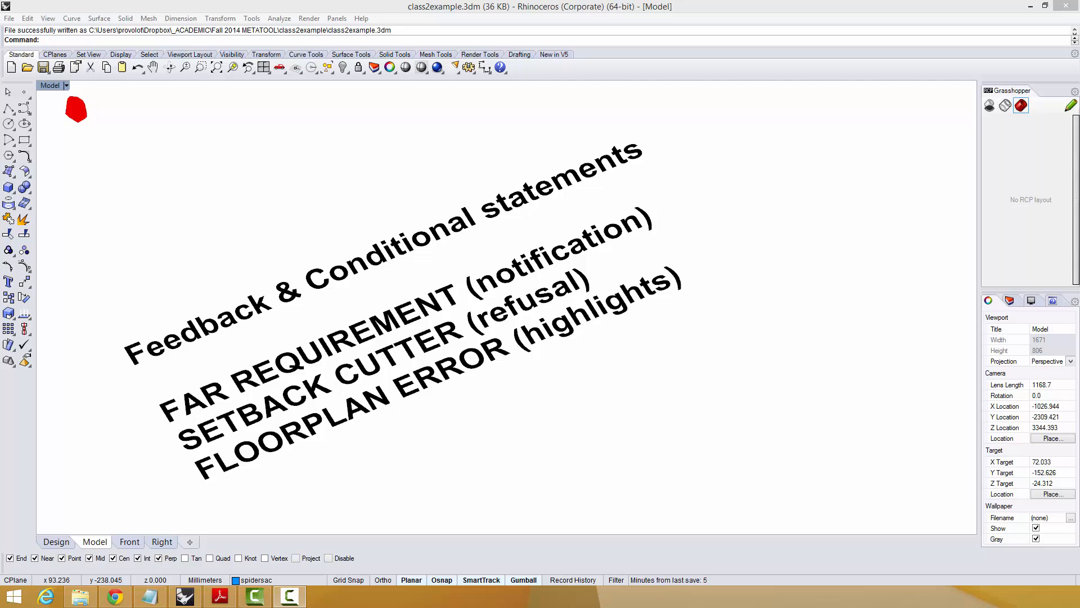
# Restore the Model and Design viewports side by side and examine the tower massing, setback volume and floor plates from several angles.
pyautogui.scroll(-5, 624, 386)
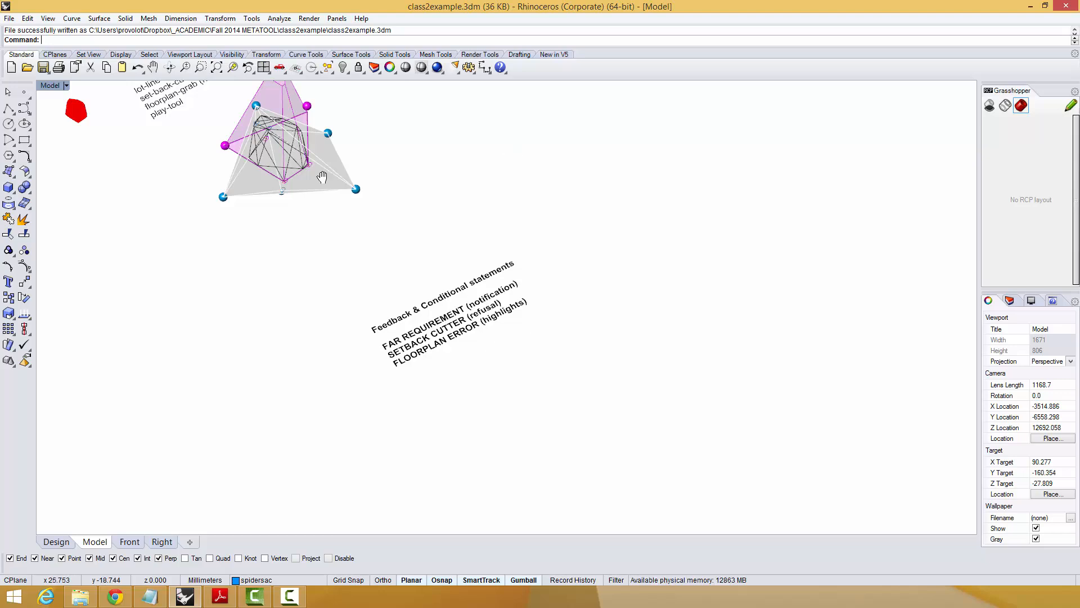
pyautogui.keyDown('shift'); pyautogui.moveTo(322, 172); pyautogui.dragTo(336, 281, button='right'); pyautogui.keyUp('shift')
pyautogui.doubleClick(49, 87)
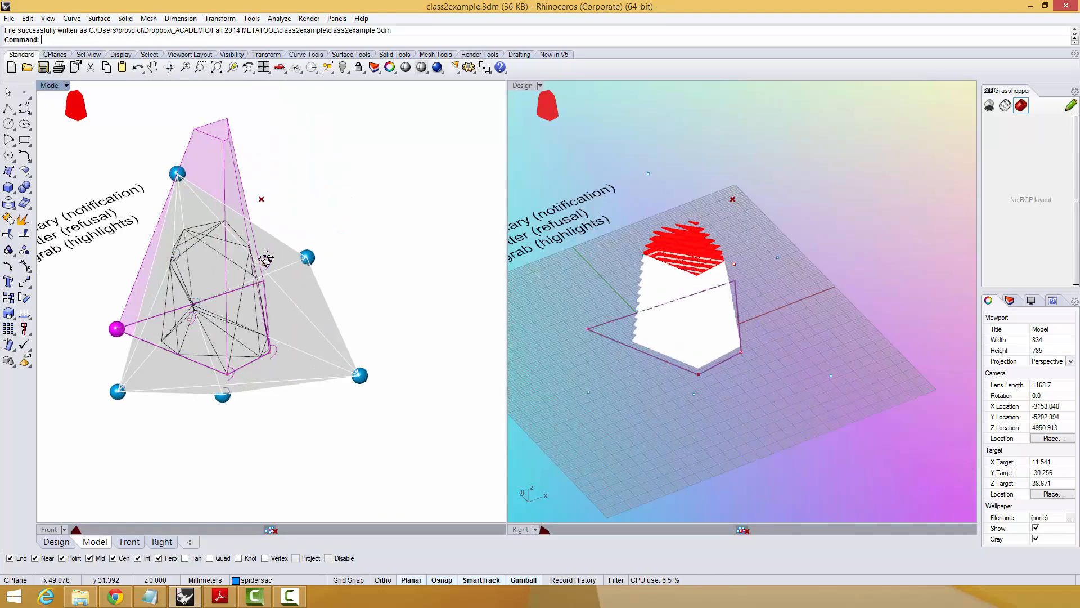
pyautogui.moveTo(267, 260)
pyautogui.mouseDown(button='right')
pyautogui.moveTo(195, 207)
pyautogui.moveTo(265, 270)
pyautogui.mouseUp(button='right')
pyautogui.moveTo(265, 270)
pyautogui.keyDown('shift'); pyautogui.mouseDown(button='right')
pyautogui.moveTo(282, 331)
pyautogui.moveTo(258, 272)
pyautogui.moveTo(271, 303)
pyautogui.moveTo(268, 278)
pyautogui.mouseUp(button='right'); pyautogui.keyUp('shift')
pyautogui.keyDown('shift'); pyautogui.moveTo(267, 279); pyautogui.dragTo(265, 272, button='right'); pyautogui.keyUp('shift')
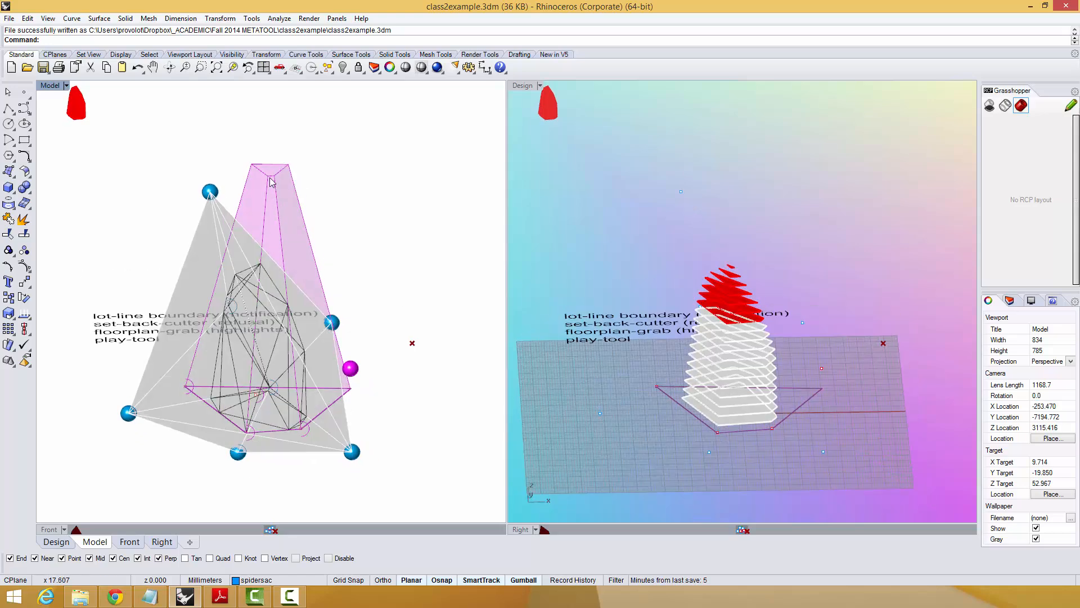
pyautogui.moveTo(275, 395); pyautogui.dragTo(319, 398, button='right')
pyautogui.moveTo(304, 345); pyautogui.dragTo(252, 266, button='right')
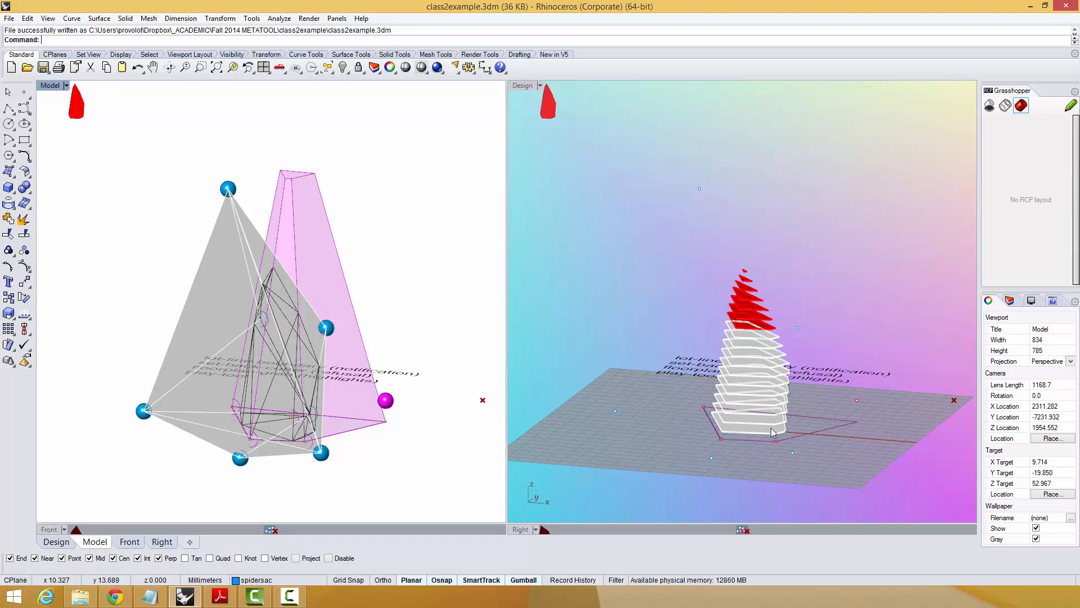
# Reposition the blue base control points of the massing, moving one outward and another about 101 mm toward the back.
pyautogui.click(321, 453)
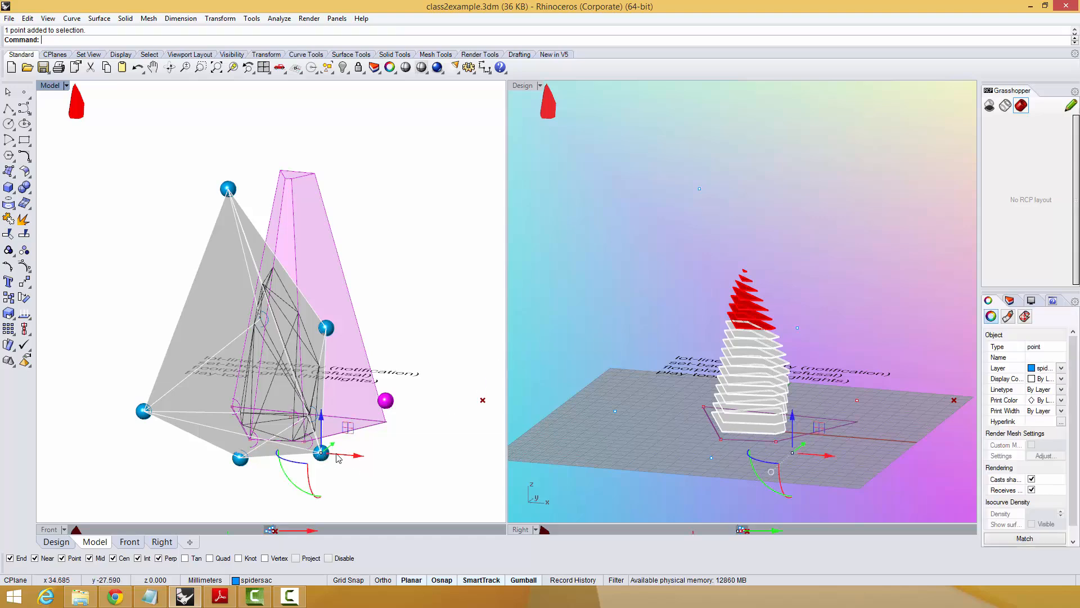
pyautogui.moveTo(321, 453); pyautogui.dragTo(363, 460)
pyautogui.moveTo(363, 460); pyautogui.dragTo(433, 387, button='right')
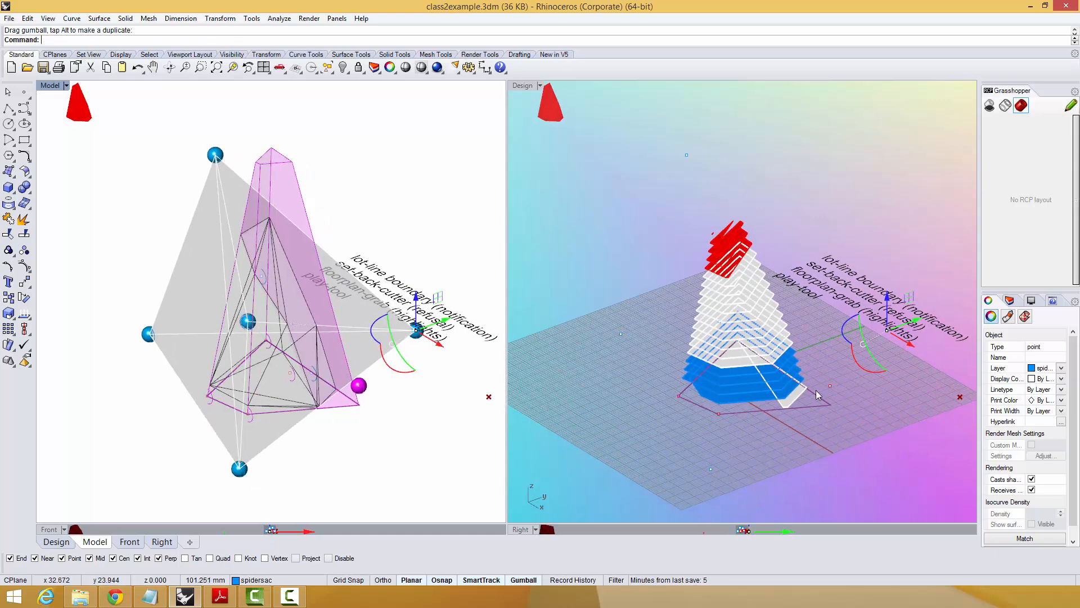
pyautogui.moveTo(313, 340)
pyautogui.mouseDown(button='right')
pyautogui.moveTo(359, 339)
pyautogui.moveTo(261, 346)
pyautogui.moveTo(260, 278)
pyautogui.moveTo(311, 236)
pyautogui.moveTo(314, 258)
pyautogui.moveTo(359, 277)
pyautogui.moveTo(275, 267)
pyautogui.moveTo(331, 285)
pyautogui.mouseUp(button='right')
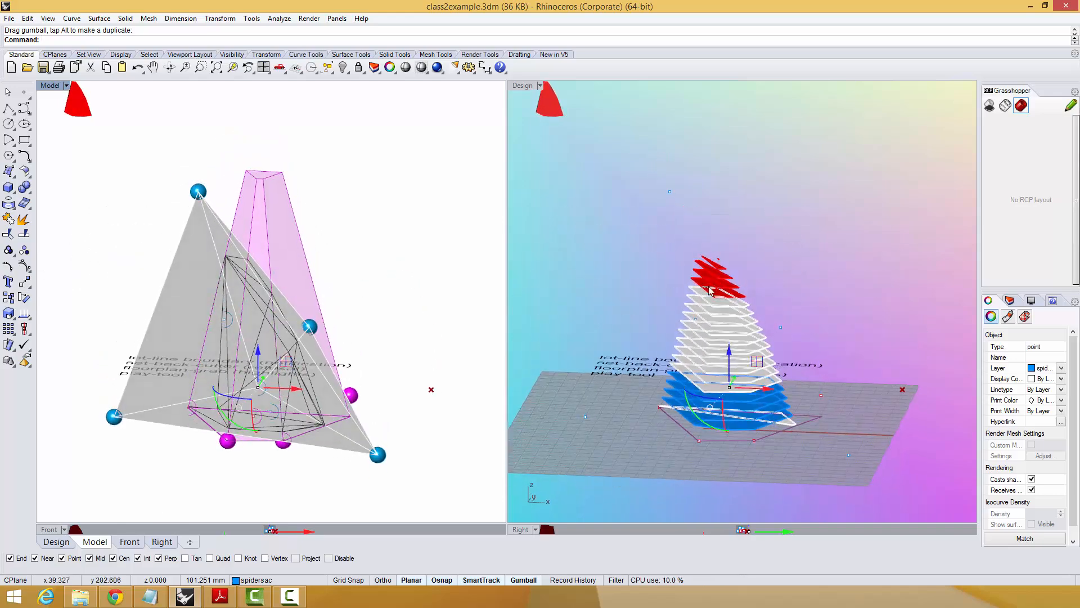
# Copy the topmost blue control point across to the opposite side of the tower at the same height.
pyautogui.click(198, 191)
pyautogui.rightClick(213, 217)
pyautogui.click(214, 217)
pyautogui.click(360, 214)
pyautogui.rightClick(360, 213)
# Copy the new upper control point to a third position in front of the two existing upper points.
pyautogui.moveTo(357, 217); pyautogui.dragTo(339, 253, button='right')
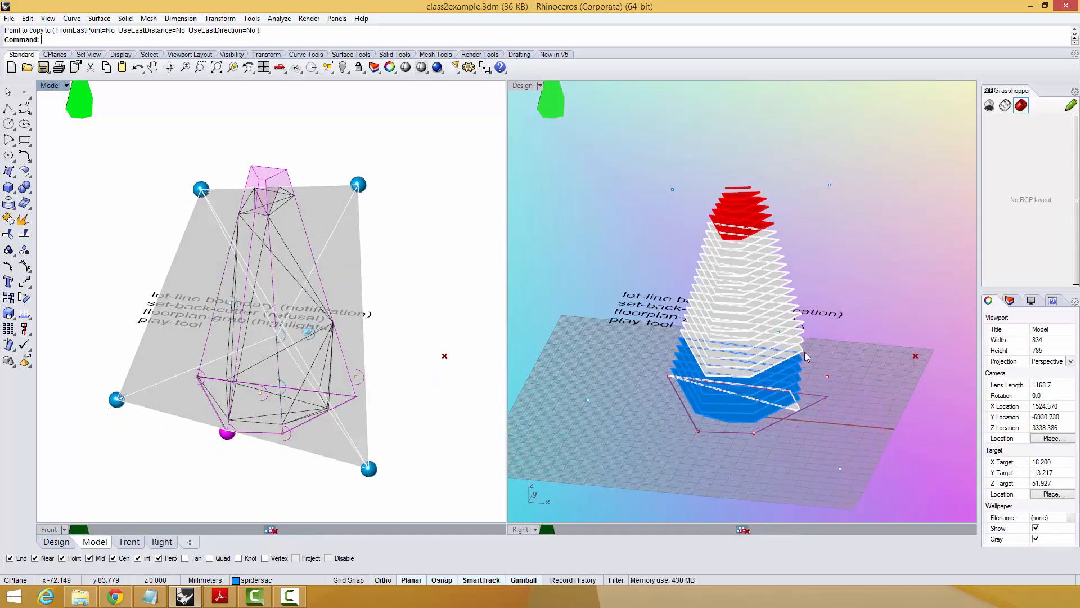
pyautogui.click(359, 186)
pyautogui.rightClick(414, 211)
pyautogui.click(418, 216)
pyautogui.click(375, 272)
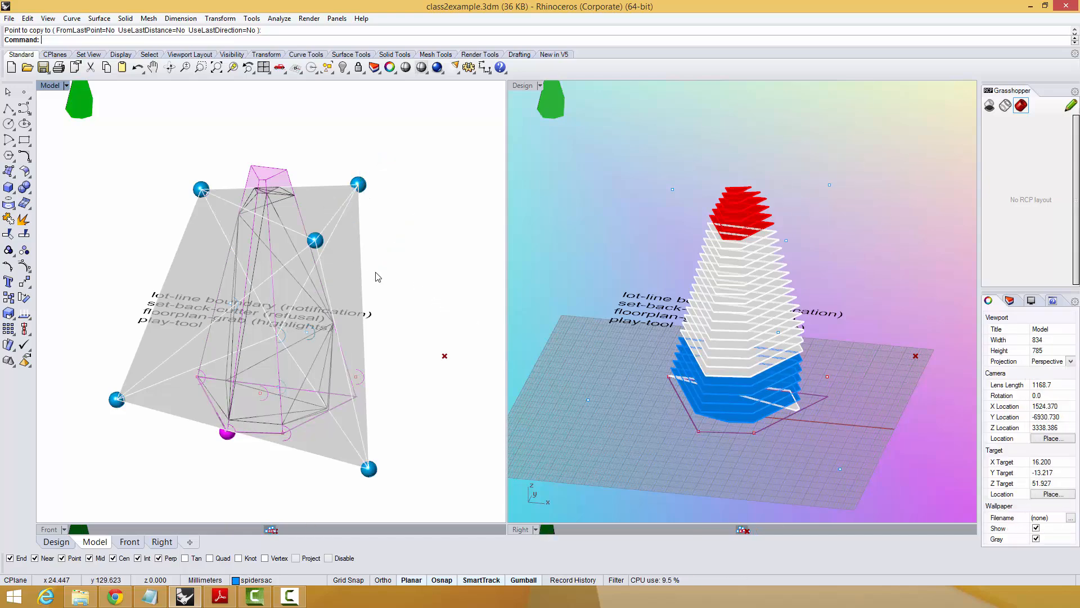
# Lower the three upper blue control points of the massing by about 9.4 mm.
pyautogui.keyDown('shift'); pyautogui.moveTo(361, 243); pyautogui.dragTo(361, 266, button='right'); pyautogui.keyUp('shift')
pyautogui.click(356, 209)
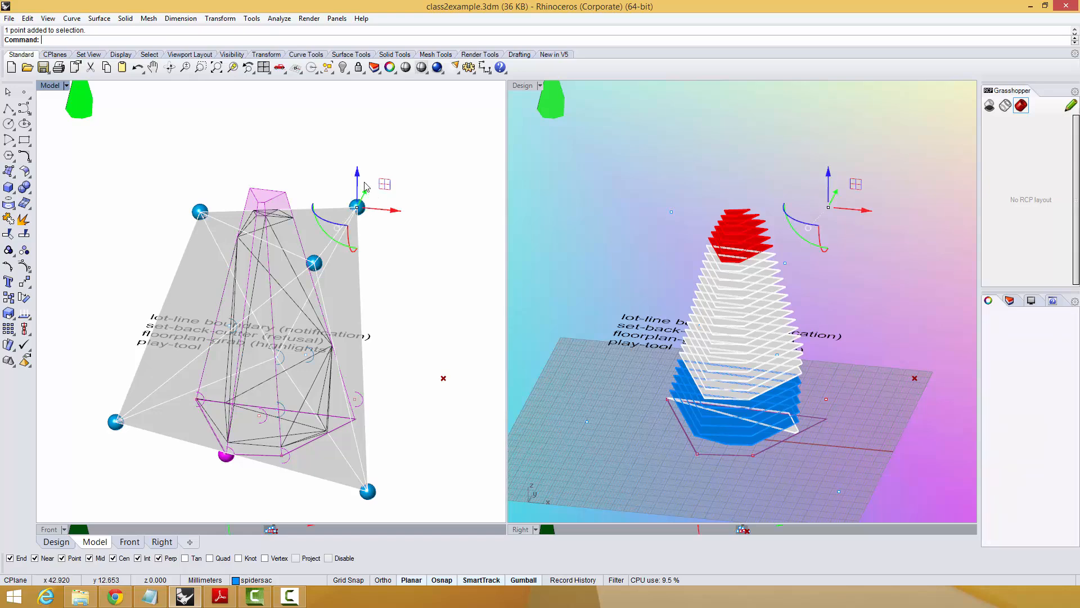
pyautogui.moveTo(368, 183); pyautogui.dragTo(188, 277)
pyautogui.moveTo(269, 196); pyautogui.dragTo(268, 219)
pyautogui.click(316, 218)
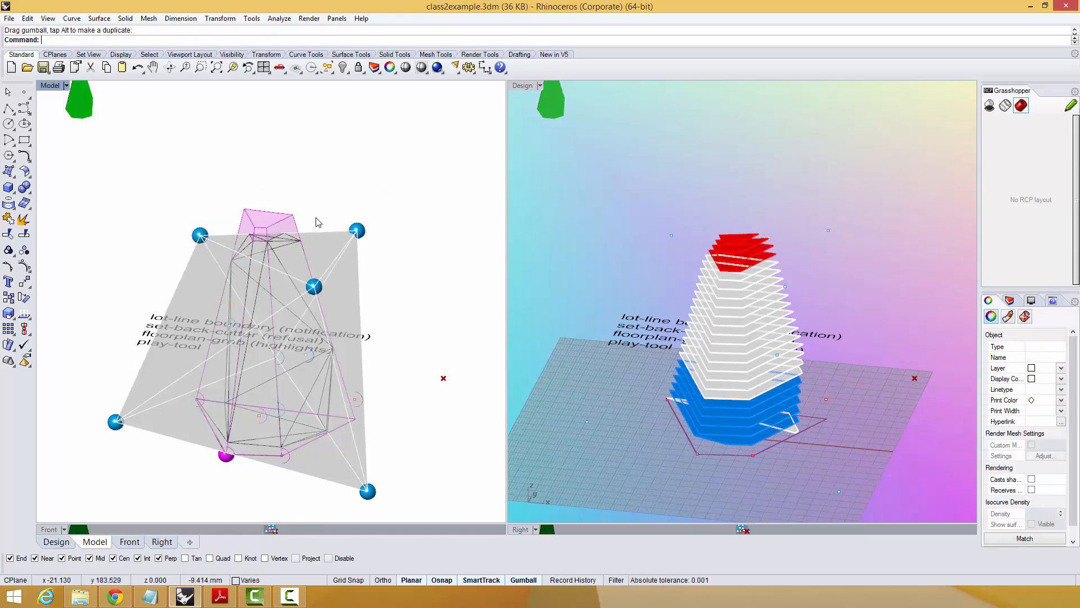
pyautogui.moveTo(347, 220); pyautogui.dragTo(346, 187, button='right')
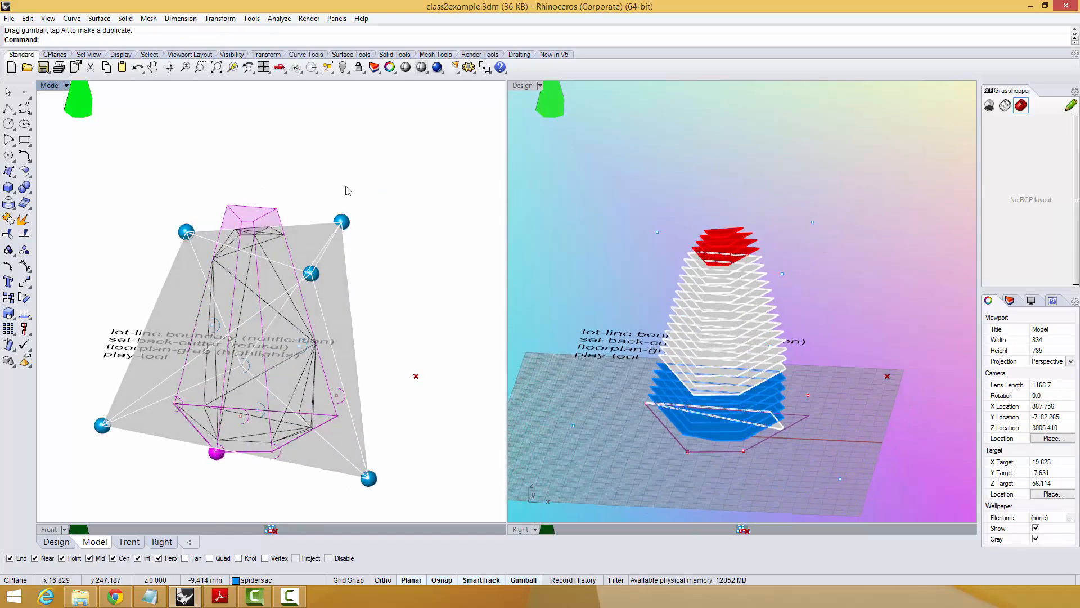
# Lower the three upper control points by another 24 mm or so to shorten the tower further.
pyautogui.moveTo(357, 248); pyautogui.dragTo(315, 197, button='right')
pyautogui.moveTo(154, 169); pyautogui.dragTo(377, 295)
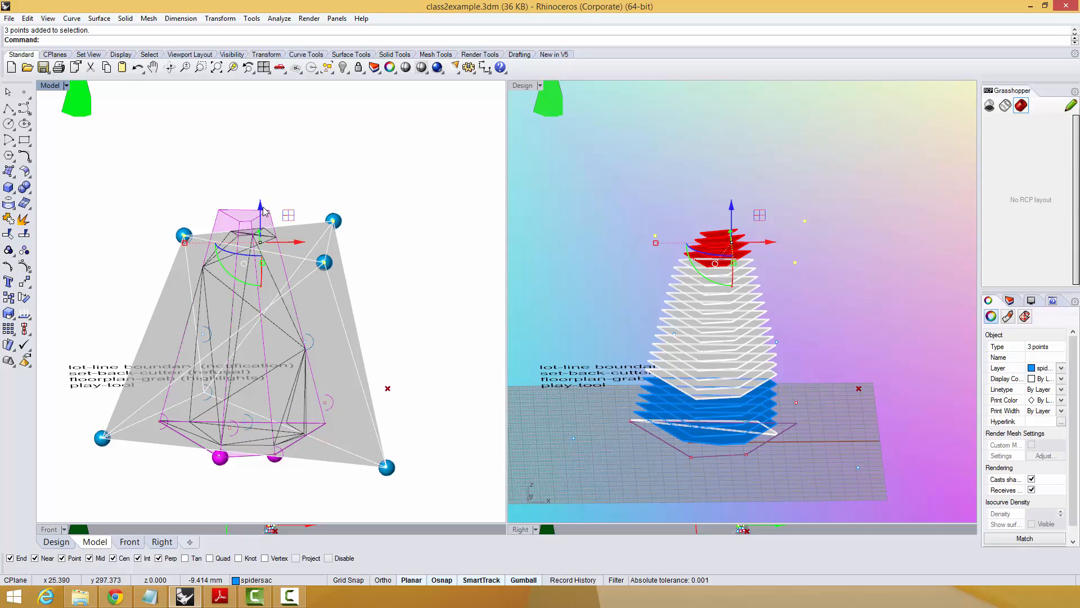
pyautogui.moveTo(264, 211); pyautogui.dragTo(265, 273)
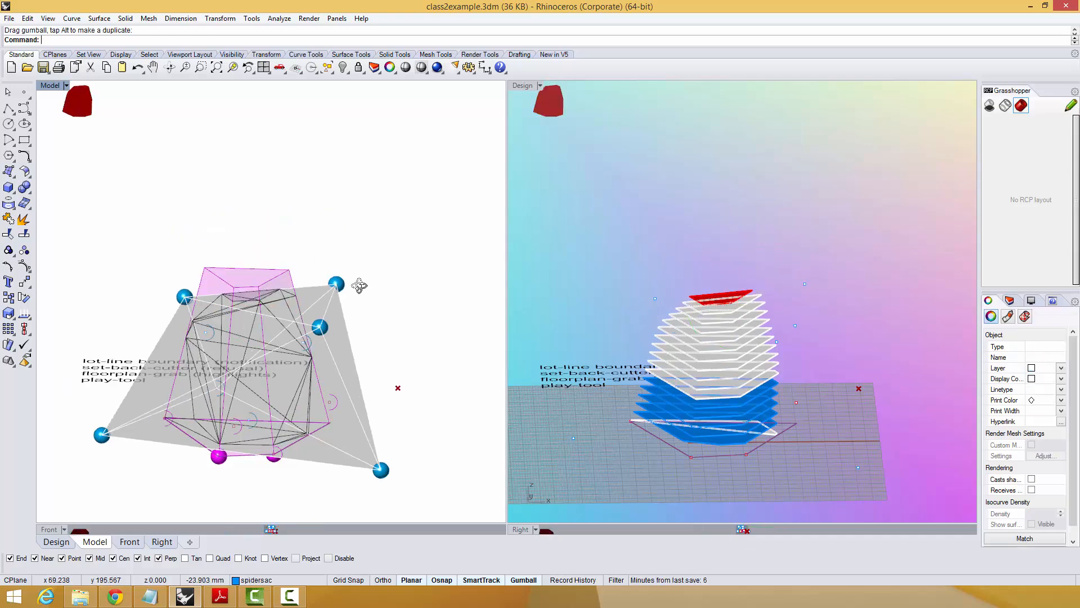
# Examine how the setback volume cuts the shortened massing and how its floor plates are highlighted, from the side, above and front.
pyautogui.moveTo(359, 286); pyautogui.dragTo(330, 222, button='right')
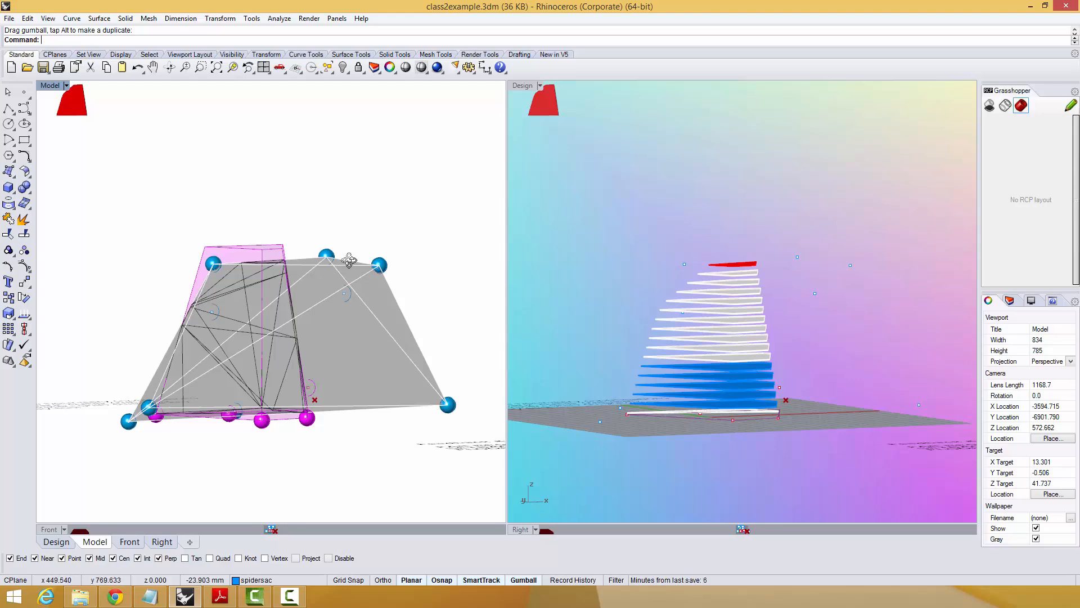
pyautogui.moveTo(349, 260); pyautogui.dragTo(315, 353, button='right')
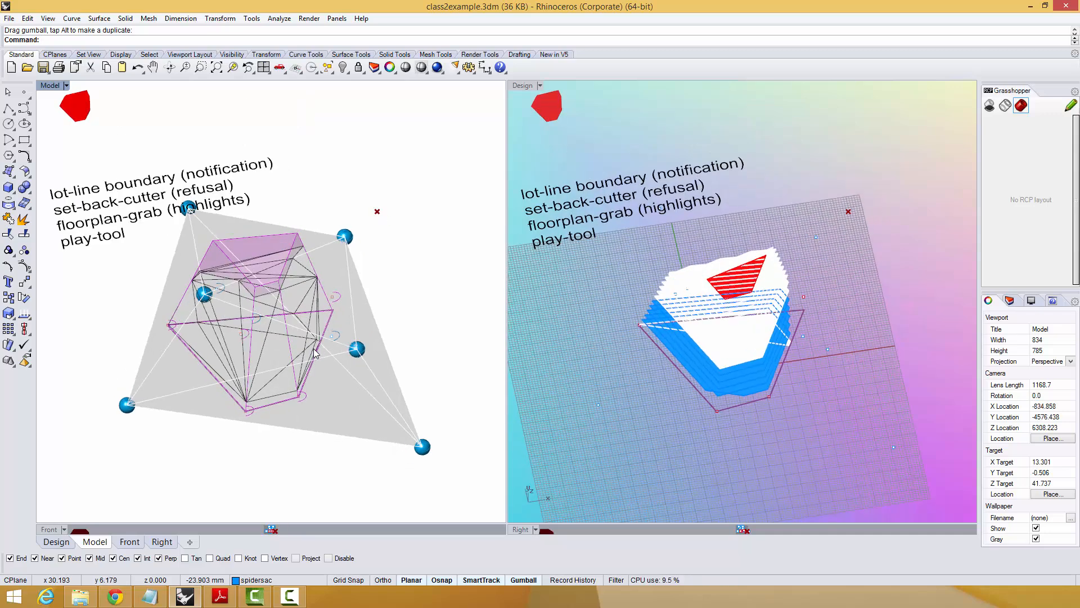
pyautogui.moveTo(316, 353); pyautogui.dragTo(123, 313, button='right')
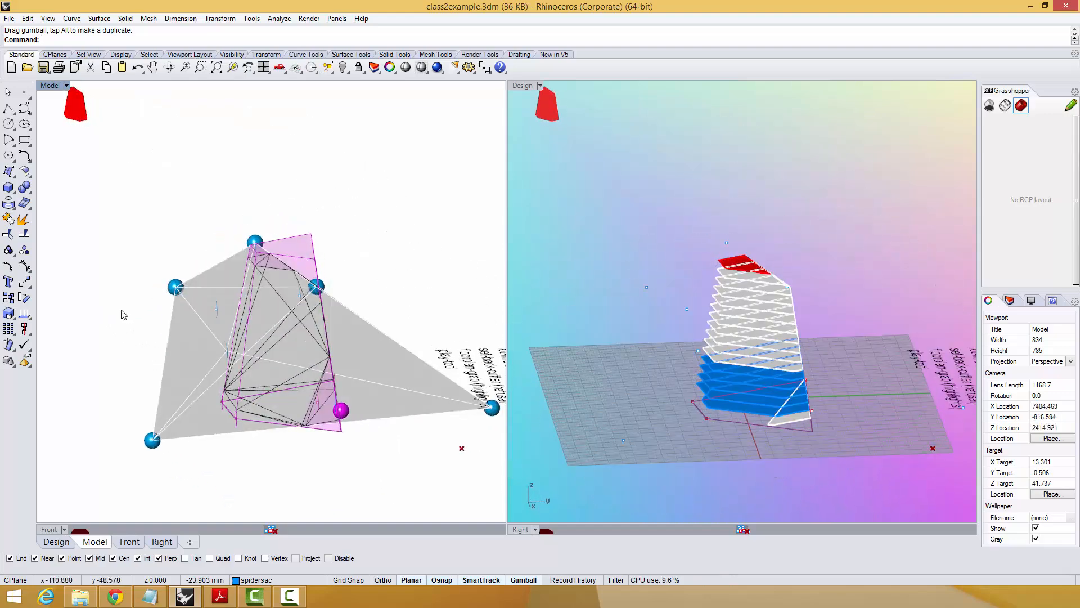
pyautogui.moveTo(290, 349); pyautogui.dragTo(111, 406, button='right')
pyautogui.keyDown('shift'); pyautogui.moveTo(188, 406); pyautogui.dragTo(184, 395, button='right'); pyautogui.keyUp('shift')
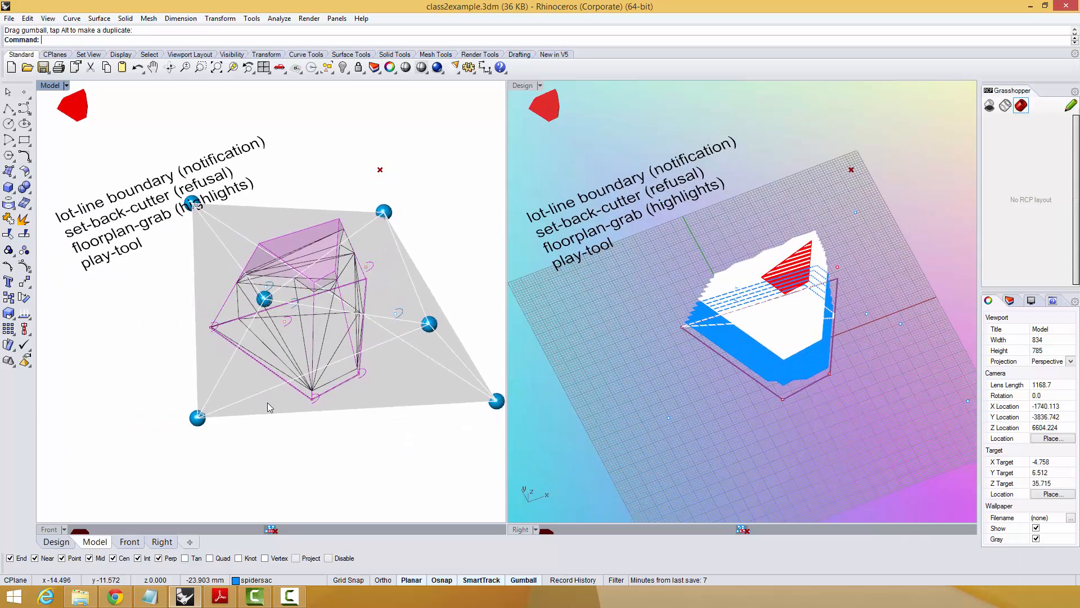
pyautogui.keyDown('shift'); pyautogui.moveTo(306, 441); pyautogui.dragTo(296, 351, button='right'); pyautogui.keyUp('shift')
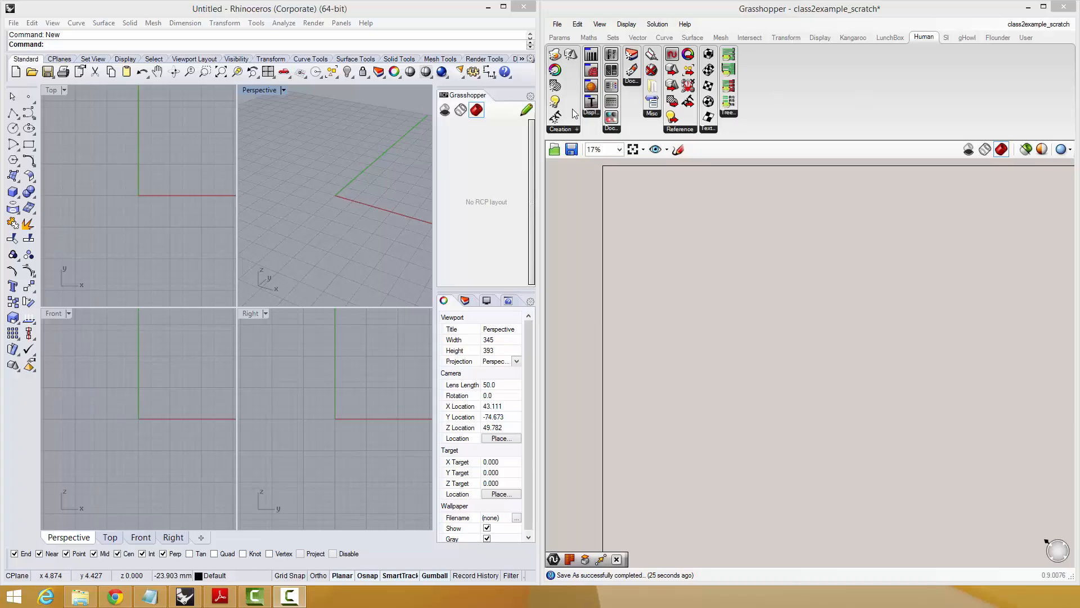
# Look through the Human plug-in page on food4Rhino down to its install instructions and downloads, and return to Rhino.
pyautogui.moveTo(282, 285); pyautogui.dragTo(279, 301, button='right')
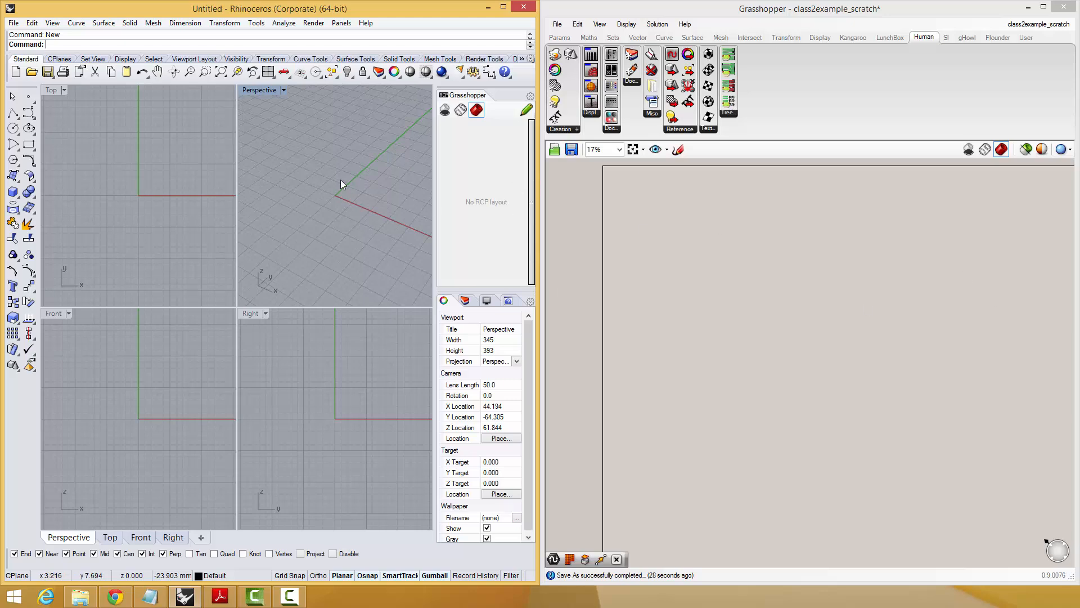
pyautogui.moveTo(1079, 275); pyautogui.dragTo(374, 49)
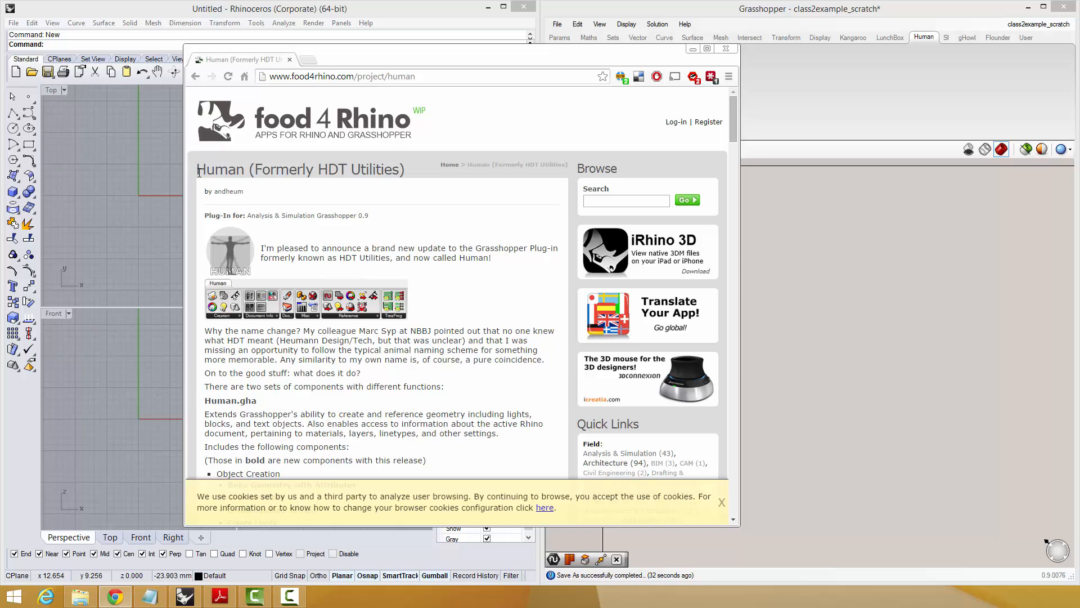
pyautogui.moveTo(199, 173); pyautogui.dragTo(397, 171)
pyautogui.click(288, 182)
pyautogui.scroll(-13, 548, 275)
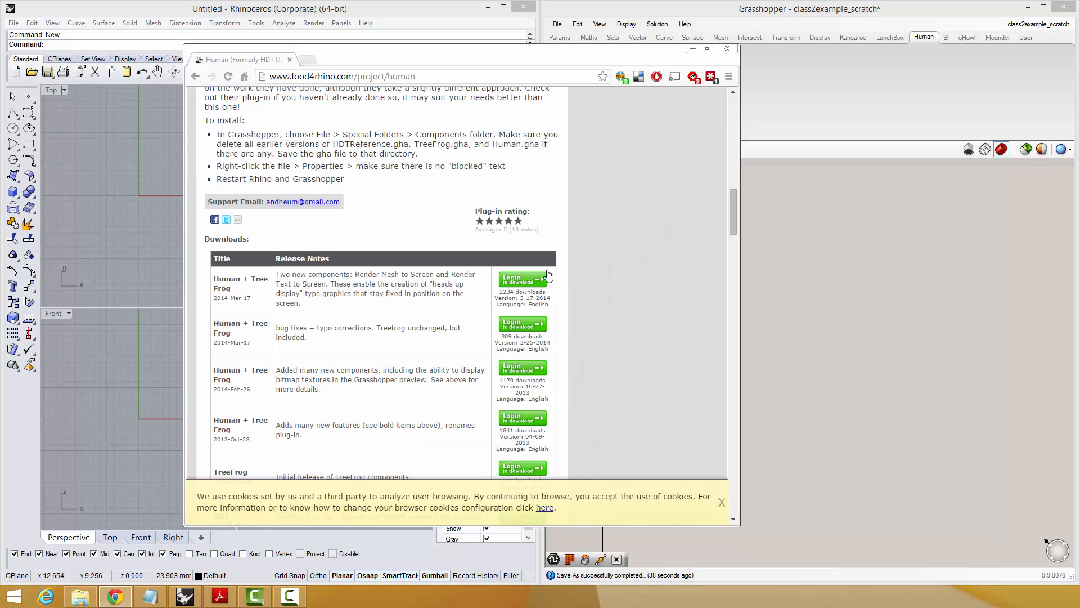
pyautogui.click(386, 29)
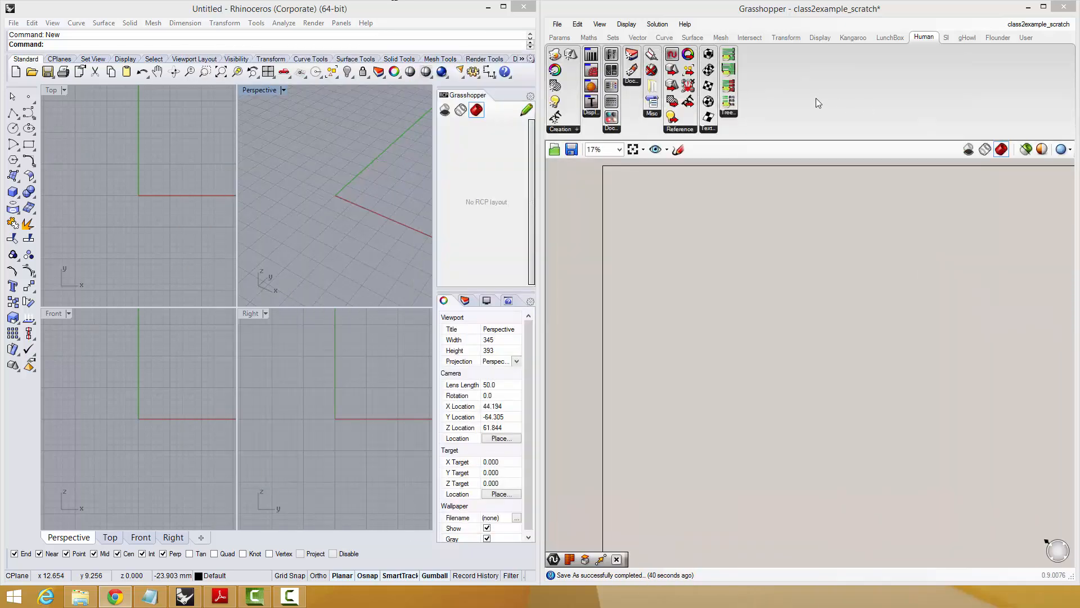
# Try out the Human plug-in's Render Mesh to Screen component on the Grasshopper canvas and remove it again.
pyautogui.click(794, 106)
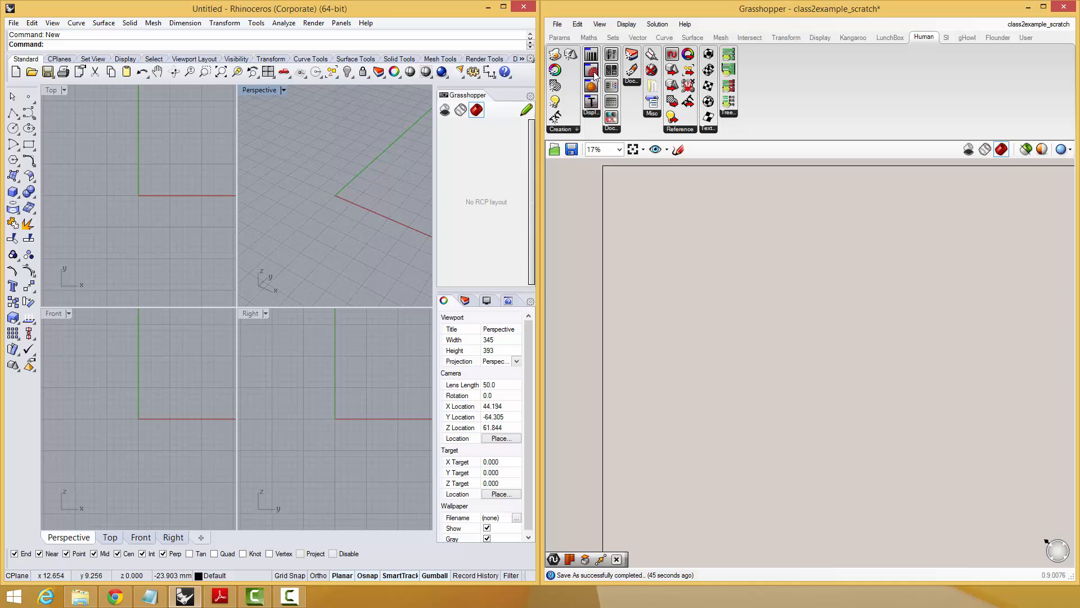
pyautogui.click(590, 113)
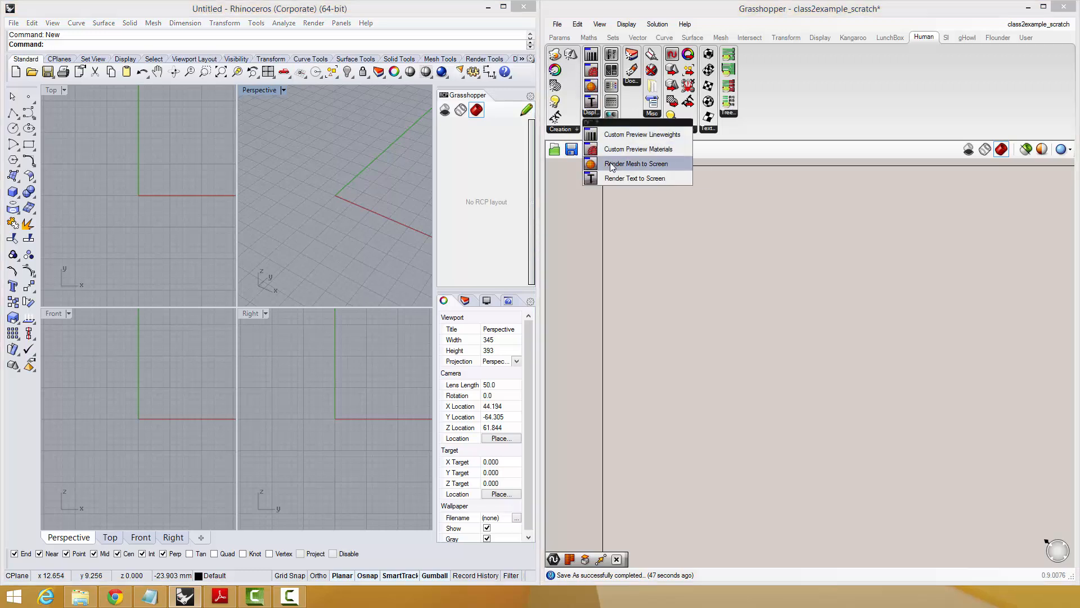
pyautogui.moveTo(612, 165); pyautogui.dragTo(662, 259)
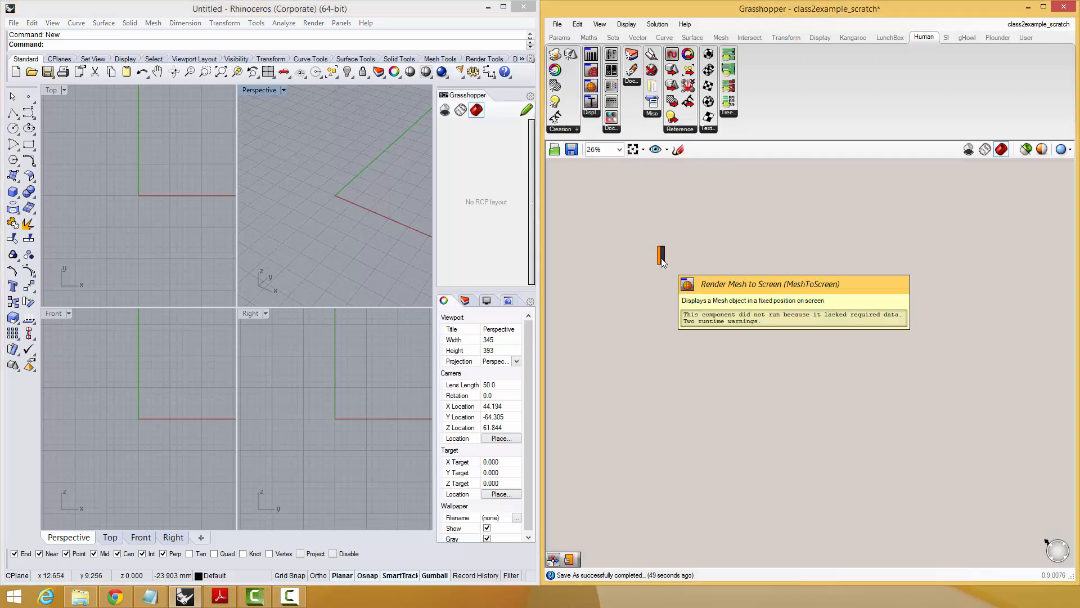
pyautogui.moveTo(656, 247); pyautogui.dragTo(698, 315, button='right')
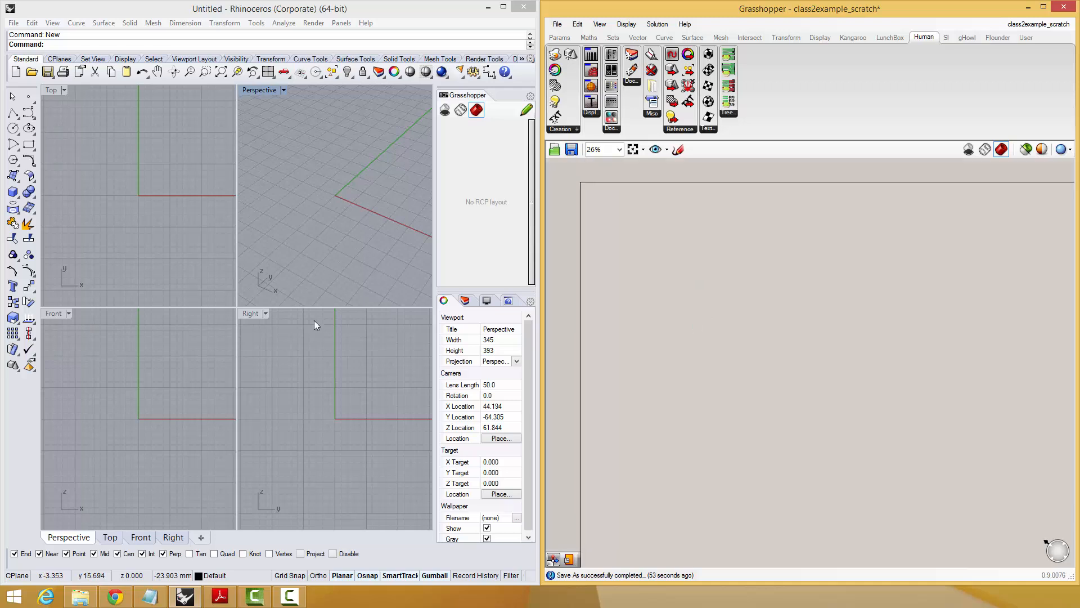
# Enlarge the Top and Perspective viewports in Rhino by shrinking the Front and Right viewports, and frame the origin in Top.
pyautogui.moveTo(156, 213)
pyautogui.mouseDown(button='right')
pyautogui.moveTo(146, 189)
pyautogui.moveTo(143, 215)
pyautogui.mouseUp(button='right')
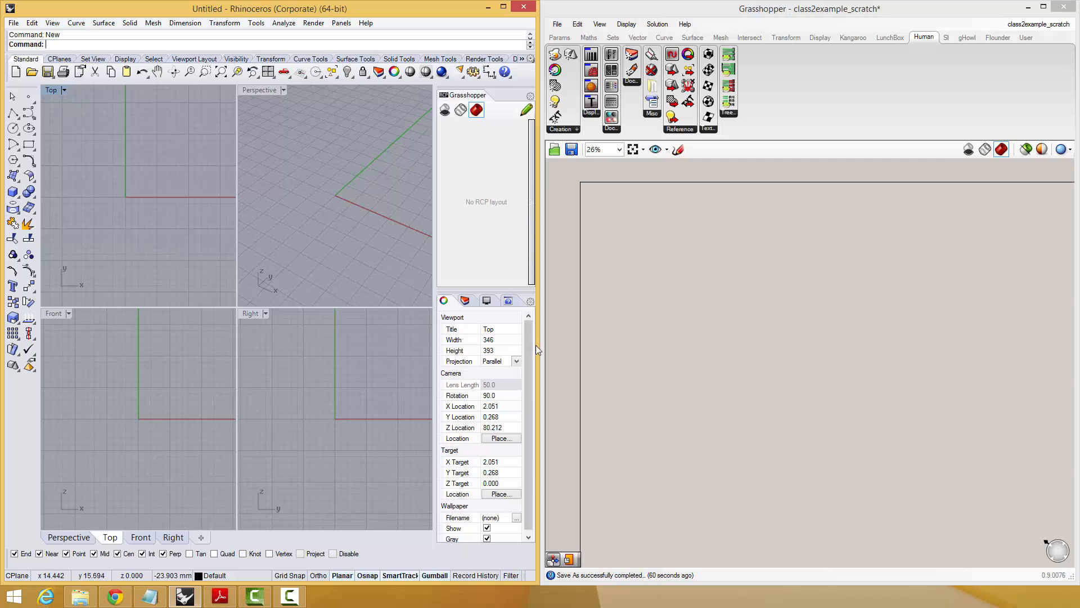
pyautogui.moveTo(591, 309); pyautogui.dragTo(594, 333, button='right')
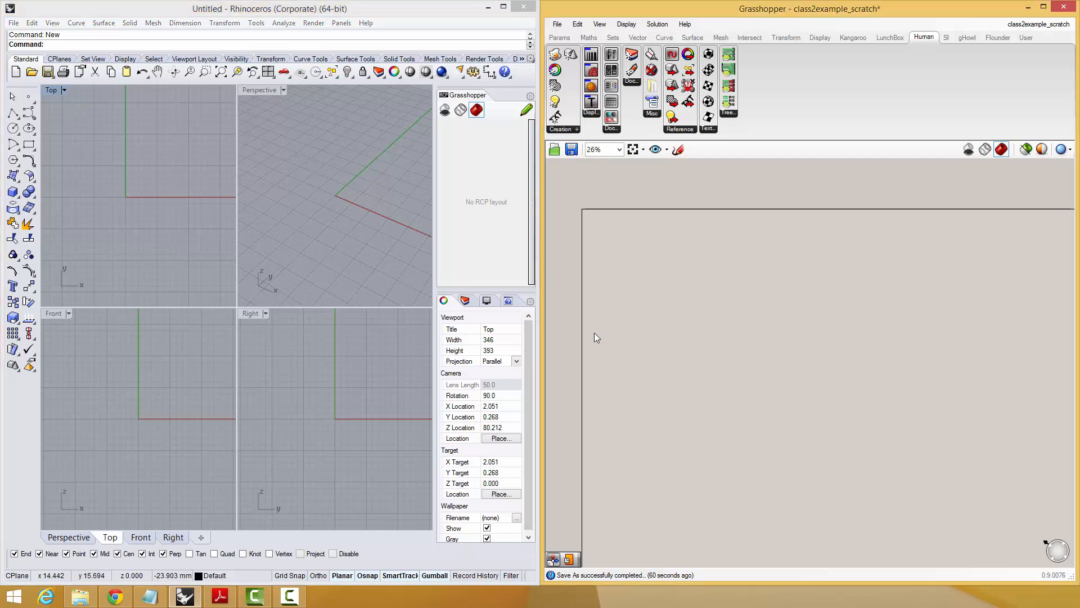
pyautogui.click(236, 307)
pyautogui.moveTo(233, 373); pyautogui.dragTo(240, 501)
pyautogui.moveTo(176, 324); pyautogui.dragTo(161, 349, button='right')
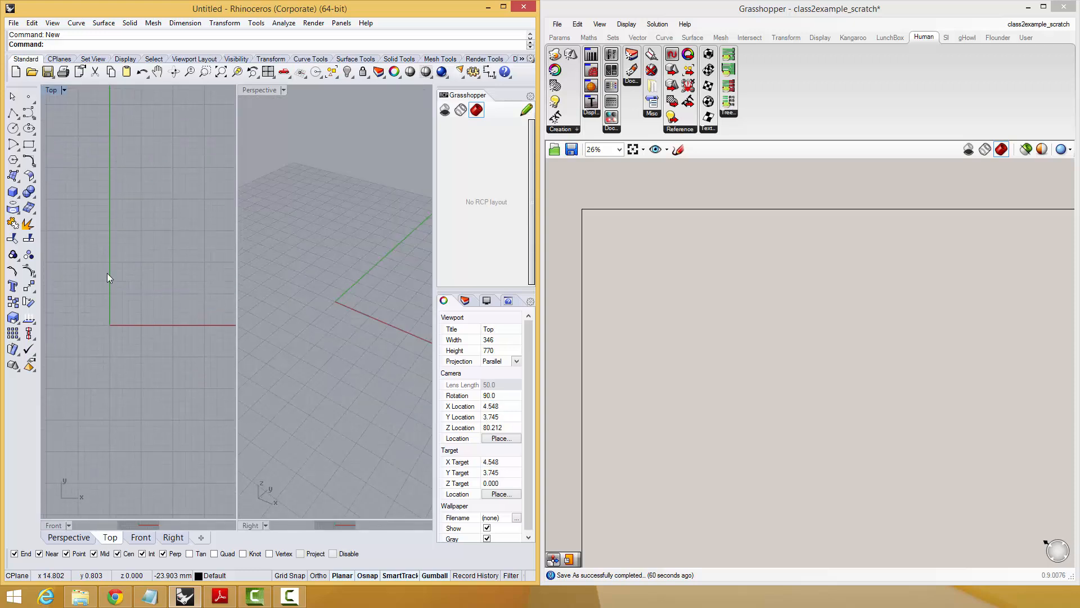
pyautogui.moveTo(107, 272); pyautogui.dragTo(140, 258, button='right')
pyautogui.moveTo(641, 323); pyautogui.dragTo(644, 350, button='right')
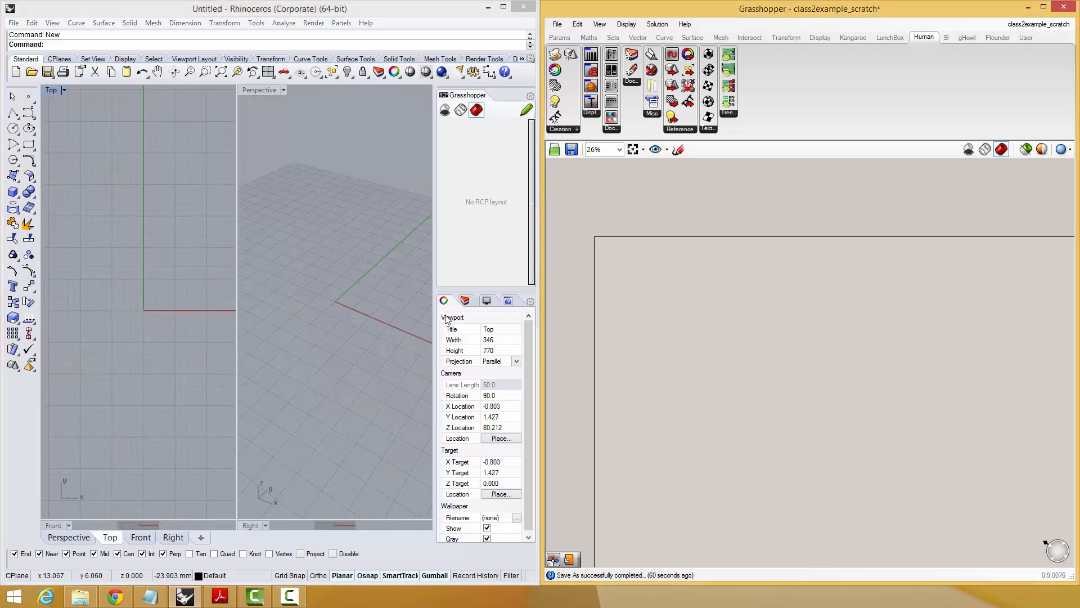
# Create two new layers in Rhino named lot-line-points and mass-points.
pyautogui.click(464, 300)
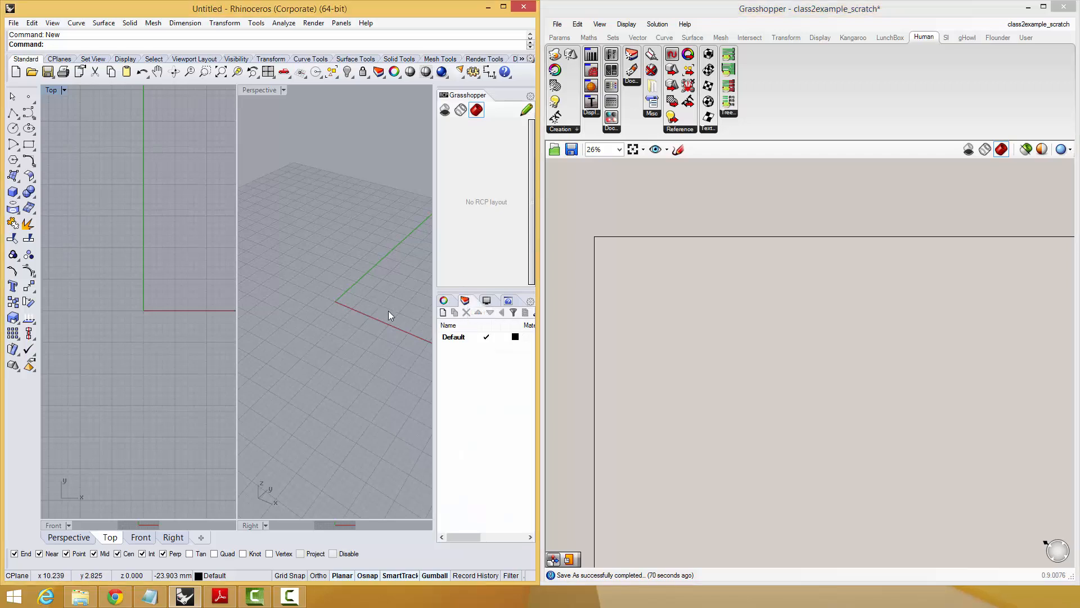
pyautogui.rightClick(328, 290)
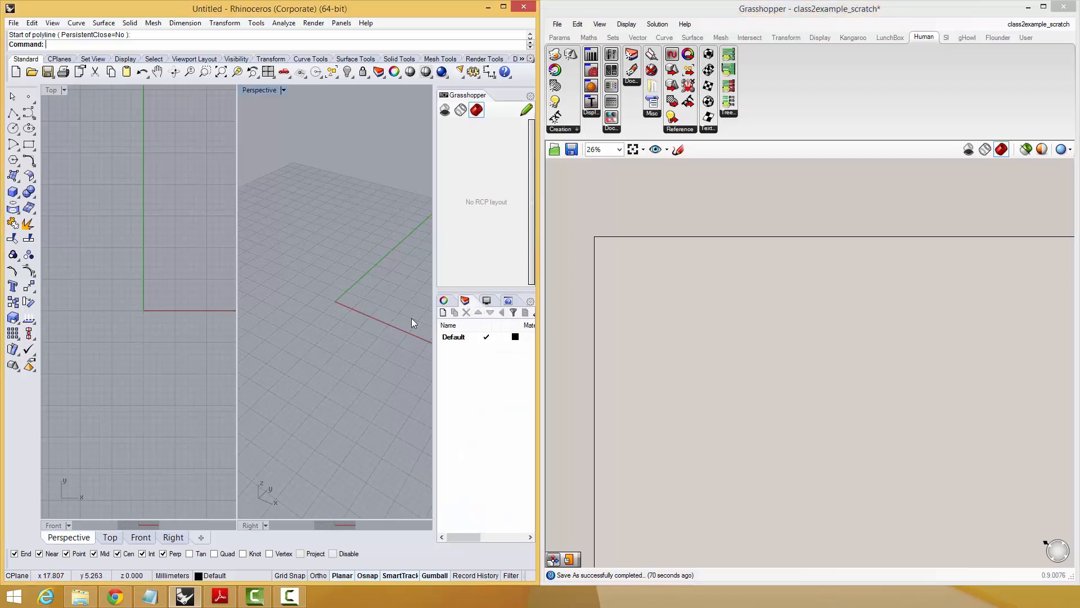
pyautogui.click(457, 338)
pyautogui.rightClick(456, 337)
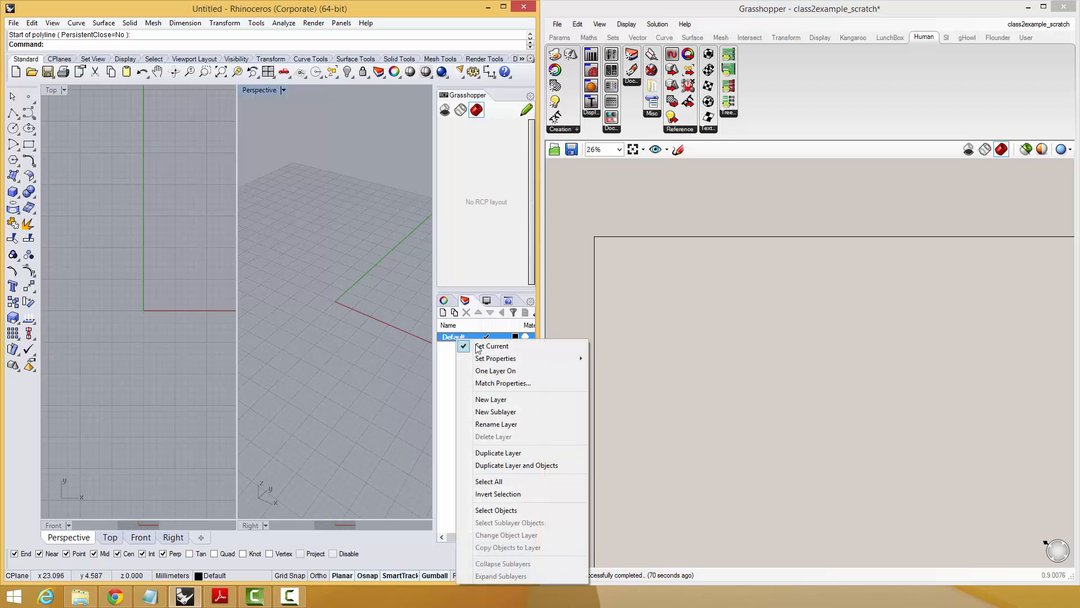
pyautogui.press('Escape')
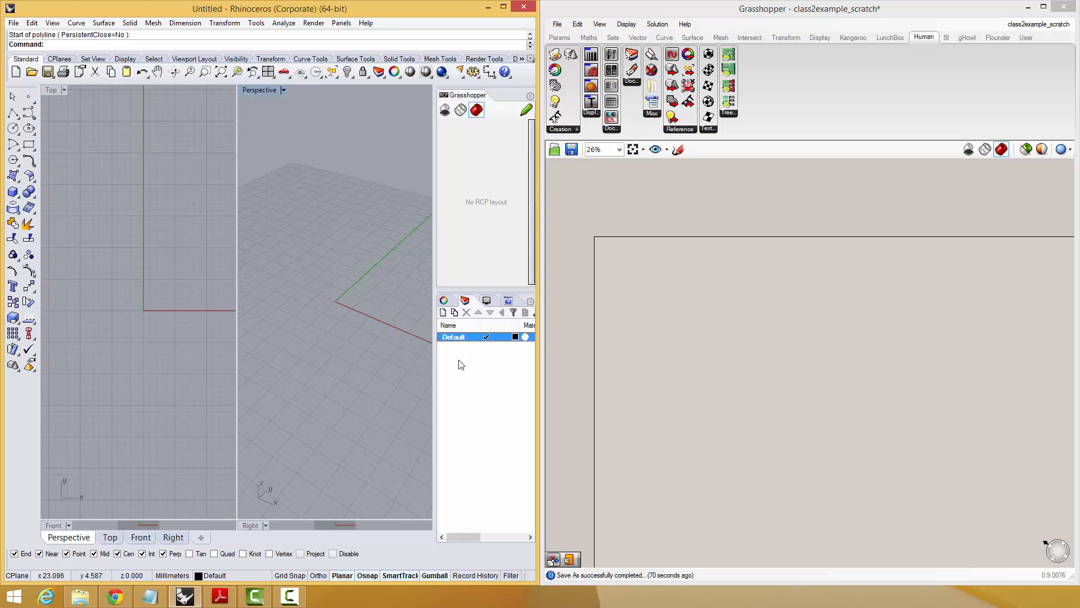
pyautogui.click(443, 313)
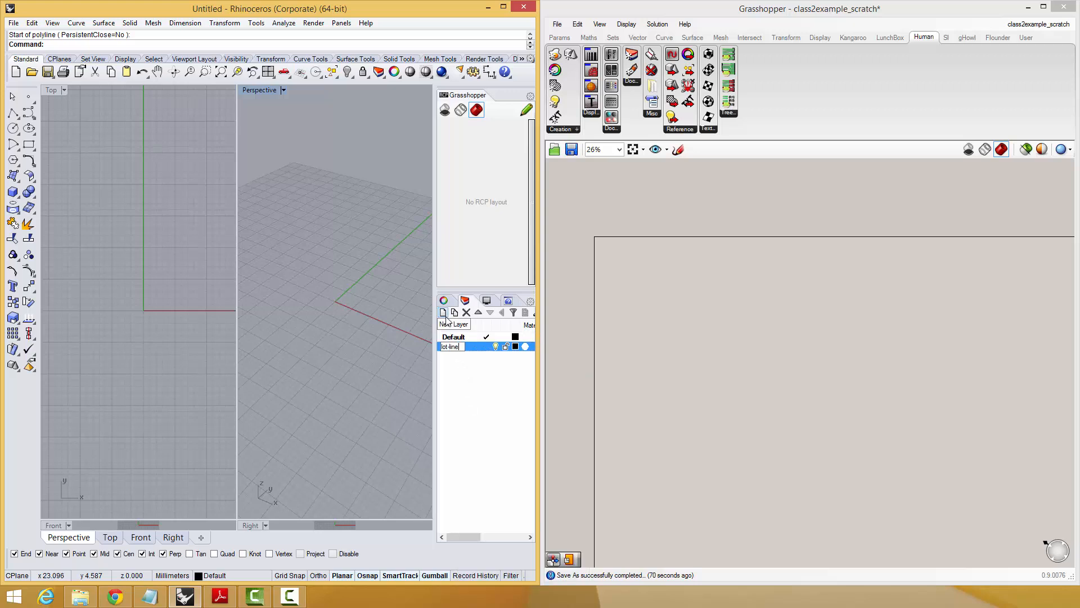
pyautogui.click(444, 315)
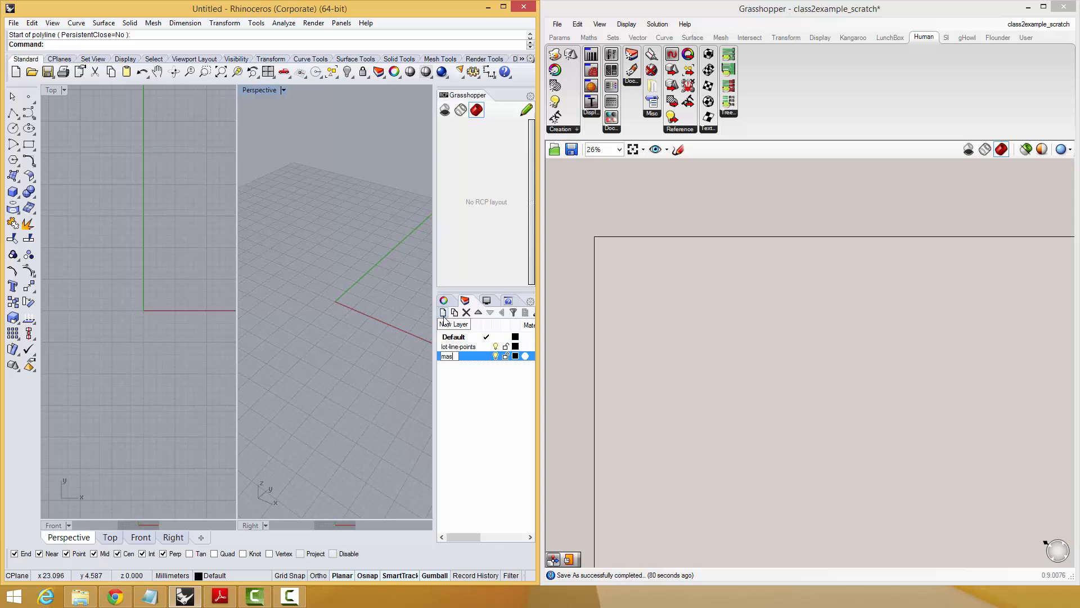
pyautogui.write('mass-points')
pyautogui.press('Return')
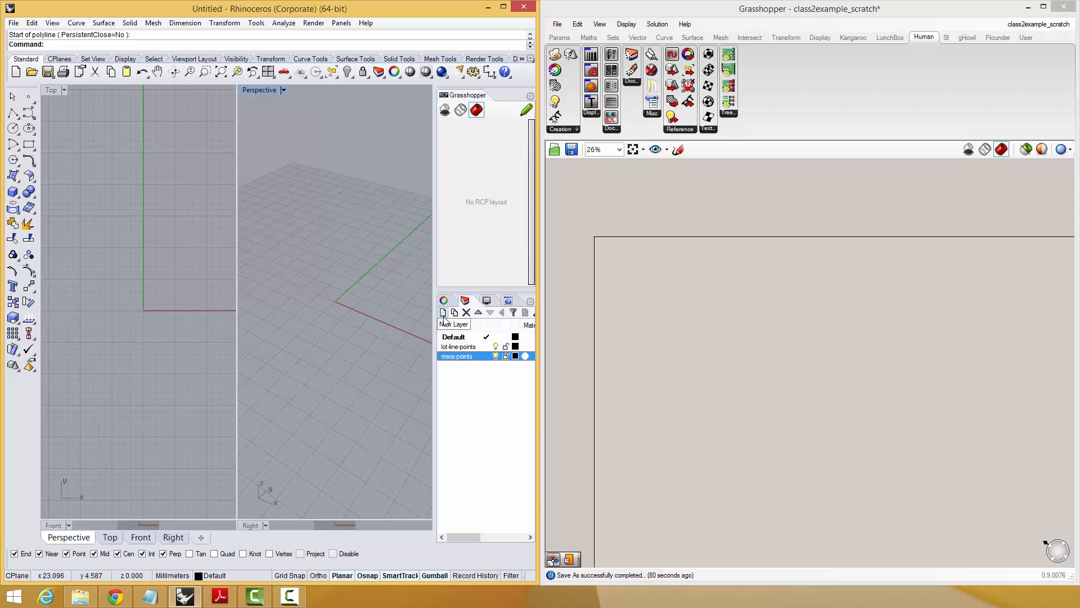
# Colour the lot-line-points layer green and the mass-points layer magenta, and make lot-line-points the current layer.
pyautogui.click(518, 347)
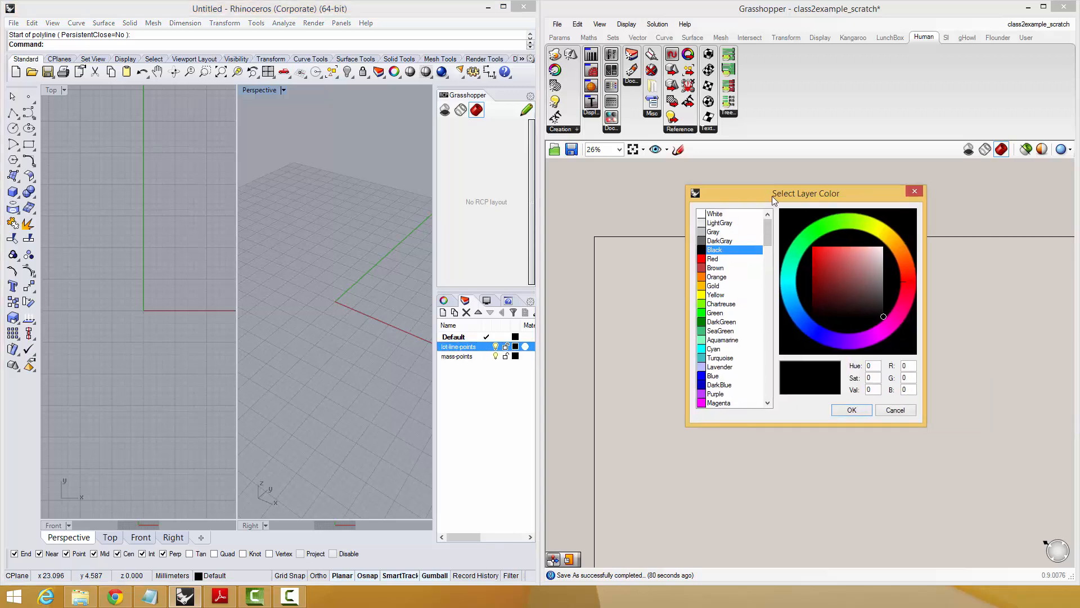
pyautogui.click(816, 259)
pyautogui.click(801, 256)
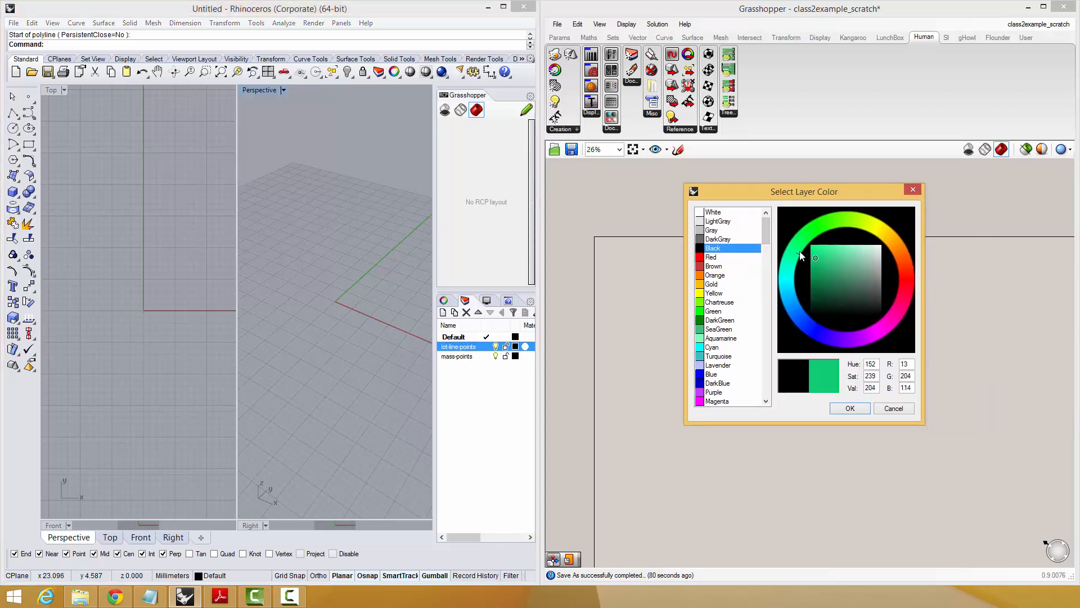
pyautogui.click(849, 408)
pyautogui.click(515, 356)
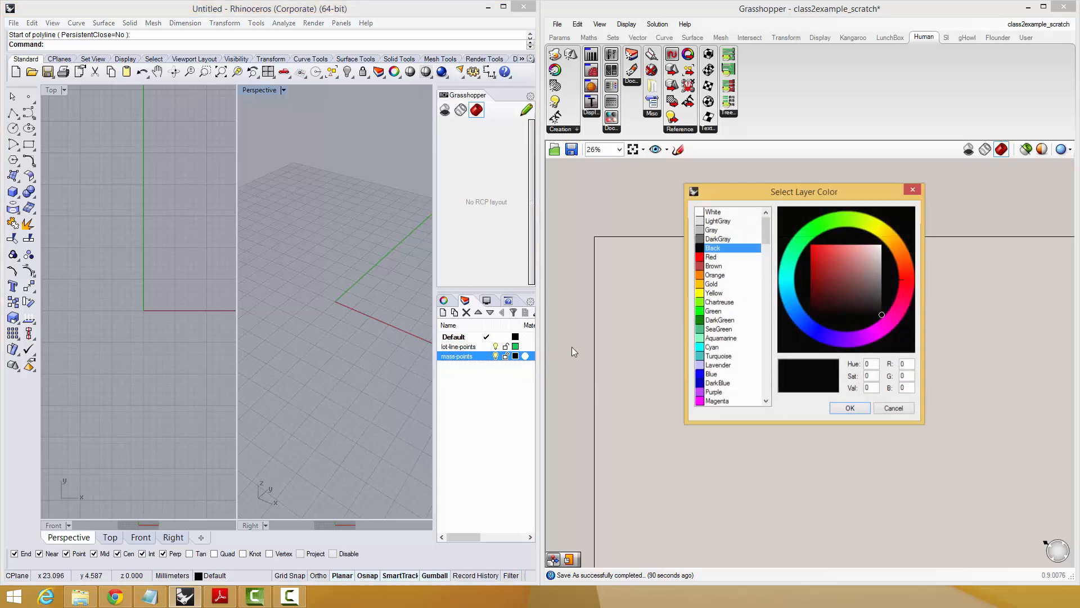
pyautogui.click(876, 331)
pyautogui.click(849, 408)
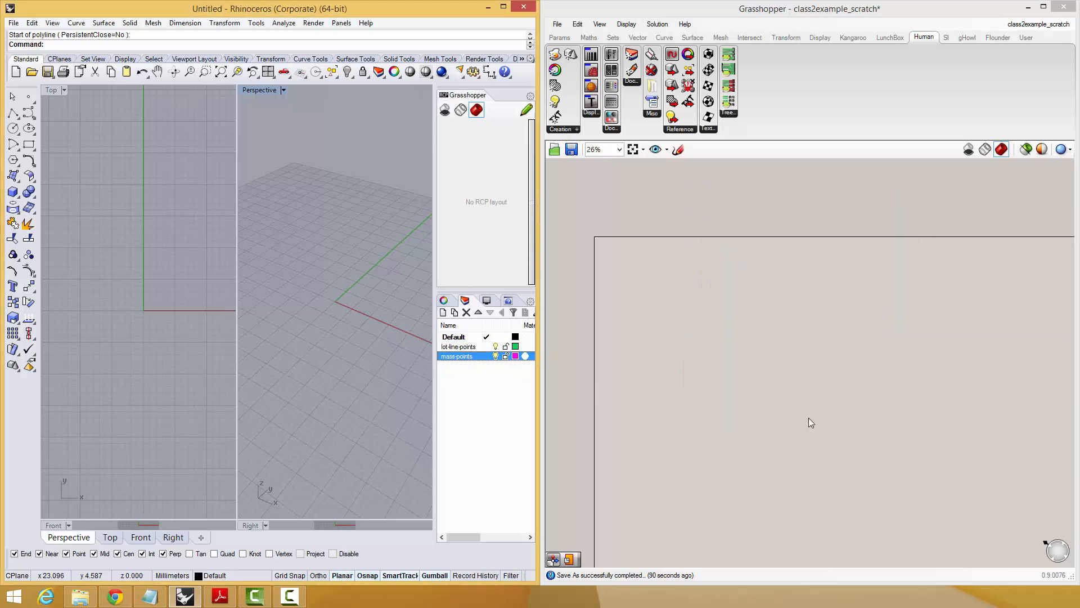
pyautogui.click(487, 347)
pyautogui.click(330, 232)
pyautogui.click(271, 307)
pyautogui.click(291, 381)
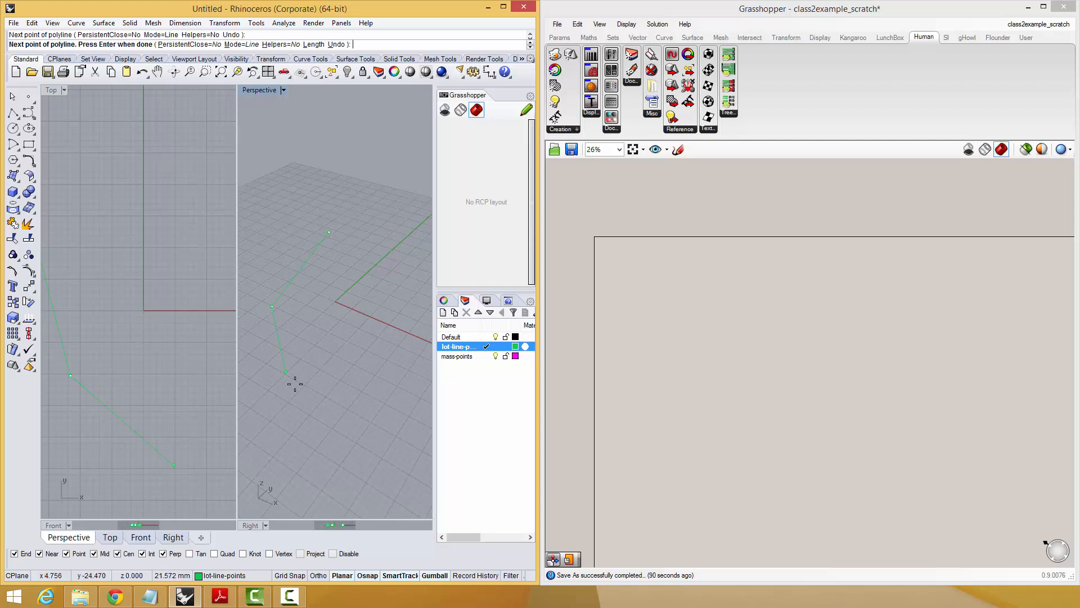
pyautogui.click(364, 391)
pyautogui.click(381, 300)
pyautogui.press('Escape')
# Place five single points around the origin in Perspective as lot corners, and make mass-points the current layer.
pyautogui.write('P')
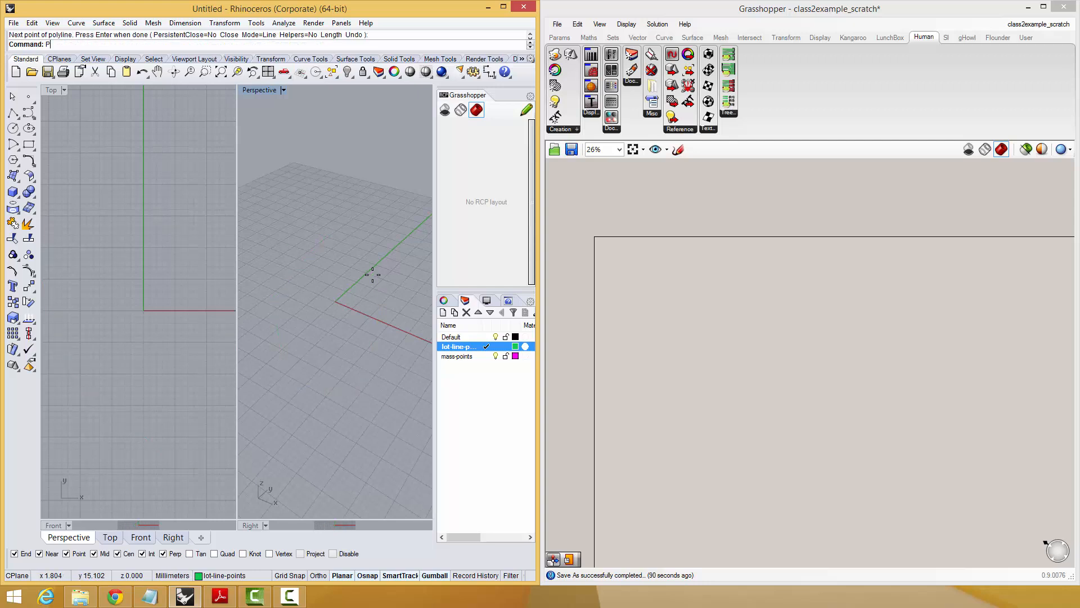
pyautogui.write('oint')
pyautogui.press('Return')
pyautogui.click(332, 259)
pyautogui.rightClick(350, 409)
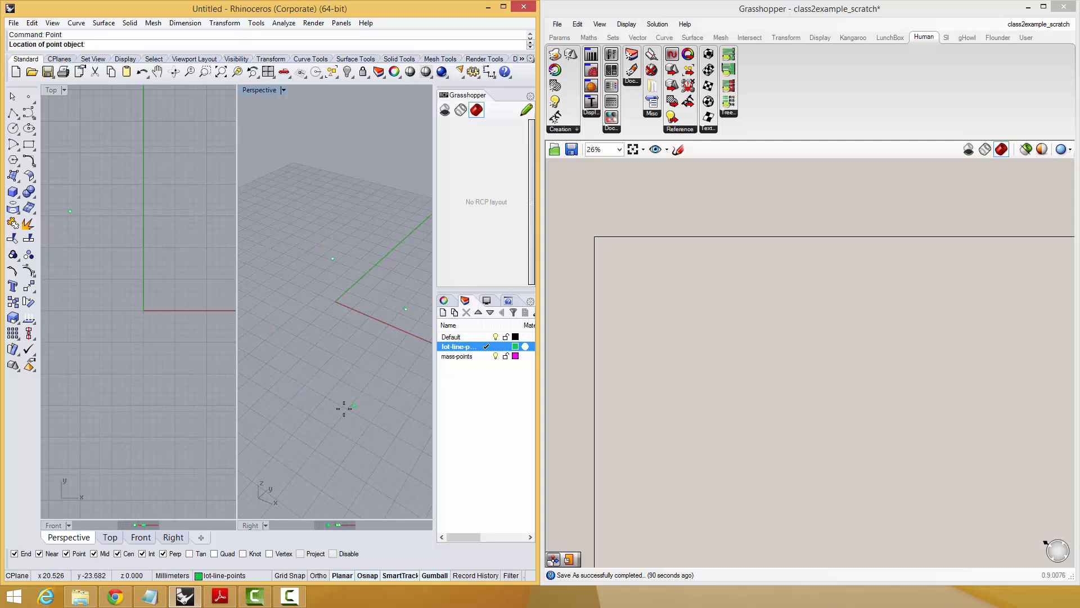
pyautogui.click(342, 409)
pyautogui.rightClick(264, 360)
pyautogui.click(263, 358)
pyautogui.rightClick(267, 339)
pyautogui.click(265, 323)
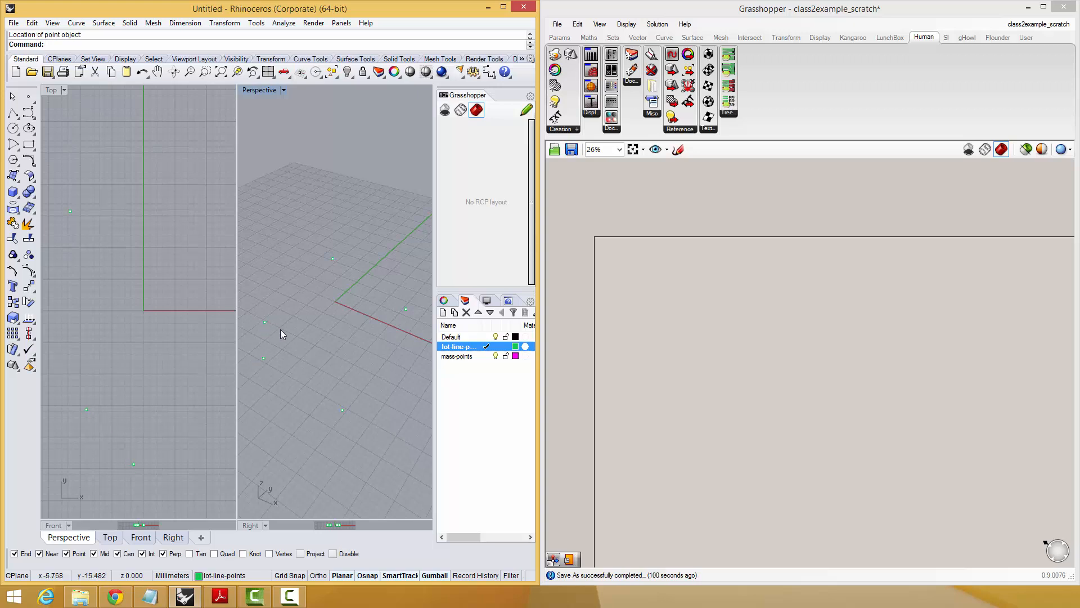
pyautogui.click(487, 356)
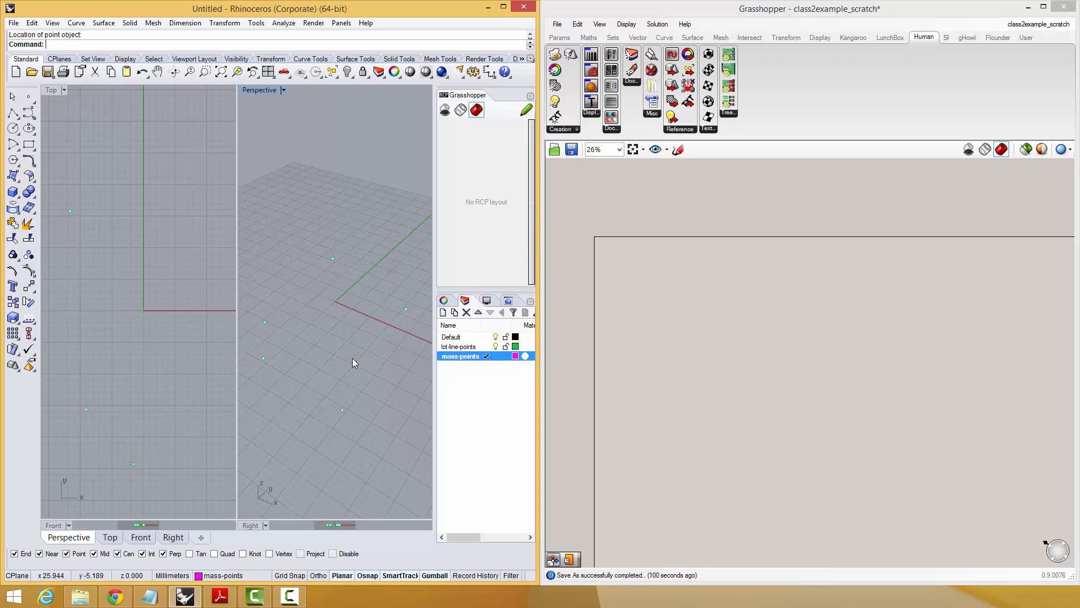
pyautogui.rightClick(337, 359)
pyautogui.click(357, 332)
pyautogui.press('Escape')
pyautogui.rightClick(324, 255)
pyautogui.click(287, 236)
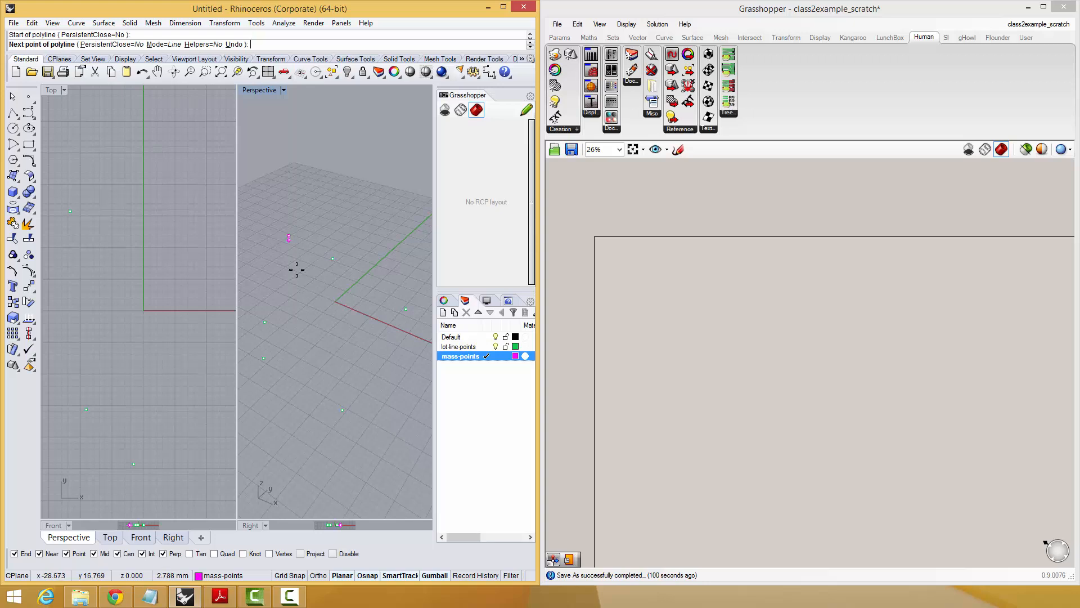
pyautogui.rightClick(309, 309)
# Place five single points on the mass-points layer, spread in and around the lot corner points in Perspective.
pyautogui.write('Point')
pyautogui.press('Return')
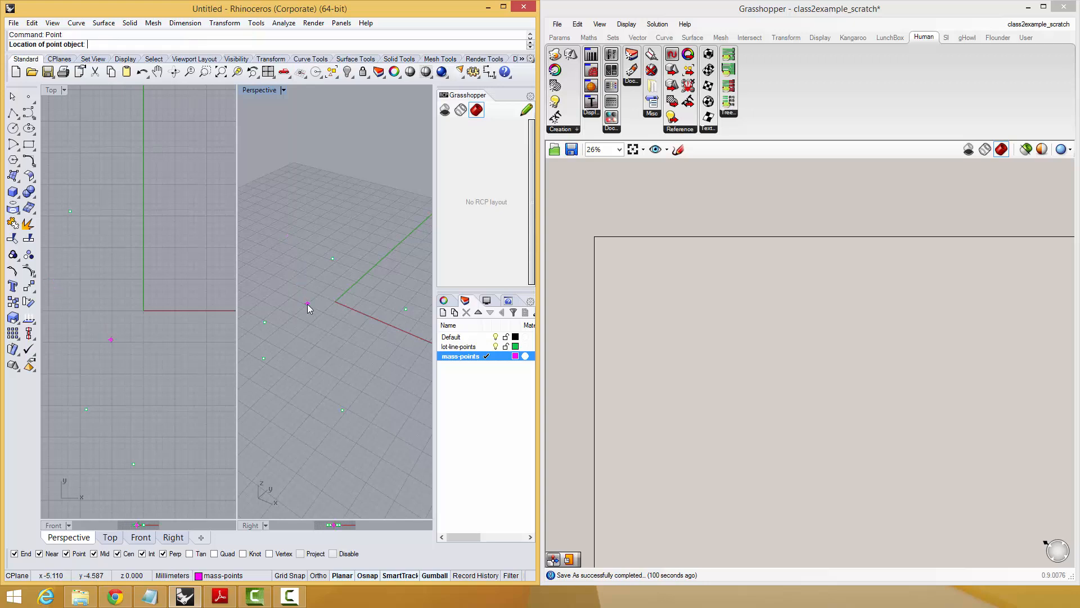
pyautogui.click(306, 301)
pyautogui.rightClick(342, 262)
pyautogui.click(383, 216)
pyautogui.rightClick(374, 287)
pyautogui.click(364, 360)
pyautogui.rightClick(331, 387)
pyautogui.click(282, 418)
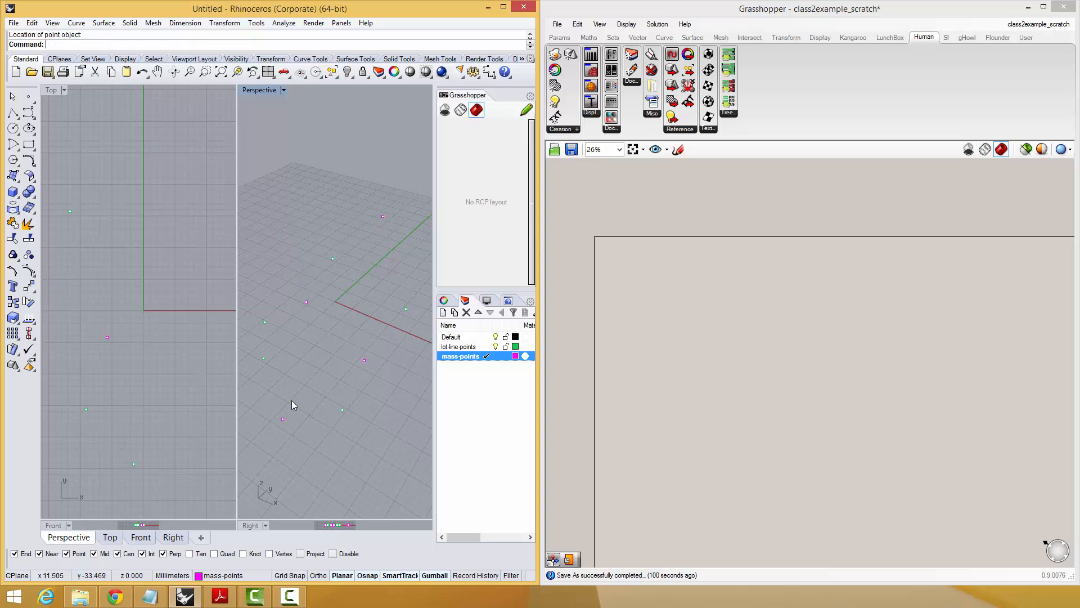
pyautogui.rightClick(293, 394)
pyautogui.click(310, 341)
# Raise two of the magenta mass points vertically above the ground plane with the gumball.
pyautogui.moveTo(374, 380); pyautogui.dragTo(376, 383)
pyautogui.moveTo(315, 367); pyautogui.dragTo(315, 341, button='right')
pyautogui.moveTo(331, 307); pyautogui.dragTo(330, 246)
pyautogui.click(392, 345)
pyautogui.moveTo(393, 345); pyautogui.dragTo(400, 371, button='right')
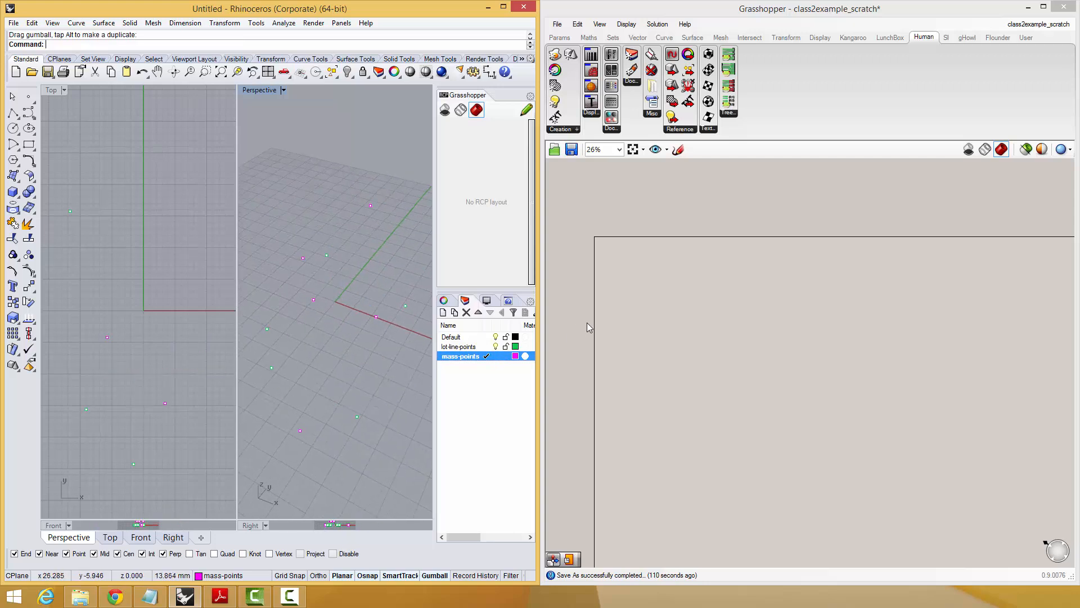
# Add a Geometry Pipeline component to the Grasshopper canvas by searching for pipe, and place it in open space.
pyautogui.scroll(4, 661, 293)
pyautogui.doubleClick(657, 275)
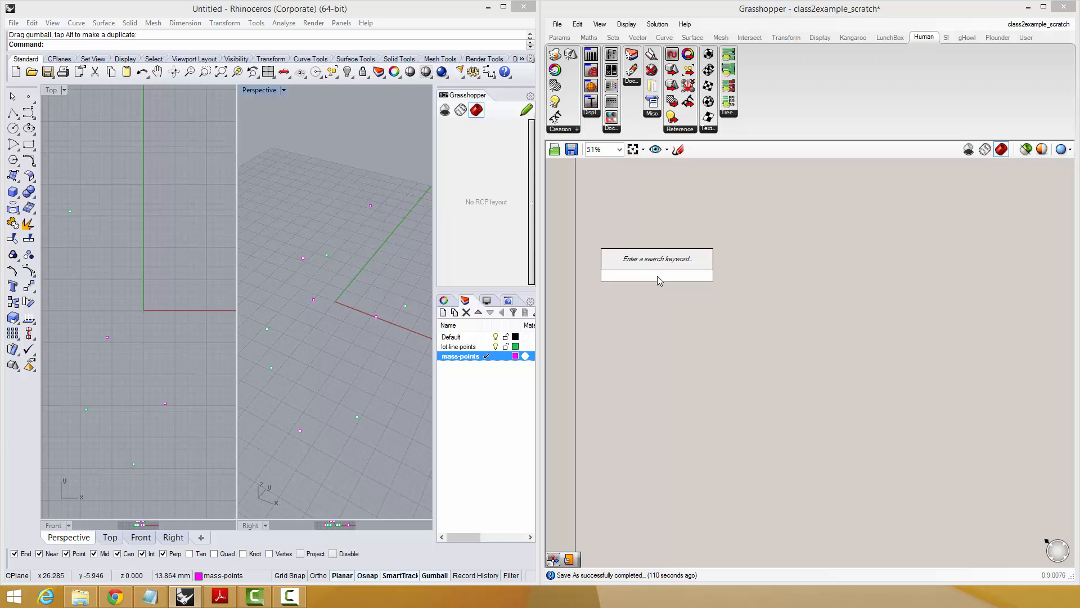
pyautogui.write('pipe')
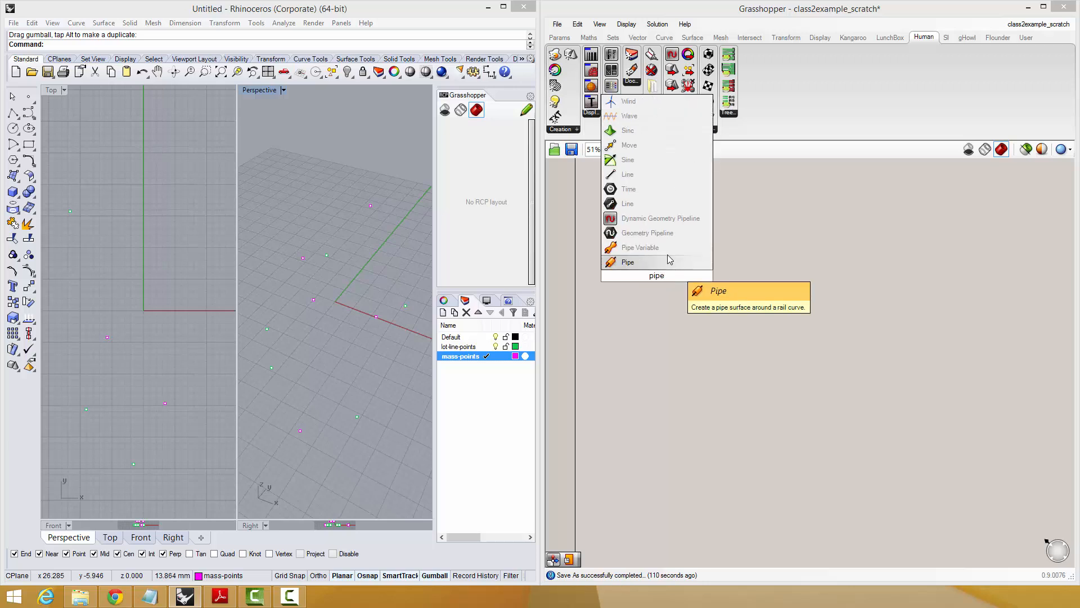
pyautogui.click(659, 234)
pyautogui.moveTo(660, 249); pyautogui.dragTo(737, 394, button='right')
pyautogui.scroll(5, 738, 399)
pyautogui.moveTo(729, 415); pyautogui.dragTo(705, 267)
pyautogui.moveTo(707, 272); pyautogui.dragTo(751, 389, button='right')
# Set the pipeline's layer filter to lot-line-points and its geometry type to points.
pyautogui.rightClick(751, 390)
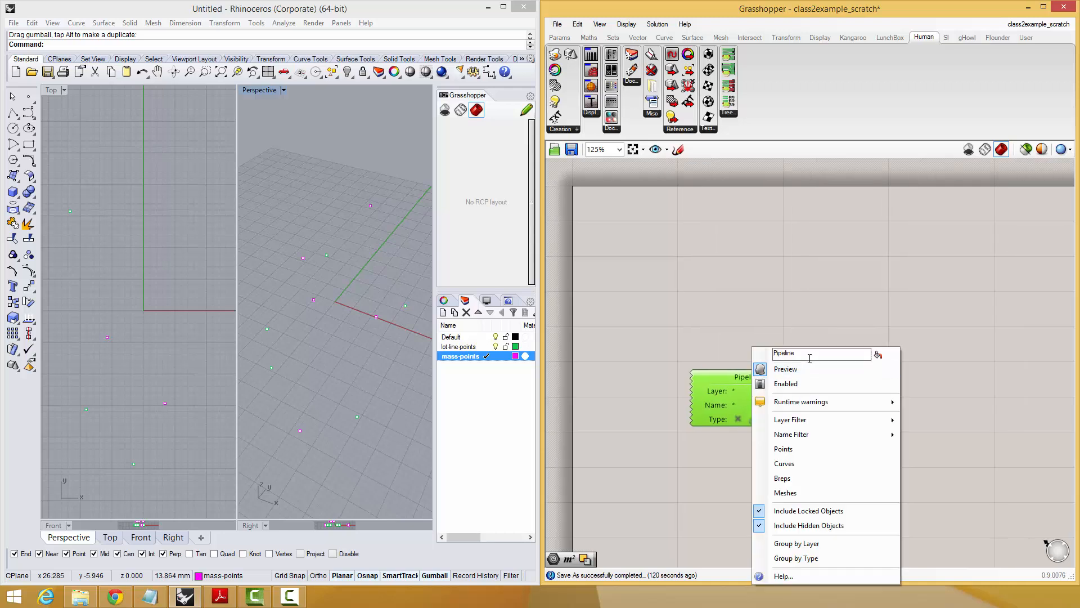
pyautogui.click(734, 376)
pyautogui.doubleClick(735, 389)
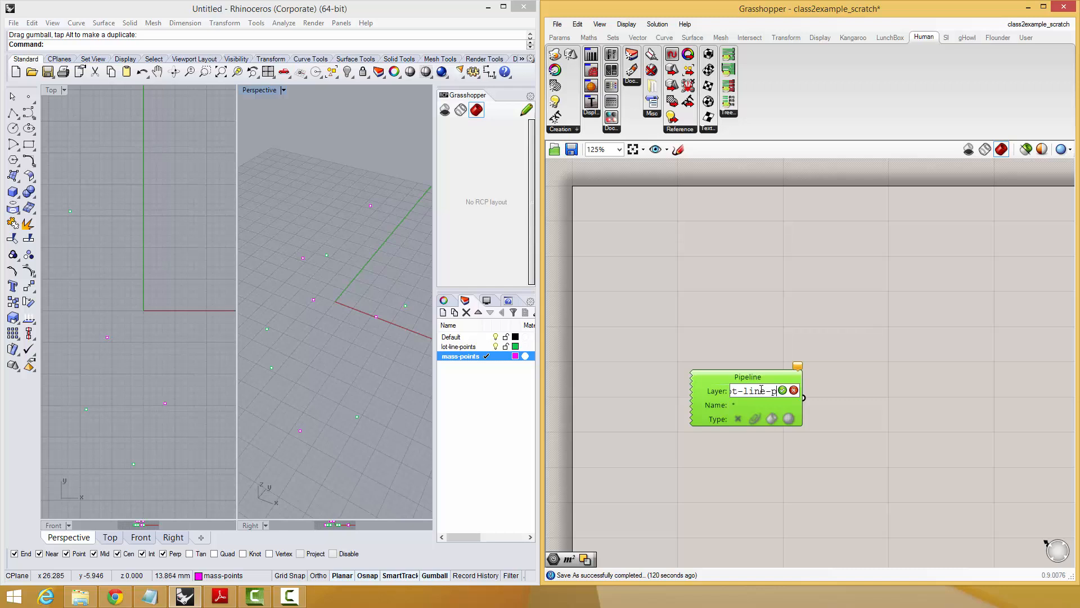
pyautogui.press('Return')
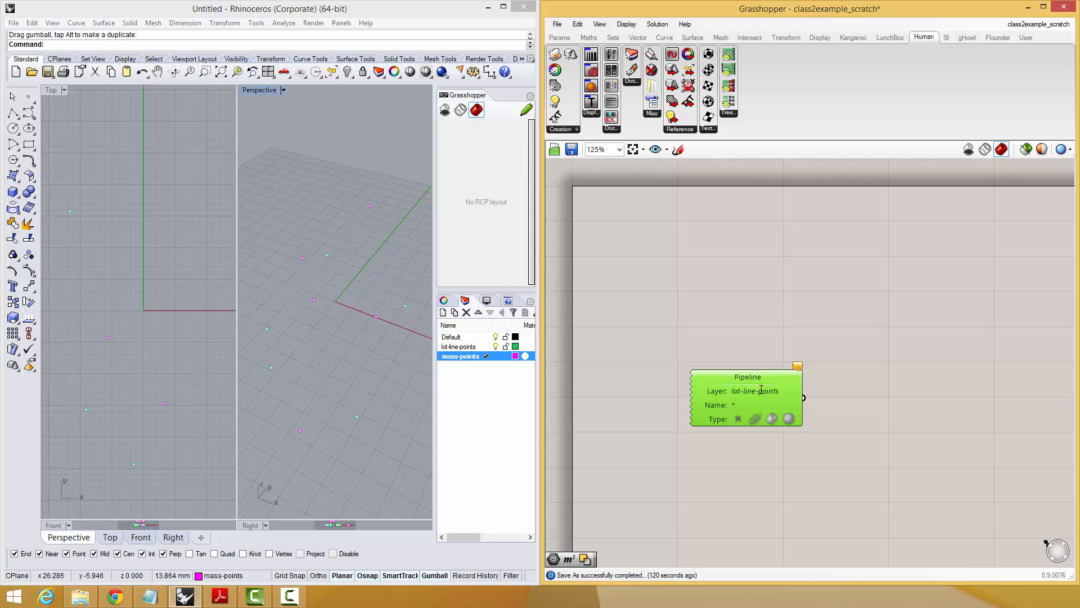
pyautogui.click(737, 419)
pyautogui.moveTo(771, 400); pyautogui.dragTo(717, 350)
# Add a Convex Hull component beside the pipeline and connect the pipeline's output to its P input.
pyautogui.doubleClick(785, 330)
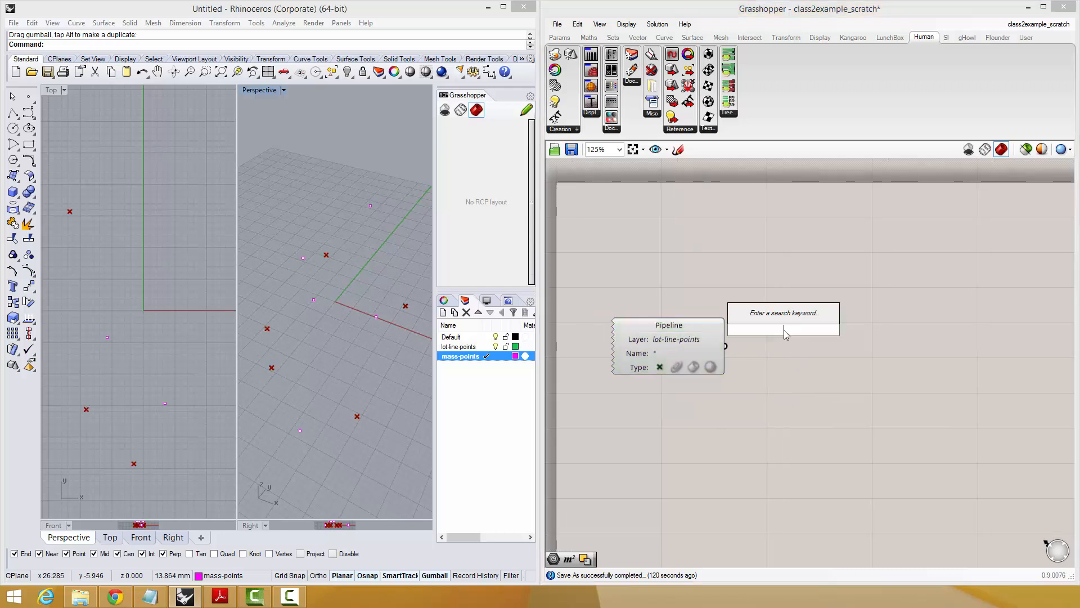
pyautogui.click(715, 41)
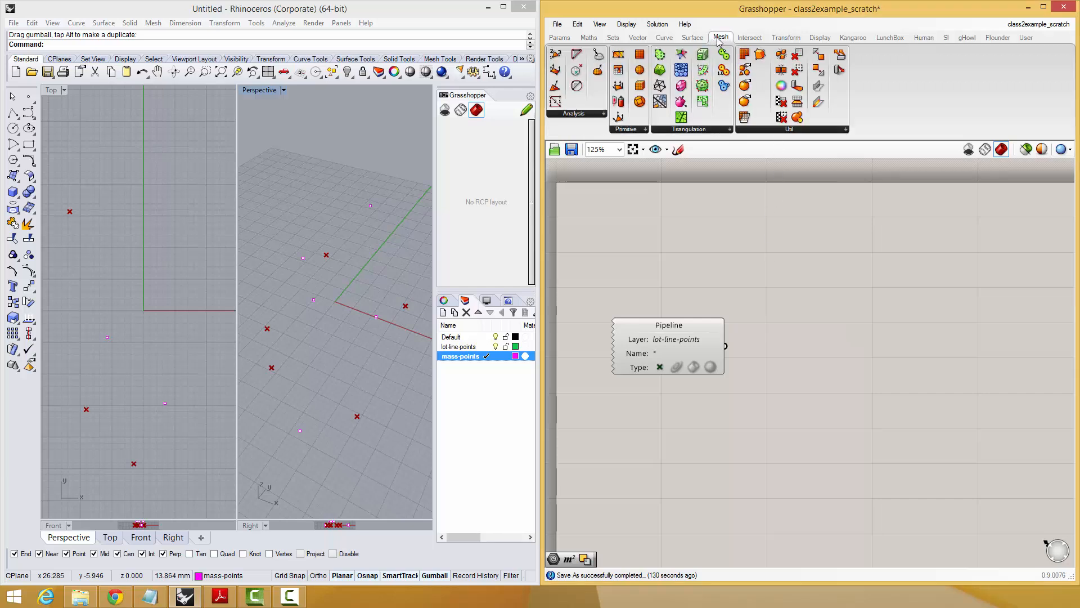
pyautogui.click(654, 130)
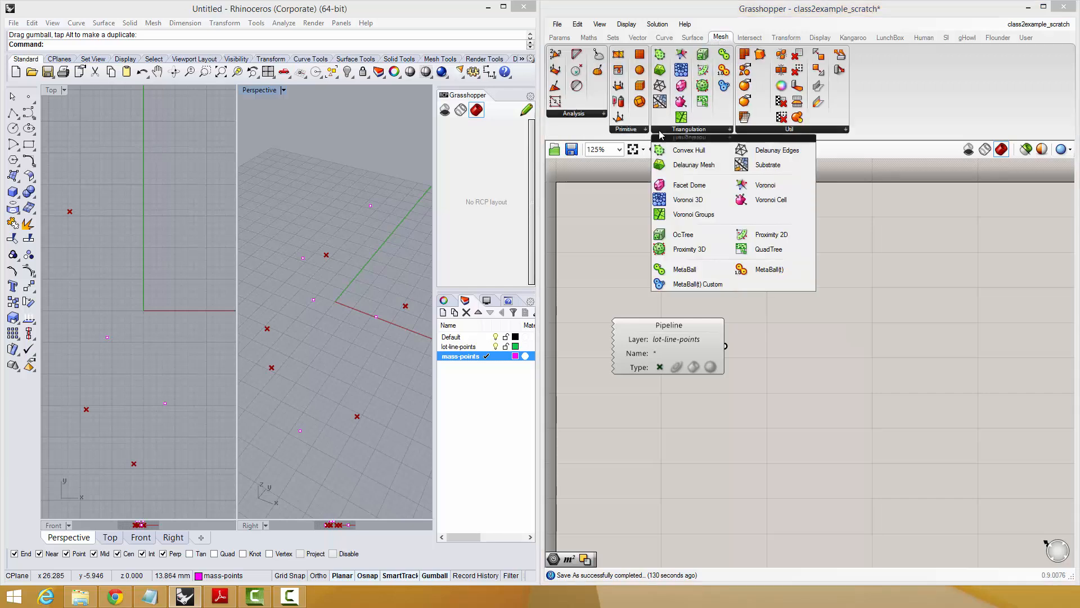
pyautogui.click(697, 151)
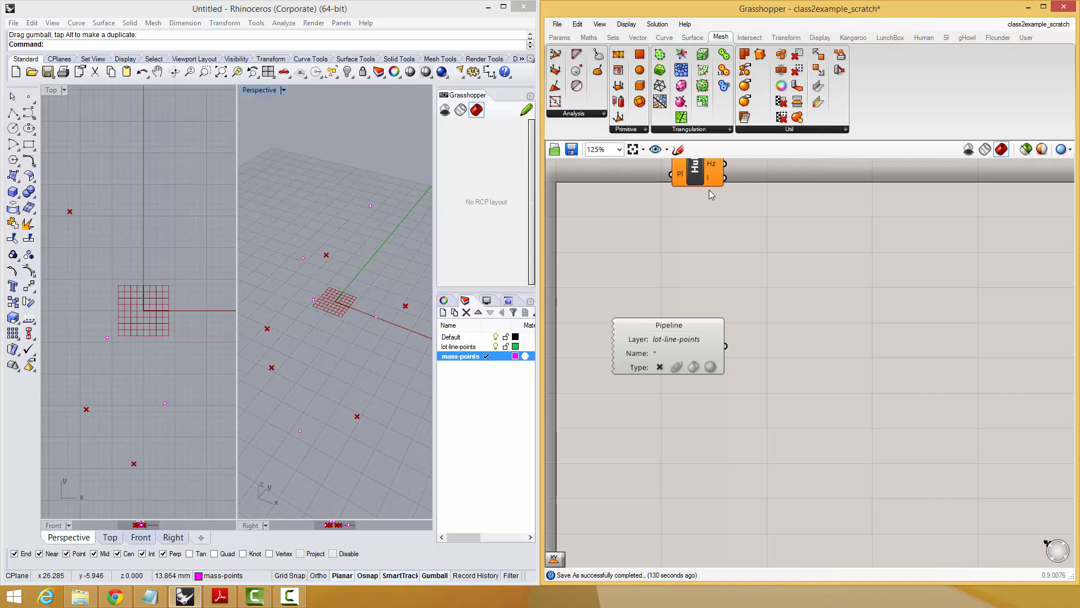
pyautogui.moveTo(705, 184); pyautogui.dragTo(817, 382)
pyautogui.moveTo(785, 366); pyautogui.dragTo(770, 358, button='right')
pyautogui.moveTo(682, 328); pyautogui.dragTo(682, 333)
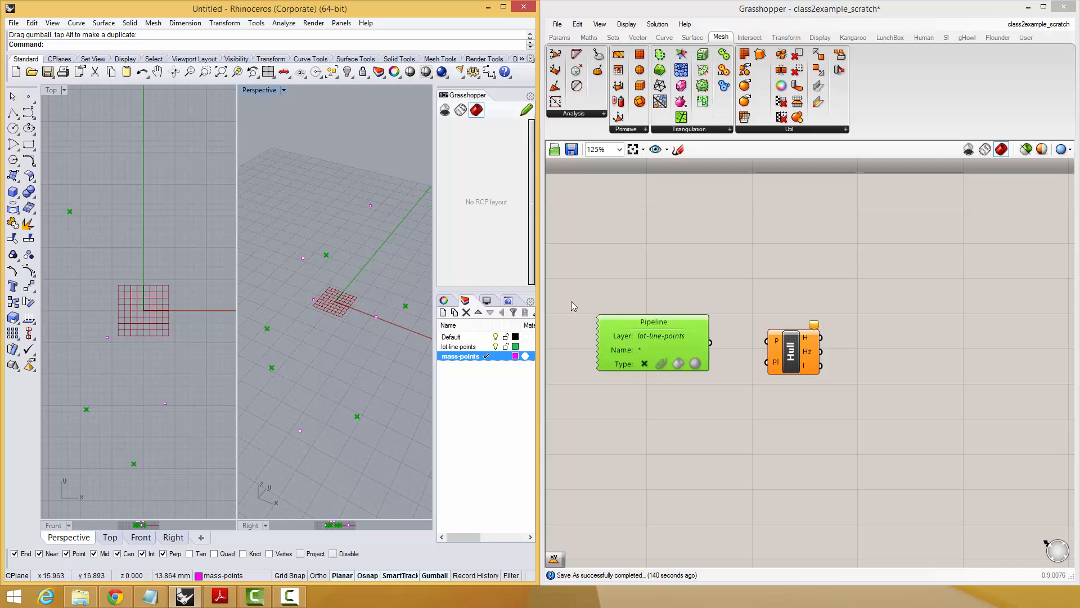
pyautogui.click(697, 336)
pyautogui.moveTo(737, 343); pyautogui.dragTo(767, 341)
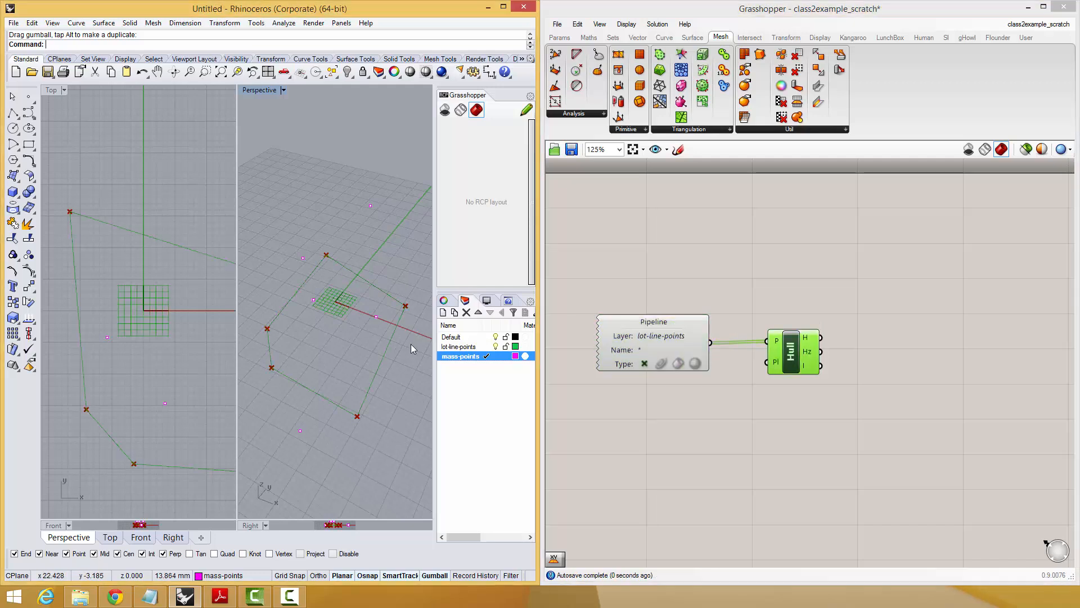
# Raise the nearest lot-line point in Perspective vertically off the ground plane with the gumball.
pyautogui.moveTo(410, 343); pyautogui.dragTo(317, 371, button='right')
pyautogui.click(331, 403)
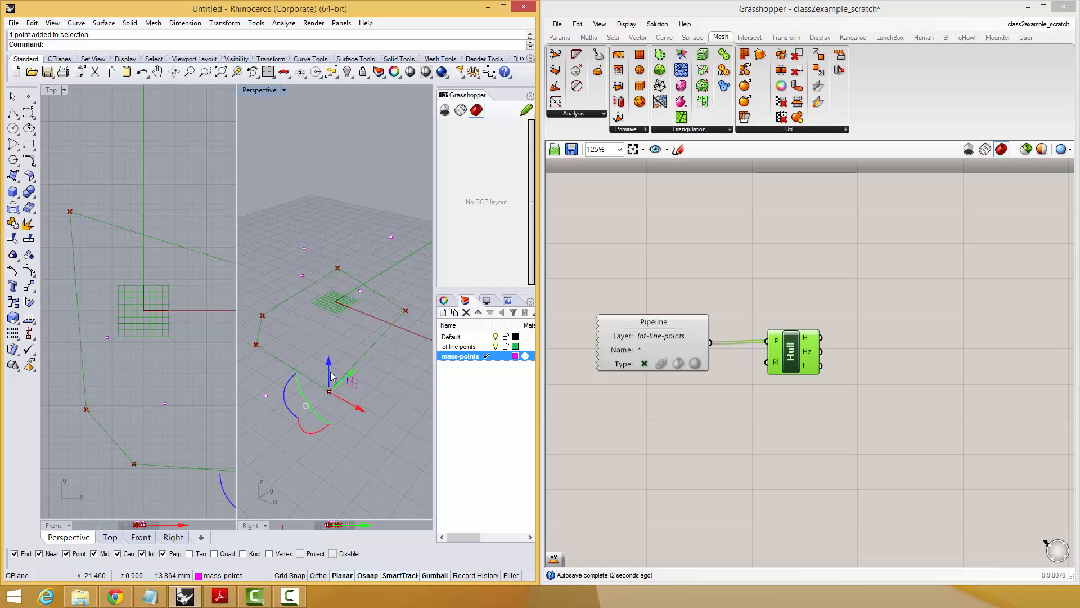
pyautogui.moveTo(332, 378); pyautogui.dragTo(333, 351)
pyautogui.moveTo(331, 417); pyautogui.dragTo(344, 369, button='right')
# Move the Hull component slightly lower beside the pipeline and view the resulting outline in Perspective.
pyautogui.moveTo(843, 285); pyautogui.dragTo(806, 303, button='right')
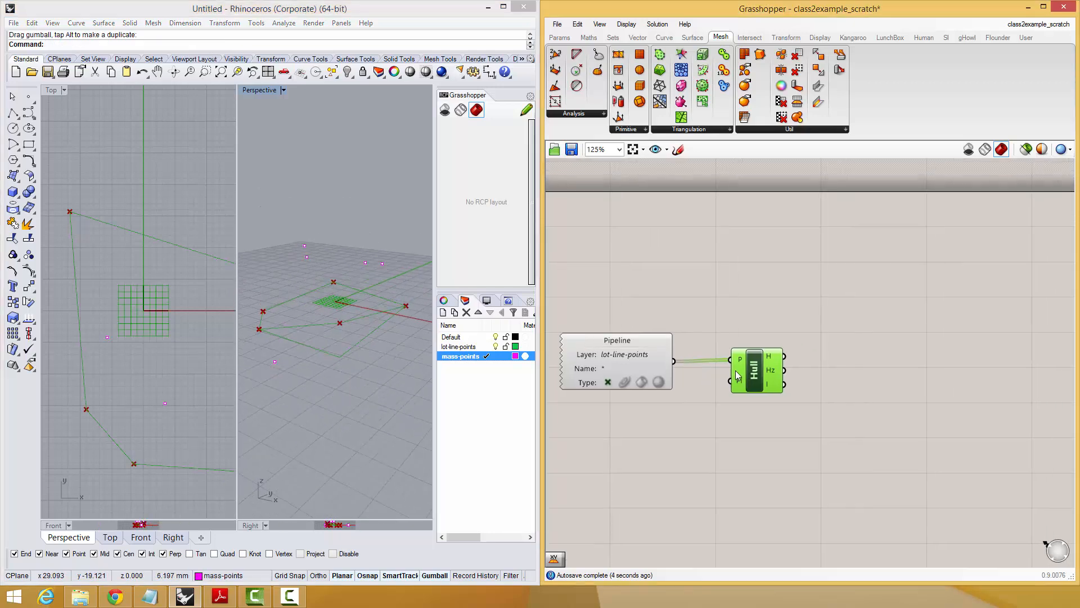
pyautogui.moveTo(750, 383); pyautogui.dragTo(750, 396)
pyautogui.moveTo(349, 329); pyautogui.dragTo(331, 336, button='right')
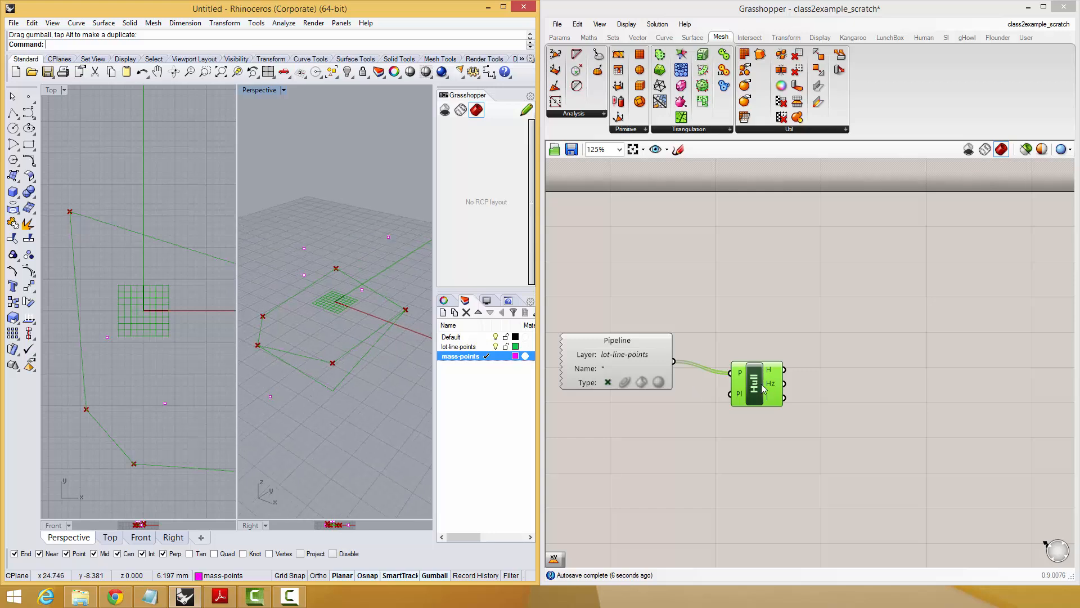
pyautogui.moveTo(828, 372); pyautogui.dragTo(786, 367, button='right')
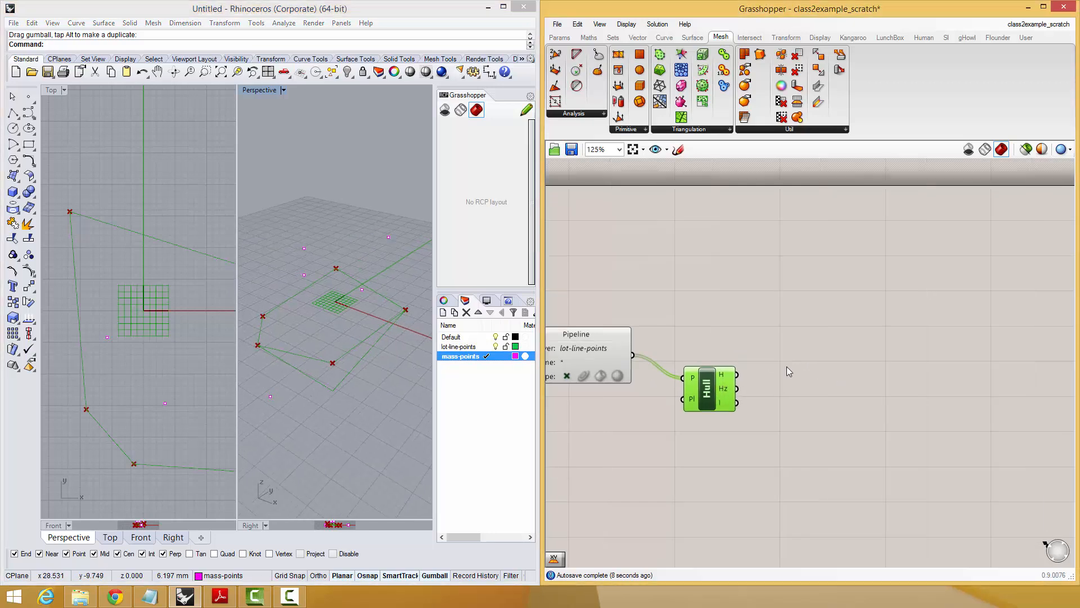
# Add a panel fed by the Hull component's H output and straighten the Hull component's position beside it.
pyautogui.doubleClick(786, 366)
pyautogui.write('//')
pyautogui.press('Return')
pyautogui.moveTo(772, 365); pyautogui.dragTo(756, 381)
pyautogui.moveTo(786, 380); pyautogui.dragTo(792, 357)
pyautogui.click(704, 379)
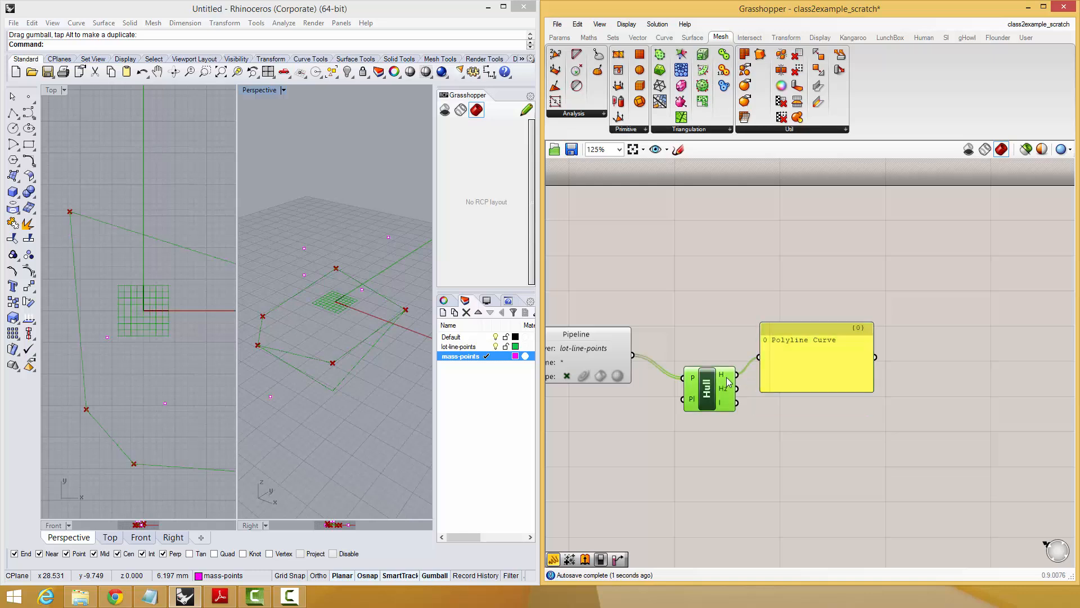
pyautogui.moveTo(708, 393); pyautogui.dragTo(710, 380)
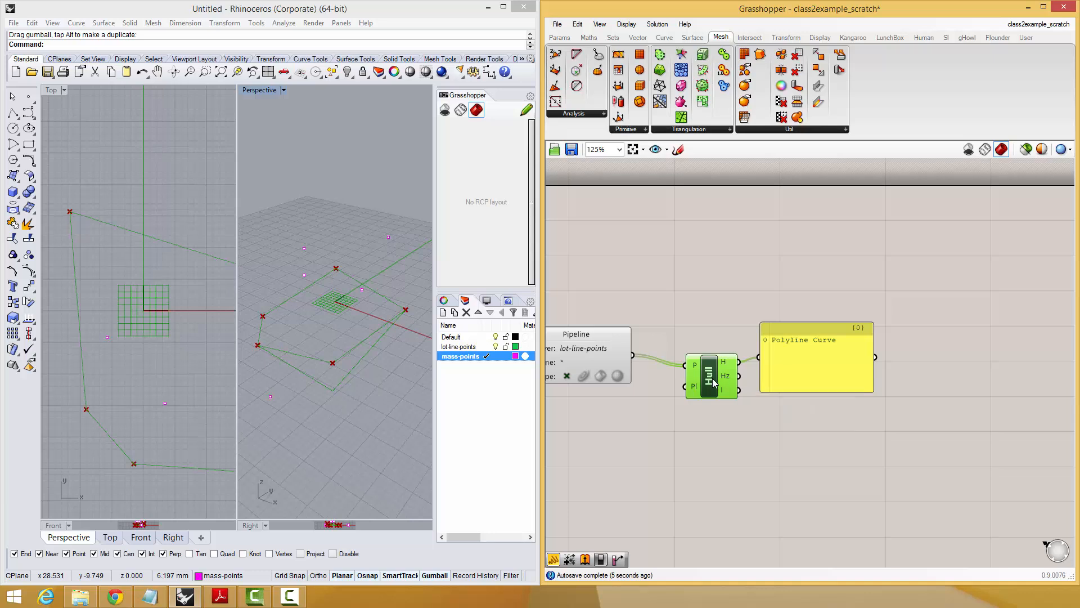
pyautogui.moveTo(723, 375)
pyautogui.mouseDown()
pyautogui.moveTo(717, 368)
pyautogui.moveTo(715, 384)
pyautogui.mouseUp()
# Add an XY Plane component below the pipeline and connect its output to the Hull component's Pl input.
pyautogui.doubleClick(693, 490)
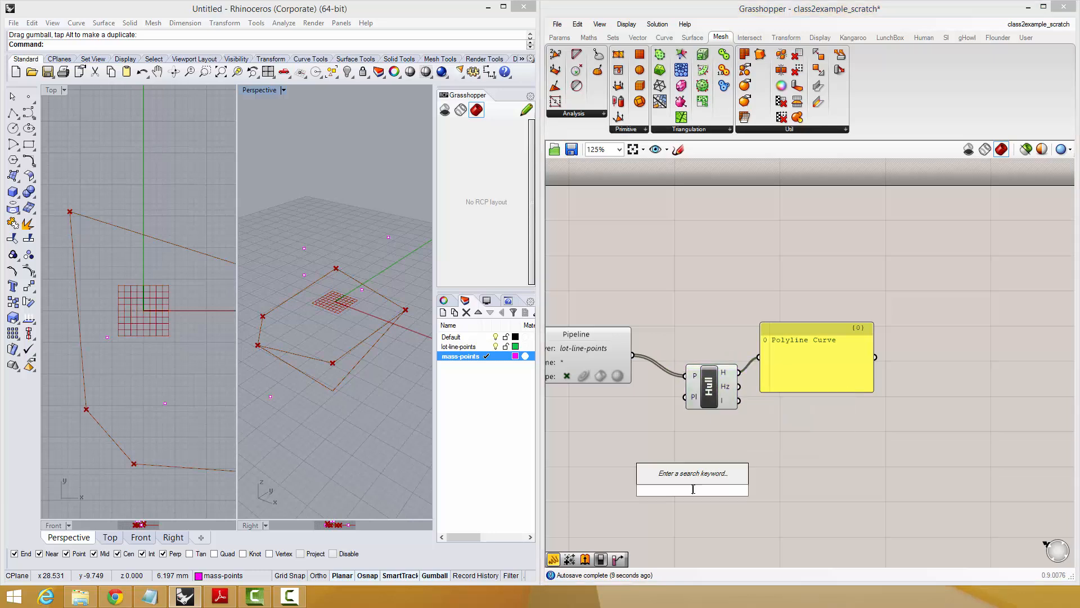
pyautogui.write('xy')
pyautogui.click(695, 479)
pyautogui.moveTo(697, 494); pyautogui.dragTo(648, 410)
pyautogui.moveTo(707, 389); pyautogui.dragTo(706, 385)
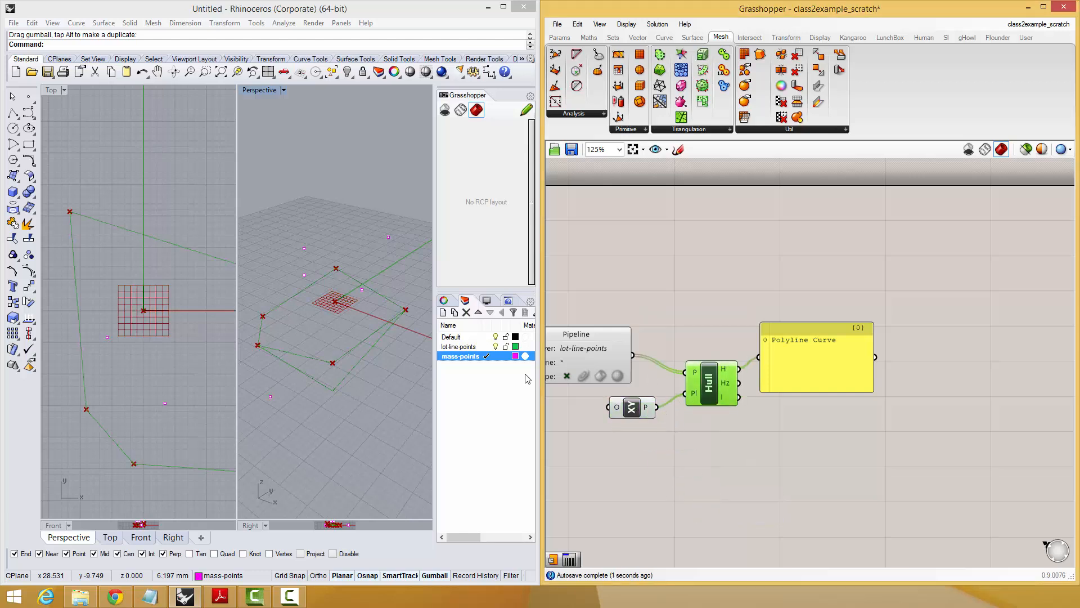
# Add a Geometry parameter beside the Hull component and feed it from the H output.
pyautogui.moveTo(764, 365); pyautogui.dragTo(681, 376, button='right')
pyautogui.moveTo(681, 375); pyautogui.dragTo(793, 375)
pyautogui.rightClick(721, 343)
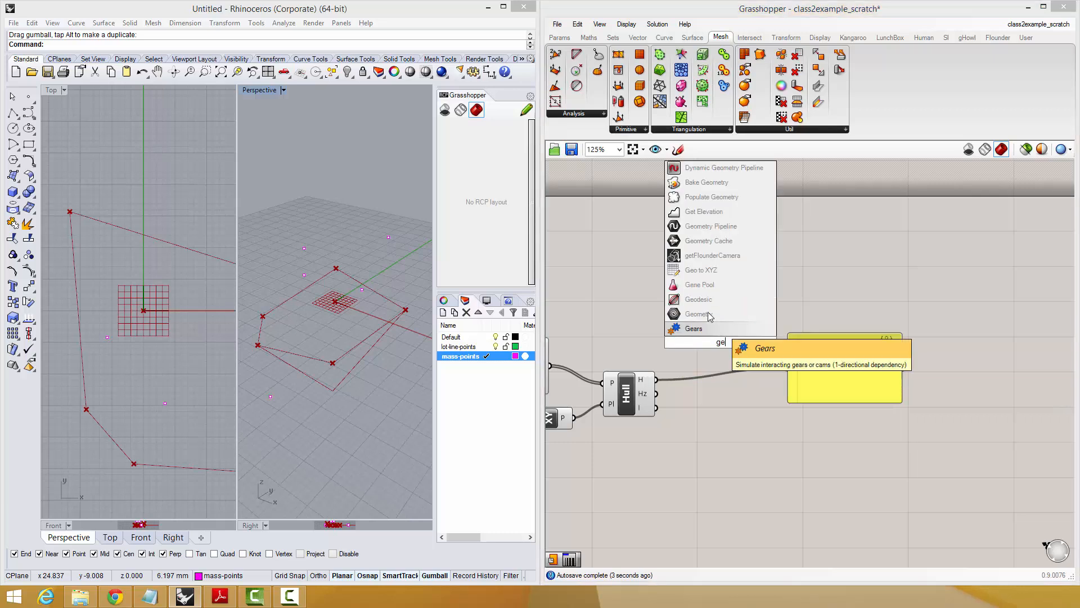
pyautogui.click(710, 350)
pyautogui.moveTo(722, 344); pyautogui.dragTo(723, 366)
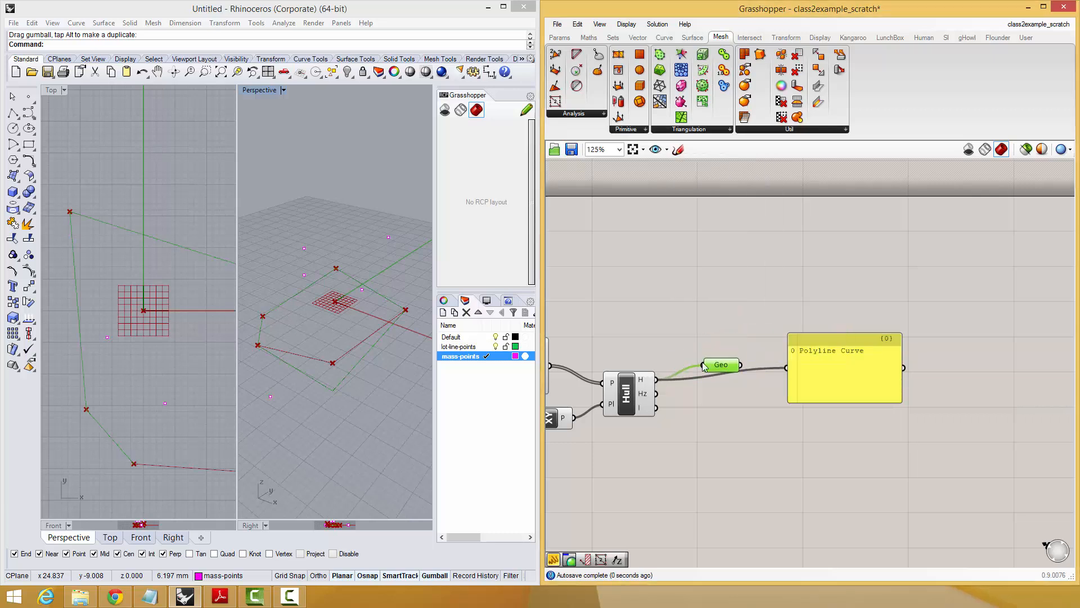
pyautogui.click(293, 342)
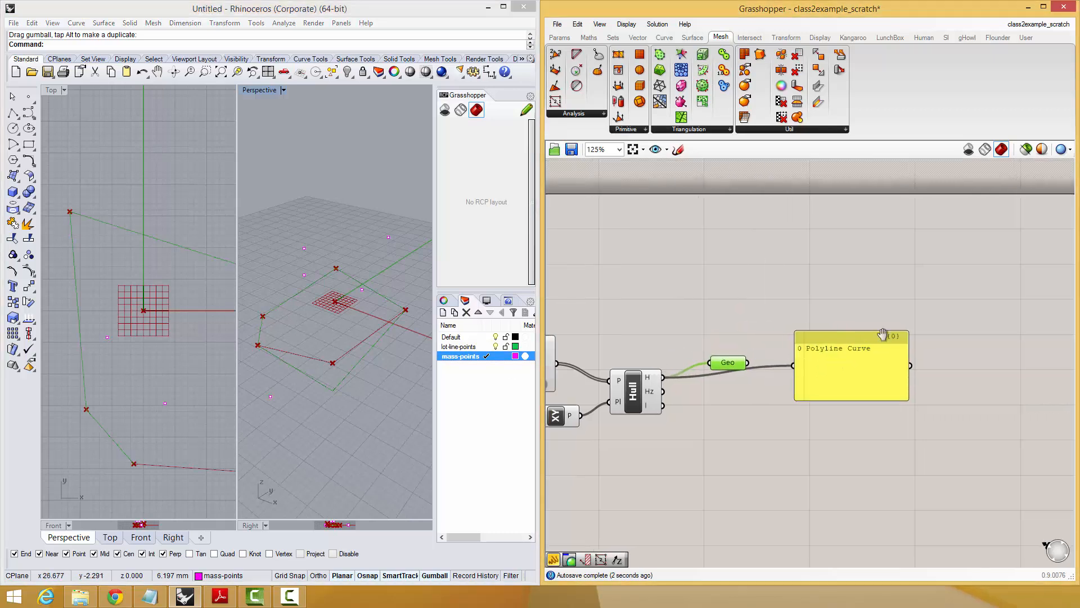
# Delete the panel attached to the Hull component's H output.
pyautogui.moveTo(794, 397)
pyautogui.mouseDown(button='right')
pyautogui.moveTo(866, 360)
pyautogui.moveTo(807, 397)
pyautogui.mouseUp(button='right')
pyautogui.click(876, 415)
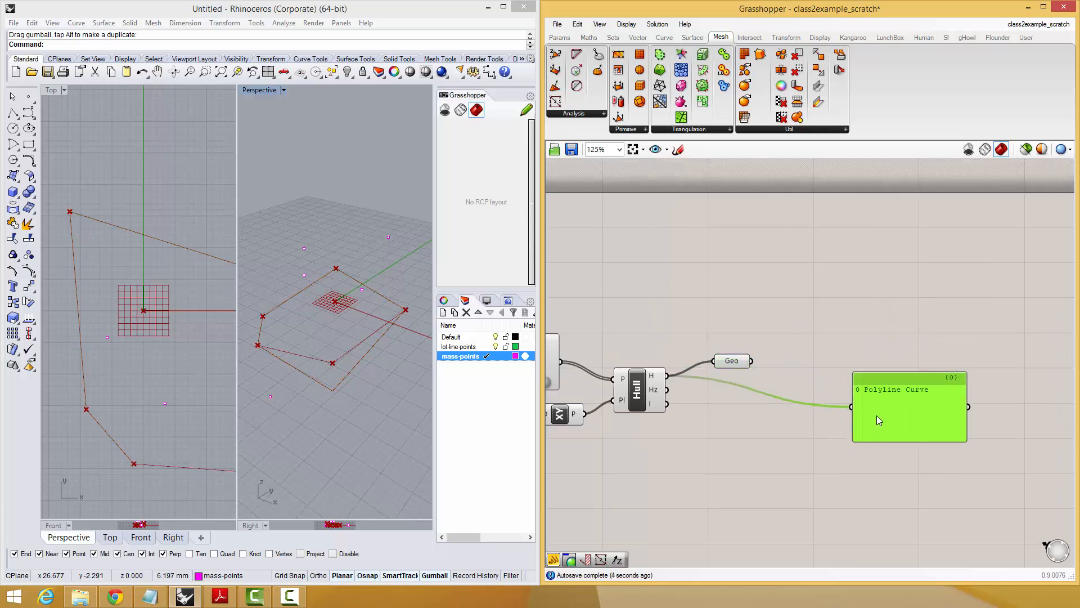
pyautogui.press('Delete')
pyautogui.click(726, 359)
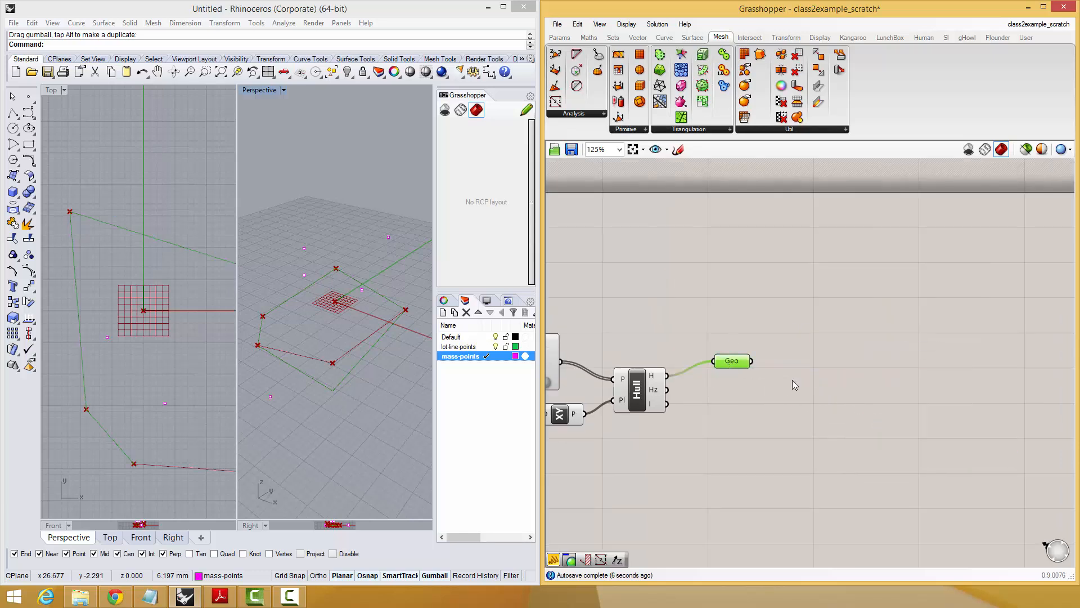
# Add a Custom Preview component and connect the Geometry parameter to its G input.
pyautogui.moveTo(839, 347); pyautogui.dragTo(867, 289, button='right')
pyautogui.doubleClick(868, 290)
pyautogui.write('prev')
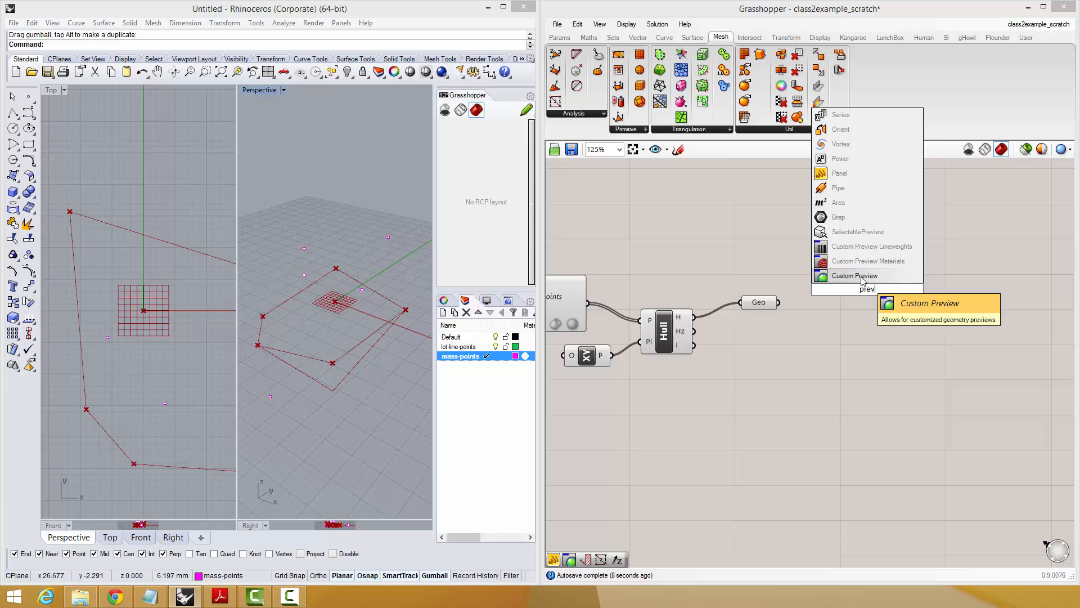
pyautogui.press('Return')
pyautogui.moveTo(798, 287); pyautogui.dragTo(889, 311)
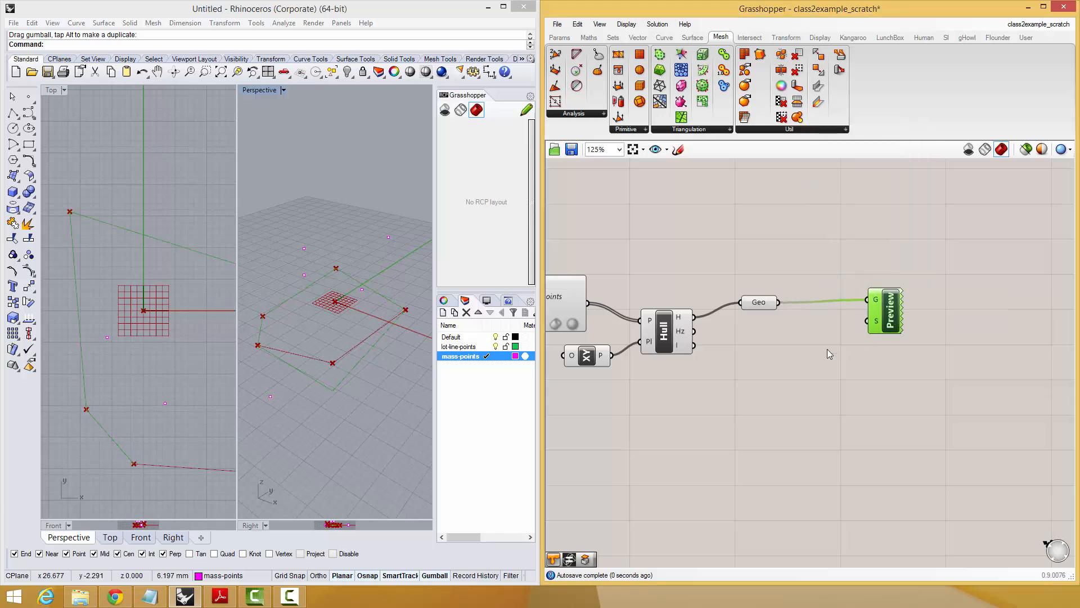
# Add a colour swatch wired to the preview's S input and set it to magenta with hue 319, saturation 99 and value 100.
pyautogui.doubleClick(827, 348)
pyautogui.write('swat')
pyautogui.press('Return')
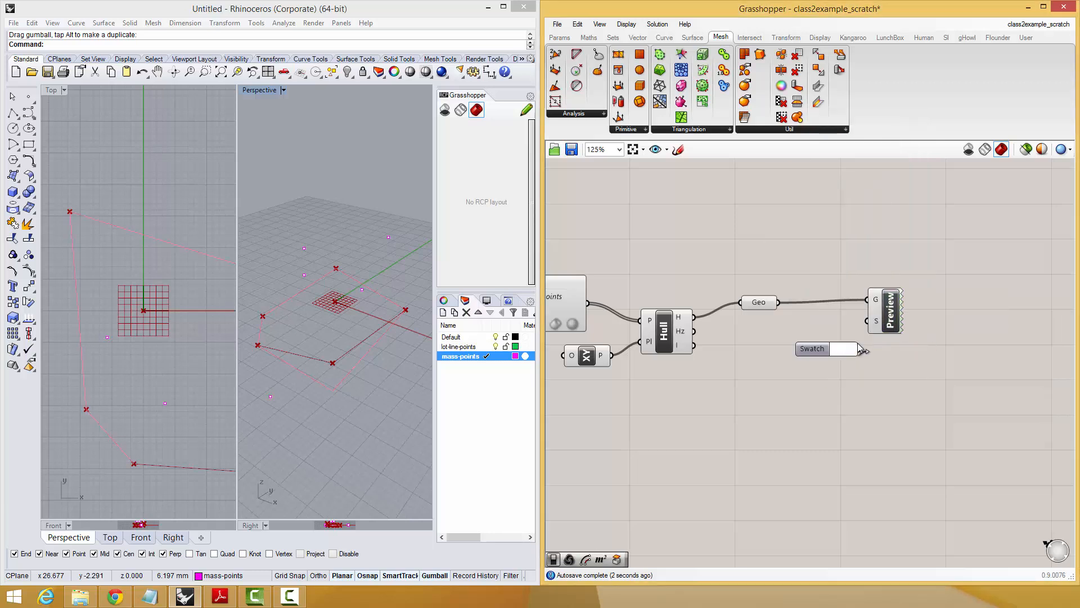
pyautogui.moveTo(860, 349); pyautogui.dragTo(867, 321)
pyautogui.click(845, 349)
pyautogui.moveTo(879, 496); pyautogui.dragTo(957, 485)
pyautogui.moveTo(907, 382); pyautogui.dragTo(882, 357)
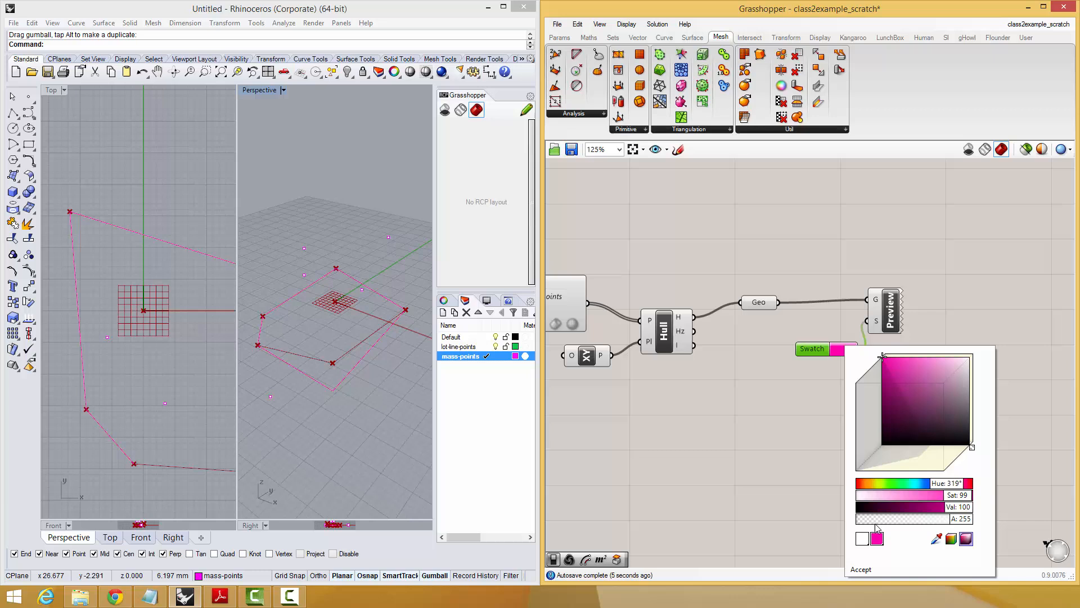
pyautogui.click(861, 570)
# Turn off the default preview of the Pipeline, XY Plane, Hull and Geometry components together.
pyautogui.moveTo(722, 383); pyautogui.dragTo(777, 380, button='right')
pyautogui.moveTo(145, 317); pyautogui.dragTo(129, 291, button='right')
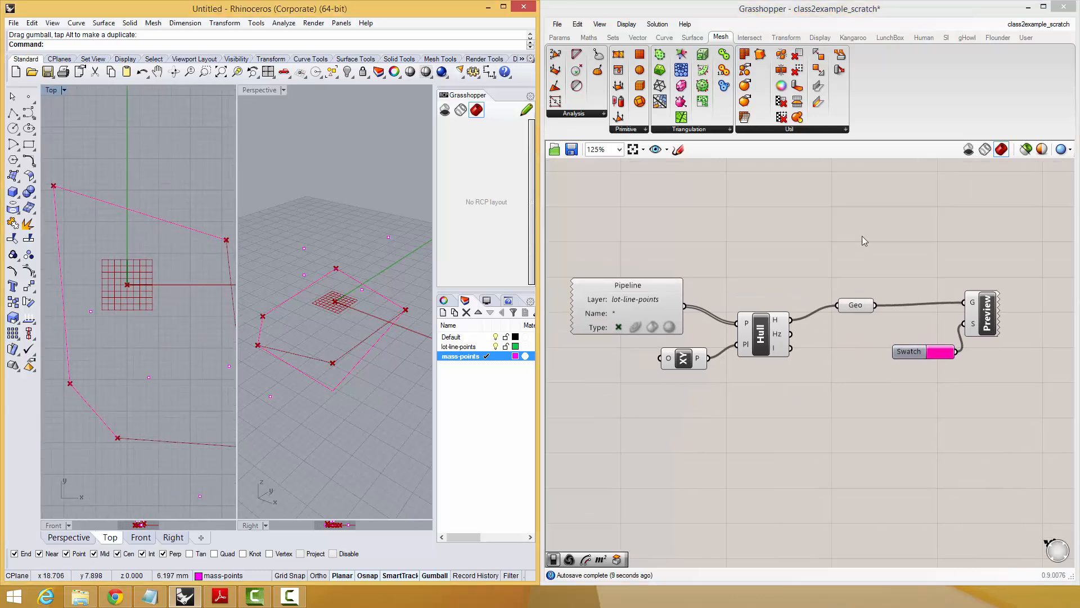
pyautogui.moveTo(864, 241); pyautogui.dragTo(647, 447)
pyautogui.middleClick(656, 280)
pyautogui.click(690, 246)
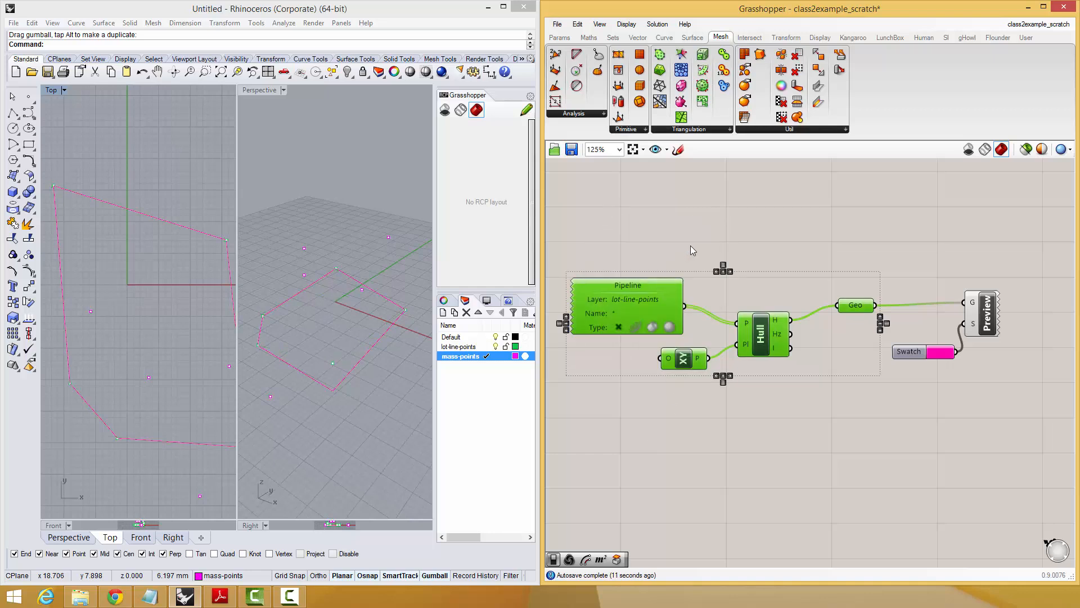
pyautogui.click(691, 246)
pyautogui.moveTo(872, 443); pyautogui.dragTo(861, 419, button='right')
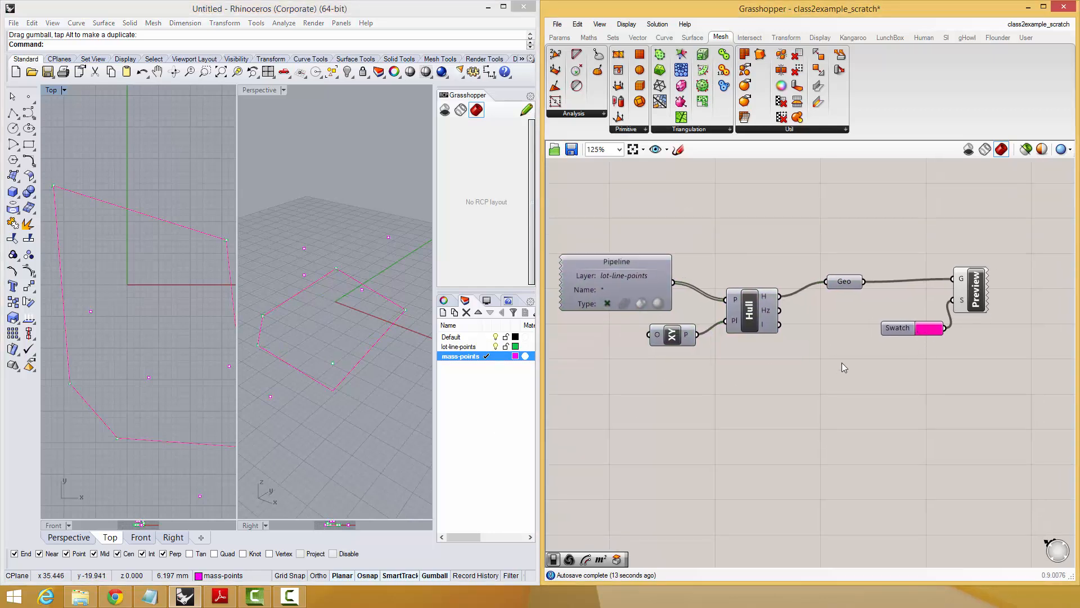
# Add a Circle component above the Hull component and connect the lot-line-points pipeline to its P input.
pyautogui.doubleClick(804, 188)
pyautogui.write('cirl')
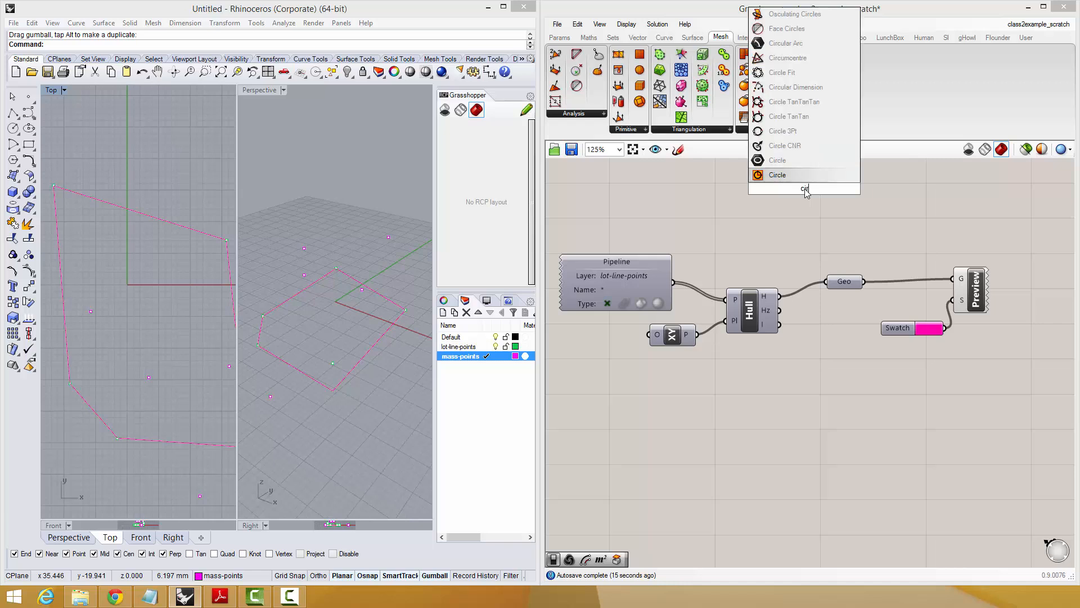
pyautogui.click(795, 174)
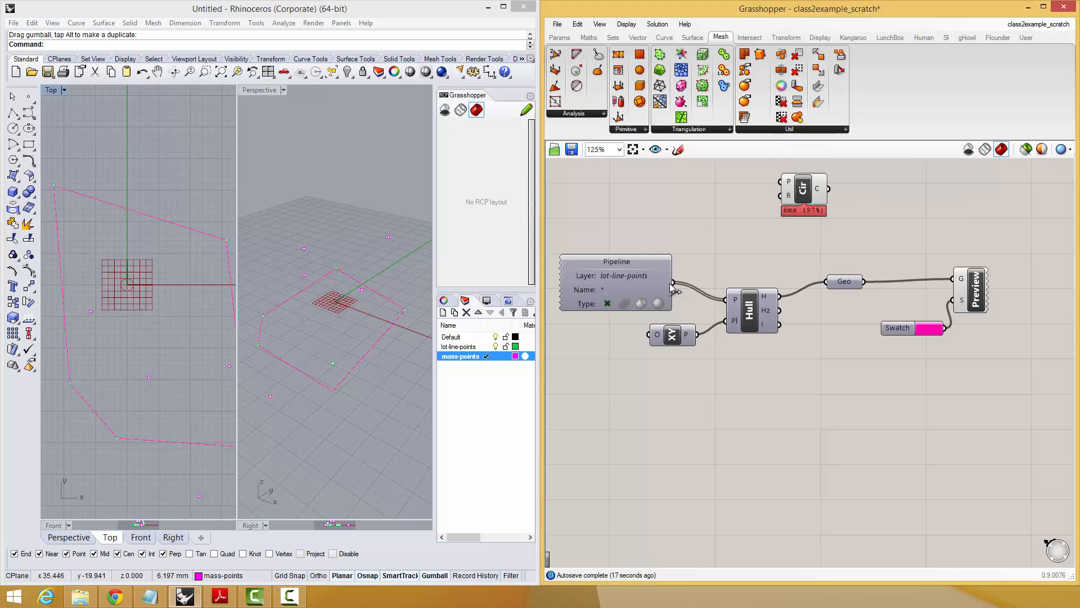
pyautogui.moveTo(674, 282); pyautogui.dragTo(817, 220)
# Add a number slider with a value of 4 beside the Circle component.
pyautogui.doubleClick(775, 231)
pyautogui.write('4')
pyautogui.press('Return')
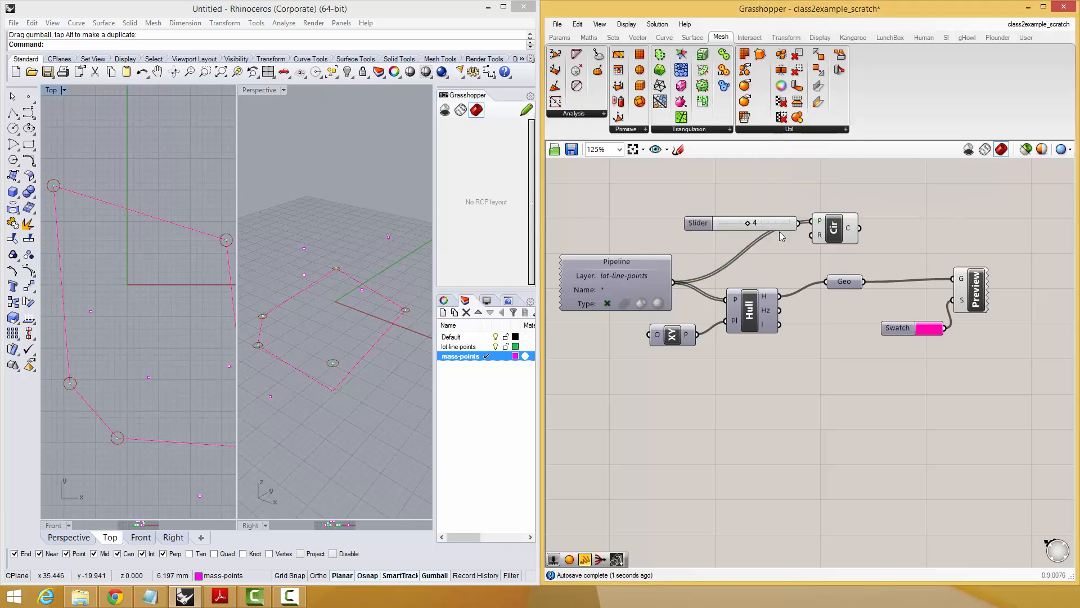
# Add a Sphere component, feeding its B input from the lot-line-points pipeline and its R input from the slider.
pyautogui.doubleClick(774, 188)
pyautogui.write('sphere')
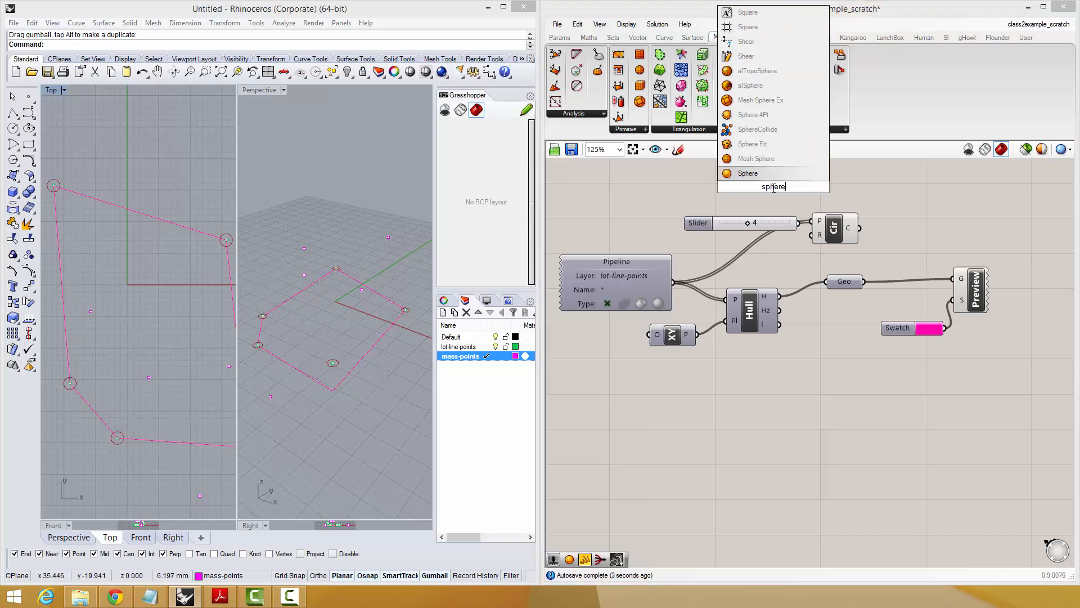
pyautogui.click(769, 174)
pyautogui.moveTo(673, 282); pyautogui.dragTo(751, 179)
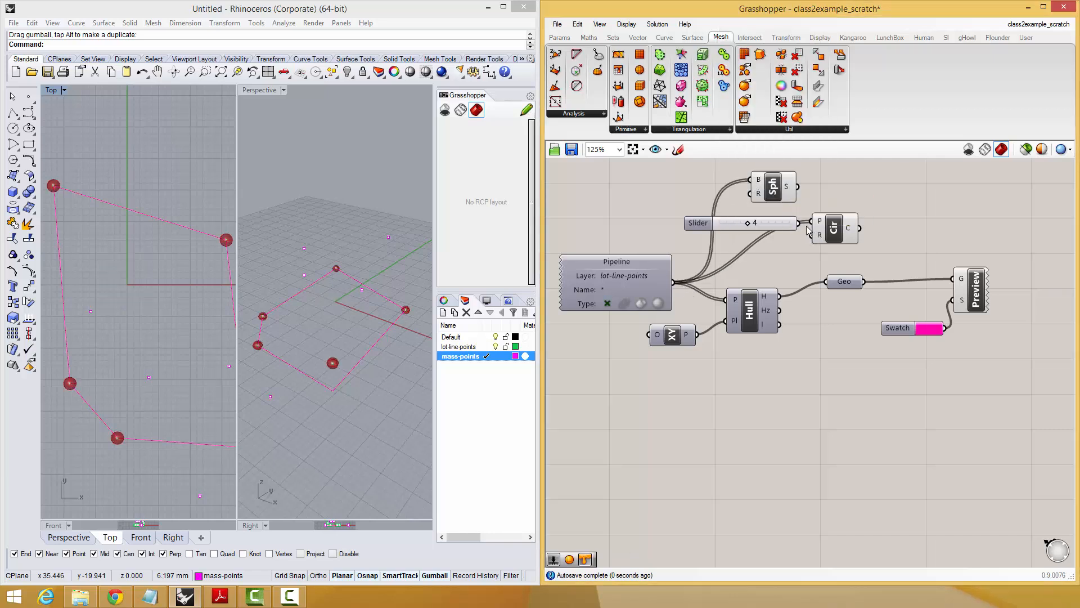
pyautogui.moveTo(798, 222); pyautogui.dragTo(754, 194)
# Delete the Circle component and set the sphere's Radius slider to 1.
pyautogui.click(843, 235)
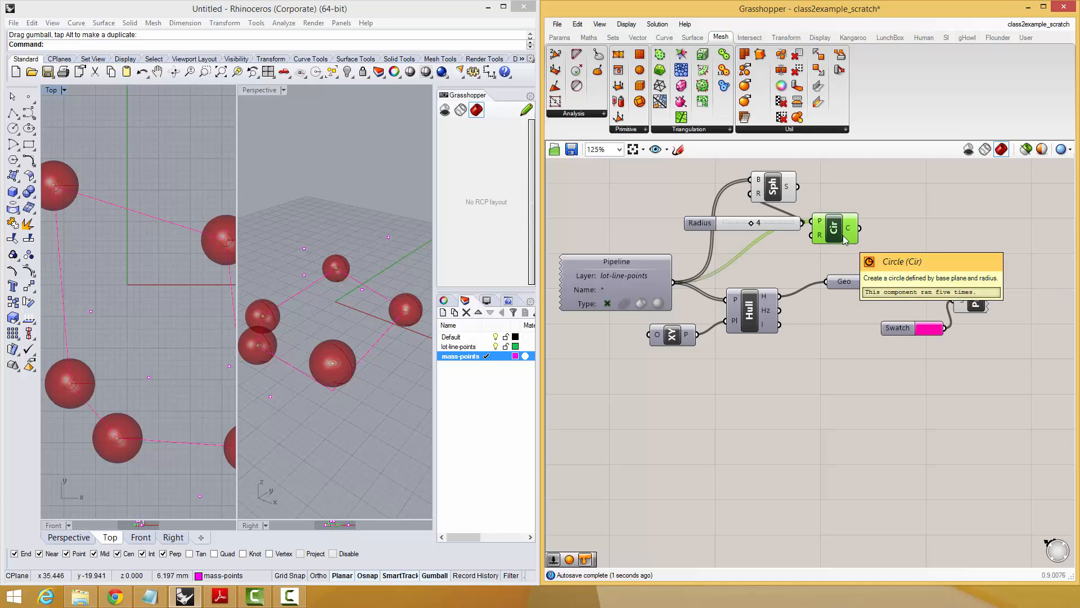
pyautogui.press('Delete')
pyautogui.moveTo(752, 223); pyautogui.dragTo(728, 224)
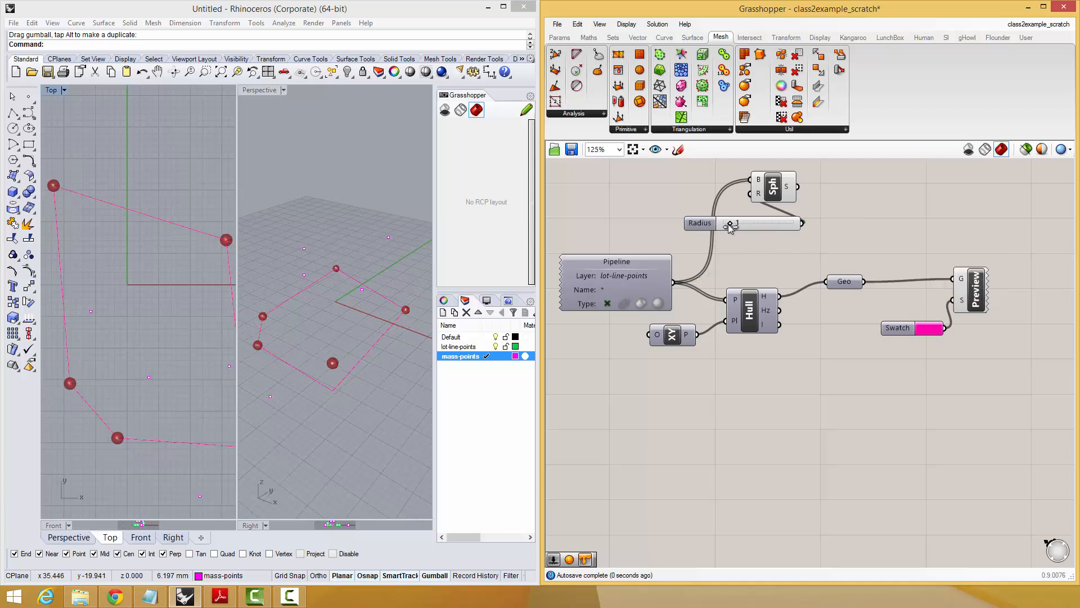
# Feed the Sphere component's output into the Custom Preview's G input alongside the outline, and turn off the sphere's own preview.
pyautogui.moveTo(774, 192); pyautogui.dragTo(875, 242)
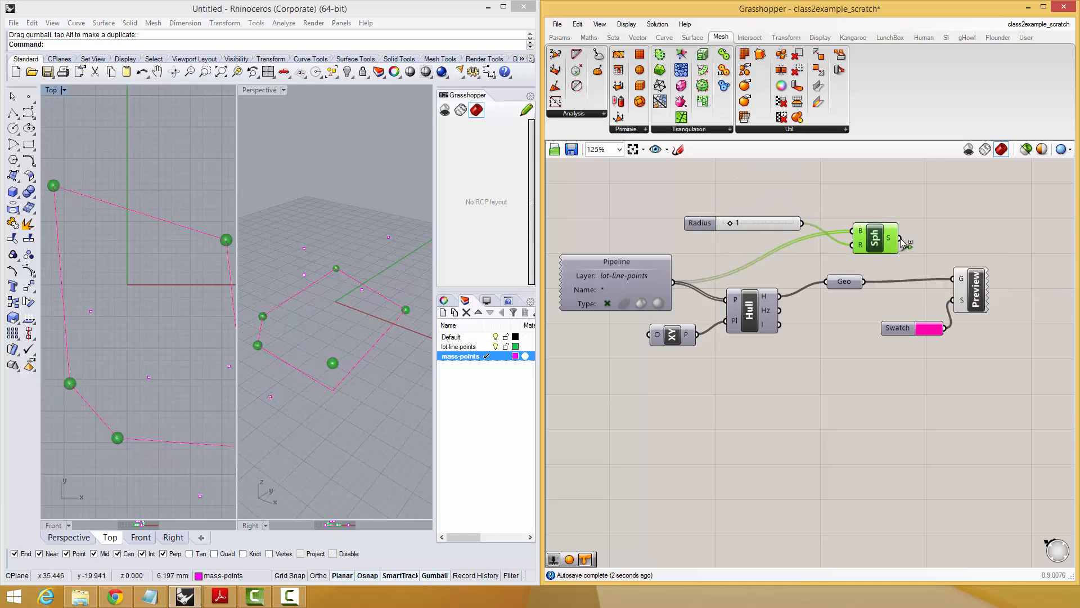
pyautogui.scroll(-1, 879, 244)
pyautogui.middleClick(881, 247)
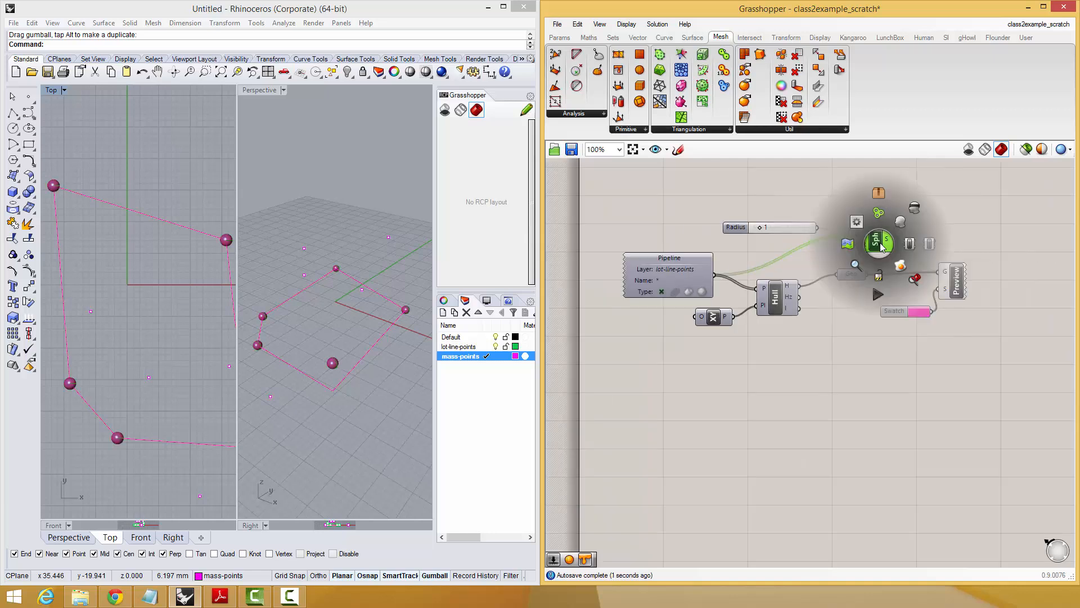
pyautogui.click(914, 214)
pyautogui.click(938, 195)
# Move the raised lot-line point outward in Perspective with the gumball.
pyautogui.moveTo(366, 405); pyautogui.dragTo(358, 393, button='right')
pyautogui.click(305, 364)
pyautogui.moveTo(304, 365); pyautogui.dragTo(353, 418)
pyautogui.moveTo(339, 420); pyautogui.dragTo(305, 358, button='right')
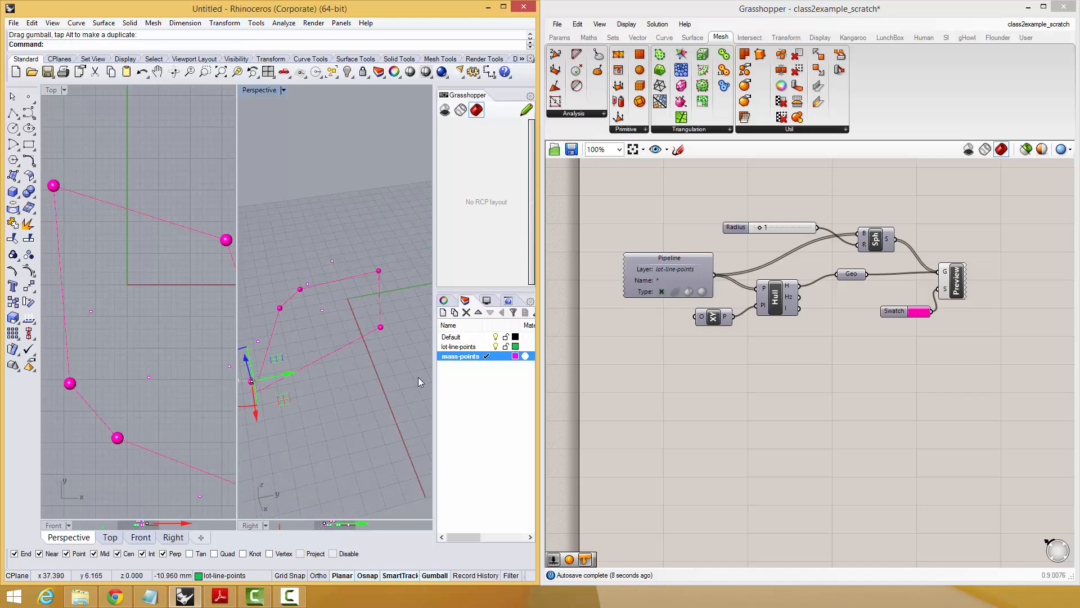
# Duplicate the lot-line-points pipeline below the existing components and set the copy's layer filter to mass-points.
pyautogui.moveTo(748, 353); pyautogui.dragTo(771, 323, button='right')
pyautogui.moveTo(711, 244); pyautogui.dragTo(678, 358)
pyautogui.hotkey('ctrl', 'c')
pyautogui.hotkey('ctrl', 'v')
pyautogui.rightClick(658, 370)
pyautogui.click(643, 369)
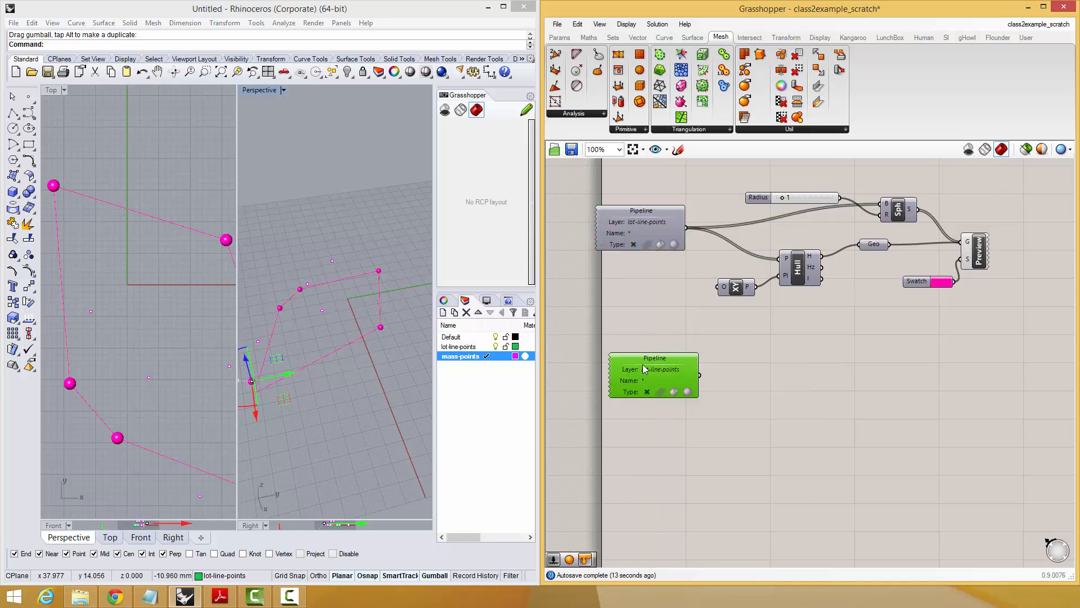
pyautogui.doubleClick(648, 366)
pyautogui.write('mass-points')
pyautogui.click(679, 369)
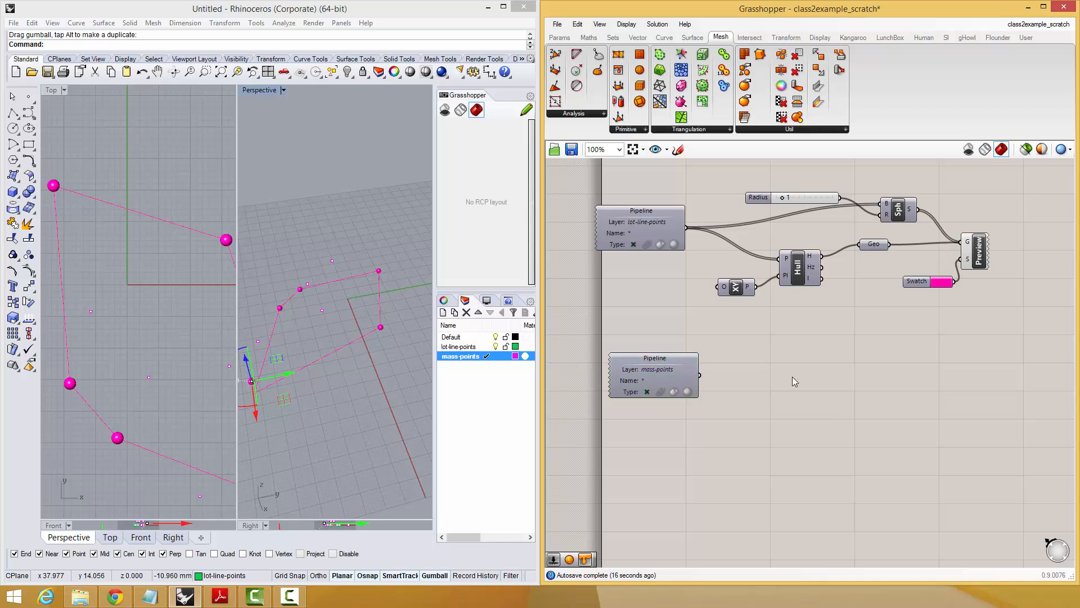
# Add an slHull3D component and connect the mass-points pipeline to its P input.
pyautogui.doubleClick(793, 378)
pyautogui.write('3d')
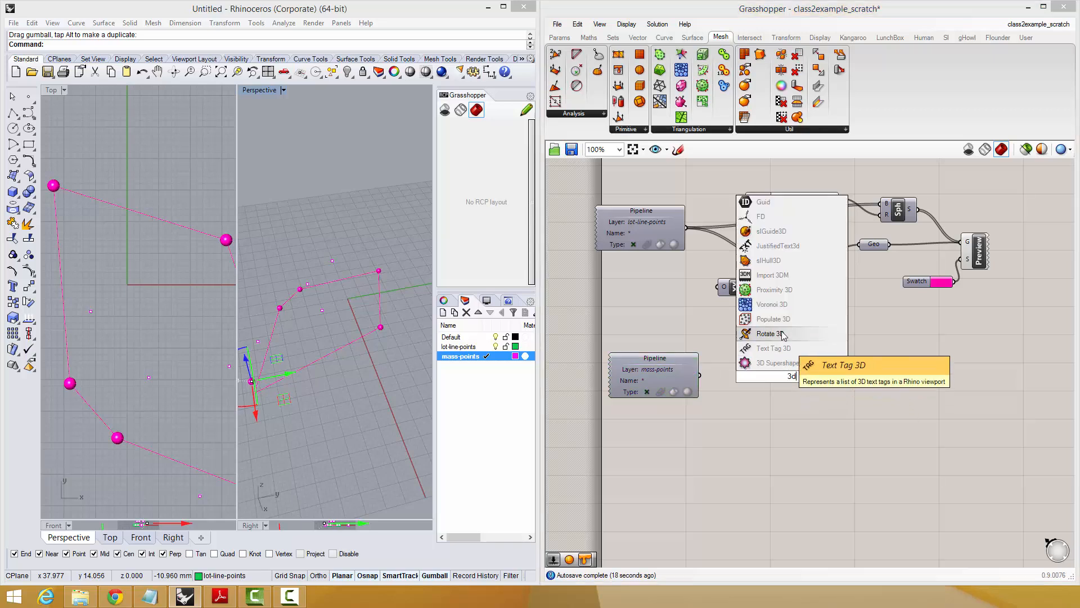
pyautogui.click(769, 260)
pyautogui.moveTo(762, 375)
pyautogui.mouseDown()
pyautogui.moveTo(701, 375)
pyautogui.moveTo(771, 383)
pyautogui.mouseUp()
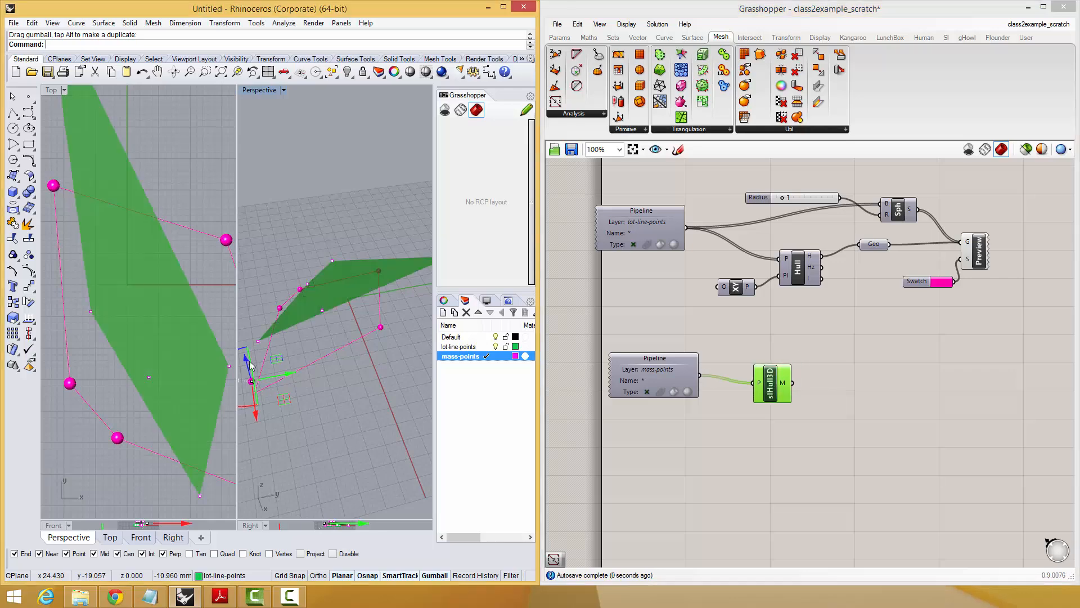
# Copy the nearest mass point in Perspective to a spot closer to the viewer, extending the 3D hull.
pyautogui.moveTo(229, 346); pyautogui.dragTo(229, 289, button='right')
pyautogui.moveTo(341, 287); pyautogui.dragTo(363, 360, button='right')
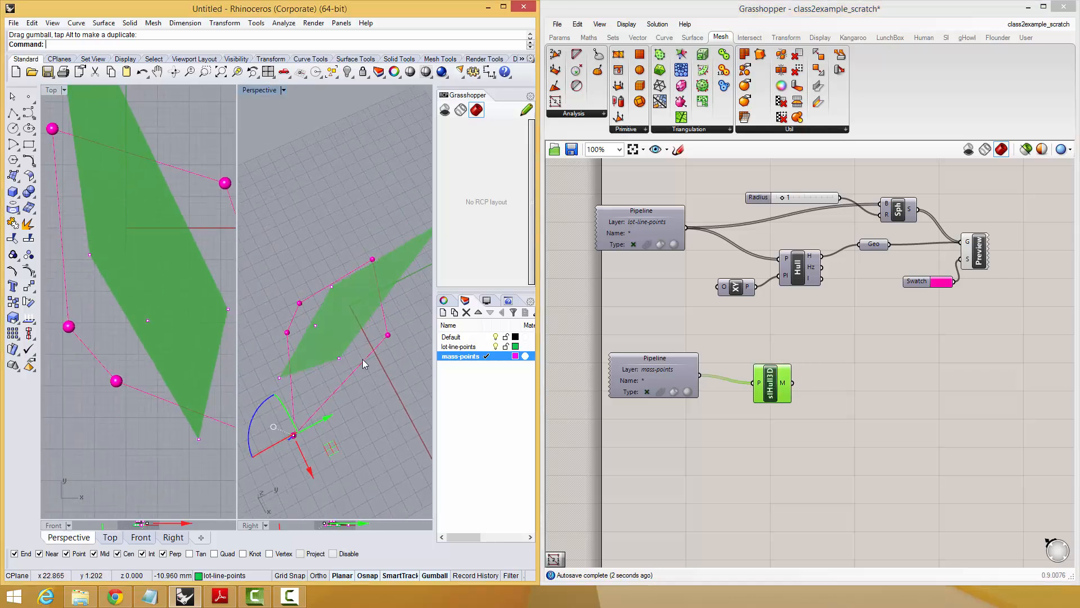
pyautogui.click(338, 358)
pyautogui.rightClick(340, 359)
pyautogui.click(338, 359)
pyautogui.click(336, 424)
pyautogui.rightClick(369, 474)
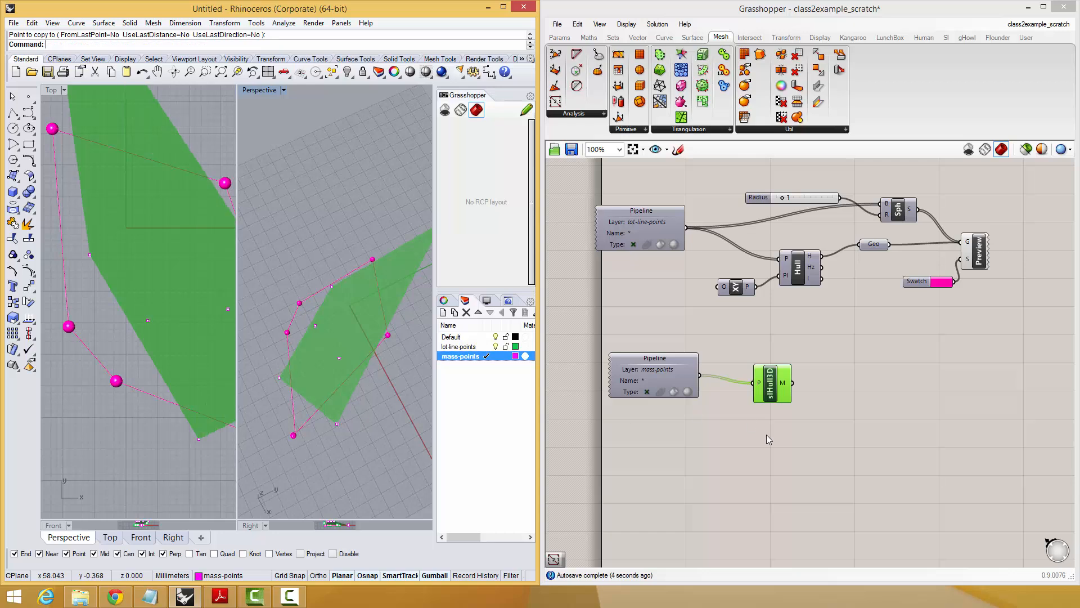
# Add a Mesh Edges component fed by slHull3D's M output and view the hull's edges in Perspective.
pyautogui.moveTo(874, 393); pyautogui.dragTo(857, 393, button='right')
pyautogui.doubleClick(882, 398)
pyautogui.write('mesh')
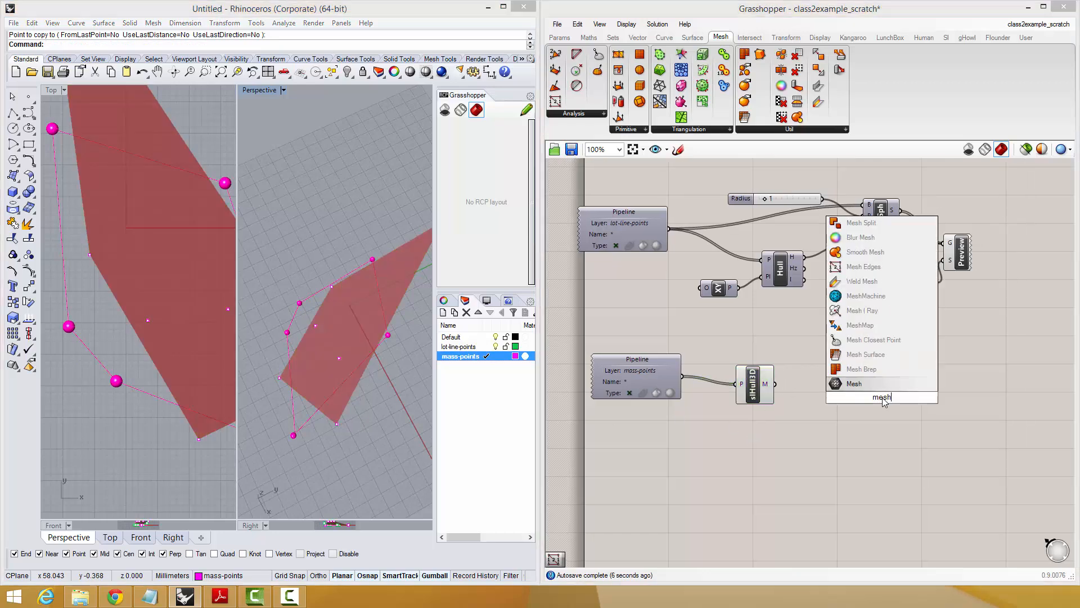
pyautogui.click(844, 267)
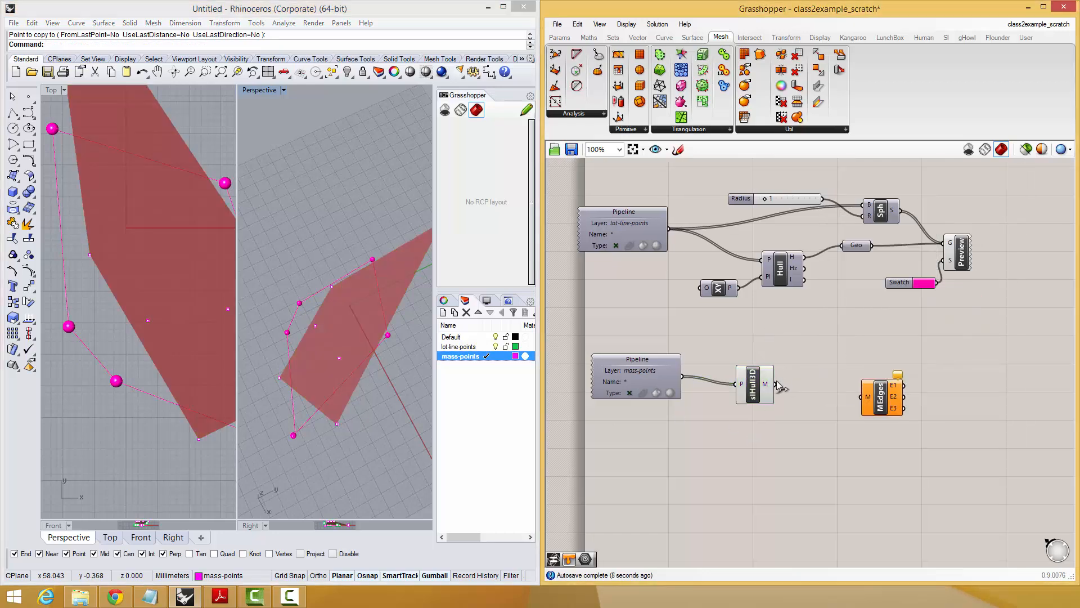
pyautogui.moveTo(778, 385); pyautogui.dragTo(862, 396)
pyautogui.moveTo(844, 450); pyautogui.dragTo(824, 437, button='right')
pyautogui.moveTo(181, 362); pyautogui.dragTo(173, 315, button='right')
pyautogui.rightClick(360, 309)
pyautogui.moveTo(360, 309); pyautogui.dragTo(339, 209, button='right')
pyautogui.moveTo(350, 267); pyautogui.dragTo(373, 234, button='right')
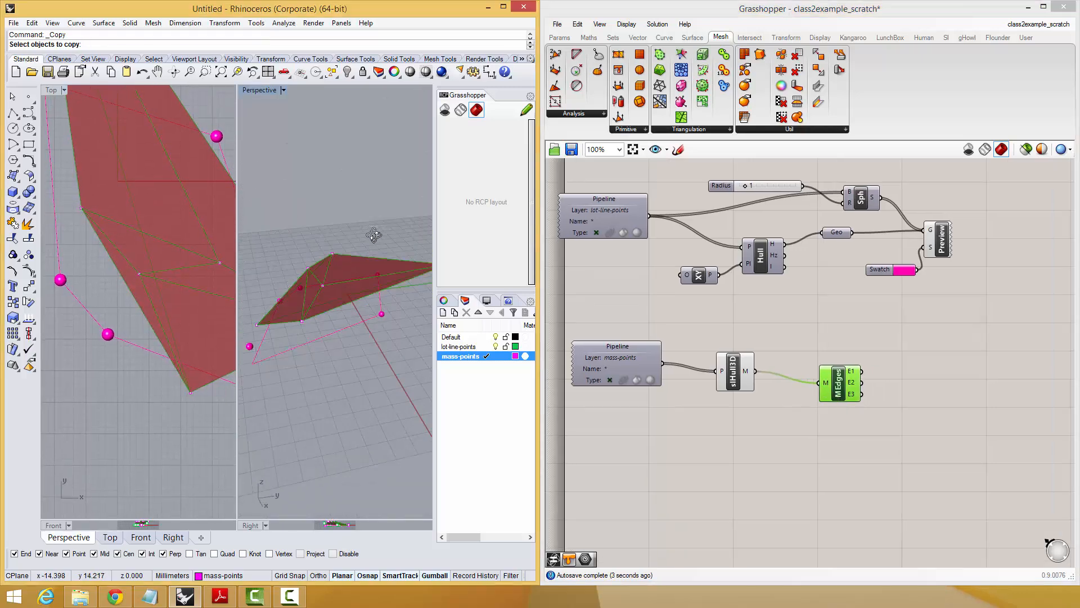
# Add a Custom Preview component and feed Mesh Edges outputs E1, E2 and E3 into its G input.
pyautogui.moveTo(973, 326); pyautogui.dragTo(906, 289, button='right')
pyautogui.doubleClick(903, 379)
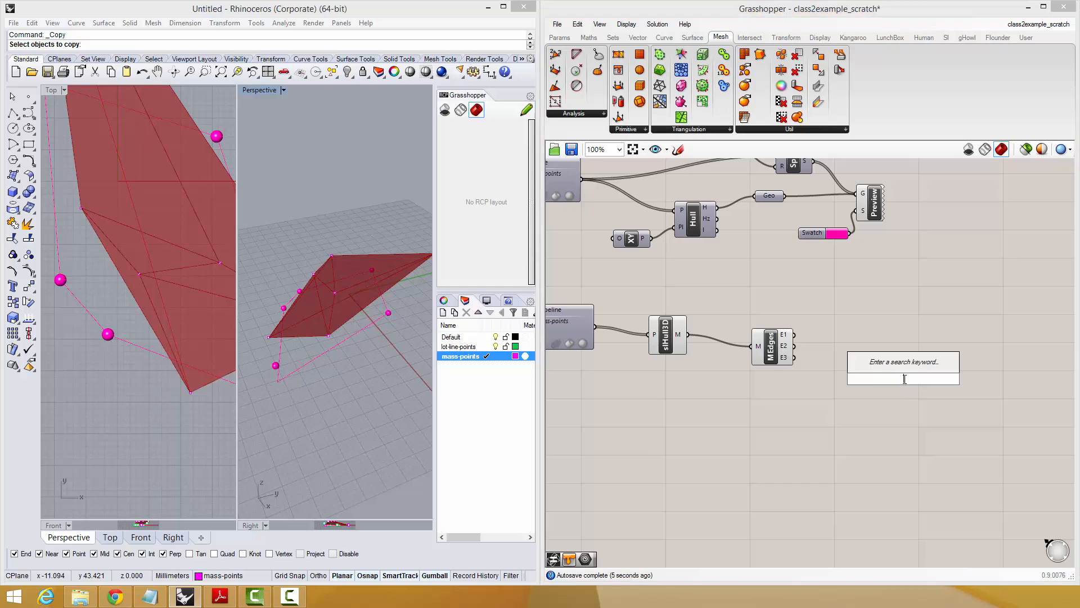
pyautogui.write('prev')
pyautogui.click(887, 369)
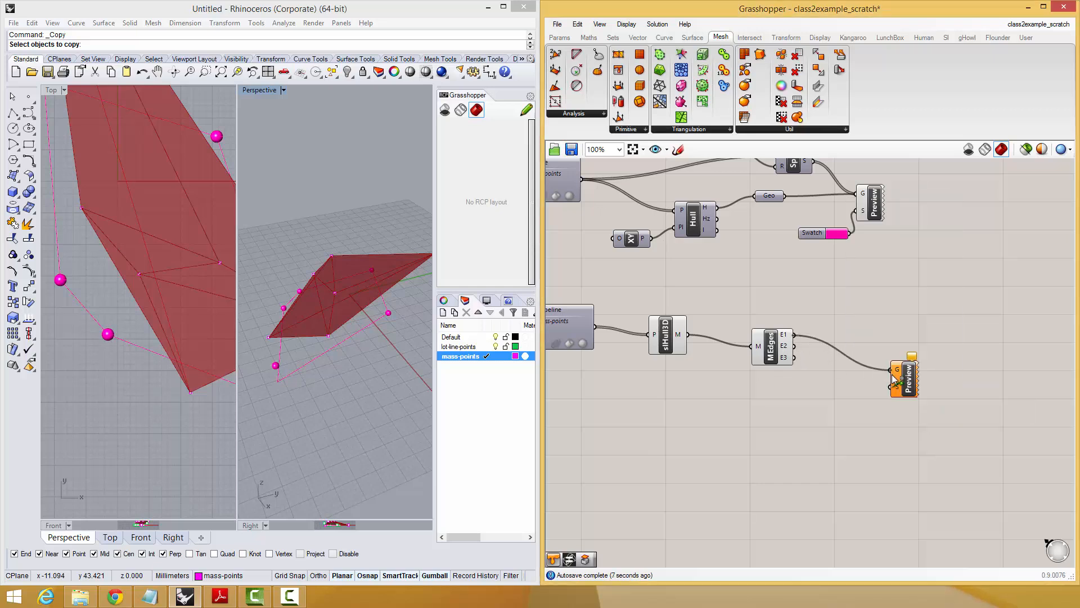
pyautogui.keyDown('shift'); pyautogui.moveTo(794, 345); pyautogui.dragTo(889, 369); pyautogui.keyUp('shift')
# Add a white Colour Swatch for the edge preview's S input and move Mesh Edges below slHull3D.
pyautogui.doubleClick(834, 426)
pyautogui.write('s')
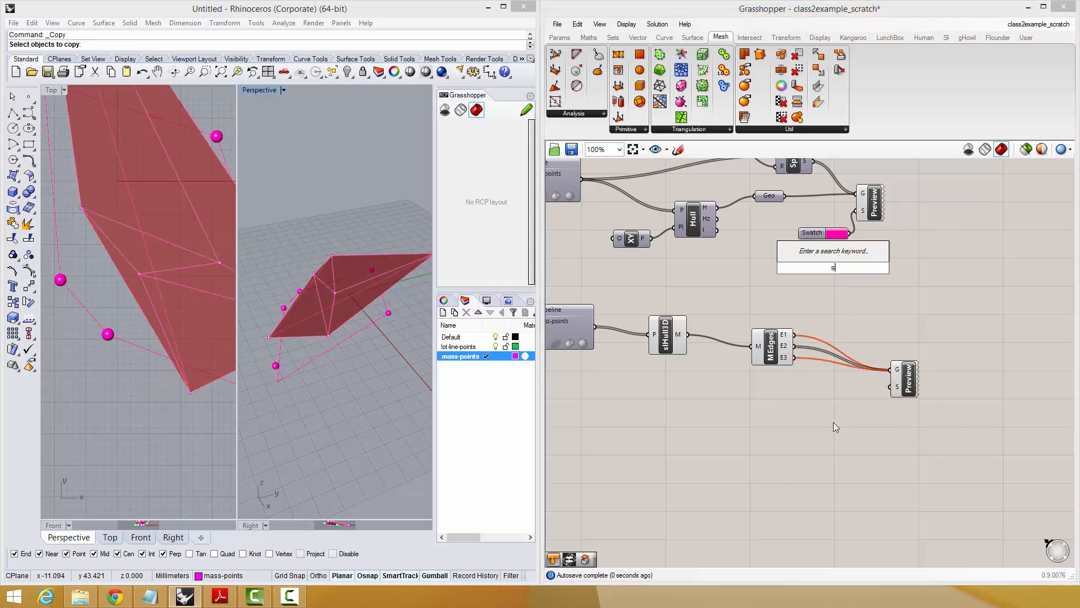
pyautogui.write('wa')
pyautogui.click(824, 410)
pyautogui.moveTo(860, 422); pyautogui.dragTo(917, 369)
pyautogui.click(909, 373)
pyautogui.moveTo(771, 363); pyautogui.dragTo(767, 407)
pyautogui.click(680, 394)
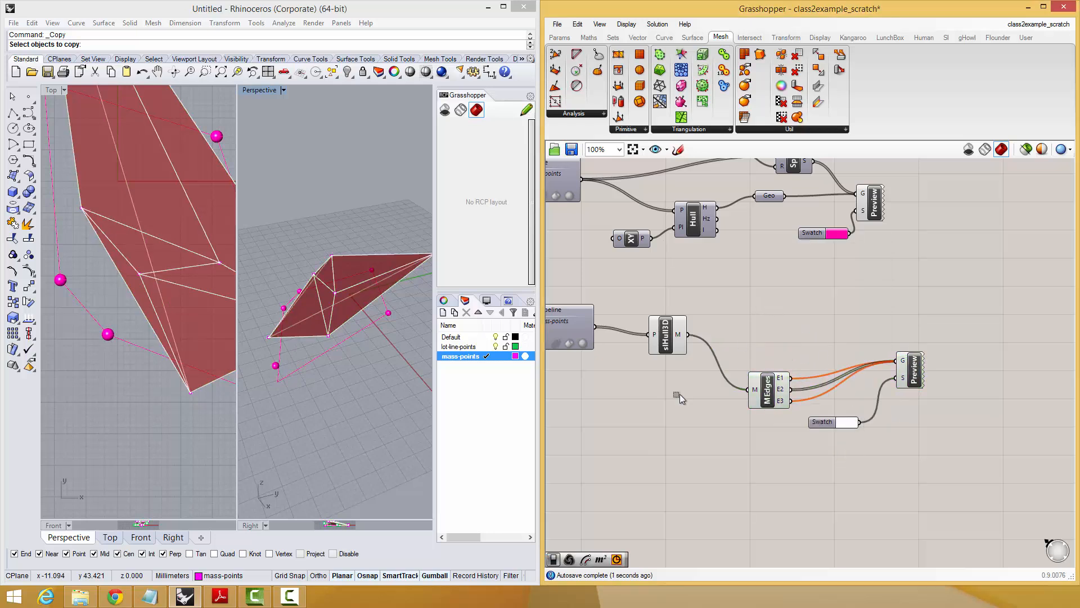
# Hide the hull's default preview and duplicate the Custom Preview and swatch above, feeding the copy from slHull3D's M output.
pyautogui.moveTo(679, 393); pyautogui.dragTo(615, 440)
pyautogui.middleClick(686, 432)
pyautogui.moveTo(961, 319); pyautogui.dragTo(820, 434)
pyautogui.keyDown('alt'); pyautogui.moveTo(912, 378); pyautogui.dragTo(688, 334); pyautogui.keyUp('alt')
pyautogui.click(878, 281)
# Set the hull preview's swatch to a semi-transparent cyan with hue 181, saturation 61 and value 93.
pyautogui.click(854, 345)
pyautogui.click(882, 389)
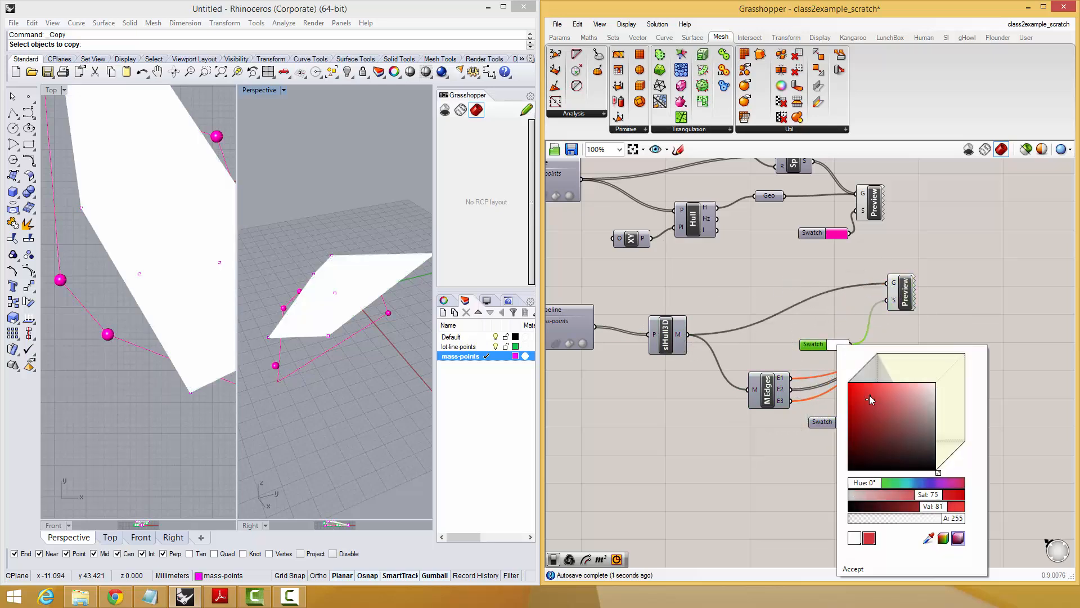
pyautogui.moveTo(884, 486); pyautogui.dragTo(908, 482)
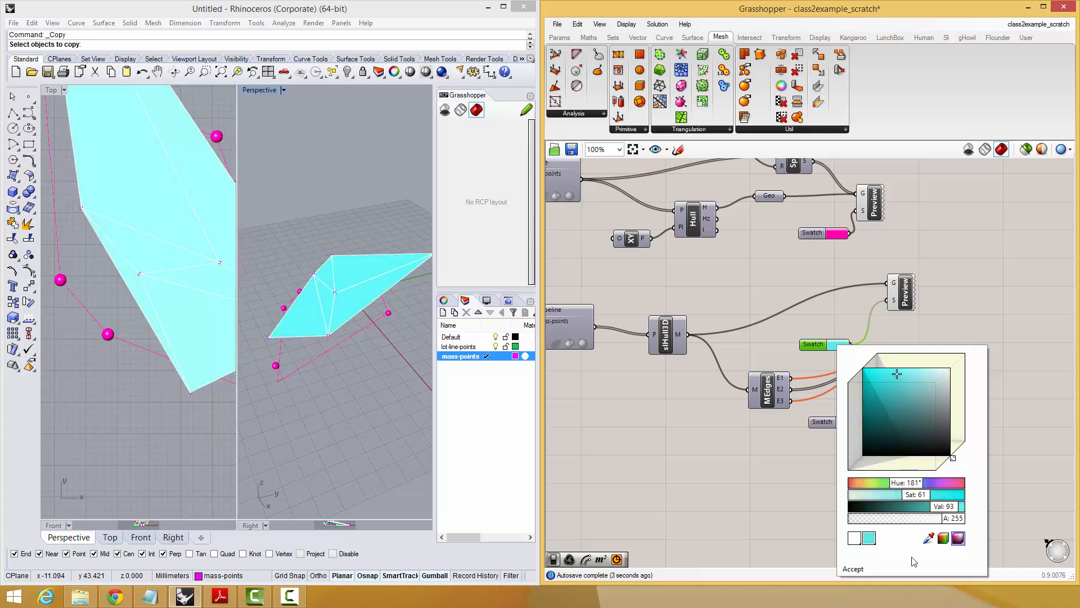
pyautogui.moveTo(941, 518); pyautogui.dragTo(892, 519)
pyautogui.click(857, 569)
# Examine the hull mass against the lot outline in Top and Perspective, along with the two component chains.
pyautogui.moveTo(128, 327); pyautogui.dragTo(166, 277, button='right')
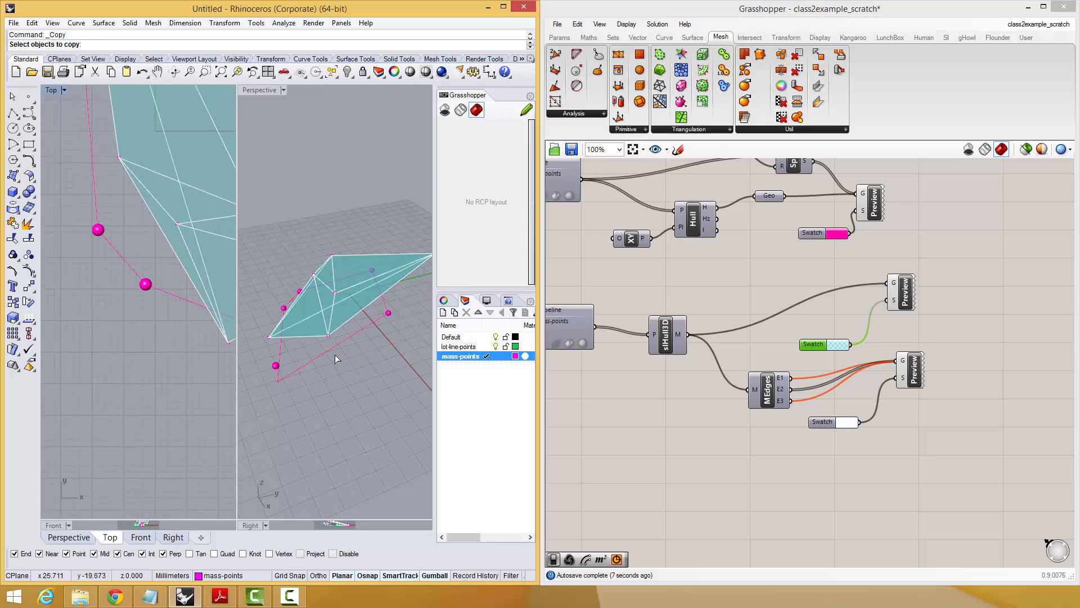
pyautogui.moveTo(335, 357); pyautogui.dragTo(293, 302, button='right')
pyautogui.moveTo(386, 278); pyautogui.dragTo(369, 252, button='right')
pyautogui.moveTo(360, 346); pyautogui.dragTo(333, 428, button='right')
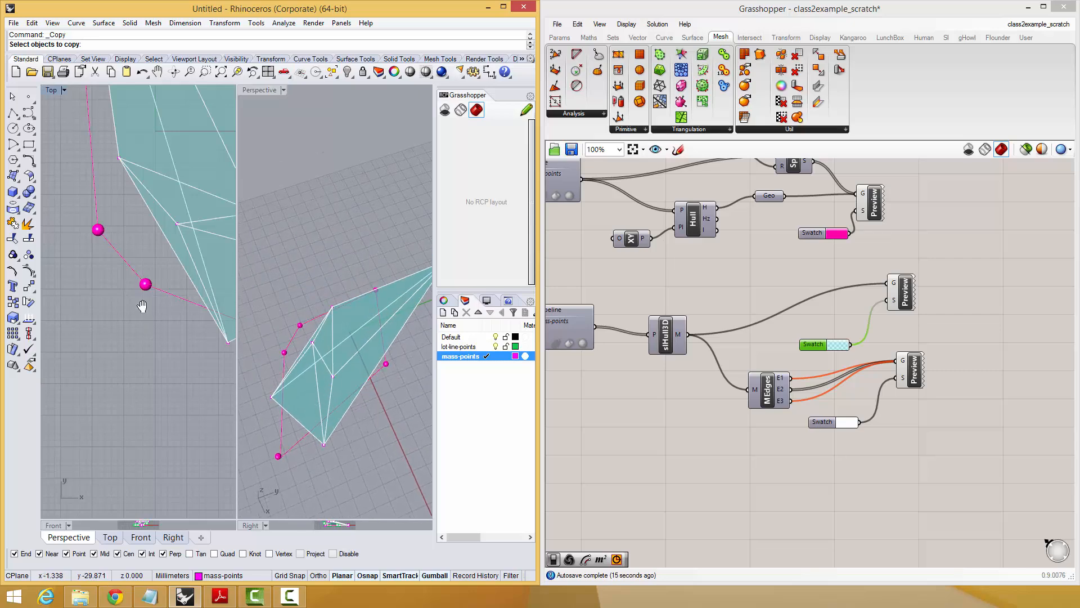
pyautogui.moveTo(142, 306); pyautogui.dragTo(134, 418, button='right')
pyautogui.scroll(-8, 135, 410)
pyautogui.moveTo(293, 414); pyautogui.dragTo(270, 380, button='right')
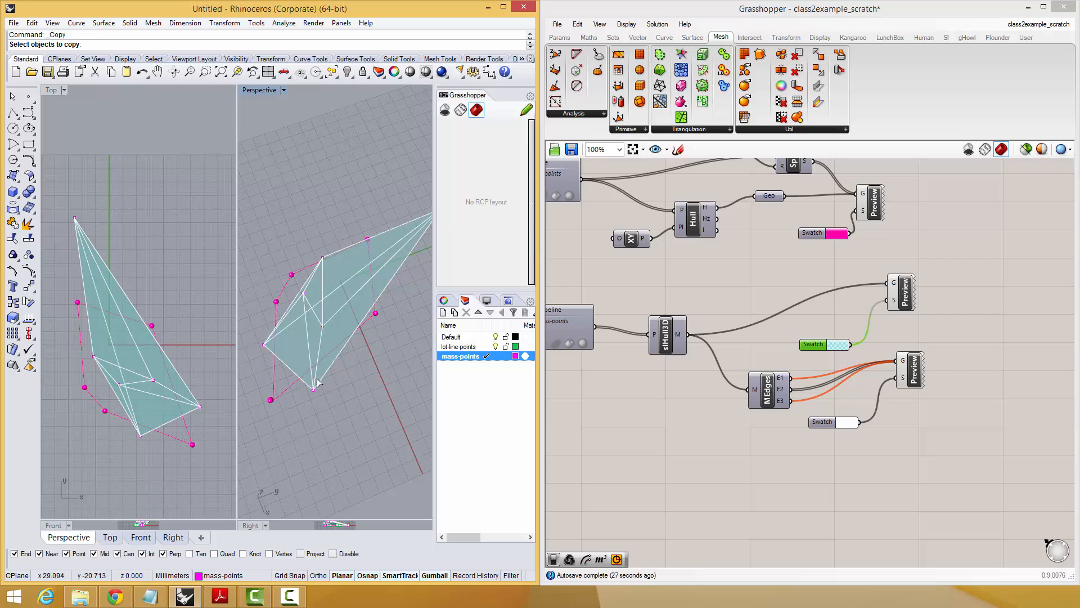
pyautogui.moveTo(354, 381); pyautogui.dragTo(337, 338, button='right')
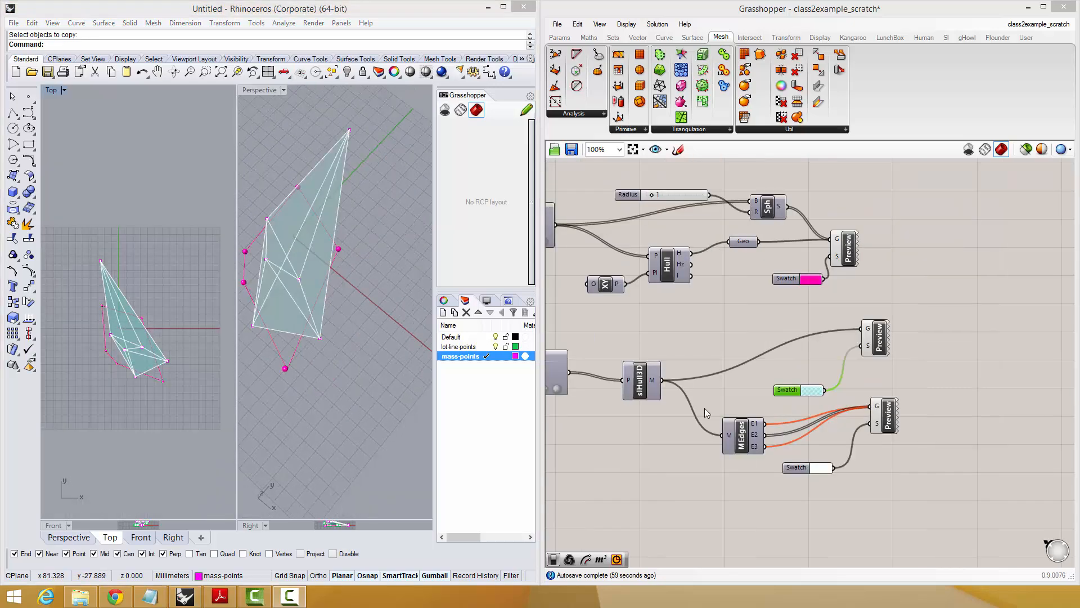
pyautogui.click(183, 393)
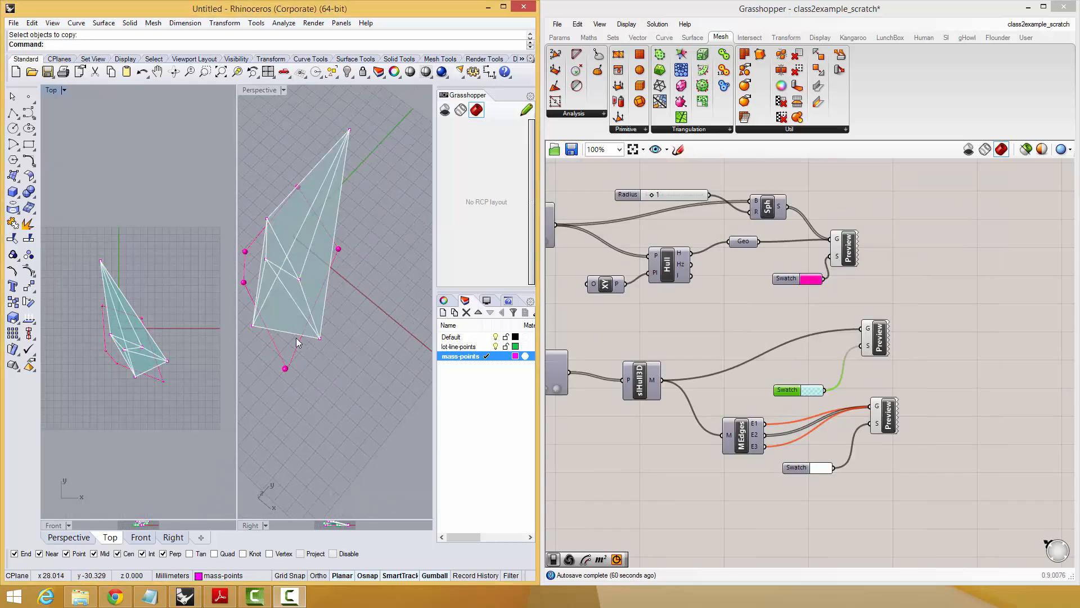
pyautogui.moveTo(297, 341); pyautogui.dragTo(366, 361, button='right')
pyautogui.scroll(2, 116, 326)
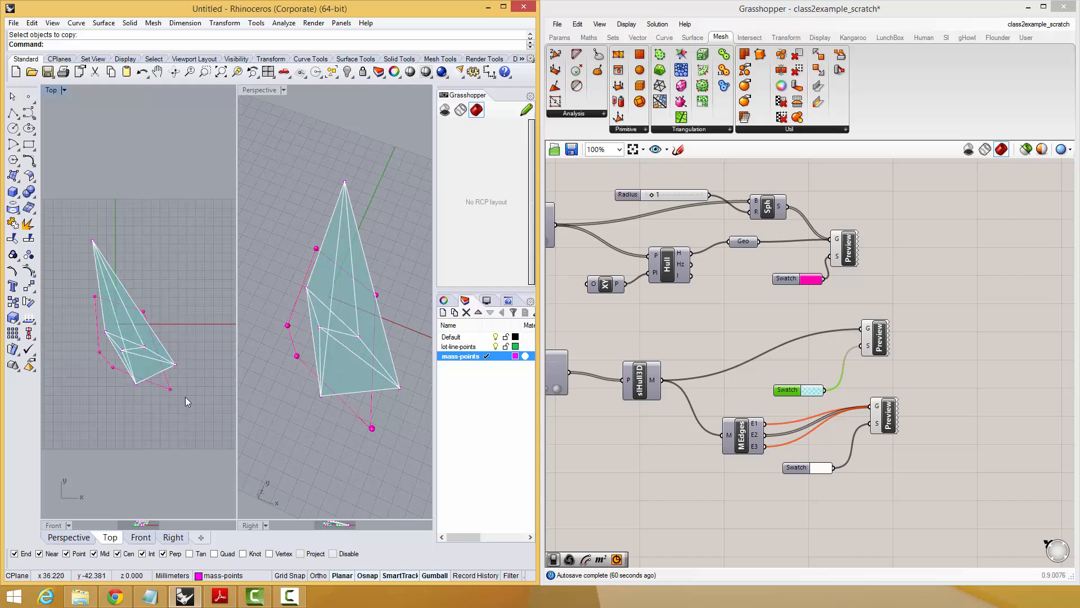
pyautogui.scroll(-1, 867, 496)
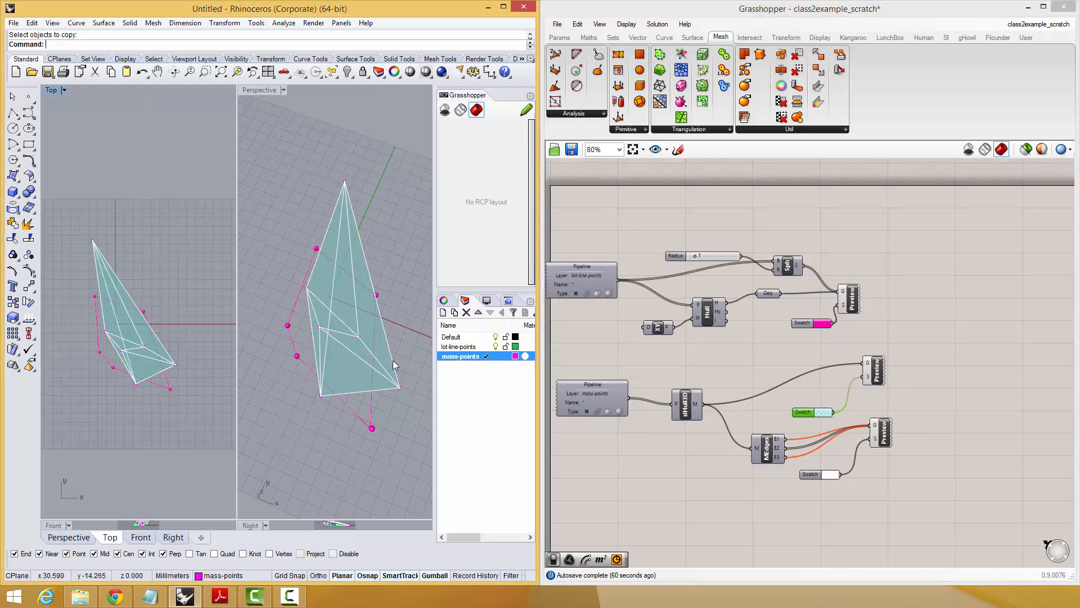
pyautogui.moveTo(395, 366); pyautogui.dragTo(305, 269, button='right')
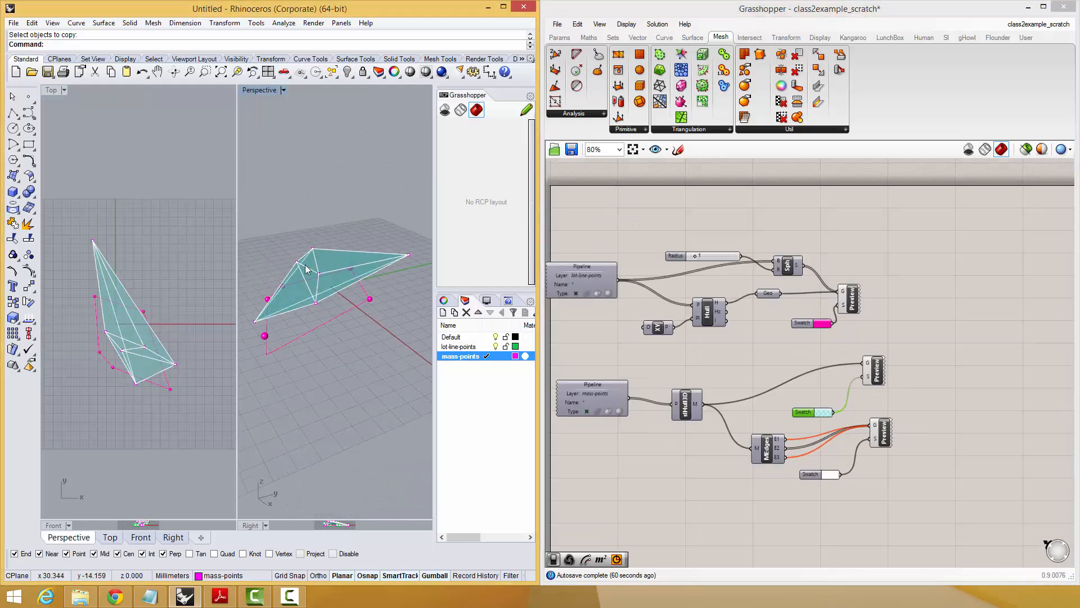
pyautogui.moveTo(339, 325); pyautogui.dragTo(339, 416, button='right')
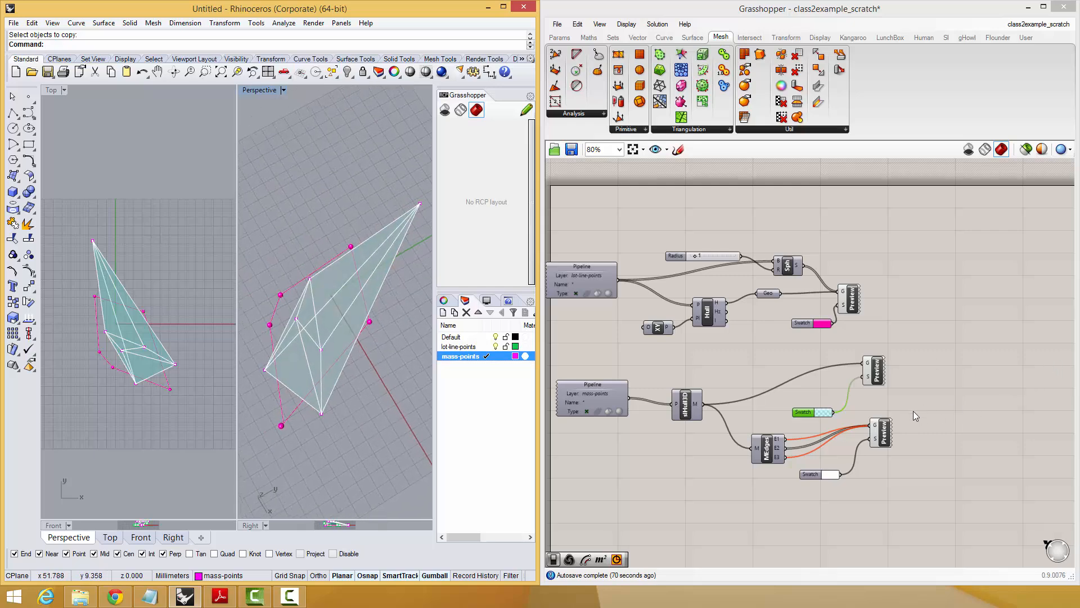
pyautogui.moveTo(903, 413); pyautogui.dragTo(899, 404, button='right')
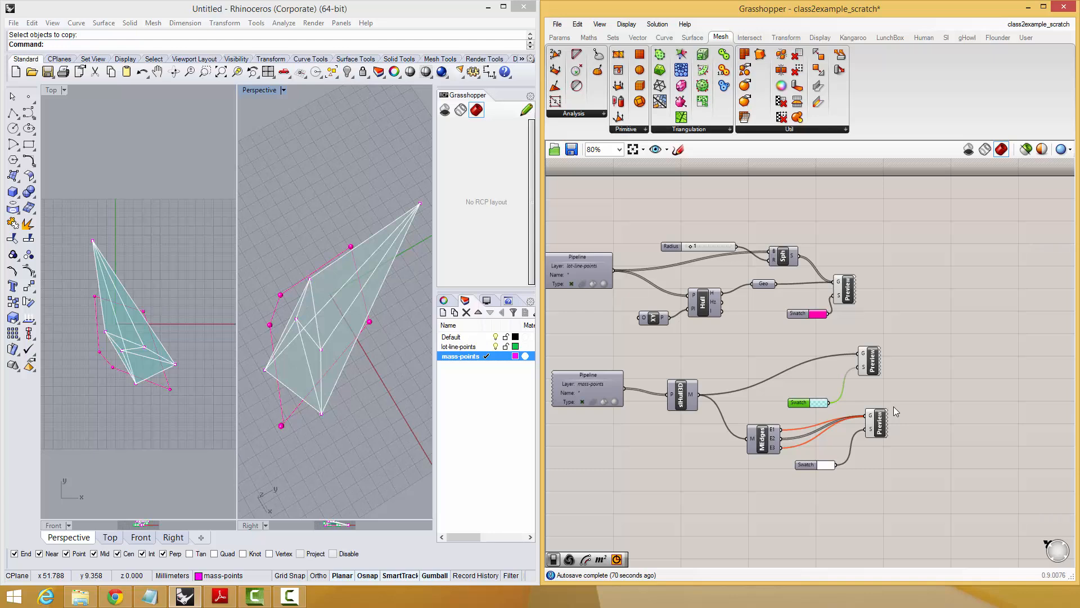
pyautogui.moveTo(865, 371); pyautogui.dragTo(867, 406, button='right')
pyautogui.moveTo(311, 364); pyautogui.dragTo(259, 358, button='right')
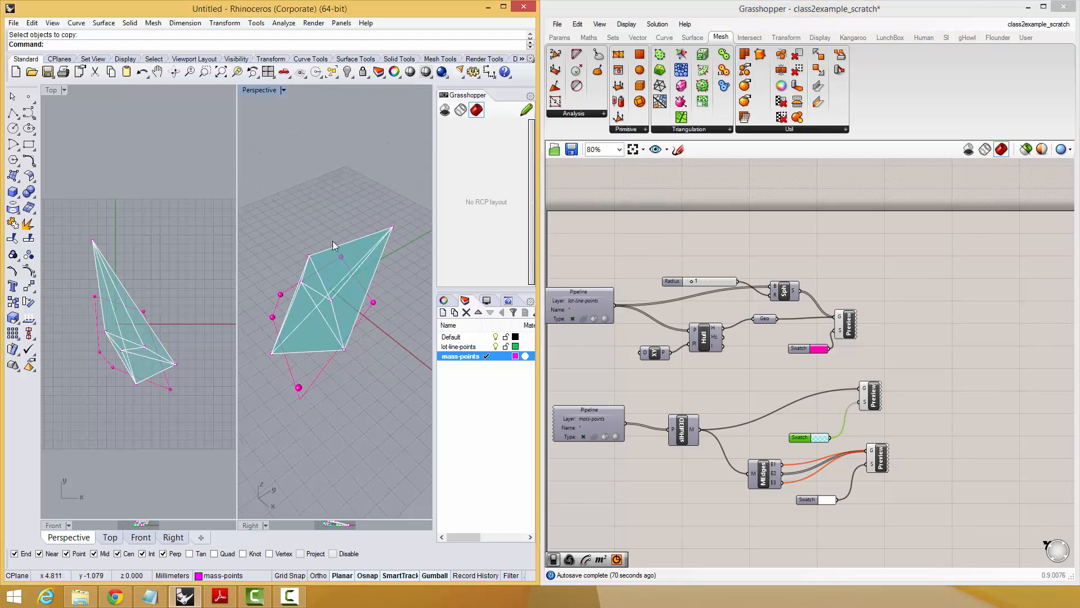
pyautogui.click(750, 37)
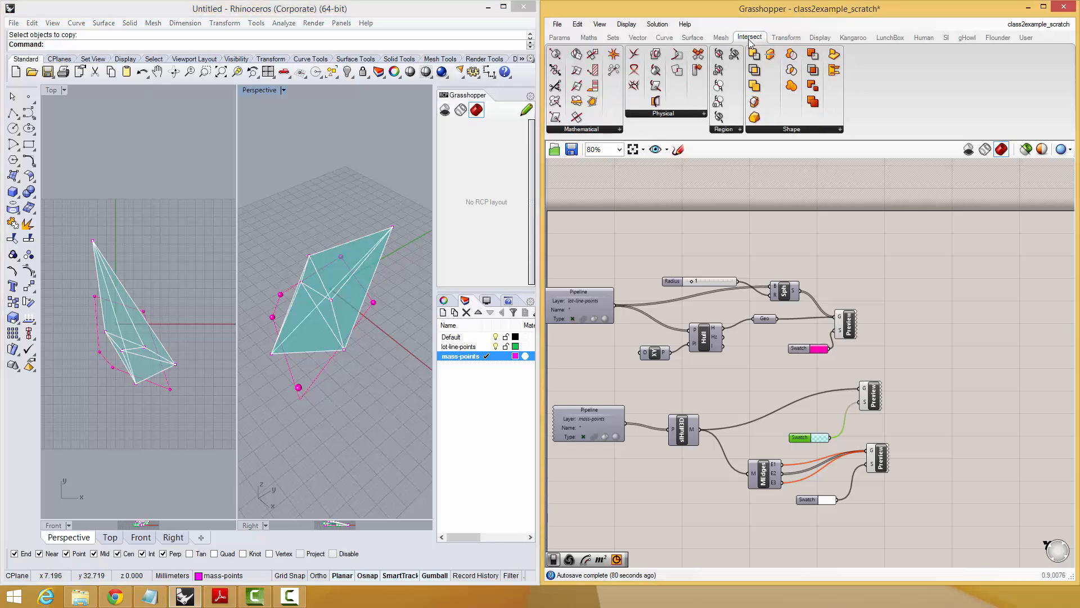
pyautogui.click(779, 129)
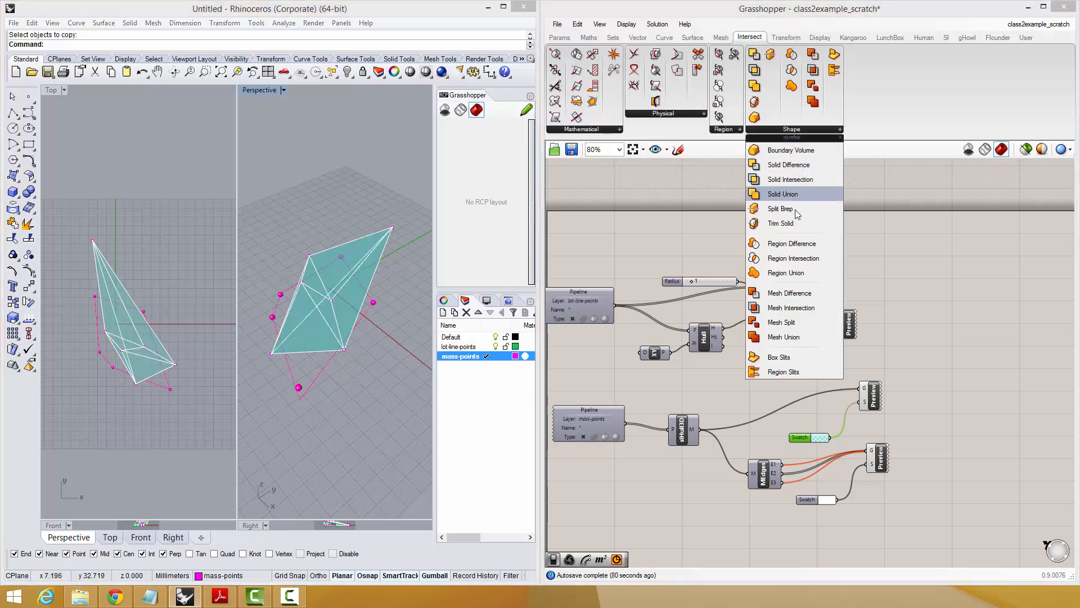
pyautogui.click(970, 292)
pyautogui.moveTo(296, 381); pyautogui.dragTo(295, 308, button='right')
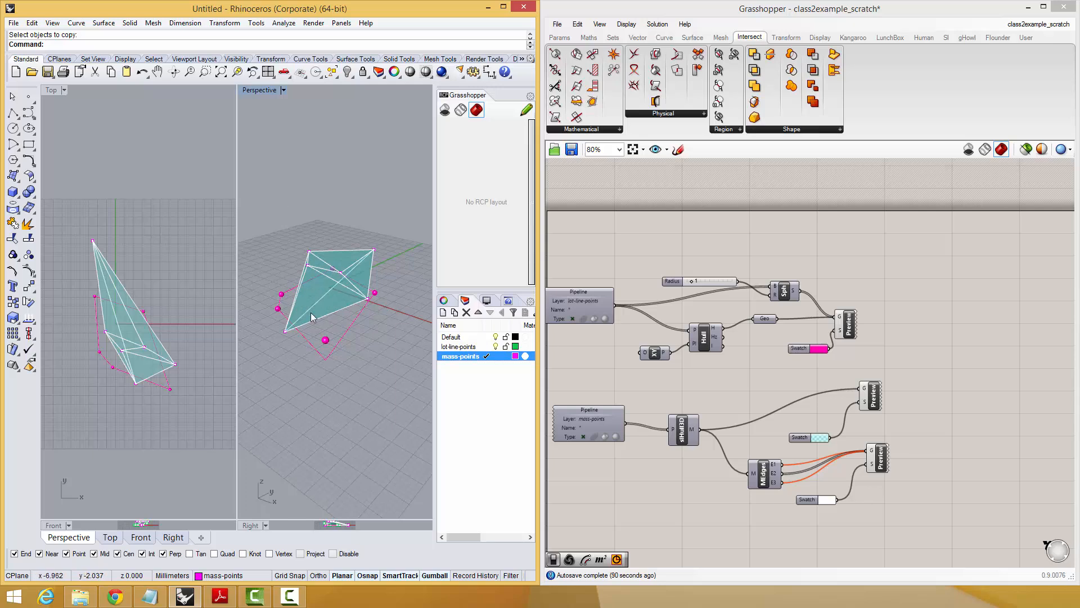
# Limit the preview to the selected Geo parameter to check the lot outline curve, and restore the full preview.
pyautogui.moveTo(860, 349); pyautogui.dragTo(870, 375, button='right')
pyautogui.click(773, 347)
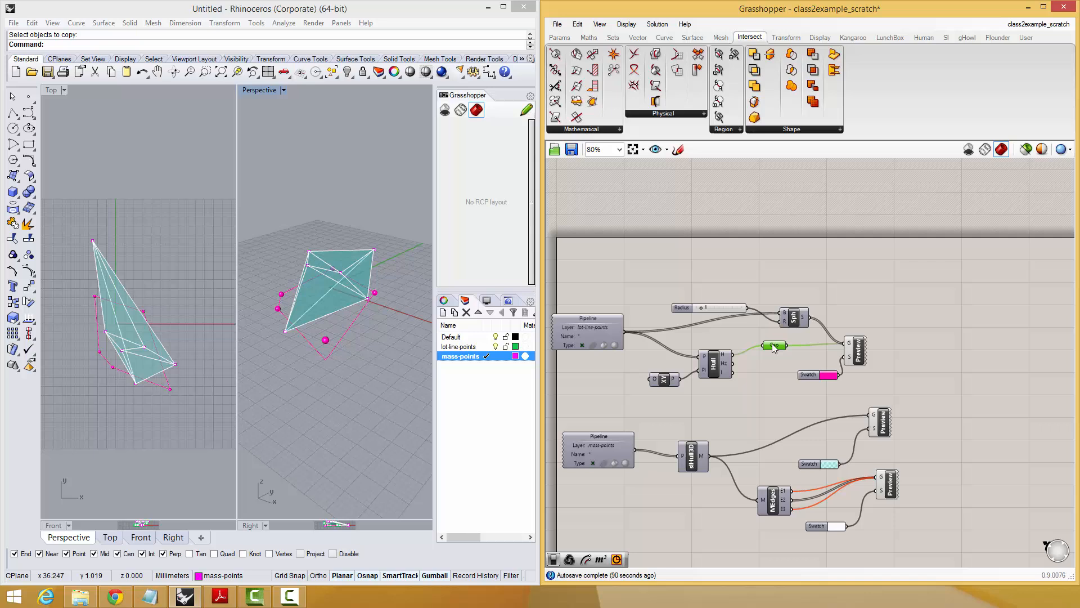
pyautogui.click(806, 329)
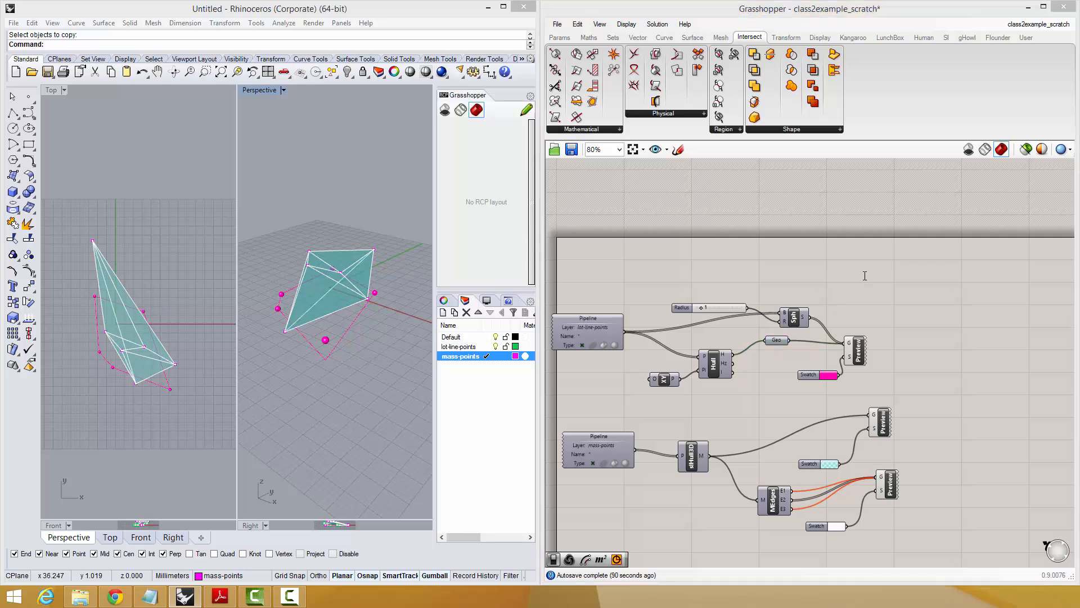
pyautogui.click(1025, 151)
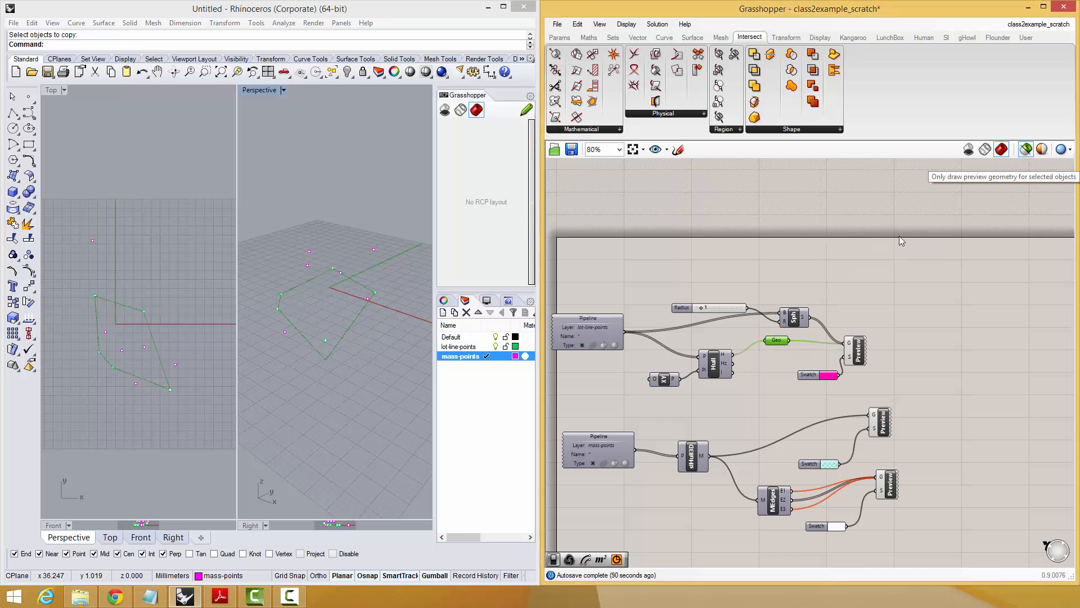
pyautogui.moveTo(776, 340); pyautogui.dragTo(780, 350)
pyautogui.click(447, 353)
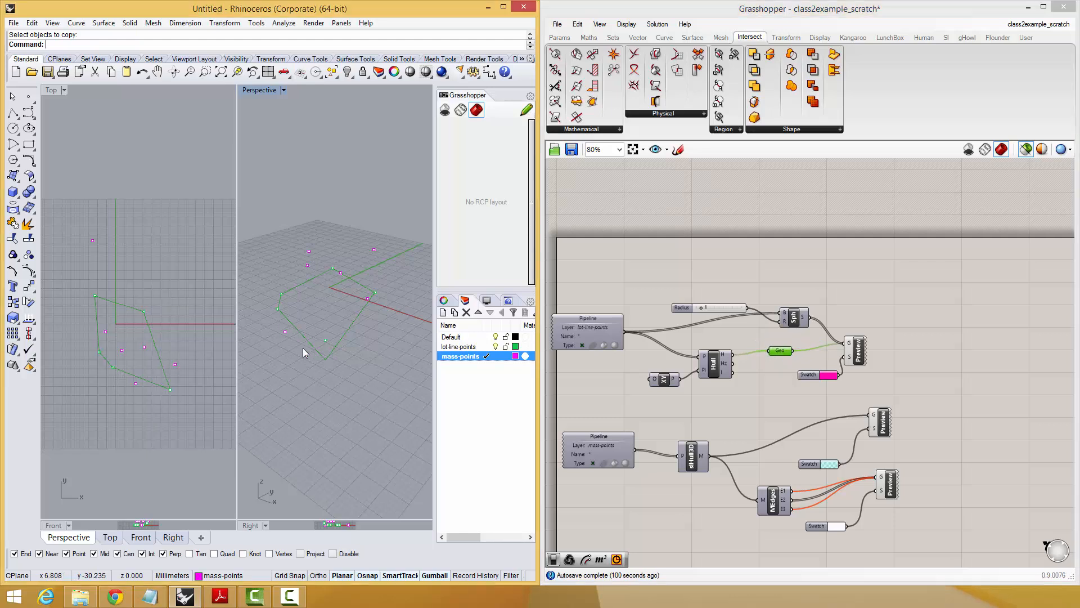
pyautogui.click(1025, 151)
# Add an Extrude component and connect the lot outline's Geo parameter to its B input.
pyautogui.moveTo(1004, 316); pyautogui.dragTo(916, 319, button='right')
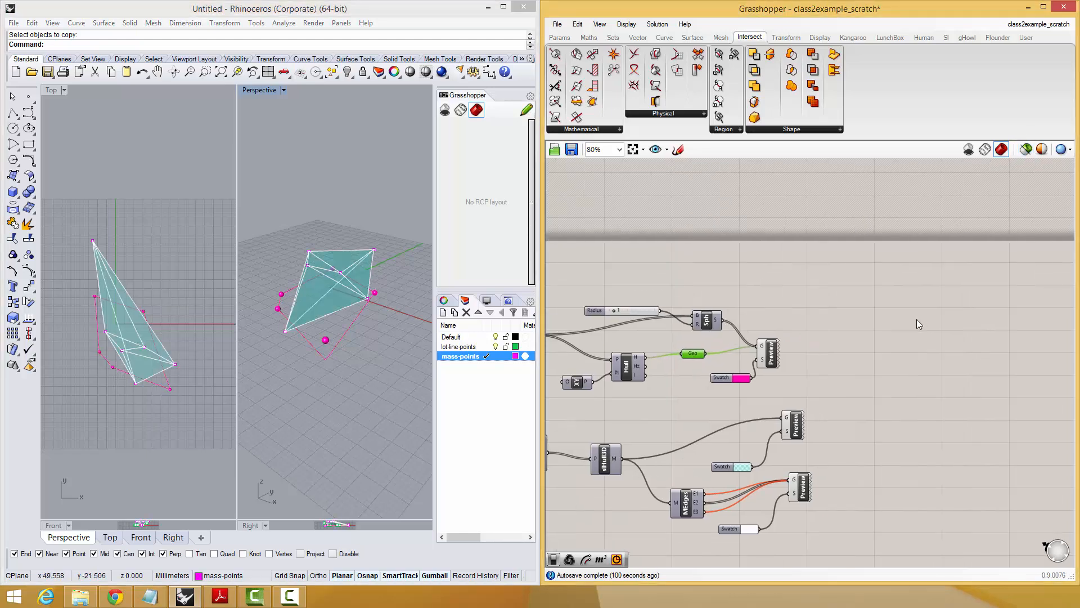
pyautogui.doubleClick(896, 292)
pyautogui.write('ext')
pyautogui.click(875, 267)
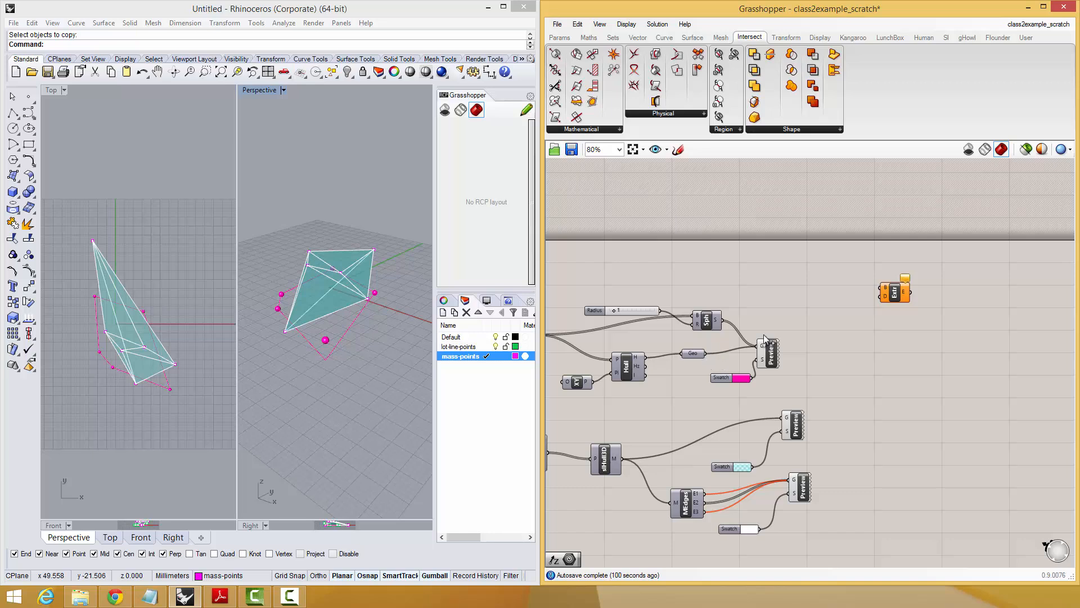
pyautogui.moveTo(872, 288); pyautogui.dragTo(878, 288)
pyautogui.moveTo(895, 292); pyautogui.dragTo(982, 302)
# Add a Unit Z vector and connect it to Extrude's D input.
pyautogui.doubleClick(933, 333)
pyautogui.write('z')
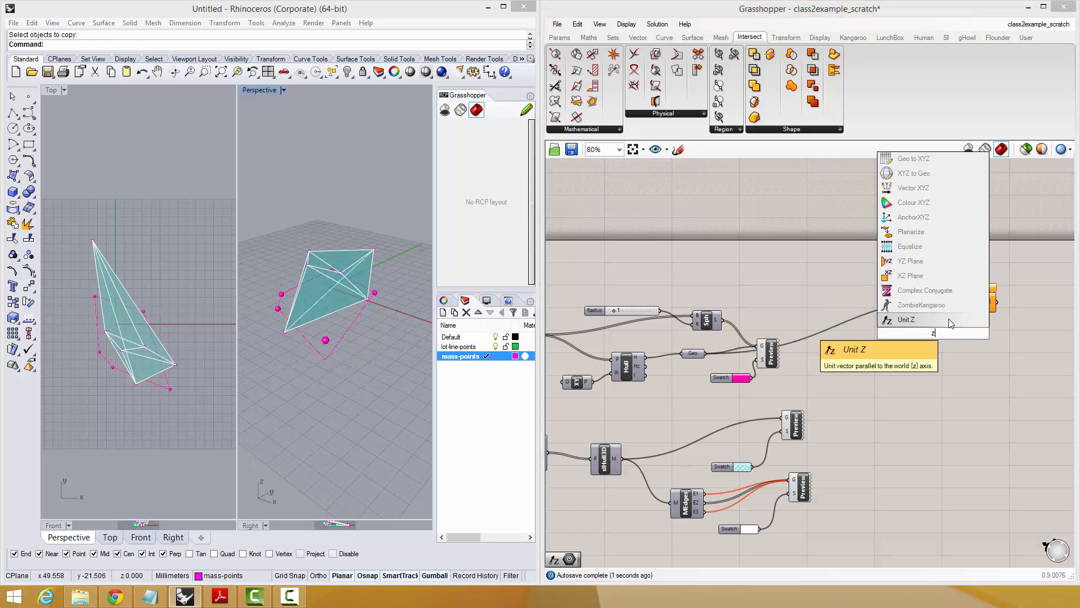
pyautogui.click(950, 320)
pyautogui.moveTo(950, 336); pyautogui.dragTo(949, 335)
pyautogui.click(934, 332)
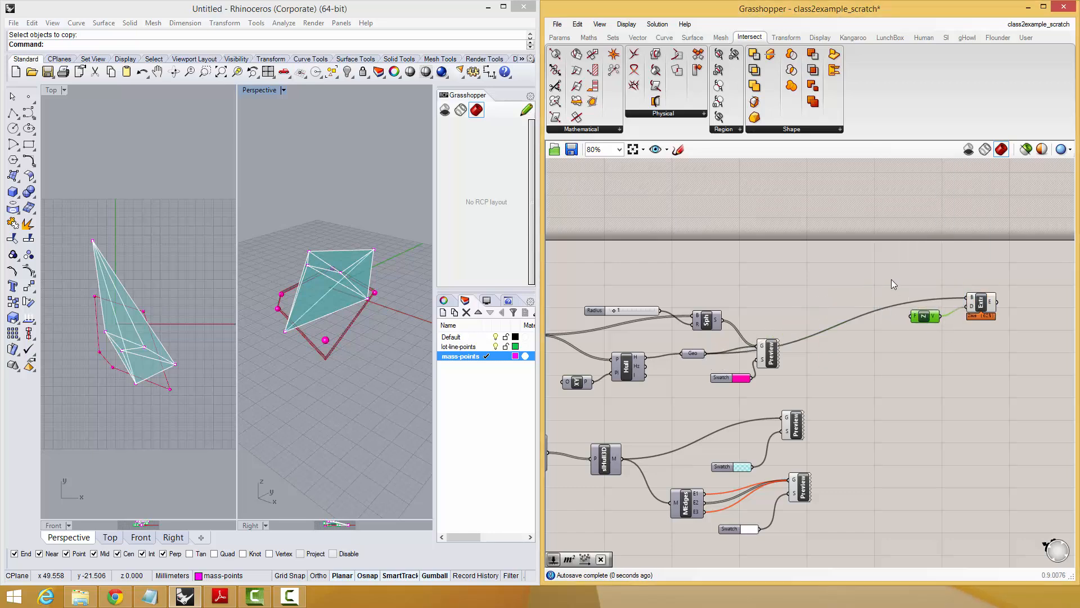
# Add a number slider from the value 100, connect it to Unit Z's F input and set it to 38.
pyautogui.doubleClick(870, 268)
pyautogui.write('100')
pyautogui.press('Return')
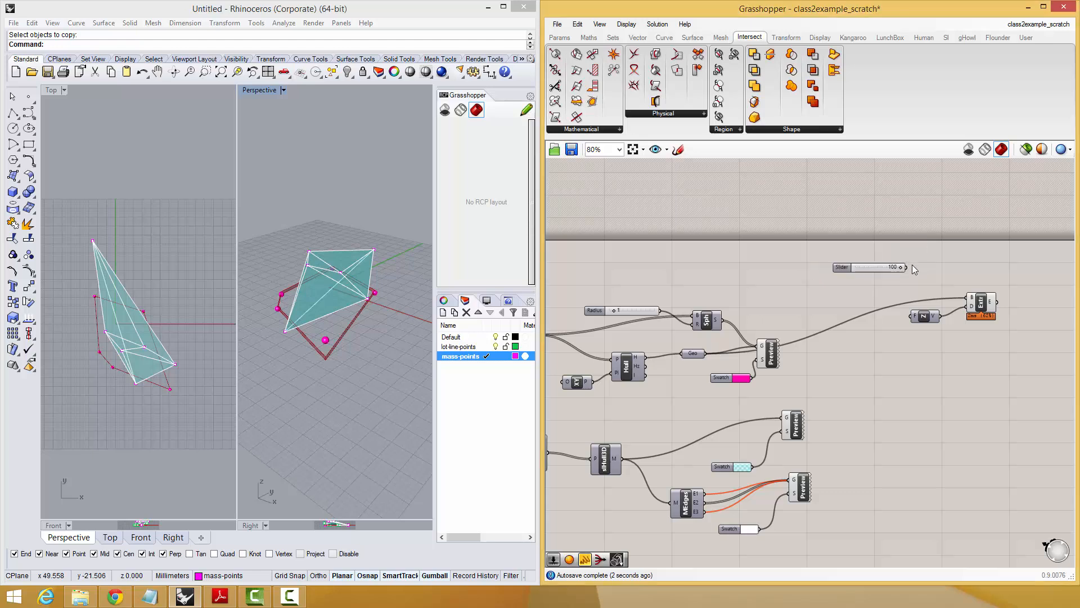
pyautogui.moveTo(912, 316); pyautogui.dragTo(845, 296)
# Raise the upper points of the hull vertically in Perspective so the mass rises above the extruded lot volume.
pyautogui.scroll(-3, 304, 279)
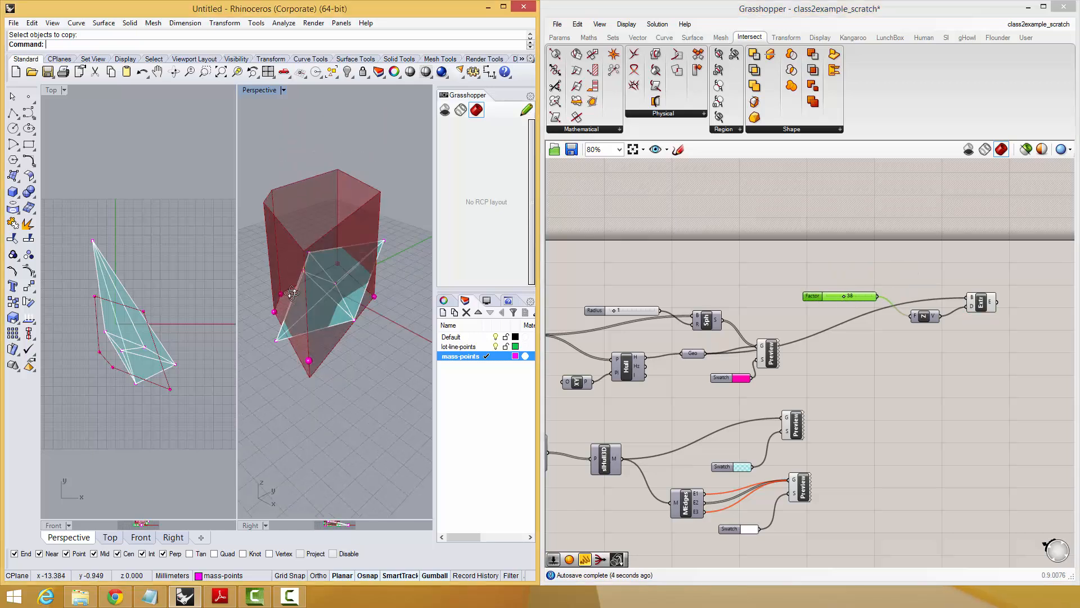
pyautogui.click(303, 275)
pyautogui.moveTo(307, 253); pyautogui.dragTo(308, 191)
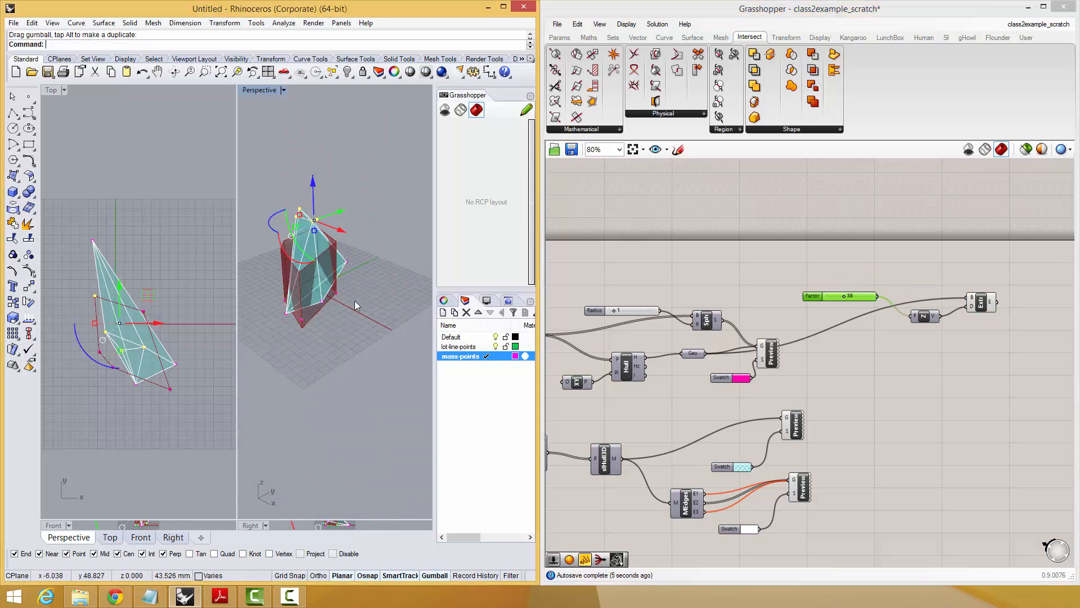
pyautogui.click(350, 340)
pyautogui.moveTo(346, 348); pyautogui.dragTo(370, 324, button='right')
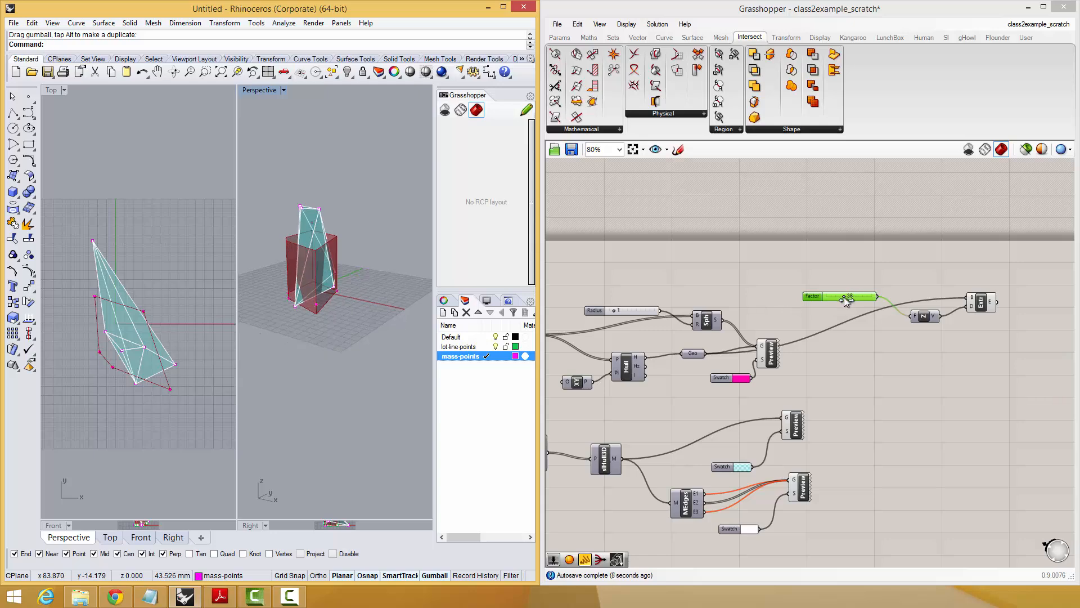
pyautogui.moveTo(844, 297)
pyautogui.mouseDown()
pyautogui.moveTo(855, 298)
pyautogui.moveTo(845, 297)
pyautogui.mouseUp()
# Highlight the Extrude component and inspect where the hull extends beyond the extruded lot walls in Perspective.
pyautogui.scroll(3, 845, 305)
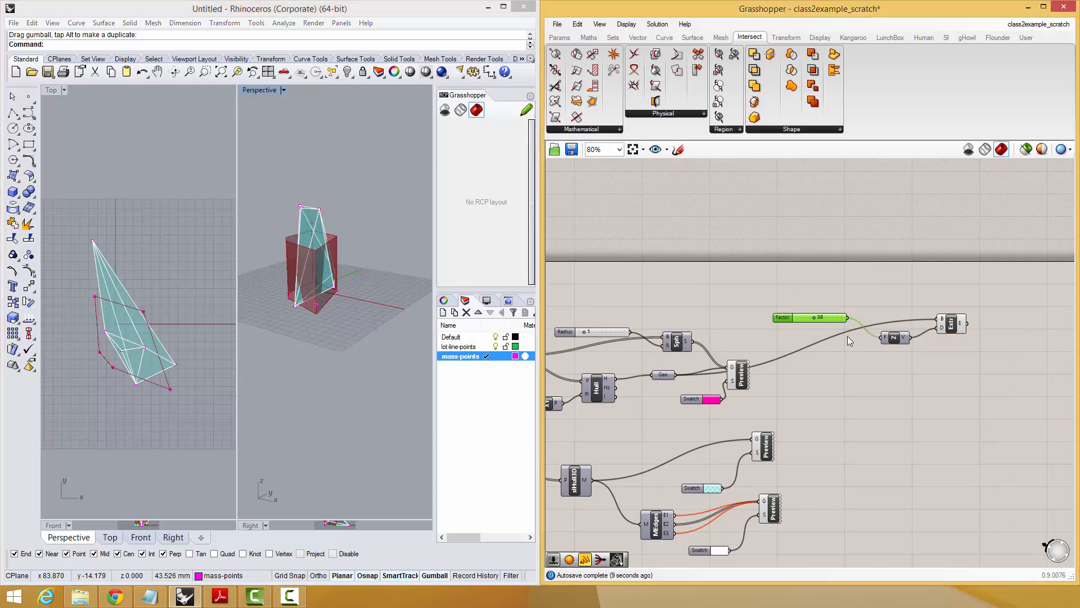
pyautogui.click(919, 356)
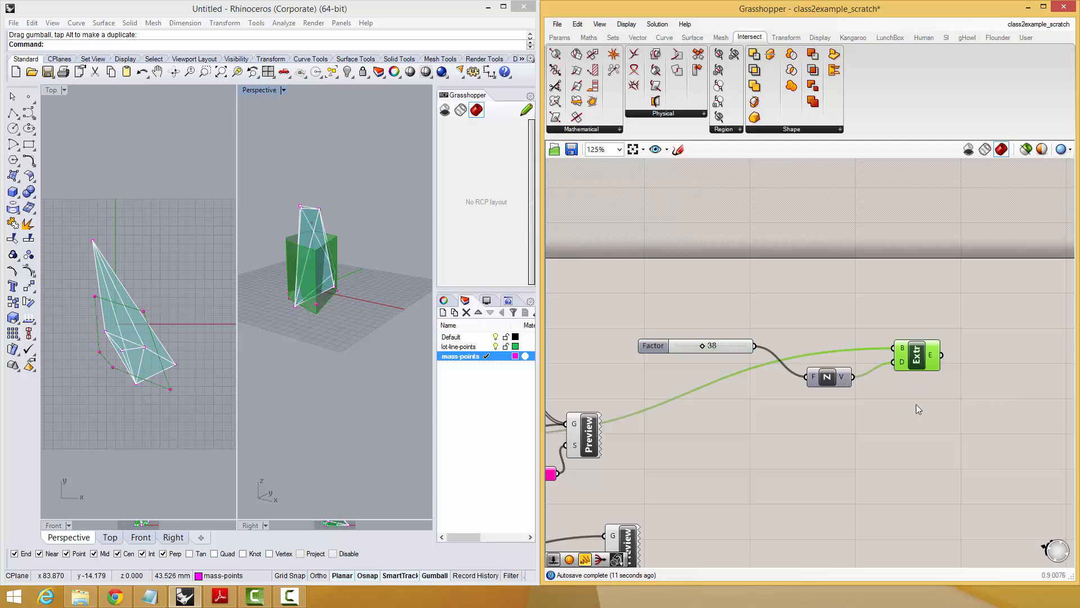
pyautogui.moveTo(266, 286); pyautogui.dragTo(345, 306, button='right')
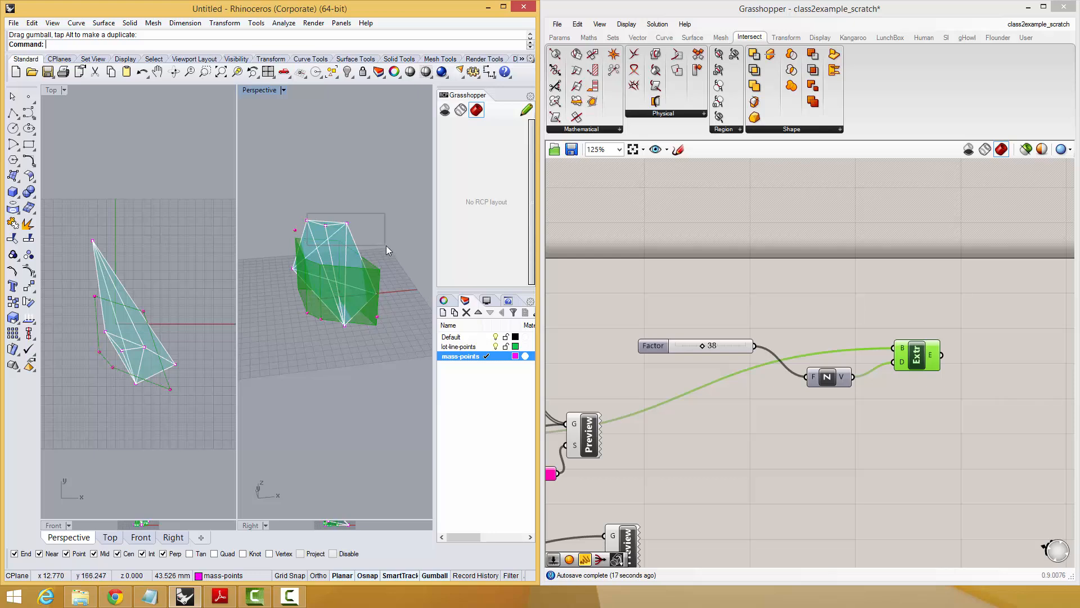
pyautogui.moveTo(386, 246); pyautogui.dragTo(426, 254)
pyautogui.click(824, 377)
pyautogui.click(917, 343)
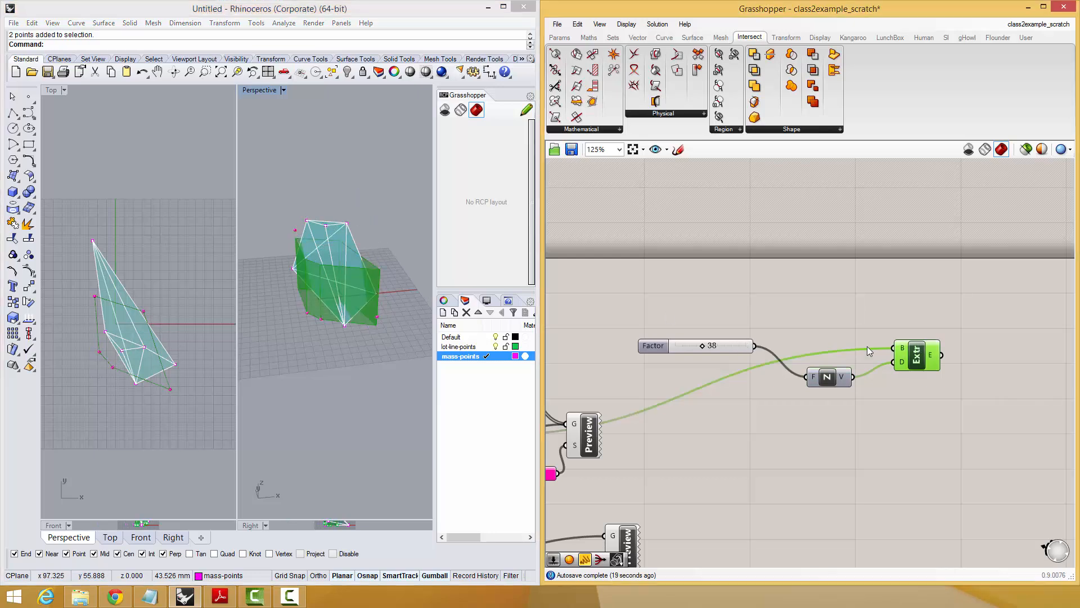
# Add a Geometry parameter fed by the mass-points Pipeline and place it below the Extrude component.
pyautogui.moveTo(409, 340); pyautogui.dragTo(369, 306, button='right')
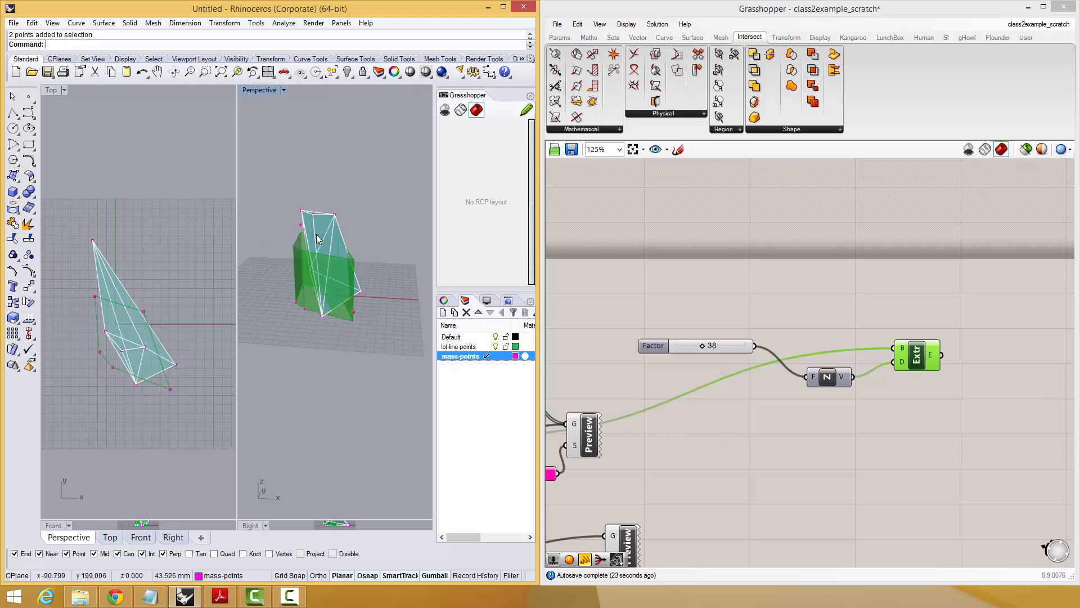
pyautogui.moveTo(299, 201); pyautogui.dragTo(390, 333)
pyautogui.moveTo(848, 435); pyautogui.dragTo(875, 285, button='right')
pyautogui.scroll(-2, 895, 394)
pyautogui.click(623, 358)
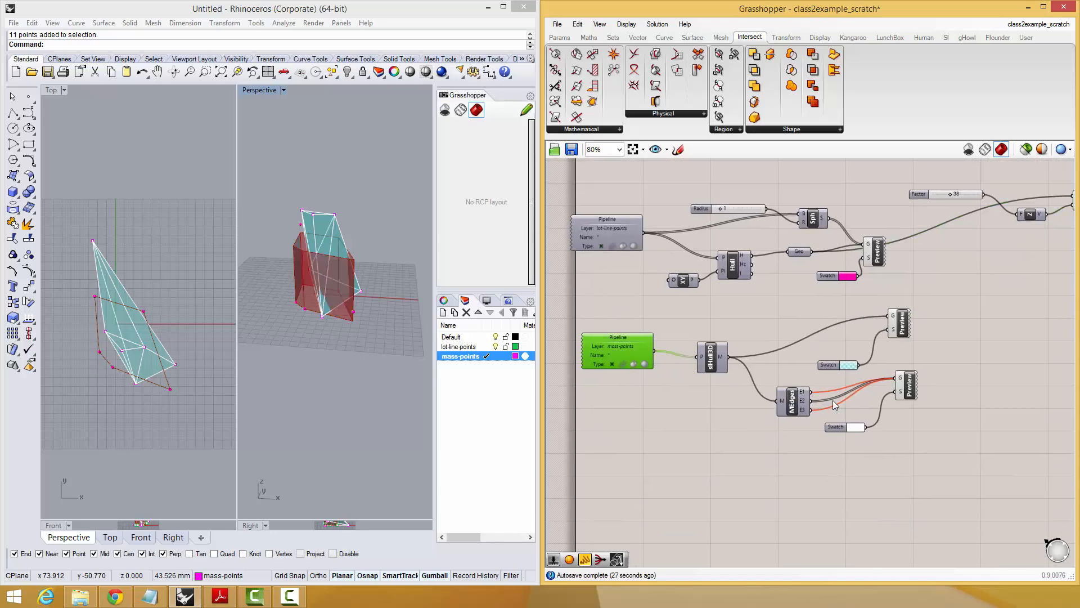
pyautogui.moveTo(778, 404); pyautogui.dragTo(740, 430, button='right')
pyautogui.rightClick(783, 430)
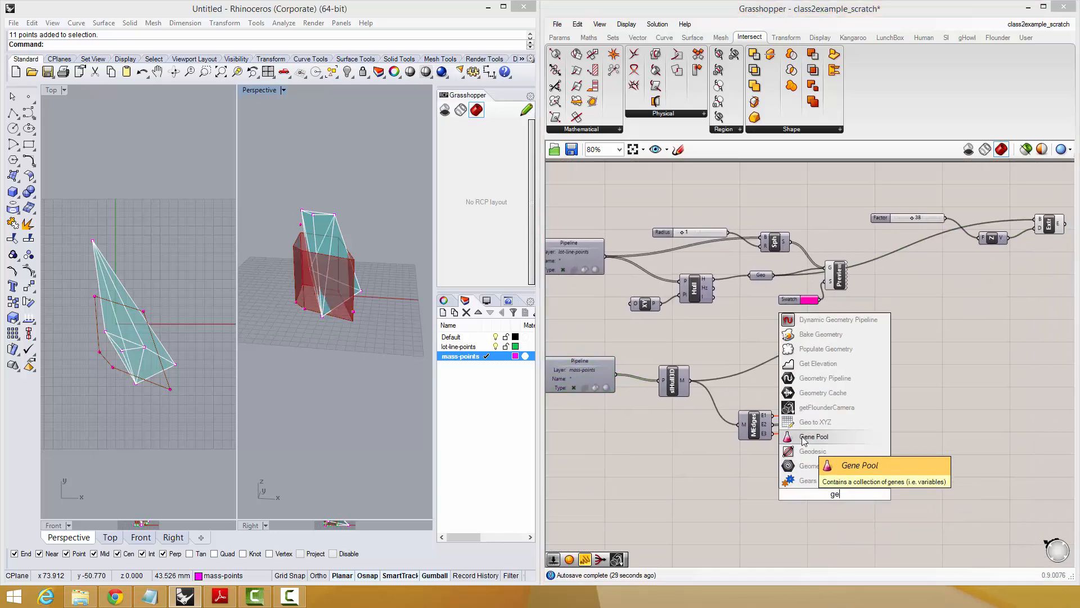
pyautogui.click(805, 489)
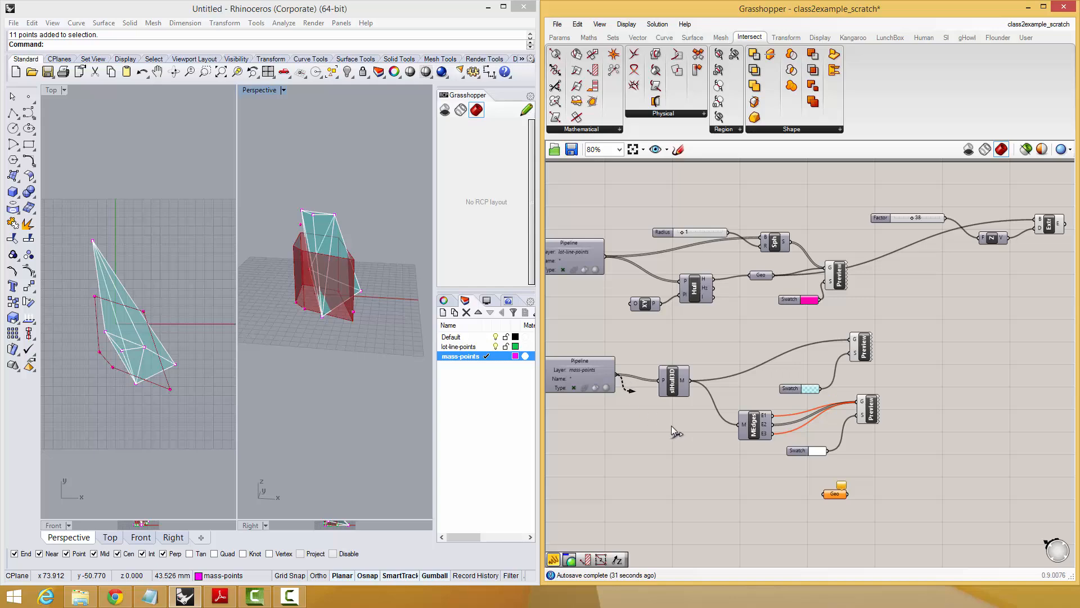
pyautogui.moveTo(671, 425); pyautogui.dragTo(973, 314)
pyautogui.moveTo(974, 314); pyautogui.dragTo(799, 454, button='right')
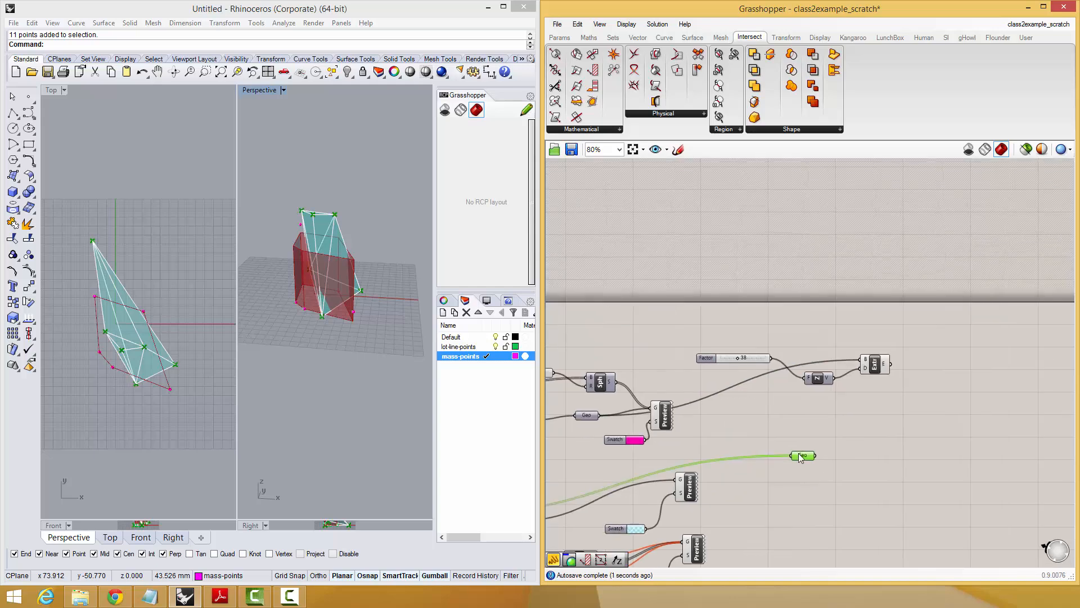
# Add a Bounding Box component, connect the Geometry parameter to its C input and set it to Union Box.
pyautogui.scroll(2, 799, 453)
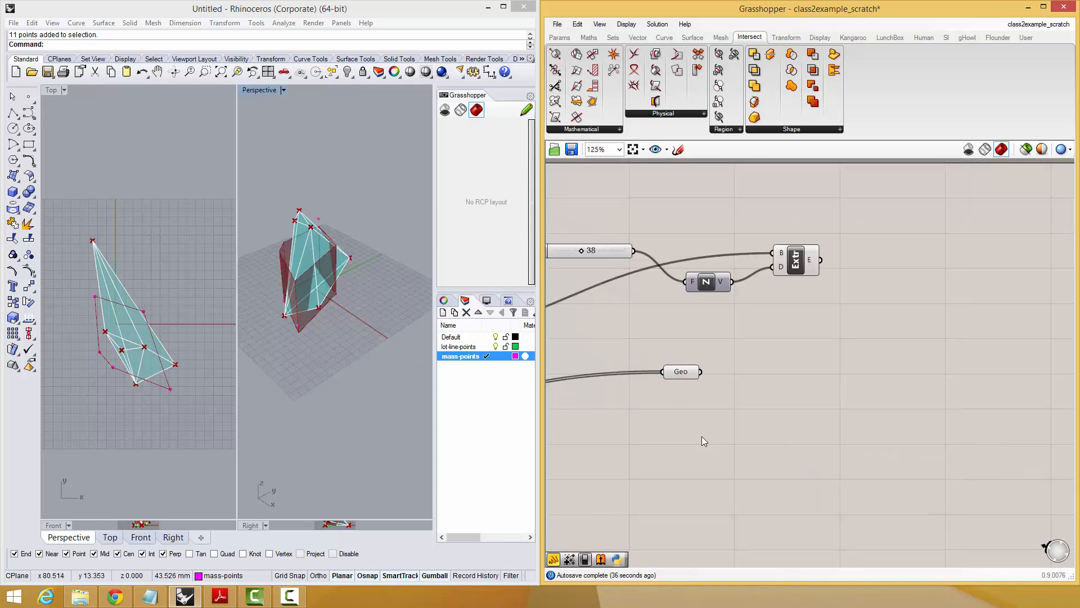
pyautogui.moveTo(710, 435); pyautogui.dragTo(754, 433, button='right')
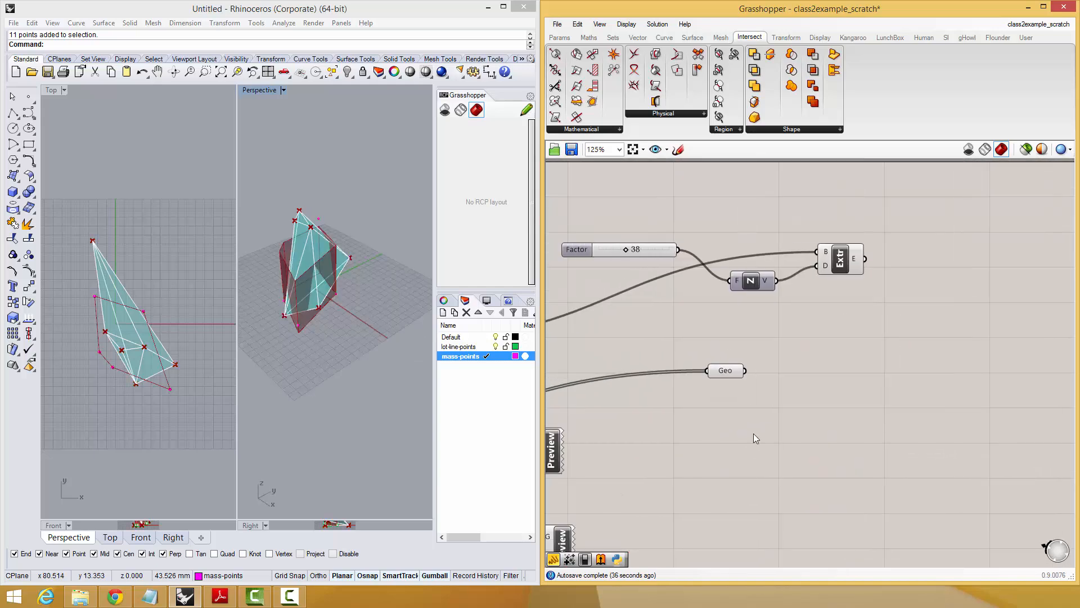
pyautogui.doubleClick(788, 383)
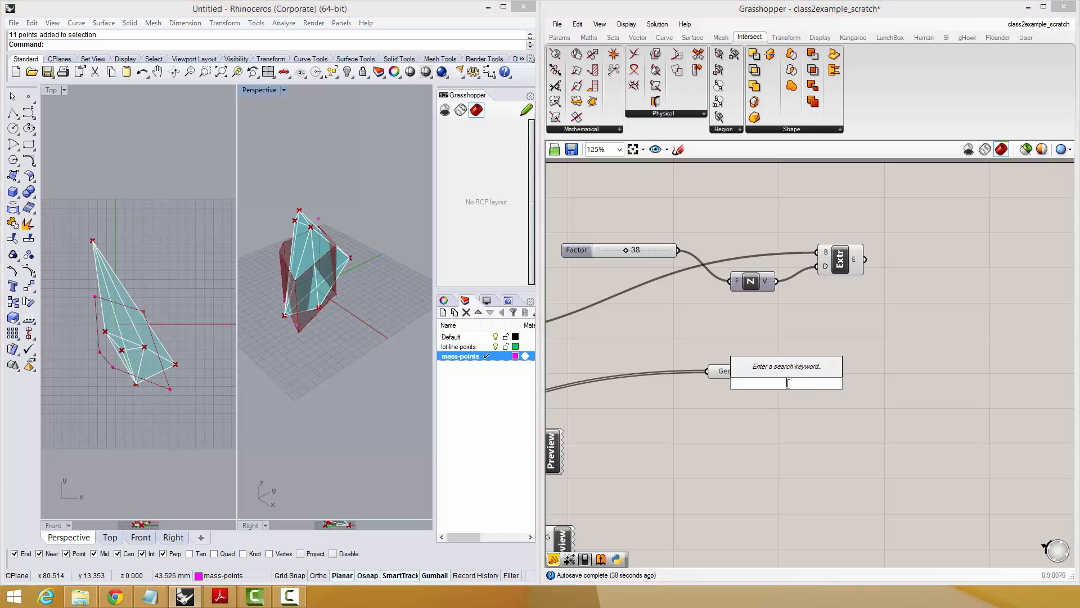
pyautogui.write('bound')
pyautogui.click(739, 360)
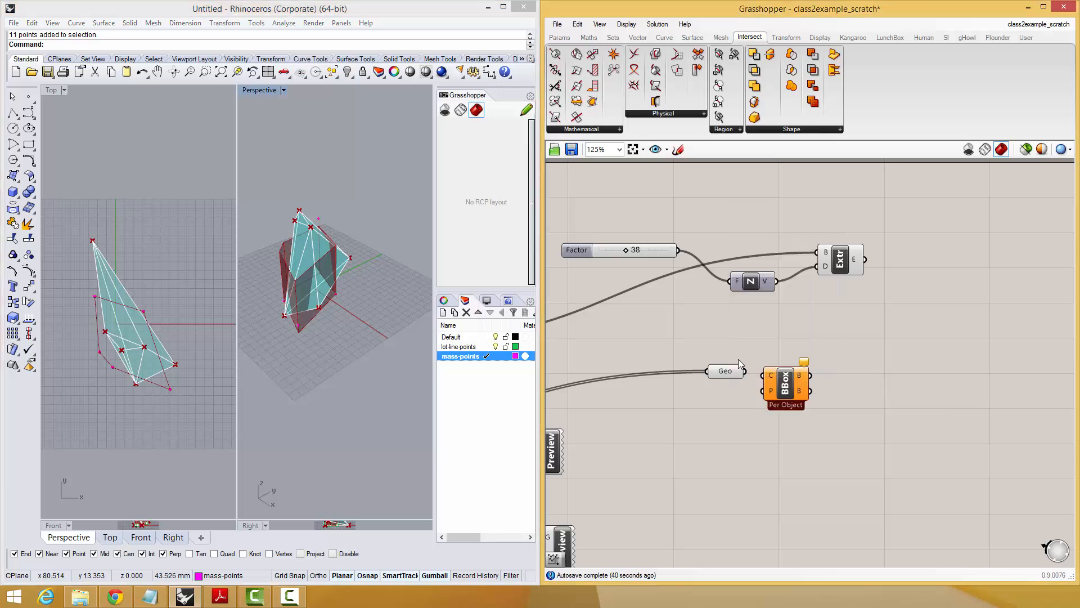
pyautogui.moveTo(784, 391)
pyautogui.mouseDown()
pyautogui.moveTo(787, 411)
pyautogui.moveTo(766, 396)
pyautogui.moveTo(802, 399)
pyautogui.mouseUp()
pyautogui.rightClick(803, 400)
pyautogui.click(842, 470)
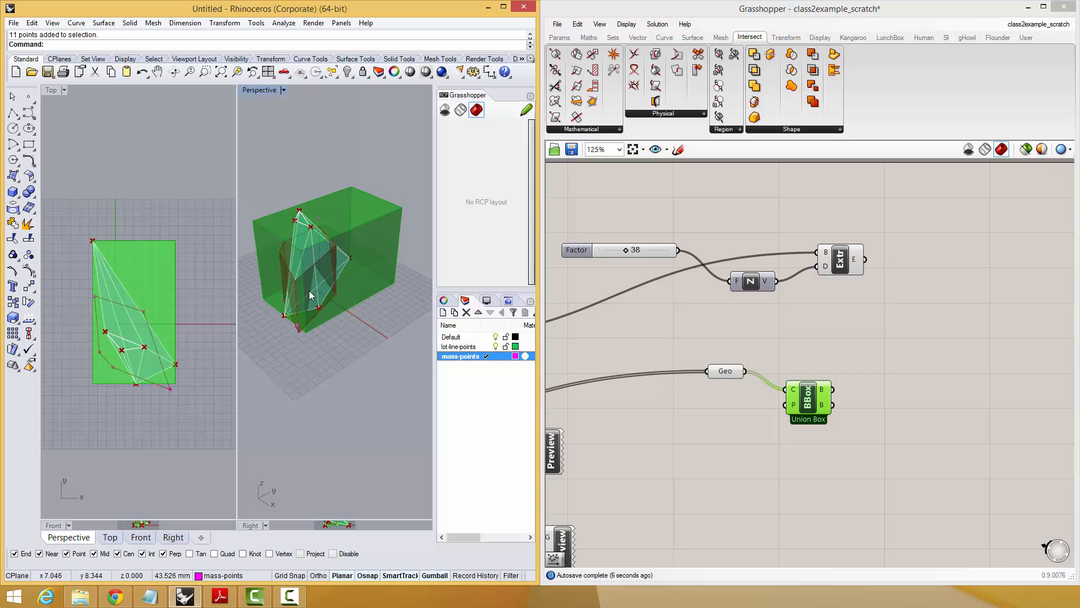
pyautogui.moveTo(309, 290); pyautogui.dragTo(242, 260, button='right')
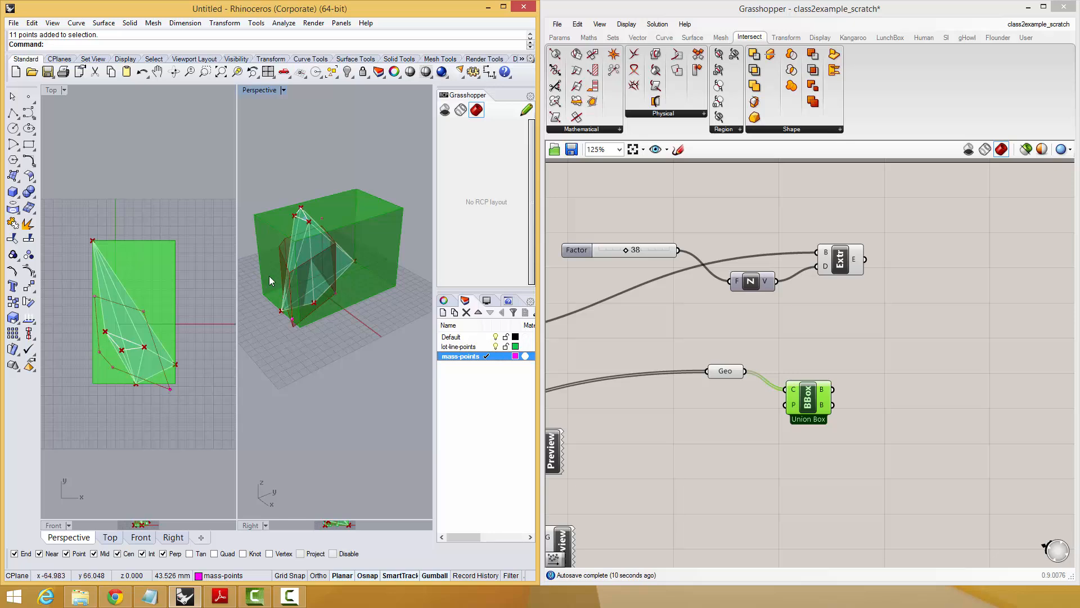
pyautogui.keyDown('shift'); pyautogui.moveTo(324, 272); pyautogui.dragTo(334, 317, button='right'); pyautogui.keyUp('shift')
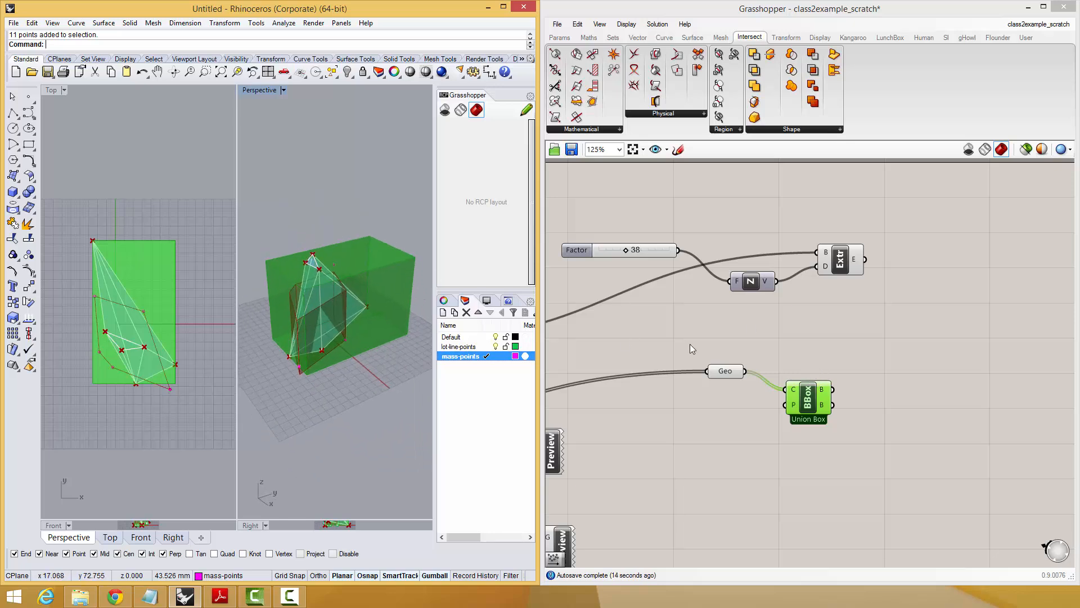
# Move Extrude slightly up and the Bounding Box down to clear space beside the Geometry parameter.
pyautogui.moveTo(846, 265); pyautogui.dragTo(848, 258)
pyautogui.click(850, 361)
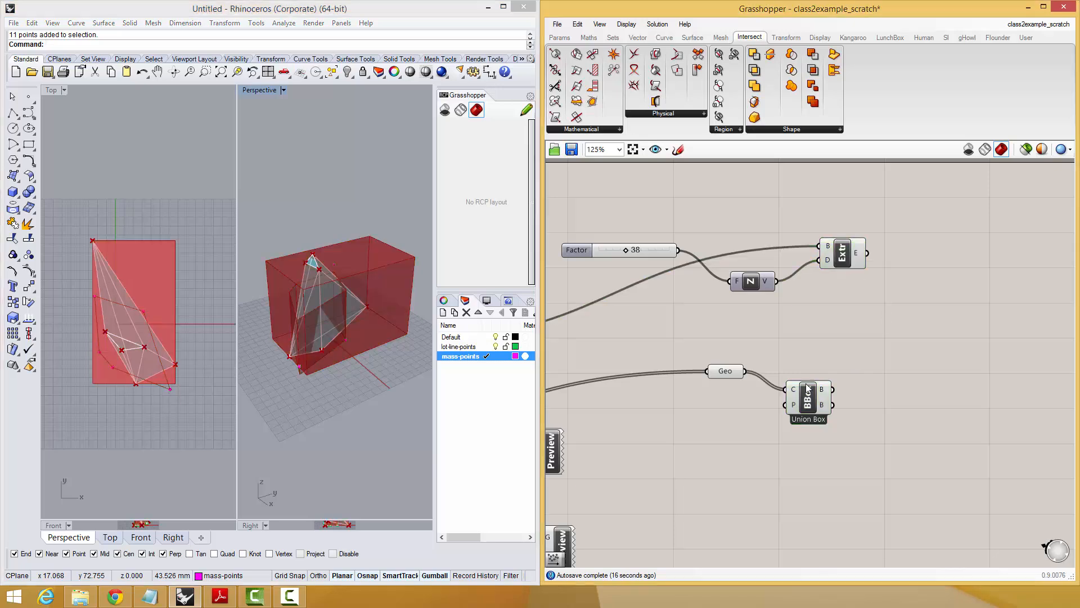
pyautogui.moveTo(808, 388); pyautogui.dragTo(813, 450)
pyautogui.doubleClick(823, 405)
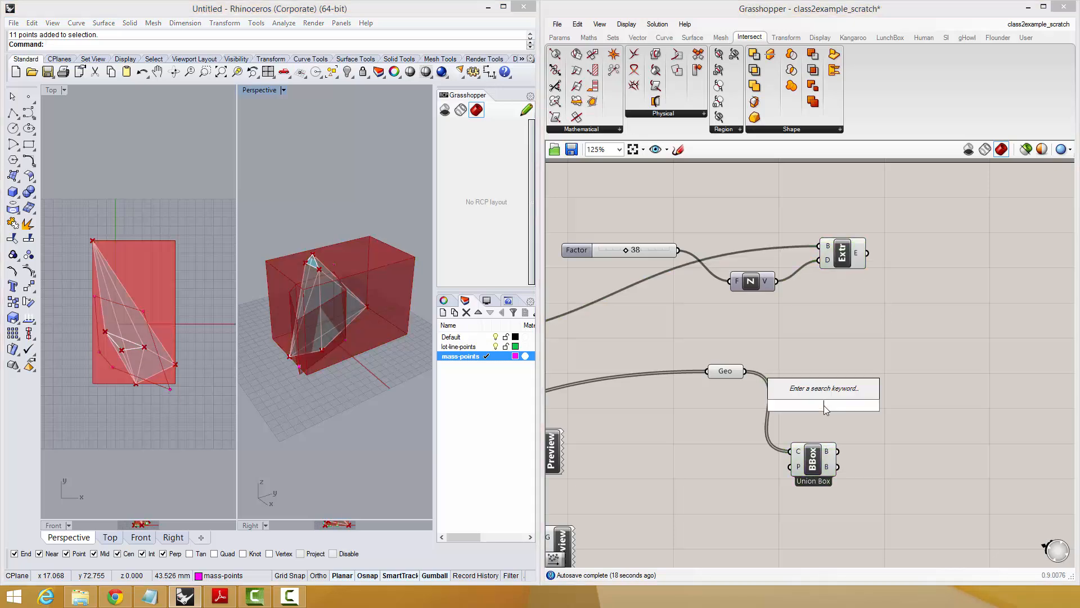
pyautogui.press('Escape')
# Add a Deconstruct point component and connect the Geometry parameter to its P input.
pyautogui.click(724, 375)
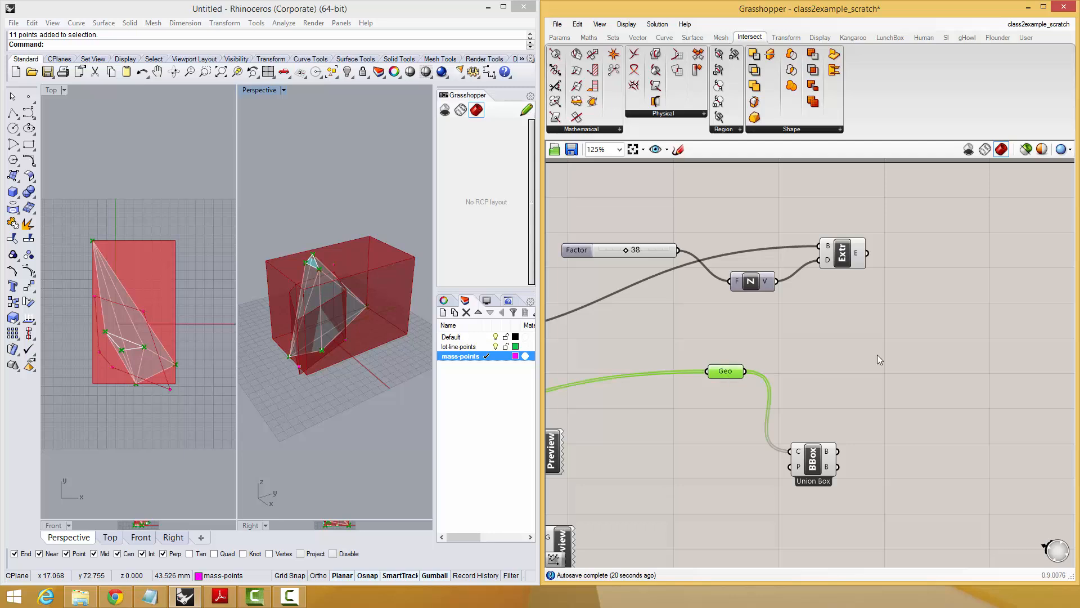
pyautogui.doubleClick(878, 354)
pyautogui.moveTo(310, 351); pyautogui.dragTo(312, 251, button='right')
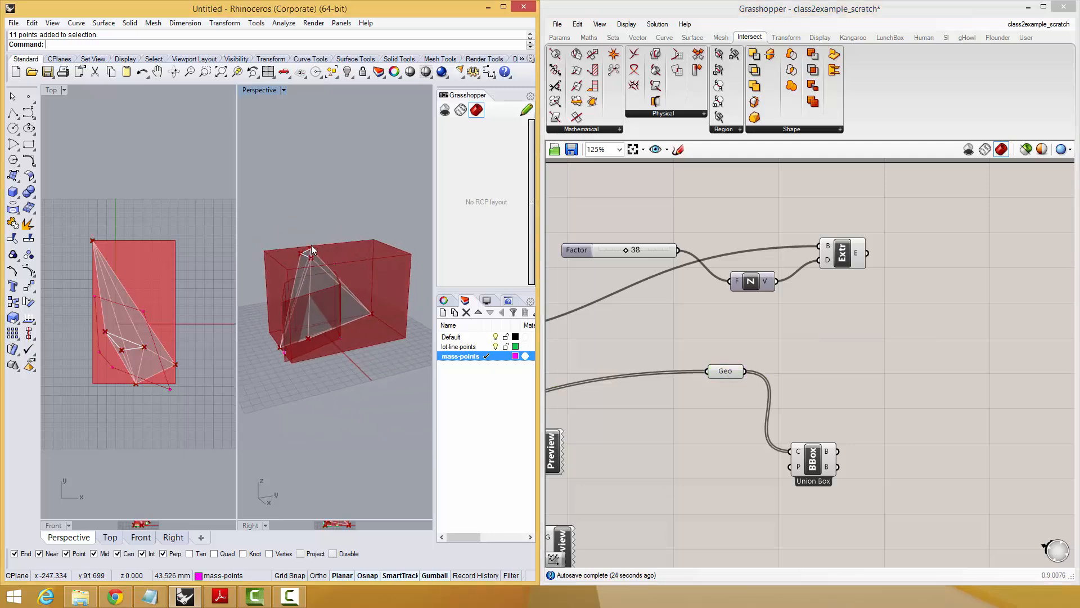
pyautogui.doubleClick(801, 335)
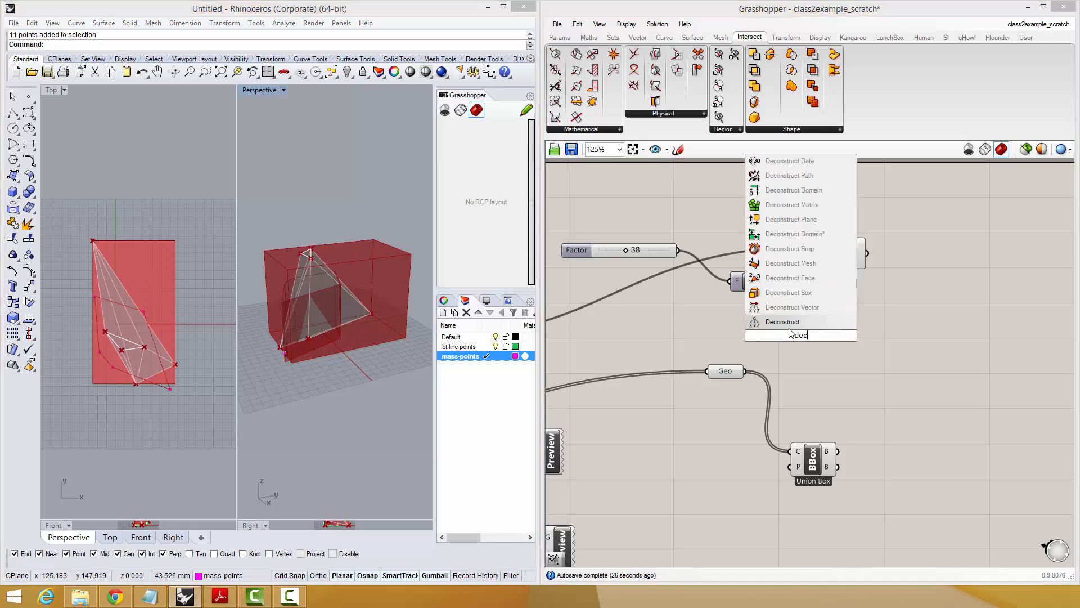
pyautogui.click(770, 350)
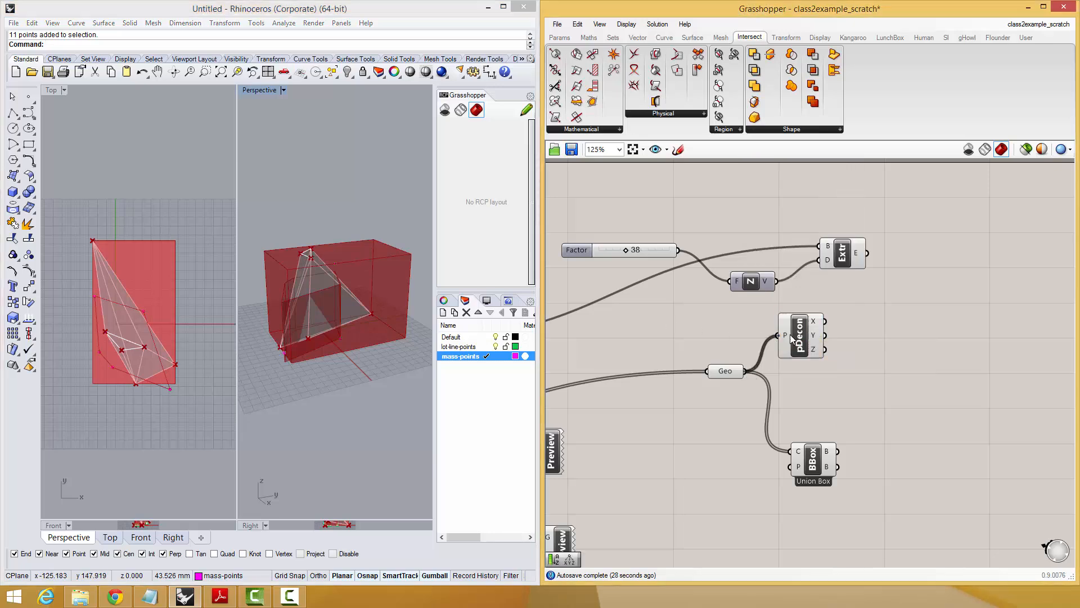
pyautogui.moveTo(790, 334); pyautogui.dragTo(896, 378)
# Add a Panel, connect Deconstruct's Z output to it and space the two components apart.
pyautogui.doubleClick(871, 362)
pyautogui.write('panel')
pyautogui.press('Return')
pyautogui.scroll(1, 885, 393)
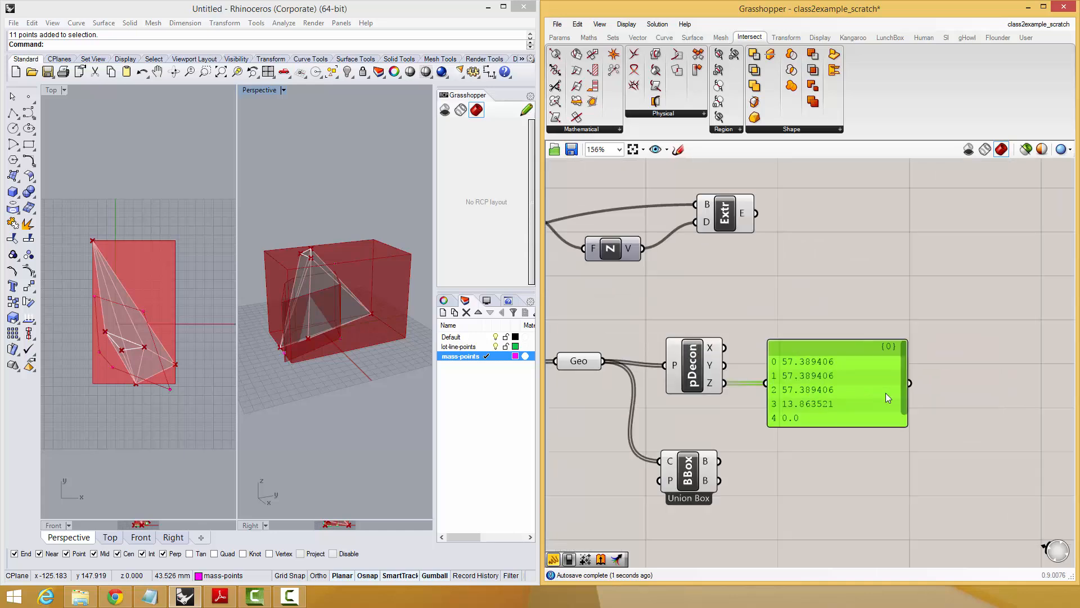
pyautogui.scroll(1, 886, 393)
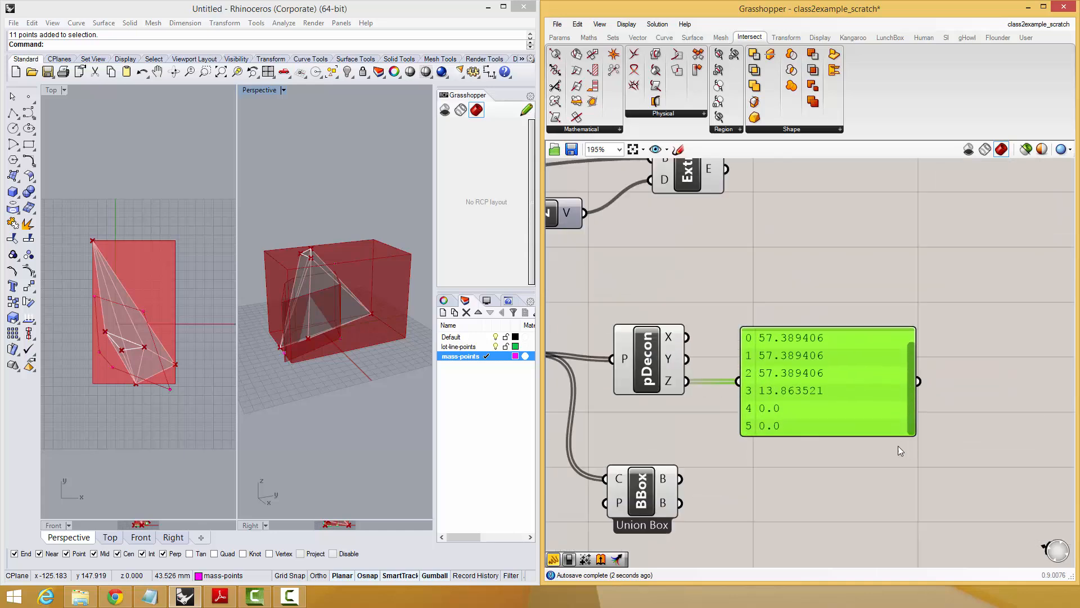
pyautogui.scroll(-1, 795, 400)
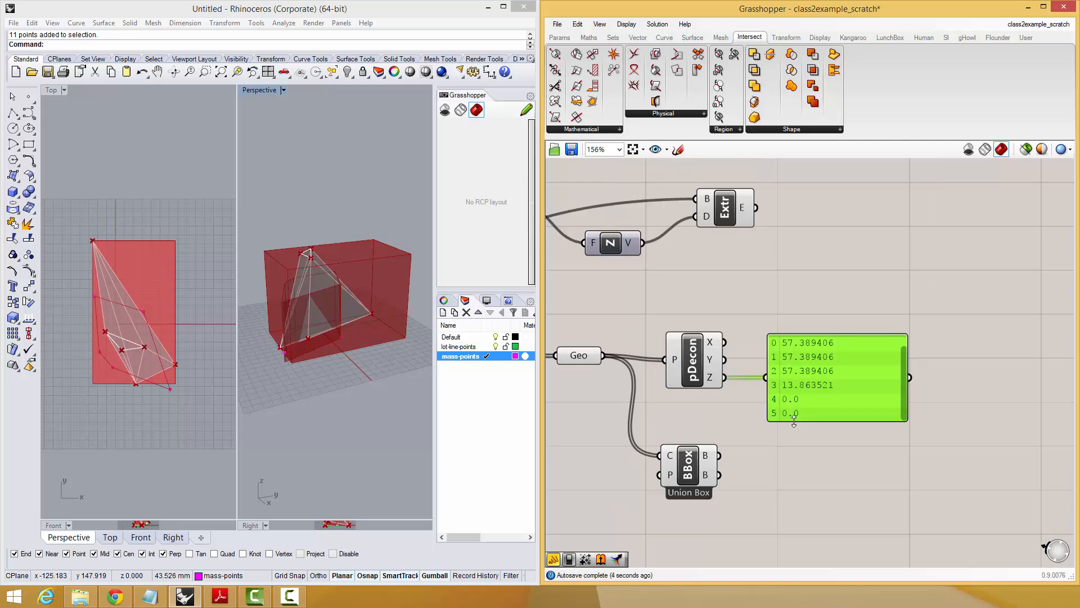
pyautogui.scroll(-1, 798, 390)
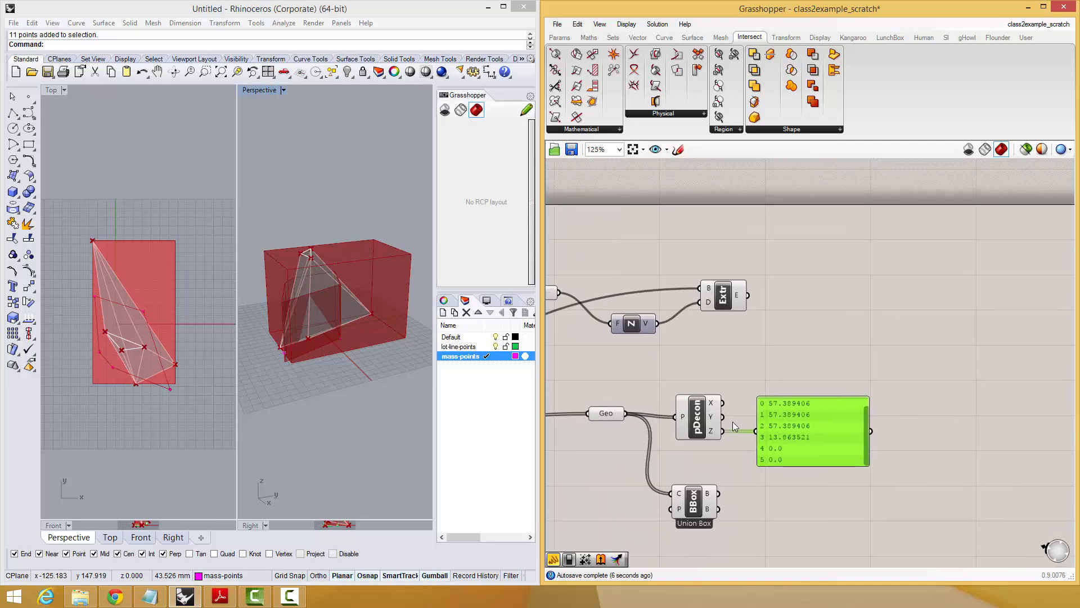
pyautogui.moveTo(697, 419); pyautogui.dragTo(679, 406)
pyautogui.moveTo(842, 426); pyautogui.dragTo(880, 430)
pyautogui.doubleClick(824, 372)
pyautogui.write('s')
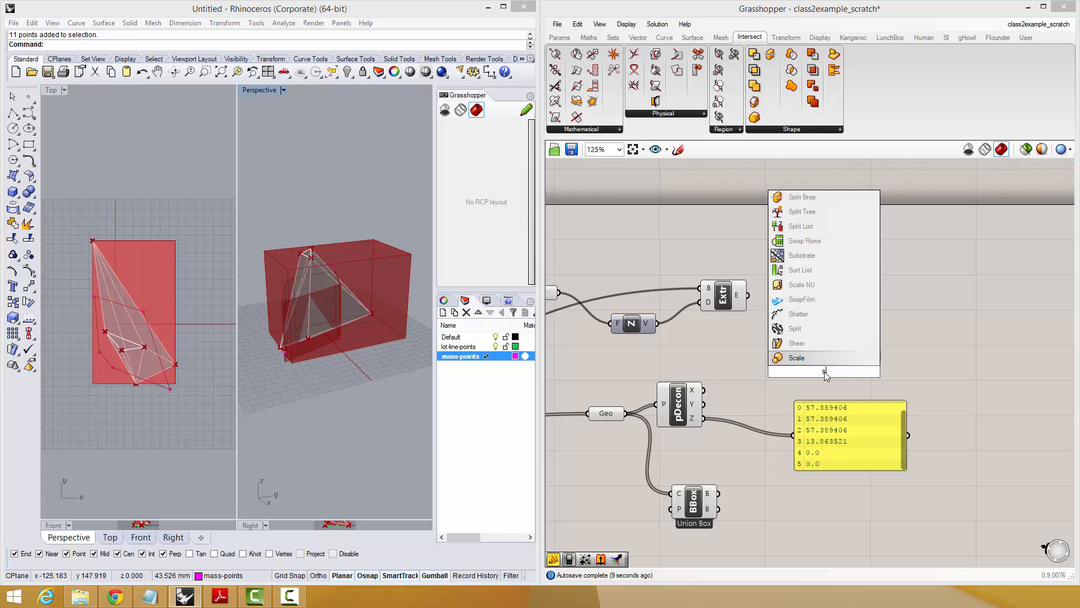
pyautogui.write('ort')
pyautogui.click(820, 361)
pyautogui.hotkey('ctrl', 'z')
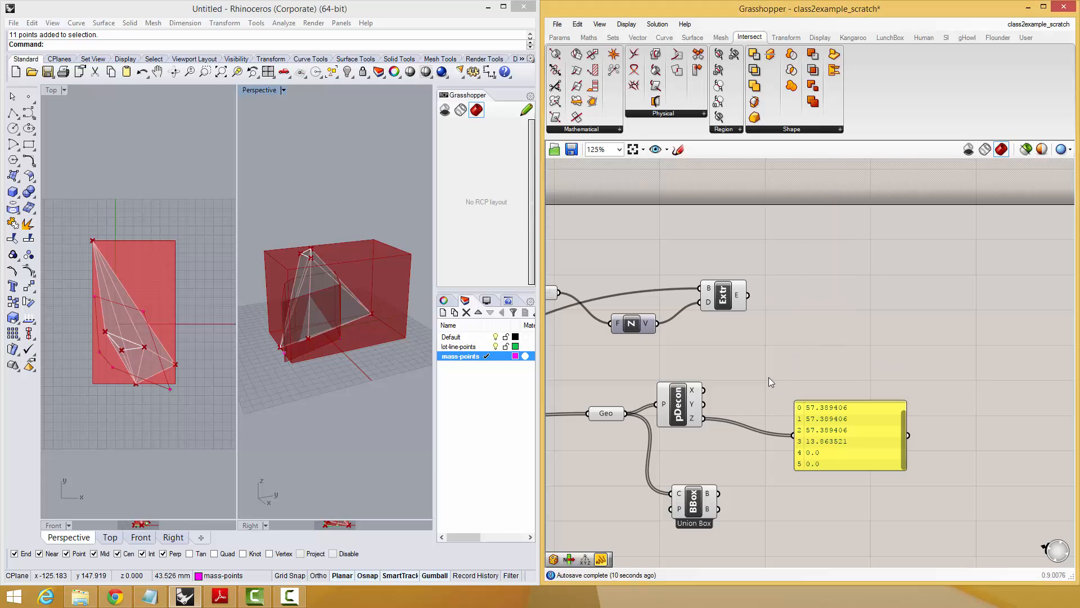
# Add a Sort List between Deconstruct and the Panel, feeding Z into its K input and its K output into the Panel.
pyautogui.doubleClick(771, 382)
pyautogui.write('sort')
pyautogui.press('Return')
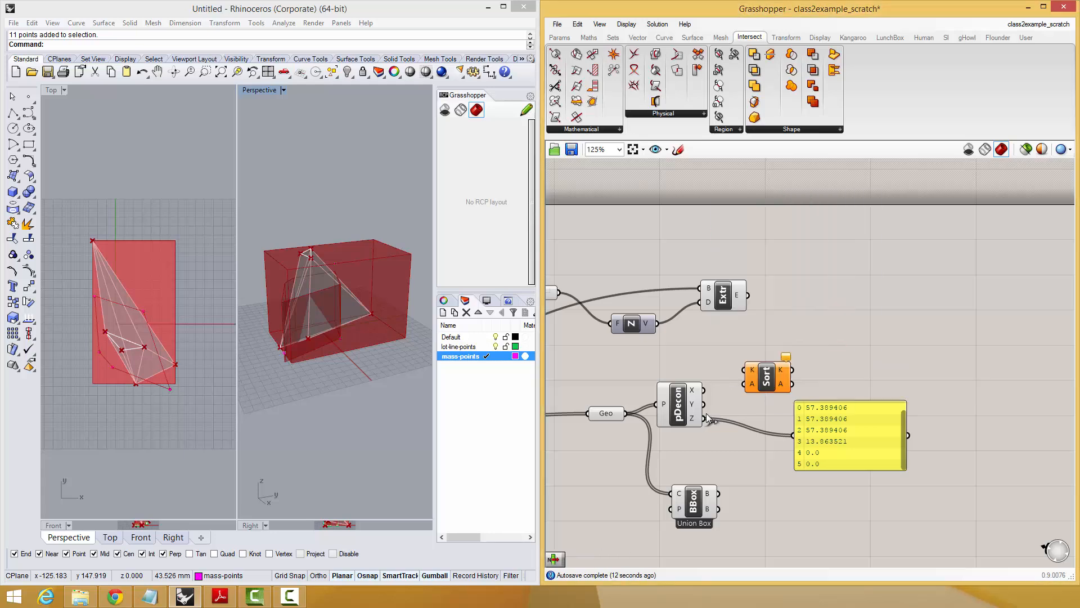
pyautogui.moveTo(706, 417); pyautogui.dragTo(745, 384)
pyautogui.moveTo(801, 390); pyautogui.dragTo(745, 415, button='right')
pyautogui.moveTo(737, 397); pyautogui.dragTo(837, 441)
pyautogui.moveTo(716, 411); pyautogui.dragTo(715, 445)
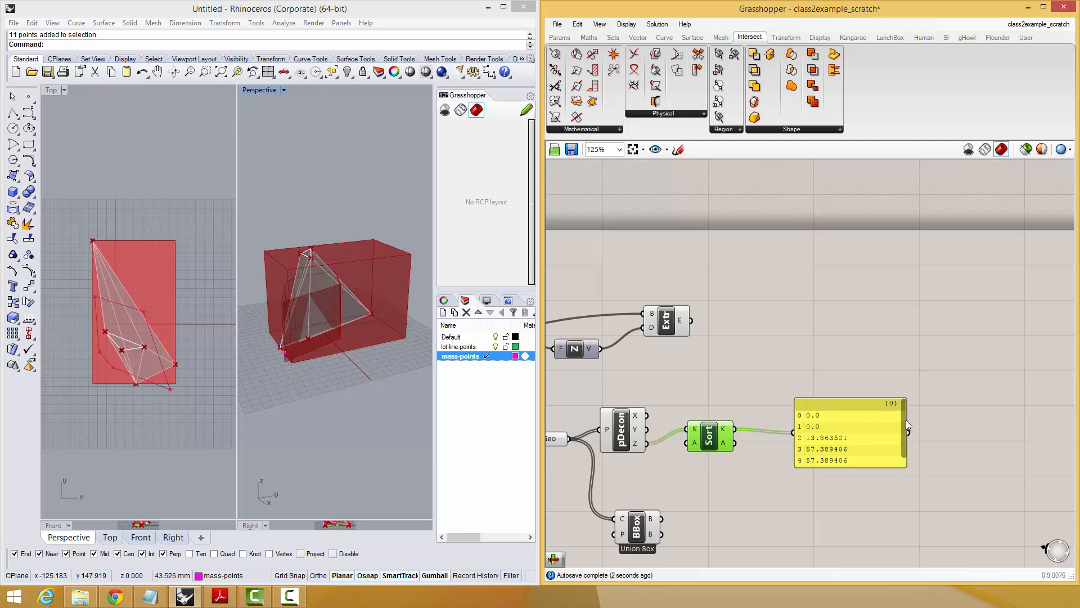
pyautogui.moveTo(906, 438)
pyautogui.mouseDown()
pyautogui.moveTo(905, 454)
pyautogui.moveTo(906, 426)
pyautogui.moveTo(905, 445)
pyautogui.mouseUp()
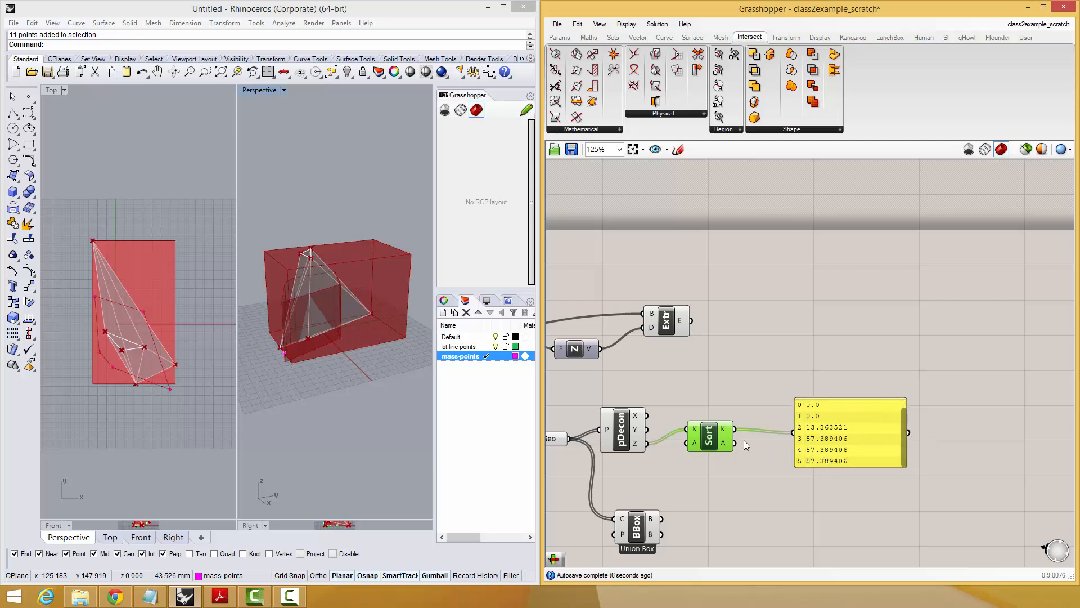
# Reverse Sort List's K output so the point heights run from highest to lowest.
pyautogui.rightClick(722, 428)
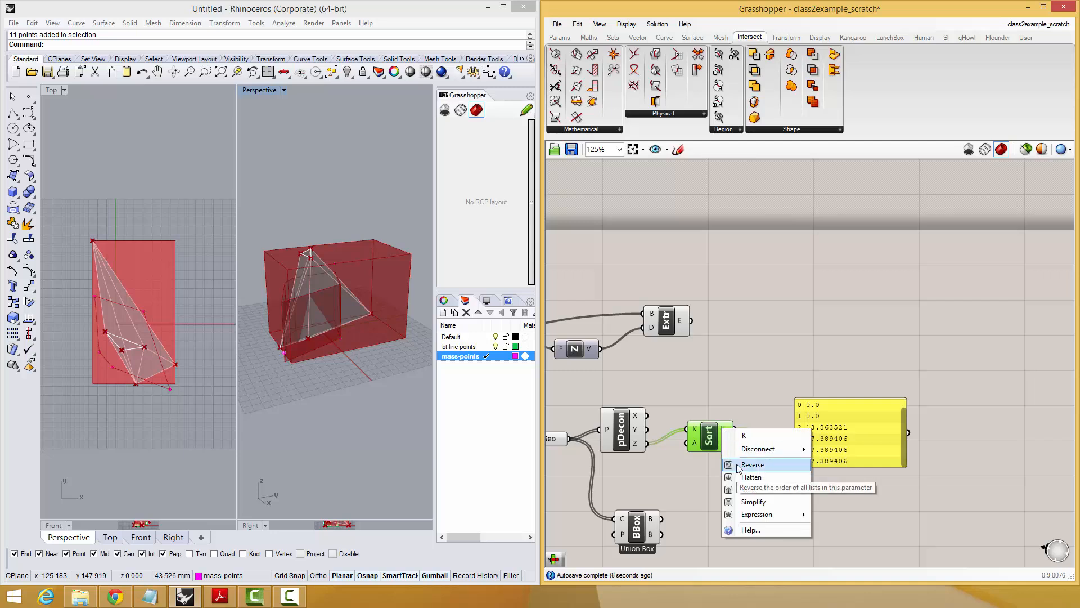
pyautogui.click(737, 465)
pyautogui.moveTo(837, 456); pyautogui.dragTo(799, 464, button='right')
pyautogui.moveTo(852, 452); pyautogui.dragTo(881, 455)
# Add a List Item component, feed the reversed sorted heights into its L input and connect its output to the Panel.
pyautogui.doubleClick(738, 377)
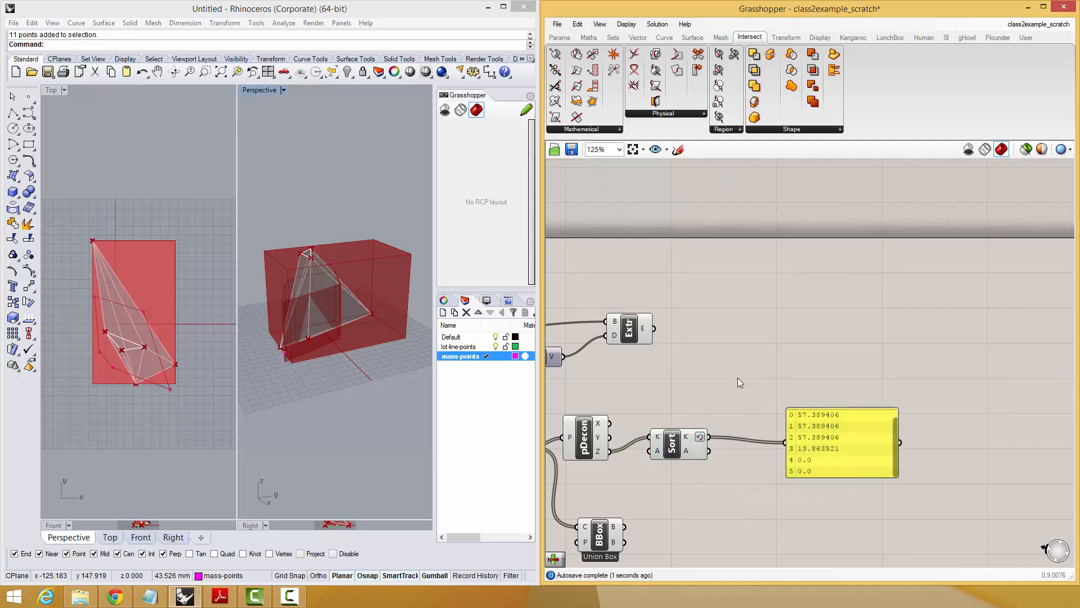
pyautogui.write('item')
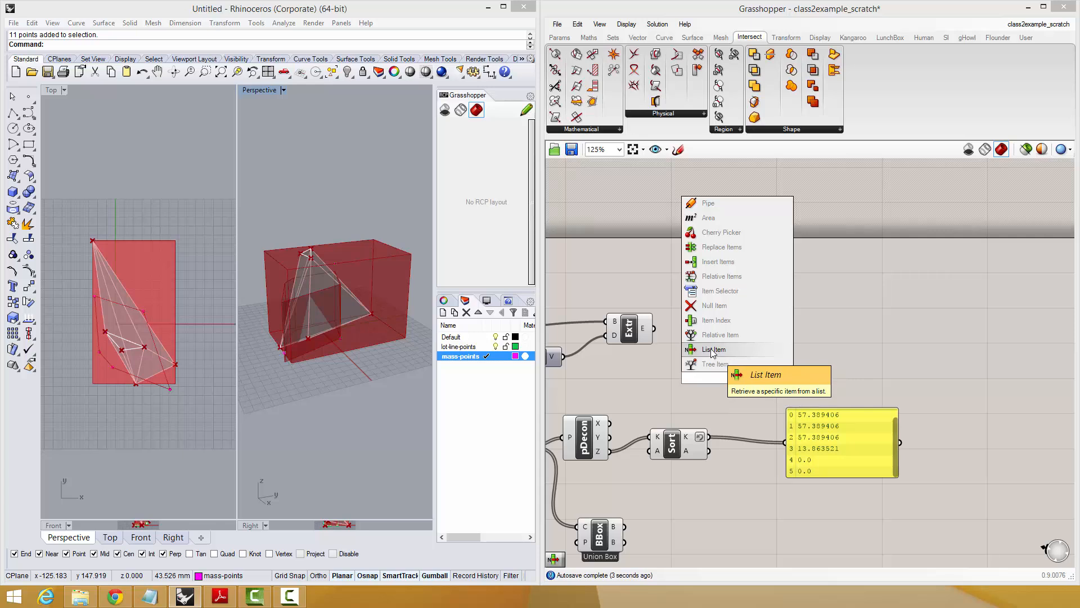
pyautogui.click(715, 351)
pyautogui.moveTo(728, 378); pyautogui.dragTo(758, 391)
pyautogui.rightClick(757, 392)
pyautogui.click(762, 364)
pyautogui.click(763, 368)
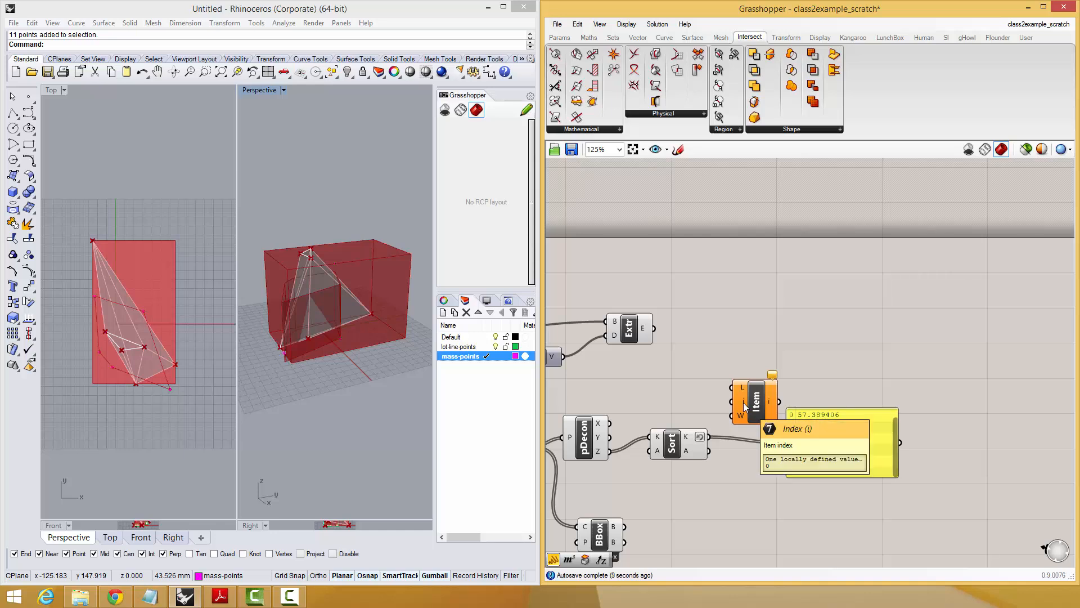
pyautogui.moveTo(744, 402); pyautogui.dragTo(709, 437)
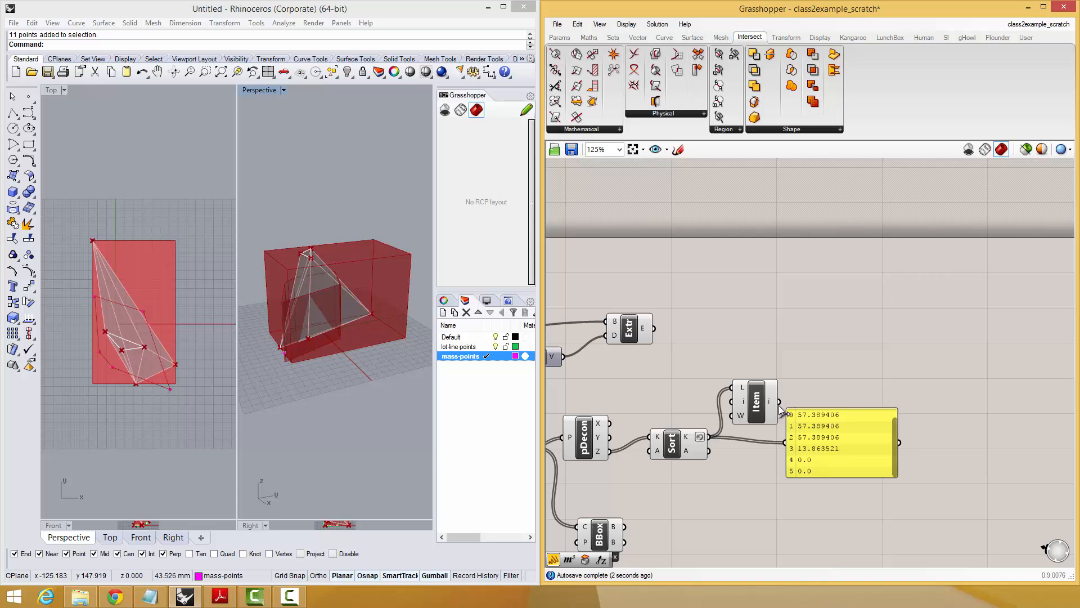
pyautogui.moveTo(841, 441); pyautogui.dragTo(808, 446, button='right')
pyautogui.moveTo(808, 446); pyautogui.dragTo(832, 440)
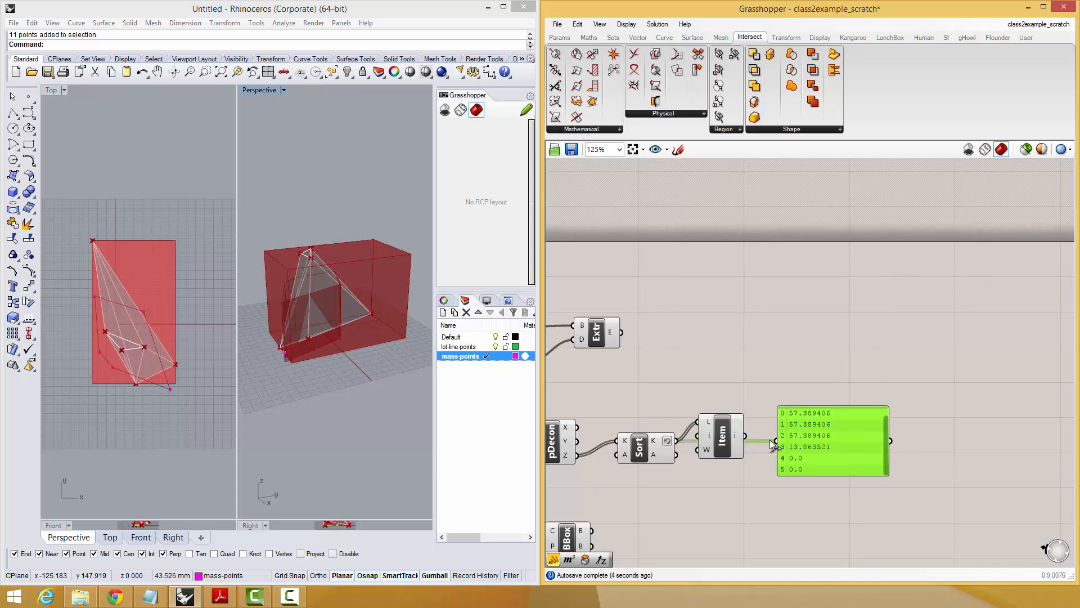
pyautogui.moveTo(748, 445)
pyautogui.mouseDown()
pyautogui.moveTo(793, 444)
pyautogui.moveTo(745, 453)
pyautogui.mouseUp()
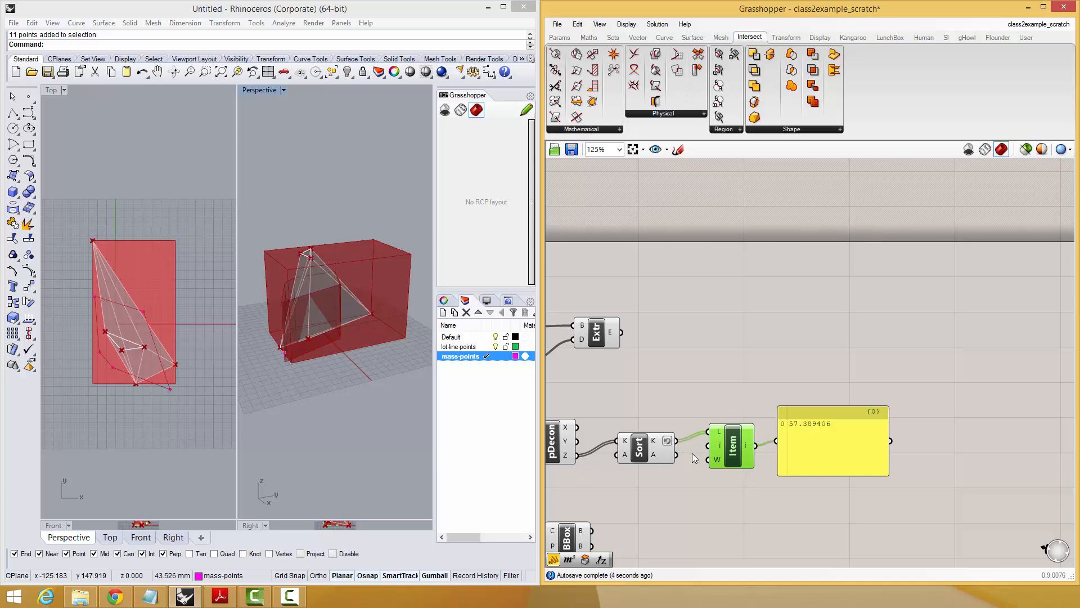
# Move the height slider, Unit Z and Extrude group across the canvas to sit above List Item and the Panel.
pyautogui.moveTo(812, 459); pyautogui.dragTo(896, 421, button='right')
pyautogui.click(857, 445)
pyautogui.scroll(-2, 912, 416)
pyautogui.moveTo(774, 394); pyautogui.dragTo(585, 333)
pyautogui.scroll(-3, 759, 338)
pyautogui.moveTo(736, 318); pyautogui.dragTo(632, 359)
pyautogui.scroll(2, 652, 346)
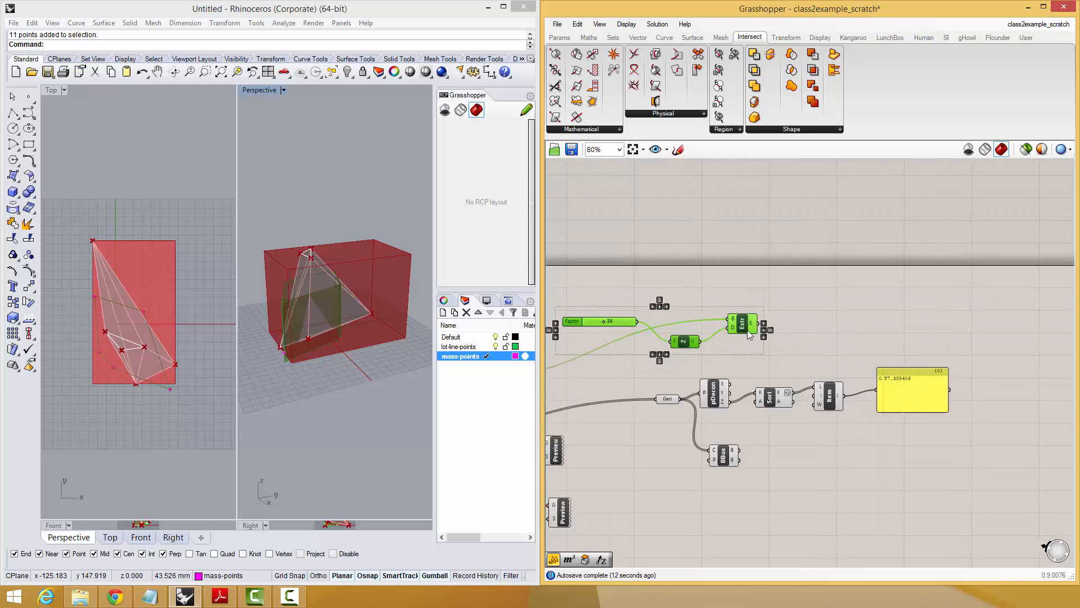
pyautogui.moveTo(746, 316); pyautogui.dragTo(954, 308)
pyautogui.click(954, 302)
# Feed List Item's output into Unit Z's F input and delete the Panel and the old height slider.
pyautogui.scroll(2, 836, 381)
pyautogui.moveTo(740, 426); pyautogui.dragTo(793, 338)
pyautogui.click(847, 399)
pyautogui.keyDown('shift'); pyautogui.click(713, 302); pyautogui.keyUp('shift')
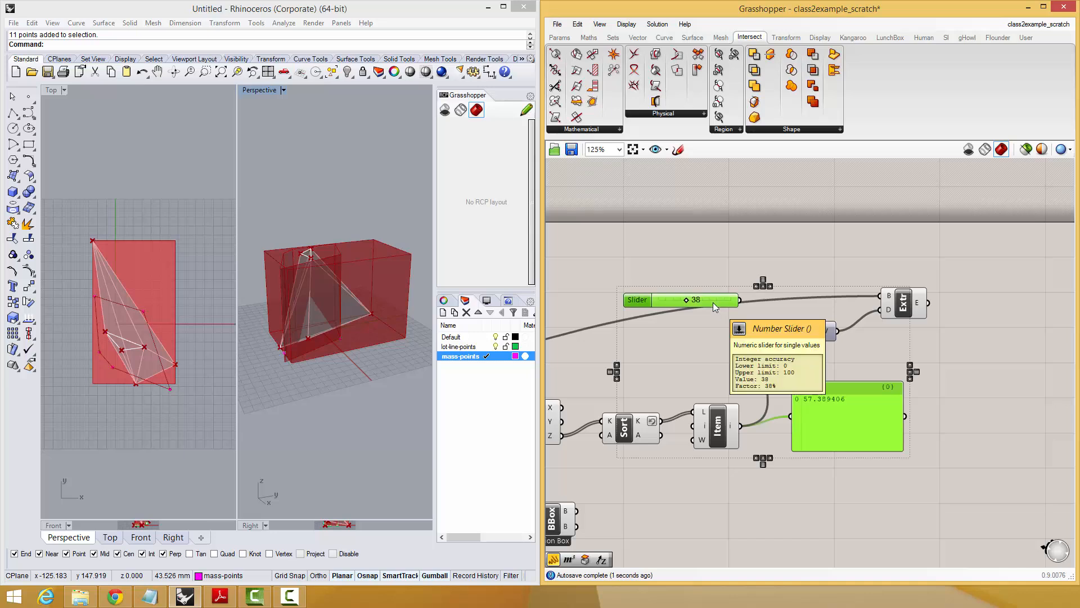
pyautogui.press('Delete')
# Raise the three uppermost mass points vertically in the Perspective view to test the linked extrusion height.
pyautogui.moveTo(294, 241); pyautogui.dragTo(317, 266)
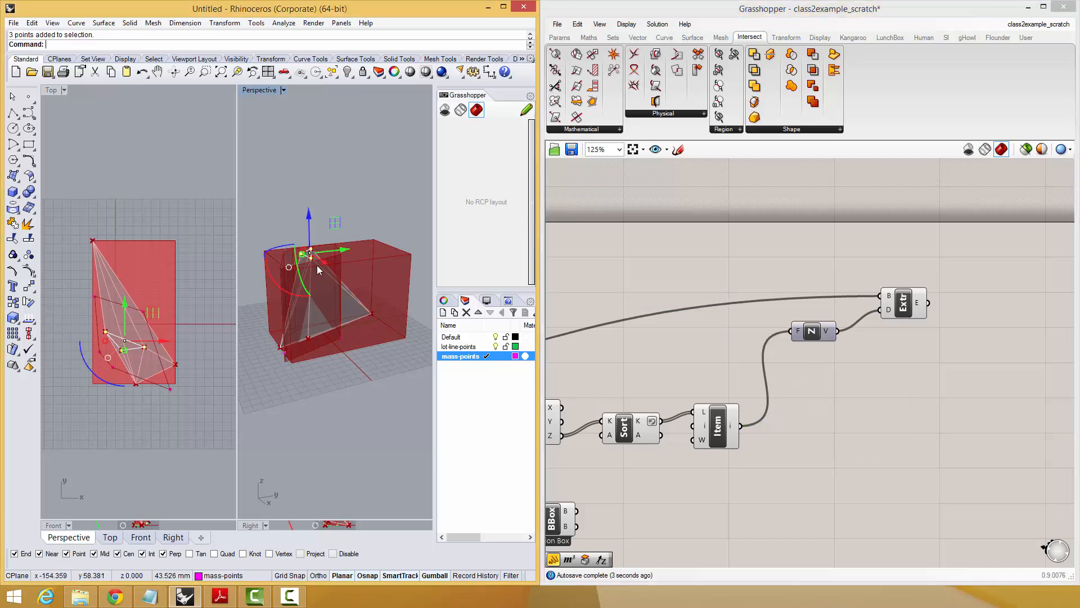
pyautogui.click(308, 189)
pyautogui.moveTo(290, 232); pyautogui.dragTo(332, 201)
pyautogui.moveTo(332, 201); pyautogui.dragTo(306, 189, button='right')
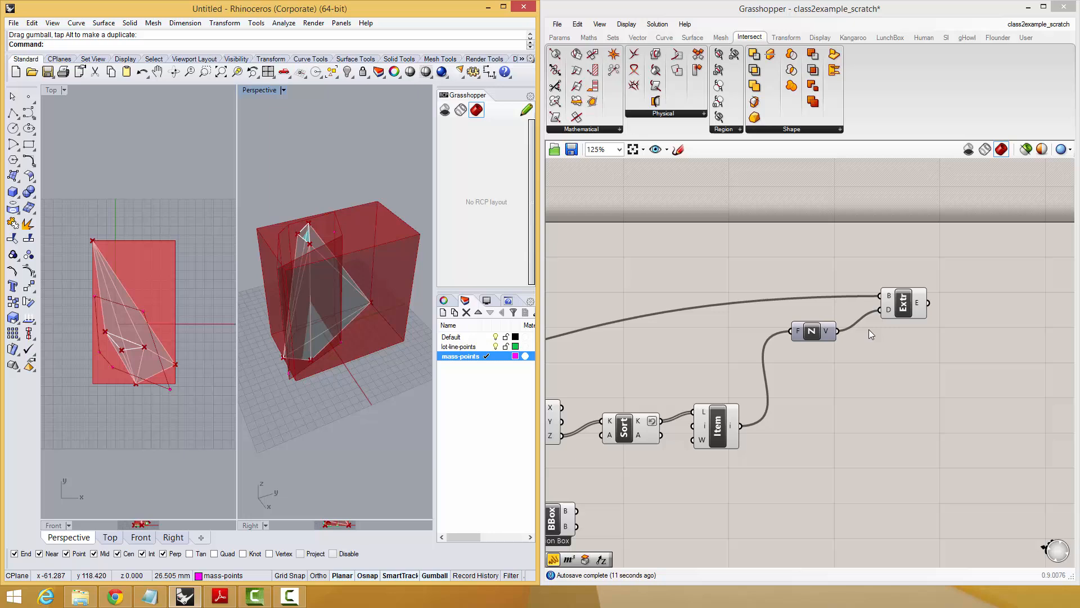
# Add an Addition component to the canvas below Unit Z.
pyautogui.doubleClick(869, 376)
pyautogui.write('+')
pyautogui.press('Return')
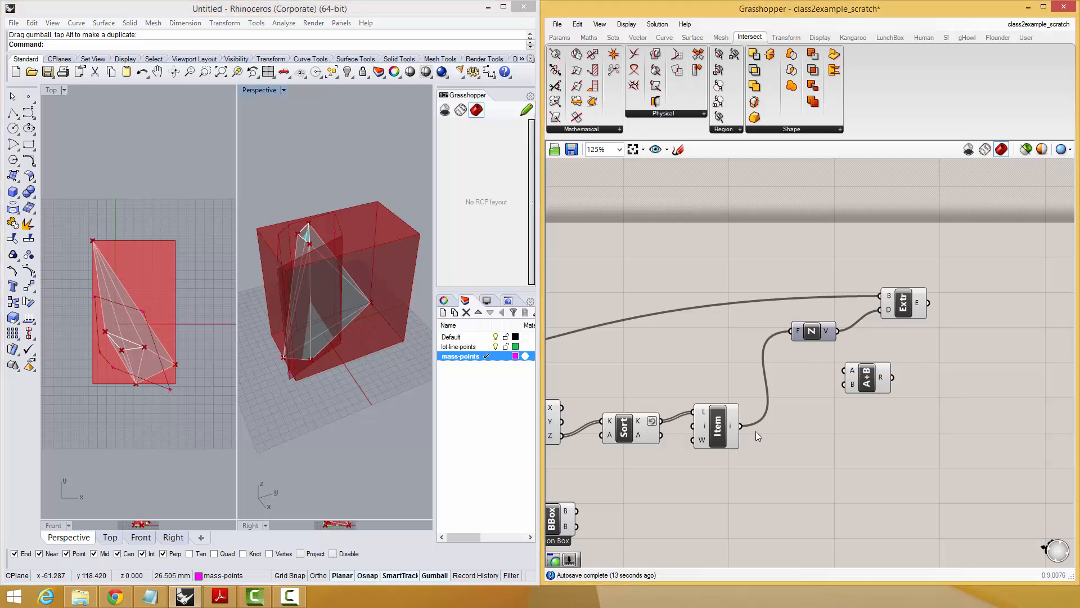
# Examine in the Perspective view how the top of the lot extrusion meets the highest points of the hull mass.
pyautogui.click(735, 411)
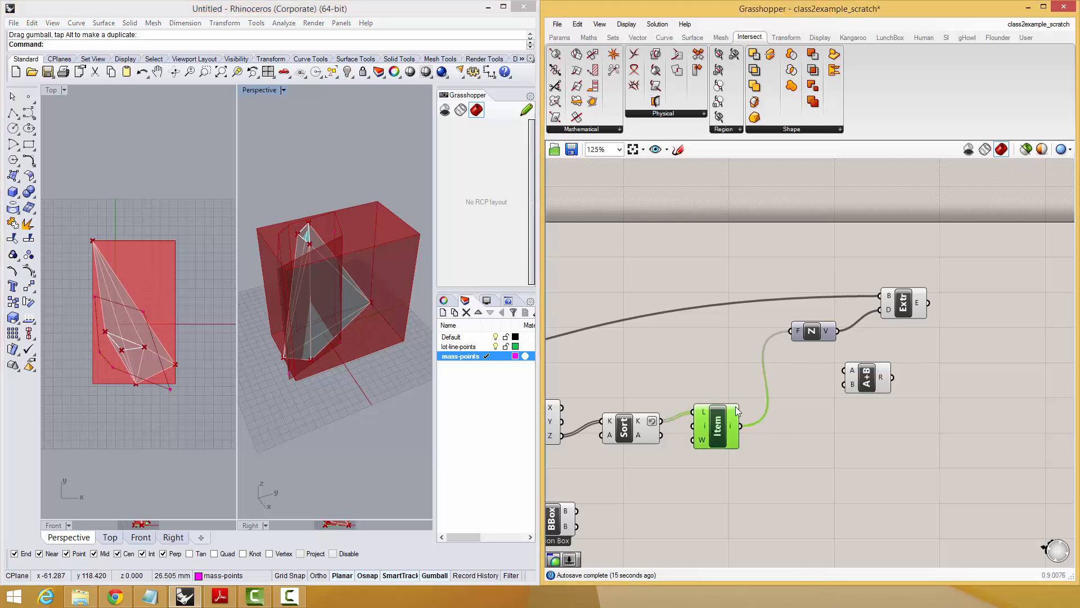
pyautogui.click(895, 306)
pyautogui.moveTo(263, 235); pyautogui.dragTo(382, 211, button='right')
pyautogui.moveTo(321, 249); pyautogui.dragTo(285, 235, button='right')
pyautogui.doubleClick(978, 305)
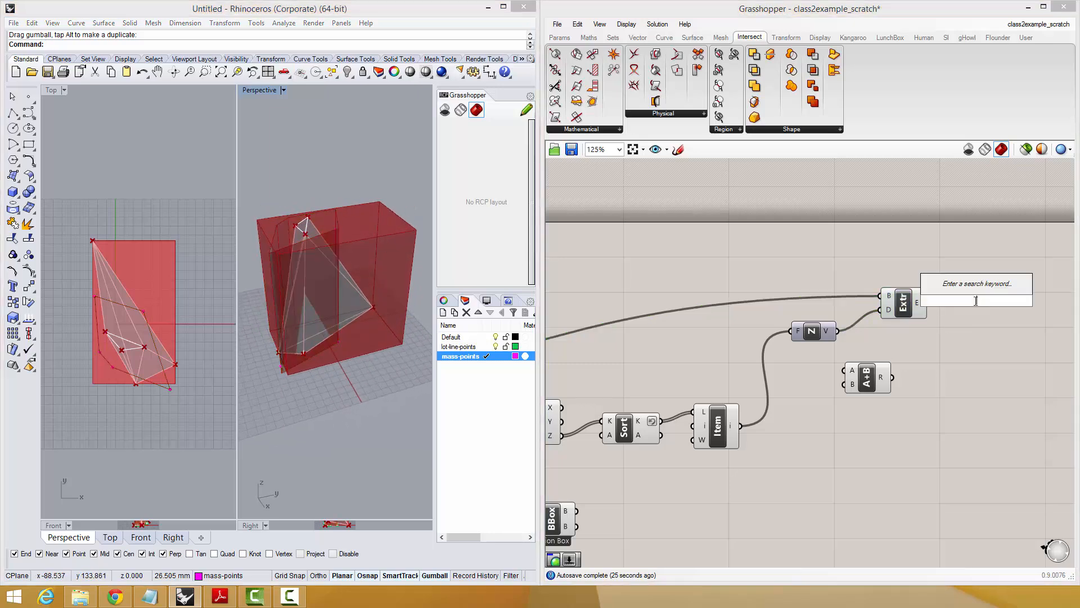
pyautogui.press('Escape')
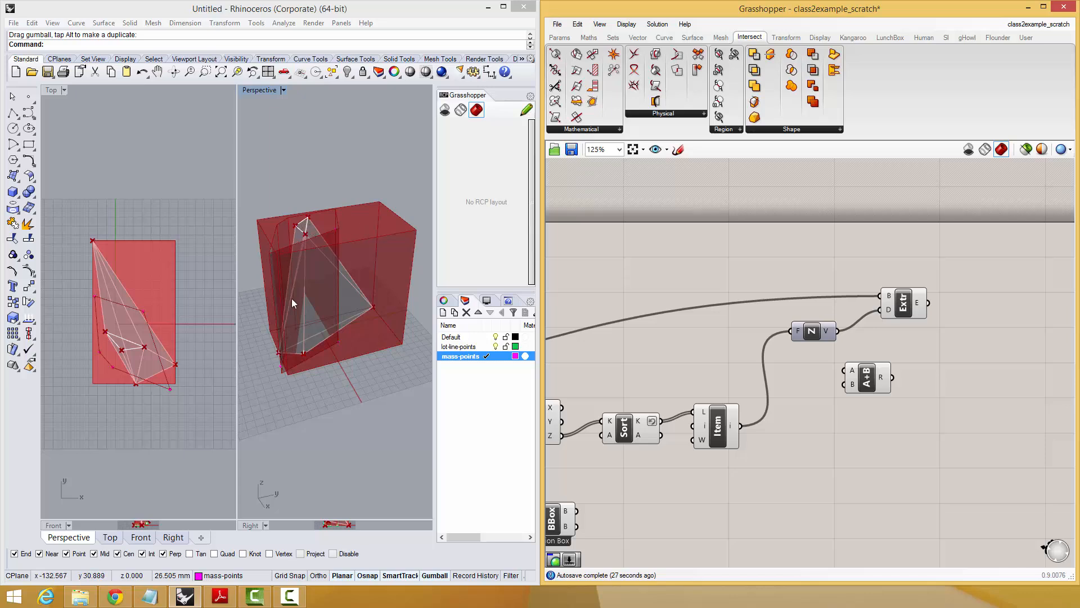
pyautogui.moveTo(352, 265); pyautogui.dragTo(287, 212, button='right')
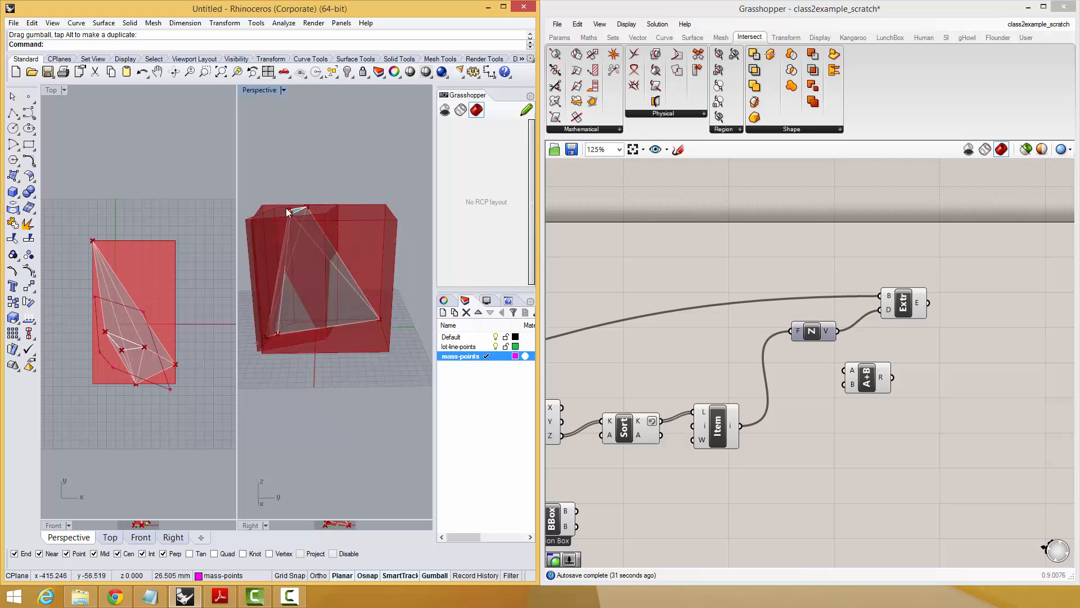
pyautogui.scroll(3, 292, 212)
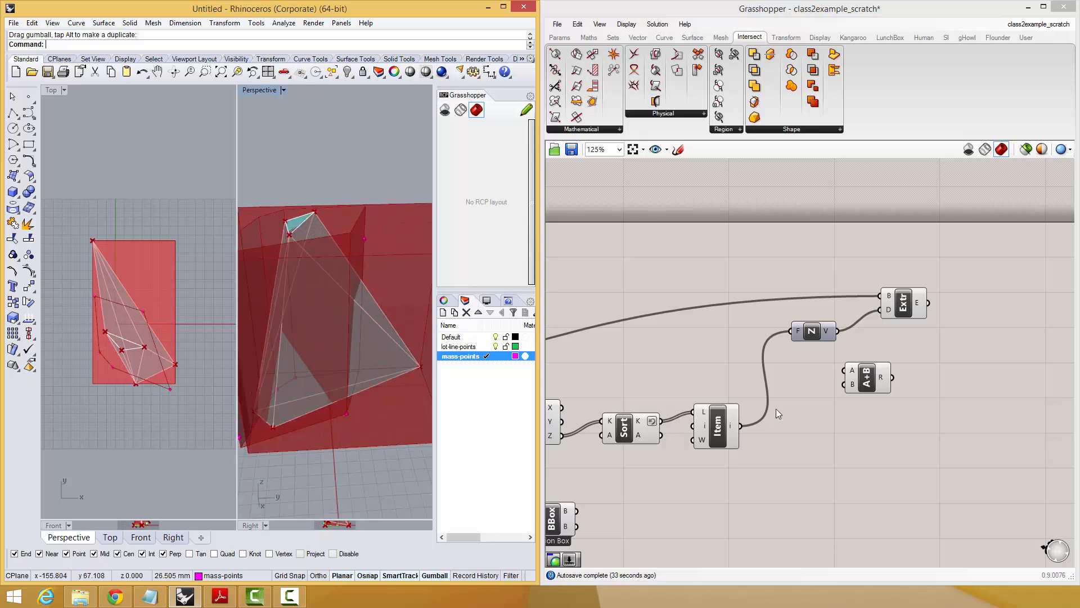
# Feed List Item's output and a new slider set to 10 into Addition, and connect its result to Unit Z.
pyautogui.moveTo(741, 427); pyautogui.dragTo(824, 422)
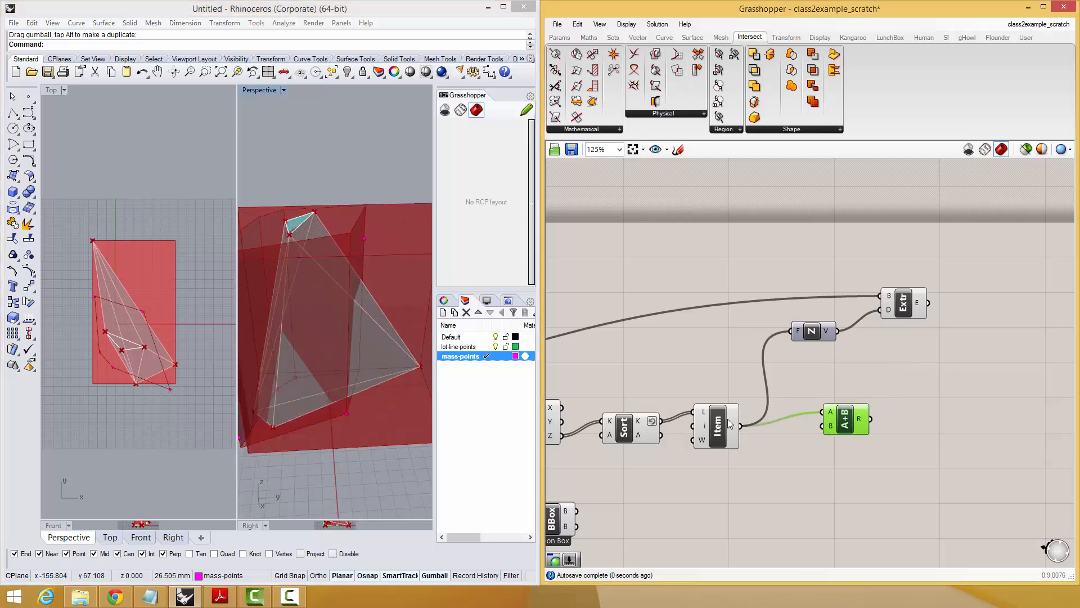
pyautogui.doubleClick(803, 503)
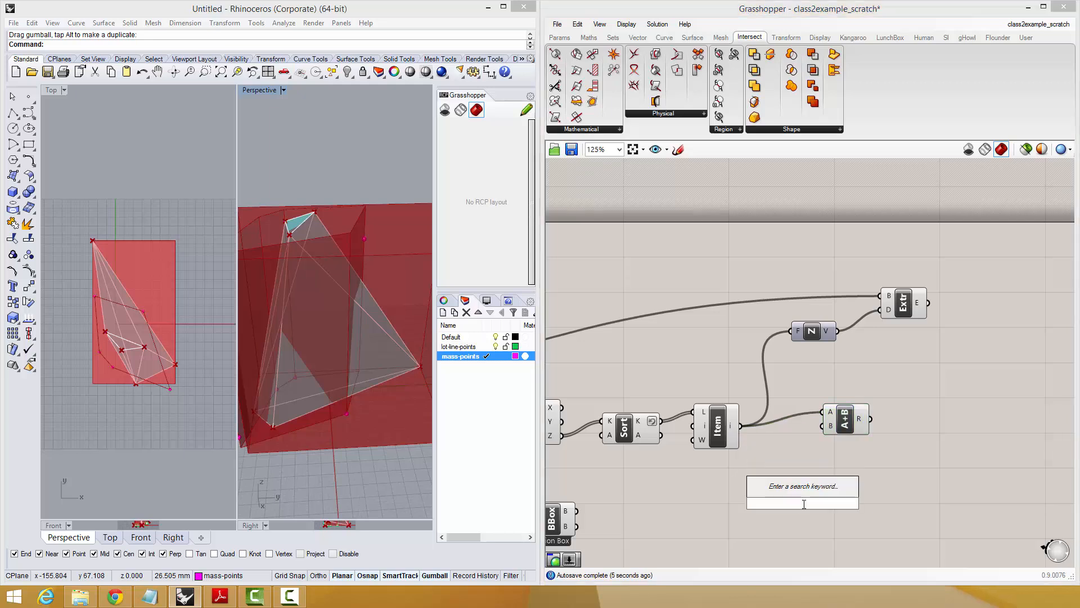
pyautogui.write('10')
pyautogui.press('Return')
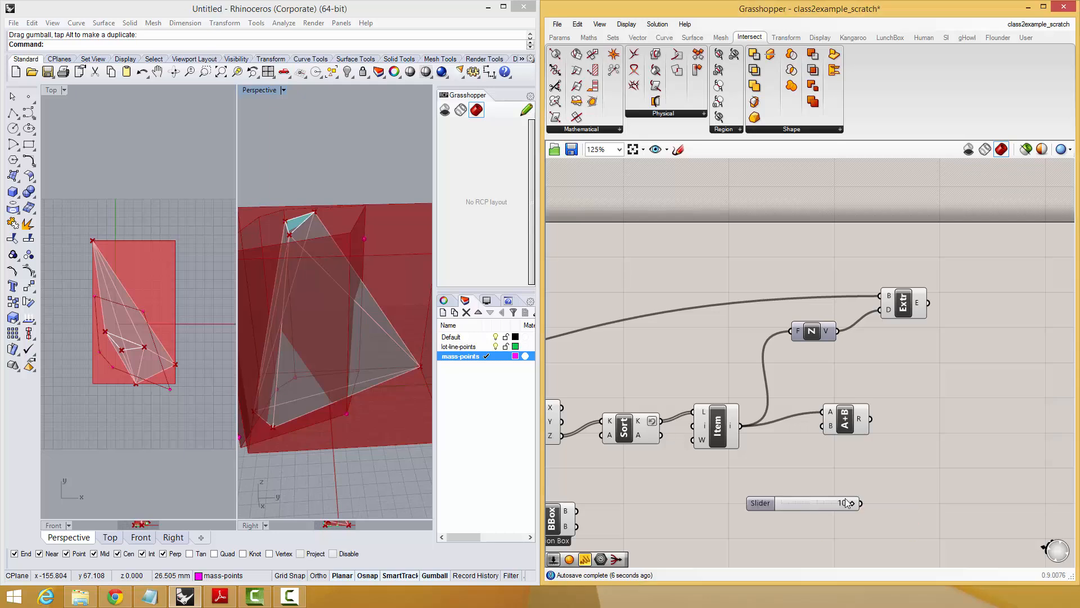
pyautogui.moveTo(860, 503); pyautogui.dragTo(825, 425)
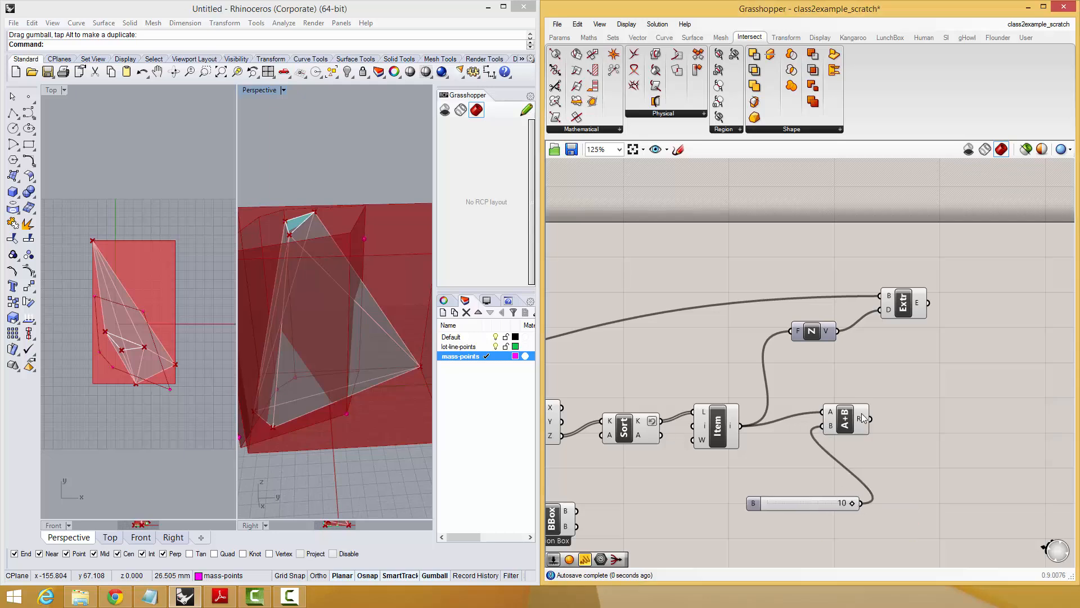
pyautogui.moveTo(810, 356); pyautogui.dragTo(794, 331)
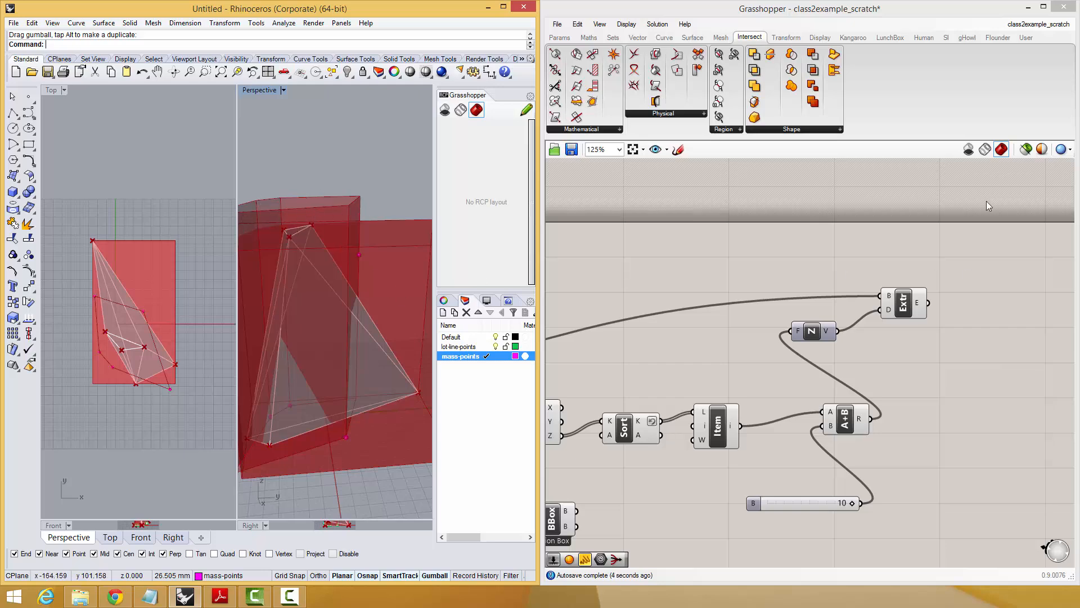
# Add a Cap Holes component and feed Extrude's E output into its B input.
pyautogui.scroll(-5, 846, 335)
pyautogui.click(931, 305)
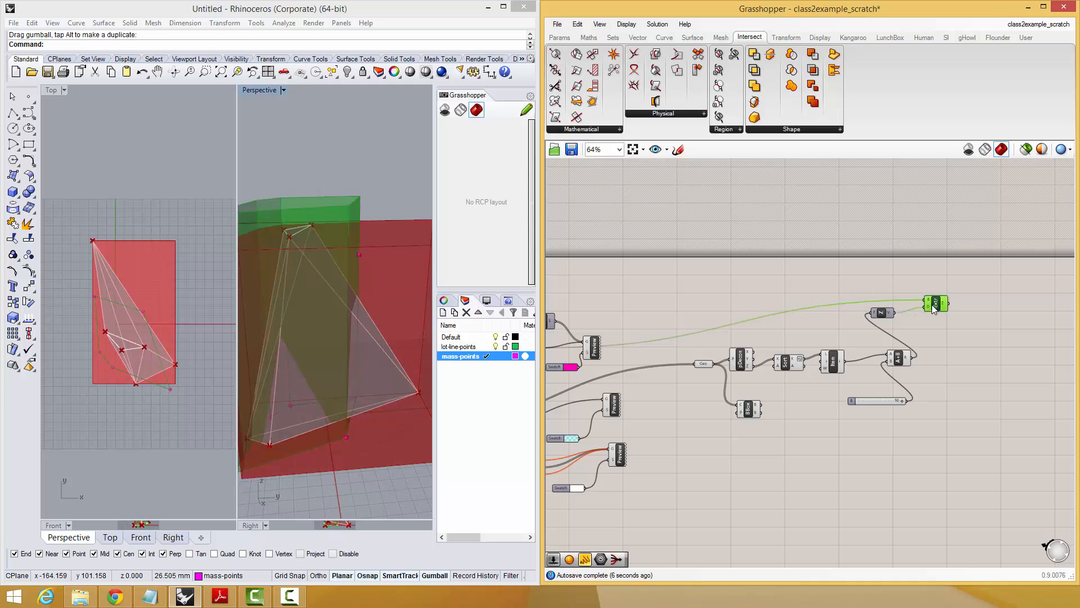
pyautogui.press('Delete')
pyautogui.doubleClick(978, 302)
pyautogui.write('cap')
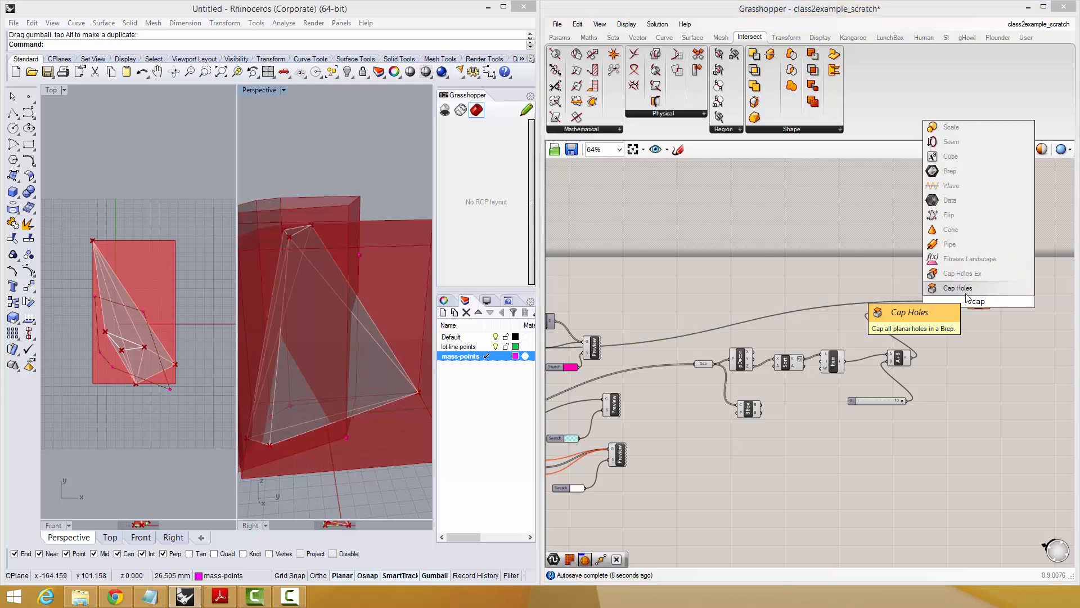
pyautogui.click(966, 294)
pyautogui.moveTo(951, 304); pyautogui.dragTo(978, 309)
pyautogui.moveTo(949, 333); pyautogui.dragTo(981, 300, button='right')
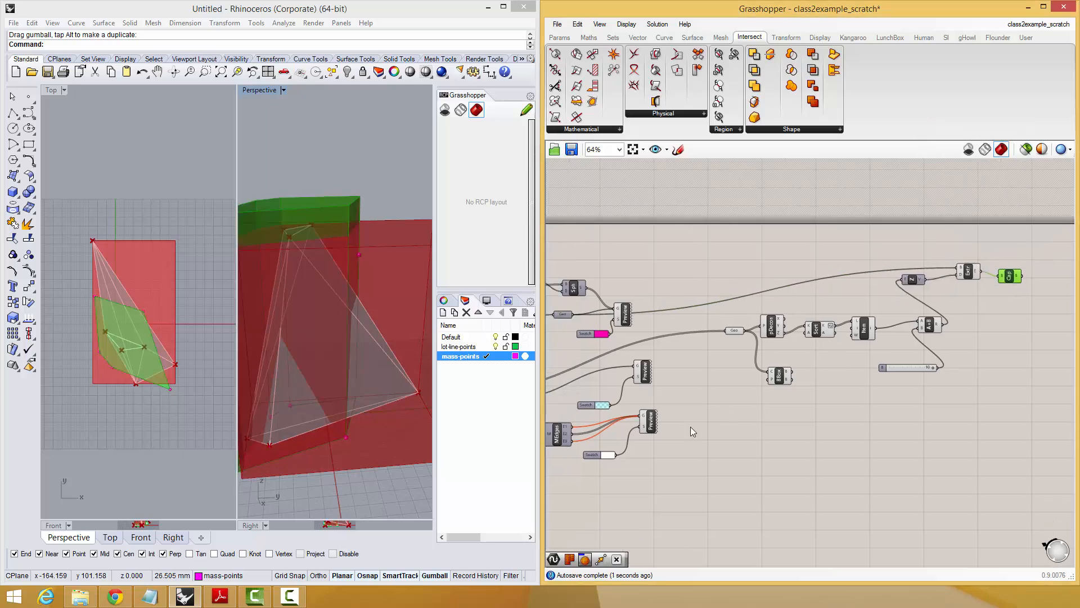
# Delete the Bounding Box component and turn off the preview of the components from Geo through Extrude.
pyautogui.click(776, 376)
pyautogui.press('Delete')
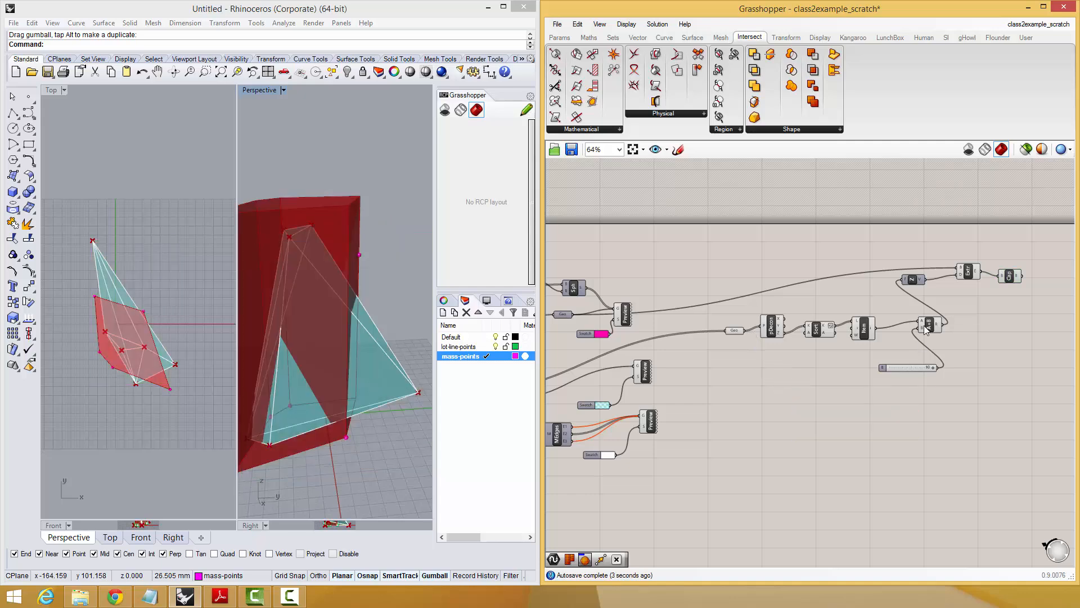
pyautogui.moveTo(995, 233); pyautogui.dragTo(707, 435)
pyautogui.middleClick(733, 394)
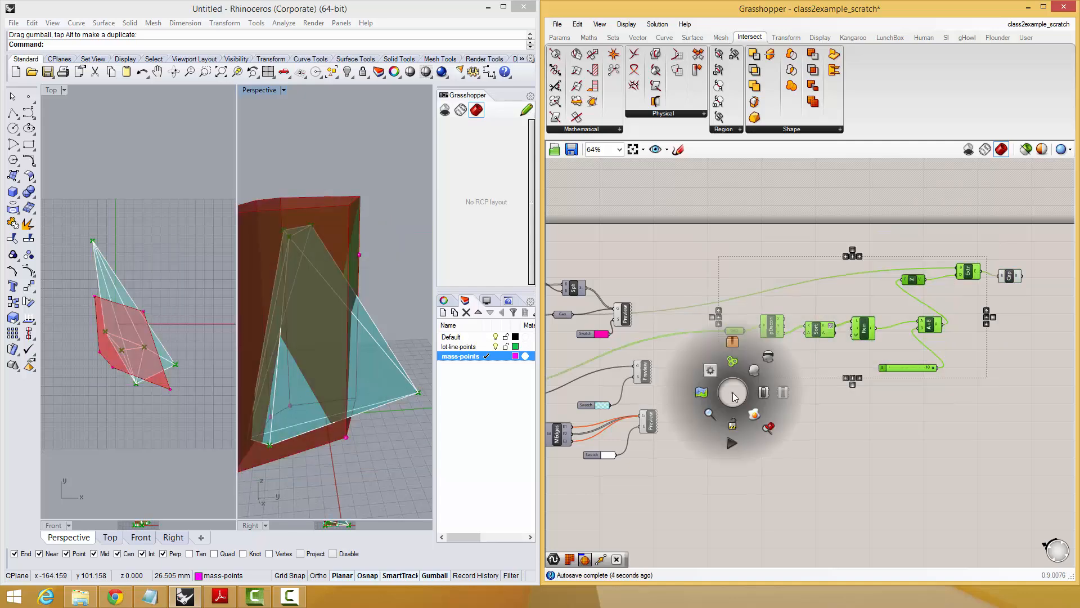
pyautogui.click(766, 356)
pyautogui.moveTo(966, 365); pyautogui.dragTo(866, 449, button='right')
pyautogui.click(910, 362)
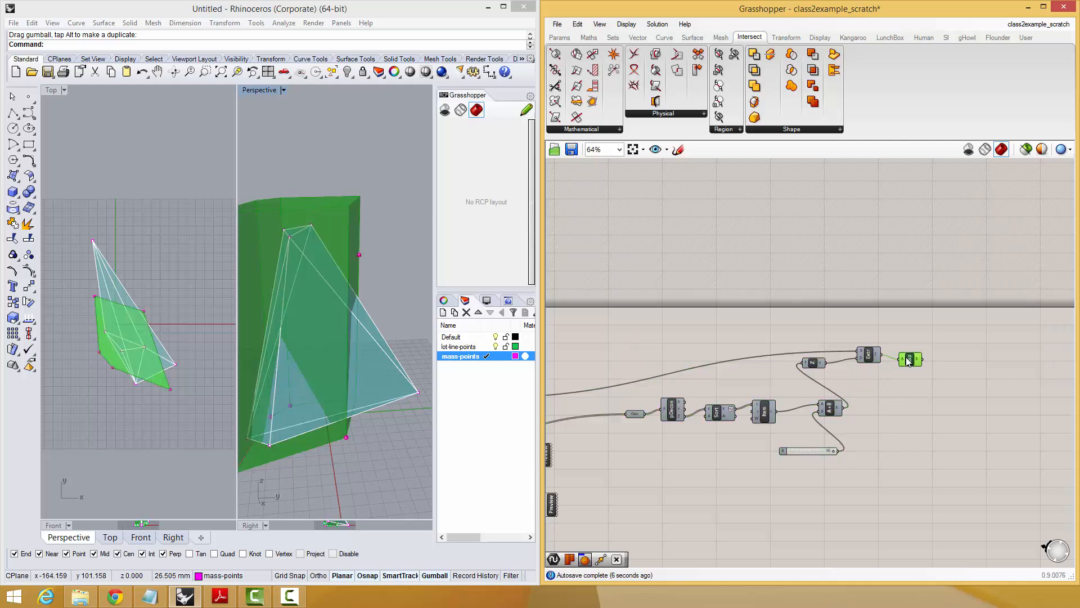
pyautogui.moveTo(135, 335); pyautogui.dragTo(134, 369, button='right')
pyautogui.moveTo(321, 356); pyautogui.dragTo(329, 235, button='right')
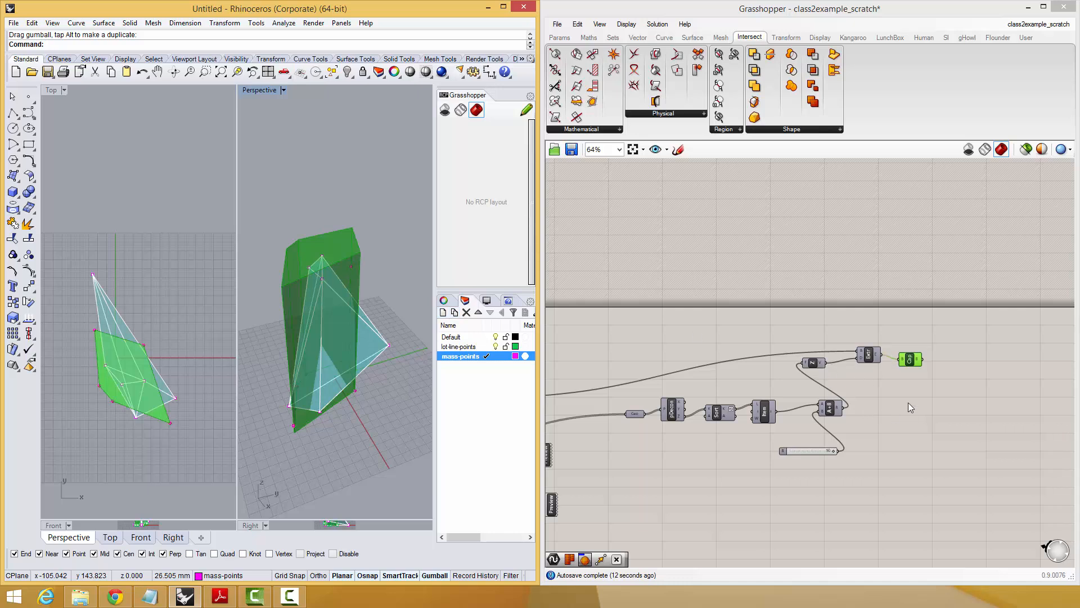
# Add a Mesh Intersection component to the canvas below Cap Holes.
pyautogui.doubleClick(954, 374)
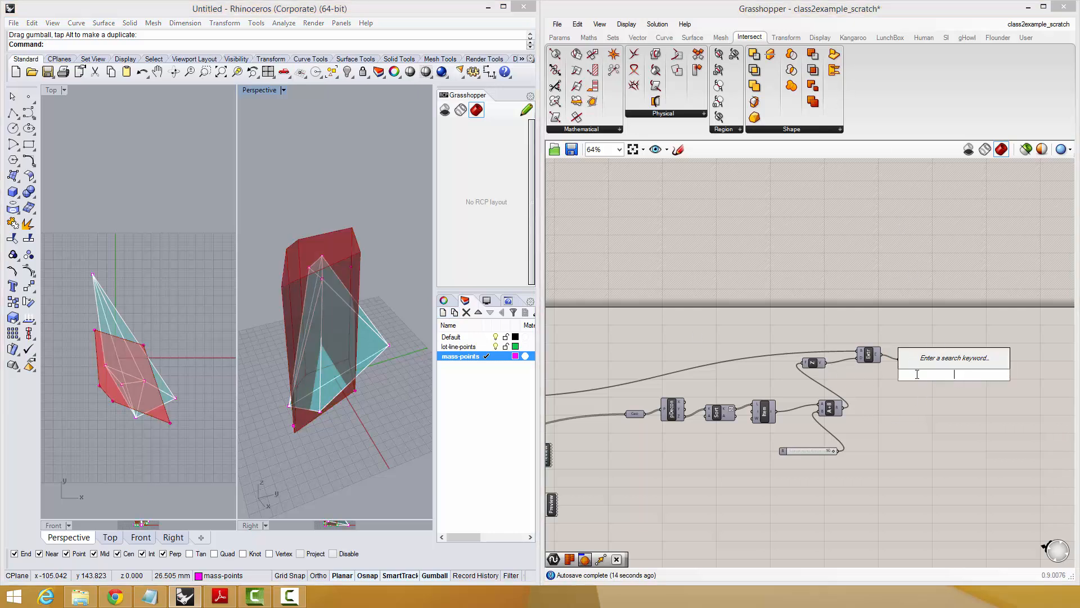
pyautogui.write('mult')
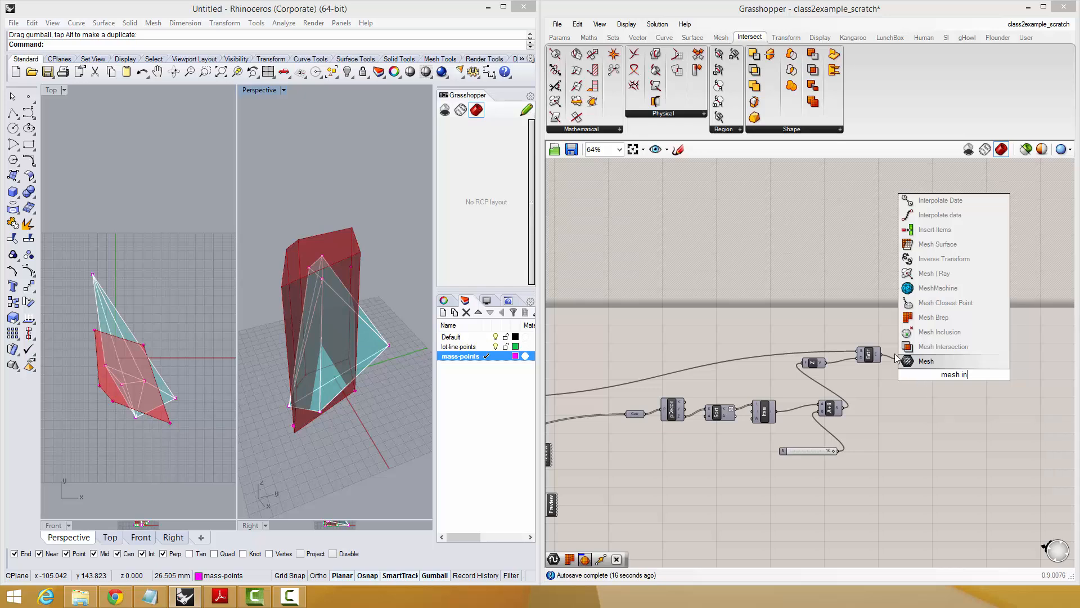
pyautogui.press('Return')
pyautogui.moveTo(975, 381); pyautogui.dragTo(938, 305, button='right')
pyautogui.scroll(3, 921, 315)
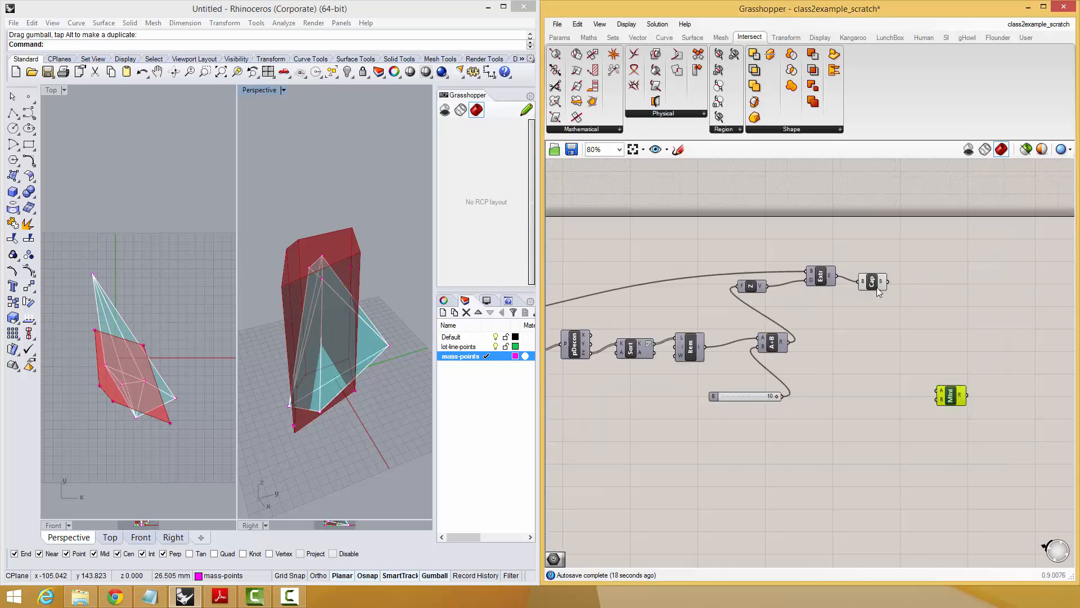
# Add a Simple Mesh component and feed Cap Holes' B output into it.
pyautogui.click(870, 279)
pyautogui.doubleClick(937, 304)
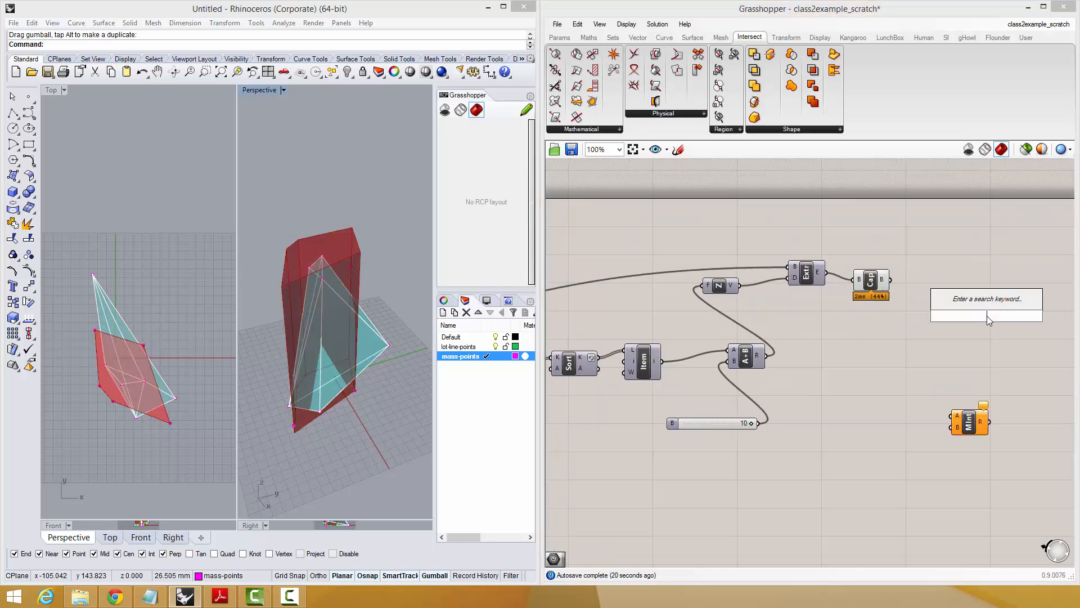
pyautogui.write('s')
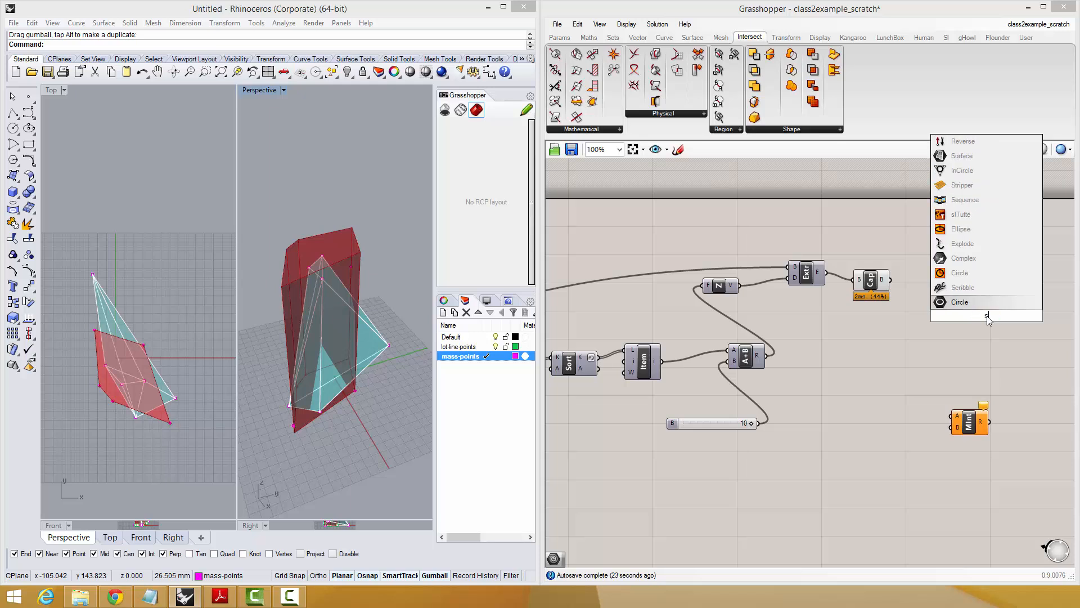
pyautogui.write('eimpleimple')
pyautogui.press('Return')
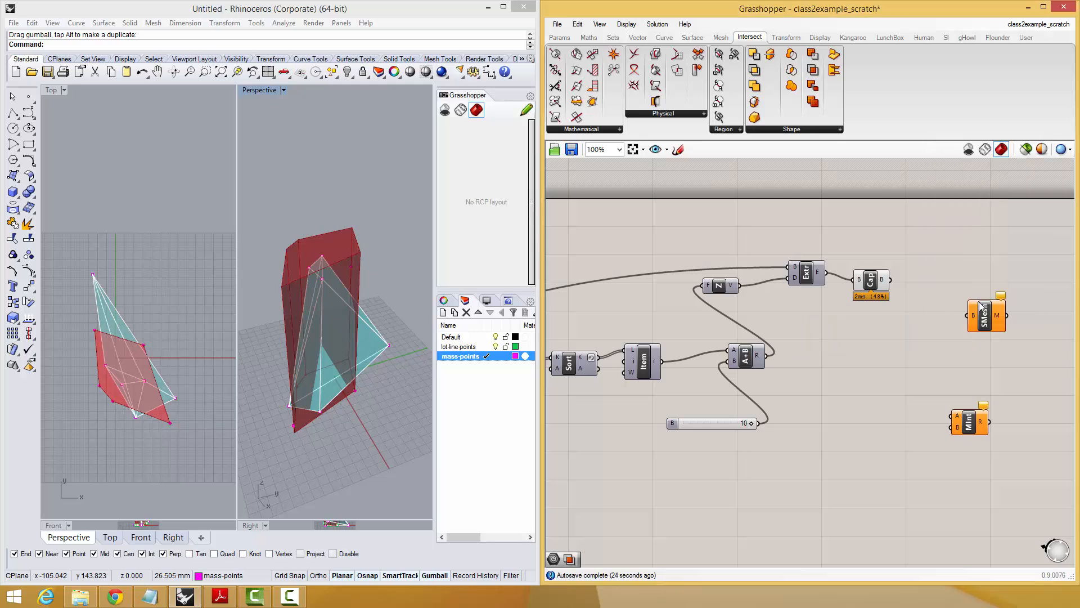
pyautogui.click(871, 281)
pyautogui.moveTo(985, 323); pyautogui.dragTo(939, 344)
pyautogui.moveTo(890, 280); pyautogui.dragTo(928, 360)
pyautogui.moveTo(939, 312); pyautogui.dragTo(920, 288, button='right')
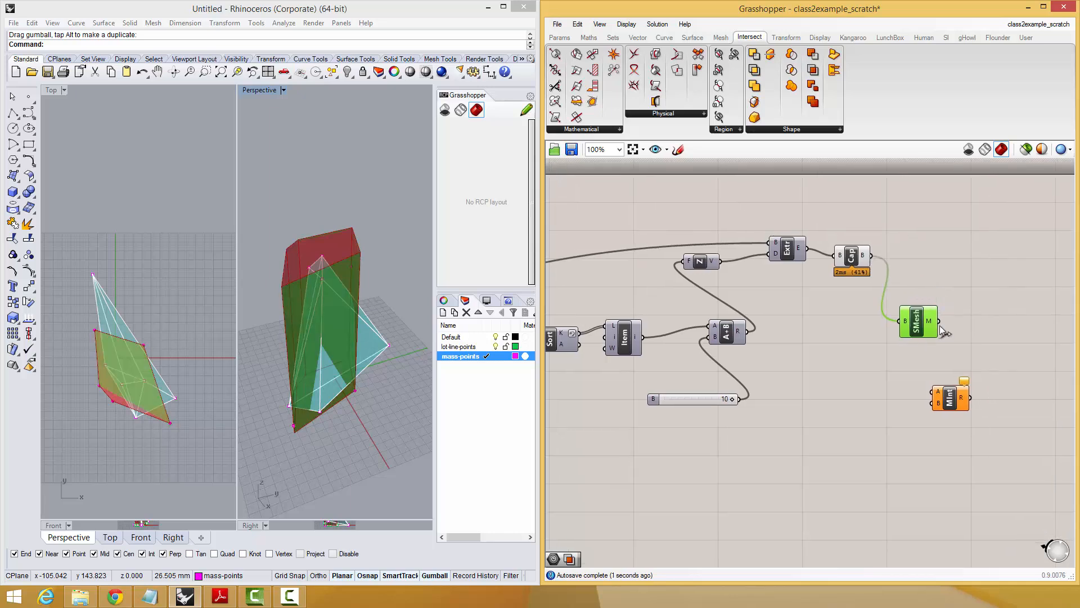
pyautogui.moveTo(917, 328); pyautogui.dragTo(919, 324)
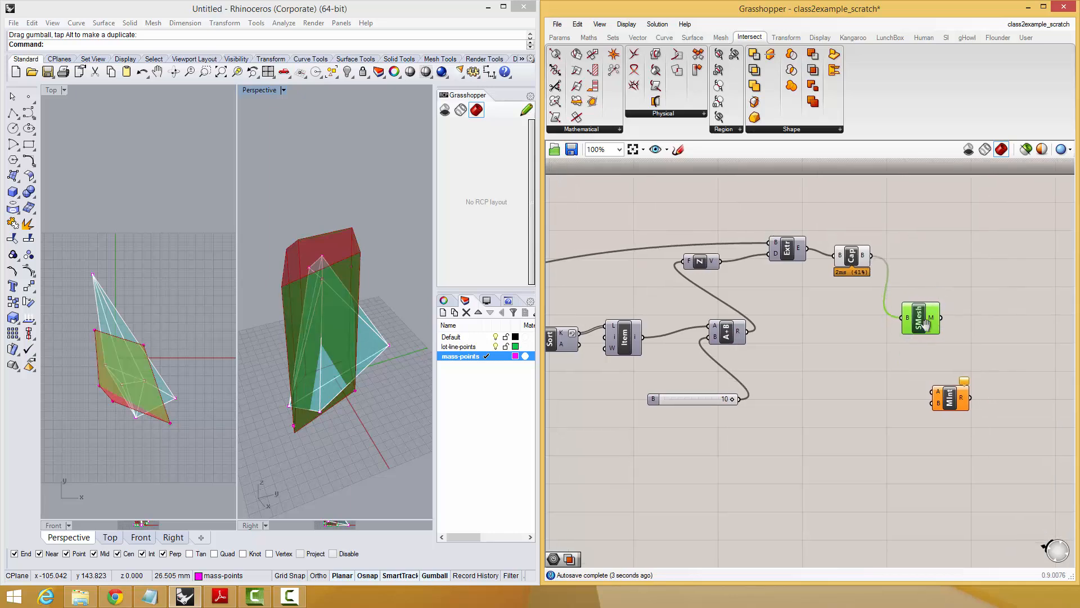
# Connect Simple Mesh's M output to Mesh Intersection's A input.
pyautogui.click(983, 265)
pyautogui.moveTo(998, 290); pyautogui.dragTo(954, 278, button='right')
pyautogui.moveTo(189, 376); pyautogui.dragTo(181, 328, button='right')
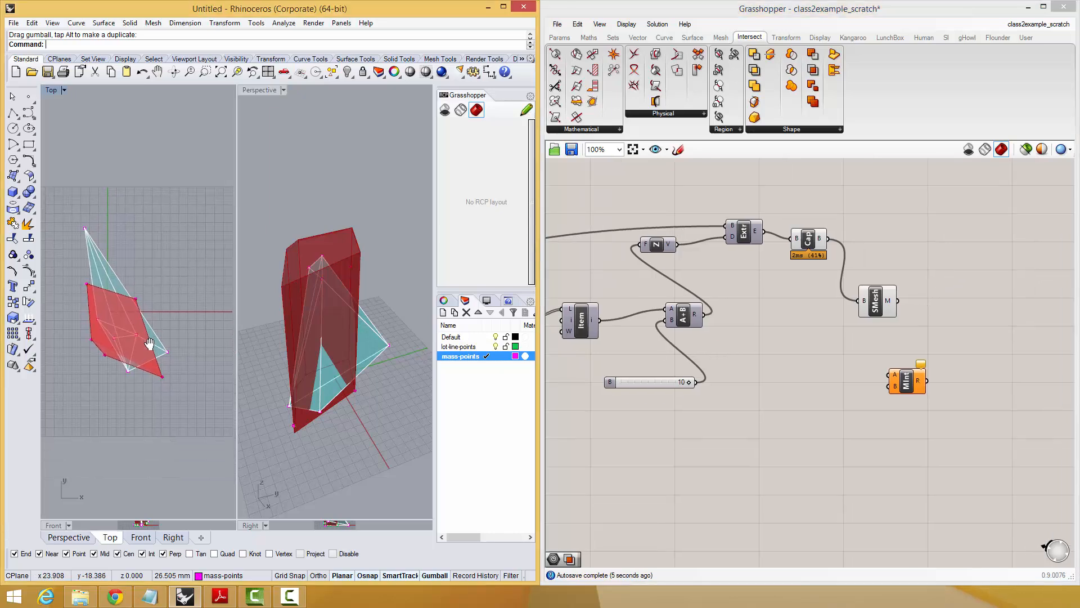
pyautogui.moveTo(352, 345); pyautogui.dragTo(351, 368, button='right')
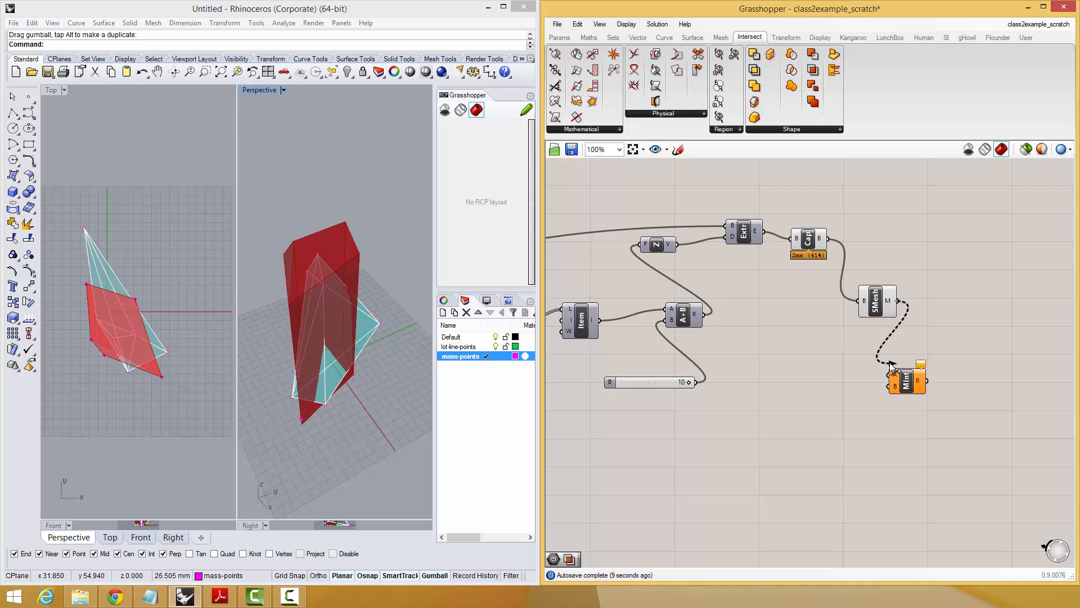
pyautogui.moveTo(896, 306); pyautogui.dragTo(929, 266, button='right')
# Connect the hull mass mesh to Mesh Intersection's B input.
pyautogui.scroll(-4, 928, 292)
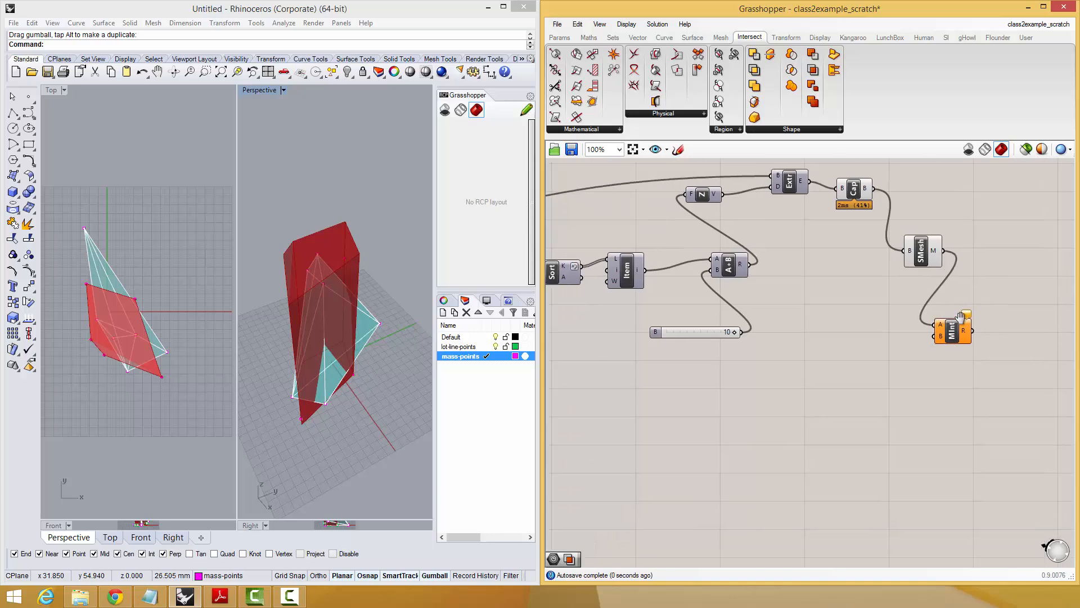
pyautogui.moveTo(389, 344)
pyautogui.mouseDown(button='right')
pyautogui.moveTo(376, 339)
pyautogui.moveTo(393, 335)
pyautogui.mouseUp(button='right')
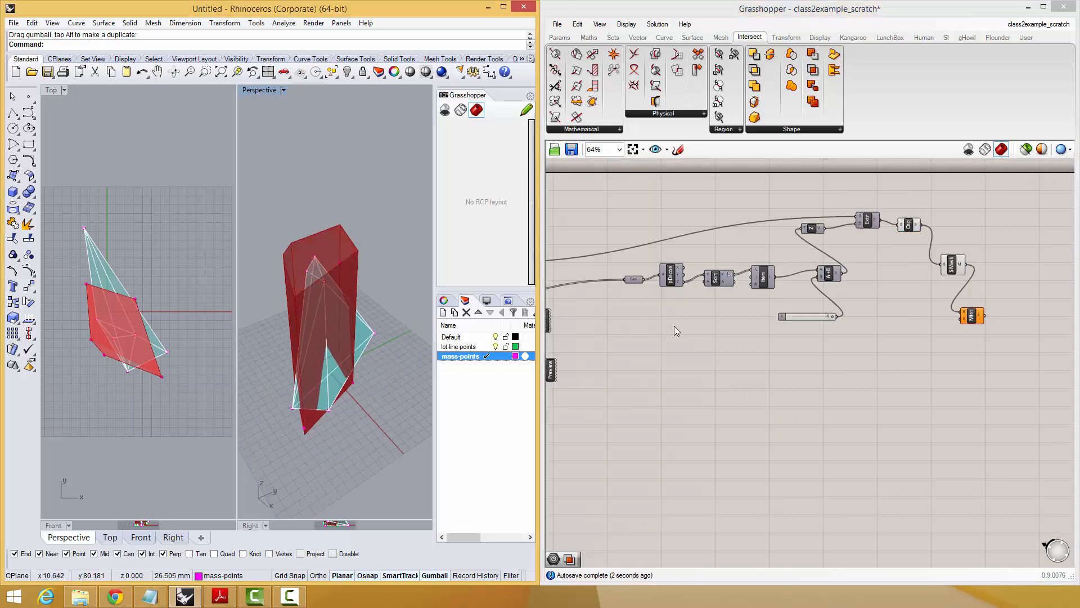
pyautogui.moveTo(584, 315); pyautogui.dragTo(743, 315, button='right')
pyautogui.moveTo(562, 348); pyautogui.dragTo(644, 344, button='right')
pyautogui.scroll(-2, 594, 339)
pyautogui.moveTo(595, 338); pyautogui.dragTo(957, 333)
pyautogui.scroll(2, 1020, 311)
pyautogui.click(964, 332)
pyautogui.scroll(3, 964, 332)
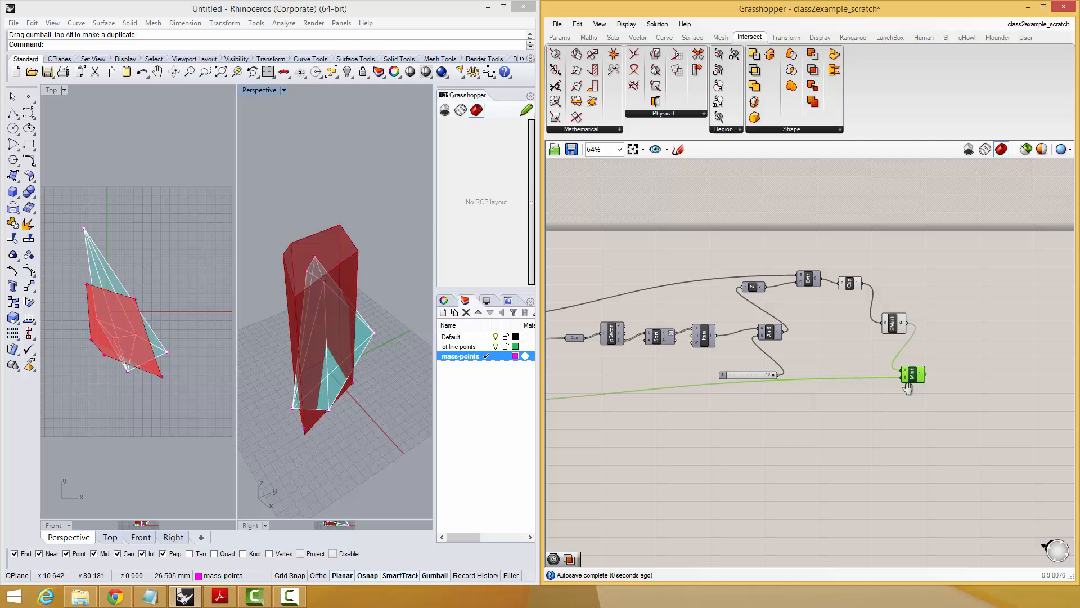
# Restrict the preview to selected components and inspect the Mesh Intersection solid in the Top and Perspective views.
pyautogui.click(1026, 149)
pyautogui.moveTo(180, 340); pyautogui.dragTo(135, 291, button='right')
pyautogui.moveTo(339, 365); pyautogui.dragTo(360, 388, button='right')
pyautogui.moveTo(701, 436); pyautogui.dragTo(844, 343, button='right')
pyautogui.scroll(-3, 691, 376)
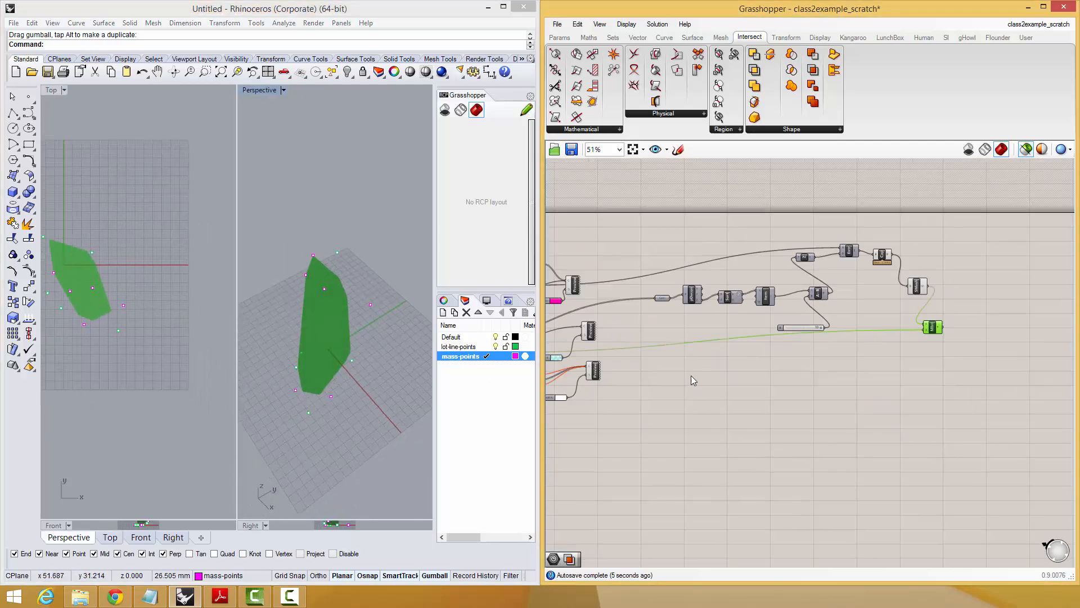
# Move the Mesh Edges component, both Custom Preview components and their swatches beside Mesh Intersection.
pyautogui.scroll(1, 690, 375)
pyautogui.moveTo(691, 376); pyautogui.dragTo(836, 371, button='right')
pyautogui.moveTo(715, 399); pyautogui.dragTo(618, 319)
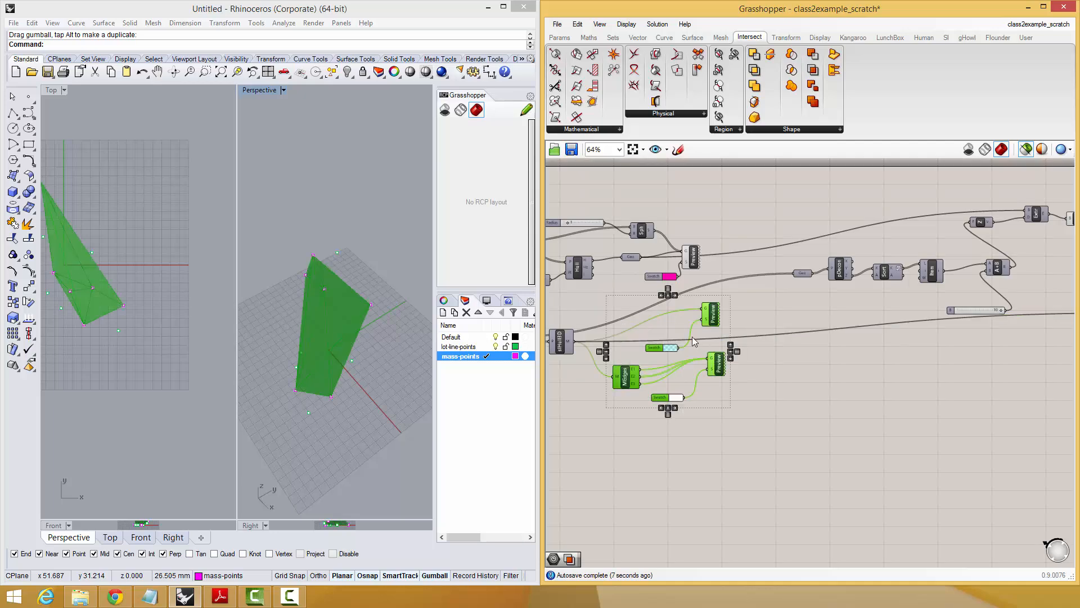
pyautogui.keyDown('alt'); pyautogui.moveTo(625, 379); pyautogui.dragTo(720, 354); pyautogui.keyUp('alt')
pyautogui.scroll(-3, 788, 357)
pyautogui.scroll(5, 900, 333)
pyautogui.click(677, 320)
# Feed Mesh Intersection's R output into Mesh Edges and the shaded Custom Preview's G input, and turn off selected-only preview.
pyautogui.moveTo(649, 314); pyautogui.dragTo(701, 350)
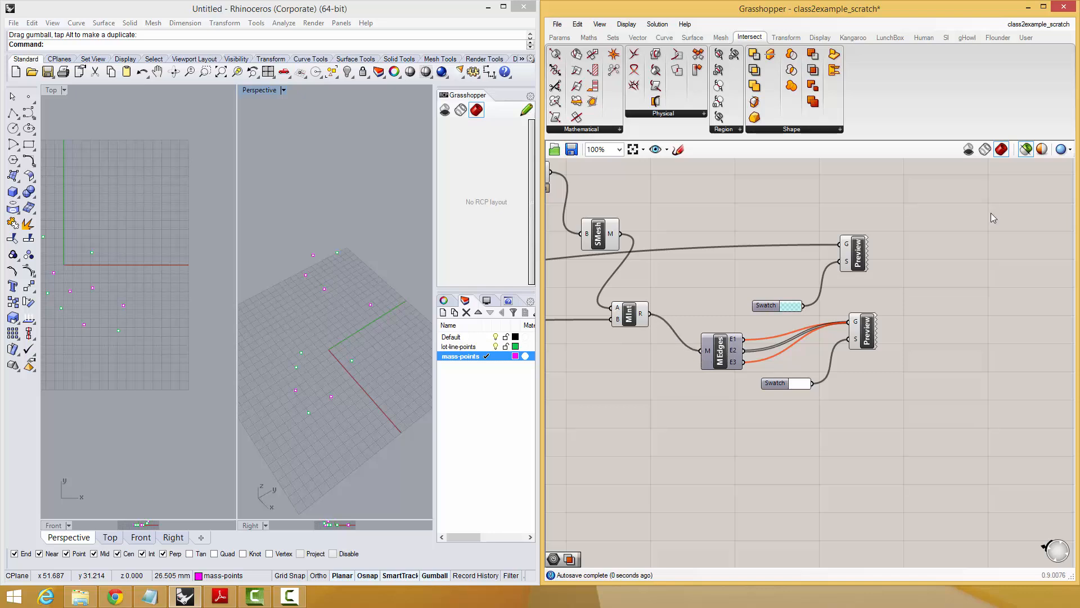
pyautogui.click(1026, 149)
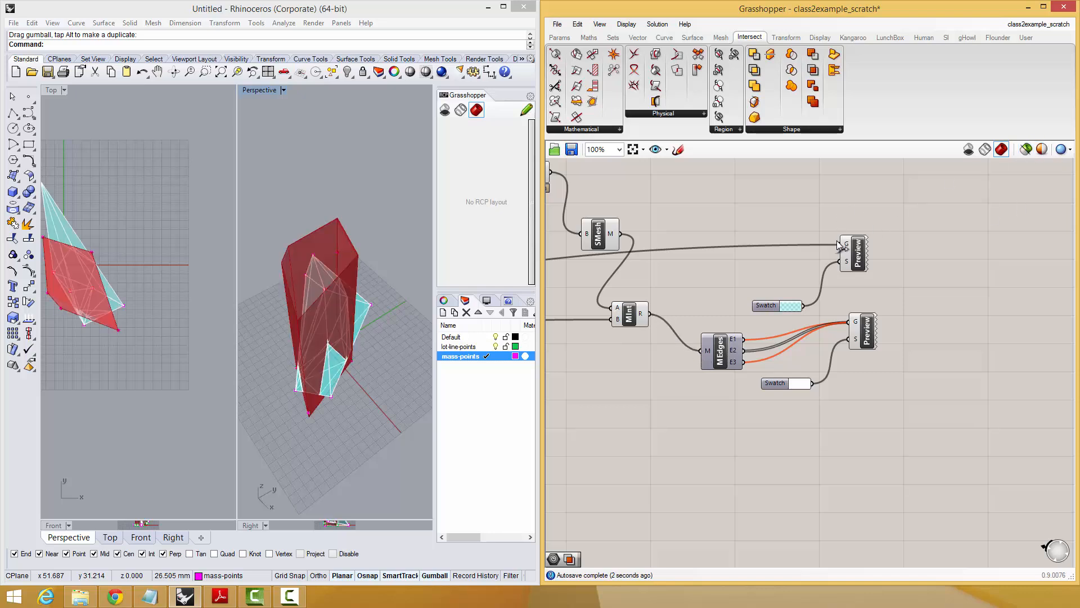
pyautogui.moveTo(838, 244); pyautogui.dragTo(650, 313)
# Hide the preview of the Extrude, Cap Holes, Simple Mesh and Mesh Intersection components after checking the overlapping volumes.
pyautogui.moveTo(97, 351); pyautogui.dragTo(96, 318, button='right')
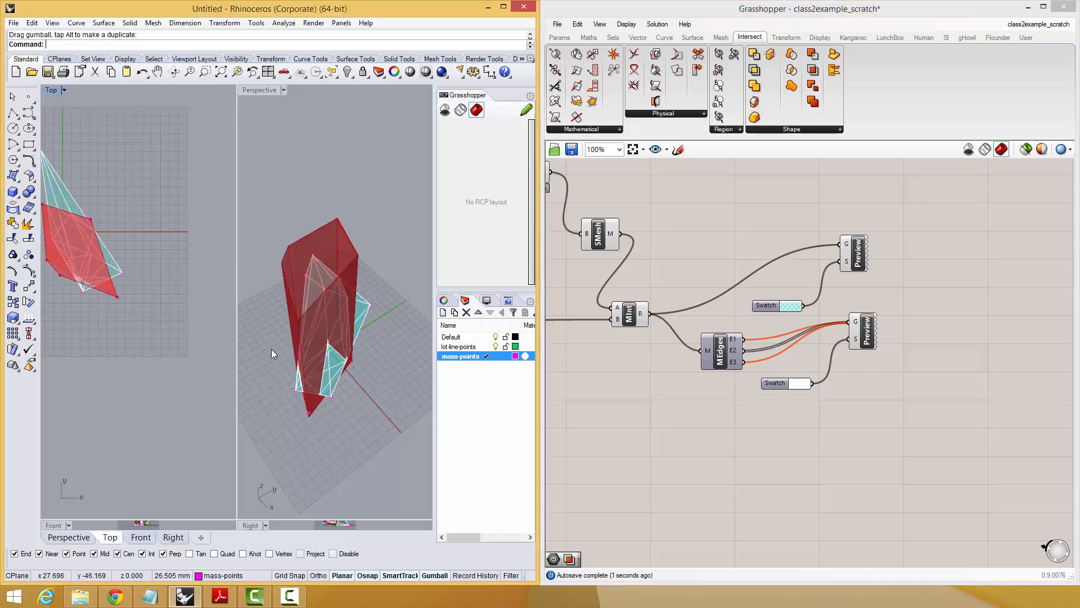
pyautogui.moveTo(394, 397); pyautogui.dragTo(381, 313, button='right')
pyautogui.moveTo(174, 332); pyautogui.dragTo(210, 438, button='right')
pyautogui.moveTo(348, 371); pyautogui.dragTo(309, 275, button='right')
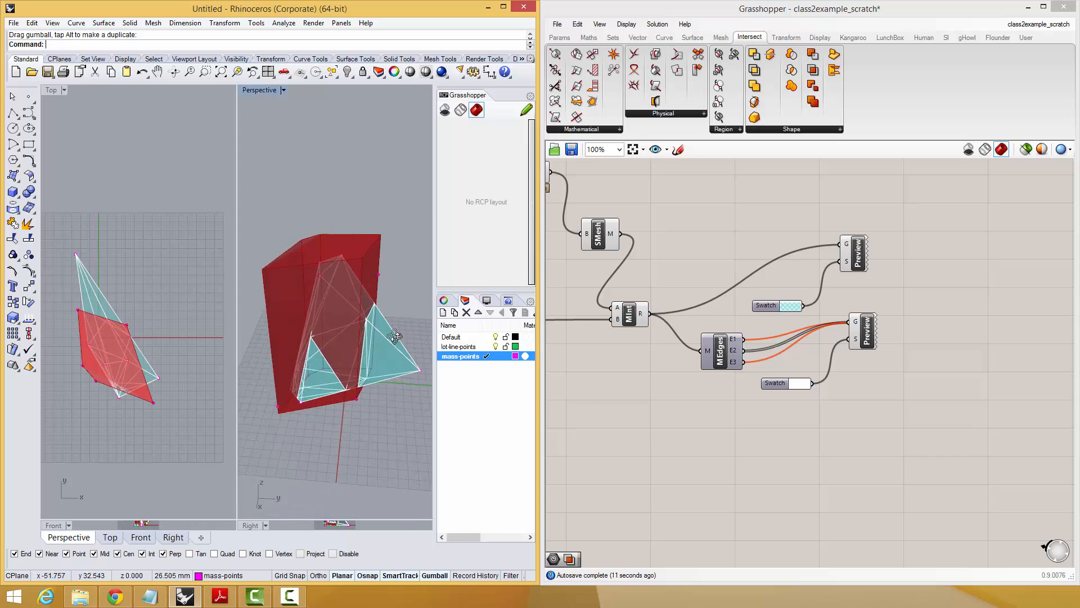
pyautogui.moveTo(395, 336); pyautogui.dragTo(270, 319, button='right')
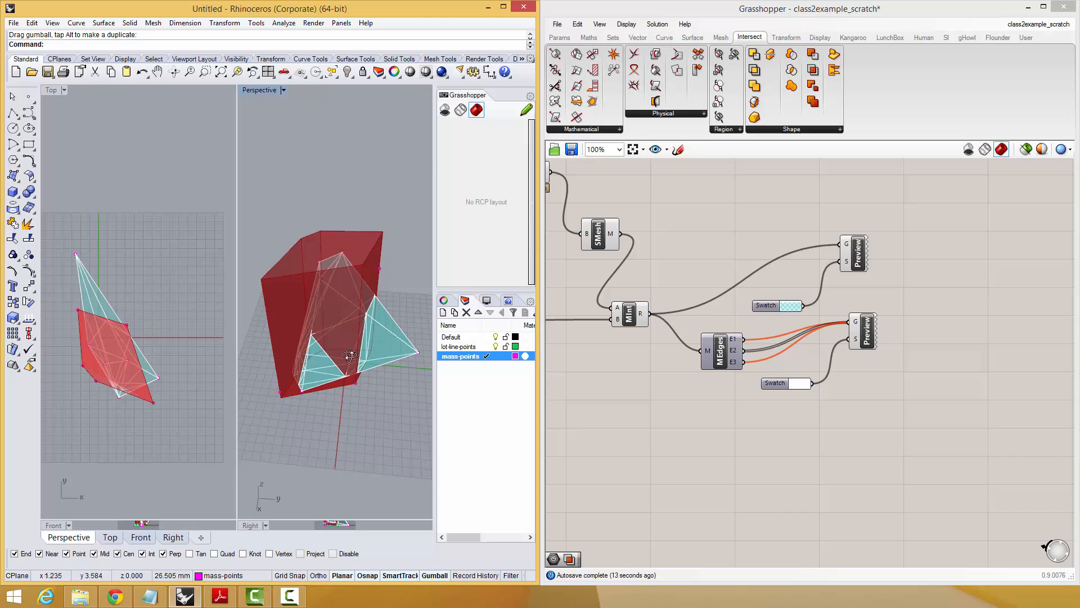
pyautogui.moveTo(349, 355); pyautogui.dragTo(408, 377, button='right')
pyautogui.moveTo(623, 208); pyautogui.dragTo(862, 309, button='right')
pyautogui.moveTo(852, 258); pyautogui.dragTo(858, 261)
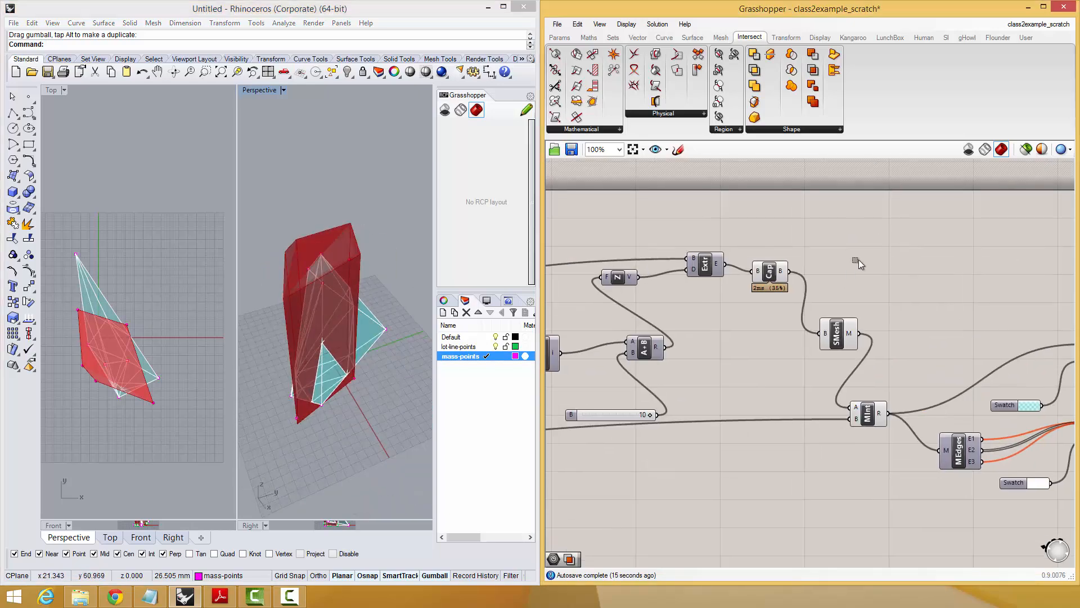
pyautogui.moveTo(897, 221); pyautogui.dragTo(719, 361)
pyautogui.middleClick(725, 346)
pyautogui.click(745, 326)
pyautogui.click(775, 522)
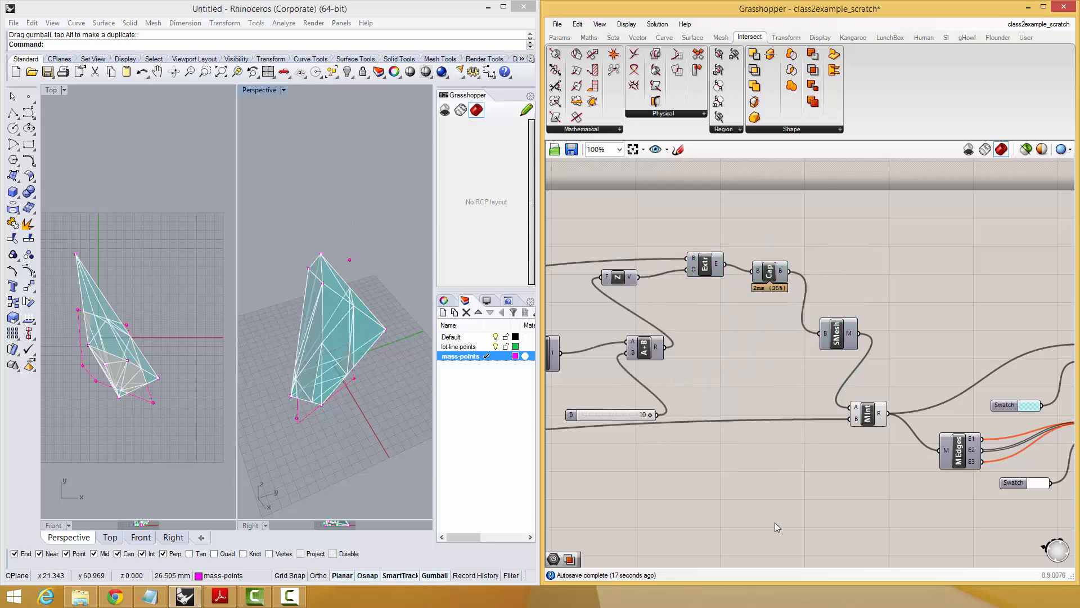
# Change the Top viewport to a Perspective view and orbit it to match the mass model in the neighbouring viewport.
pyautogui.moveTo(368, 379); pyautogui.dragTo(300, 355, button='right')
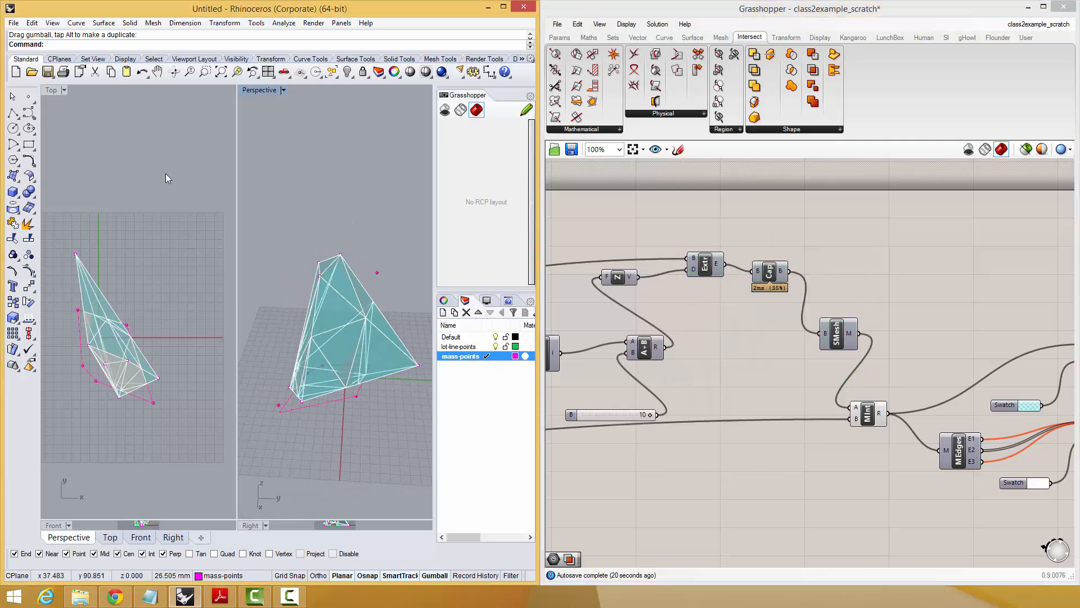
pyautogui.click(65, 90)
pyautogui.moveTo(124, 290)
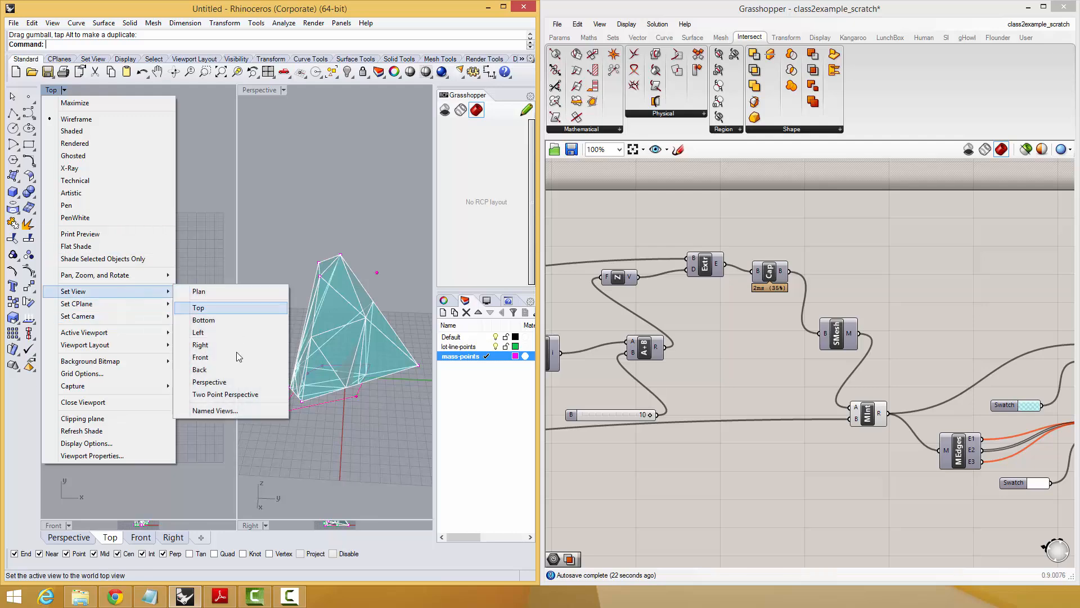
pyautogui.click(229, 398)
pyautogui.moveTo(113, 292); pyautogui.dragTo(163, 327, button='right')
# Save the original Perspective viewport as a named view called Design.
pyautogui.click(287, 170)
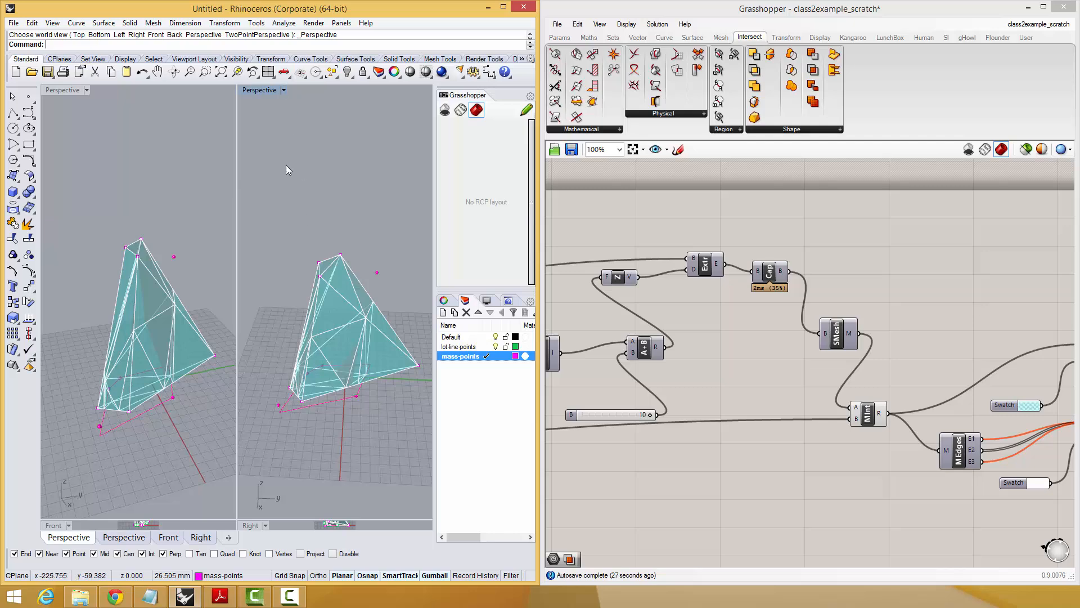
pyautogui.click(279, 90)
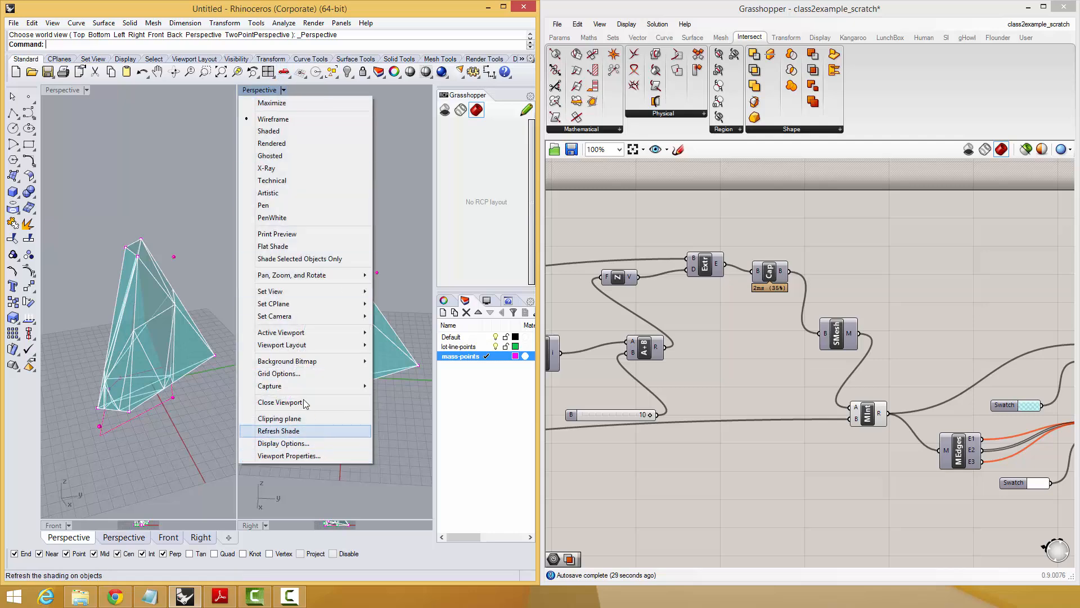
pyautogui.moveTo(324, 349)
pyautogui.click(150, 410)
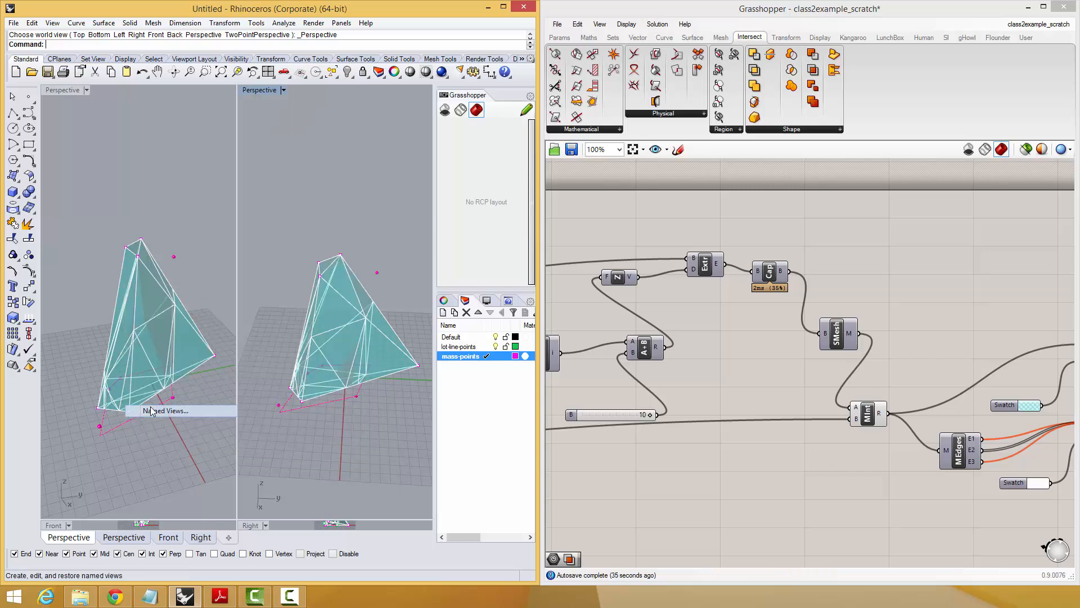
pyautogui.click(548, 75)
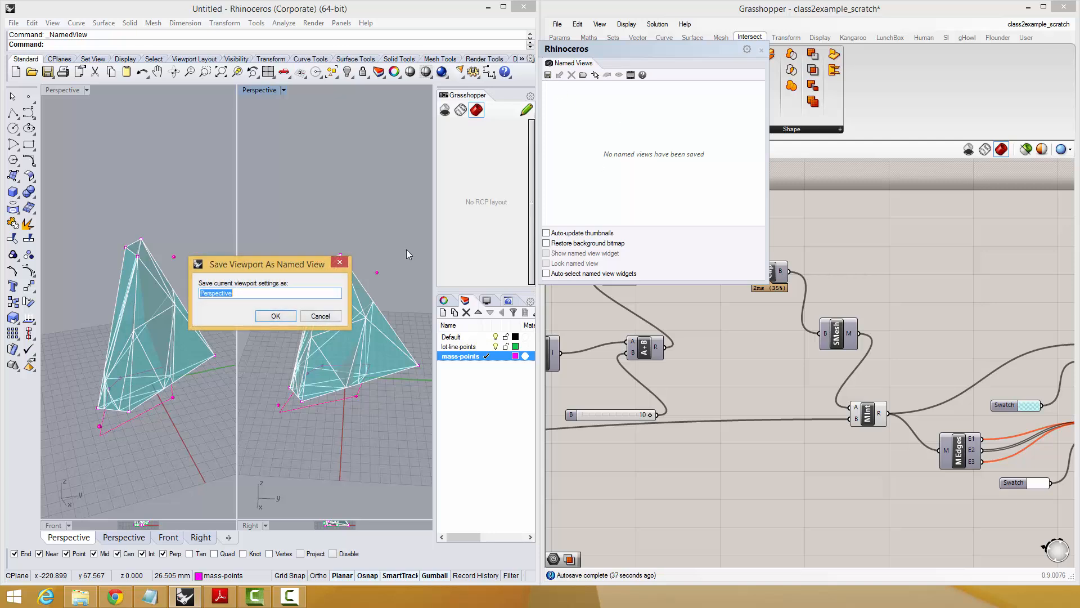
pyautogui.write('Design')
pyautogui.press('Return')
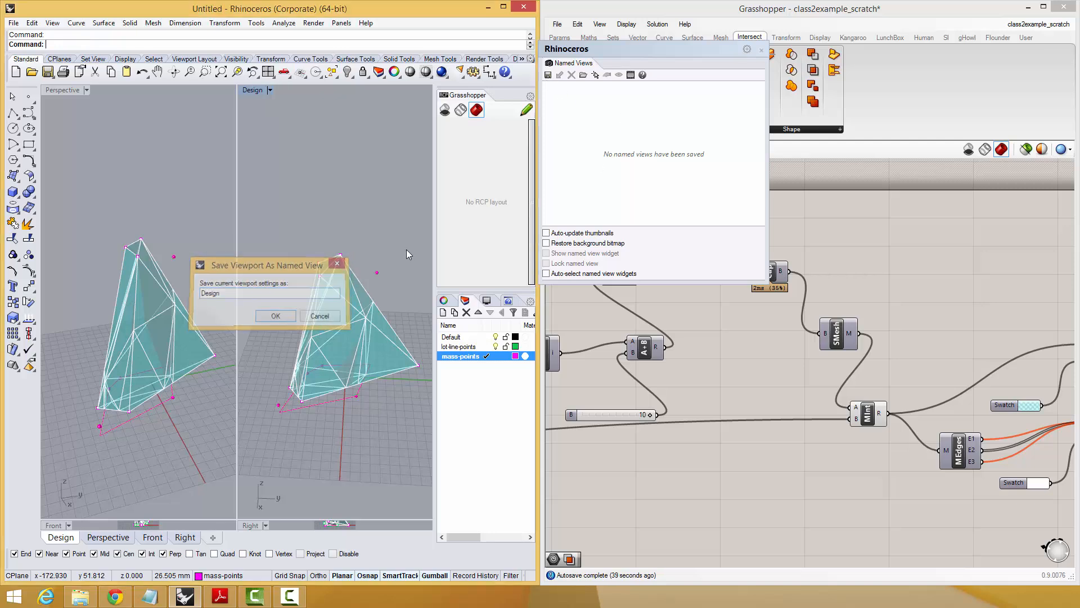
# Save the other Perspective viewport as a named view called Model and close the named views.
pyautogui.click(548, 74)
pyautogui.write('Model')
pyautogui.press('Return')
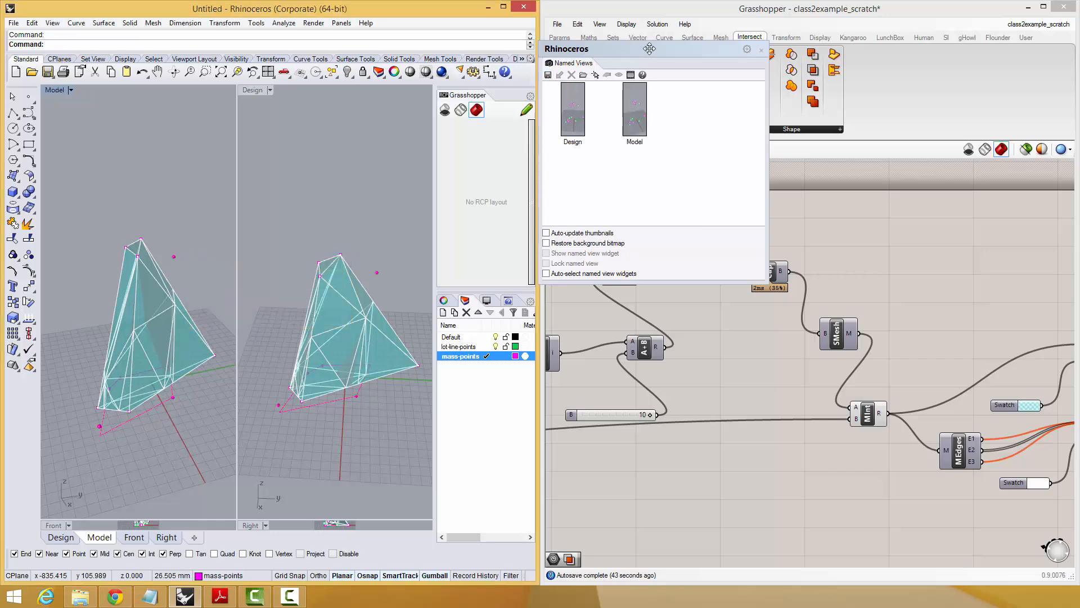
pyautogui.click(762, 51)
# Add a syncFlounderCamera component to the empty canvas below Mesh Intersection.
pyautogui.scroll(-3, 782, 308)
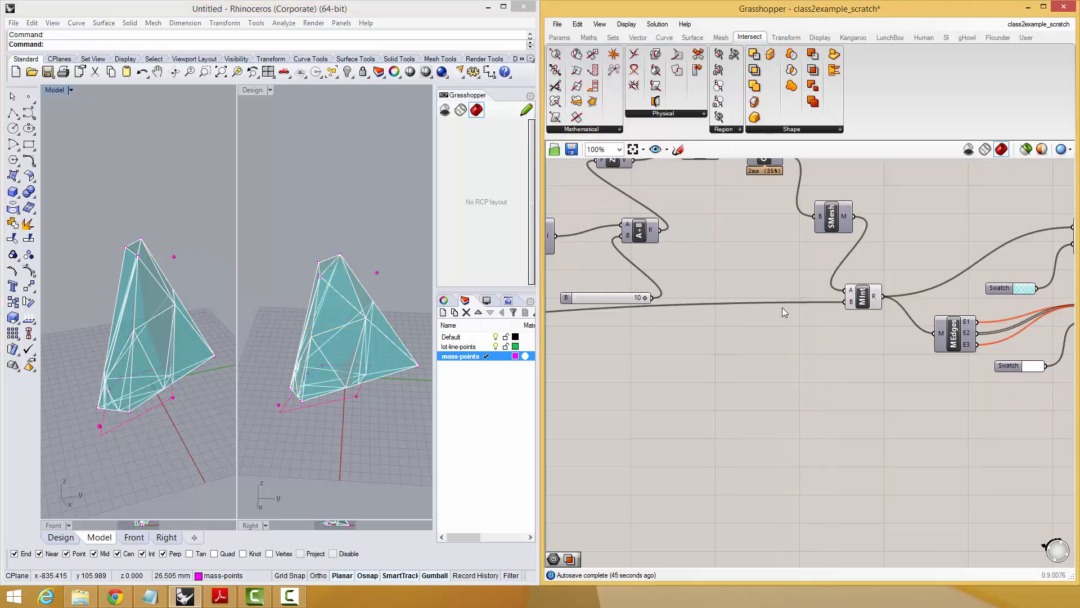
pyautogui.doubleClick(831, 455)
pyautogui.write('sync')
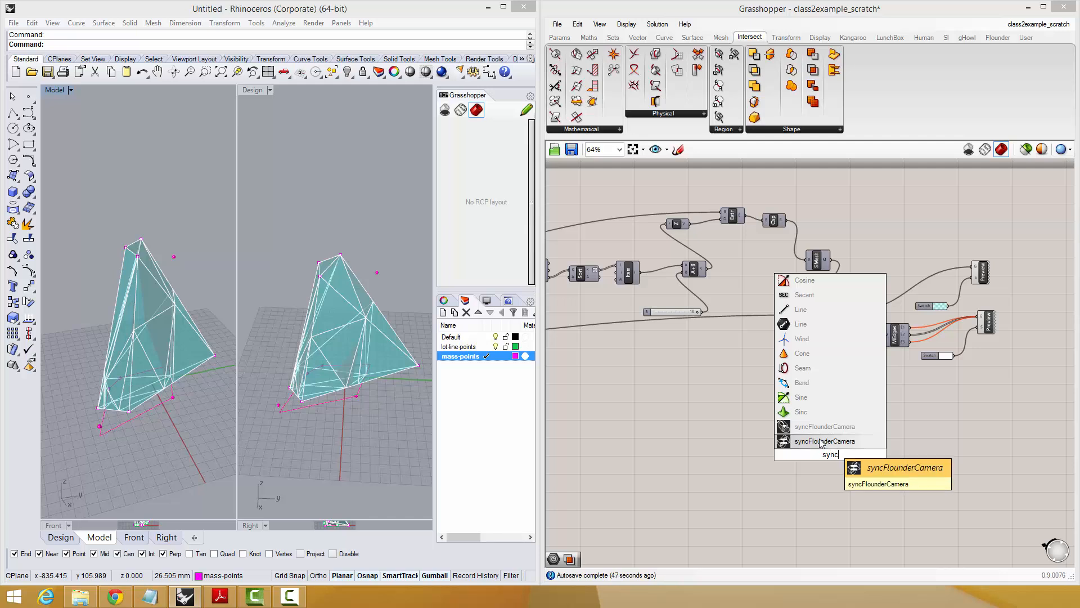
pyautogui.click(789, 443)
pyautogui.scroll(2, 822, 444)
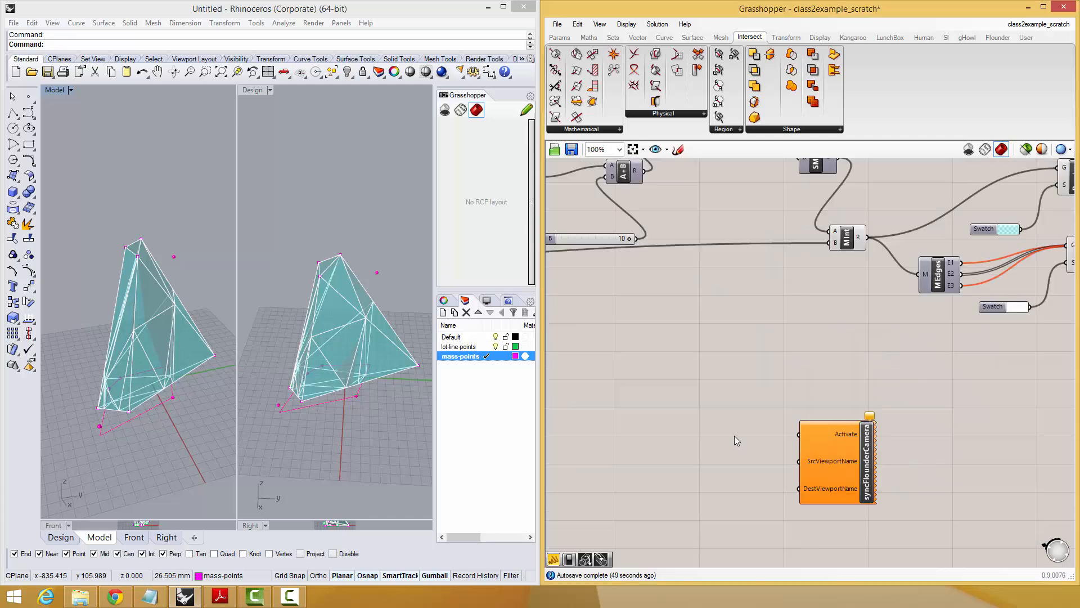
# Add a compact panel containing Model and connect it to syncFlounderCamera's SrcViewportName input.
pyautogui.doubleClick(735, 436)
pyautogui.write('"')
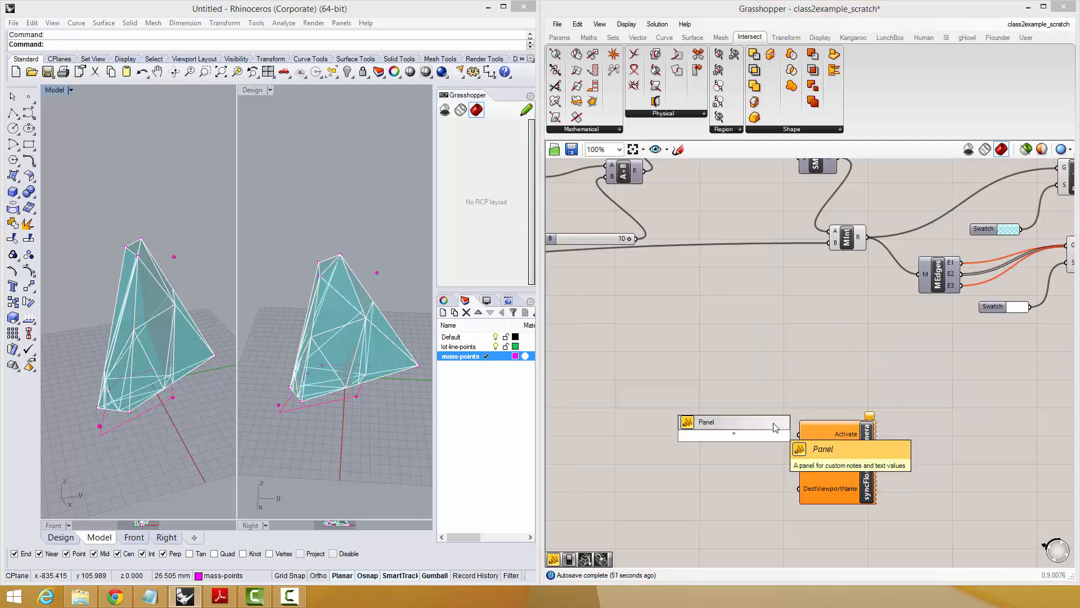
pyautogui.write('model"')
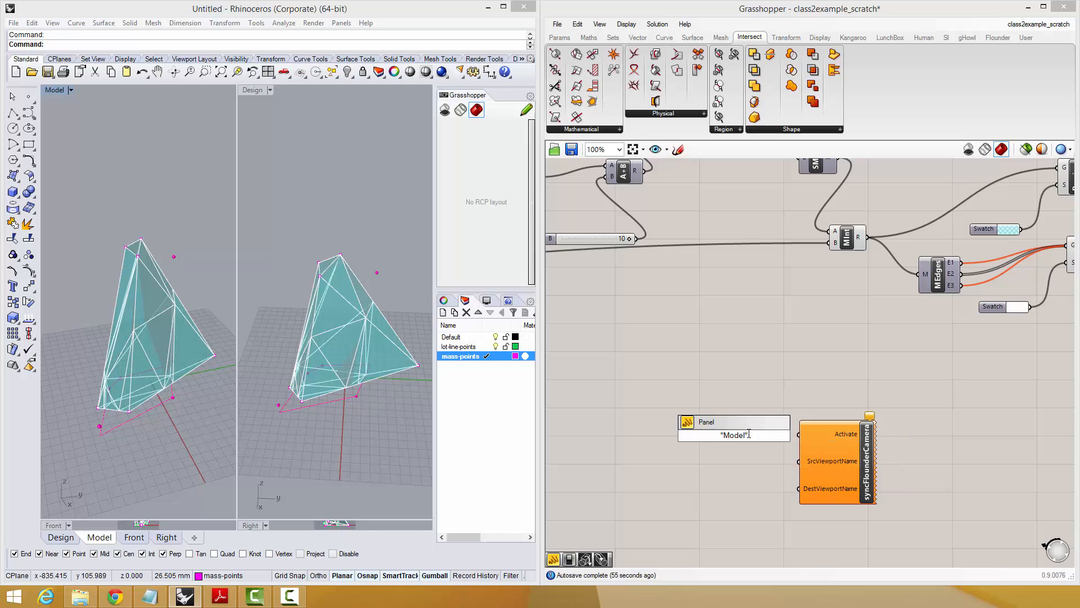
pyautogui.press('Return')
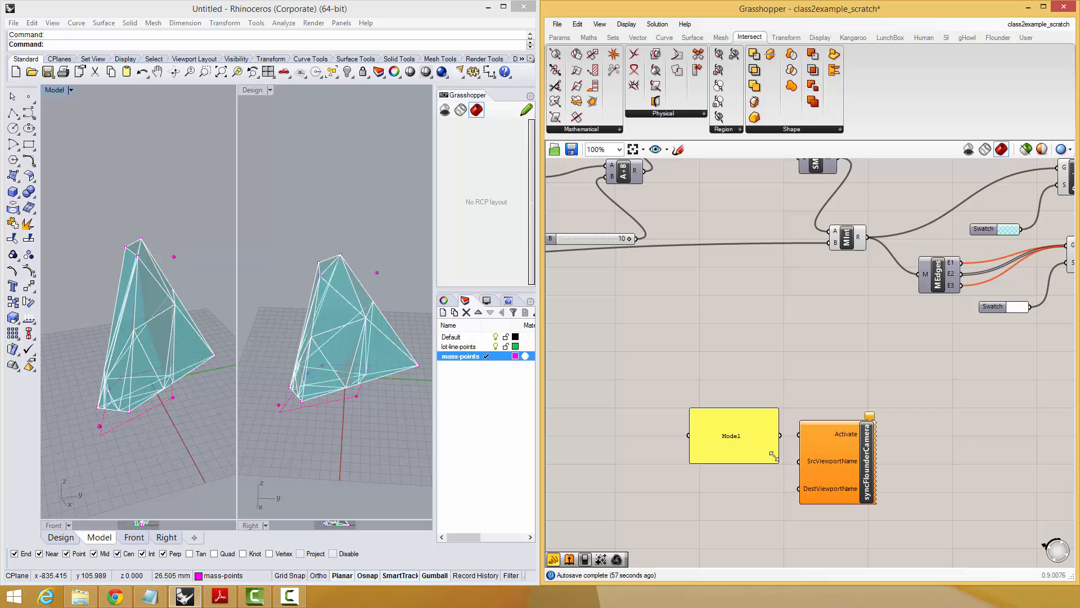
pyautogui.moveTo(774, 458)
pyautogui.mouseDown()
pyautogui.moveTo(754, 430)
pyautogui.moveTo(761, 465)
pyautogui.moveTo(775, 459)
pyautogui.mouseUp()
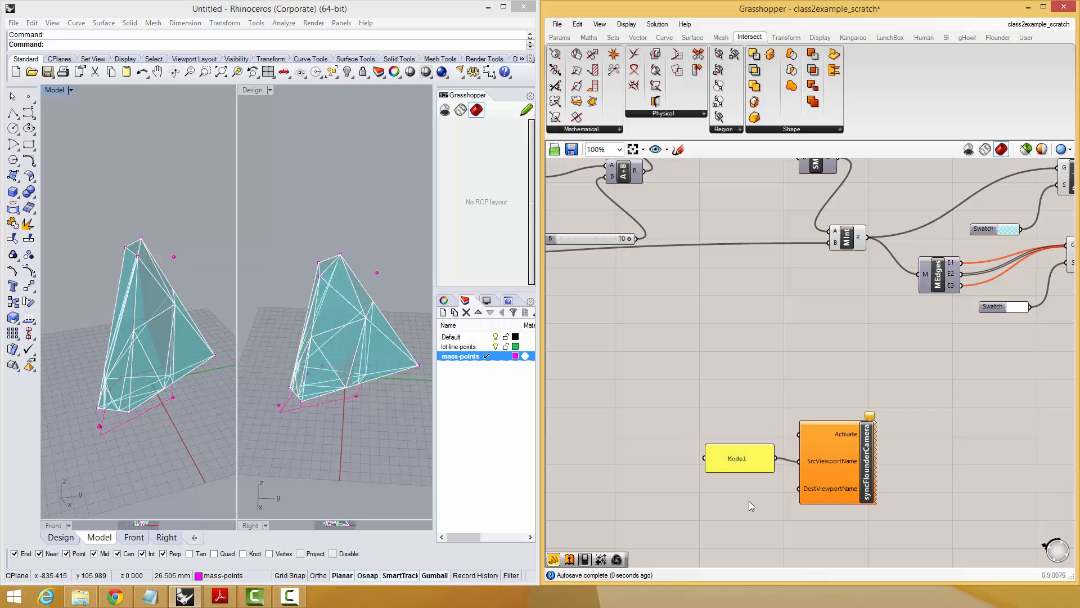
# Add a second panel containing Design, shrink it and connect it to syncFlounderCamera's DestViewportName input.
pyautogui.doubleClick(748, 500)
pyautogui.write('"')
pyautogui.press('Return')
pyautogui.click(749, 501)
pyautogui.doubleClick(751, 505)
pyautogui.write('Design')
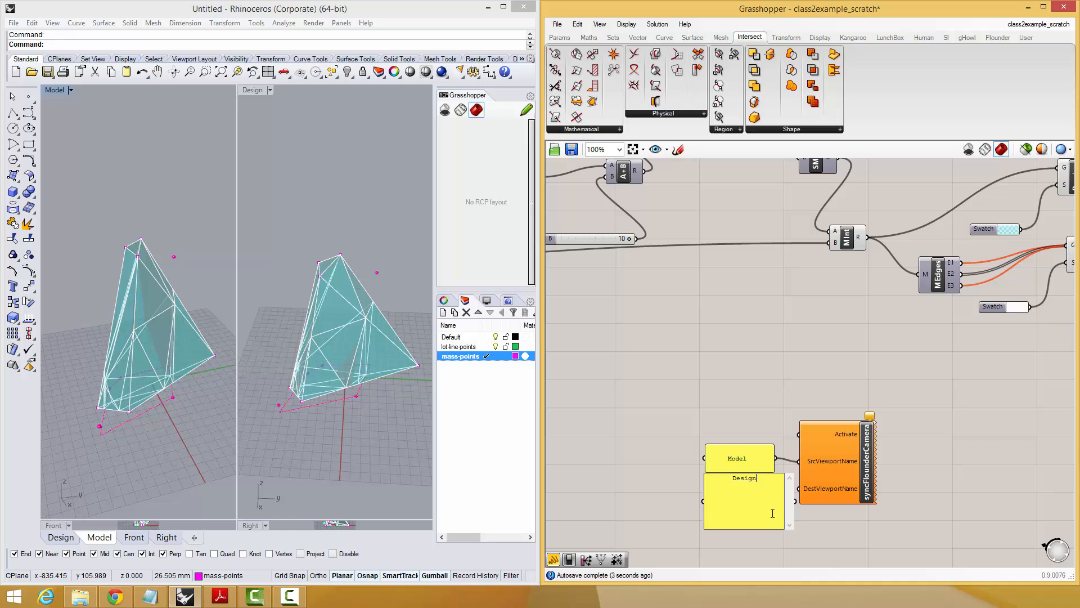
pyautogui.click(797, 526)
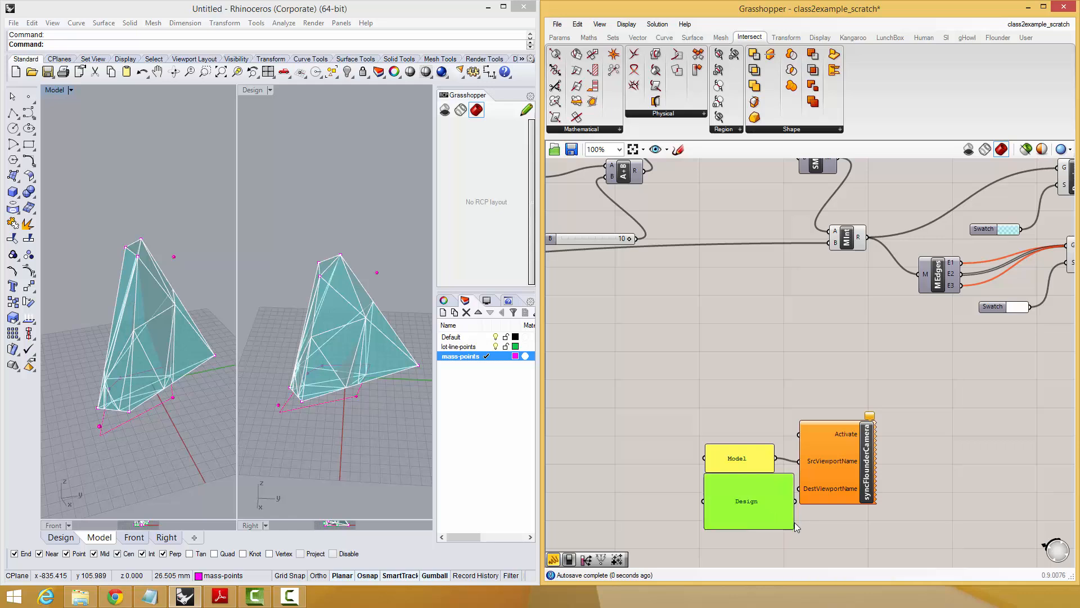
pyautogui.moveTo(789, 522); pyautogui.dragTo(780, 507)
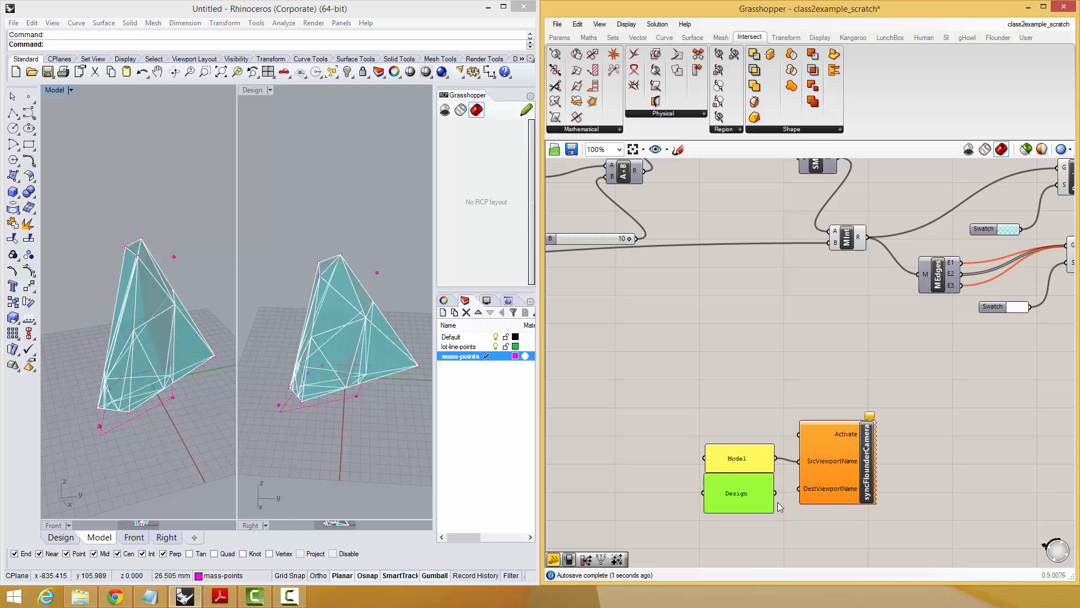
# Connect a Boolean Toggle to syncFlounderCamera's Activate input and set it to True.
pyautogui.doubleClick(748, 429)
pyautogui.write('gg')
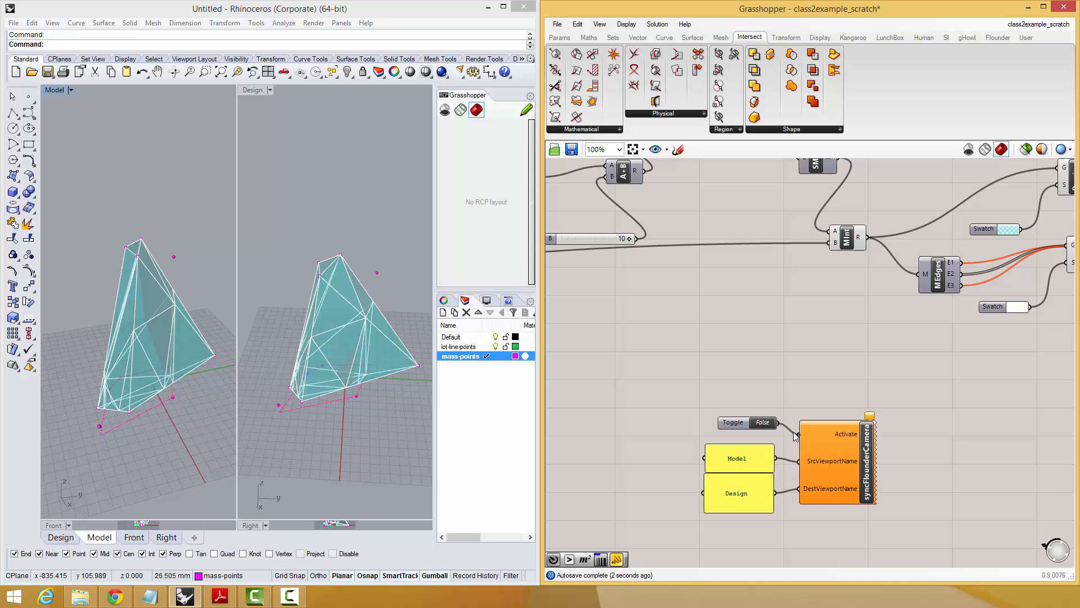
pyautogui.doubleClick(763, 422)
# Attach a Timer to syncFlounderCamera and set its interval to 20 ms.
pyautogui.moveTo(722, 440); pyautogui.dragTo(713, 340, button='right')
pyautogui.doubleClick(775, 459)
pyautogui.write('timer')
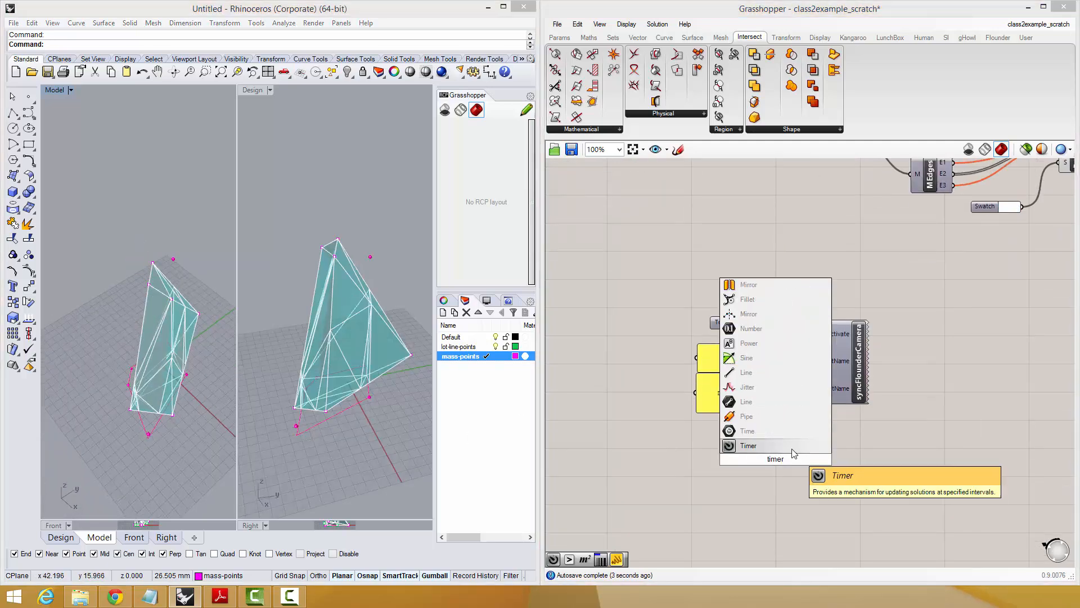
pyautogui.click(794, 453)
pyautogui.moveTo(798, 458); pyautogui.dragTo(824, 366)
pyautogui.rightClick(780, 460)
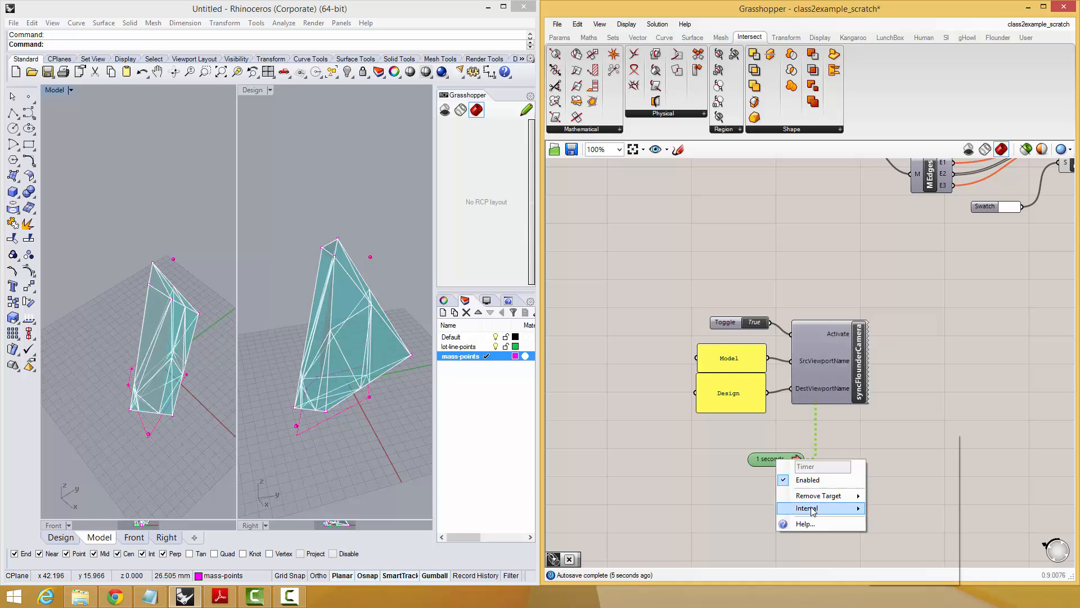
pyautogui.moveTo(813, 511)
pyautogui.click(894, 441)
# Orbit the Model viewport to check the camera synchronisation with the Design viewport.
pyautogui.moveTo(179, 390); pyautogui.dragTo(120, 344, button='right')
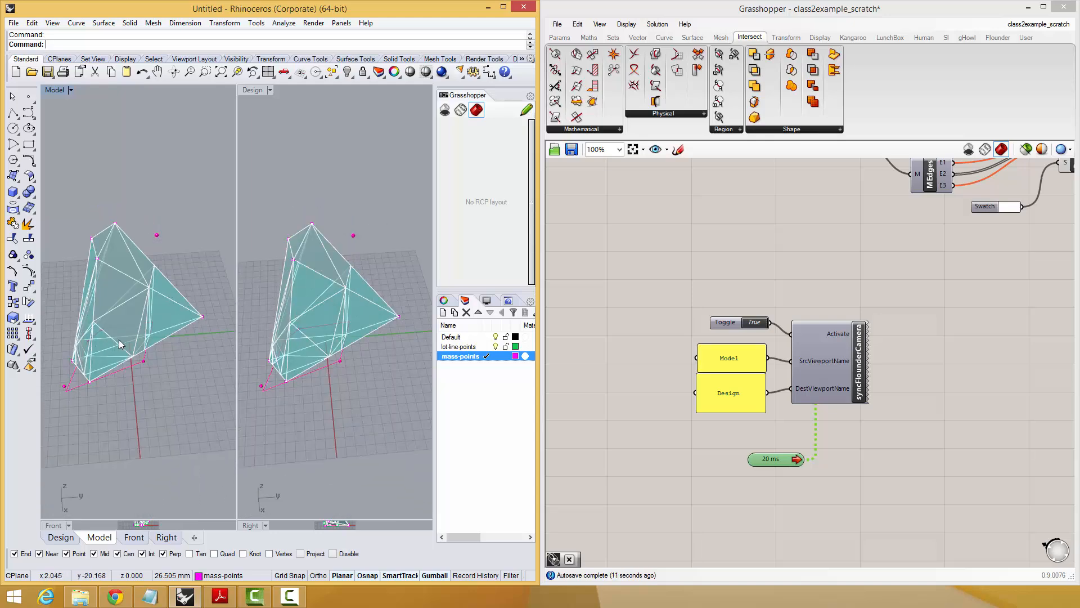
pyautogui.moveTo(823, 281); pyautogui.dragTo(780, 358, button='right')
pyautogui.moveTo(141, 365)
pyautogui.mouseDown(button='right')
pyautogui.moveTo(46, 333)
pyautogui.moveTo(62, 282)
pyautogui.moveTo(90, 337)
pyautogui.moveTo(210, 253)
pyautogui.moveTo(148, 236)
pyautogui.moveTo(137, 373)
pyautogui.mouseUp(button='right')
pyautogui.moveTo(784, 355); pyautogui.dragTo(794, 304, button='right')
pyautogui.scroll(-2, 733, 393)
pyautogui.scroll(1, 752, 381)
pyautogui.scroll(1, 752, 380)
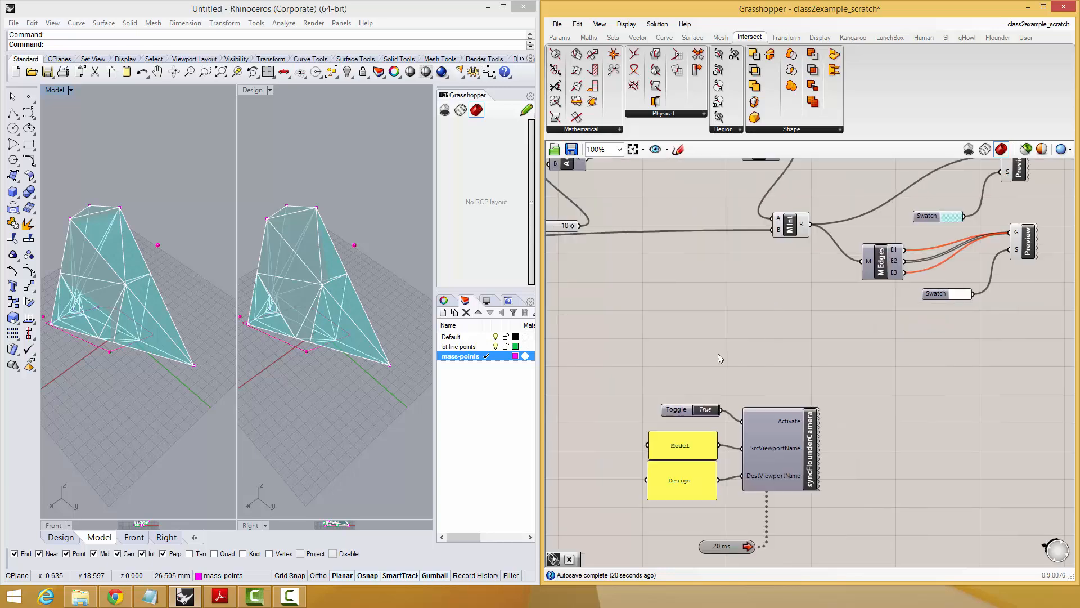
# Select the shaded Custom Preview fed by Mesh Intersection and inspect its mesh in the Model and Design viewports.
pyautogui.moveTo(718, 353); pyautogui.dragTo(828, 396, button='right')
pyautogui.scroll(-1, 829, 396)
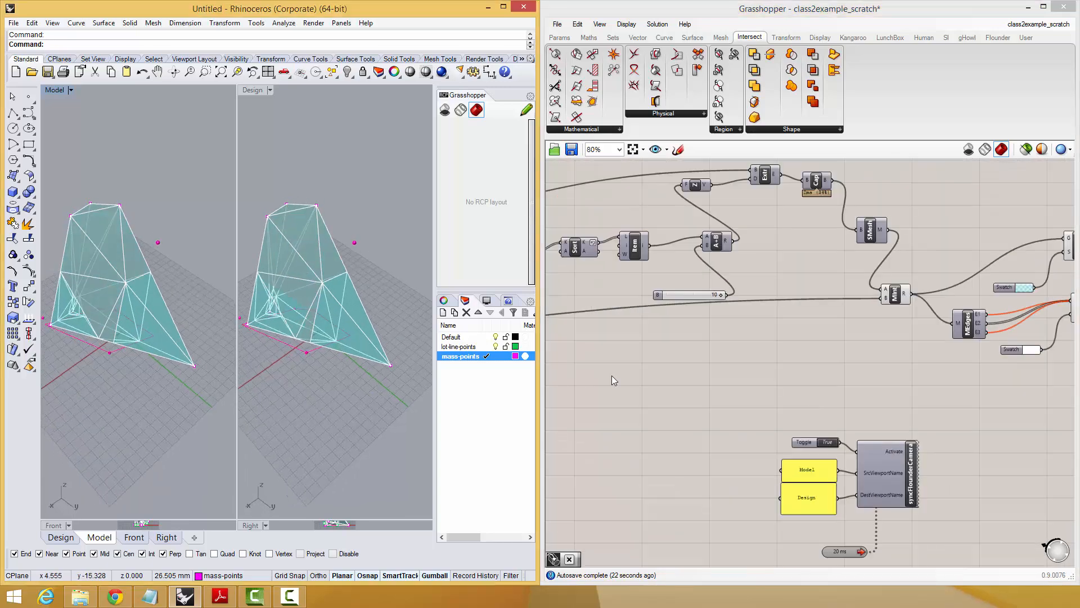
pyautogui.scroll(-1, 612, 375)
pyautogui.moveTo(776, 369); pyautogui.dragTo(719, 399, button='right')
pyautogui.moveTo(893, 367); pyautogui.dragTo(889, 397, button='right')
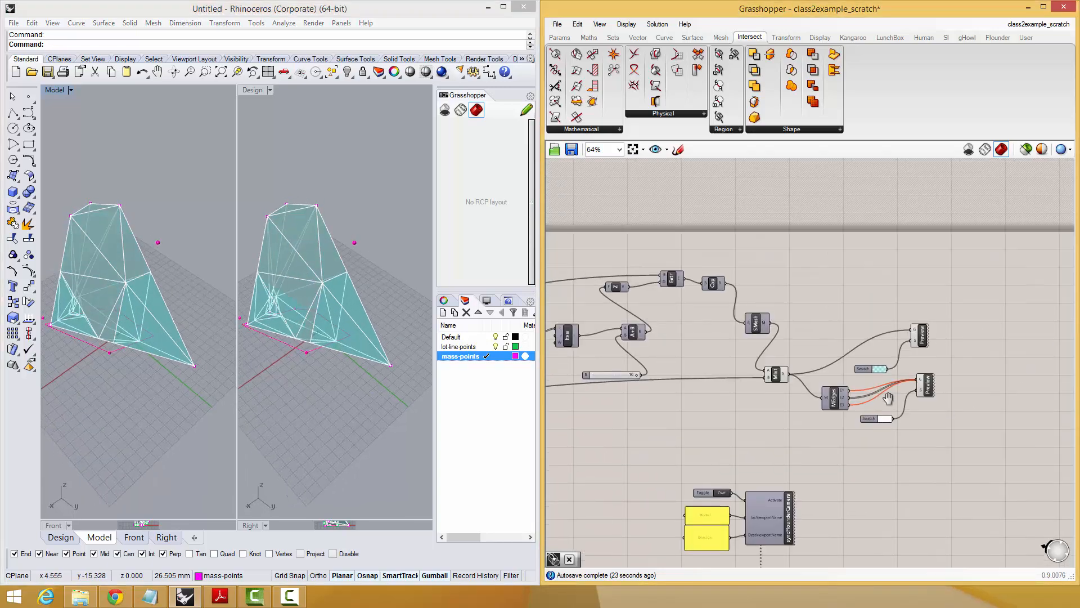
pyautogui.scroll(4, 920, 344)
pyautogui.moveTo(929, 315); pyautogui.dragTo(945, 330)
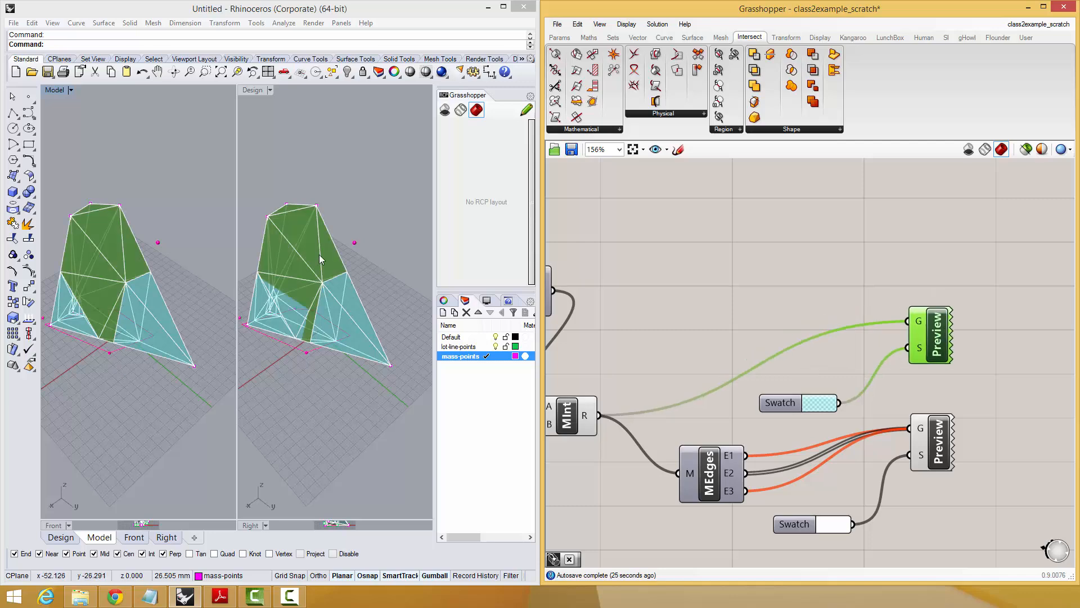
pyautogui.moveTo(120, 370); pyautogui.dragTo(113, 358, button='right')
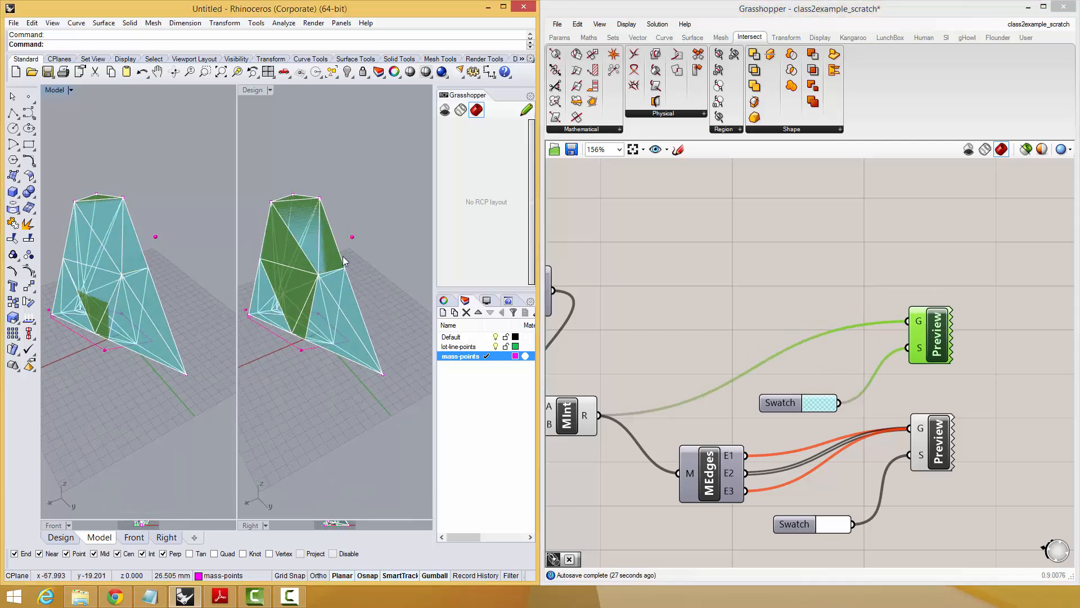
# Set the viewport filter of both Mesh Intersection Custom Previews, the shaded one and the edges one, to Design.
pyautogui.rightClick(929, 337)
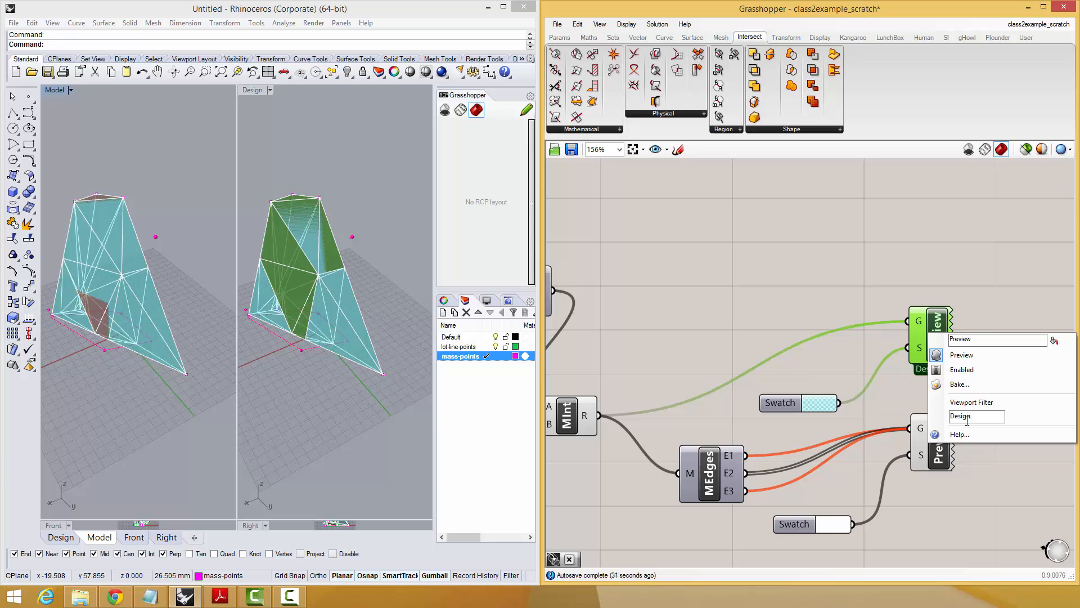
pyautogui.click(950, 288)
pyautogui.rightClick(934, 458)
pyautogui.click(979, 539)
pyautogui.write('Design')
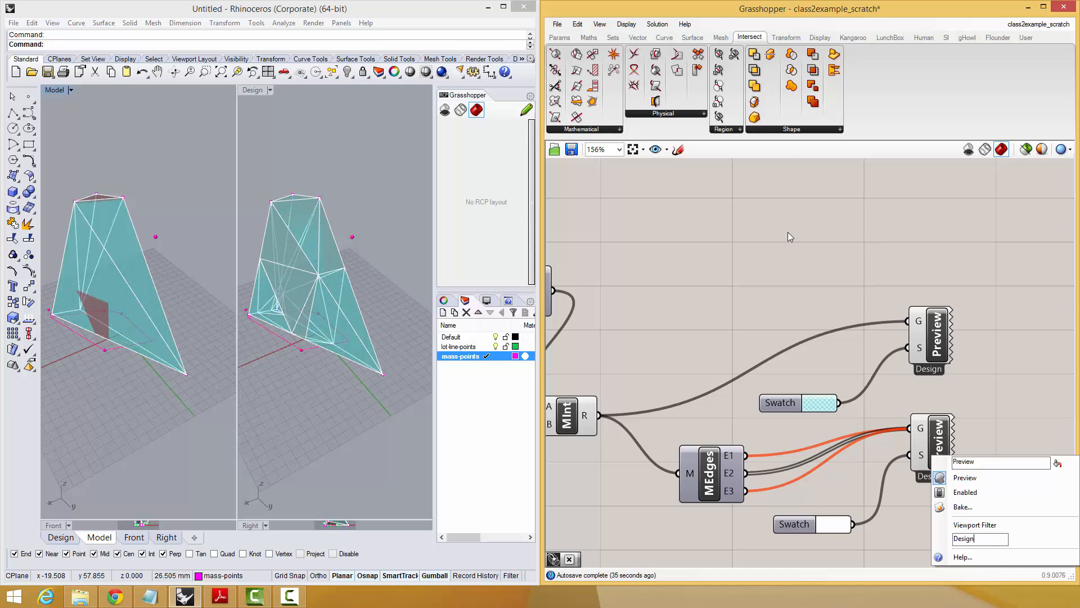
pyautogui.click(686, 333)
# Set the viewport filter of the 3D hull's shaded and edge Custom Previews to Model.
pyautogui.moveTo(685, 334); pyautogui.dragTo(880, 327, button='right')
pyautogui.scroll(-7, 880, 328)
pyautogui.moveTo(849, 361); pyautogui.dragTo(1030, 366, button='right')
pyautogui.scroll(6, 716, 392)
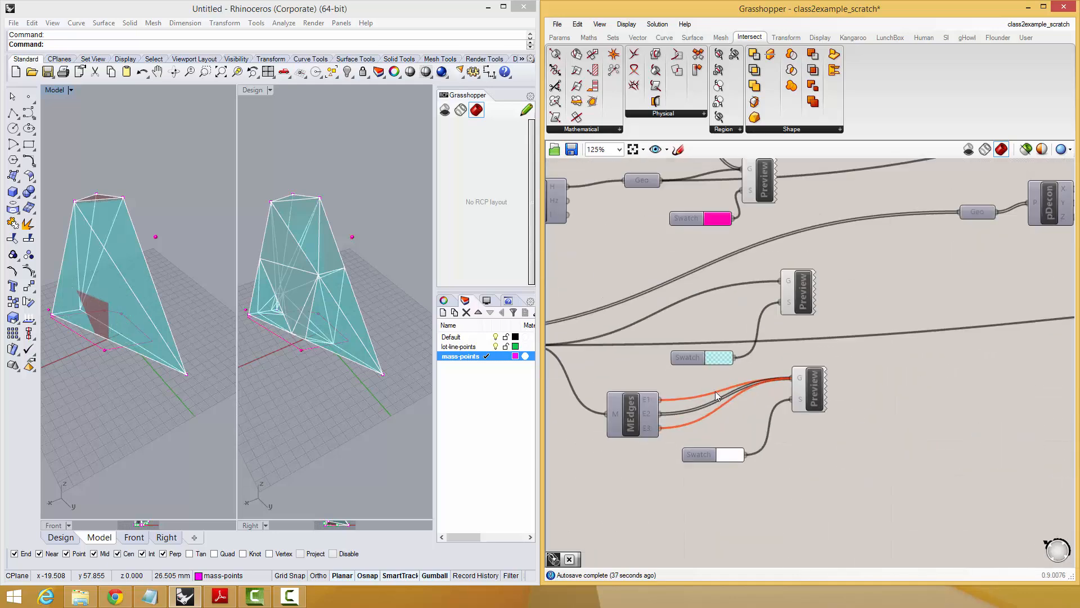
pyautogui.scroll(2, 716, 393)
pyautogui.rightClick(822, 257)
pyautogui.click(866, 358)
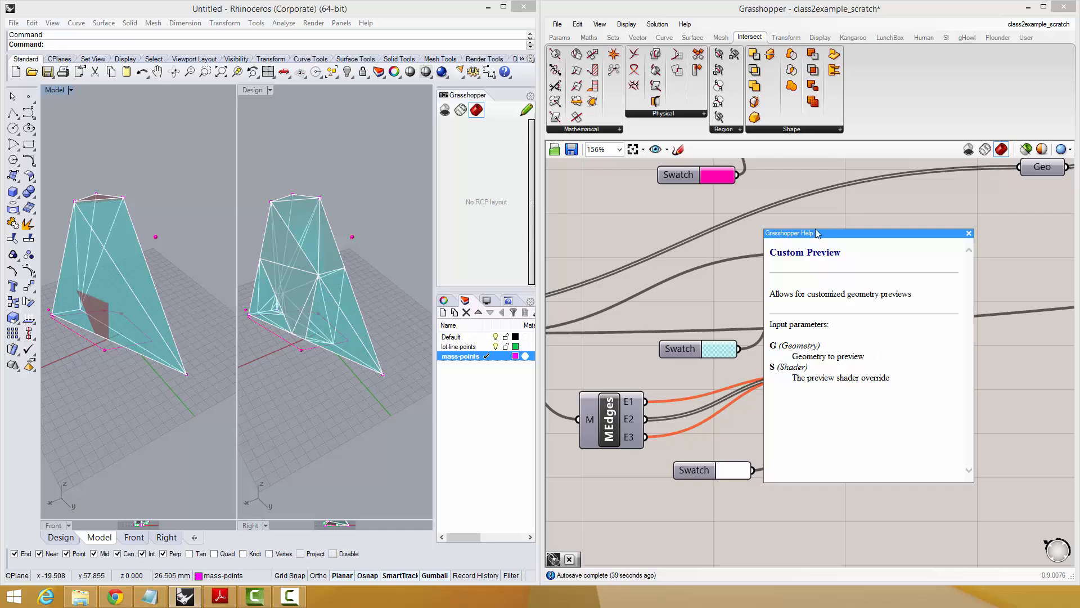
pyautogui.click(968, 233)
pyautogui.rightClick(827, 273)
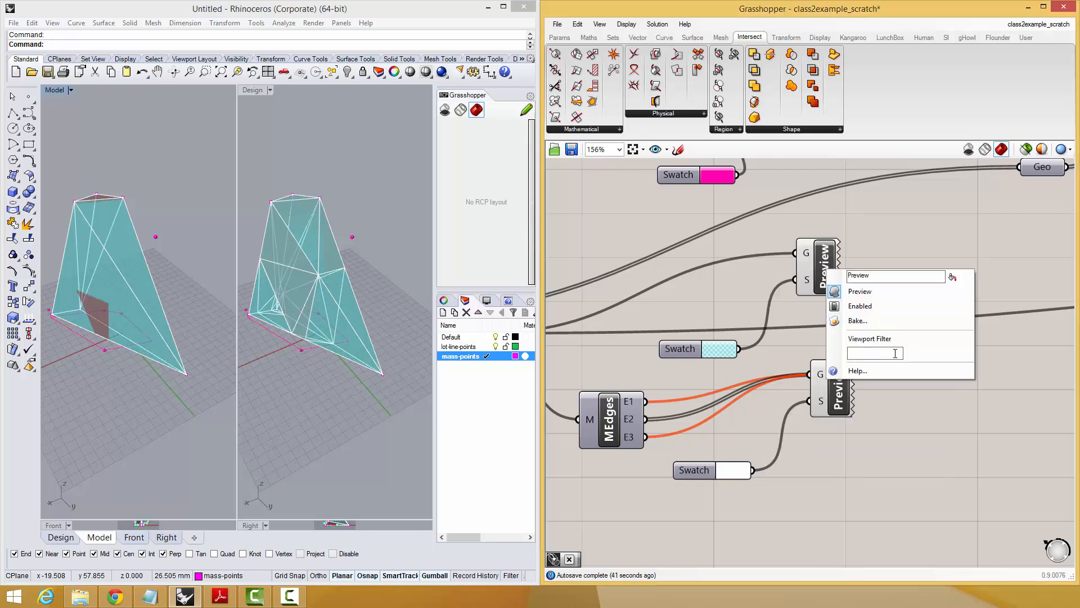
pyautogui.write('l')
pyautogui.click(940, 515)
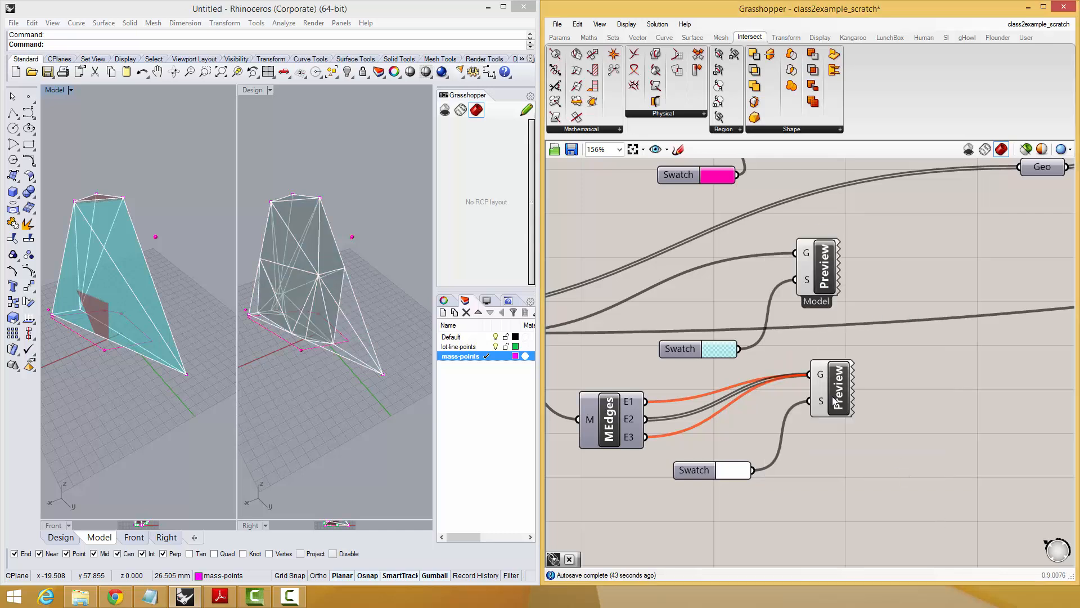
pyautogui.rightClick(831, 390)
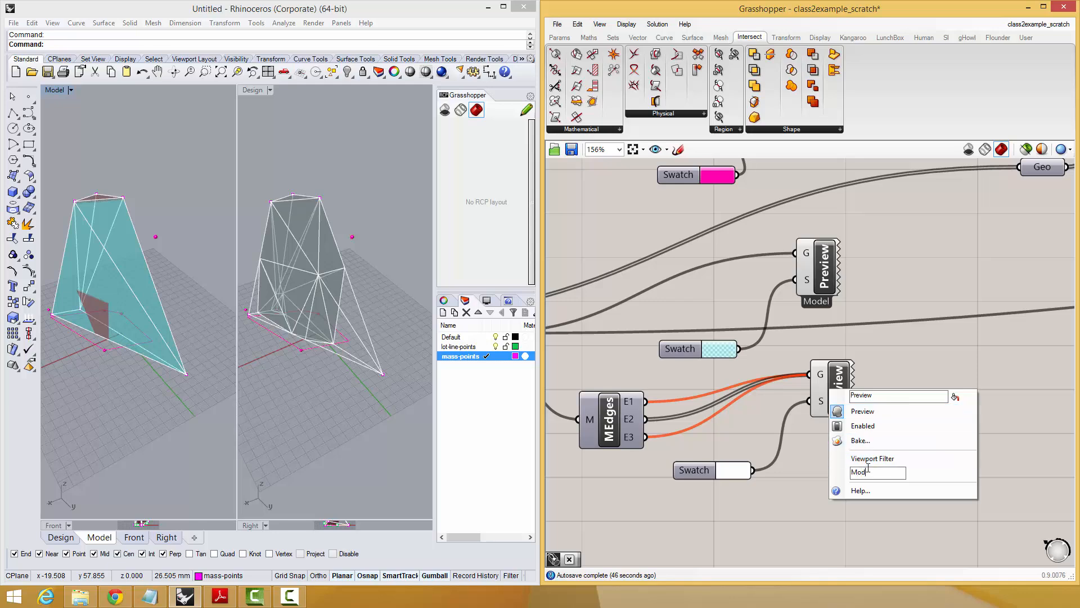
pyautogui.click(887, 346)
# Duplicate the magenta Custom Preview with its swatch, feeding the Sphere output to the copy and keeping only the 2D hull geometry on the original.
pyautogui.moveTo(833, 344); pyautogui.dragTo(845, 380, button='right')
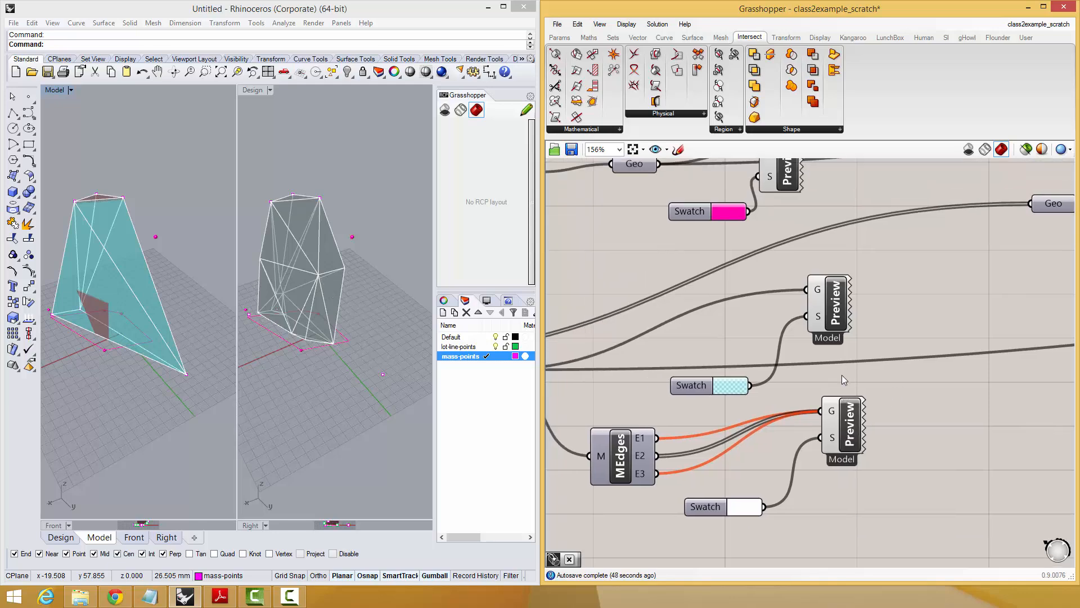
pyautogui.scroll(-1, 844, 383)
pyautogui.moveTo(804, 238); pyautogui.dragTo(827, 333, button='right')
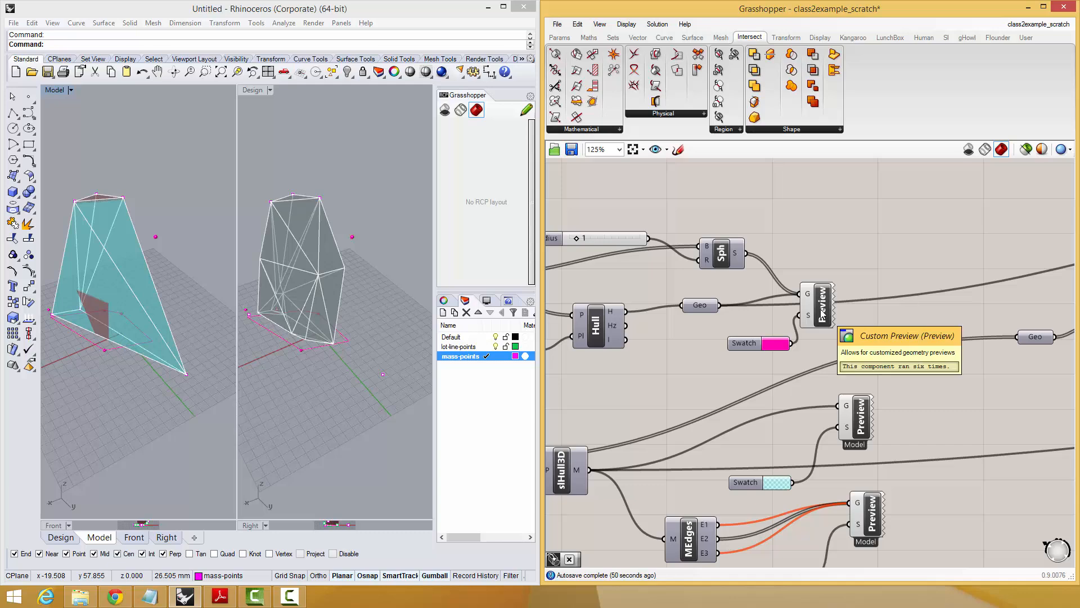
pyautogui.rightClick(822, 313)
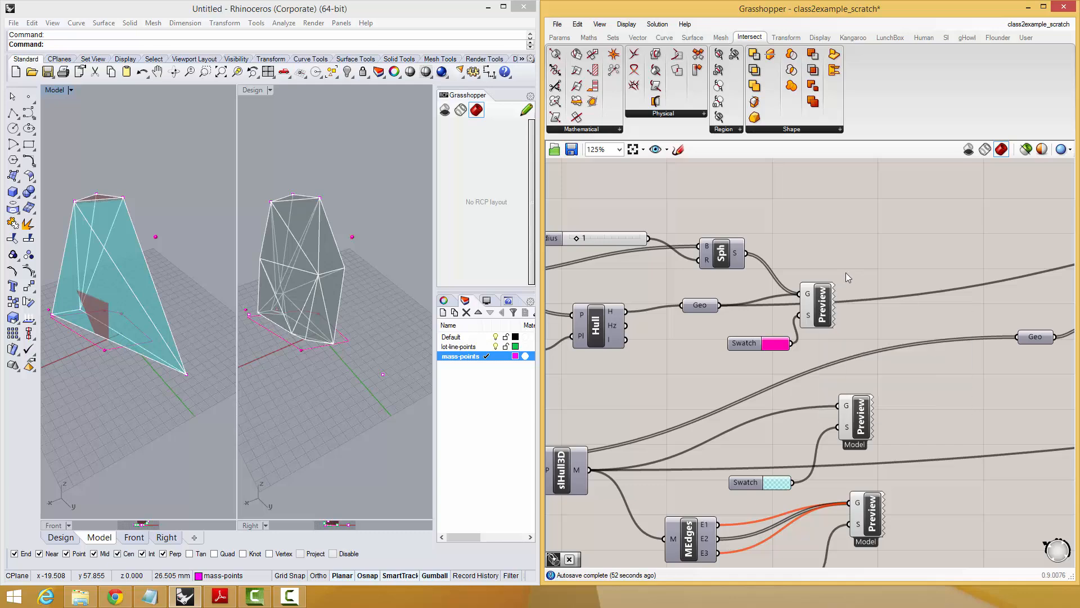
pyautogui.moveTo(811, 294); pyautogui.dragTo(895, 298, button='right')
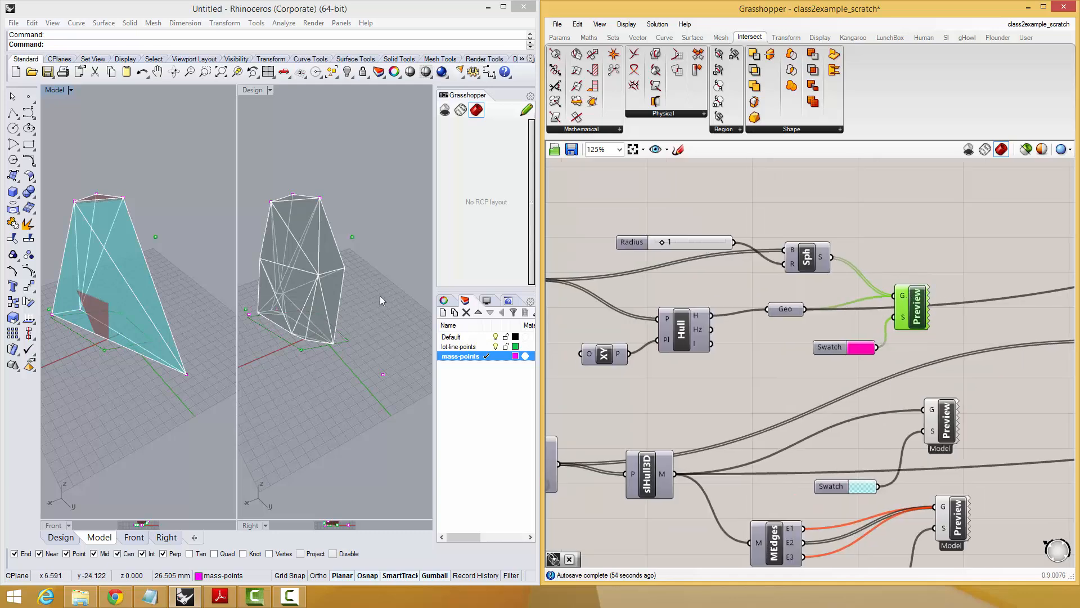
pyautogui.keyDown('alt'); pyautogui.moveTo(919, 319); pyautogui.dragTo(924, 303); pyautogui.keyUp('alt')
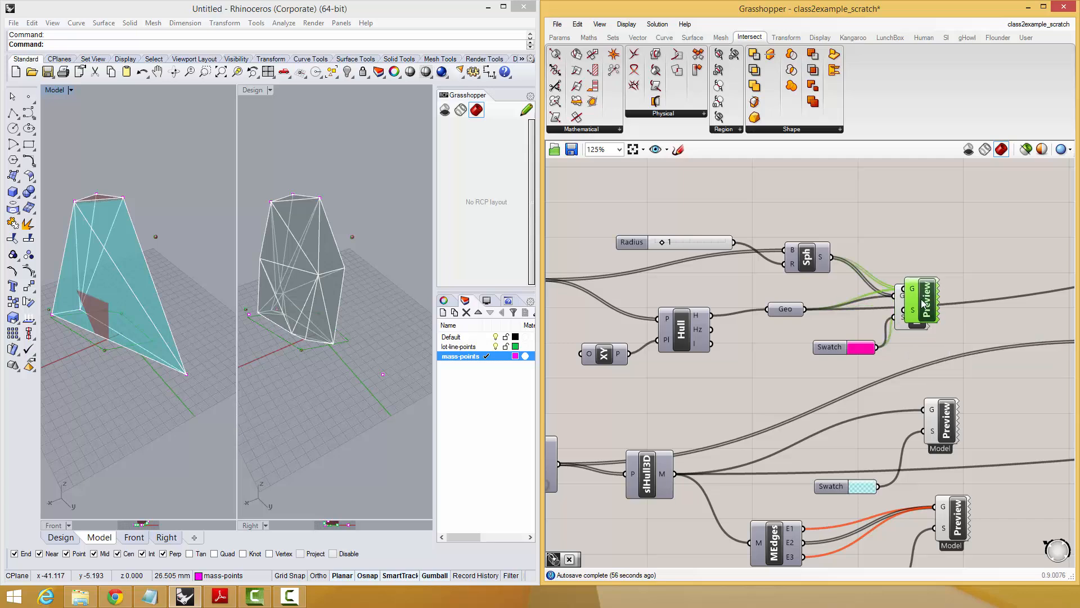
pyautogui.moveTo(851, 320); pyautogui.dragTo(931, 199)
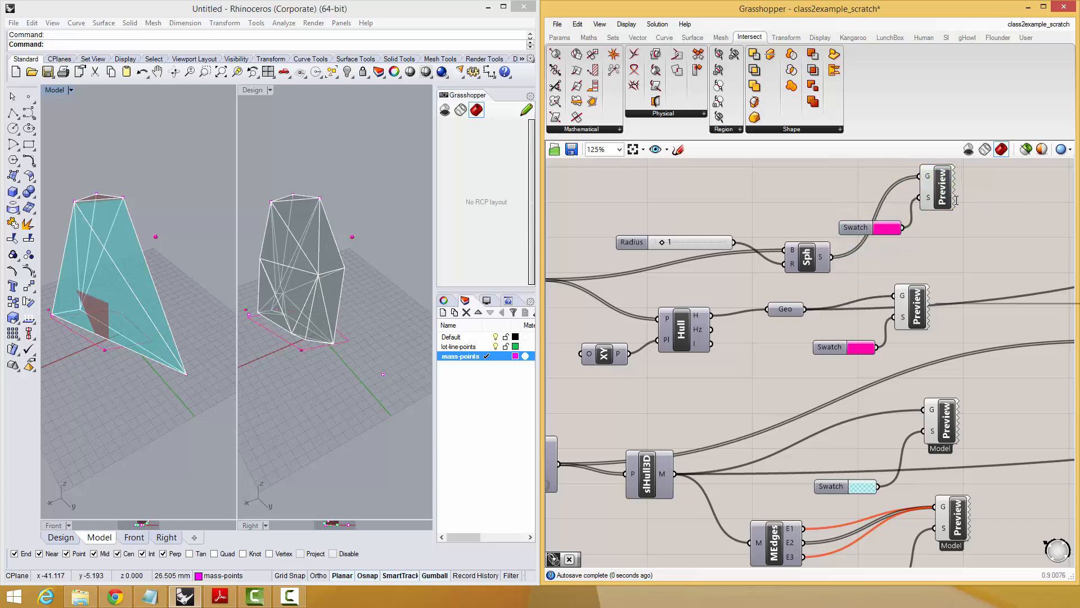
# Set the lot-point sphere preview's viewport filter to Model and the sphere radius to 2.
pyautogui.rightClick(934, 194)
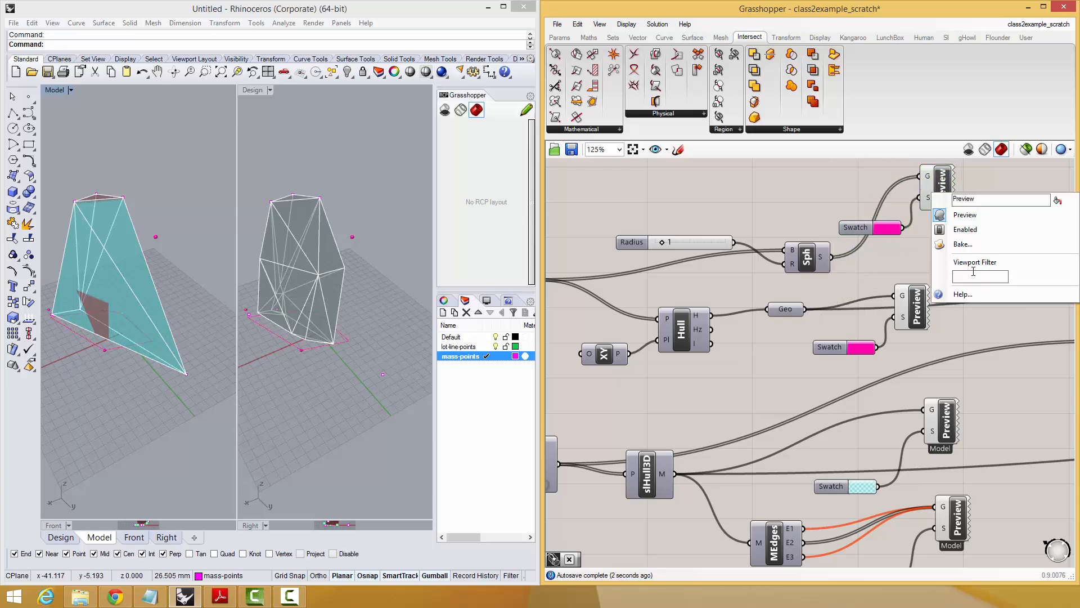
pyautogui.click(791, 201)
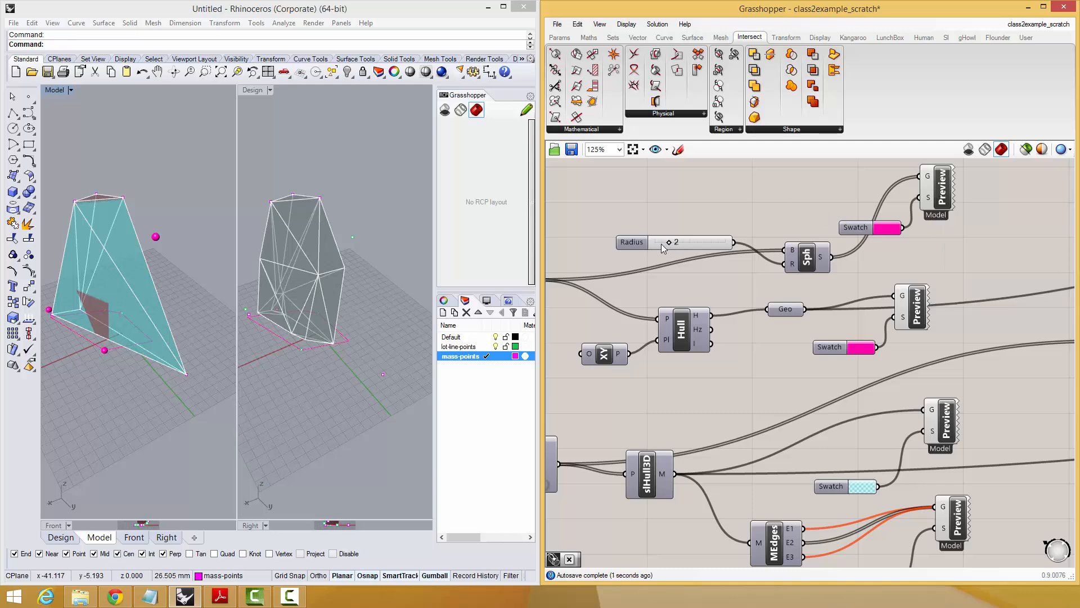
pyautogui.moveTo(68, 331); pyautogui.dragTo(101, 334, button='right')
pyautogui.moveTo(781, 319); pyautogui.dragTo(781, 320, button='right')
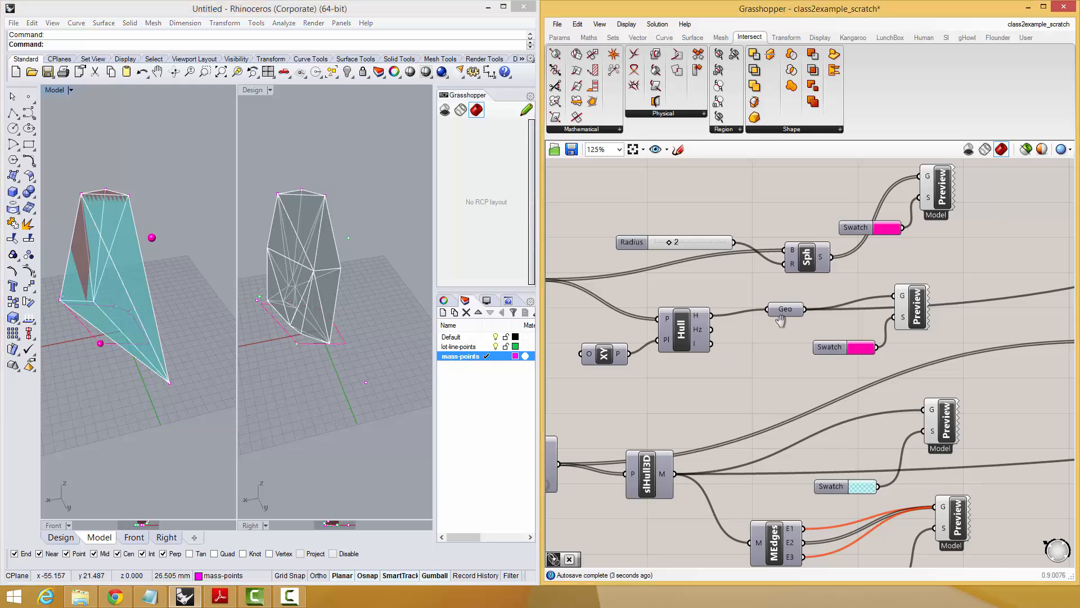
# Copy the Radius slider, Sphere, swatch and Custom Preview below the mass edges group and connect the mass-points Pipeline to the copied Sphere's base.
pyautogui.scroll(-4, 781, 319)
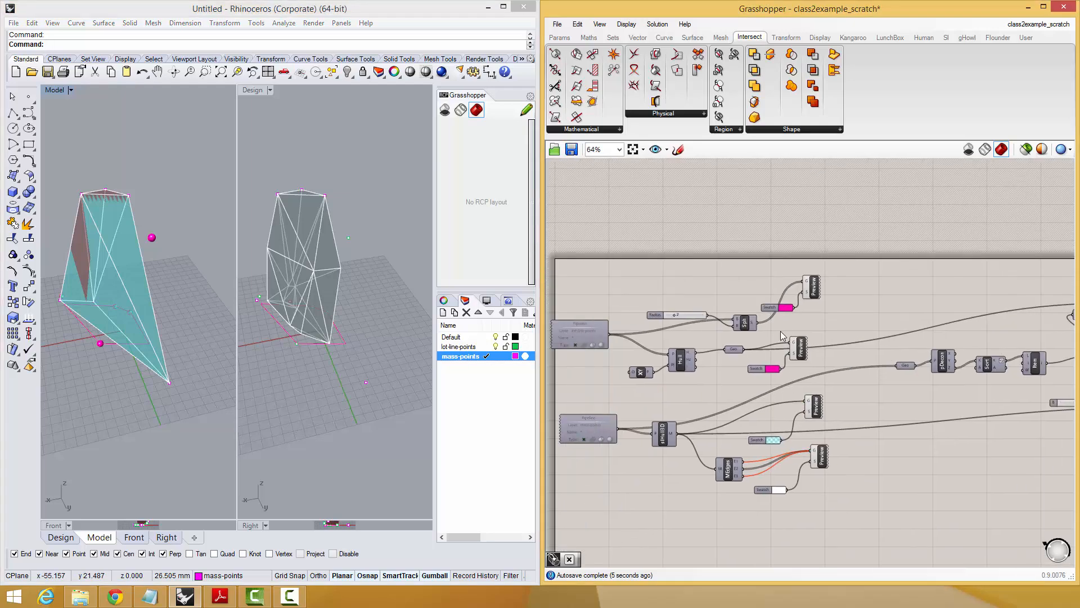
pyautogui.scroll(1, 781, 331)
pyautogui.moveTo(827, 423); pyautogui.dragTo(681, 401, button='right')
pyautogui.moveTo(644, 305); pyautogui.dragTo(711, 276, button='right')
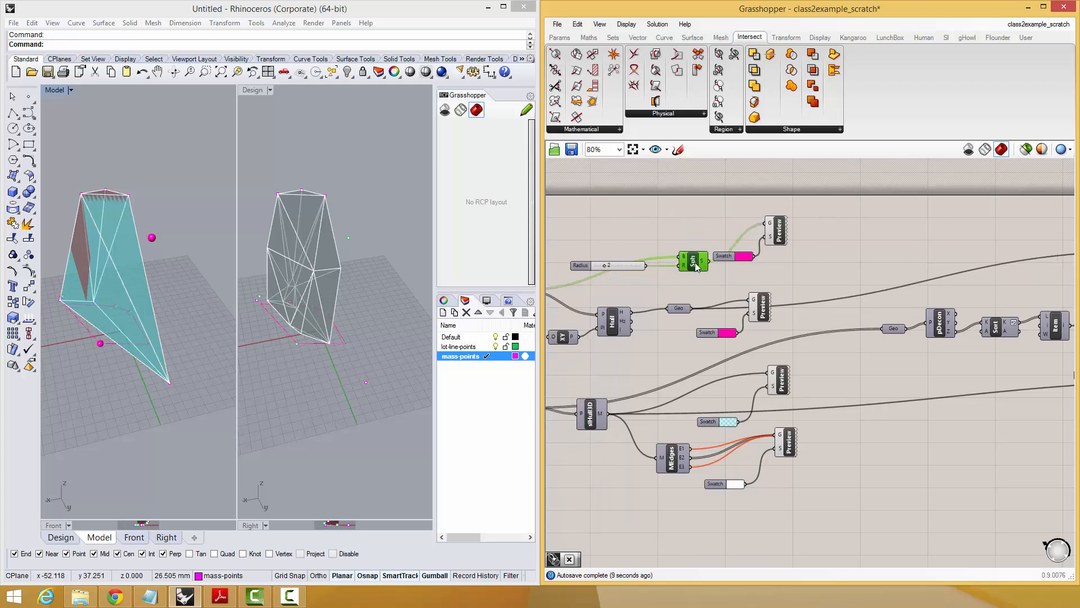
pyautogui.moveTo(815, 224); pyautogui.dragTo(583, 287)
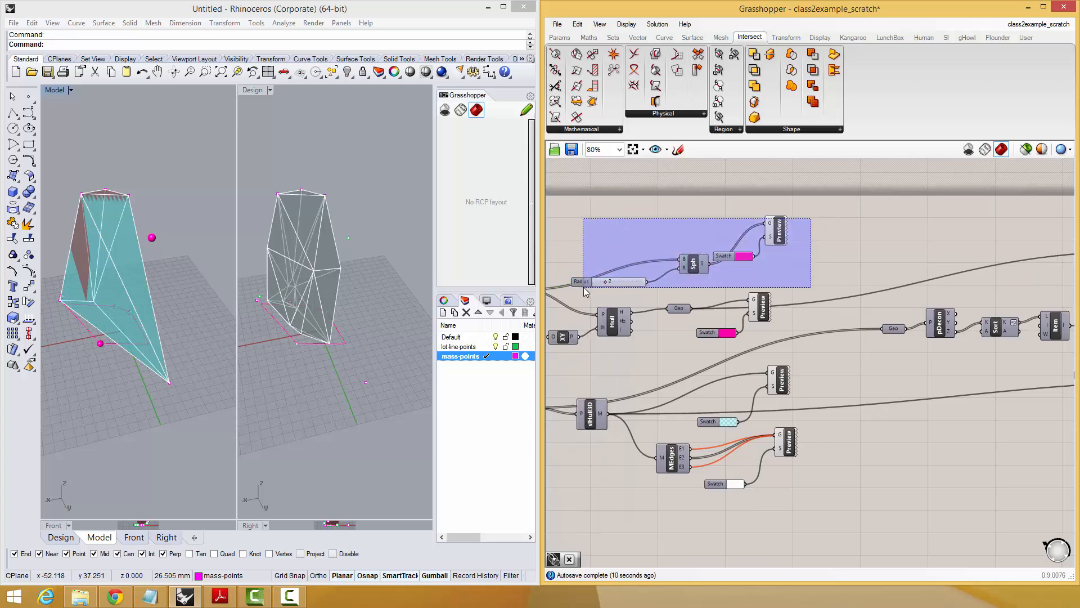
pyautogui.keyDown('alt'); pyautogui.moveTo(773, 228); pyautogui.dragTo(762, 491); pyautogui.keyUp('alt')
pyautogui.moveTo(835, 441); pyautogui.dragTo(1006, 295, button='right')
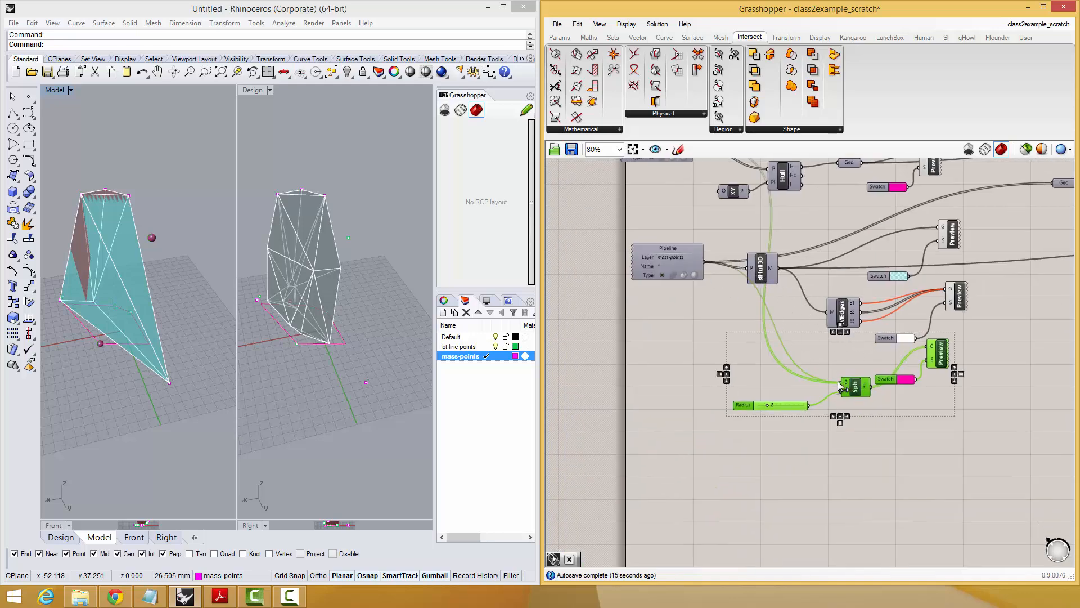
pyautogui.moveTo(839, 382); pyautogui.dragTo(840, 383)
pyautogui.click(970, 387)
# Change the mass-point spheres' swatch to blue and check the spheres from other angles in the Model viewport.
pyautogui.click(904, 380)
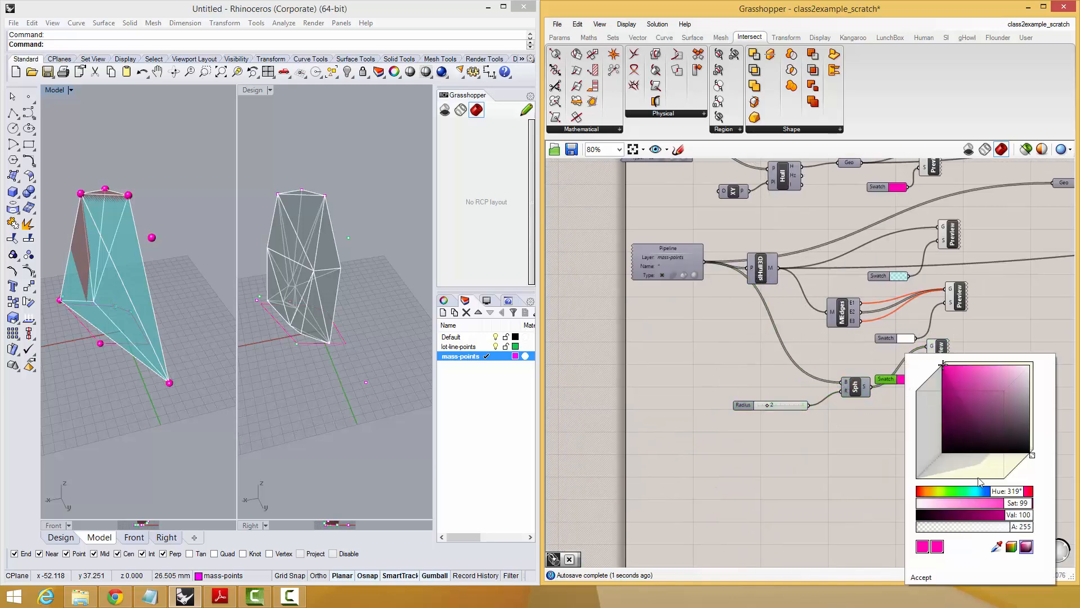
pyautogui.moveTo(980, 491); pyautogui.dragTo(989, 498)
pyautogui.click(841, 485)
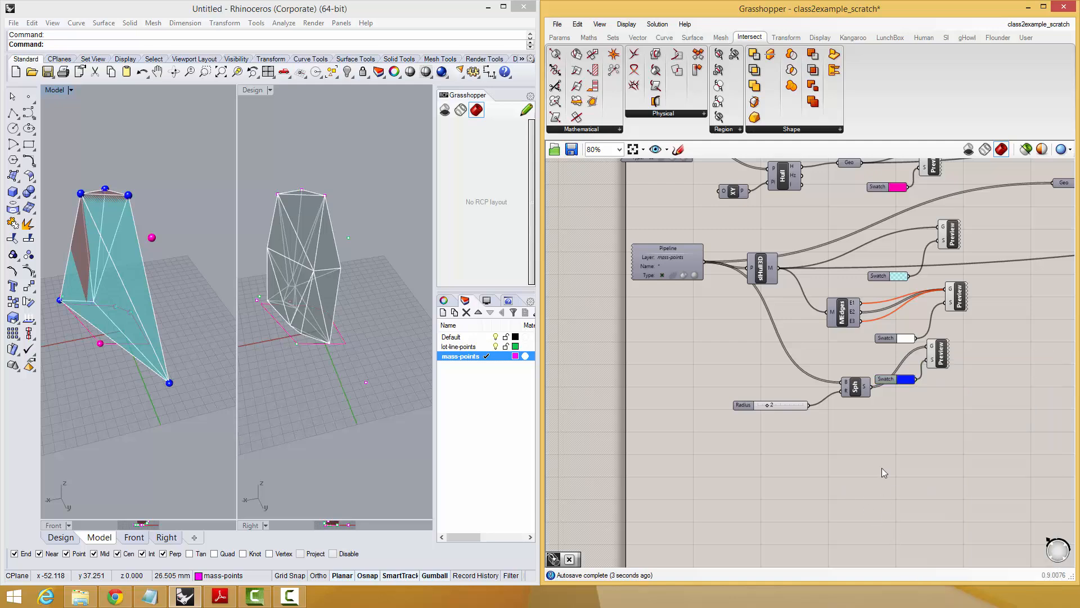
pyautogui.scroll(4, 947, 369)
pyautogui.moveTo(204, 356); pyautogui.dragTo(201, 337, button='right')
pyautogui.click(717, 476)
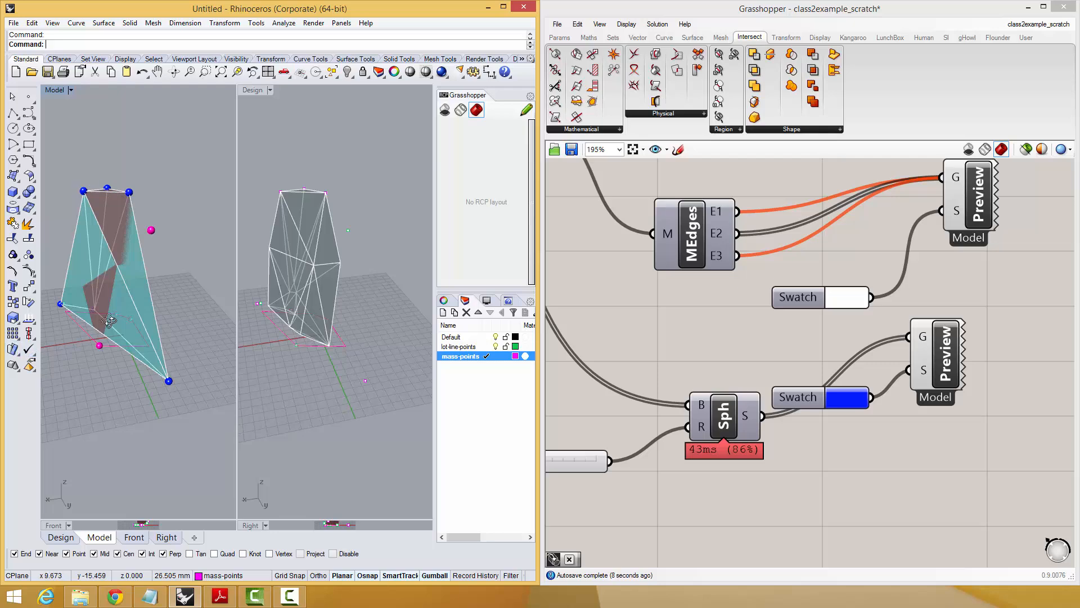
pyautogui.moveTo(110, 321); pyautogui.dragTo(111, 360, button='right')
# Turn off the Mesh Intersection component's own preview and compare the masses in the Model and Design viewports.
pyautogui.scroll(-5, 840, 374)
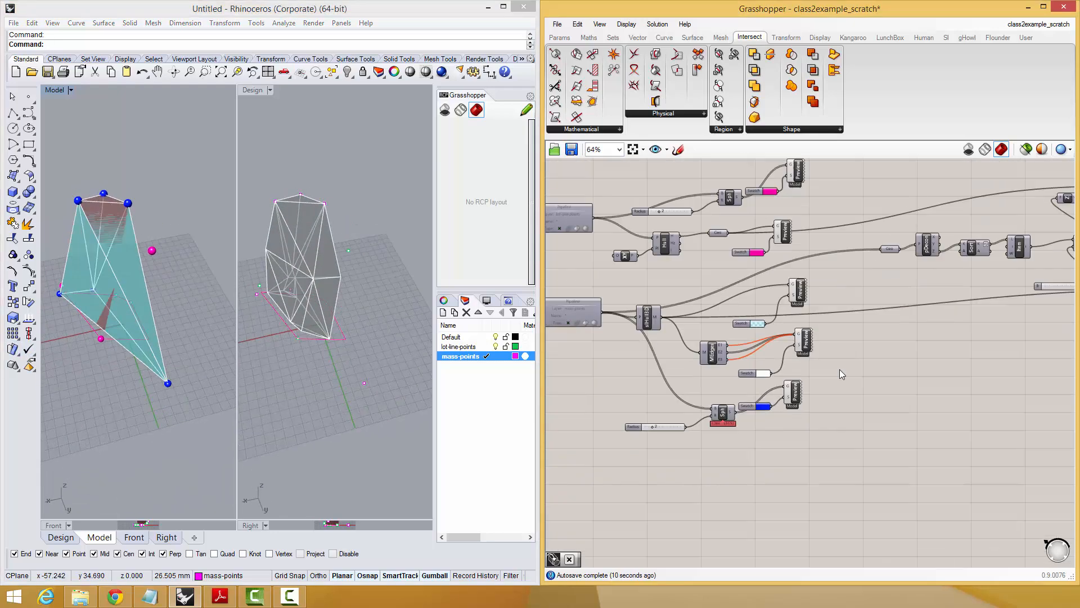
pyautogui.moveTo(1001, 337); pyautogui.dragTo(631, 458, button='right')
pyautogui.click(857, 405)
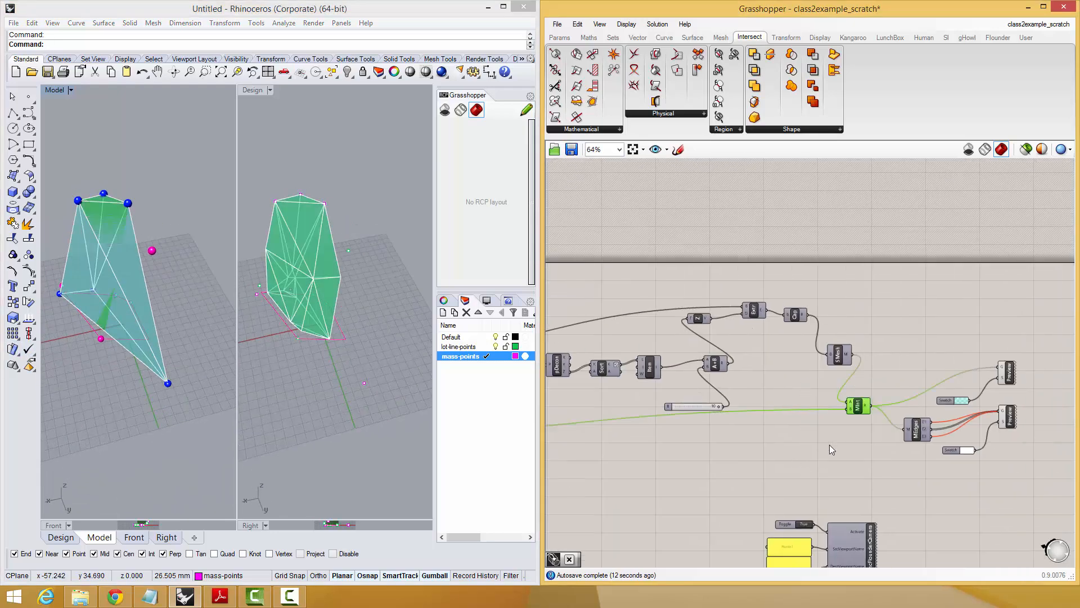
pyautogui.middleClick(844, 436)
pyautogui.moveTo(894, 394); pyautogui.dragTo(897, 299, button='right')
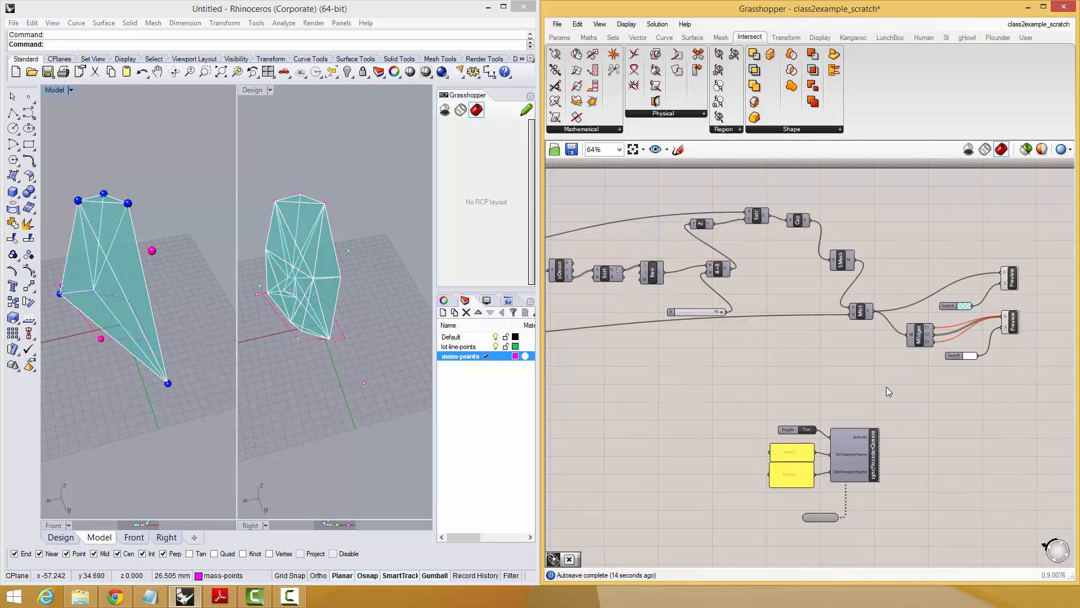
pyautogui.moveTo(767, 520); pyautogui.dragTo(762, 522)
pyautogui.middleClick(748, 491)
pyautogui.click(787, 456)
pyautogui.click(943, 409)
pyautogui.moveTo(189, 307); pyautogui.dragTo(214, 288, button='right')
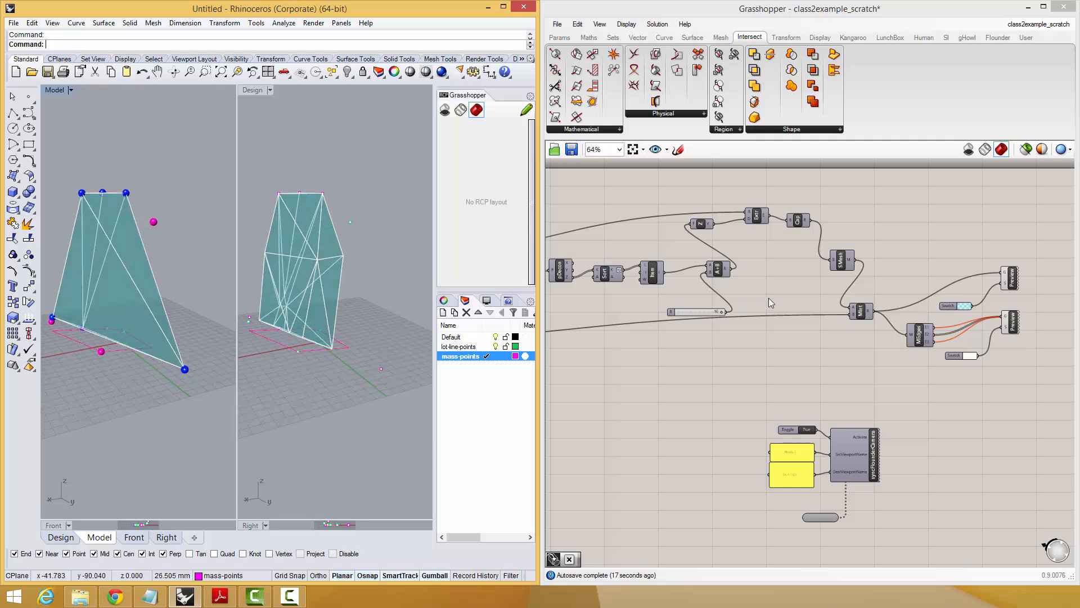
# Set the hue of the shaded intersection preview's swatch to 220° and compare the two masses in the viewports.
pyautogui.moveTo(898, 339); pyautogui.dragTo(897, 340, button='right')
pyautogui.scroll(3, 898, 340)
pyautogui.click(895, 391)
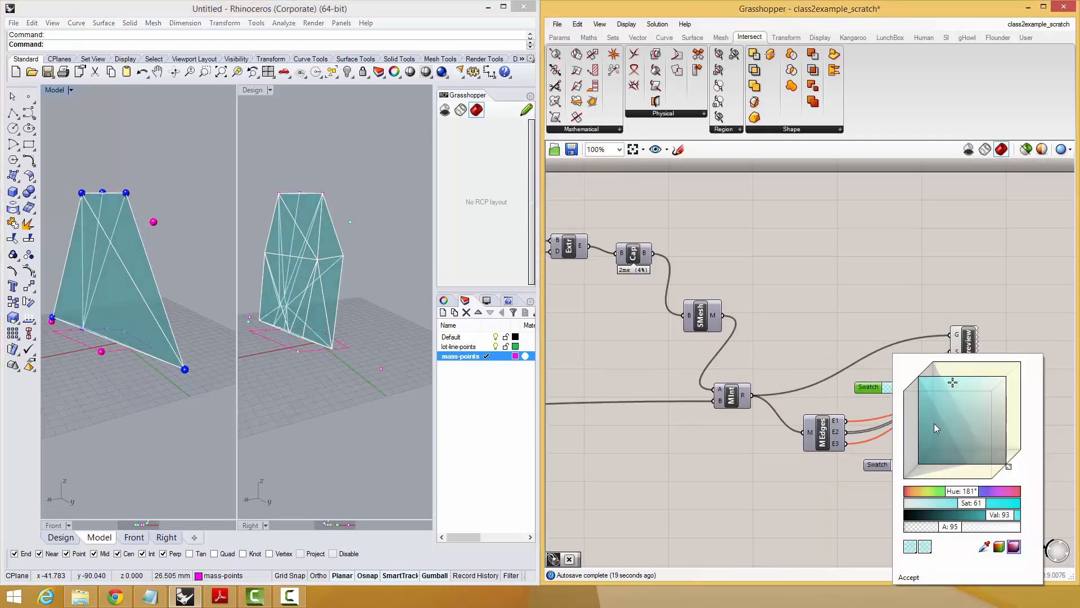
pyautogui.moveTo(959, 493)
pyautogui.mouseDown()
pyautogui.moveTo(1006, 494)
pyautogui.moveTo(976, 496)
pyautogui.mouseUp()
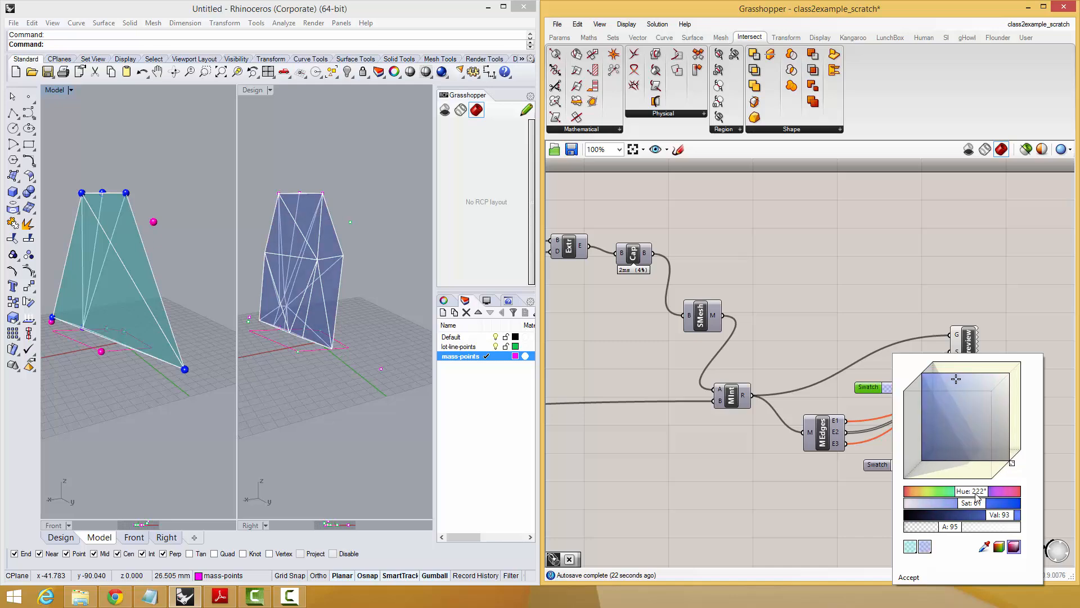
pyautogui.click(907, 579)
pyautogui.moveTo(158, 318); pyautogui.dragTo(176, 291, button='right')
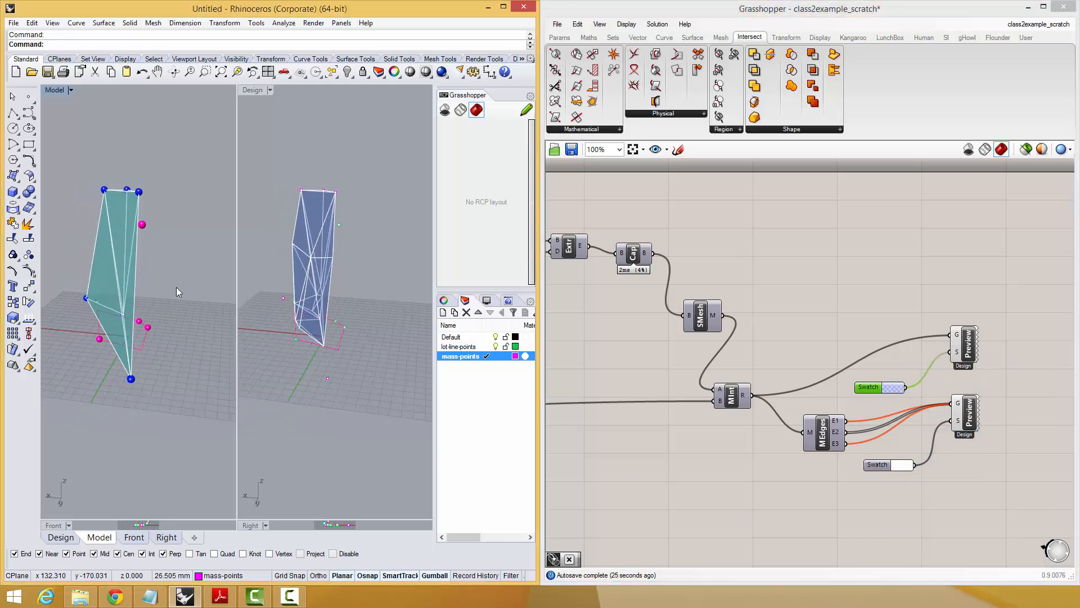
pyautogui.moveTo(142, 335); pyautogui.dragTo(180, 329, button='right')
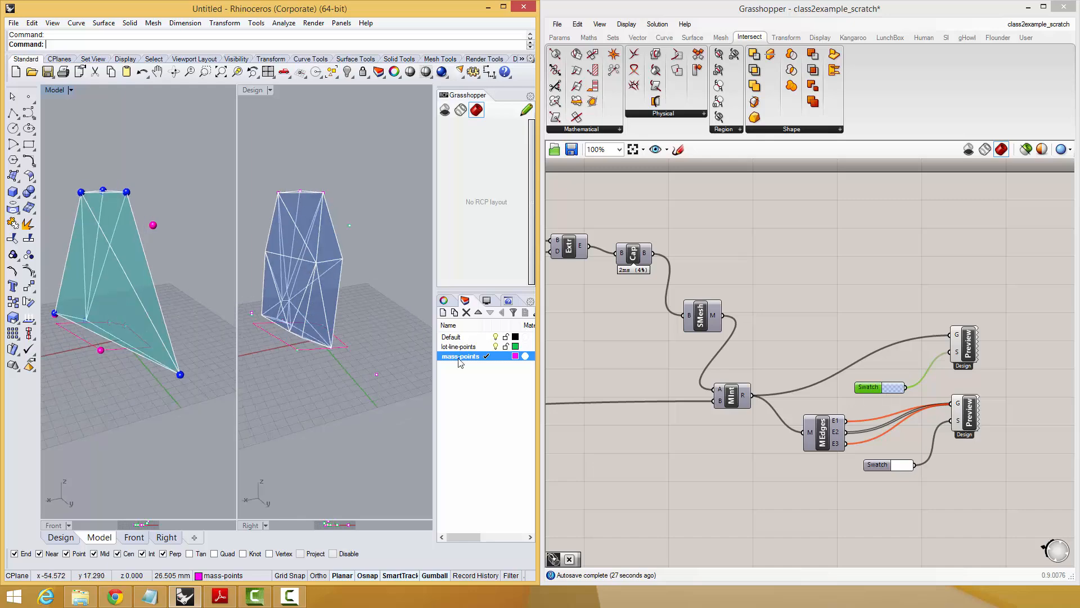
# Recolour the 3D hull's shaded preview swatch green and set the mass-point spheres' swatch to a green hue of about 135°.
pyautogui.scroll(-4, 910, 351)
pyautogui.scroll(2, 696, 393)
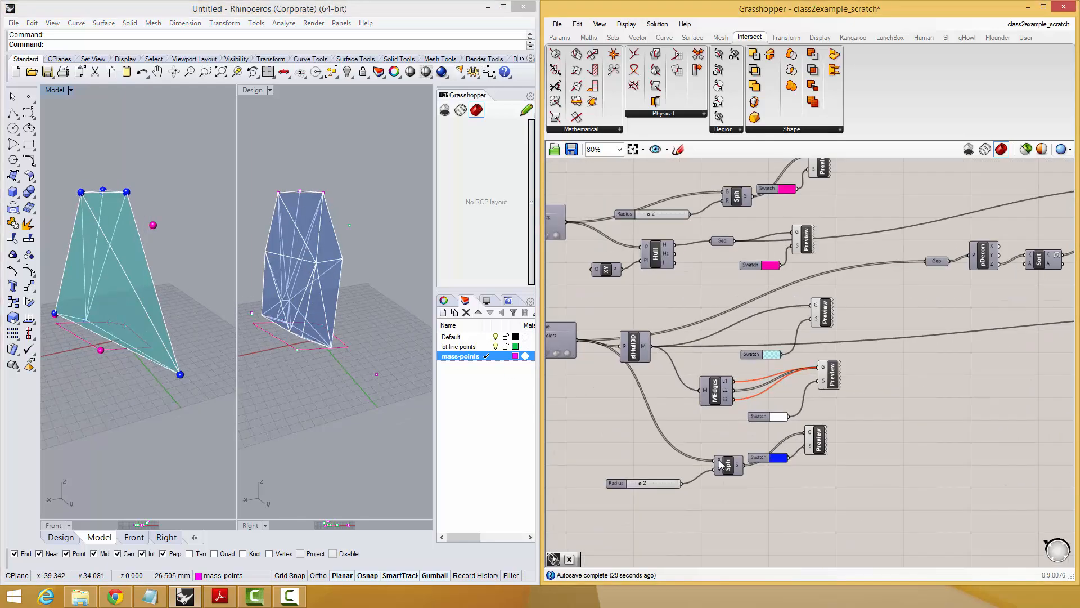
pyautogui.click(772, 354)
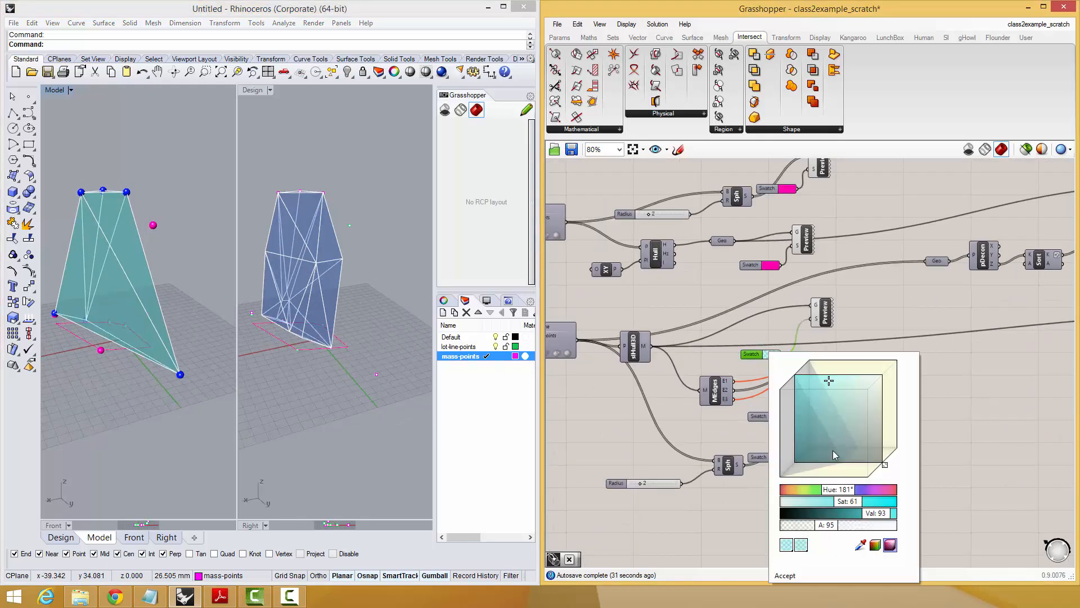
pyautogui.moveTo(828, 493)
pyautogui.mouseDown()
pyautogui.moveTo(813, 493)
pyautogui.moveTo(846, 494)
pyautogui.moveTo(834, 494)
pyautogui.mouseUp()
pyautogui.click(777, 458)
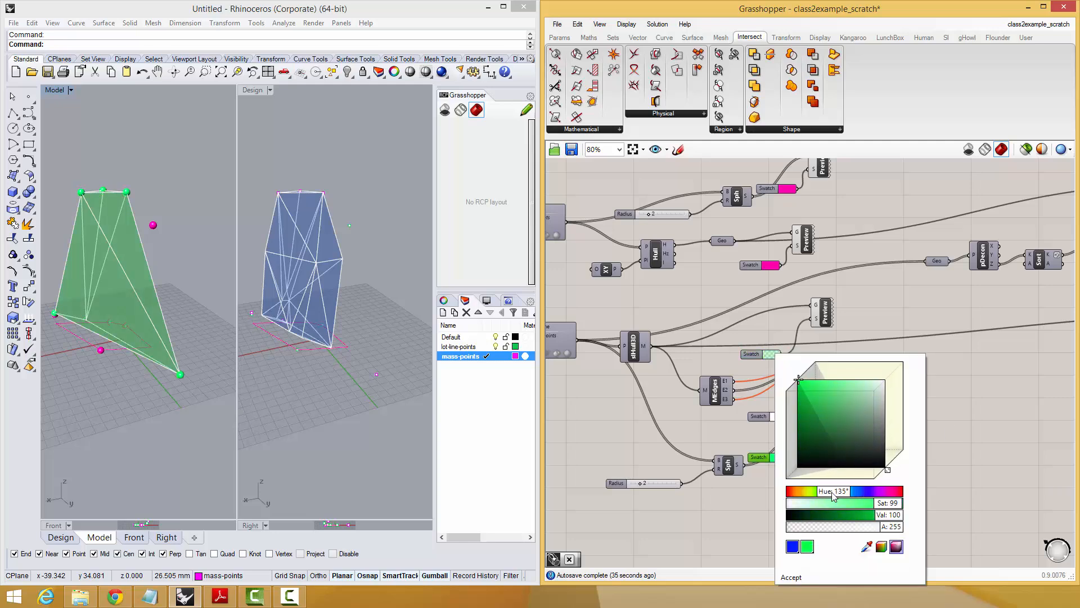
pyautogui.moveTo(184, 272); pyautogui.dragTo(152, 275, button='right')
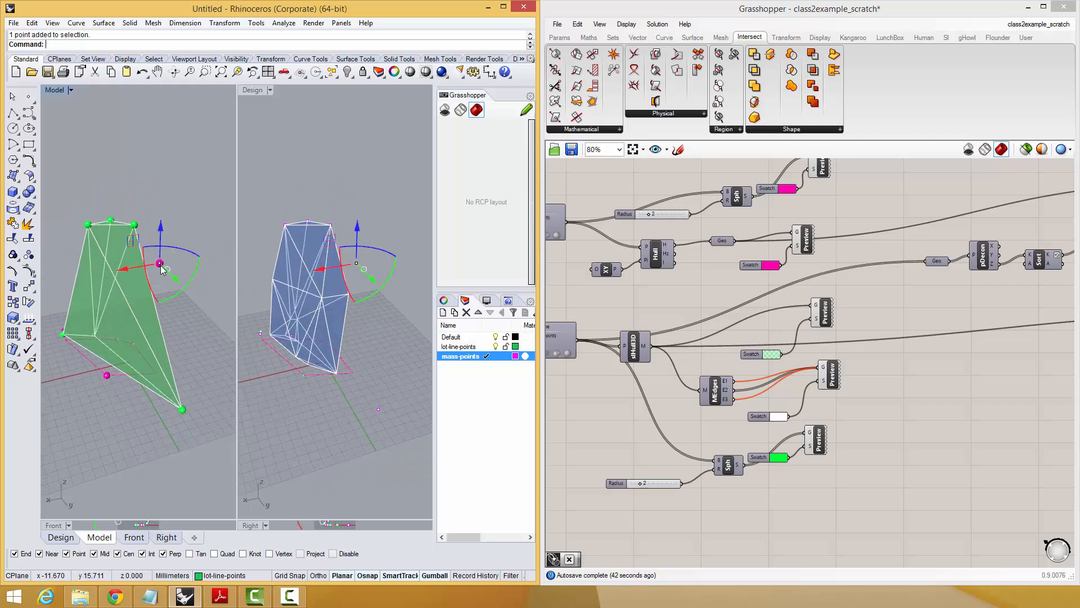
# Lower the raised lot-line point about 66 mm in the Model viewport.
pyautogui.moveTo(160, 236); pyautogui.dragTo(171, 346)
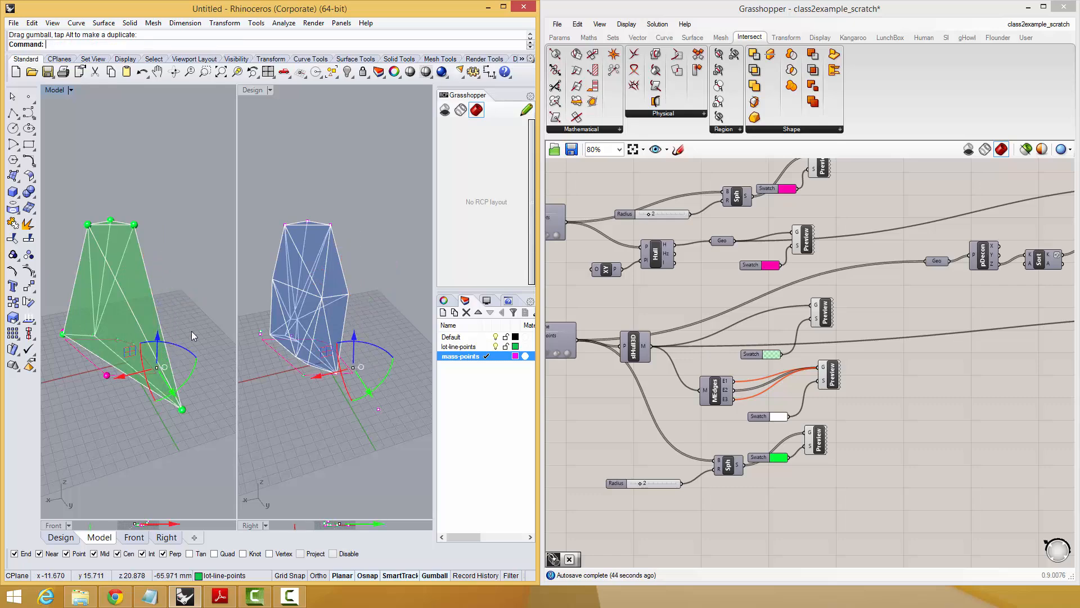
pyautogui.click(192, 331)
pyautogui.moveTo(179, 332)
pyautogui.mouseDown(button='right')
pyautogui.moveTo(76, 397)
pyautogui.moveTo(162, 290)
pyautogui.moveTo(177, 287)
pyautogui.moveTo(183, 335)
pyautogui.mouseUp(button='right')
# Lower one of the three top mass points about 31 mm and inspect the hull from another angle.
pyautogui.moveTo(183, 335); pyautogui.dragTo(143, 369, button='right')
pyautogui.moveTo(144, 229); pyautogui.dragTo(154, 283)
pyautogui.press('Escape')
pyautogui.moveTo(150, 368); pyautogui.dragTo(54, 397, button='right')
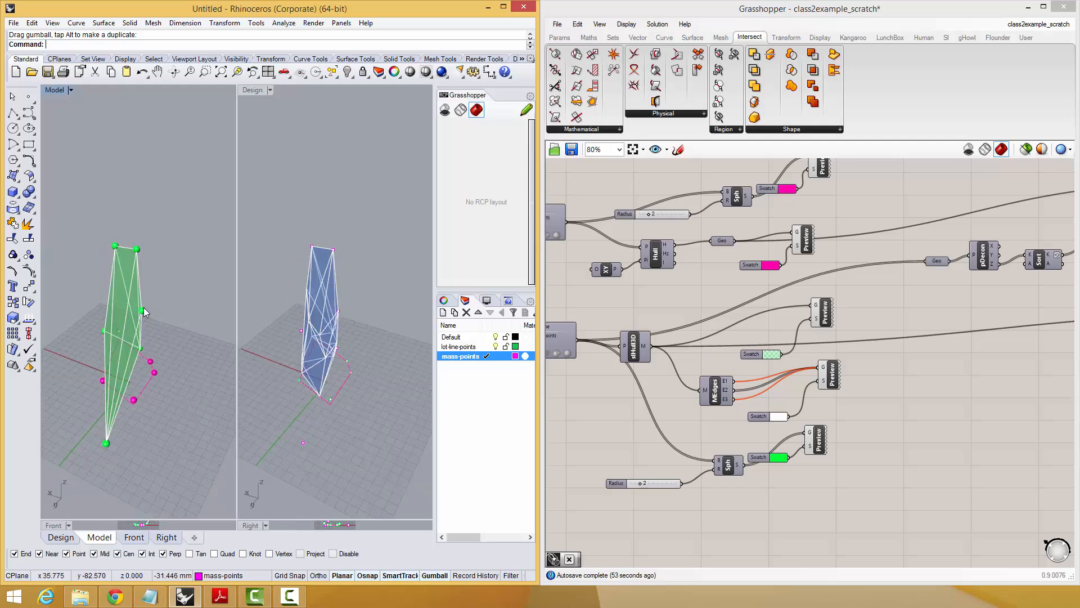
# Copy the lowered mass point to a new position beside the base of the hull in the Model viewport.
pyautogui.click(142, 311)
pyautogui.rightClick(158, 421)
pyautogui.click(194, 437)
pyautogui.press('Return')
pyautogui.moveTo(145, 410); pyautogui.dragTo(47, 404, button='right')
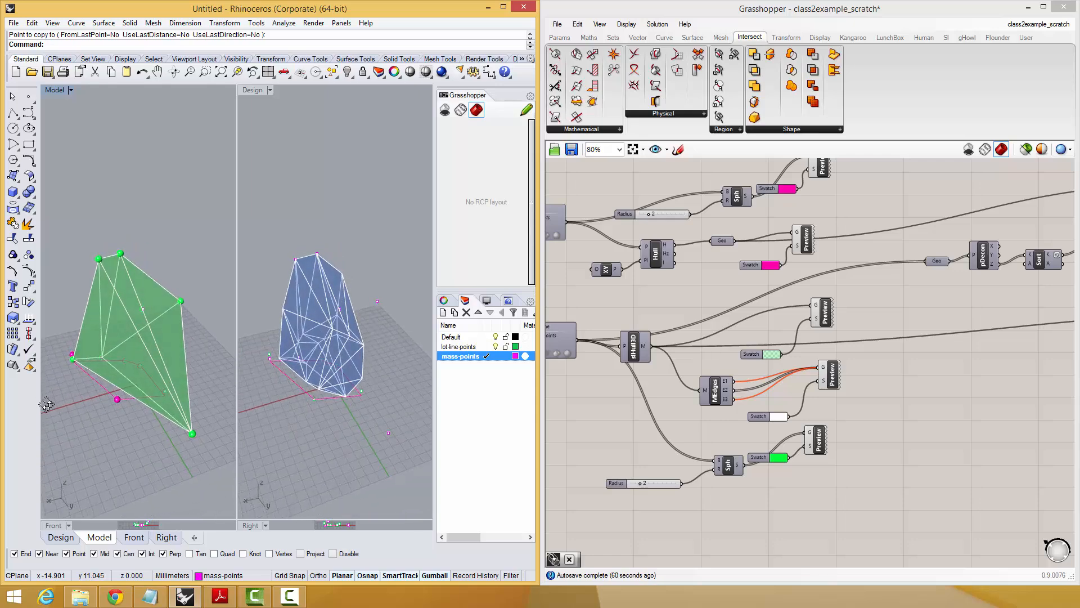
# Select a top mass point and reposition mass points so the green hull stretches outward beyond the lot.
pyautogui.click(74, 357)
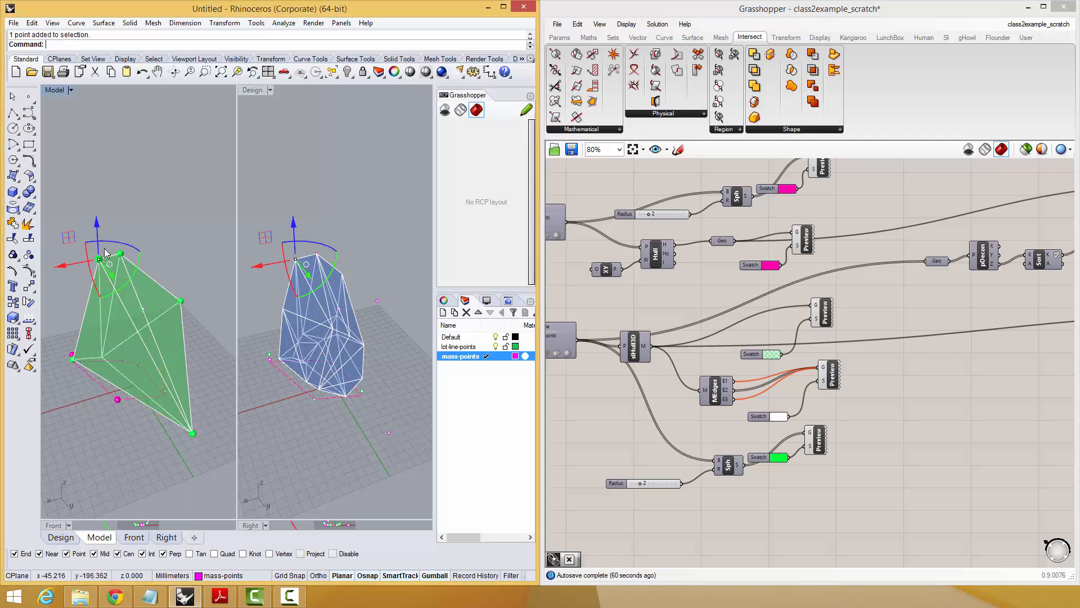
pyautogui.click(158, 228)
pyautogui.moveTo(95, 314); pyautogui.dragTo(145, 393, button='right')
pyautogui.moveTo(89, 370); pyautogui.dragTo(145, 378)
pyautogui.moveTo(145, 378); pyautogui.dragTo(163, 355, button='right')
pyautogui.click(145, 413)
pyautogui.moveTo(189, 391); pyautogui.dragTo(115, 415, button='right')
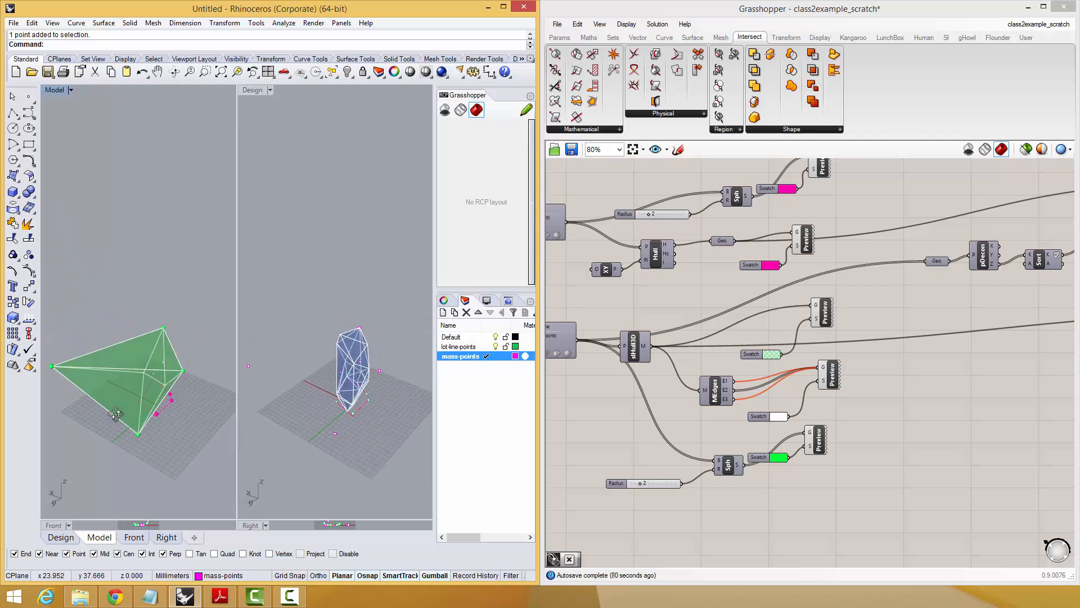
# Move the farthest outlying mass point about 53 mm back toward the lot.
pyautogui.keyDown('shift'); pyautogui.moveTo(55, 367); pyautogui.dragTo(115, 372, button='right'); pyautogui.keyUp('shift')
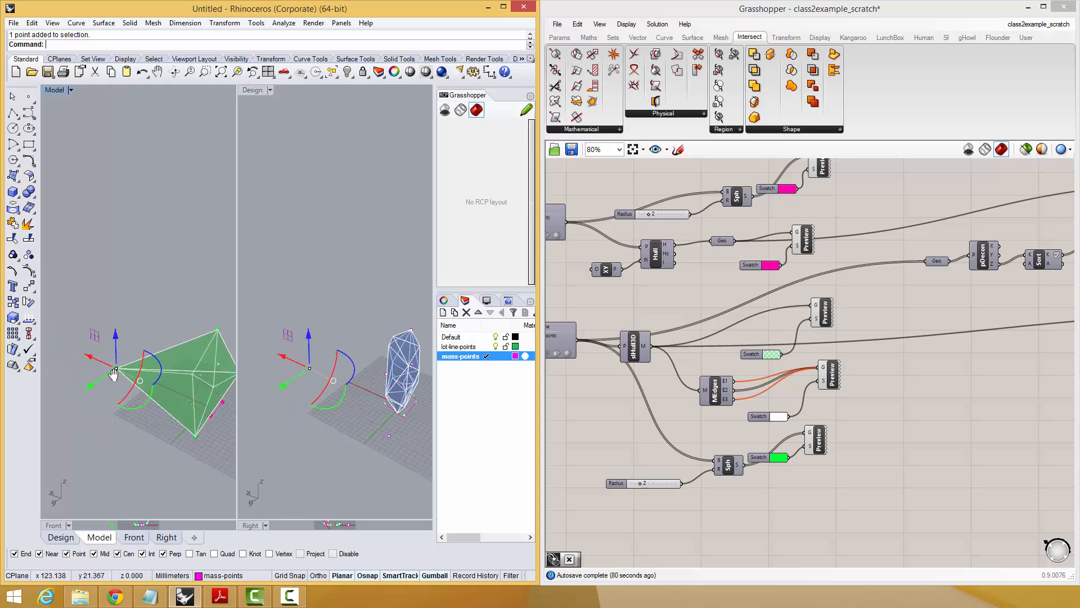
pyautogui.moveTo(111, 372); pyautogui.dragTo(135, 358)
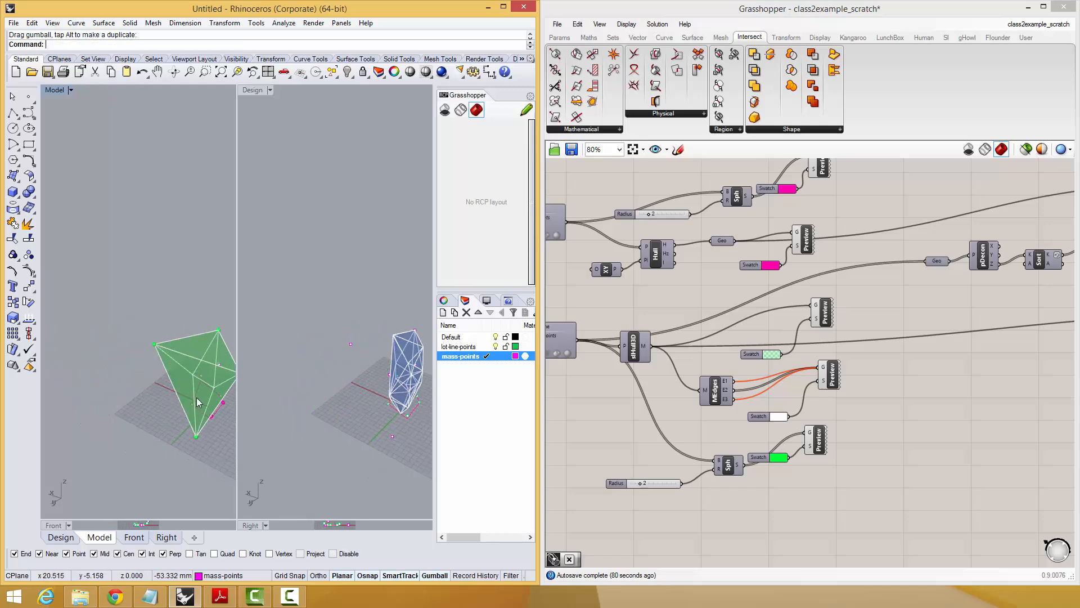
pyautogui.moveTo(197, 397); pyautogui.dragTo(122, 359, button='right')
# Move the mass point near the lot outline about 33 mm and compare the hull and intersected mass from several angles.
pyautogui.scroll(5, 181, 380)
pyautogui.scroll(-4, 142, 348)
pyautogui.scroll(5, 111, 349)
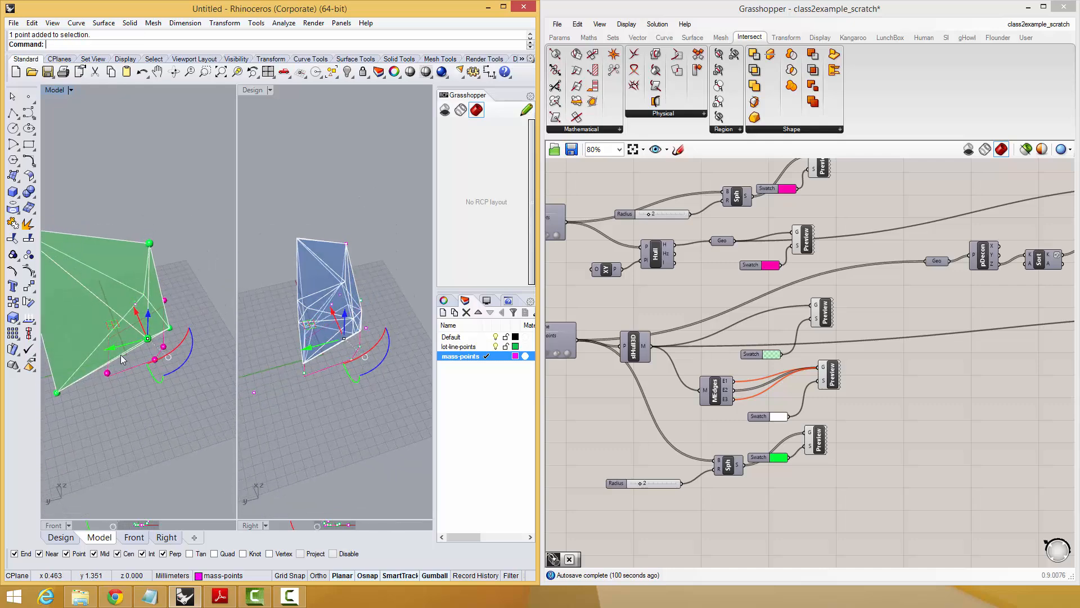
pyautogui.moveTo(181, 339); pyautogui.dragTo(140, 322, button='right')
pyautogui.moveTo(129, 318); pyautogui.dragTo(83, 367, button='right')
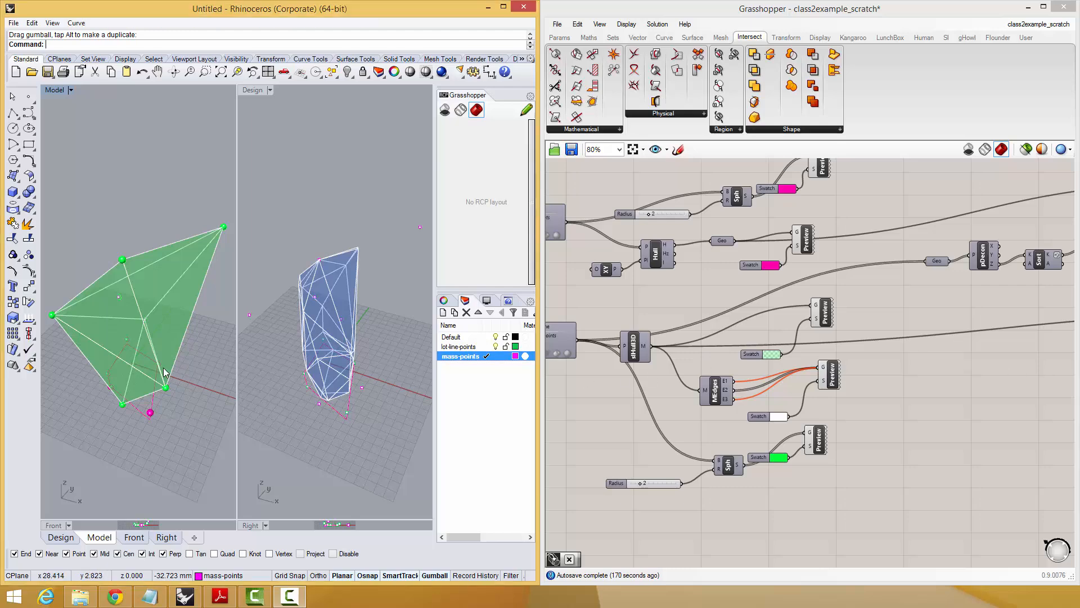
pyautogui.moveTo(160, 372)
pyautogui.mouseDown(button='right')
pyautogui.moveTo(154, 285)
pyautogui.moveTo(130, 388)
pyautogui.moveTo(169, 374)
pyautogui.moveTo(154, 188)
pyautogui.moveTo(169, 314)
pyautogui.moveTo(140, 351)
pyautogui.moveTo(124, 337)
pyautogui.moveTo(151, 367)
pyautogui.moveTo(154, 236)
pyautogui.moveTo(151, 322)
pyautogui.moveTo(193, 349)
pyautogui.moveTo(192, 338)
pyautogui.moveTo(163, 339)
pyautogui.moveTo(153, 352)
pyautogui.mouseUp(button='right')
pyautogui.write('F')
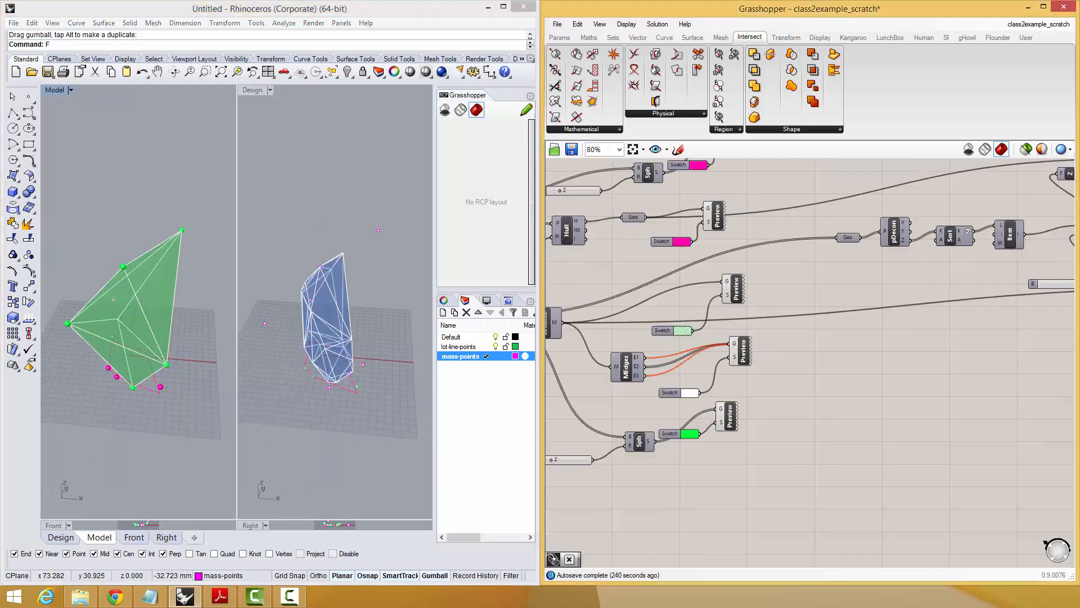
# Examine the Grasshopper definition around the intersection and camera-sync components and browse the Maths and Sets components.
pyautogui.scroll(-4, 737, 332)
pyautogui.moveTo(750, 289); pyautogui.dragTo(708, 221, button='right')
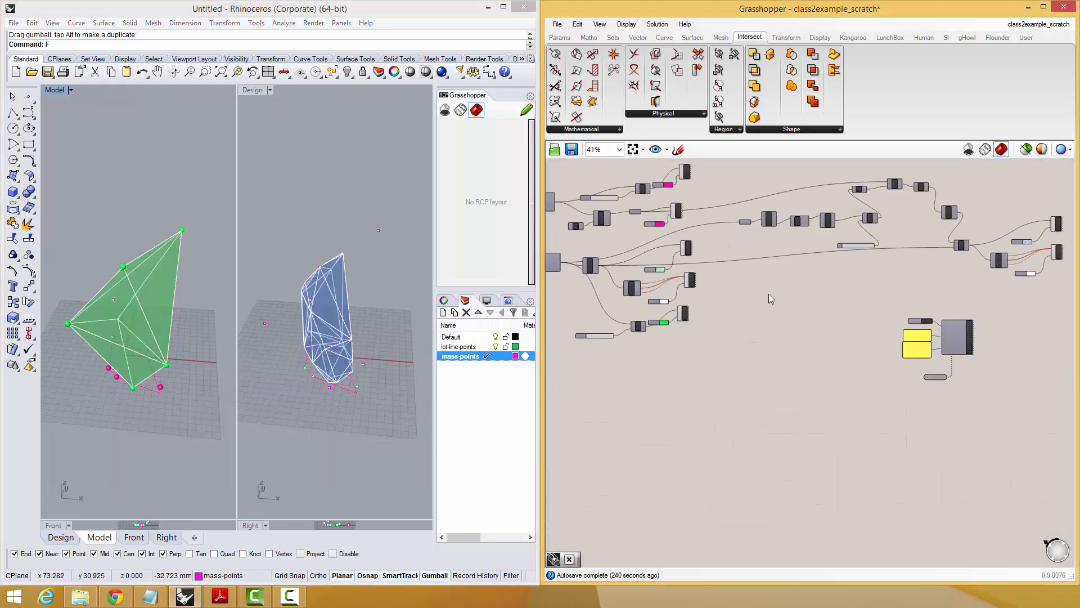
pyautogui.scroll(3, 769, 294)
pyautogui.scroll(-1, 749, 38)
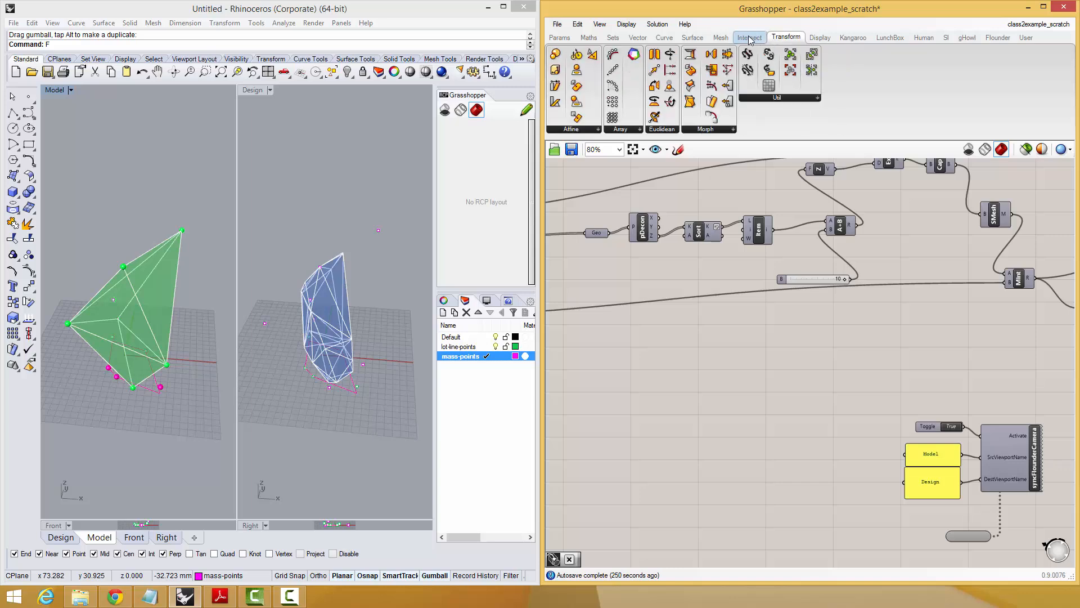
pyautogui.click(588, 39)
pyautogui.click(609, 39)
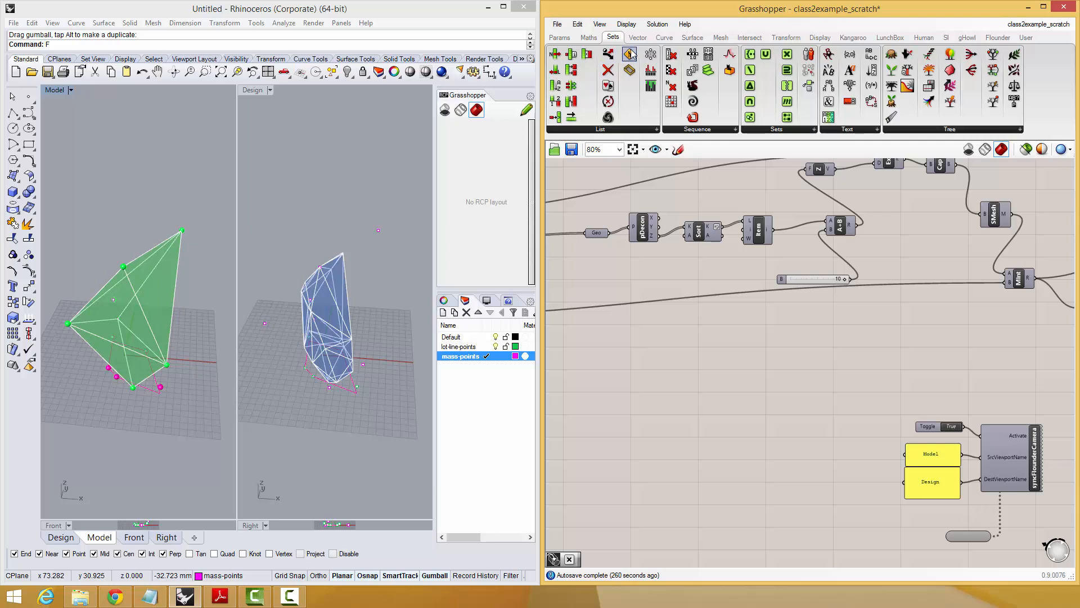
# Browse the Curve, Surface, Mesh, Intersect, Transform and Vector component categories for a suitable component.
pyautogui.click(638, 37)
pyautogui.click(663, 38)
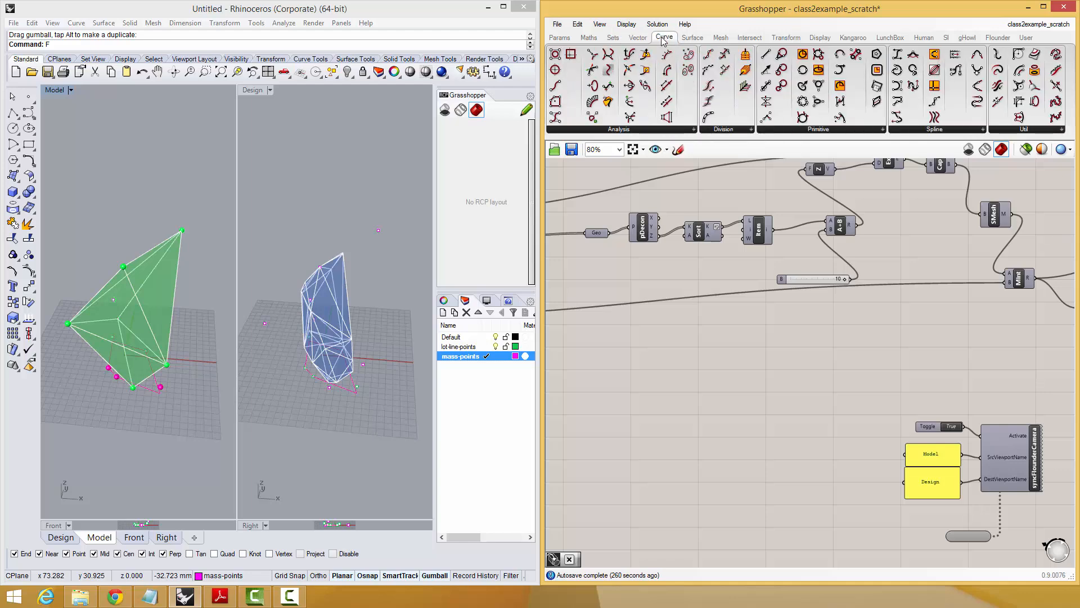
pyautogui.click(682, 37)
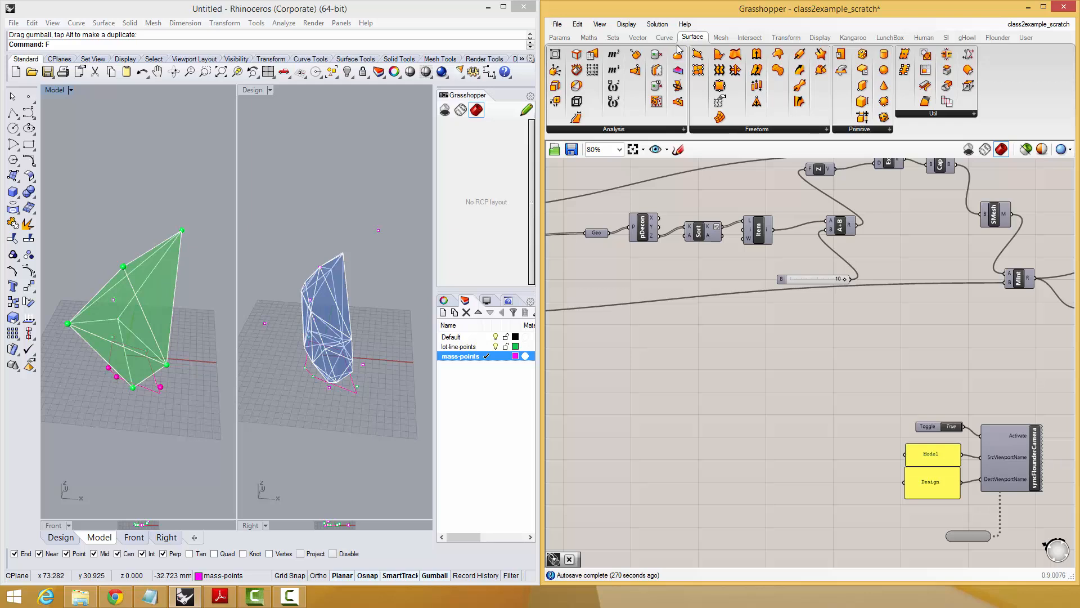
pyautogui.click(720, 38)
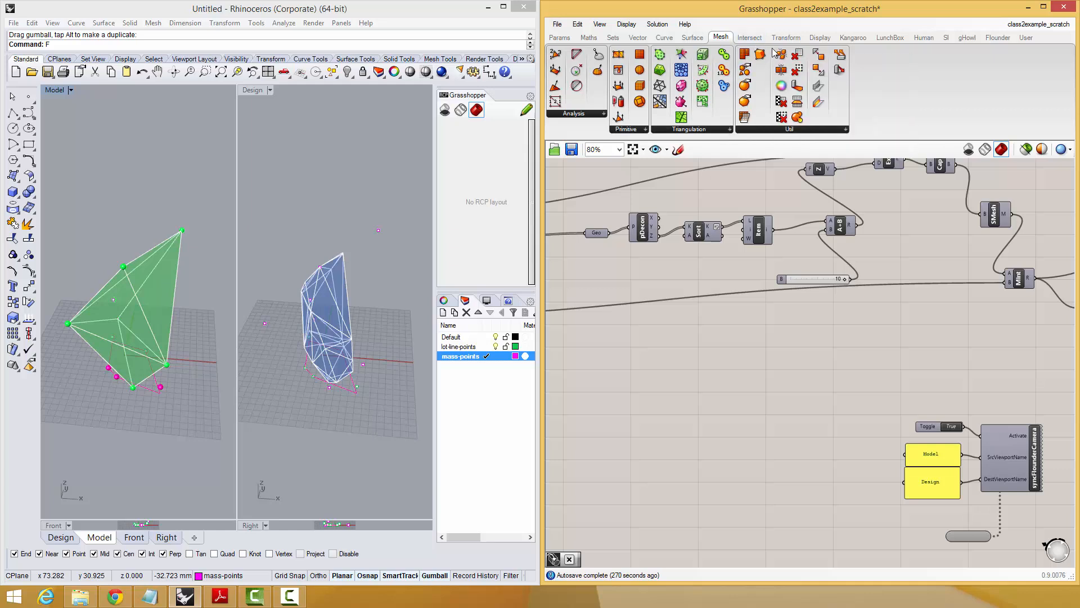
pyautogui.click(749, 37)
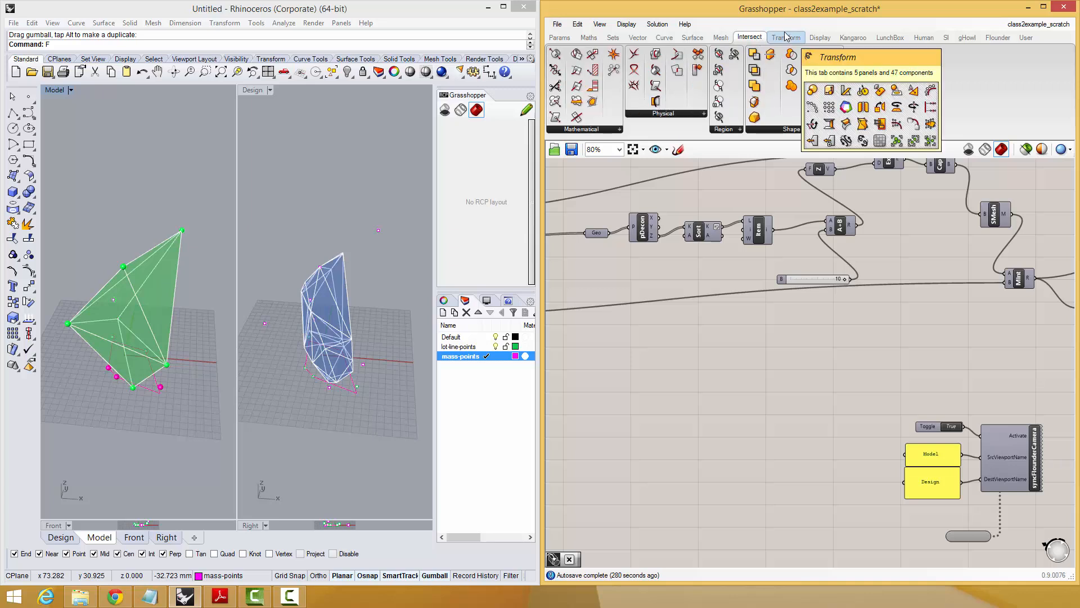
pyautogui.click(786, 37)
pyautogui.click(644, 39)
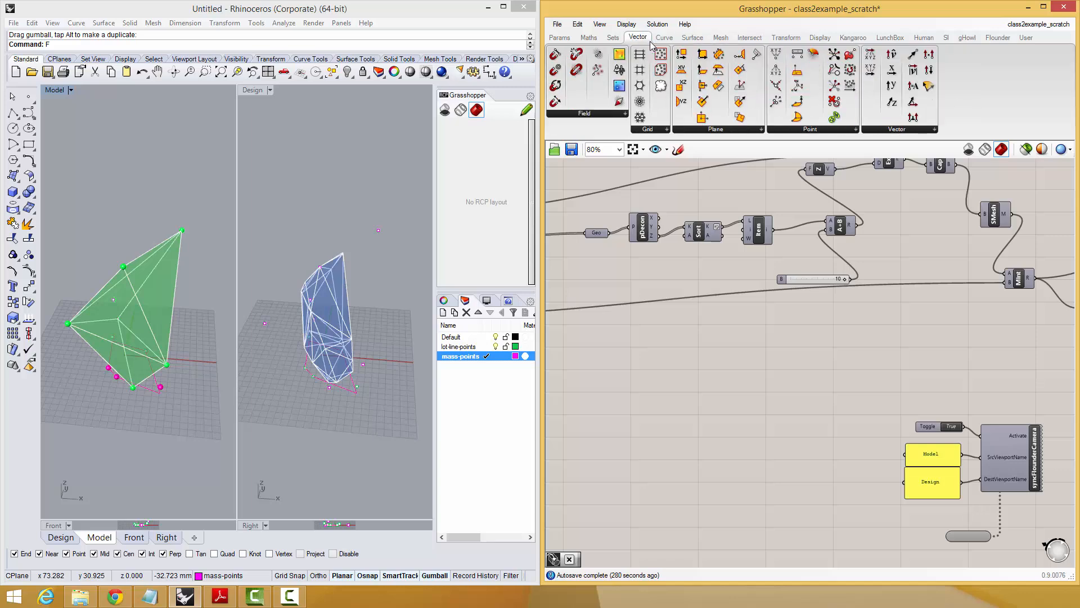
pyautogui.click(609, 35)
pyautogui.click(597, 39)
# Add the Human plug-in's Render Mesh to Screen component to the empty canvas area below the mesh intersection.
pyautogui.click(923, 38)
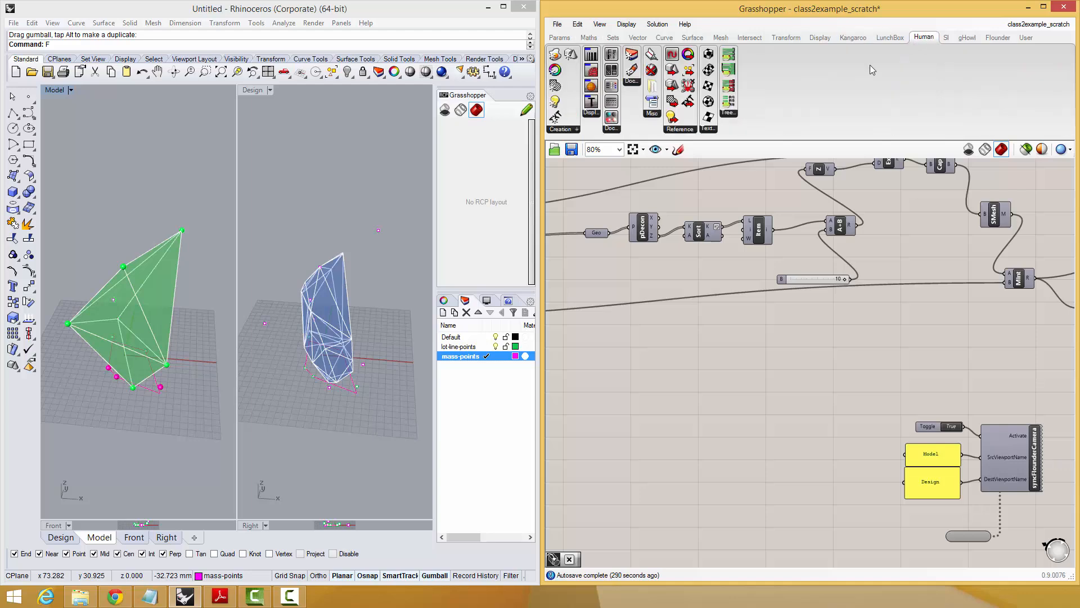
pyautogui.click(592, 114)
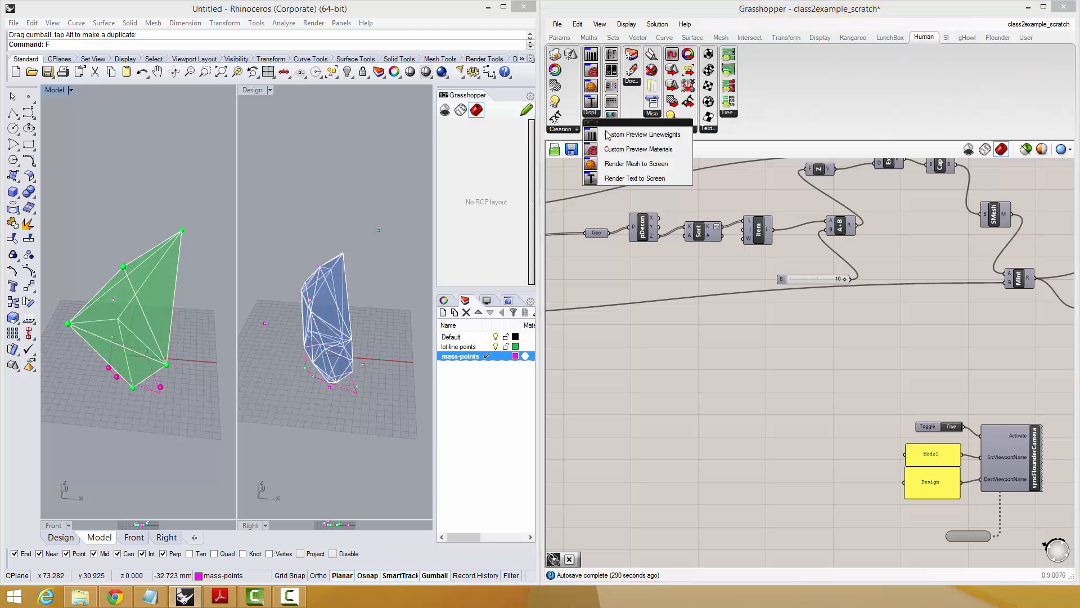
pyautogui.click(622, 165)
pyautogui.click(826, 392)
pyautogui.moveTo(850, 368); pyautogui.dragTo(741, 288, button='right')
pyautogui.scroll(-2, 741, 288)
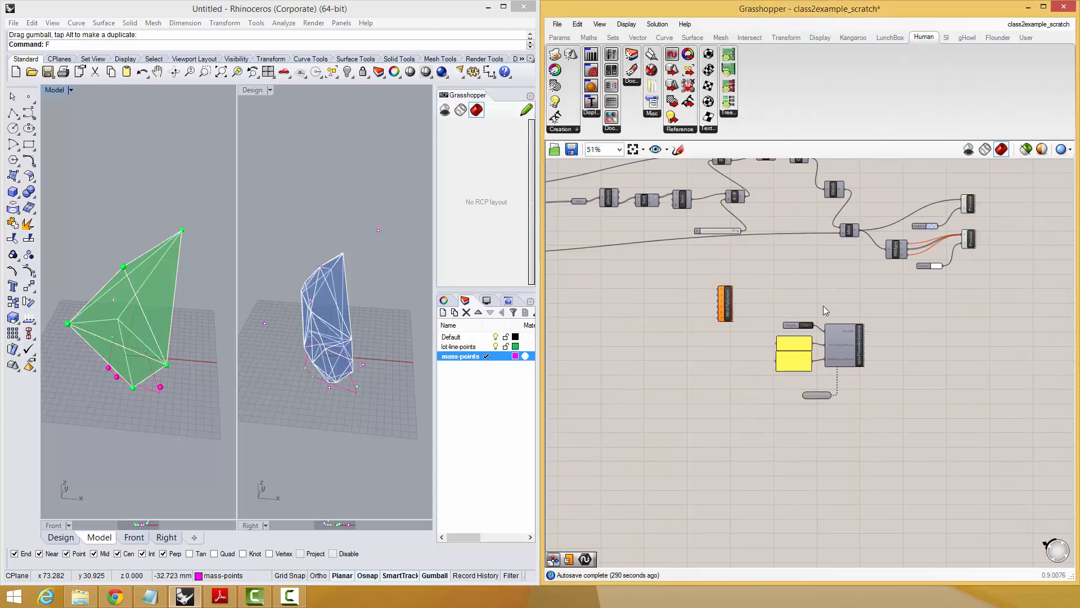
# Reposition the MeshToScreen component in the open space between the mesh intersection and the camera-sync components.
pyautogui.moveTo(910, 309); pyautogui.dragTo(759, 423)
pyautogui.moveTo(849, 336); pyautogui.dragTo(837, 451)
pyautogui.scroll(4, 748, 298)
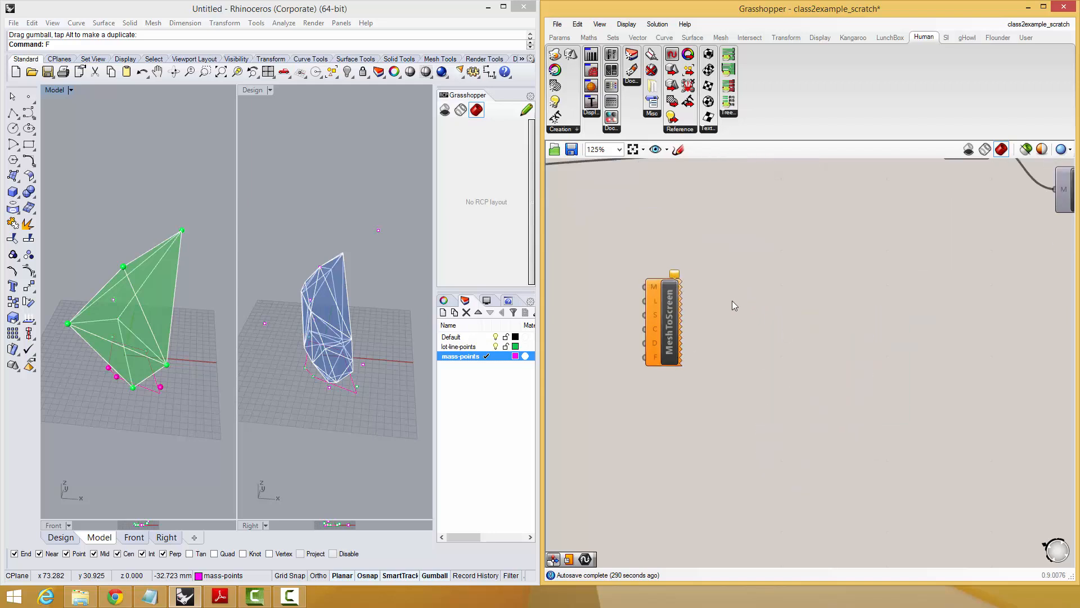
pyautogui.moveTo(674, 316); pyautogui.dragTo(849, 389)
pyautogui.click(856, 309)
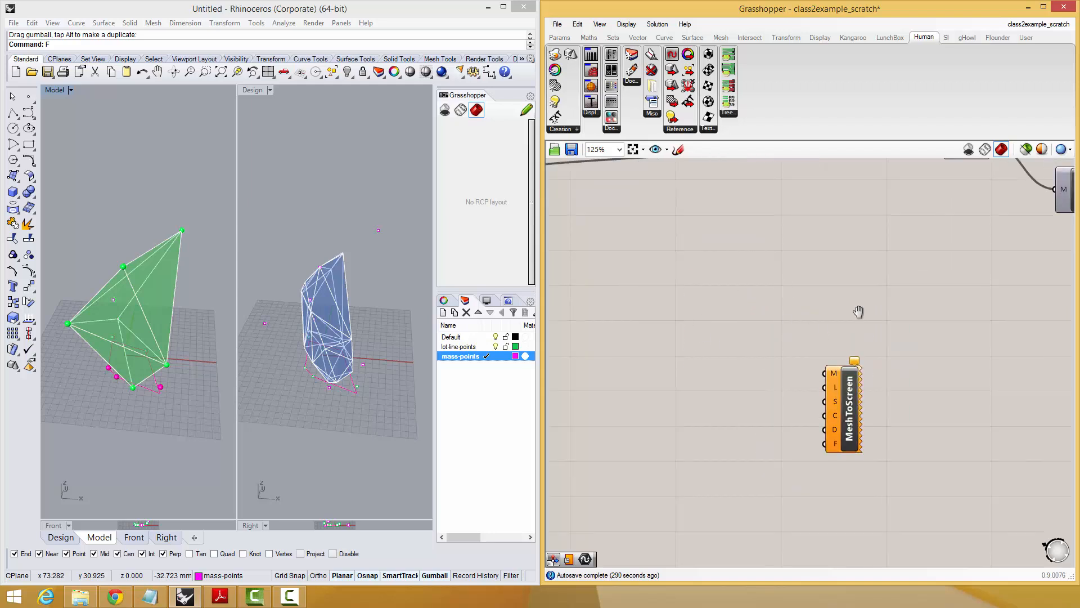
pyautogui.scroll(-2, 835, 305)
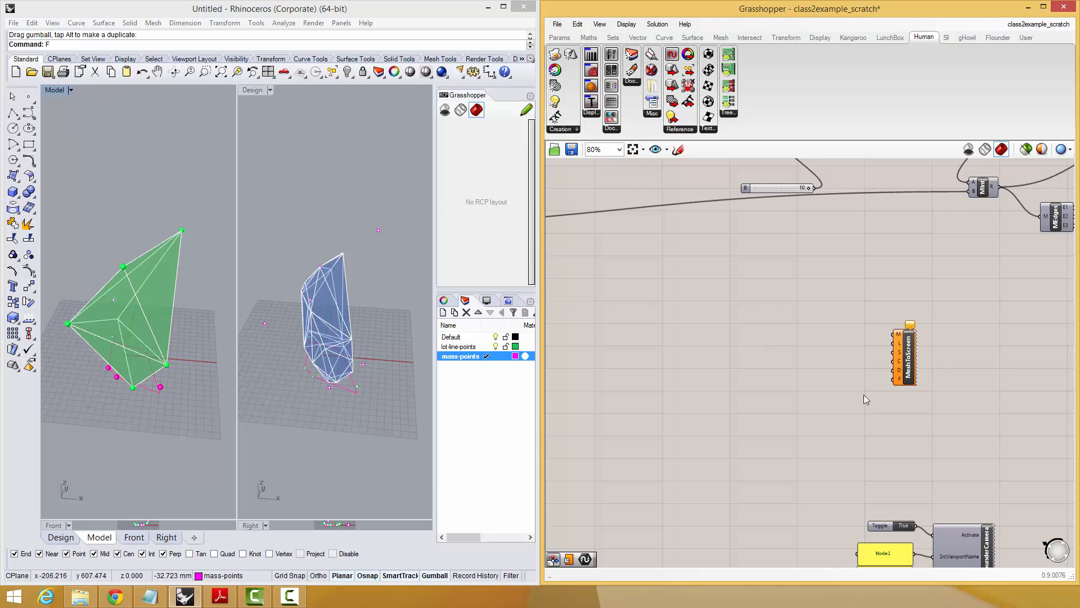
pyautogui.click(911, 371)
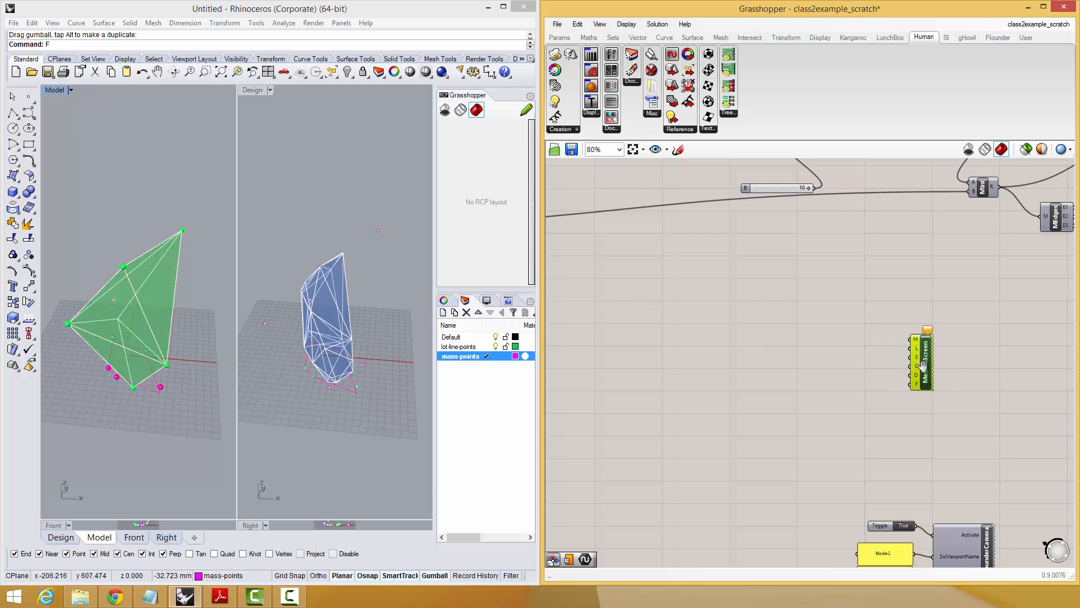
pyautogui.moveTo(923, 365); pyautogui.dragTo(911, 304, button='right')
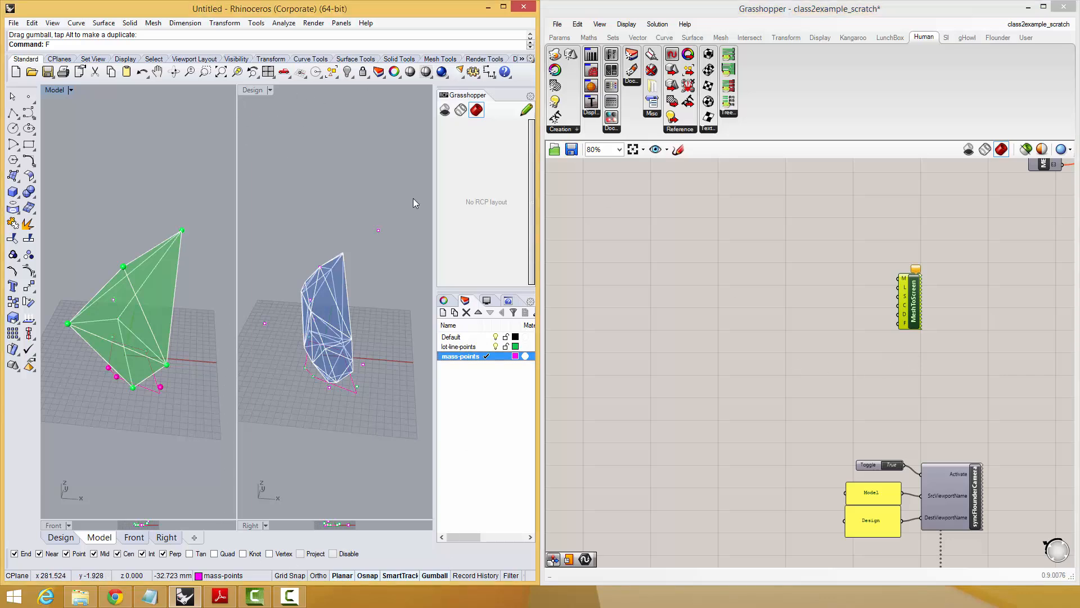
# Add a Geometry parameter to the canvas below the hull's sphere and preview components.
pyautogui.scroll(-3, 923, 405)
pyautogui.scroll(3, 789, 288)
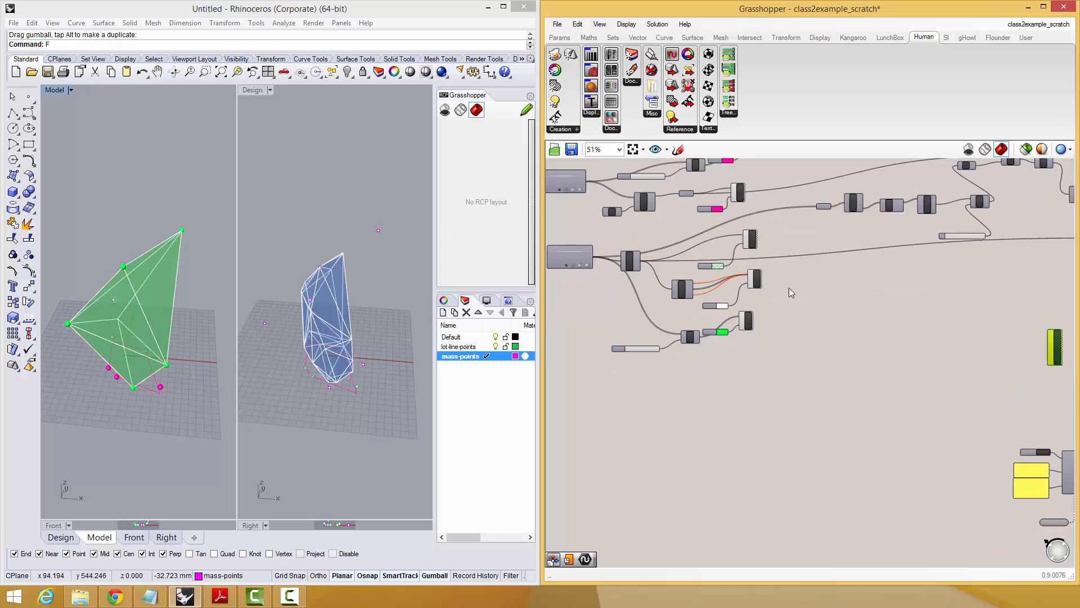
pyautogui.moveTo(619, 267); pyautogui.dragTo(625, 271)
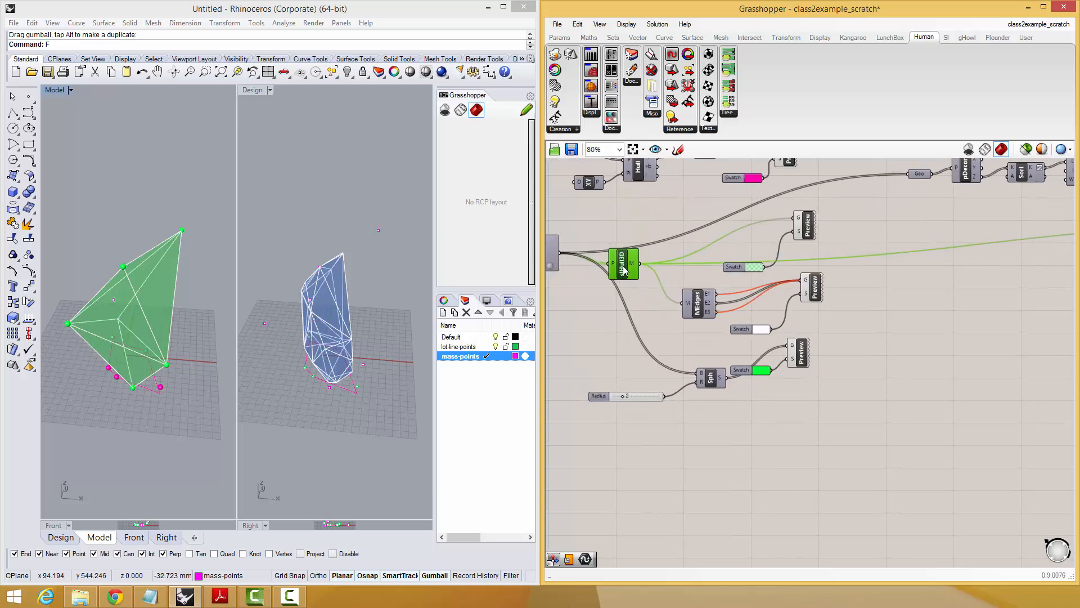
pyautogui.moveTo(731, 332); pyautogui.dragTo(683, 290, button='right')
pyautogui.doubleClick(719, 424)
pyautogui.write('ge')
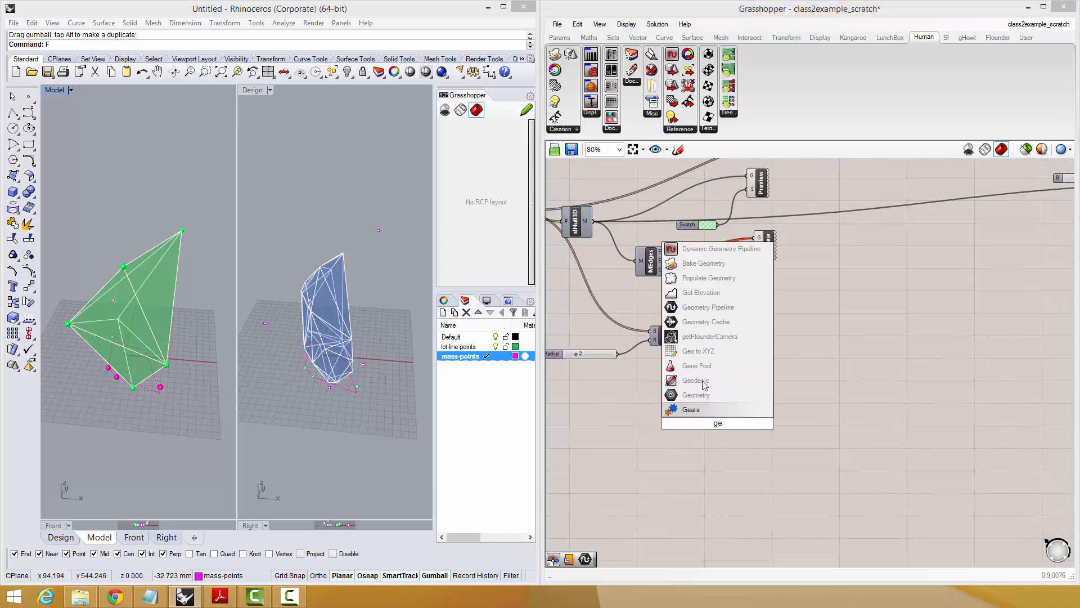
pyautogui.click(696, 395)
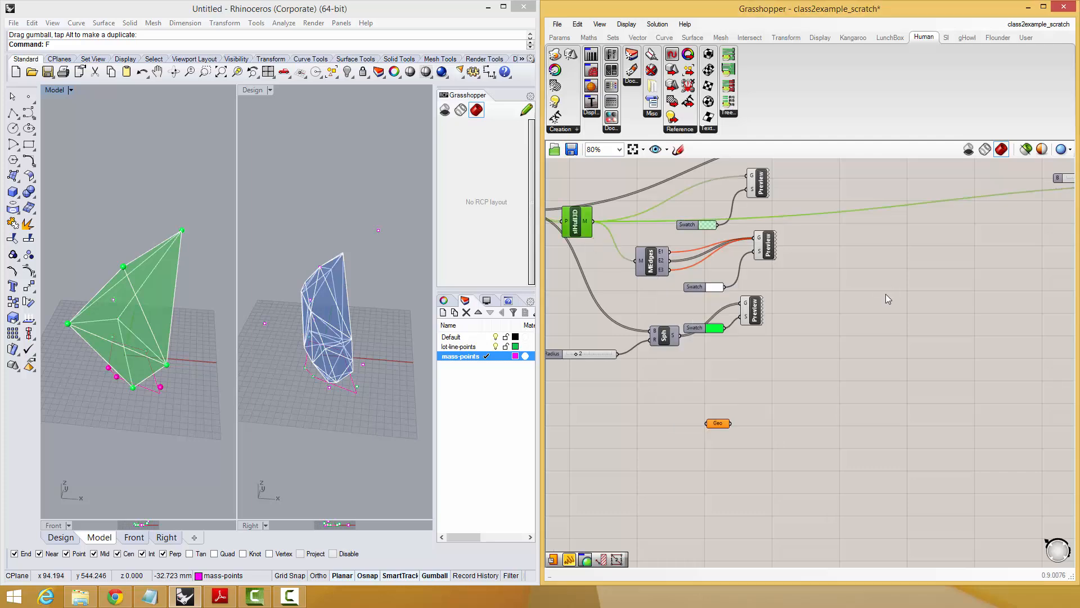
# Move the Geometry parameter near the MeshToScreen component and feed it the mesh intersection result.
pyautogui.moveTo(717, 420); pyautogui.dragTo(933, 333)
pyautogui.scroll(-4, 627, 366)
pyautogui.scroll(3, 908, 360)
pyautogui.moveTo(920, 251); pyautogui.dragTo(892, 261, button='right')
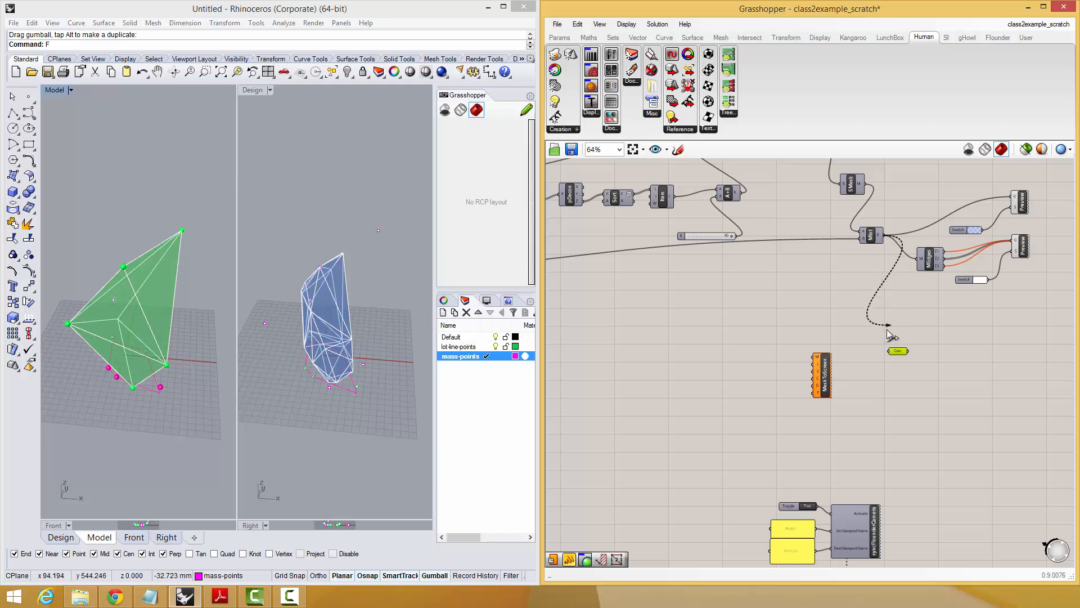
pyautogui.moveTo(889, 336); pyautogui.dragTo(890, 351)
pyautogui.scroll(3, 822, 374)
# Arrange the Geometry parameter beside MeshToScreen and connect it to the Mesh (M) input.
pyautogui.moveTo(822, 377); pyautogui.dragTo(1049, 389)
pyautogui.moveTo(957, 355); pyautogui.dragTo(839, 352, button='right')
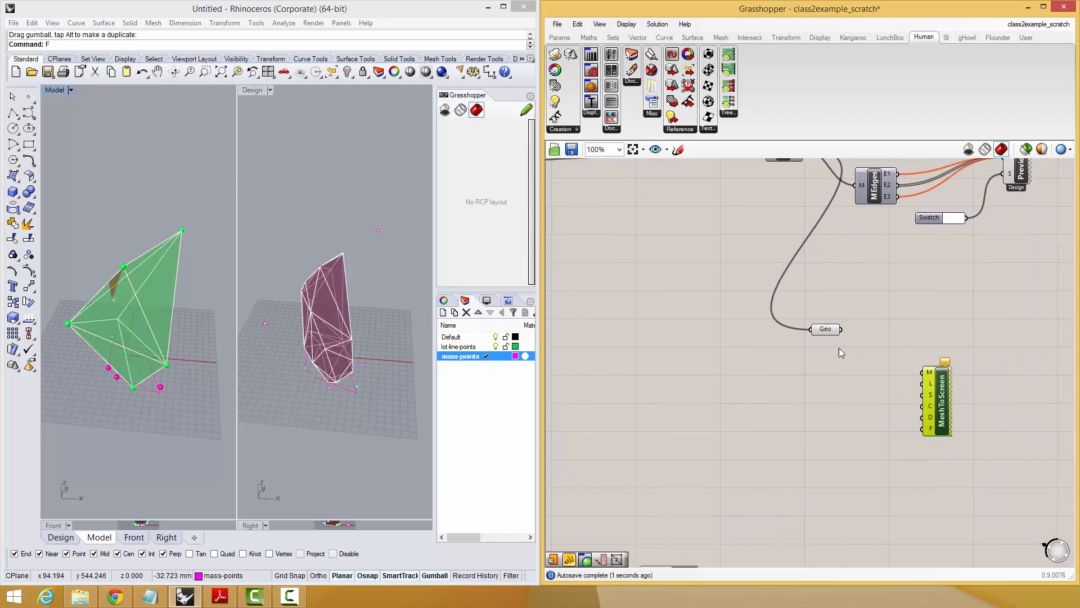
pyautogui.moveTo(836, 332); pyautogui.dragTo(866, 370)
pyautogui.moveTo(866, 376); pyautogui.dragTo(815, 383, button='right')
pyautogui.scroll(2, 855, 383)
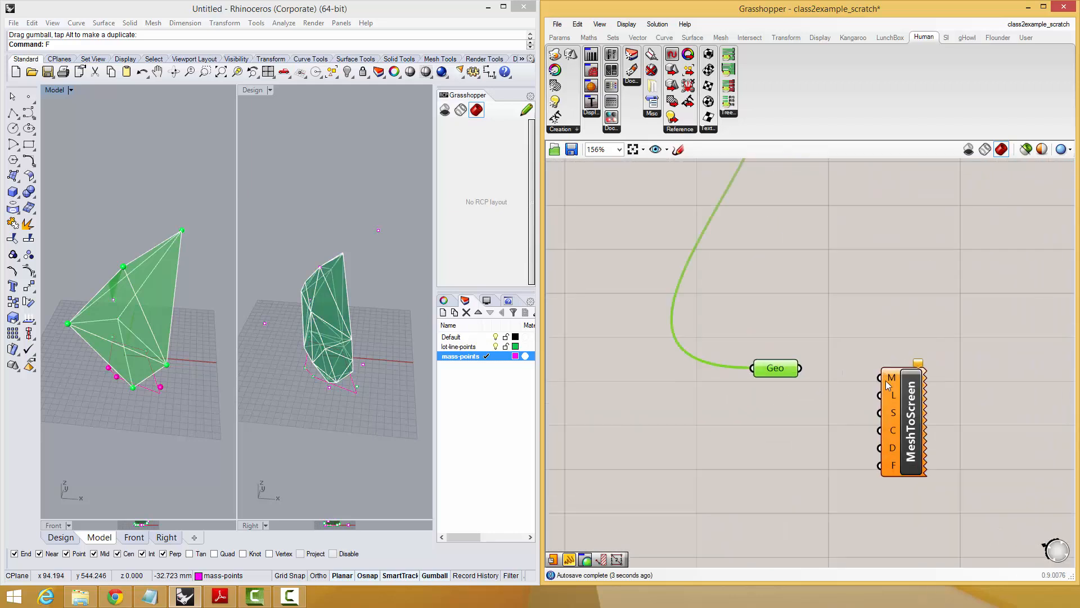
pyautogui.moveTo(809, 377); pyautogui.dragTo(803, 371)
pyautogui.moveTo(896, 383)
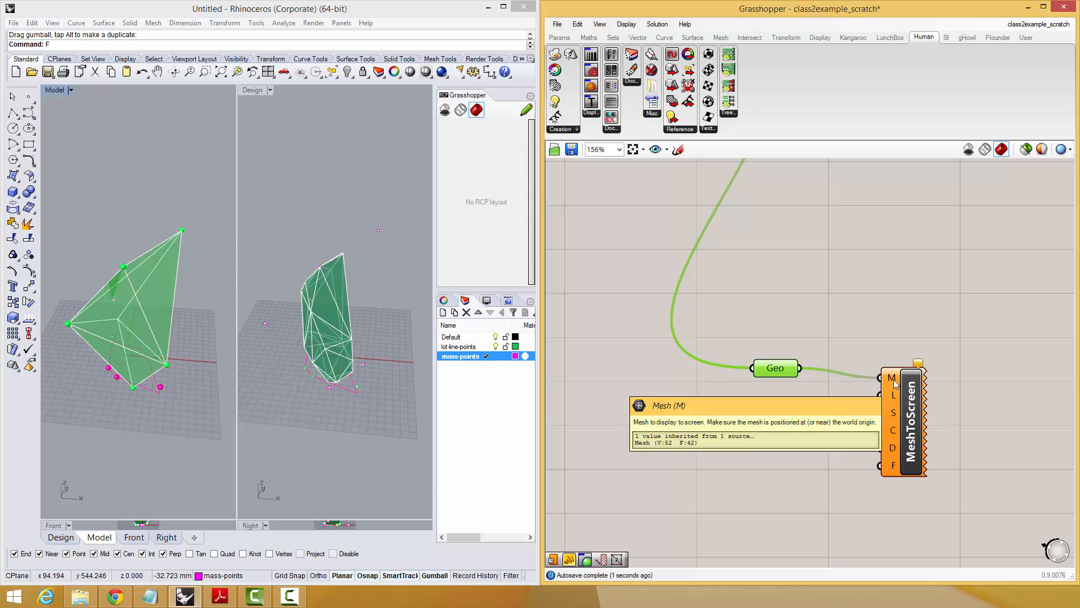
pyautogui.moveTo(895, 383); pyautogui.dragTo(899, 373)
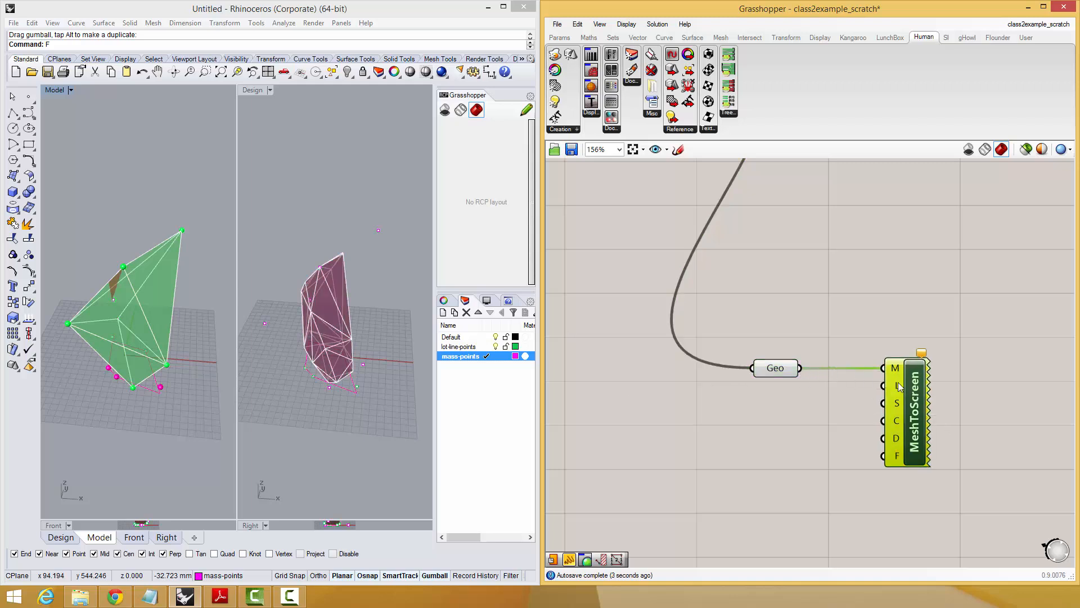
# Add an MD Slider beside MeshToScreen as the point source for its Location (L) input.
pyautogui.moveTo(893, 383)
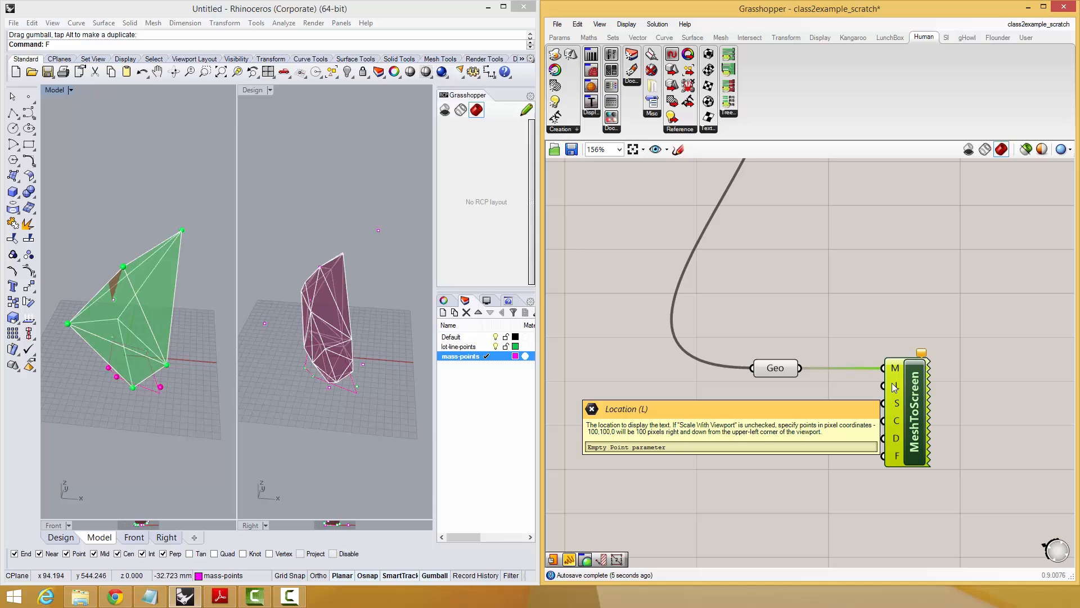
pyautogui.doubleClick(726, 400)
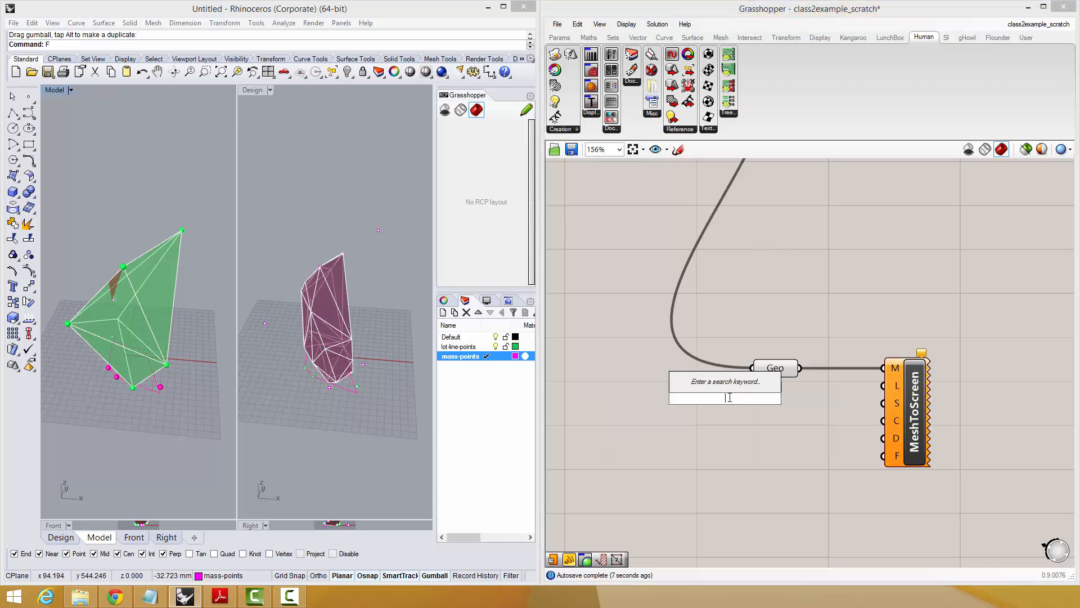
pyautogui.write('ml')
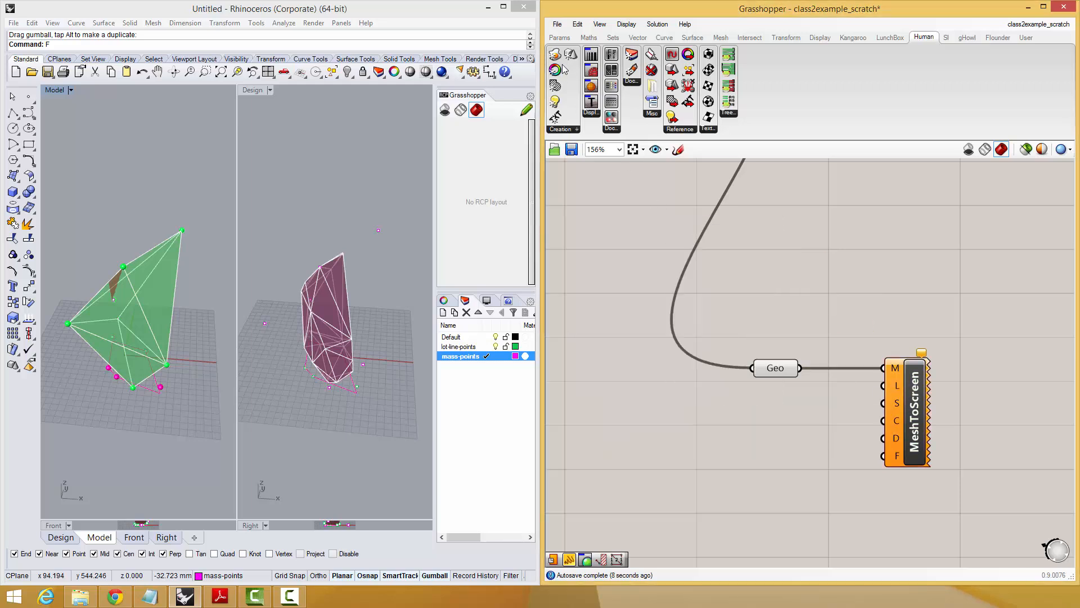
pyautogui.click(560, 37)
pyautogui.click(810, 130)
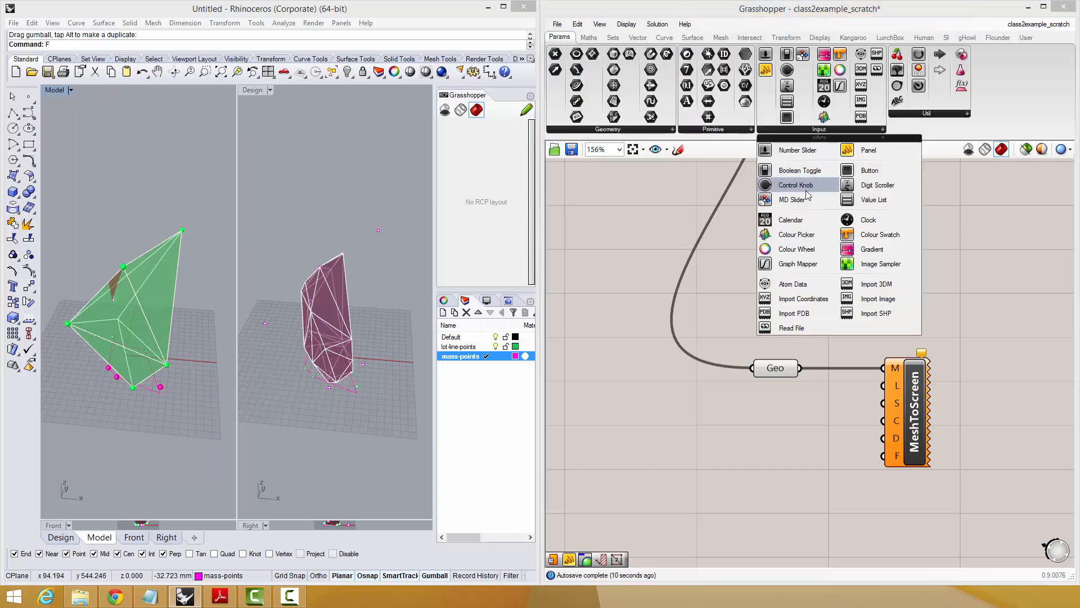
pyautogui.click(782, 202)
pyautogui.click(749, 426)
pyautogui.moveTo(718, 426); pyautogui.dragTo(755, 460)
# Add a panel reading the MD Slider's output and set the slider to about 0.62, 0.39.
pyautogui.moveTo(831, 433); pyautogui.dragTo(850, 452)
pyautogui.doubleClick(819, 451)
pyautogui.write('//')
pyautogui.press('Return')
pyautogui.moveTo(785, 456); pyautogui.dragTo(755, 443)
pyautogui.click(751, 458)
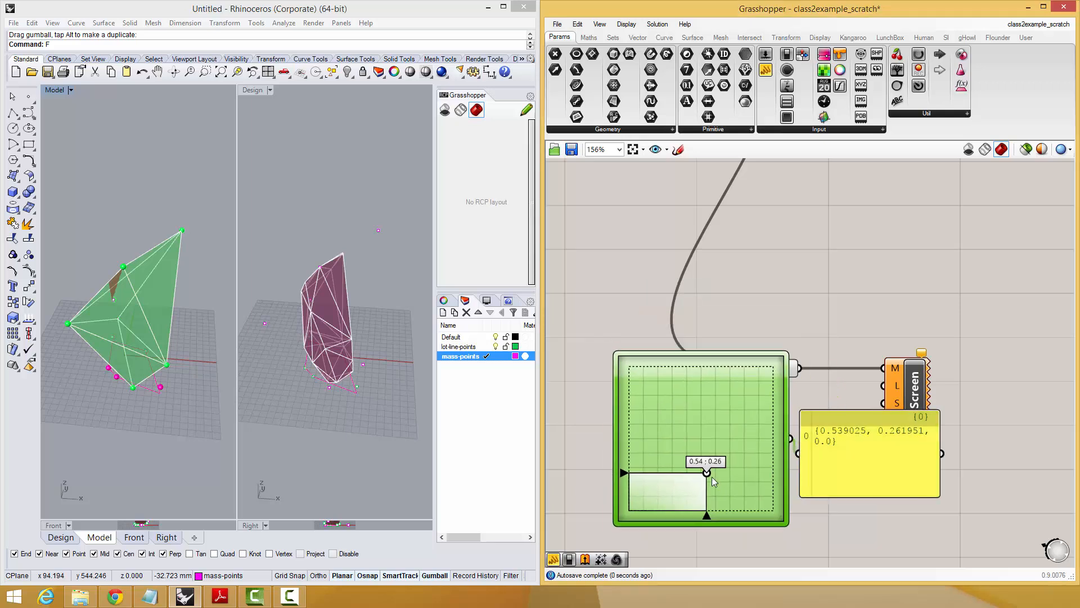
pyautogui.moveTo(707, 477)
pyautogui.mouseDown()
pyautogui.moveTo(663, 466)
pyautogui.moveTo(726, 381)
pyautogui.moveTo(716, 459)
pyautogui.mouseUp()
# Rearrange MeshToScreen, the Geometry parameter, the MD Slider and the panel to free space between them.
pyautogui.click(922, 387)
pyautogui.moveTo(923, 387); pyautogui.dragTo(946, 365)
pyautogui.moveTo(879, 354); pyautogui.dragTo(910, 227, button='right')
pyautogui.moveTo(878, 261); pyautogui.dragTo(766, 375)
pyautogui.moveTo(794, 242); pyautogui.dragTo(793, 230)
pyautogui.moveTo(886, 331); pyautogui.dragTo(826, 341, button='right')
pyautogui.moveTo(826, 342); pyautogui.dragTo(894, 379)
# Add a Multiplication component and connect the MD Slider's output to its A input.
pyautogui.doubleClick(829, 291)
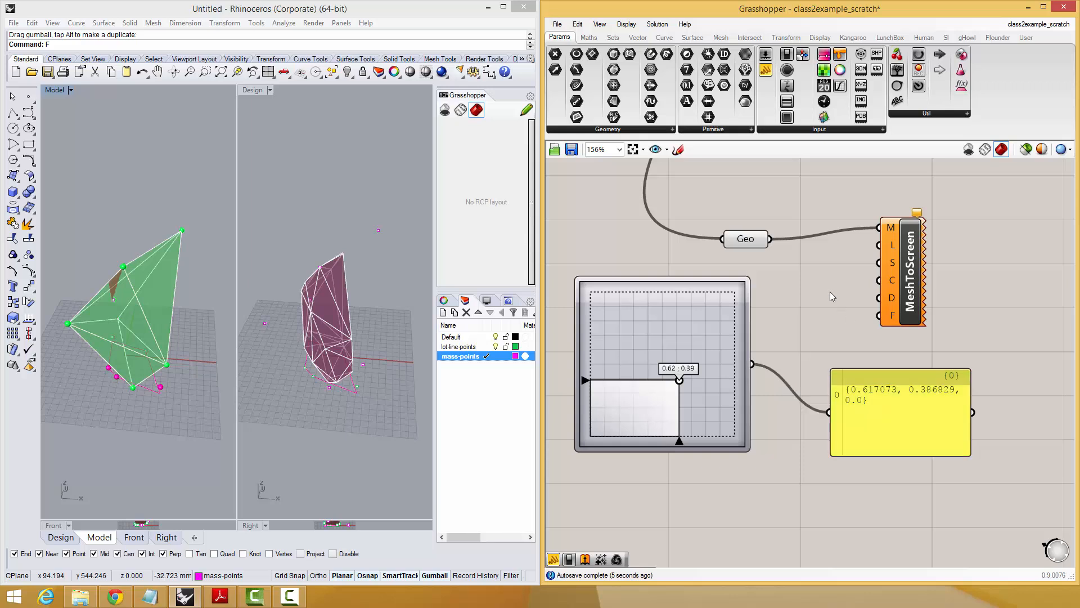
pyautogui.write('*')
pyautogui.press('Return')
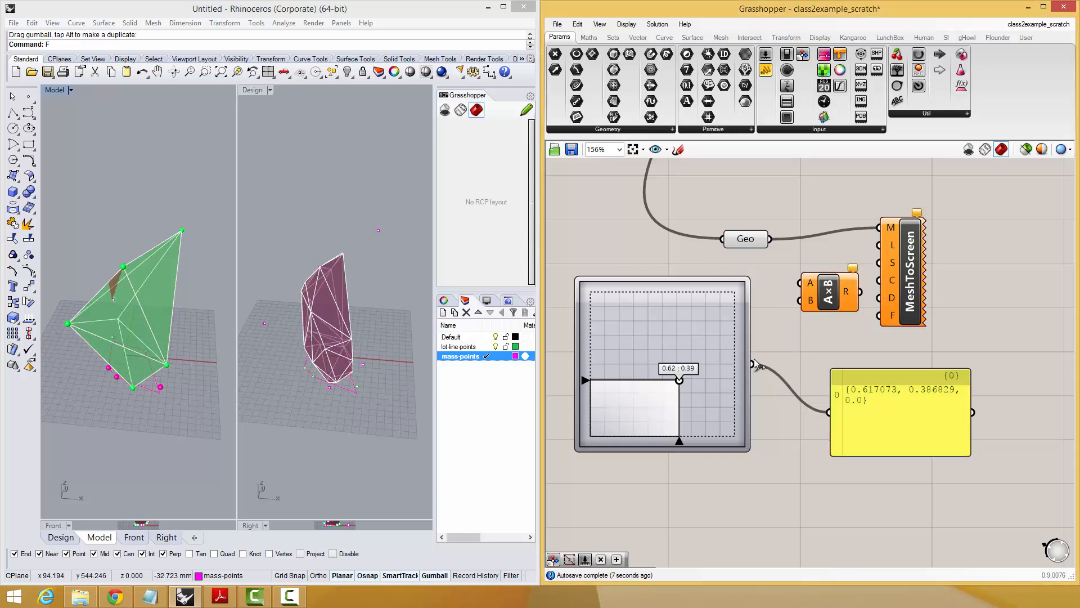
pyautogui.moveTo(753, 364); pyautogui.dragTo(833, 332)
pyautogui.moveTo(750, 396); pyautogui.dragTo(697, 376)
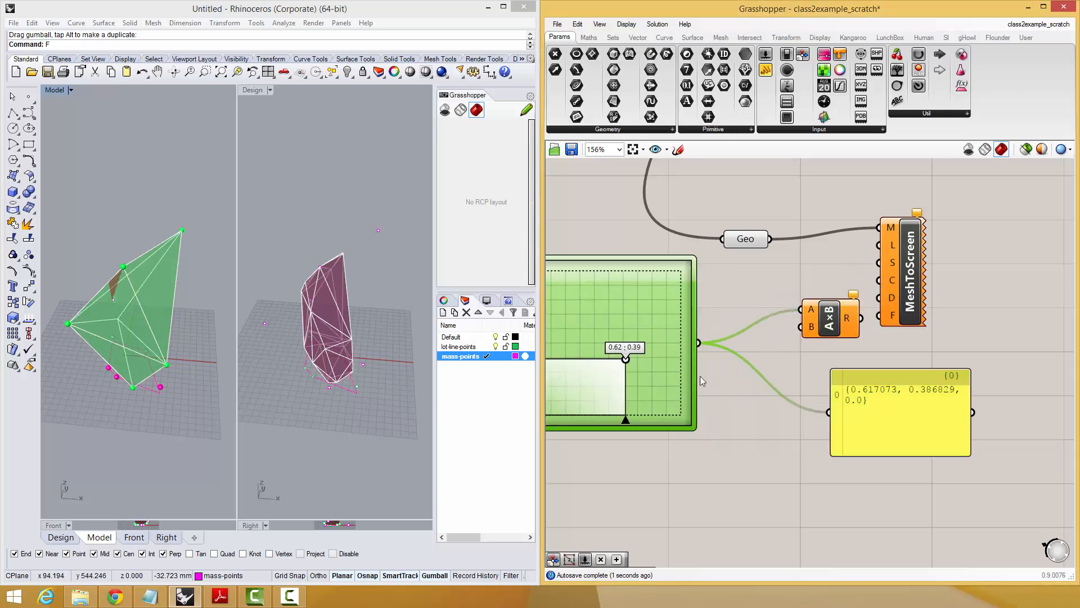
# Add a number slider set to 100 and connect it to the multiplication's B input.
pyautogui.doubleClick(742, 404)
pyautogui.write('100')
pyautogui.press('Return')
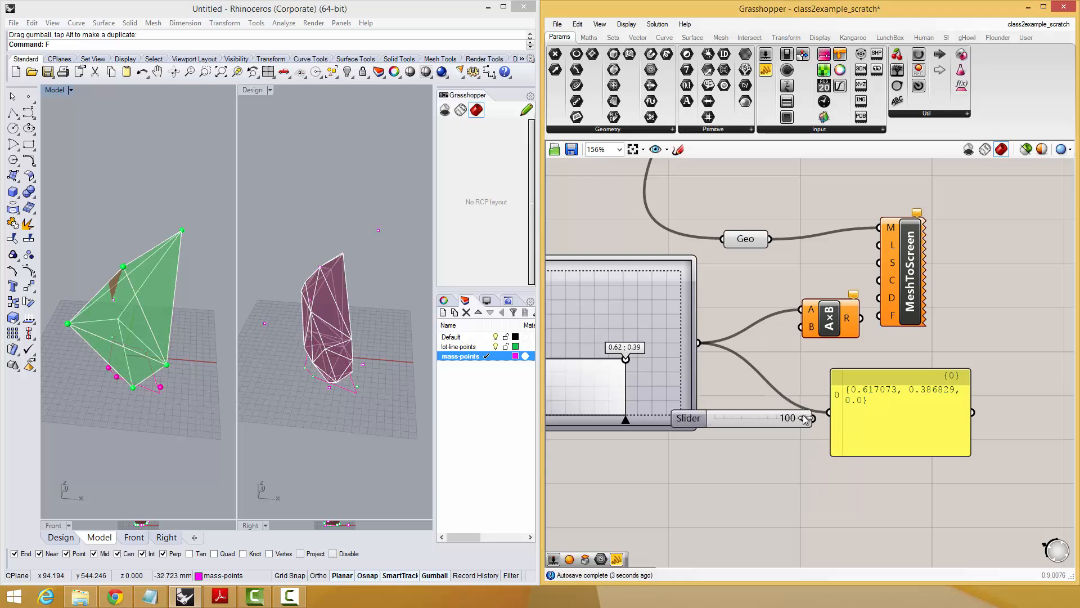
pyautogui.moveTo(814, 418); pyautogui.dragTo(904, 391)
# Set the MD Slider to about 0.4, 0.71 and place the panel reading the product below the multiplication.
pyautogui.moveTo(629, 360); pyautogui.dragTo(587, 324)
pyautogui.moveTo(920, 291); pyautogui.dragTo(798, 311, button='right')
pyautogui.click(805, 390)
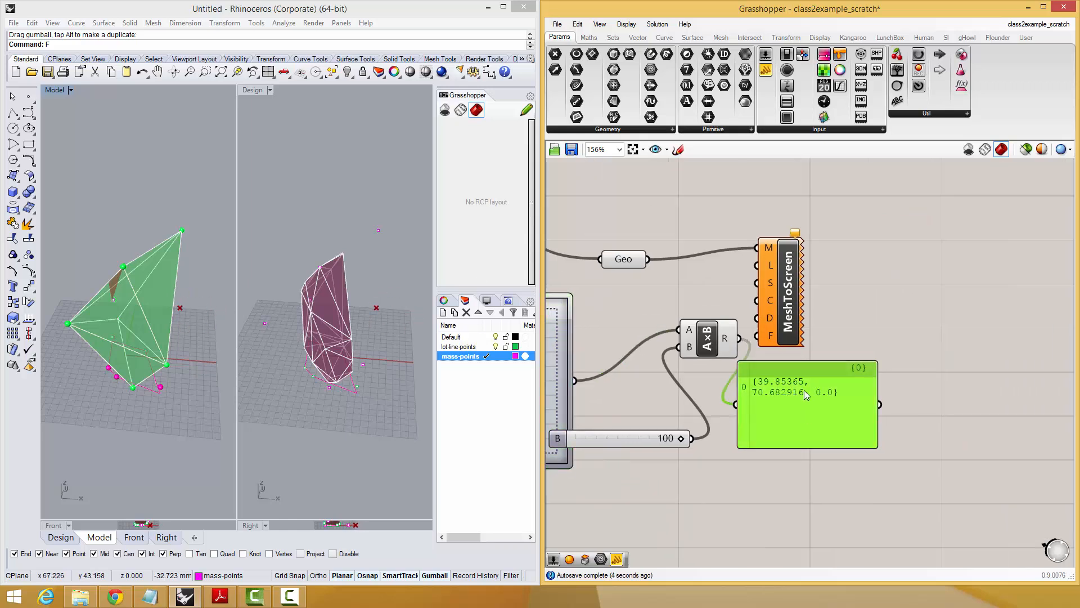
pyautogui.moveTo(805, 390); pyautogui.dragTo(822, 404)
# Connect the multiplication result to MeshToScreen's Location input and set the MD Slider to about 0.42, 0.59.
pyautogui.moveTo(771, 258); pyautogui.dragTo(831, 247)
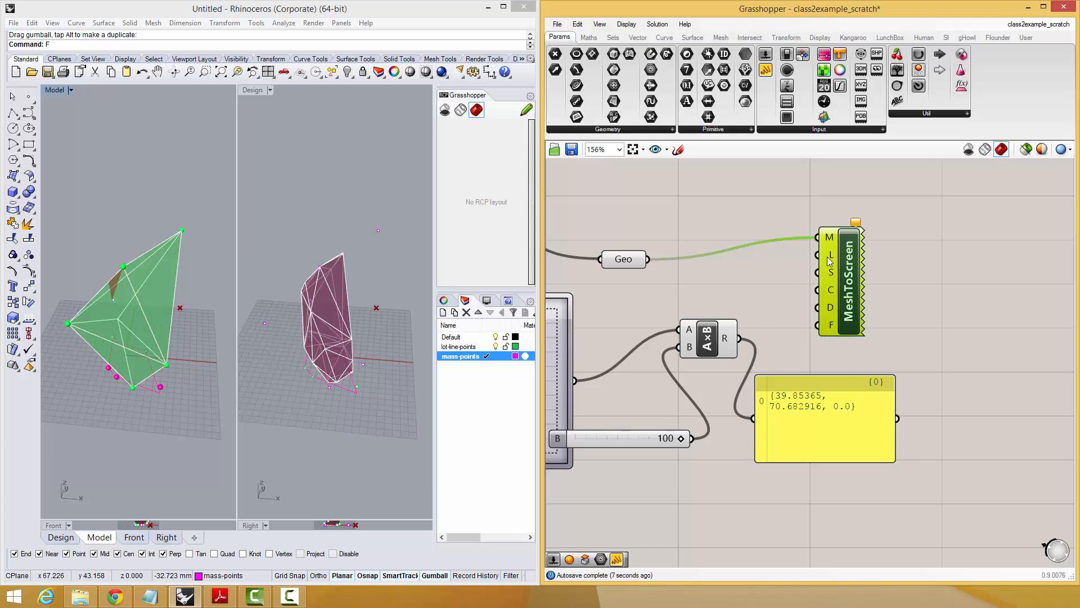
pyautogui.moveTo(731, 339); pyautogui.dragTo(863, 275)
pyautogui.moveTo(659, 366); pyautogui.dragTo(813, 358, button='right')
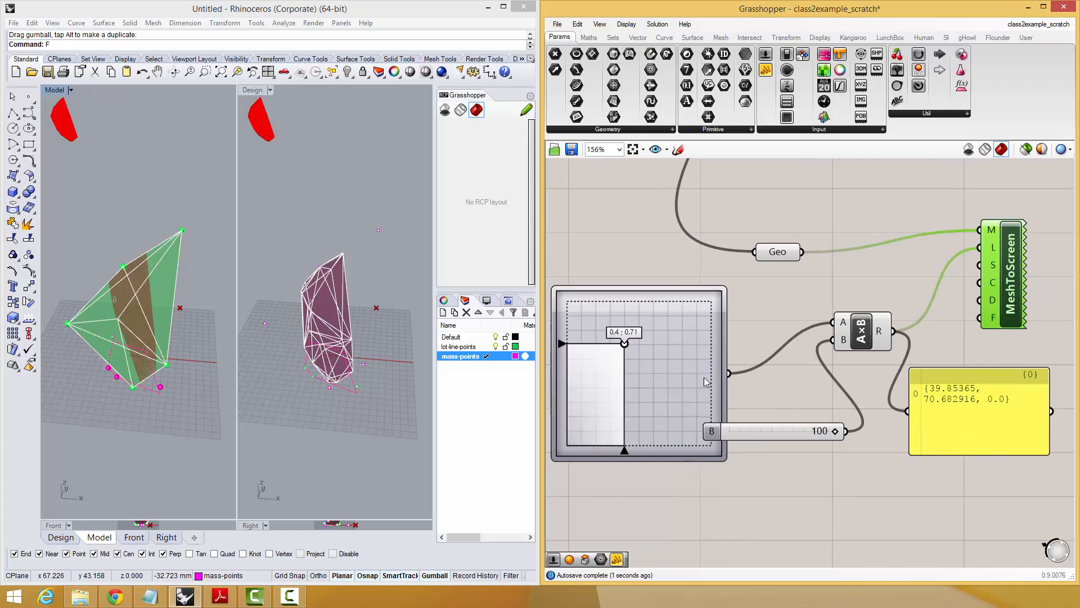
pyautogui.moveTo(625, 344)
pyautogui.mouseDown()
pyautogui.moveTo(647, 402)
pyautogui.moveTo(651, 309)
pyautogui.moveTo(602, 373)
pyautogui.moveTo(694, 366)
pyautogui.moveTo(604, 397)
pyautogui.moveTo(682, 354)
pyautogui.moveTo(604, 323)
pyautogui.moveTo(624, 371)
pyautogui.moveTo(621, 362)
pyautogui.moveTo(664, 346)
pyautogui.moveTo(626, 364)
pyautogui.mouseUp()
pyautogui.moveTo(1007, 315); pyautogui.dragTo(931, 322, button='right')
pyautogui.scroll(1, 930, 322)
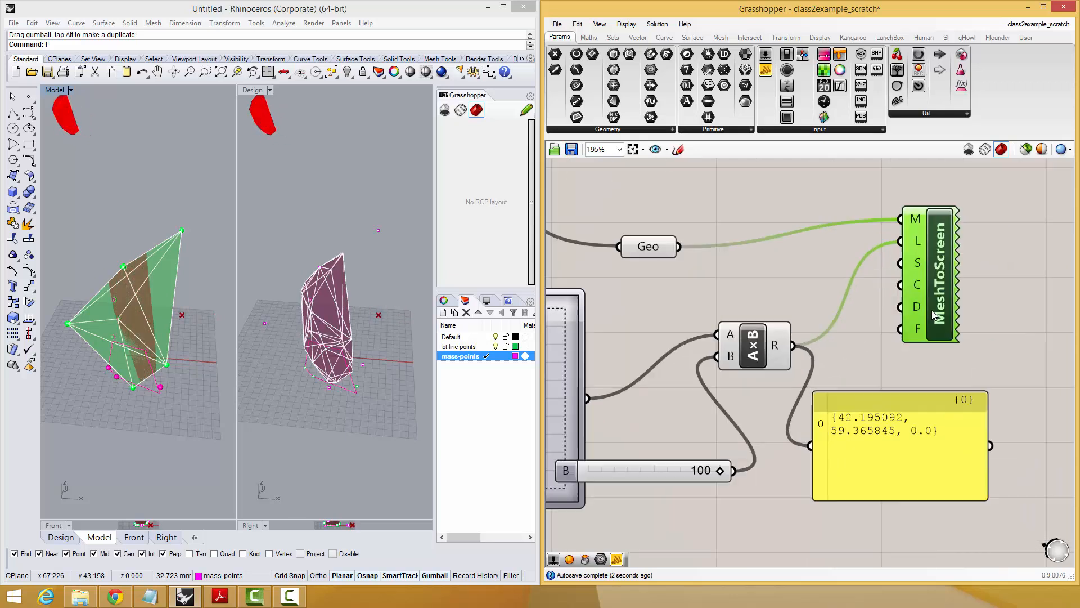
# Delete the panel that reads the multiplication result.
pyautogui.moveTo(965, 411); pyautogui.dragTo(893, 376, button='right')
pyautogui.moveTo(837, 394); pyautogui.dragTo(873, 409)
pyautogui.press('Delete')
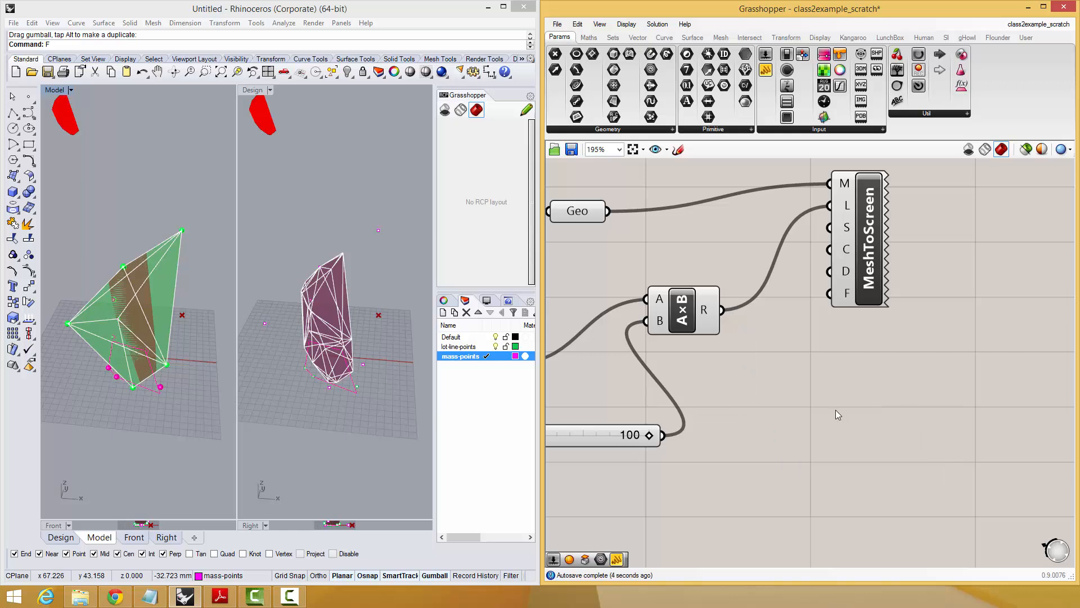
# Turn off the preview of the MD Slider, multiplication and number slider, and of the Geo component feeding MeshToScreen.
pyautogui.moveTo(690, 470); pyautogui.dragTo(818, 492, button='right')
pyautogui.moveTo(864, 492); pyautogui.dragTo(601, 322)
pyautogui.middleClick(603, 321)
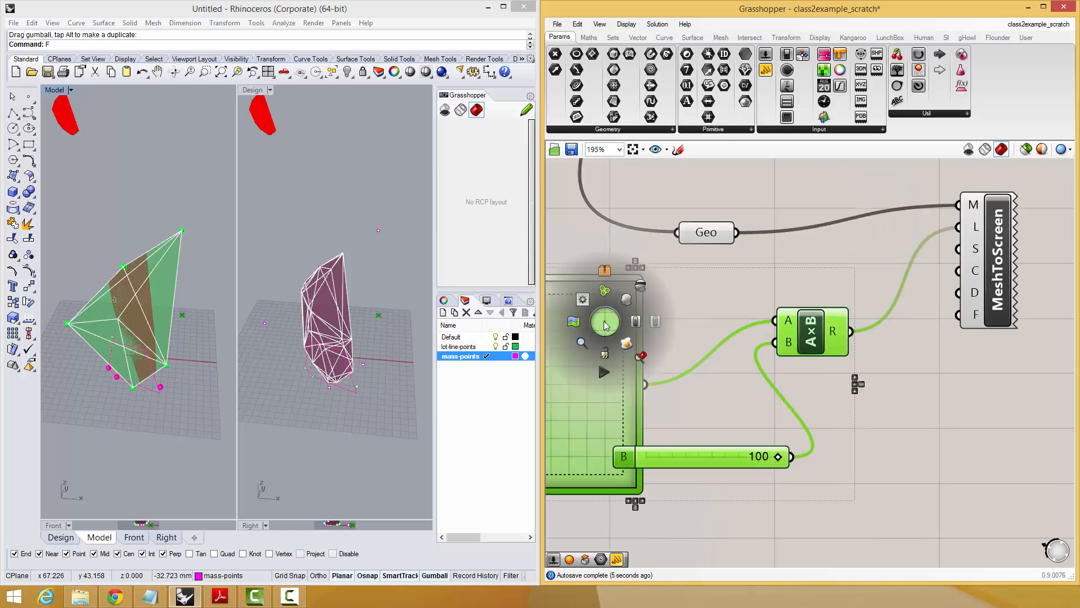
pyautogui.click(636, 293)
pyautogui.moveTo(778, 171); pyautogui.dragTo(669, 254)
pyautogui.middleClick(669, 253)
pyautogui.click(703, 222)
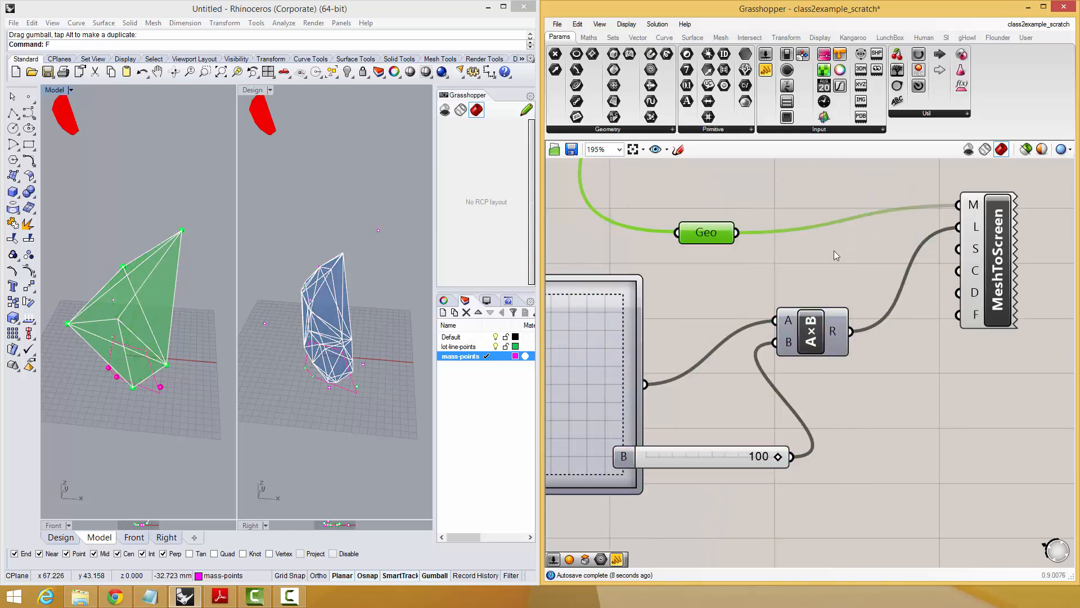
# Add a Colour Swatch below MeshToScreen and connect it to the C input.
pyautogui.moveTo(968, 251); pyautogui.dragTo(959, 255, button='right')
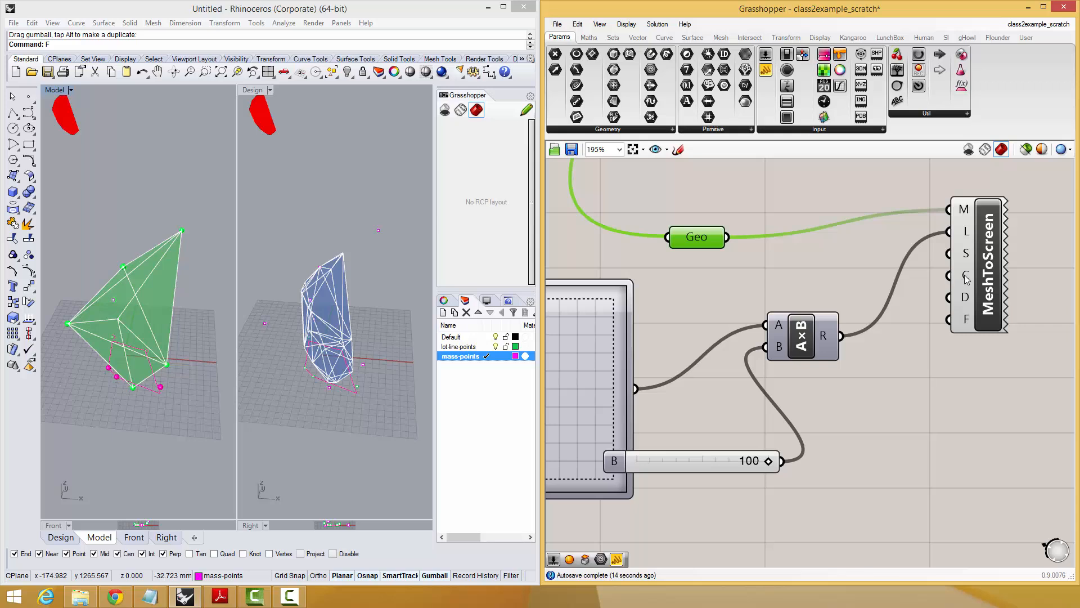
pyautogui.moveTo(1023, 389); pyautogui.dragTo(945, 334, button='right')
pyautogui.moveTo(913, 259); pyautogui.dragTo(976, 315)
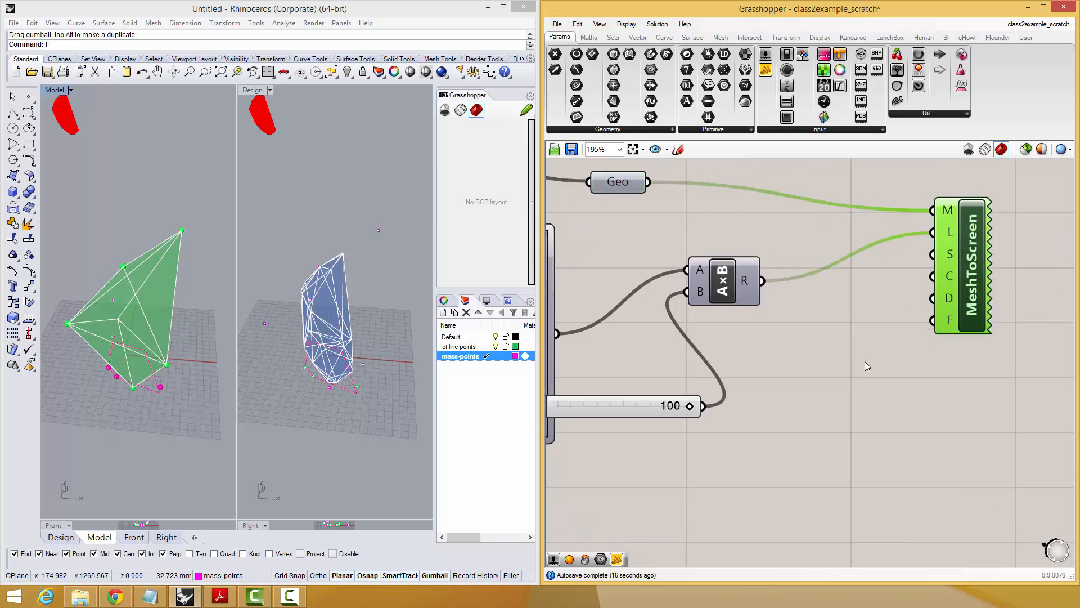
pyautogui.doubleClick(865, 362)
pyautogui.write('swat')
pyautogui.click(842, 347)
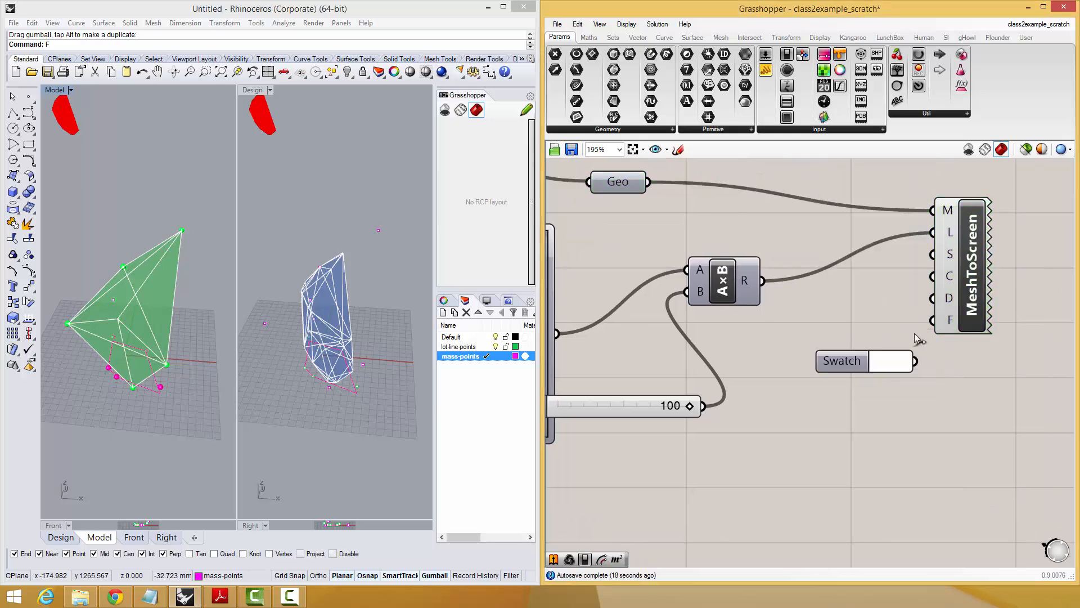
pyautogui.moveTo(915, 360); pyautogui.dragTo(932, 276)
# Set the swatch colour to dark blue with hue 230, saturation 83 and value 62.
pyautogui.click(891, 363)
pyautogui.moveTo(951, 425); pyautogui.dragTo(918, 424)
pyautogui.click(978, 493)
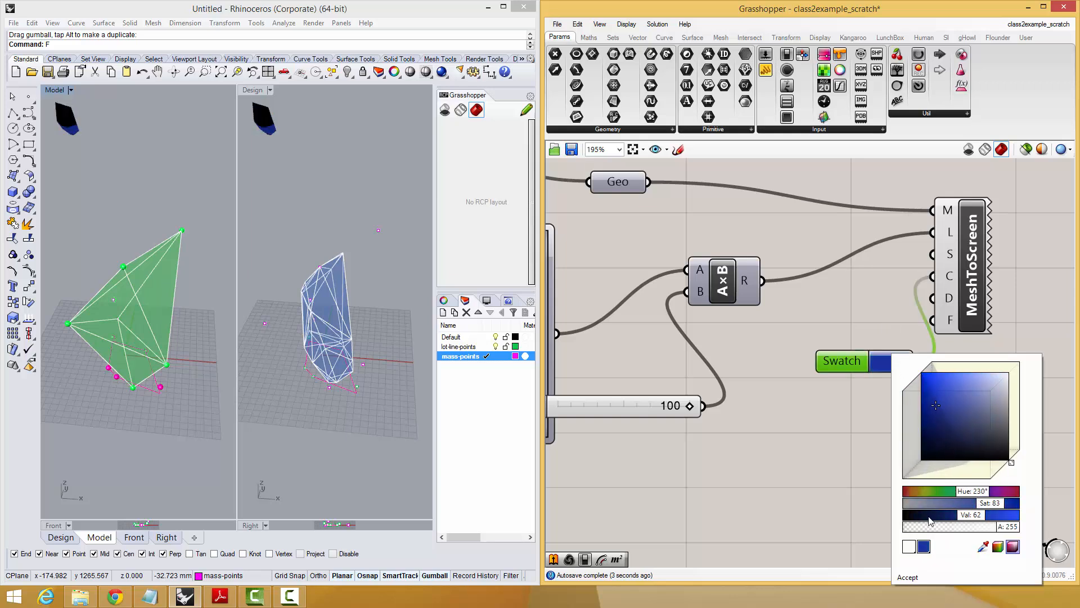
pyautogui.click(906, 577)
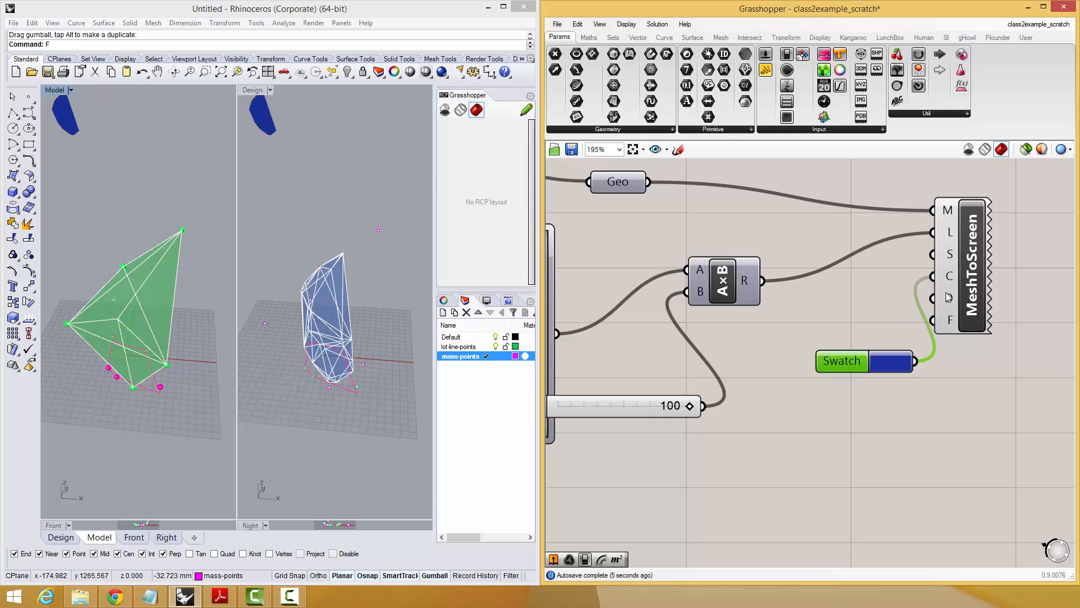
# Add a Boolean Toggle below the swatch and connect it to MeshToScreen's F input.
pyautogui.moveTo(949, 297)
pyautogui.moveTo(1041, 285); pyautogui.dragTo(893, 342, button='right')
pyautogui.moveTo(799, 308); pyautogui.dragTo(877, 303)
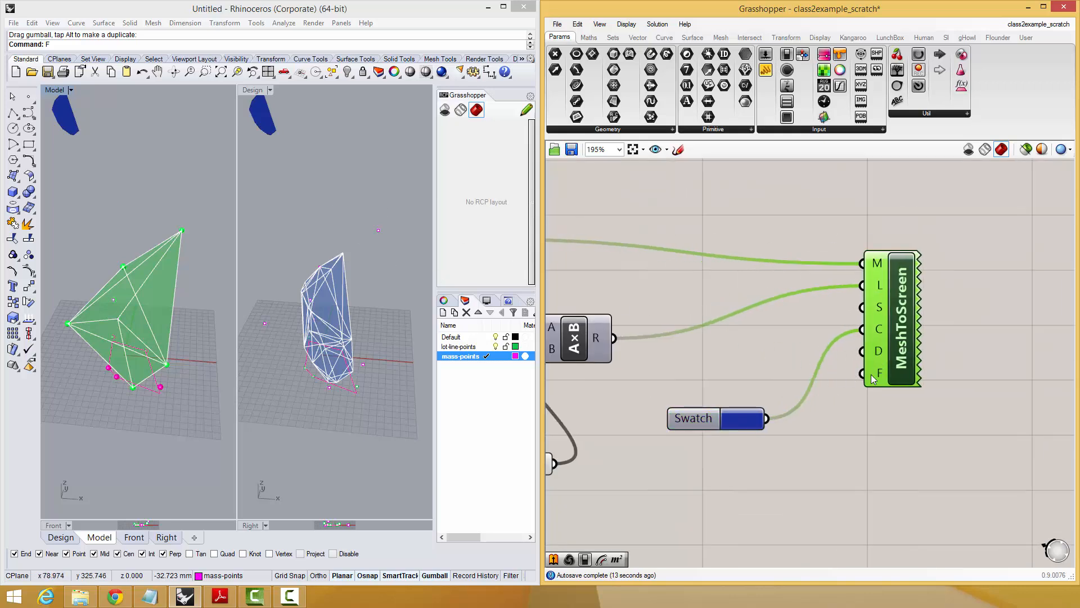
pyautogui.click(784, 509)
pyautogui.rightClick(783, 509)
pyautogui.click(748, 490)
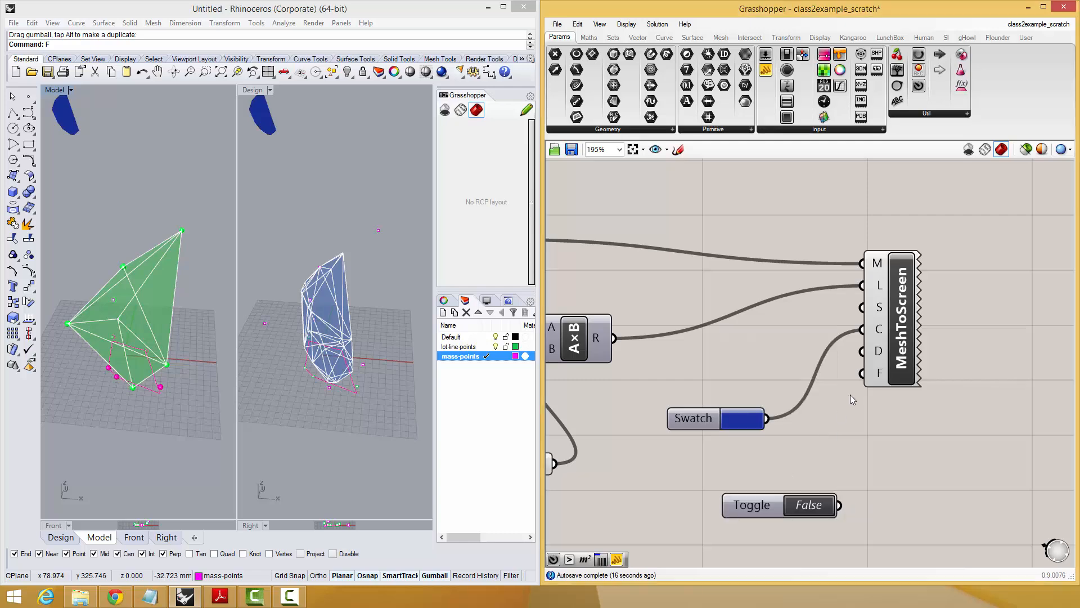
pyautogui.moveTo(839, 506); pyautogui.dragTo(862, 373)
# Test both toggle states while orbiting the model to compare the on-screen mesh, and leave the toggle at True.
pyautogui.click(355, 319)
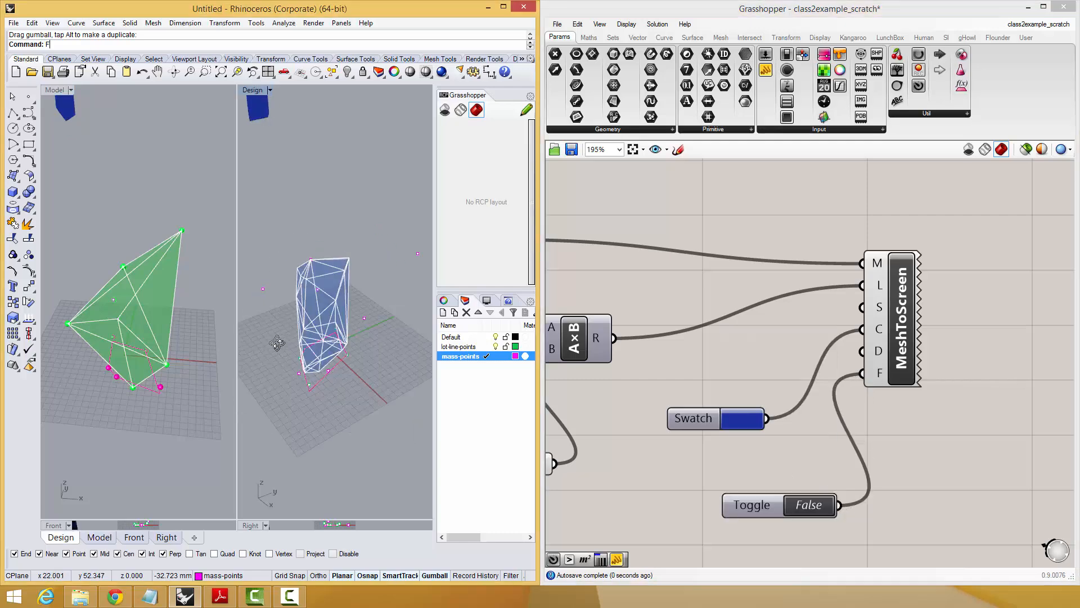
pyautogui.moveTo(99, 301); pyautogui.dragTo(125, 401, button='right')
pyautogui.click(817, 508)
pyautogui.moveTo(227, 386); pyautogui.dragTo(406, 392, button='right')
pyautogui.click(812, 506)
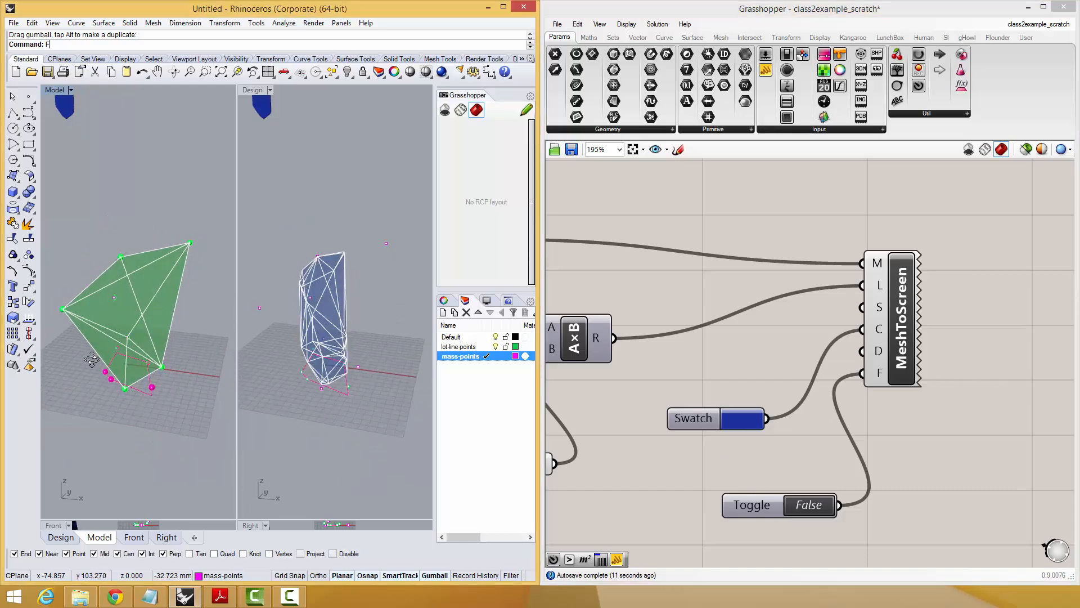
pyautogui.click(809, 507)
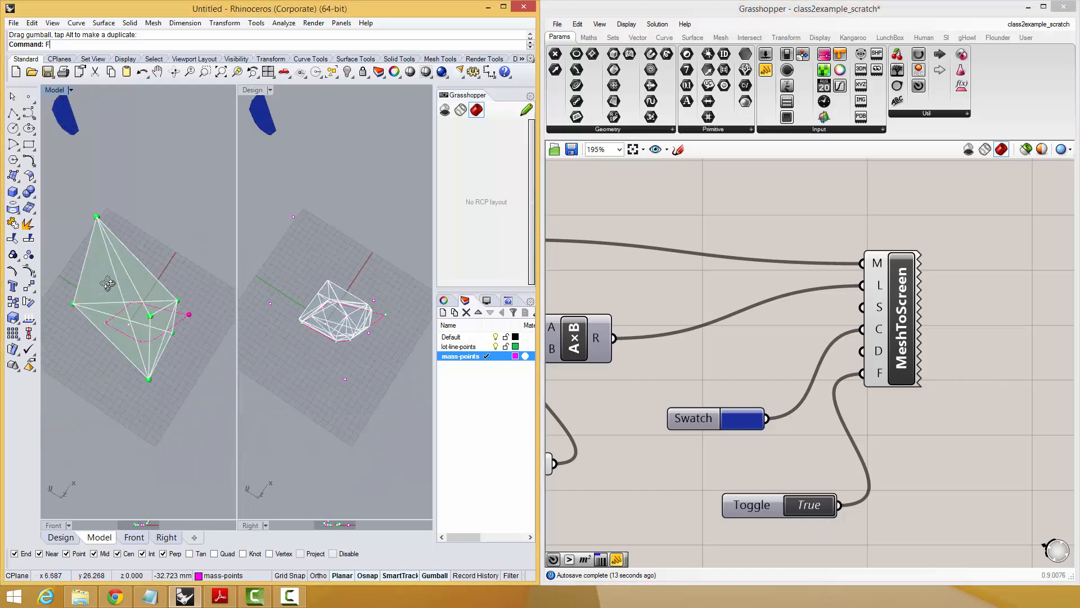
pyautogui.scroll(-3, 900, 366)
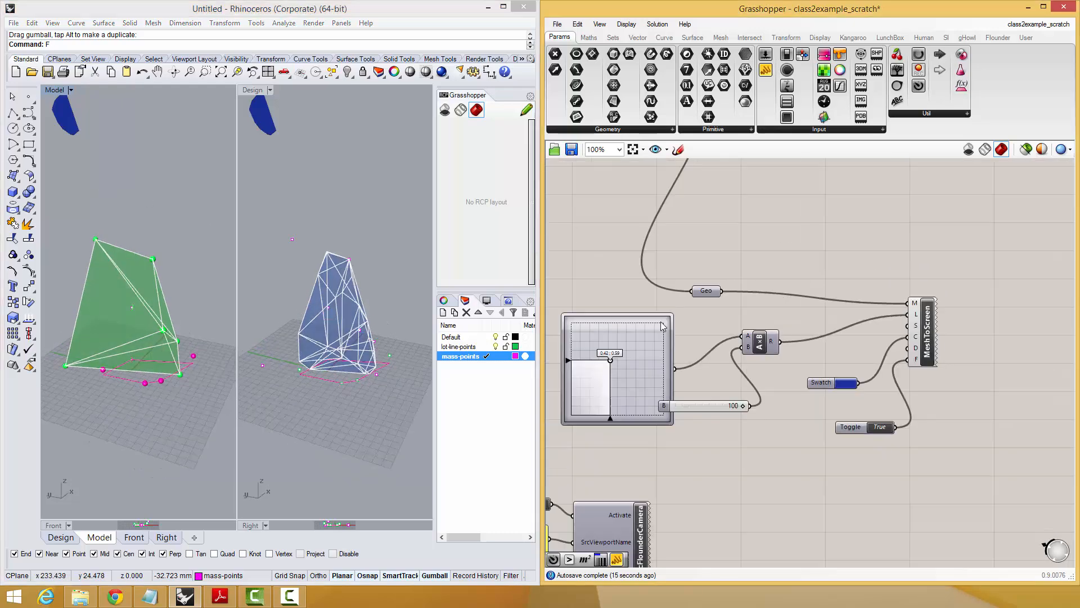
pyautogui.moveTo(90, 268); pyautogui.dragTo(87, 299, button='right')
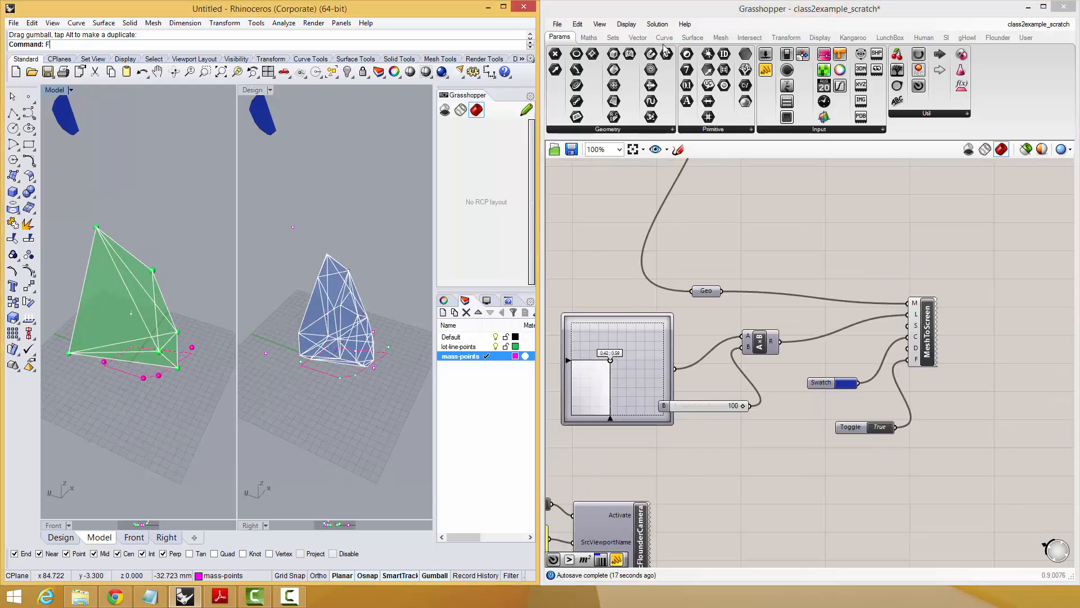
# Place a TextToScreen component from the Human plug-in above MeshToScreen.
pyautogui.click(923, 37)
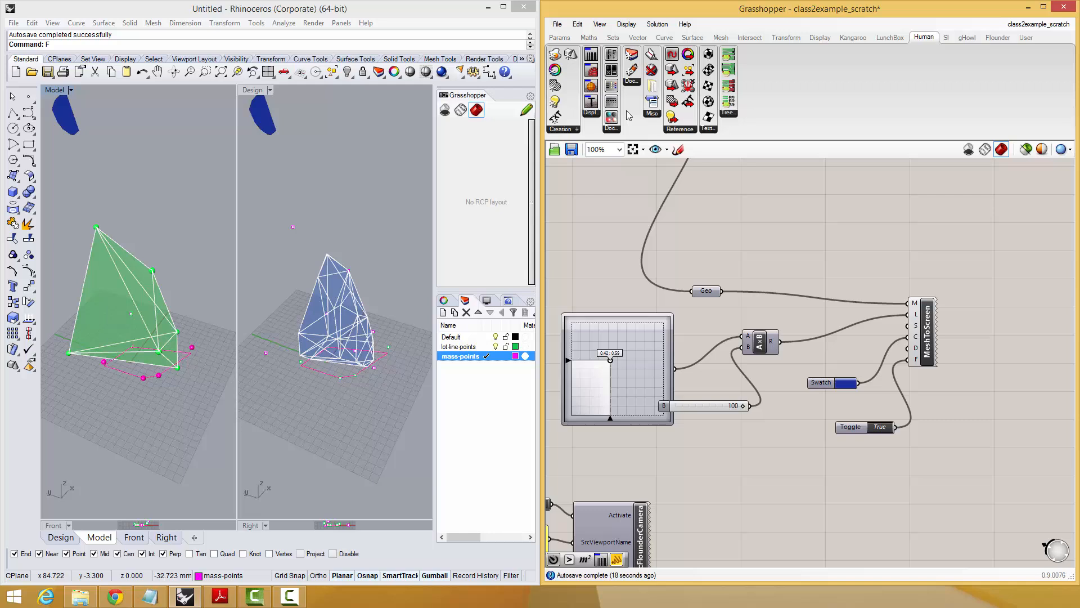
pyautogui.click(592, 115)
pyautogui.click(641, 179)
pyautogui.click(936, 268)
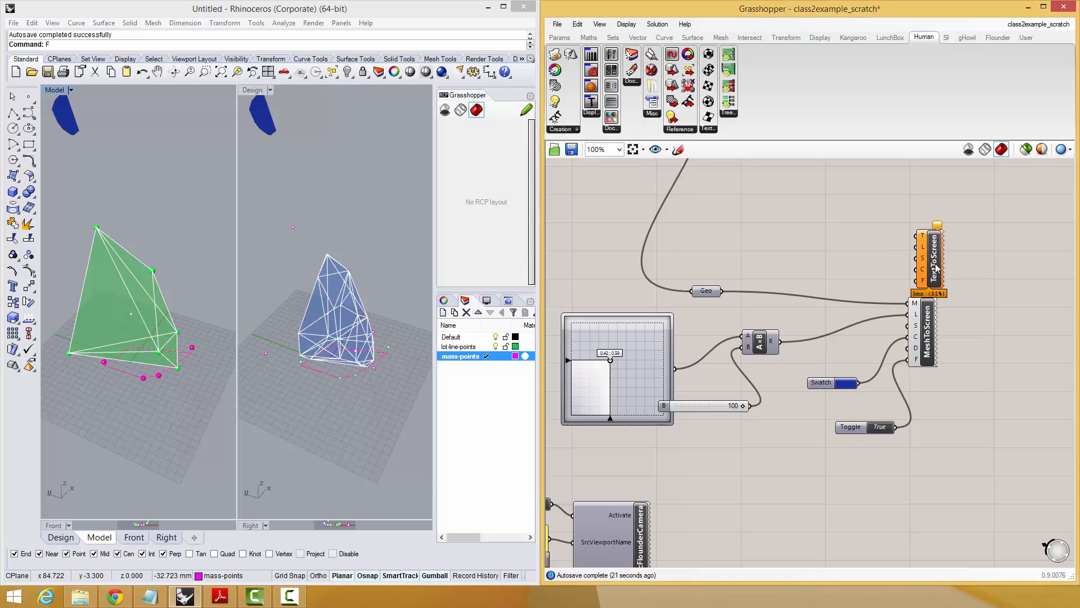
# Connect the multiplication result to TextToScreen's L input and the blue swatch to its C input.
pyautogui.scroll(2, 914, 261)
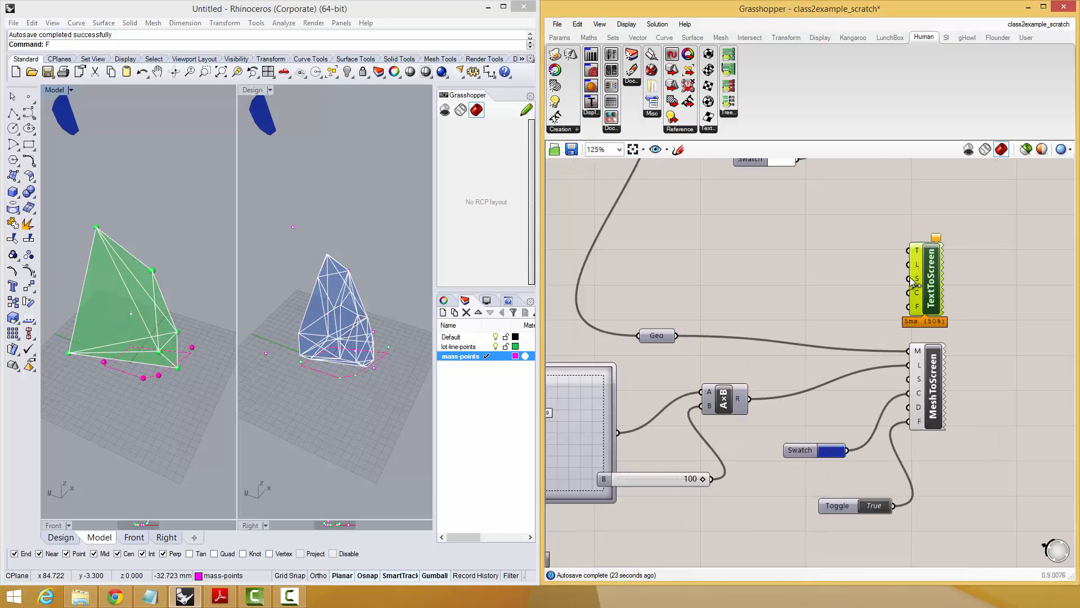
pyautogui.moveTo(907, 265); pyautogui.dragTo(750, 399)
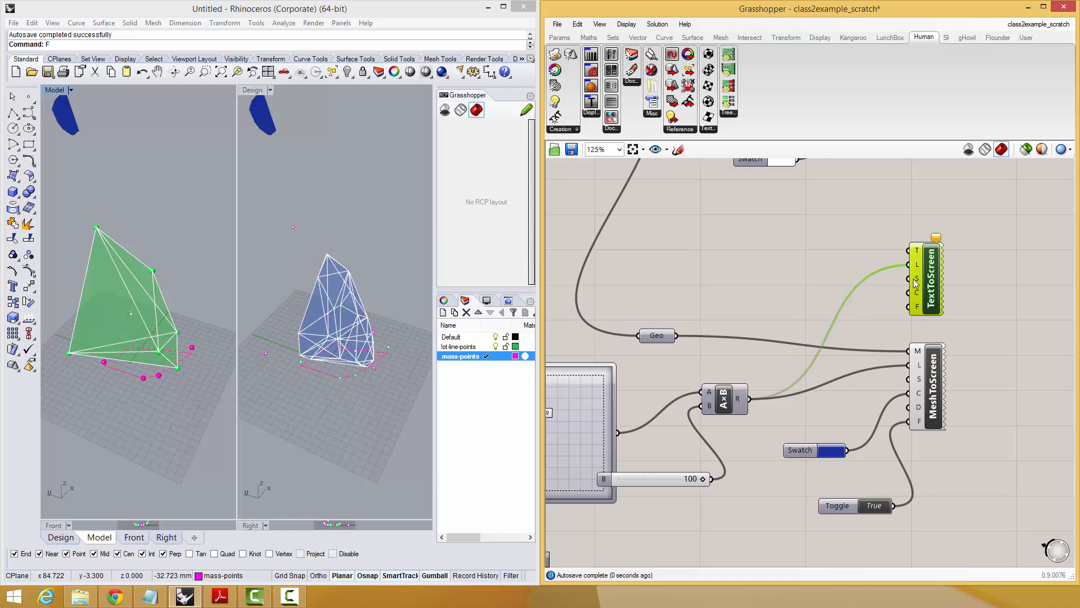
pyautogui.moveTo(912, 292); pyautogui.dragTo(847, 450)
# Add a panel containing "Hello World" and connect it to TextToScreen's T input.
pyautogui.doubleClick(787, 242)
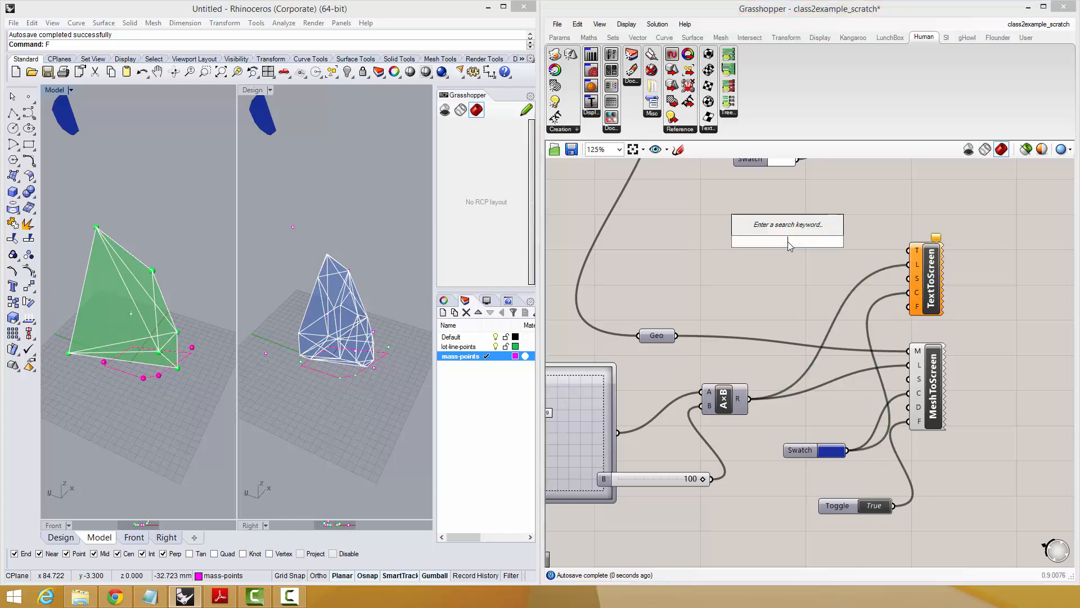
pyautogui.write('"Hello Wo')
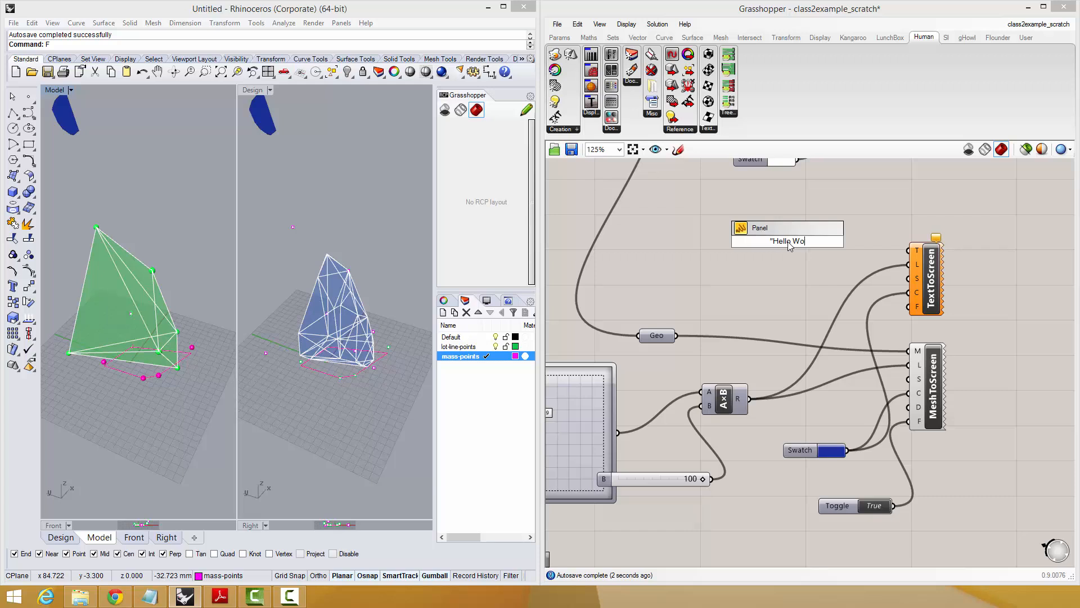
pyautogui.write('rld')
pyautogui.press('Return')
pyautogui.moveTo(848, 242); pyautogui.dragTo(909, 251)
pyautogui.click(792, 245)
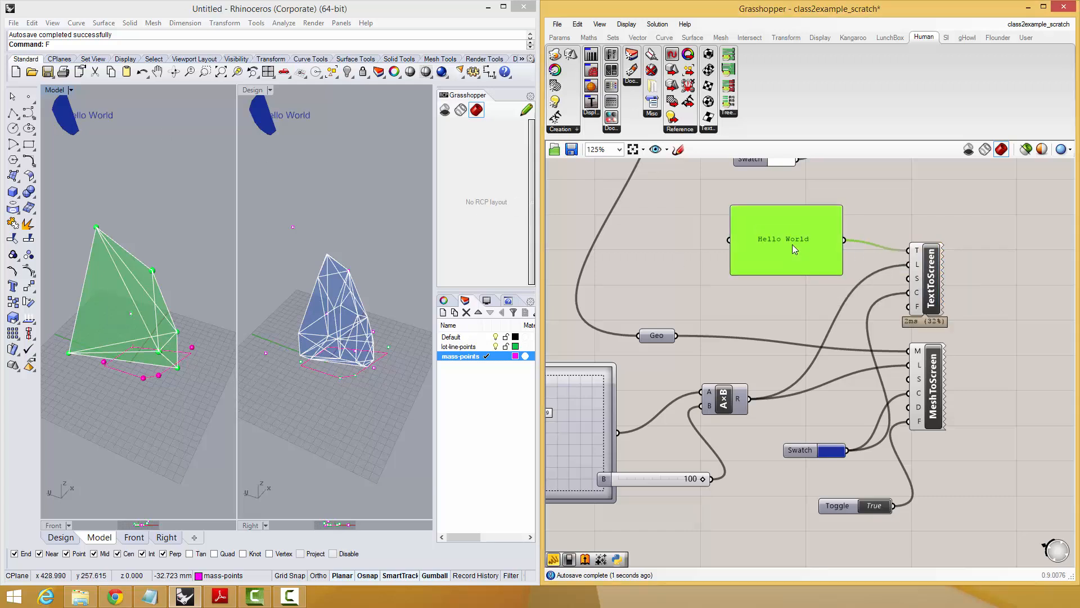
# Look over the definition around the on-screen display components and the viewport camera sync.
pyautogui.scroll(-1, 855, 298)
pyautogui.moveTo(964, 478); pyautogui.dragTo(946, 383, button='right')
pyautogui.scroll(-1, 946, 383)
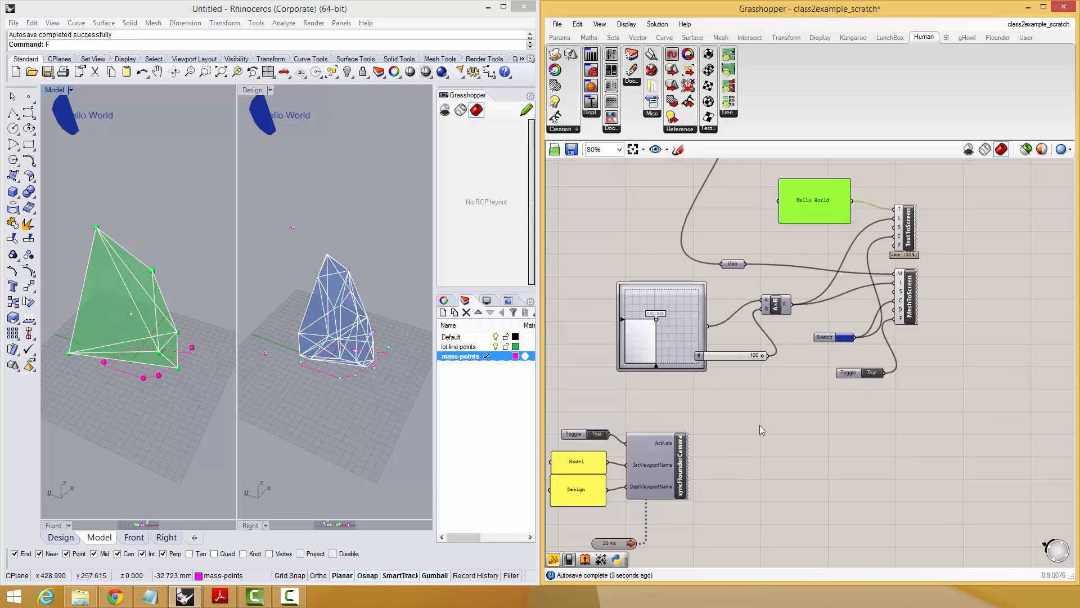
pyautogui.scroll(-1, 758, 423)
pyautogui.moveTo(746, 418); pyautogui.dragTo(562, 547)
pyautogui.moveTo(677, 462); pyautogui.dragTo(601, 507)
pyautogui.moveTo(921, 419); pyautogui.dragTo(640, 234)
pyautogui.moveTo(814, 248); pyautogui.dragTo(979, 326)
pyautogui.click(978, 295)
pyautogui.moveTo(987, 301); pyautogui.dragTo(843, 252, button='right')
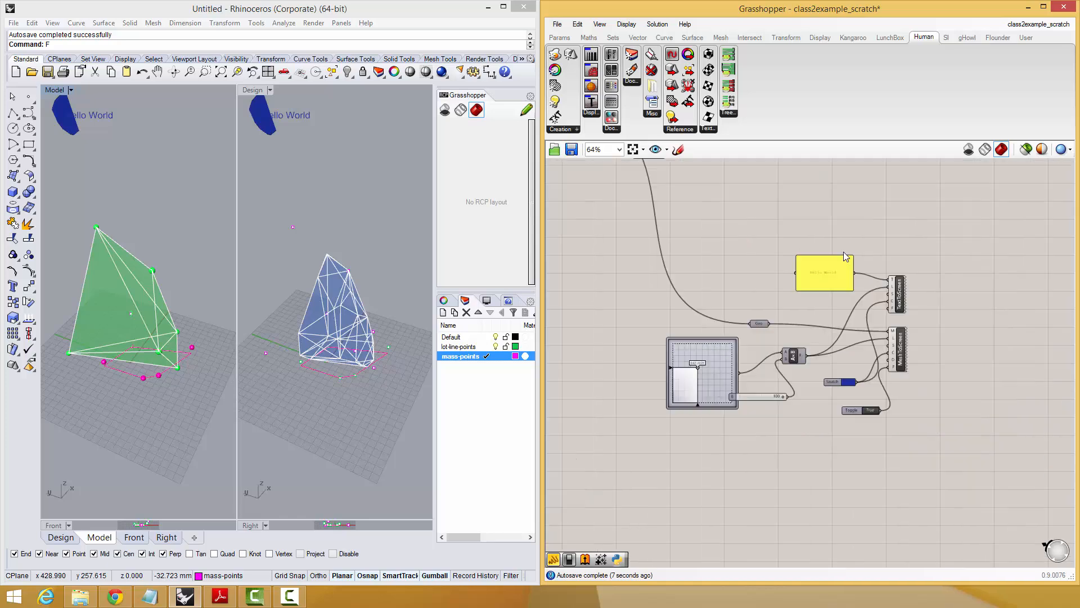
# Change the text of the panel feeding TextToScreen to "Floor Area Compliant".
pyautogui.scroll(2, 855, 286)
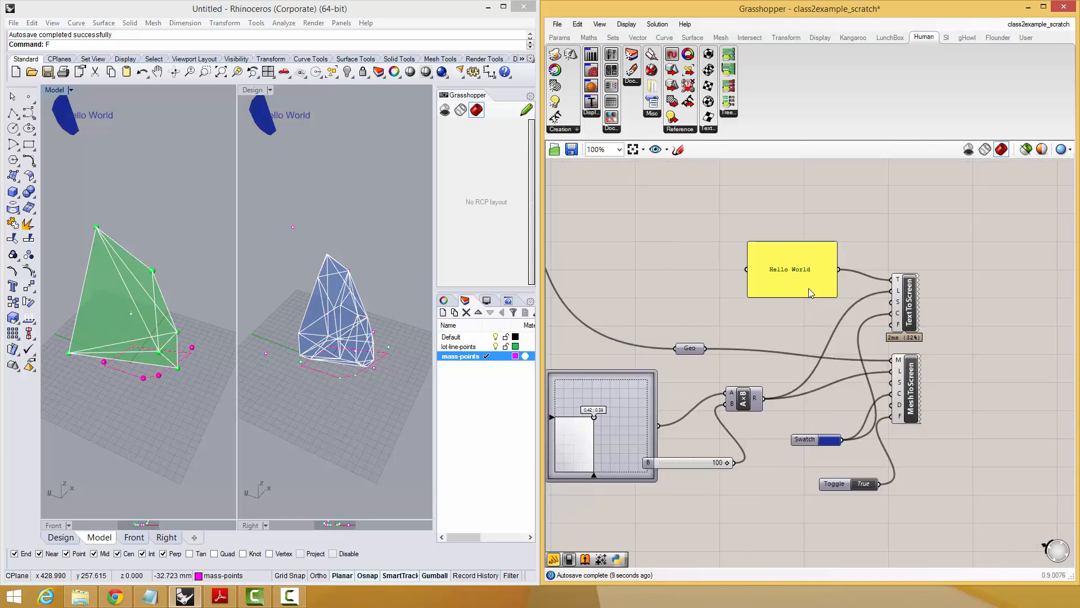
pyautogui.doubleClick(802, 269)
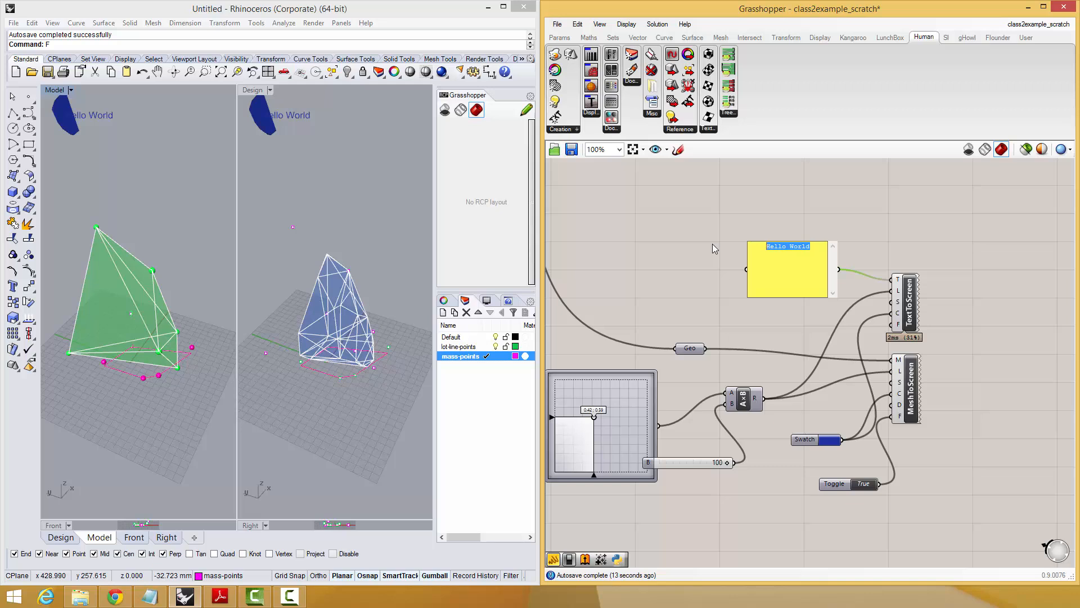
pyautogui.write('Floor Area Compliant')
pyautogui.click(826, 213)
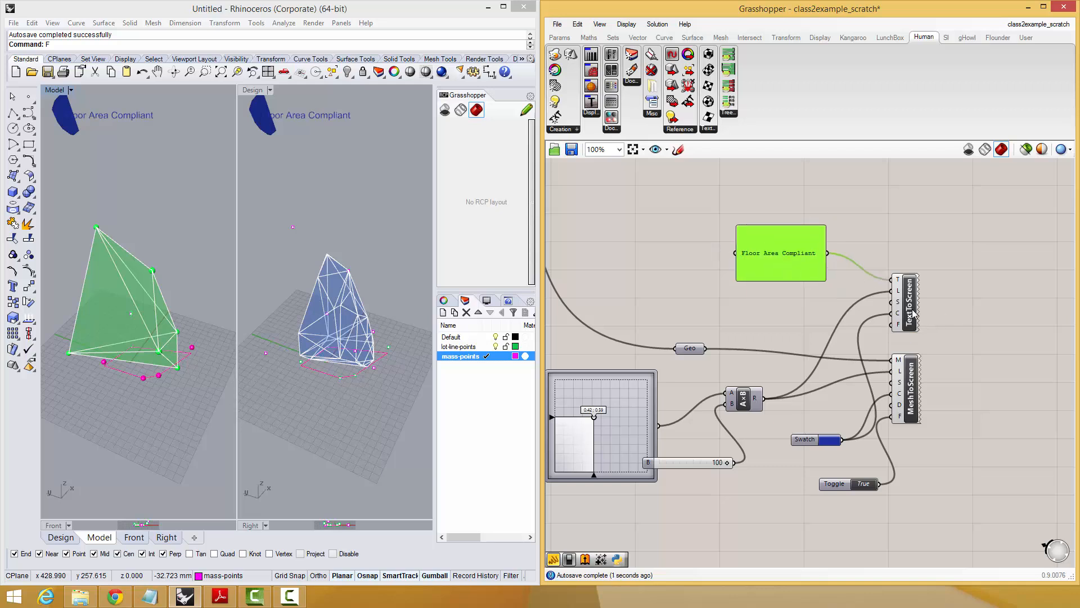
# Duplicate the MD Slider, multiplication and number slider, feed the copy's result to TextToScreen's L input alone, and set its MD Slider to about 0.68, 0.56.
pyautogui.moveTo(912, 309); pyautogui.dragTo(911, 301)
pyautogui.moveTo(745, 382); pyautogui.dragTo(618, 490)
pyautogui.keyDown('alt'); pyautogui.moveTo(618, 456); pyautogui.dragTo(638, 363); pyautogui.keyUp('alt')
pyautogui.click(786, 304)
pyautogui.moveTo(823, 298); pyautogui.dragTo(884, 287)
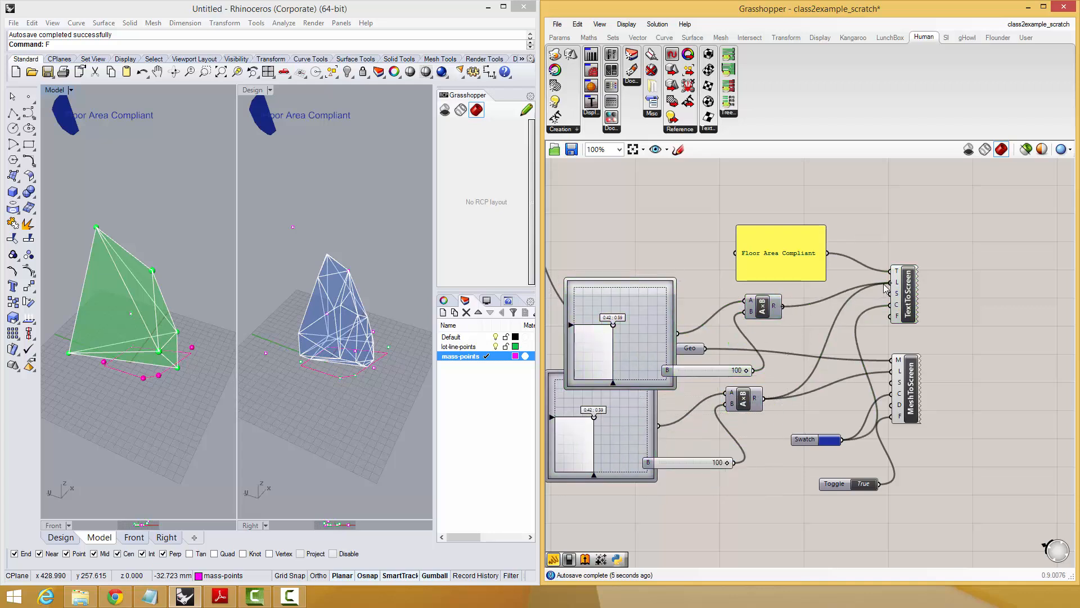
pyautogui.moveTo(612, 326); pyautogui.dragTo(635, 328)
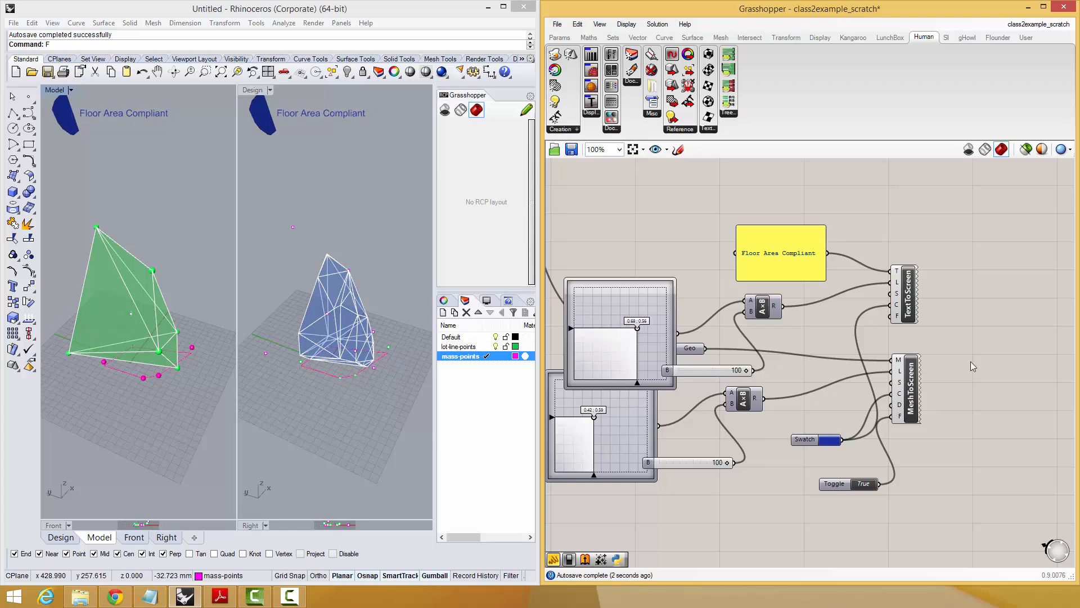
# Rearrange the MD Sliders and number sliders compactly, and set the text location's MD Slider to about 0.68, 0.54.
pyautogui.moveTo(971, 362); pyautogui.dragTo(994, 334, button='right')
pyautogui.moveTo(678, 329); pyautogui.dragTo(653, 303)
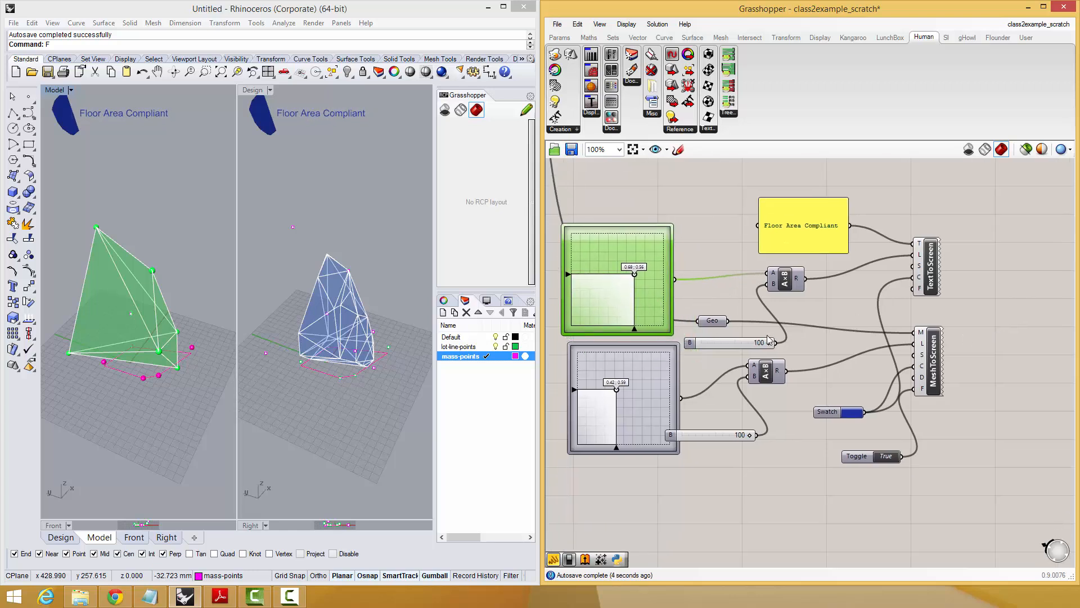
pyautogui.moveTo(754, 344); pyautogui.dragTo(725, 290)
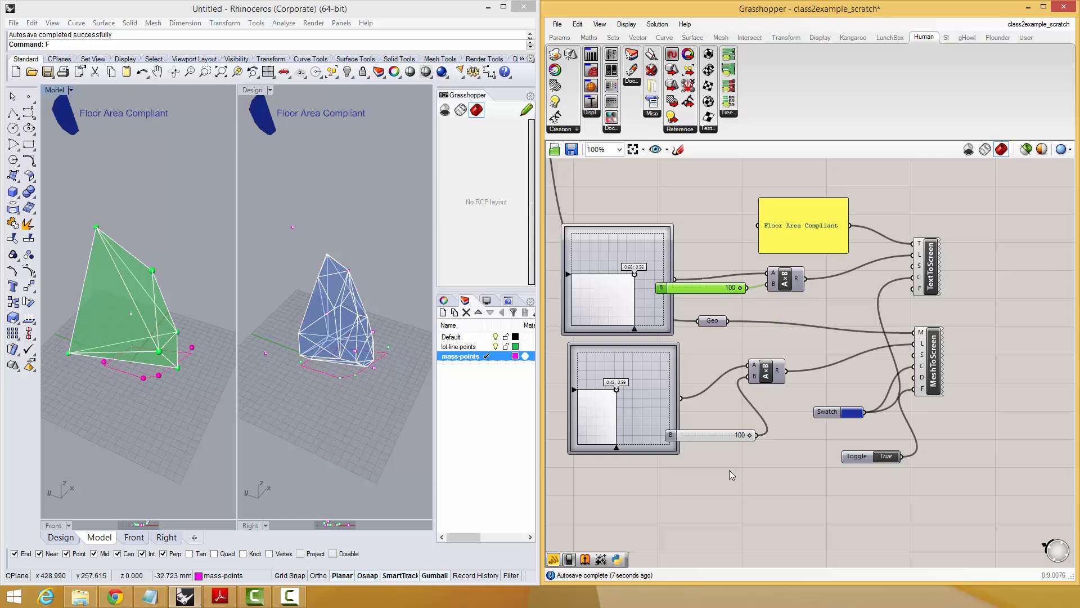
pyautogui.moveTo(725, 438); pyautogui.dragTo(711, 410)
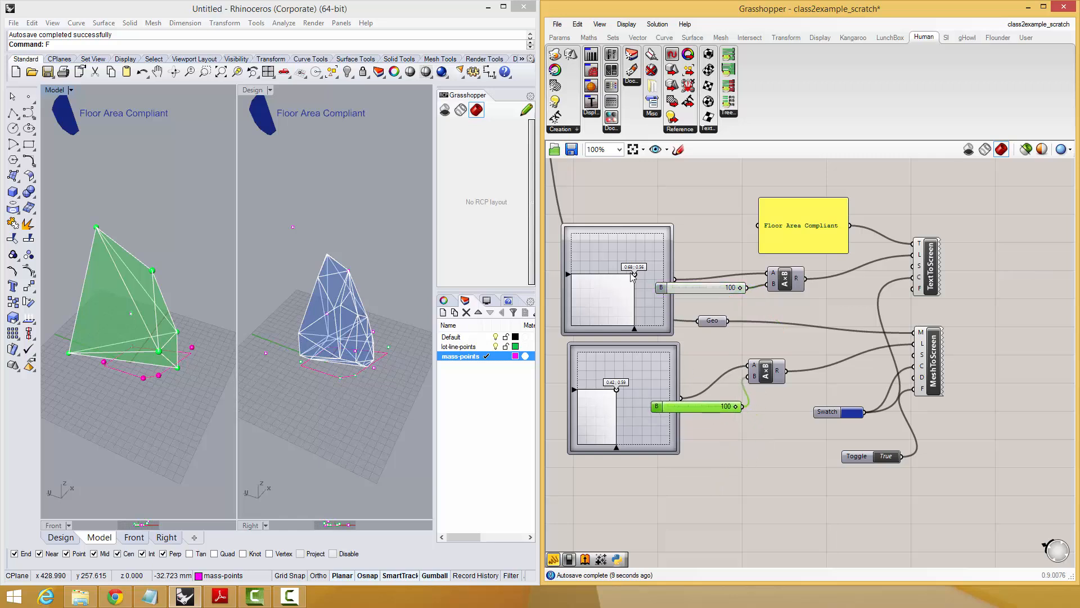
pyautogui.moveTo(632, 275); pyautogui.dragTo(634, 277)
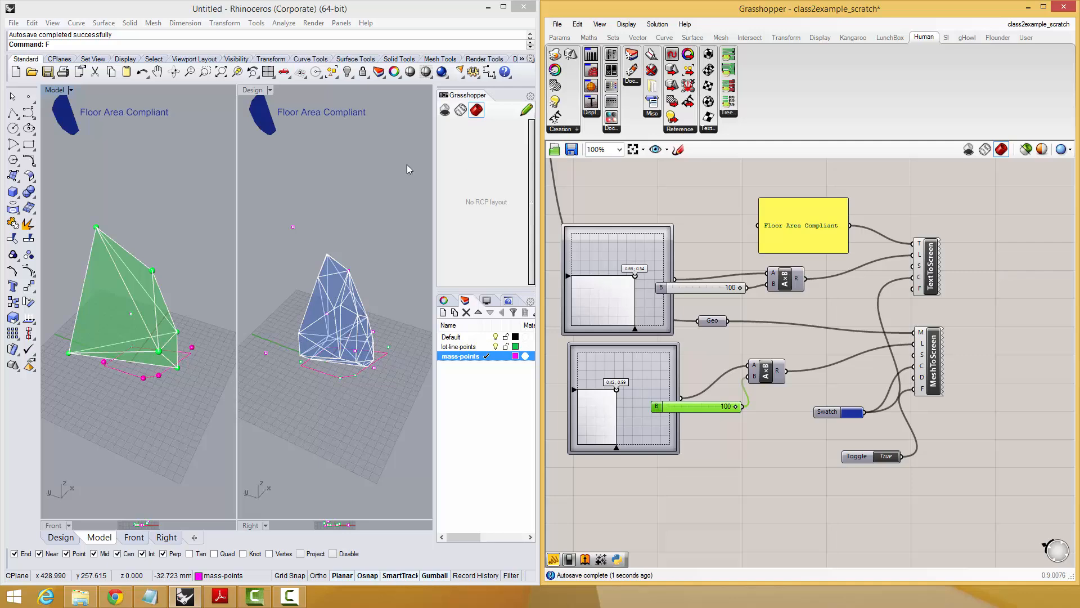
pyautogui.moveTo(186, 225); pyautogui.dragTo(152, 246, button='right')
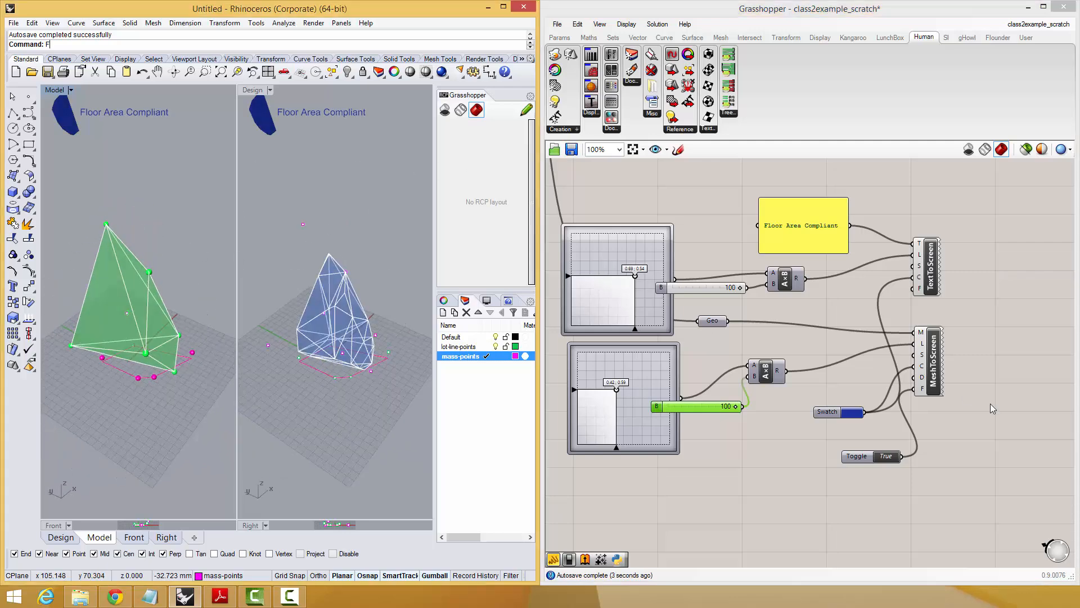
# Move the group of on-screen text and mesh display components slightly down, away from the intersection previews.
pyautogui.moveTo(995, 402); pyautogui.dragTo(940, 387, button='right')
pyautogui.scroll(-1, 941, 387)
pyautogui.scroll(-3, 941, 386)
pyautogui.moveTo(915, 281); pyautogui.dragTo(720, 397)
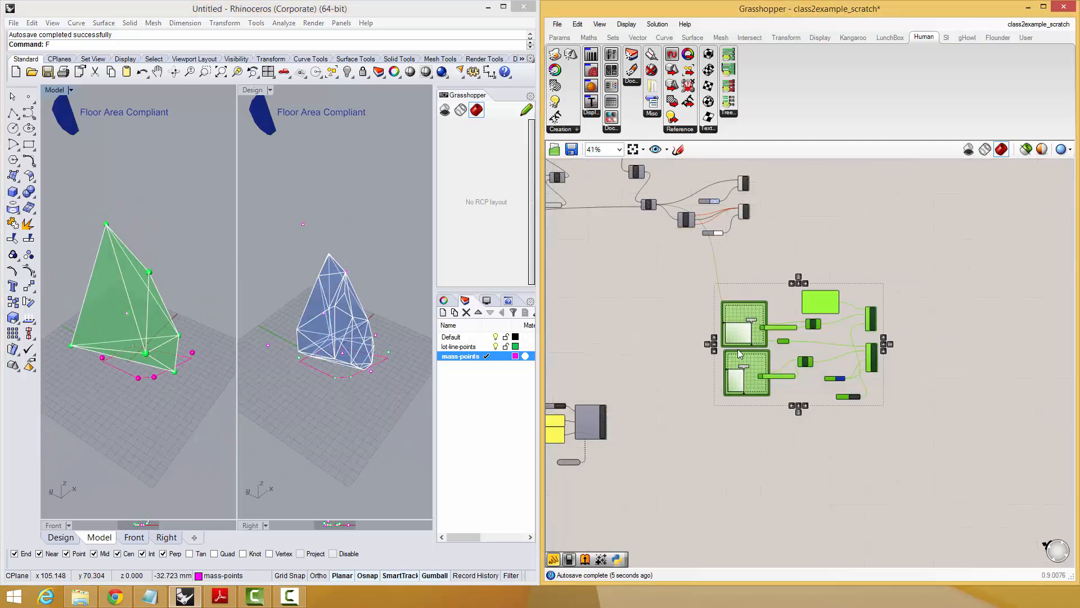
pyautogui.moveTo(752, 346); pyautogui.dragTo(759, 369)
pyautogui.click(675, 336)
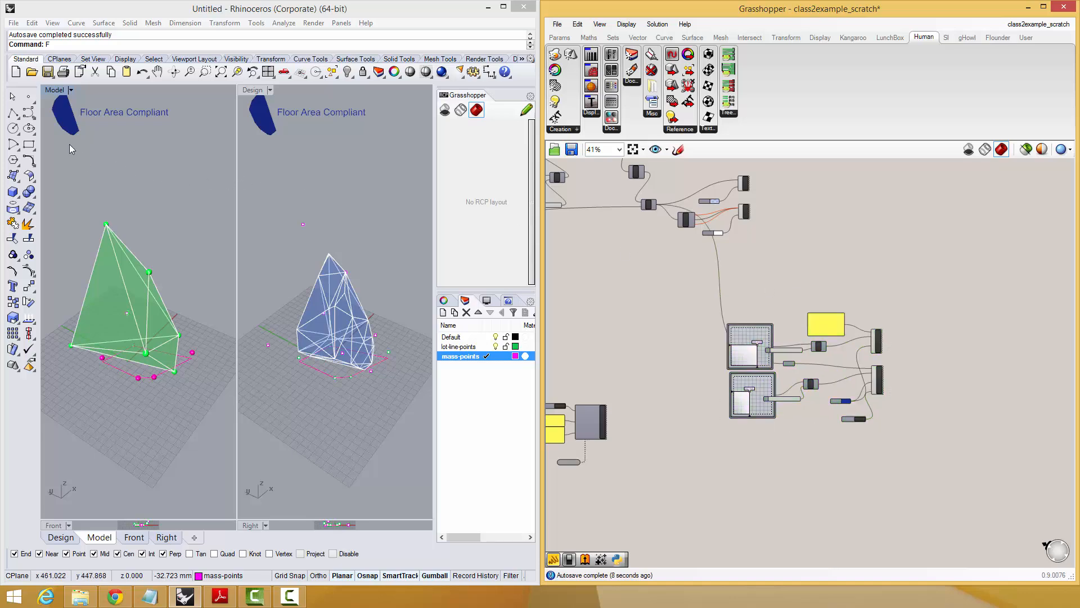
# Move the intersection's mesh edges component, two swatches and two preview components slightly down on the canvas.
pyautogui.moveTo(125, 226); pyautogui.dragTo(98, 106, button='right')
pyautogui.scroll(4, 117, 208)
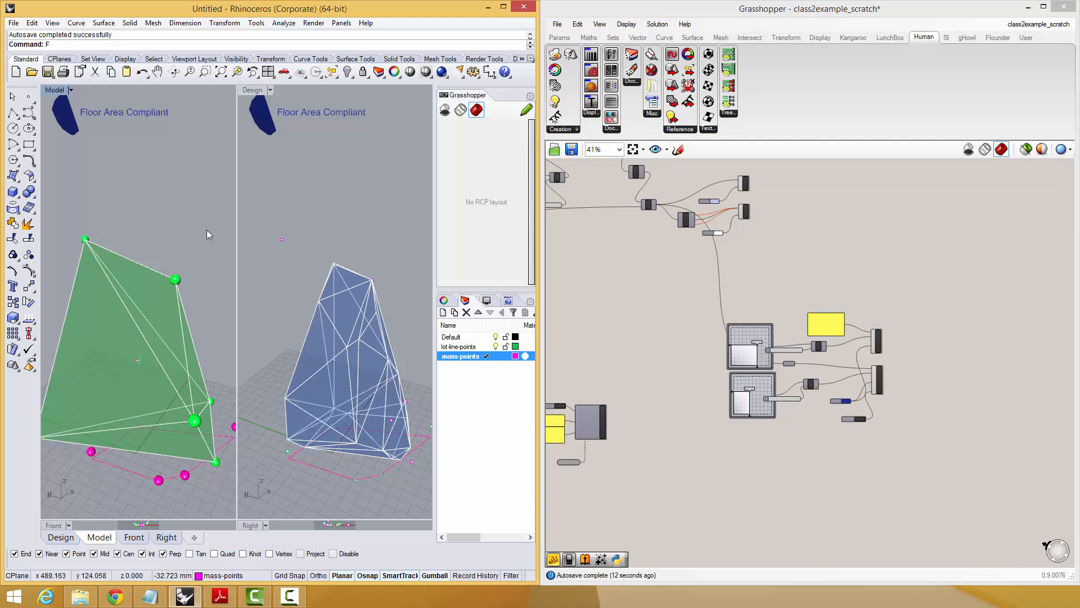
pyautogui.moveTo(138, 264); pyautogui.dragTo(164, 322, button='right')
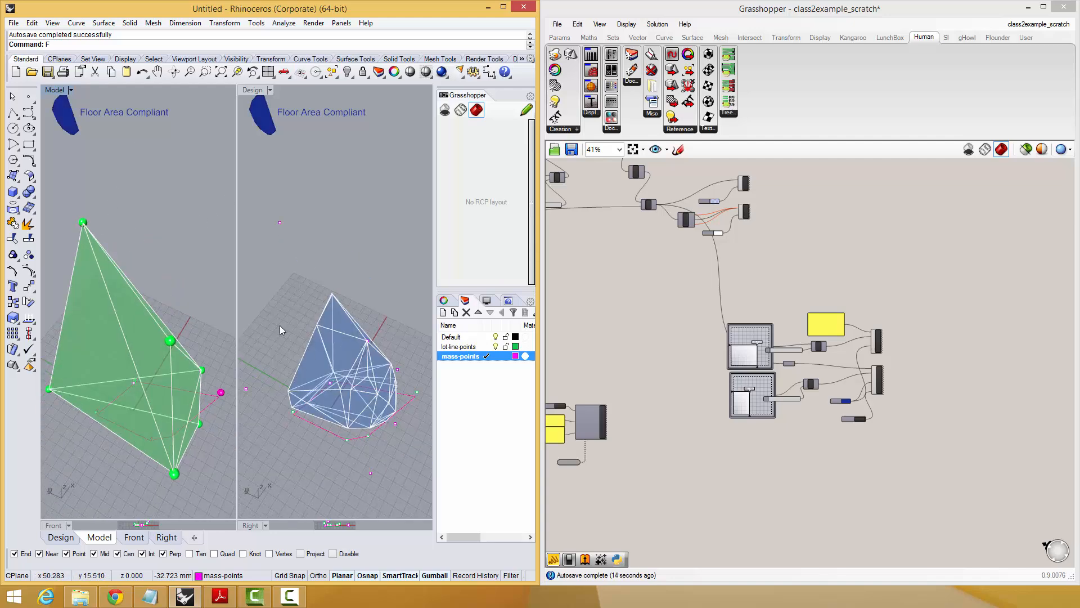
pyautogui.scroll(3, 710, 245)
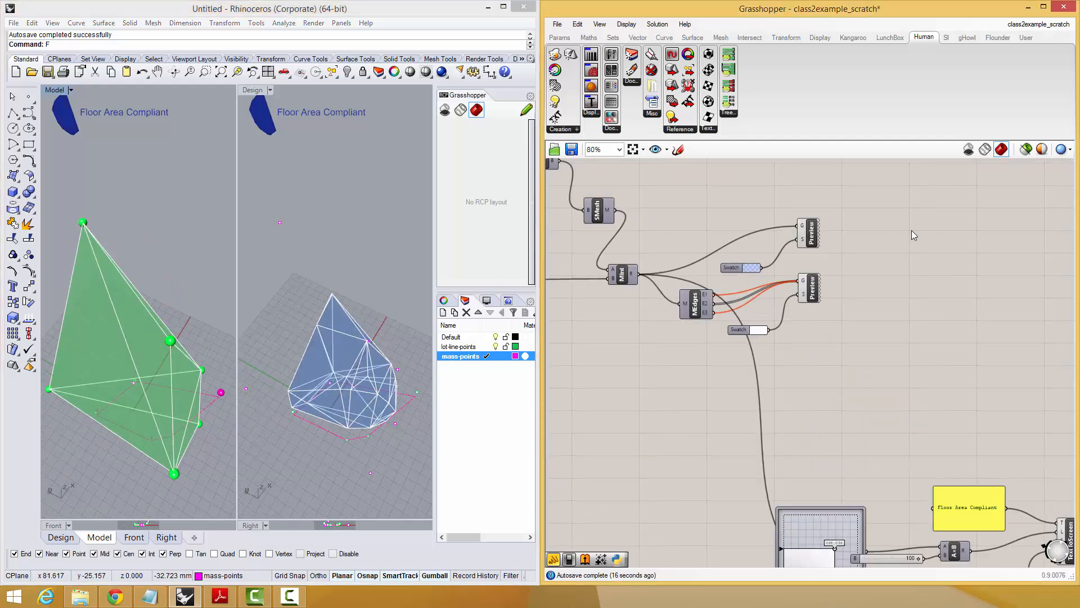
pyautogui.moveTo(912, 230); pyautogui.dragTo(886, 348, button='right')
pyautogui.moveTo(885, 331); pyautogui.dragTo(691, 491)
pyautogui.moveTo(690, 439); pyautogui.dragTo(693, 466)
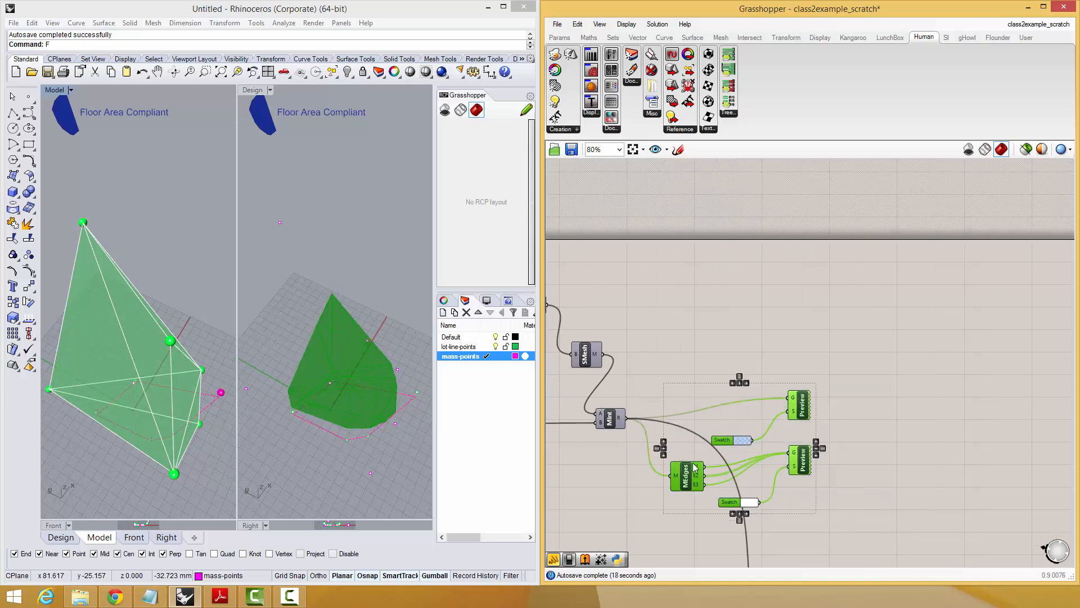
# Add a Contour component above the previews and feed the mesh intersection result into its S input.
pyautogui.click(742, 321)
pyautogui.doubleClick(742, 319)
pyautogui.write('contr')
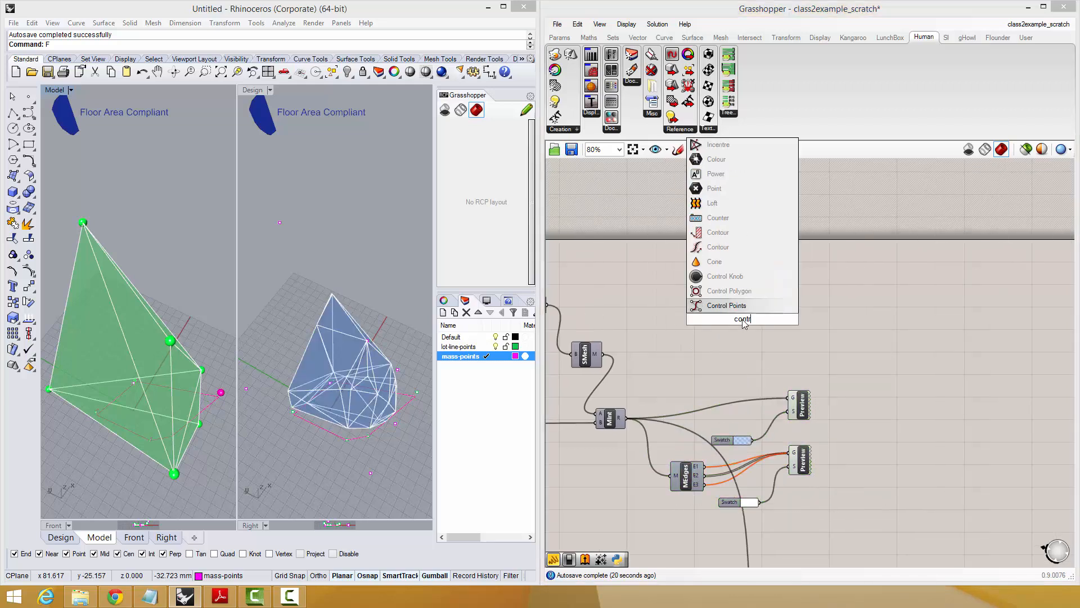
pyautogui.click(718, 233)
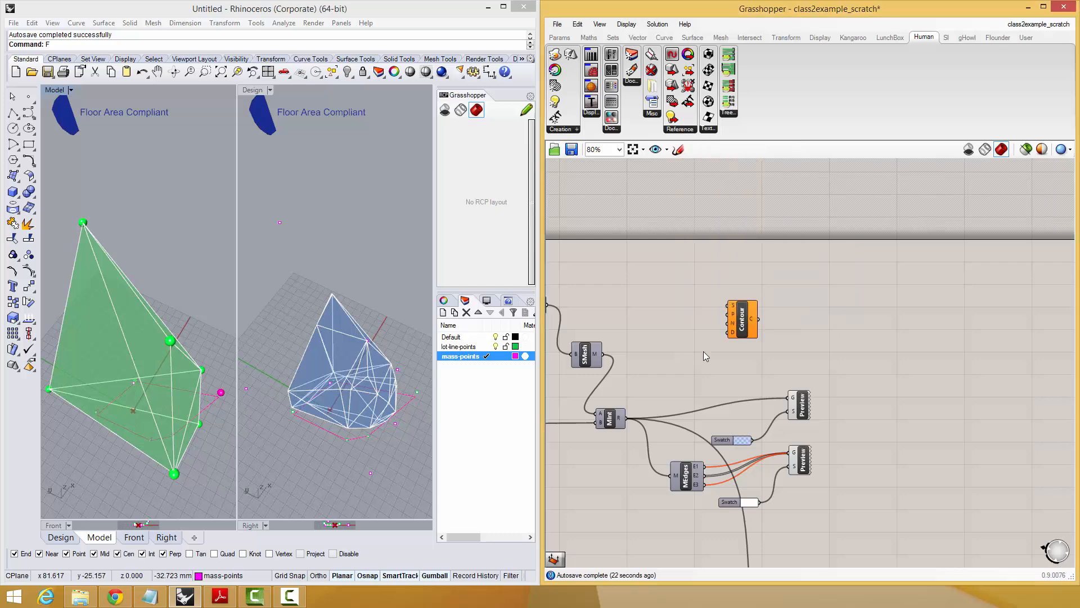
pyautogui.moveTo(749, 320); pyautogui.dragTo(871, 277)
pyautogui.click(720, 369)
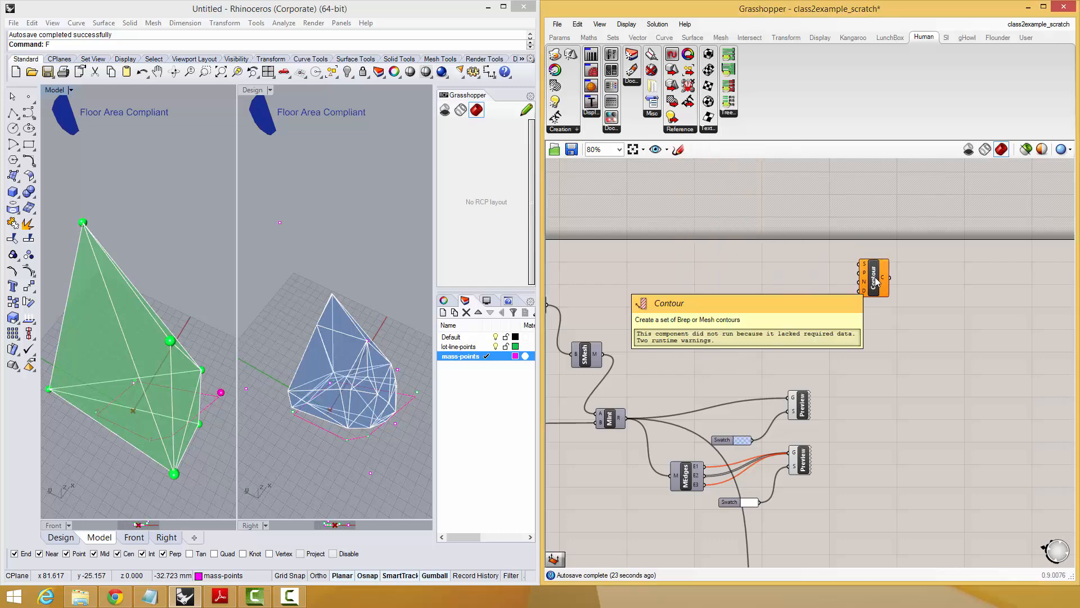
pyautogui.moveTo(836, 287); pyautogui.dragTo(864, 264)
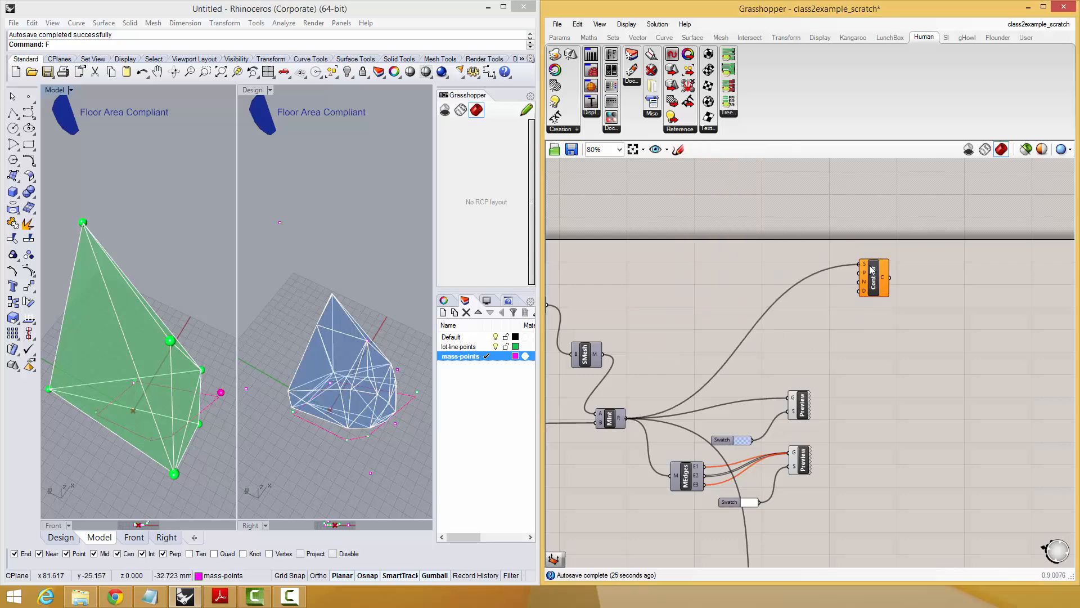
# Add a Unit Z vector and connect it to the Contour component's N input.
pyautogui.scroll(3, 848, 311)
pyautogui.moveTo(866, 270)
pyautogui.mouseDown(button='right')
pyautogui.moveTo(848, 311)
pyautogui.moveTo(882, 273)
pyautogui.mouseUp(button='right')
pyautogui.click(861, 320)
pyautogui.moveTo(115, 383); pyautogui.dragTo(114, 328, button='right')
pyautogui.doubleClick(740, 335)
pyautogui.write('z')
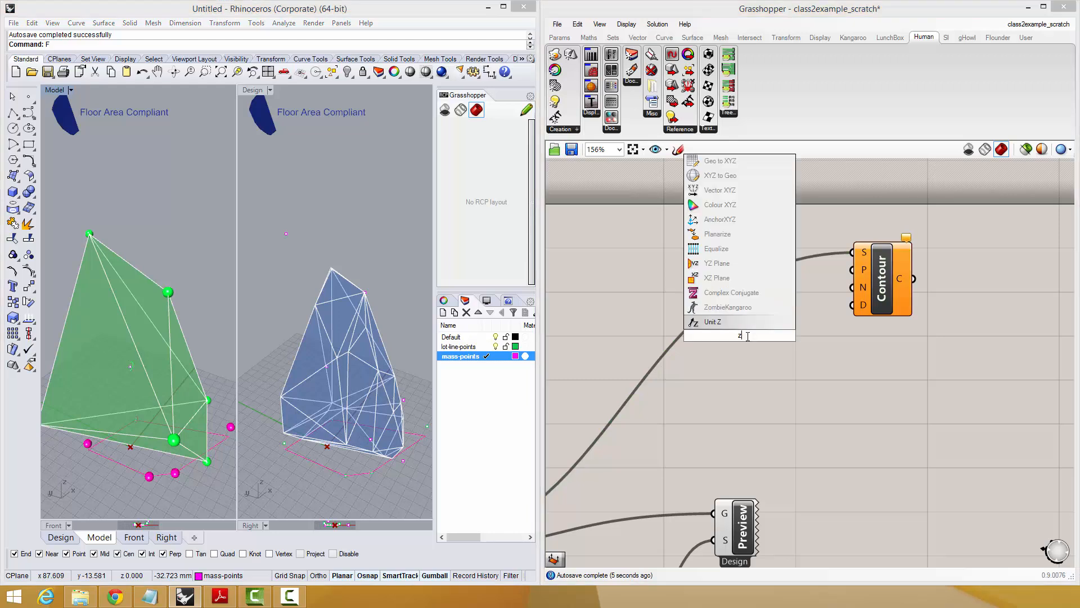
pyautogui.click(748, 322)
pyautogui.moveTo(770, 335); pyautogui.dragTo(848, 293)
pyautogui.moveTo(736, 337); pyautogui.dragTo(757, 316)
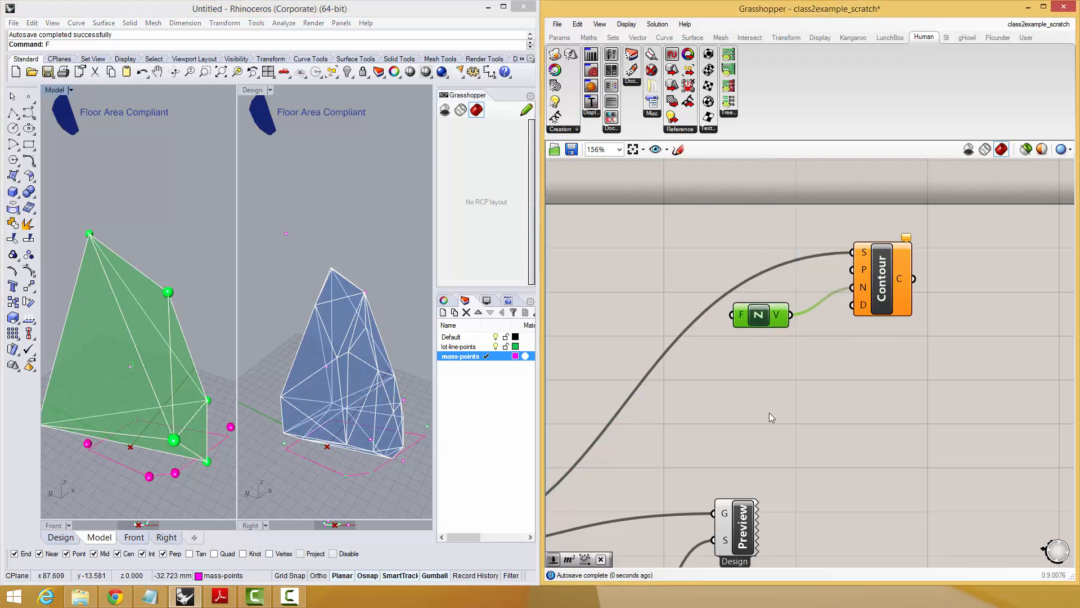
# Add a number slider, connect it to the Contour's D input, and give it three-decimal accuracy with a value of 10.000.
pyautogui.doubleClick(771, 415)
pyautogui.write('slider')
pyautogui.press('Return')
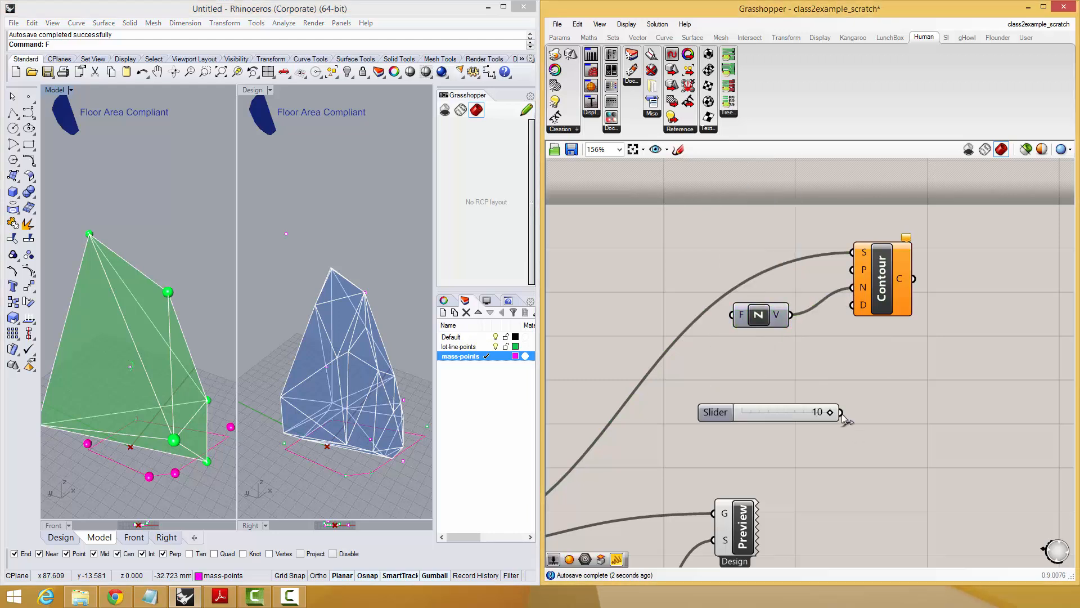
pyautogui.moveTo(841, 413); pyautogui.dragTo(851, 304)
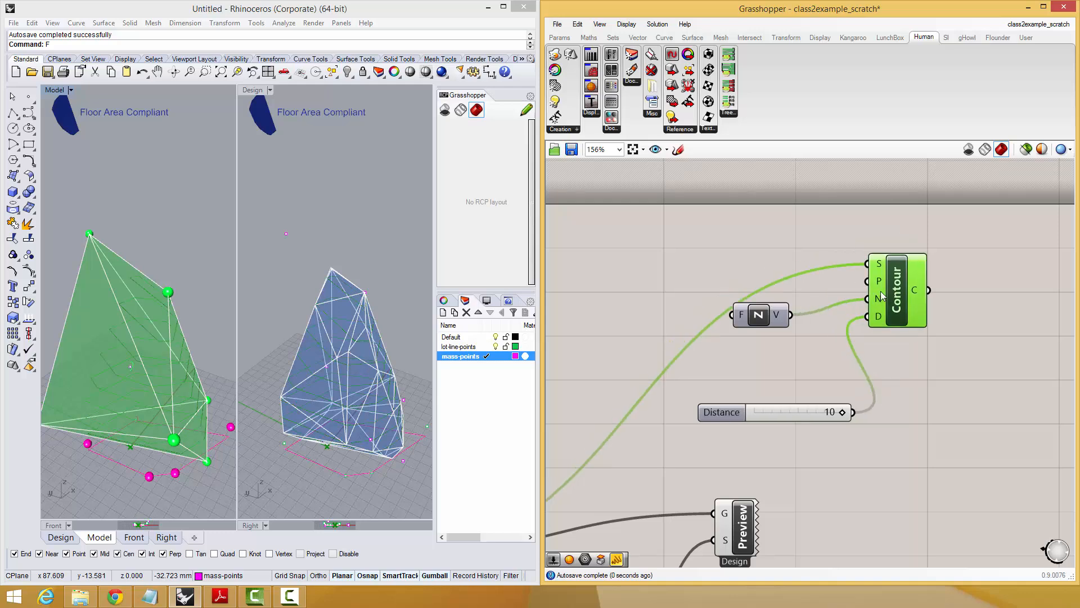
pyautogui.doubleClick(720, 415)
pyautogui.click(711, 384)
pyautogui.click(726, 524)
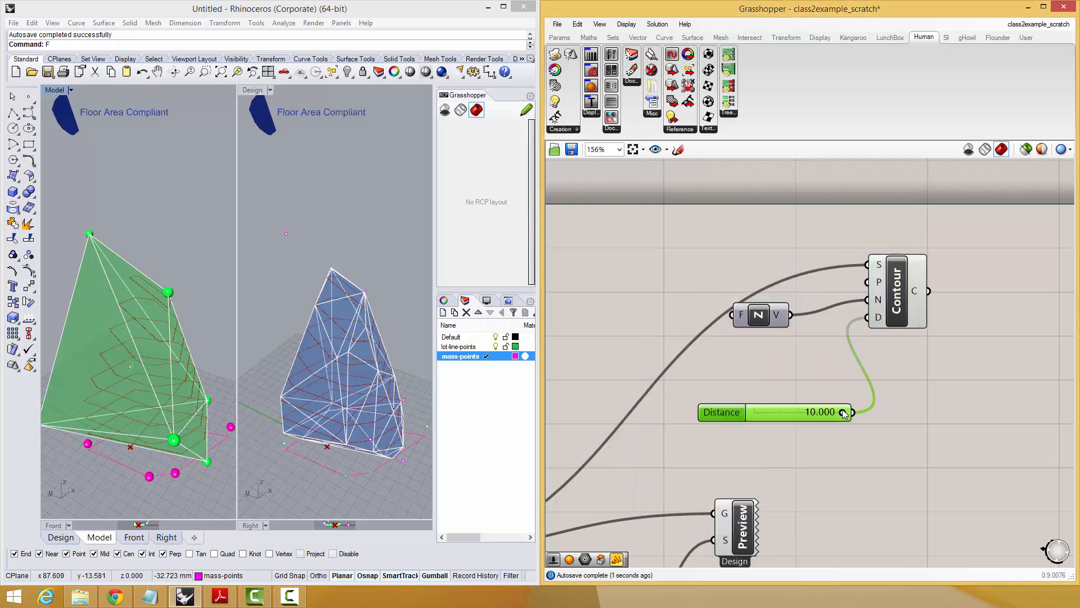
pyautogui.moveTo(843, 414)
pyautogui.mouseDown()
pyautogui.moveTo(765, 417)
pyautogui.moveTo(850, 419)
pyautogui.mouseUp()
# Change the Rhino model units to feet with Feet & Inches distance display, without scaling the model.
pyautogui.moveTo(215, 410); pyautogui.dragTo(124, 376, button='right')
pyautogui.write('Units')
pyautogui.press('Return')
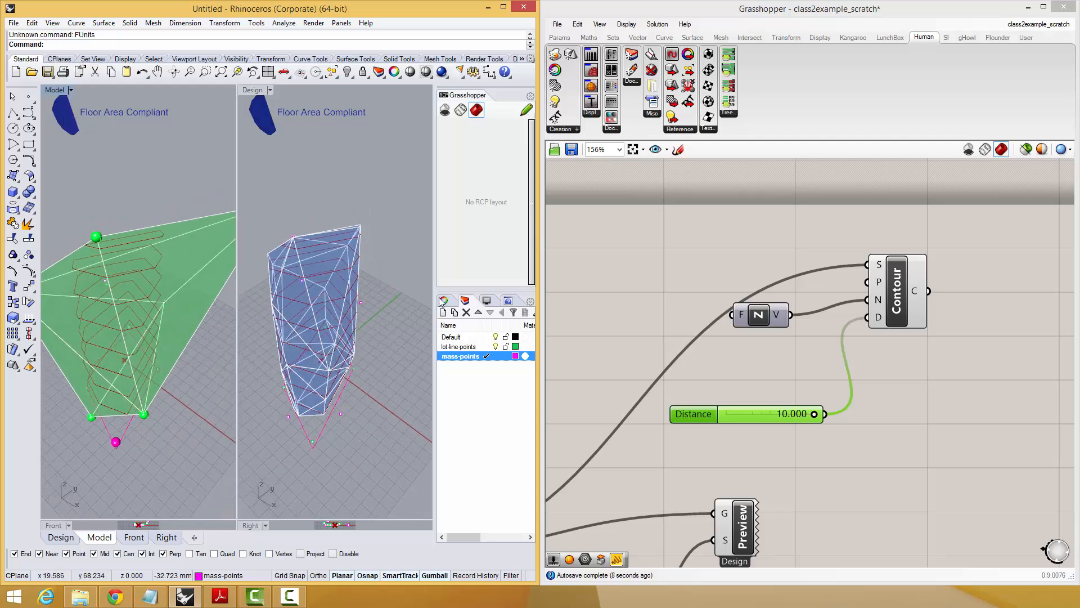
pyautogui.write('Units')
pyautogui.press('Return')
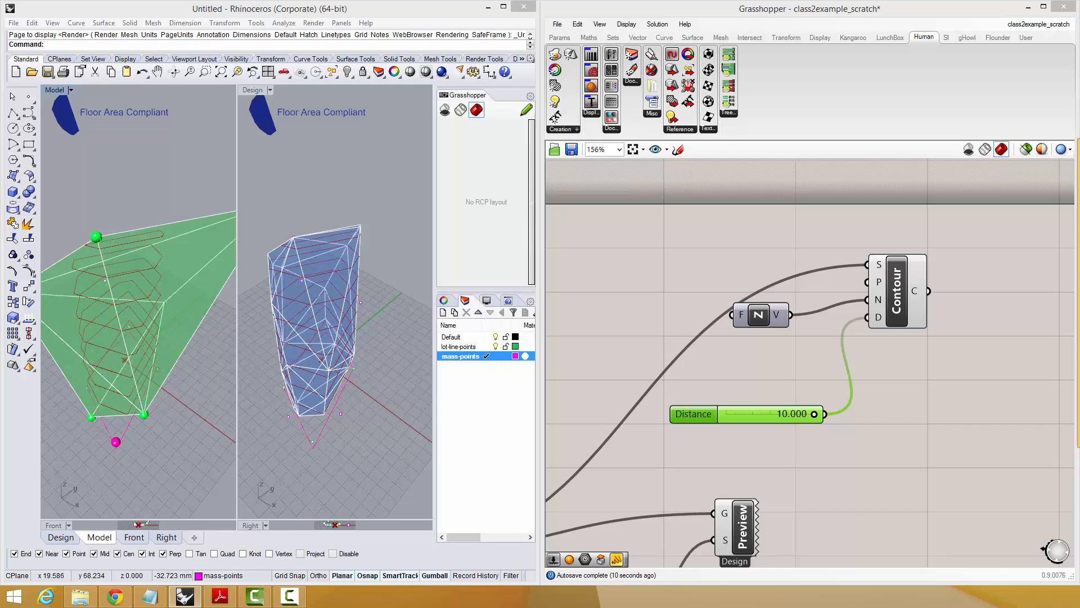
pyautogui.click(790, 141)
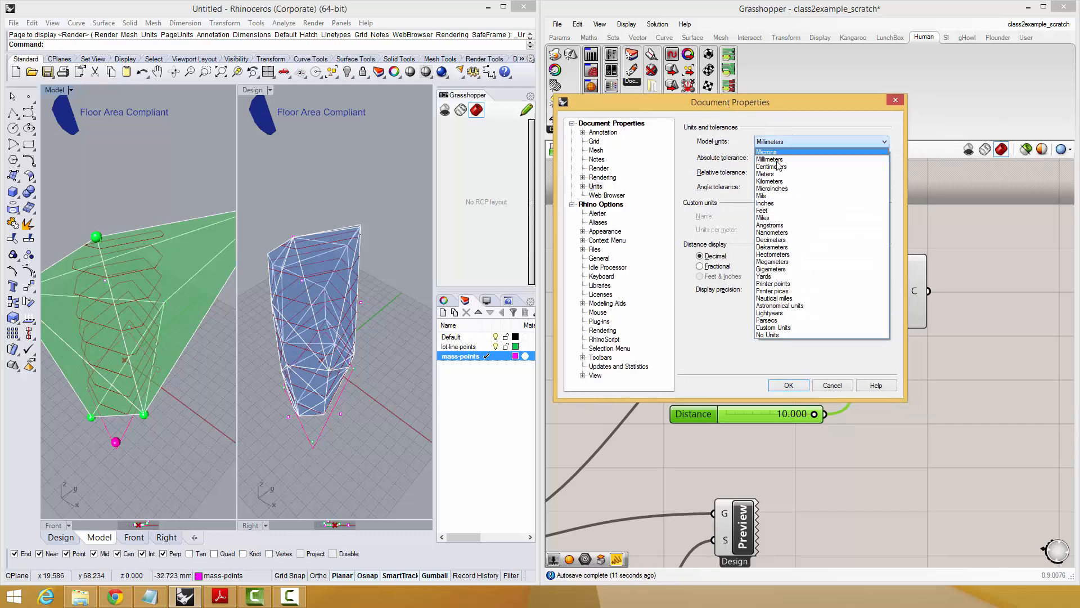
pyautogui.click(767, 203)
pyautogui.click(781, 143)
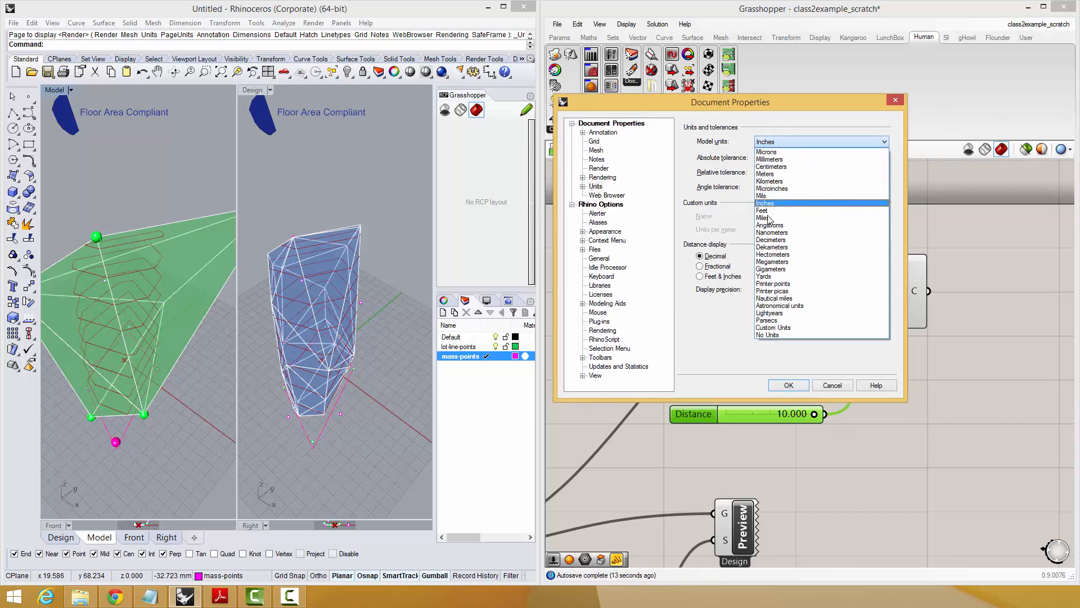
pyautogui.click(769, 214)
pyautogui.click(720, 277)
pyautogui.click(789, 384)
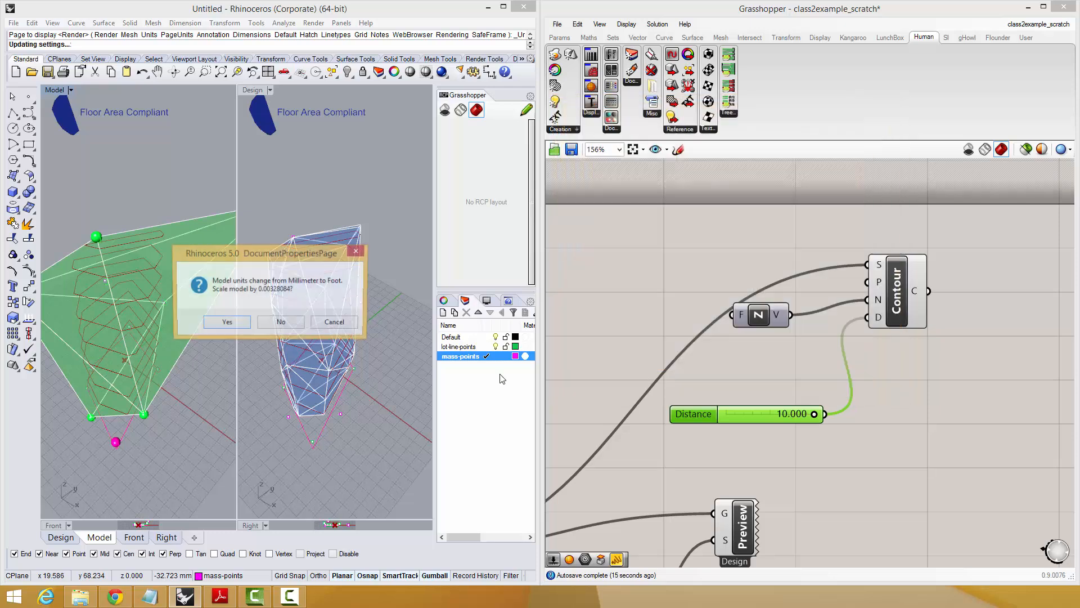
pyautogui.click(279, 323)
# Select all the Rhino geometry and scale it up uniformly from a base point beside the model, using two reference points.
pyautogui.moveTo(326, 394); pyautogui.dragTo(312, 396, button='right')
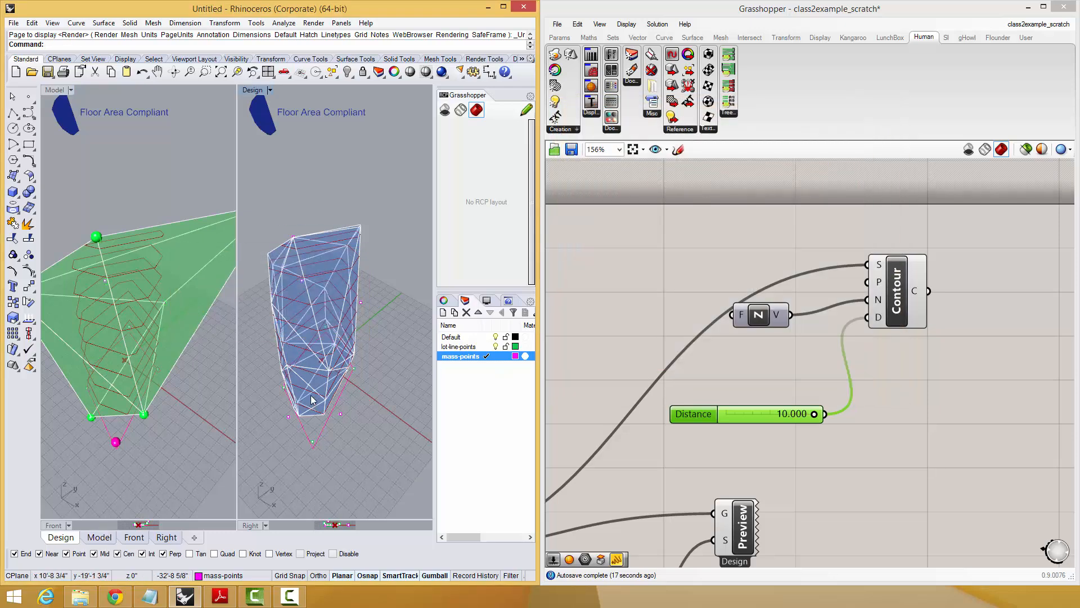
pyautogui.moveTo(124, 377); pyautogui.dragTo(146, 366, button='right')
pyautogui.scroll(-12, 147, 366)
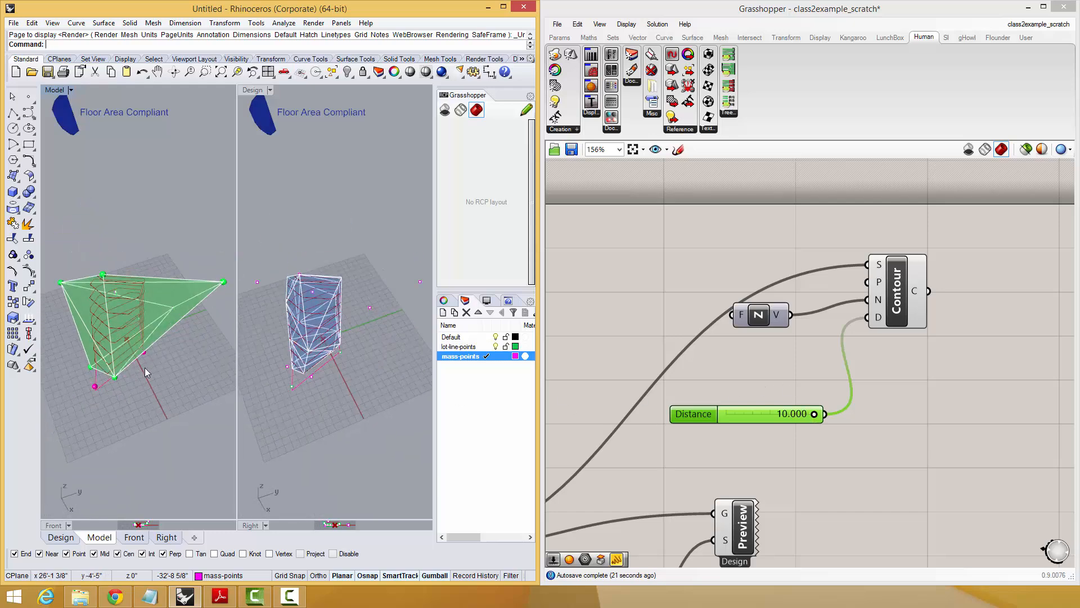
pyautogui.hotkey('ctrl', 'a')
pyautogui.write('sc')
pyautogui.press('Return')
pyautogui.click(111, 365)
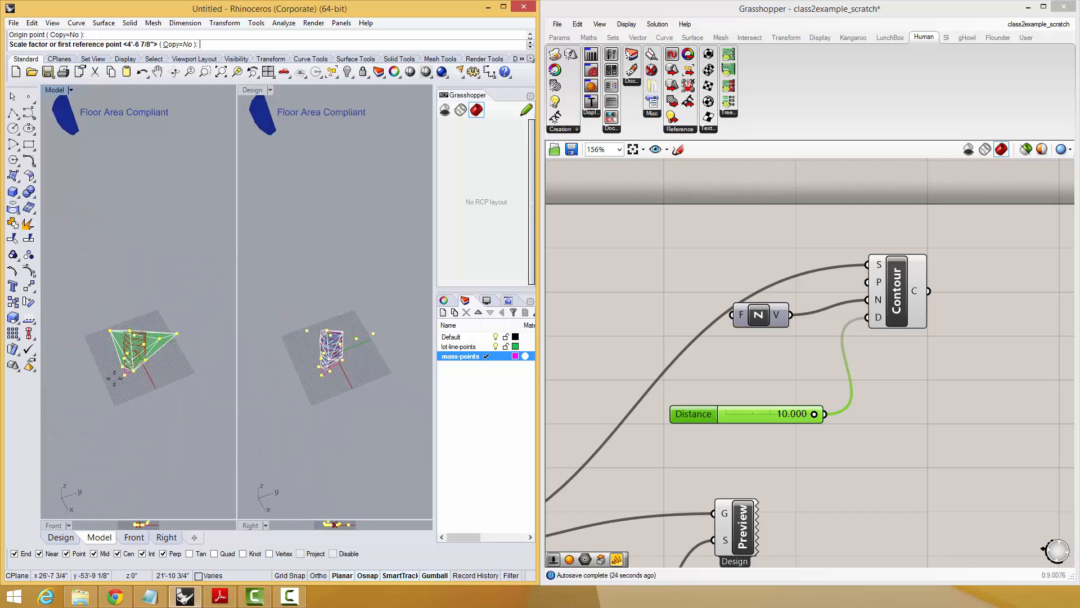
pyautogui.click(118, 378)
pyautogui.click(122, 385)
pyautogui.click(123, 385)
pyautogui.moveTo(125, 383); pyautogui.dragTo(146, 332, button='right')
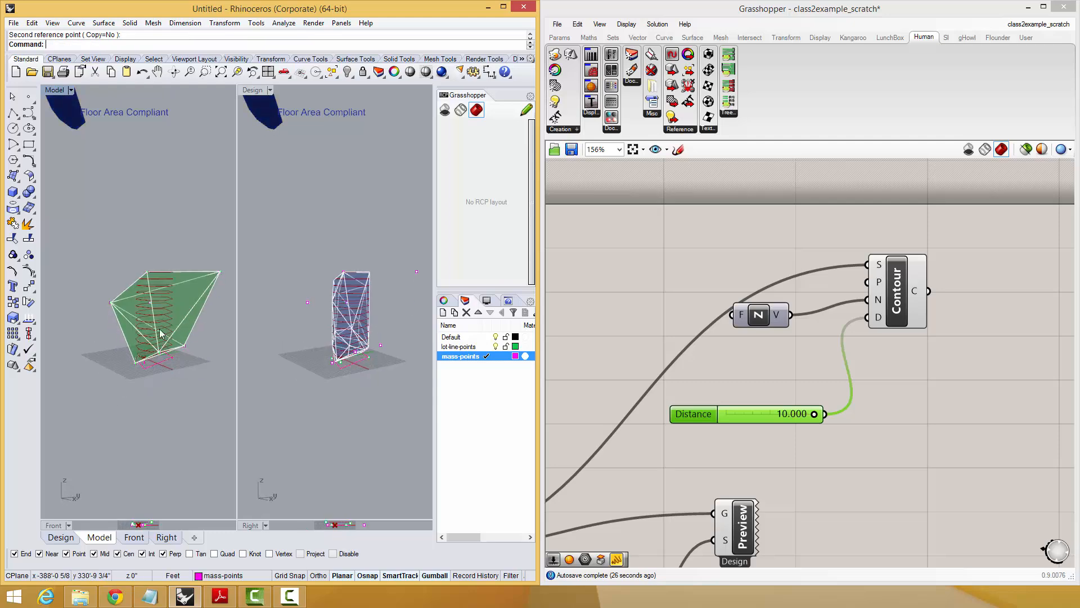
pyautogui.scroll(7, 147, 331)
# Raise the contour distance slider's maximum to 15 and set its value to 15.000.
pyautogui.doubleClick(694, 420)
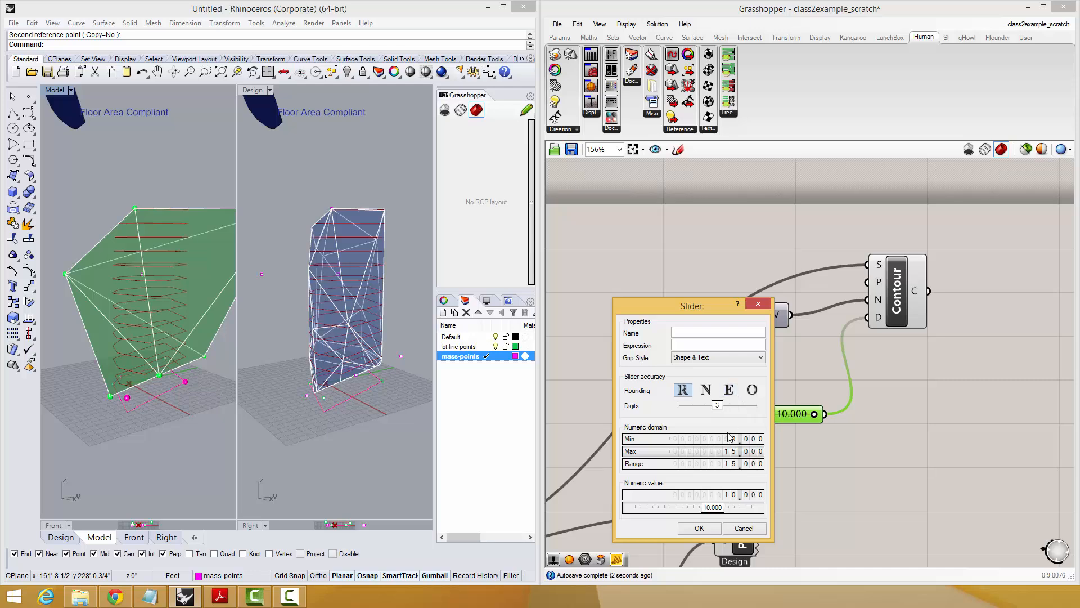
pyautogui.click(699, 528)
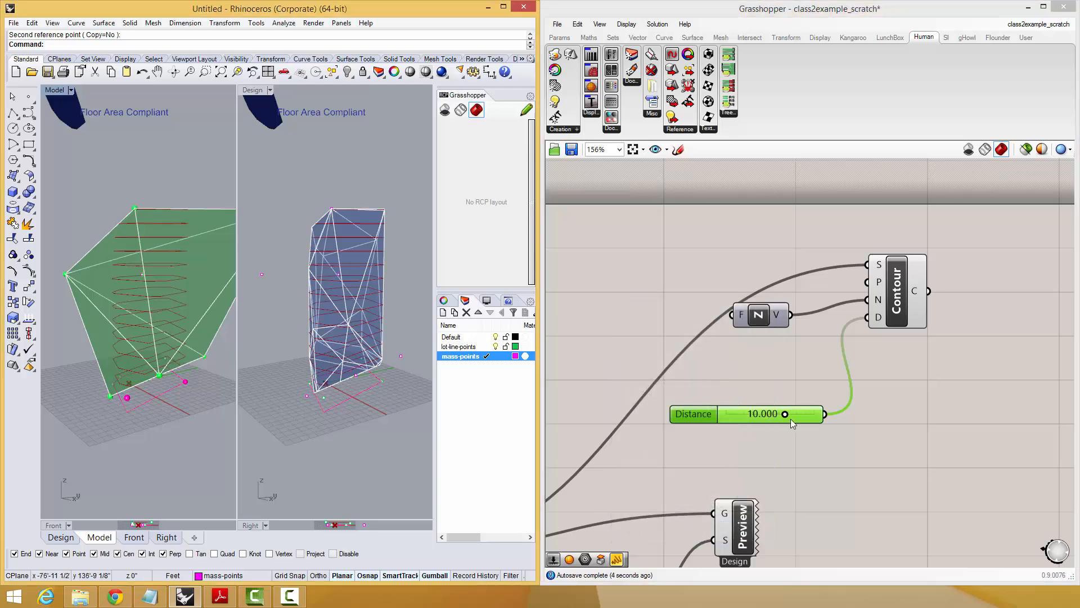
pyautogui.moveTo(783, 414); pyautogui.dragTo(815, 414)
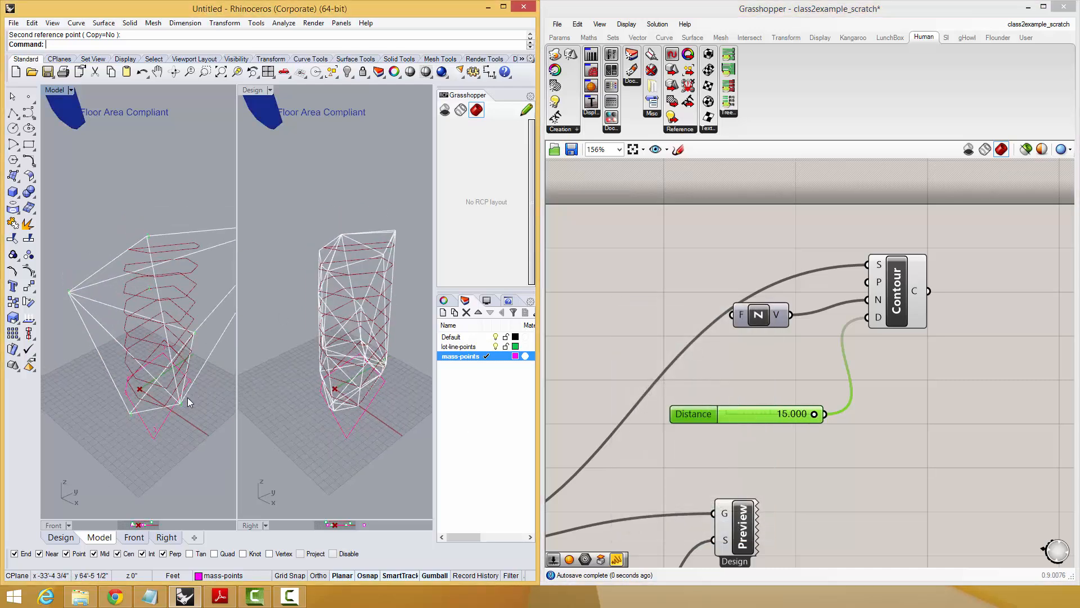
# Examine the definition's mesh intersection and Contour components against their previews in the viewports.
pyautogui.scroll(-6, 185, 393)
pyautogui.moveTo(903, 388); pyautogui.dragTo(935, 360, button='right')
pyautogui.scroll(-7, 935, 360)
pyautogui.moveTo(711, 397); pyautogui.dragTo(739, 373, button='right')
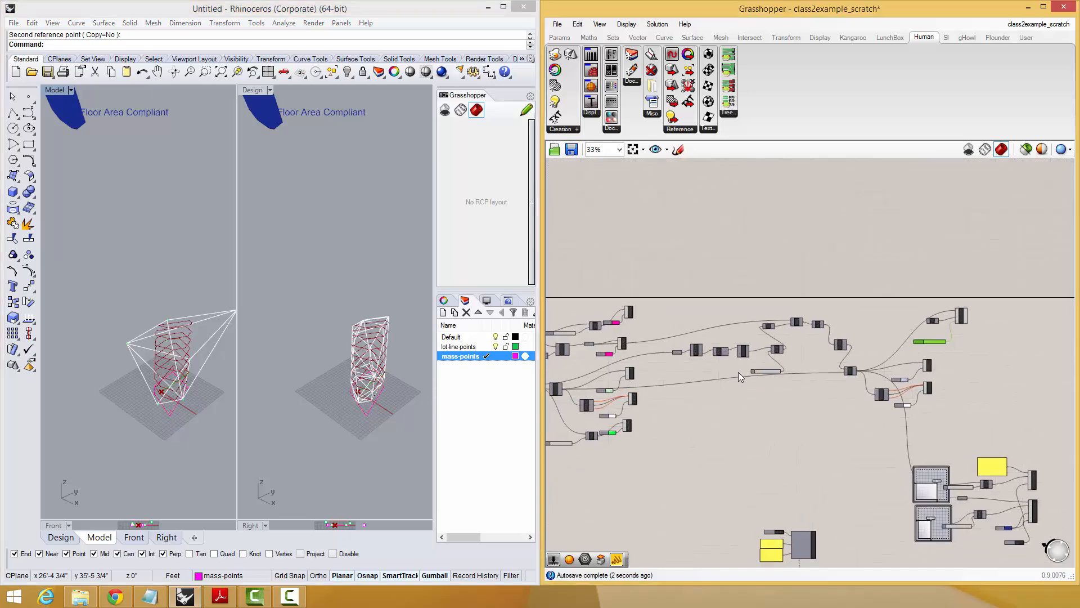
pyautogui.click(1027, 151)
pyautogui.click(1027, 150)
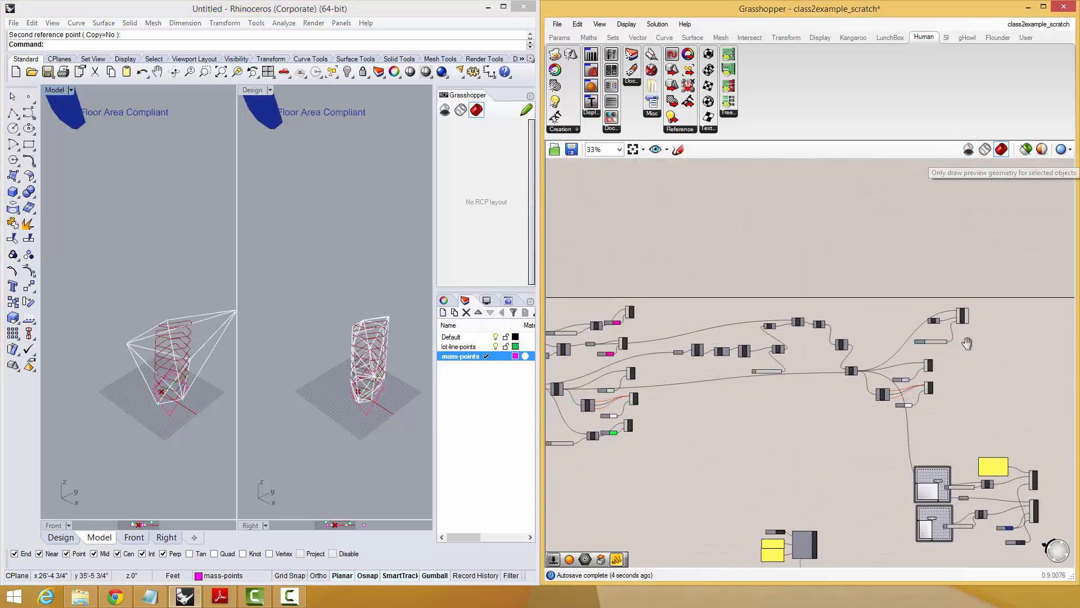
pyautogui.scroll(5, 849, 346)
pyautogui.moveTo(724, 370); pyautogui.dragTo(849, 334, button='right')
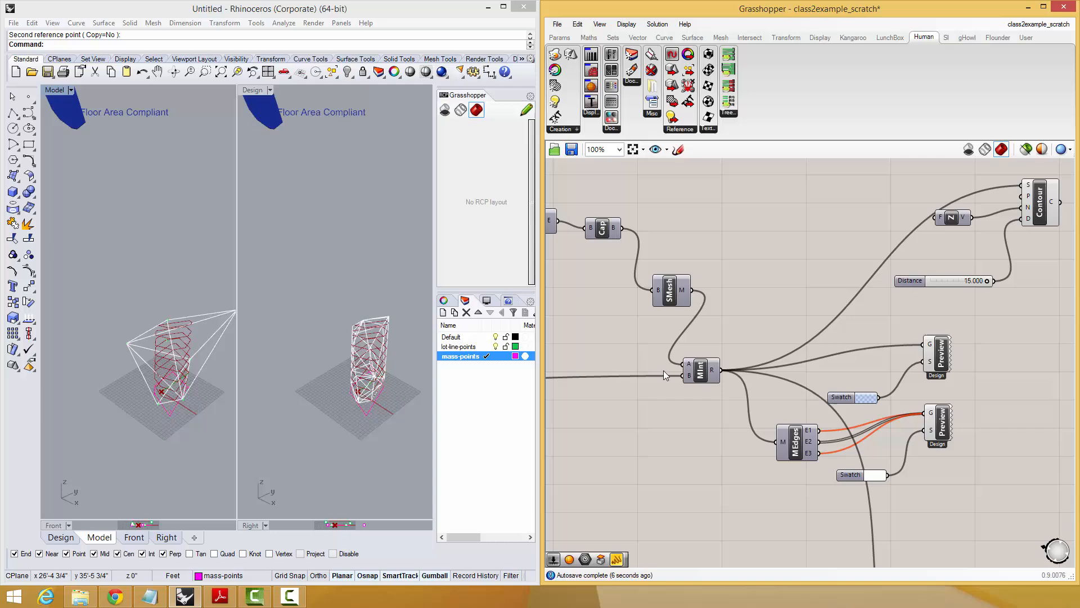
pyautogui.click(695, 372)
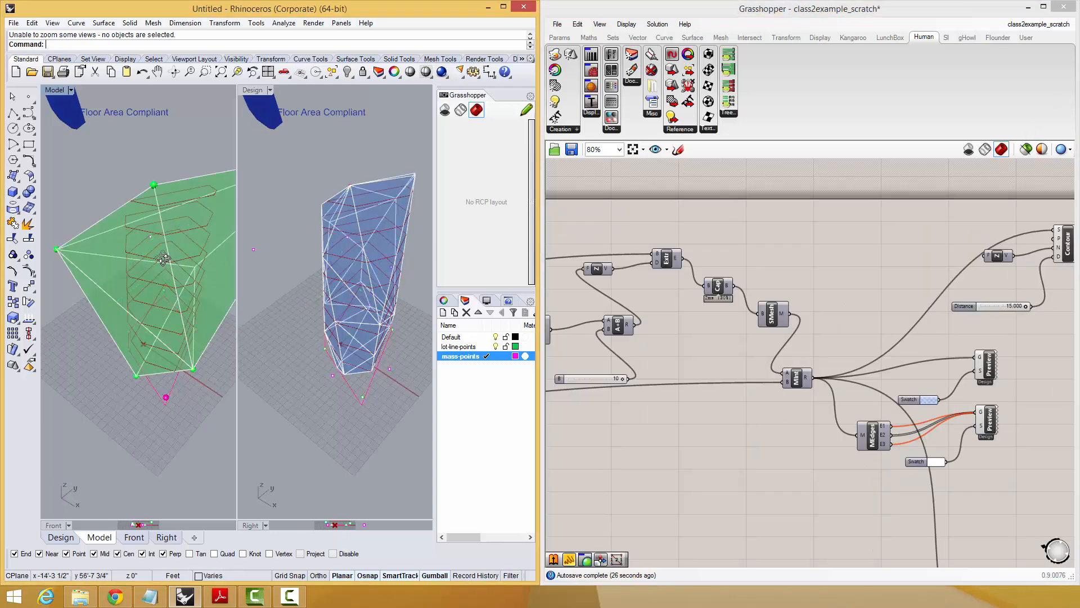
pyautogui.moveTo(149, 315); pyautogui.dragTo(232, 240, button='right')
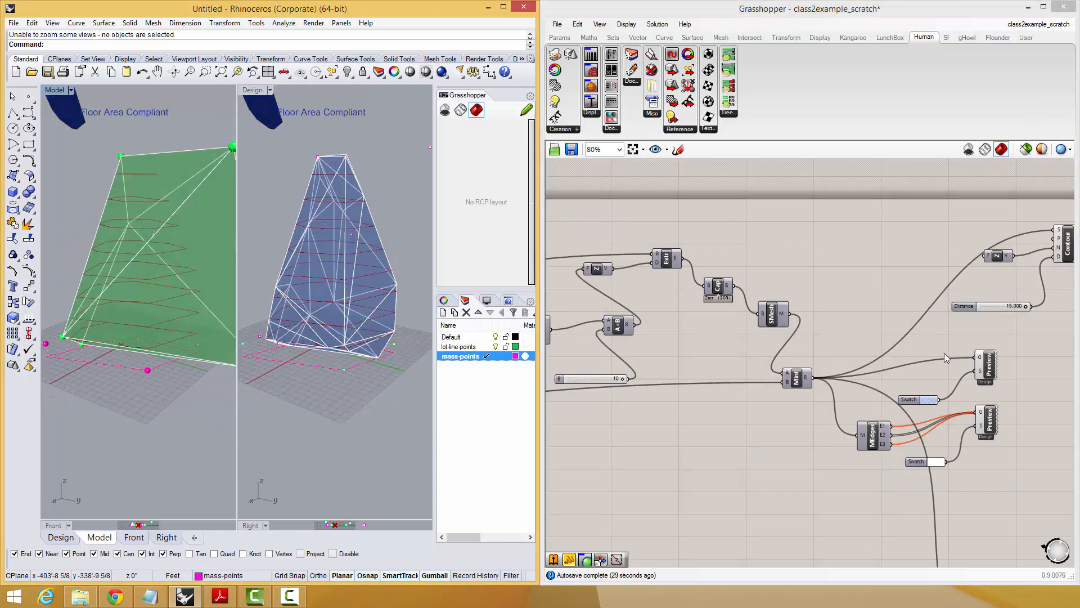
pyautogui.moveTo(944, 353); pyautogui.dragTo(850, 263, button='right')
pyautogui.moveTo(895, 228); pyautogui.dragTo(907, 226)
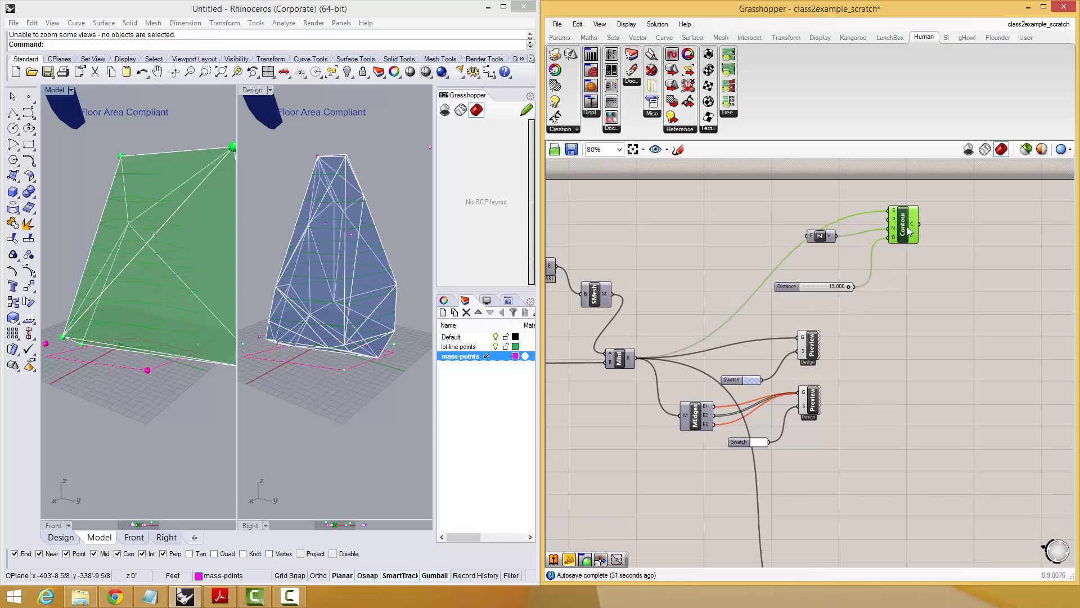
pyautogui.click(921, 394)
pyautogui.moveTo(920, 393); pyautogui.dragTo(851, 383, button='right')
pyautogui.scroll(-2, 913, 353)
pyautogui.scroll(2, 877, 311)
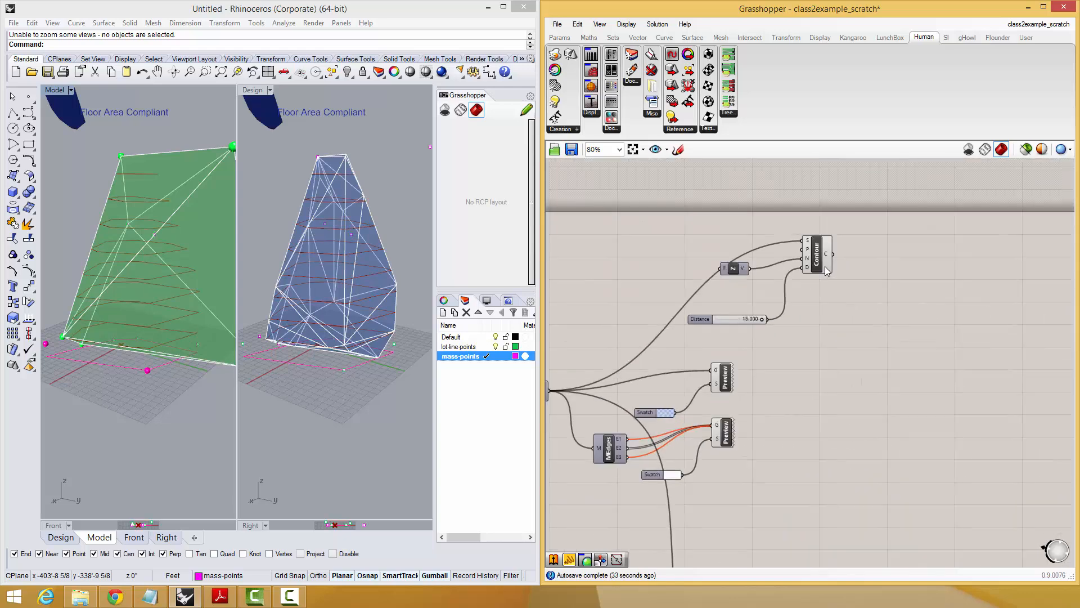
# Add an Extrude component beside Contour and feed the contour curves into its B input.
pyautogui.moveTo(822, 261); pyautogui.dragTo(818, 262)
pyautogui.click(886, 260)
pyautogui.doubleClick(852, 263)
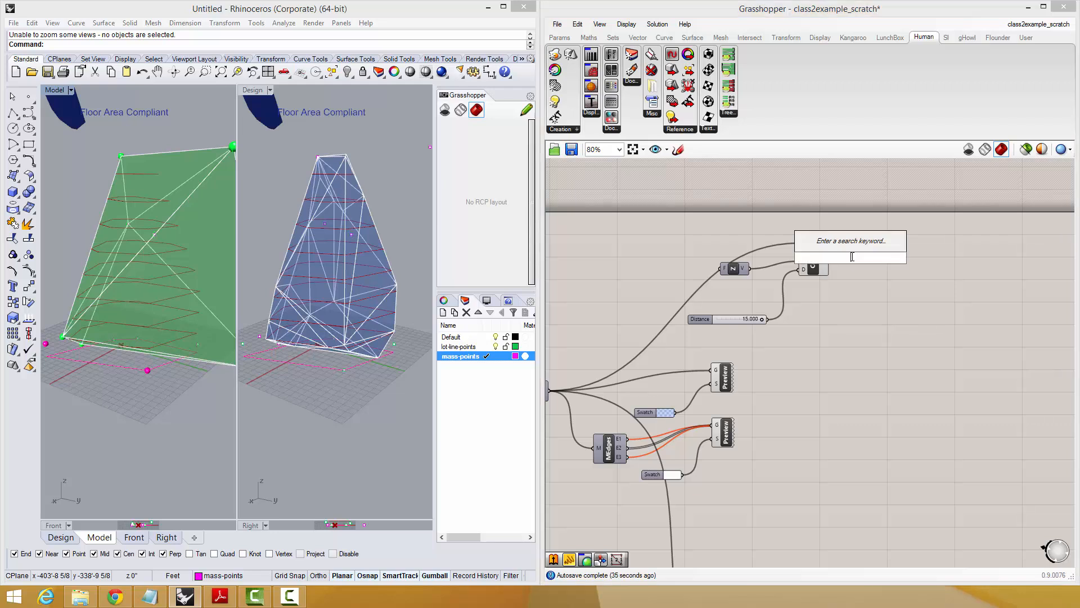
pyautogui.write('extr')
pyautogui.click(862, 247)
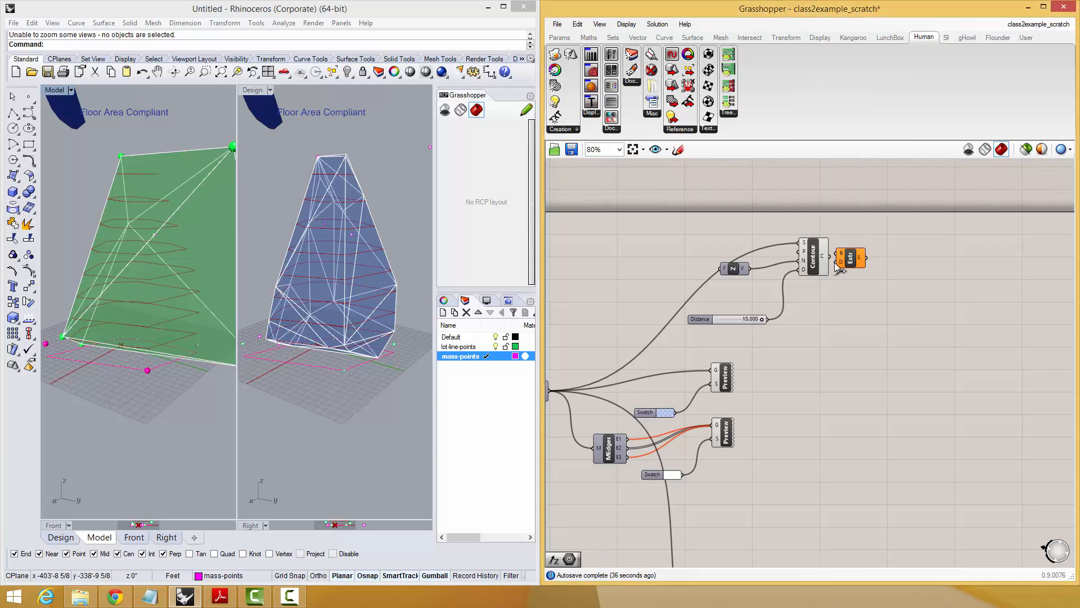
pyautogui.moveTo(861, 253); pyautogui.dragTo(895, 312)
pyautogui.moveTo(825, 257); pyautogui.dragTo(864, 298)
# Add a Unit Z vector feeding the Extrude's D input, and connect a copy of the 15.000 slider as its factor.
pyautogui.doubleClick(850, 299)
pyautogui.write('z')
pyautogui.click(846, 288)
pyautogui.moveTo(849, 299); pyautogui.dragTo(849, 294)
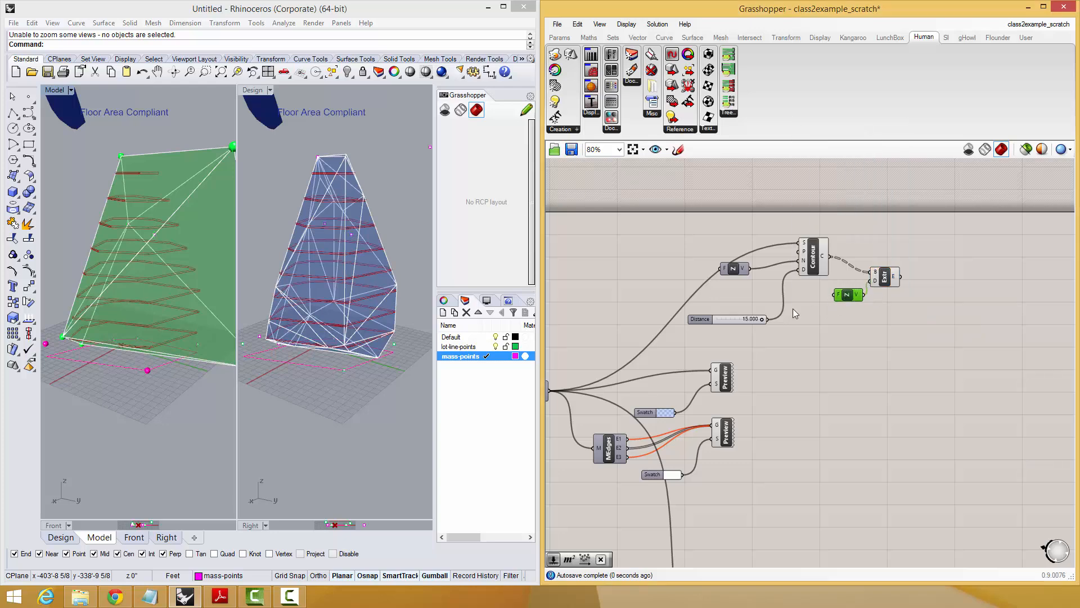
pyautogui.hotkey('ctrl', 'v')
pyautogui.moveTo(772, 325); pyautogui.dragTo(834, 295)
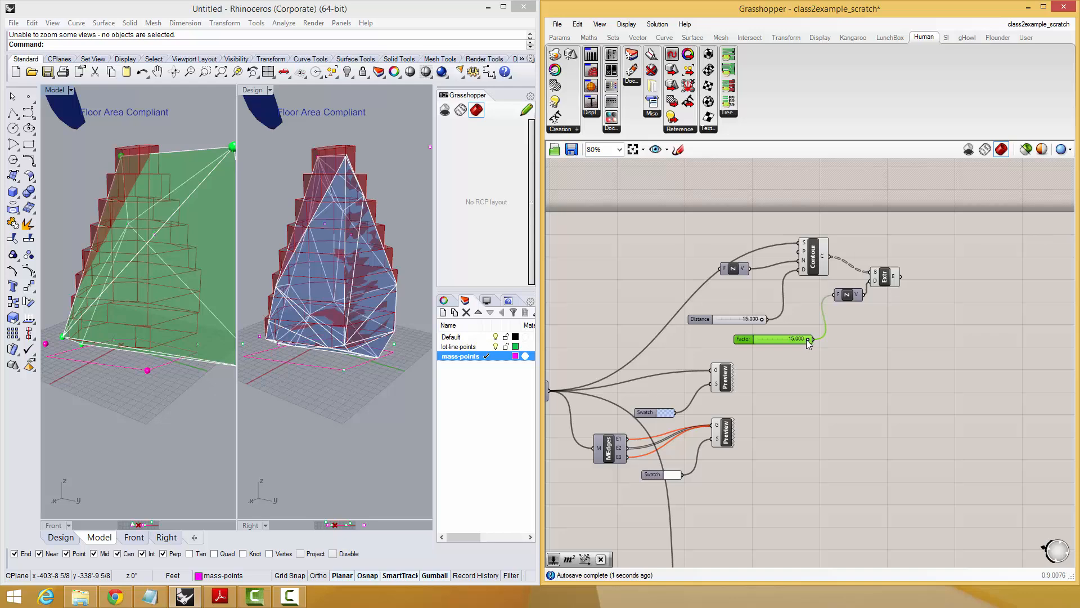
# Reduce the Factor slider that drives the floor extrusion to 1.183.
pyautogui.moveTo(805, 340); pyautogui.dragTo(762, 342)
pyautogui.click(886, 338)
pyautogui.moveTo(885, 339); pyautogui.dragTo(837, 367, button='right')
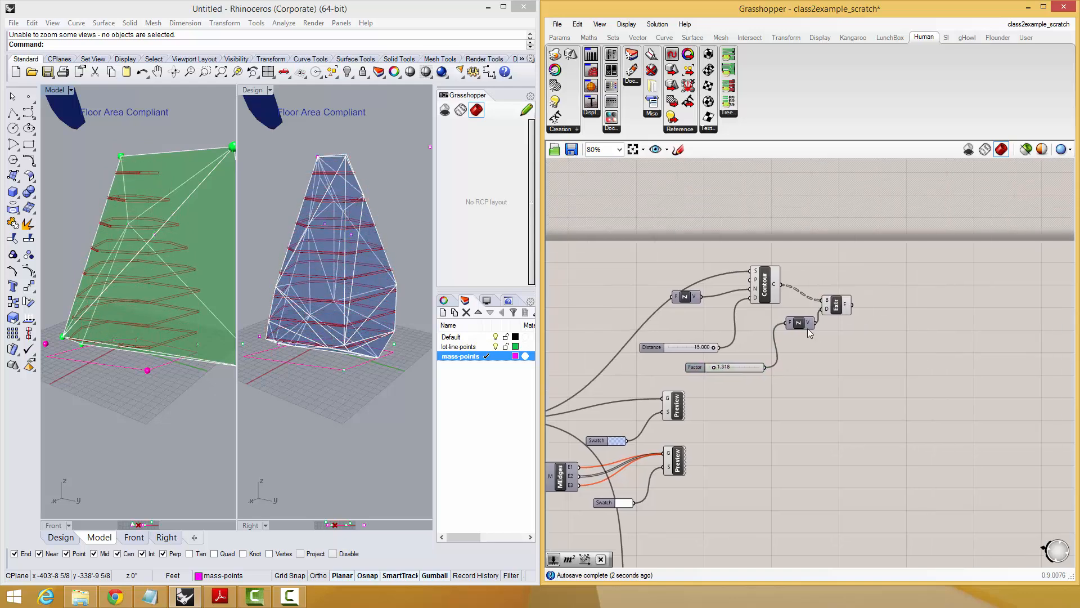
pyautogui.click(835, 314)
pyautogui.scroll(2, 732, 367)
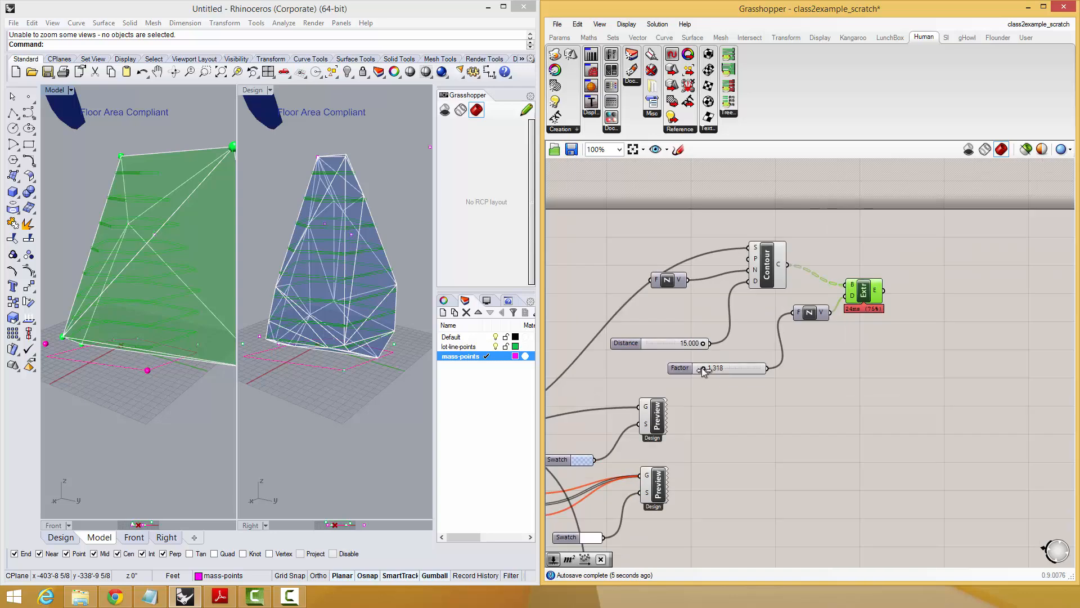
pyautogui.click(886, 351)
# Add a Cap Holes component beside the Extrude and feed the extruded floors into its B input.
pyautogui.doubleClick(912, 291)
pyautogui.write('cap')
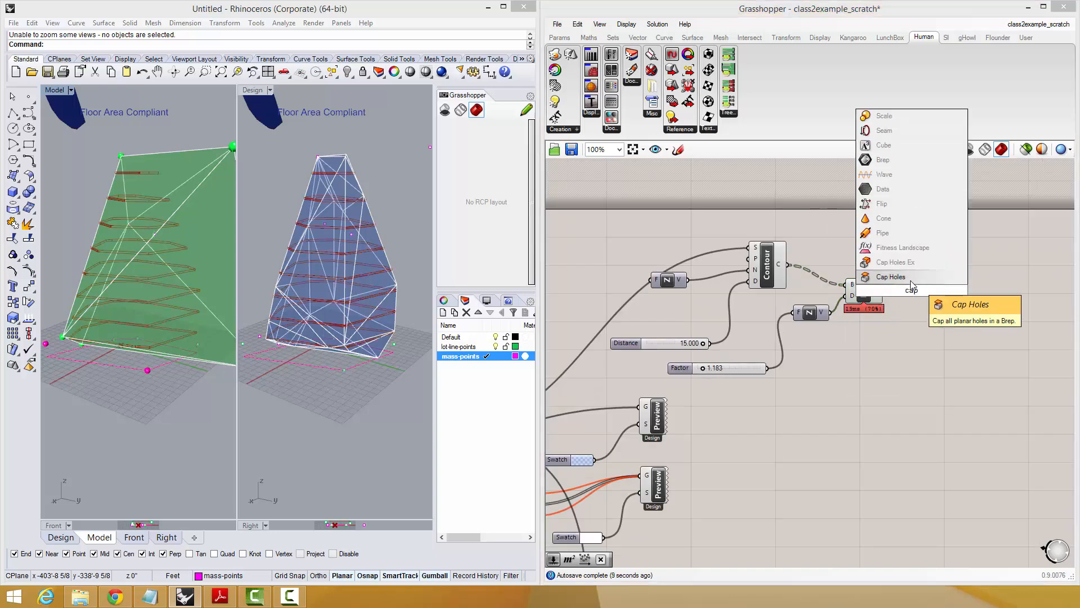
pyautogui.click(913, 280)
pyautogui.moveTo(887, 291); pyautogui.dragTo(915, 303)
pyautogui.click(882, 361)
pyautogui.moveTo(881, 360); pyautogui.dragTo(883, 354, button='right')
pyautogui.doubleClick(886, 246)
pyautogui.write('rea')
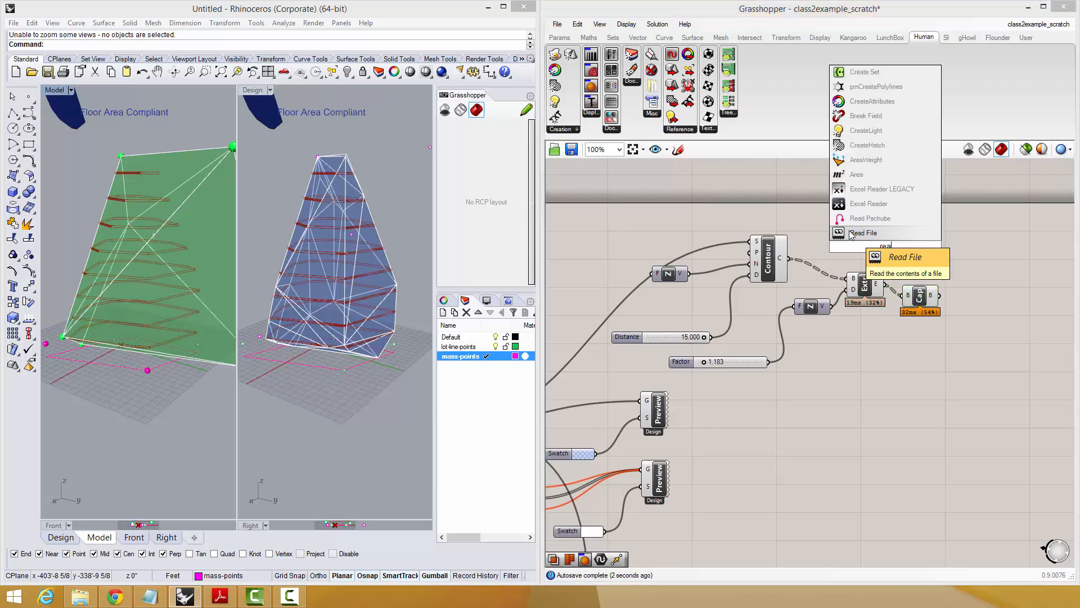
pyautogui.press('Escape')
# Add an Area component, feed the contour curves into its G input, and place it below the Extrude.
pyautogui.doubleClick(852, 239)
pyautogui.write('area')
pyautogui.click(838, 227)
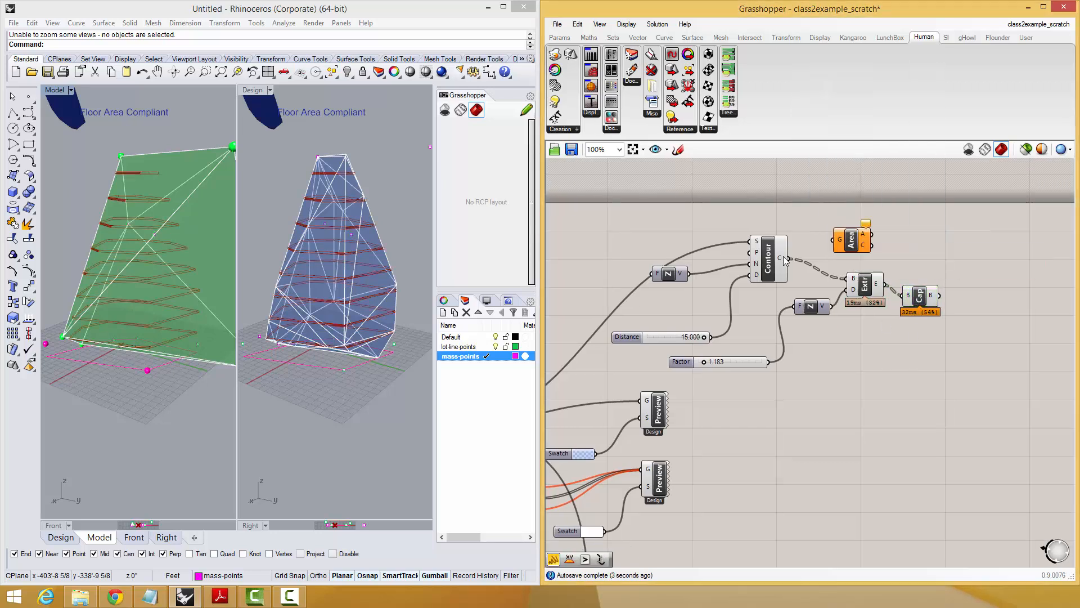
pyautogui.moveTo(859, 242); pyautogui.dragTo(880, 408)
# Turn off the preview of the Contour, Extrude, Cap and shaded mass Preview components.
pyautogui.moveTo(917, 265); pyautogui.dragTo(605, 397)
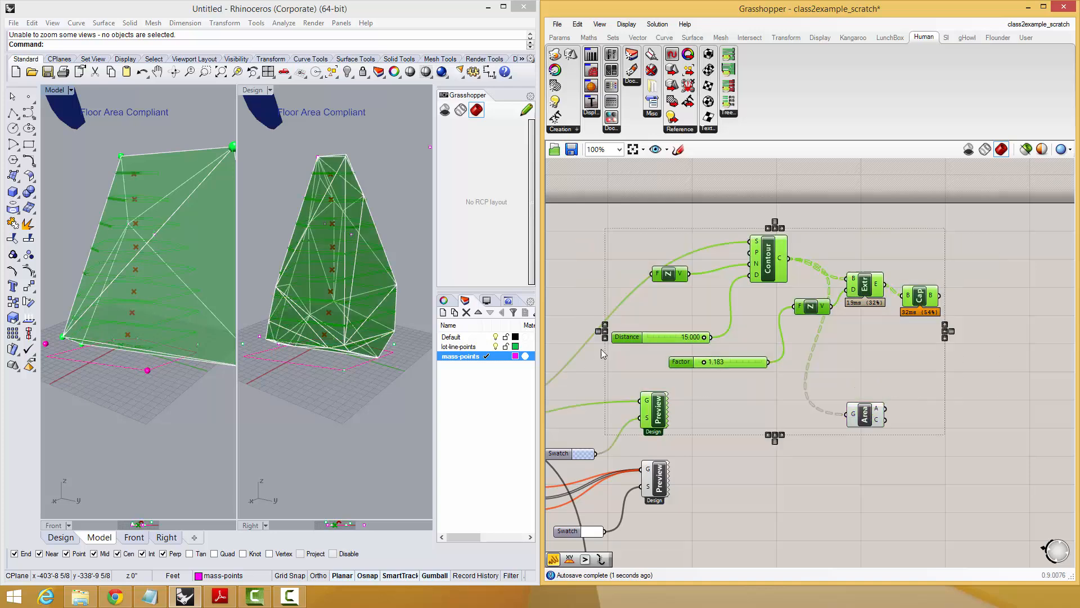
pyautogui.middleClick(637, 290)
pyautogui.click(669, 256)
pyautogui.scroll(-2, 990, 389)
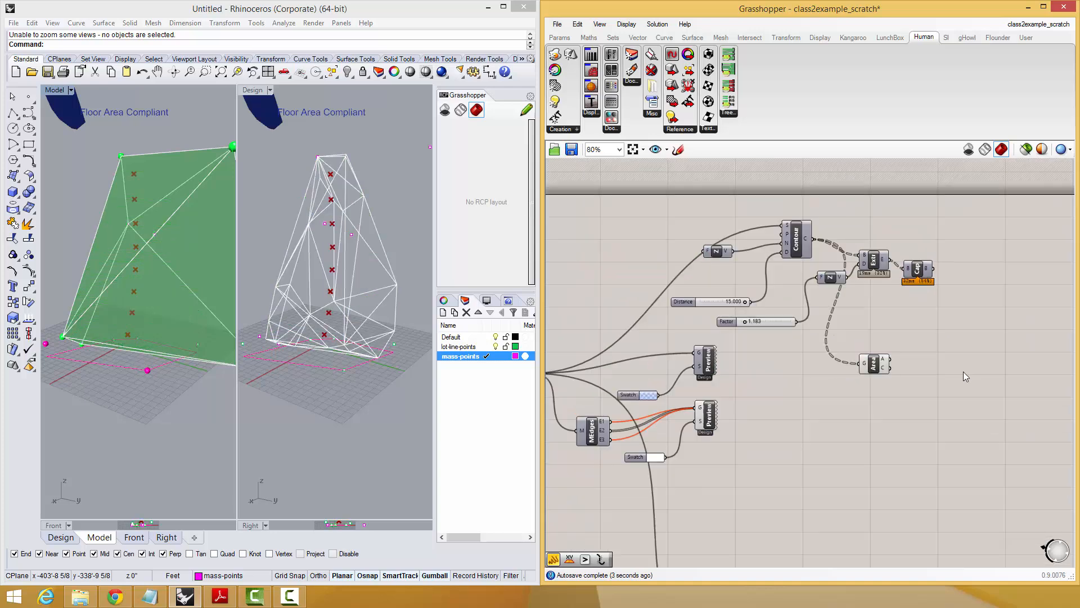
# Move the two design Preview components with Mesh Edges past the Area component and feed the Cap output into the shaded Preview.
pyautogui.moveTo(723, 471); pyautogui.dragTo(604, 363)
pyautogui.moveTo(706, 364); pyautogui.dragTo(963, 386)
pyautogui.click(980, 319)
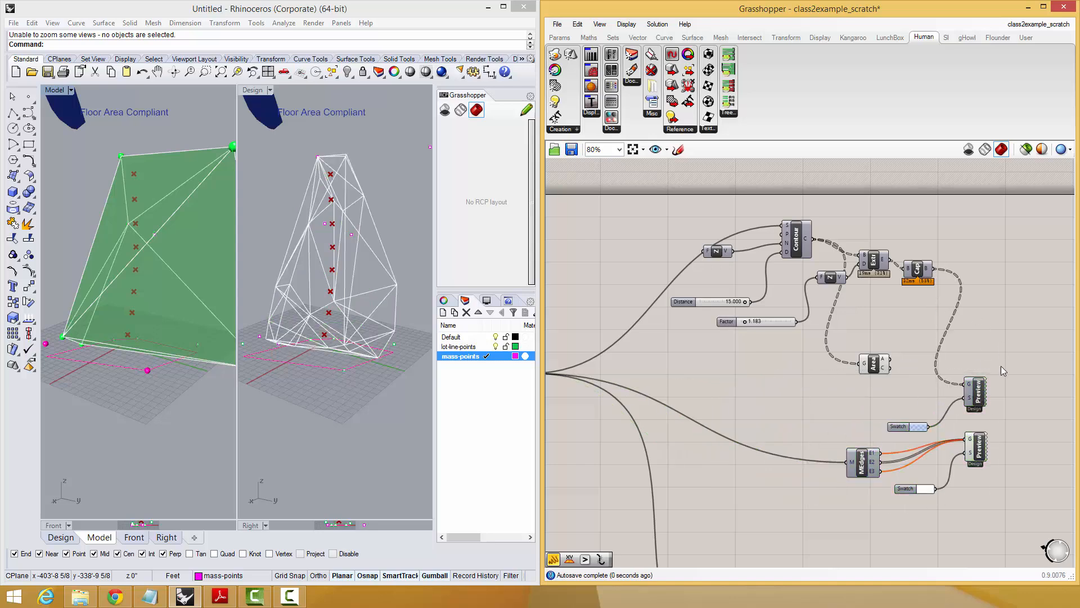
# Turn the shaded Preview component back on and orbit the model to view the floor slabs.
pyautogui.click(978, 391)
pyautogui.middleClick(963, 401)
pyautogui.click(984, 378)
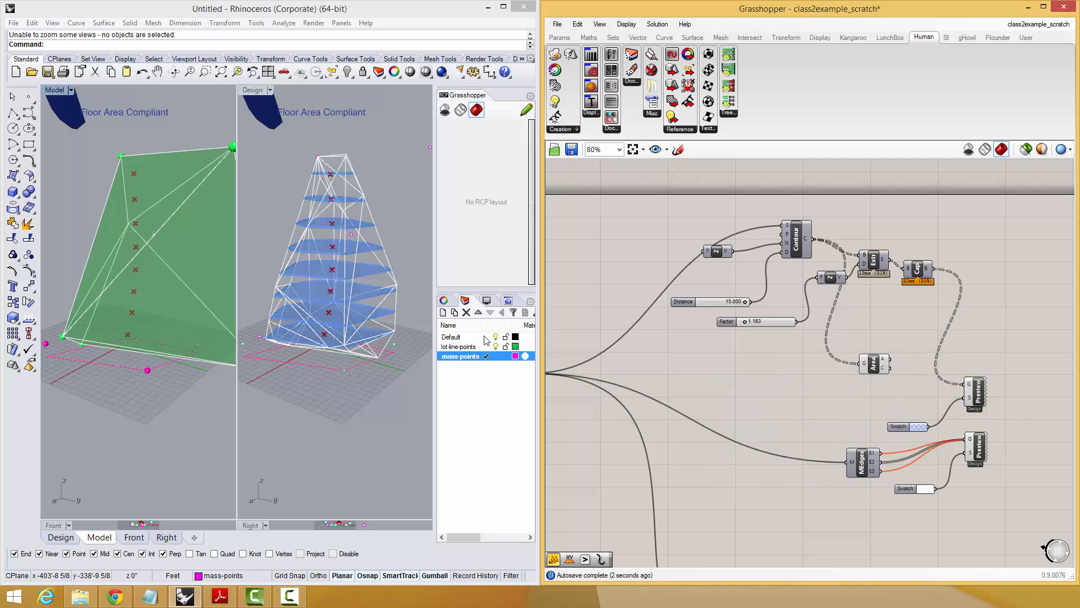
pyautogui.moveTo(153, 351); pyautogui.dragTo(113, 354, button='right')
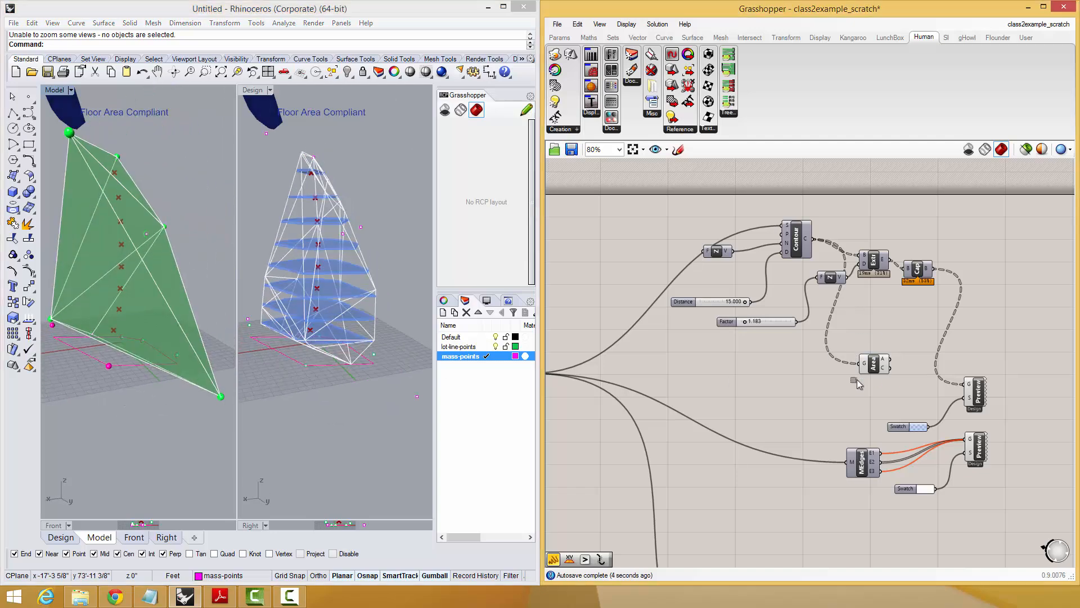
# Change the colour swatch of the model mesh preview to a translucent pink.
pyautogui.click(714, 521)
pyautogui.scroll(-4, 646, 403)
pyautogui.moveTo(646, 403); pyautogui.dragTo(701, 361, button='right')
pyautogui.scroll(5, 699, 300)
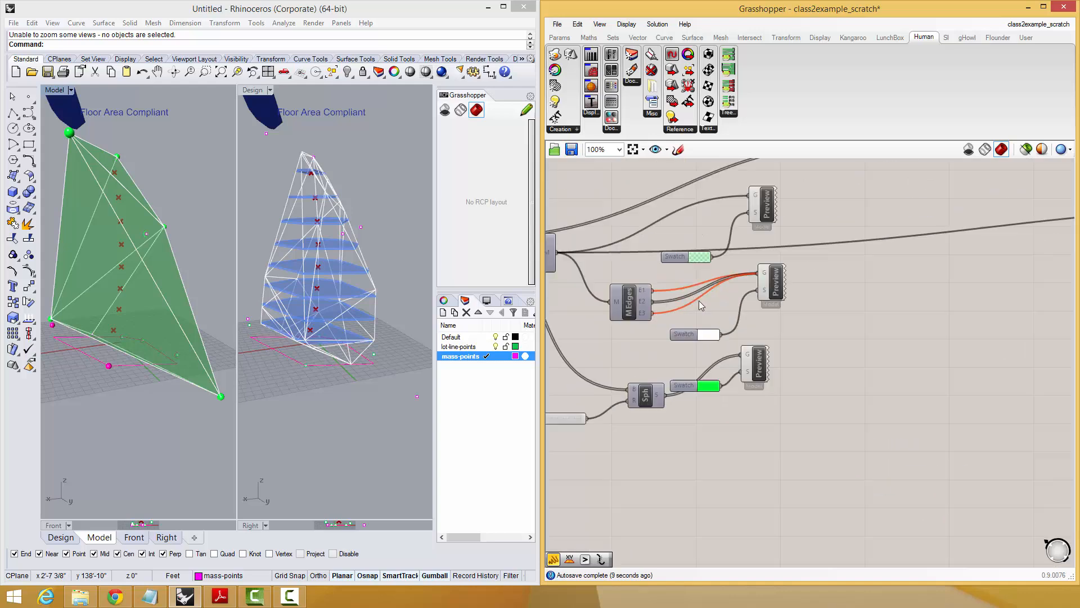
pyautogui.scroll(1, 698, 306)
pyautogui.click(701, 254)
pyautogui.moveTo(781, 393); pyautogui.dragTo(808, 390)
pyautogui.click(887, 357)
# Recolour the sphere swatch yellow with hue 46° and the model mesh swatch orange with hue 31°.
pyautogui.click(707, 417)
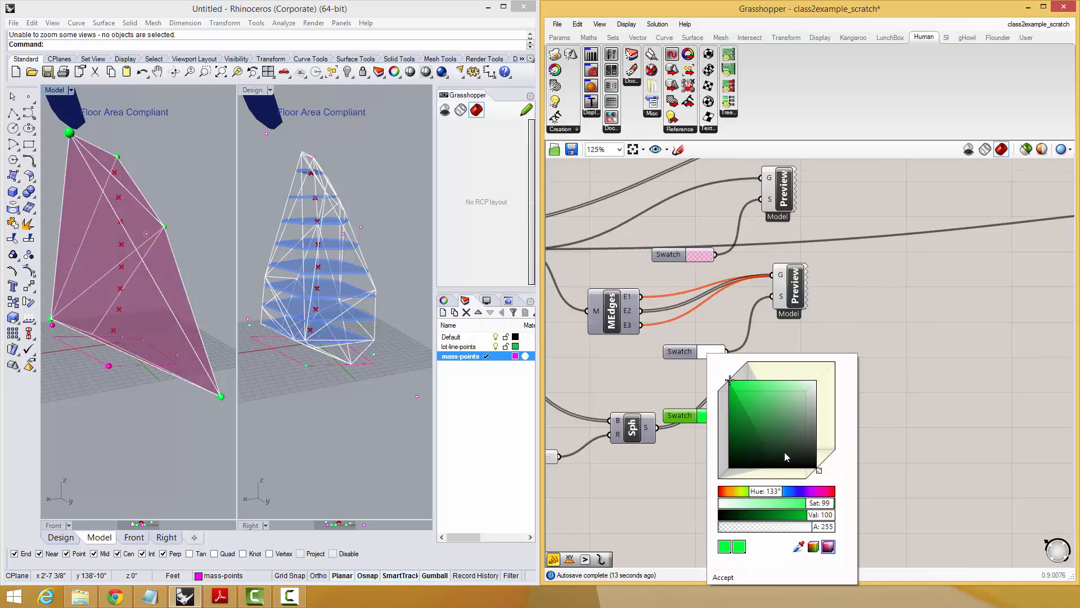
pyautogui.moveTo(763, 491); pyautogui.dragTo(741, 503)
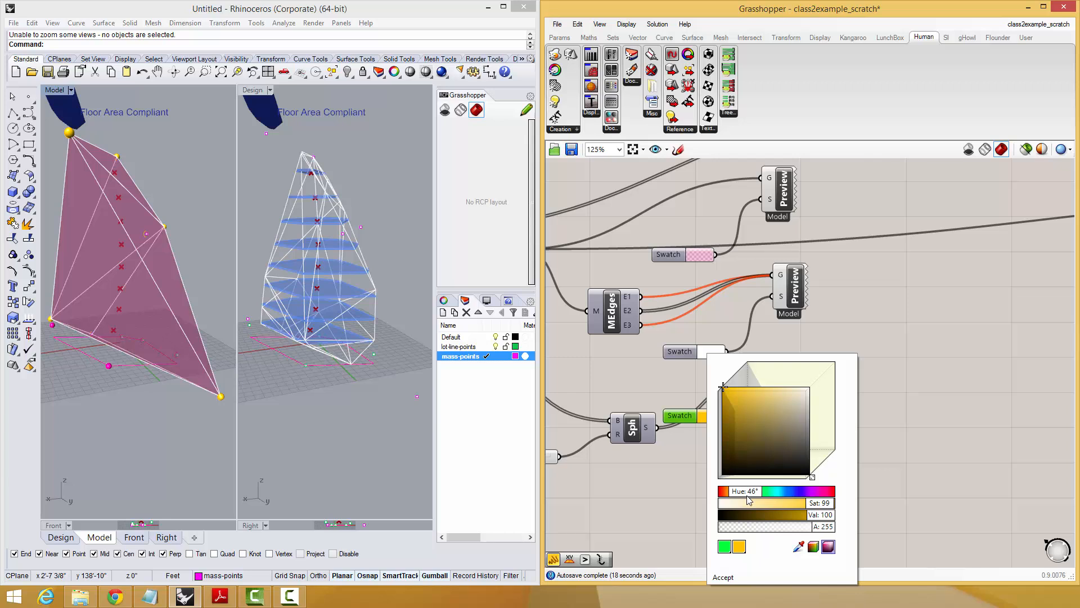
pyautogui.click(691, 255)
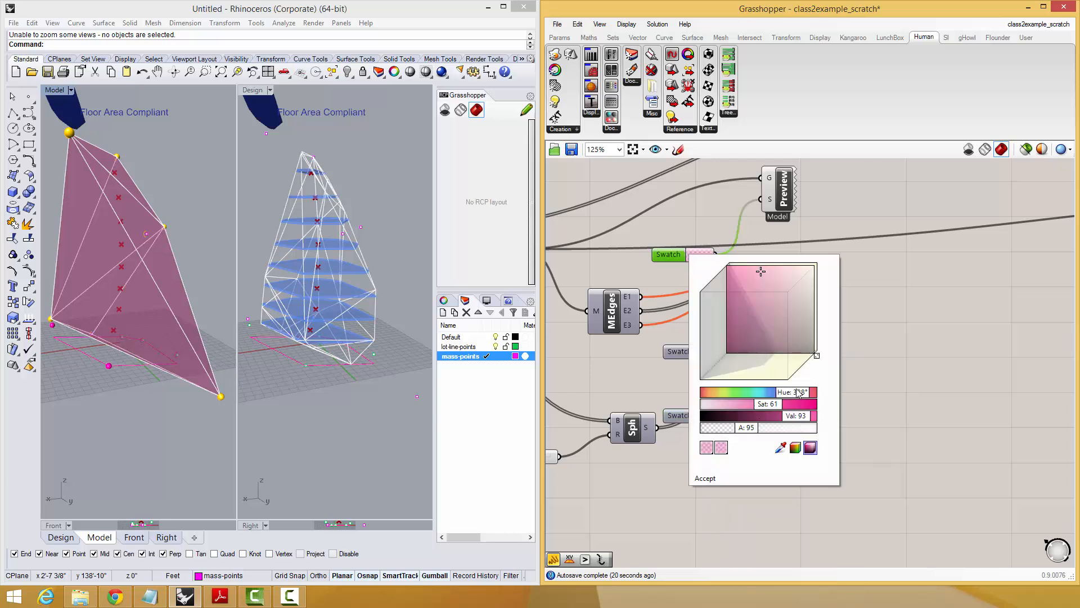
pyautogui.moveTo(799, 392); pyautogui.dragTo(728, 401)
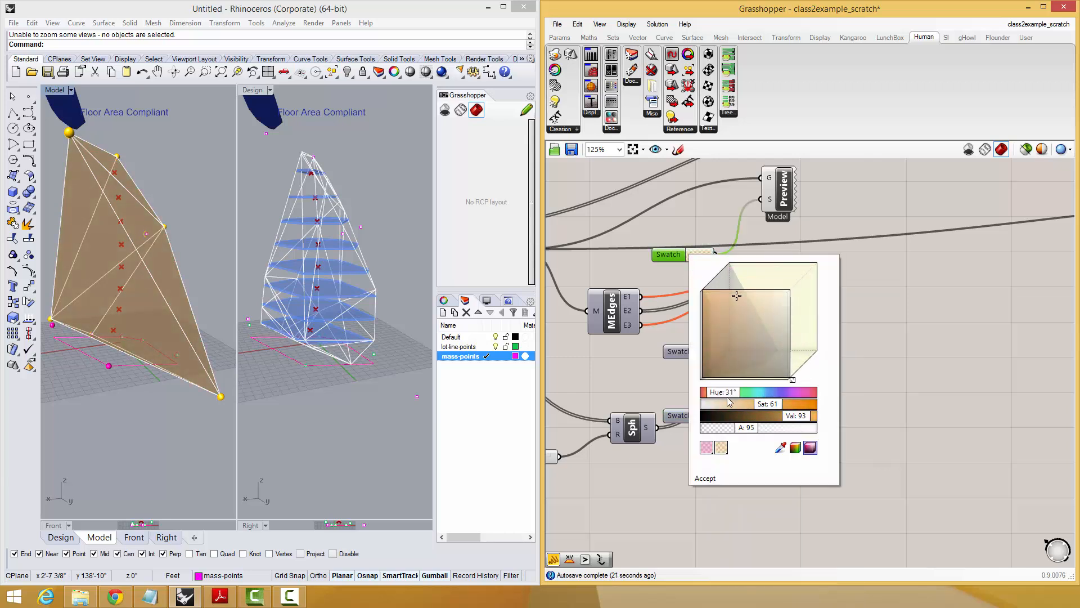
pyautogui.click(715, 484)
# Turn off the preview of the Area component to hide its centroid markers.
pyautogui.scroll(-7, 791, 458)
pyautogui.moveTo(1041, 375); pyautogui.dragTo(896, 397, button='right')
pyautogui.scroll(5, 889, 402)
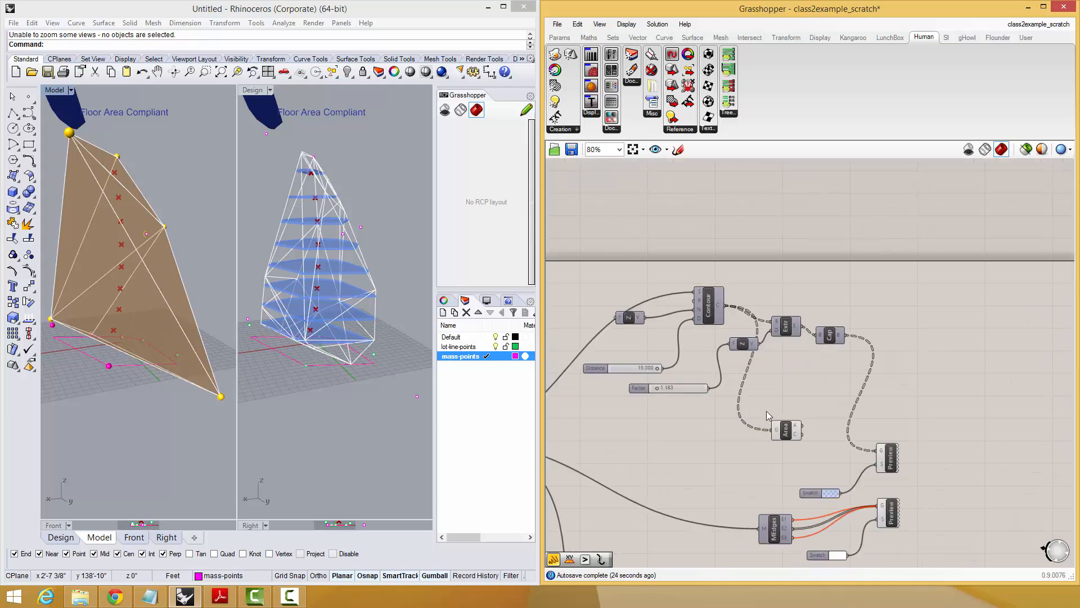
pyautogui.scroll(1, 766, 411)
pyautogui.middleClick(771, 445)
pyautogui.click(813, 412)
pyautogui.click(577, 376)
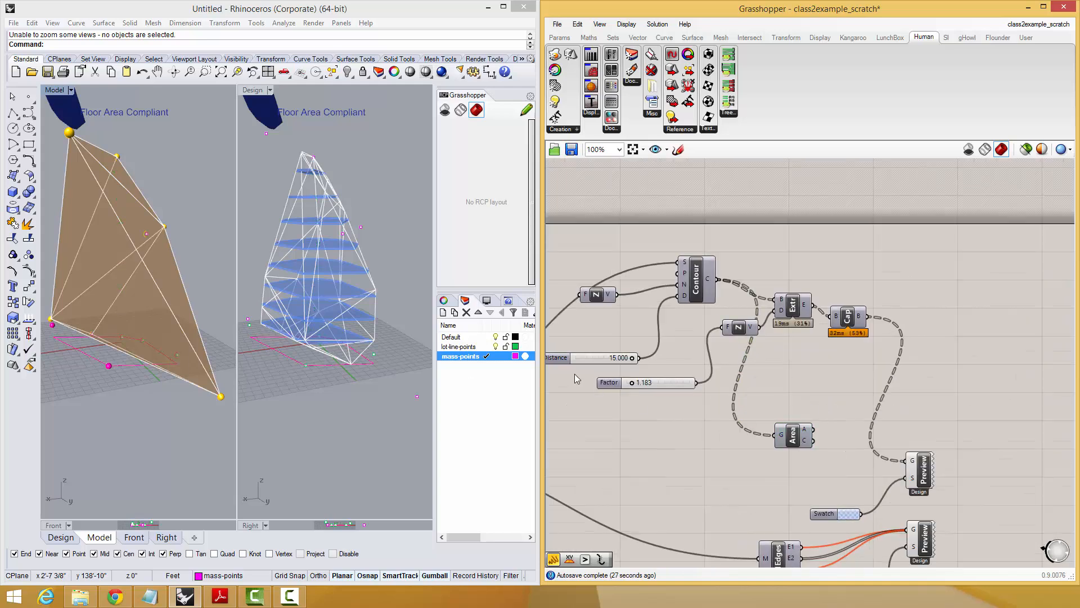
# Add a panel beside the Area component and connect the area output to it.
pyautogui.moveTo(178, 344); pyautogui.dragTo(107, 332, button='right')
pyautogui.moveTo(822, 362); pyautogui.dragTo(841, 242, button='right')
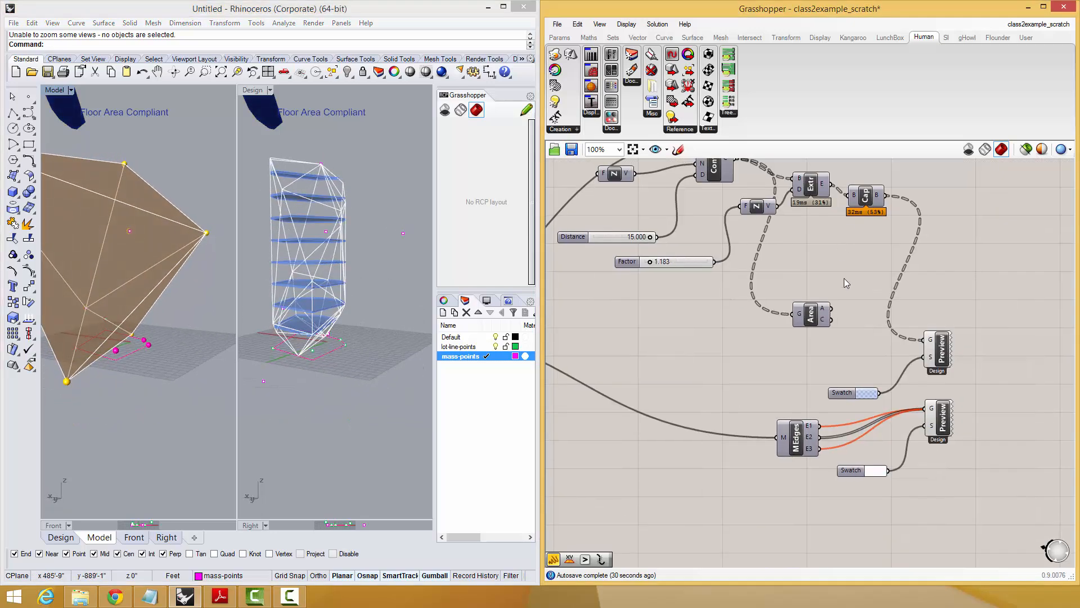
pyautogui.doubleClick(856, 303)
pyautogui.write('//')
pyautogui.press('Return')
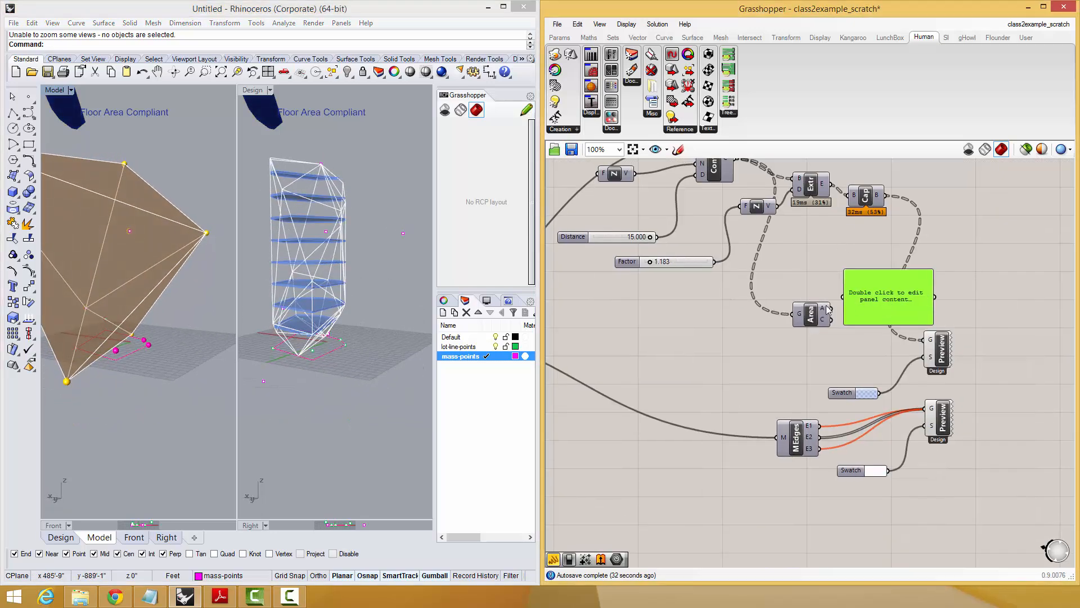
pyautogui.moveTo(835, 304); pyautogui.dragTo(843, 297)
# Add a Mass Addition component, feed the floor areas into its input, and flatten that input.
pyautogui.moveTo(823, 325); pyautogui.dragTo(811, 318, button='right')
pyautogui.doubleClick(812, 319)
pyautogui.write('add')
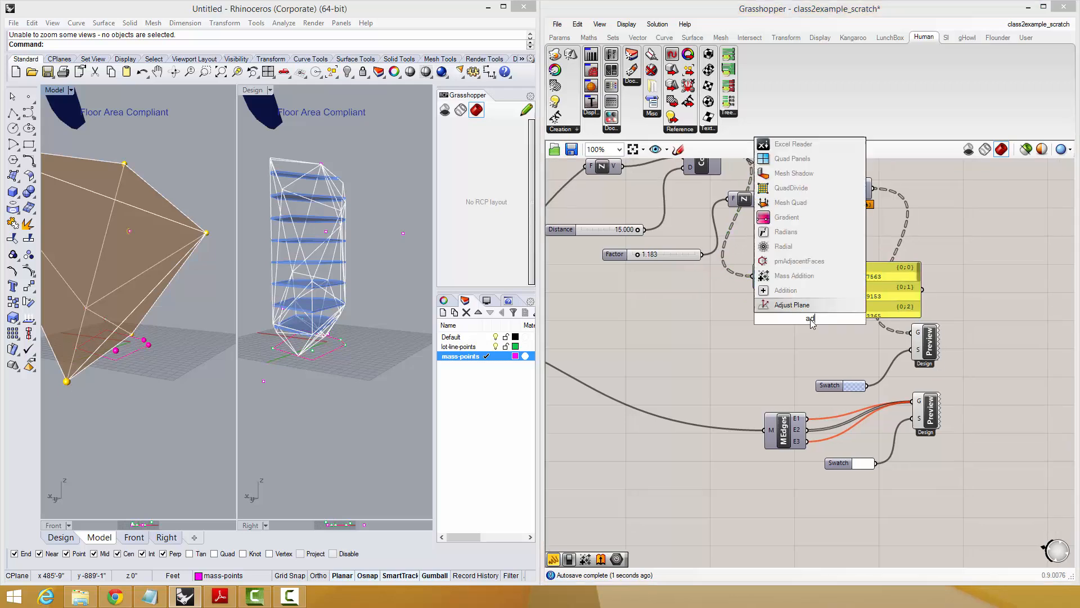
pyautogui.click(799, 290)
pyautogui.moveTo(793, 271); pyautogui.dragTo(790, 318)
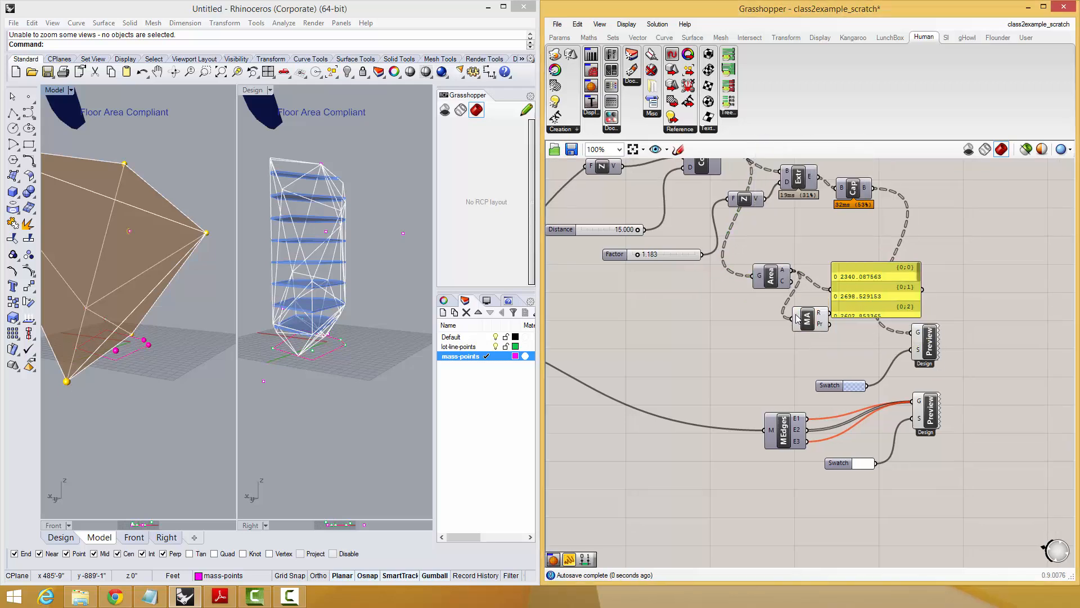
pyautogui.rightClick(794, 317)
pyautogui.click(828, 412)
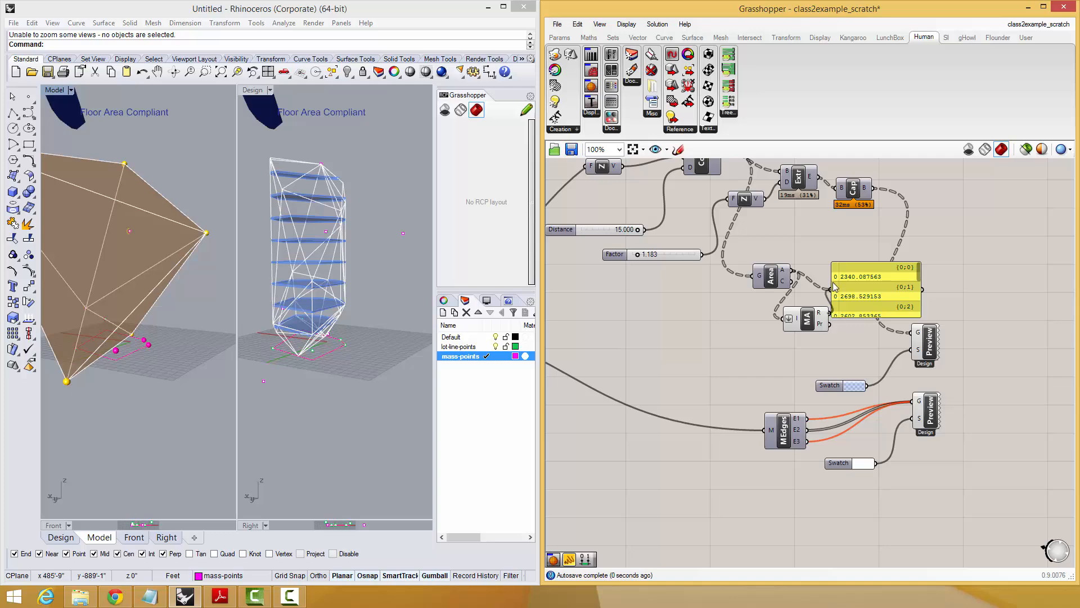
# Connect the Mass Addition result to the panel and line up the Area, Mass Addition and panel in a row.
pyautogui.moveTo(833, 282); pyautogui.dragTo(834, 286)
pyautogui.moveTo(853, 295); pyautogui.dragTo(873, 289)
pyautogui.moveTo(777, 282); pyautogui.dragTo(770, 273)
pyautogui.moveTo(798, 326); pyautogui.dragTo(803, 319)
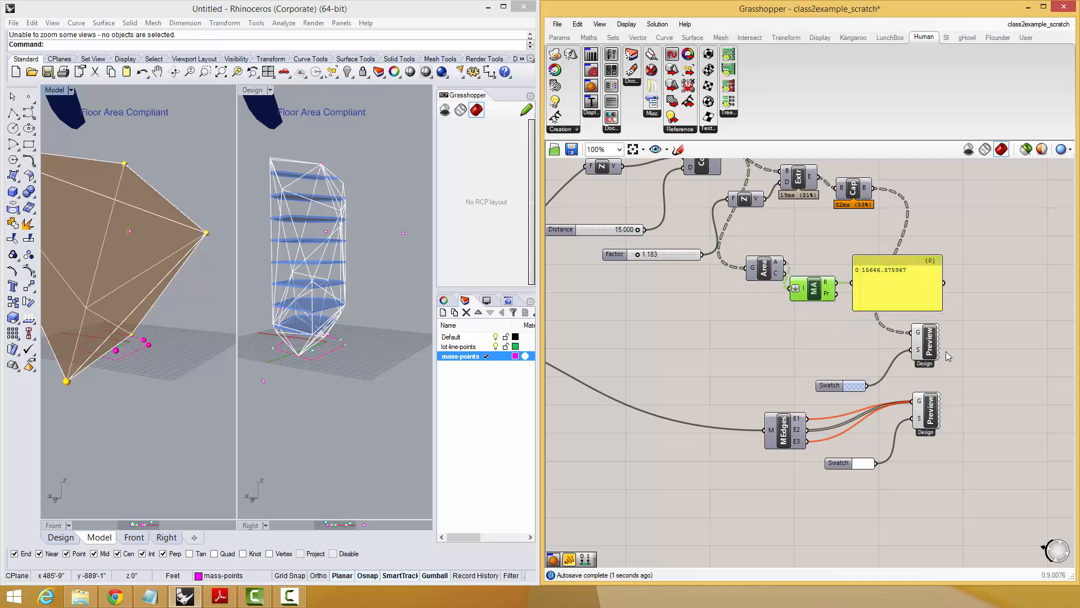
# Move the shaded floor Preview up beside Cap and the edge Preview down beside Mesh Edges.
pyautogui.scroll(-3, 947, 351)
pyautogui.moveTo(888, 358); pyautogui.dragTo(810, 417)
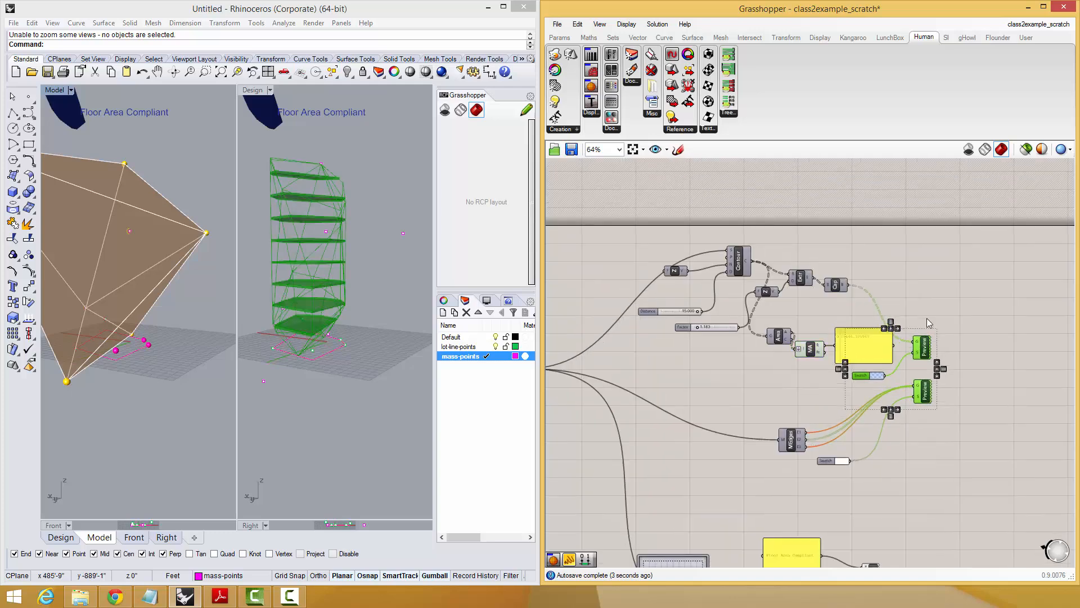
pyautogui.moveTo(926, 319); pyautogui.dragTo(928, 316)
pyautogui.click(951, 358)
pyautogui.moveTo(933, 359); pyautogui.dragTo(912, 420)
pyautogui.click(936, 385)
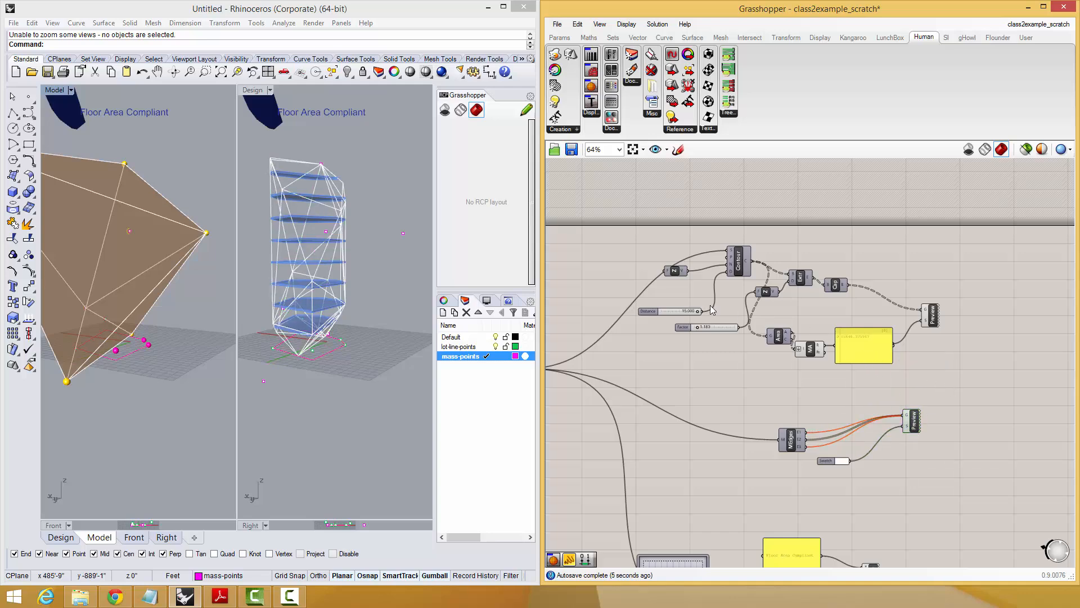
# Copy a corner point of the model mesh to a new position to reshape the mass.
pyautogui.moveTo(184, 313); pyautogui.dragTo(158, 309, button='right')
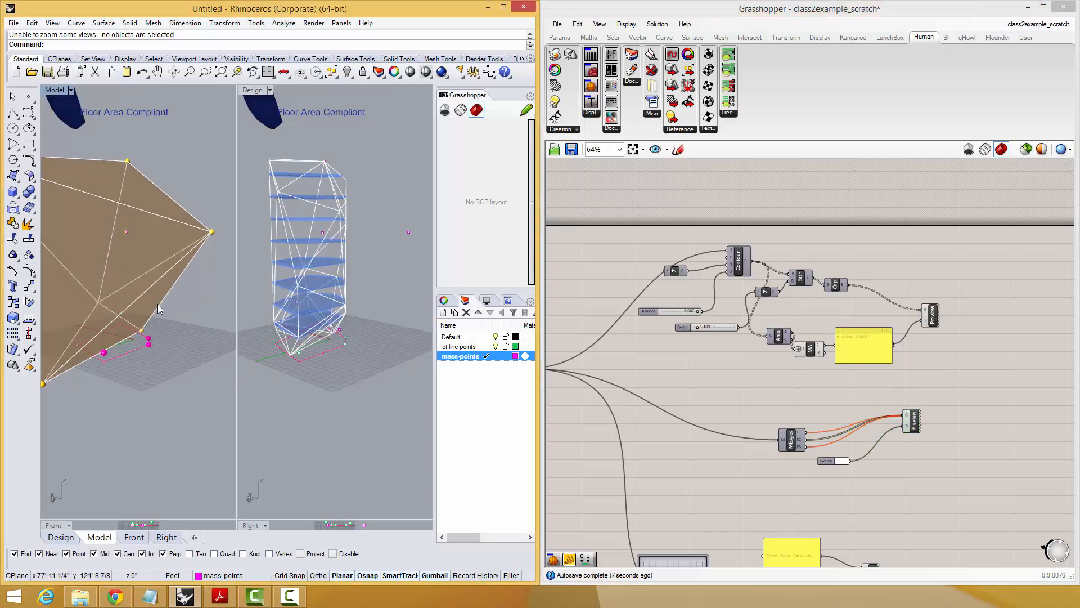
pyautogui.scroll(-2, 158, 309)
pyautogui.click(70, 366)
pyautogui.write('co')
pyautogui.press('Return')
pyautogui.click(127, 365)
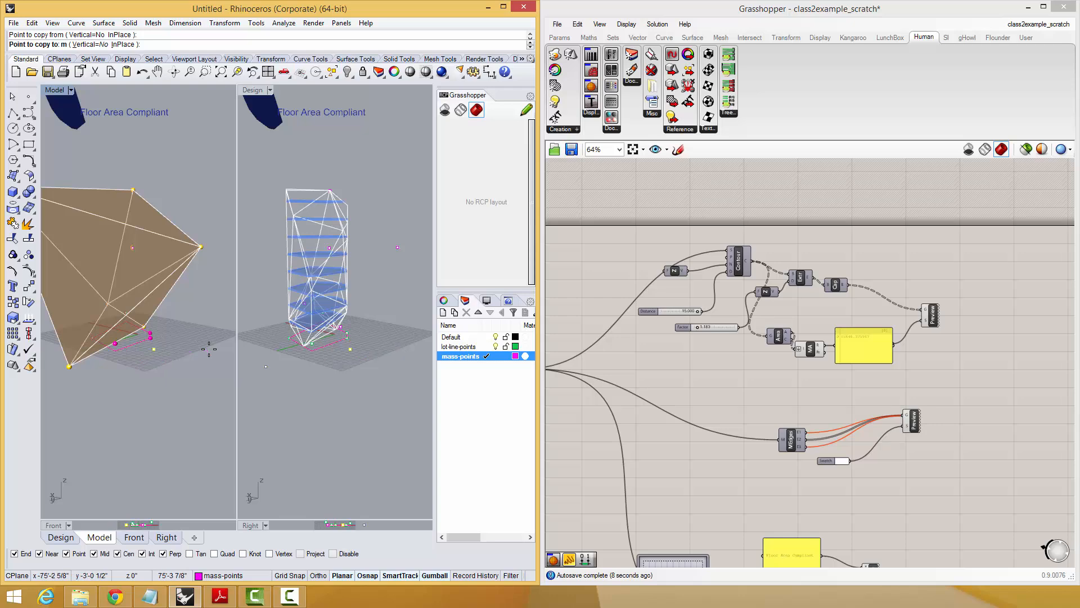
pyautogui.click(208, 349)
pyautogui.press('Escape')
# Move the floor area panel clear of the colour swatch and shift the Area component away from Mass Addition.
pyautogui.moveTo(166, 327); pyautogui.dragTo(169, 361, button='right')
pyautogui.moveTo(804, 318); pyautogui.dragTo(812, 271, button='right')
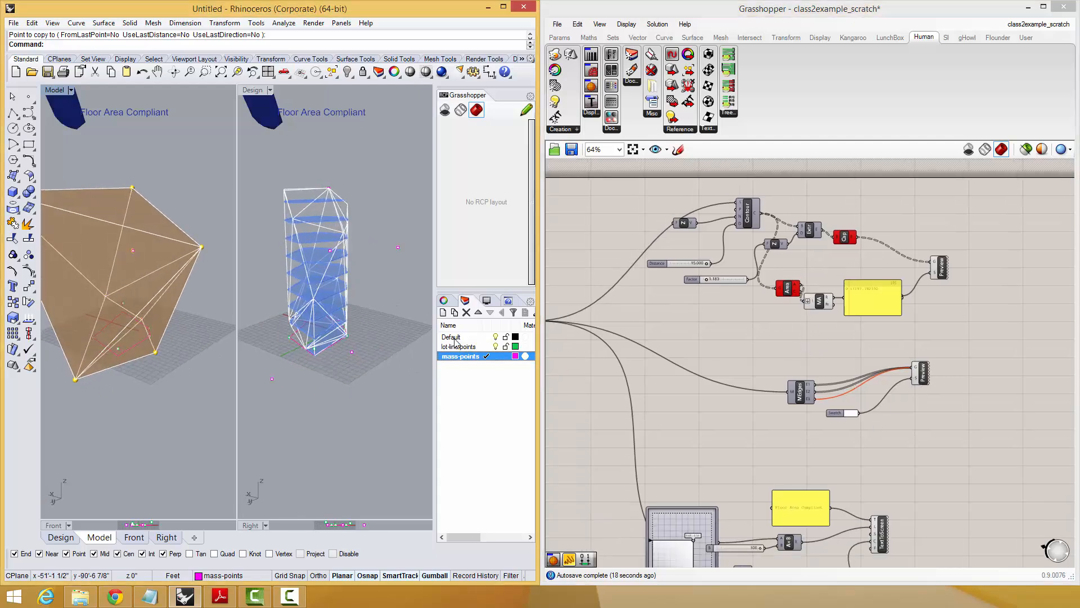
pyautogui.scroll(3, 868, 320)
pyautogui.click(867, 320)
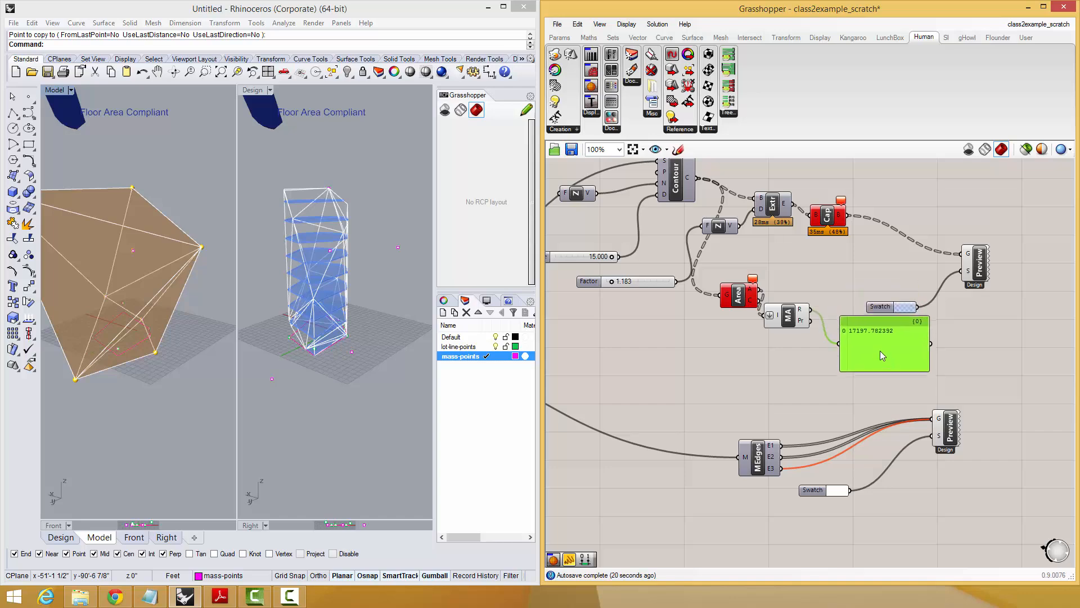
pyautogui.scroll(-3, 860, 367)
pyautogui.moveTo(859, 367); pyautogui.dragTo(845, 269, button='right')
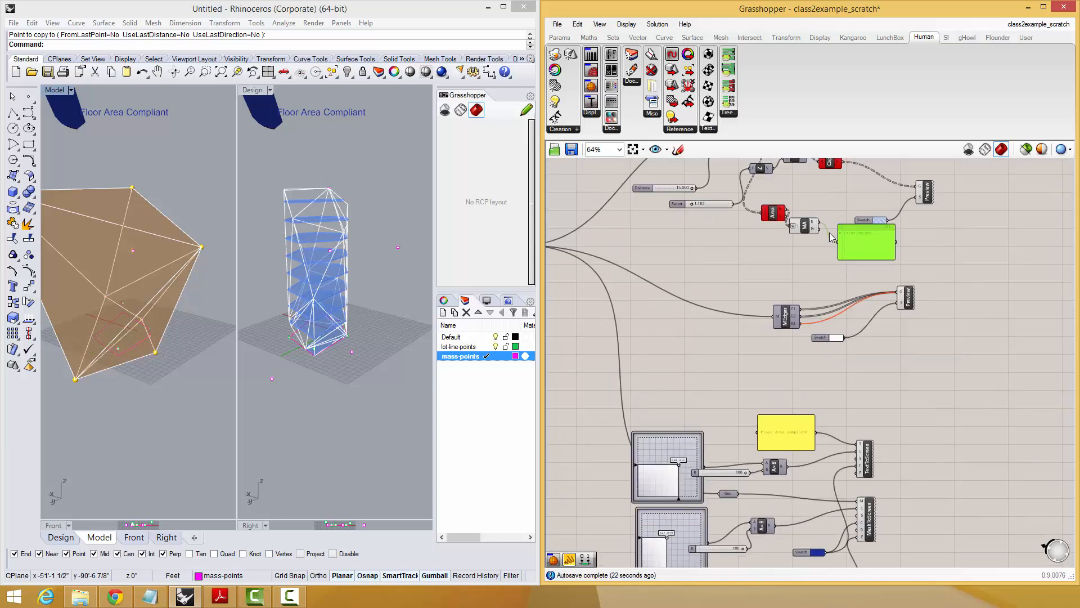
pyautogui.moveTo(776, 214); pyautogui.dragTo(759, 225)
pyautogui.moveTo(856, 279); pyautogui.dragTo(769, 237)
pyautogui.keyDown('shift'); pyautogui.click(801, 230); pyautogui.keyUp('shift')
pyautogui.click(759, 225)
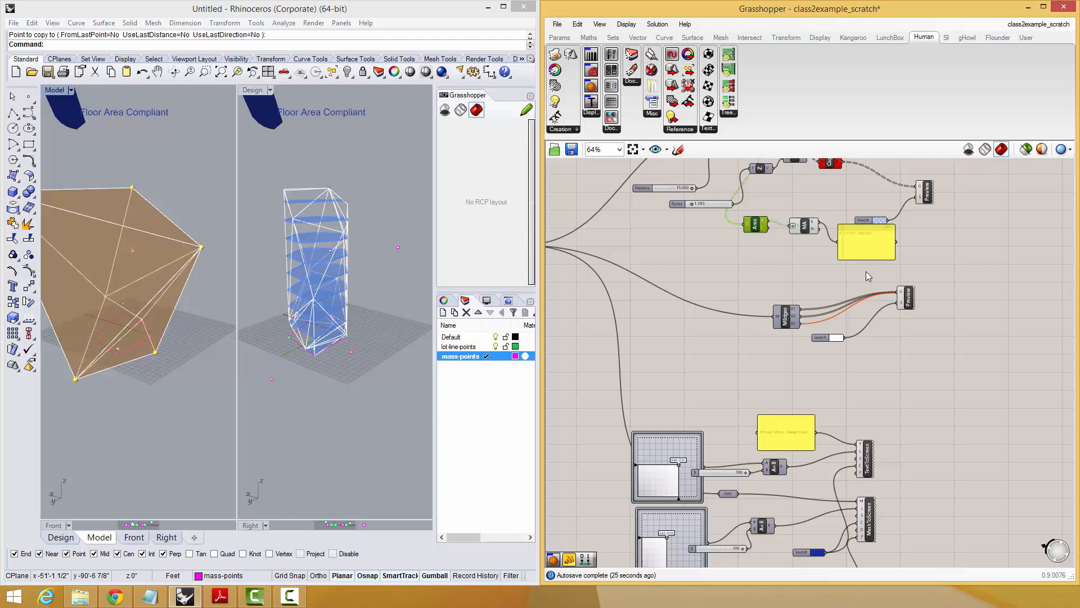
# Move the on-screen text and mesh component group slightly down the canvas to make room above it.
pyautogui.moveTo(868, 251); pyautogui.dragTo(854, 302)
pyautogui.moveTo(836, 204); pyautogui.dragTo(762, 279)
pyautogui.moveTo(904, 453); pyautogui.dragTo(923, 285, button='right')
pyautogui.scroll(-1, 923, 285)
pyautogui.moveTo(887, 300); pyautogui.dragTo(658, 493)
pyautogui.moveTo(825, 306); pyautogui.dragTo(826, 327)
pyautogui.click(850, 285)
# Move the Area, Mass Addition and panel group down between Mesh Edges and the compliance text components.
pyautogui.scroll(2, 852, 389)
pyautogui.moveTo(856, 301); pyautogui.dragTo(876, 390, button='right')
pyautogui.moveTo(874, 286); pyautogui.dragTo(886, 262)
pyautogui.moveTo(872, 211); pyautogui.dragTo(779, 255)
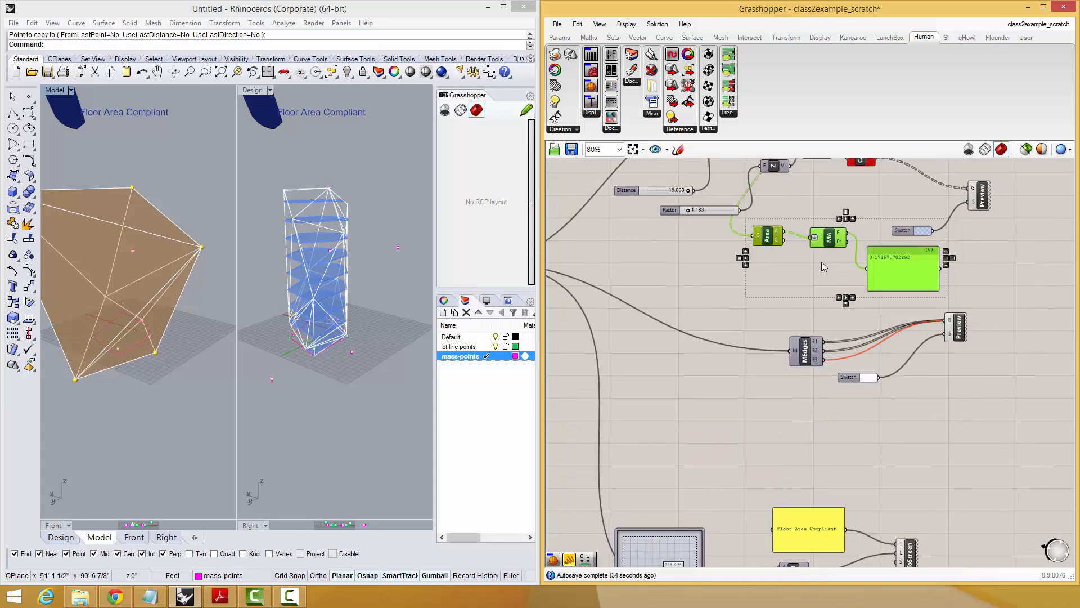
pyautogui.moveTo(896, 262); pyautogui.dragTo(967, 448)
pyautogui.moveTo(961, 428); pyautogui.dragTo(942, 430, button='right')
pyautogui.scroll(-1, 941, 428)
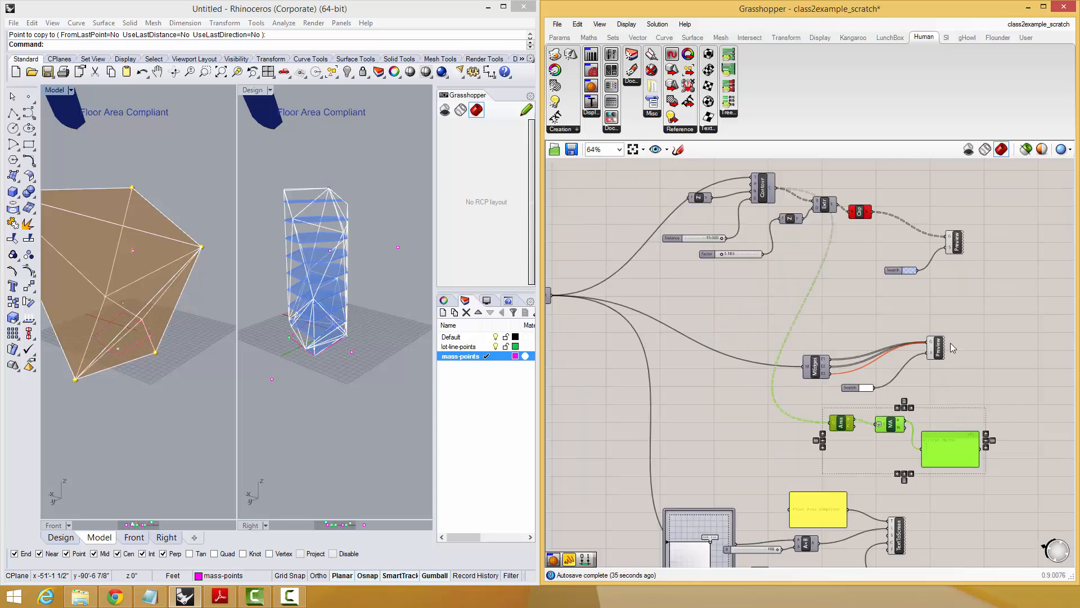
# Move Mesh Edges with its Preview and swatch to the left, clear of the floor area components.
pyautogui.moveTo(950, 343); pyautogui.dragTo(790, 408)
pyautogui.moveTo(938, 352); pyautogui.dragTo(756, 345)
pyautogui.click(930, 360)
pyautogui.moveTo(927, 391); pyautogui.dragTo(843, 405, button='right')
pyautogui.moveTo(815, 459); pyautogui.dragTo(797, 435)
pyautogui.click(880, 417)
pyautogui.moveTo(877, 419); pyautogui.dragTo(844, 446, button='right')
# Place an Evaluate component in the empty canvas area above Mass Addition and shift the Area component slightly down.
pyautogui.scroll(1, 832, 452)
pyautogui.scroll(2, 830, 453)
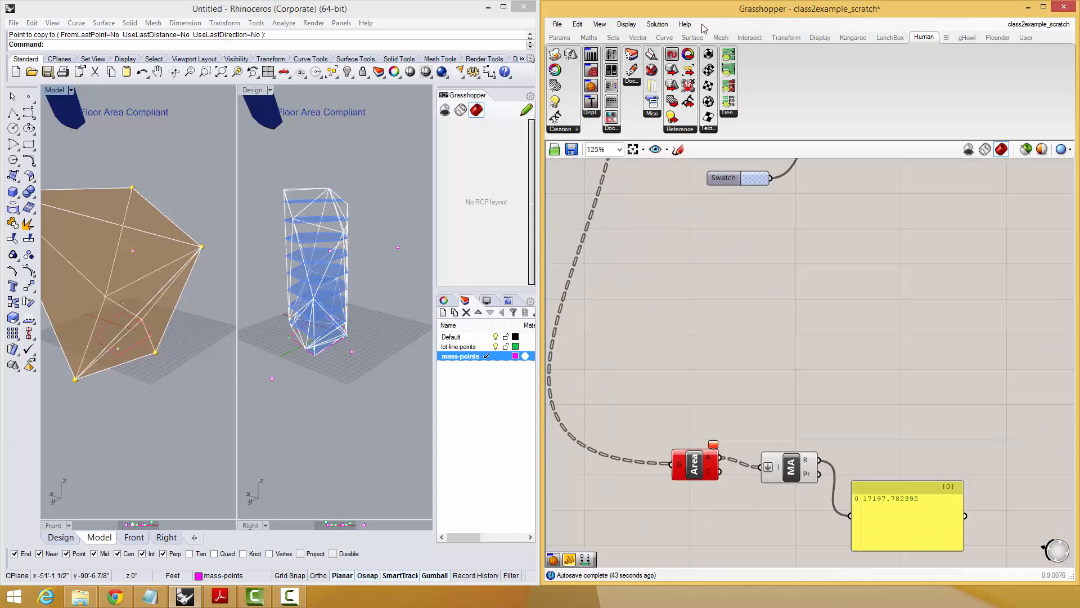
pyautogui.click(560, 37)
pyautogui.click(847, 130)
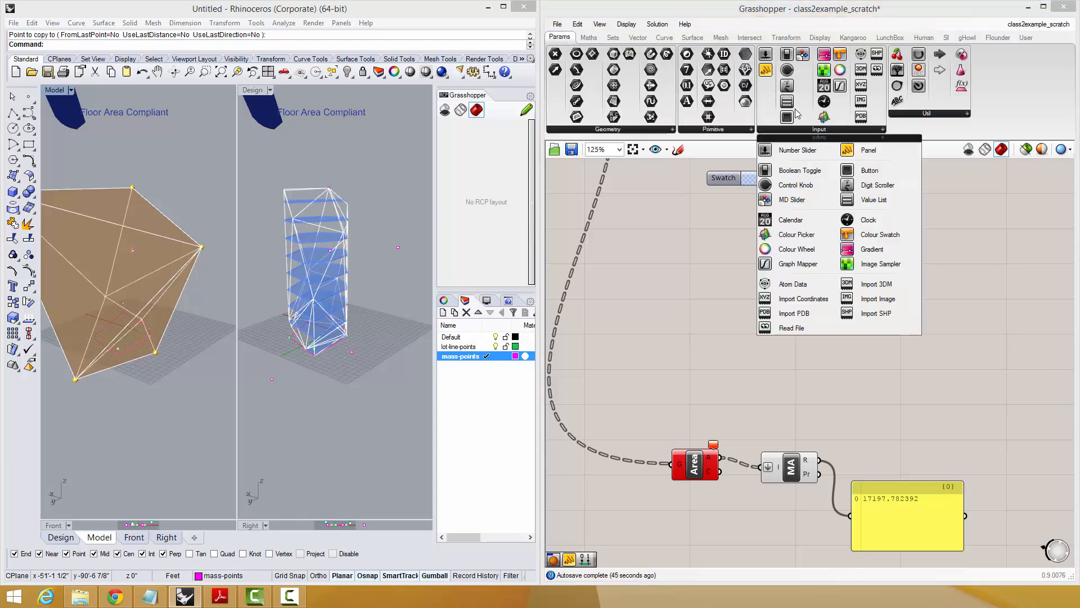
pyautogui.click(588, 37)
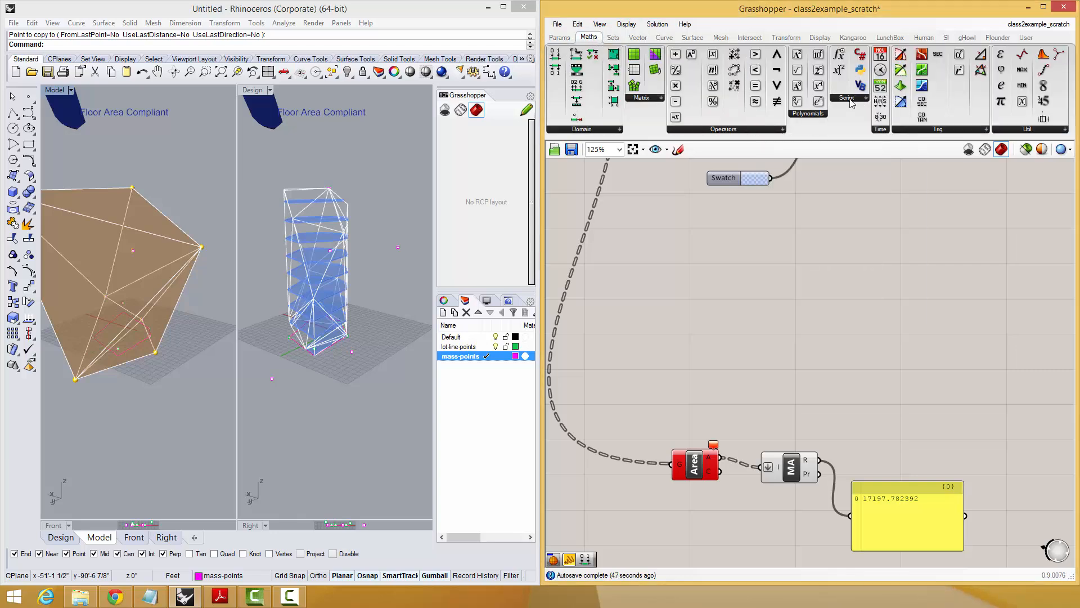
pyautogui.click(850, 99)
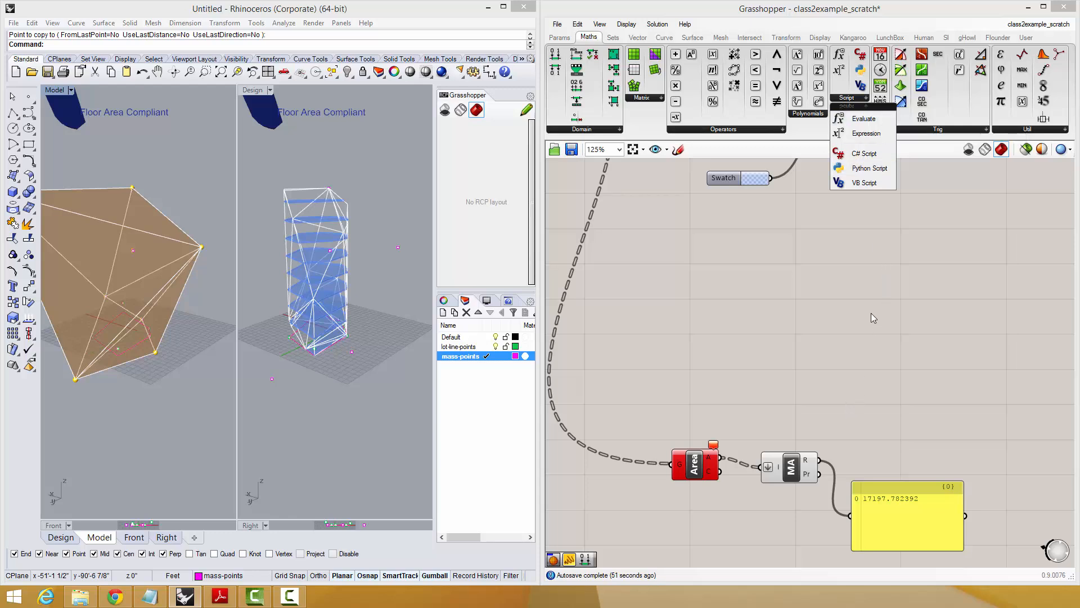
pyautogui.click(864, 255)
pyautogui.moveTo(690, 462)
pyautogui.mouseDown()
pyautogui.moveTo(693, 447)
pyautogui.moveTo(680, 476)
pyautogui.mouseUp()
pyautogui.click(734, 360)
pyautogui.click(839, 99)
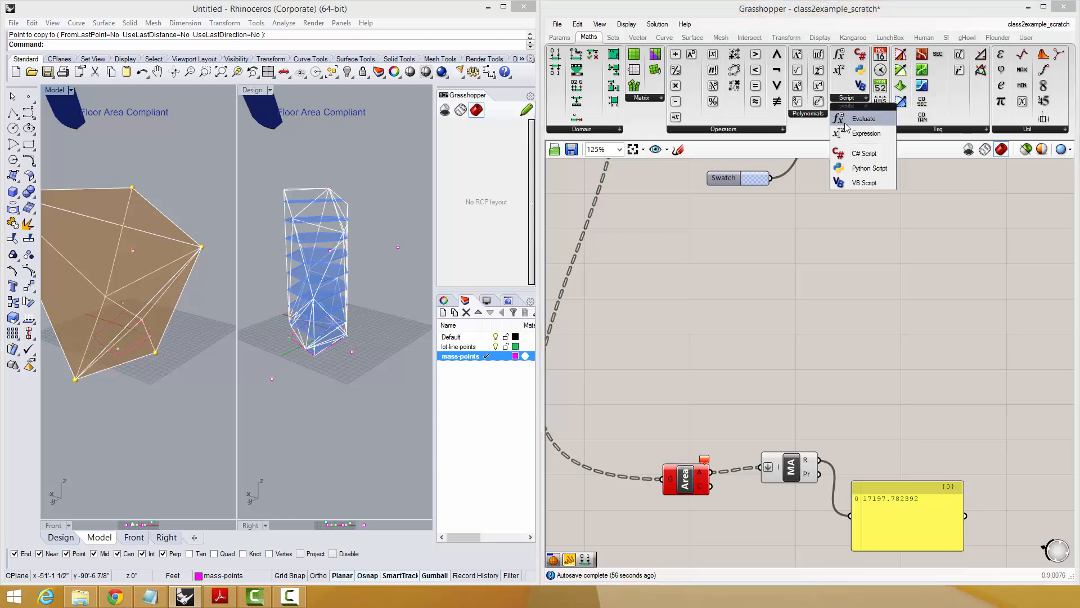
pyautogui.moveTo(844, 122); pyautogui.dragTo(860, 326)
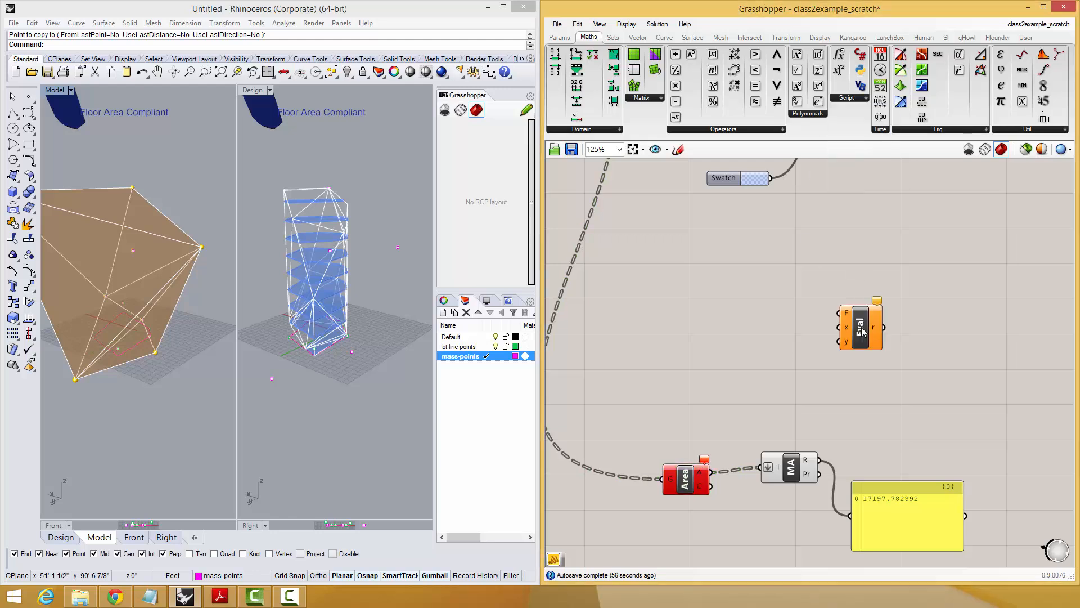
# Add a panel beside the Evaluate component containing the expression "x > y".
pyautogui.doubleClick(789, 299)
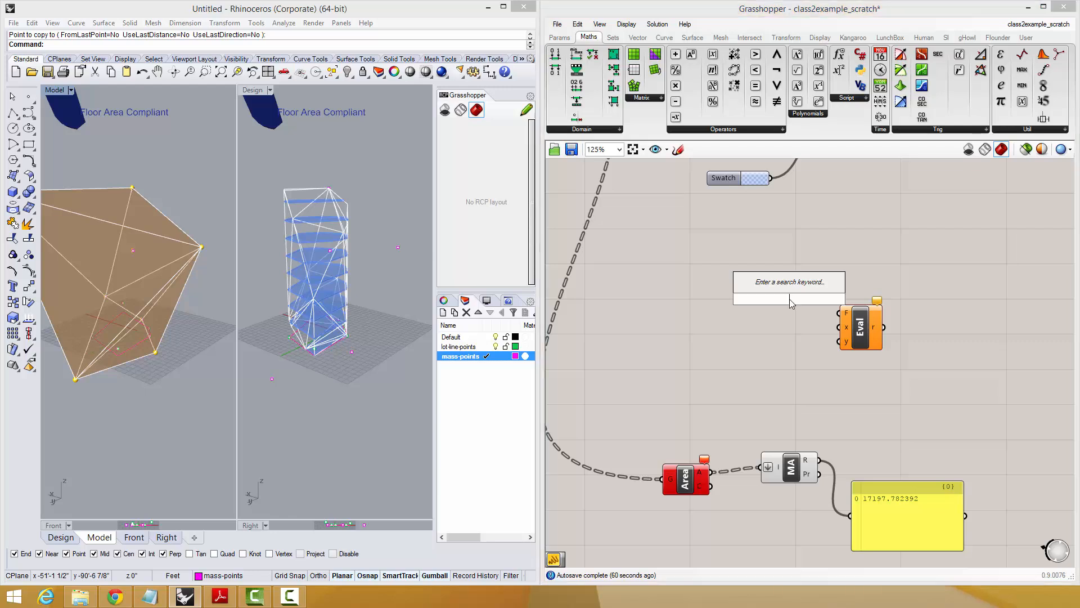
pyautogui.write('panel')
pyautogui.press('Return')
pyautogui.doubleClick(734, 304)
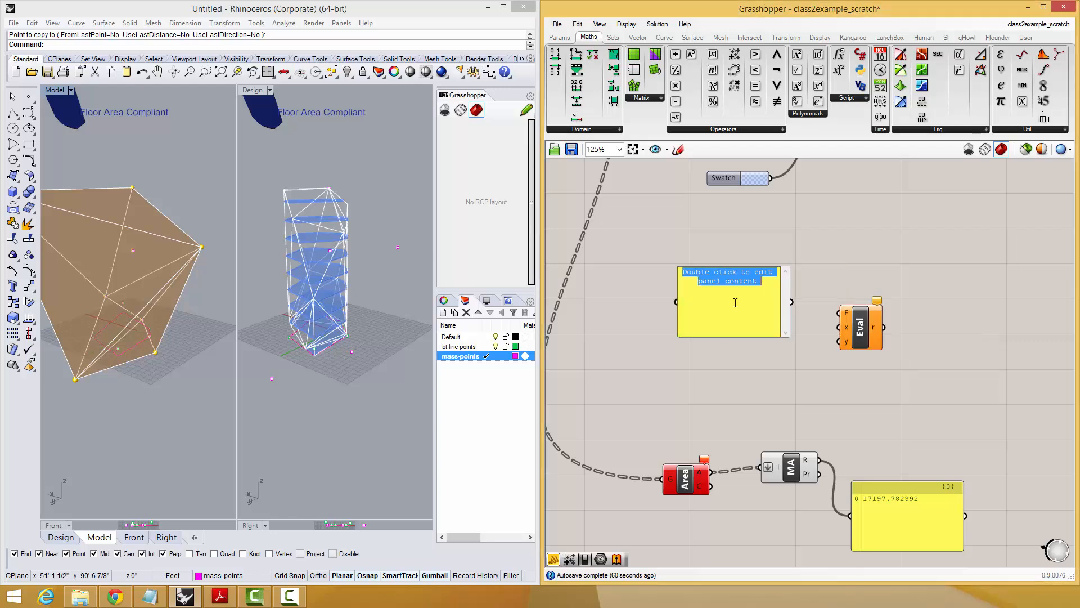
pyautogui.write('x > 7')
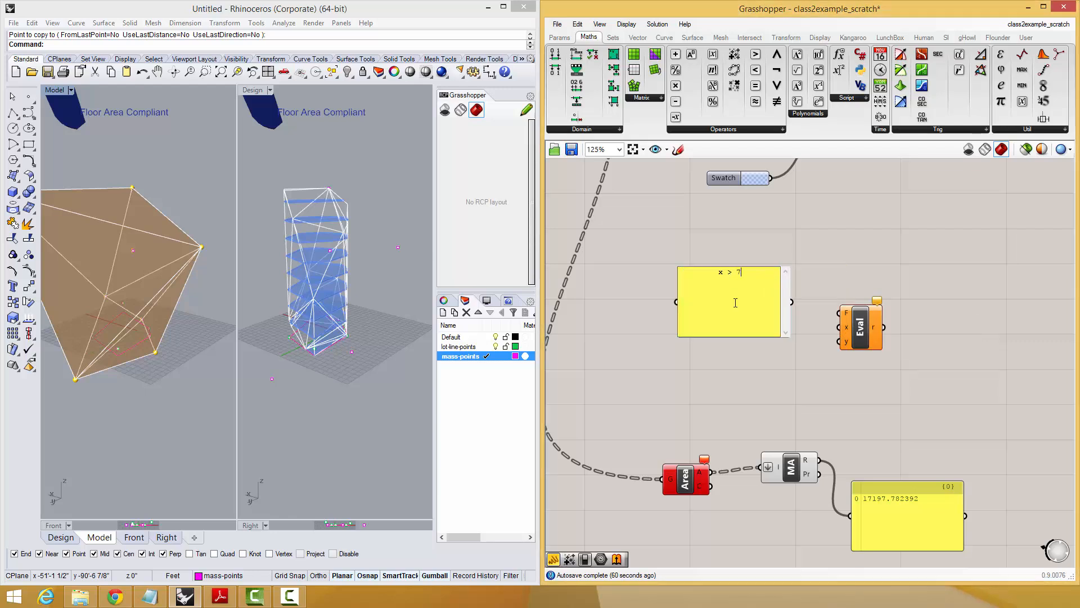
pyautogui.write('y')
pyautogui.press('BackSpace')
pyautogui.press('BackSpace')
pyautogui.write('y')
pyautogui.press('Return')
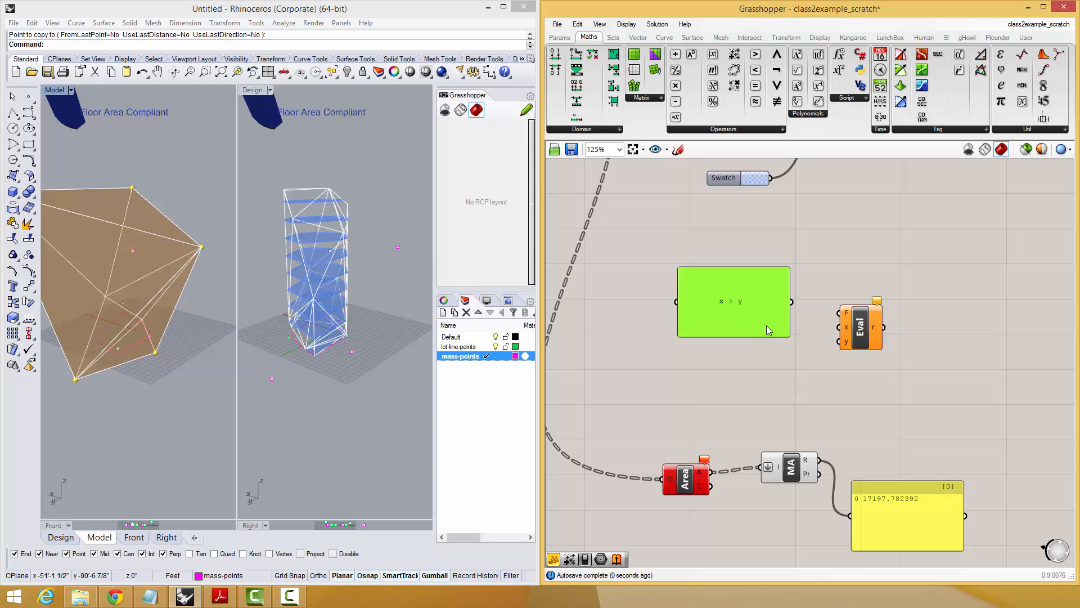
# Change the panel's expression to "x > 5" and add a number slider with value 5 beneath it.
pyautogui.doubleClick(761, 278)
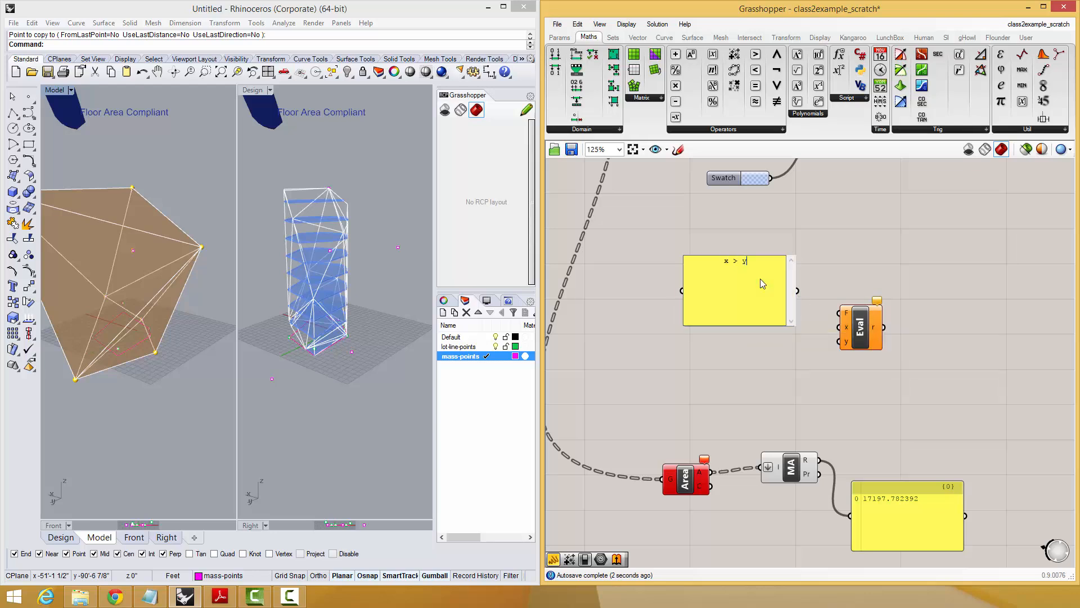
pyautogui.click(754, 369)
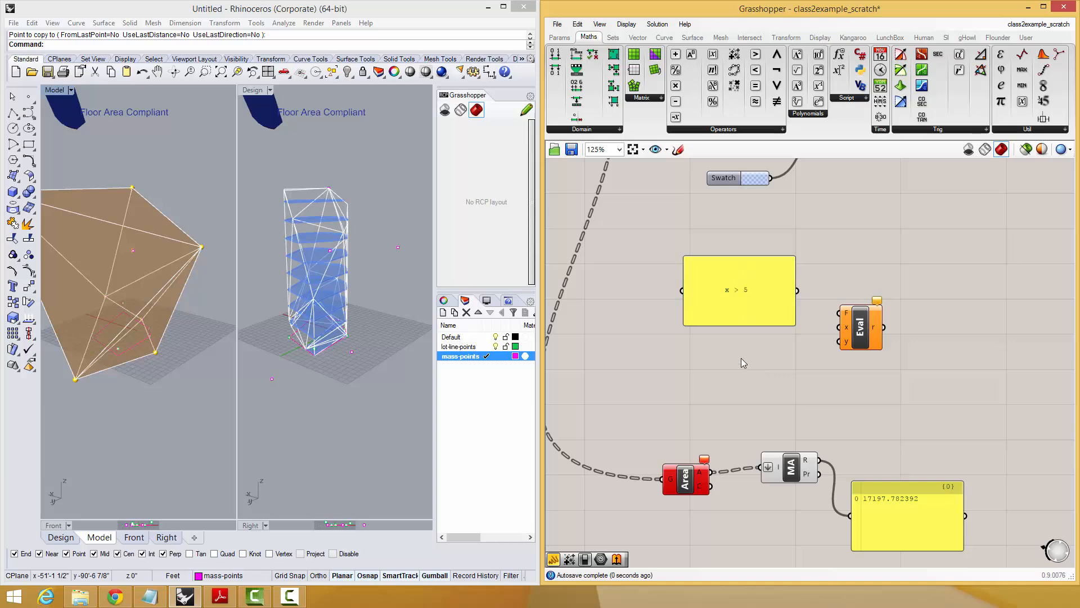
pyautogui.doubleClick(741, 358)
pyautogui.write('5')
pyautogui.press('Return')
# Remove the Evaluate component's y input and wire the expression panel to F and the slider to x.
pyautogui.click(869, 337)
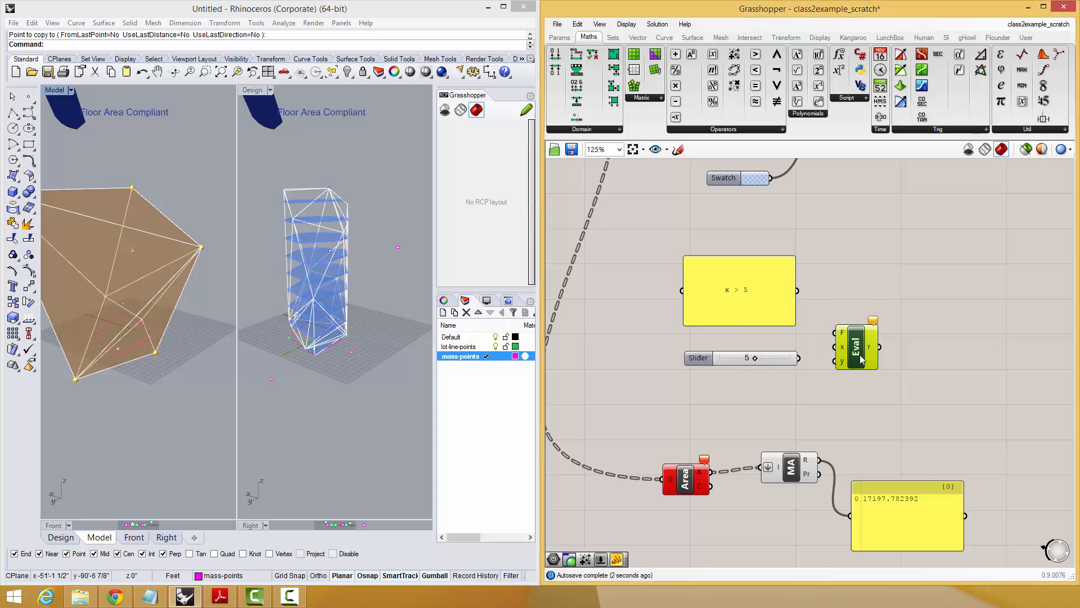
pyautogui.scroll(5, 851, 339)
pyautogui.scroll(-4, 866, 360)
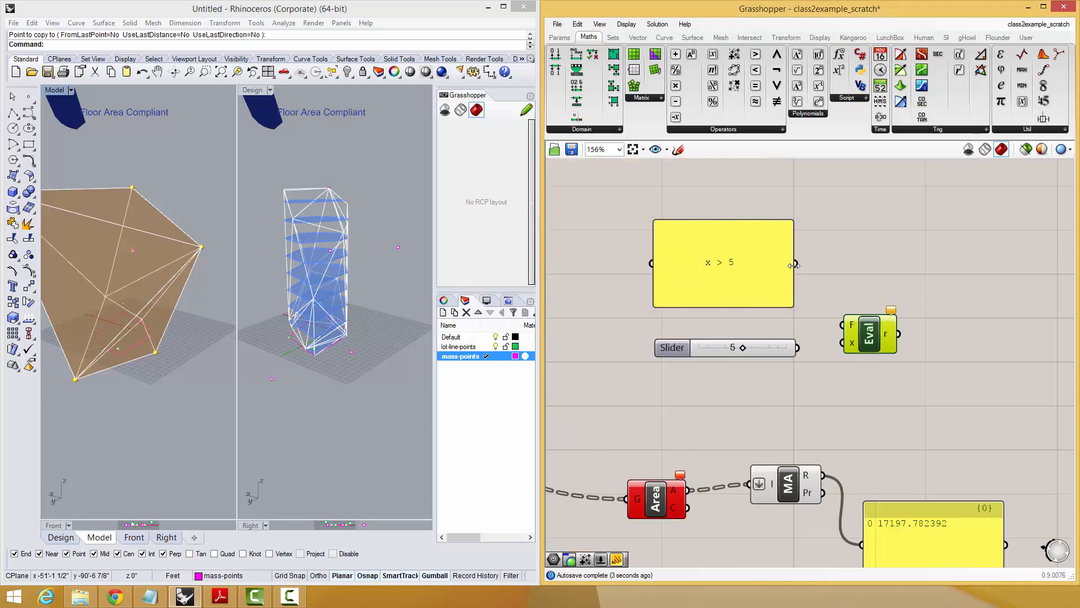
pyautogui.moveTo(802, 263); pyautogui.dragTo(842, 342)
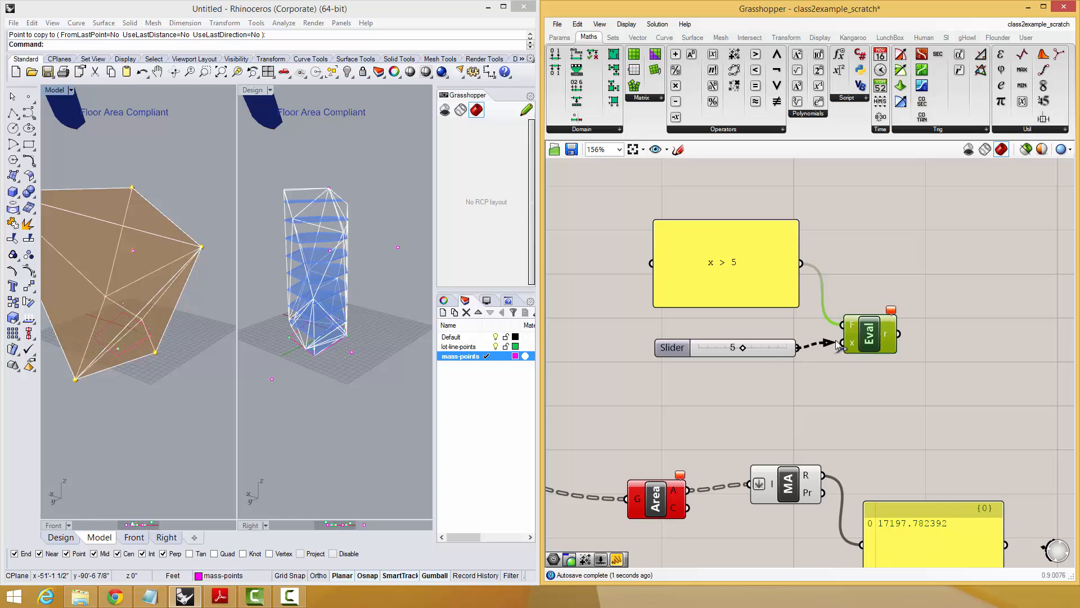
# Add a panel beside the Evaluate component and connect it to the result output.
pyautogui.rightClick(990, 320)
pyautogui.click(959, 318)
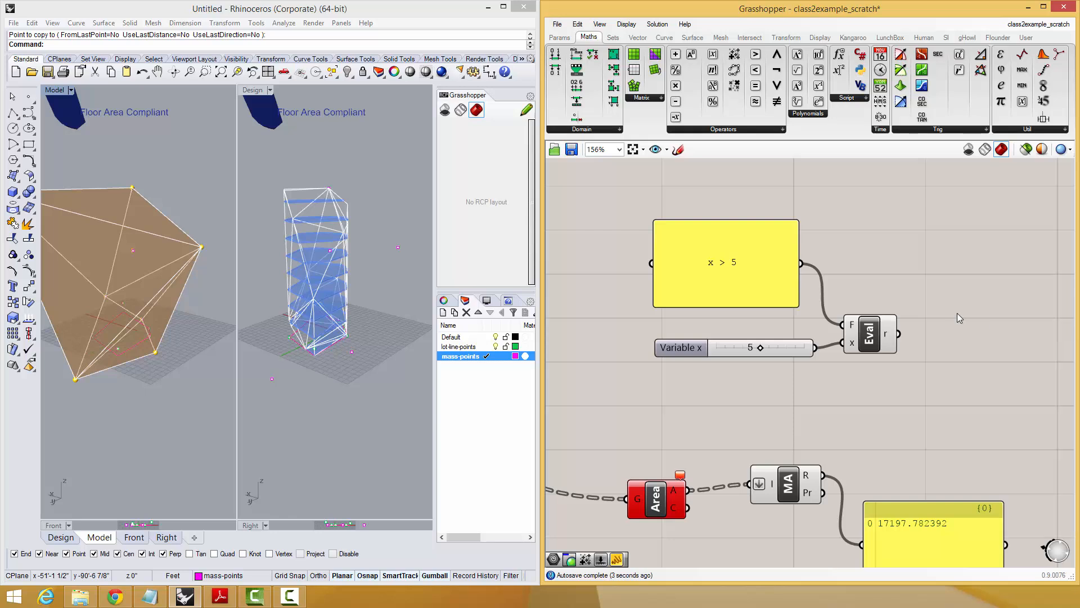
pyautogui.doubleClick(958, 318)
pyautogui.write('panel')
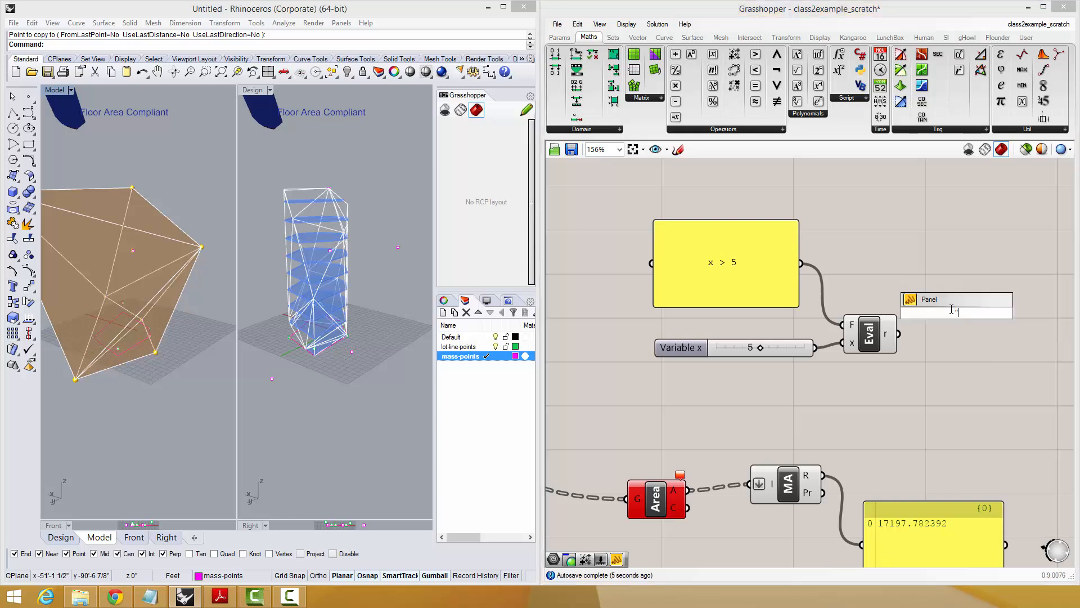
pyautogui.press('Return')
pyautogui.moveTo(900, 335); pyautogui.dragTo(932, 327)
pyautogui.moveTo(1000, 336); pyautogui.dragTo(988, 342)
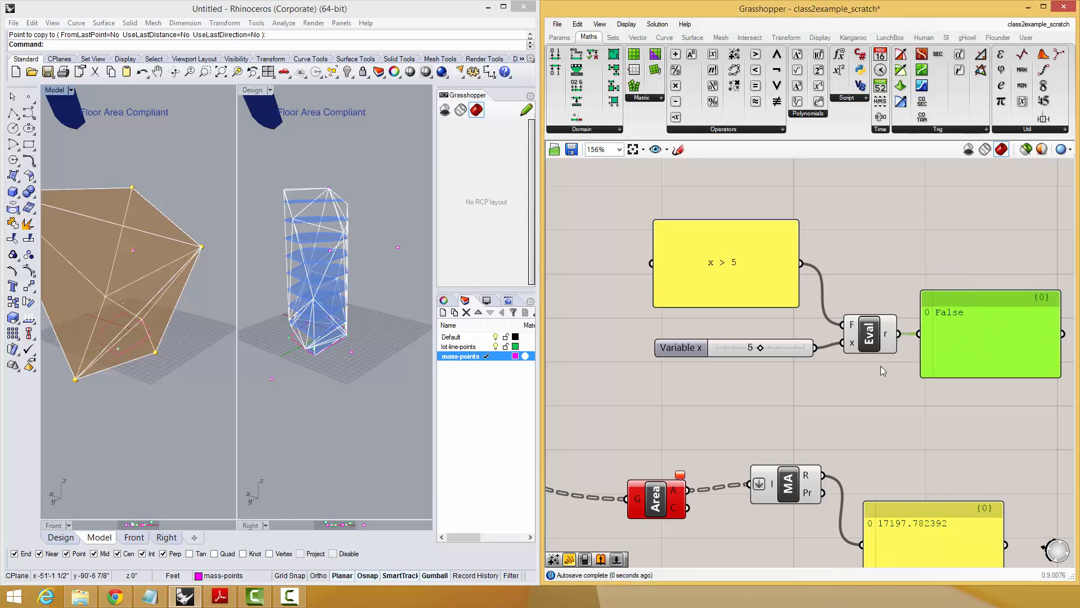
# Set the x slider to 4, restore Evaluate's y input and wire a copy of the slider into it.
pyautogui.moveTo(773, 350)
pyautogui.mouseDown()
pyautogui.moveTo(788, 348)
pyautogui.moveTo(724, 350)
pyautogui.moveTo(802, 347)
pyautogui.moveTo(776, 350)
pyautogui.mouseUp()
pyautogui.scroll(8, 871, 351)
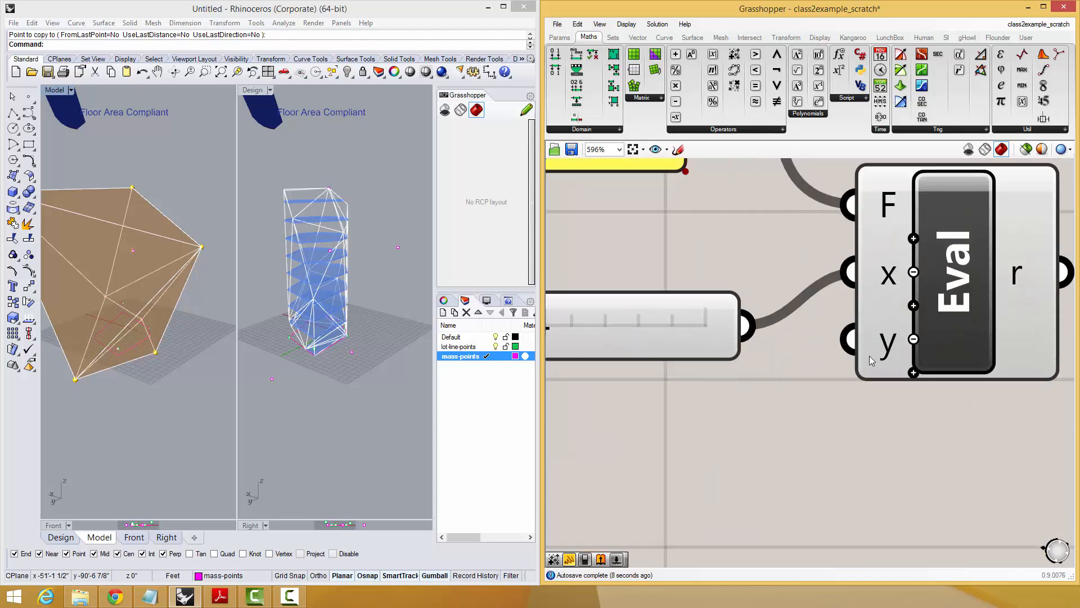
pyautogui.scroll(-5, 862, 359)
pyautogui.click(778, 347)
pyautogui.hotkey('ctrl', 'c')
pyautogui.hotkey('ctrl', 'v')
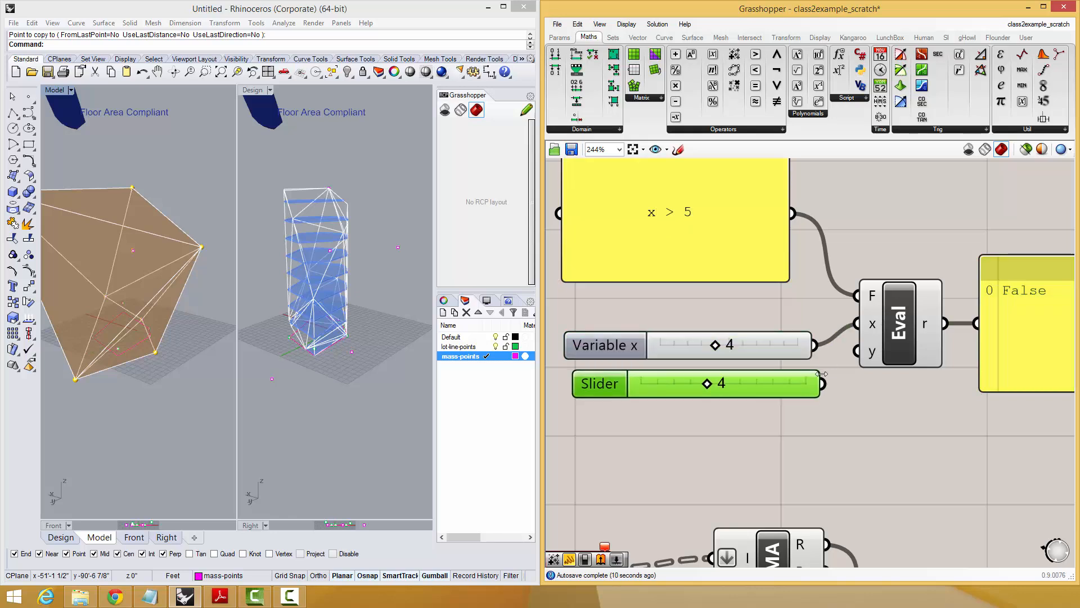
pyautogui.moveTo(856, 351); pyautogui.dragTo(822, 383)
# Change the expression panel's formula to "x > y" so it compares the two sliders.
pyautogui.doubleClick(694, 228)
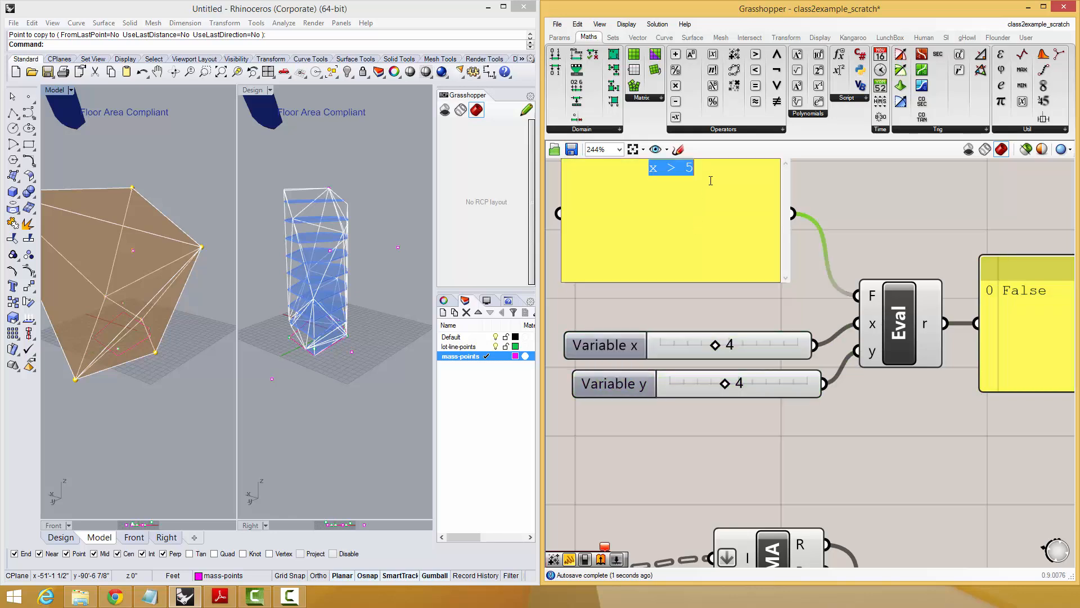
pyautogui.click(711, 176)
pyautogui.write('y')
pyautogui.click(913, 231)
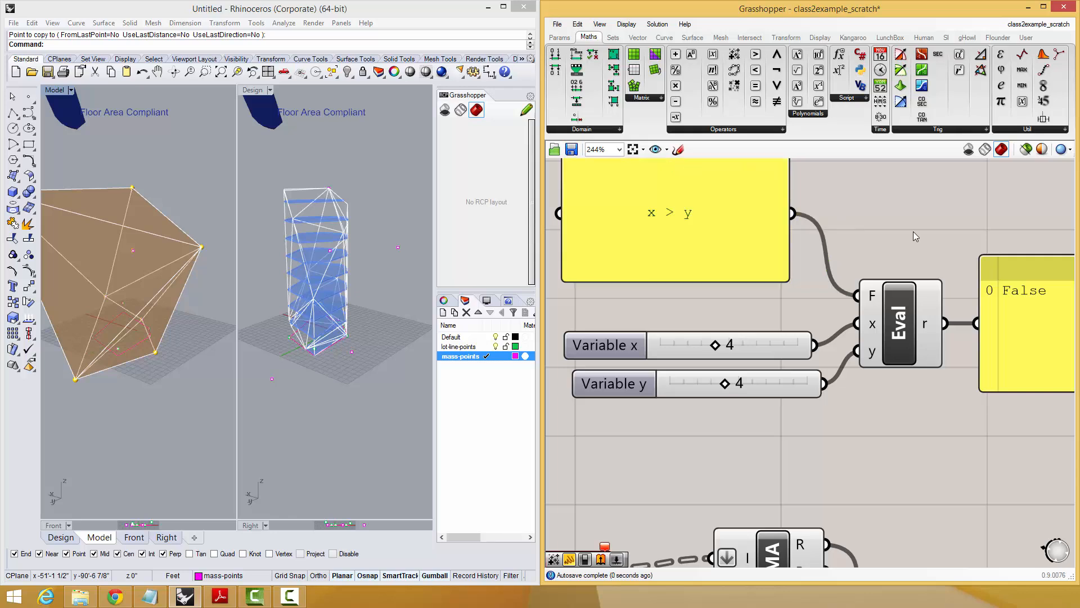
# Test the comparison by raising the y slider to 8 and lowering it to 1.
pyautogui.moveTo(870, 257); pyautogui.dragTo(849, 269, button='right')
pyautogui.moveTo(805, 326); pyautogui.dragTo(809, 325, button='right')
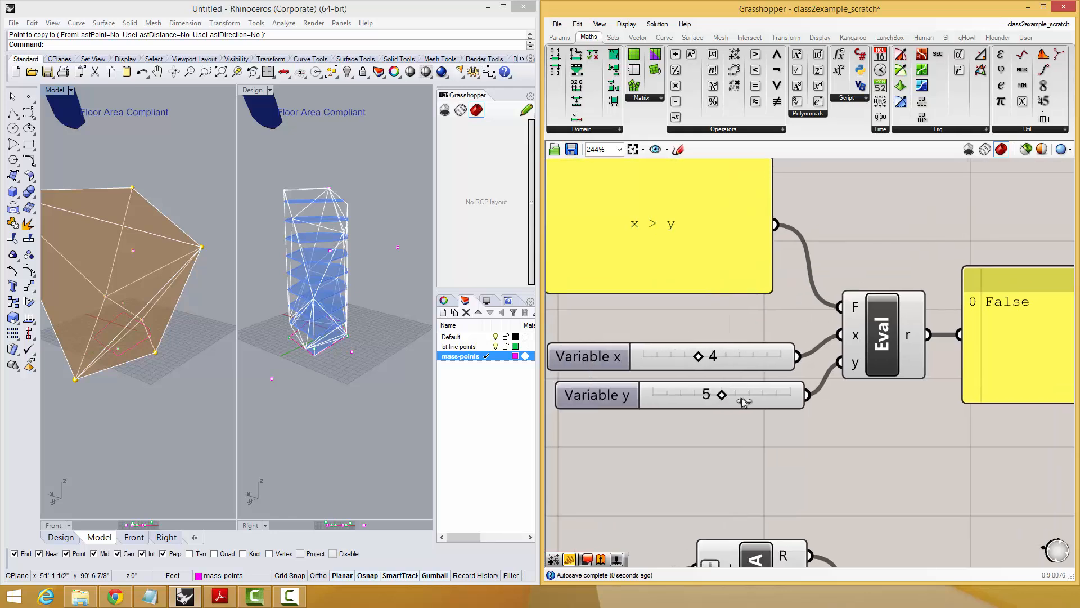
pyautogui.scroll(-4, 769, 397)
pyautogui.moveTo(891, 333); pyautogui.dragTo(885, 364, button='right')
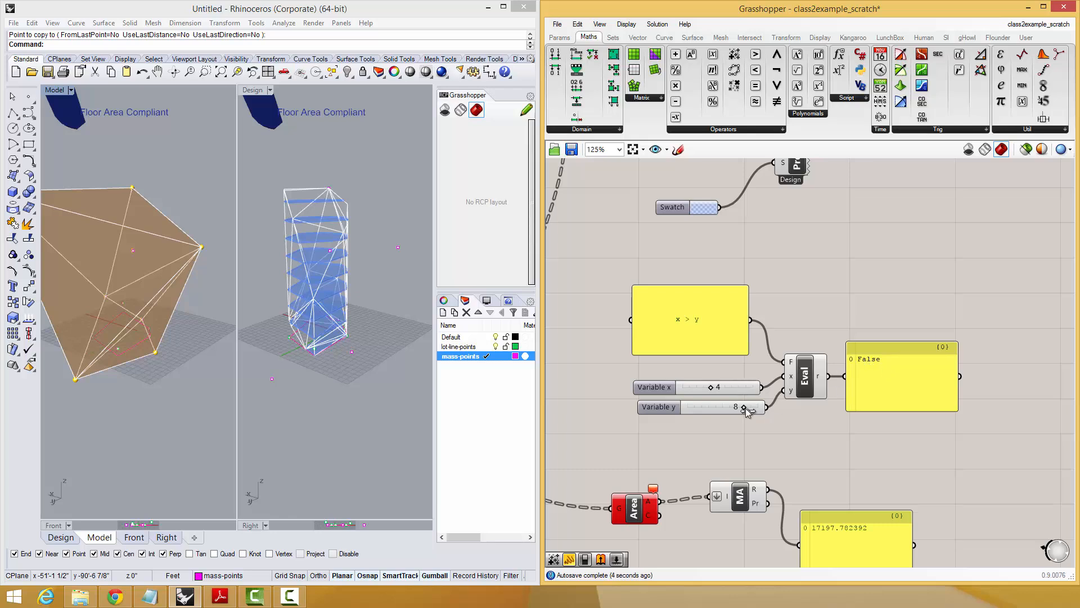
pyautogui.moveTo(734, 386); pyautogui.dragTo(692, 410)
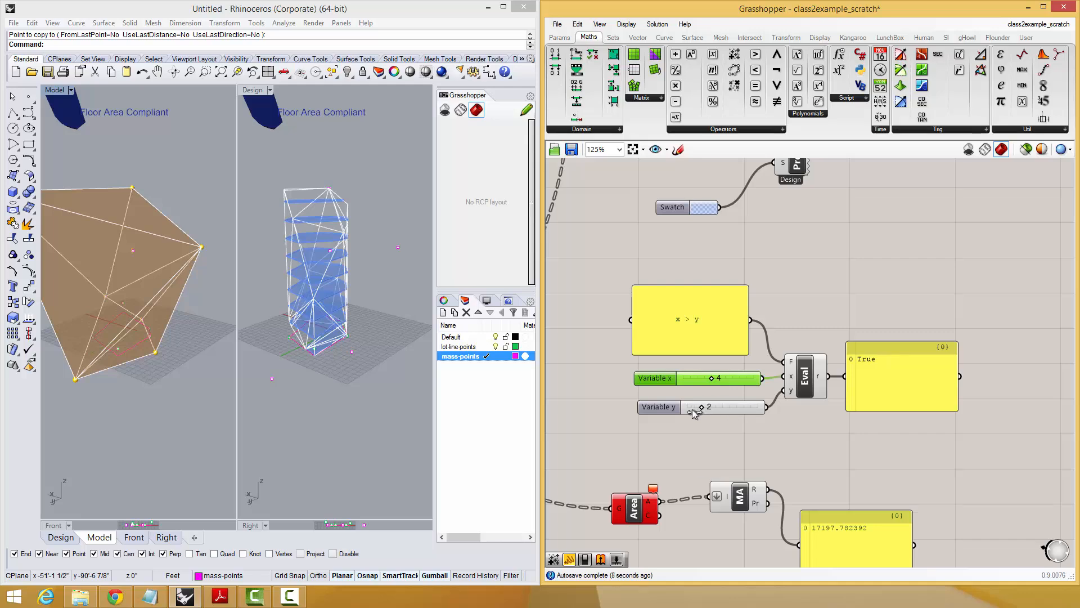
# Try adding a z variable input to the Evaluate component and remove it again.
pyautogui.scroll(3, 830, 324)
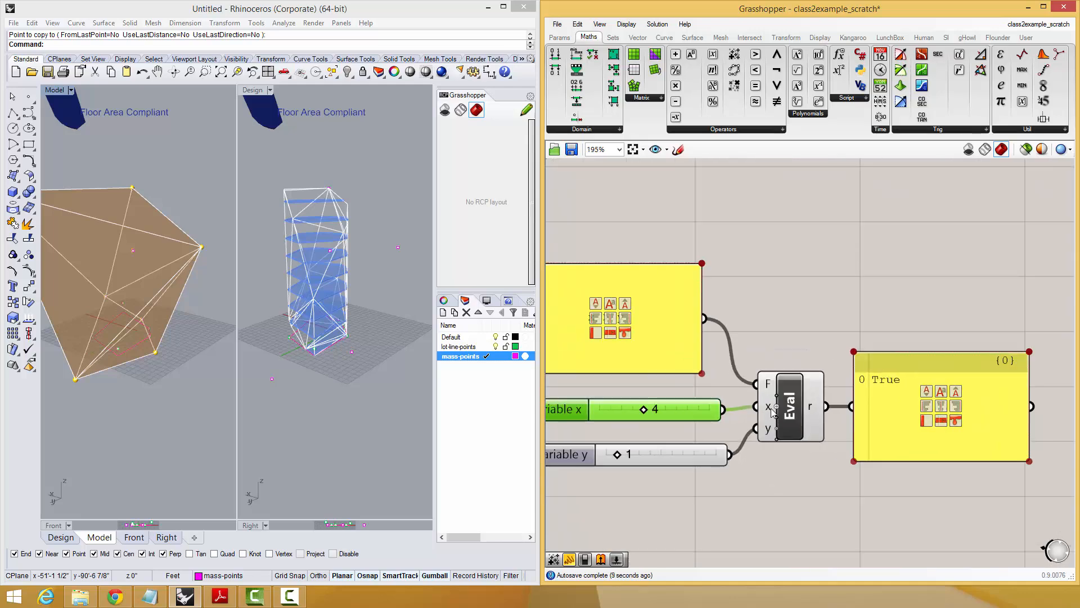
pyautogui.scroll(10, 790, 417)
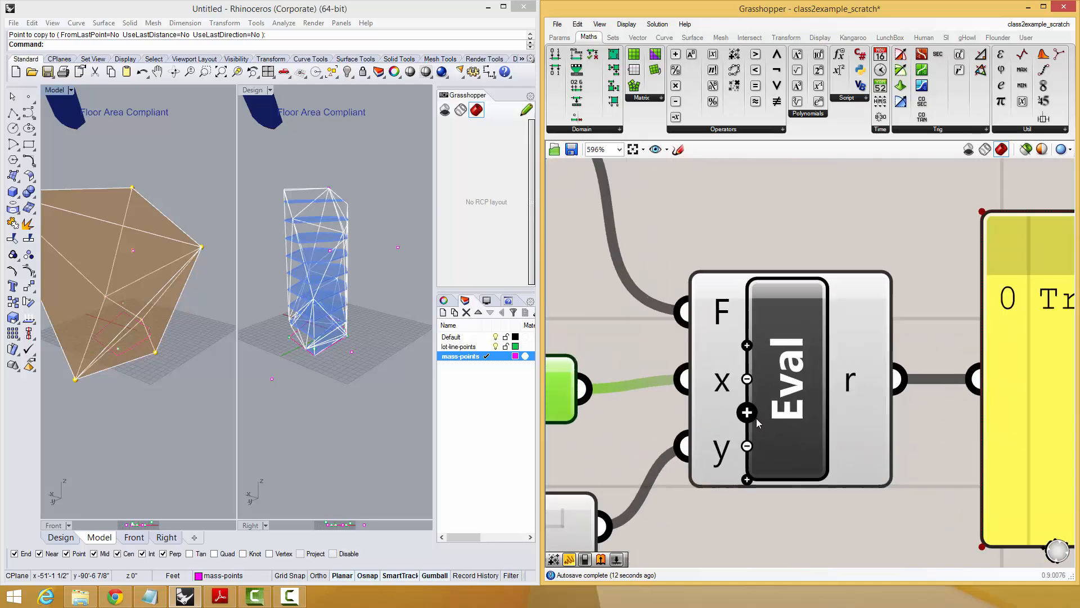
pyautogui.moveTo(793, 350); pyautogui.dragTo(807, 327, button='right')
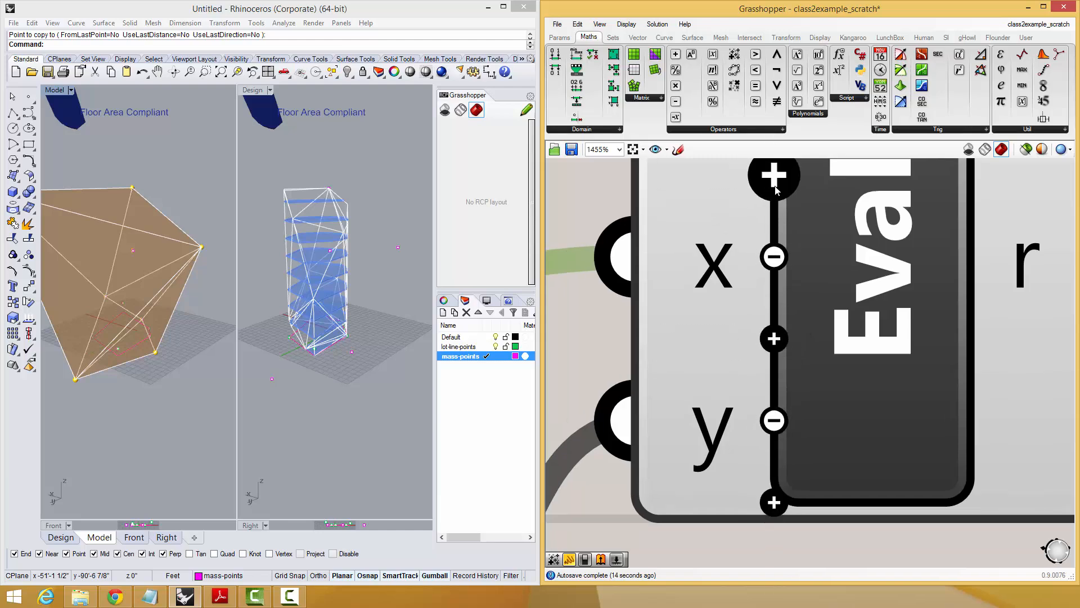
pyautogui.click(781, 496)
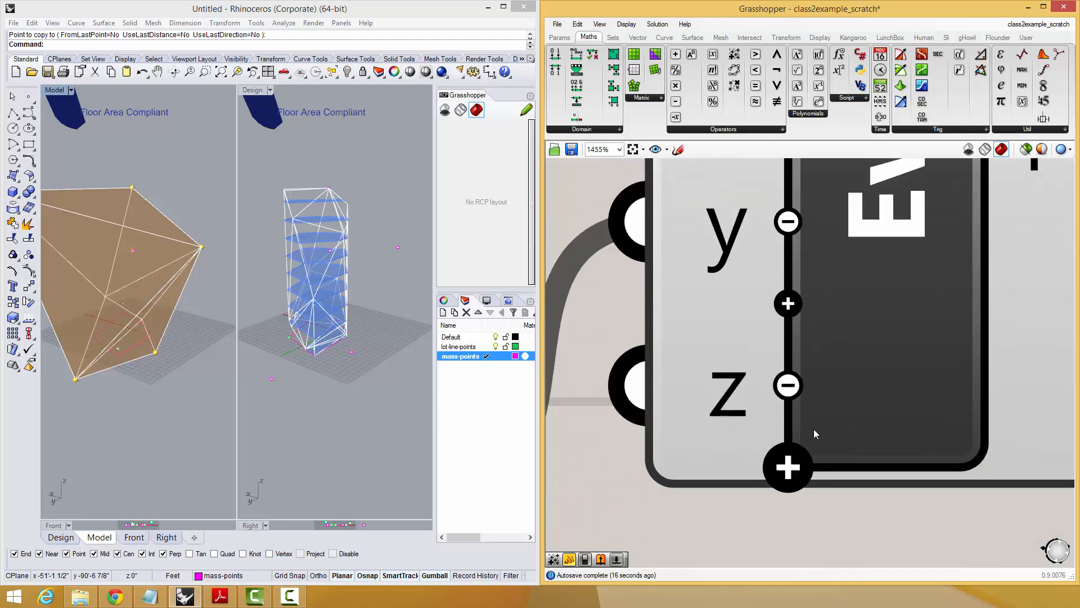
pyautogui.click(787, 467)
pyautogui.scroll(-2, 789, 463)
pyautogui.click(789, 462)
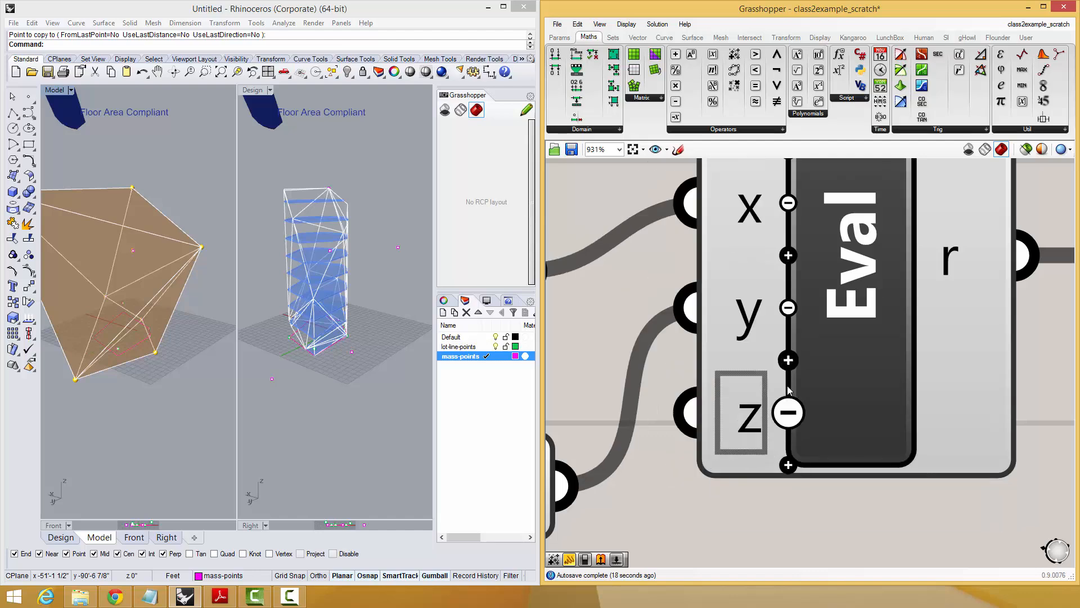
pyautogui.click(788, 412)
pyautogui.scroll(-10, 788, 412)
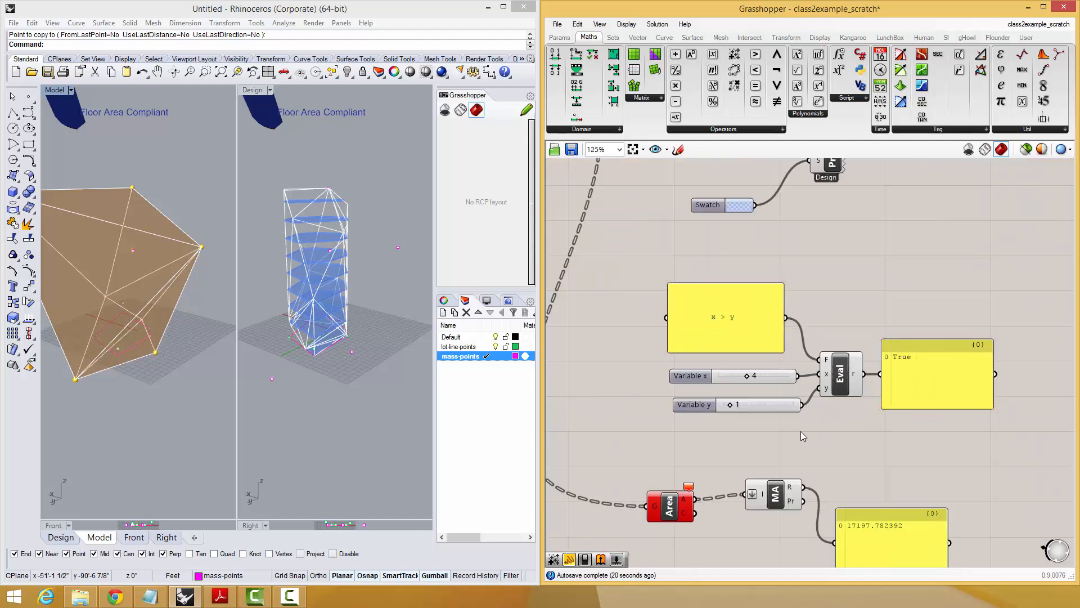
pyautogui.moveTo(801, 431); pyautogui.dragTo(865, 431, button='right')
pyautogui.scroll(1, 892, 406)
pyautogui.scroll(-1, 876, 395)
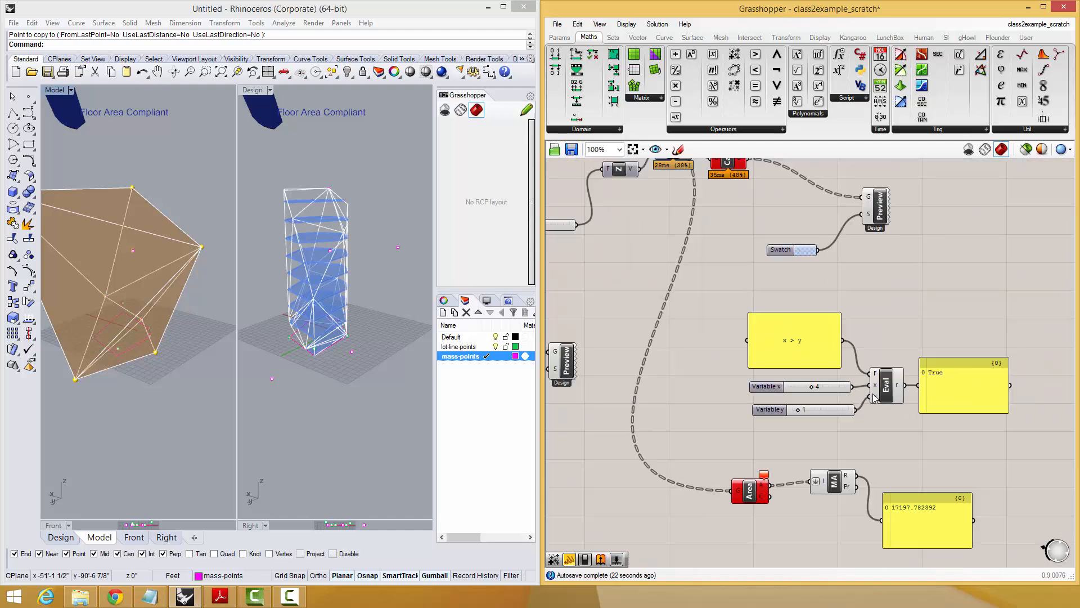
pyautogui.scroll(5, 875, 388)
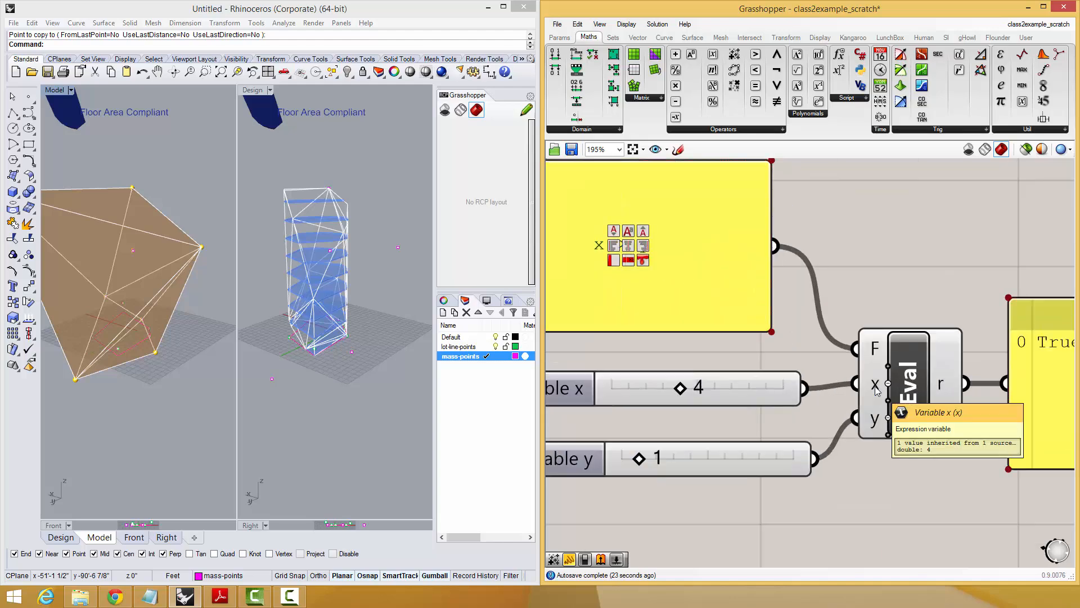
pyautogui.scroll(-3, 876, 389)
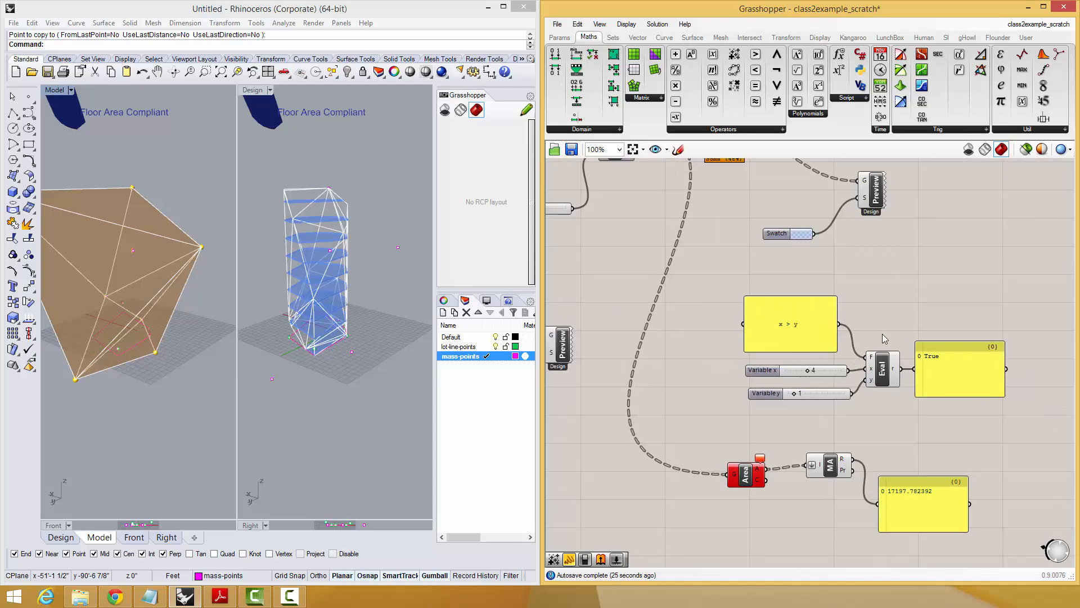
pyautogui.moveTo(835, 412); pyautogui.dragTo(818, 407, button='right')
pyautogui.moveTo(952, 406); pyautogui.dragTo(753, 314)
pyautogui.moveTo(906, 312); pyautogui.dragTo(867, 352, button='right')
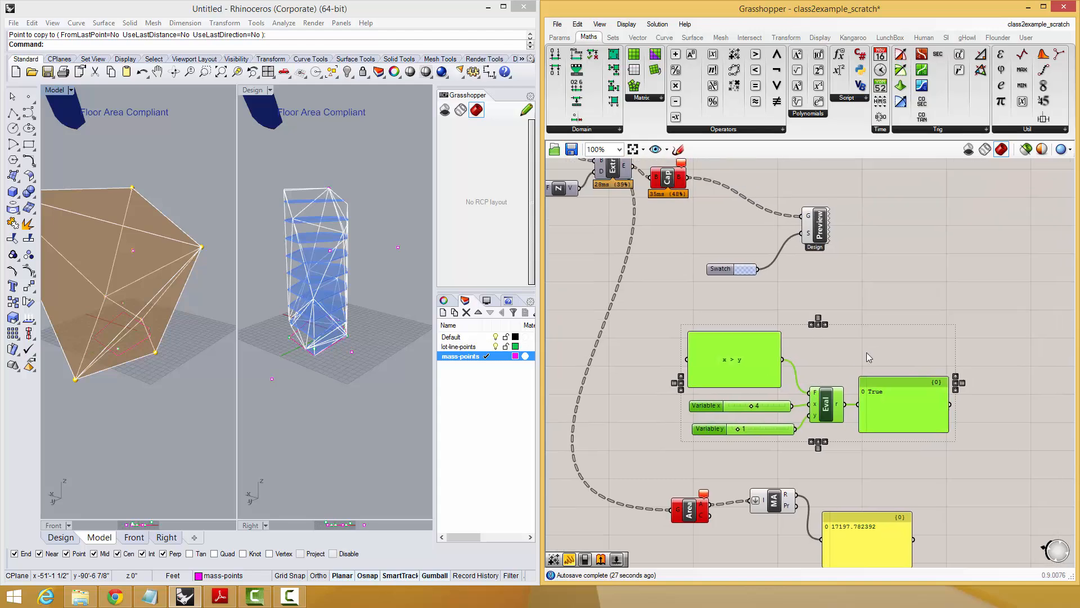
pyautogui.click(865, 355)
# Rename the Evaluate component's x input to "area".
pyautogui.scroll(8, 826, 420)
pyautogui.rightClick(808, 391)
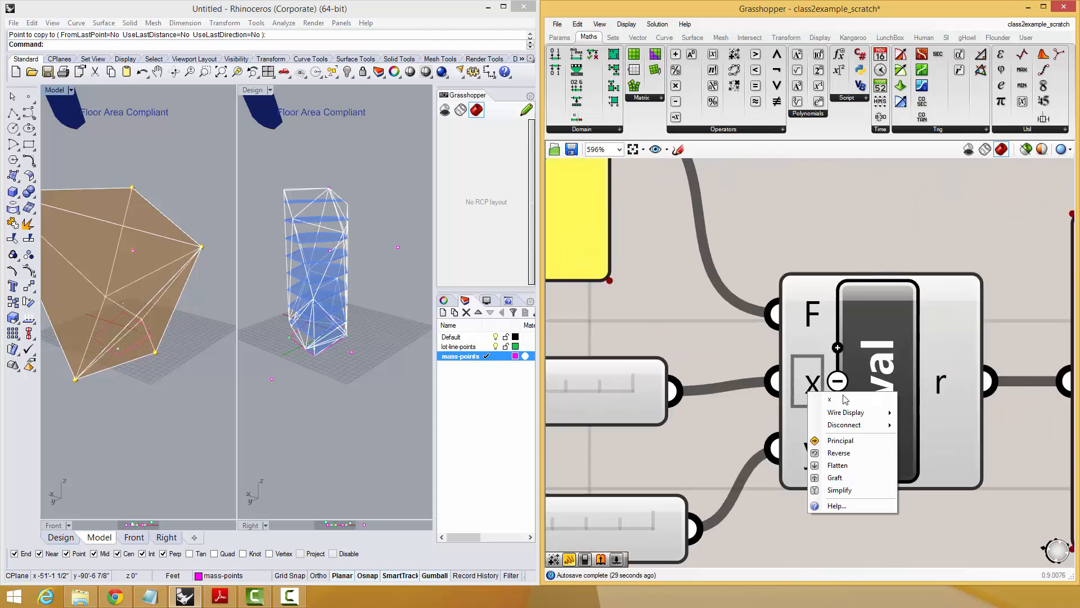
pyautogui.write('val')
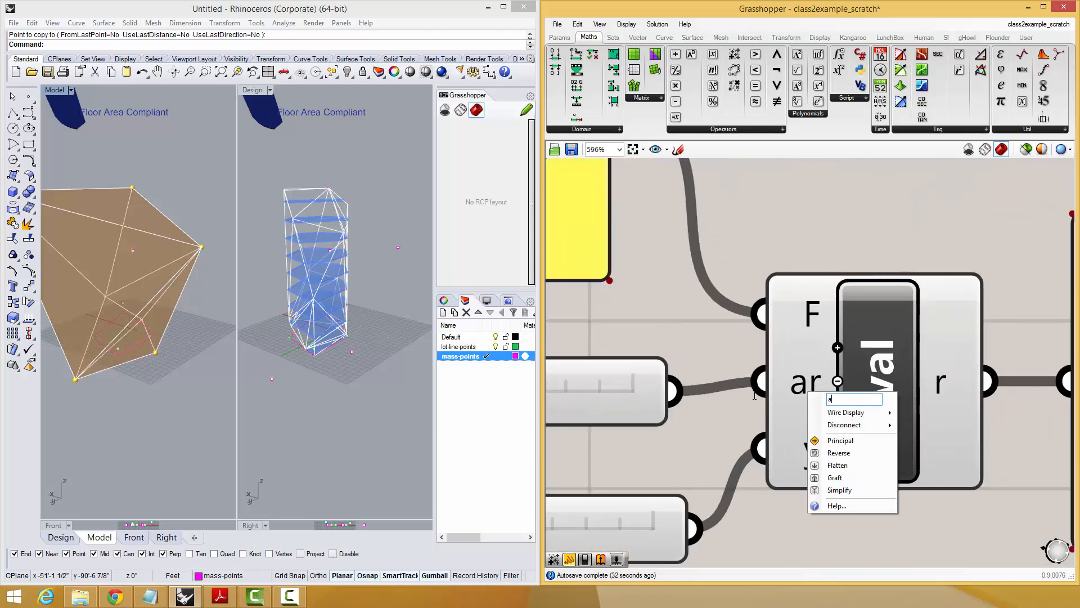
pyautogui.press('BackSpace')
pyautogui.press('BackSpace')
pyautogui.press('BackSpace')
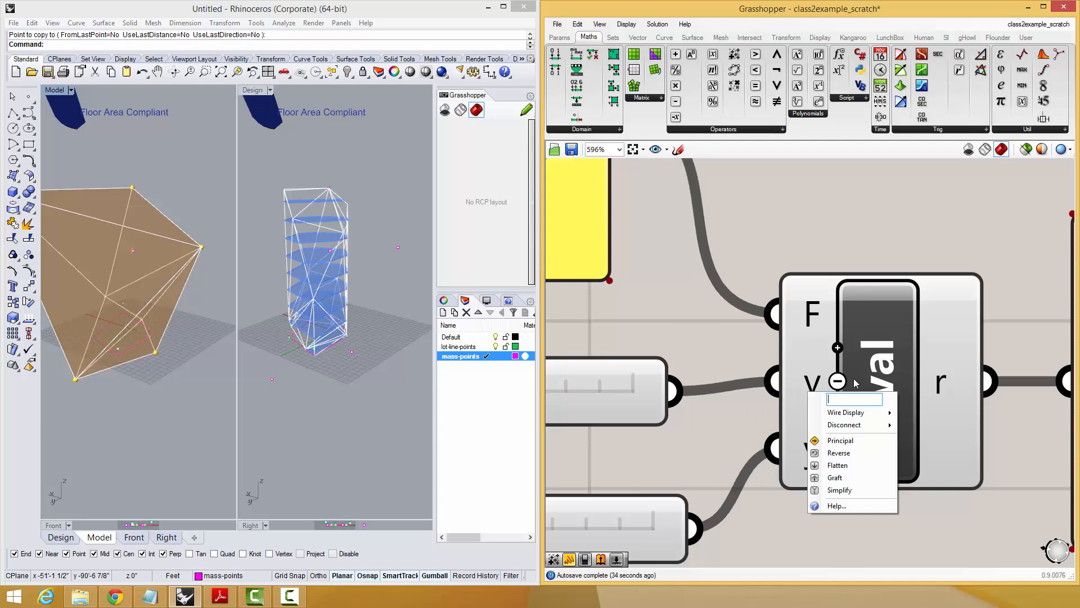
pyautogui.write('area')
pyautogui.press('Return')
pyautogui.scroll(-3, 771, 226)
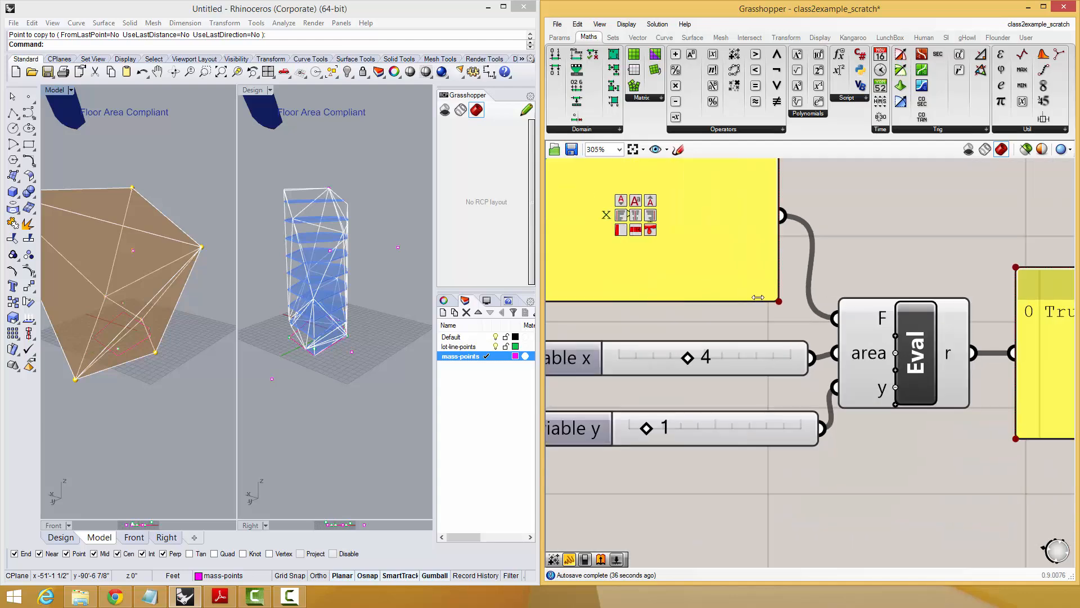
# Change the expression panel's formula to "area > minfloorarea".
pyautogui.click(771, 226)
pyautogui.rightClick(772, 226)
pyautogui.scroll(-2, 771, 229)
pyautogui.click(715, 238)
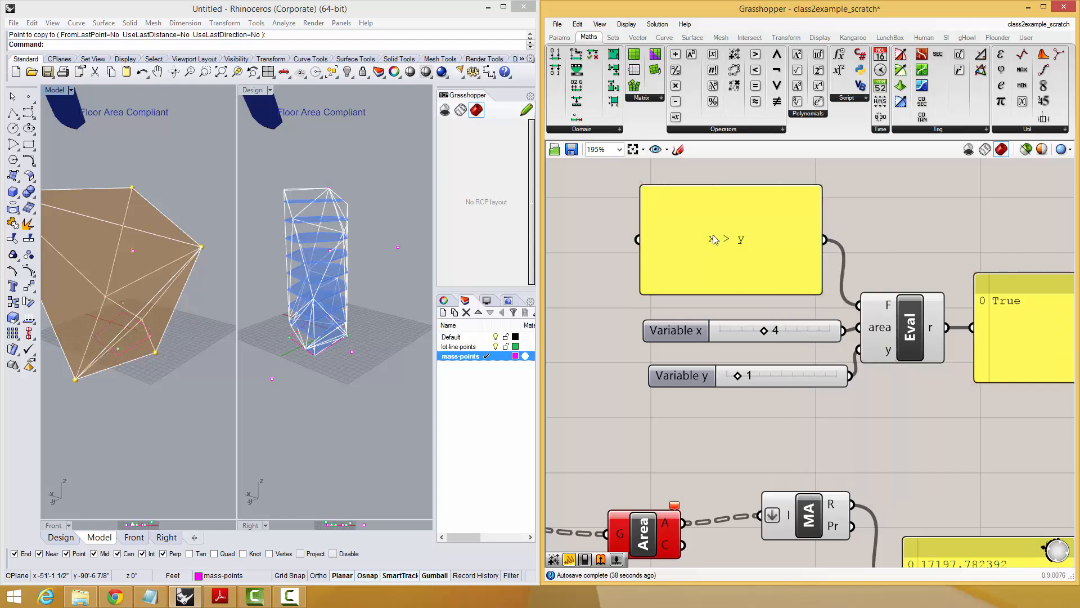
pyautogui.rightClick(714, 235)
pyautogui.click(708, 240)
pyautogui.doubleClick(708, 242)
pyautogui.write('area > ')
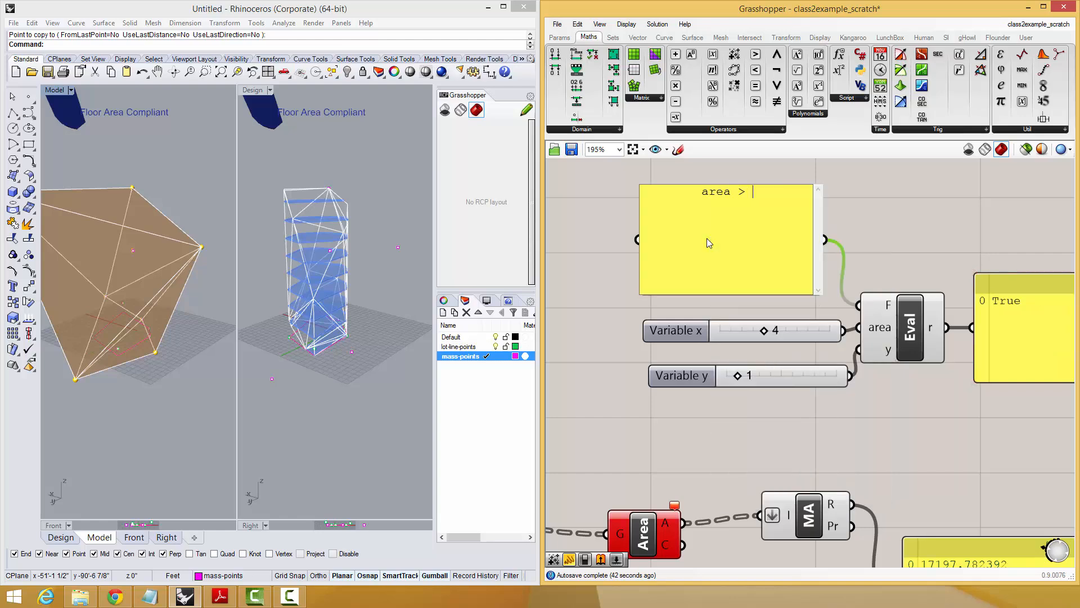
pyautogui.write('minfloorarea')
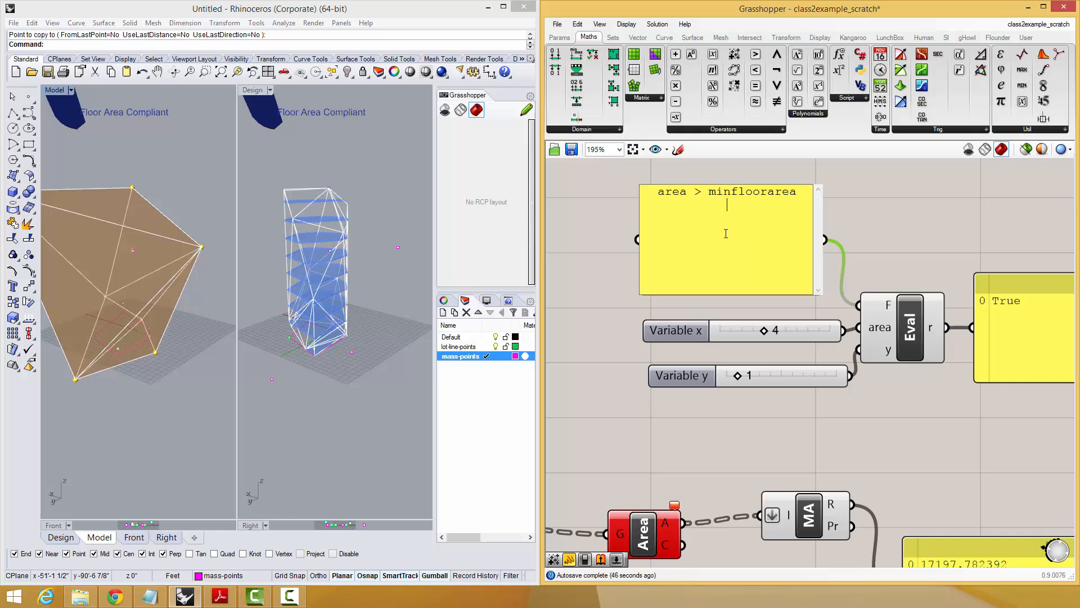
pyautogui.click(873, 262)
# Rename the Evaluate component's y input to "minfloorarea" to match the expression.
pyautogui.rightClick(881, 346)
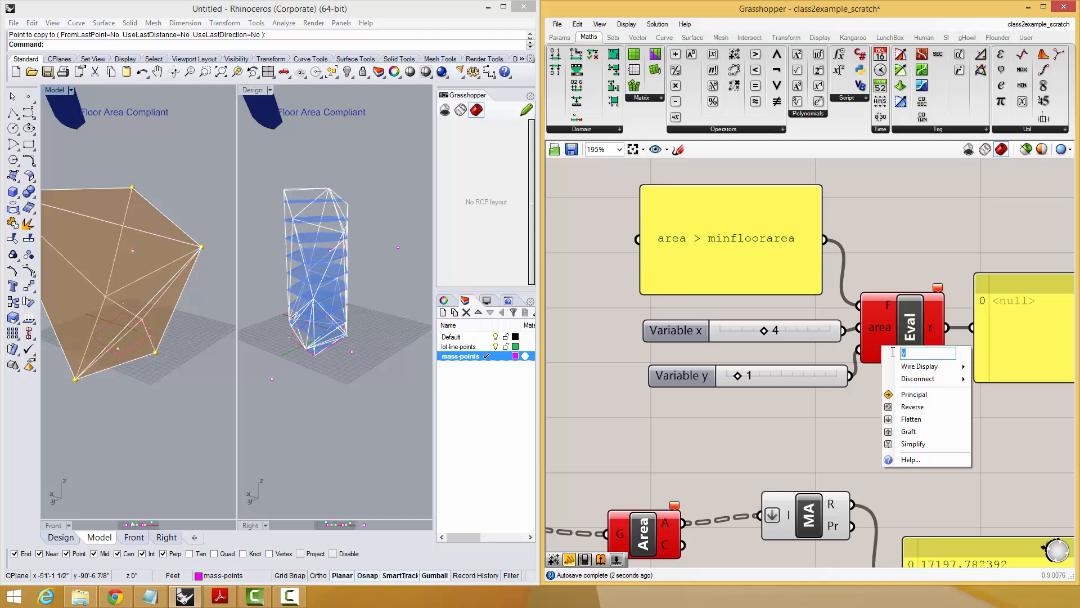
pyautogui.write('minfloorarea')
pyautogui.press('Return')
pyautogui.scroll(-4, 768, 431)
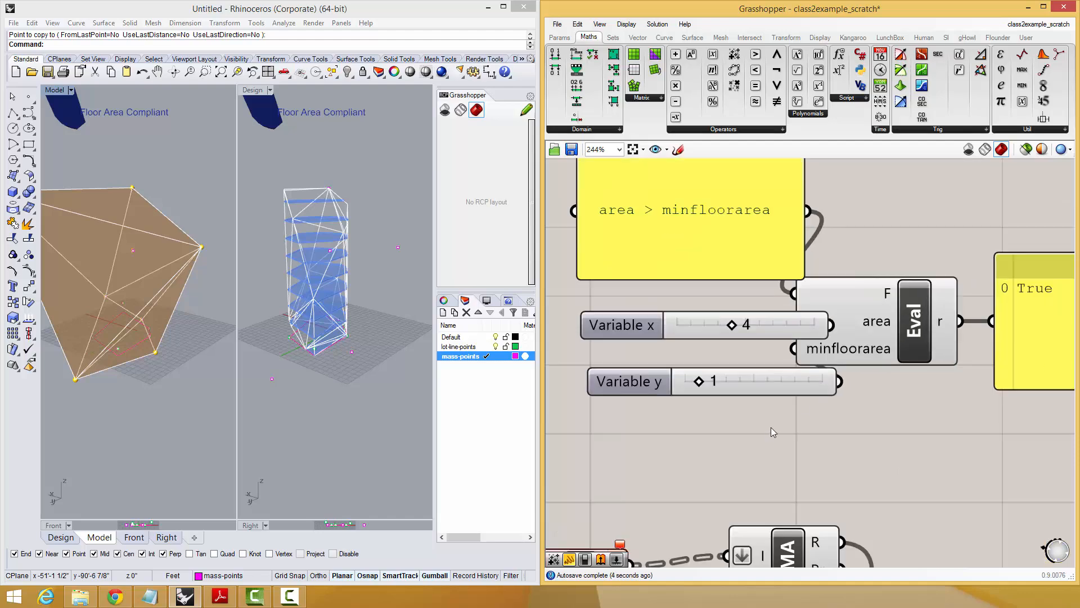
# Create a number slider set to 15000, wire it into Evaluate's minfloorarea input and delete the old y slider.
pyautogui.doubleClick(764, 433)
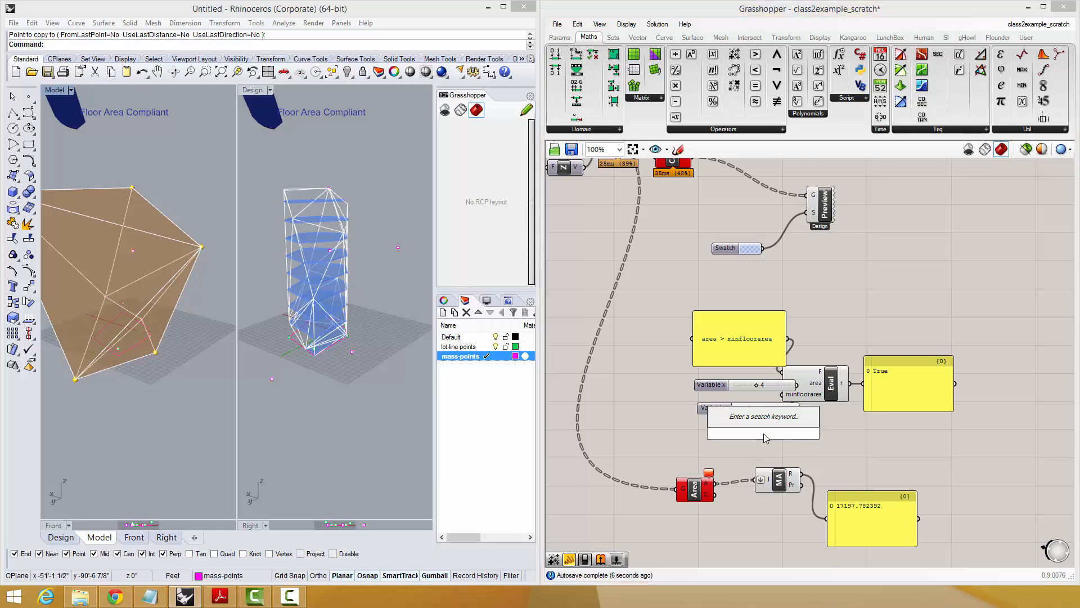
pyautogui.write('15000')
pyautogui.press('Return')
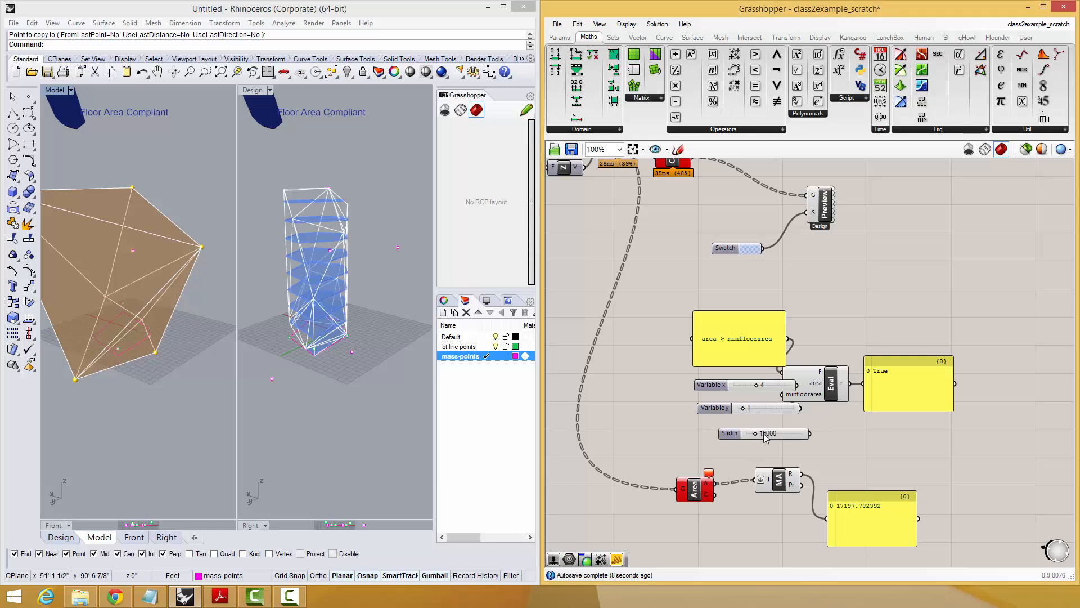
pyautogui.moveTo(786, 408); pyautogui.dragTo(741, 407)
pyautogui.moveTo(811, 433); pyautogui.dragTo(782, 395)
pyautogui.press('Delete')
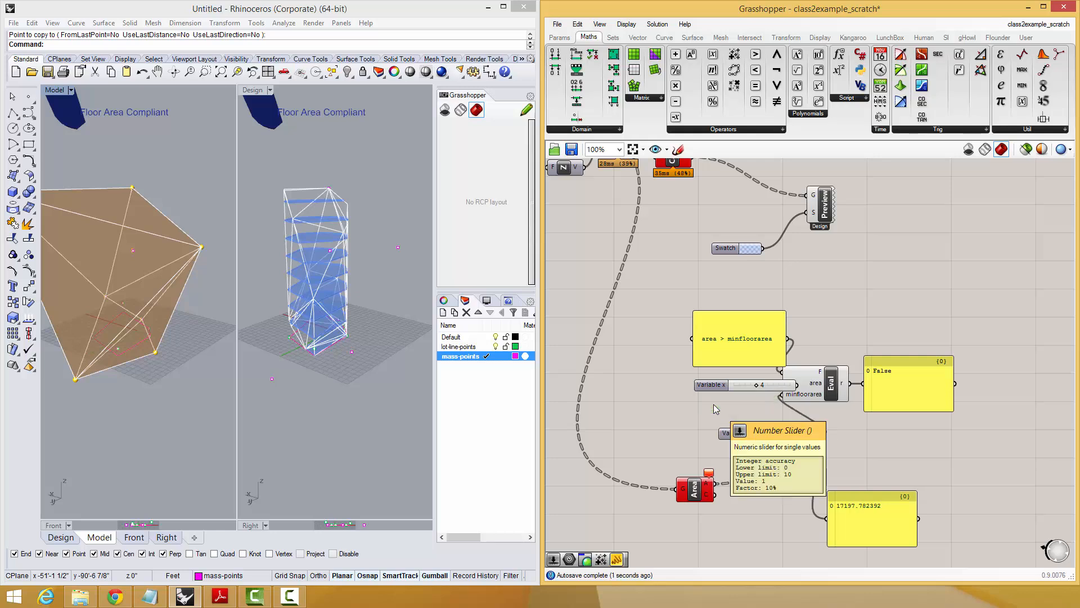
pyautogui.moveTo(756, 435); pyautogui.dragTo(708, 406)
# Wire the Mass Addition result into Evaluate's area input and delete the x slider.
pyautogui.moveTo(808, 468); pyautogui.dragTo(706, 491)
pyautogui.moveTo(761, 484); pyautogui.dragTo(661, 481)
pyautogui.click(739, 454)
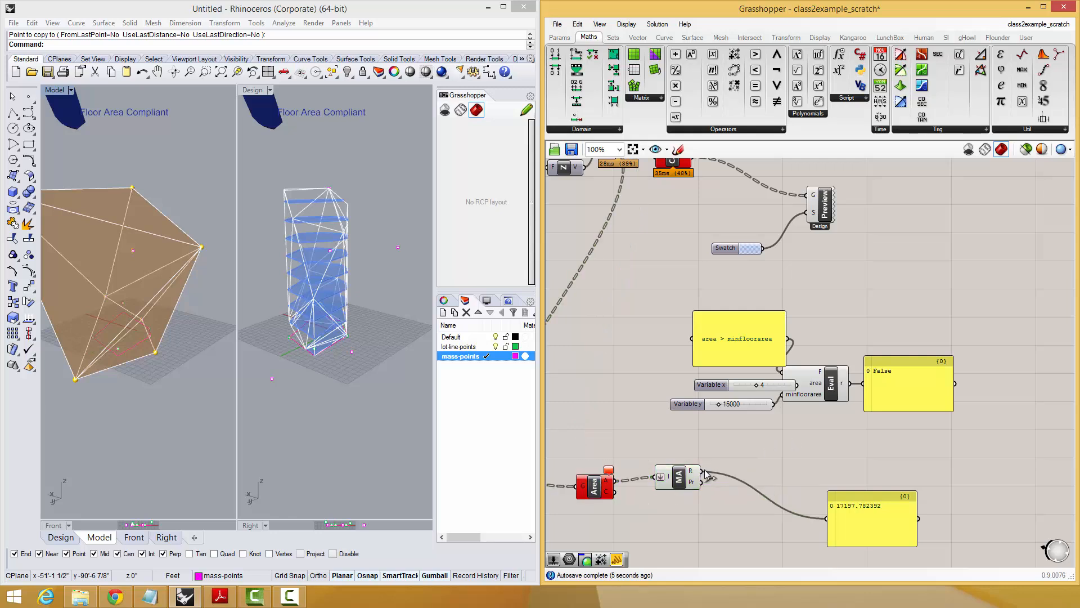
pyautogui.moveTo(775, 416); pyautogui.dragTo(784, 383)
pyautogui.click(741, 386)
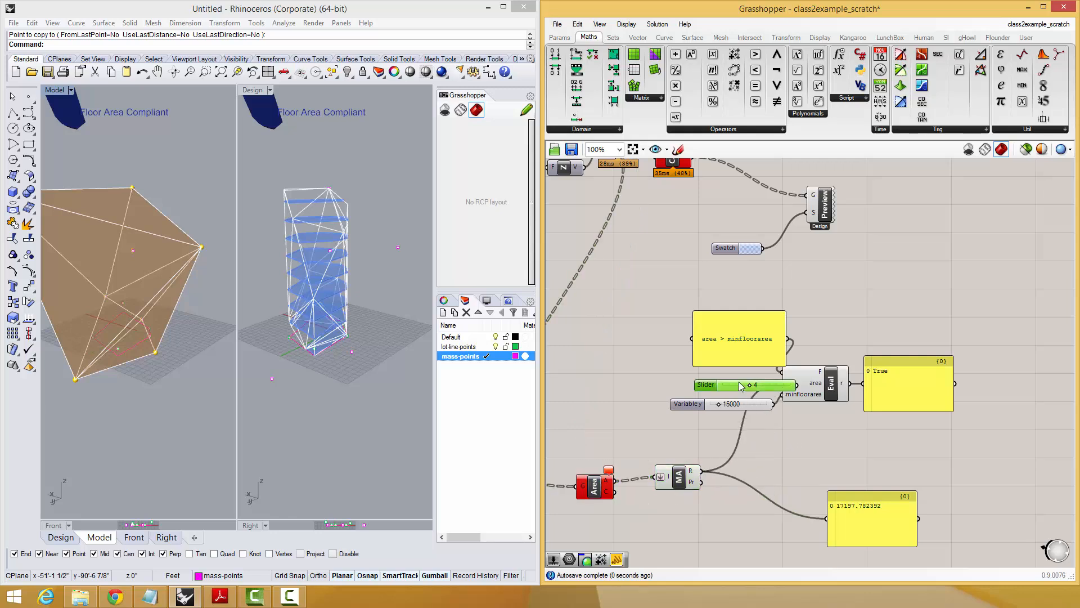
pyautogui.press('Delete')
# Spread out the expression panel, the total area panel and the result panel around the Evaluate component.
pyautogui.moveTo(782, 350); pyautogui.dragTo(755, 356)
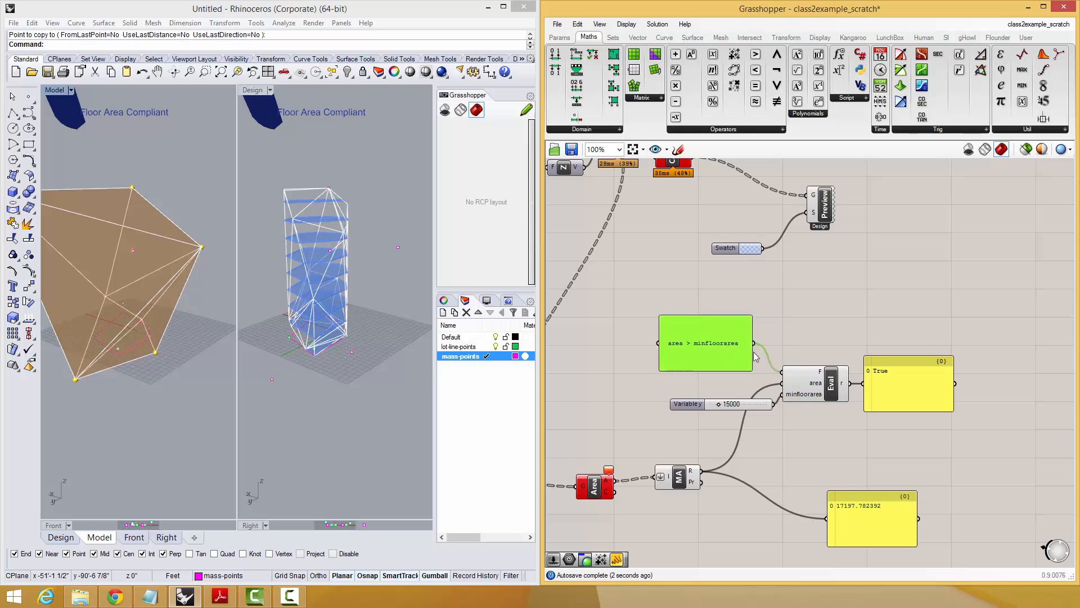
pyautogui.moveTo(854, 522); pyautogui.dragTo(805, 470)
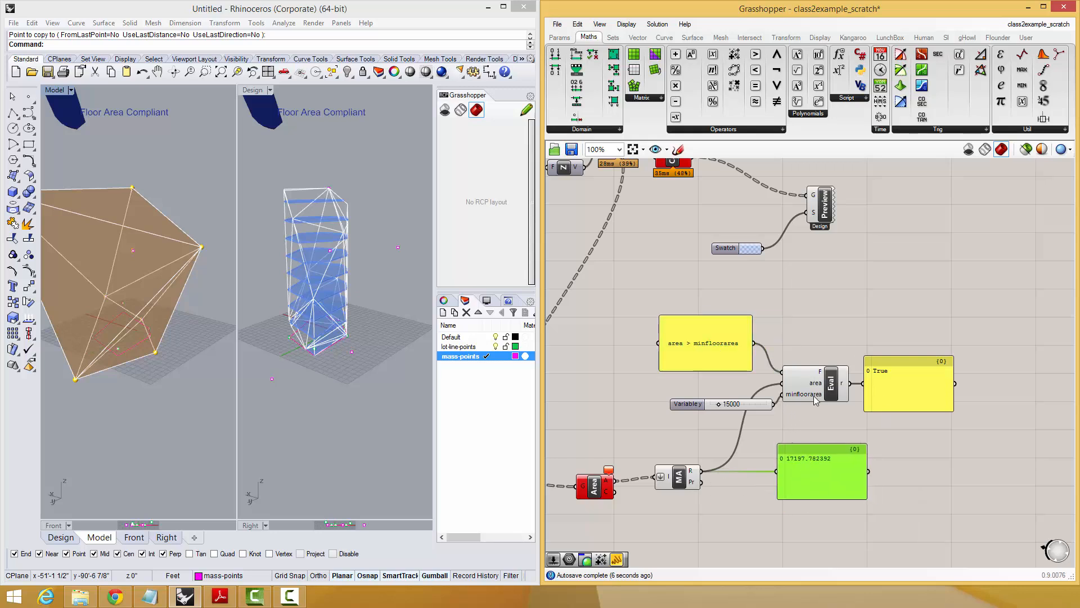
pyautogui.moveTo(918, 383); pyautogui.dragTo(965, 374)
pyautogui.moveTo(832, 470); pyautogui.dragTo(826, 452, button='right')
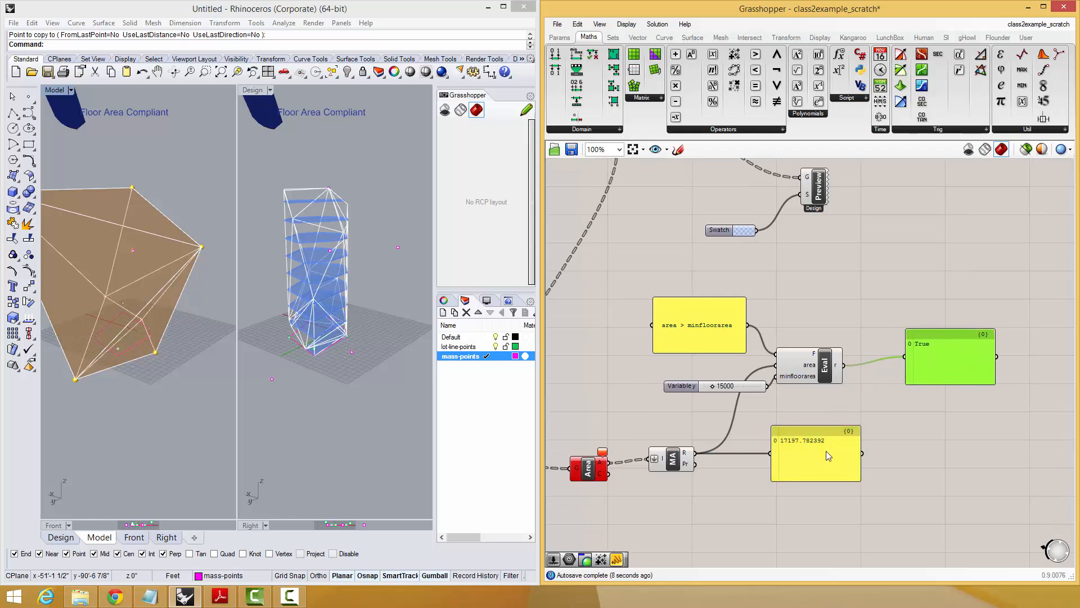
pyautogui.moveTo(827, 456); pyautogui.dragTo(809, 454)
# Test the area comparison by raising the minimum floor area slider to 70000 and returning it to 15000.
pyautogui.moveTo(713, 388); pyautogui.dragTo(744, 392)
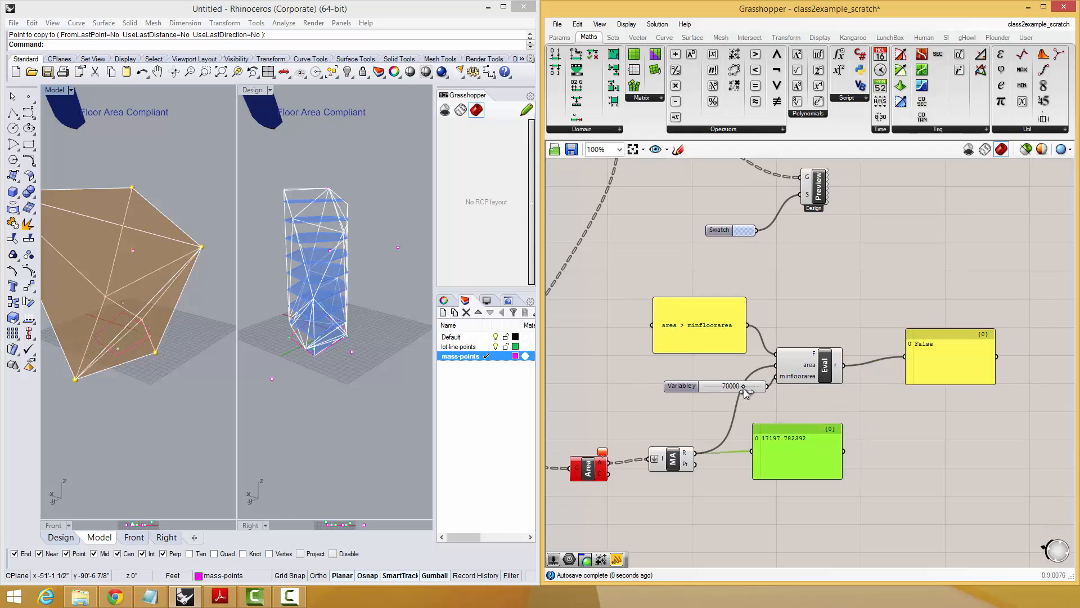
pyautogui.moveTo(713, 389); pyautogui.dragTo(715, 390)
pyautogui.moveTo(842, 437); pyautogui.dragTo(783, 491, button='right')
# Tidy the layout of the minimum area slider, the Evaluate component and its result panel.
pyautogui.moveTo(888, 428); pyautogui.dragTo(905, 393)
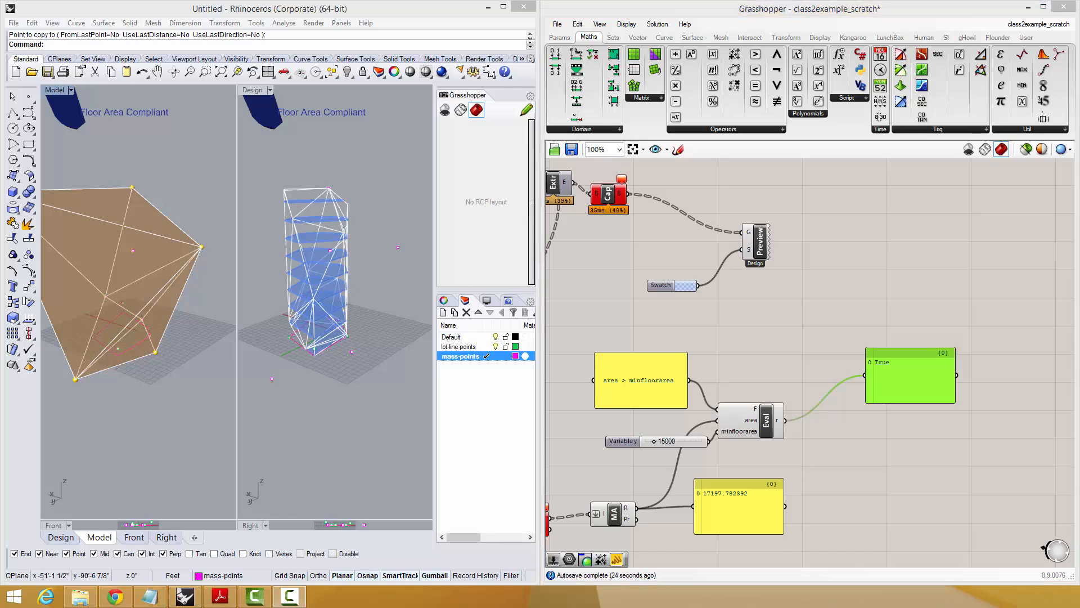
pyautogui.moveTo(884, 434); pyautogui.dragTo(933, 408, button='right')
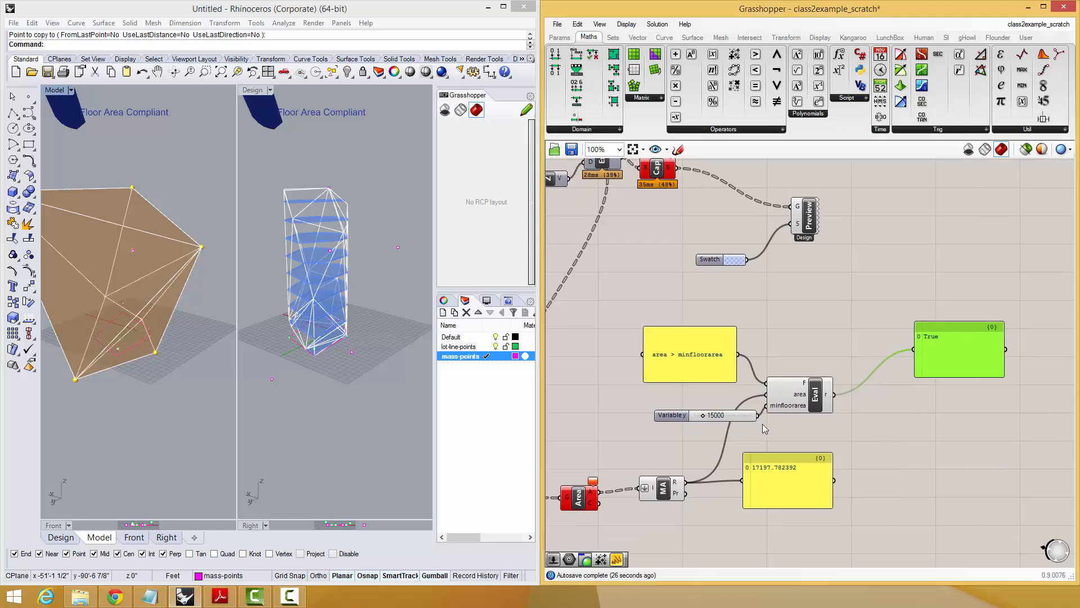
pyautogui.click(741, 415)
pyautogui.moveTo(809, 394); pyautogui.dragTo(820, 385)
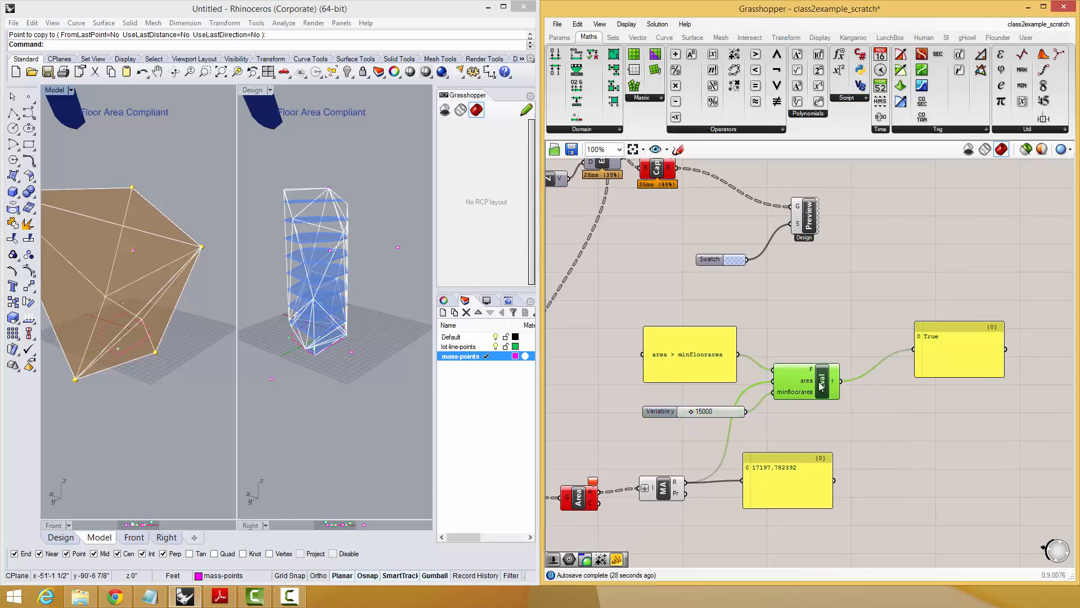
pyautogui.click(932, 369)
pyautogui.moveTo(912, 383); pyautogui.dragTo(870, 420, button='right')
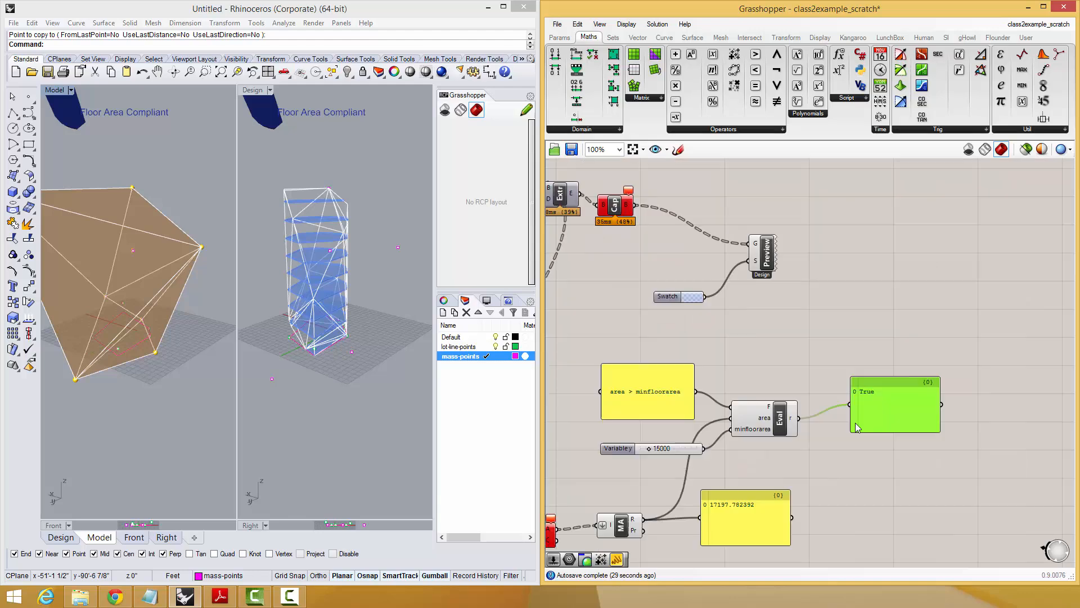
pyautogui.moveTo(819, 347); pyautogui.dragTo(827, 321, button='right')
pyautogui.scroll(-2, 828, 322)
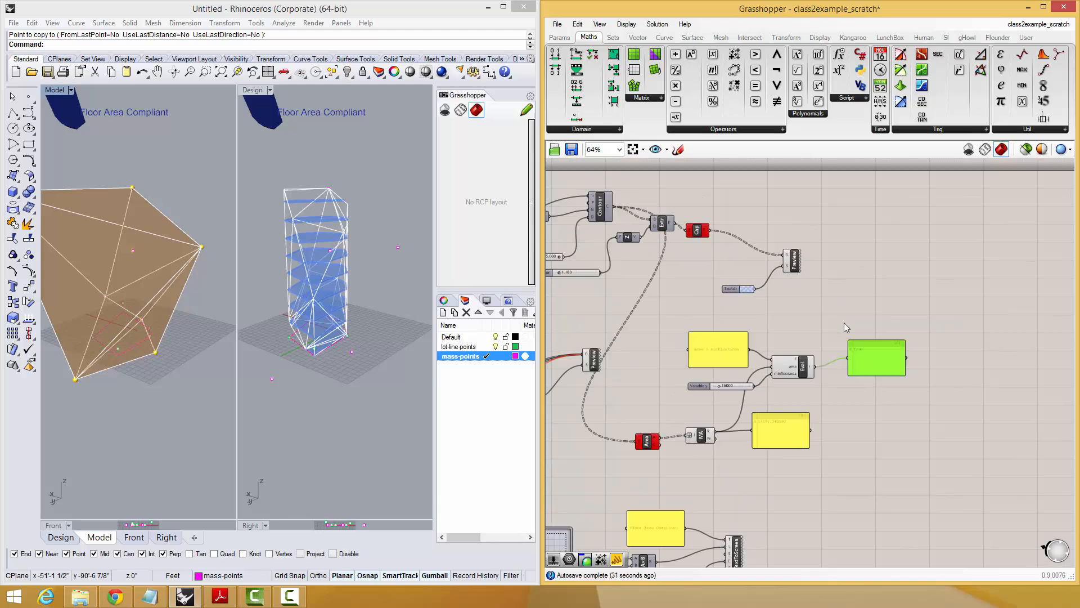
pyautogui.scroll(3, 844, 323)
pyautogui.moveTo(892, 403); pyautogui.dragTo(891, 385)
pyautogui.scroll(-3, 887, 385)
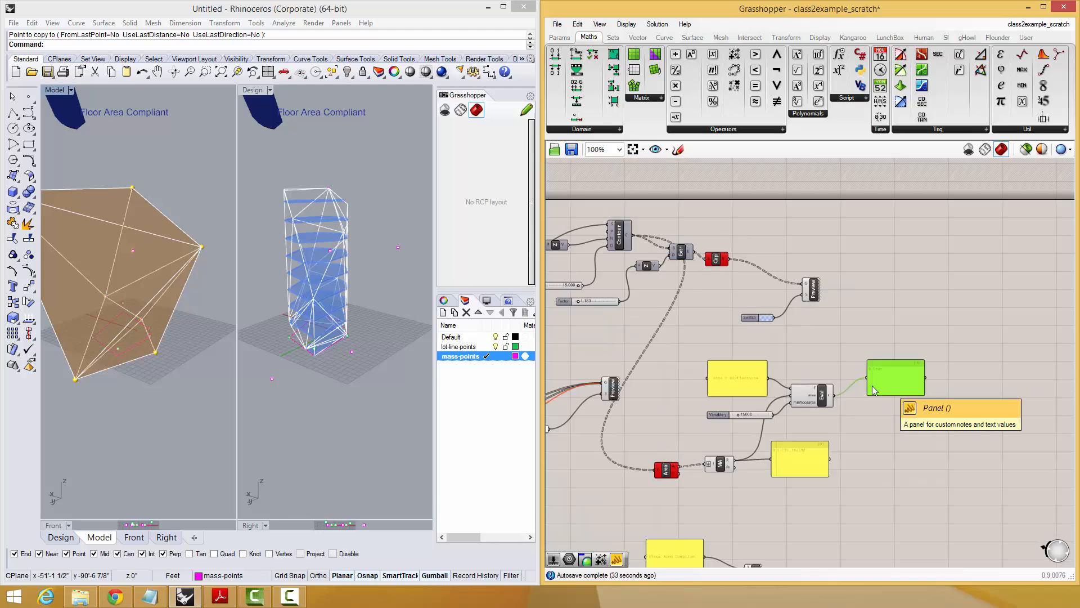
pyautogui.scroll(2, 884, 383)
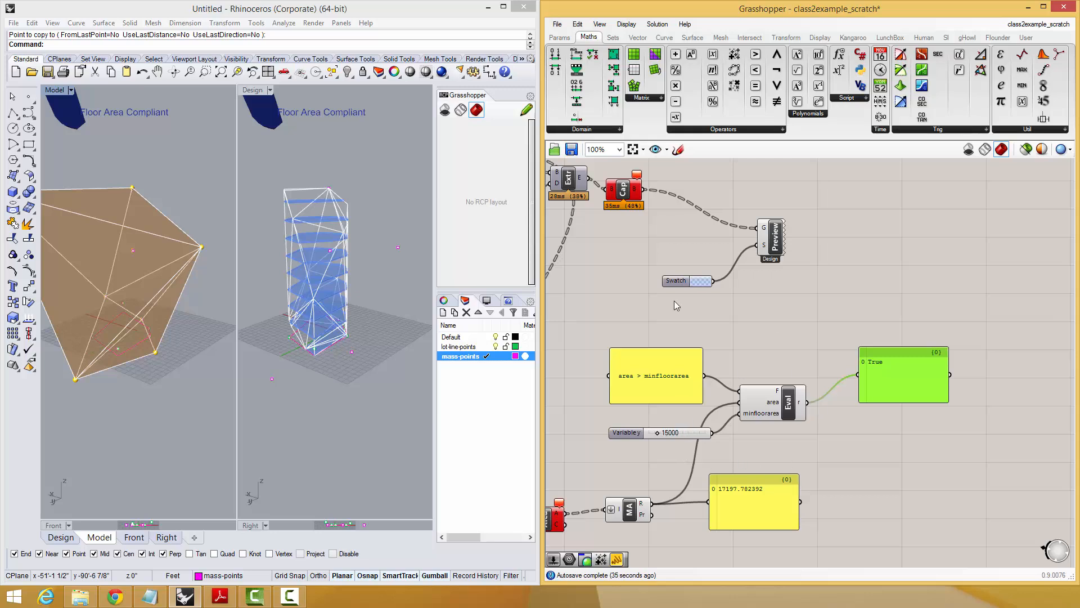
# Move the result panel up and place an Integer parameter beneath it.
pyautogui.moveTo(898, 380); pyautogui.dragTo(896, 324)
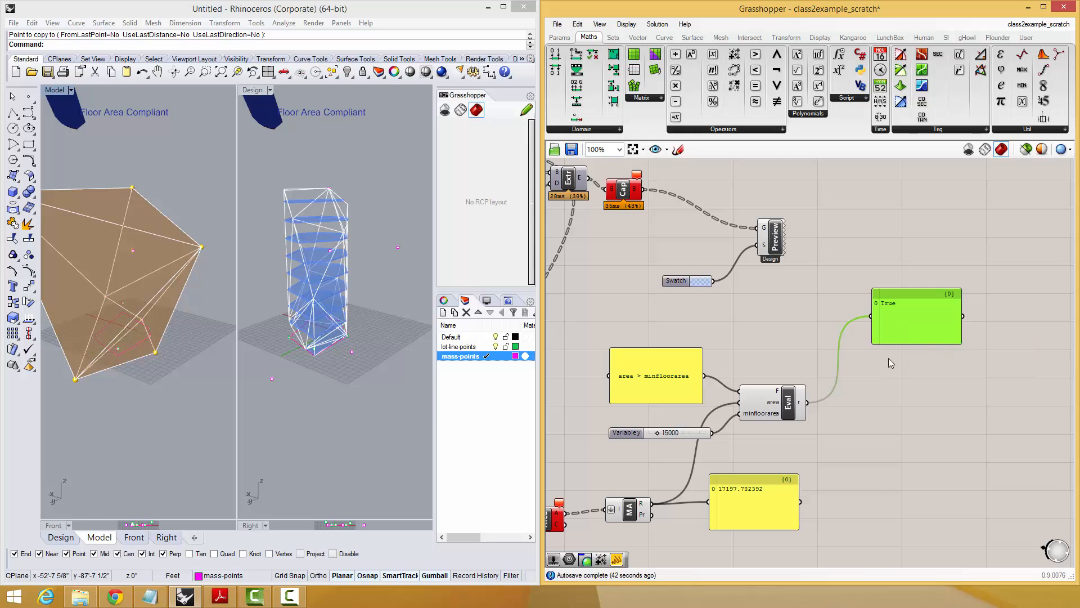
pyautogui.moveTo(904, 327); pyautogui.dragTo(902, 349)
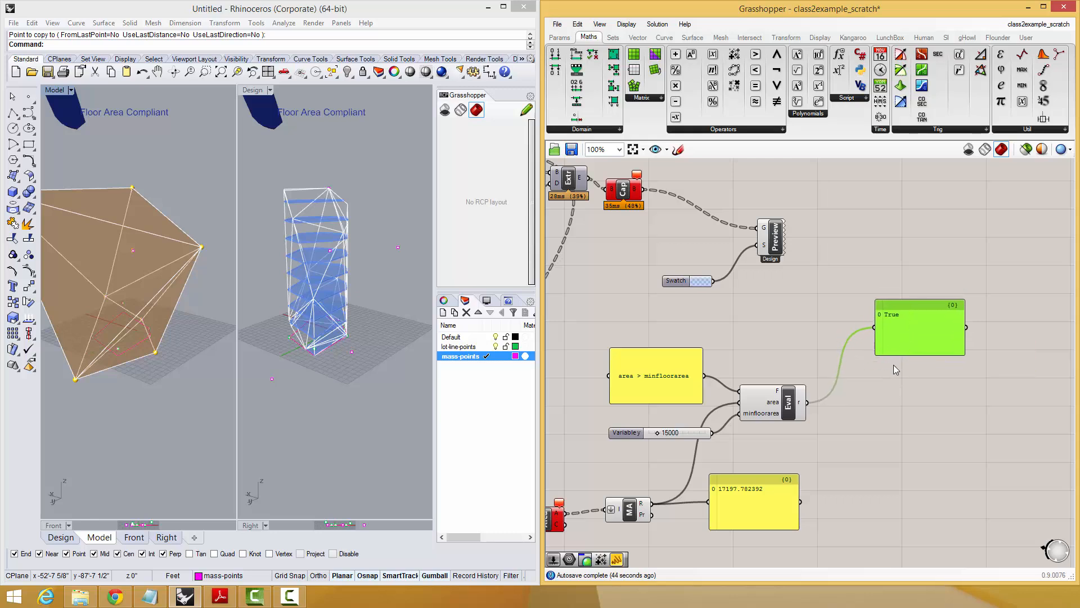
pyautogui.doubleClick(895, 376)
pyautogui.write('int')
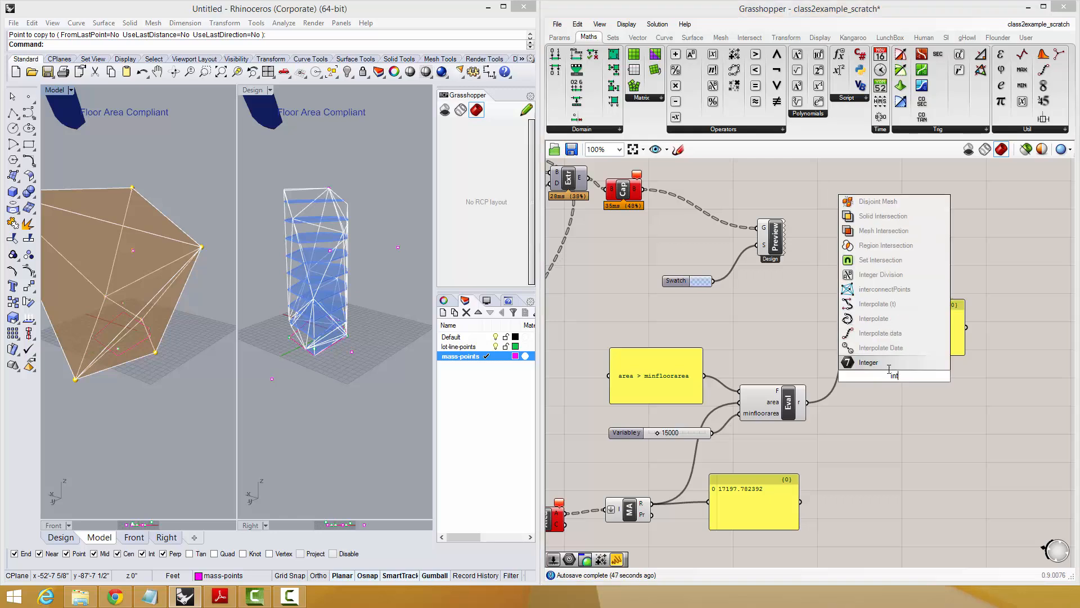
pyautogui.press('Return')
pyautogui.moveTo(897, 336); pyautogui.dragTo(899, 329)
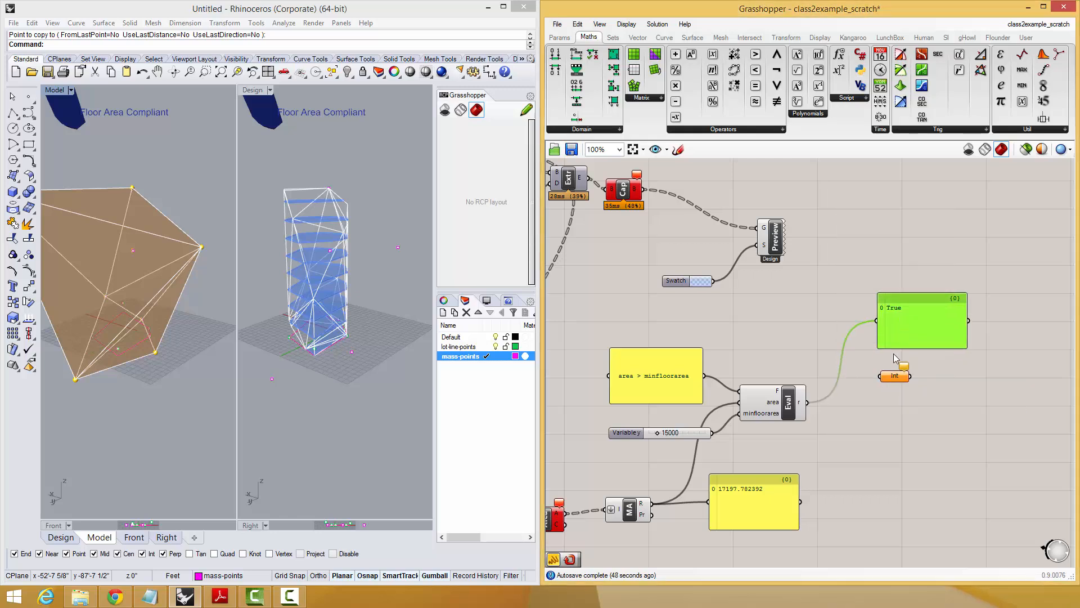
pyautogui.click(896, 380)
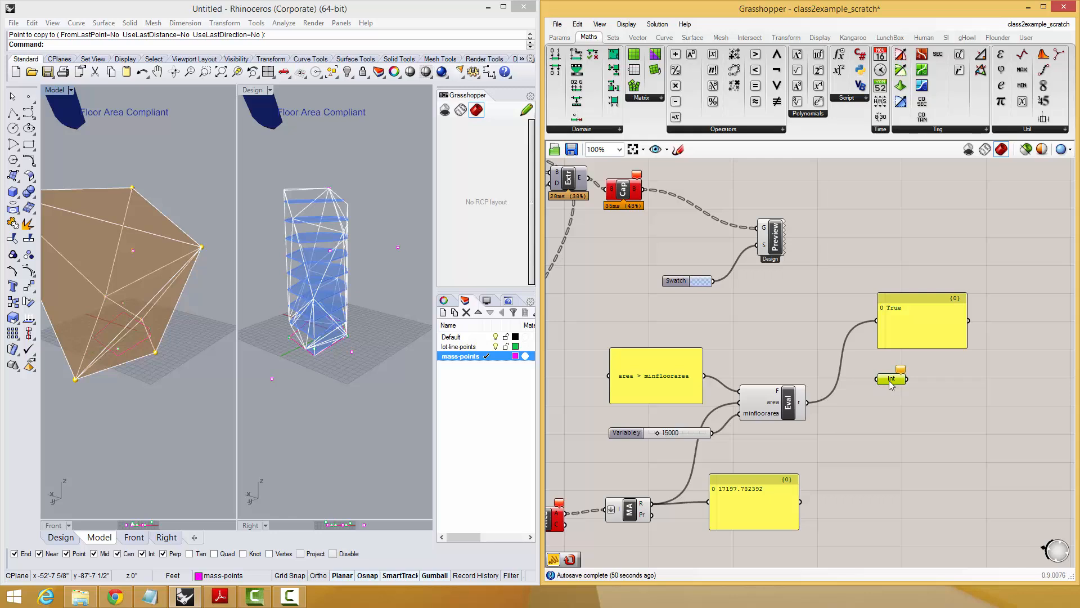
pyautogui.moveTo(894, 376); pyautogui.dragTo(892, 379)
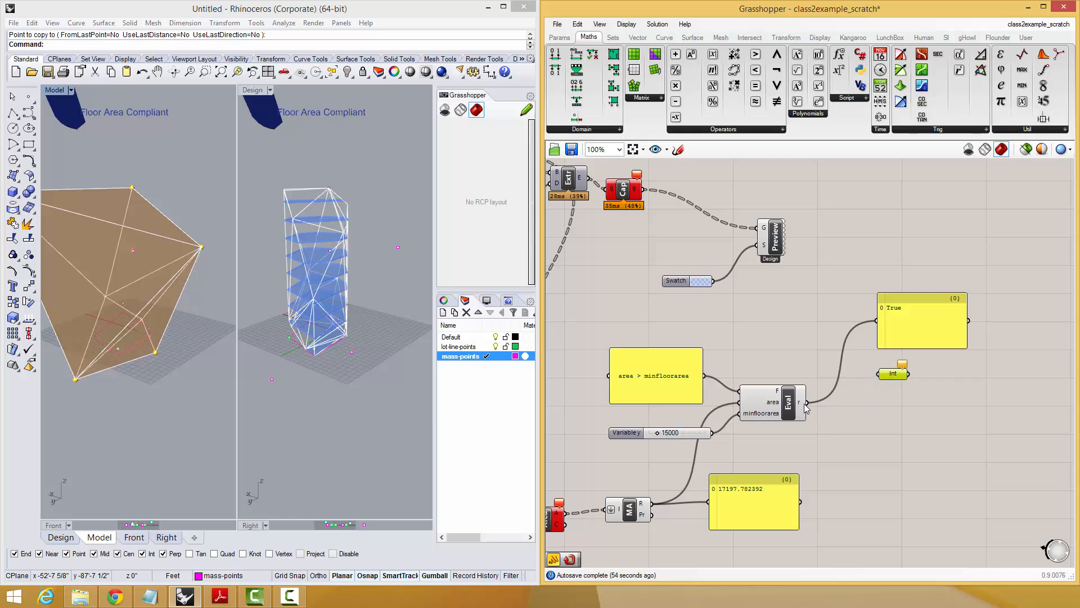
# Add a Boolean parameter from the primitive types next to the Evaluate component's output.
pyautogui.moveTo(806, 403); pyautogui.dragTo(867, 376)
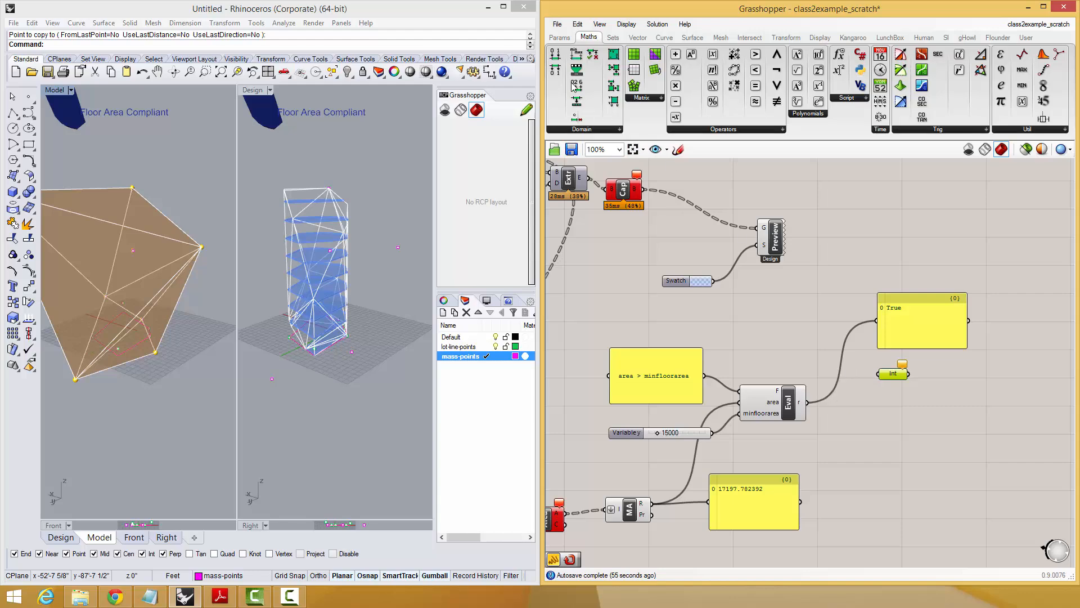
pyautogui.click(557, 38)
pyautogui.click(673, 130)
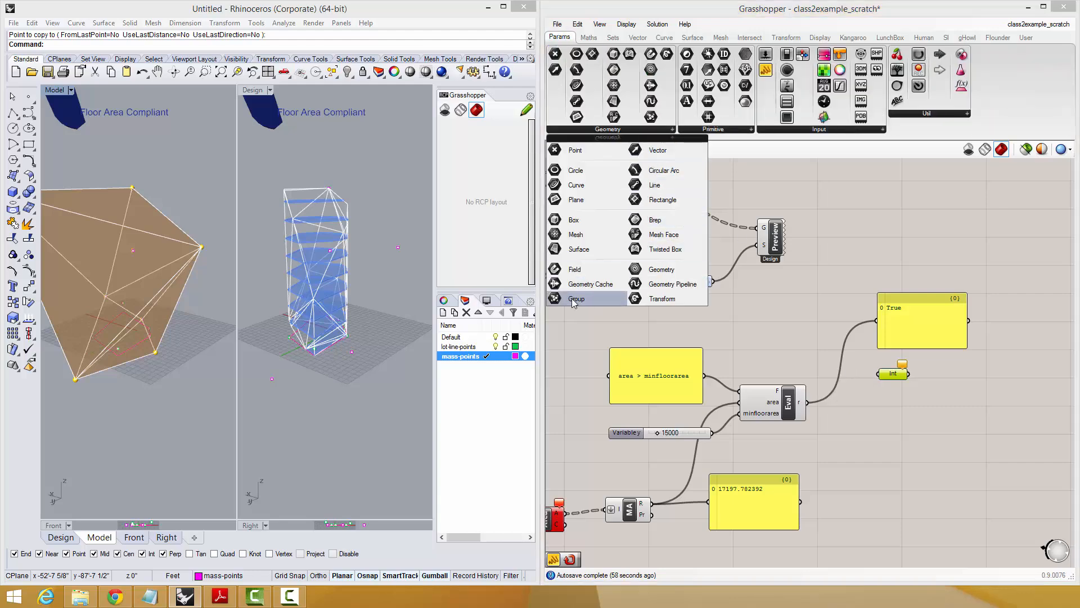
pyautogui.click(725, 134)
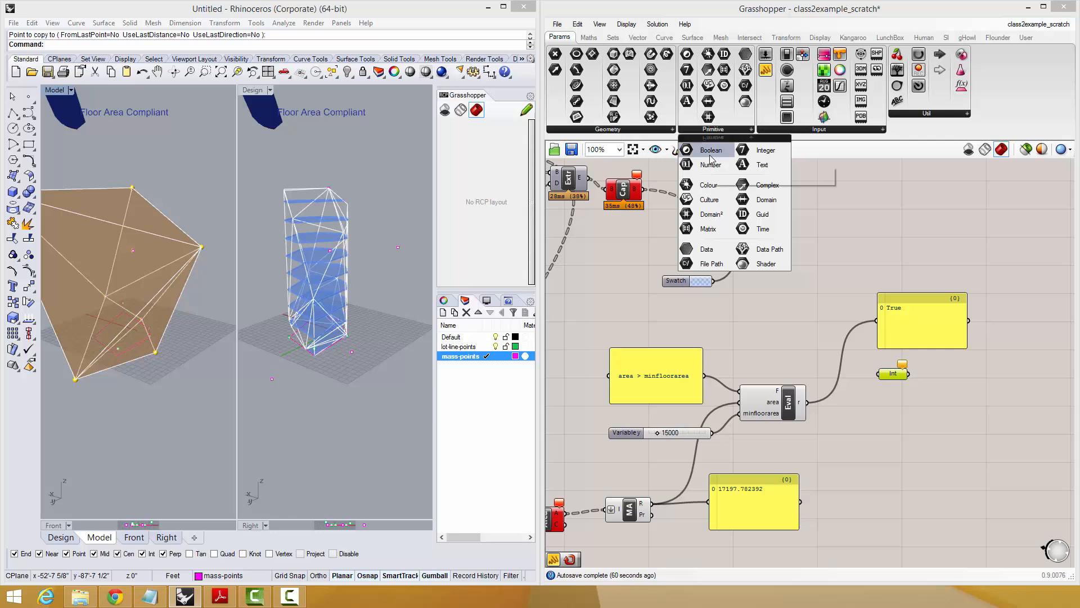
pyautogui.click(711, 154)
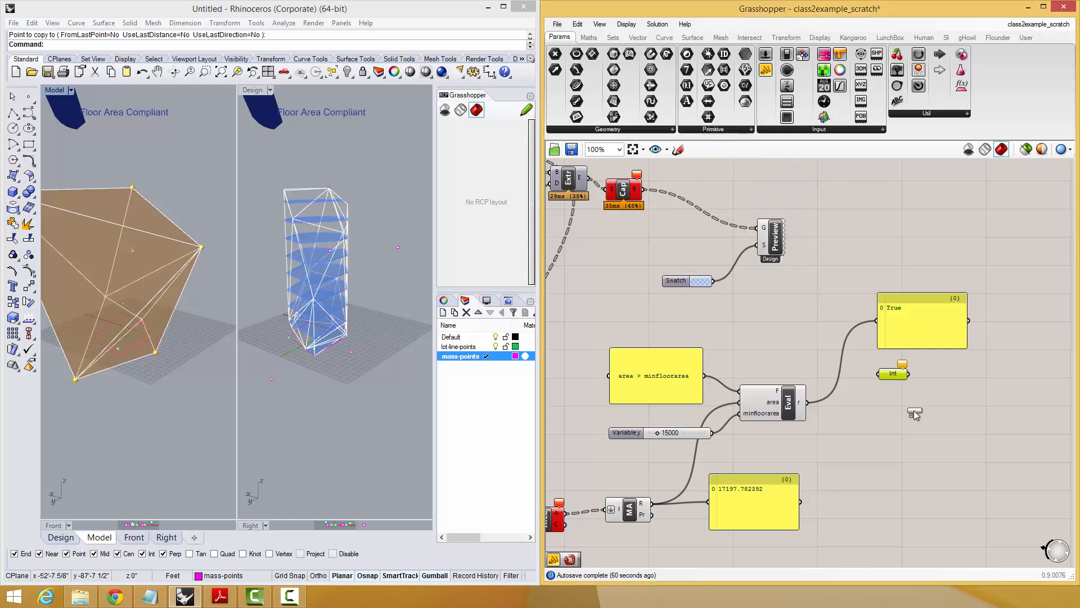
pyautogui.click(885, 403)
# Route Evaluate's result through the Boolean parameter into the result panel, and move the Integer parameter below the Boolean.
pyautogui.moveTo(808, 404); pyautogui.dragTo(879, 320)
pyautogui.moveTo(889, 321); pyautogui.dragTo(977, 404)
pyautogui.moveTo(895, 376); pyautogui.dragTo(885, 426)
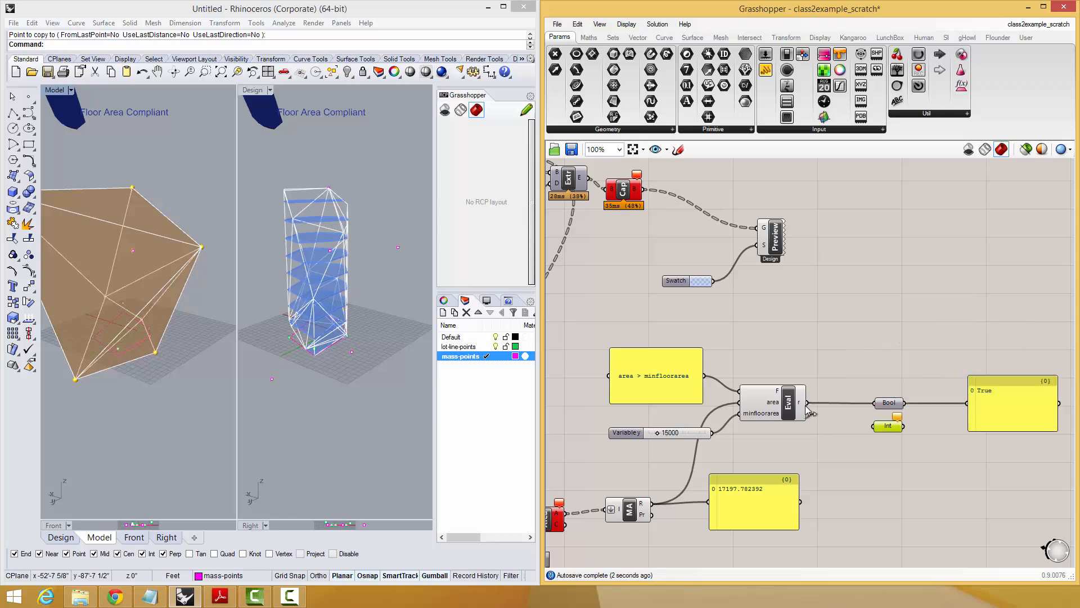
# Wire Evaluate's result into the Integer parameter, feed the Integer into the result panel, and set the minimum floor area slider to 34000.
pyautogui.moveTo(806, 405); pyautogui.dragTo(889, 428)
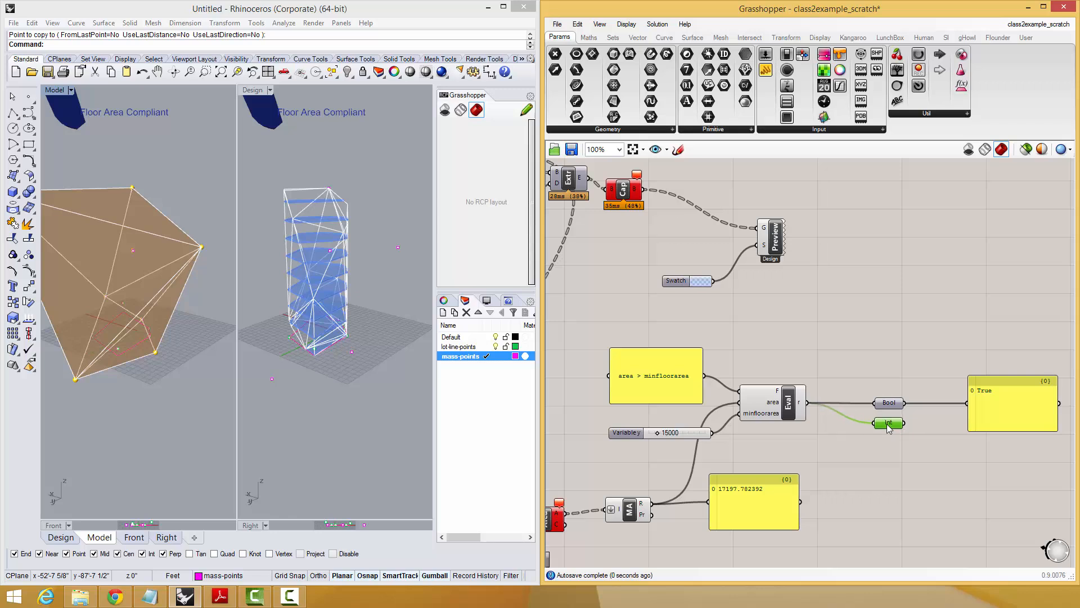
pyautogui.moveTo(896, 378); pyautogui.dragTo(880, 374, button='right')
pyautogui.click(823, 380)
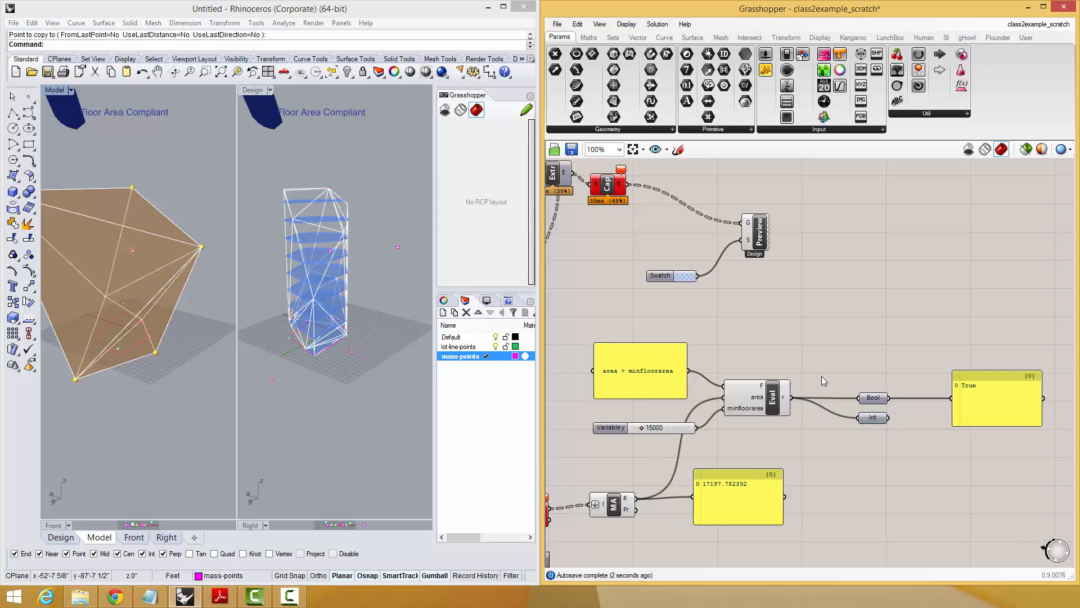
pyautogui.keyDown('shift'); pyautogui.moveTo(887, 419); pyautogui.dragTo(953, 403); pyautogui.keyUp('shift')
pyautogui.moveTo(640, 429); pyautogui.dragTo(651, 429)
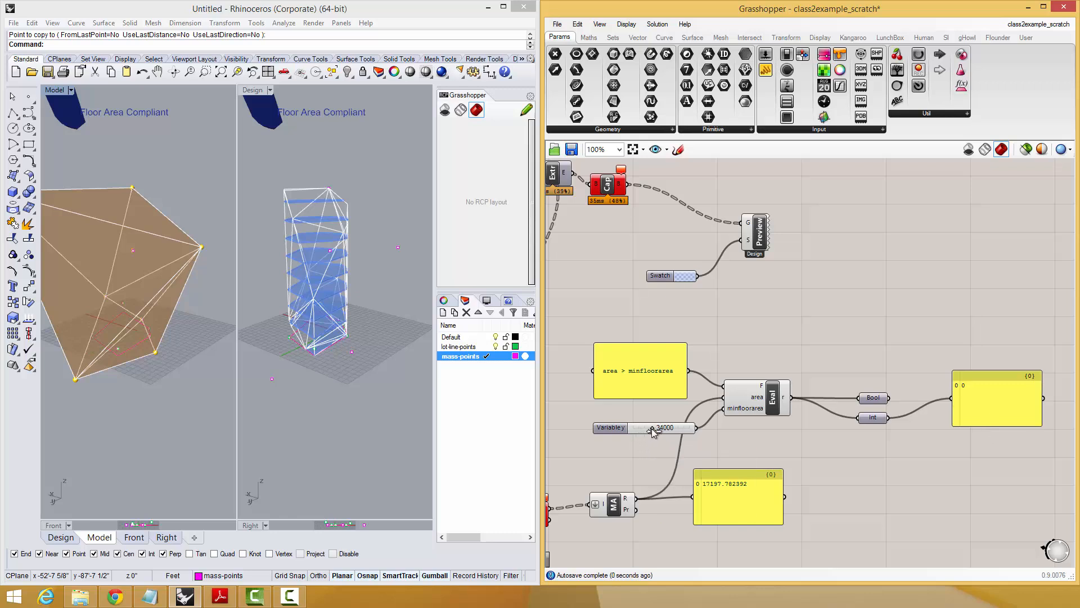
# Try routing Evaluate's result through a Point parameter into the result panel, and delete the Point parameter.
pyautogui.doubleClick(806, 306)
pyautogui.write('point')
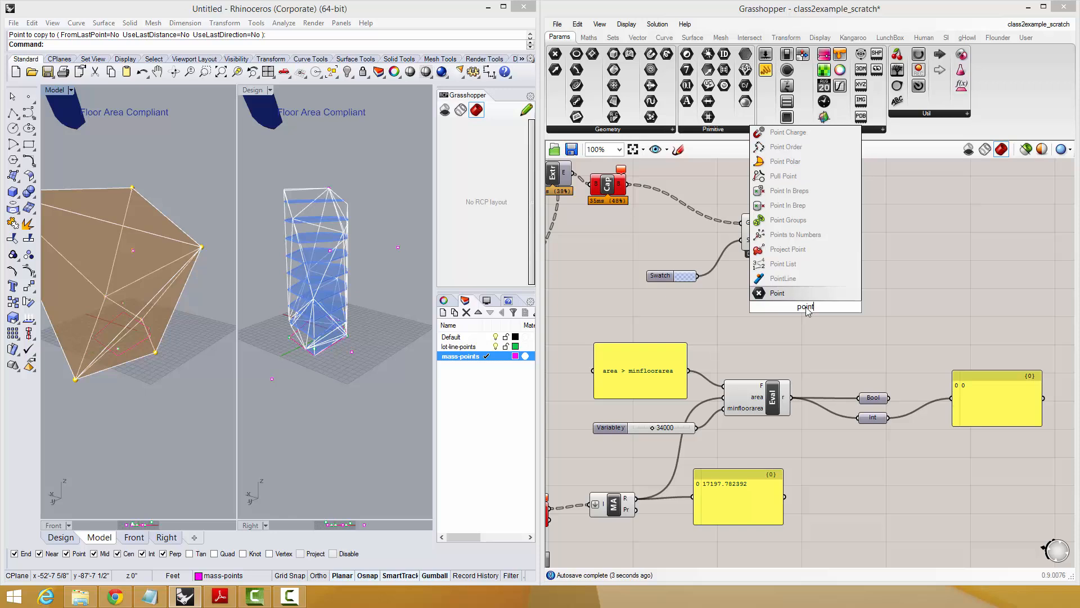
pyautogui.press('Return')
pyautogui.moveTo(806, 306); pyautogui.dragTo(875, 441)
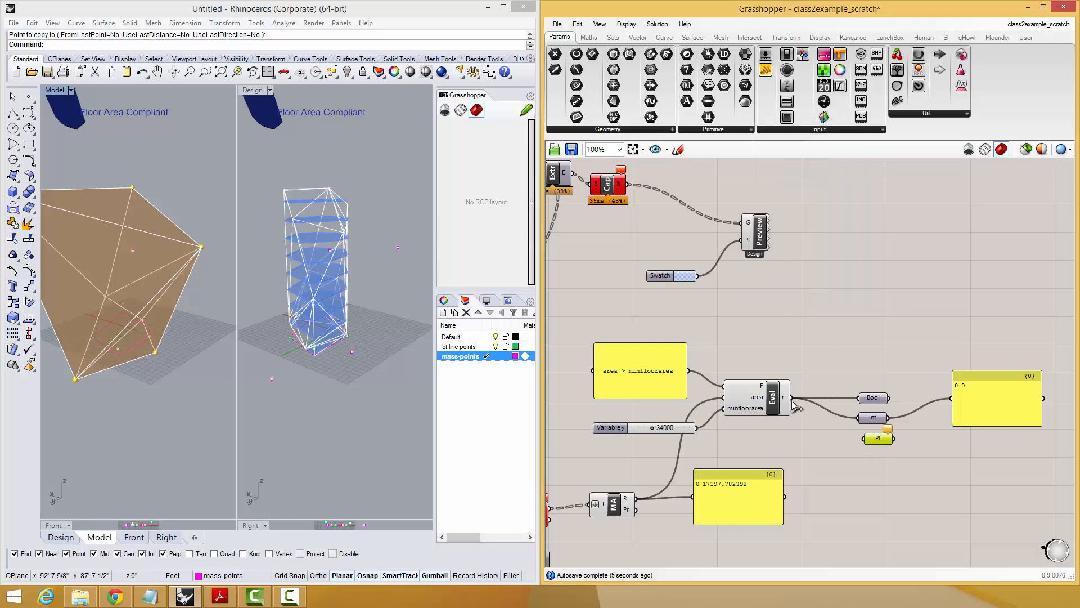
pyautogui.moveTo(791, 403); pyautogui.dragTo(887, 440)
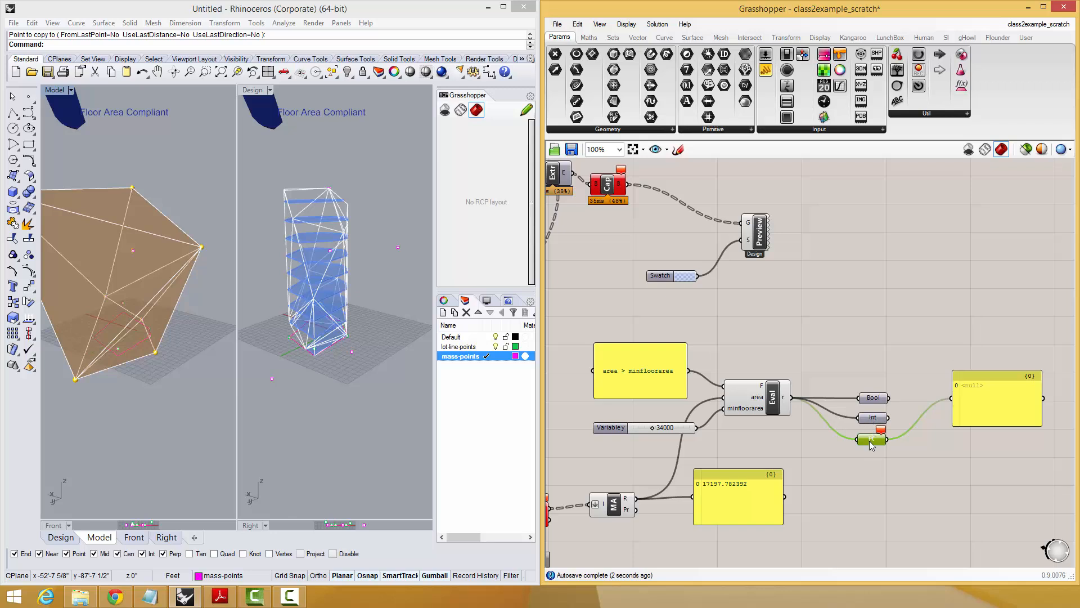
pyautogui.moveTo(883, 445)
pyautogui.mouseDown()
pyautogui.moveTo(923, 441)
pyautogui.moveTo(895, 435)
pyautogui.moveTo(918, 418)
pyautogui.moveTo(904, 444)
pyautogui.mouseUp()
pyautogui.press('Delete')
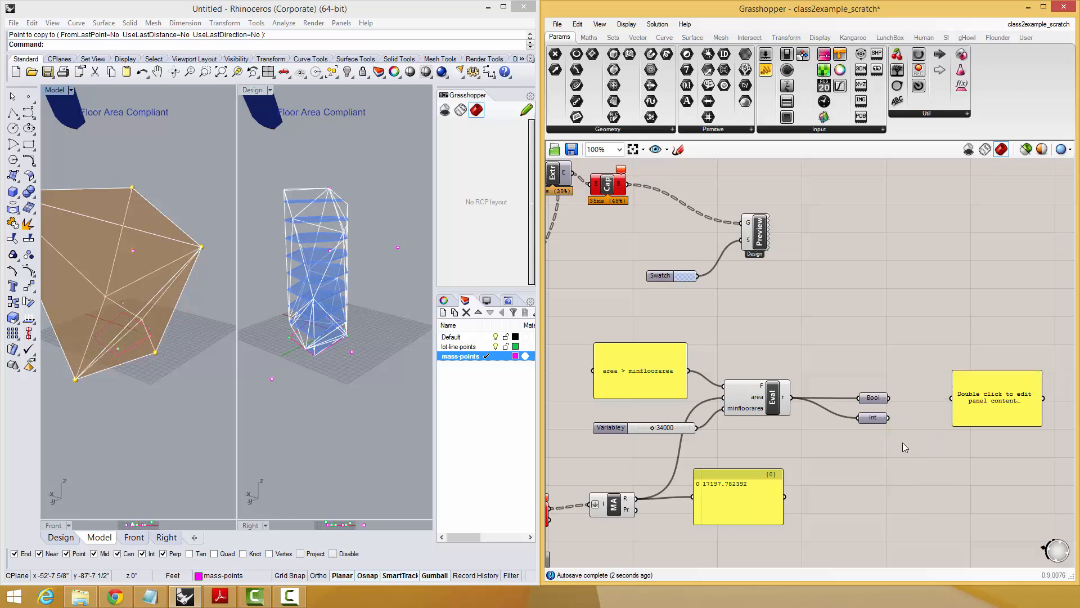
pyautogui.doubleClick(865, 446)
pyautogui.write('string')
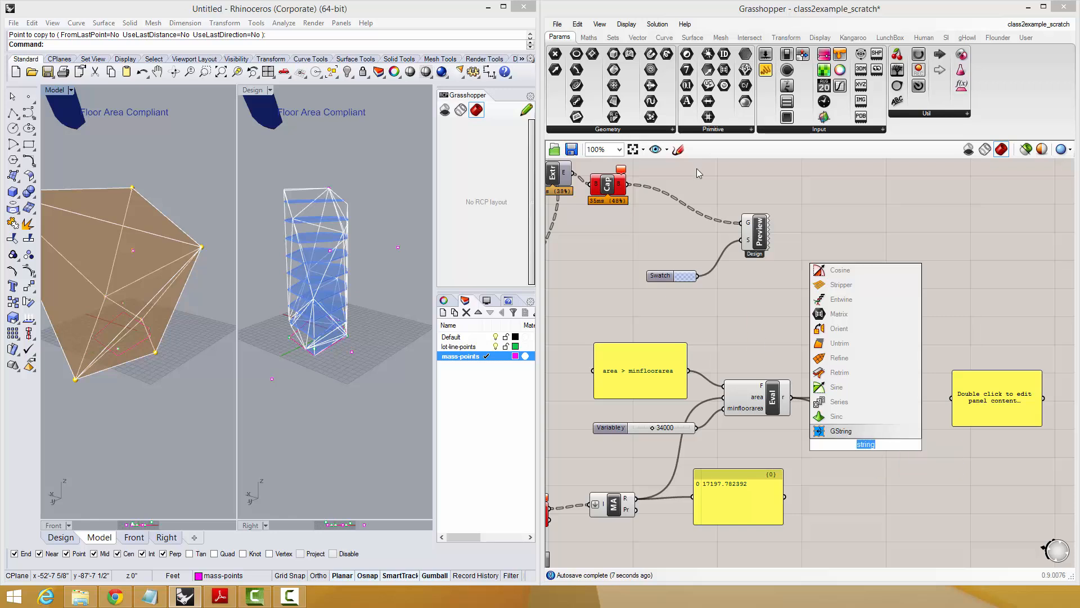
pyautogui.press('Escape')
# Try routing Evaluate's result through a Text parameter into the result panel, and delete the Text parameter.
pyautogui.doubleClick(875, 443)
pyautogui.write('text')
pyautogui.click(855, 432)
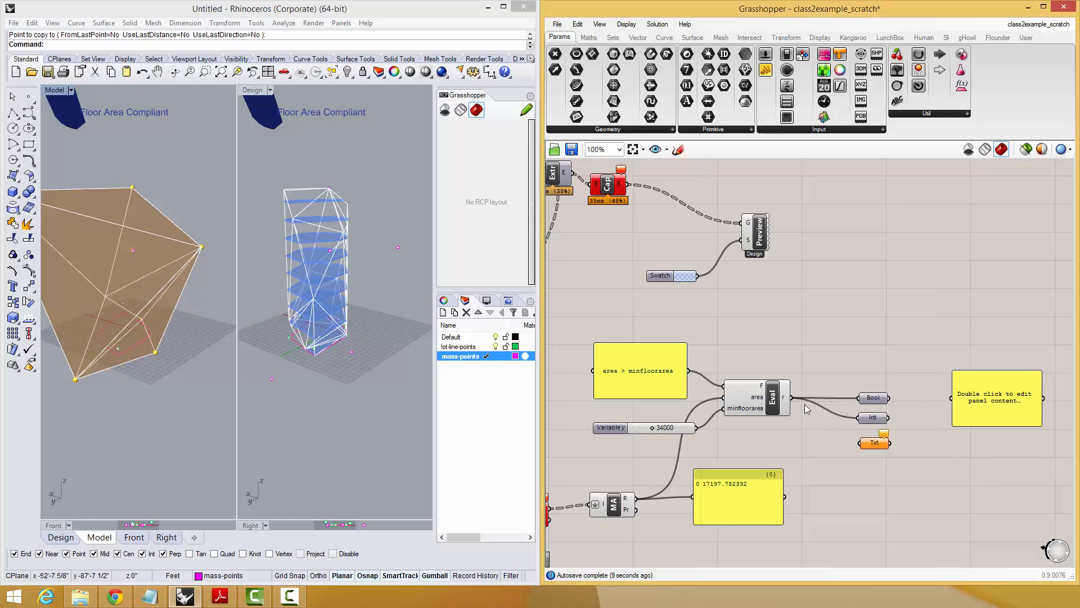
pyautogui.moveTo(792, 397); pyautogui.dragTo(875, 444)
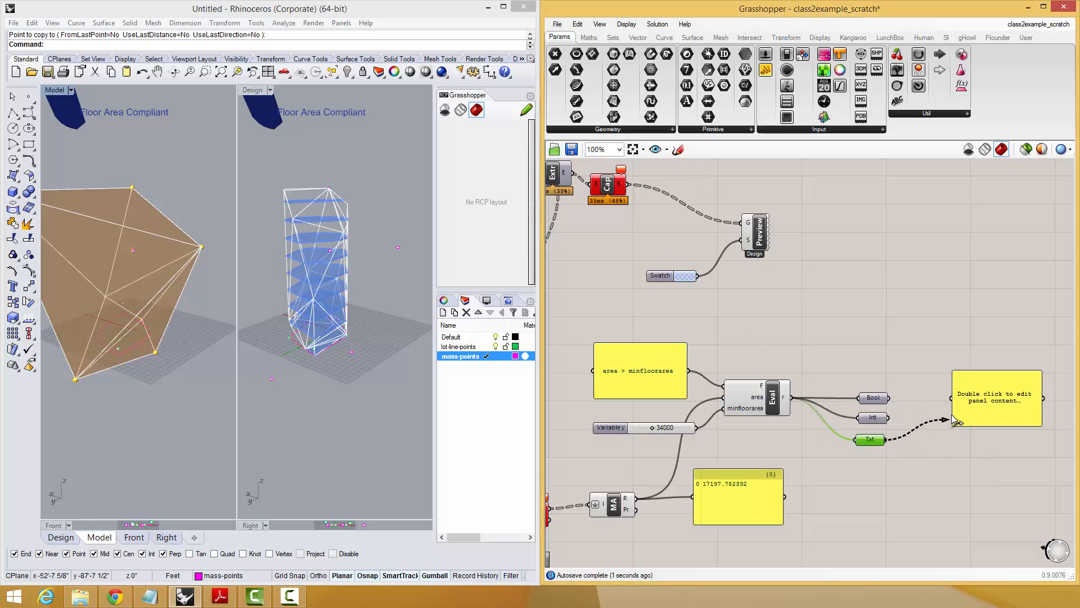
pyautogui.moveTo(953, 419); pyautogui.dragTo(964, 423)
pyautogui.scroll(5, 965, 416)
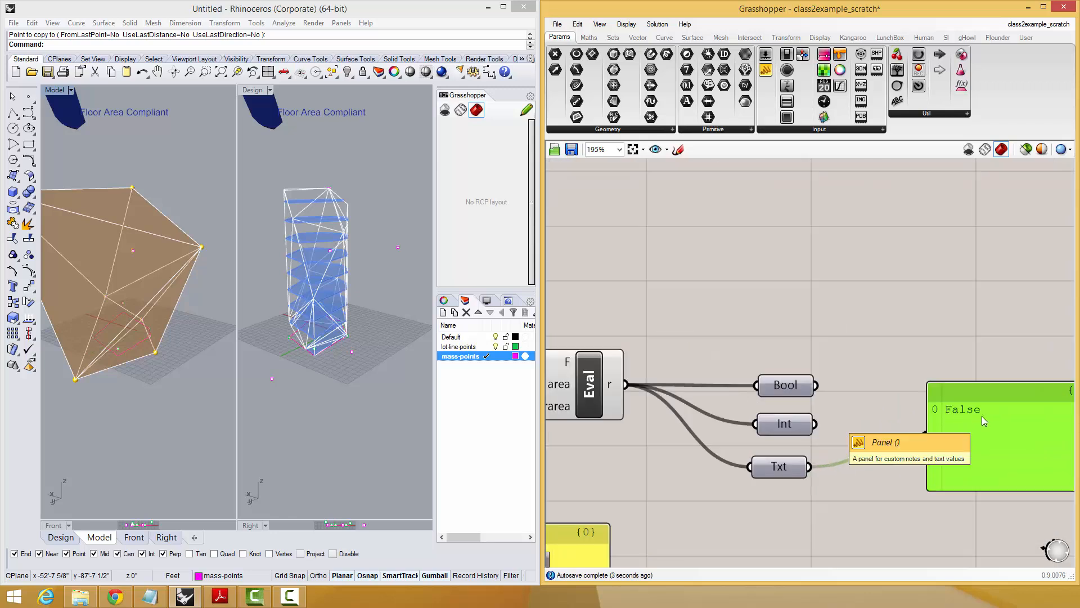
pyautogui.click(792, 468)
pyautogui.press('Delete')
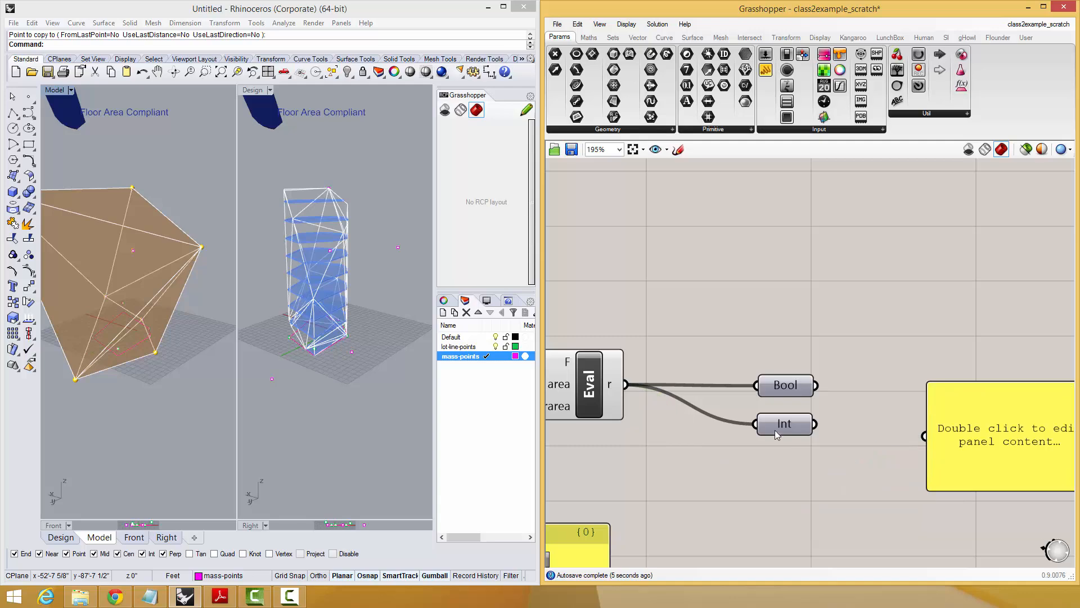
# Reconnect the Integer parameter to the result panel, and space out the Boolean, the Integer and a narrower panel.
pyautogui.moveTo(815, 424); pyautogui.dragTo(924, 436)
pyautogui.scroll(-3, 900, 417)
pyautogui.scroll(-2, 882, 398)
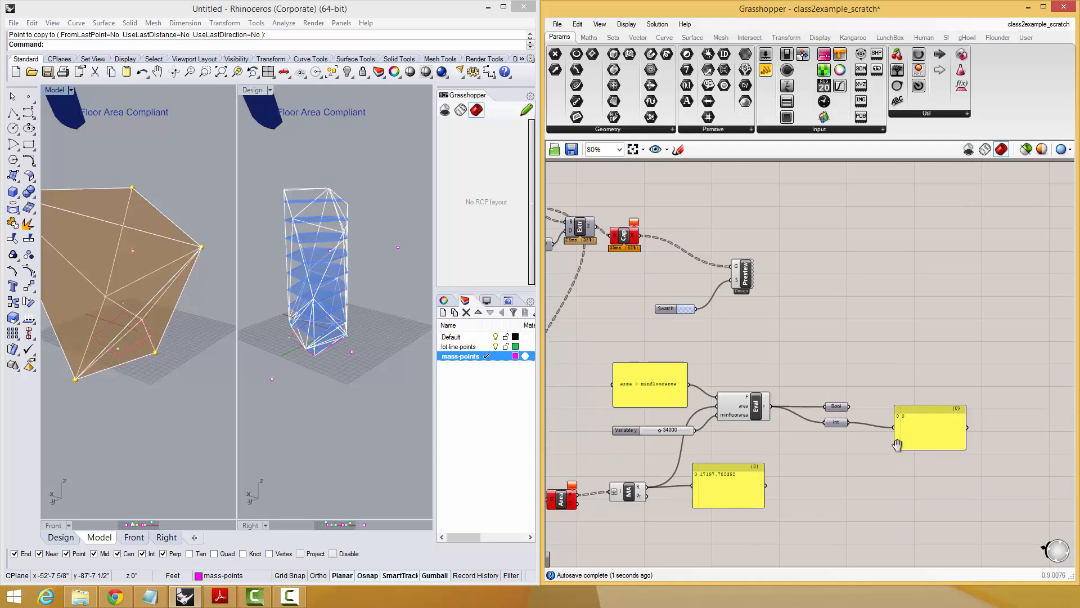
pyautogui.moveTo(821, 434); pyautogui.dragTo(831, 453)
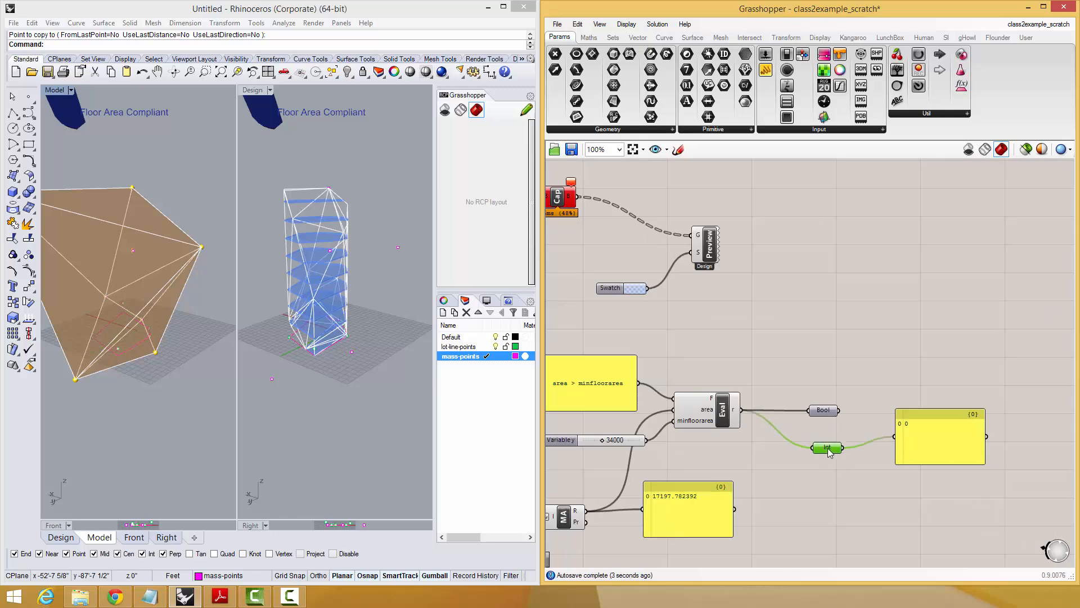
pyautogui.moveTo(822, 417); pyautogui.dragTo(824, 393)
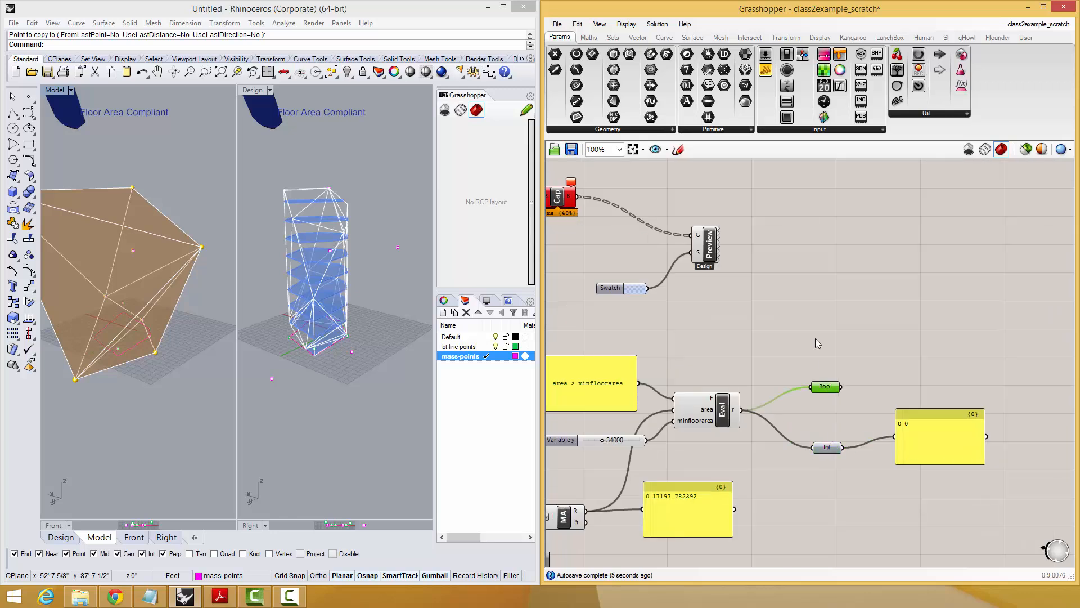
pyautogui.scroll(2, 899, 450)
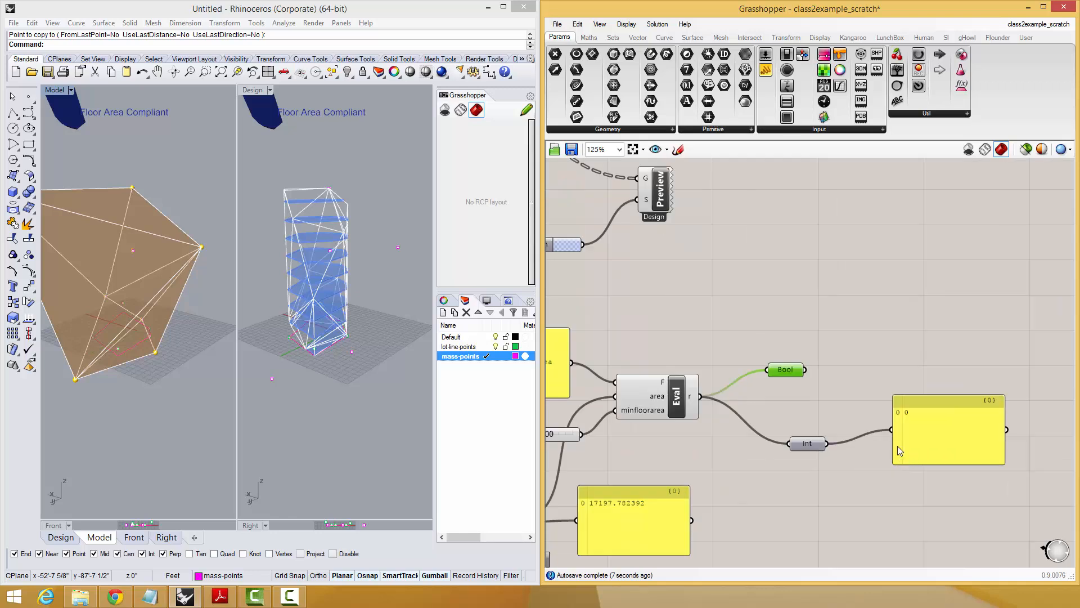
pyautogui.moveTo(898, 448); pyautogui.dragTo(886, 443, button='right')
pyautogui.moveTo(795, 441); pyautogui.dragTo(813, 419)
pyautogui.moveTo(881, 428); pyautogui.dragTo(917, 429)
# Set the minimum floor area slider to 32000.
pyautogui.moveTo(598, 431); pyautogui.dragTo(699, 398, button='right')
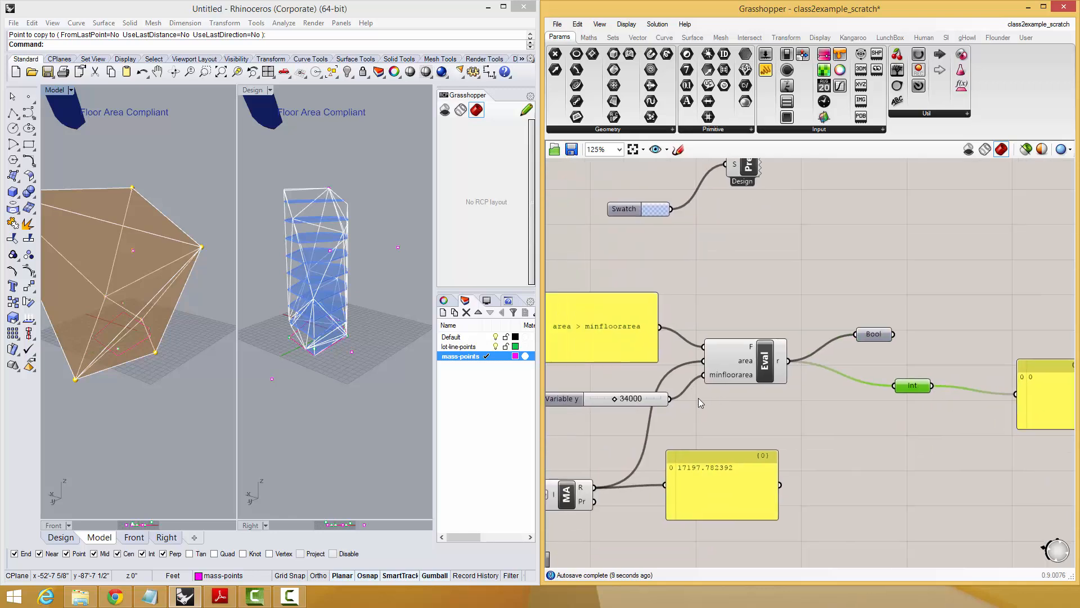
pyautogui.scroll(-2, 653, 401)
pyautogui.moveTo(622, 400)
pyautogui.mouseDown()
pyautogui.moveTo(642, 400)
pyautogui.moveTo(621, 400)
pyautogui.mouseUp()
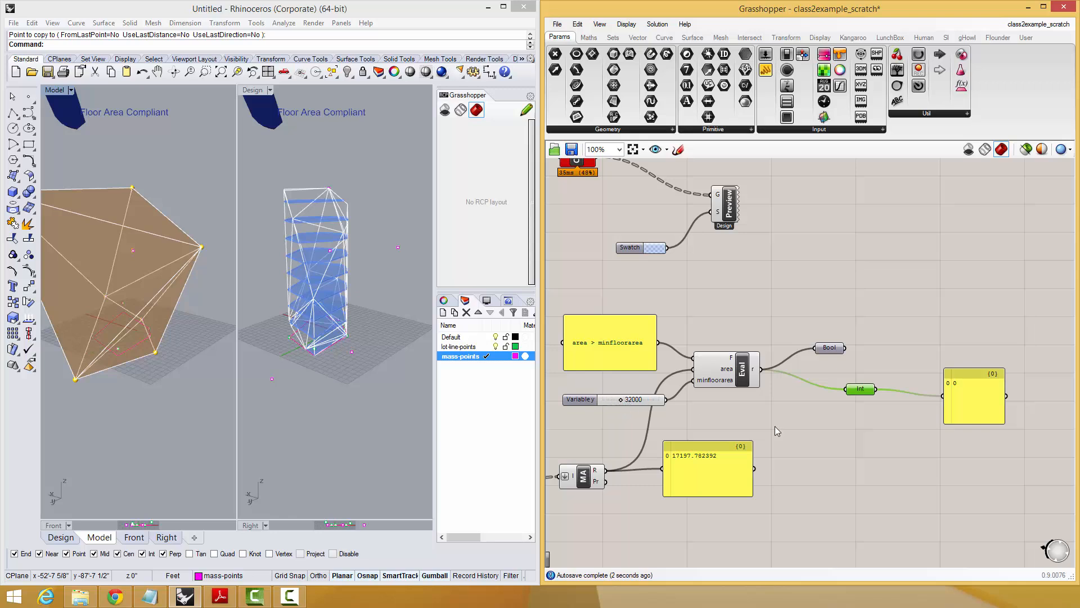
# Add a List Item component above the result panel and wire the Integer parameter into its index input.
pyautogui.doubleClick(920, 275)
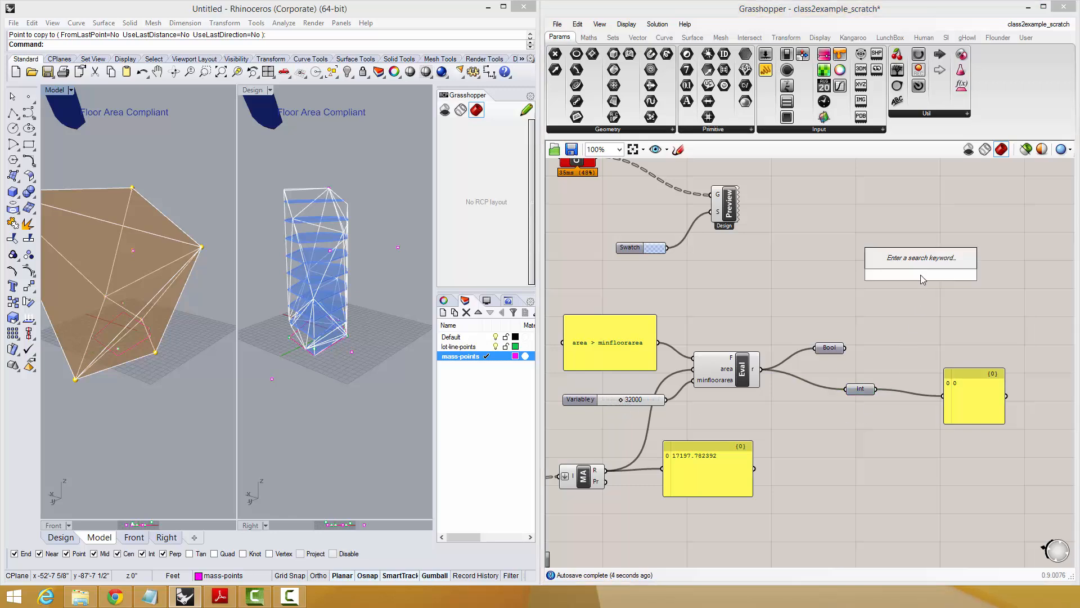
pyautogui.write('item')
pyautogui.click(881, 259)
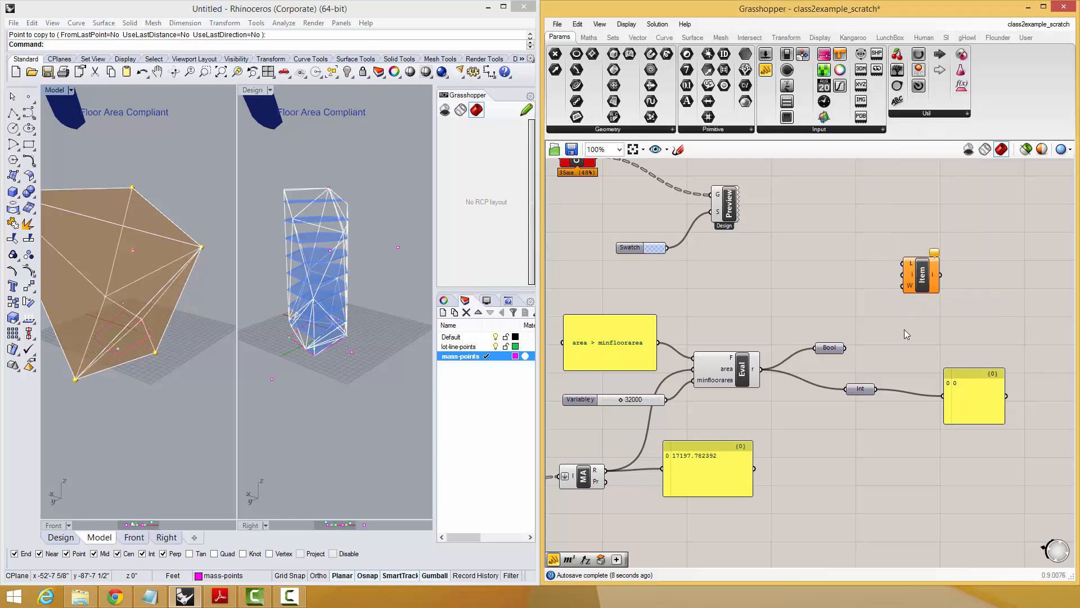
pyautogui.moveTo(876, 388); pyautogui.dragTo(917, 303)
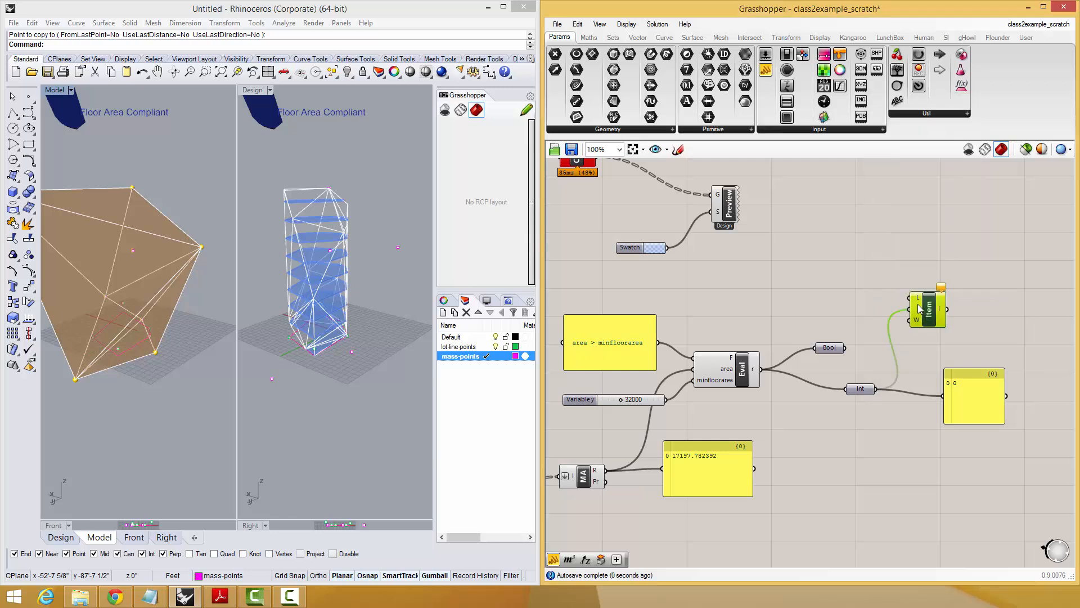
pyautogui.moveTo(618, 403); pyautogui.dragTo(613, 400)
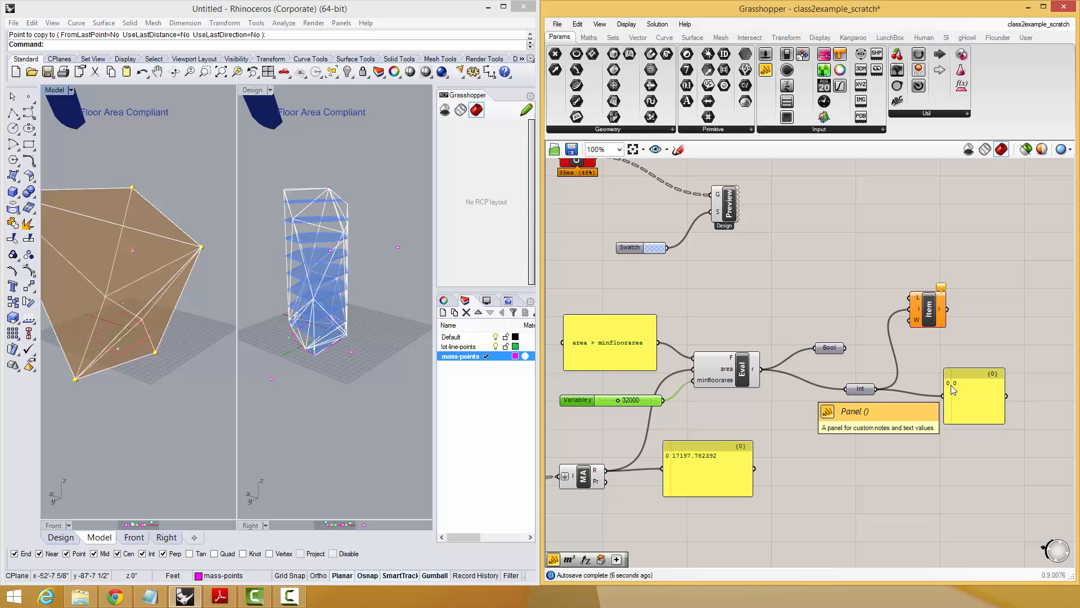
# Add a Merge component before List Item and place a copy of the preview's colour swatch beside it.
pyautogui.doubleClick(833, 286)
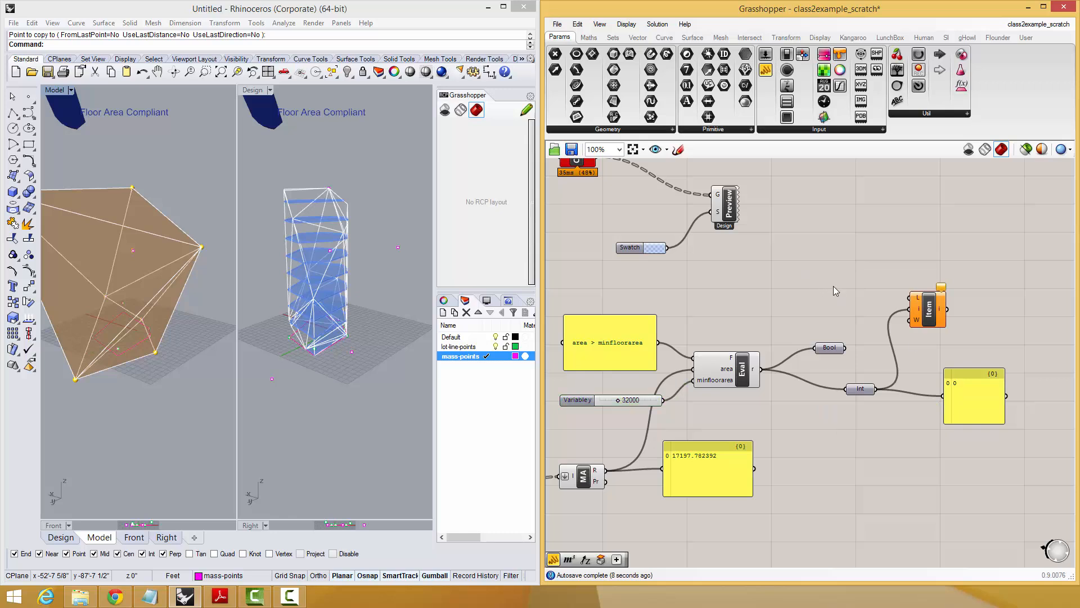
pyautogui.write('merg')
pyautogui.click(825, 274)
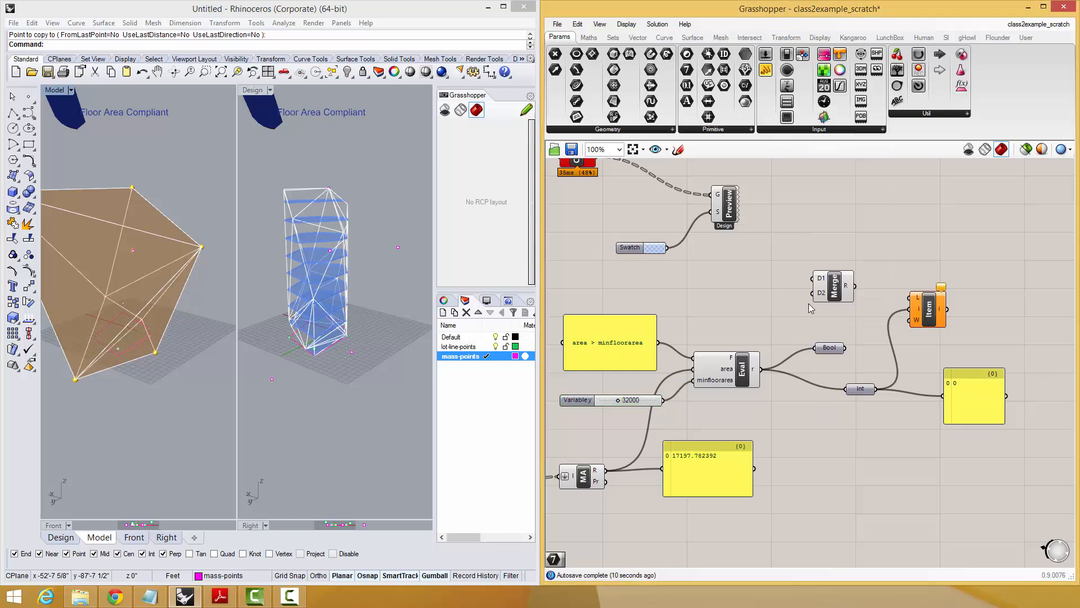
pyautogui.click(668, 277)
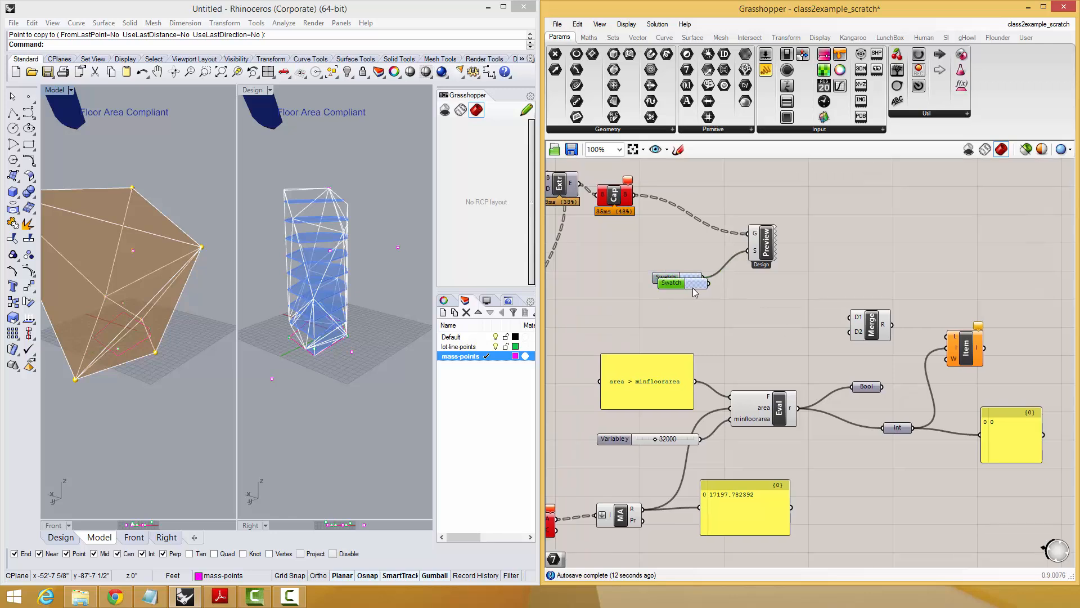
pyautogui.moveTo(695, 291); pyautogui.dragTo(784, 318)
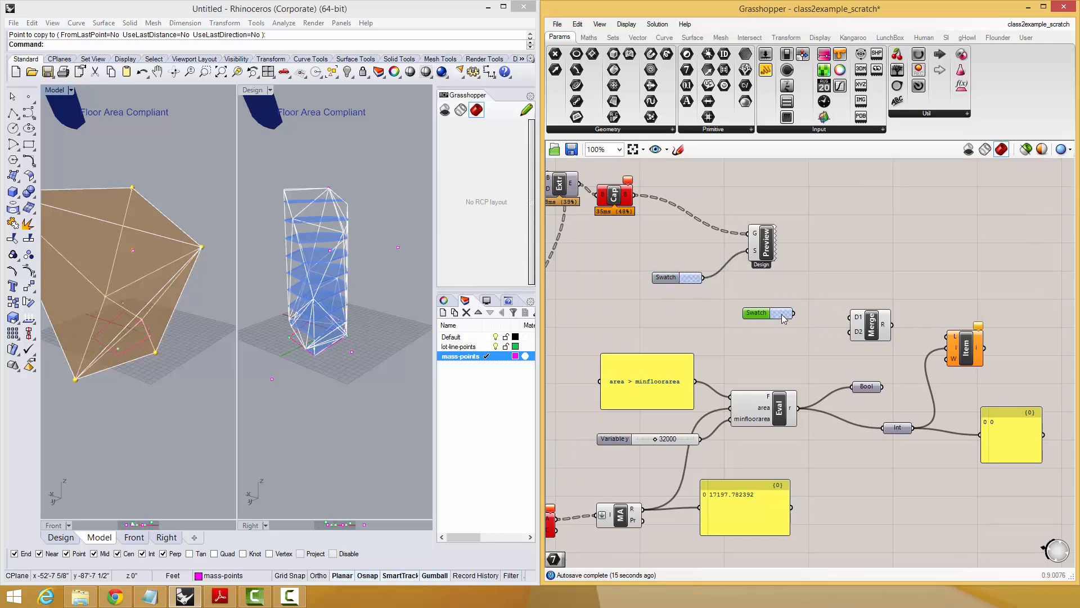
# Duplicate the copied swatch and set the lower one to red with hue 350°, saturation 100 and value 100.
pyautogui.click(786, 318)
pyautogui.click(781, 299)
pyautogui.click(788, 320)
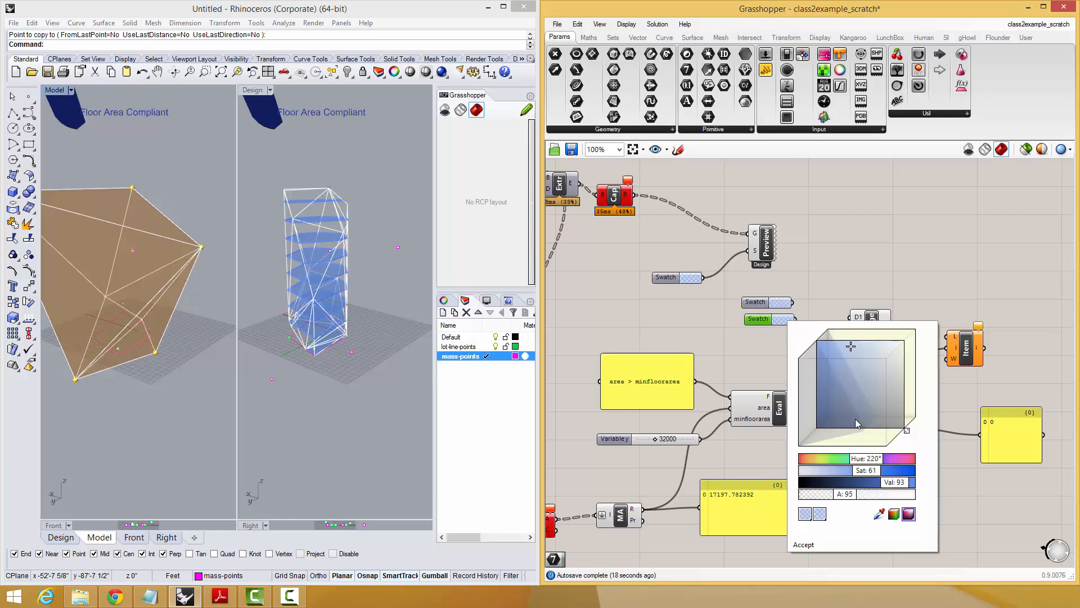
pyautogui.moveTo(869, 461); pyautogui.dragTo(848, 466)
pyautogui.click(805, 545)
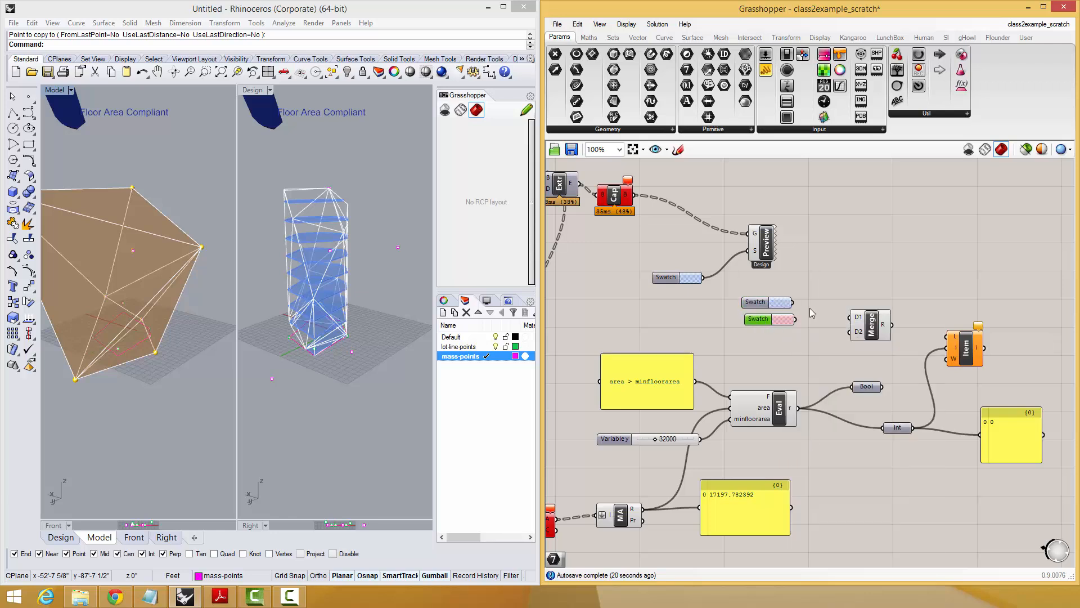
# Wire the blue and red swatches into Merge's D1 and D2 inputs, and show the merged list in a new panel.
pyautogui.moveTo(792, 302)
pyautogui.mouseDown()
pyautogui.moveTo(850, 317)
pyautogui.moveTo(792, 329)
pyautogui.moveTo(795, 319)
pyautogui.mouseUp()
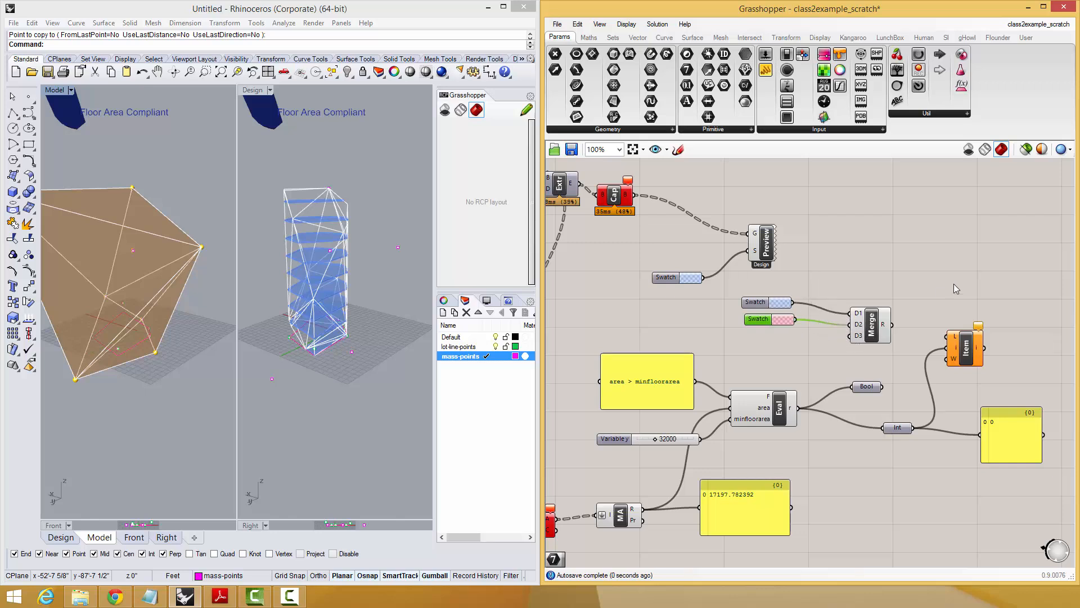
pyautogui.doubleClick(953, 284)
pyautogui.write('panel')
pyautogui.press('Return')
pyautogui.moveTo(888, 325); pyautogui.dragTo(945, 291)
pyautogui.click(780, 320)
pyautogui.moveTo(827, 363); pyautogui.dragTo(793, 322)
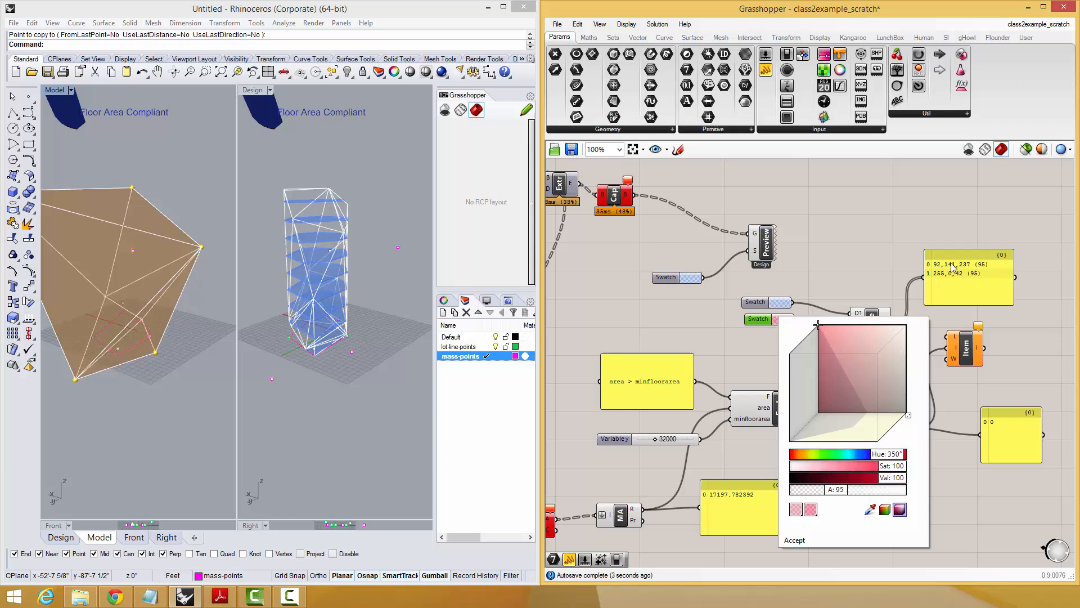
pyautogui.click(798, 541)
# Feed the merged swatch list into List Item's list input and List Item's output into the narrow result panel.
pyautogui.moveTo(914, 373); pyautogui.dragTo(810, 388, button='right')
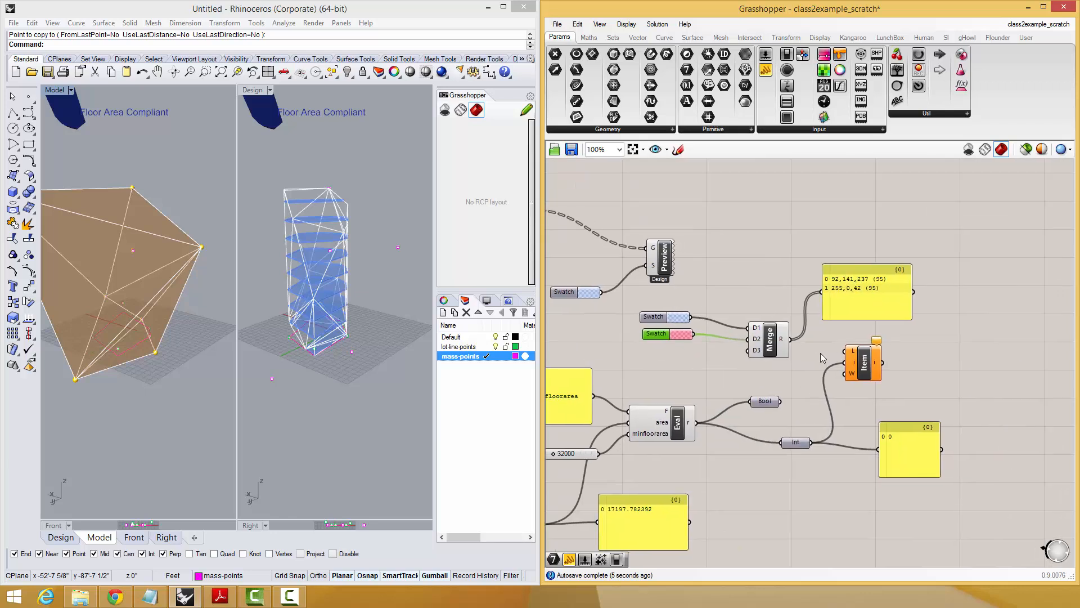
pyautogui.moveTo(848, 352); pyautogui.dragTo(790, 339)
pyautogui.moveTo(865, 364); pyautogui.dragTo(909, 426)
# Add a panel that displays the Integer parameter's value, and set the minimum floor area slider to 11000.
pyautogui.doubleClick(858, 470)
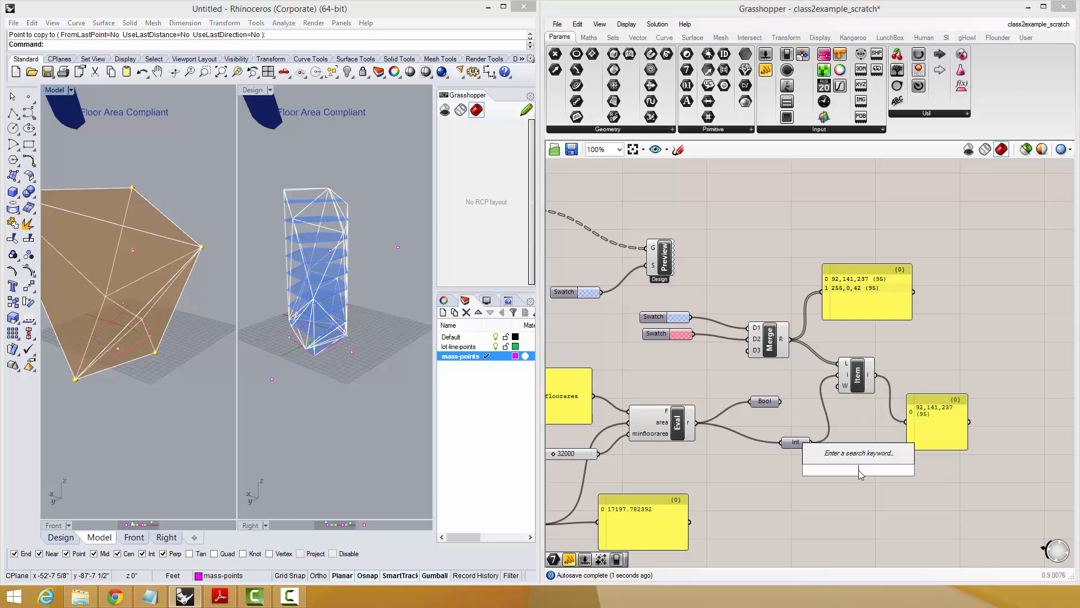
pyautogui.write('//')
pyautogui.press('Return')
pyautogui.moveTo(810, 442); pyautogui.dragTo(815, 470)
pyautogui.moveTo(839, 467); pyautogui.dragTo(848, 472)
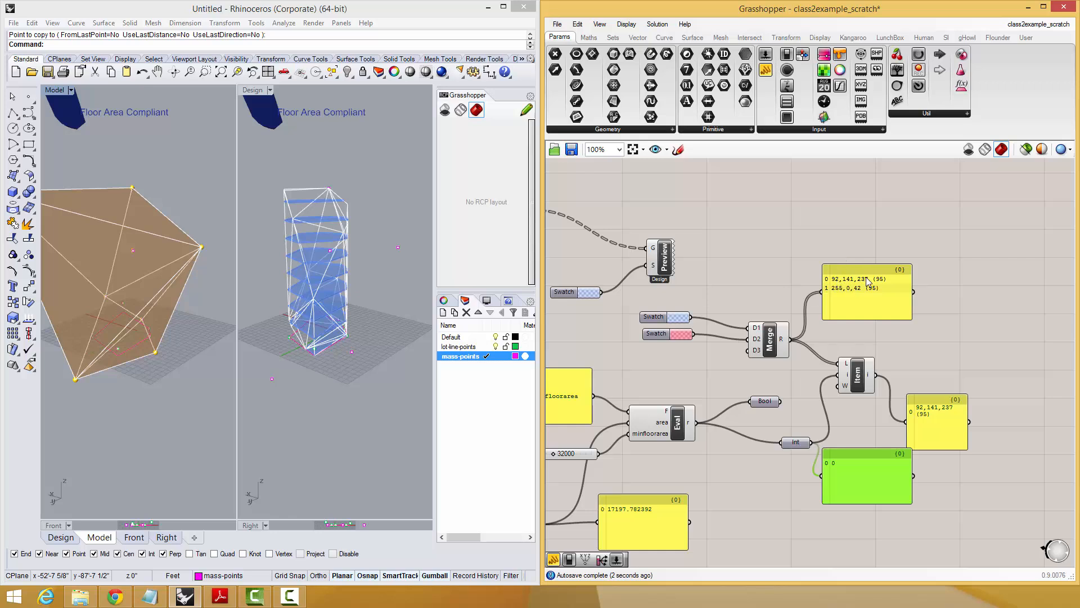
pyautogui.moveTo(600, 448); pyautogui.dragTo(625, 446, button='right')
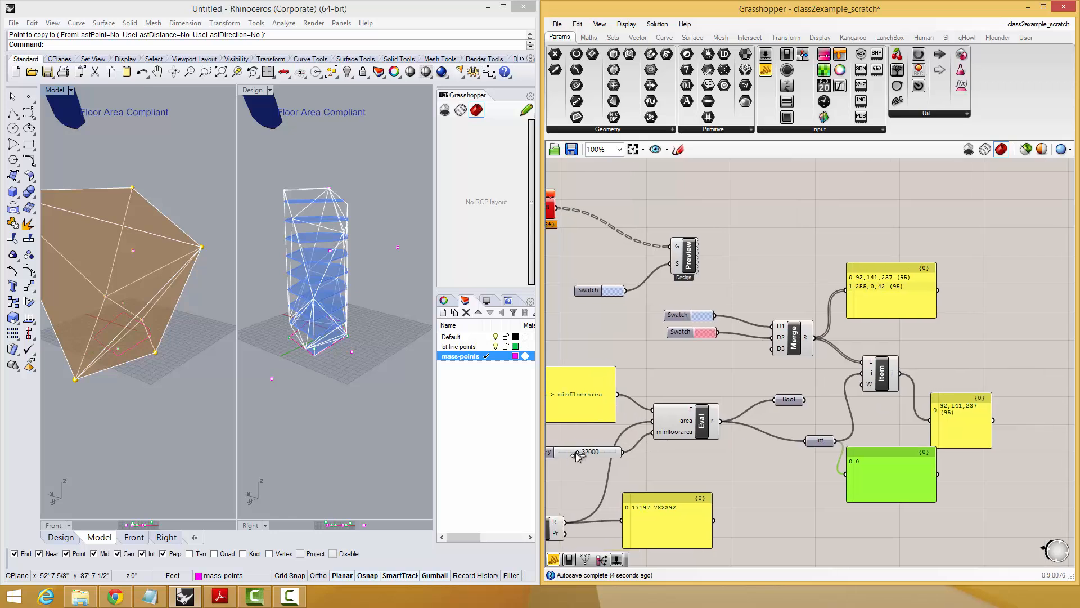
pyautogui.moveTo(578, 456); pyautogui.dragTo(565, 456)
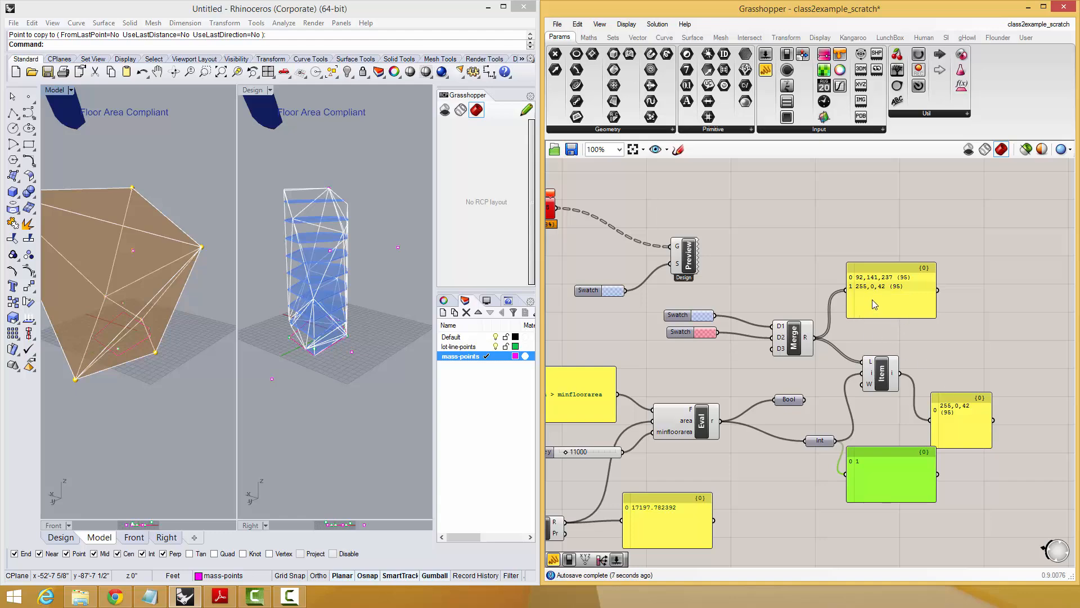
# Transfer the colour wires of both TextToScreen and MeshToScreen from the dark blue swatch to List Item's output.
pyautogui.moveTo(951, 404); pyautogui.dragTo(933, 318, button='right')
pyautogui.scroll(-1, 949, 379)
pyautogui.moveTo(805, 397); pyautogui.dragTo(893, 360, button='right')
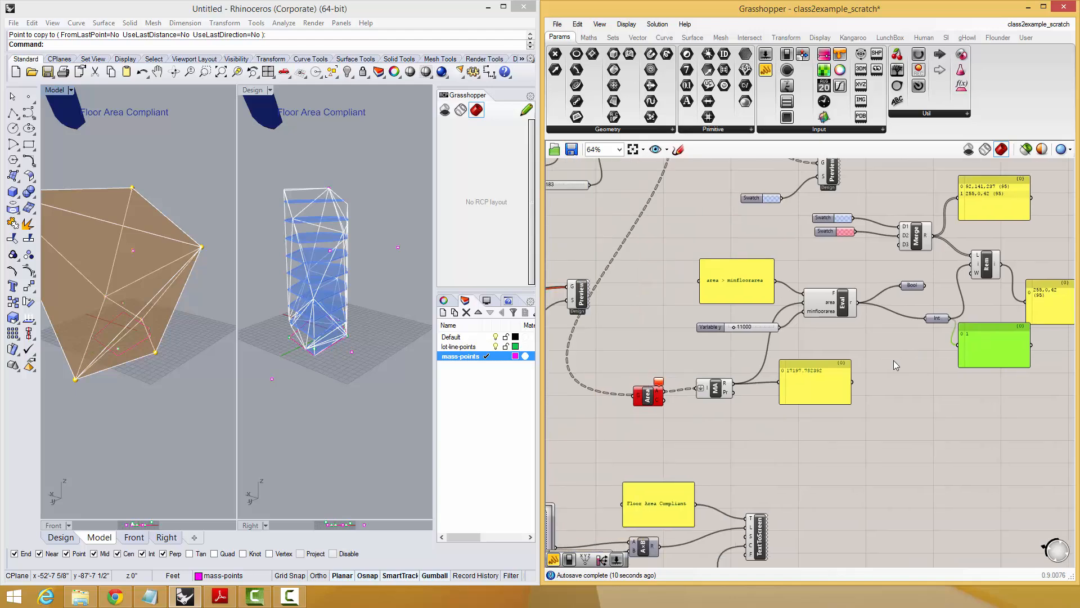
pyautogui.scroll(-1, 892, 359)
pyautogui.scroll(1, 944, 267)
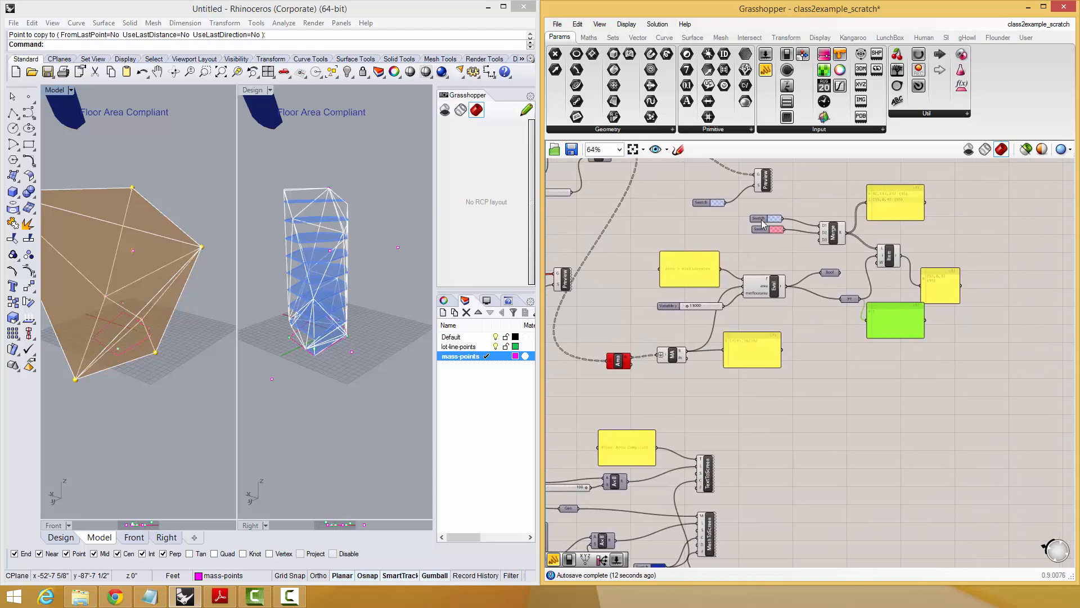
pyautogui.moveTo(935, 269); pyautogui.dragTo(945, 237, button='right')
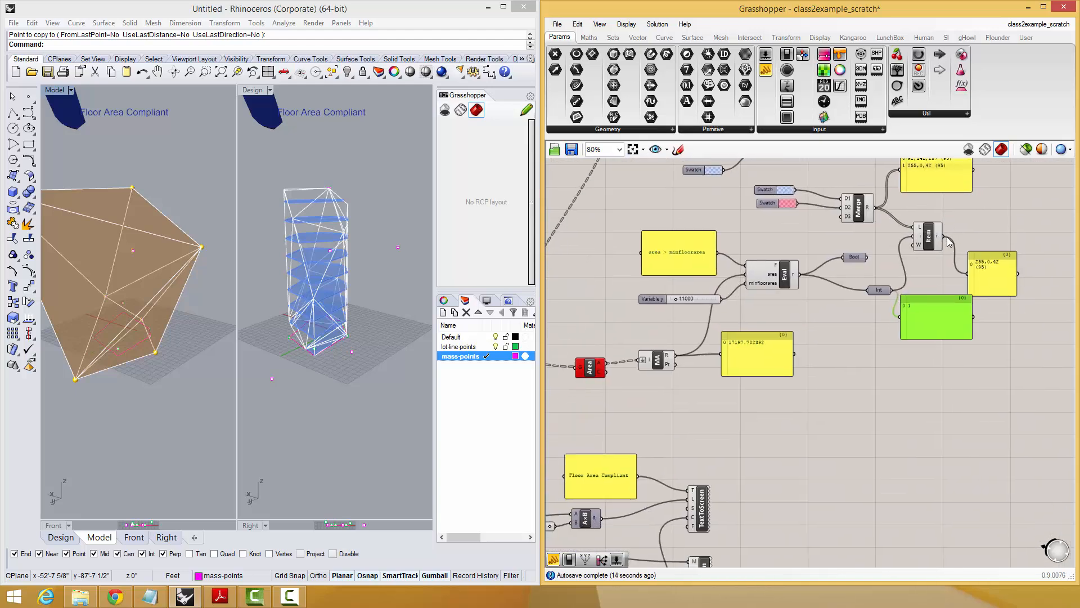
pyautogui.scroll(-1, 947, 234)
pyautogui.moveTo(801, 483); pyautogui.dragTo(809, 430, button='right')
pyautogui.moveTo(780, 391); pyautogui.dragTo(750, 463)
pyautogui.moveTo(760, 410); pyautogui.dragTo(828, 408)
pyautogui.click(846, 395)
pyautogui.moveTo(873, 416); pyautogui.dragTo(857, 440, button='right')
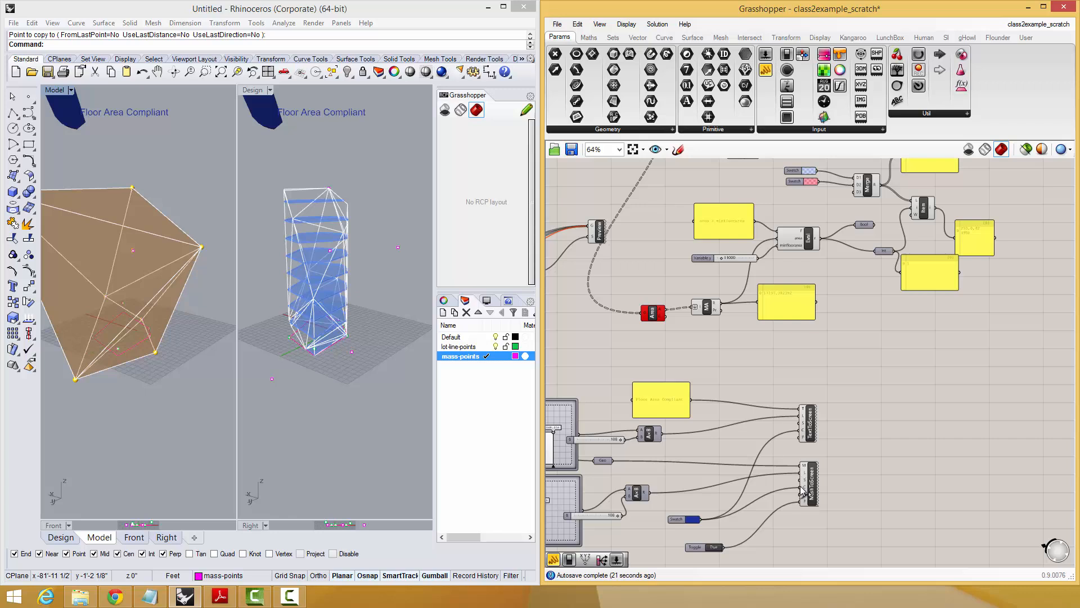
pyautogui.moveTo(951, 263); pyautogui.dragTo(943, 276, button='right')
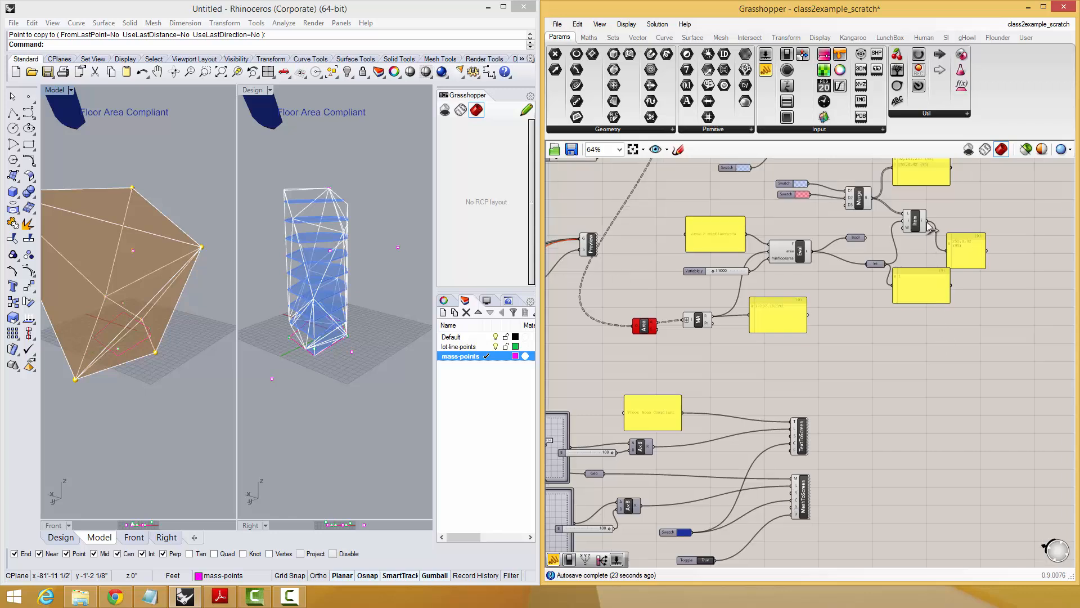
pyautogui.moveTo(928, 224); pyautogui.dragTo(794, 499)
pyautogui.hotkey('ctrl', 'z')
pyautogui.keyDown('ctrl'); pyautogui.keyDown('shift'); pyautogui.moveTo(693, 531); pyautogui.dragTo(927, 225); pyautogui.keyUp('shift'); pyautogui.keyUp('ctrl')
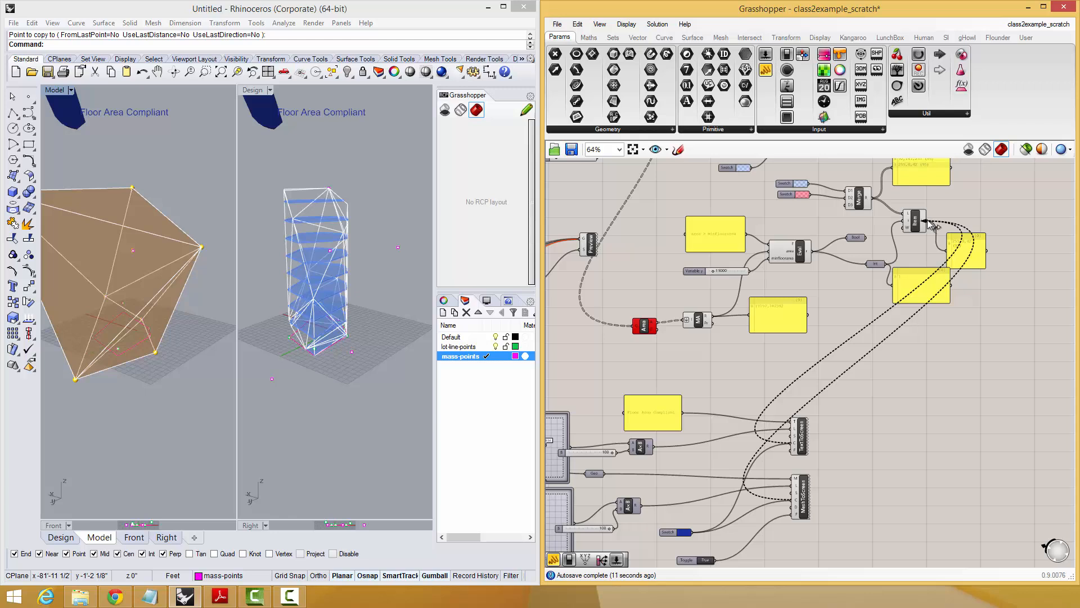
pyautogui.keyDown('ctrl'); pyautogui.keyDown('shift'); pyautogui.moveTo(927, 220); pyautogui.dragTo(927, 220); pyautogui.keyUp('shift'); pyautogui.keyUp('ctrl')
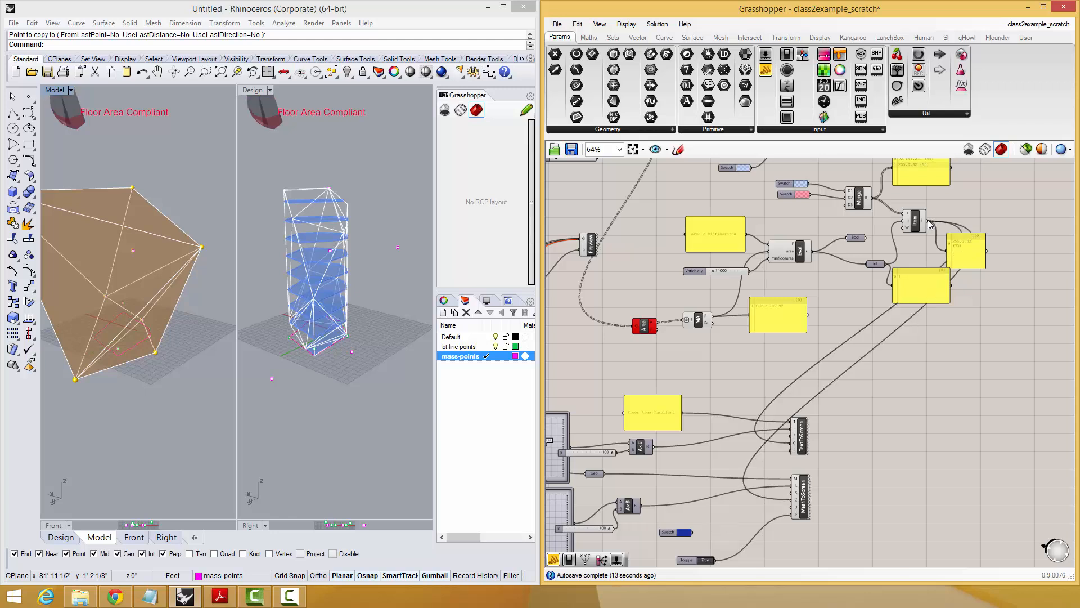
# Change the lower swatch feeding Merge from red to opaque blue, 0,55,255.
pyautogui.moveTo(963, 238); pyautogui.dragTo(957, 286, button='right')
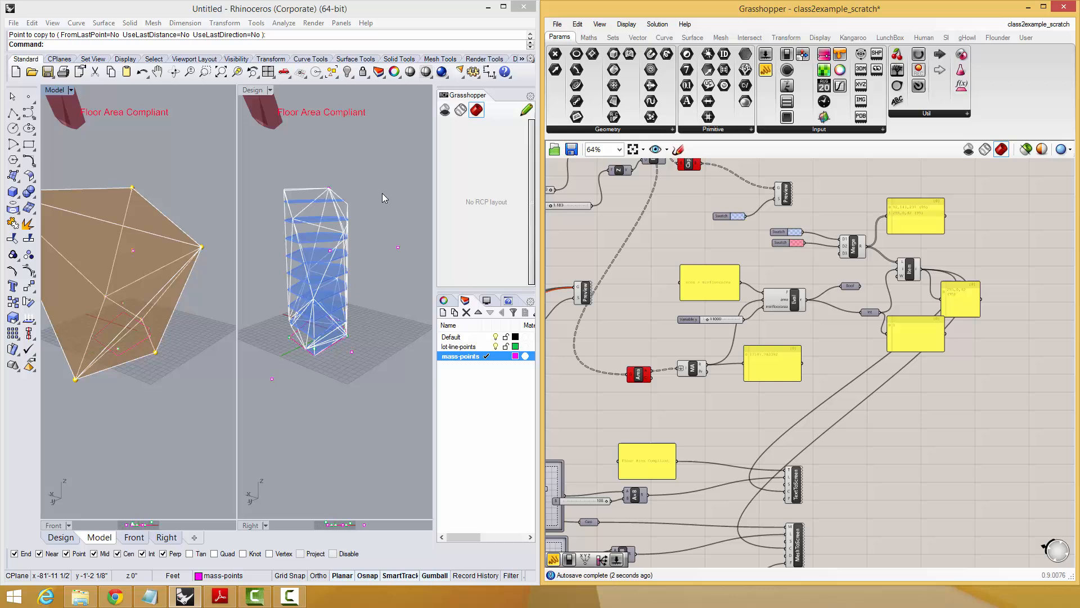
pyautogui.click(799, 246)
pyautogui.moveTo(910, 383); pyautogui.dragTo(928, 417)
pyautogui.click(821, 466)
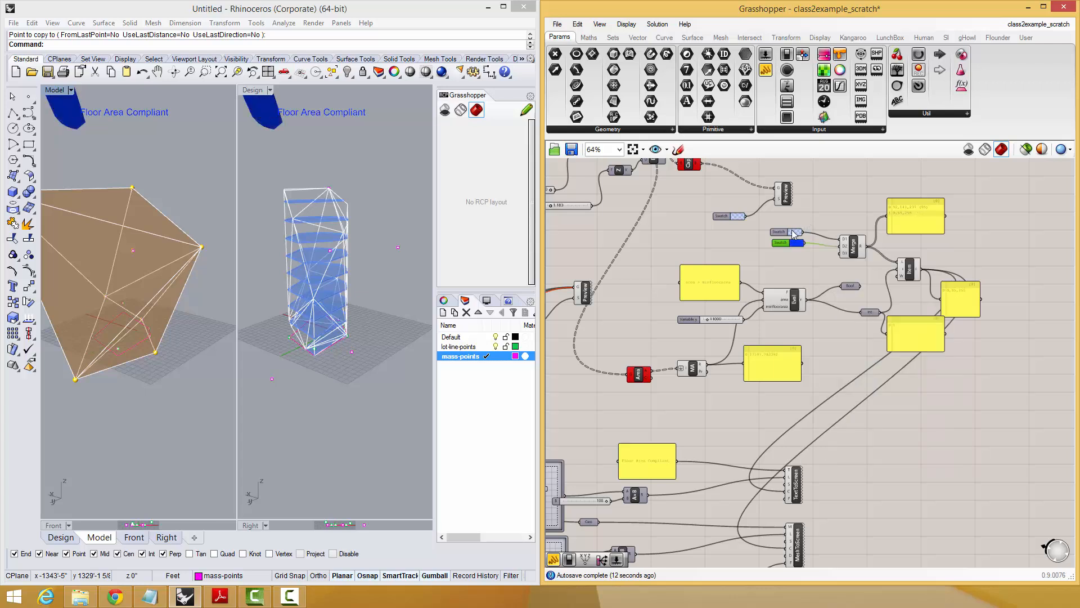
# Set the upper swatch feeding Merge to opaque red with hue 360°, saturation 100, value 100 and alpha 255.
pyautogui.click(793, 231)
pyautogui.moveTo(899, 370); pyautogui.dragTo(925, 370)
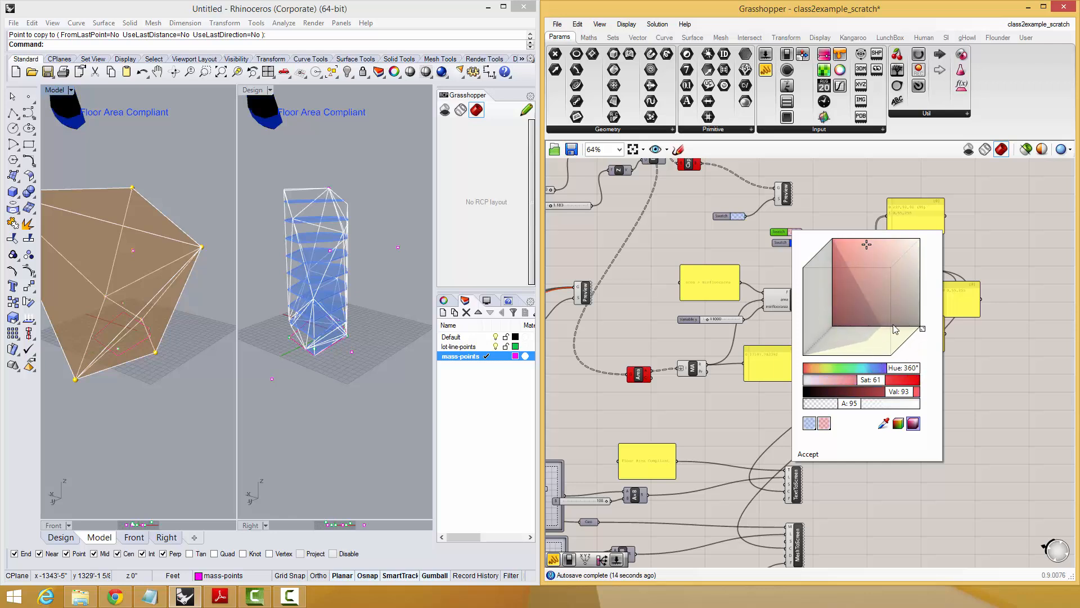
pyautogui.moveTo(867, 244); pyautogui.dragTo(830, 236)
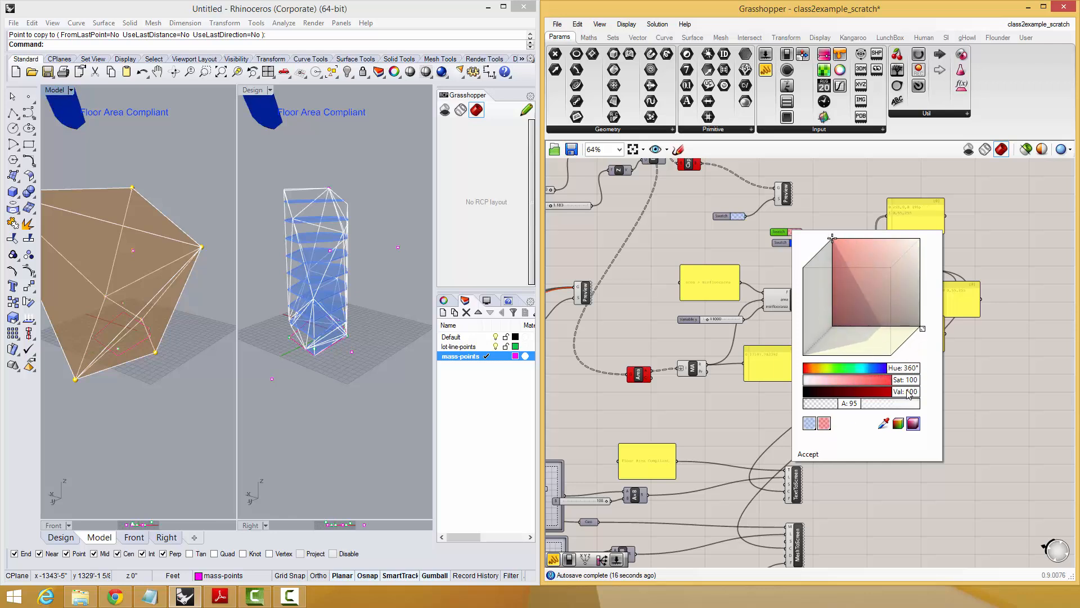
pyautogui.moveTo(886, 406); pyautogui.dragTo(921, 405)
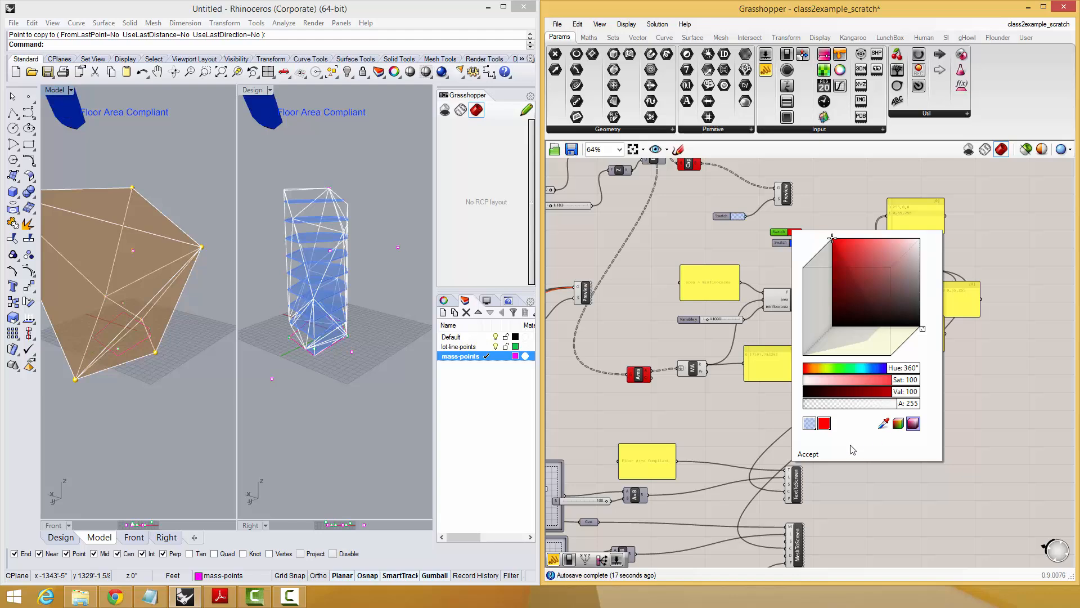
pyautogui.click(808, 455)
# Raise the minimum floor area slider to 30200 to test the colour switch.
pyautogui.moveTo(810, 364); pyautogui.dragTo(822, 392, button='right')
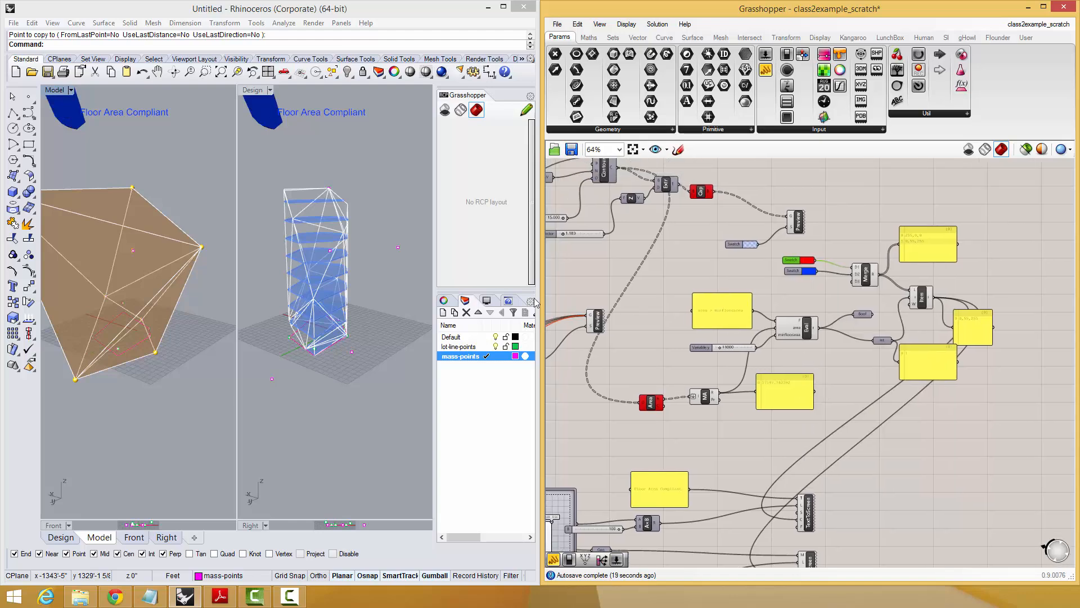
pyautogui.scroll(3, 854, 305)
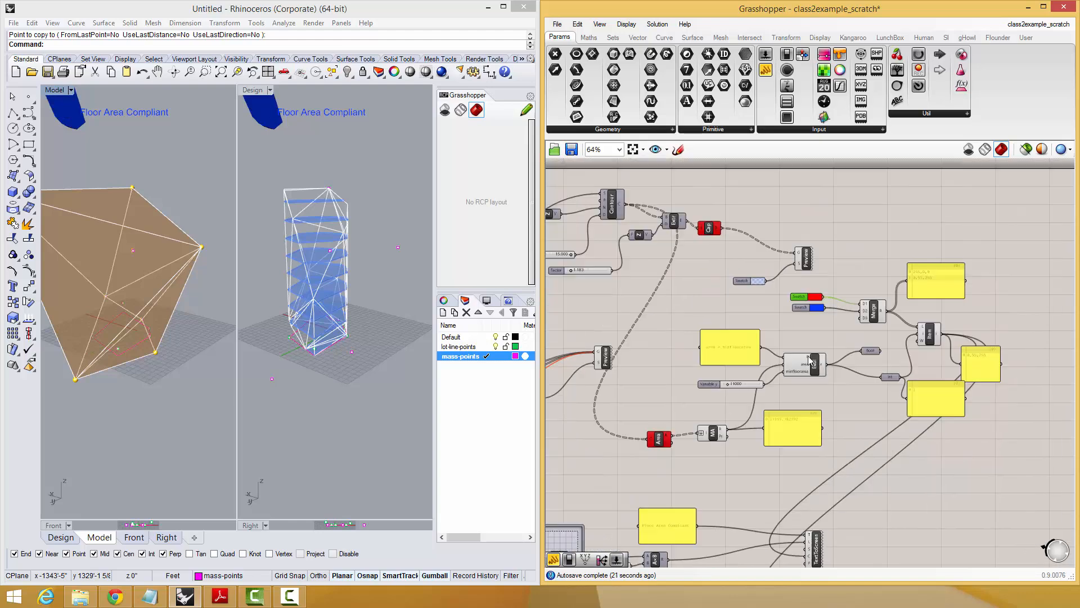
pyautogui.scroll(2, 717, 369)
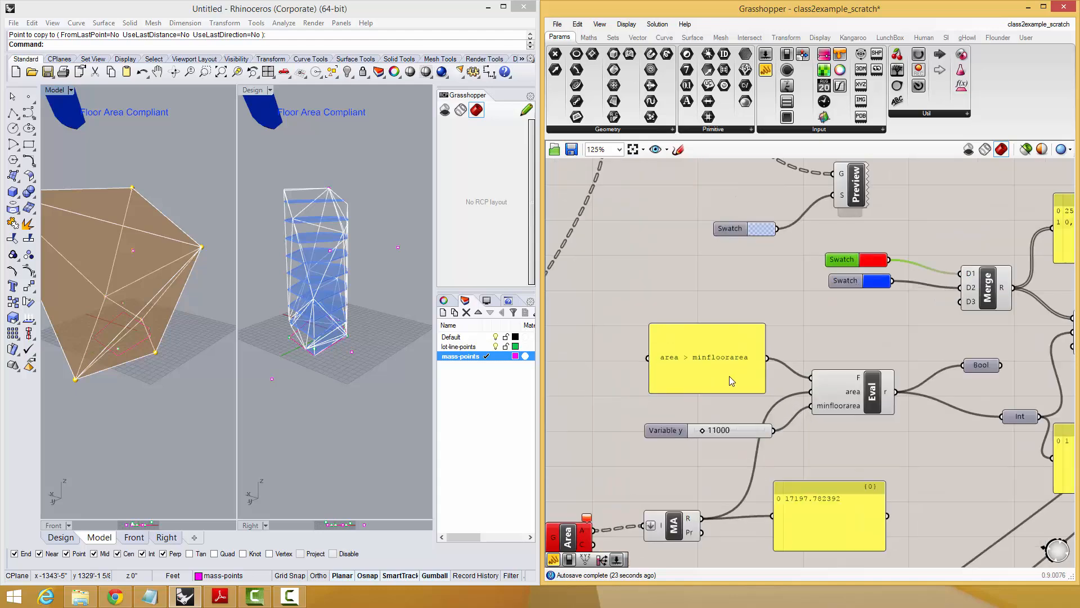
pyautogui.moveTo(743, 360); pyautogui.dragTo(732, 360, button='right')
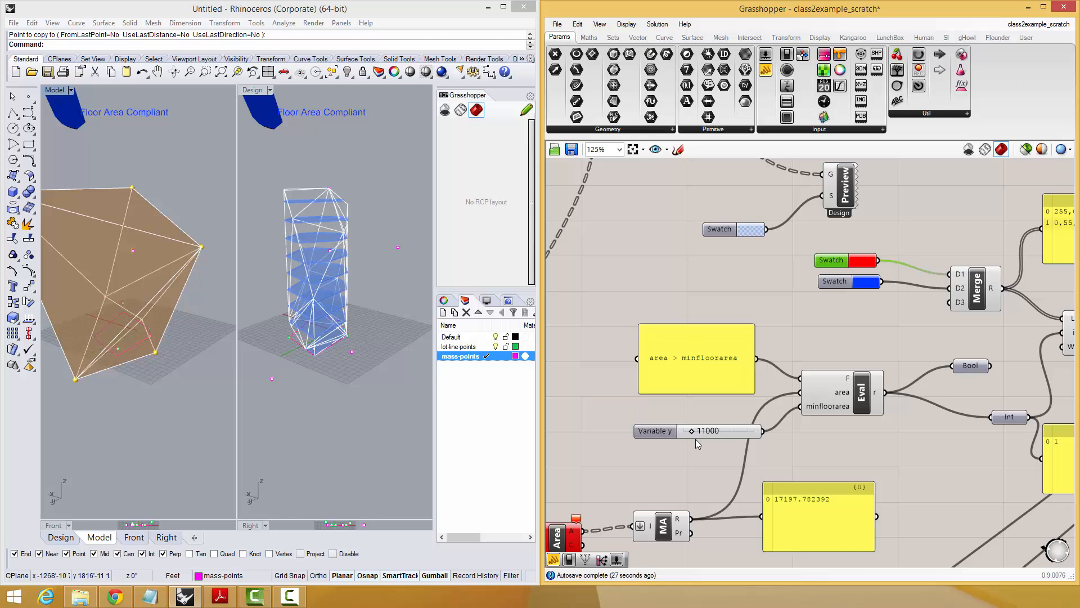
pyautogui.moveTo(691, 430); pyautogui.dragTo(705, 433)
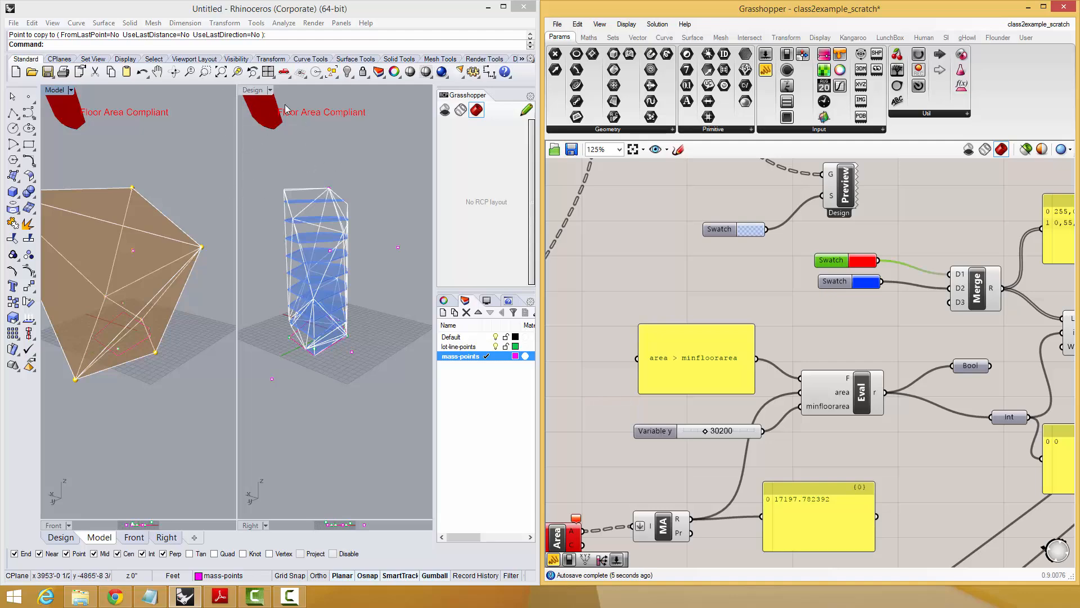
pyautogui.moveTo(815, 426); pyautogui.dragTo(811, 406, button='right')
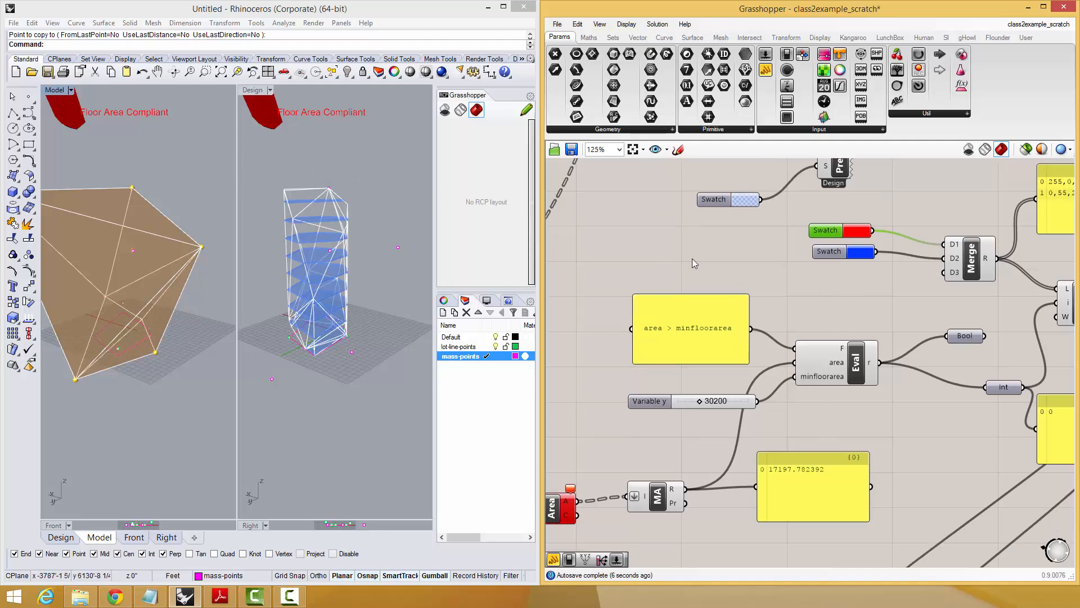
# Duplicate the red and blue swatches together with their Merge component, placing the copy beneath the area result panel near TextToScreen.
pyautogui.scroll(-2, 819, 376)
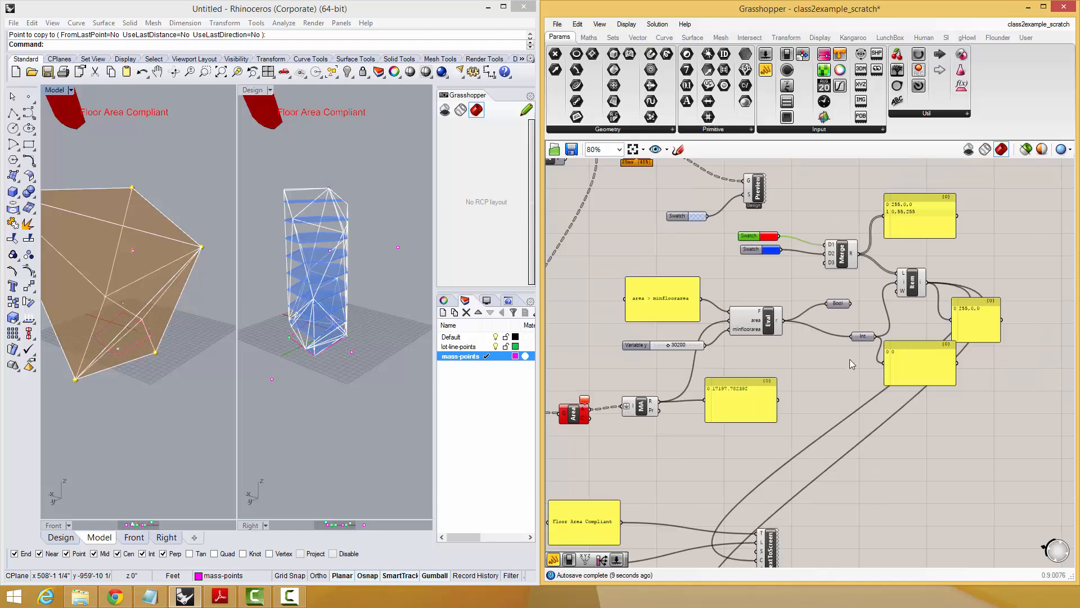
pyautogui.moveTo(850, 359); pyautogui.dragTo(890, 315, button='right')
pyautogui.scroll(-1, 890, 315)
pyautogui.moveTo(887, 244); pyautogui.dragTo(818, 216)
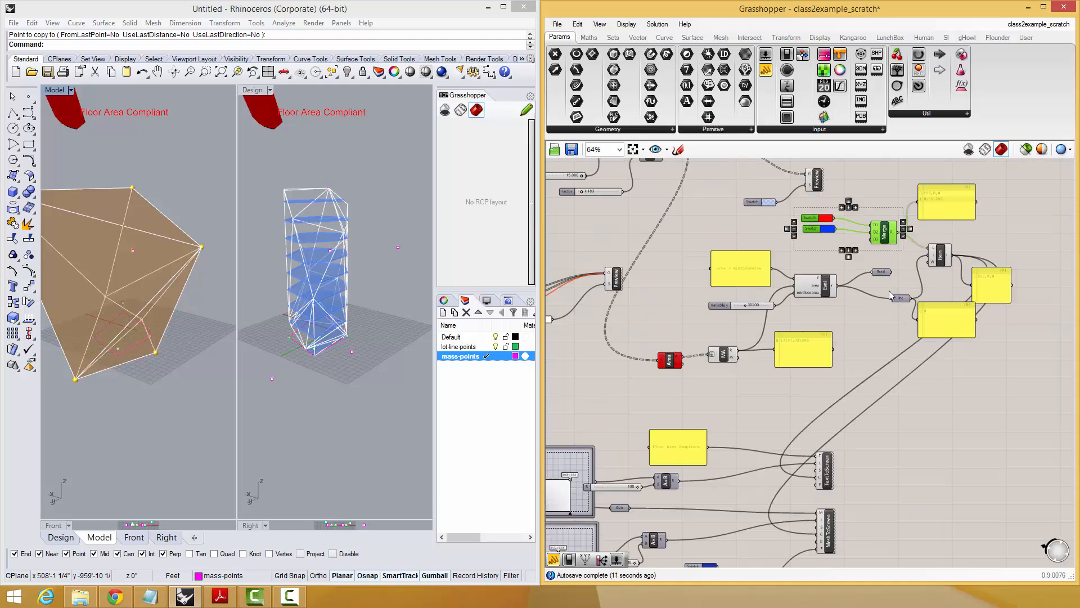
pyautogui.scroll(-1, 889, 290)
pyautogui.scroll(1, 901, 266)
pyautogui.keyDown('alt'); pyautogui.moveTo(884, 244); pyautogui.dragTo(921, 434); pyautogui.keyUp('alt')
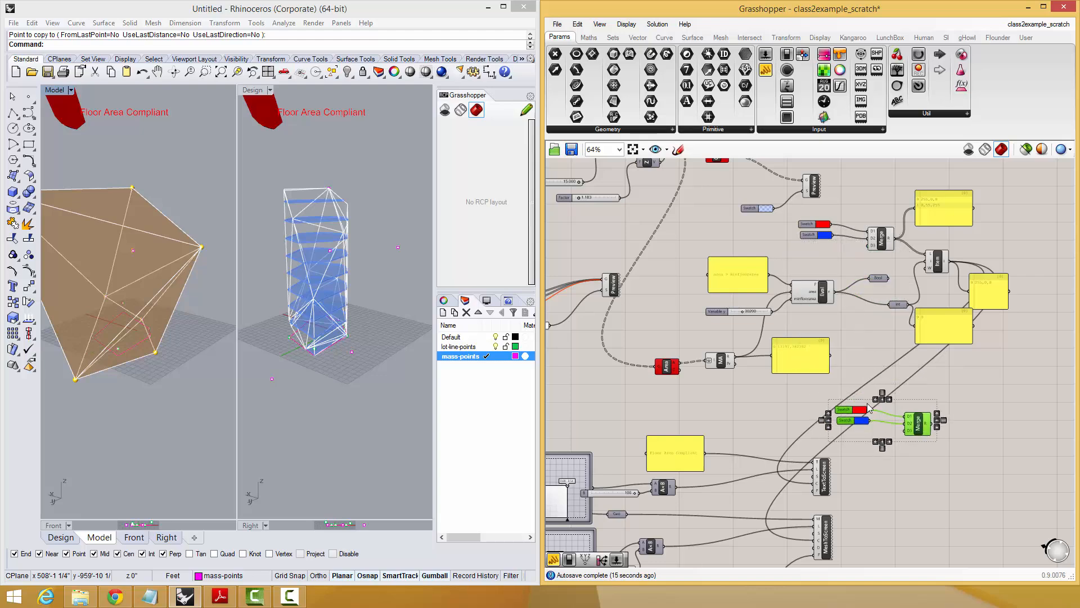
# Wire a copy of the "Floor Area Compliant" panel into the copied Merge's D1 input, and delete the two copied swatches.
pyautogui.keyDown('alt'); pyautogui.moveTo(682, 458); pyautogui.dragTo(840, 415); pyautogui.keyUp('alt')
pyautogui.scroll(3, 829, 404)
pyautogui.click(857, 415)
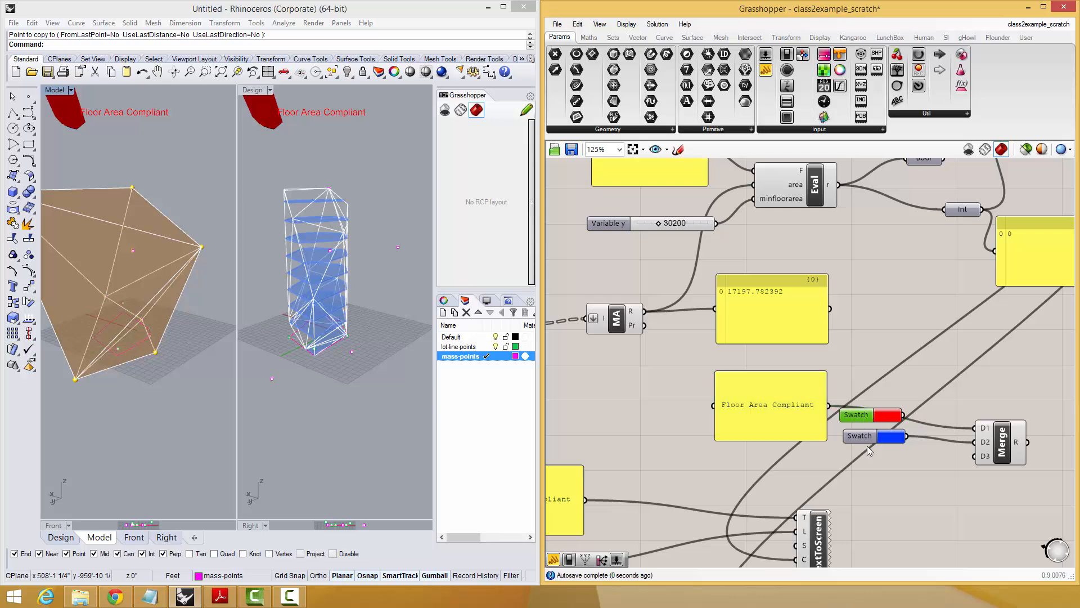
pyautogui.keyDown('shift'); pyautogui.click(871, 438); pyautogui.keyUp('shift')
pyautogui.press('Delete')
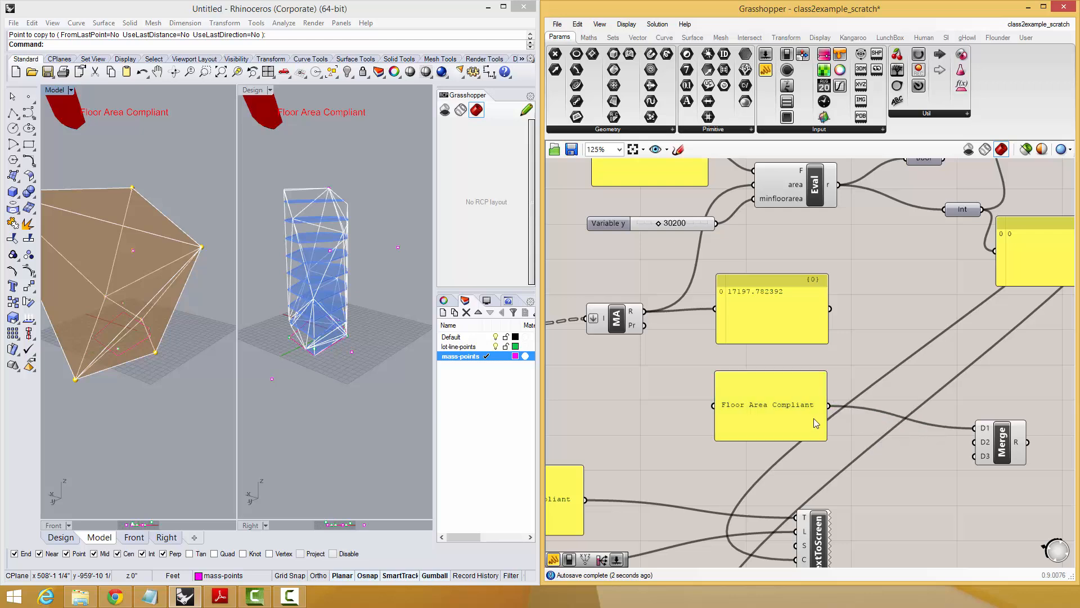
# Duplicate the copied label panel, change its text to "ERROR: Floor Area TOO SMALL", and wire it into the lower Merge's D2 input.
pyautogui.keyDown('alt'); pyautogui.moveTo(815, 423); pyautogui.dragTo(810, 456); pyautogui.keyUp('alt')
pyautogui.doubleClick(810, 456)
pyautogui.click(775, 421)
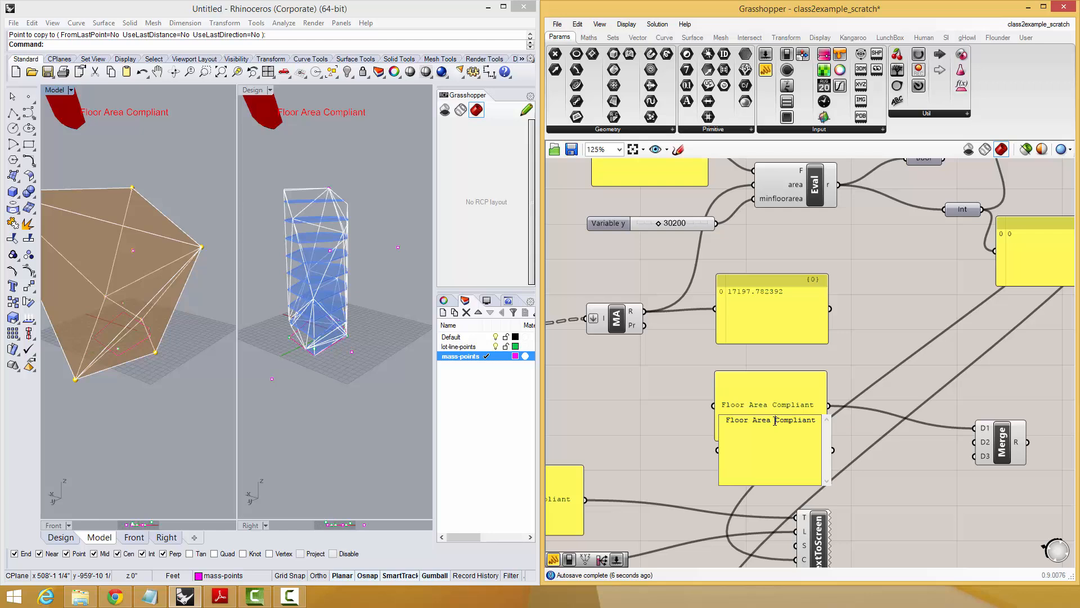
pyautogui.write('ERROR: Floor Area TOO SMALL')
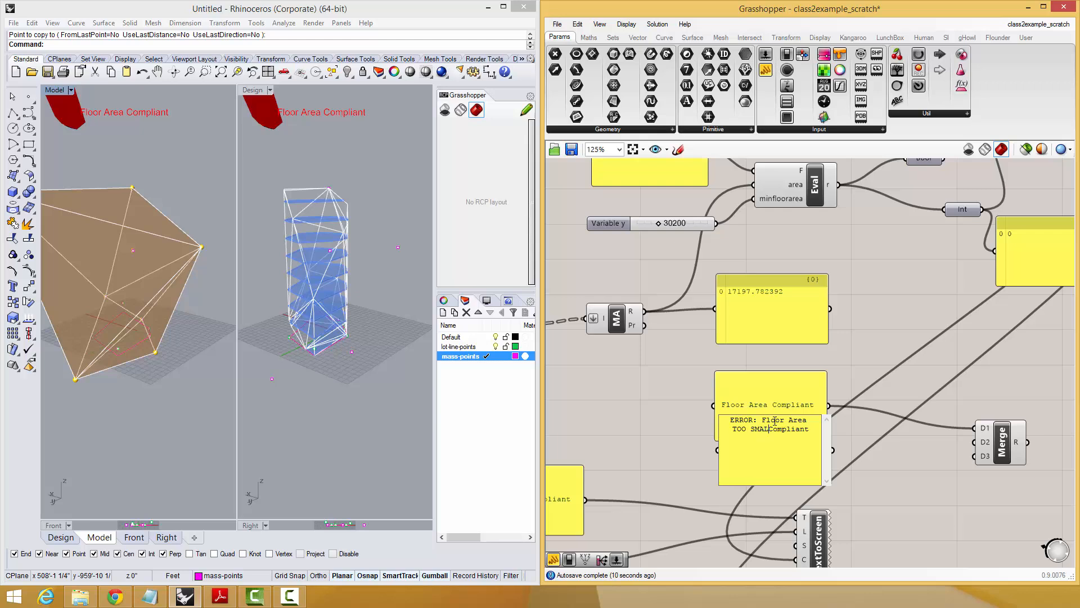
pyautogui.hotkey('shift', 'End')
pyautogui.press('Delete')
pyautogui.click(948, 376)
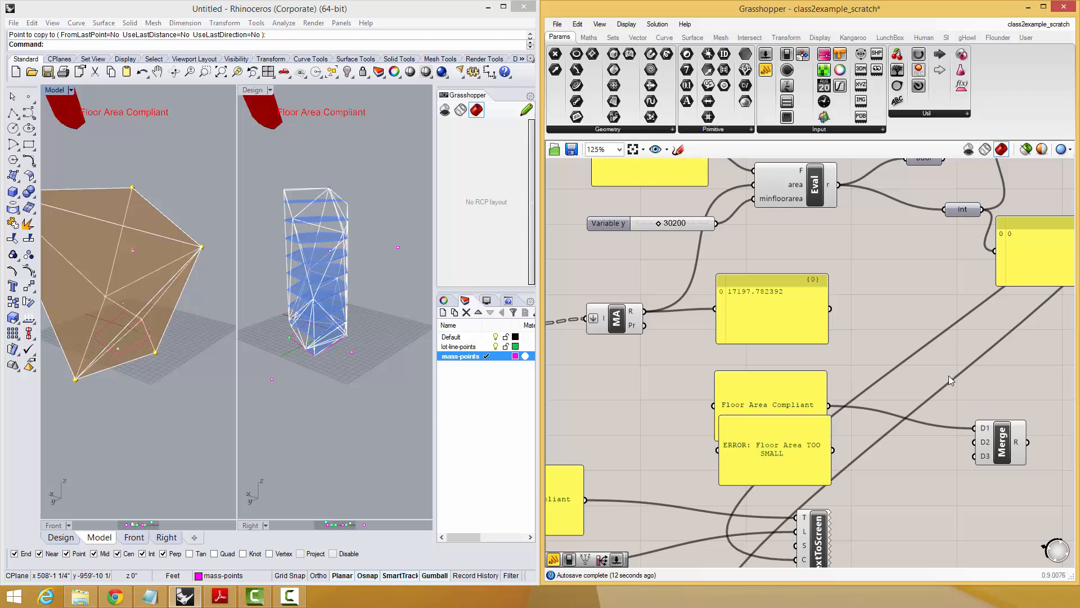
pyautogui.moveTo(828, 455); pyautogui.dragTo(977, 444)
# Duplicate List Item, feed the merged labels into the copy's list input, and show its output in a new panel.
pyautogui.scroll(-6, 979, 450)
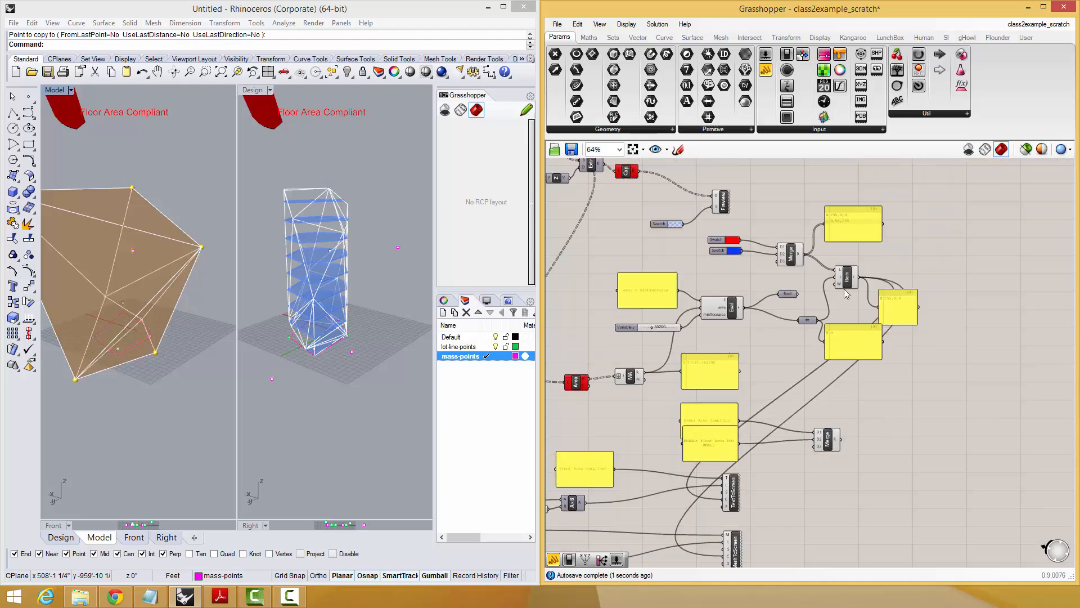
pyautogui.click(846, 277)
pyautogui.keyDown('alt'); pyautogui.moveTo(851, 282); pyautogui.dragTo(848, 400); pyautogui.keyUp('alt')
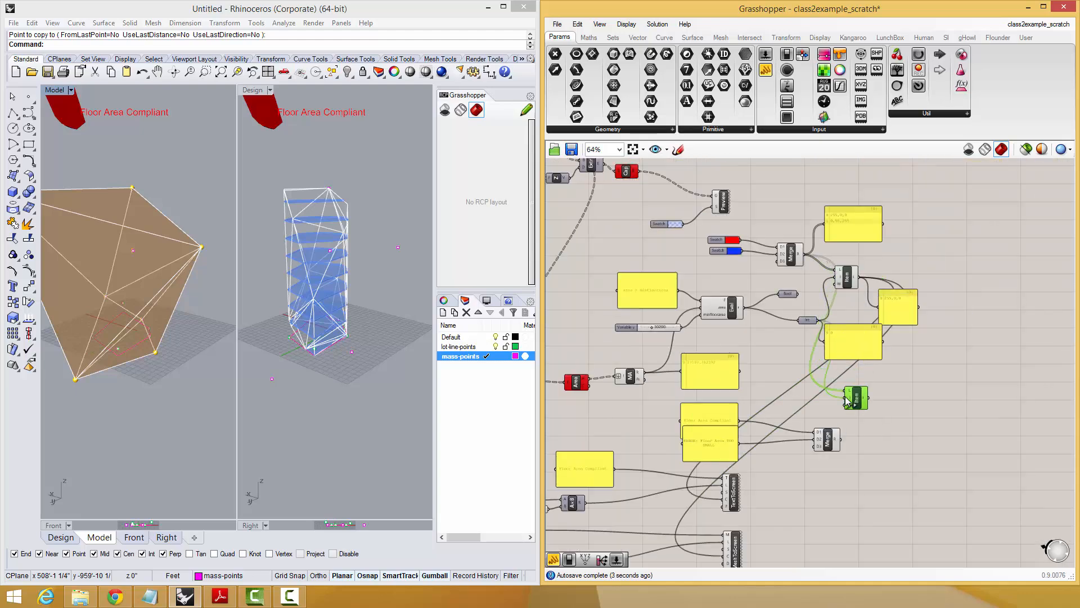
pyautogui.doubleClick(939, 407)
pyautogui.write('panel')
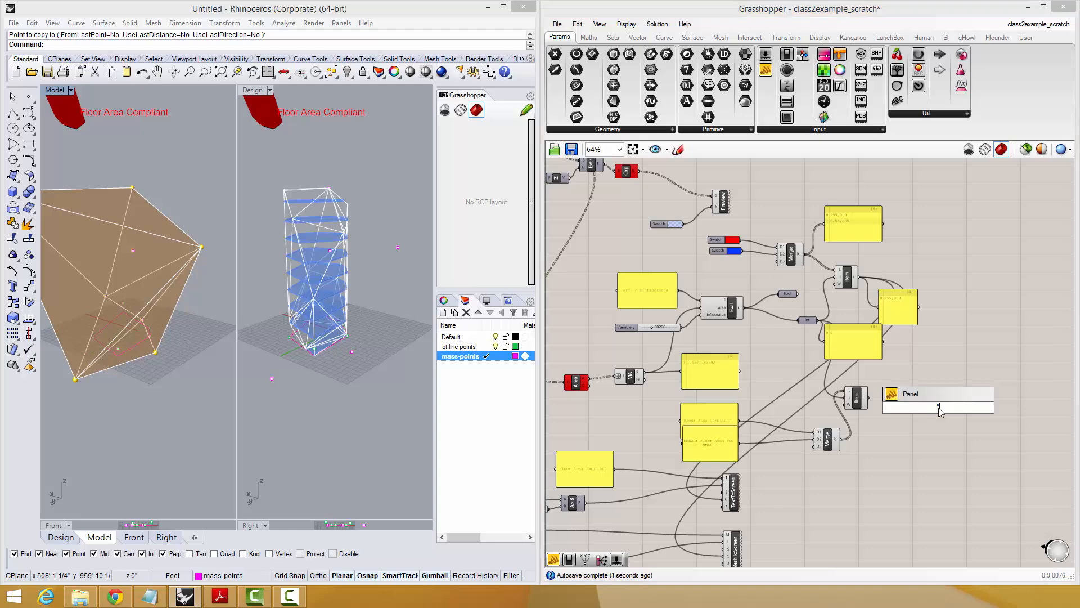
pyautogui.press('Return')
pyautogui.moveTo(869, 400); pyautogui.dragTo(909, 408)
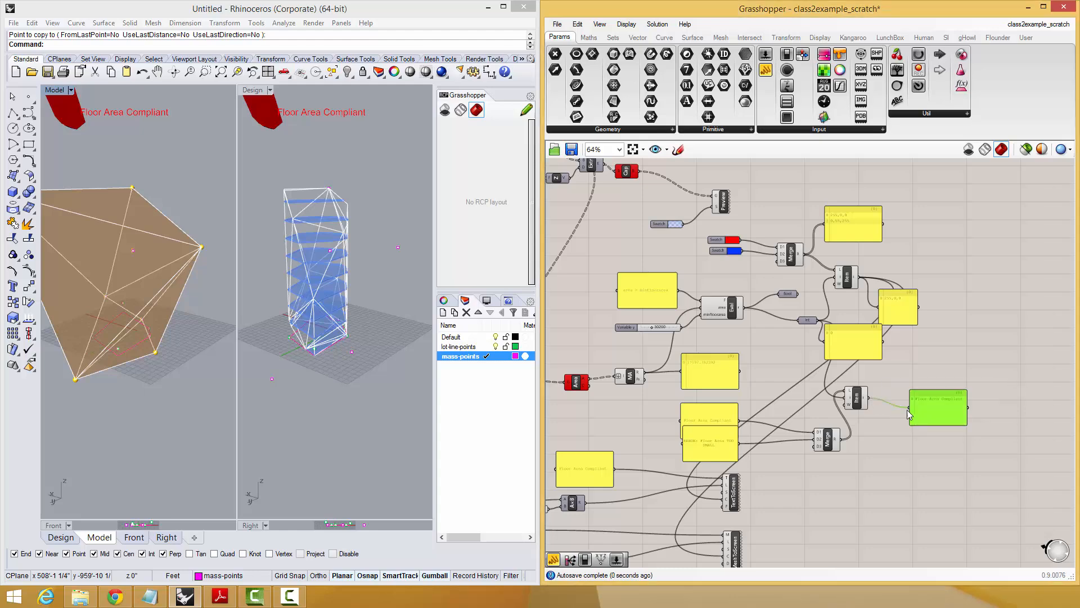
# Set the minimum floor area slider to 38950, and replace TextToScreen's original label panel with the lower List Item's output.
pyautogui.scroll(2, 660, 320)
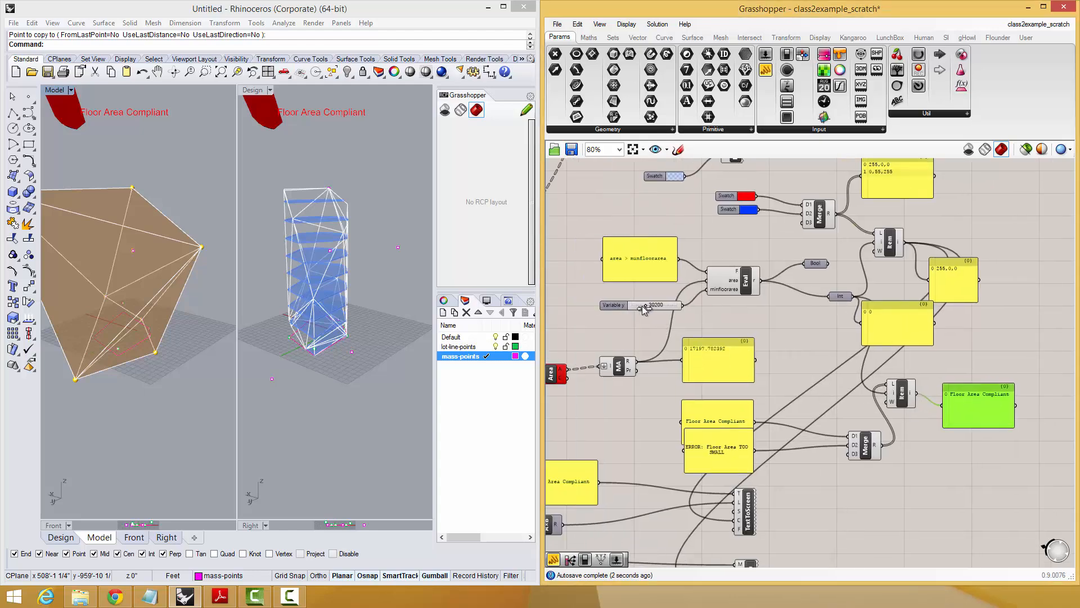
pyautogui.moveTo(644, 305); pyautogui.dragTo(650, 305)
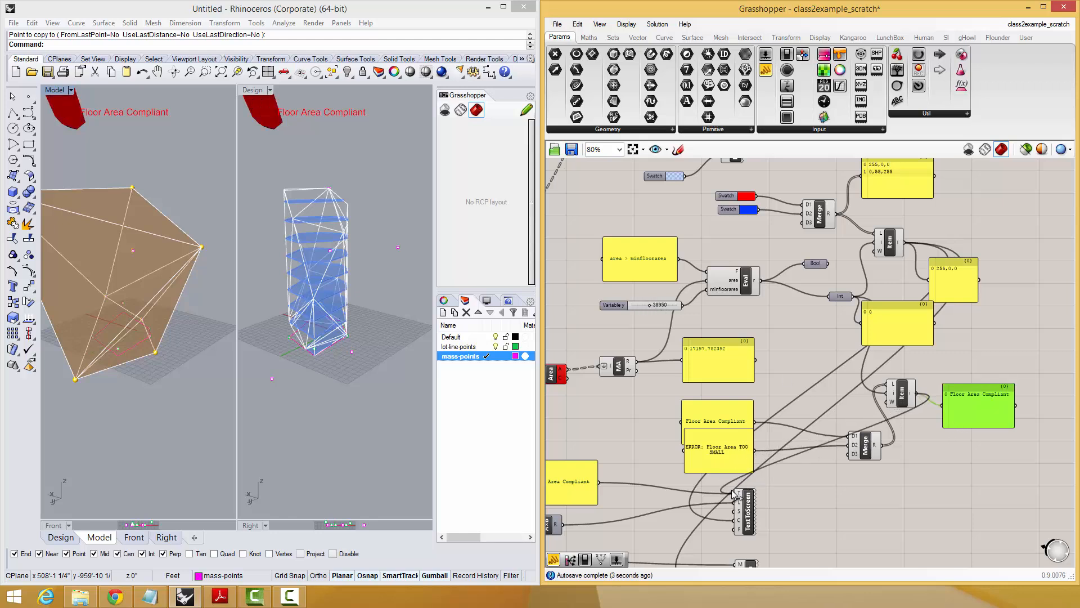
pyautogui.moveTo(700, 482); pyautogui.dragTo(767, 450, button='right')
pyautogui.click(645, 449)
pyautogui.press('Delete')
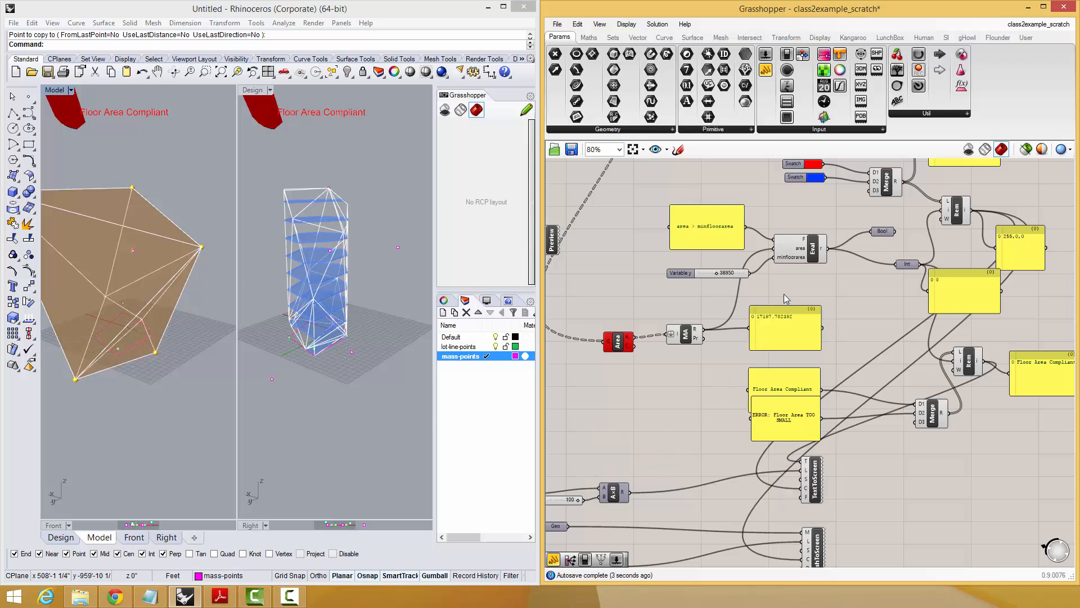
# Move the compliant and error label panels slightly upward beside the lower Merge.
pyautogui.moveTo(784, 294); pyautogui.dragTo(748, 309, button='right')
pyautogui.click(754, 441)
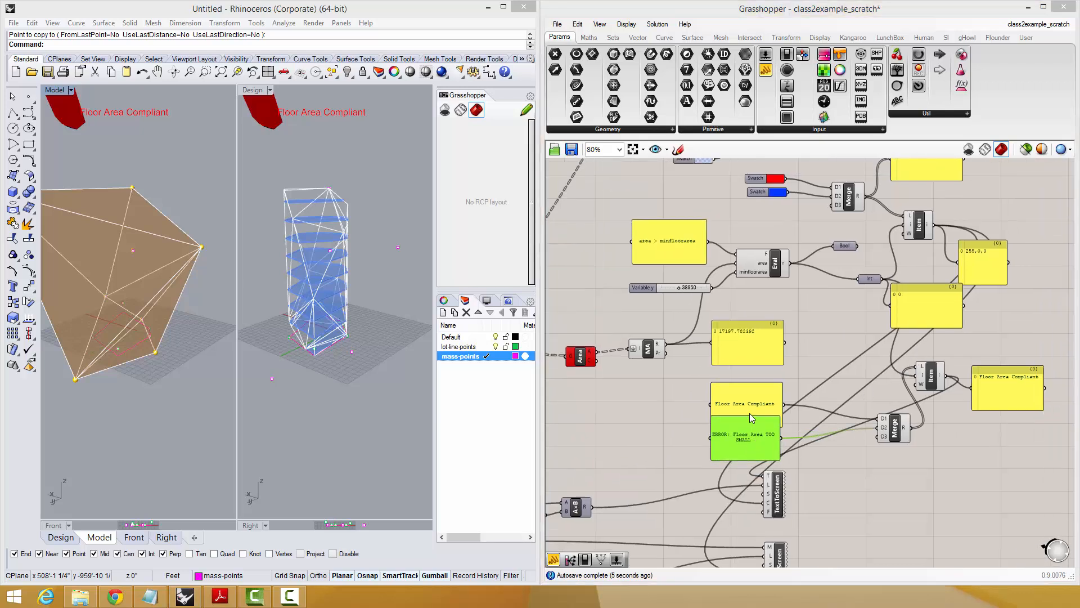
pyautogui.moveTo(754, 442); pyautogui.dragTo(756, 436)
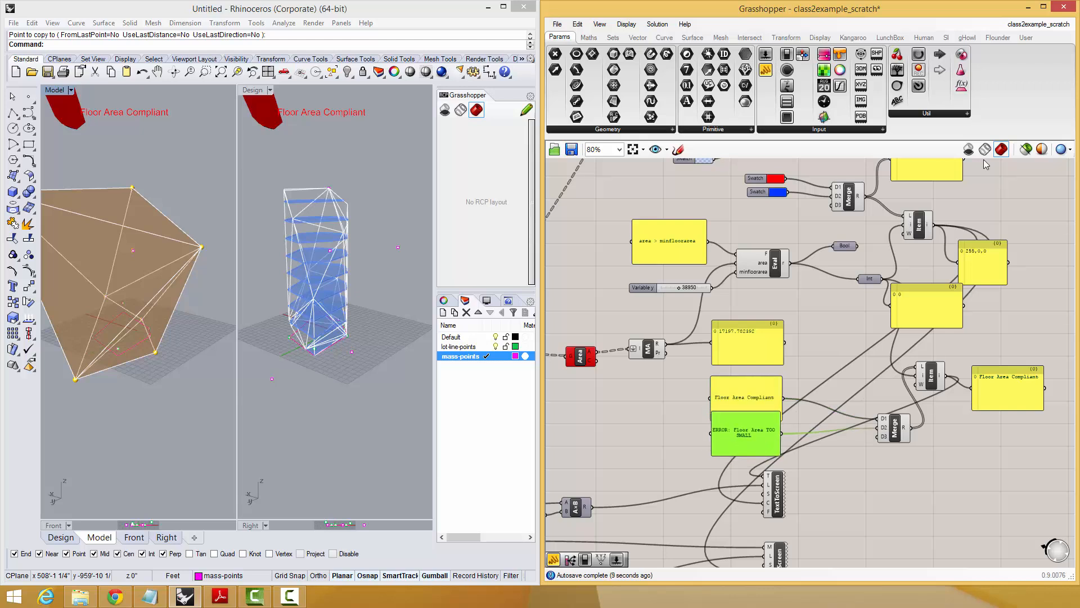
# Swap the lower Merge's inputs so the error label feeds D1 and "Floor Area Compliant" feeds D2.
pyautogui.moveTo(749, 390); pyautogui.dragTo(746, 389)
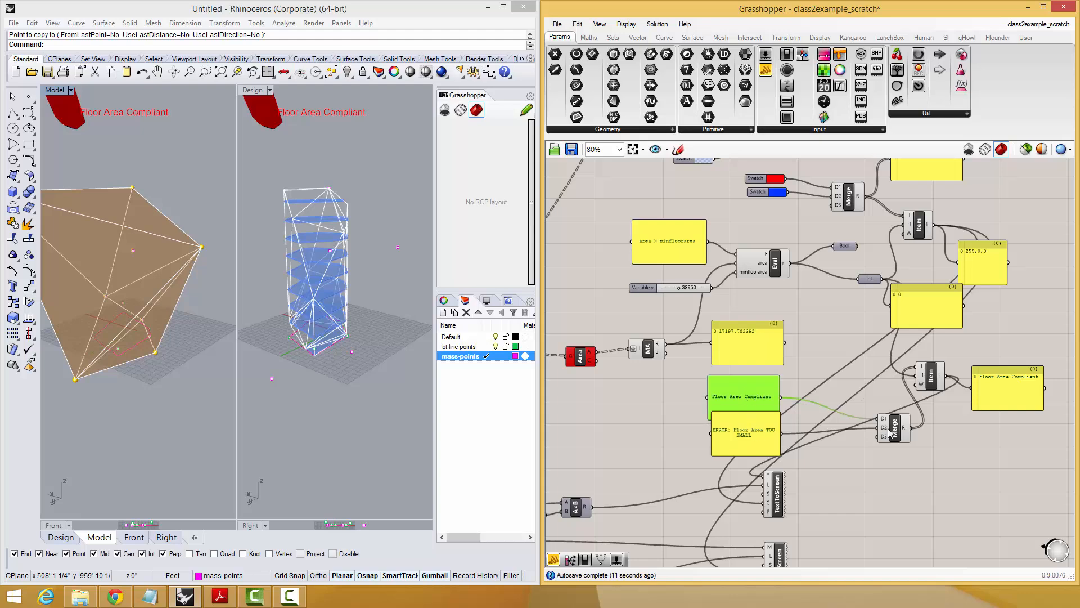
pyautogui.moveTo(885, 421); pyautogui.dragTo(782, 434)
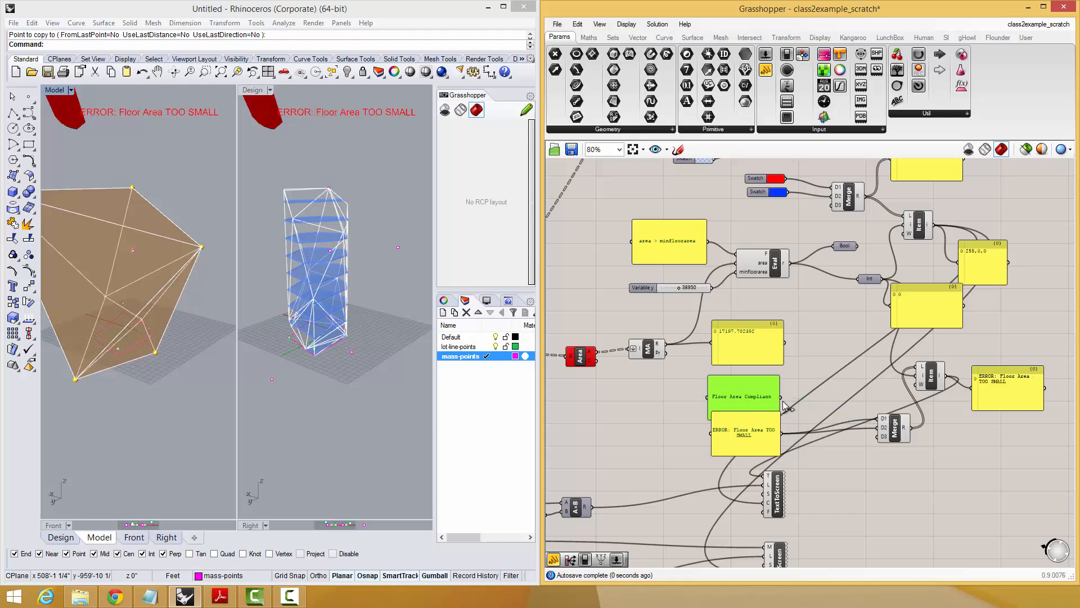
pyautogui.moveTo(872, 425); pyautogui.dragTo(876, 428)
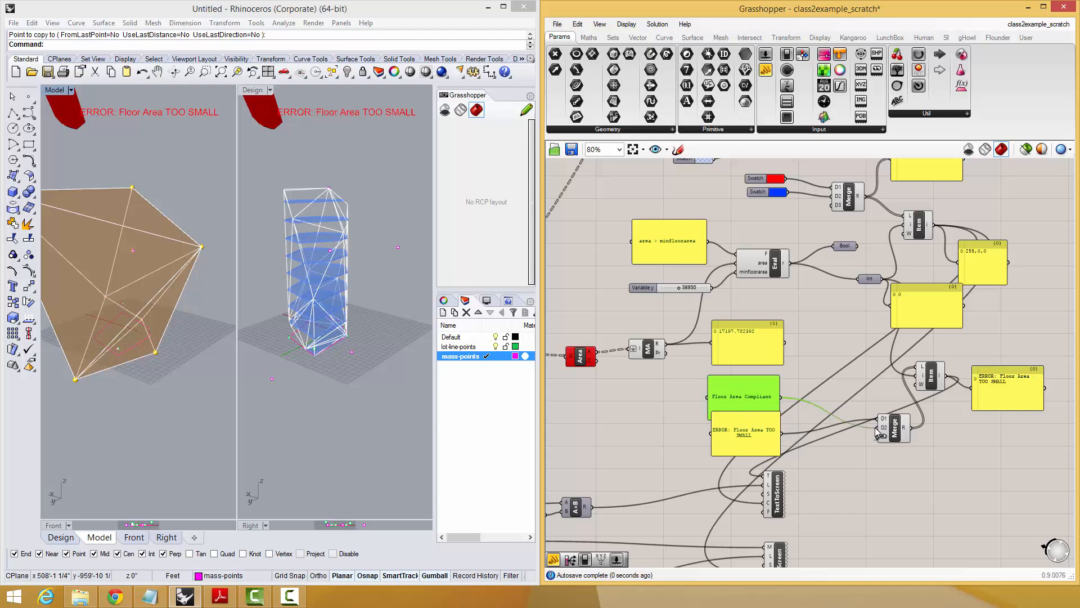
# Set the minimum floor area slider to 17700.
pyautogui.click(293, 157)
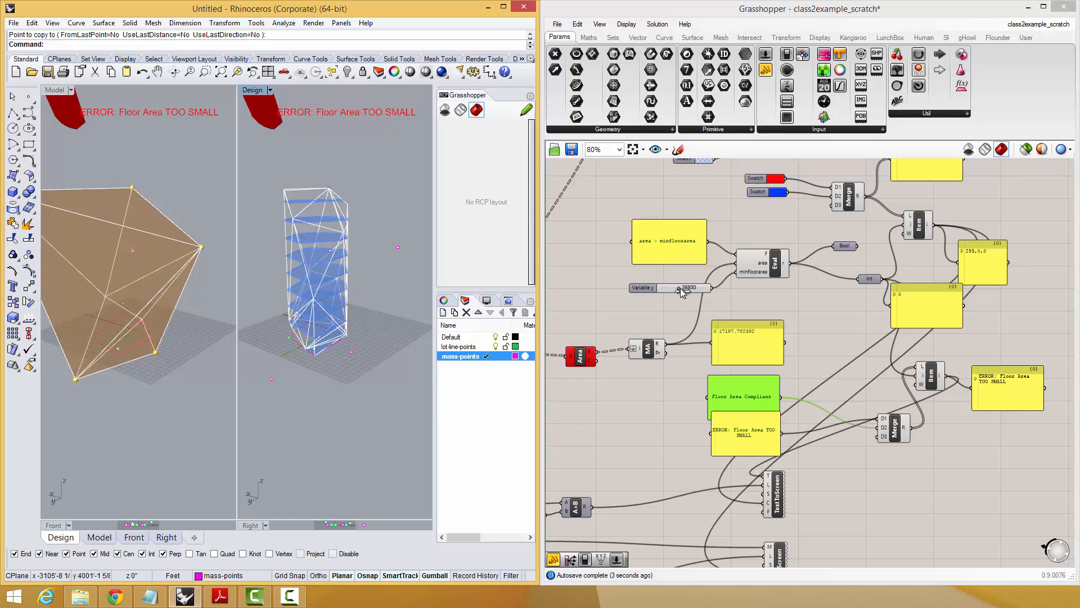
pyautogui.moveTo(680, 288); pyautogui.dragTo(555, 226)
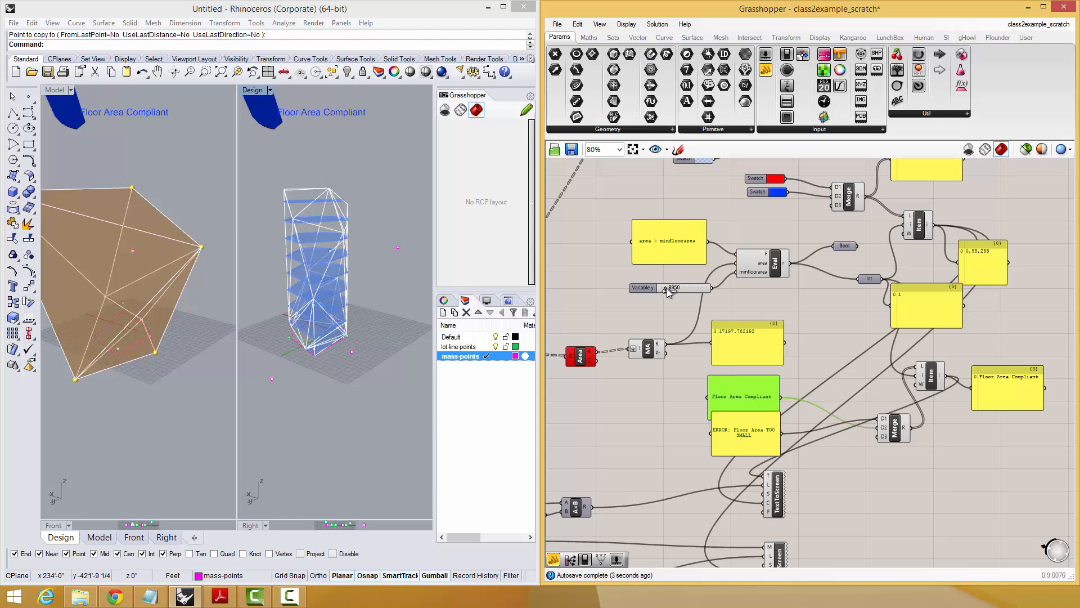
pyautogui.moveTo(666, 288); pyautogui.dragTo(670, 288)
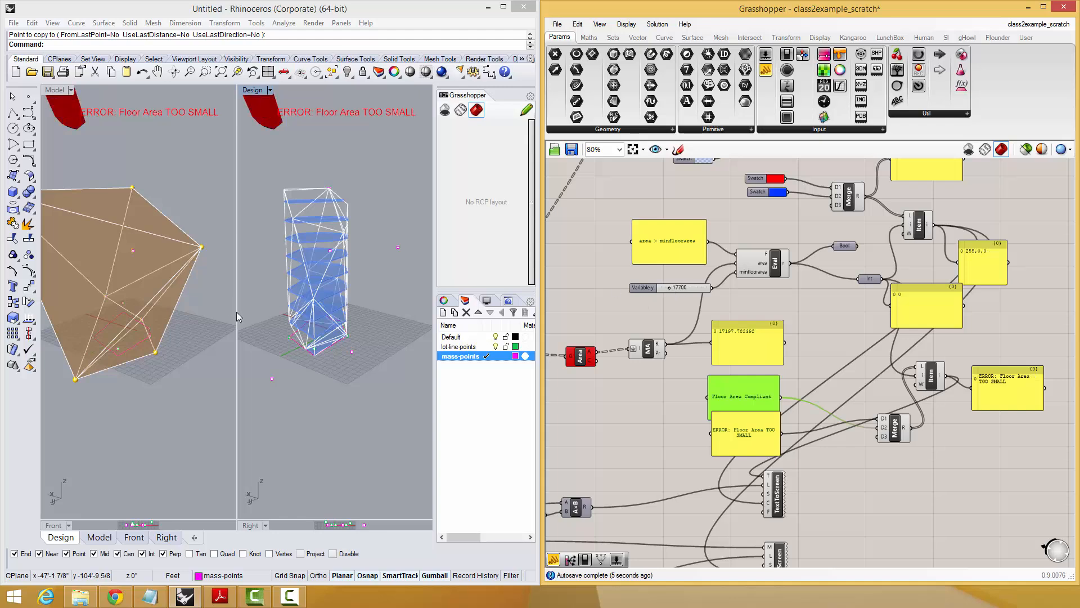
# Copy a top mass point to a new position above the massing in the Rhino model view.
pyautogui.click(273, 293)
pyautogui.moveTo(315, 261); pyautogui.dragTo(259, 288, button='right')
pyautogui.moveTo(118, 304); pyautogui.dragTo(143, 272, button='right')
pyautogui.scroll(-4, 134, 277)
pyautogui.moveTo(119, 223); pyautogui.dragTo(172, 250)
pyautogui.rightClick(183, 242)
pyautogui.click(187, 239)
pyautogui.click(192, 214)
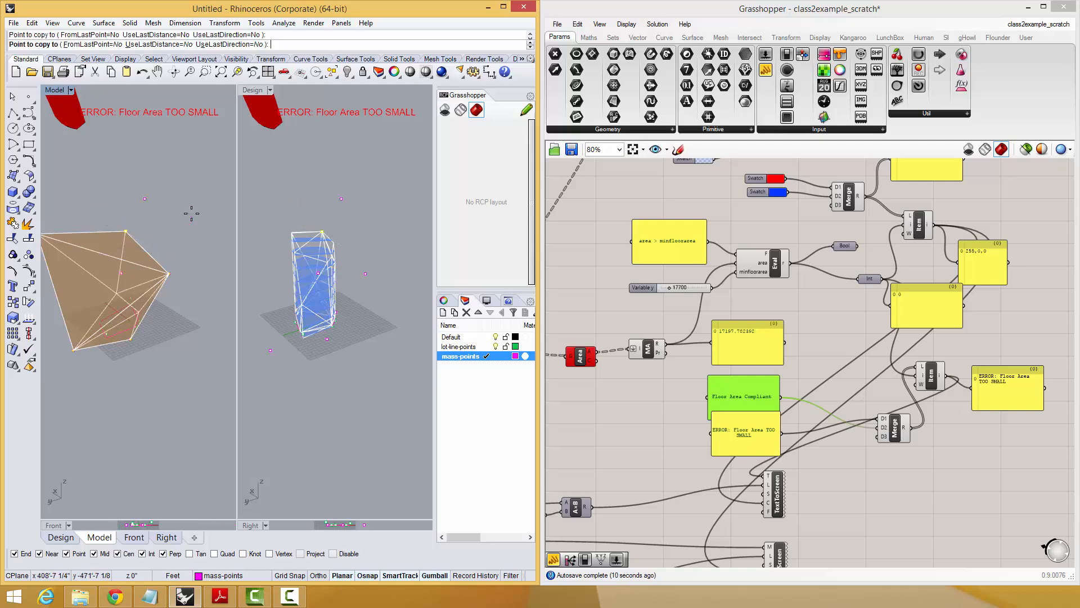
pyautogui.rightClick(191, 214)
# Move the copied mass point downward with the gumball to reshape the massing.
pyautogui.moveTo(141, 187); pyautogui.dragTo(183, 215)
pyautogui.moveTo(188, 232); pyautogui.dragTo(141, 224, button='right')
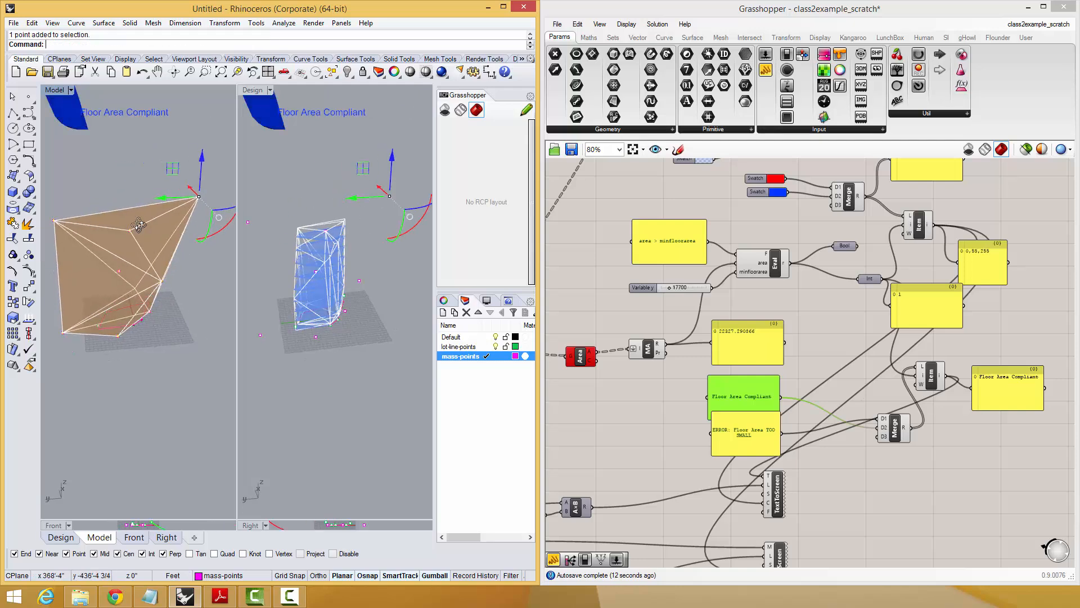
pyautogui.moveTo(167, 203); pyautogui.dragTo(183, 245)
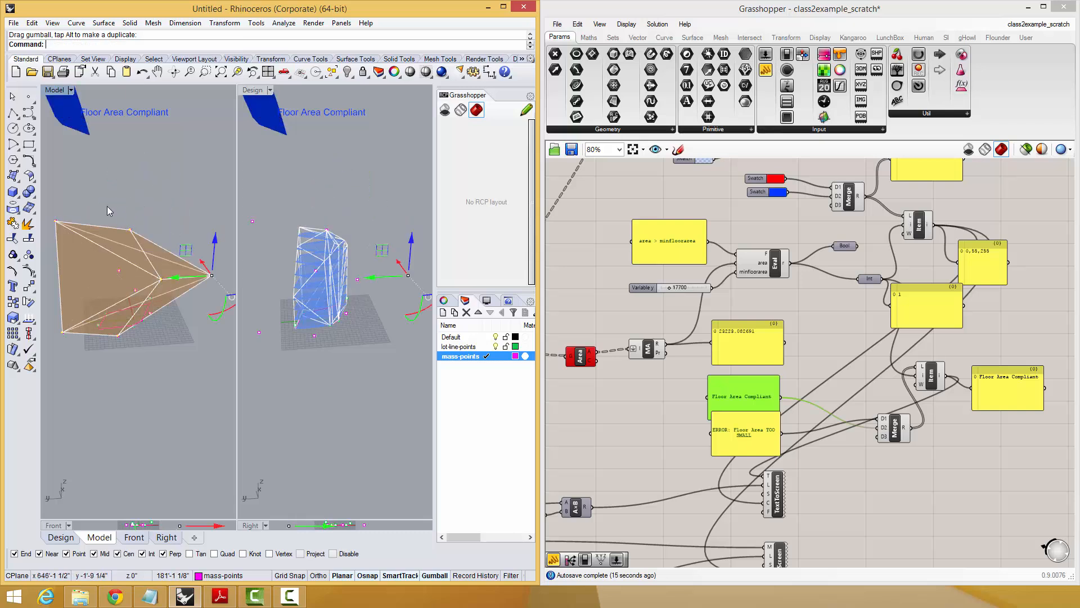
# Lower the middle top mass point, raise the outer top corner point, and clear the point selection.
pyautogui.moveTo(107, 206); pyautogui.dragTo(149, 238)
pyautogui.moveTo(131, 201); pyautogui.dragTo(128, 231)
pyautogui.moveTo(43, 206); pyautogui.dragTo(52, 186)
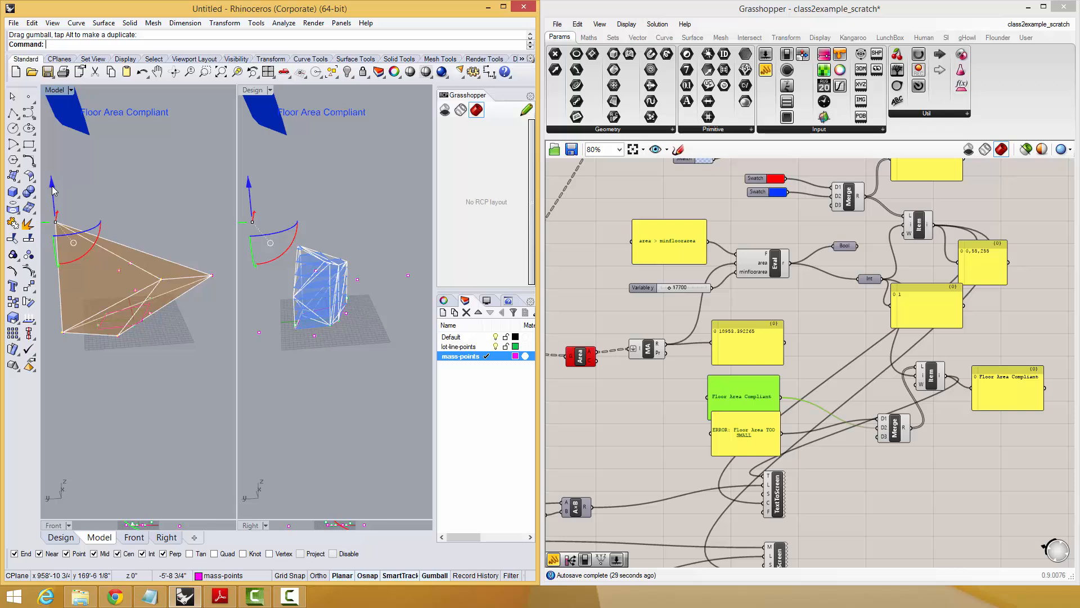
pyautogui.moveTo(53, 191); pyautogui.dragTo(53, 172)
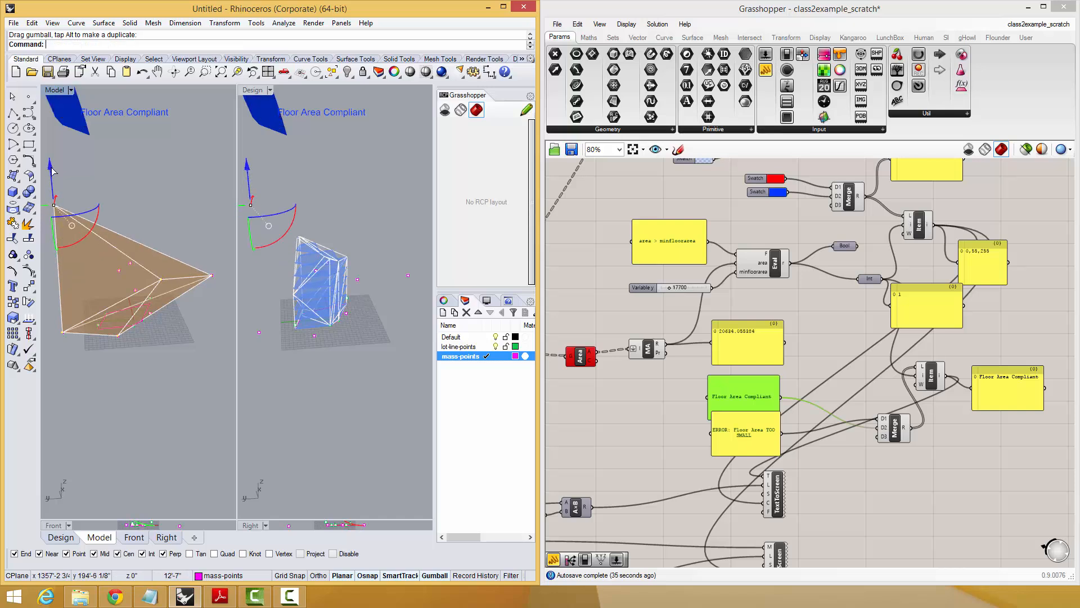
pyautogui.moveTo(154, 208); pyautogui.dragTo(171, 285)
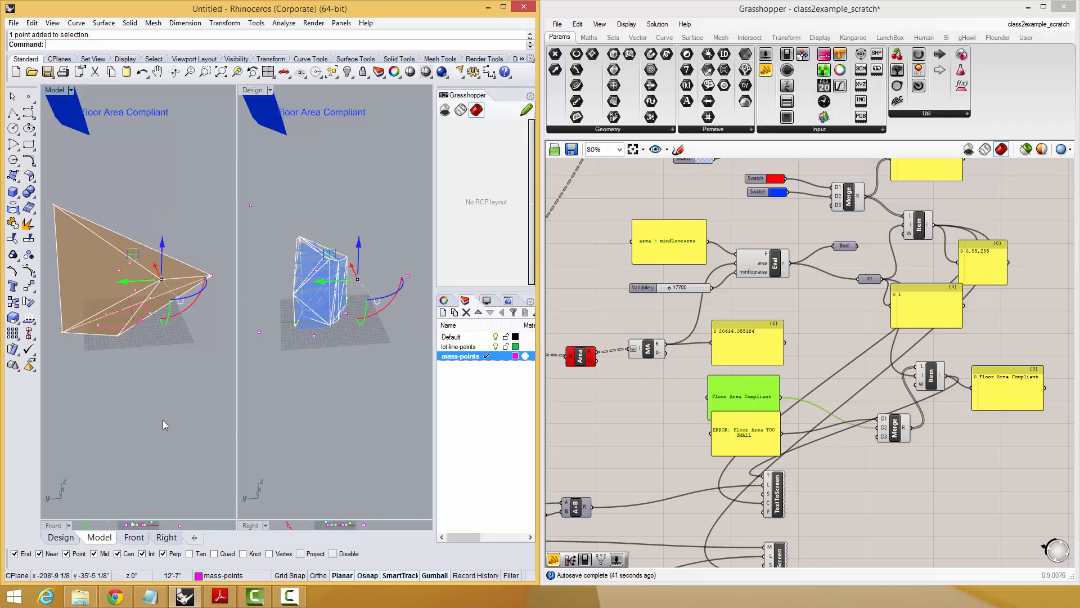
pyautogui.moveTo(165, 399); pyautogui.dragTo(195, 417, button='right')
pyautogui.click(178, 350)
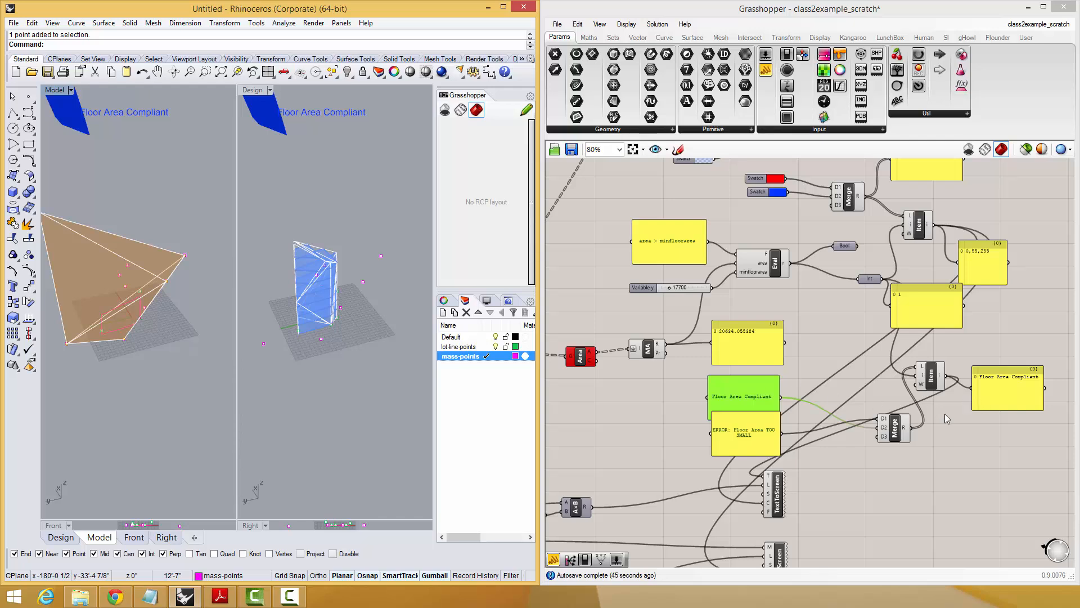
# Move the TextToScreen and MeshToScreen components with their multipliers, sliders and toggle farther down the Grasshopper canvas.
pyautogui.scroll(-2, 957, 427)
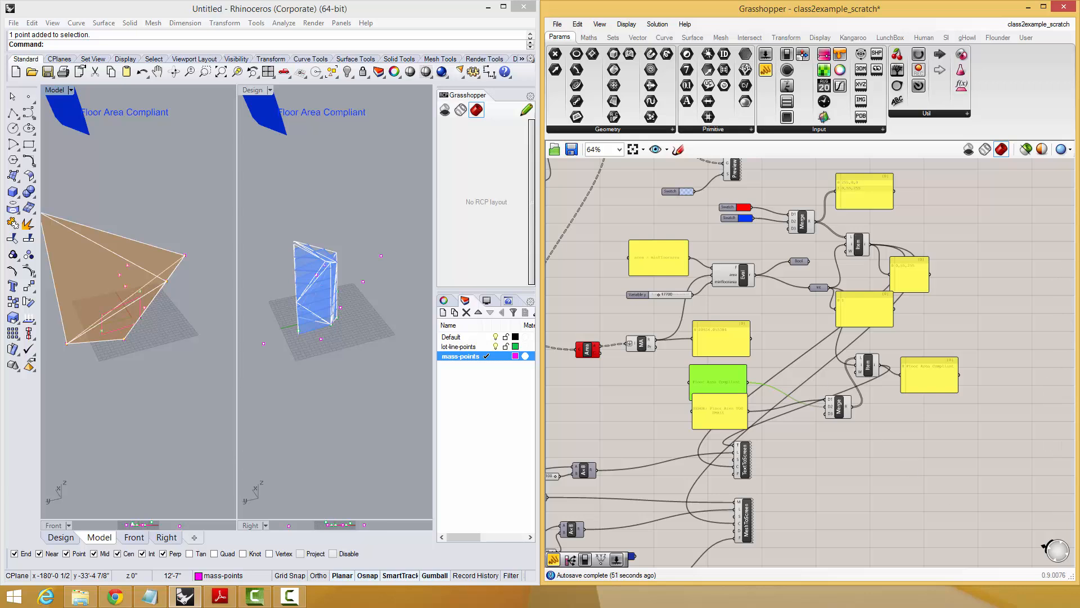
pyautogui.rightClick(834, 326)
pyautogui.moveTo(811, 322); pyautogui.dragTo(850, 302, button='right')
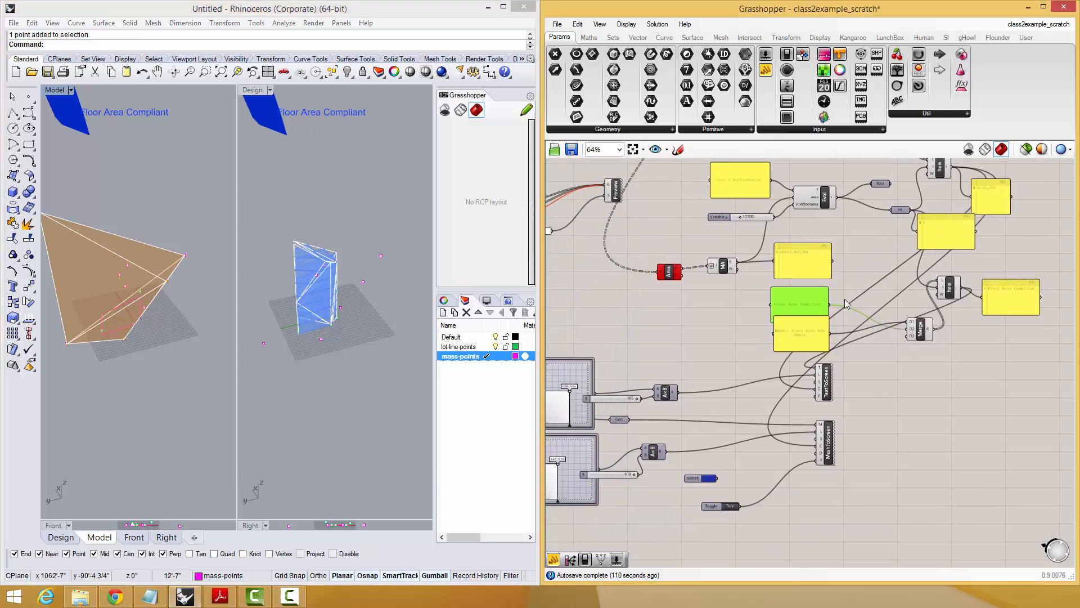
pyautogui.moveTo(843, 340); pyautogui.dragTo(886, 321, button='right')
pyautogui.moveTo(871, 376); pyautogui.dragTo(874, 384)
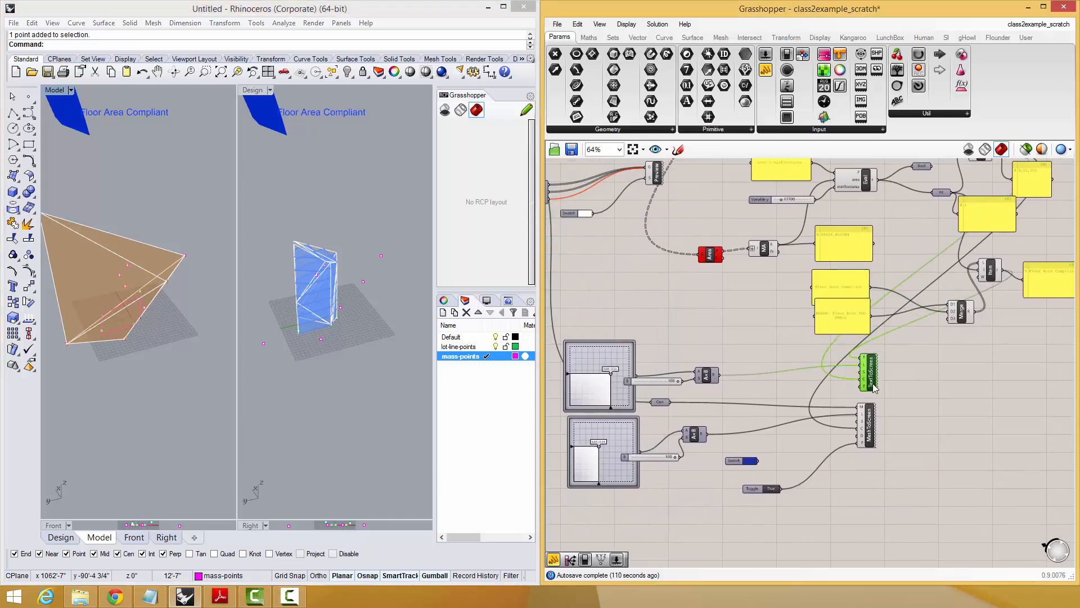
pyautogui.scroll(-2, 911, 399)
pyautogui.moveTo(920, 509); pyautogui.dragTo(695, 388)
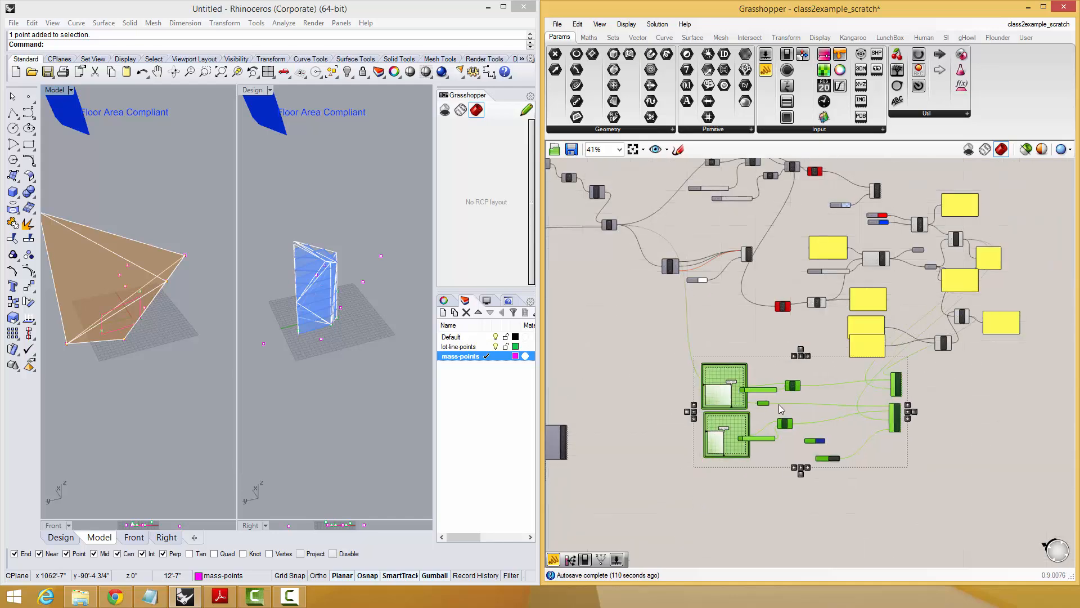
pyautogui.moveTo(701, 441); pyautogui.dragTo(832, 466)
pyautogui.scroll(2, 982, 242)
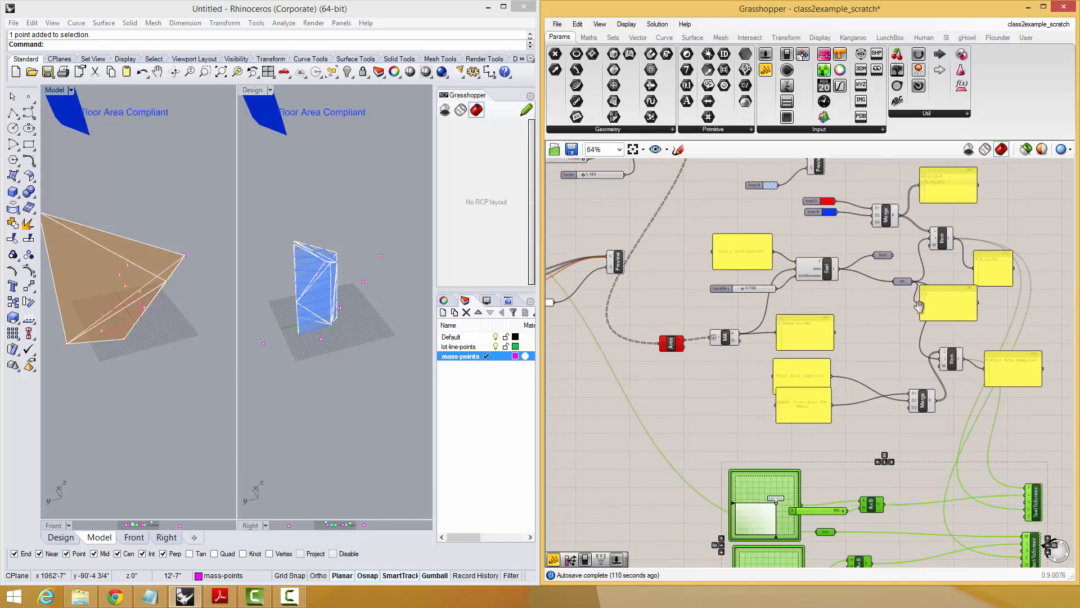
# Delete the panel showing the label List Item's output.
pyautogui.scroll(2, 900, 351)
pyautogui.moveTo(919, 306); pyautogui.dragTo(827, 278, button='right')
pyautogui.scroll(-2, 827, 278)
pyautogui.click(879, 338)
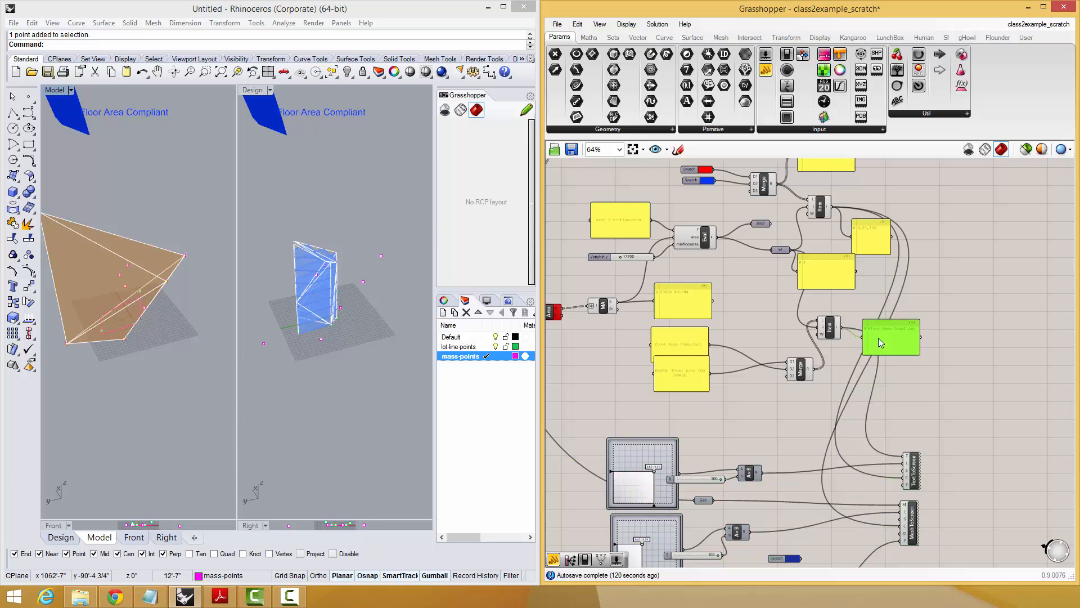
pyautogui.press('Delete')
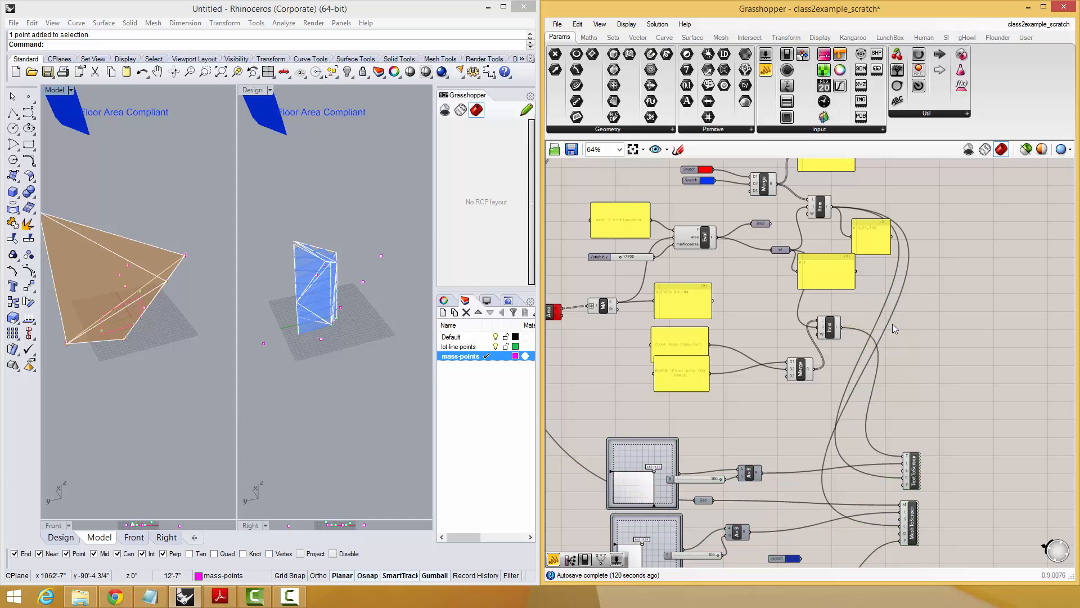
# Move the label List Item, Int, index panel, Merge and both label panels down beside TextToScreen.
pyautogui.moveTo(829, 330); pyautogui.dragTo(857, 432)
pyautogui.moveTo(857, 432); pyautogui.dragTo(867, 445, button='right')
pyautogui.moveTo(815, 255); pyautogui.dragTo(813, 437)
pyautogui.click(844, 448)
pyautogui.moveTo(801, 375); pyautogui.dragTo(802, 411)
pyautogui.moveTo(693, 379); pyautogui.dragTo(735, 423)
# Try horizontally aligning the selected label panels, Merge, Int and List Item, and undo each alignment.
pyautogui.scroll(3, 735, 423)
pyautogui.scroll(-2, 736, 424)
pyautogui.moveTo(940, 354); pyautogui.dragTo(747, 423)
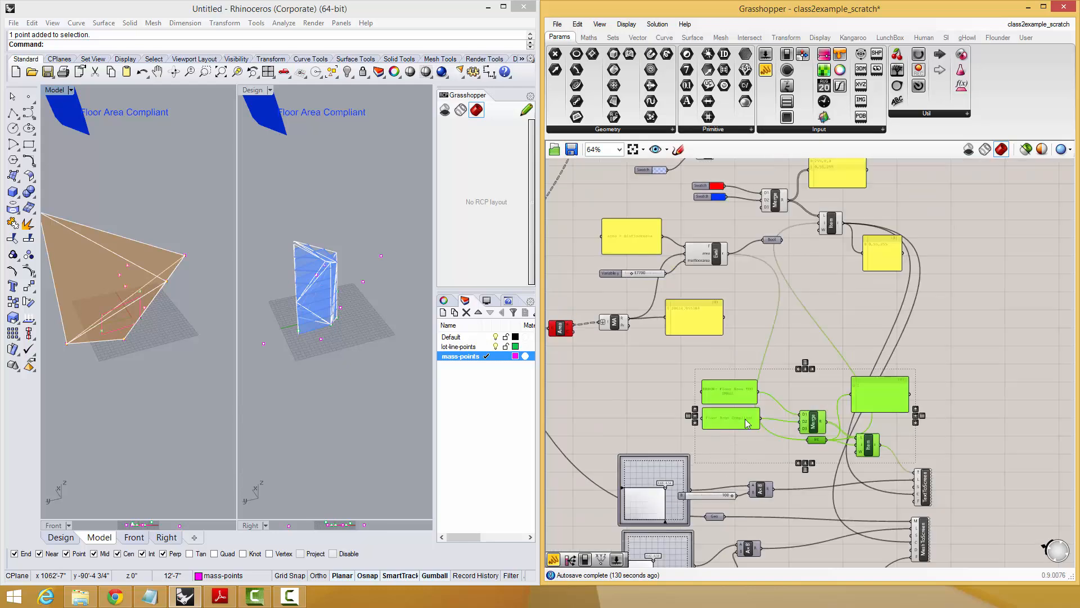
pyautogui.click(798, 369)
pyautogui.hotkey('ctrl', 'z')
pyautogui.click(806, 362)
pyautogui.hotkey('ctrl', 'z')
# Move the colour List Item down beside the label List Item.
pyautogui.moveTo(826, 342); pyautogui.dragTo(854, 382, button='right')
pyautogui.click(842, 312)
pyautogui.moveTo(860, 268); pyautogui.dragTo(885, 531)
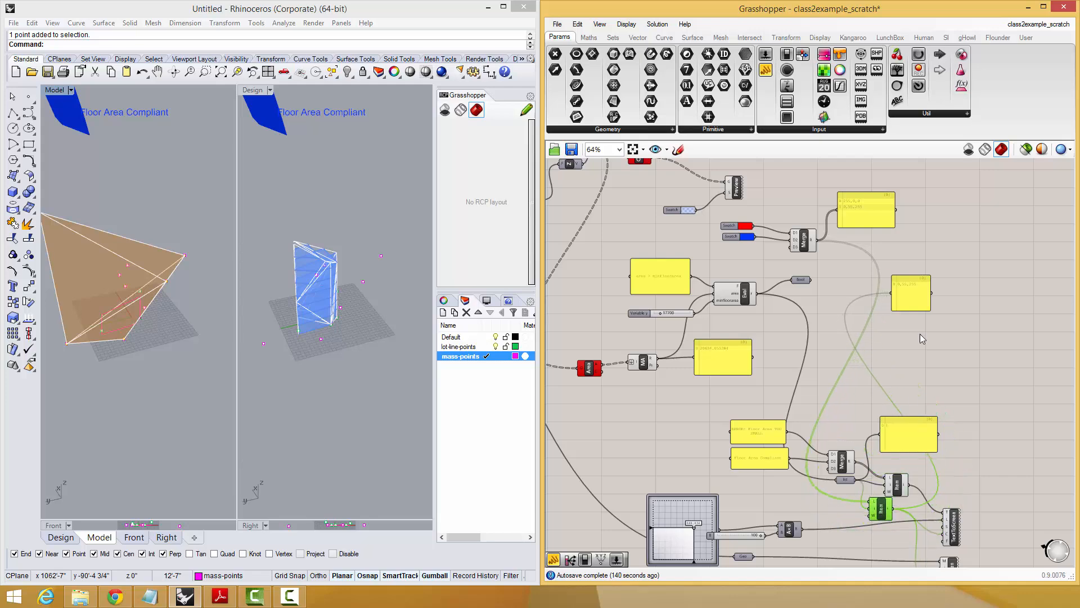
# Delete the panels showing the integer index and the selected colour value.
pyautogui.scroll(2, 920, 338)
pyautogui.click(864, 407)
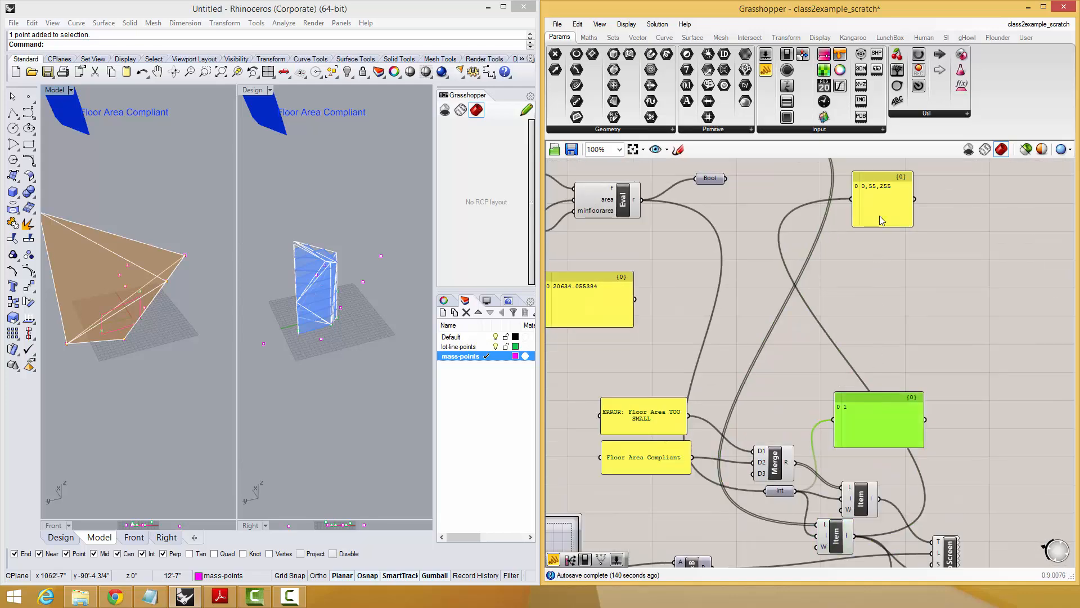
pyautogui.keyDown('shift'); pyautogui.click(882, 209); pyautogui.keyUp('shift')
pyautogui.press('Delete')
pyautogui.moveTo(907, 467); pyautogui.dragTo(889, 332, button='right')
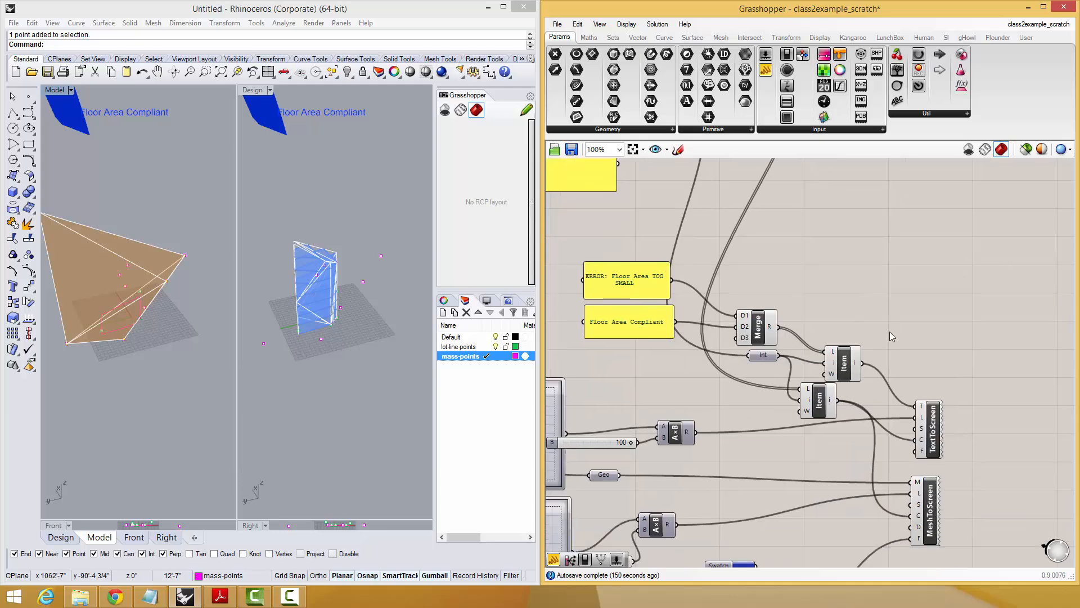
# Space out the colour List Item, Int and label Merge beside the screen display components.
pyautogui.moveTo(831, 402); pyautogui.dragTo(858, 474)
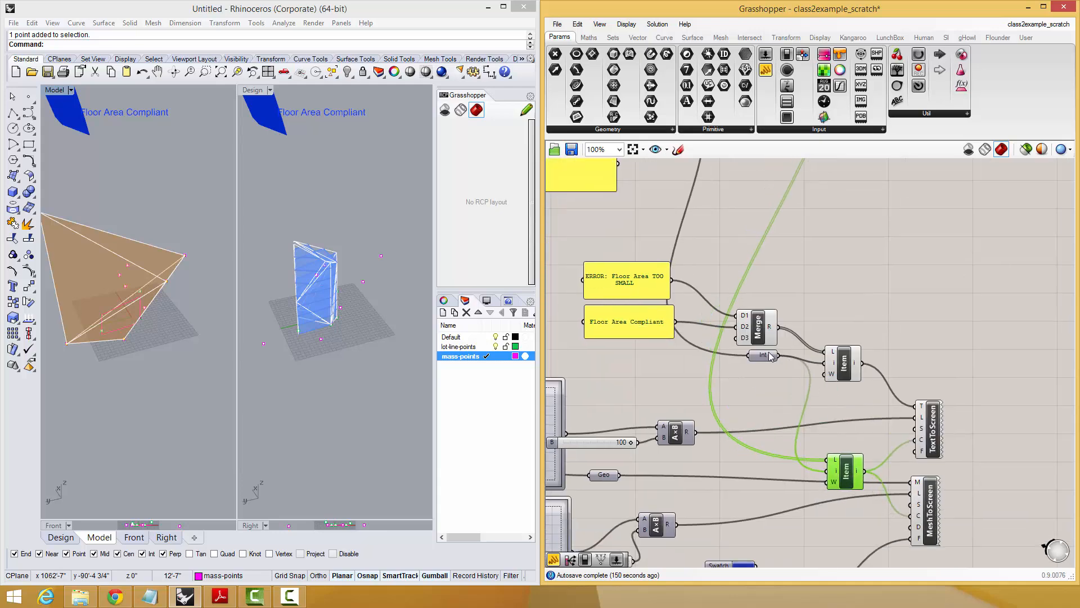
pyautogui.moveTo(769, 354); pyautogui.dragTo(774, 399)
pyautogui.moveTo(760, 333); pyautogui.dragTo(769, 352)
pyautogui.moveTo(661, 258); pyautogui.dragTo(698, 262, button='right')
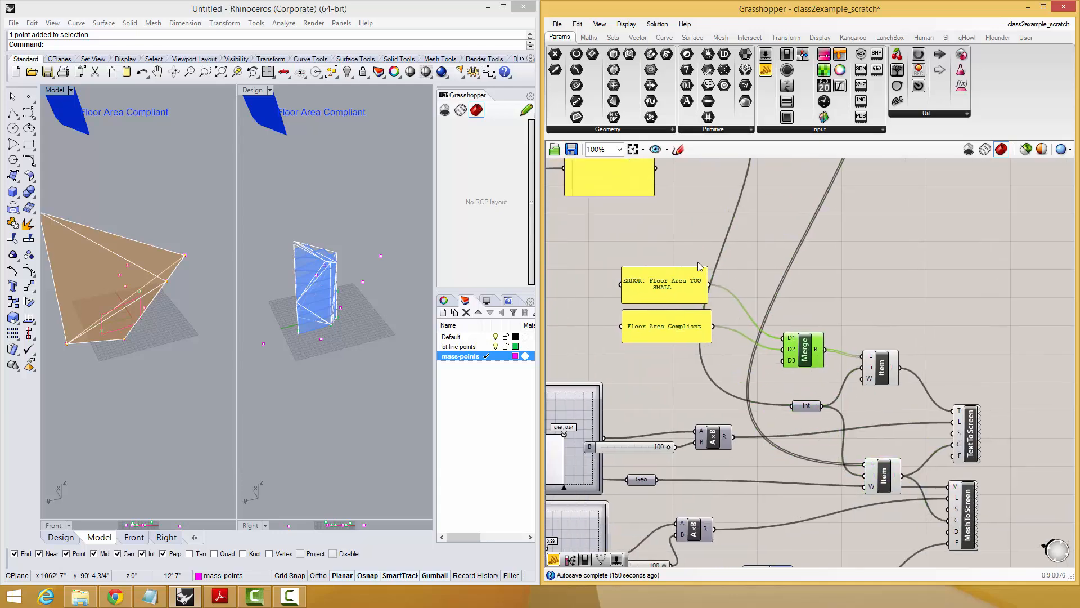
pyautogui.moveTo(700, 255); pyautogui.dragTo(696, 359)
pyautogui.click(762, 280)
pyautogui.scroll(-3, 760, 271)
# Delete the panel attached to the colour Merge's output.
pyautogui.moveTo(757, 266); pyautogui.dragTo(759, 365, button='right')
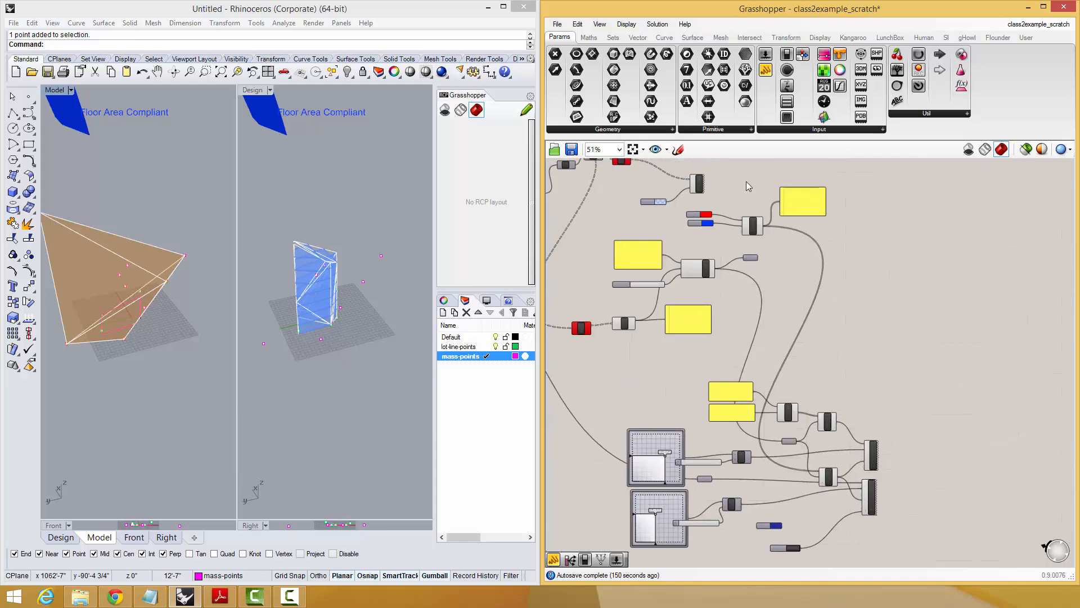
pyautogui.scroll(2, 730, 193)
pyautogui.moveTo(769, 240); pyautogui.dragTo(755, 236)
pyautogui.click(843, 203)
pyautogui.press('Delete')
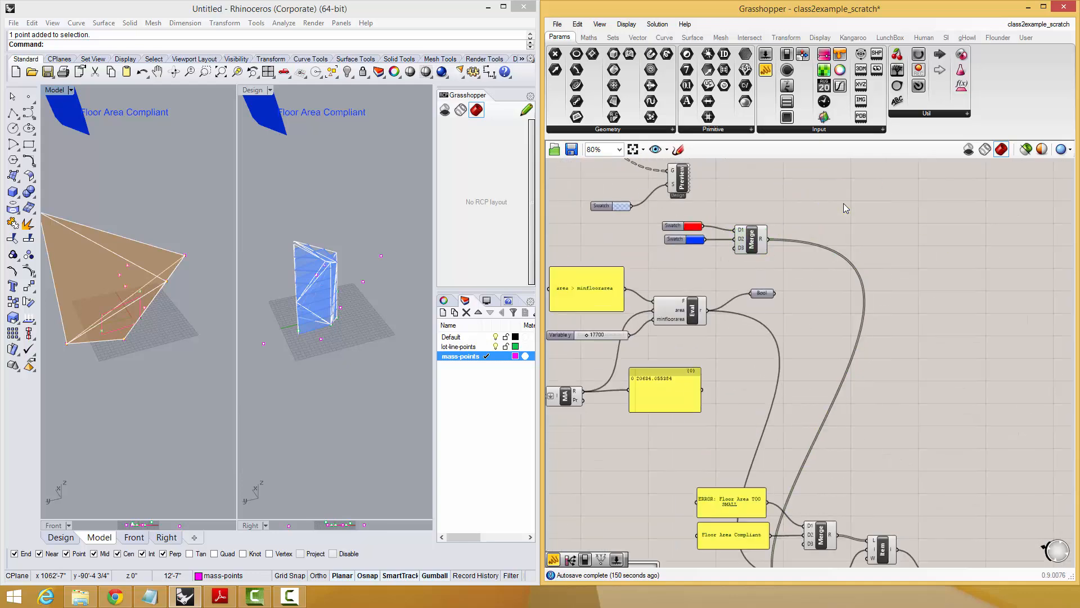
# Move the red and blue swatches with their Merge down beside the colour List Item.
pyautogui.moveTo(772, 198); pyautogui.dragTo(740, 493)
pyautogui.scroll(-2, 731, 343)
pyautogui.scroll(-1, 732, 343)
pyautogui.scroll(3, 739, 493)
pyautogui.moveTo(760, 476); pyautogui.dragTo(842, 456, button='right')
pyautogui.scroll(-1, 779, 454)
pyautogui.scroll(2, 839, 455)
pyautogui.moveTo(755, 564); pyautogui.dragTo(771, 500, button='right')
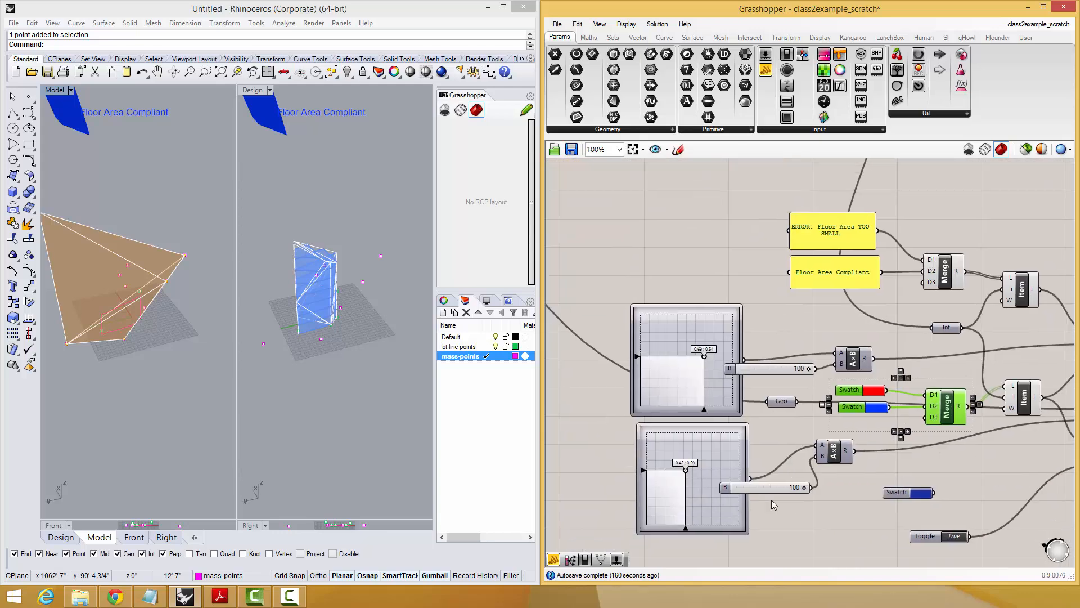
# Drive both A×B multipliers from the lower 100 slider and remove the redundant upper slider.
pyautogui.moveTo(771, 487); pyautogui.dragTo(750, 389)
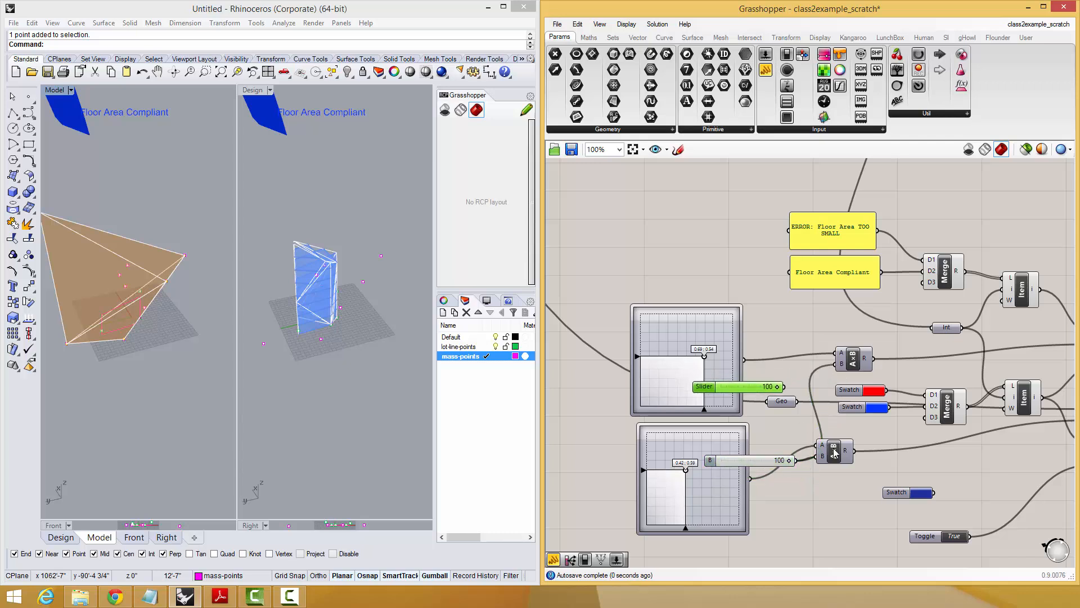
pyautogui.moveTo(834, 449); pyautogui.dragTo(863, 457)
pyautogui.click(751, 387)
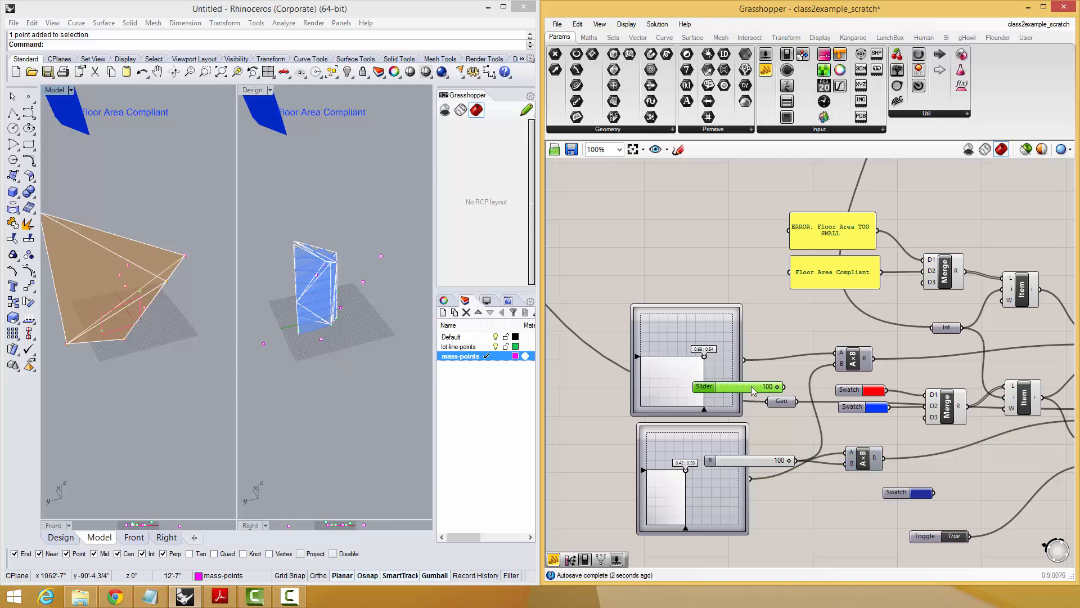
# Delete the panel showing the Mass Addition result.
pyautogui.scroll(-4, 861, 330)
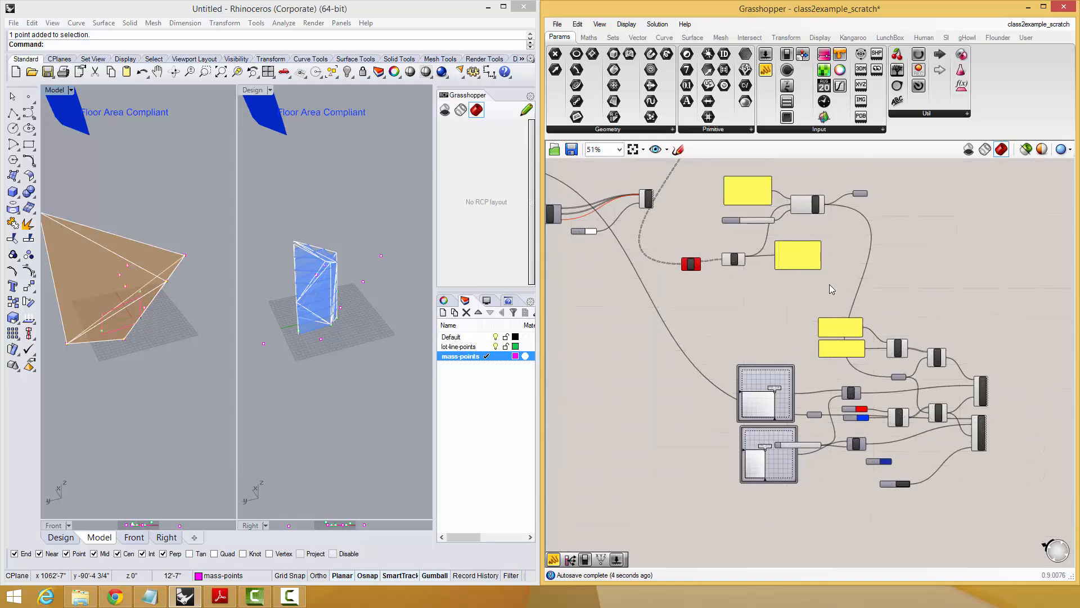
pyautogui.scroll(3, 816, 276)
pyautogui.click(808, 272)
pyautogui.press('Delete')
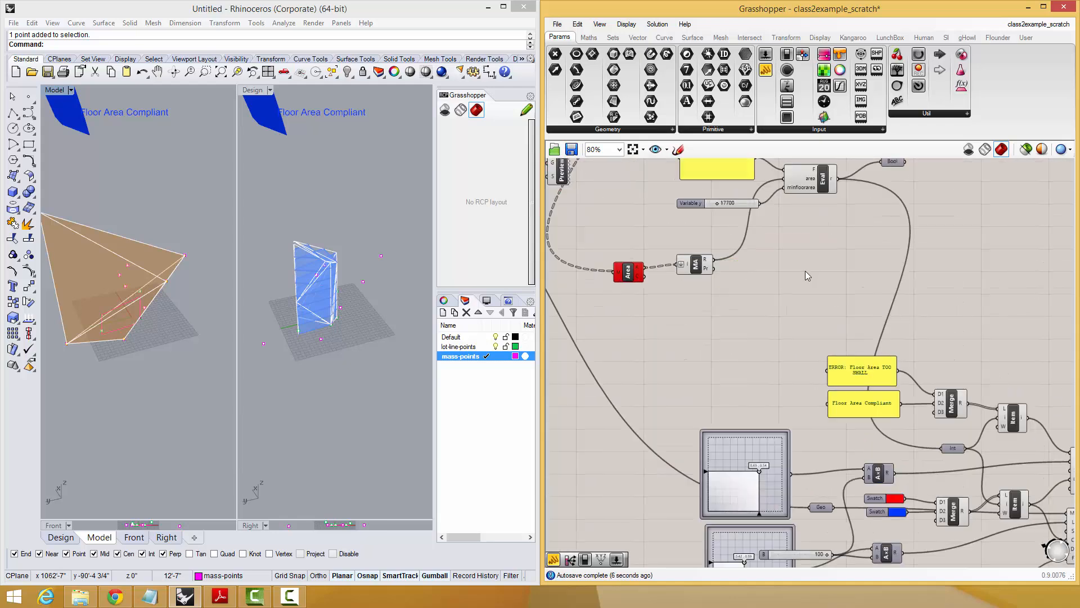
# Move the Evaluate component, its "area > minfloorarea" panel and the minimum area slider down beside the label panels.
pyautogui.moveTo(805, 272); pyautogui.dragTo(896, 214, button='right')
pyautogui.moveTo(956, 194); pyautogui.dragTo(727, 274)
pyautogui.moveTo(773, 218); pyautogui.dragTo(711, 425)
# Separate the error and compliant label panels beside their Merge, and delete the Bool parameter after Evaluate.
pyautogui.click(923, 439)
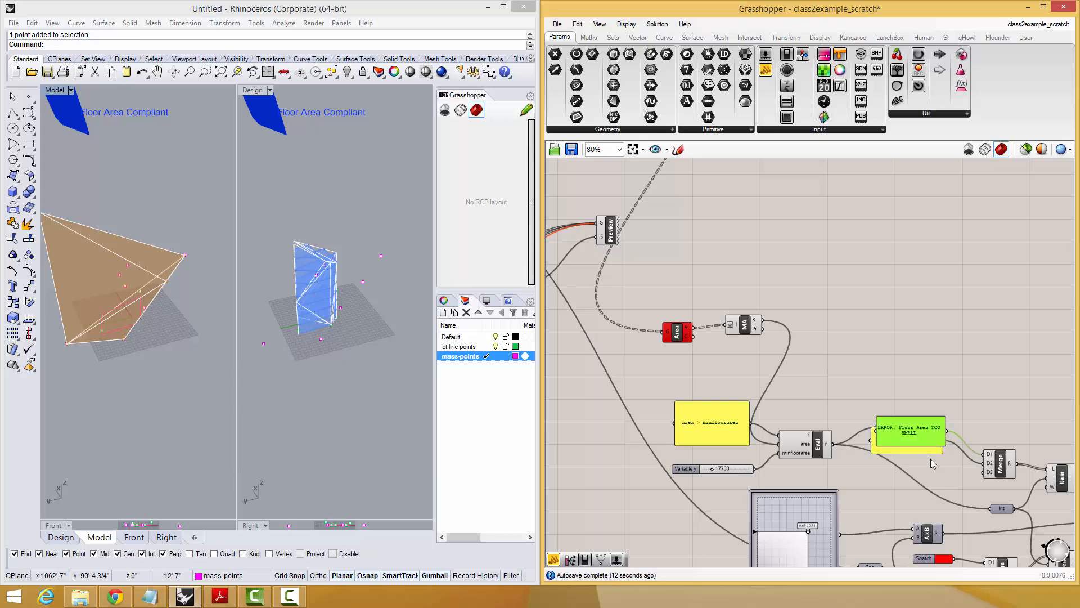
pyautogui.moveTo(910, 428); pyautogui.dragTo(941, 449)
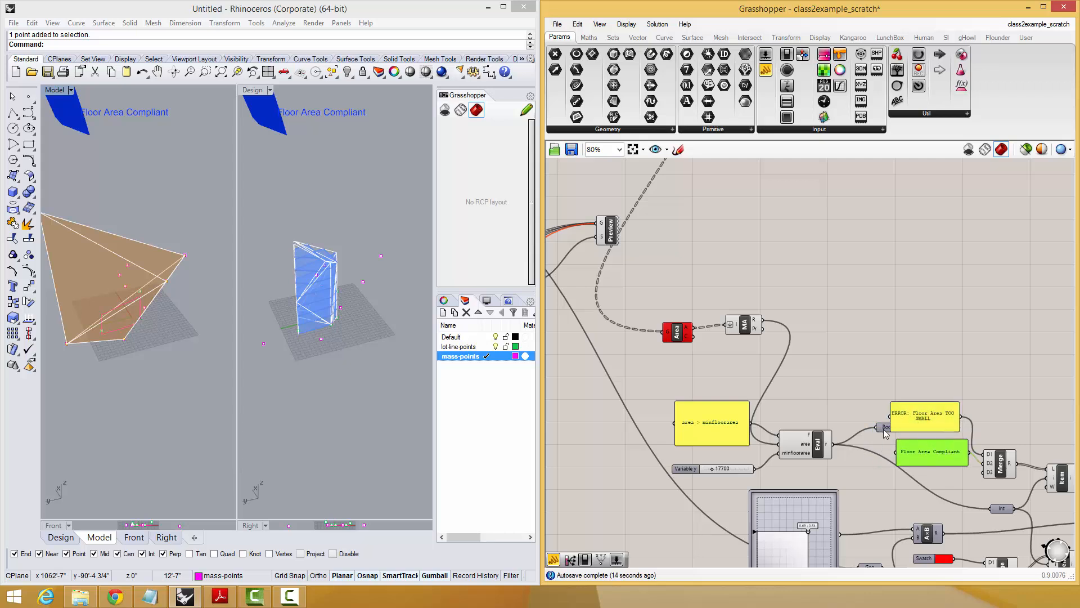
pyautogui.moveTo(883, 430); pyautogui.dragTo(875, 457)
pyautogui.press('Delete')
pyautogui.moveTo(770, 356); pyautogui.dragTo(789, 353, button='right')
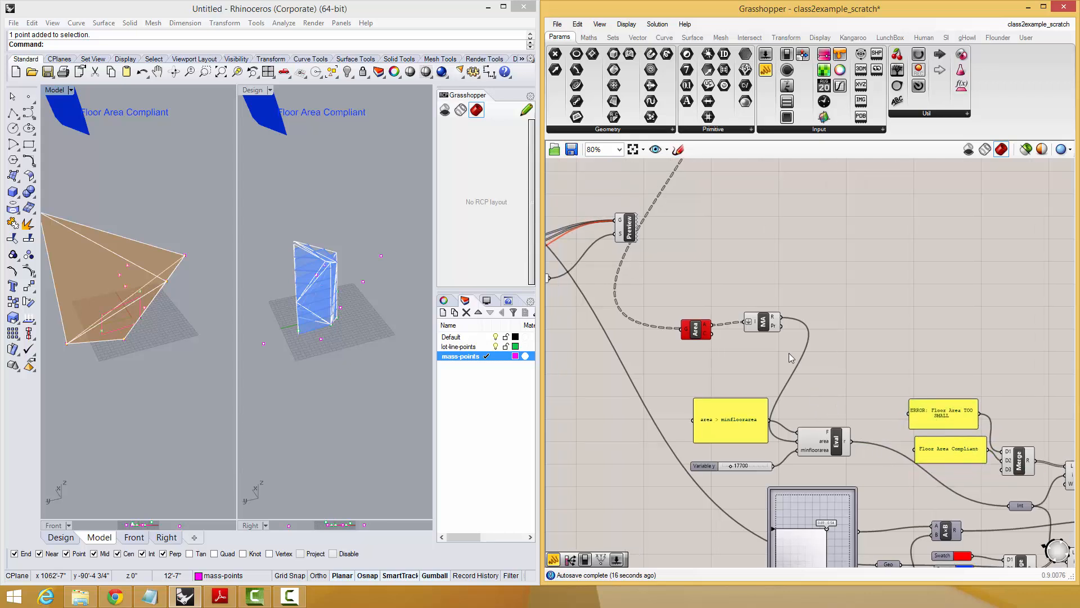
# Move Mass Addition down beside Evaluate, and shift the whole floor area check and label cluster, including Area, further below the massing definition.
pyautogui.moveTo(762, 323); pyautogui.dragTo(760, 380)
pyautogui.scroll(-5, 799, 325)
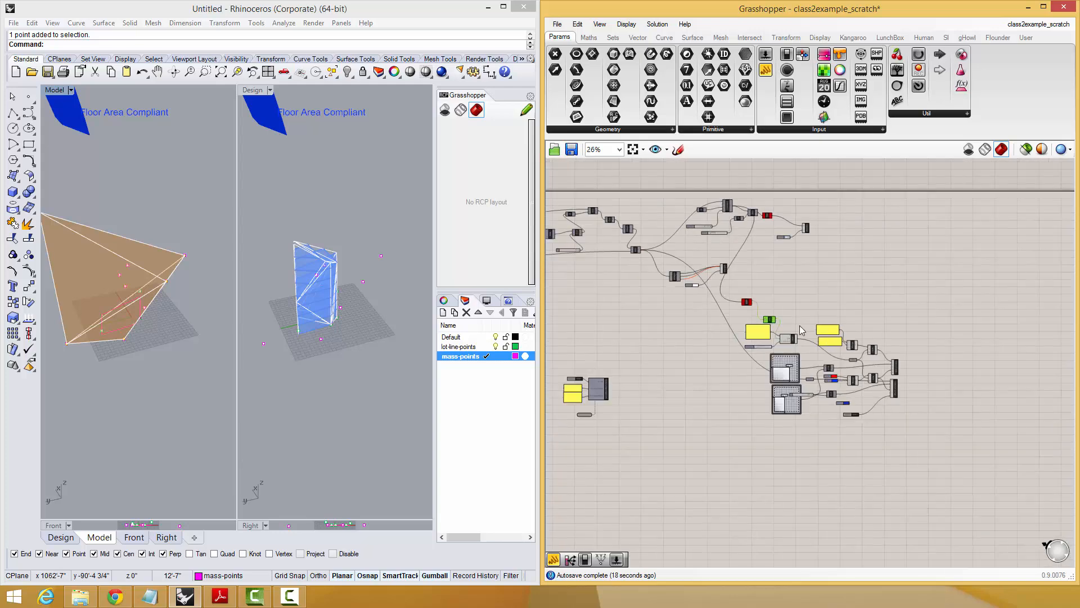
pyautogui.moveTo(964, 333); pyautogui.dragTo(768, 431)
pyautogui.moveTo(899, 275); pyautogui.dragTo(754, 444)
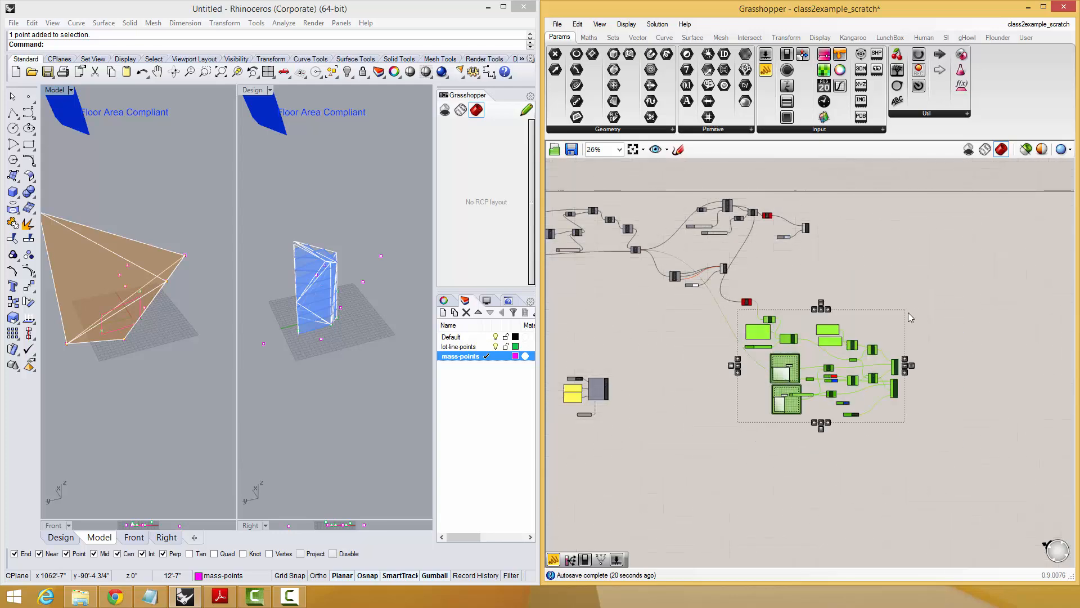
pyautogui.moveTo(927, 297); pyautogui.dragTo(729, 445)
pyautogui.moveTo(758, 338); pyautogui.dragTo(754, 388)
pyautogui.scroll(1, 805, 344)
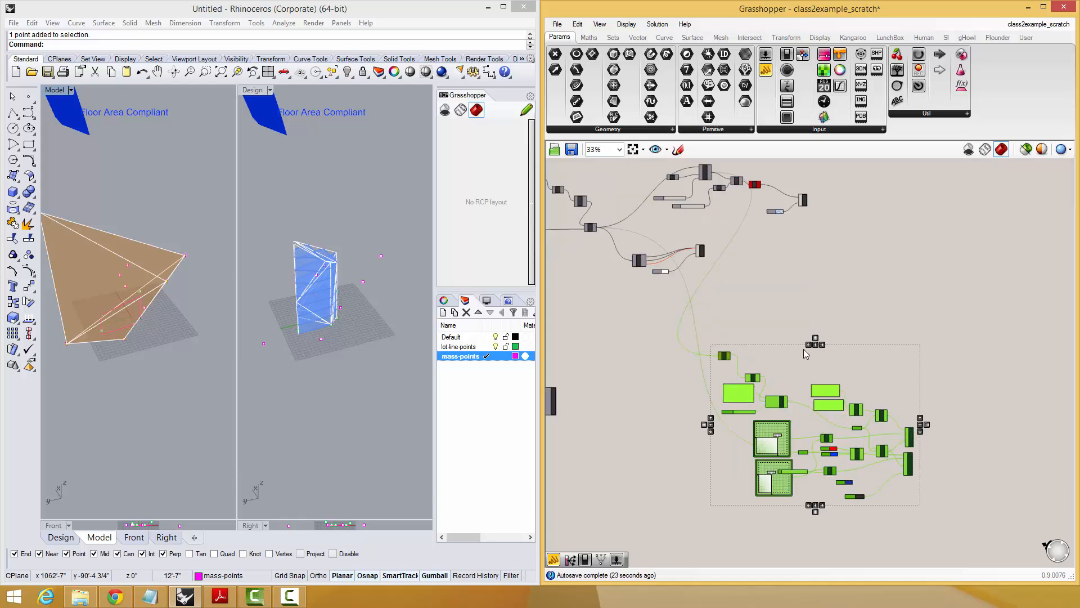
# Move the Area component slightly down so it sits closer to Mass Addition.
pyautogui.scroll(2, 803, 348)
pyautogui.click(711, 323)
pyautogui.scroll(2, 695, 360)
pyautogui.moveTo(682, 363); pyautogui.dragTo(683, 382)
pyautogui.scroll(-3, 697, 391)
pyautogui.moveTo(827, 441); pyautogui.dragTo(840, 447, button='right')
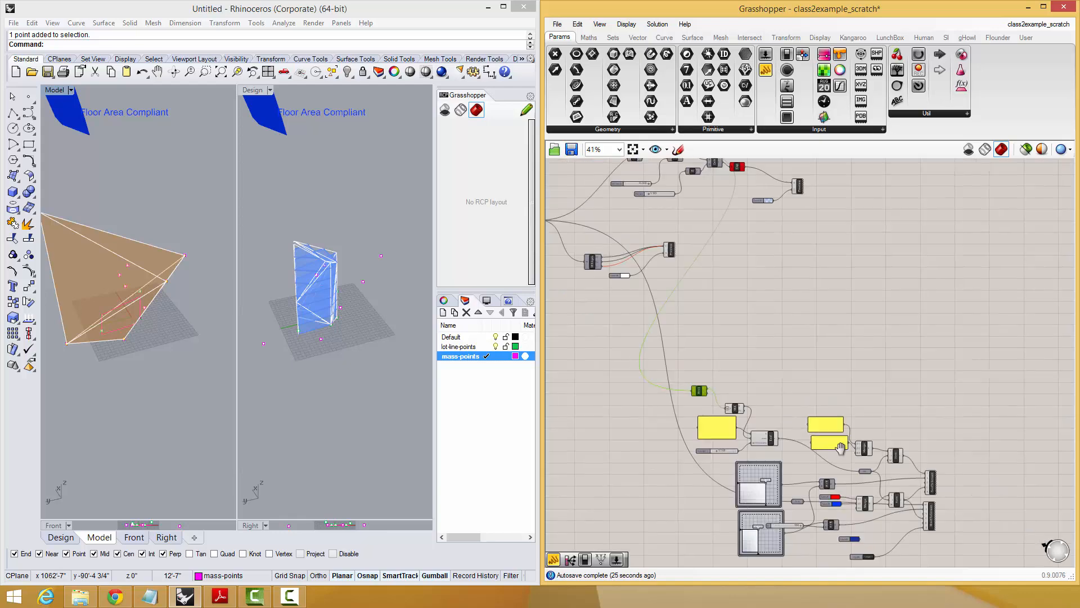
# Try grouping all the floor area check and label components, and undo the group.
pyautogui.scroll(-2, 840, 448)
pyautogui.moveTo(928, 341); pyautogui.dragTo(729, 532)
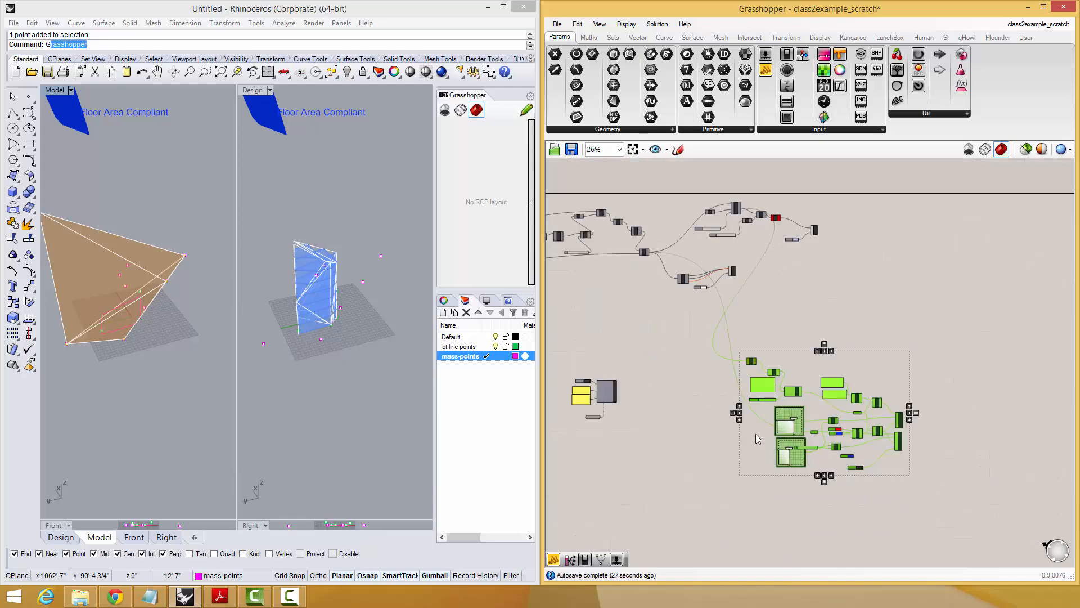
pyautogui.click(824, 370)
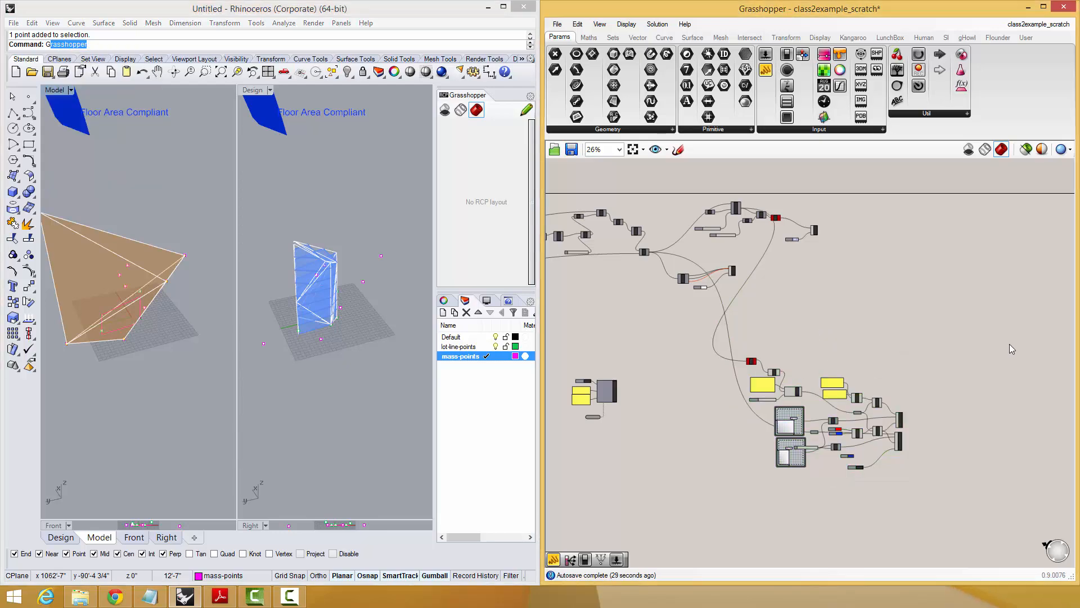
pyautogui.moveTo(926, 333); pyautogui.dragTo(714, 506)
pyautogui.hotkey('ctrl', 'g')
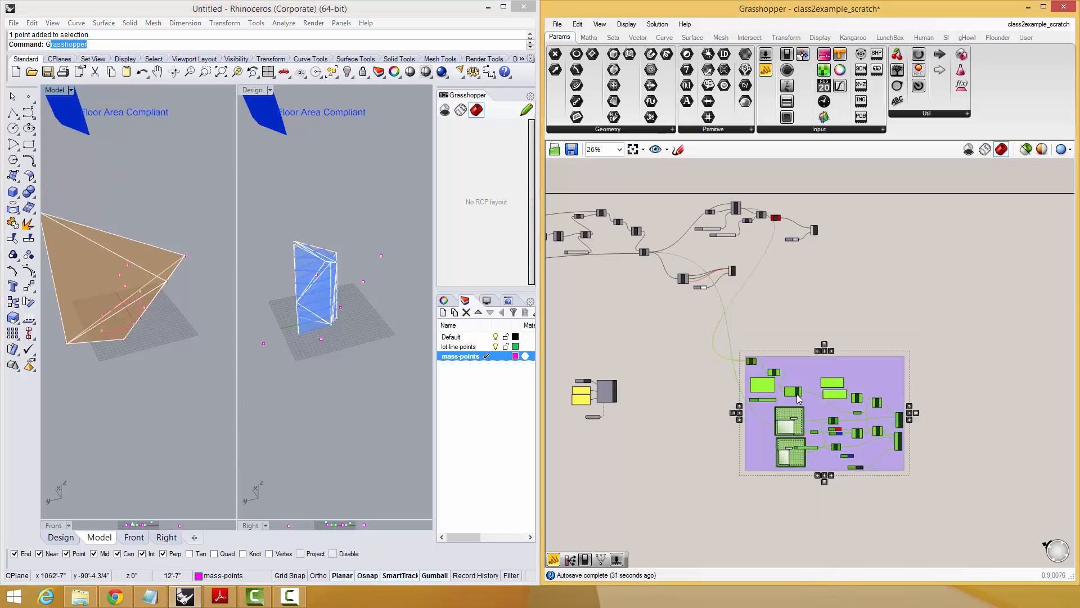
pyautogui.scroll(2, 810, 366)
pyautogui.click(779, 450)
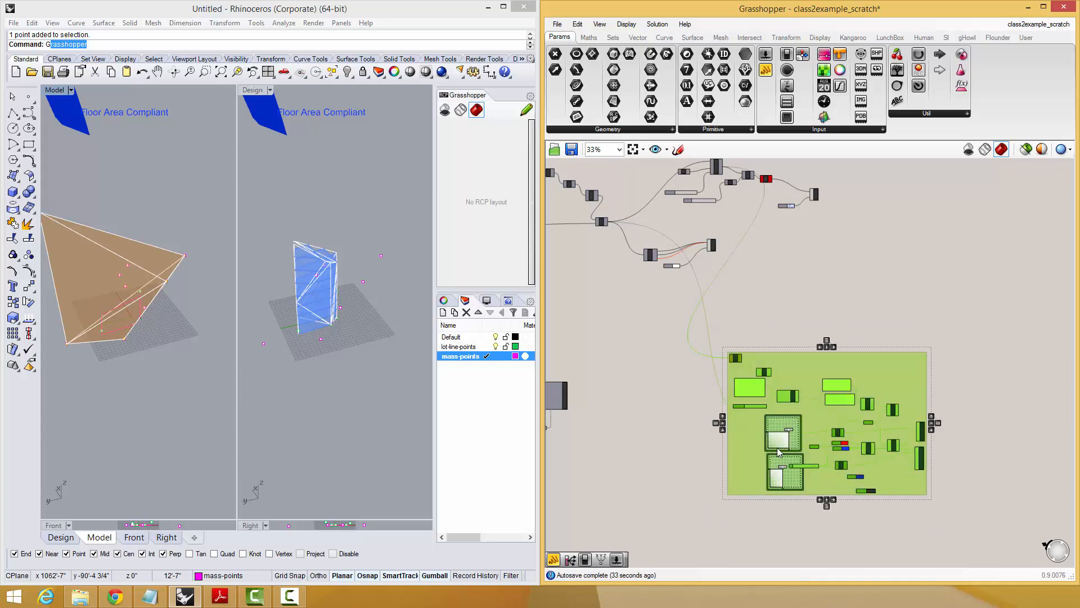
pyautogui.click(862, 321)
pyautogui.hotkey('ctrl', 'z')
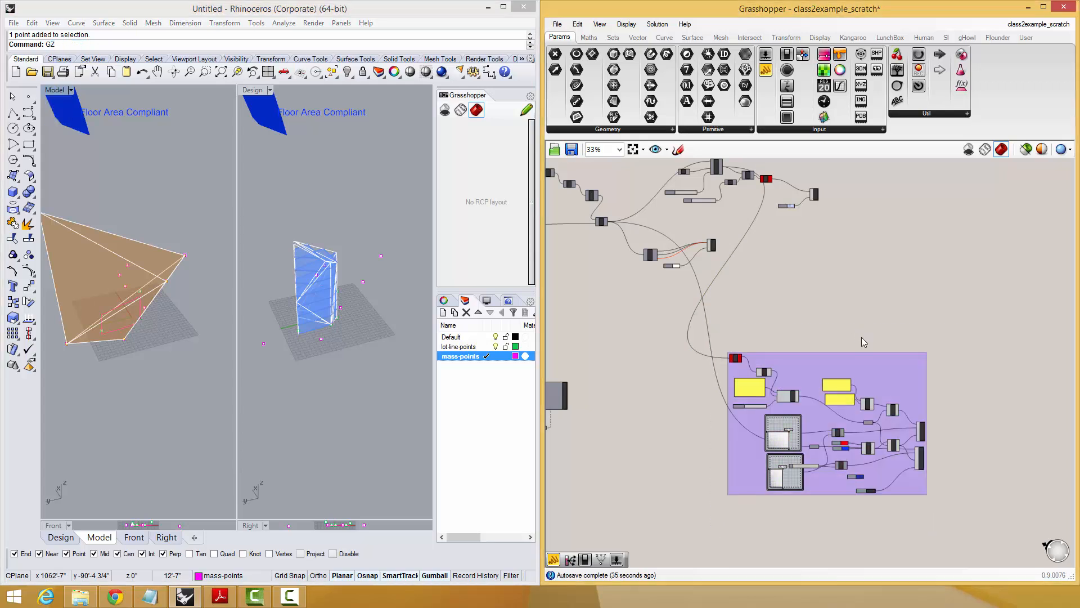
# Group all the floor area check and label components, keeping the box outline.
pyautogui.moveTo(932, 328); pyautogui.dragTo(742, 509)
pyautogui.press('space')
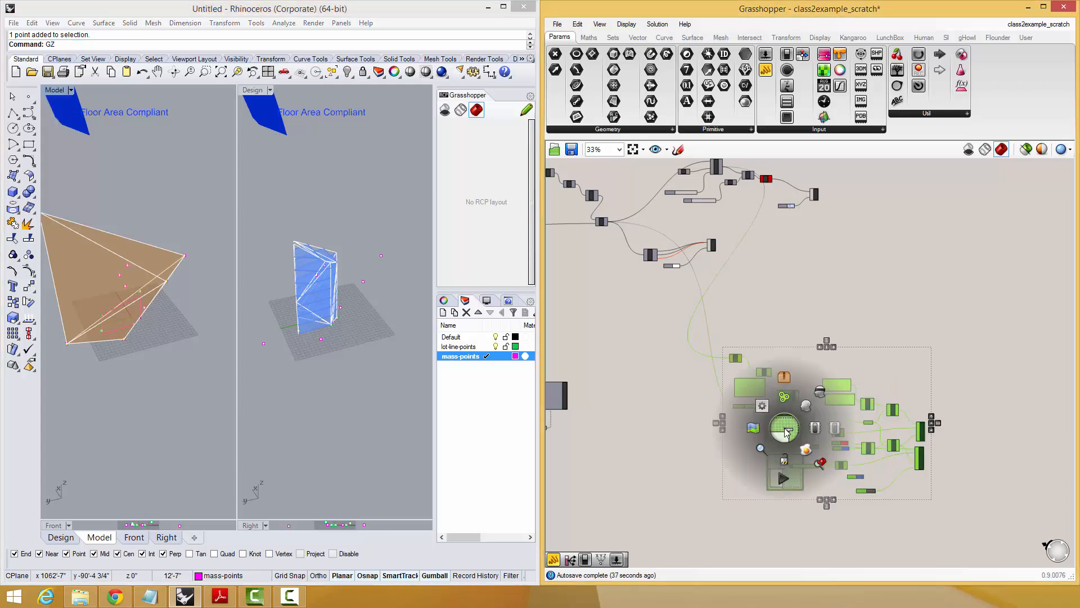
pyautogui.click(784, 397)
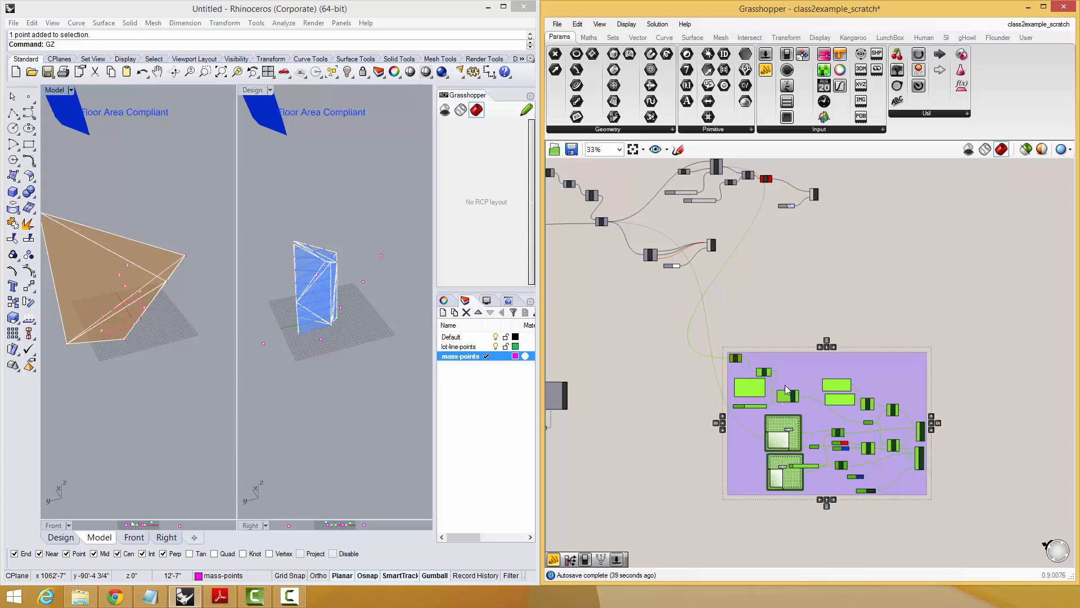
pyautogui.scroll(3, 791, 360)
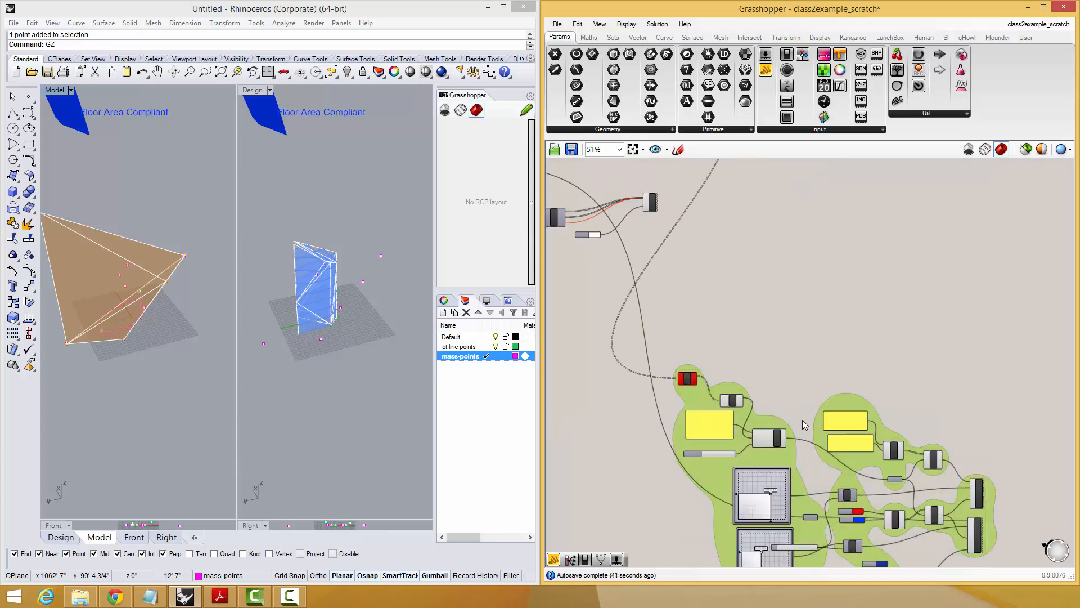
pyautogui.doubleClick(834, 402)
pyautogui.doubleClick(817, 401)
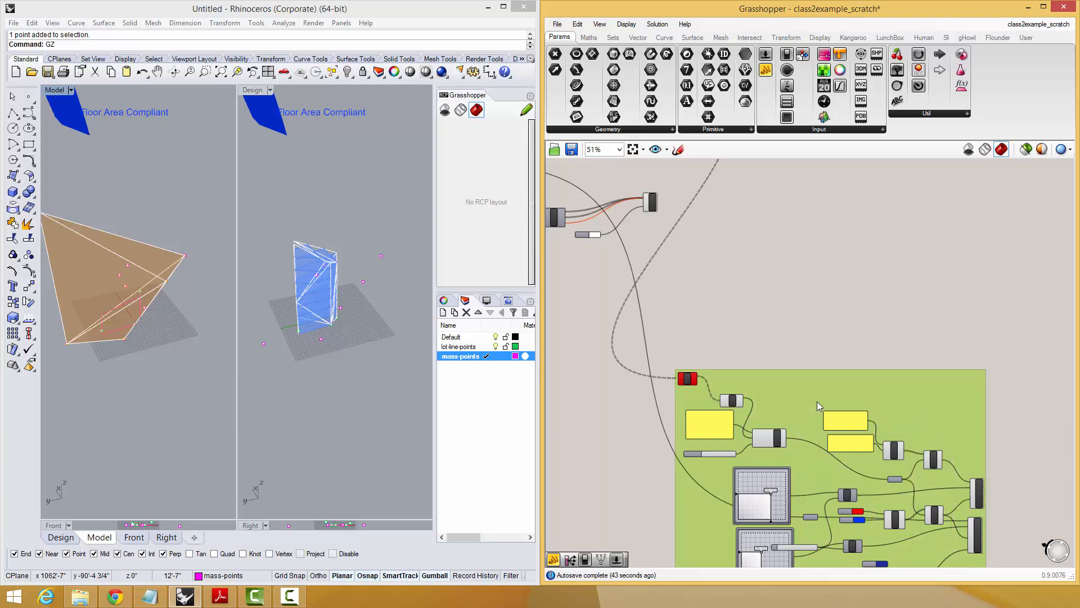
# Name the group "Floor Area Notification".
pyautogui.rightClick(822, 375)
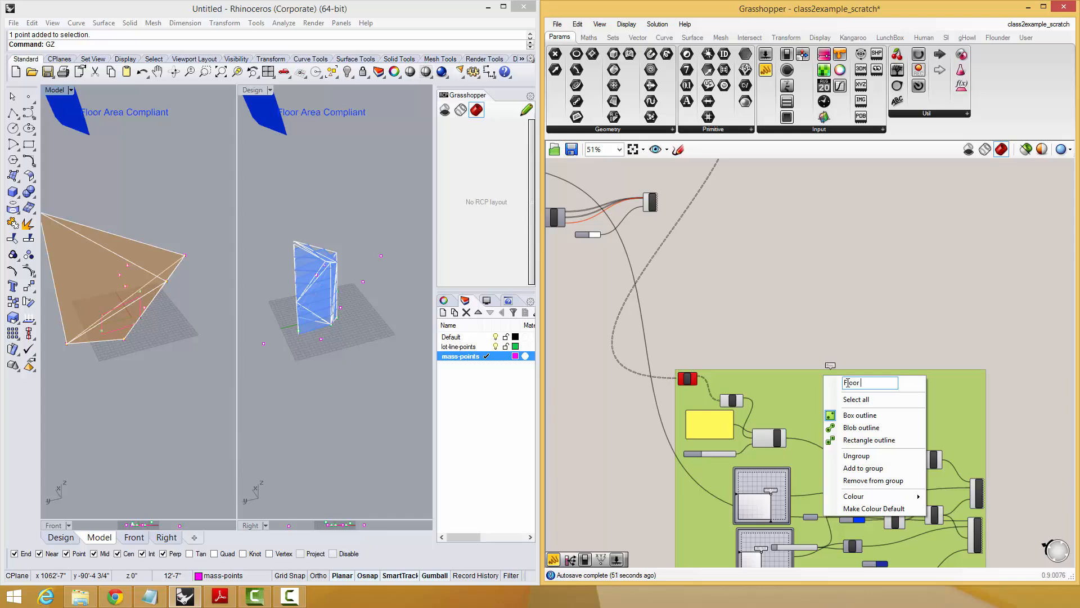
pyautogui.write('areon')
pyautogui.press('Return')
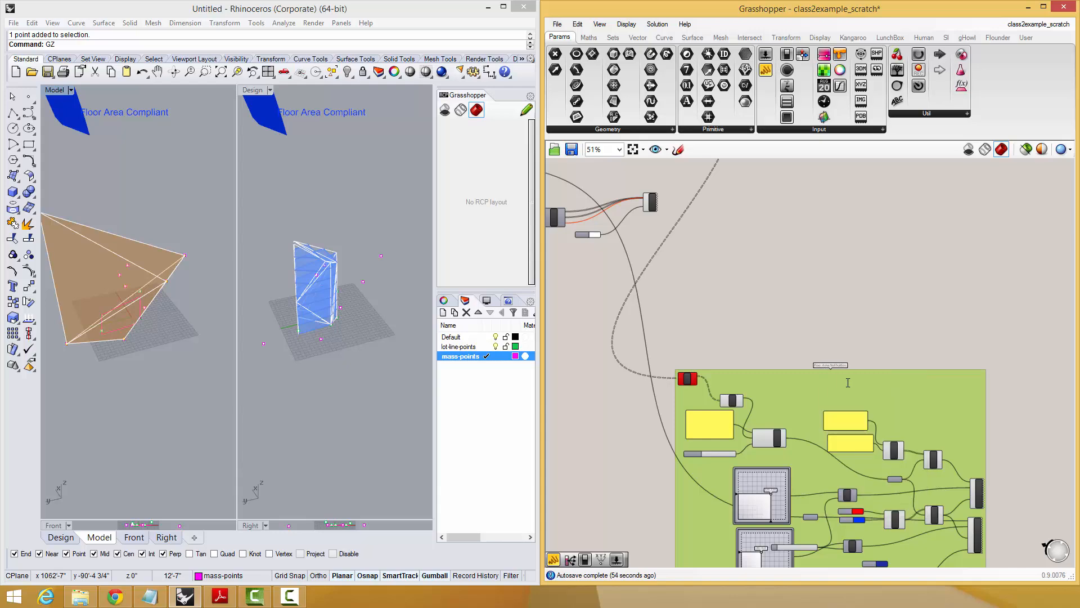
# Change the Floor Area Notification group's colour to a strong purple.
pyautogui.scroll(3, 848, 363)
pyautogui.rightClick(841, 369)
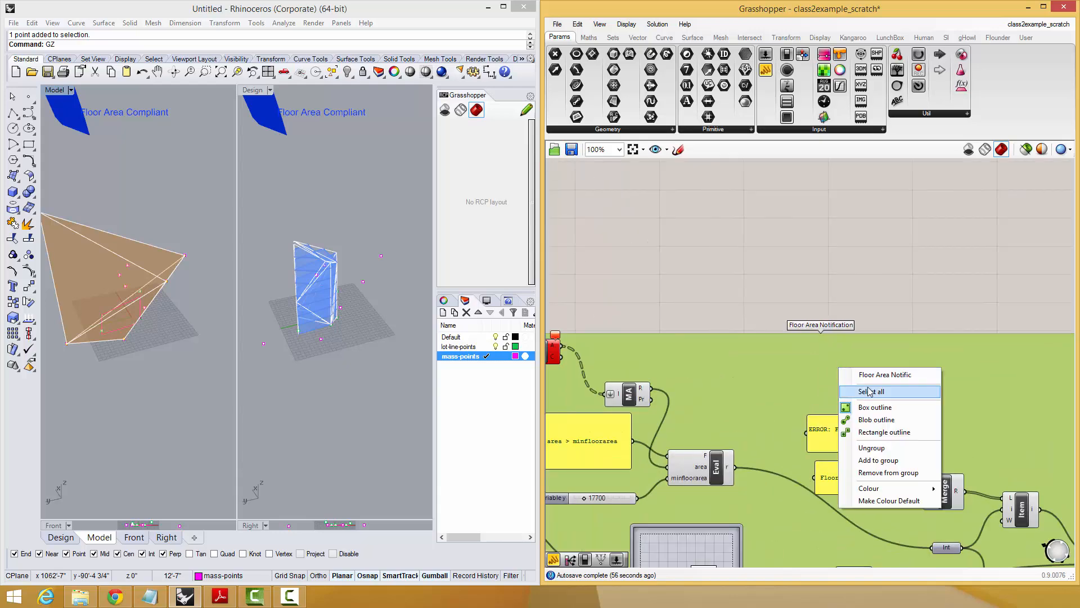
pyautogui.moveTo(877, 489)
pyautogui.moveTo(750, 439); pyautogui.dragTo(723, 381)
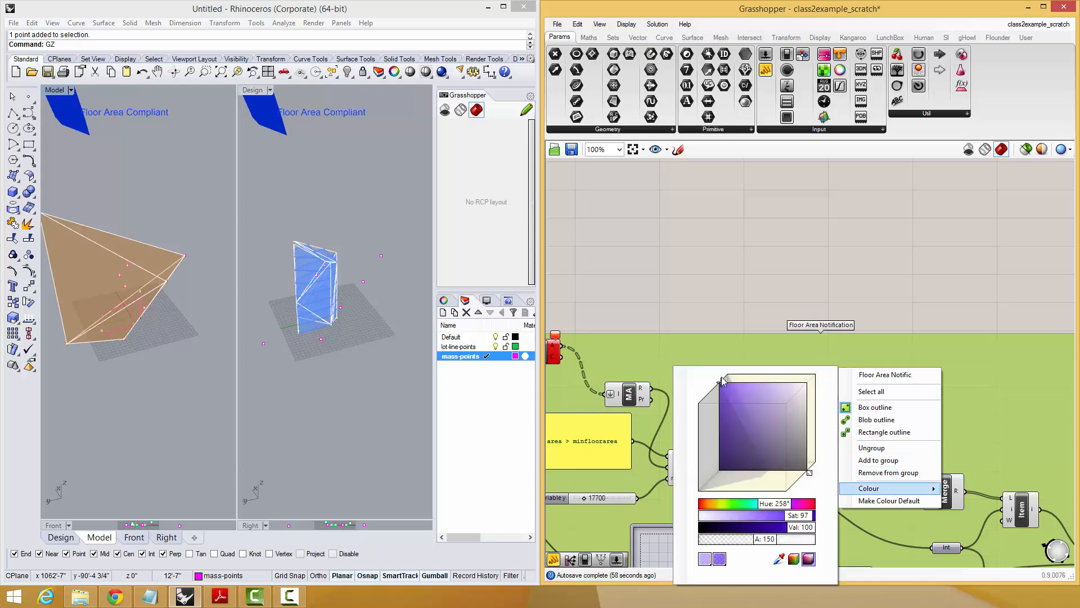
pyautogui.click(741, 298)
pyautogui.moveTo(744, 290); pyautogui.dragTo(761, 258, button='right')
pyautogui.scroll(-3, 761, 257)
pyautogui.scroll(2, 775, 287)
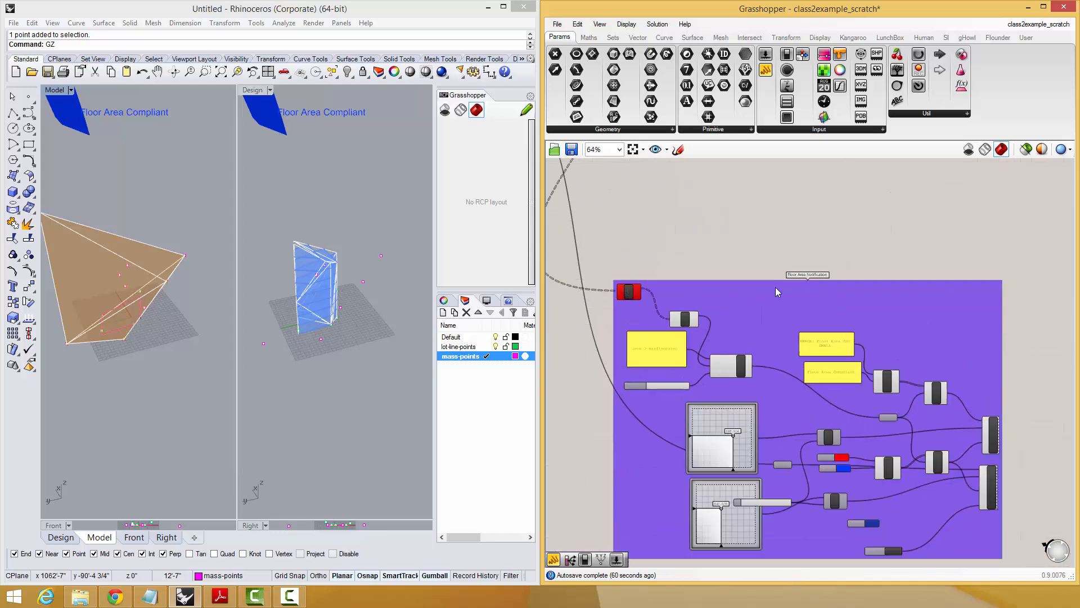
# Set the Floor Area Notification group's colour to pink.
pyautogui.rightClick(776, 291)
pyautogui.click(858, 421)
pyautogui.rightClick(832, 318)
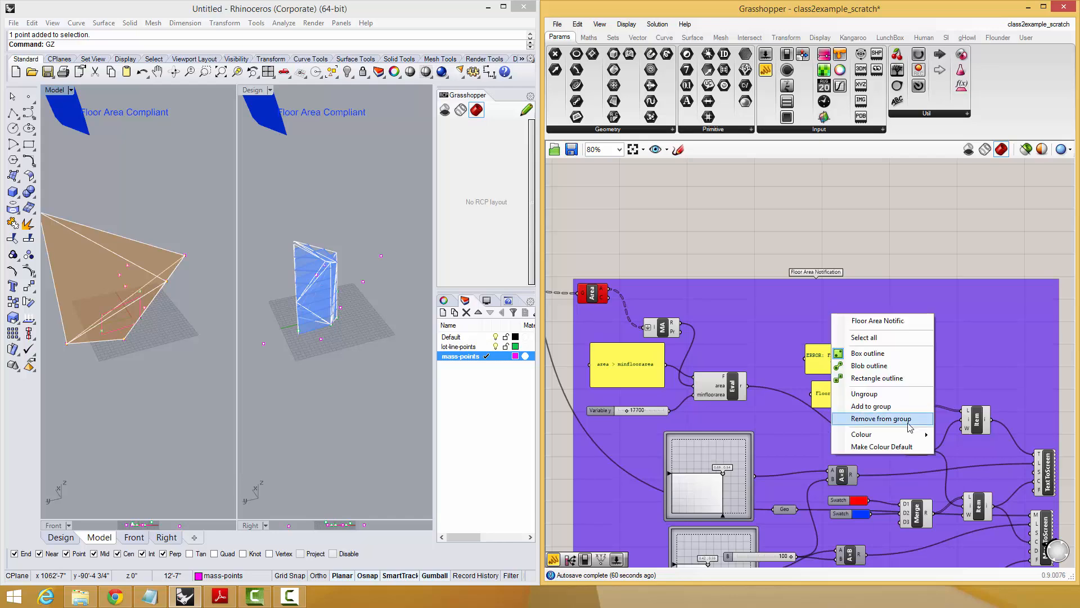
pyautogui.moveTo(899, 437)
pyautogui.moveTo(771, 503); pyautogui.dragTo(782, 506)
pyautogui.moveTo(755, 383); pyautogui.dragTo(766, 365)
pyautogui.click(728, 251)
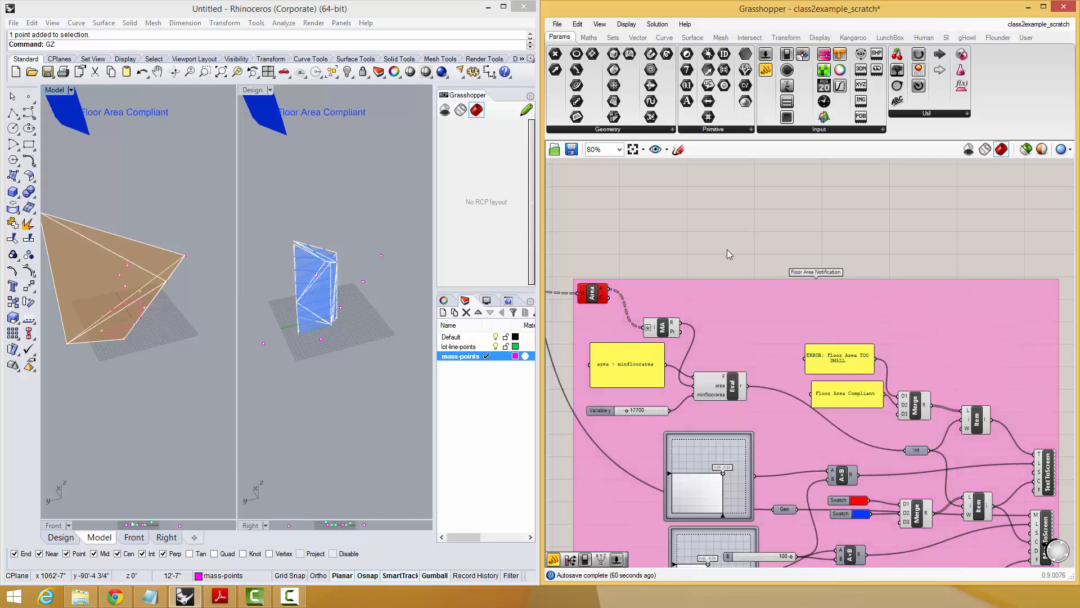
# Read the error message on the Area component at the group's upper corner.
pyautogui.moveTo(728, 251); pyautogui.dragTo(844, 283, button='right')
pyautogui.scroll(1, 744, 326)
pyautogui.scroll(-1, 742, 325)
pyautogui.scroll(1, 716, 327)
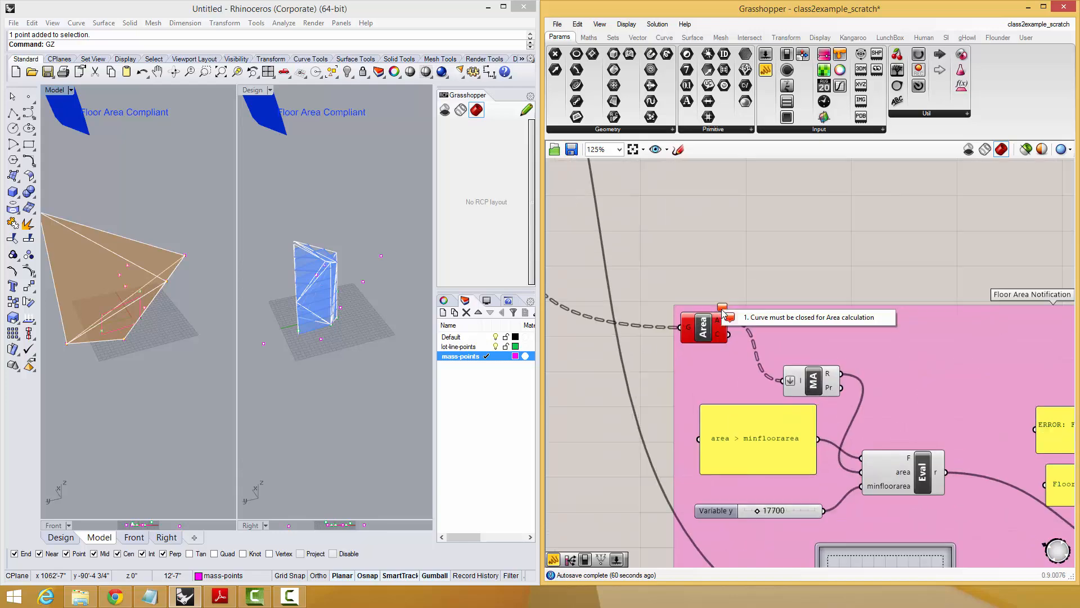
pyautogui.scroll(-2, 728, 307)
pyautogui.moveTo(784, 231); pyautogui.dragTo(778, 277, button='right')
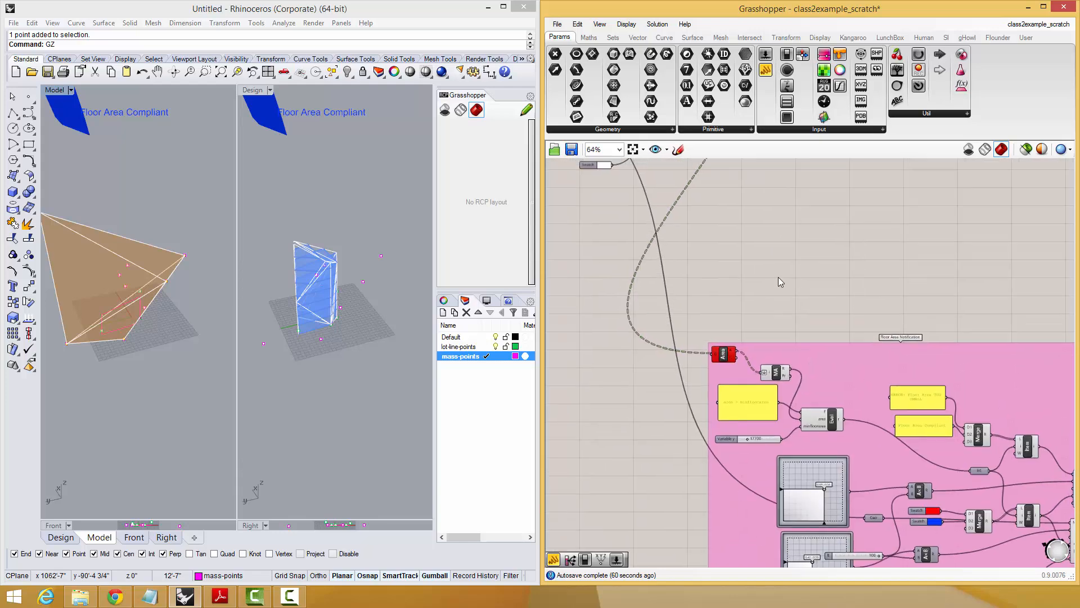
pyautogui.scroll(-3, 778, 276)
# Move the Floor Area Notification group across so it sits clear, below and beside the Preview components.
pyautogui.moveTo(853, 316); pyautogui.dragTo(928, 245)
pyautogui.moveTo(651, 189); pyautogui.dragTo(678, 275, button='right')
pyautogui.scroll(2, 678, 276)
pyautogui.scroll(-2, 678, 277)
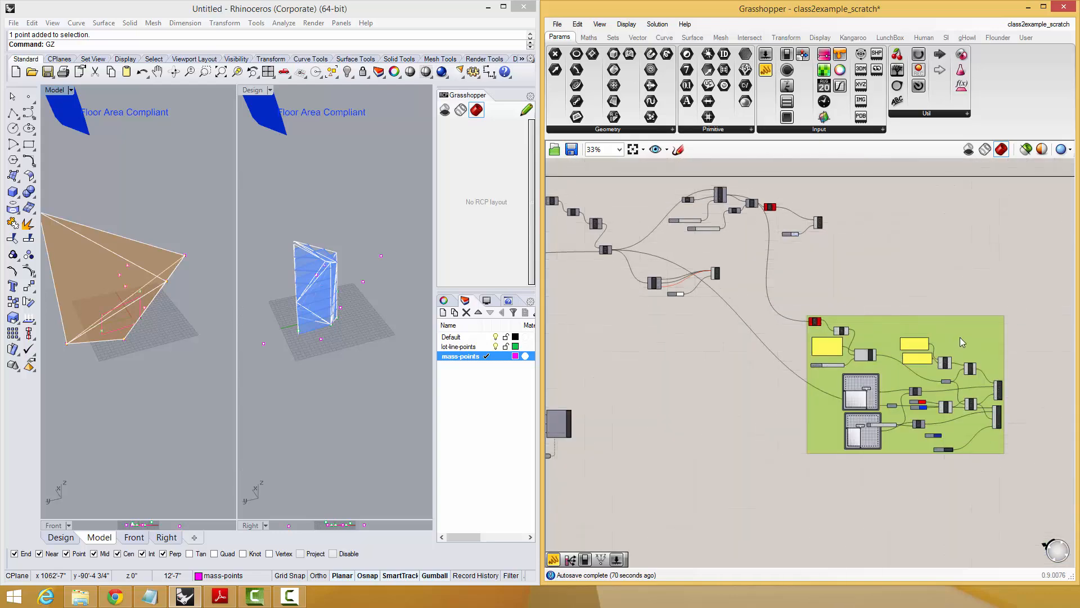
pyautogui.moveTo(960, 337); pyautogui.dragTo(930, 400)
pyautogui.click(885, 306)
pyautogui.scroll(5, 902, 372)
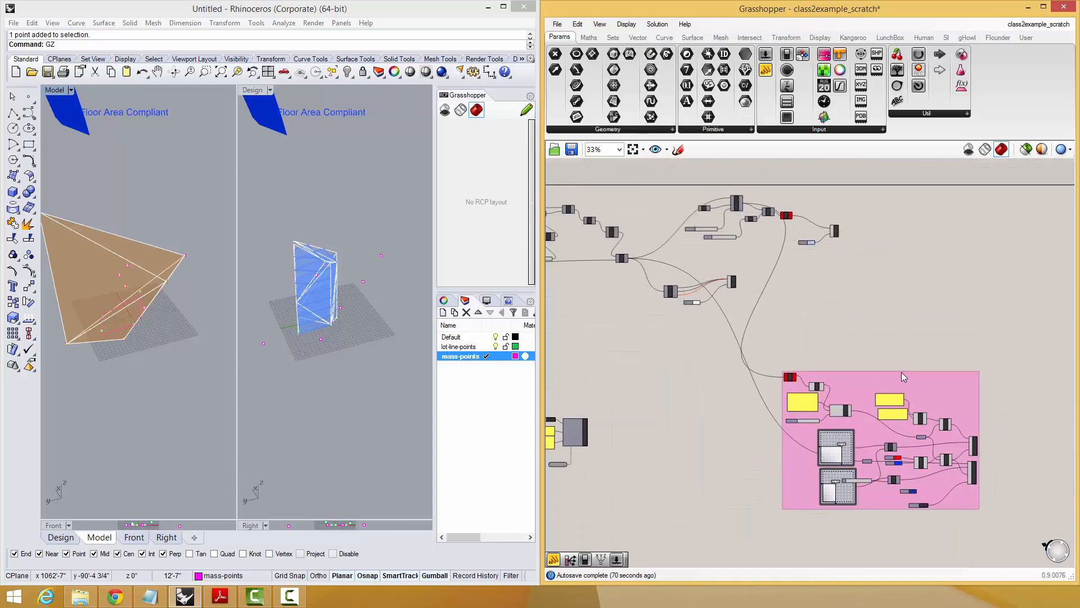
pyautogui.scroll(-4, 848, 359)
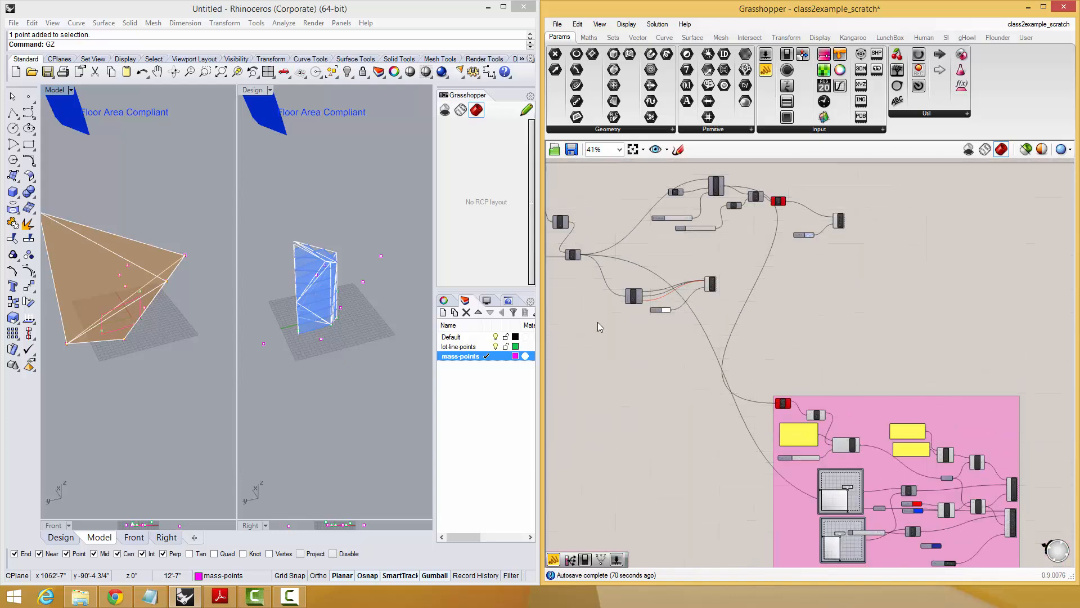
# Review the wiring from Evaluate through the Merge and Item components to the Text To Screen components.
pyautogui.moveTo(196, 333); pyautogui.dragTo(120, 274, button='right')
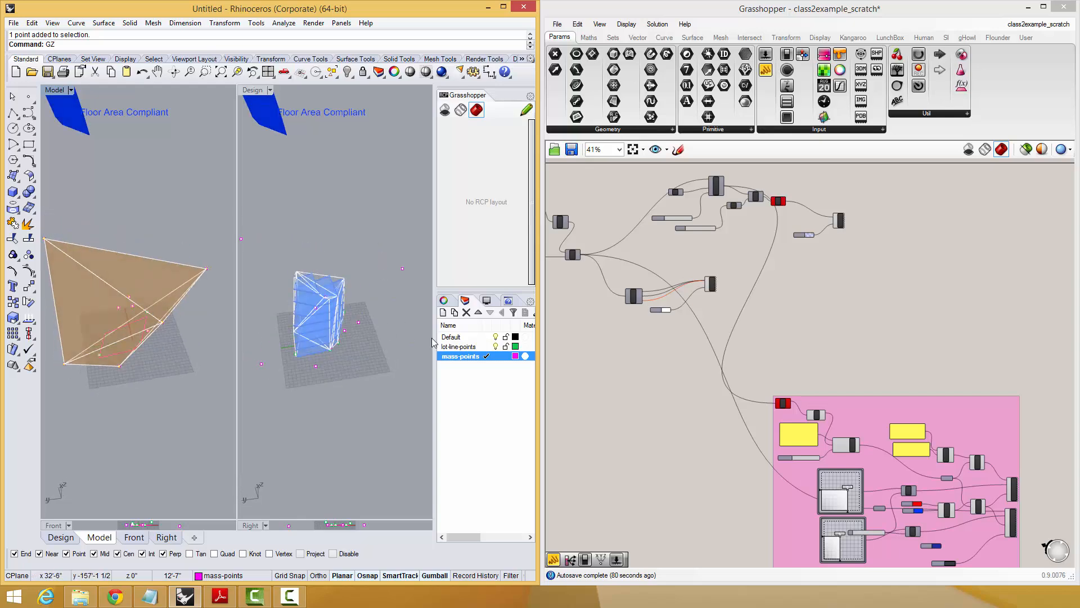
pyautogui.moveTo(903, 336); pyautogui.dragTo(860, 302, button='right')
pyautogui.scroll(2, 899, 483)
pyautogui.scroll(2, 899, 482)
pyautogui.moveTo(868, 409); pyautogui.dragTo(747, 471, button='right')
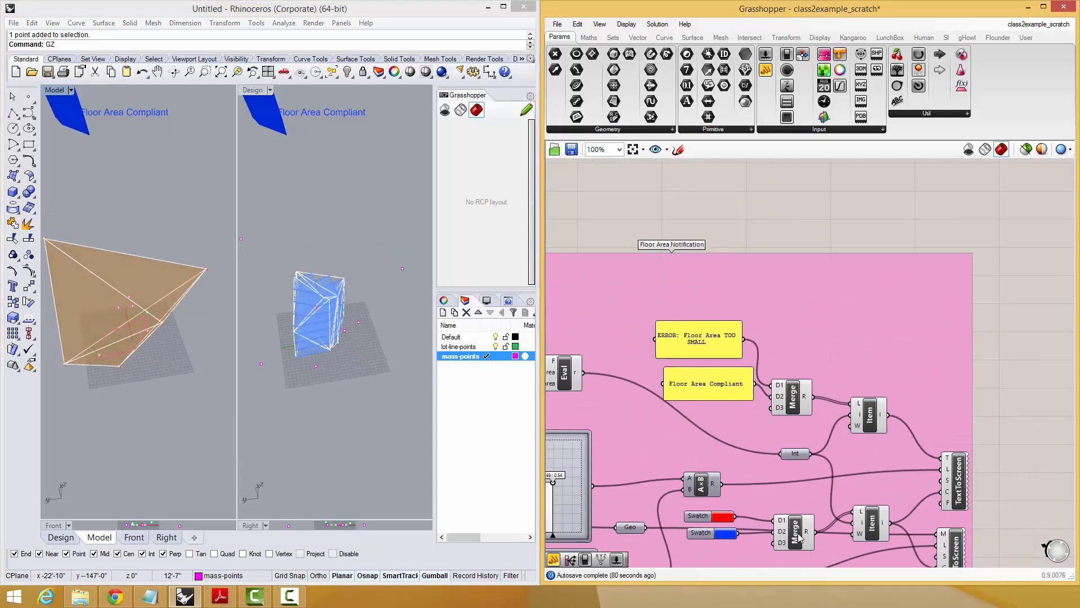
pyautogui.moveTo(565, 374); pyautogui.dragTo(576, 382)
pyautogui.moveTo(576, 382); pyautogui.dragTo(676, 381, button='right')
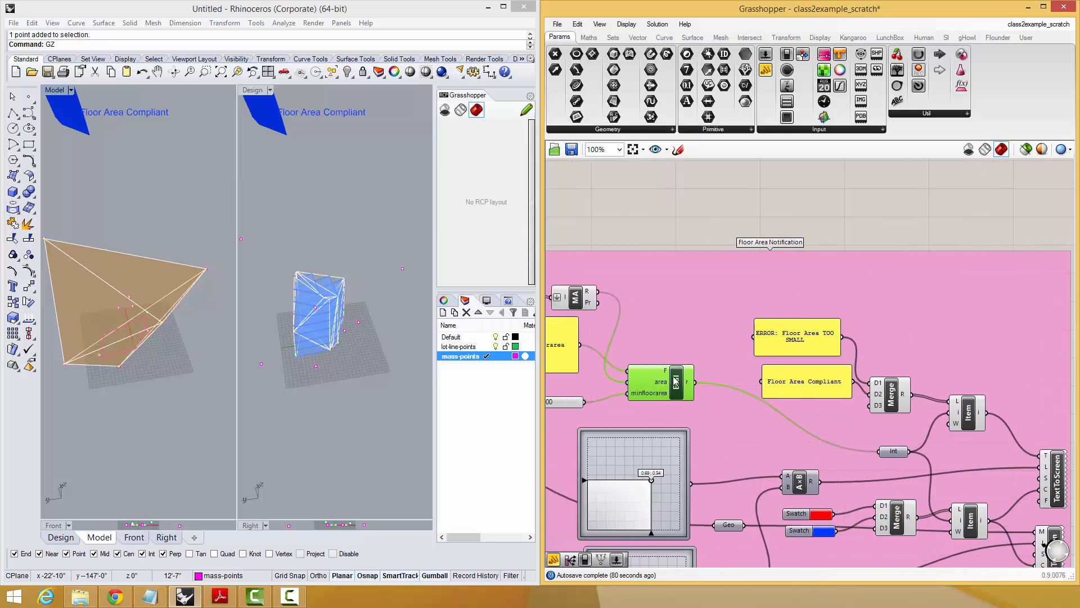
pyautogui.moveTo(1053, 467); pyautogui.dragTo(967, 450, button='right')
pyautogui.click(920, 427)
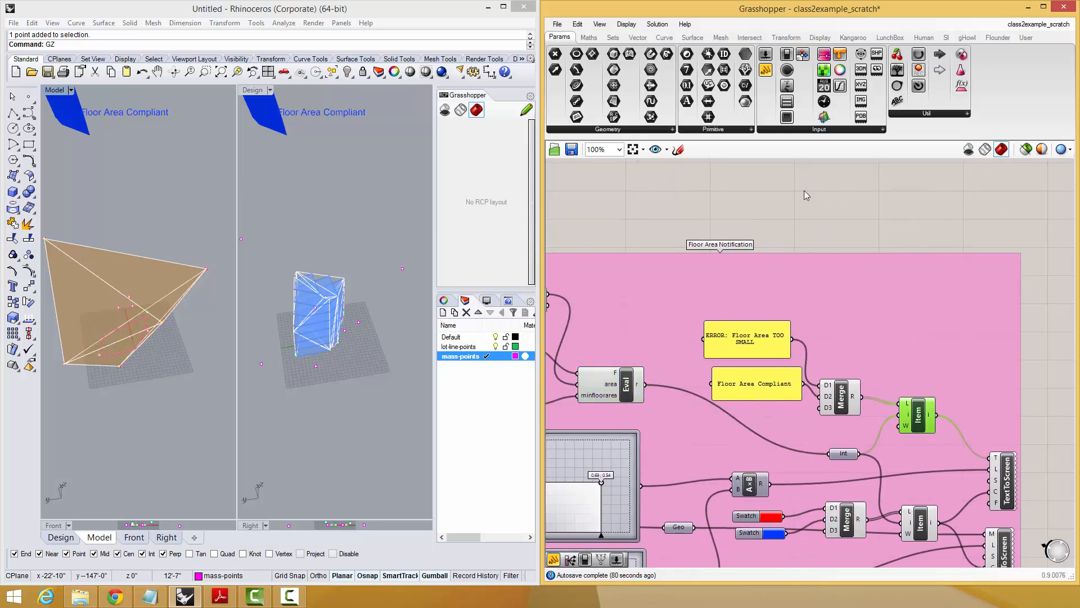
pyautogui.moveTo(798, 208); pyautogui.dragTo(855, 241, button='right')
pyautogui.moveTo(717, 235); pyautogui.dragTo(803, 272, button='right')
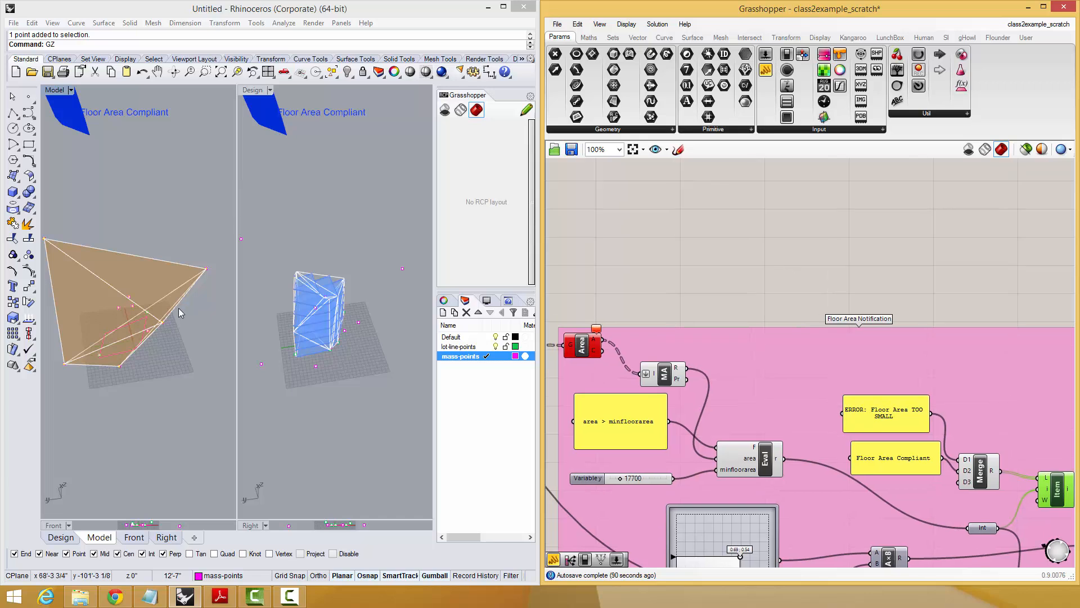
# Inspect the massing and its floor slices from several angles, and check the Area component that reports an error.
pyautogui.moveTo(178, 308)
pyautogui.mouseDown(button='right')
pyautogui.moveTo(167, 268)
pyautogui.moveTo(186, 214)
pyautogui.moveTo(145, 225)
pyautogui.moveTo(150, 308)
pyautogui.moveTo(171, 282)
pyautogui.mouseUp(button='right')
pyautogui.moveTo(767, 271); pyautogui.dragTo(887, 289, button='right')
pyautogui.moveTo(801, 291); pyautogui.dragTo(802, 411, button='right')
pyautogui.moveTo(704, 483); pyautogui.dragTo(696, 479)
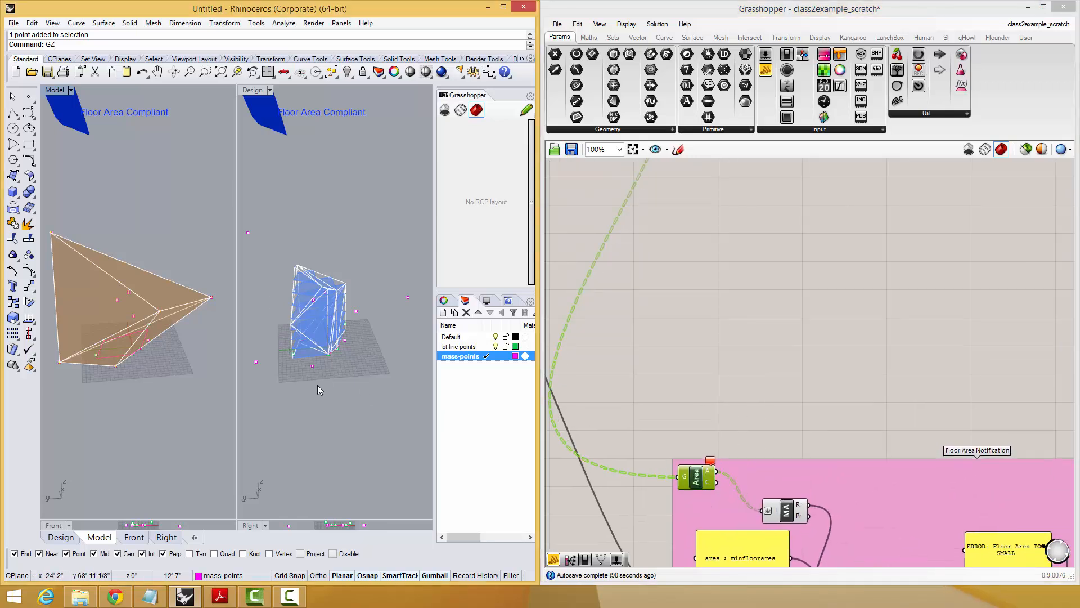
pyautogui.scroll(-2, 825, 385)
pyautogui.moveTo(839, 400); pyautogui.dragTo(803, 340, button='right')
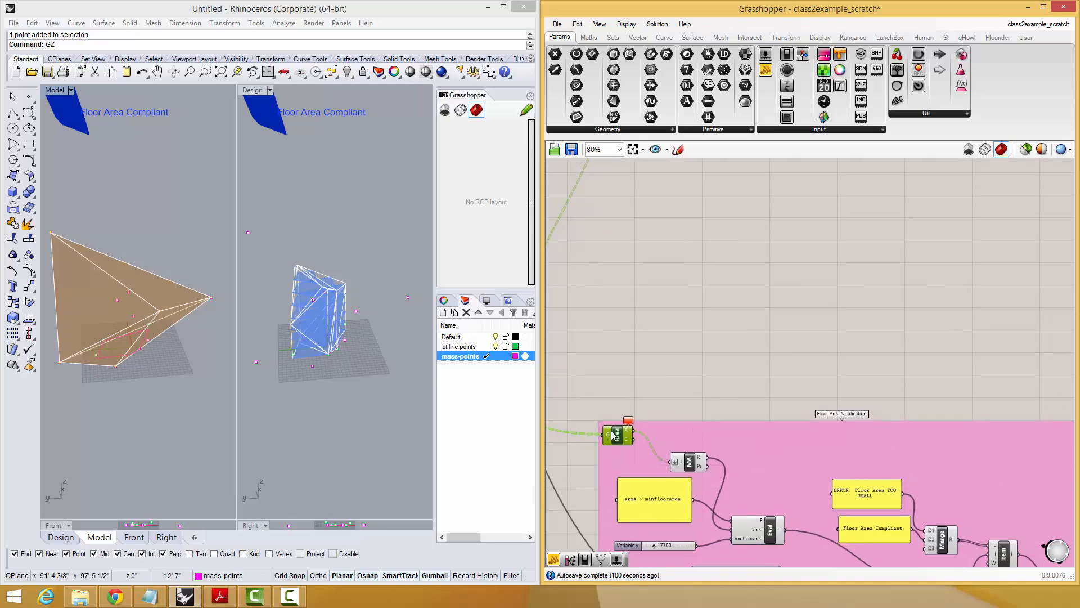
pyautogui.moveTo(614, 435); pyautogui.dragTo(615, 437)
pyautogui.moveTo(283, 291)
pyautogui.mouseDown(button='right')
pyautogui.moveTo(285, 265)
pyautogui.moveTo(279, 281)
pyautogui.mouseUp(button='right')
pyautogui.moveTo(222, 257)
pyautogui.mouseDown(button='right')
pyautogui.moveTo(215, 244)
pyautogui.moveTo(235, 258)
pyautogui.mouseUp(button='right')
# Add a panel fed by the Area component's area output, enlarge it and place it above the Floor Area Notification group.
pyautogui.doubleClick(714, 355)
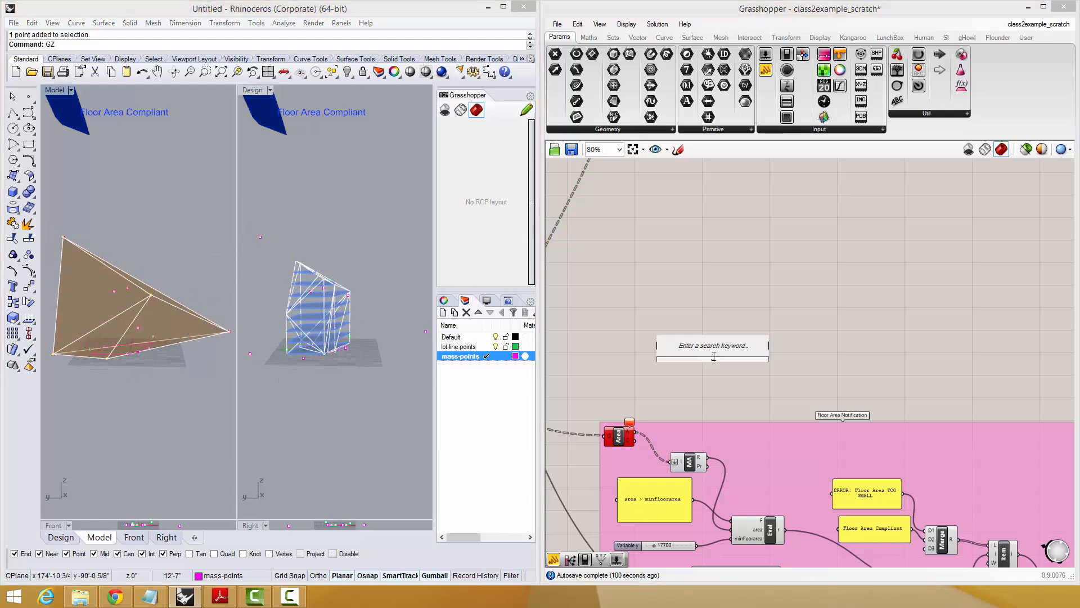
pyautogui.write('//')
pyautogui.press('Return')
pyautogui.moveTo(637, 433); pyautogui.dragTo(972, 450)
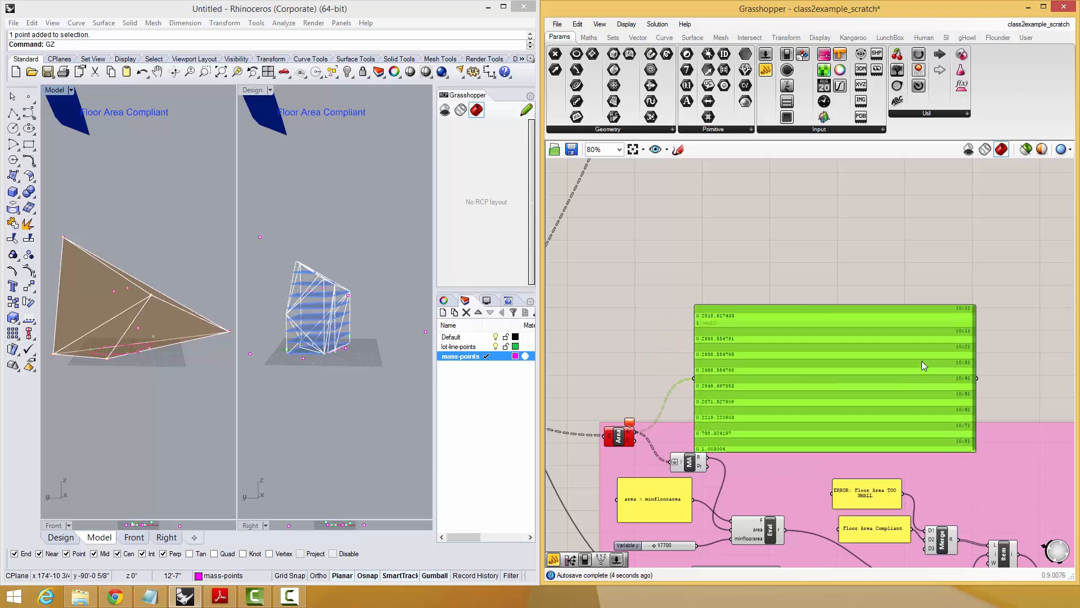
pyautogui.moveTo(922, 361); pyautogui.dragTo(956, 317)
pyautogui.moveTo(924, 343); pyautogui.dragTo(899, 411, button='right')
pyautogui.moveTo(773, 393); pyautogui.dragTo(841, 376)
# Add a Remap Numbers component above the Area component and feed its V input from the area output.
pyautogui.doubleClick(716, 329)
pyautogui.write('remap')
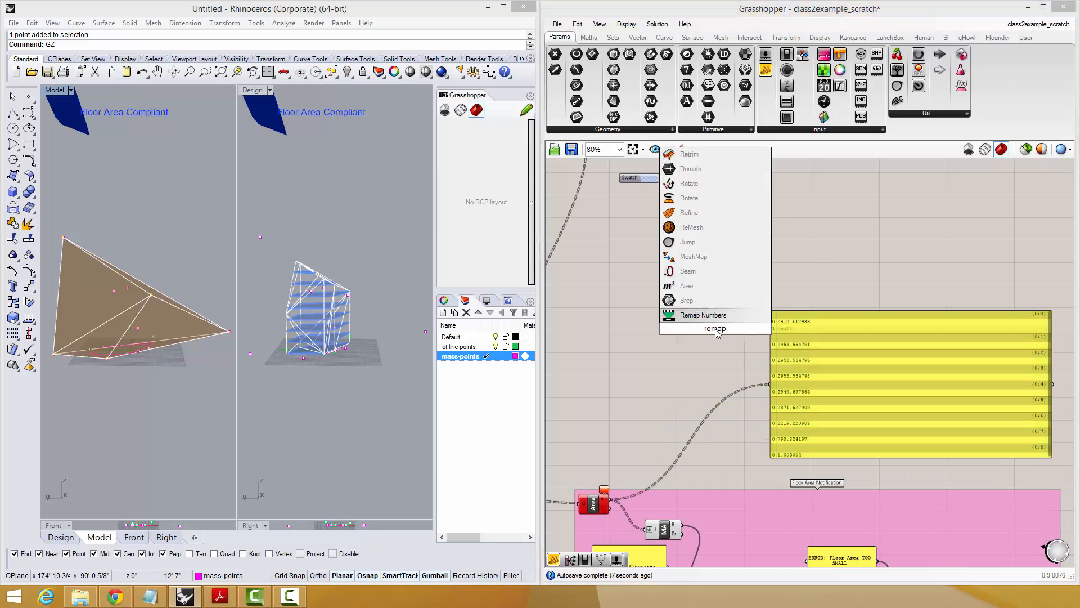
pyautogui.click(699, 319)
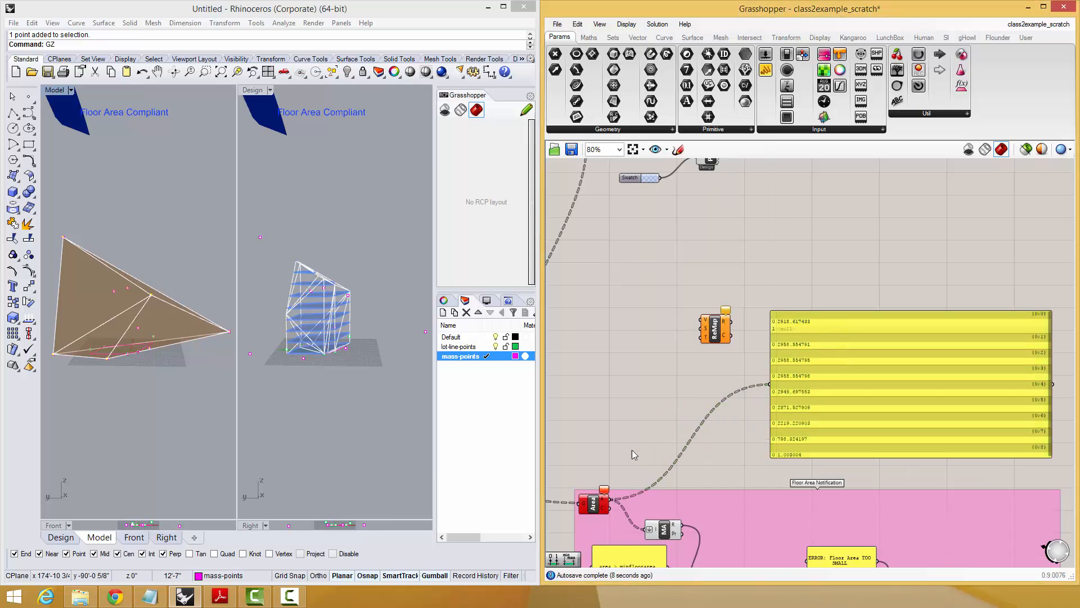
pyautogui.moveTo(611, 499); pyautogui.dragTo(711, 326)
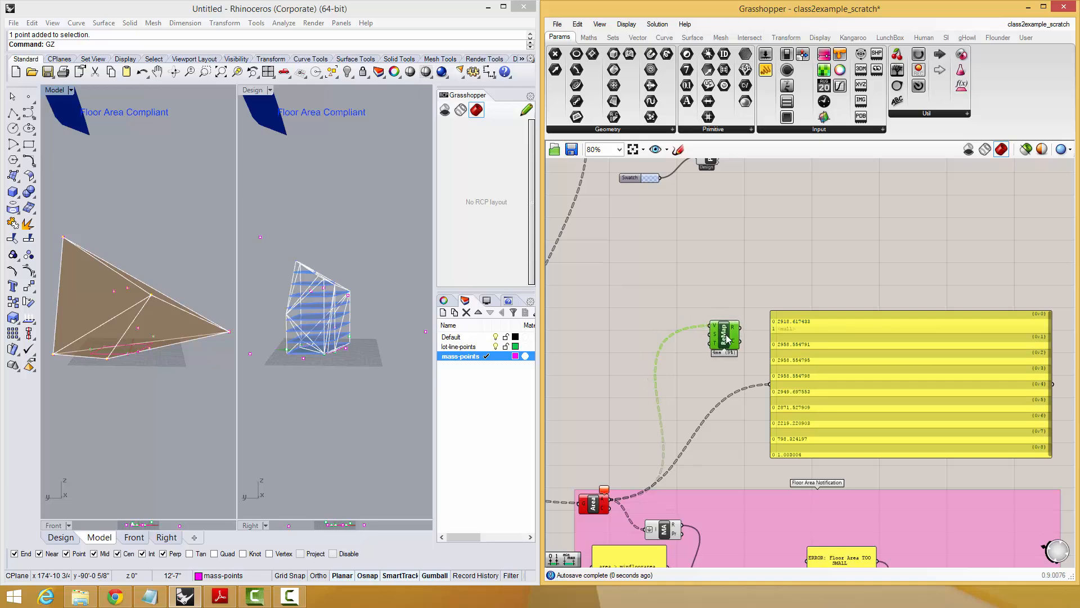
pyautogui.moveTo(660, 324); pyautogui.dragTo(669, 316, button='right')
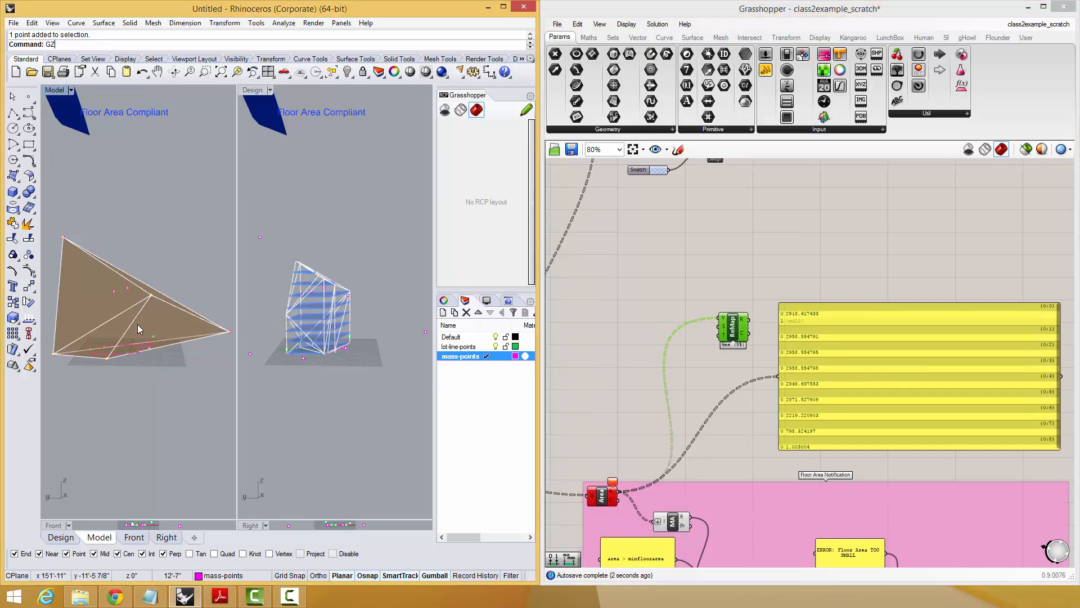
pyautogui.moveTo(137, 324); pyautogui.dragTo(175, 374, button='right')
pyautogui.scroll(3, 729, 315)
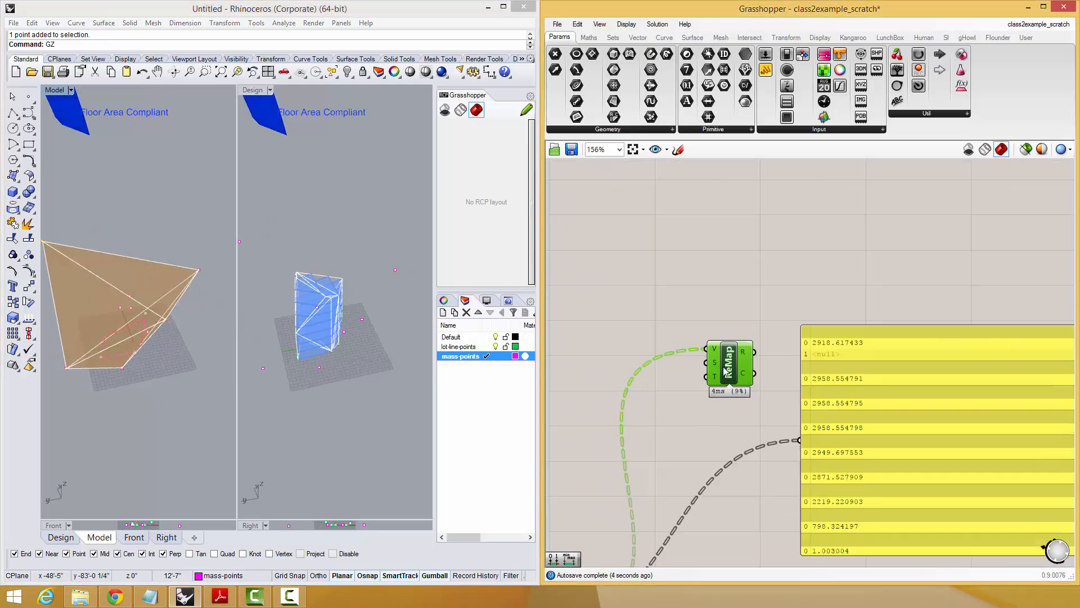
pyautogui.moveTo(730, 360)
pyautogui.mouseDown()
pyautogui.moveTo(739, 338)
pyautogui.moveTo(744, 346)
pyautogui.mouseUp()
pyautogui.scroll(-2, 662, 402)
# Add a Bounds component with a flattened input, wired between the area output and the Remap Numbers source input.
pyautogui.moveTo(663, 402); pyautogui.dragTo(728, 287, button='right')
pyautogui.doubleClick(728, 287)
pyautogui.write('boun')
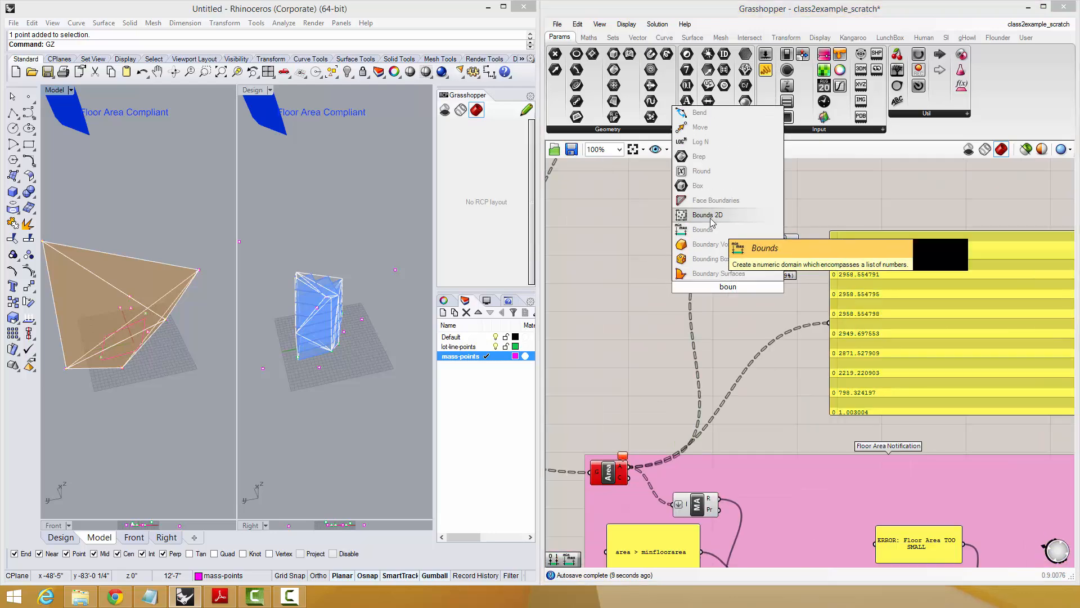
pyautogui.click(710, 229)
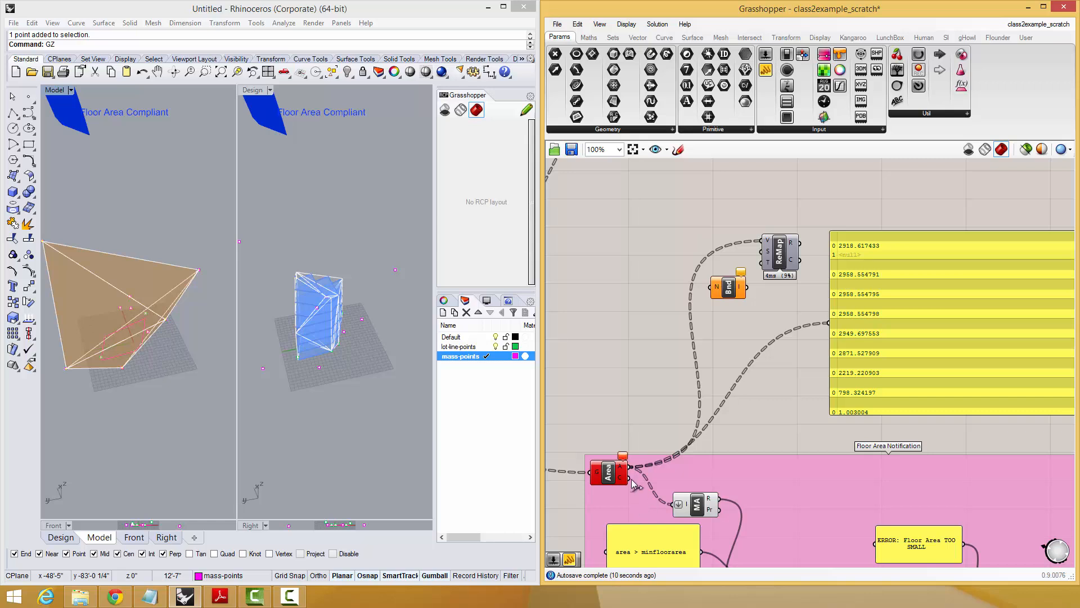
pyautogui.moveTo(656, 416); pyautogui.dragTo(790, 272)
pyautogui.rightClick(719, 290)
pyautogui.click(742, 360)
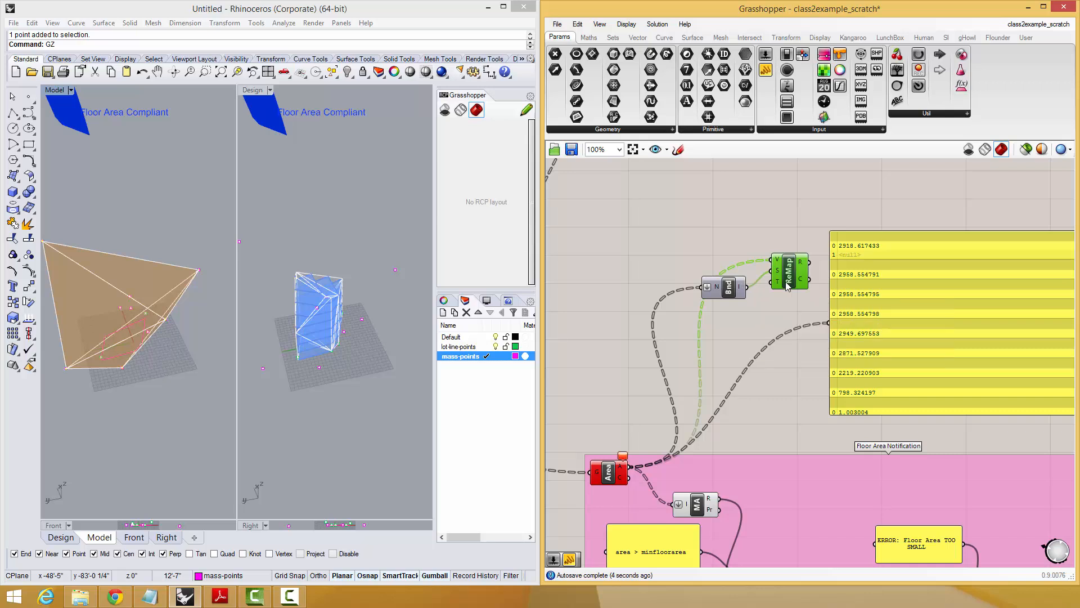
# Feed the large panel from the R output of Remap Numbers instead of the area output, and move it further away.
pyautogui.moveTo(825, 309); pyautogui.dragTo(830, 321)
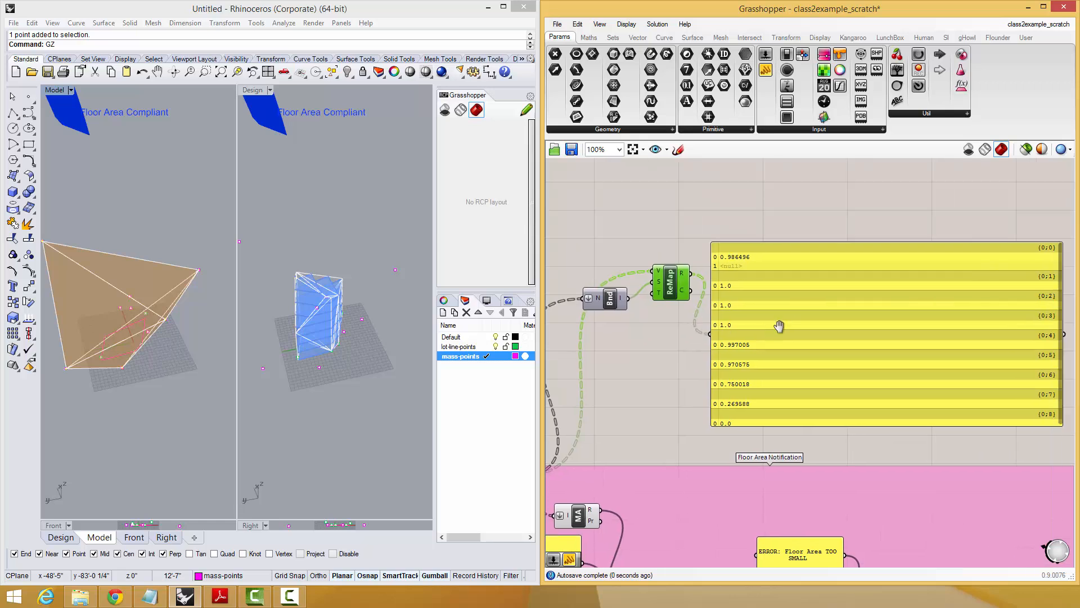
pyautogui.moveTo(995, 259); pyautogui.dragTo(995, 342)
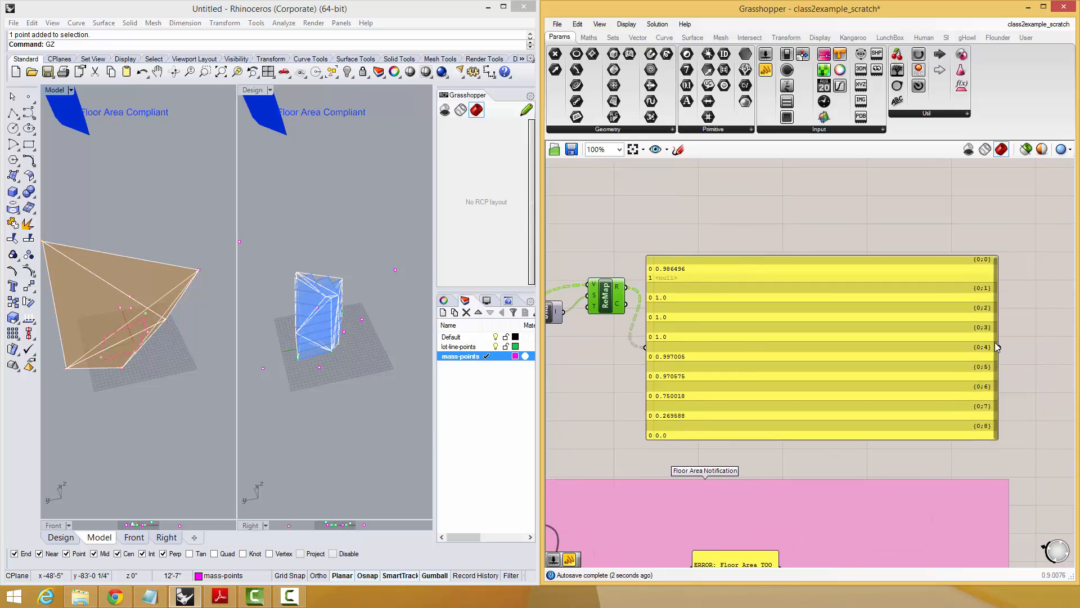
pyautogui.moveTo(765, 358); pyautogui.dragTo(879, 354)
pyautogui.moveTo(880, 355); pyautogui.dragTo(889, 383, button='right')
# Add a Gradient component and place it above and beyond the Remap Numbers component.
pyautogui.doubleClick(748, 222)
pyautogui.write('gradient')
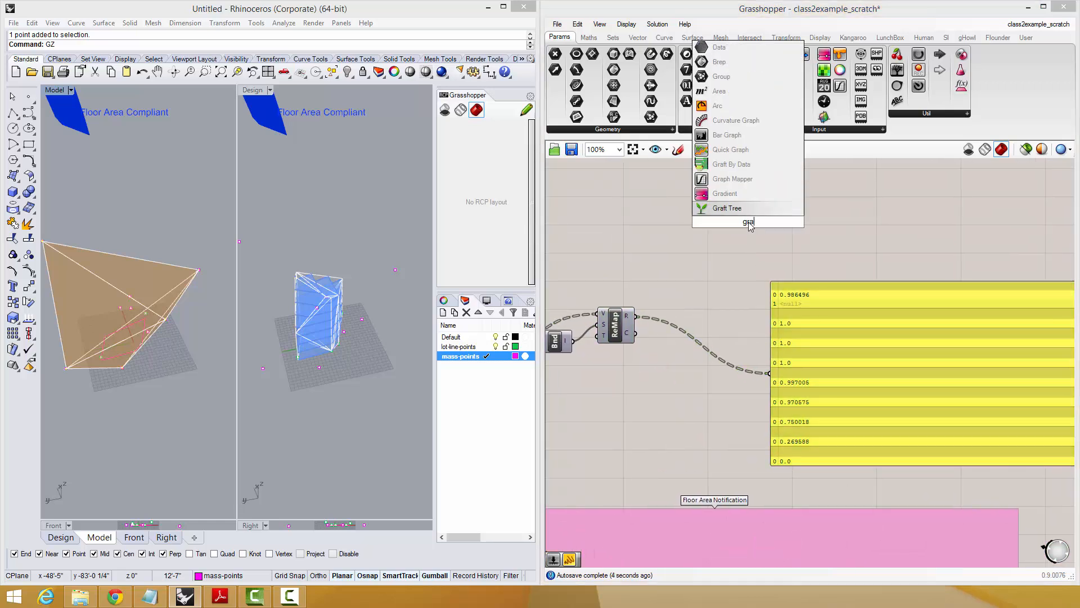
pyautogui.press('Return')
pyautogui.scroll(3, 724, 221)
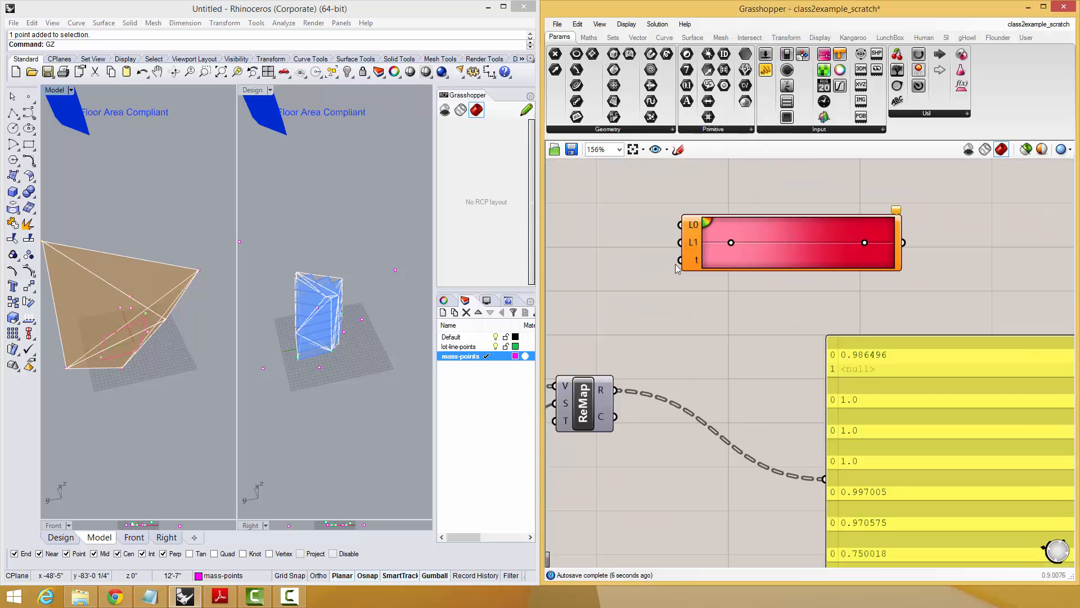
pyautogui.moveTo(678, 263); pyautogui.dragTo(787, 263, button='right')
pyautogui.moveTo(795, 248); pyautogui.dragTo(802, 303)
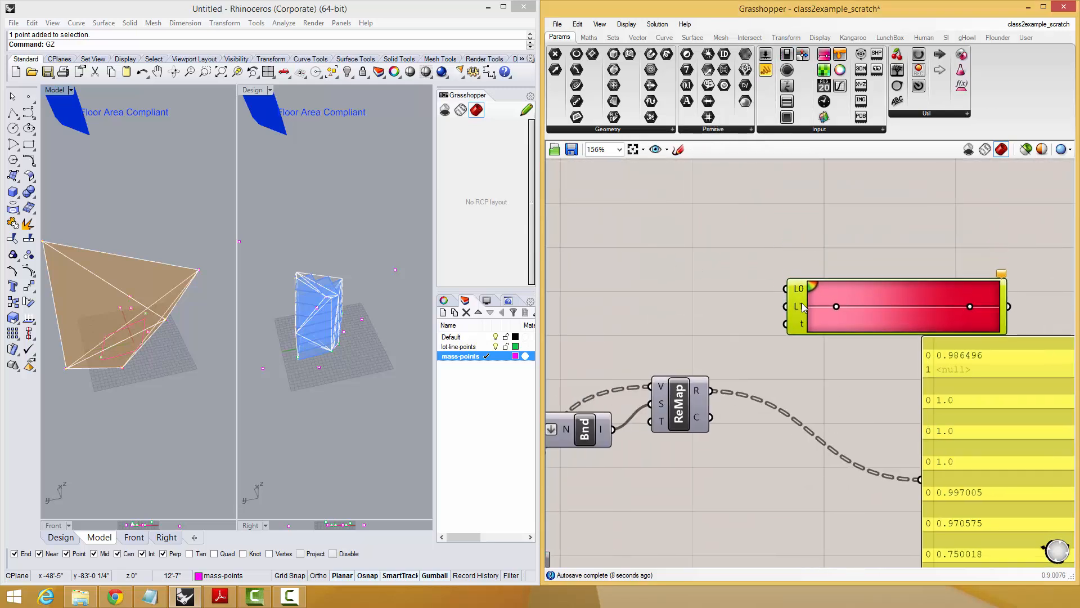
pyautogui.moveTo(801, 302); pyautogui.dragTo(819, 271, button='right')
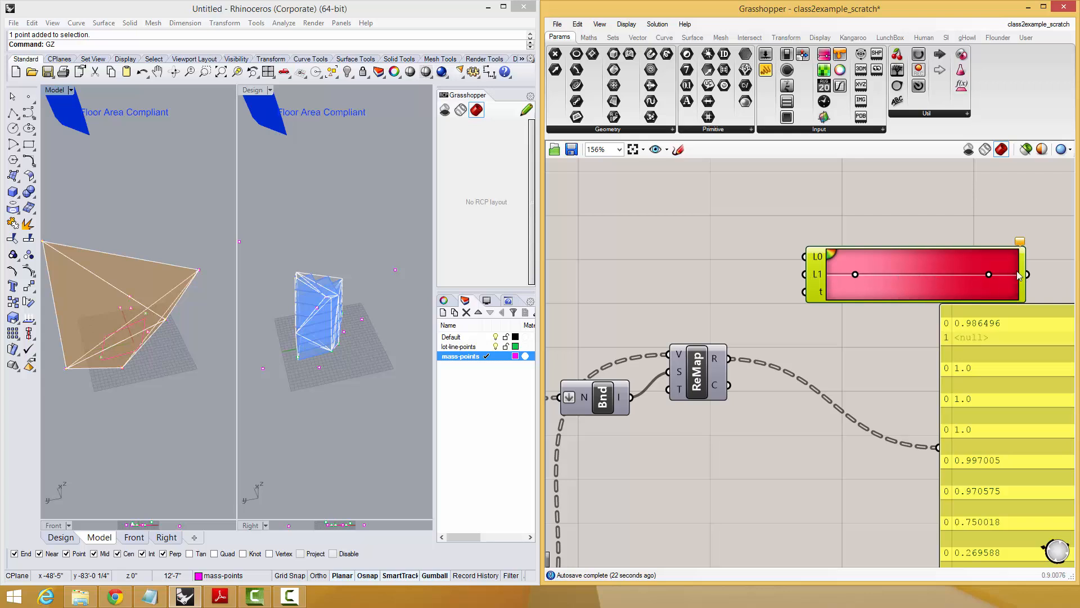
# Connect the R output of Remap Numbers to the gradient's t input.
pyautogui.moveTo(896, 258); pyautogui.dragTo(822, 240, button='right')
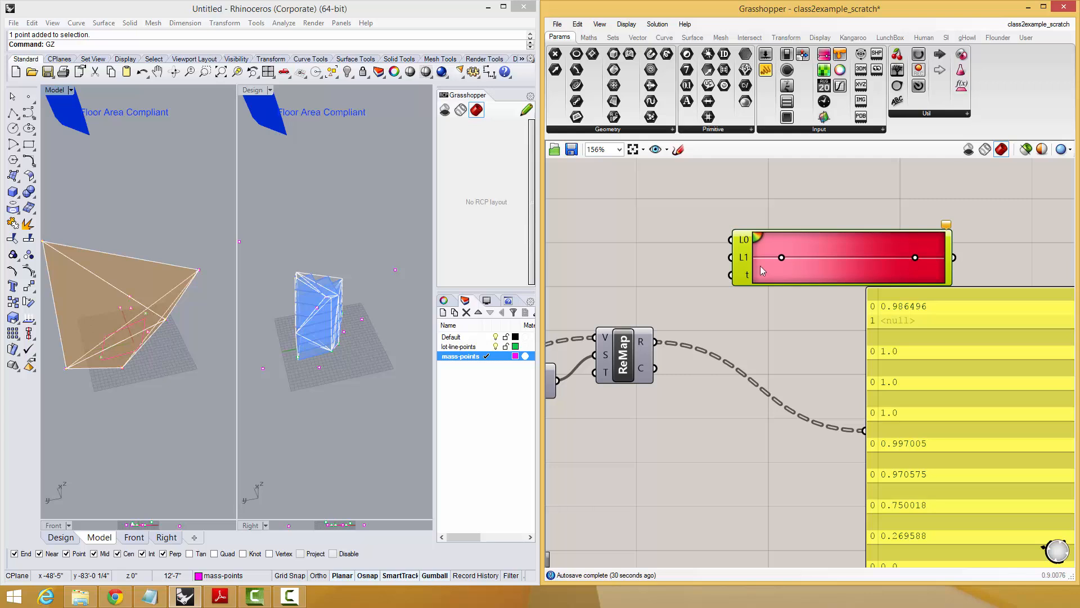
pyautogui.moveTo(762, 269); pyautogui.dragTo(801, 245, button='right')
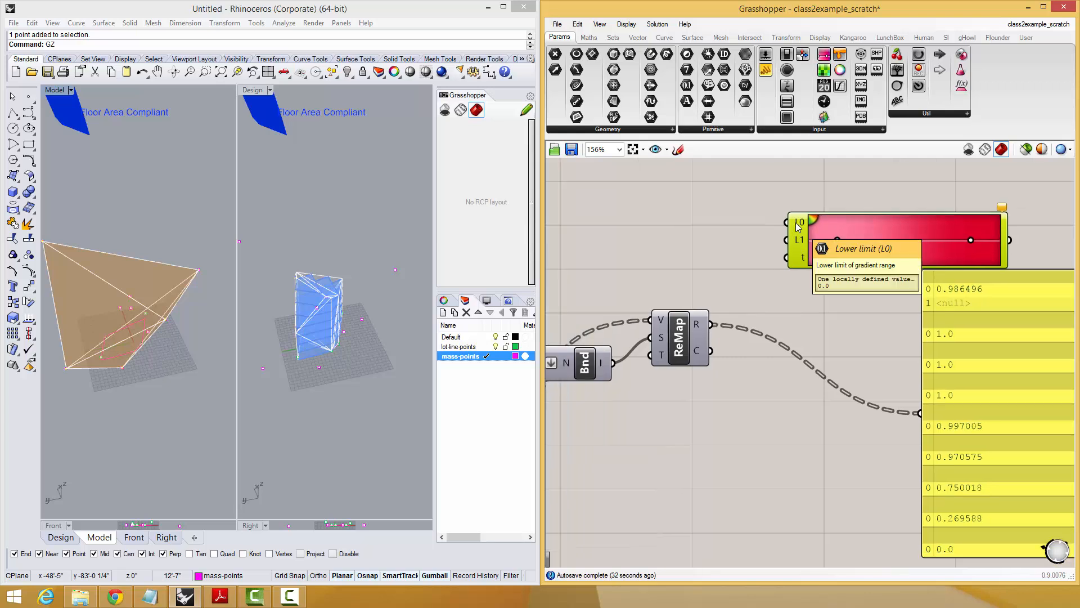
pyautogui.moveTo(681, 350); pyautogui.dragTo(671, 338)
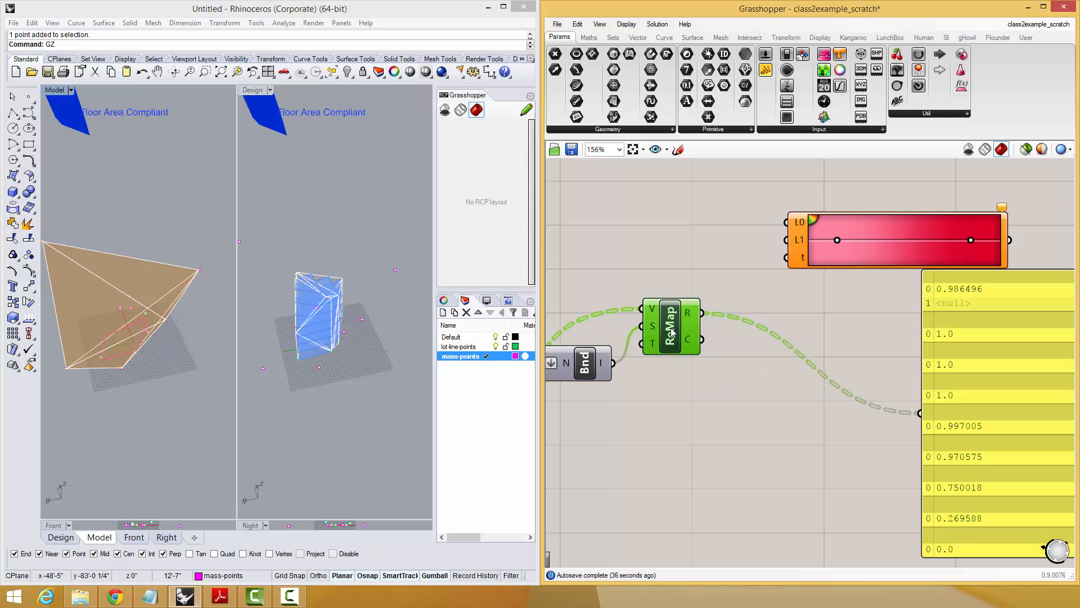
pyautogui.moveTo(705, 319); pyautogui.dragTo(787, 258)
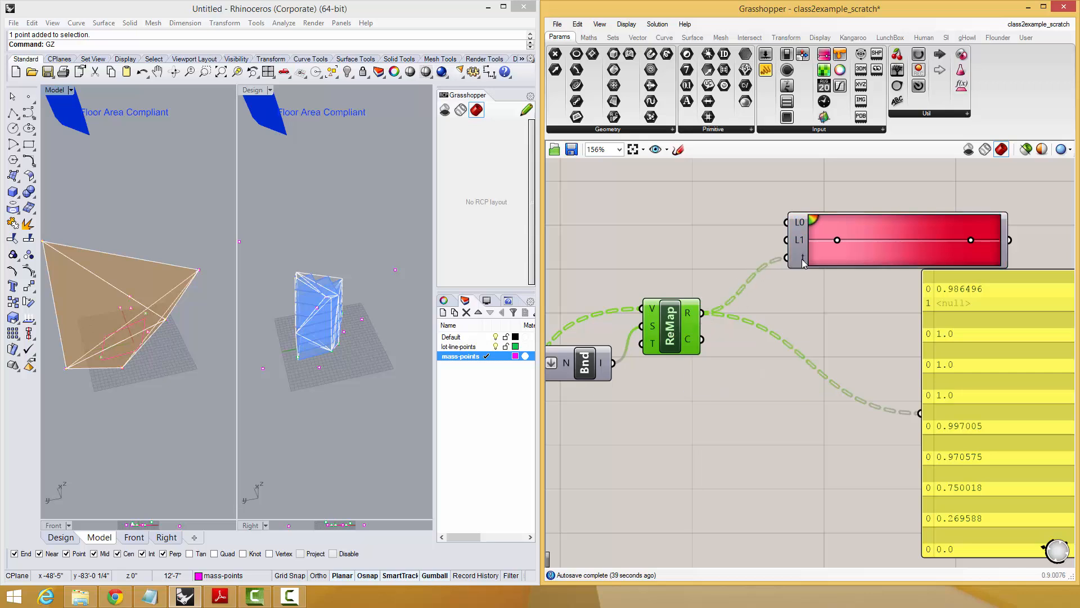
# Move the floor slices' Preview component and its Swatch down beside the gradient, above the panel.
pyautogui.scroll(-4, 748, 297)
pyautogui.click(965, 341)
pyautogui.scroll(-1, 884, 221)
pyautogui.moveTo(890, 238); pyautogui.dragTo(835, 341, button='right')
pyautogui.scroll(-2, 834, 341)
pyautogui.scroll(1, 725, 260)
pyautogui.moveTo(726, 269); pyautogui.dragTo(627, 229)
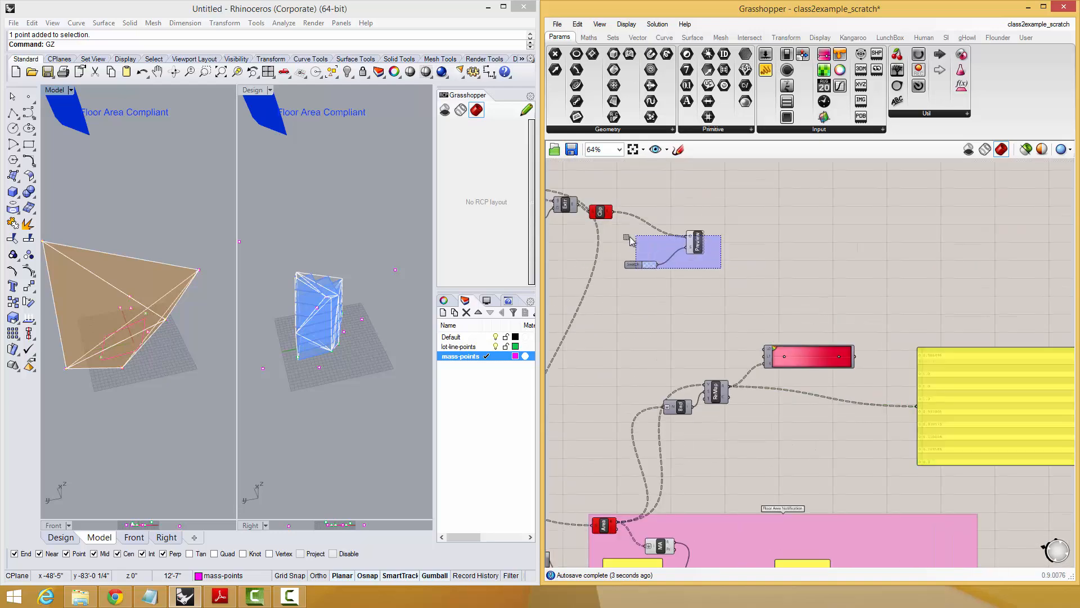
pyautogui.moveTo(697, 243); pyautogui.dragTo(924, 309)
pyautogui.click(944, 287)
pyautogui.scroll(3, 922, 333)
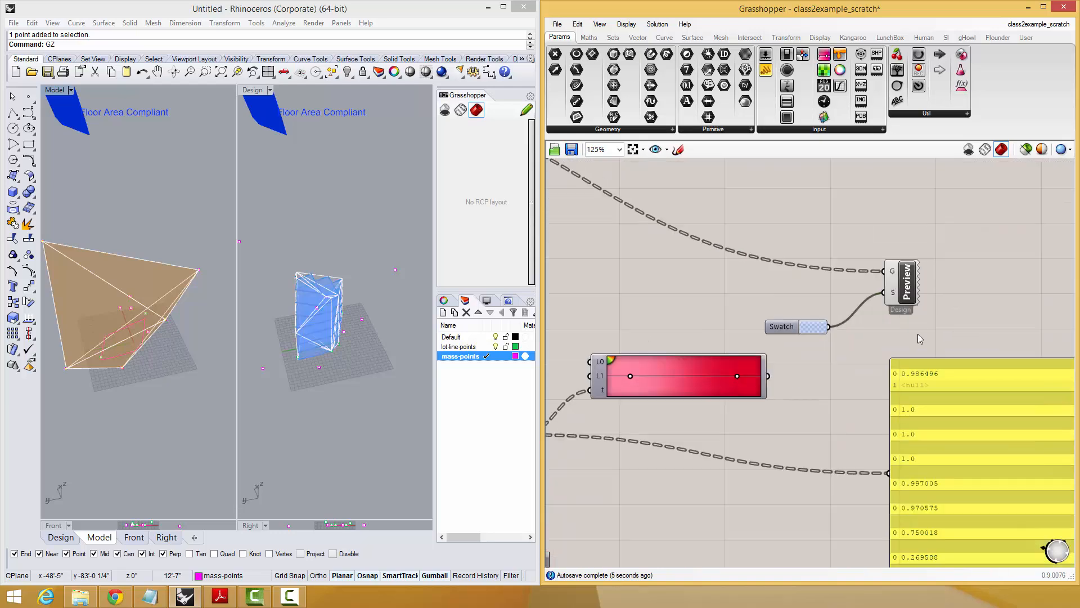
# Replace the Swatch with the gradient's output as the source of the Preview component's S input.
pyautogui.moveTo(818, 327); pyautogui.dragTo(812, 307)
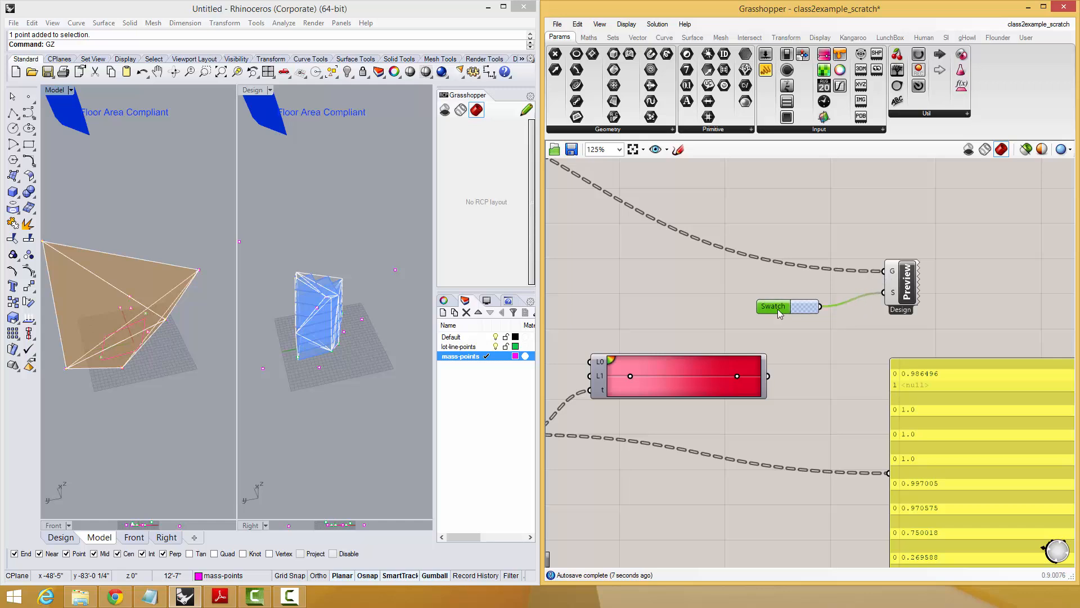
pyautogui.moveTo(768, 375); pyautogui.dragTo(884, 292)
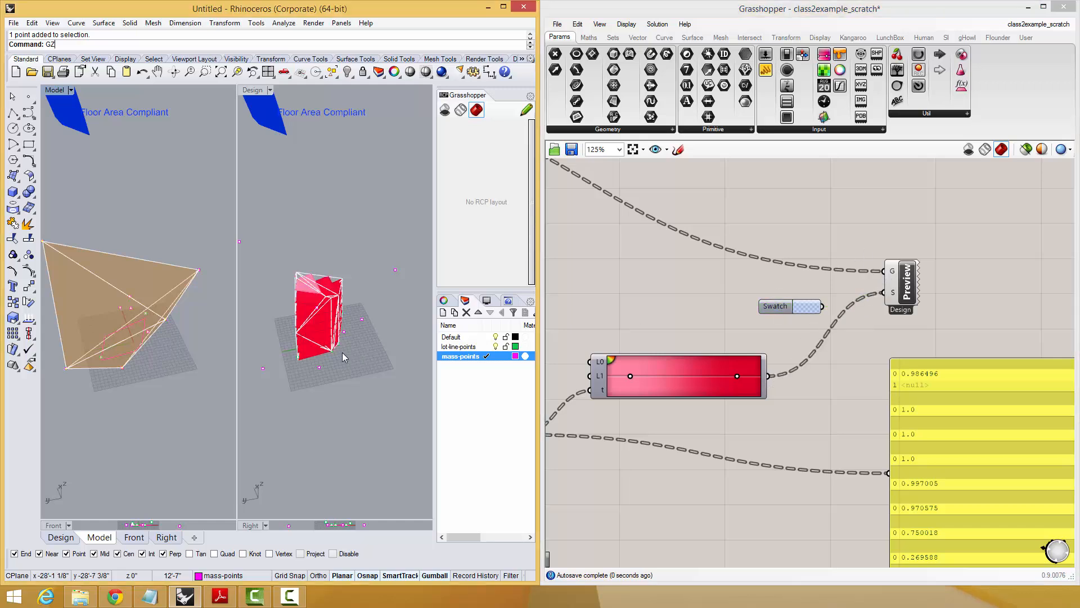
pyautogui.moveTo(144, 303); pyautogui.dragTo(148, 271, button='right')
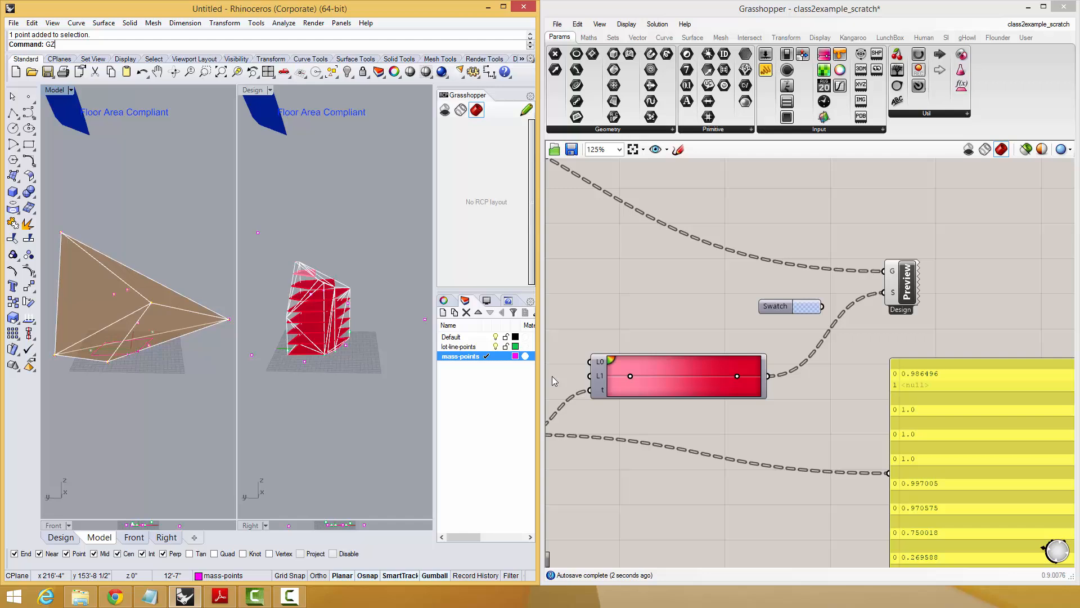
# Try the rainbow spectrum preset and the brown-to-beige preset on the gradient.
pyautogui.rightClick(663, 373)
pyautogui.moveTo(703, 437)
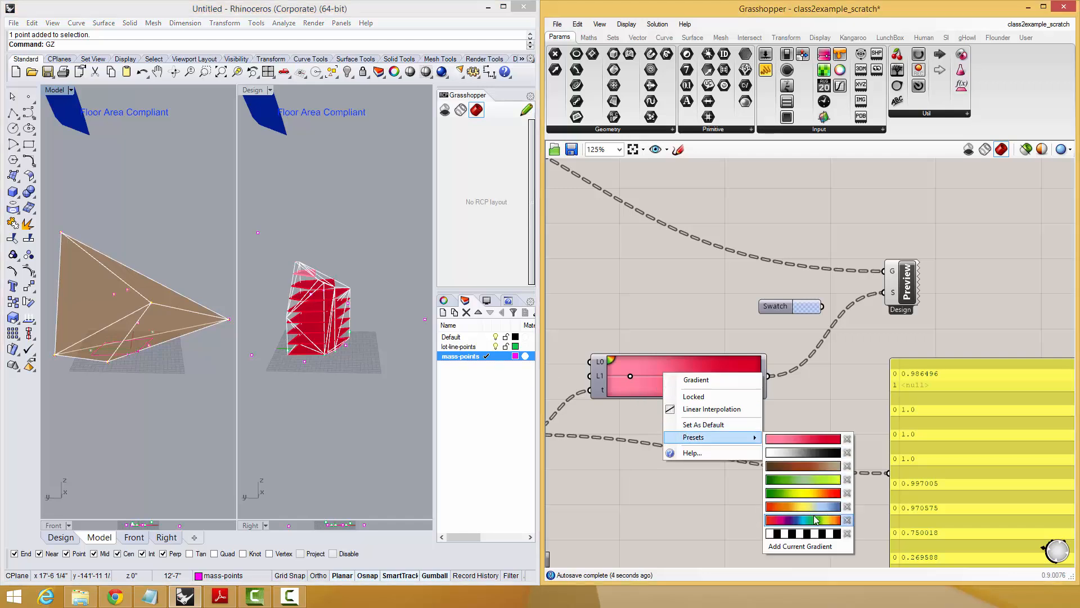
pyautogui.click(801, 519)
pyautogui.rightClick(661, 369)
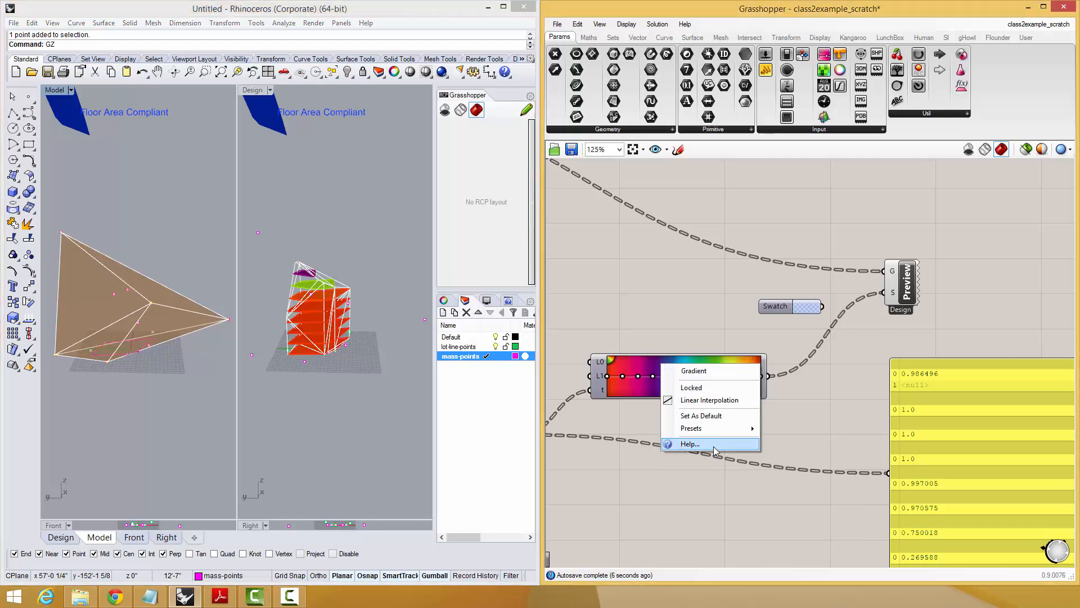
pyautogui.moveTo(730, 429)
pyautogui.click(773, 435)
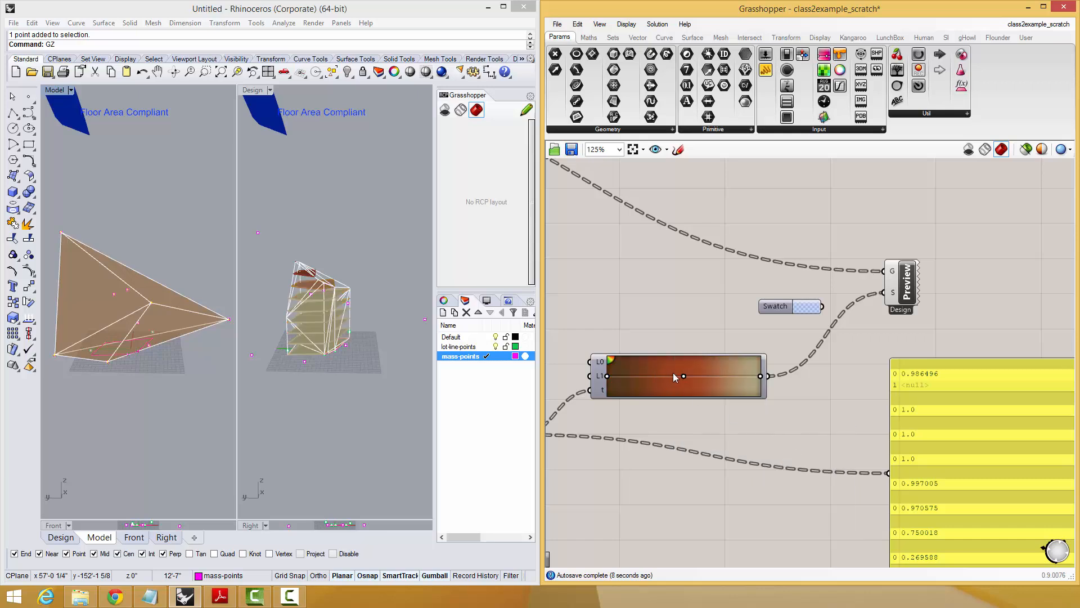
# Try a dark teal colour stop near the start of the gradient.
pyautogui.moveTo(683, 375); pyautogui.dragTo(642, 376)
pyautogui.rightClick(642, 376)
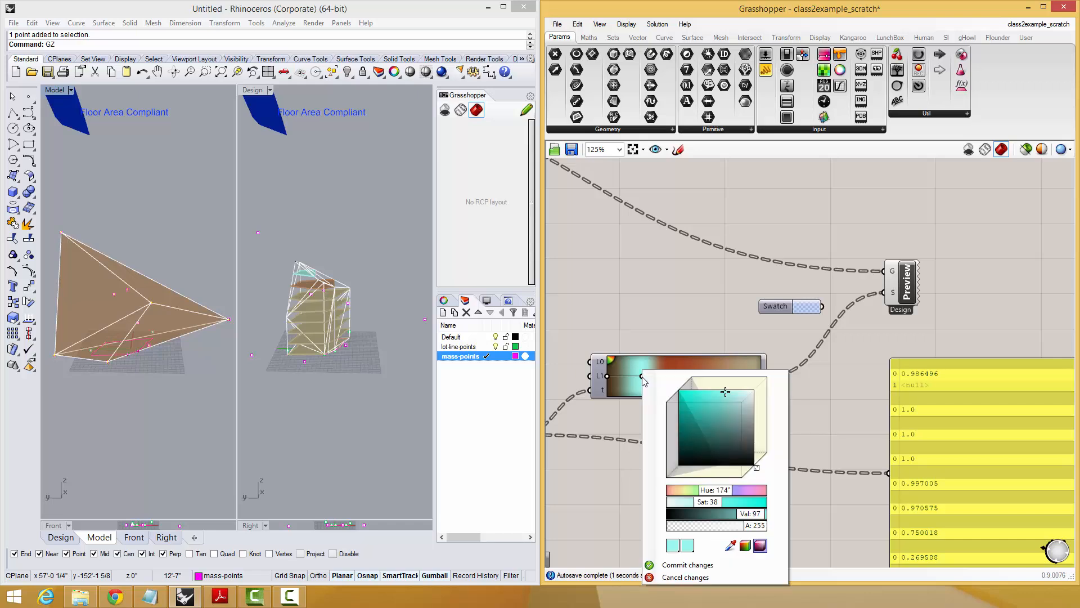
pyautogui.moveTo(708, 420); pyautogui.dragTo(726, 429)
pyautogui.click(699, 320)
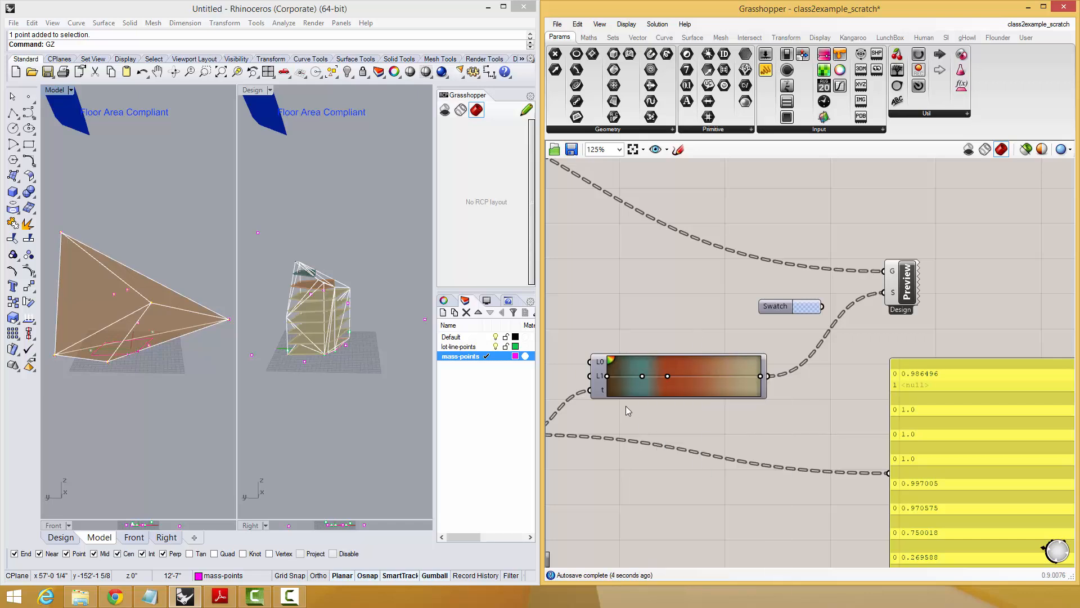
# Apply the red-yellow-blue preset to the gradient and view the recoloured floor slices.
pyautogui.rightClick(724, 384)
pyautogui.moveTo(793, 444)
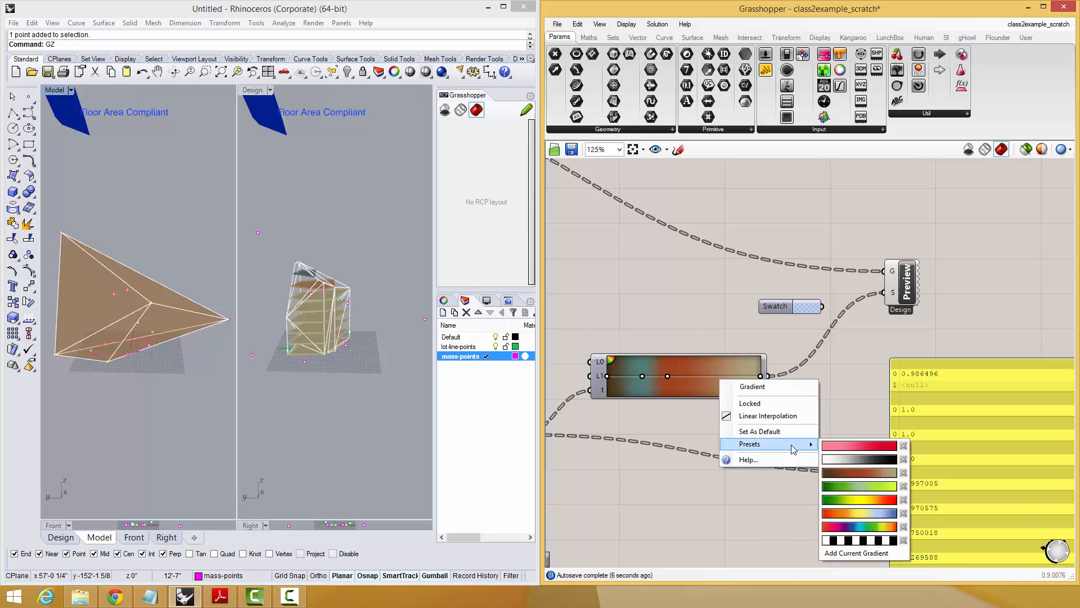
pyautogui.click(863, 513)
pyautogui.moveTo(155, 315); pyautogui.dragTo(236, 307, button='right')
# Set the Distance slider feeding the Contour component to 8.119.
pyautogui.moveTo(717, 326); pyautogui.dragTo(832, 408, button='right')
pyautogui.scroll(-3, 832, 408)
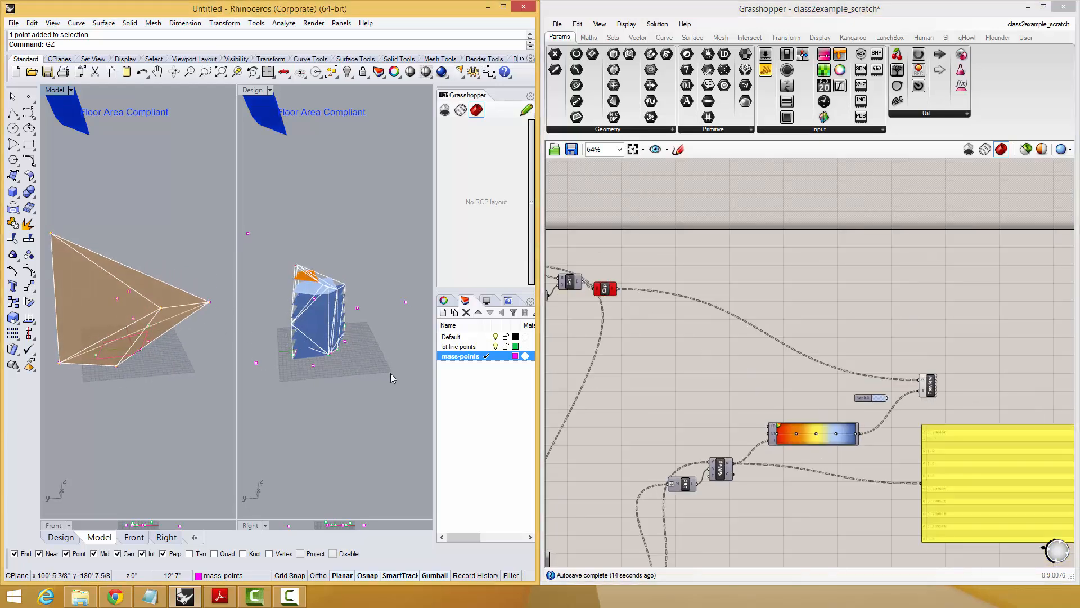
pyautogui.moveTo(109, 354); pyautogui.dragTo(112, 324, button='right')
pyautogui.moveTo(595, 319); pyautogui.dragTo(791, 360, button='right')
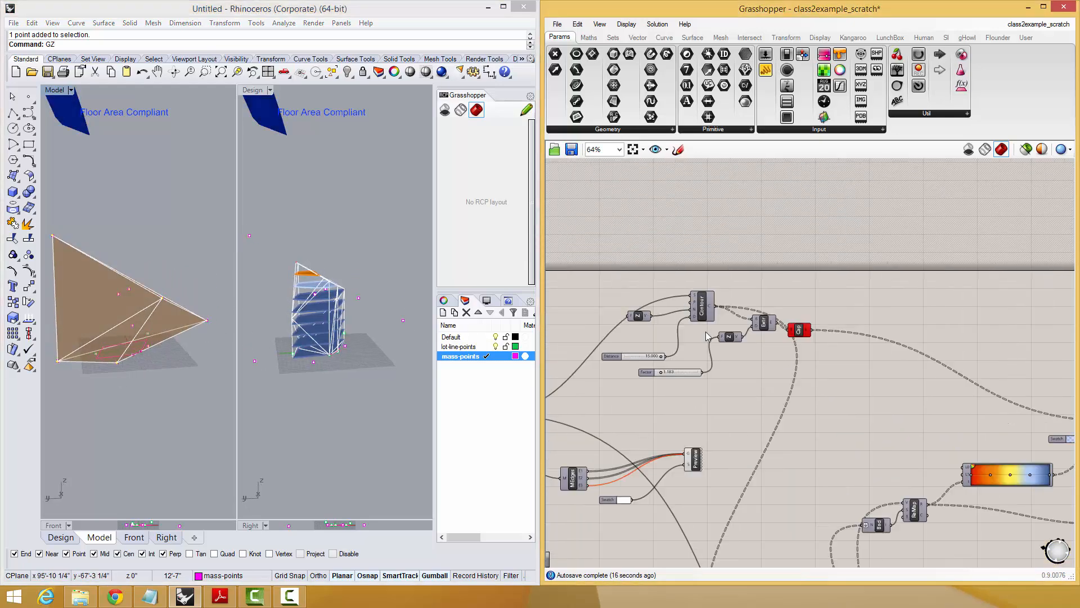
pyautogui.scroll(3, 651, 369)
pyautogui.scroll(4, 661, 350)
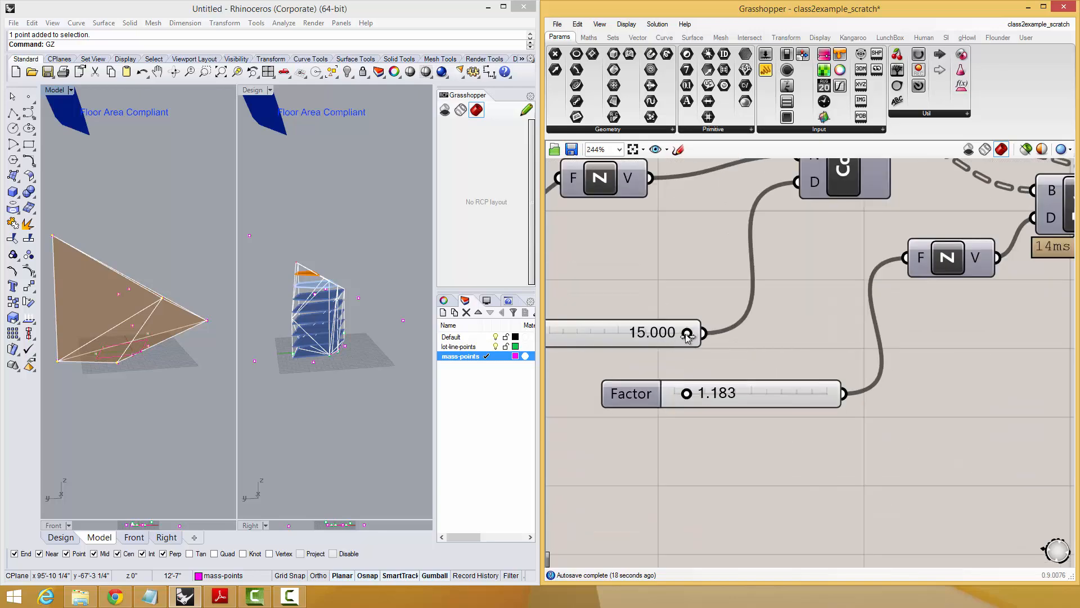
pyautogui.moveTo(692, 333); pyautogui.dragTo(624, 336)
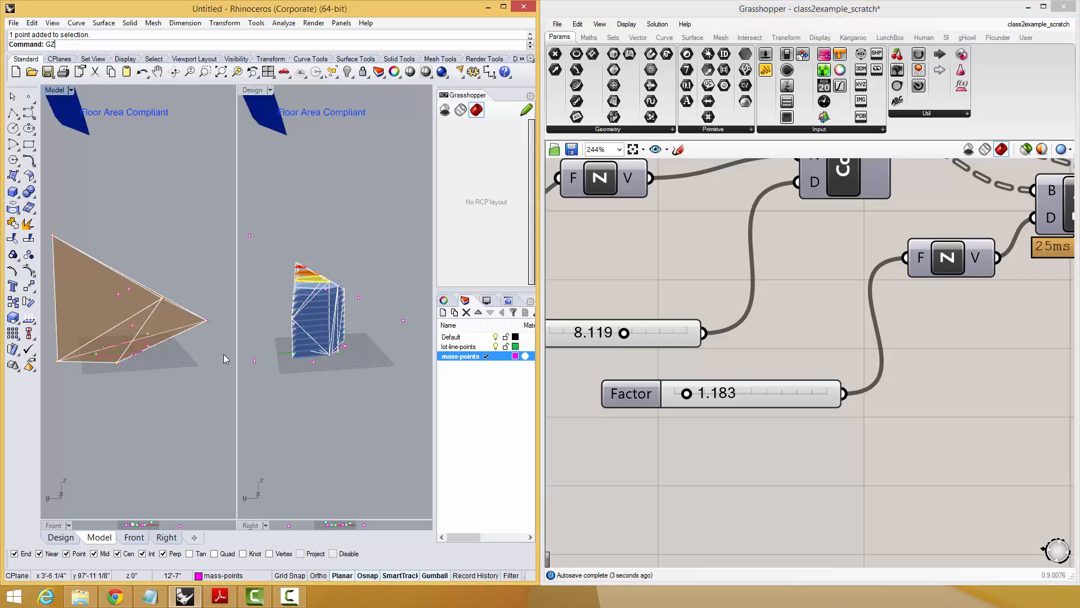
# Inspect the coloured floor slices from several angles and compare them with the gradient and the remapped area values.
pyautogui.moveTo(147, 369)
pyautogui.mouseDown(button='right')
pyautogui.moveTo(120, 367)
pyautogui.moveTo(141, 373)
pyautogui.mouseUp(button='right')
pyautogui.scroll(-6, 121, 367)
pyautogui.scroll(6, 135, 346)
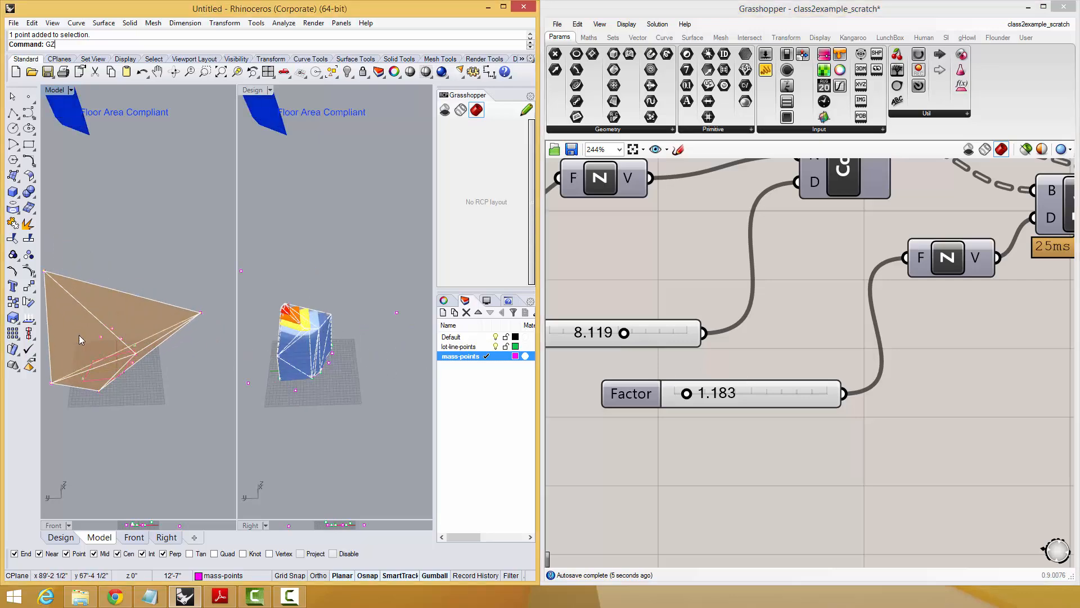
pyautogui.moveTo(79, 338); pyautogui.dragTo(118, 322, button='right')
pyautogui.moveTo(767, 372); pyautogui.dragTo(691, 341, button='right')
pyautogui.scroll(-6, 691, 341)
pyautogui.moveTo(889, 351); pyautogui.dragTo(673, 301, button='right')
pyautogui.scroll(3, 802, 389)
pyautogui.moveTo(825, 390); pyautogui.dragTo(784, 266, button='right')
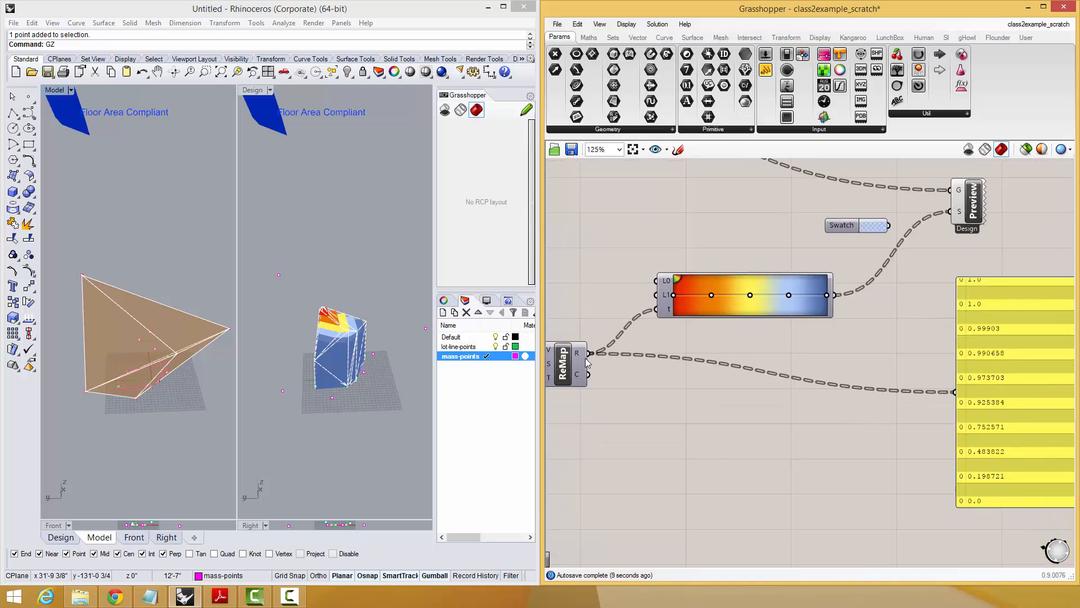
# Apply the pink-to-red preset to the gradient and view the recoloured floor slices.
pyautogui.rightClick(692, 288)
pyautogui.press('Escape')
pyautogui.rightClick(696, 294)
pyautogui.moveTo(732, 346)
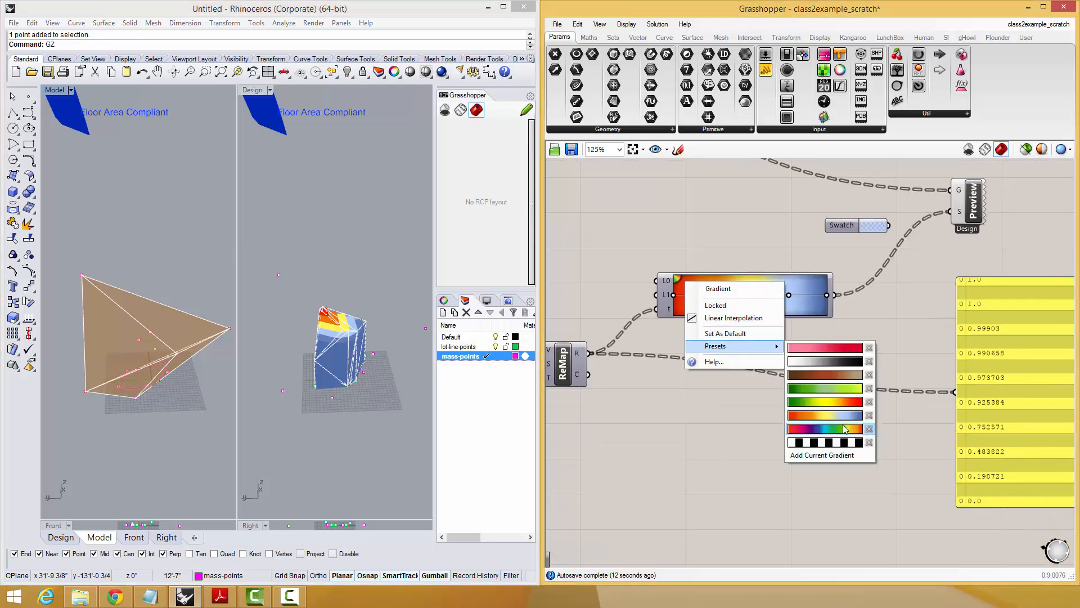
pyautogui.click(839, 348)
pyautogui.moveTo(132, 360); pyautogui.dragTo(155, 352, button='right')
pyautogui.scroll(2, 154, 332)
pyautogui.scroll(4, 153, 332)
pyautogui.press('Escape')
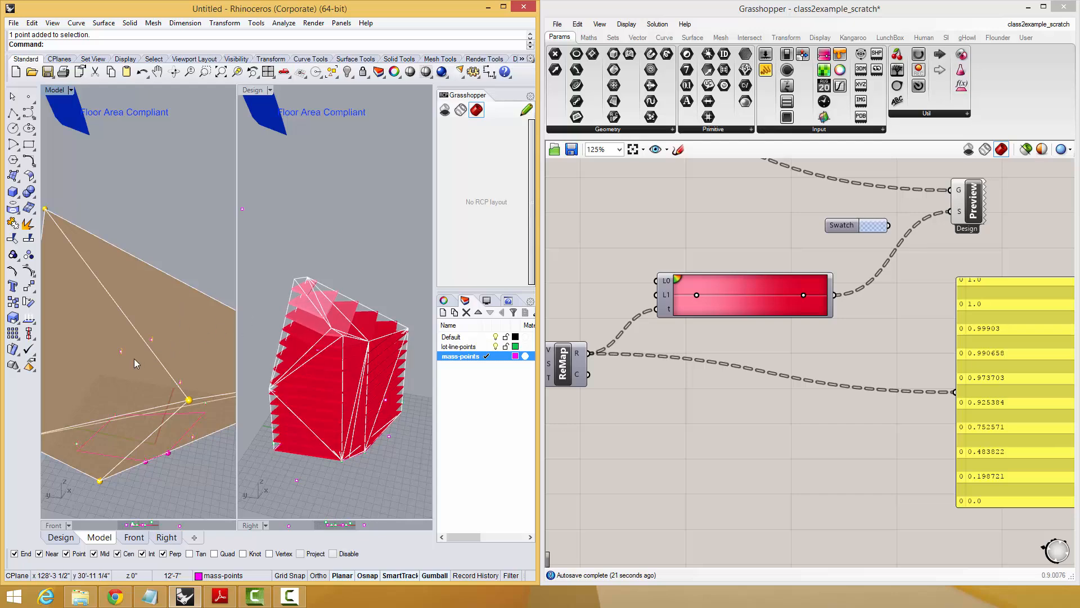
pyautogui.moveTo(134, 359)
pyautogui.mouseDown(button='right')
pyautogui.moveTo(129, 318)
pyautogui.moveTo(159, 332)
pyautogui.moveTo(143, 363)
pyautogui.mouseUp(button='right')
pyautogui.scroll(-4, 159, 333)
pyautogui.scroll(-2, 707, 335)
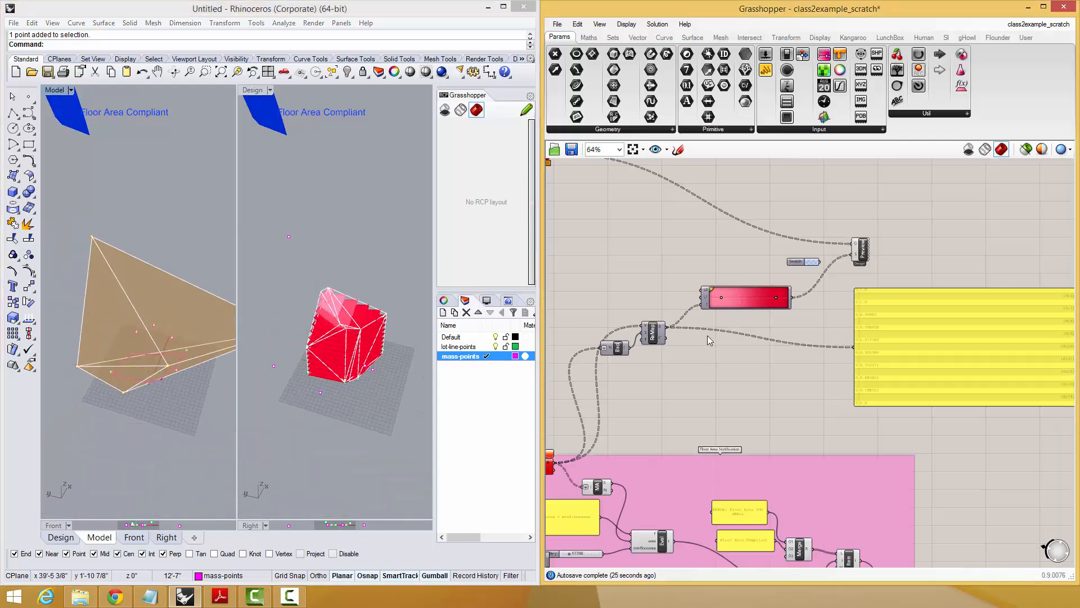
# Delete the Bounds, ReMap and gradient components that colour the floor slices.
pyautogui.moveTo(677, 339); pyautogui.dragTo(754, 371, button='right')
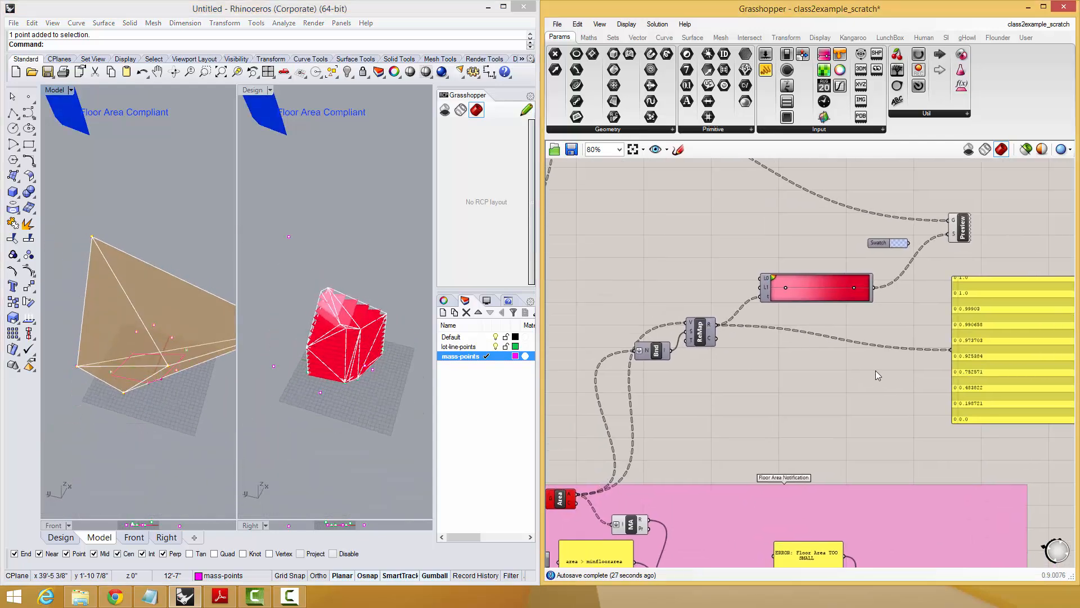
pyautogui.moveTo(871, 366); pyautogui.dragTo(663, 291)
pyautogui.press('Delete')
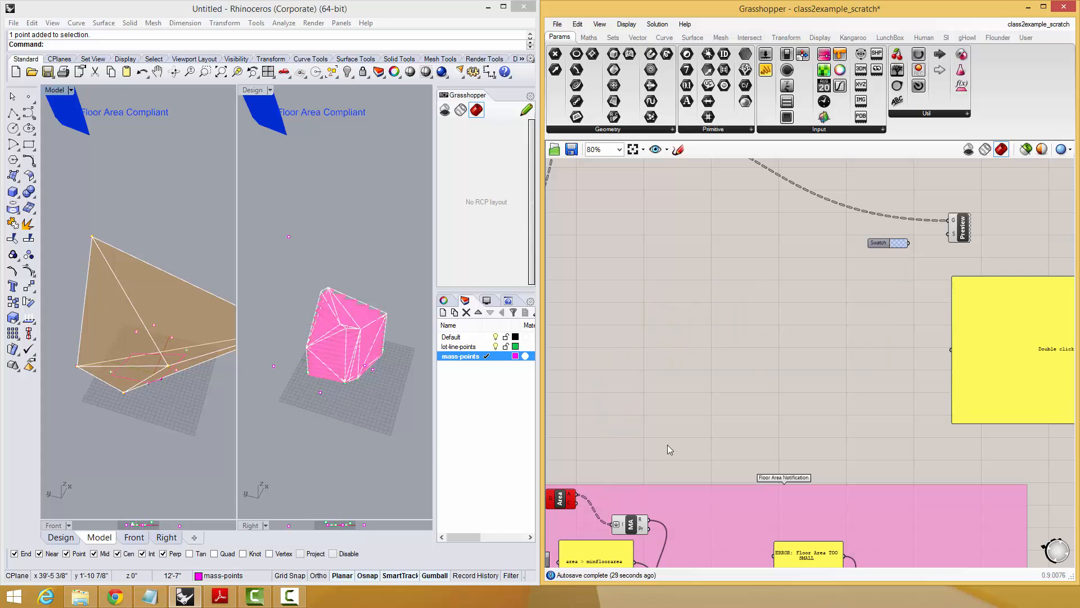
# Connect the Area output directly to the value panel, then move and shorten the panel.
pyautogui.moveTo(578, 493); pyautogui.dragTo(952, 350)
pyautogui.moveTo(952, 350); pyautogui.dragTo(822, 339, button='right')
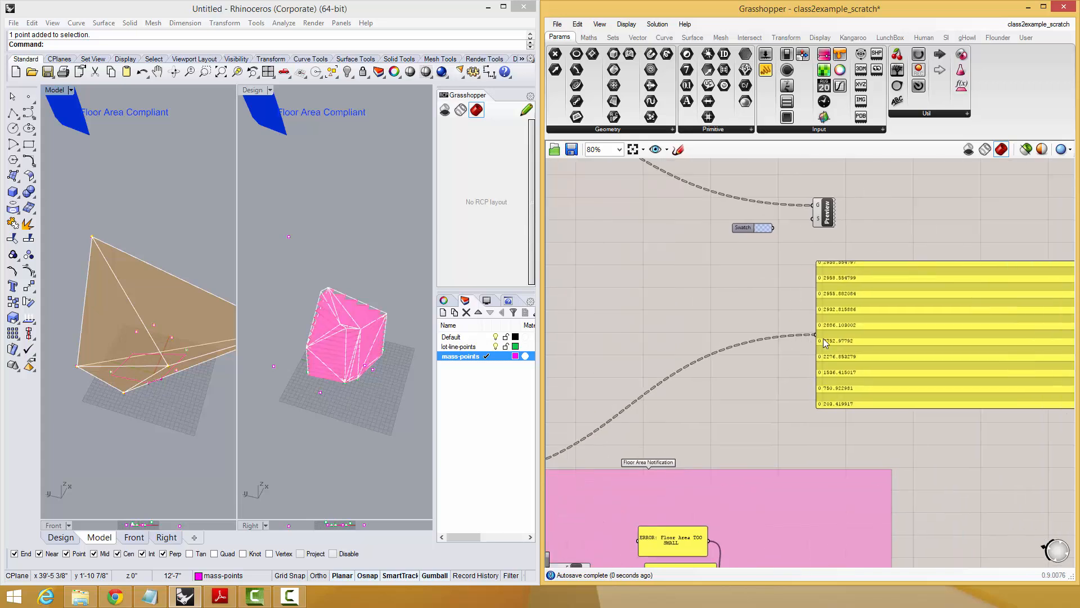
pyautogui.moveTo(910, 369); pyautogui.dragTo(886, 327, button='right')
pyautogui.moveTo(1063, 368); pyautogui.dragTo(1018, 382, button='right')
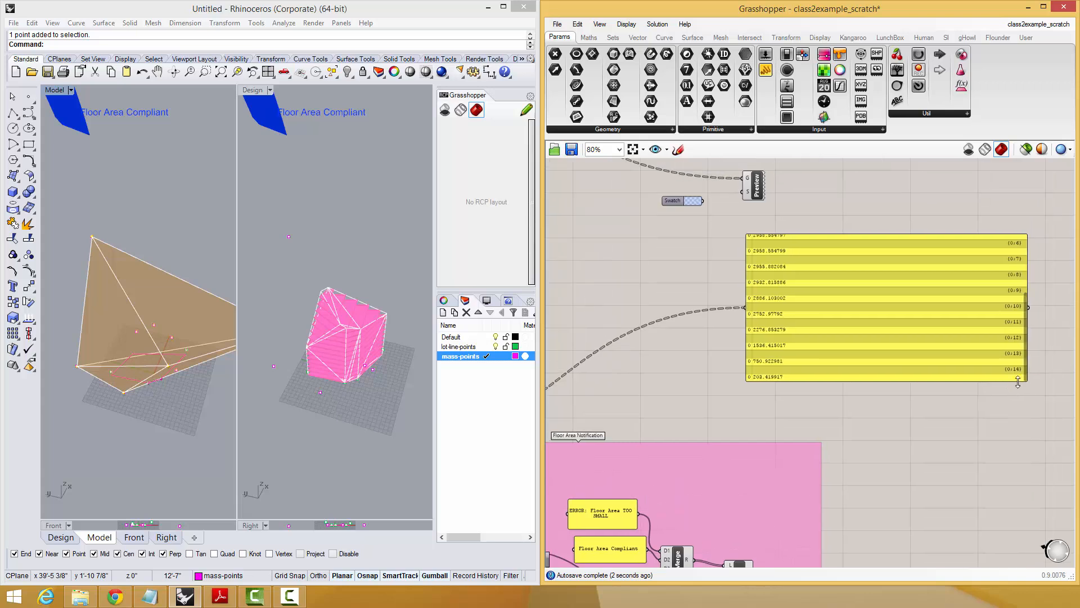
pyautogui.moveTo(1026, 380); pyautogui.dragTo(1024, 312)
pyautogui.moveTo(867, 346); pyautogui.dragTo(1010, 301, button='right')
pyautogui.moveTo(696, 328); pyautogui.dragTo(742, 383, button='right')
pyautogui.moveTo(115, 331); pyautogui.dragTo(230, 292, button='right')
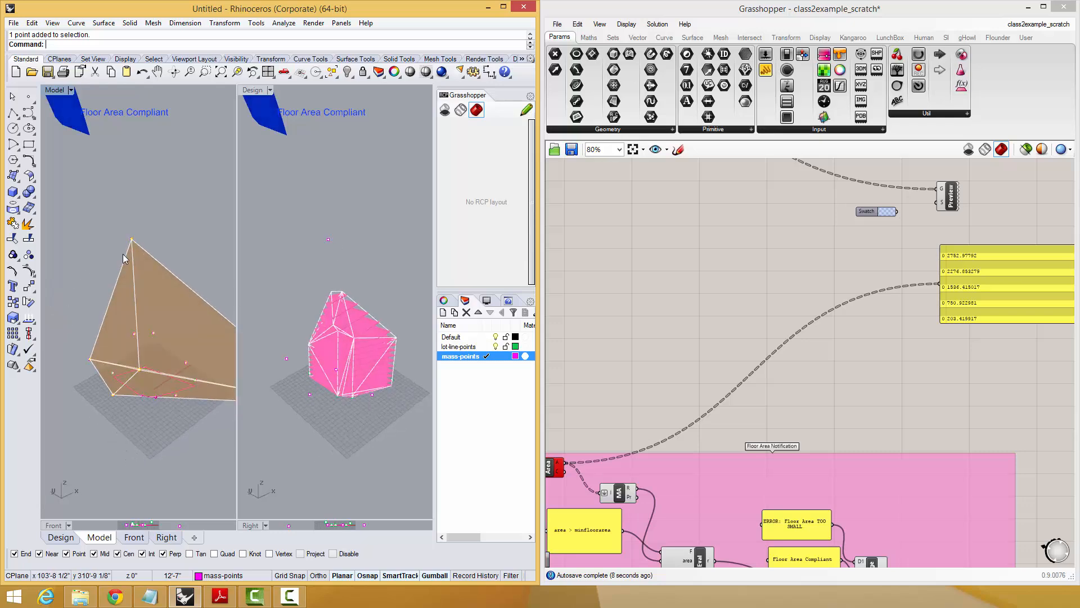
pyautogui.moveTo(129, 319); pyautogui.dragTo(145, 337, button='right')
pyautogui.moveTo(716, 332); pyautogui.dragTo(747, 308, button='right')
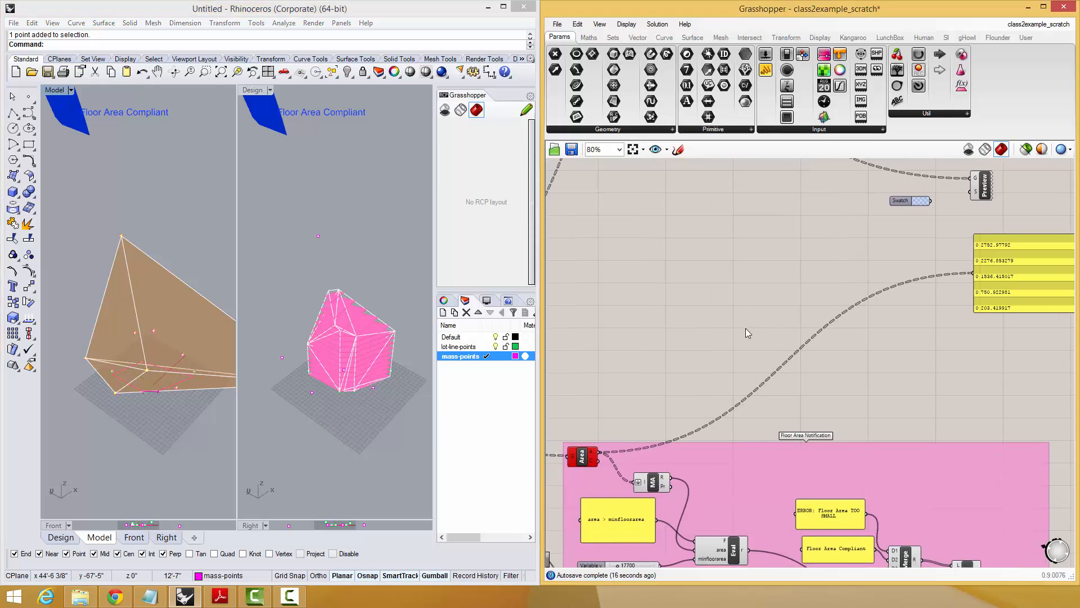
# Add a Larger Than component above the Floor Area Notification group and feed the Area output into its A input.
pyautogui.doubleClick(751, 296)
pyautogui.write('lar')
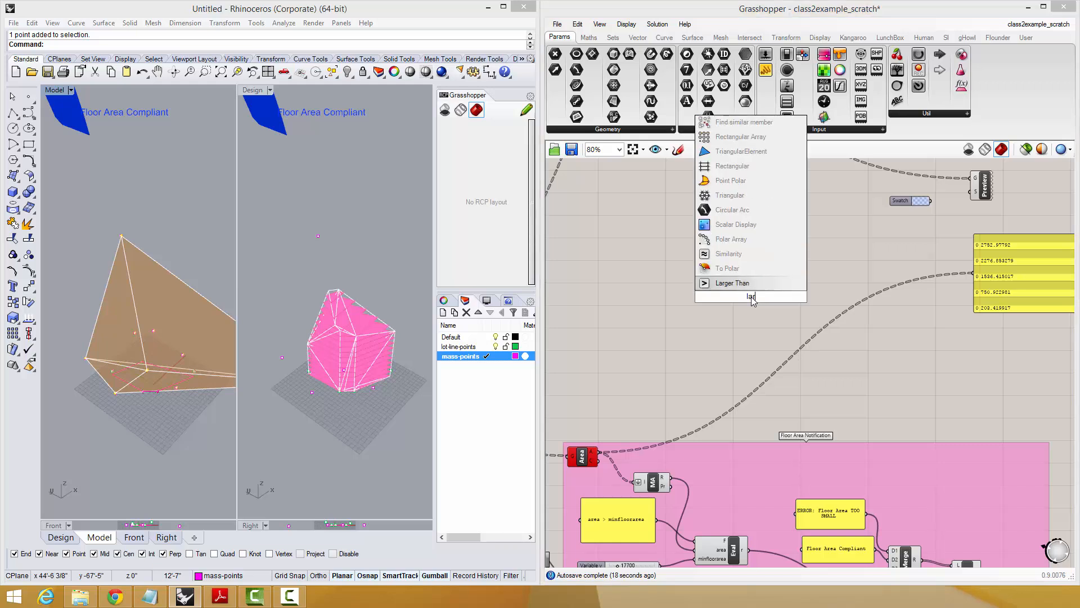
pyautogui.press('Return')
pyautogui.moveTo(598, 456); pyautogui.dragTo(736, 290)
pyautogui.moveTo(758, 342); pyautogui.dragTo(764, 295, button='right')
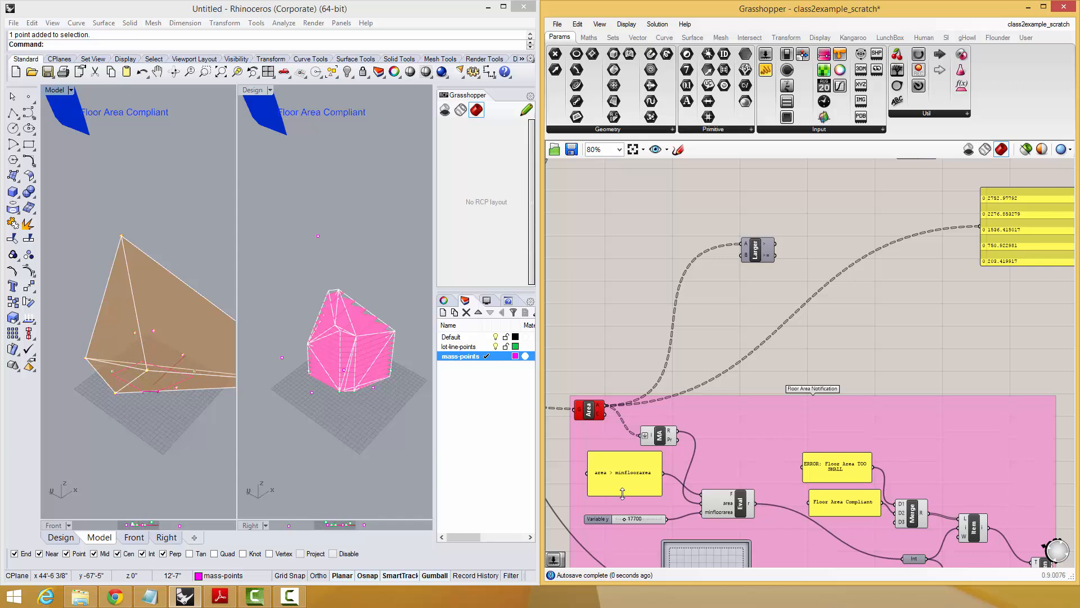
pyautogui.moveTo(622, 487); pyautogui.dragTo(633, 485)
pyautogui.click(740, 511)
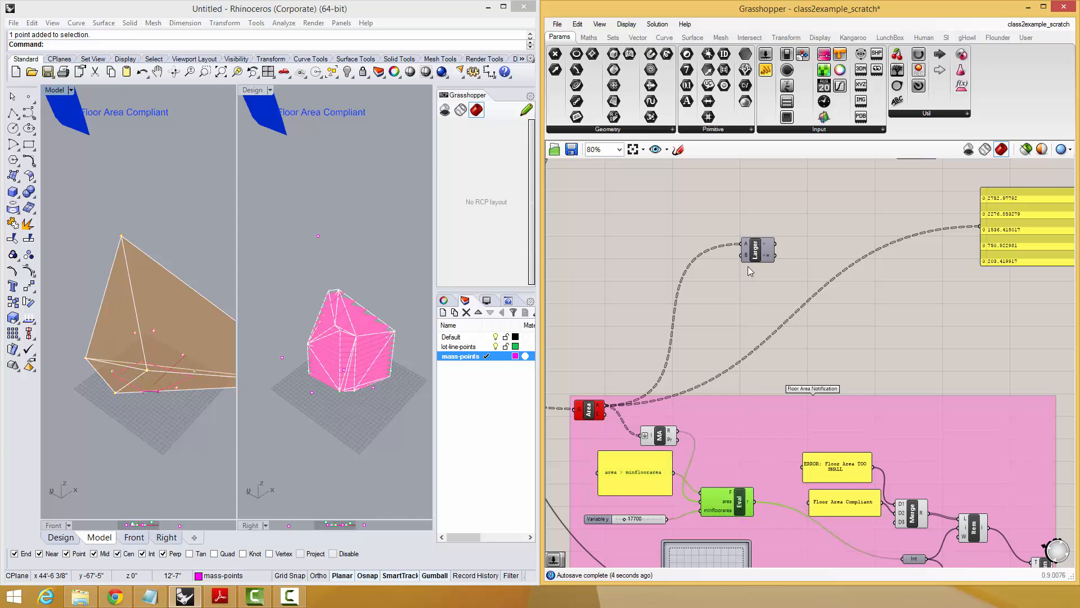
pyautogui.moveTo(733, 264); pyautogui.dragTo(740, 320, button='right')
pyautogui.moveTo(770, 289); pyautogui.dragTo(780, 243)
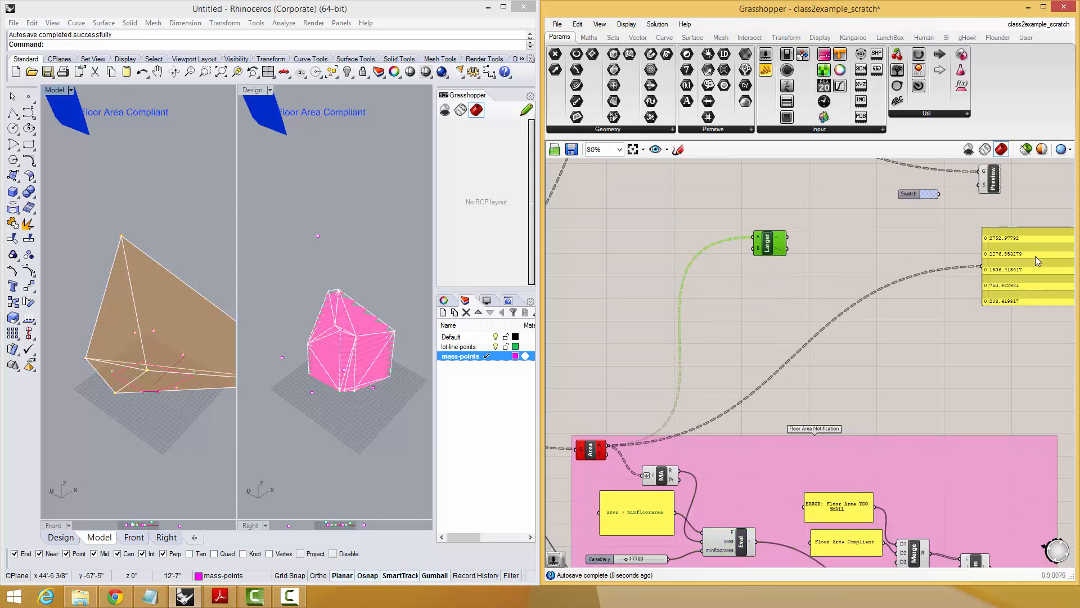
# Create a number slider set to 1500 and connect it to the B input of Larger Than.
pyautogui.moveTo(1013, 265); pyautogui.dragTo(911, 276)
pyautogui.moveTo(693, 293); pyautogui.dragTo(687, 371, button='right')
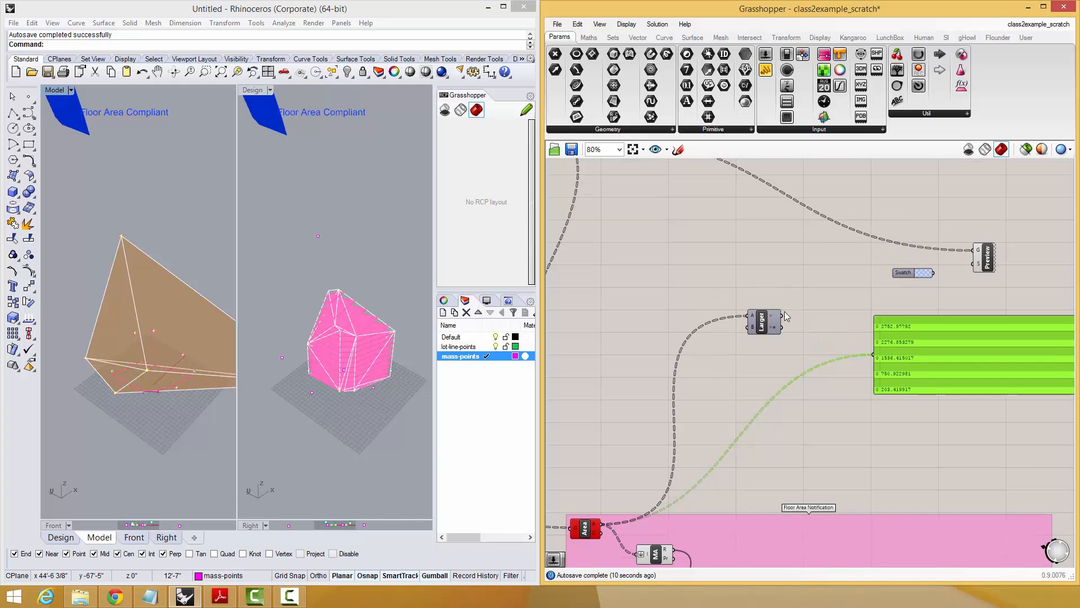
pyautogui.doubleClick(662, 326)
pyautogui.write('1500')
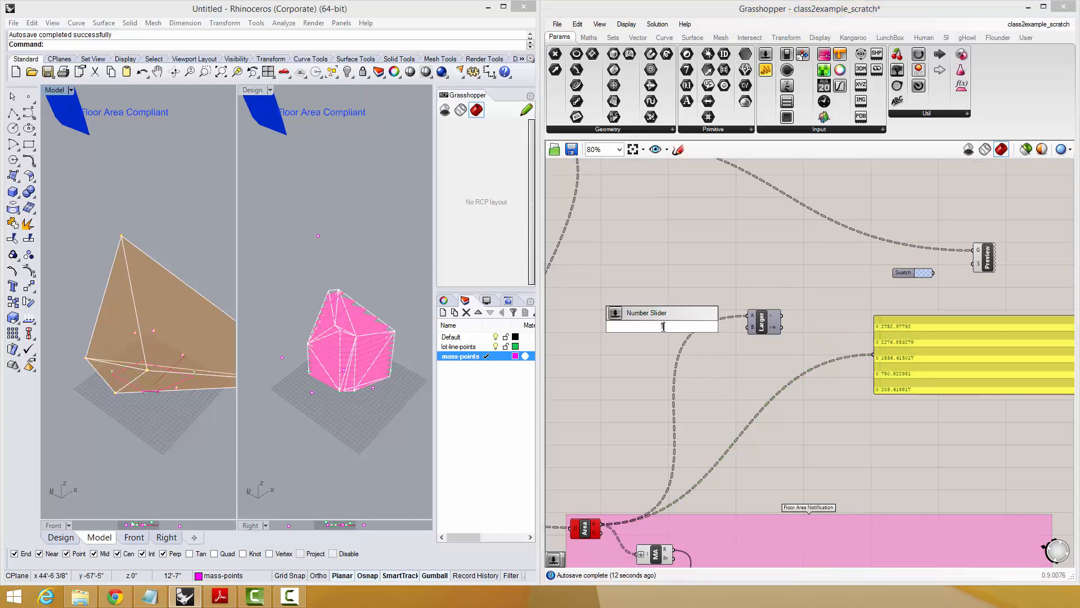
pyautogui.press('Return')
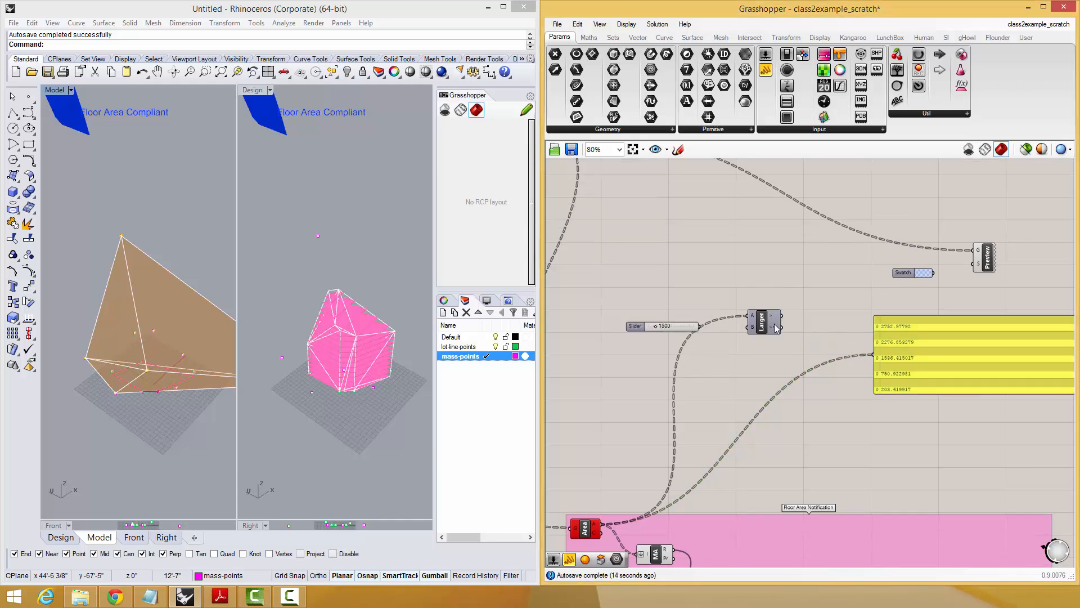
pyautogui.moveTo(748, 327); pyautogui.dragTo(699, 326)
# Show the Larger Than comparison result in the value panel and make the panel taller.
pyautogui.moveTo(782, 316); pyautogui.dragTo(884, 362)
pyautogui.moveTo(885, 359); pyautogui.dragTo(835, 335)
pyautogui.moveTo(869, 373); pyautogui.dragTo(832, 376, button='right')
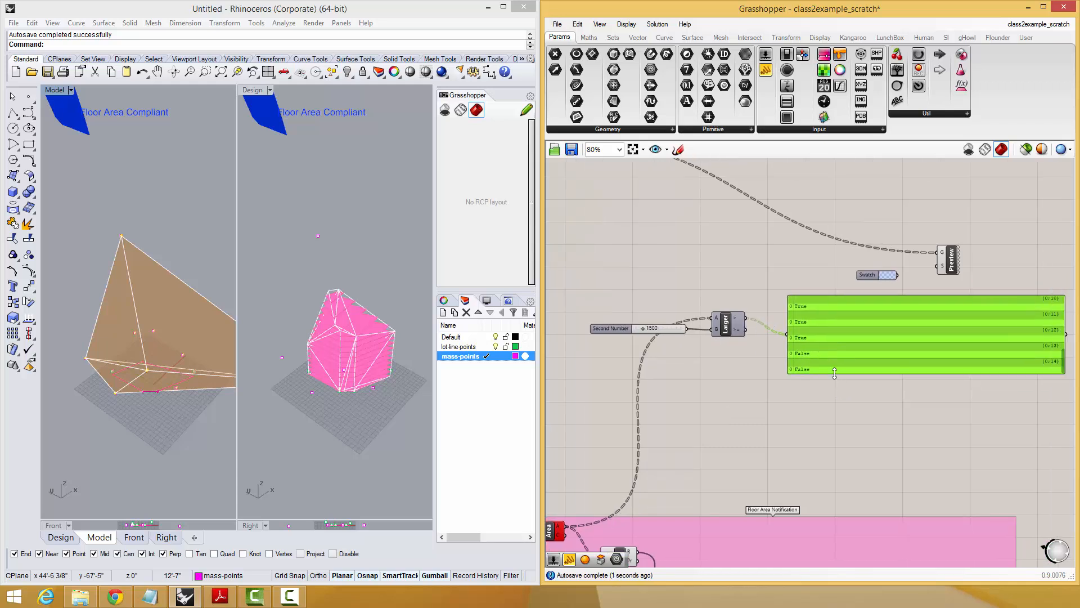
pyautogui.moveTo(835, 373); pyautogui.dragTo(834, 445)
pyautogui.moveTo(817, 436); pyautogui.dragTo(790, 380, button='right')
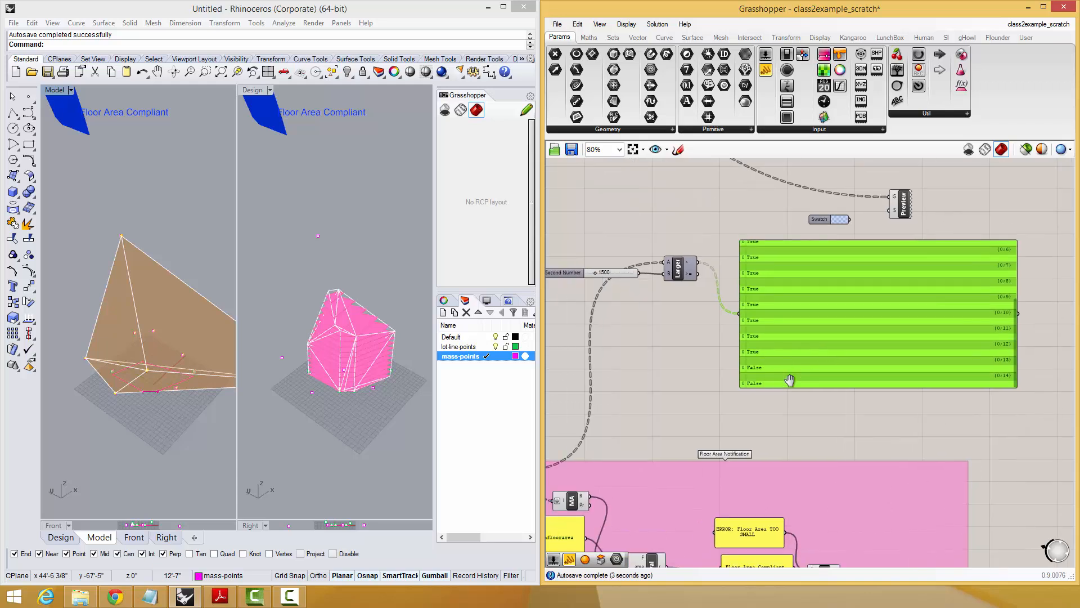
pyautogui.moveTo(790, 380); pyautogui.dragTo(891, 356)
# Add a Smaller Than component below Larger Than and feed the Area output into its A input.
pyautogui.doubleClick(750, 295)
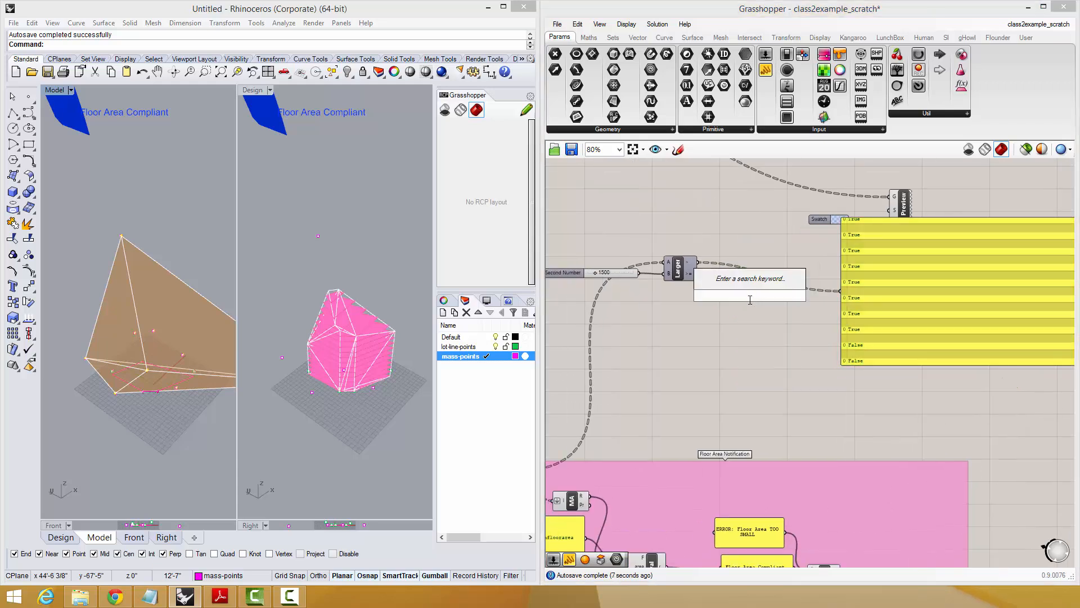
pyautogui.moveTo(671, 302); pyautogui.dragTo(711, 332, button='right')
pyautogui.doubleClick(711, 332)
pyautogui.write('smal')
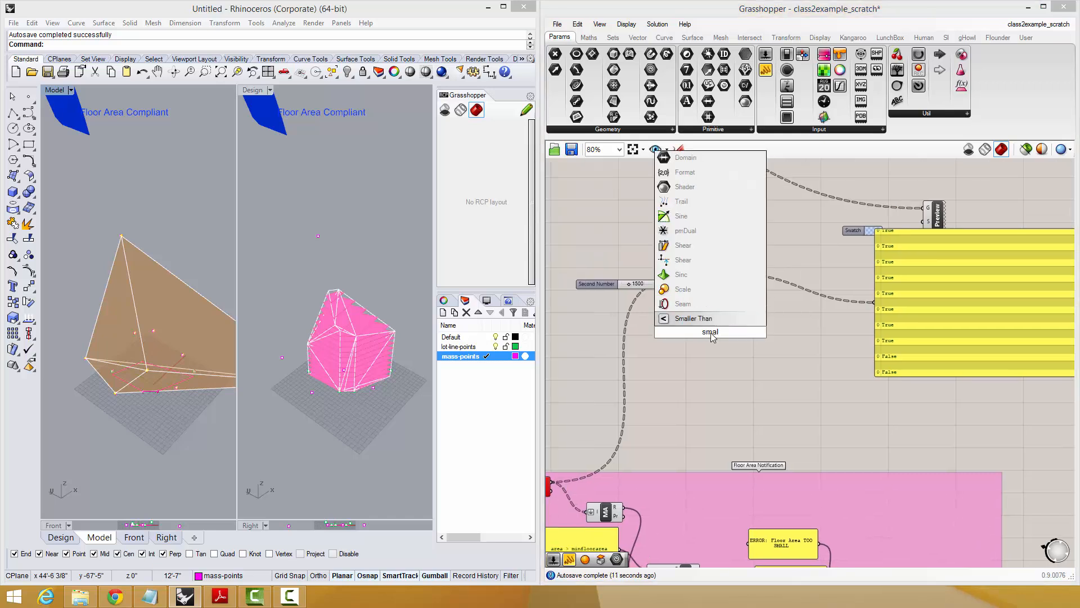
pyautogui.click(706, 318)
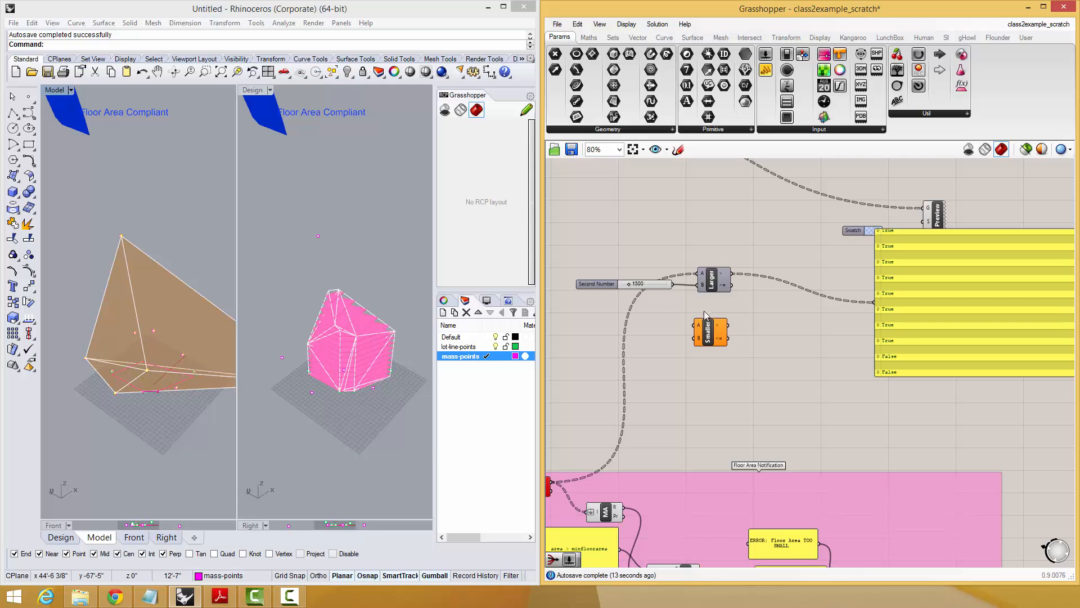
pyautogui.moveTo(704, 310); pyautogui.dragTo(708, 306)
pyautogui.moveTo(552, 481); pyautogui.dragTo(636, 326)
# Duplicate the 1500 slider as a 1000 slider for the B input of Smaller Than, and connect the Smaller Than result to the panel.
pyautogui.click(624, 288)
pyautogui.hotkey('ctrl', 'c')
pyautogui.hotkey('ctrl', 'v')
pyautogui.moveTo(753, 320); pyautogui.dragTo(744, 329, button='right')
pyautogui.moveTo(736, 327); pyautogui.dragTo(864, 311)
pyautogui.click(766, 342)
pyautogui.moveTo(725, 330); pyautogui.dragTo(864, 312)
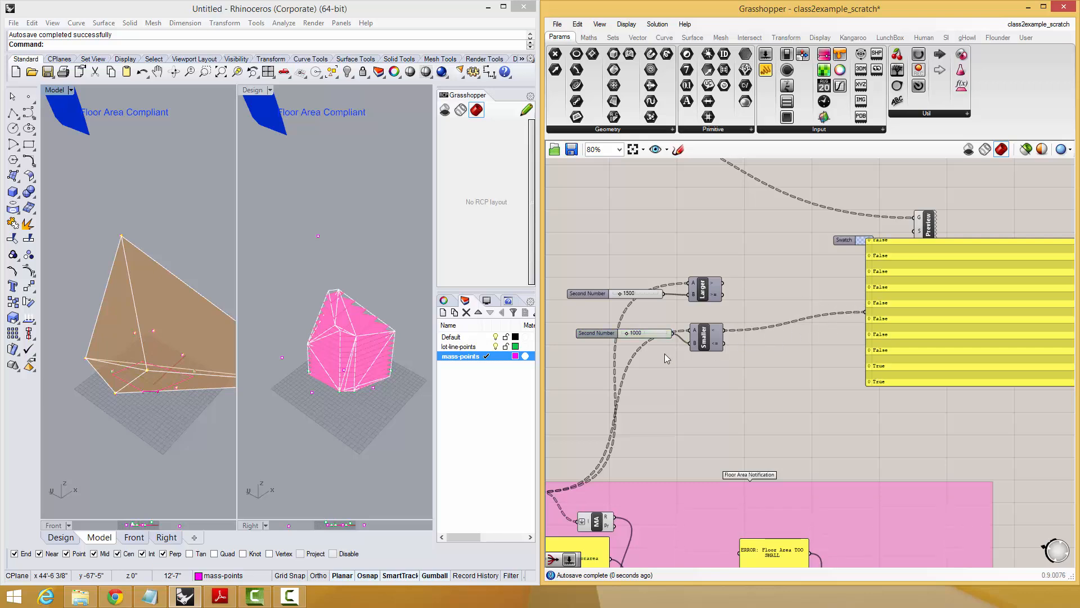
# Line up the 1000 slider and the Smaller Than component beneath the Larger Than component.
pyautogui.moveTo(610, 333); pyautogui.dragTo(607, 348)
pyautogui.moveTo(799, 343); pyautogui.dragTo(748, 386, button='right')
pyautogui.click(749, 386)
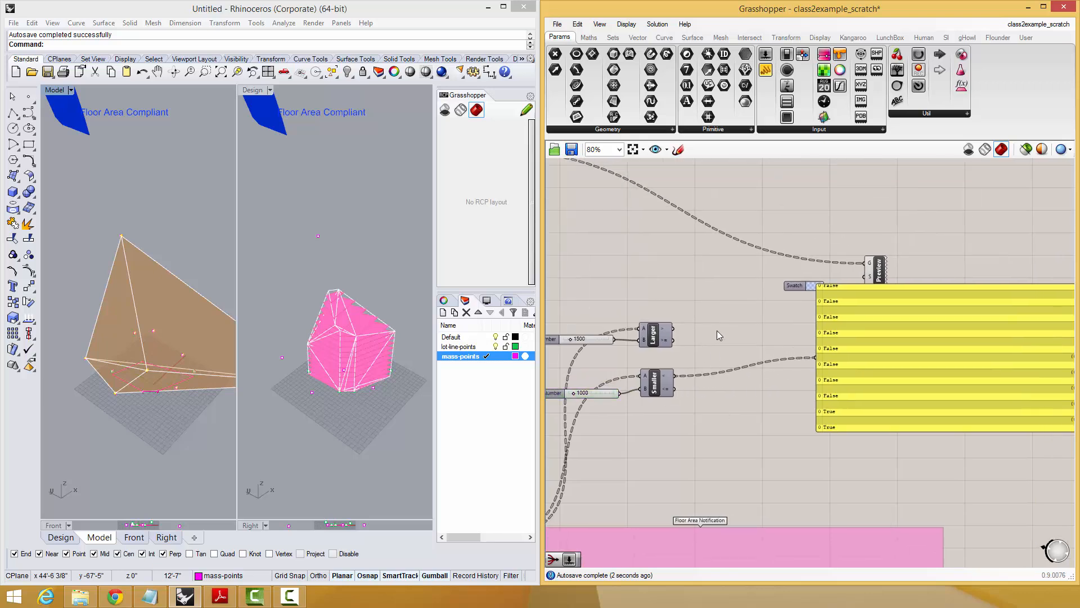
pyautogui.moveTo(748, 330); pyautogui.dragTo(746, 395, button='right')
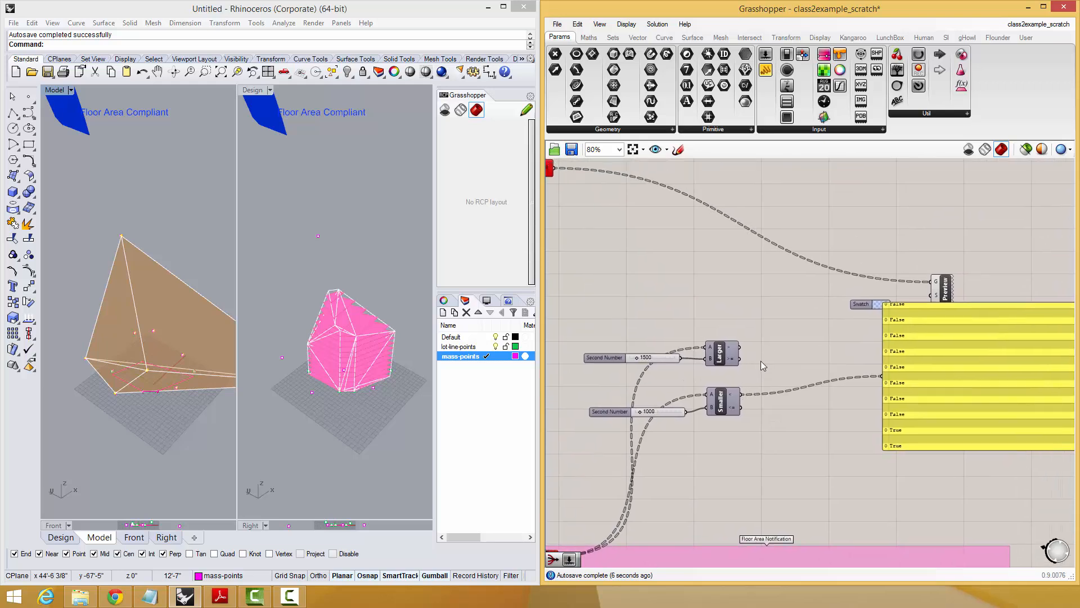
pyautogui.click(729, 401)
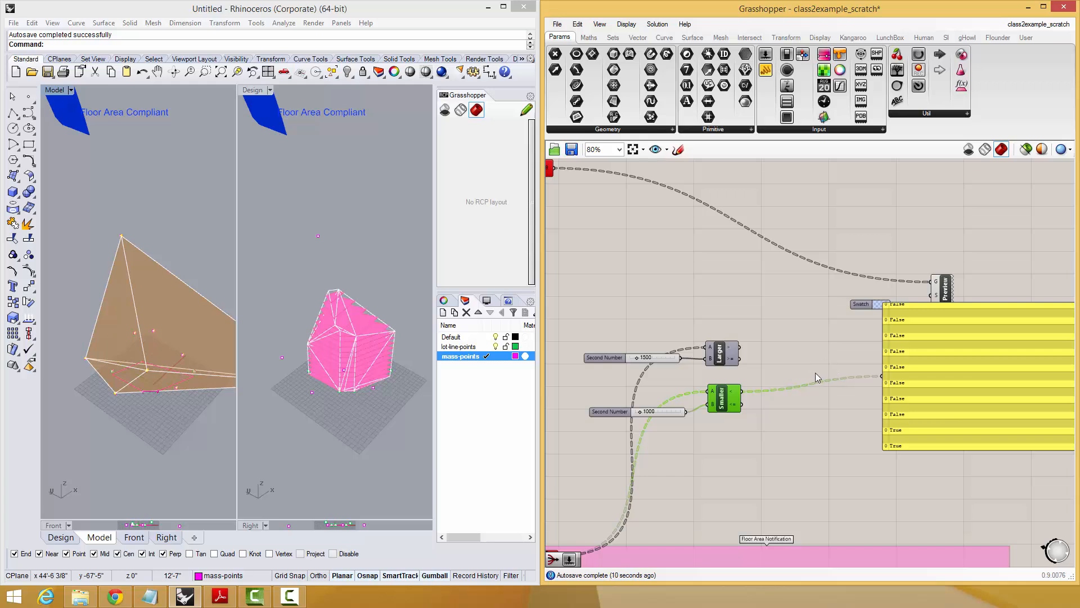
pyautogui.moveTo(816, 372); pyautogui.dragTo(781, 371, button='right')
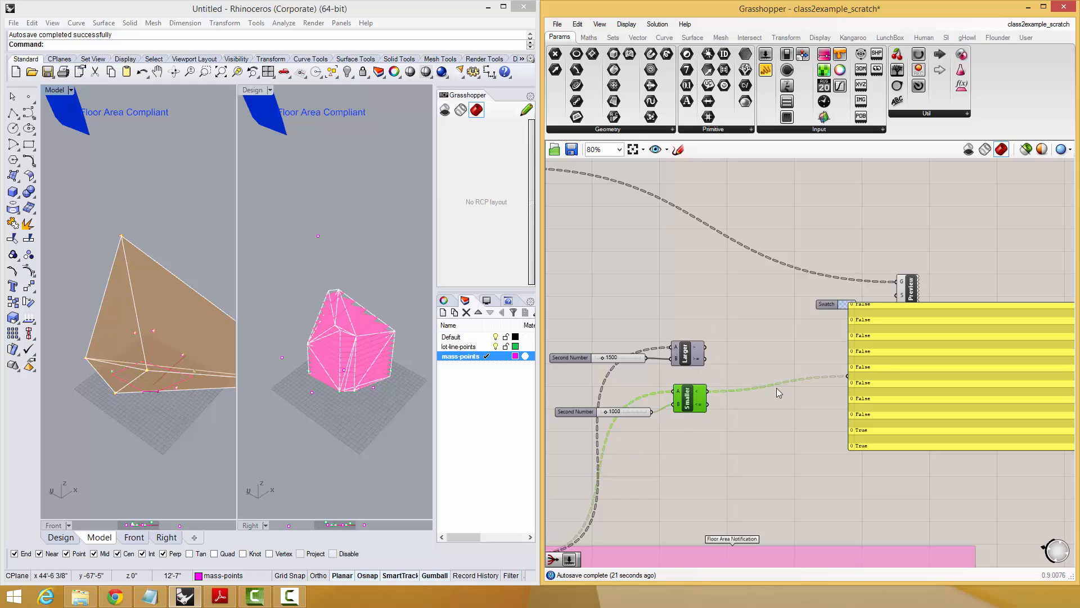
pyautogui.moveTo(777, 387); pyautogui.dragTo(745, 387, button='right')
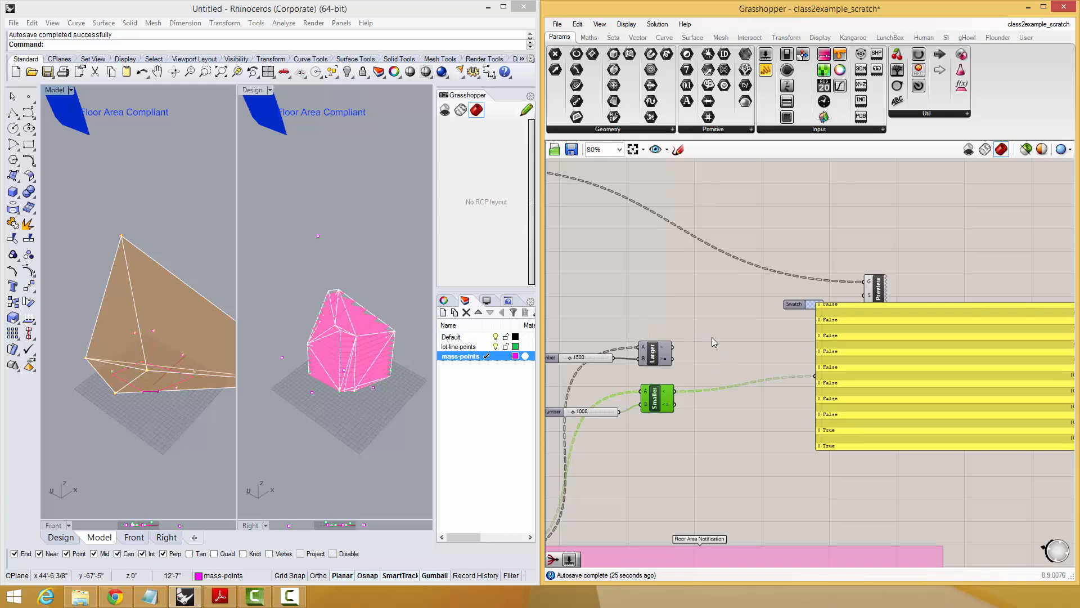
pyautogui.moveTo(711, 342); pyautogui.dragTo(736, 336, button='right')
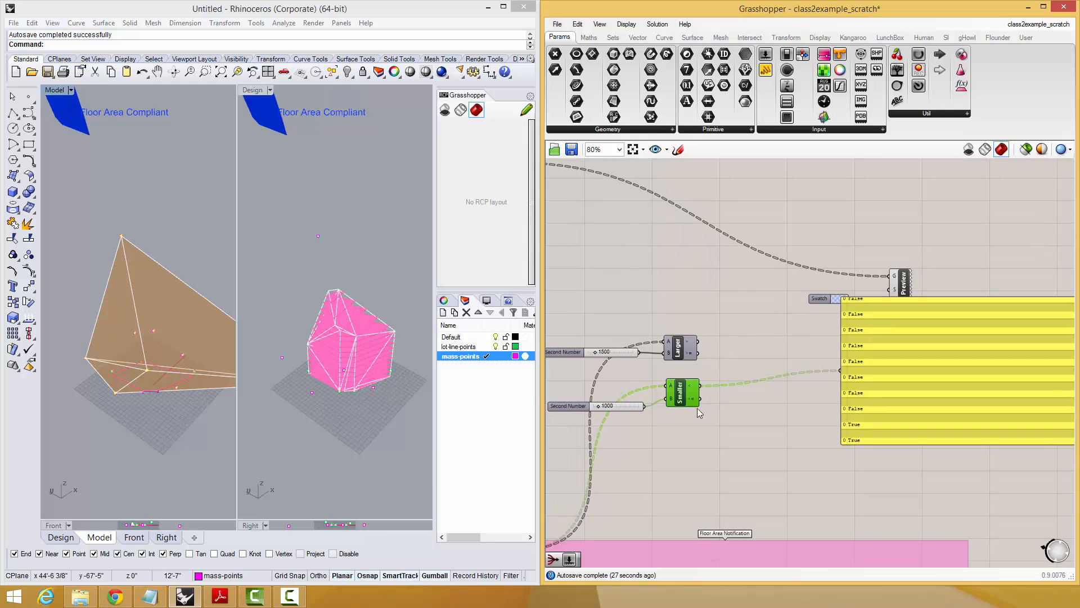
pyautogui.moveTo(679, 394)
pyautogui.mouseDown()
pyautogui.moveTo(687, 414)
pyautogui.moveTo(685, 399)
pyautogui.mouseUp()
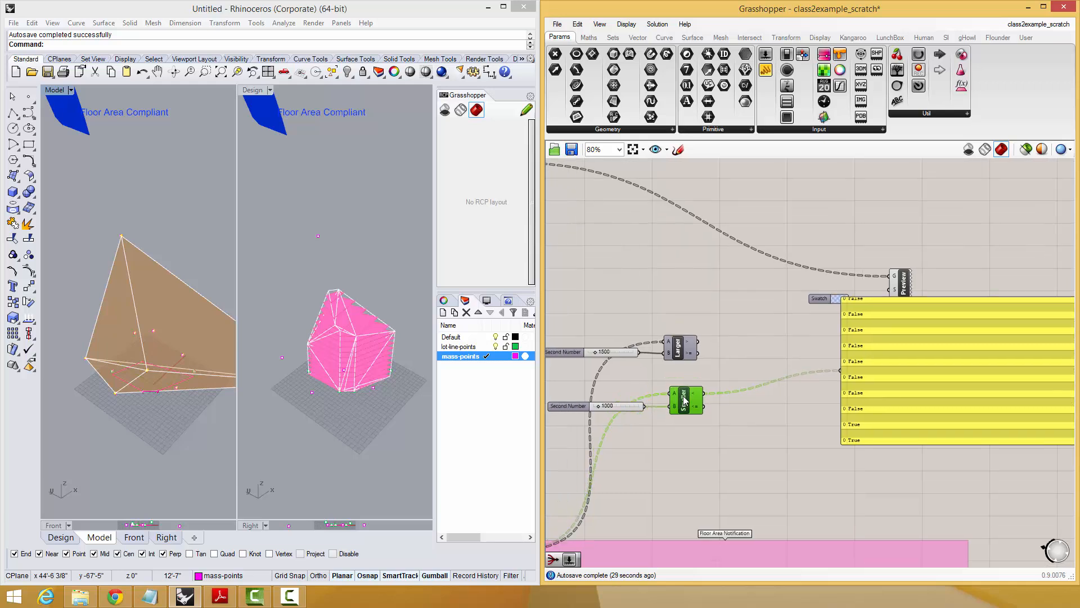
pyautogui.click(721, 340)
pyautogui.moveTo(764, 336); pyautogui.dragTo(739, 357, button='right')
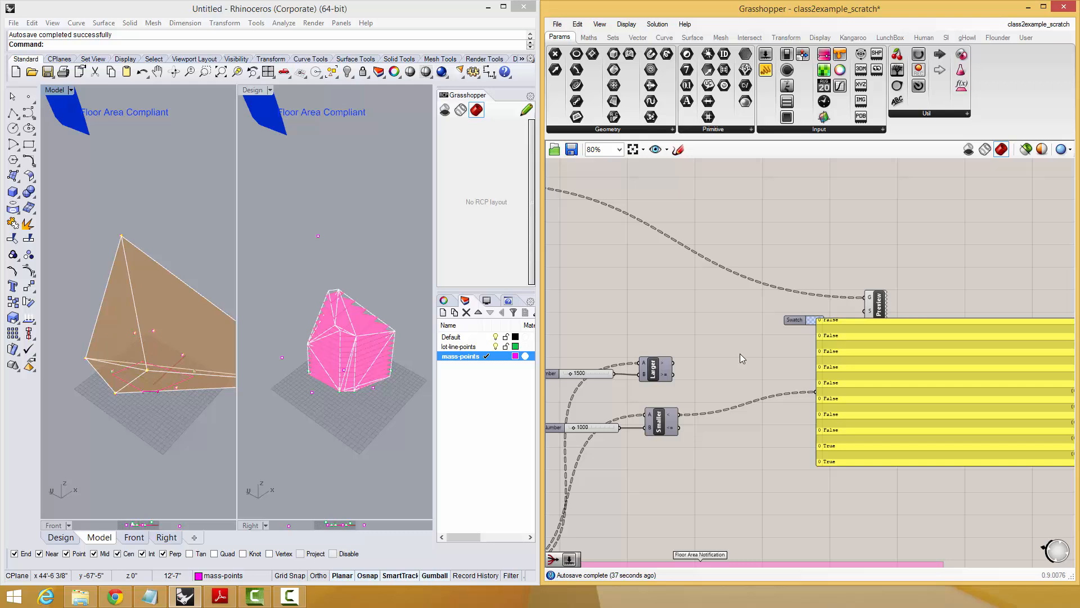
# Add a new text panel beside the Larger Than component.
pyautogui.doubleClick(741, 353)
pyautogui.write('panel')
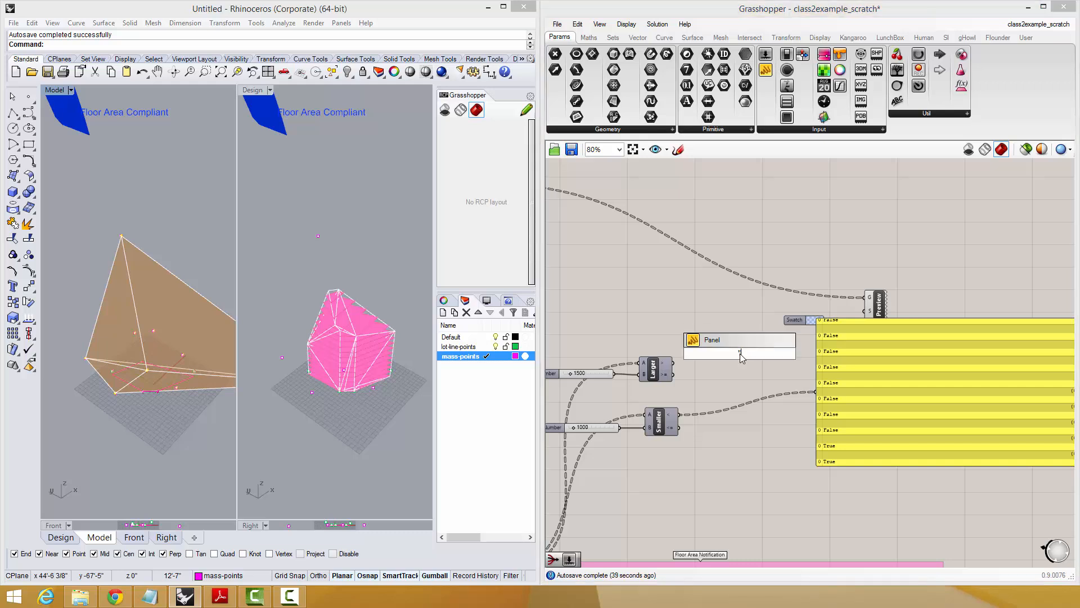
pyautogui.press('Return')
# Fill the new panel with "if smaller = color a", "if larger = color b", "if not smallr & not larger = color c" and widen it.
pyautogui.doubleClick(740, 353)
pyautogui.click(741, 348)
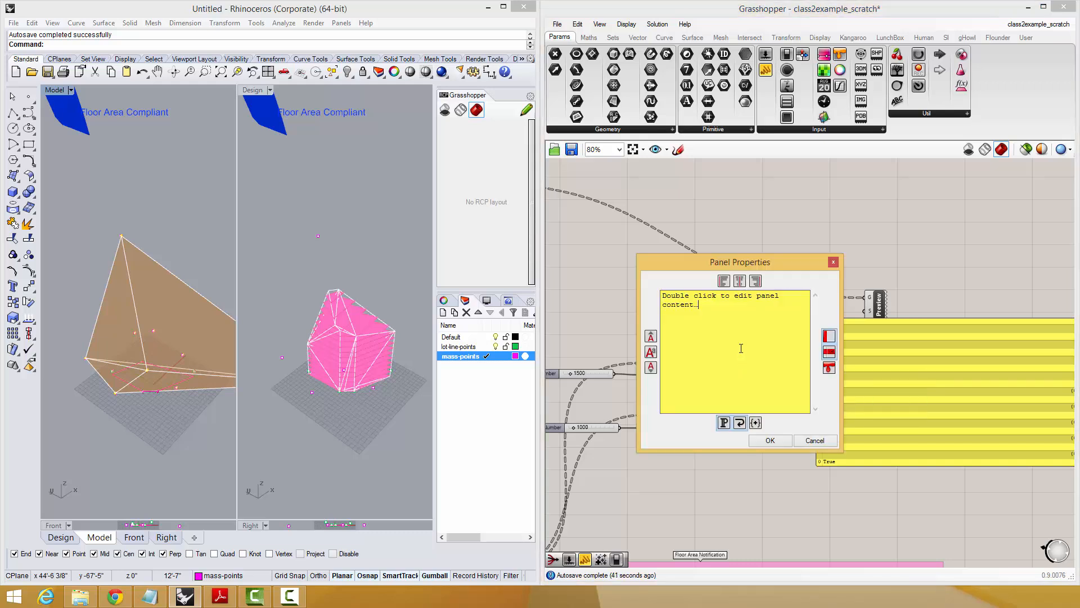
pyautogui.hotkey('ctrl', 'a')
pyautogui.write('sma')
pyautogui.press('BackSpace')
pyautogui.press('BackSpace')
pyautogui.write('if smaller = color a if larger = color b if not smallr & n')
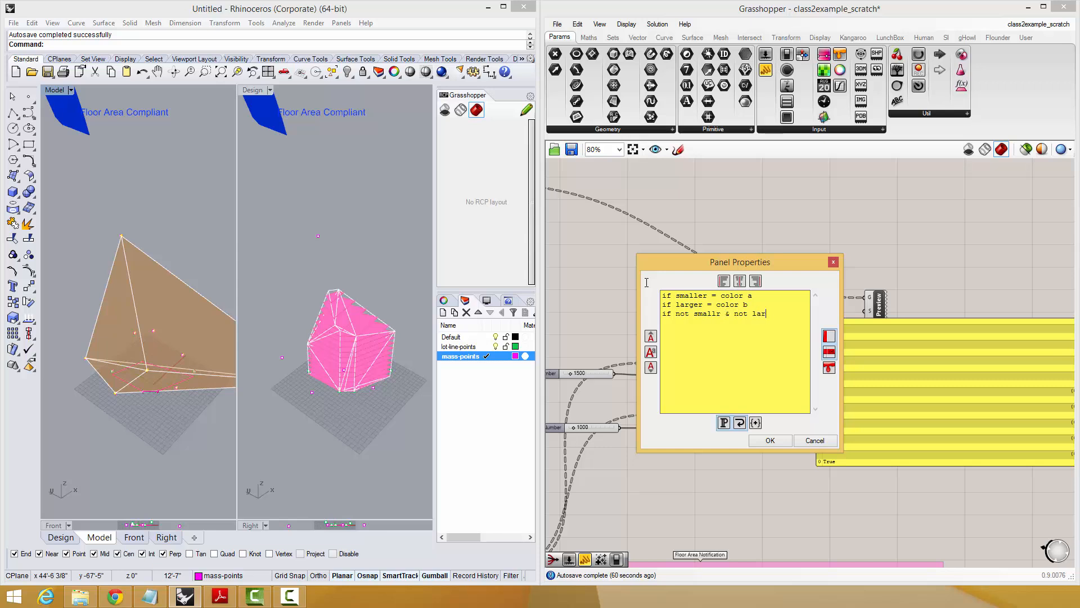
pyautogui.write('ot larger = color c')
pyautogui.click(771, 442)
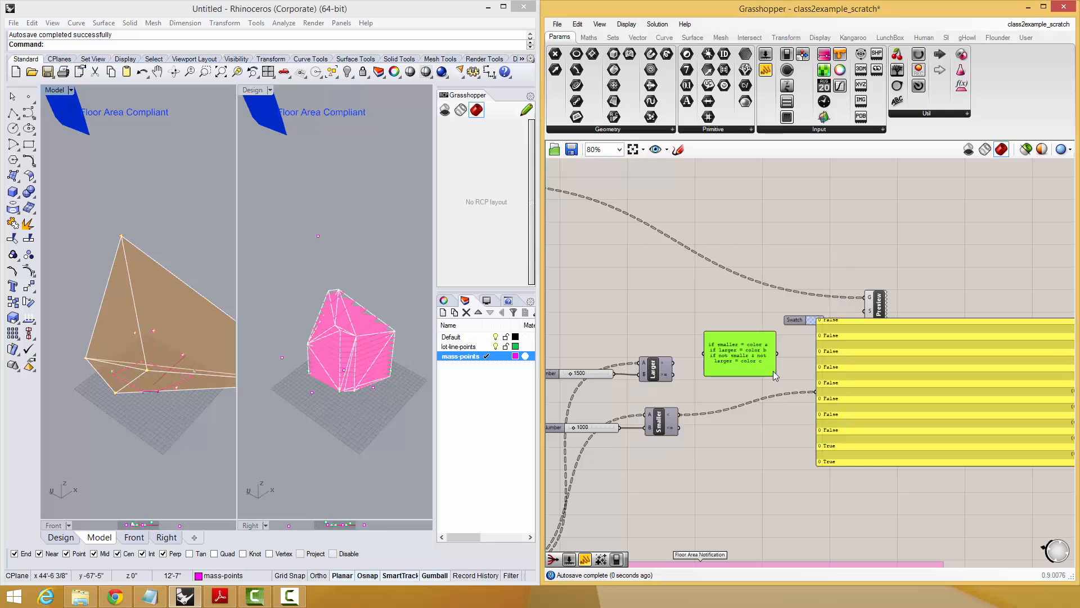
pyautogui.moveTo(774, 376); pyautogui.dragTo(763, 308)
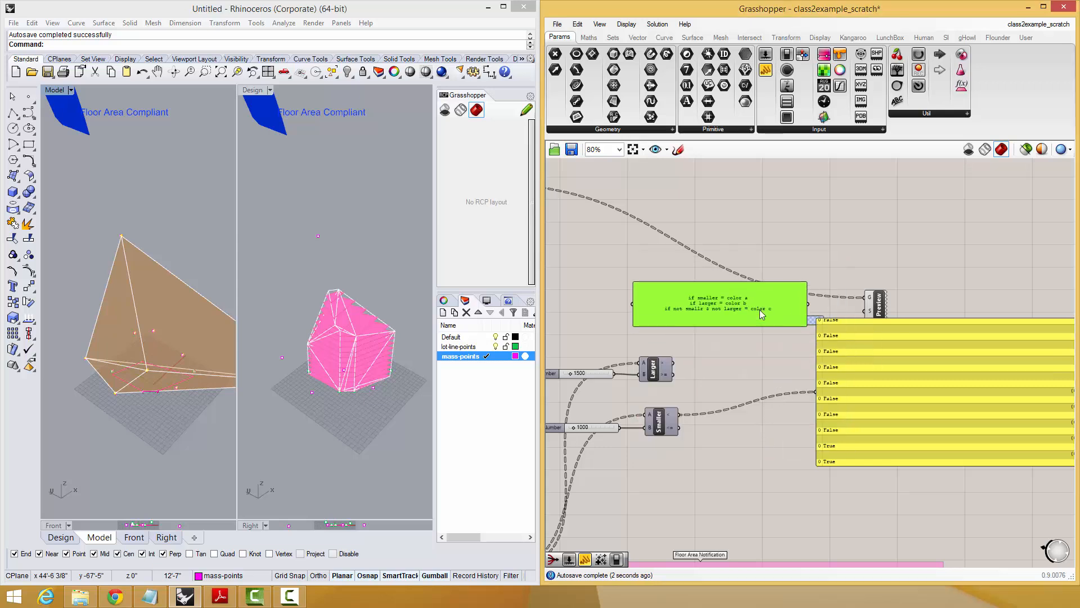
# Clear the earlier comparison components and add a new Larger Than component with the Area output feeding its A input.
pyautogui.click(859, 378)
pyautogui.moveTo(779, 384); pyautogui.dragTo(802, 409, button='right')
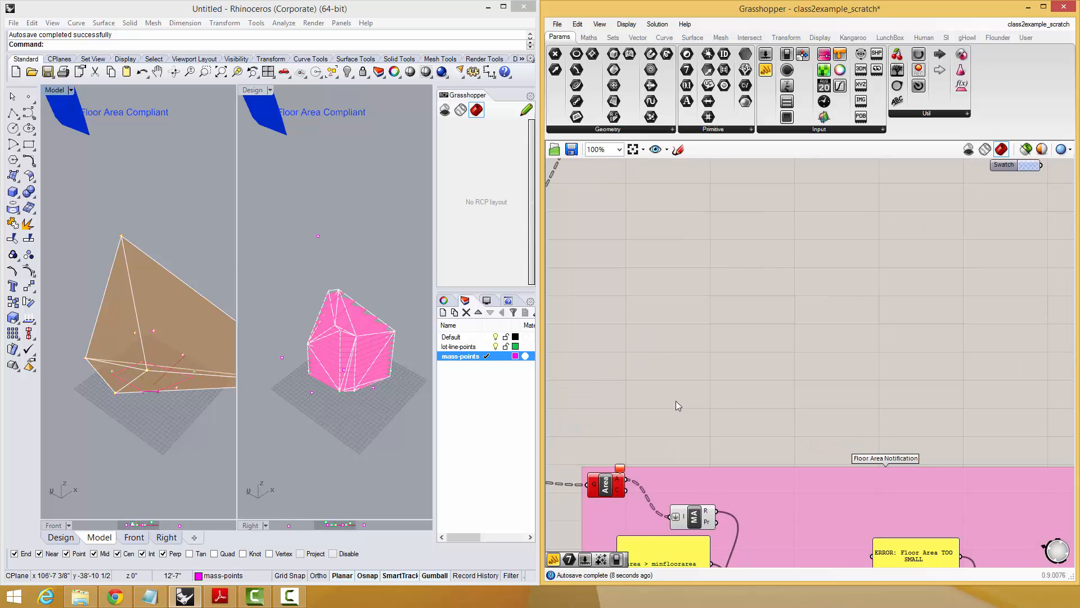
pyautogui.doubleClick(698, 286)
pyautogui.write('larger')
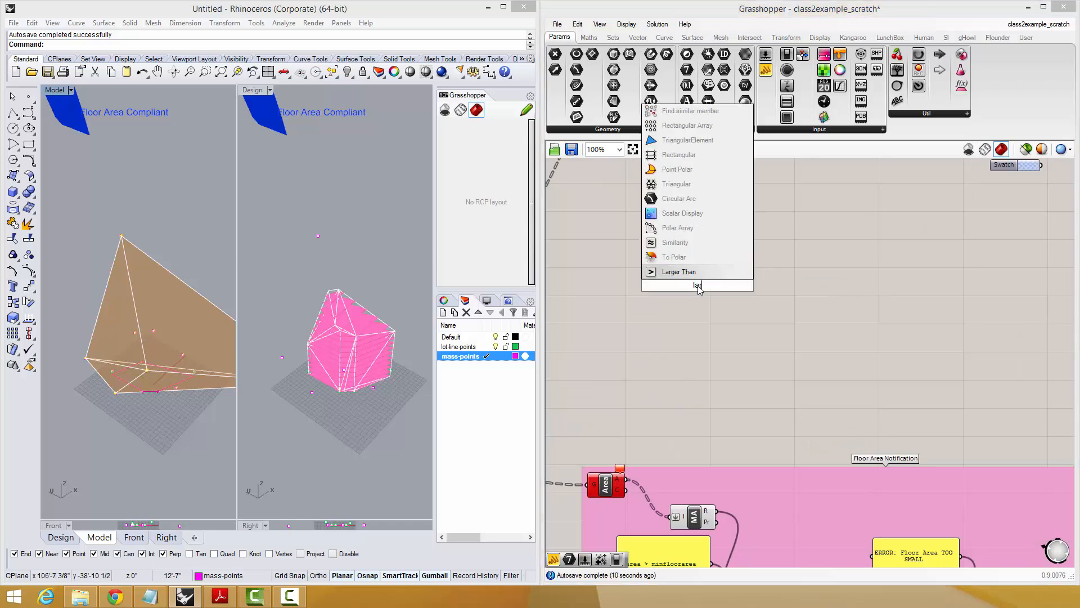
pyautogui.press('Return')
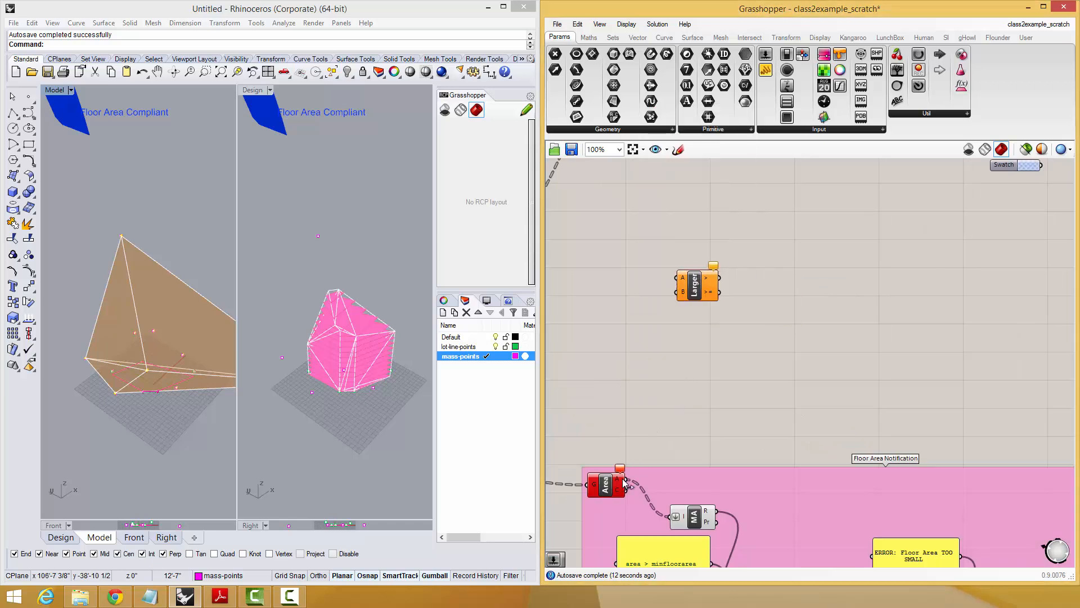
pyautogui.moveTo(626, 480); pyautogui.dragTo(676, 278)
# Create a number slider set to 1500 and connect it to the B input of Larger Than.
pyautogui.doubleClick(609, 300)
pyautogui.write('150')
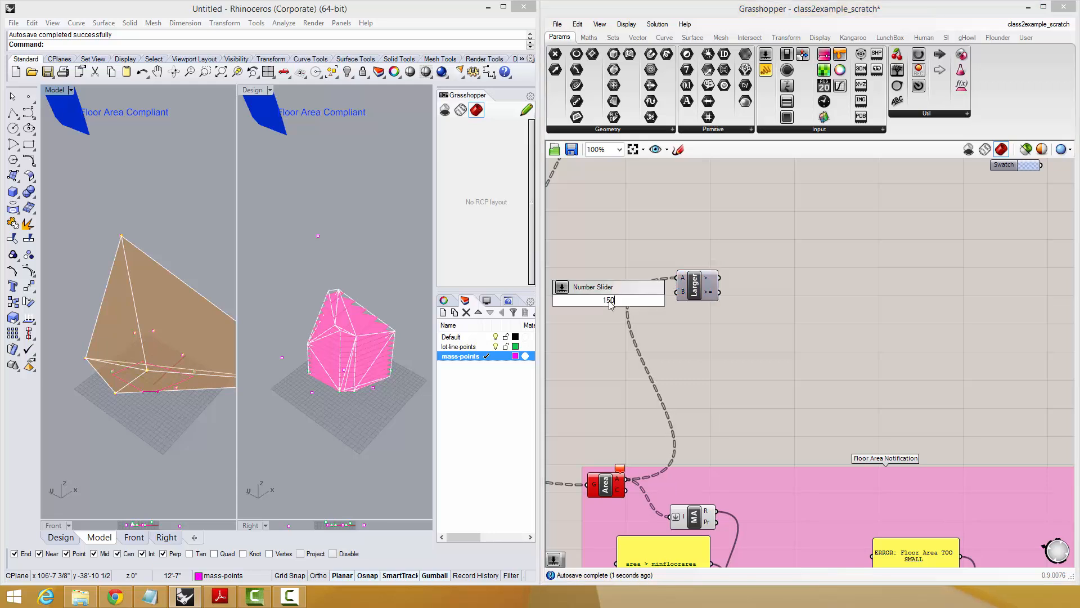
pyautogui.write('0')
pyautogui.press('Return')
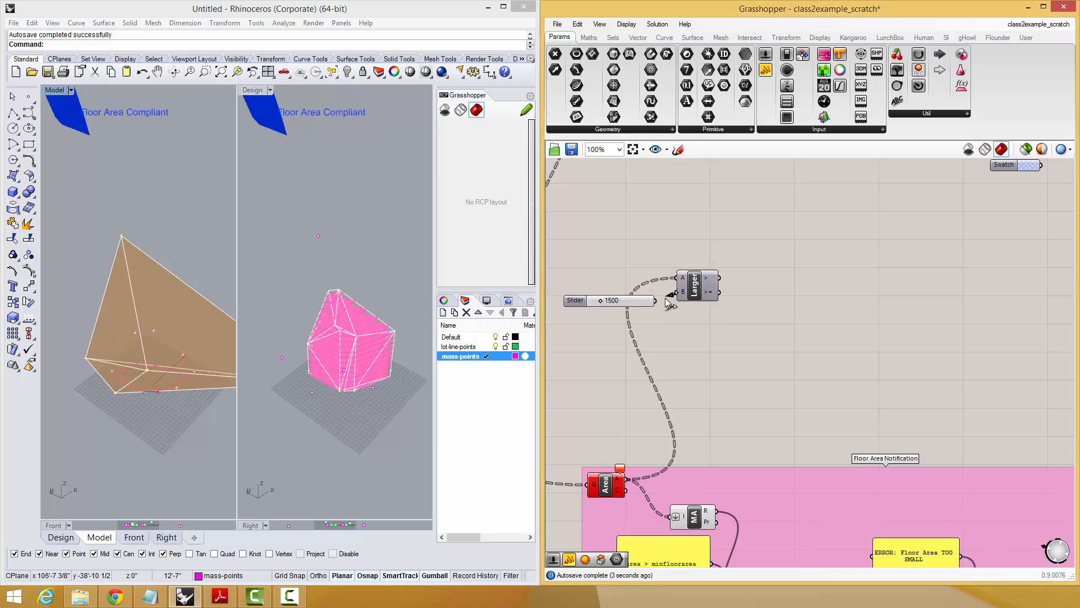
pyautogui.moveTo(665, 298); pyautogui.dragTo(743, 284)
# Add a panel showing the Larger Than result and shift the 1500 slider slightly away from the component.
pyautogui.doubleClick(785, 286)
pyautogui.write('panel')
pyautogui.press('Return')
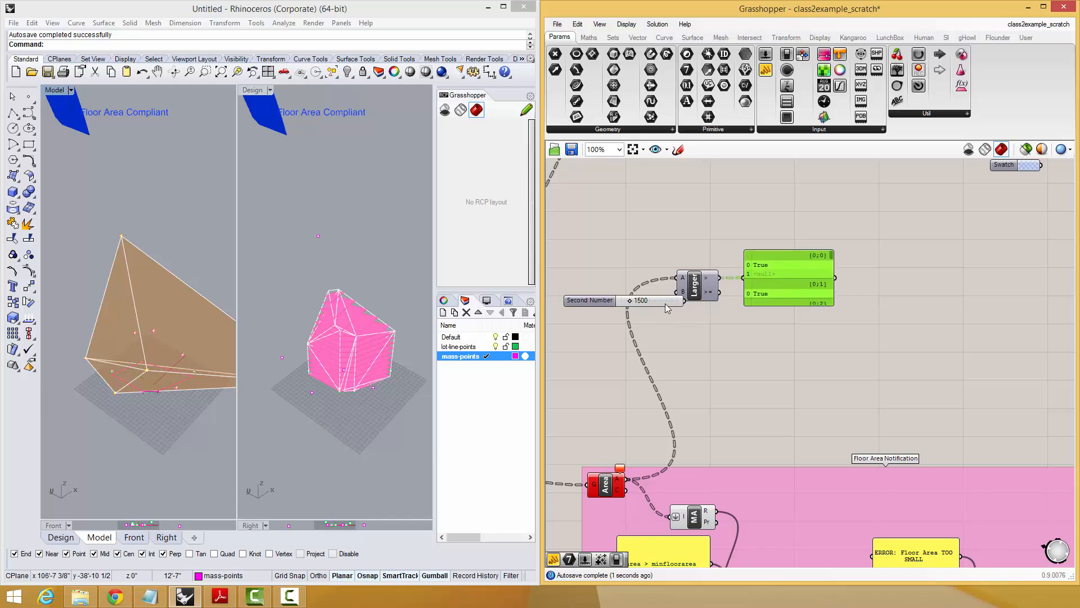
pyautogui.moveTo(666, 308); pyautogui.dragTo(647, 306)
# Add an Integer parameter fed by the result panel and nudge the Larger Than component into line.
pyautogui.doubleClick(889, 284)
pyautogui.write('in')
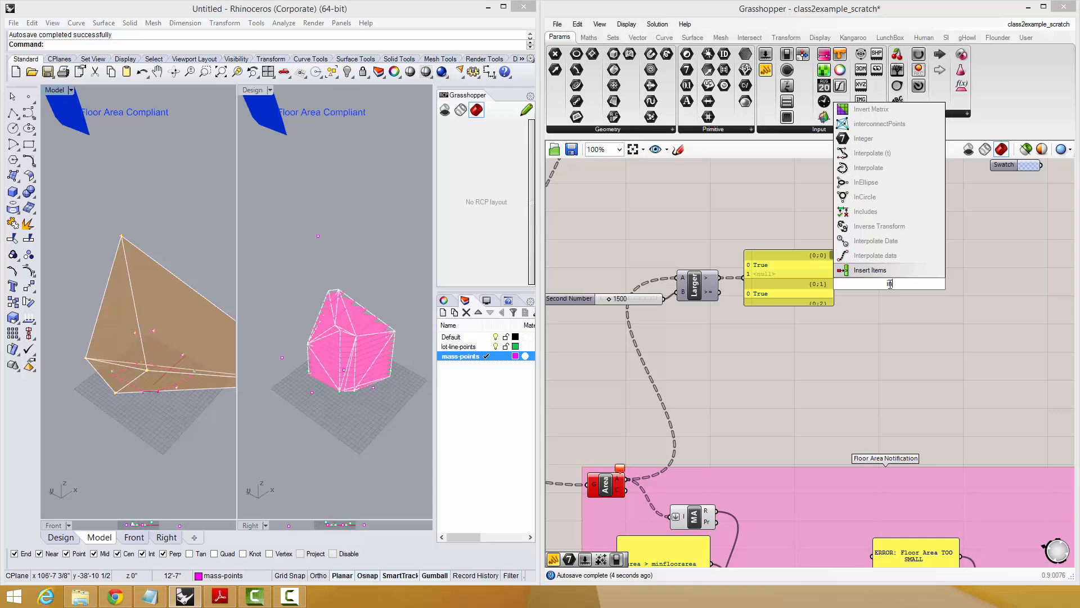
pyautogui.press('Return')
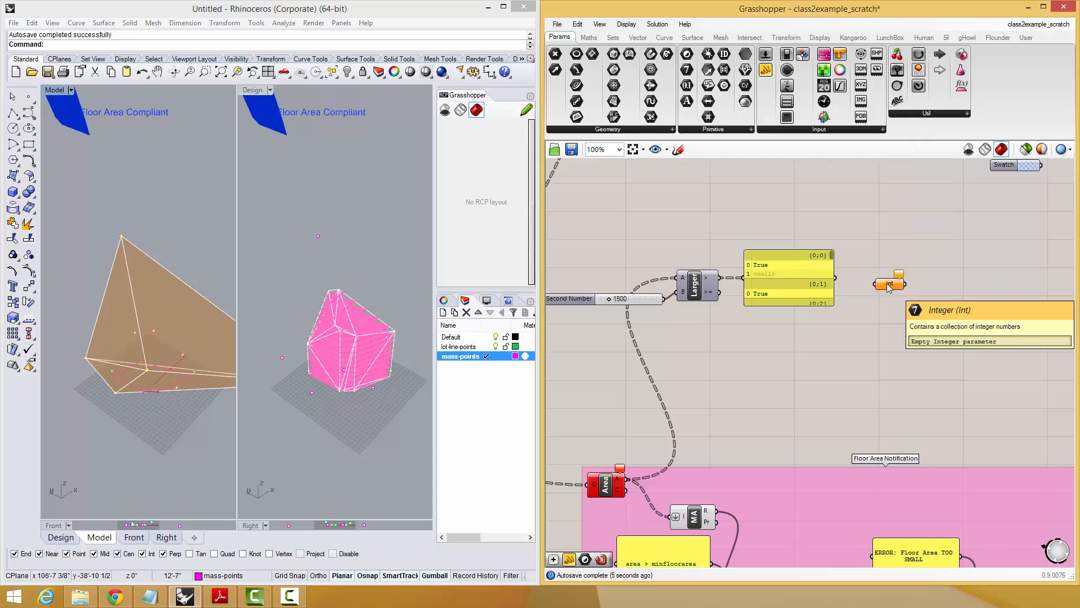
pyautogui.moveTo(835, 278); pyautogui.dragTo(874, 284)
pyautogui.moveTo(948, 304); pyautogui.dragTo(912, 233, button='right')
pyautogui.moveTo(834, 360); pyautogui.dragTo(919, 471, button='right')
pyautogui.click(755, 333)
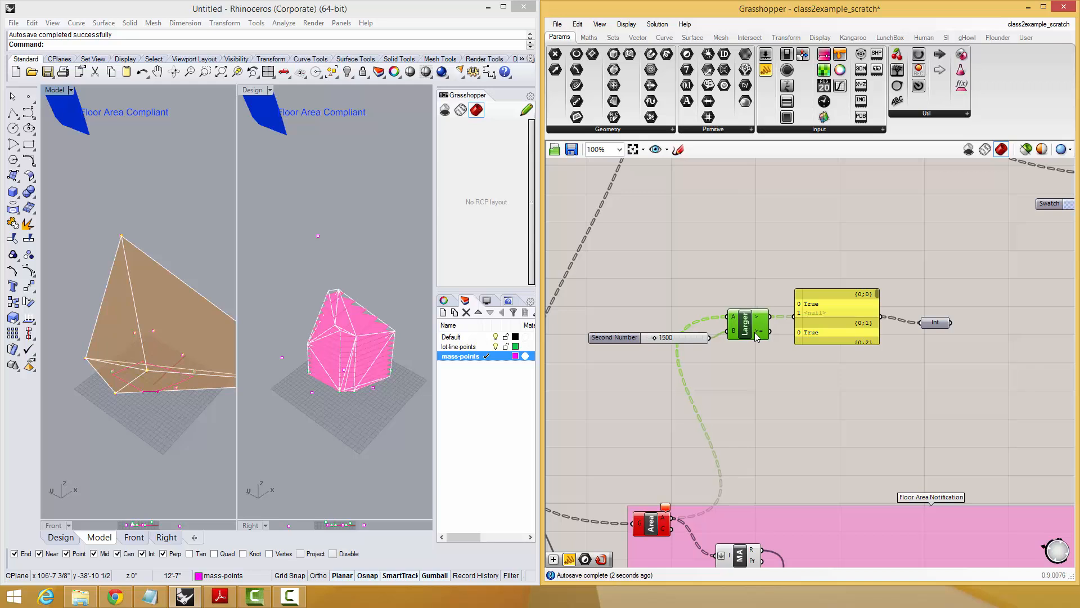
pyautogui.moveTo(754, 332); pyautogui.dragTo(757, 334)
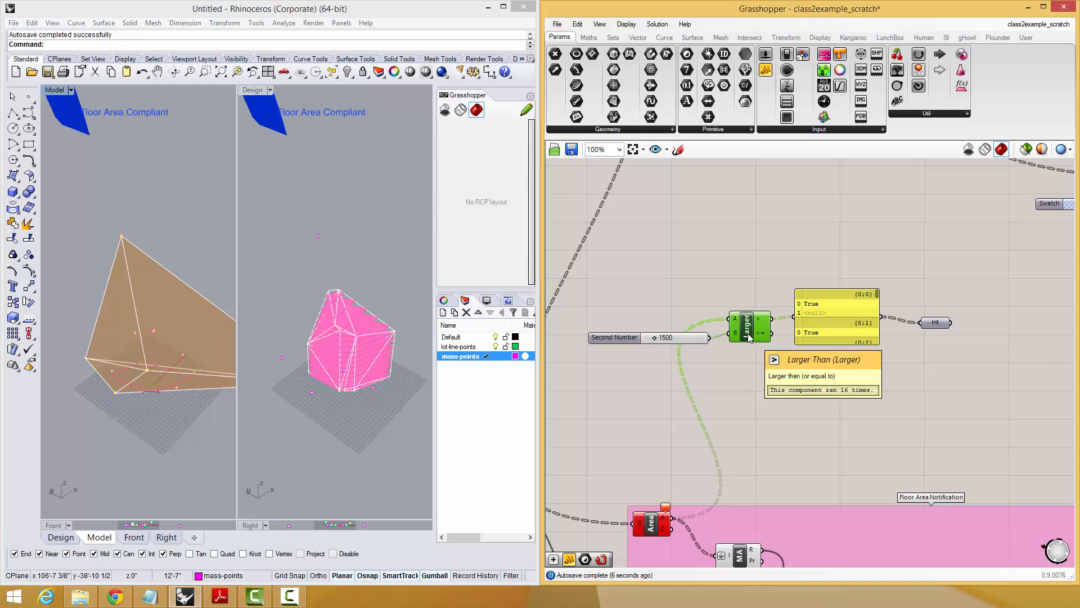
# Add an Evaluate component beneath Larger Than and connect the Area output to its x input.
pyautogui.moveTo(794, 397); pyautogui.dragTo(799, 387, button='right')
pyautogui.moveTo(948, 355); pyautogui.dragTo(757, 262)
pyautogui.moveTo(799, 234); pyautogui.dragTo(838, 101, button='right')
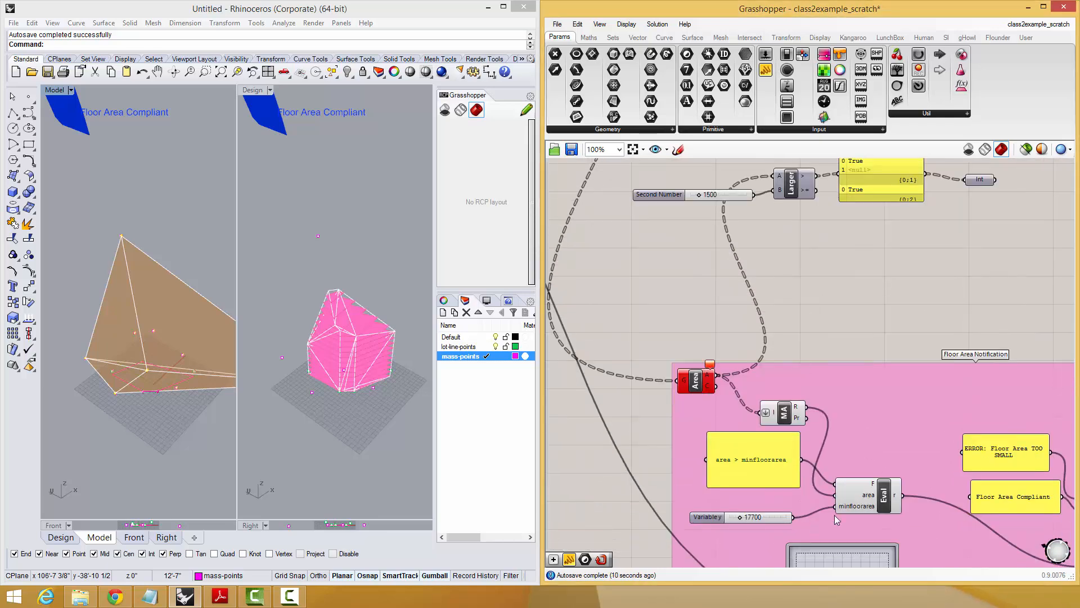
pyautogui.moveTo(826, 244); pyautogui.dragTo(810, 318, button='right')
pyautogui.scroll(2, 705, 315)
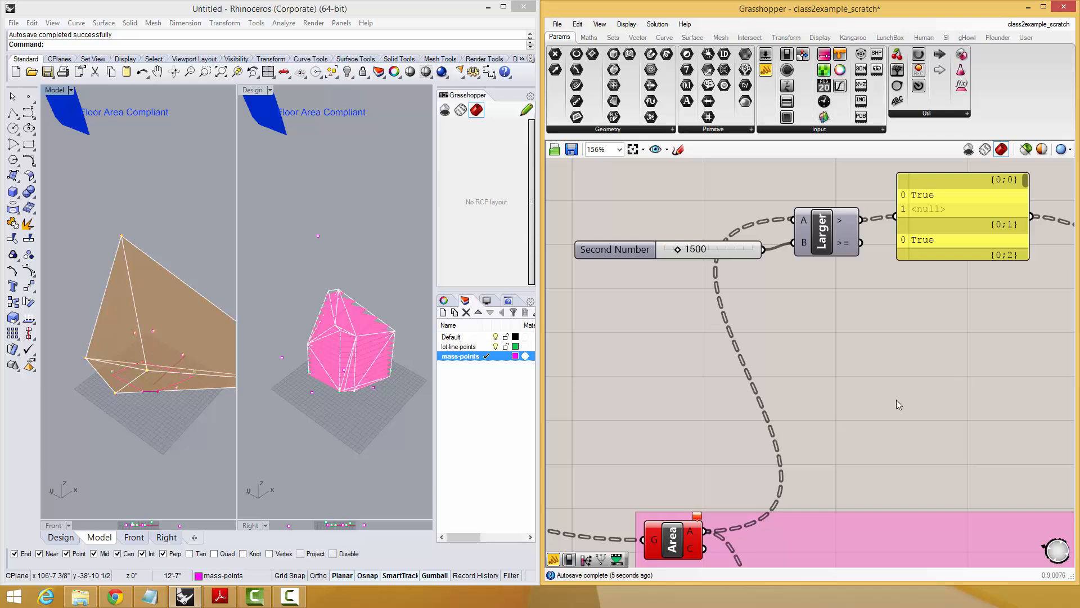
pyautogui.doubleClick(785, 404)
pyautogui.write('eva')
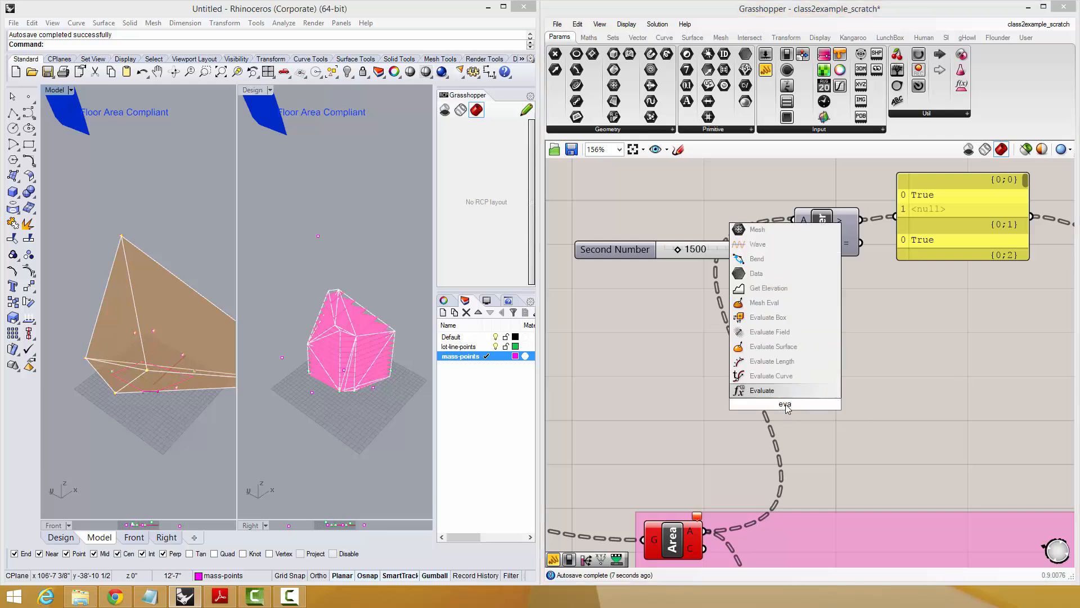
pyautogui.click(770, 381)
pyautogui.press('Delete')
pyautogui.doubleClick(791, 370)
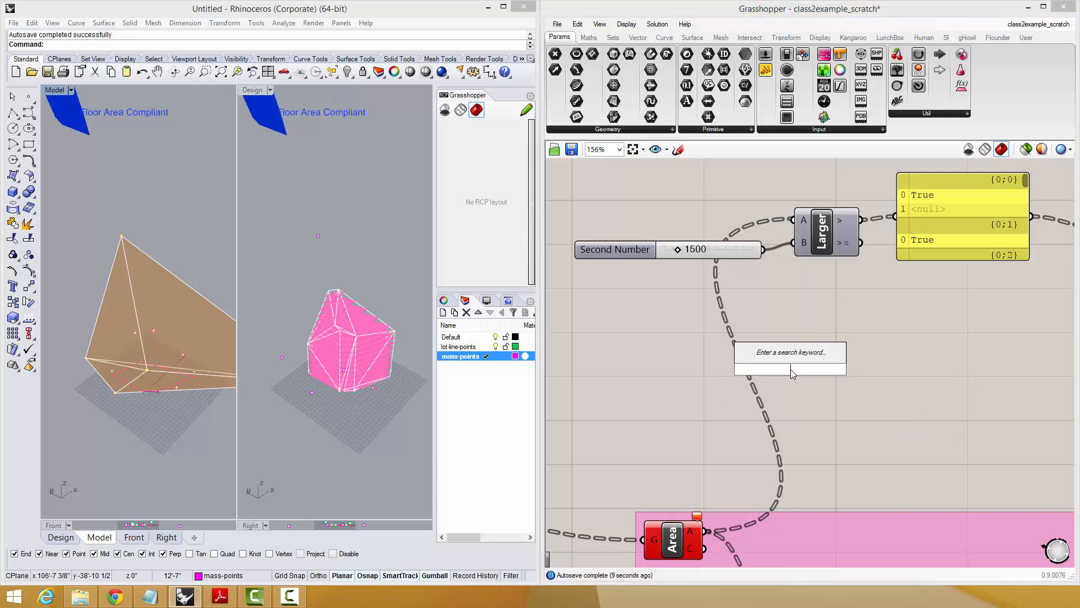
pyautogui.write('eval')
pyautogui.press('Return')
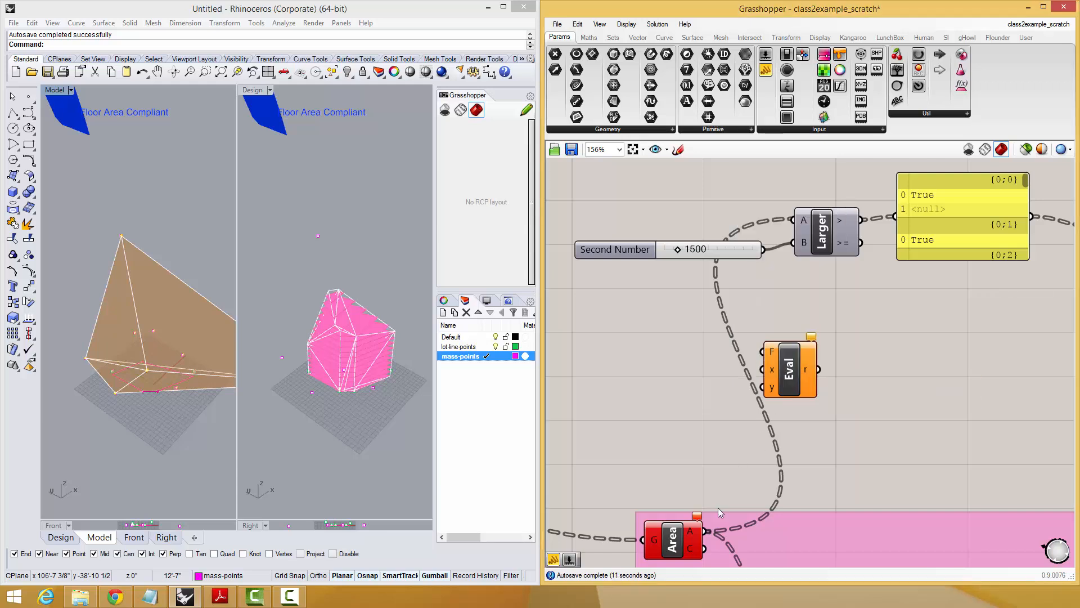
pyautogui.moveTo(706, 530); pyautogui.dragTo(781, 372)
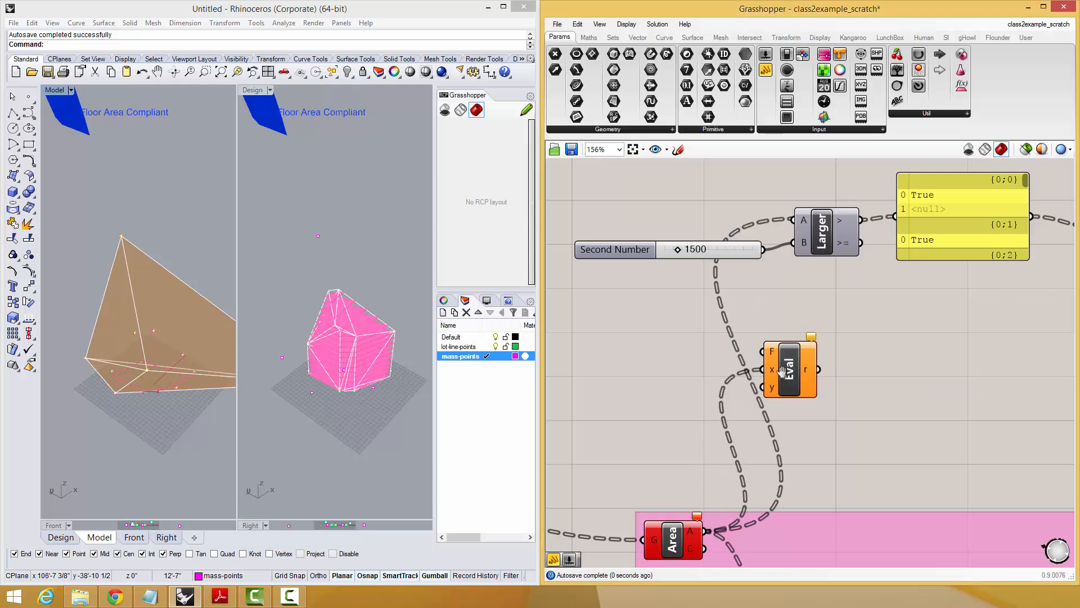
# Rename the Evaluate component's x input to "val" and its y input to "min".
pyautogui.scroll(4, 781, 371)
pyautogui.rightClick(795, 388)
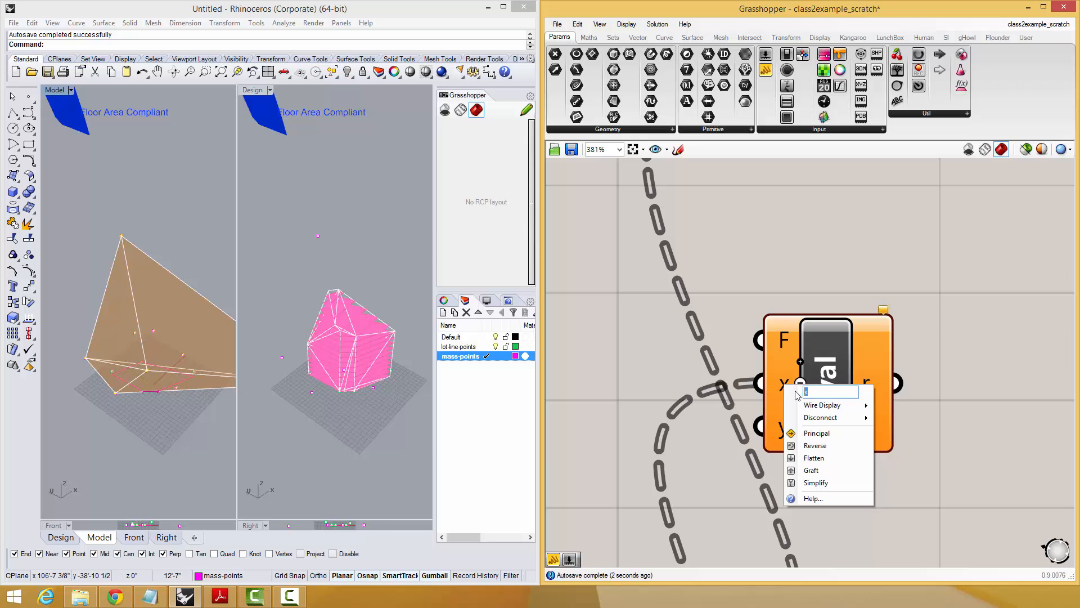
pyautogui.write('val')
pyautogui.press('Return')
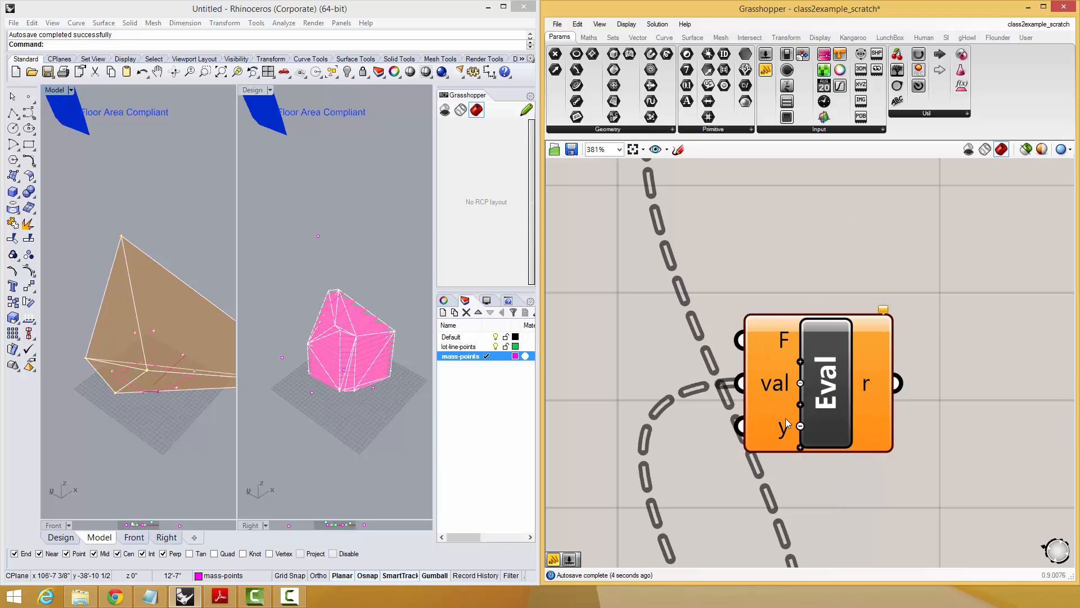
pyautogui.rightClick(797, 424)
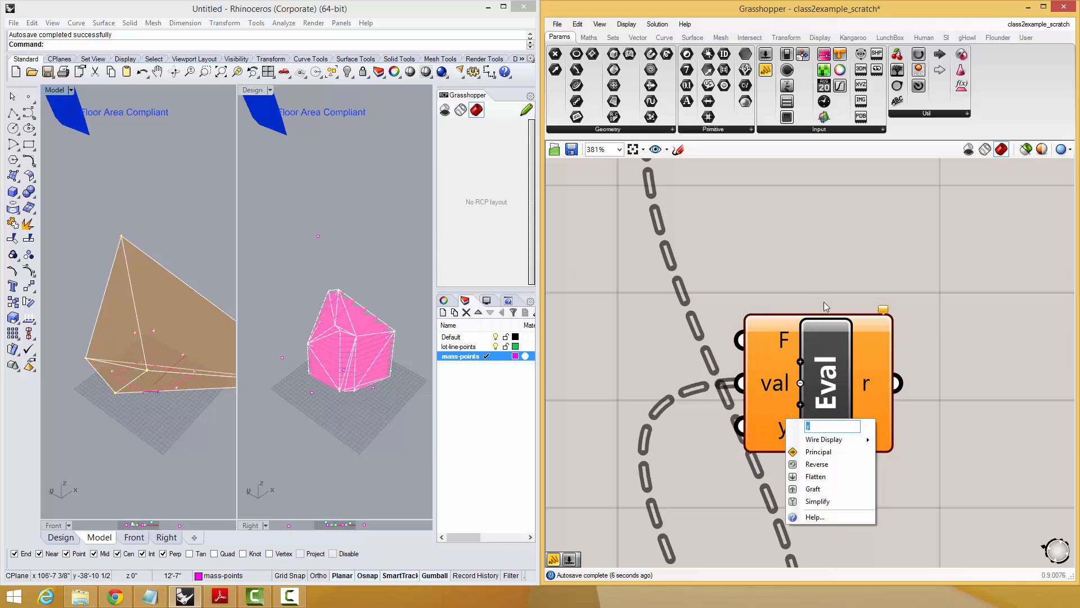
pyautogui.write('min')
pyautogui.press('Return')
pyautogui.click(821, 397)
pyautogui.scroll(-3, 744, 384)
# Create a number slider set to 5 for the min input and a copy of it that replaces the val connection.
pyautogui.doubleClick(744, 385)
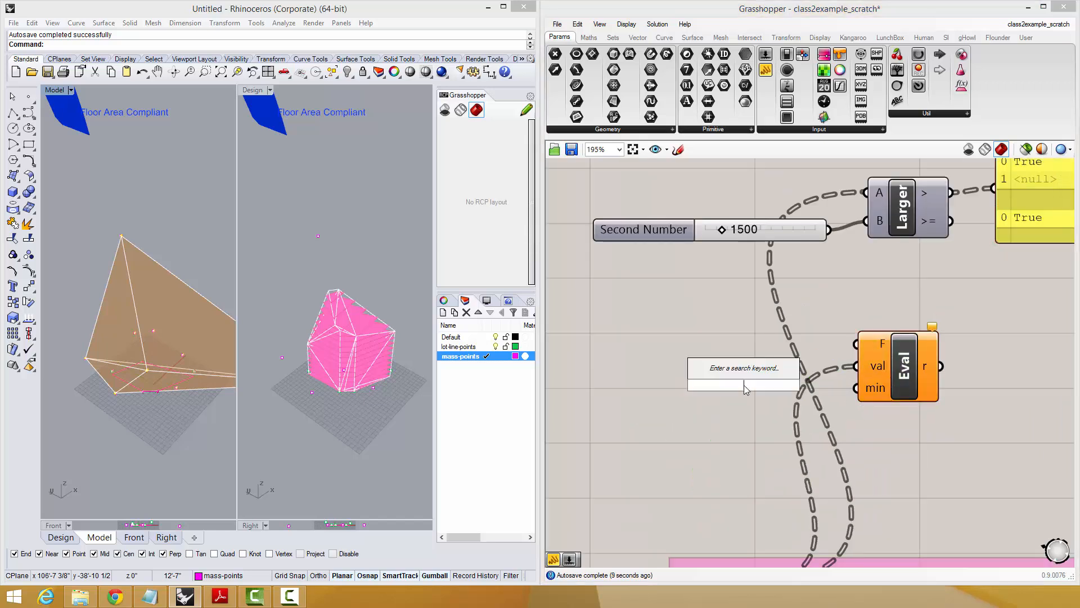
pyautogui.write('5')
pyautogui.click(744, 376)
pyautogui.moveTo(857, 385); pyautogui.dragTo(775, 370)
pyautogui.hotkey('ctrl', 'c')
pyautogui.hotkey('ctrl', 'v')
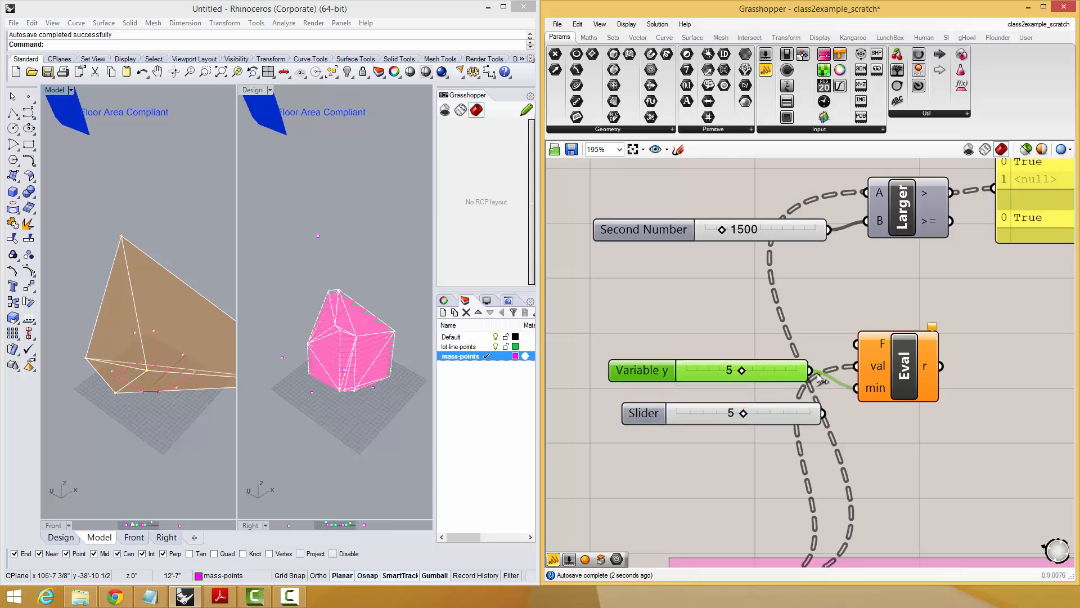
pyautogui.moveTo(823, 413); pyautogui.dragTo(852, 372)
# Stack the two sliders beside Evaluate, with the one for val above the one for min.
pyautogui.click(772, 415)
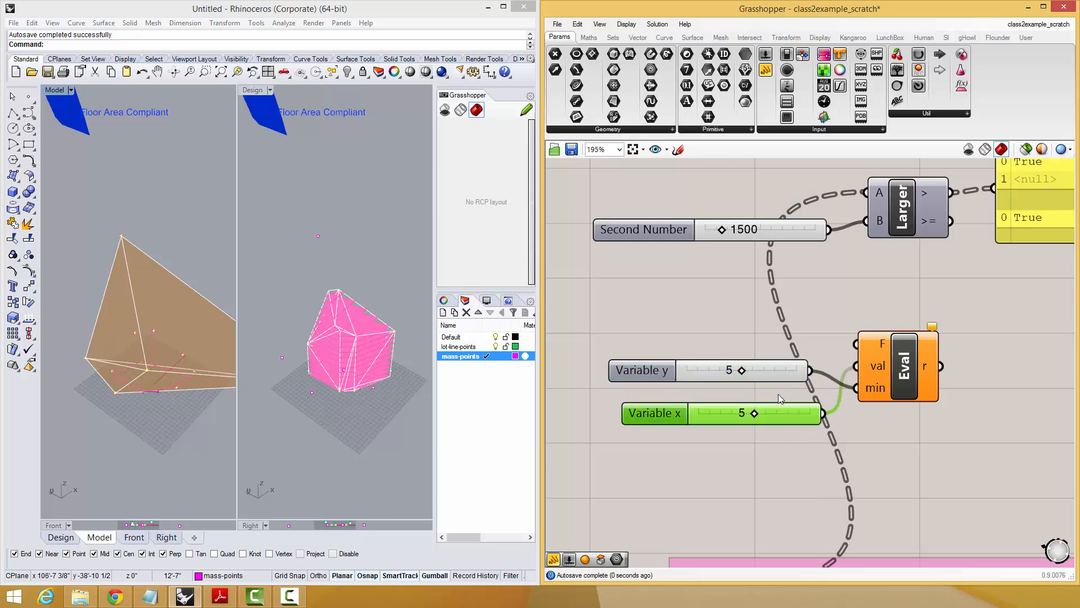
pyautogui.moveTo(778, 406); pyautogui.dragTo(762, 327)
pyautogui.moveTo(765, 372); pyautogui.dragTo(765, 415)
pyautogui.moveTo(768, 332); pyautogui.dragTo(759, 380)
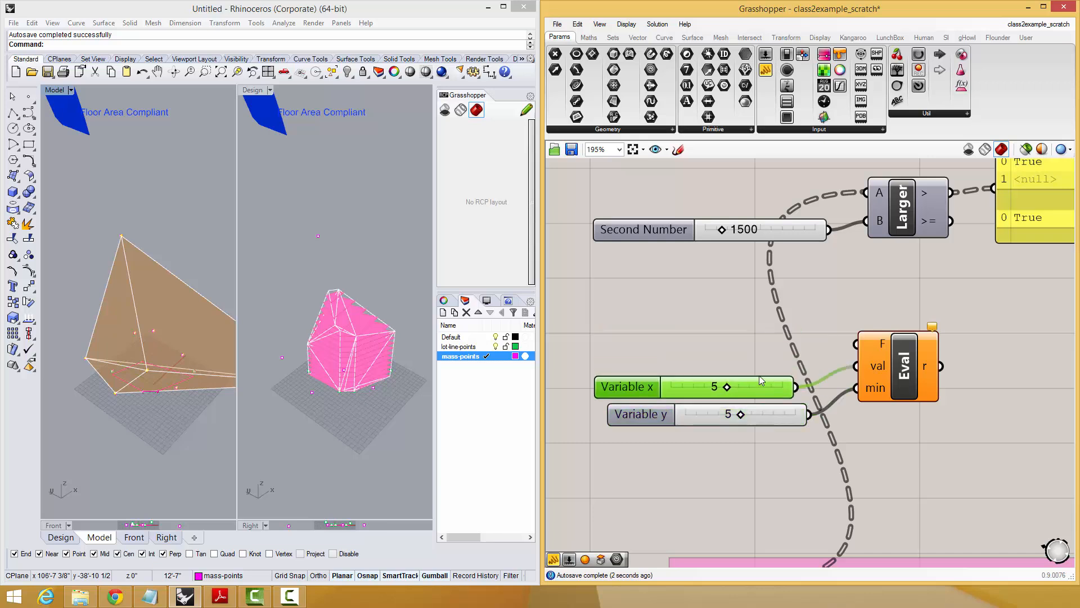
# Add a panel containing the expression "val > min" and connect it to the F input of Evaluate.
pyautogui.doubleClick(751, 359)
pyautogui.write('Panel')
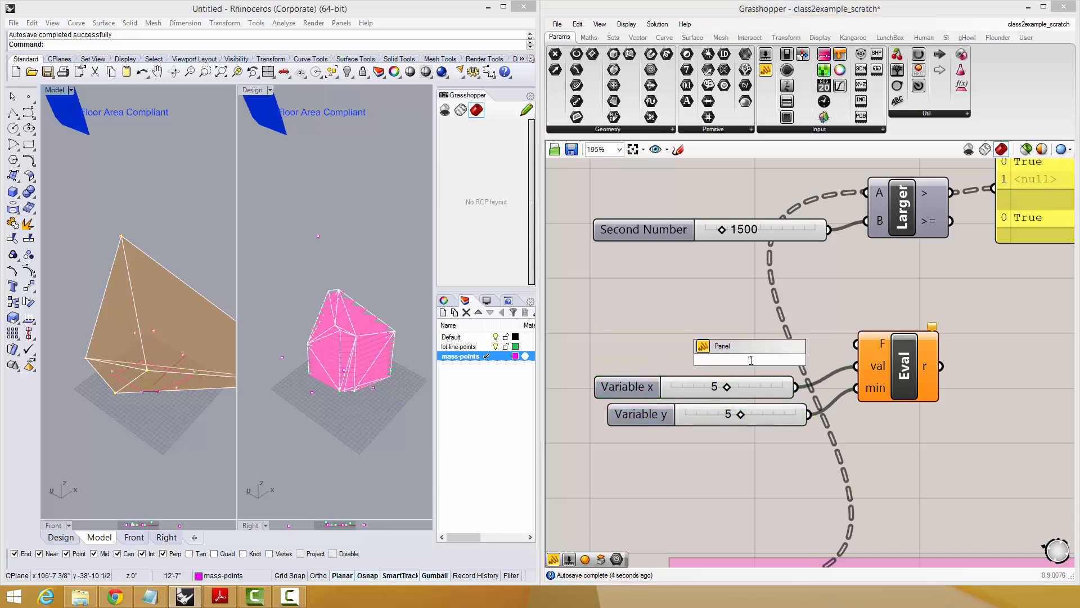
pyautogui.press('Return')
pyautogui.doubleClick(729, 310)
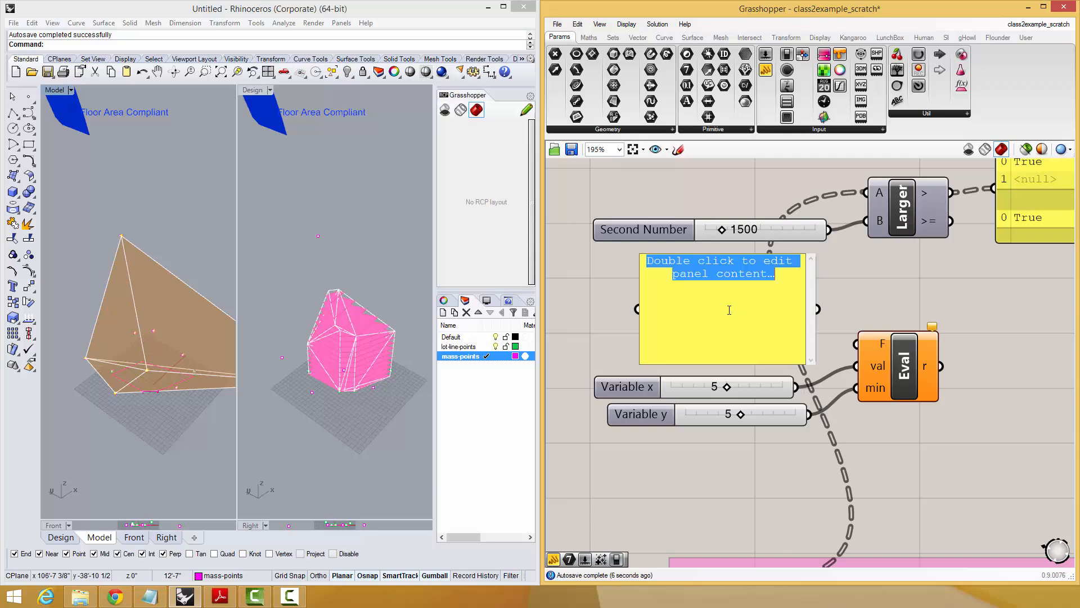
pyautogui.write('val')
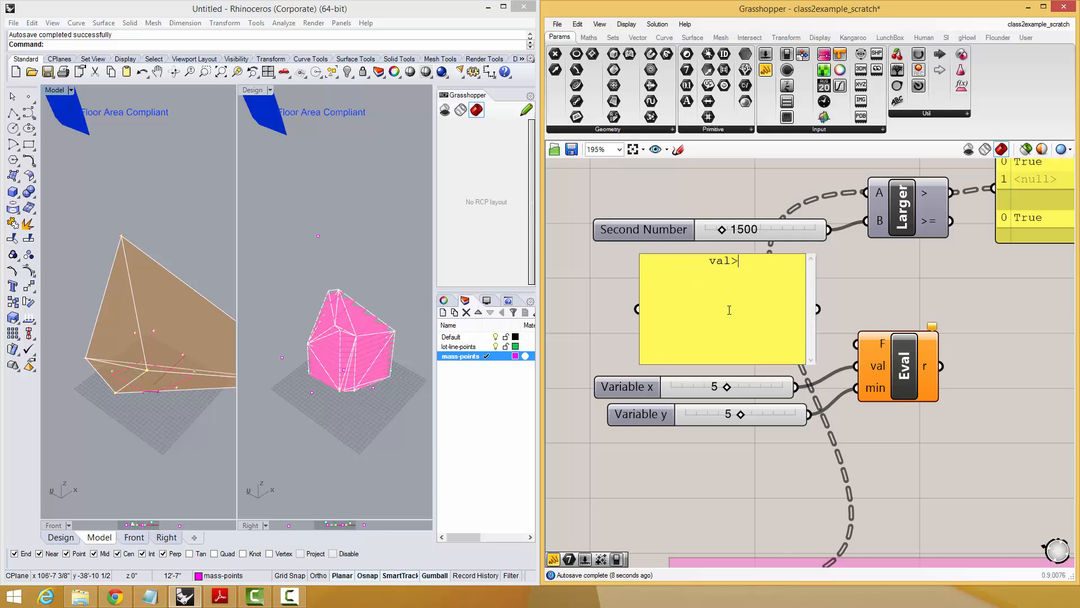
pyautogui.write(' > min')
pyautogui.press('BackSpace')
pyautogui.press('BackSpace')
pyautogui.write('in')
pyautogui.moveTo(856, 343); pyautogui.dragTo(817, 309)
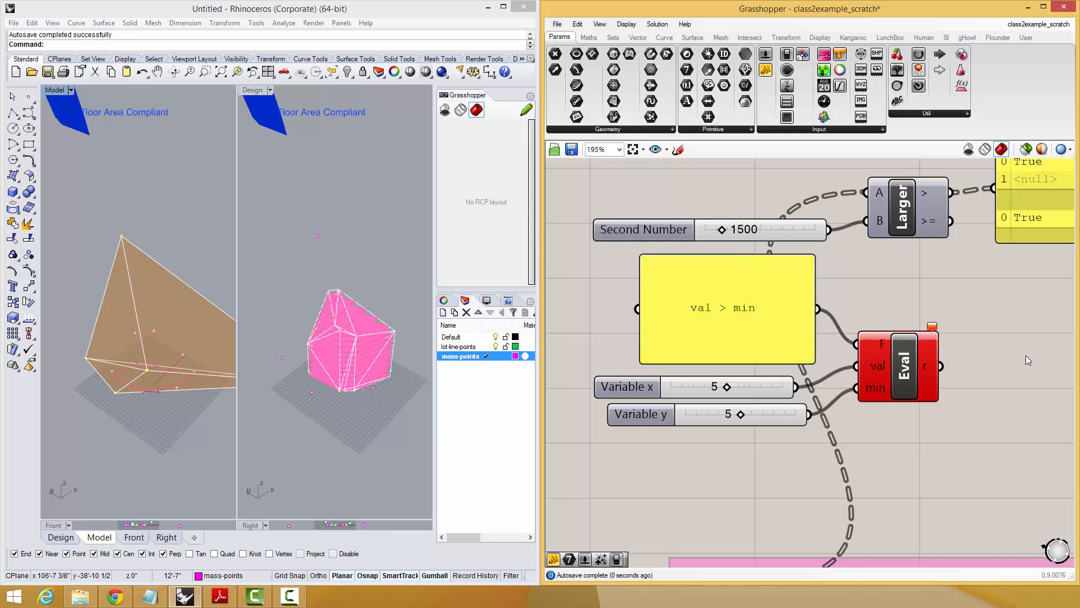
# Connect a panel to the r output of Evaluate and check the component's error details.
pyautogui.press('Return')
pyautogui.moveTo(953, 357)
pyautogui.mouseDown()
pyautogui.moveTo(1001, 371)
pyautogui.moveTo(942, 367)
pyautogui.mouseUp()
pyautogui.moveTo(973, 371); pyautogui.dragTo(915, 374, button='right')
pyautogui.moveTo(874, 331)
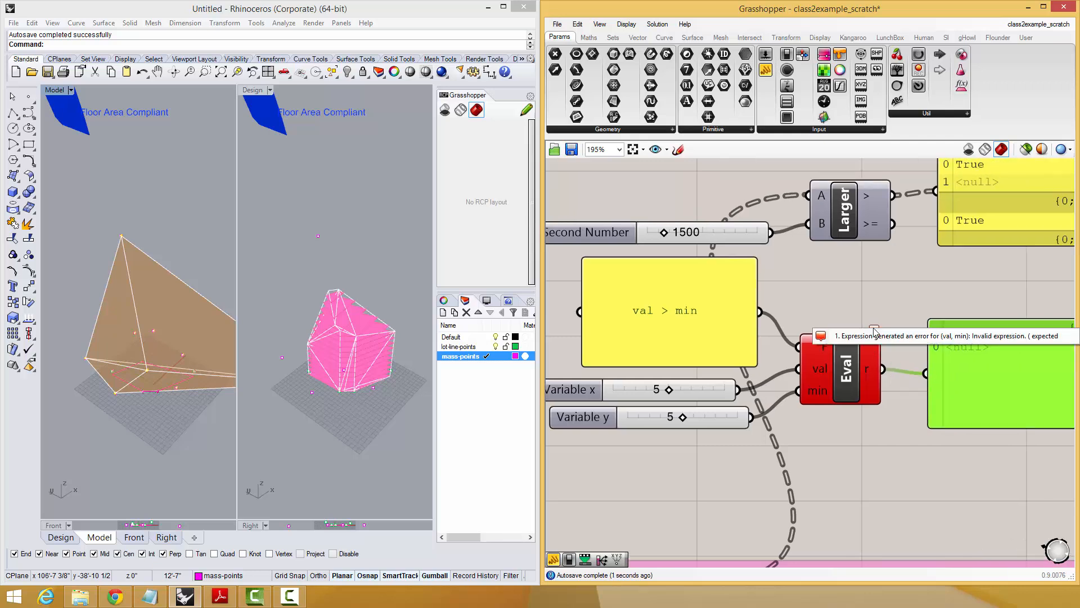
# Space the lower slider away from the upper one and rename the Evaluate min input to "minVal".
pyautogui.moveTo(662, 422); pyautogui.dragTo(702, 431, button='right')
pyautogui.click(728, 432)
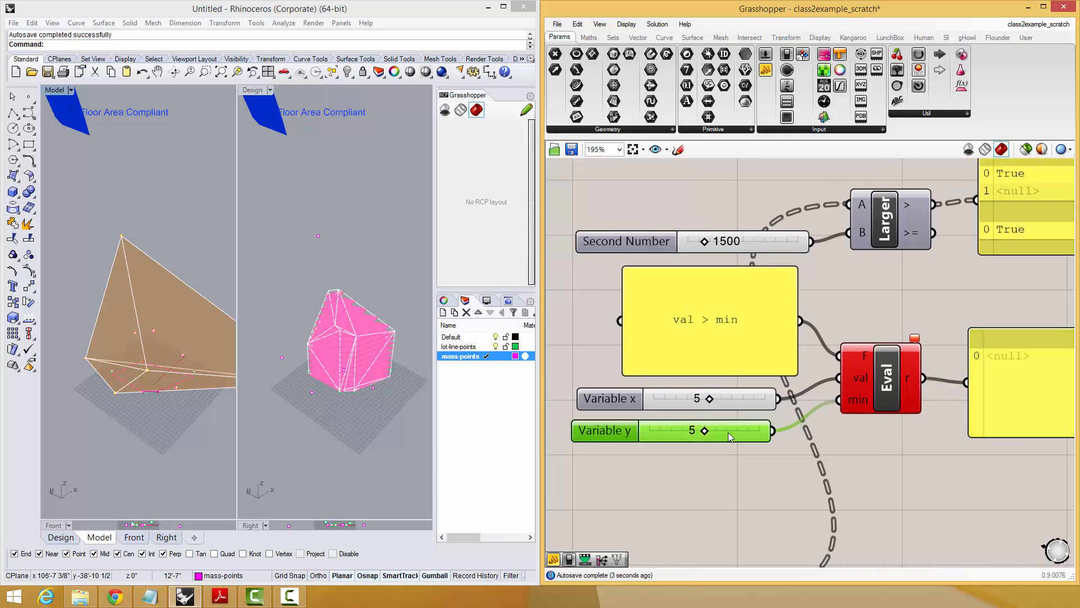
pyautogui.rightClick(858, 400)
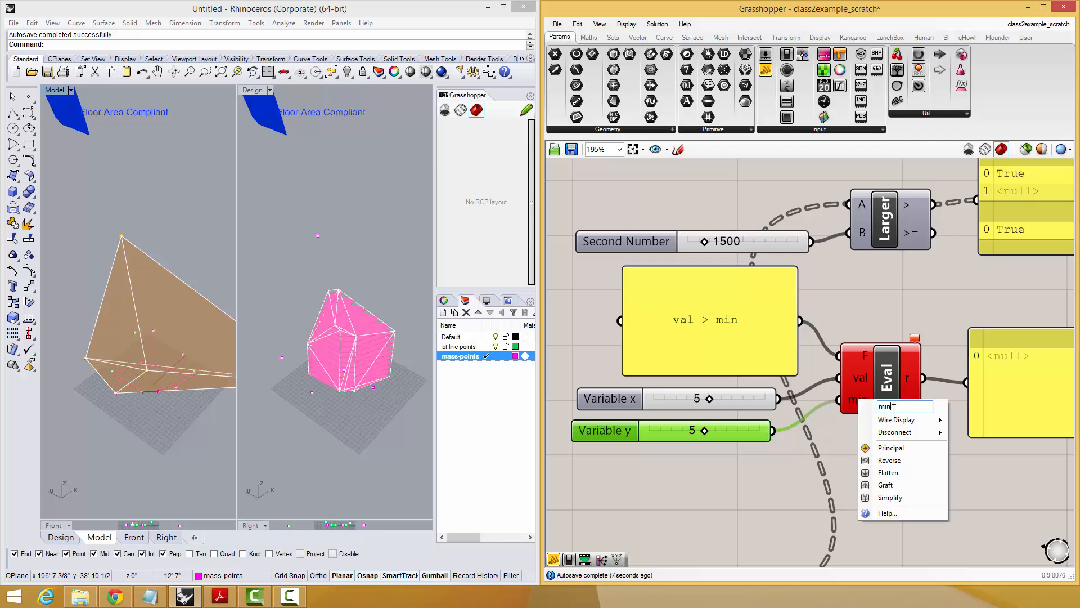
pyautogui.write('Val')
pyautogui.press('Return')
# Change the expression in the panel to "val > minVal".
pyautogui.doubleClick(730, 325)
pyautogui.click(760, 296)
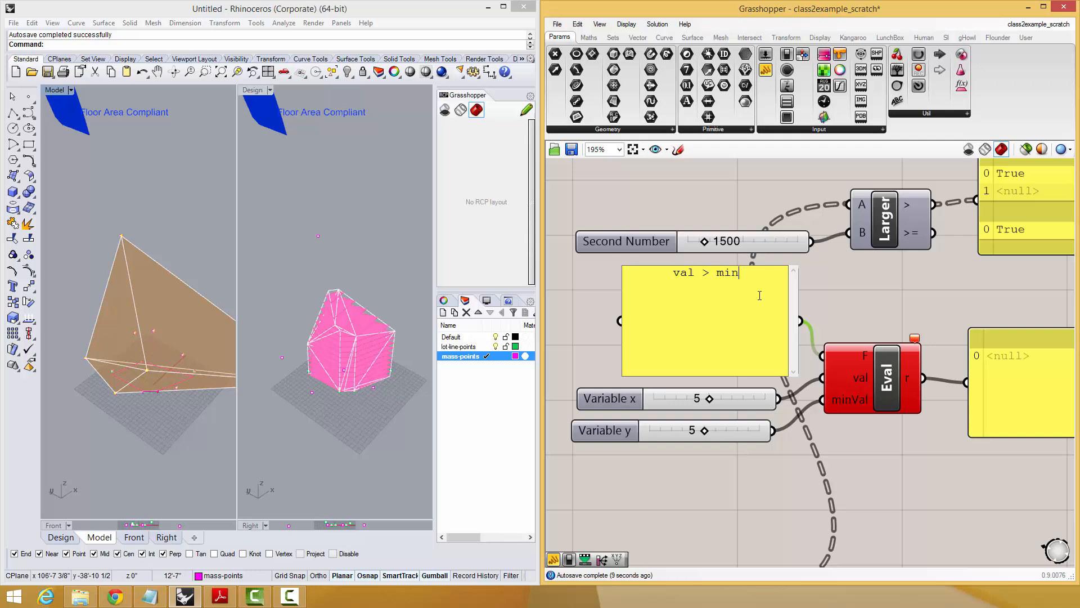
pyautogui.write('Val')
pyautogui.press('Return')
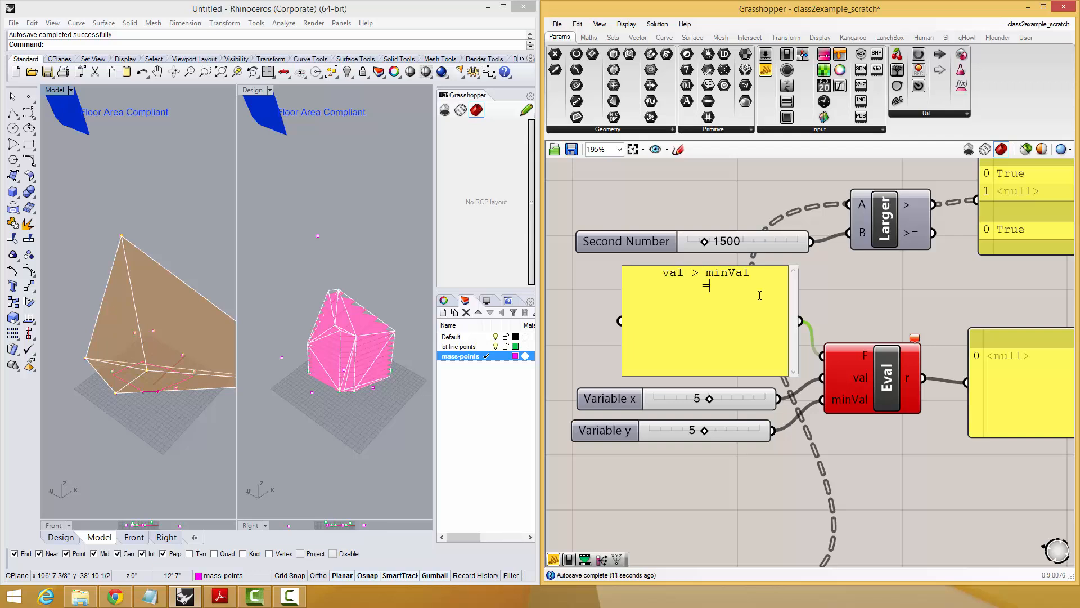
pyautogui.click(891, 288)
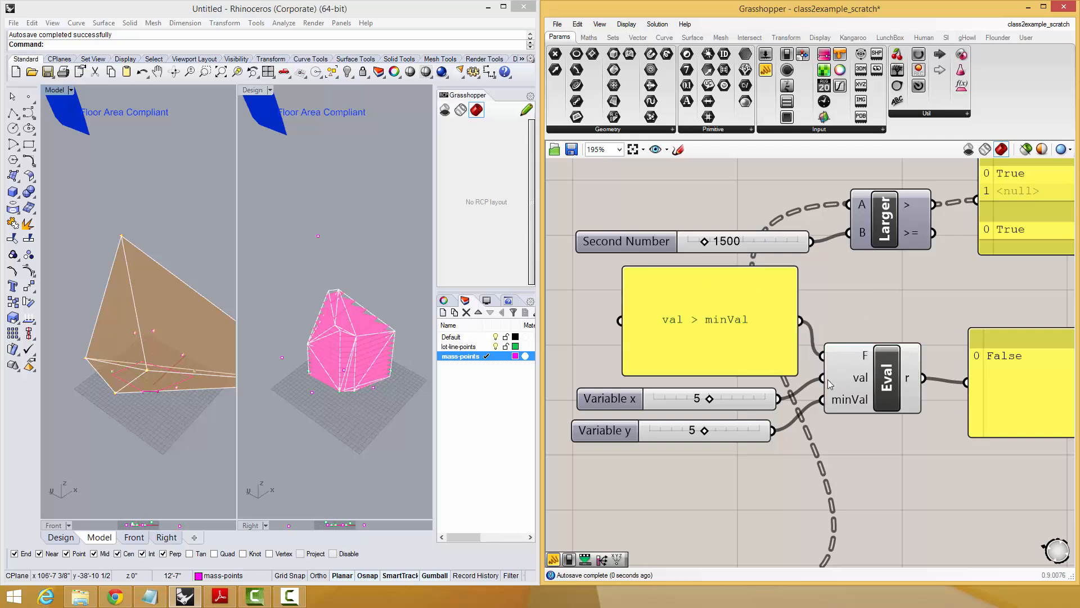
# Move both variable sliders down together and shorten the expression panel, placing it directly above them.
pyautogui.moveTo(779, 454); pyautogui.dragTo(786, 404, button='right')
pyautogui.moveTo(779, 408); pyautogui.dragTo(735, 345)
pyautogui.moveTo(738, 349); pyautogui.dragTo(741, 373)
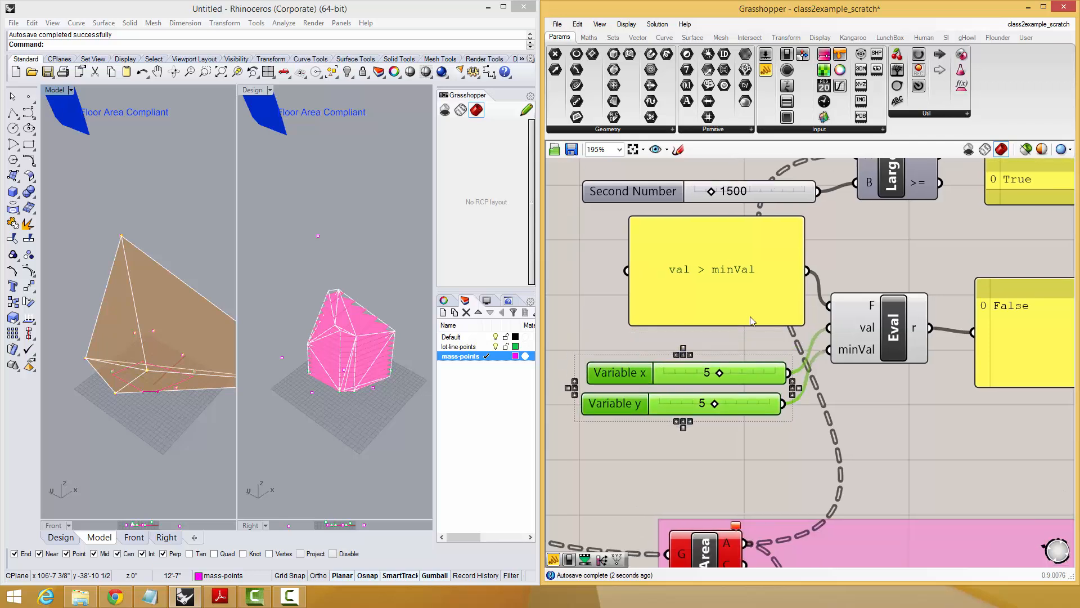
pyautogui.moveTo(751, 321); pyautogui.dragTo(740, 346)
pyautogui.moveTo(776, 242); pyautogui.dragTo(775, 301)
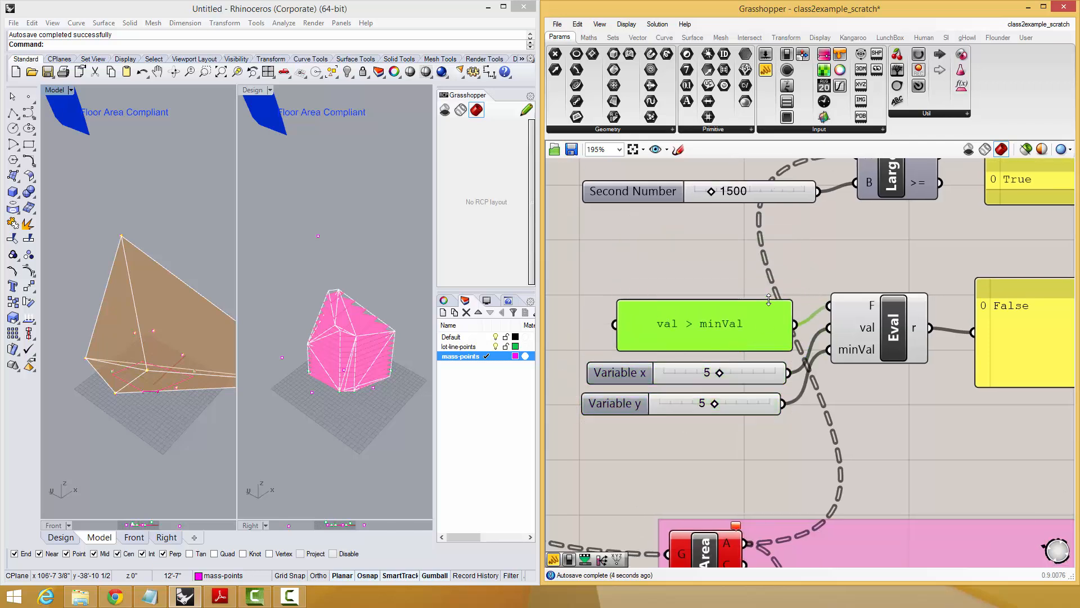
# Move the expression panel slightly up and the Eval component slightly down so their connections are easier to read.
pyautogui.moveTo(683, 319); pyautogui.dragTo(685, 301)
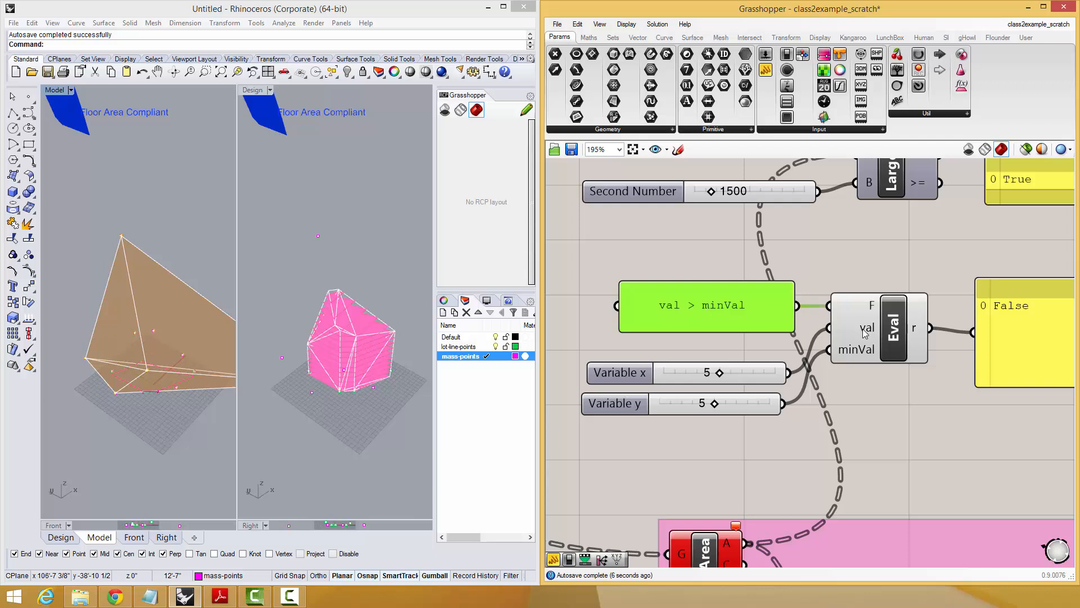
pyautogui.moveTo(908, 333); pyautogui.dragTo(913, 354)
pyautogui.click(910, 281)
pyautogui.moveTo(898, 296); pyautogui.dragTo(860, 303, button='right')
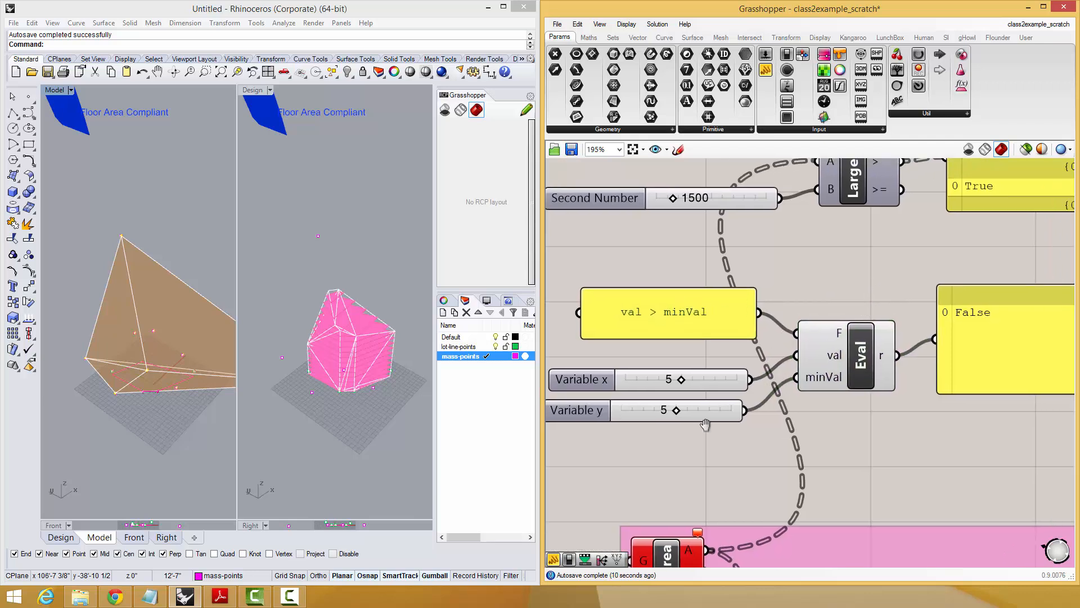
# Set the Variable x slider to 1, rename it "val", and rename the Variable y slider "minVal".
pyautogui.scroll(-3, 689, 431)
pyautogui.moveTo(684, 409); pyautogui.dragTo(655, 417)
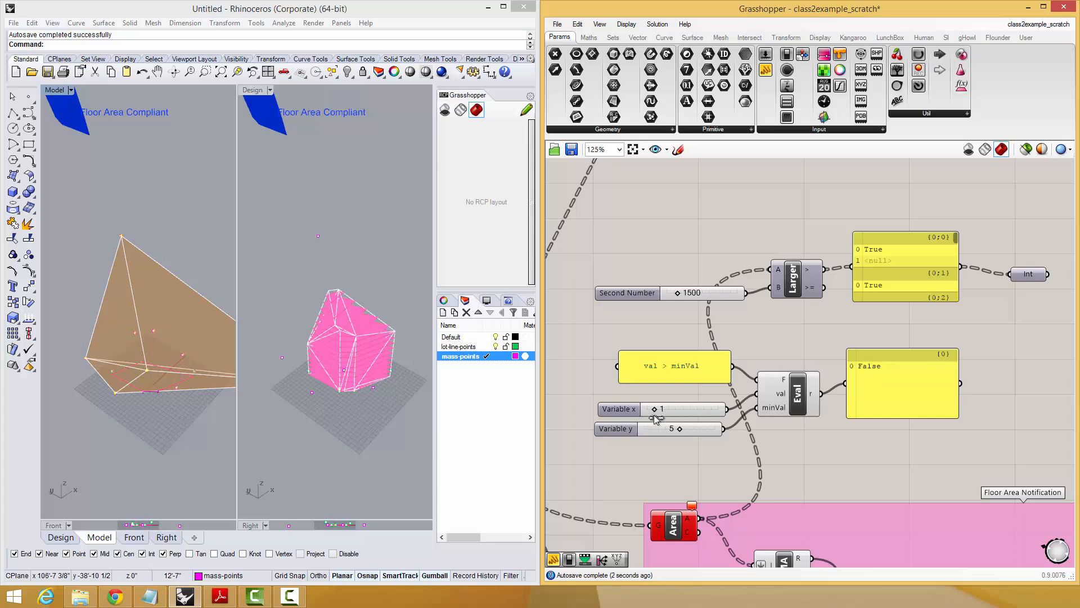
pyautogui.rightClick(656, 418)
pyautogui.write('val')
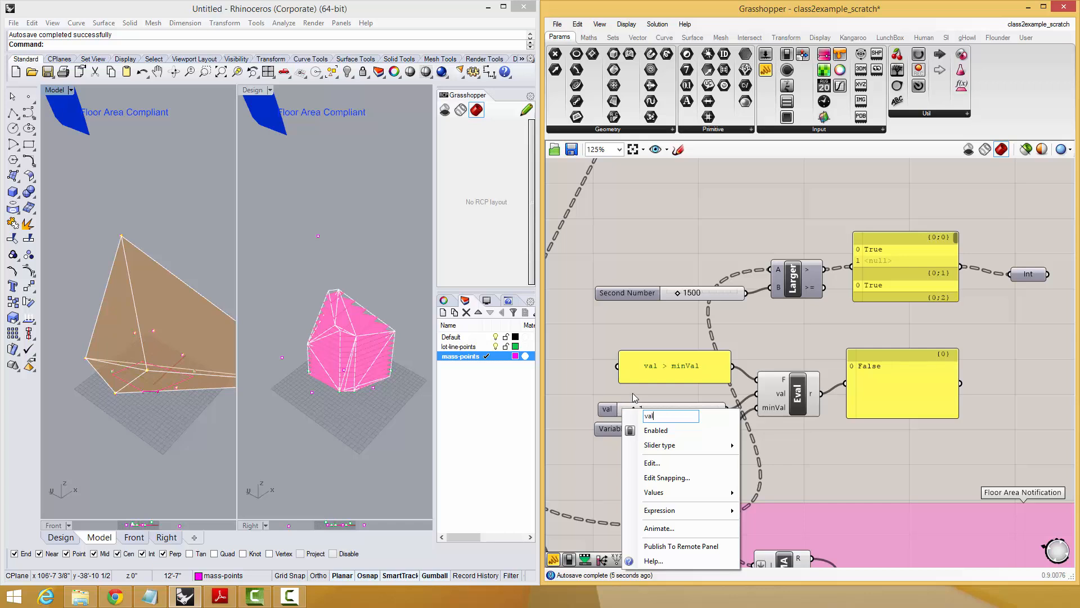
pyautogui.press('Return')
pyautogui.rightClick(616, 431)
pyautogui.press('BackSpace')
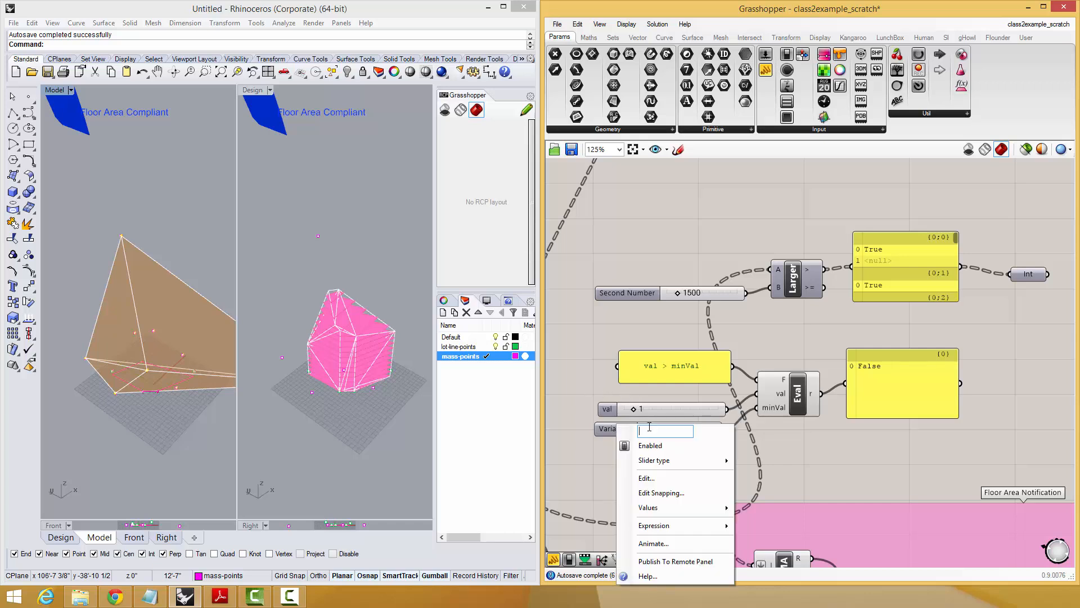
pyautogui.write('minVal')
pyautogui.press('Return')
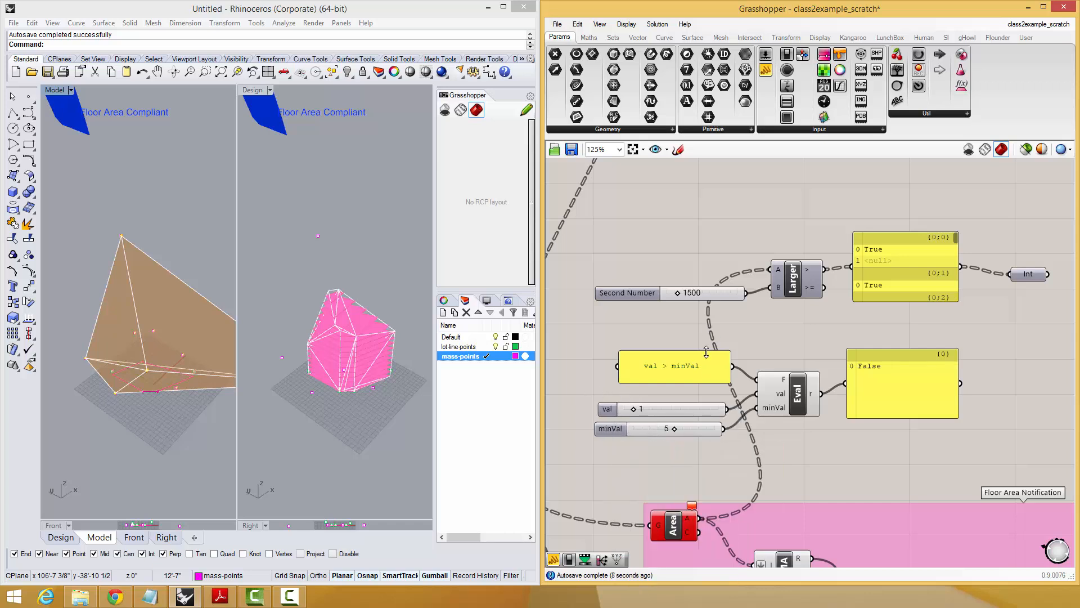
# Change the panel's expression to if(val > minVal, "yes!", "uh-oh").
pyautogui.doubleClick(684, 372)
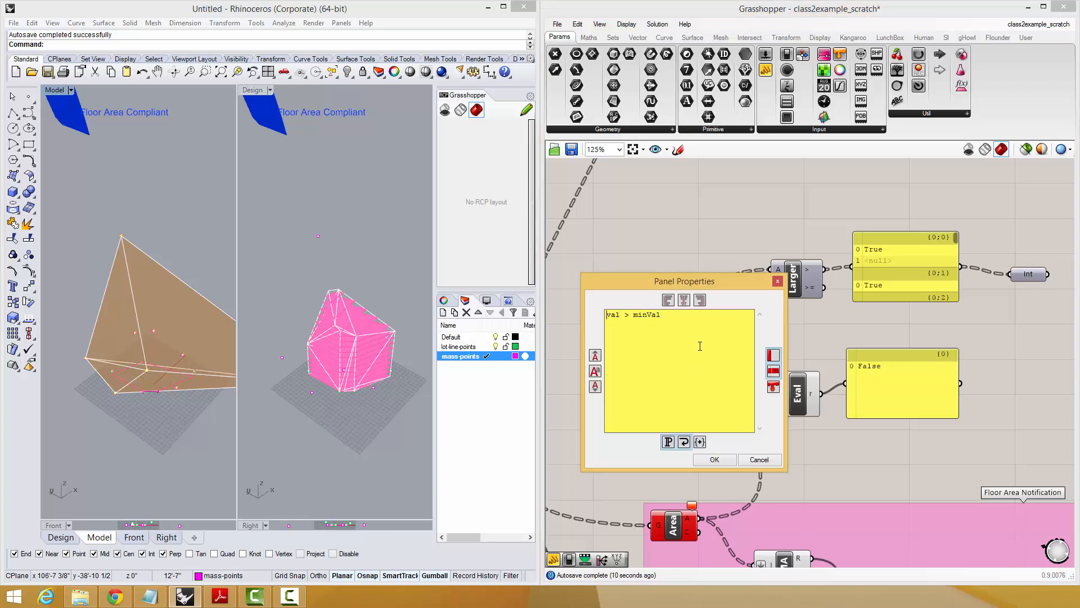
pyautogui.write('if(val > minVal, "yes!", "uh-oh")')
pyautogui.click(714, 460)
# Widen the expression panel so the formula fits on one line and set the val slider to 9.
pyautogui.scroll(1, 718, 393)
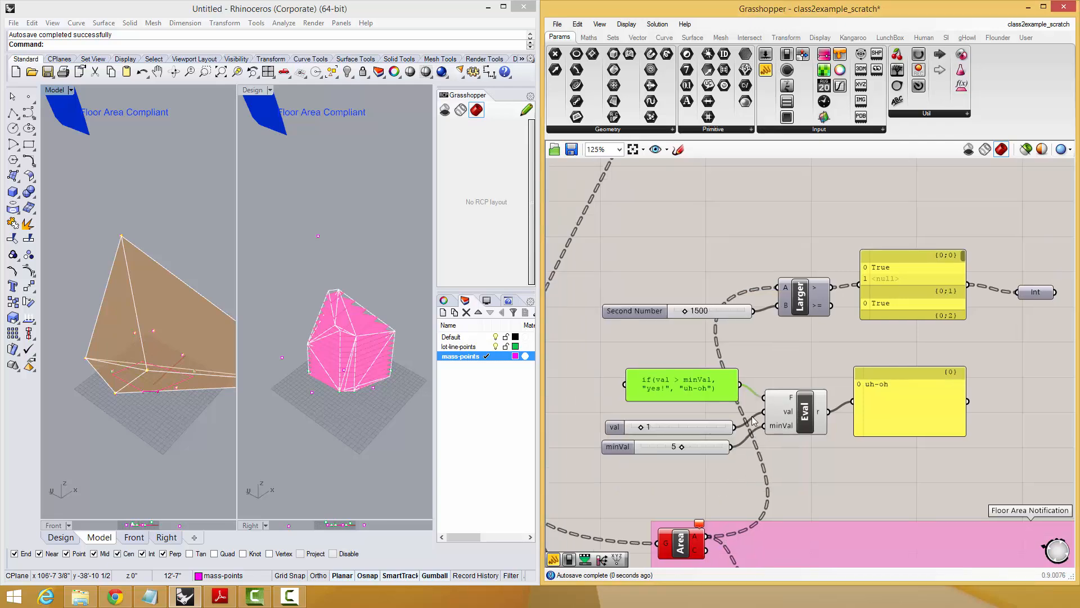
pyautogui.moveTo(718, 392); pyautogui.dragTo(552, 406)
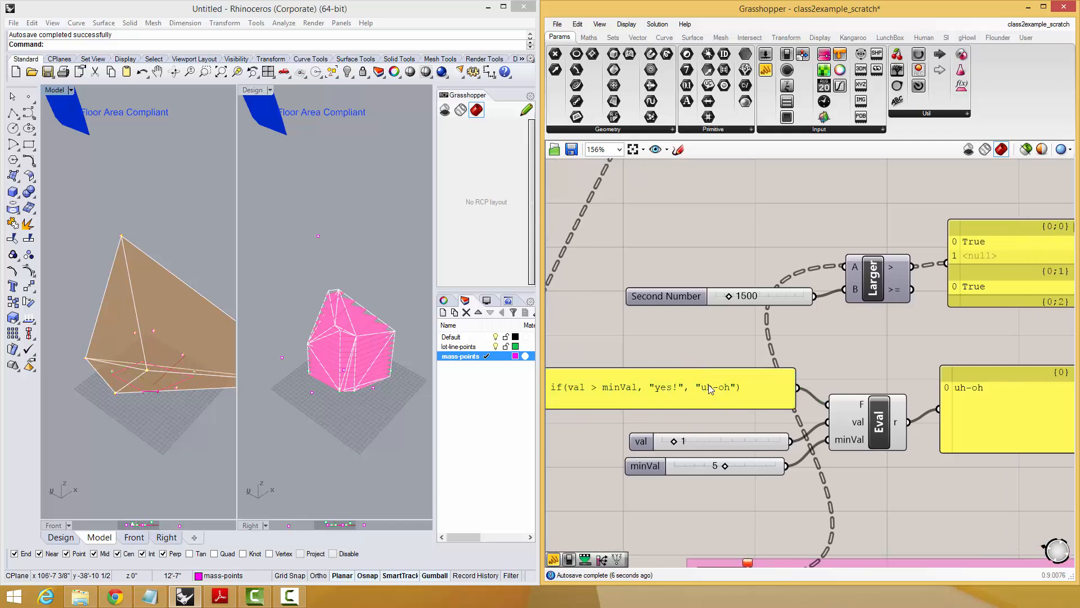
pyautogui.moveTo(673, 441); pyautogui.dragTo(768, 441)
pyautogui.moveTo(663, 384); pyautogui.dragTo(668, 375, button='right')
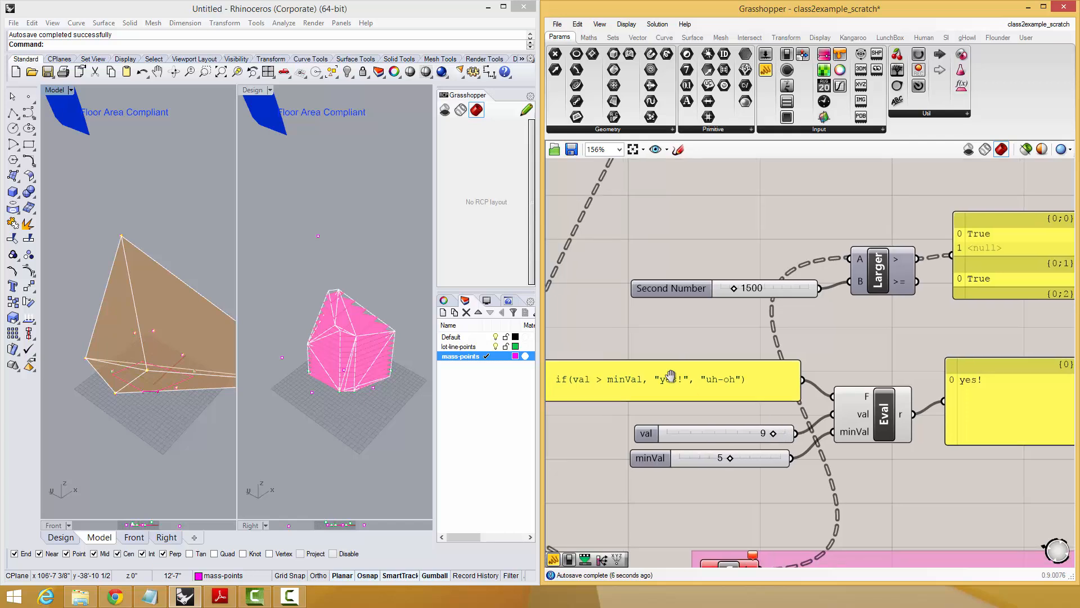
# Examine the result arguments of the if expression in the panel's editor without changing the text.
pyautogui.doubleClick(677, 383)
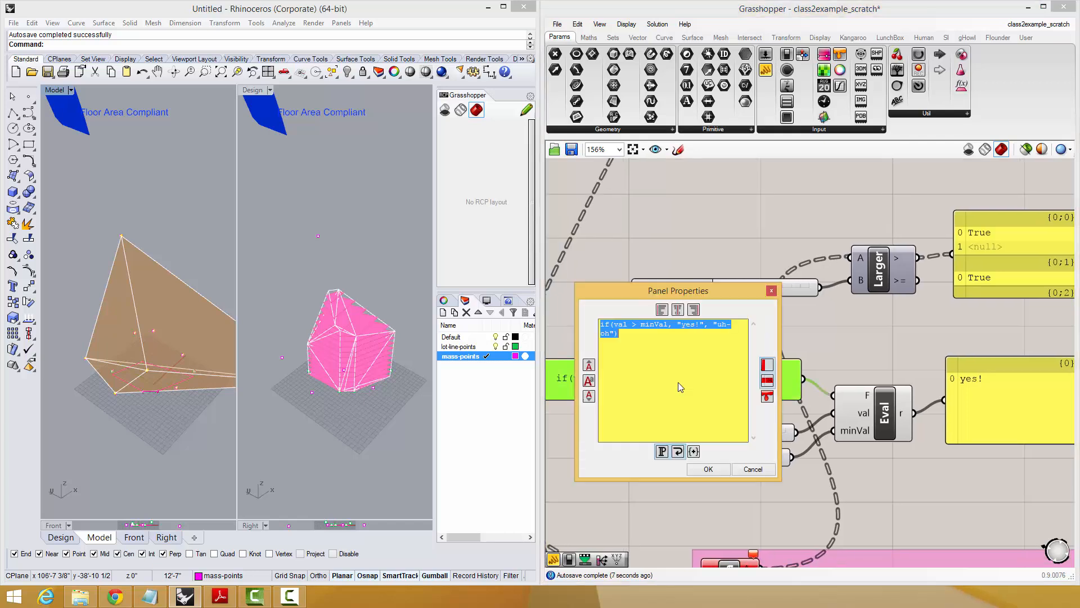
pyautogui.moveTo(704, 325); pyautogui.dragTo(678, 324)
pyautogui.click(720, 324)
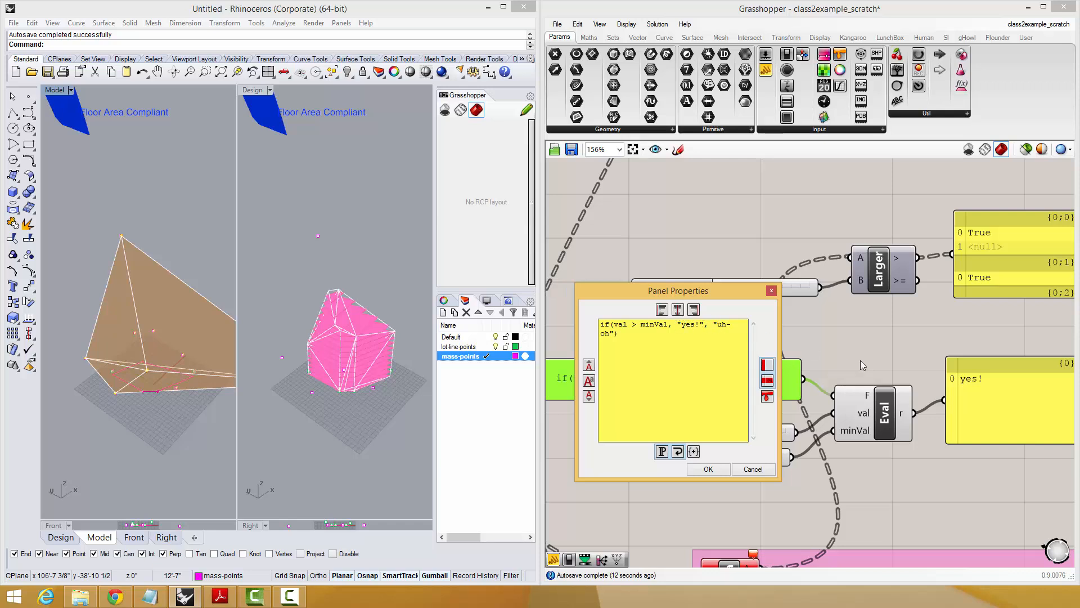
pyautogui.moveTo(677, 325); pyautogui.dragTo(704, 324)
pyautogui.click(752, 469)
# Add another variable input to the Eval component below minVal and name it "maxVal".
pyautogui.scroll(5, 883, 430)
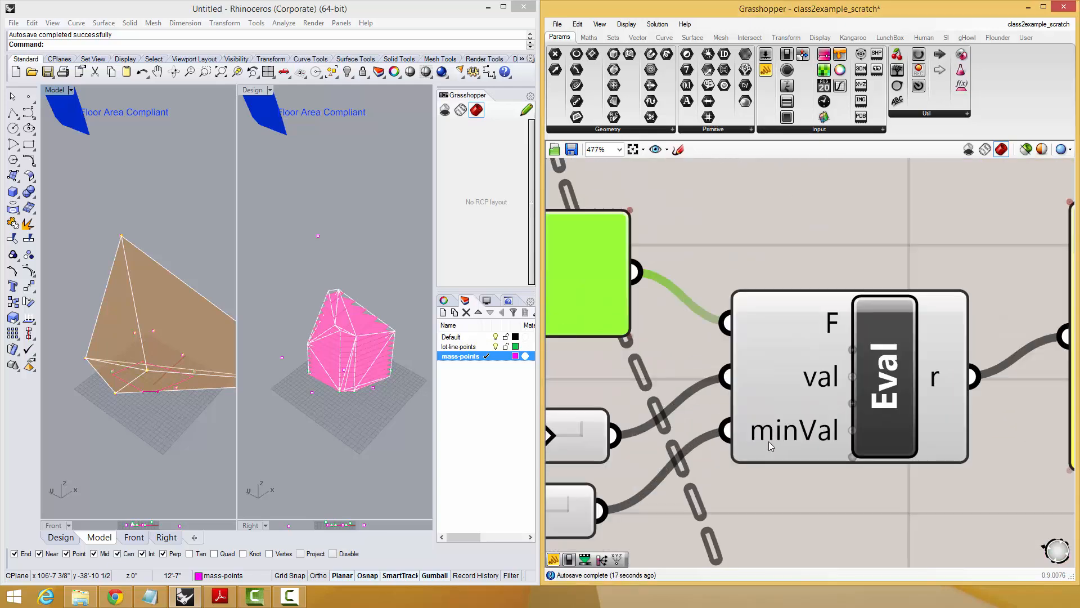
pyautogui.click(852, 457)
pyautogui.rightClick(823, 459)
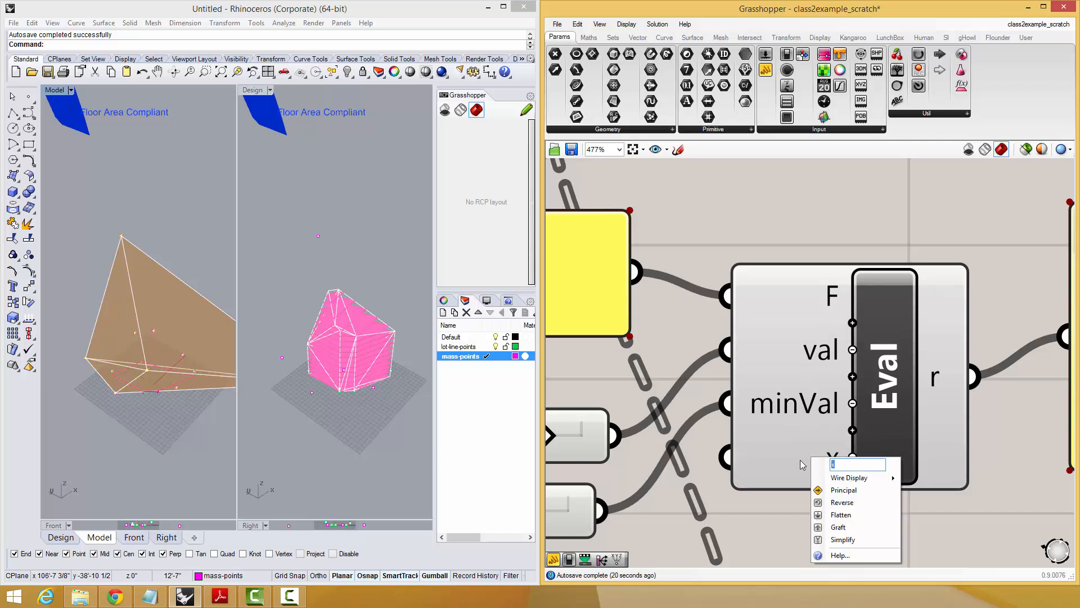
pyautogui.write('maxMval')
pyautogui.press('BackSpace')
pyautogui.press('BackSpace')
pyautogui.press('BackSpace')
pyautogui.press('BackSpace')
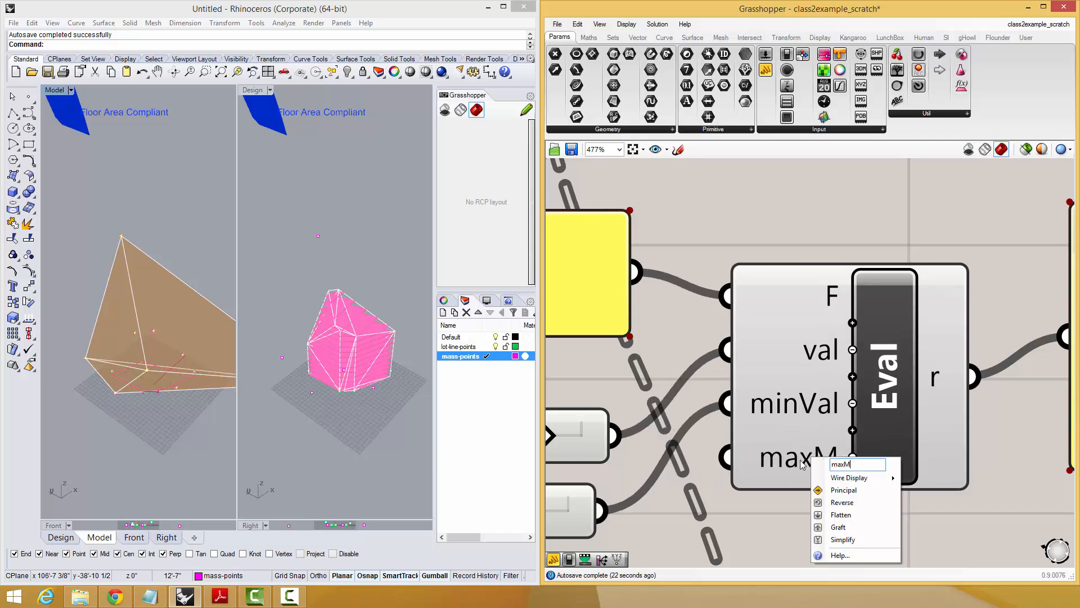
pyautogui.write('Val')
pyautogui.press('Return')
# Set the minVal slider to 2 and wire a copy of it into Eval's maxVal input.
pyautogui.scroll(-3, 788, 439)
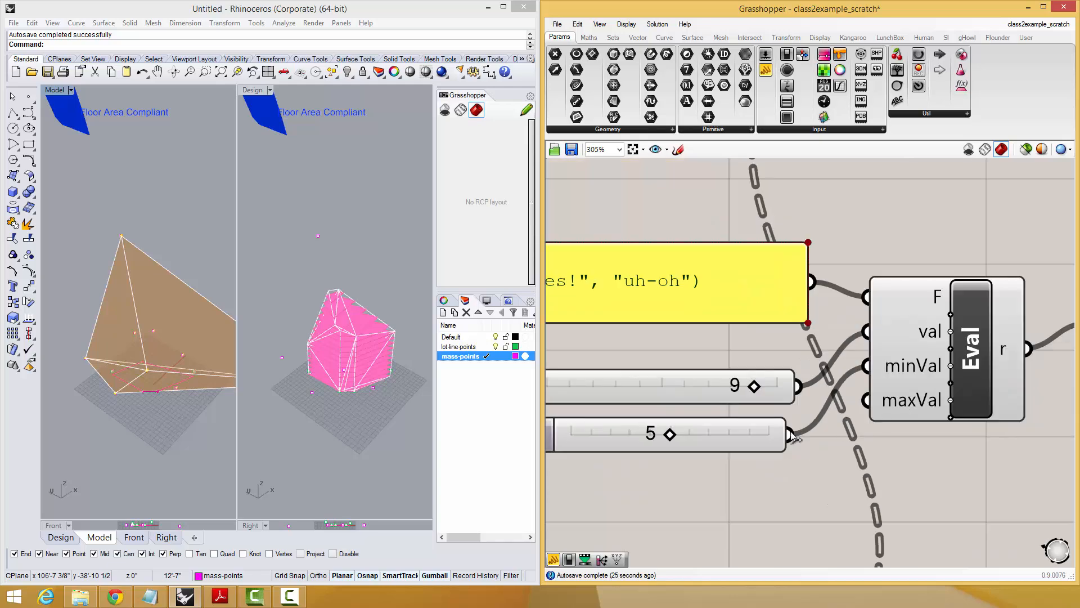
pyautogui.moveTo(756, 421); pyautogui.dragTo(709, 422)
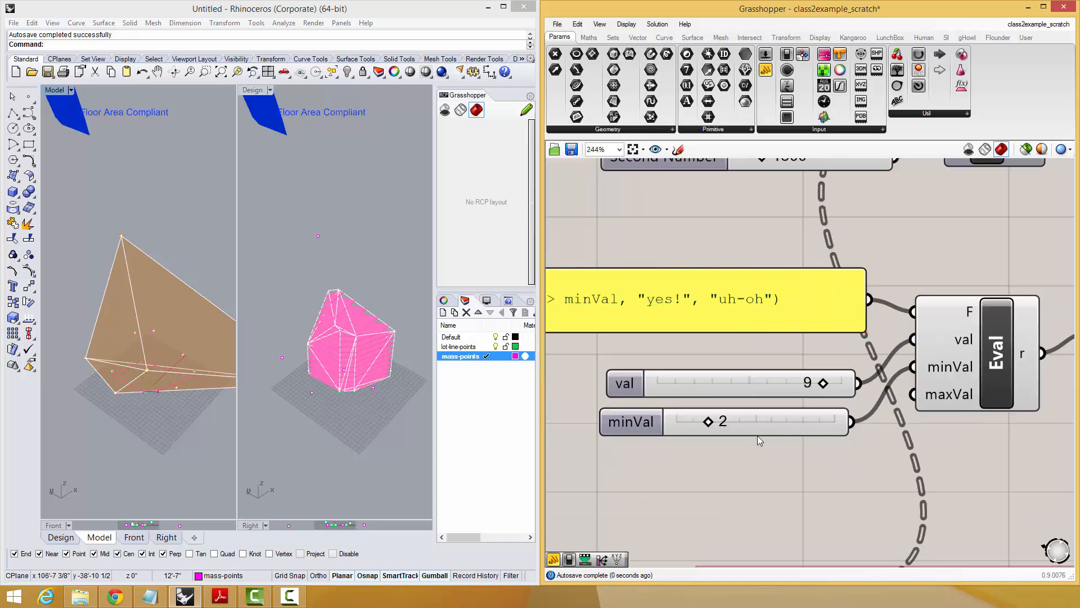
pyautogui.hotkey('ctrl', 'c')
pyautogui.hotkey('ctrl', 'v')
pyautogui.moveTo(802, 434); pyautogui.dragTo(912, 396)
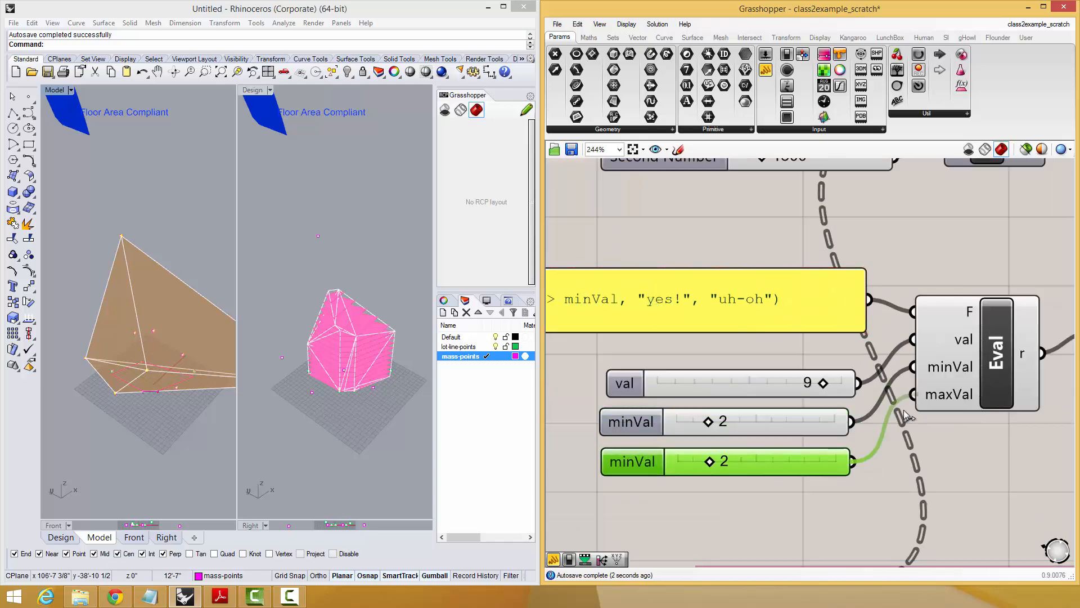
# Set the copied slider to 7 and rename it "maxVal".
pyautogui.moveTo(709, 462); pyautogui.dragTo(789, 461)
pyautogui.rightClick(639, 468)
pyautogui.write('maX')
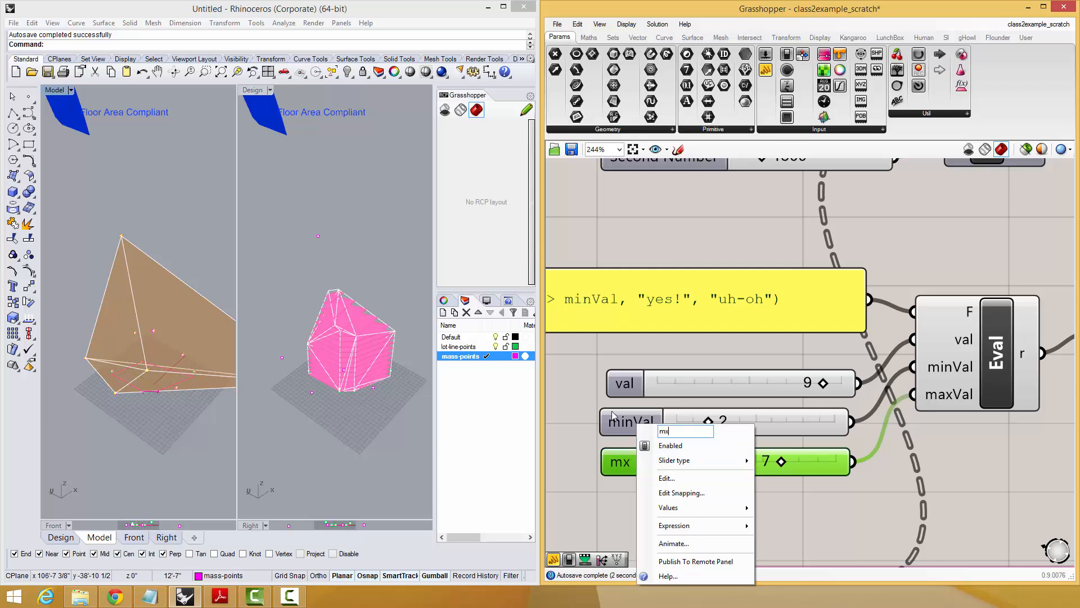
pyautogui.write('Val')
pyautogui.press('Return')
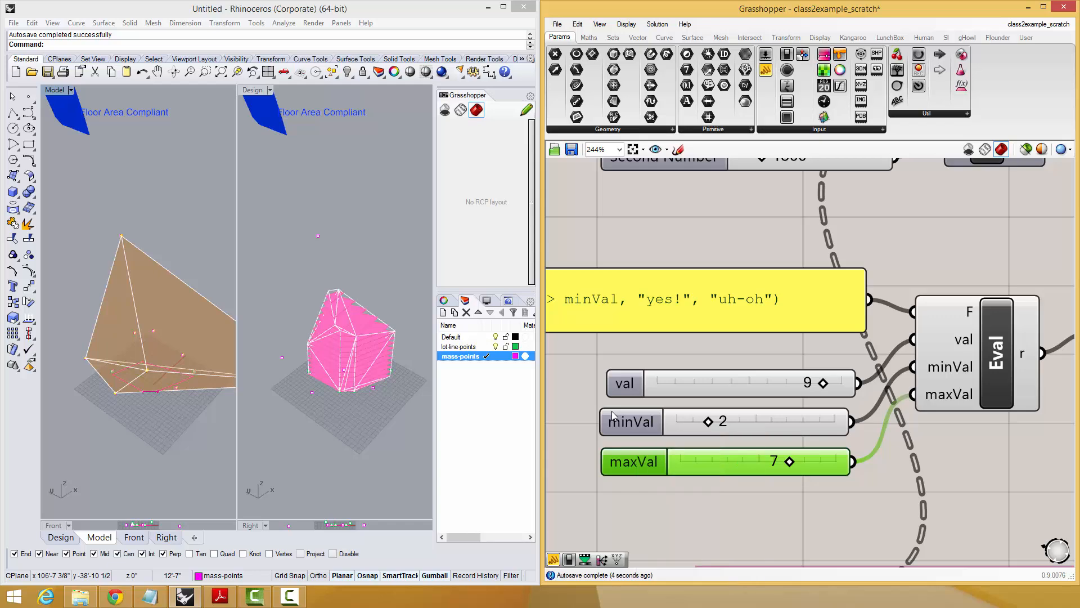
# In the panel's expression, replace the "yes!" result with a nested if(val < maxVal, "sweet spot", "too large").
pyautogui.scroll(-2, 861, 360)
pyautogui.doubleClick(703, 318)
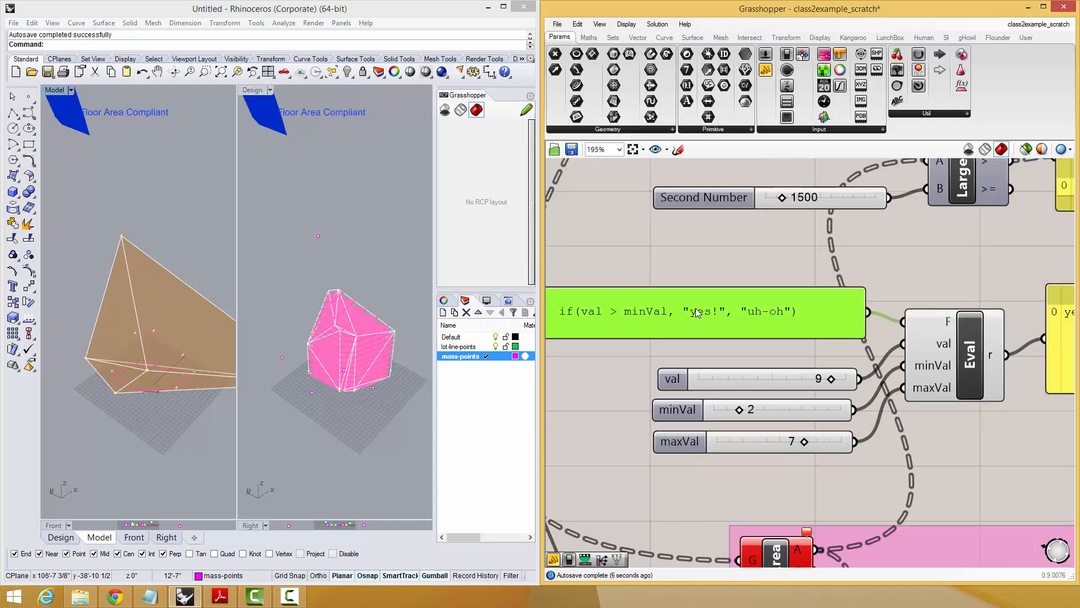
pyautogui.moveTo(704, 211); pyautogui.dragTo(736, 165)
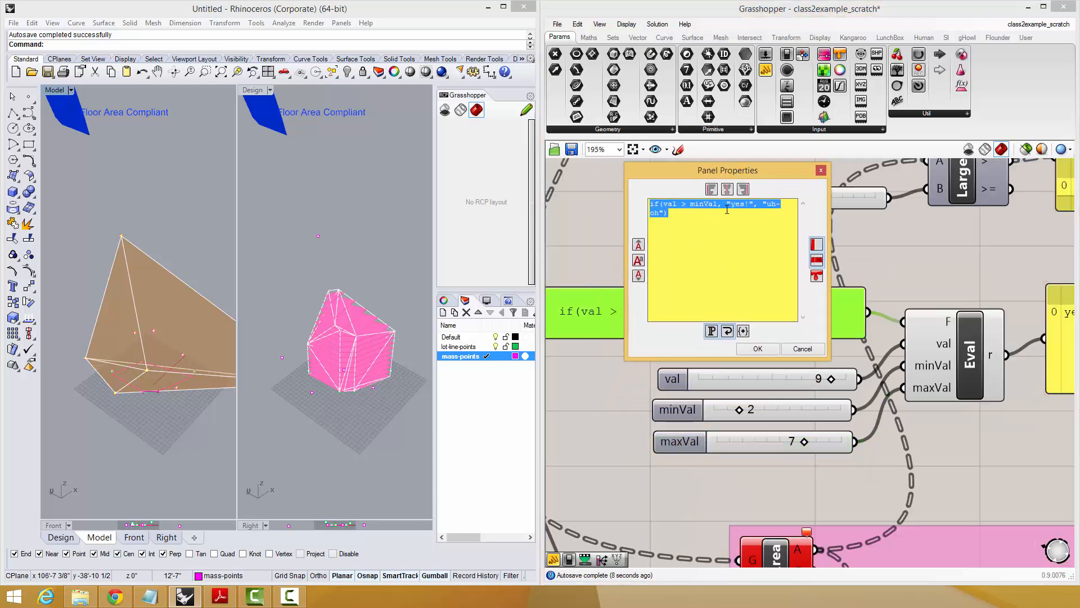
pyautogui.moveTo(726, 204); pyautogui.dragTo(752, 204)
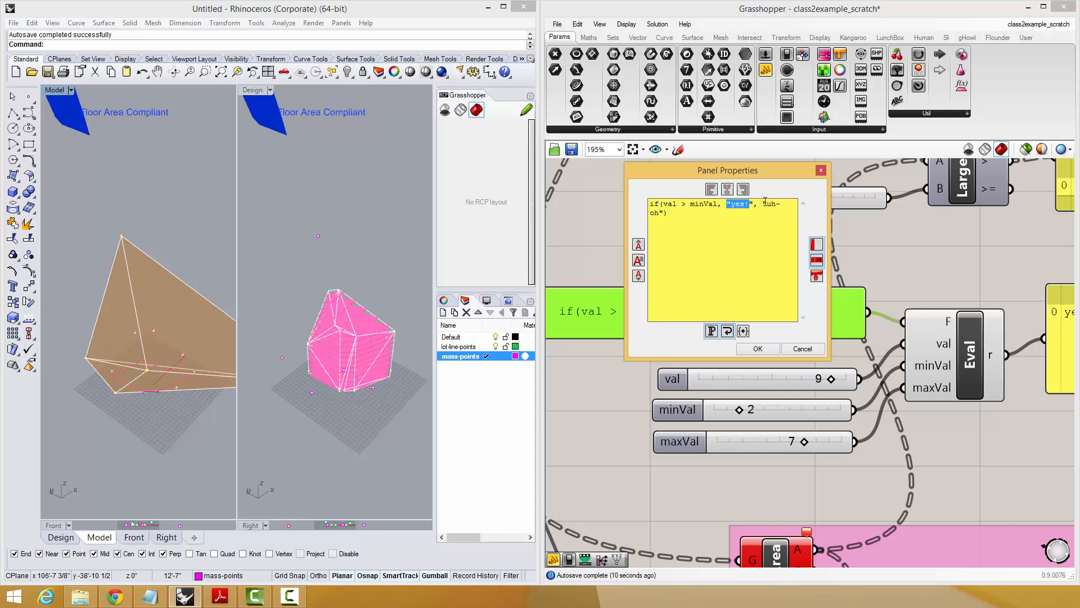
pyautogui.press('BackSpace')
pyautogui.write('if(val < maxVal, ')
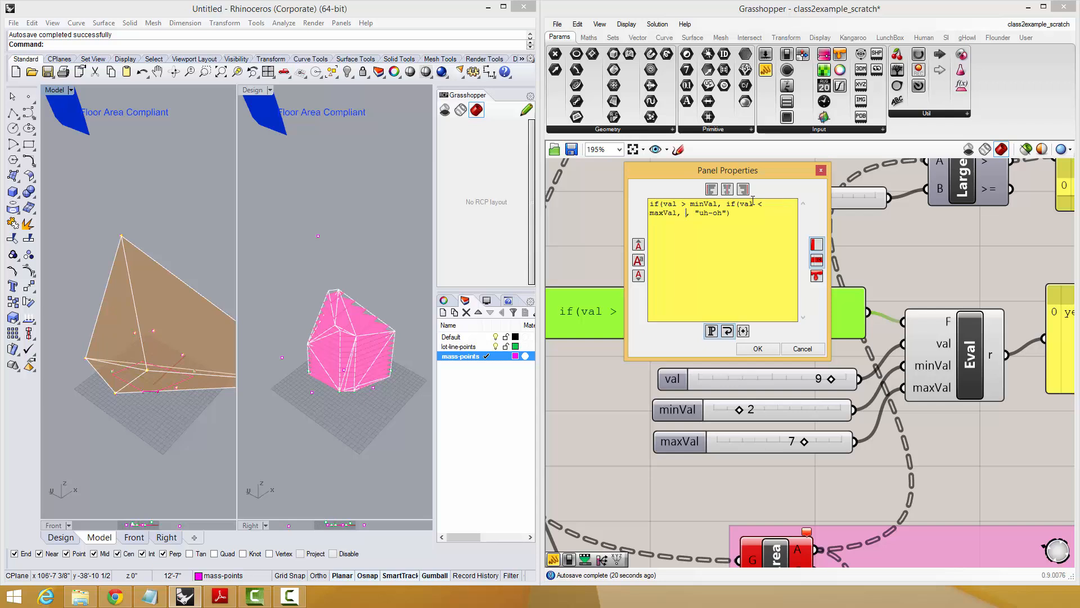
pyautogui.write('"sweet spot", "')
pyautogui.write('too large"')
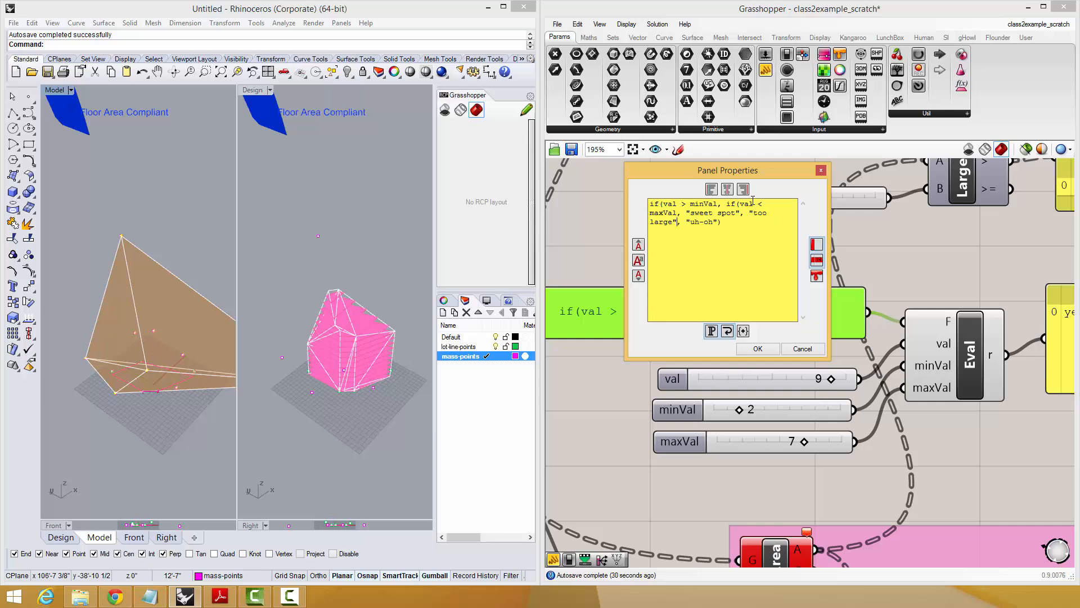
pyautogui.write('), "too small')
# Close the nested condition, change the outer false result to "too small" and apply the expression.
pyautogui.click(758, 348)
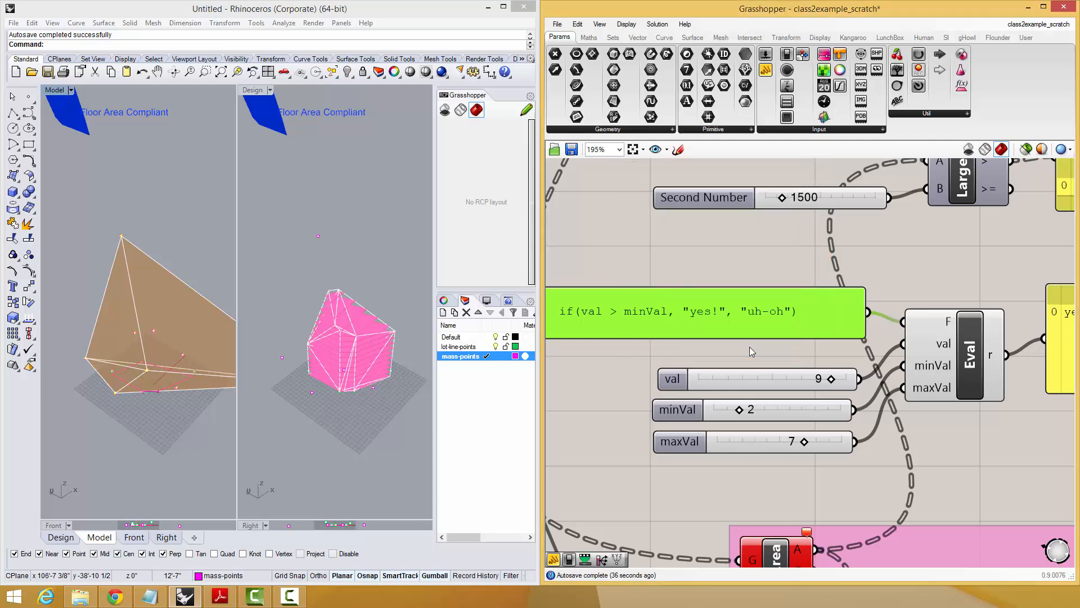
# Widen the expression panel to show the nested formula on one line and place it beside Eval's F input.
pyautogui.scroll(-3, 940, 328)
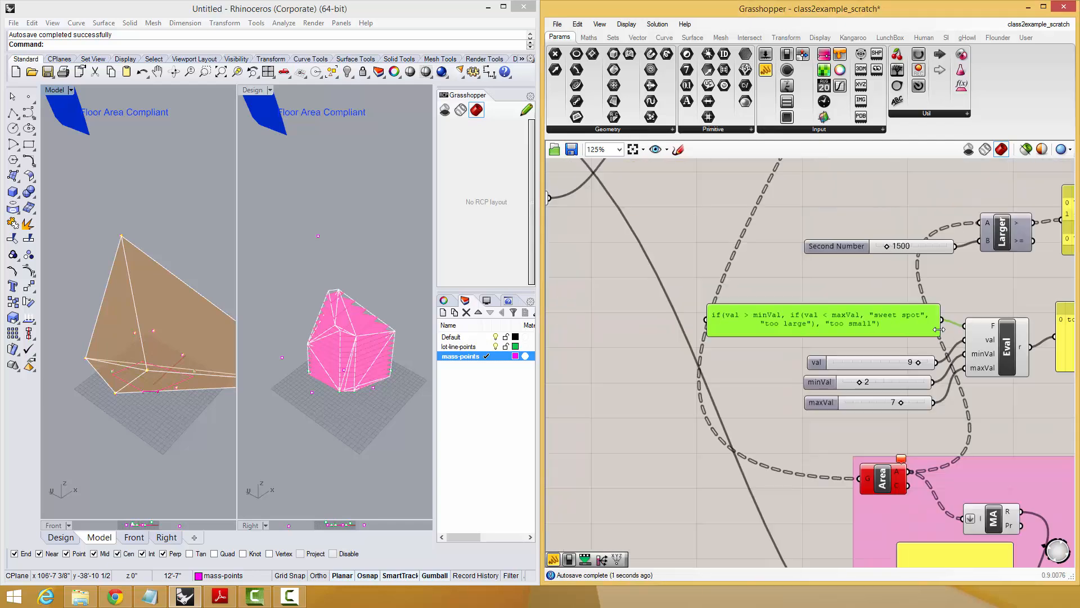
pyautogui.moveTo(940, 327); pyautogui.dragTo(1079, 325)
pyautogui.moveTo(1000, 319); pyautogui.dragTo(853, 316)
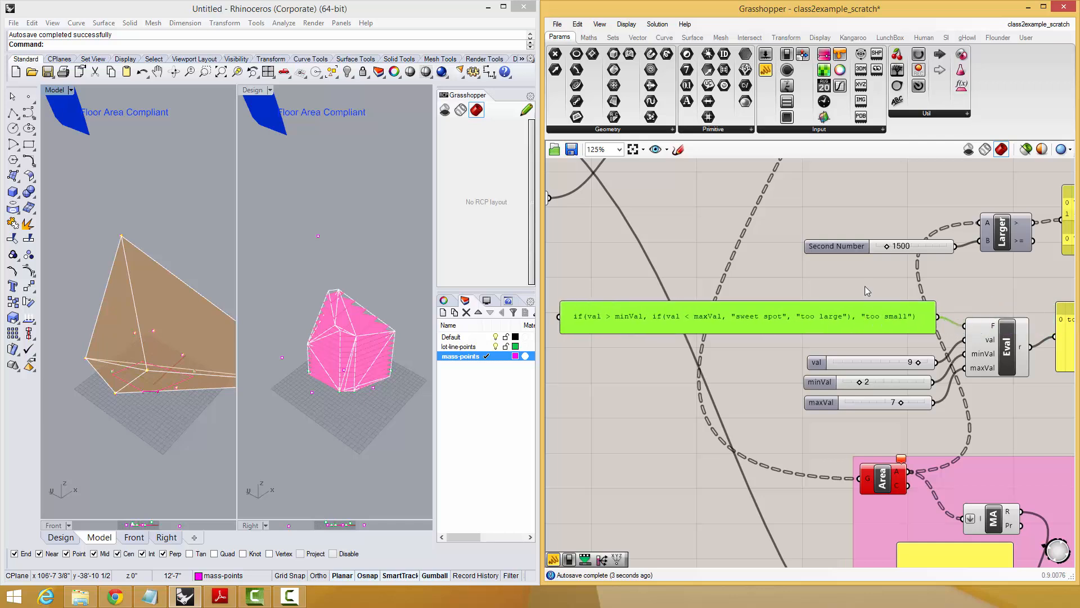
pyautogui.click(865, 286)
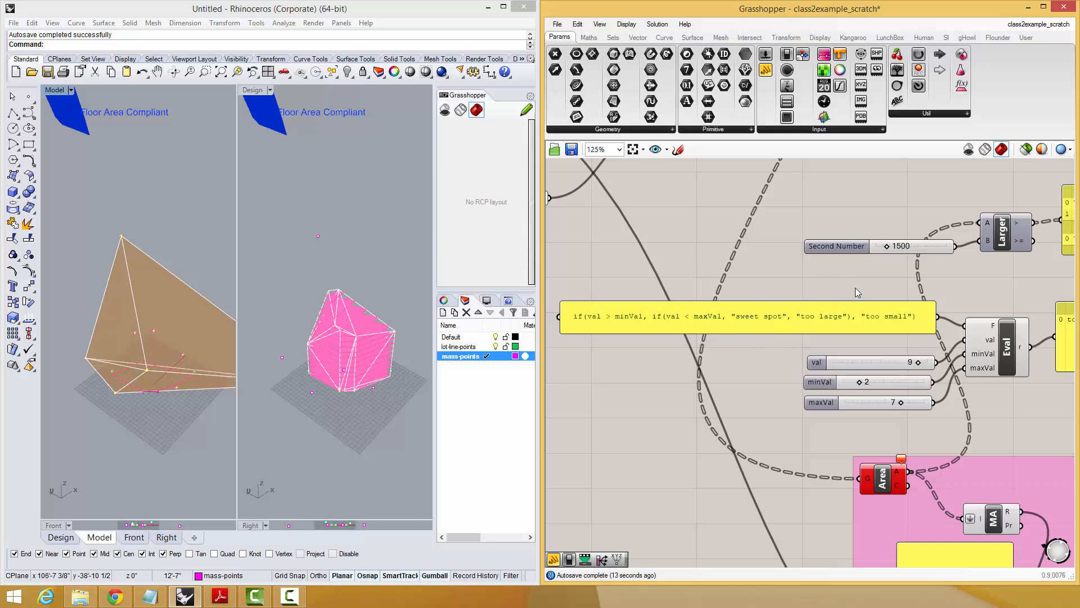
# Test the nested if expression by setting the val slider to 1.
pyautogui.click(892, 314)
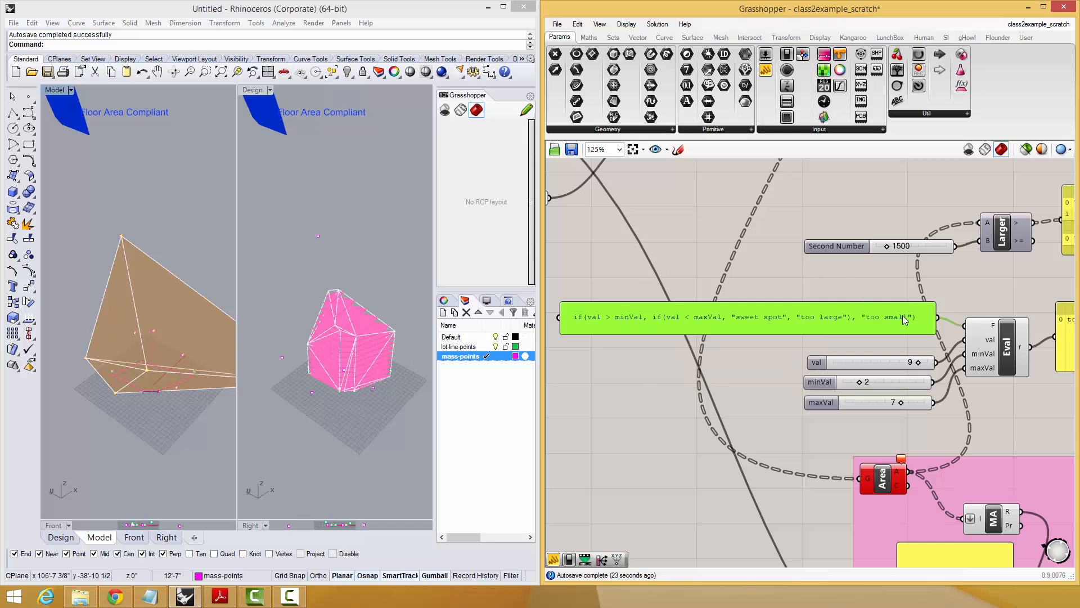
pyautogui.click(965, 291)
pyautogui.moveTo(964, 290); pyautogui.dragTo(840, 284, button='right')
pyautogui.click(995, 338)
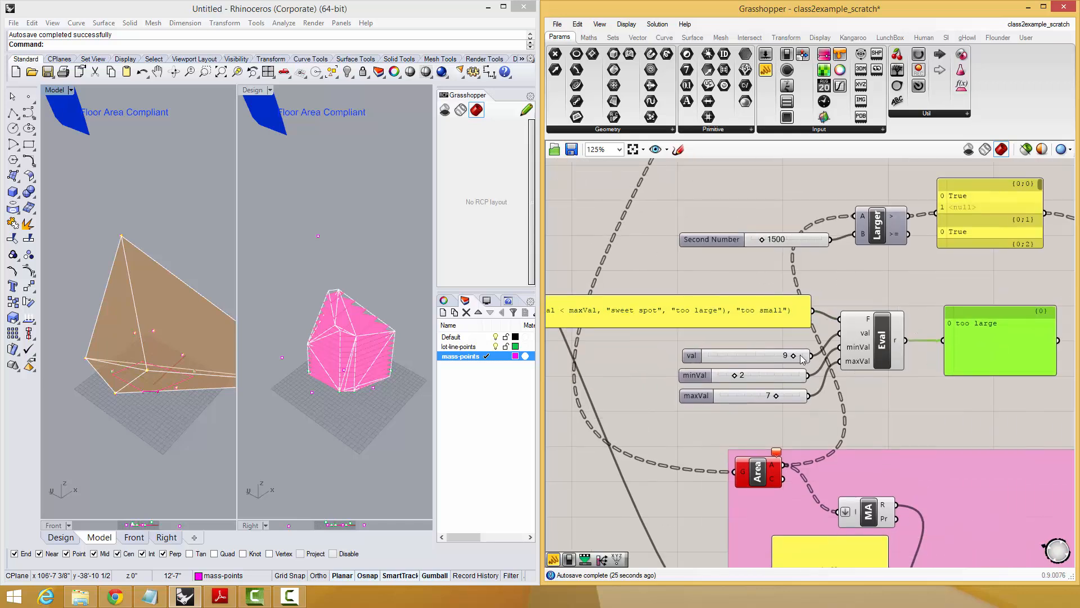
pyautogui.moveTo(793, 357); pyautogui.dragTo(712, 365)
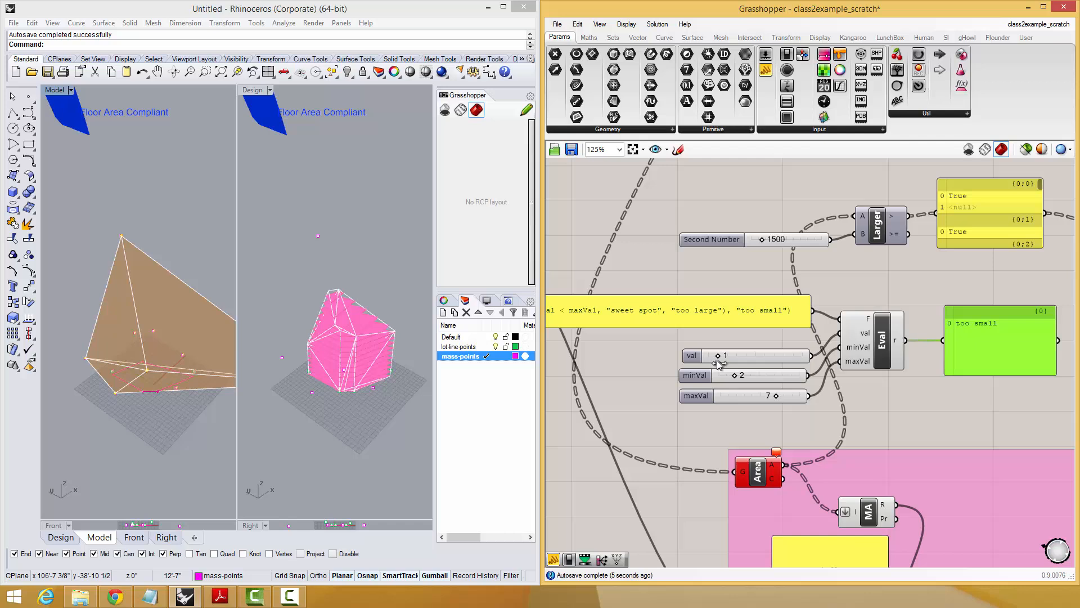
pyautogui.click(776, 397)
pyautogui.moveTo(796, 398); pyautogui.dragTo(801, 370, button='right')
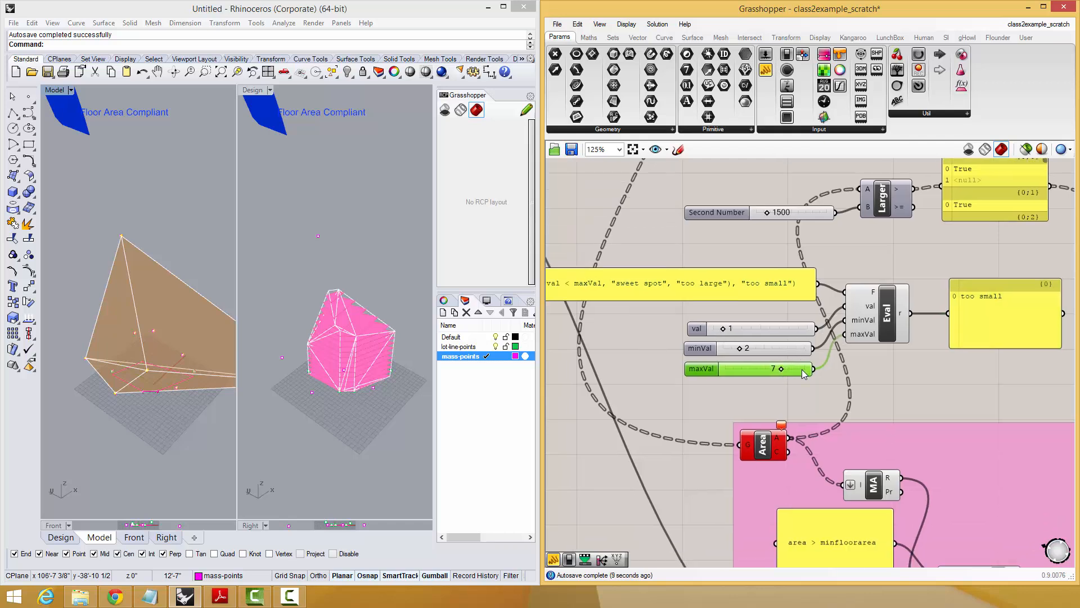
pyautogui.hotkey('ctrl', 'c')
pyautogui.hotkey('ctrl', 'v')
pyautogui.moveTo(802, 370); pyautogui.dragTo(800, 385)
pyautogui.hotkey('ctrl', 'z')
pyautogui.hotkey('ctrl', 'z')
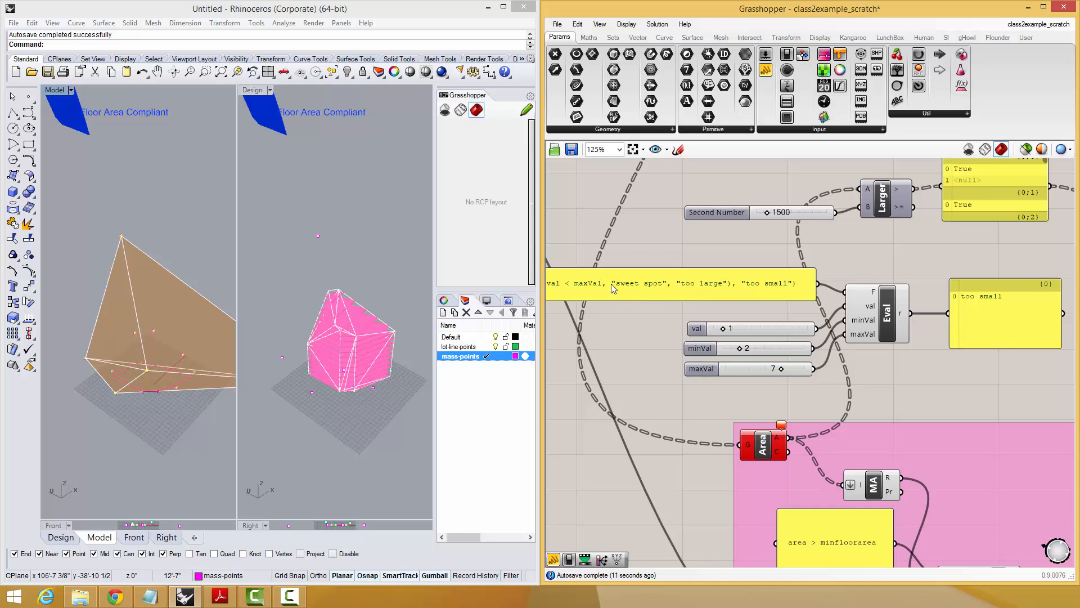
# In the panel's expression, replace the results "sweet spot" with 1, "too large" with 2 and "too small" with 0.
pyautogui.moveTo(606, 283); pyautogui.dragTo(744, 313, button='right')
pyautogui.moveTo(921, 388); pyautogui.dragTo(809, 407, button='right')
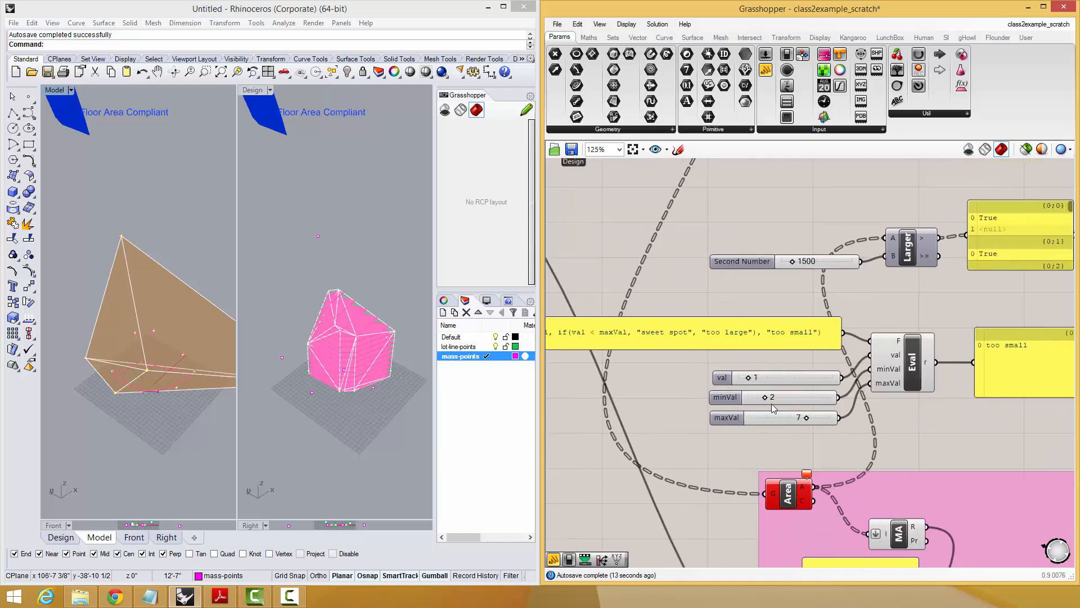
pyautogui.moveTo(749, 385)
pyautogui.mouseDown()
pyautogui.moveTo(832, 390)
pyautogui.moveTo(749, 388)
pyautogui.mouseUp()
pyautogui.moveTo(807, 381); pyautogui.dragTo(737, 339, button='right')
pyautogui.doubleClick(771, 344)
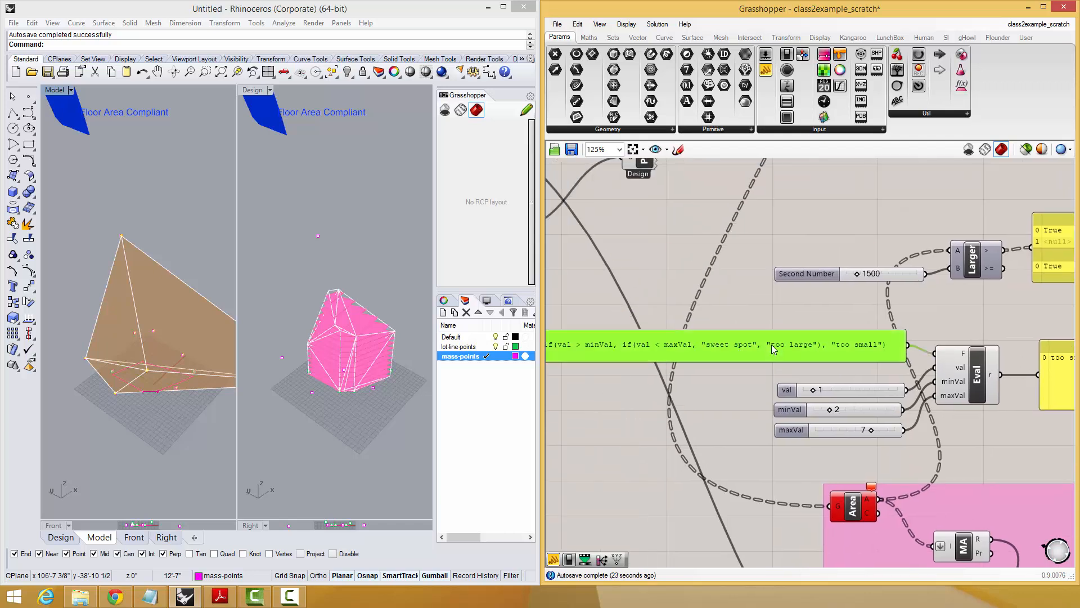
pyautogui.click(770, 307)
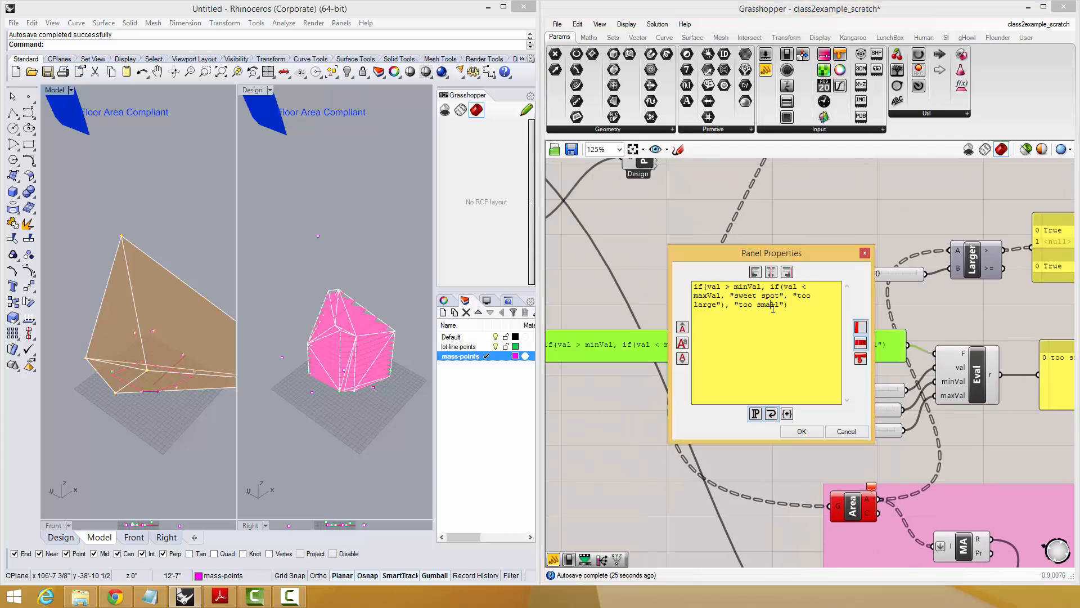
pyautogui.moveTo(731, 296); pyautogui.dragTo(781, 295)
pyautogui.write('1')
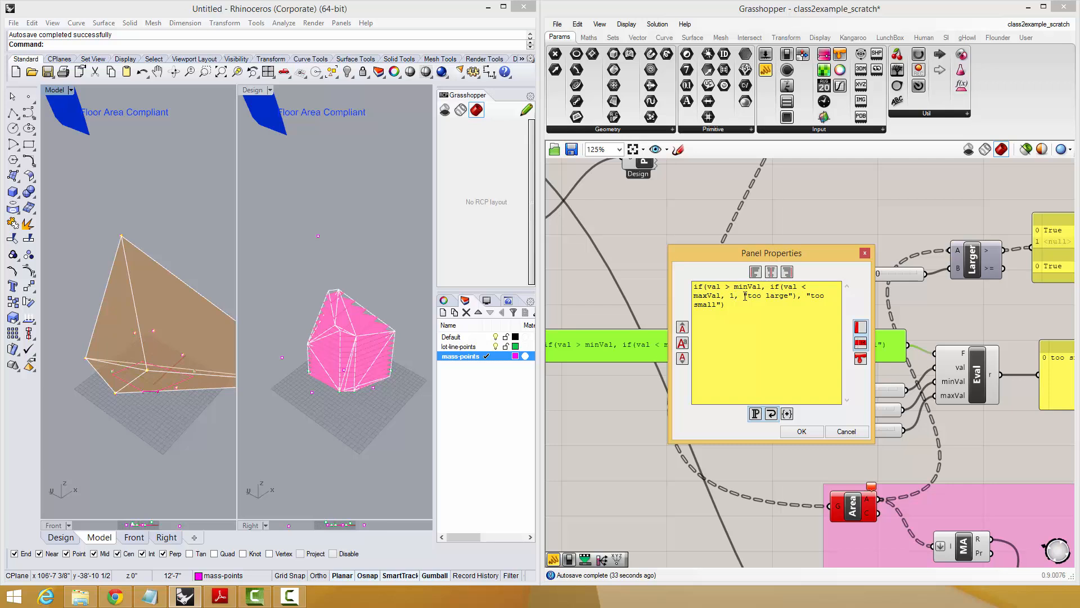
pyautogui.moveTo(745, 296); pyautogui.dragTo(809, 295)
pyautogui.write('2), ')
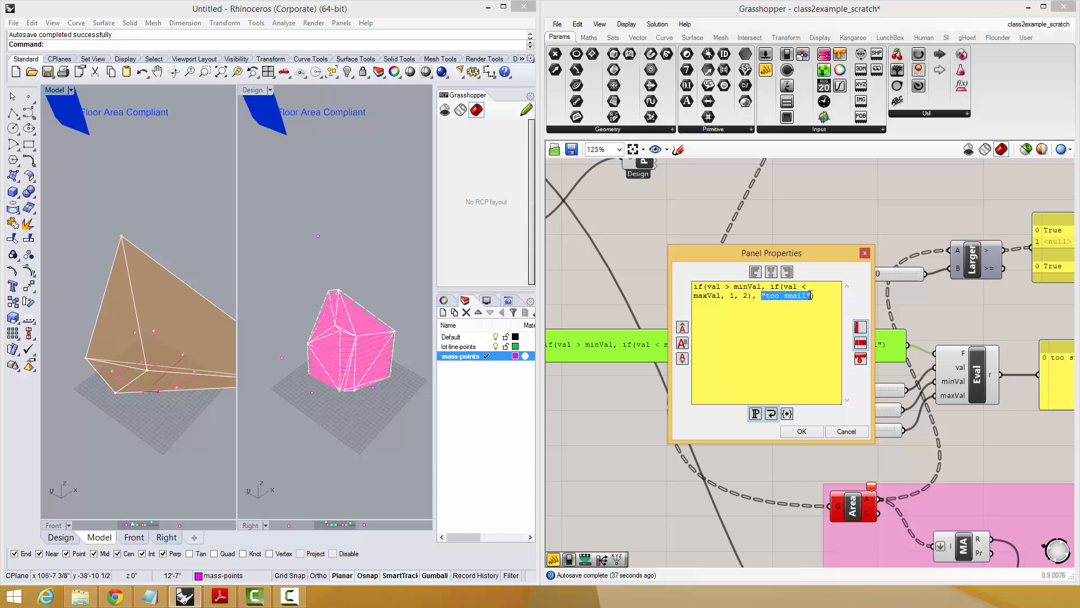
pyautogui.write('-')
pyautogui.click(802, 431)
# Move Eval's output panel slightly away and test the numeric results by raising the val slider to 9.
pyautogui.scroll(-2, 831, 416)
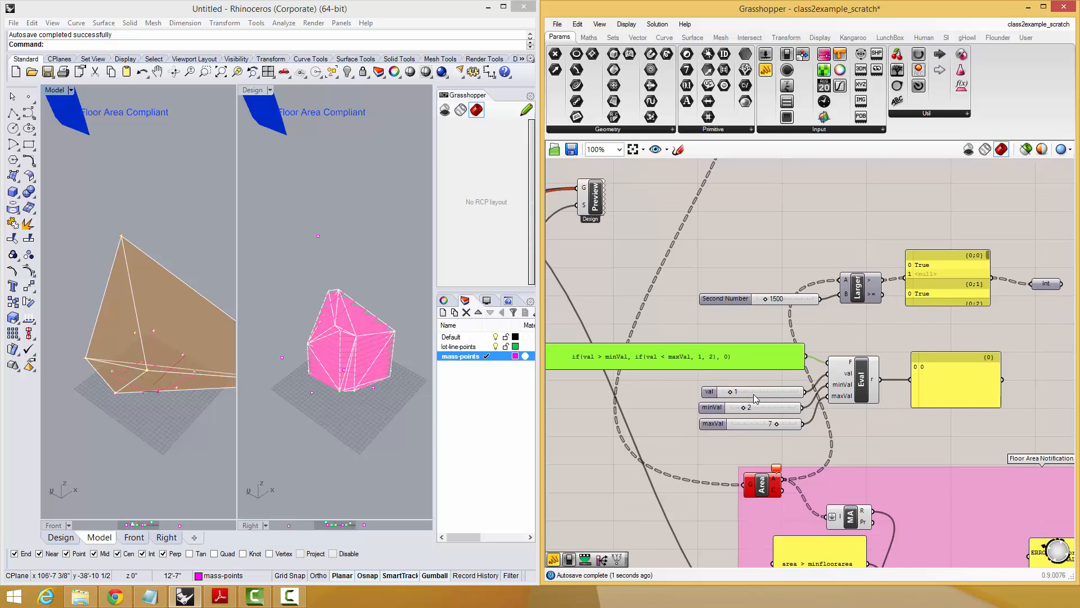
pyautogui.moveTo(937, 386); pyautogui.dragTo(956, 382)
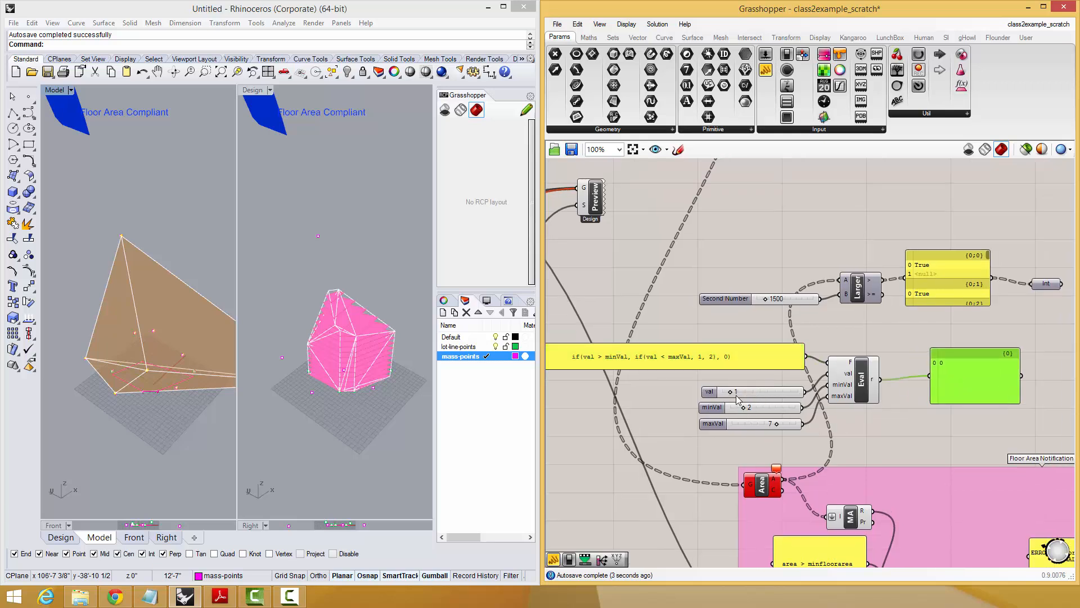
pyautogui.moveTo(732, 391); pyautogui.dragTo(728, 391)
pyautogui.moveTo(728, 392); pyautogui.dragTo(755, 392)
pyautogui.moveTo(758, 396)
pyautogui.mouseDown()
pyautogui.moveTo(786, 400)
pyautogui.moveTo(766, 401)
pyautogui.mouseUp()
pyautogui.moveTo(766, 401); pyautogui.dragTo(796, 401)
pyautogui.moveTo(909, 396); pyautogui.dragTo(831, 387, button='right')
pyautogui.scroll(1, 807, 389)
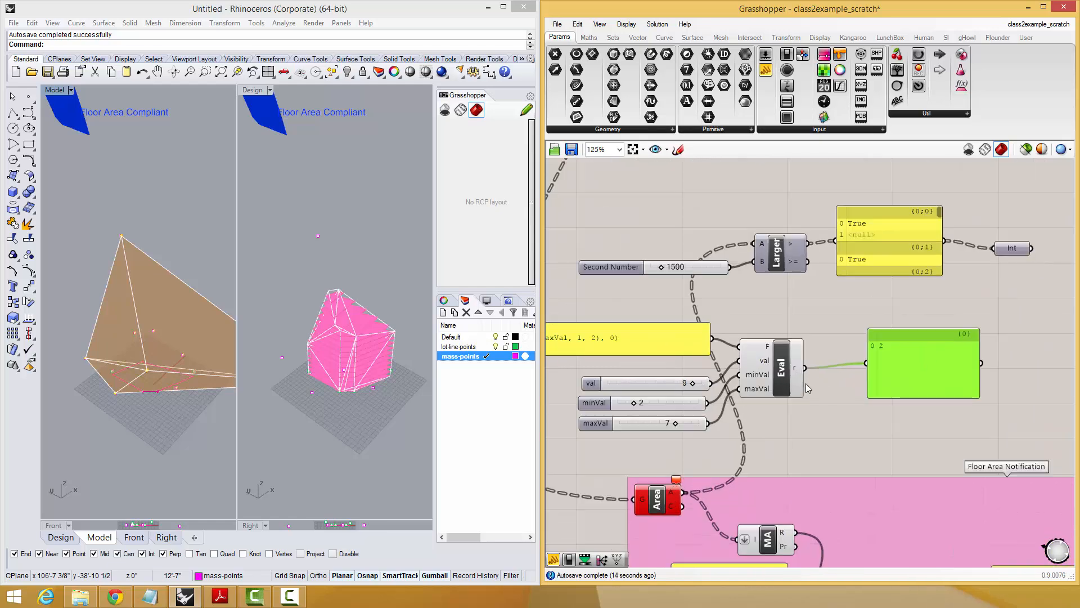
# Delete the Larger Than test group: its 1500 slider, the comparison component, its output panel and the Int parameter.
pyautogui.scroll(-1, 809, 397)
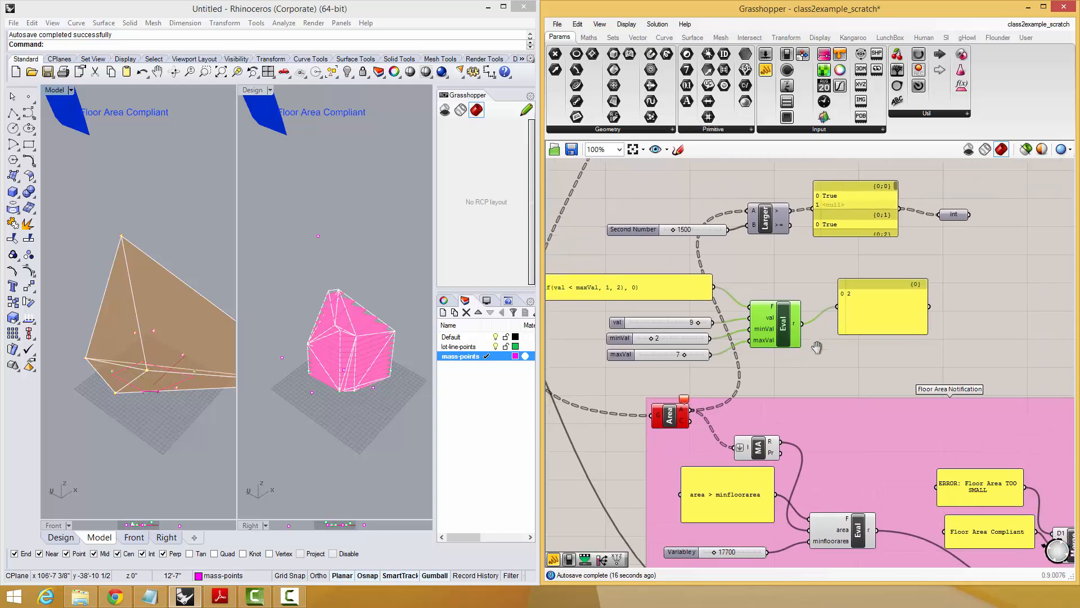
pyautogui.scroll(-1, 852, 332)
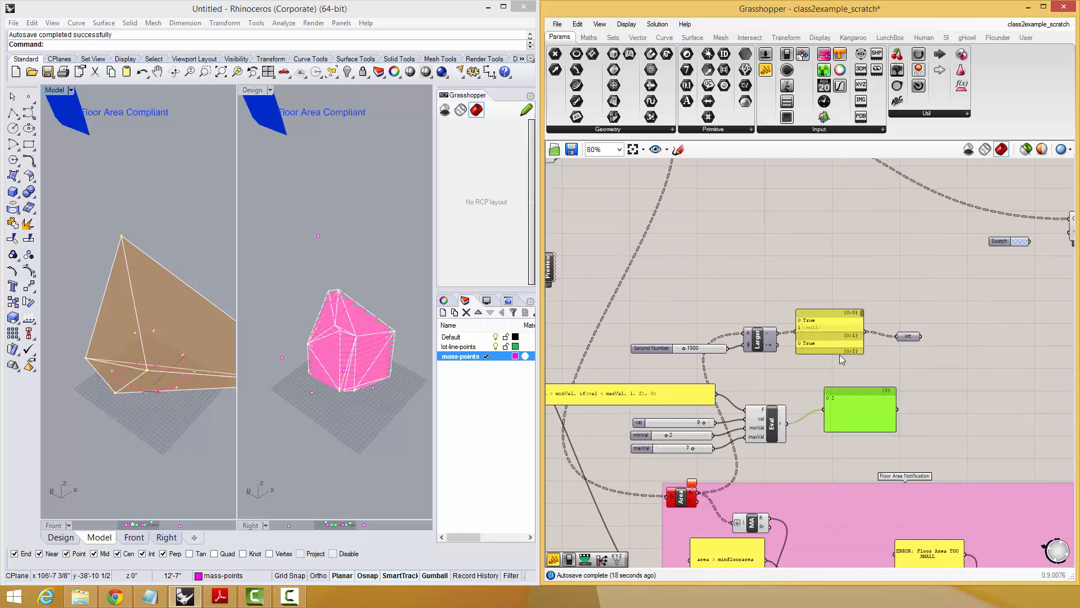
pyautogui.moveTo(923, 287); pyautogui.dragTo(706, 355)
pyautogui.moveTo(834, 306); pyautogui.dragTo(833, 276)
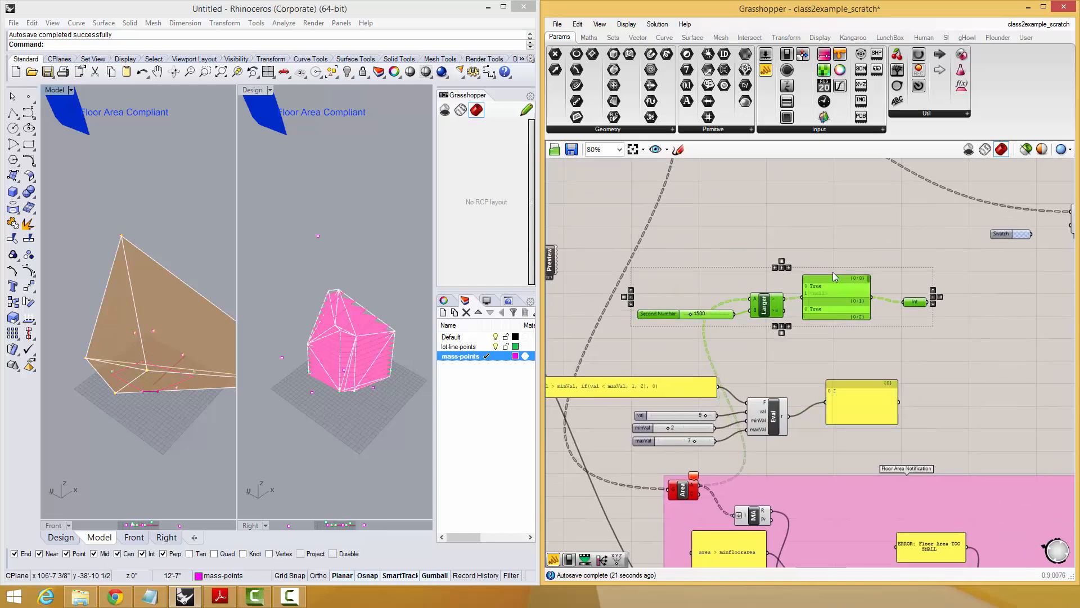
pyautogui.press('Delete')
# Add a Colour Swatch above the Eval setup and set it to red (hue 0, saturation 87, value 94).
pyautogui.doubleClick(832, 272)
pyautogui.write('swat')
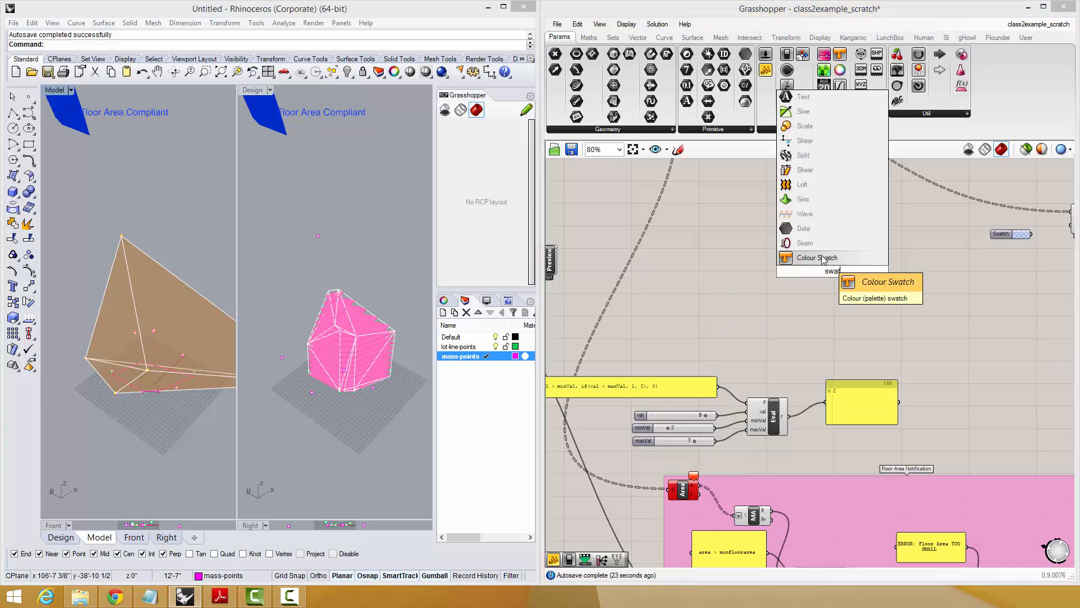
pyautogui.click(824, 258)
pyautogui.moveTo(837, 281); pyautogui.dragTo(728, 309)
pyautogui.click(748, 305)
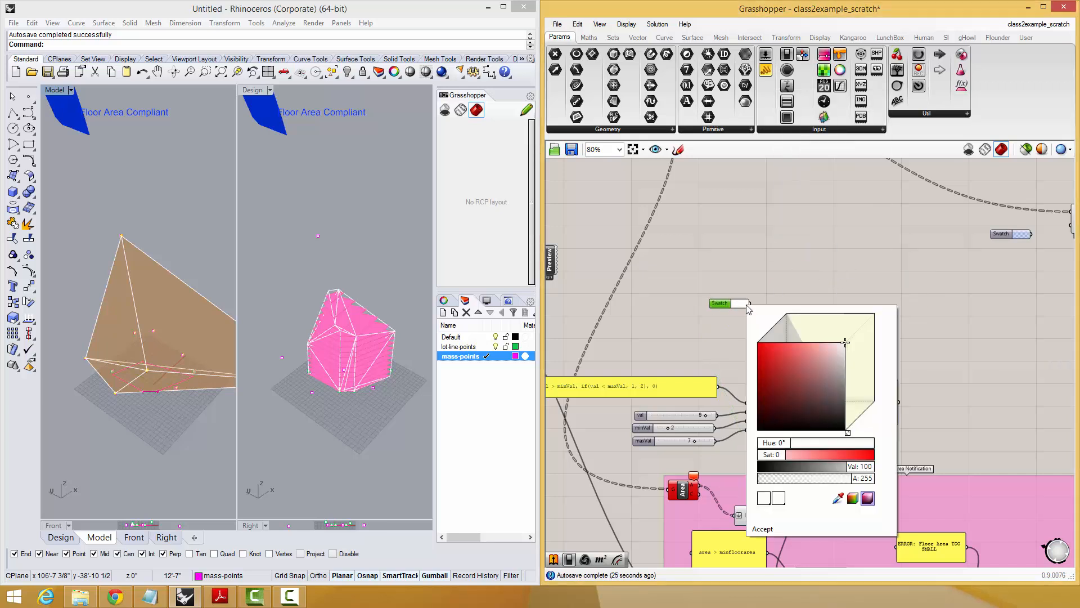
pyautogui.click(806, 360)
pyautogui.click(763, 529)
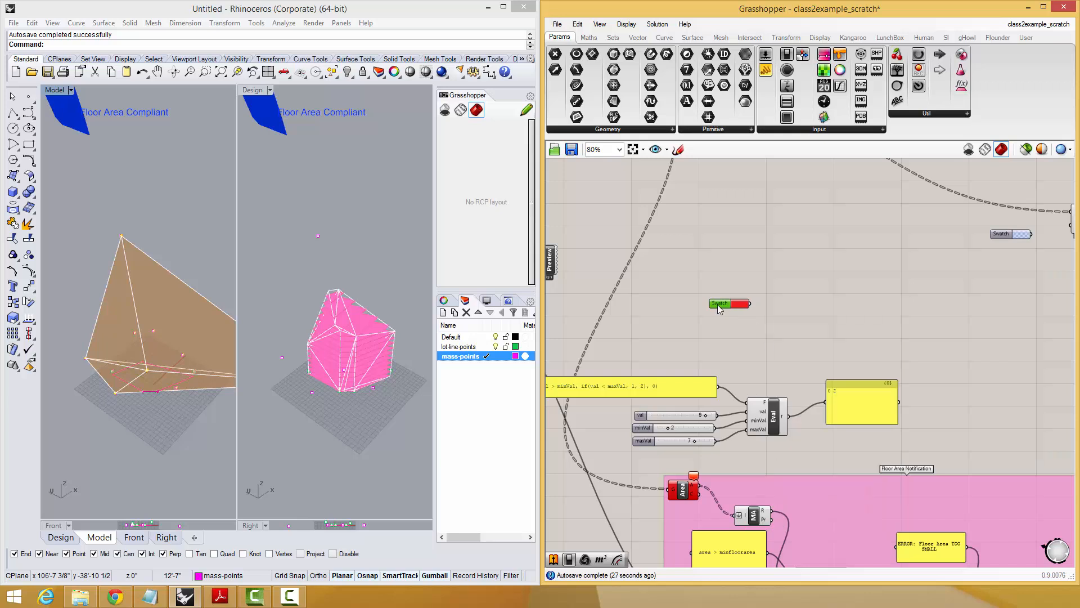
# Duplicate the red swatch below itself and set the copy to light green (hue 116, saturation 20, value 97).
pyautogui.hotkey('ctrl', 'c')
pyautogui.hotkey('ctrl', 'v')
pyautogui.click(745, 318)
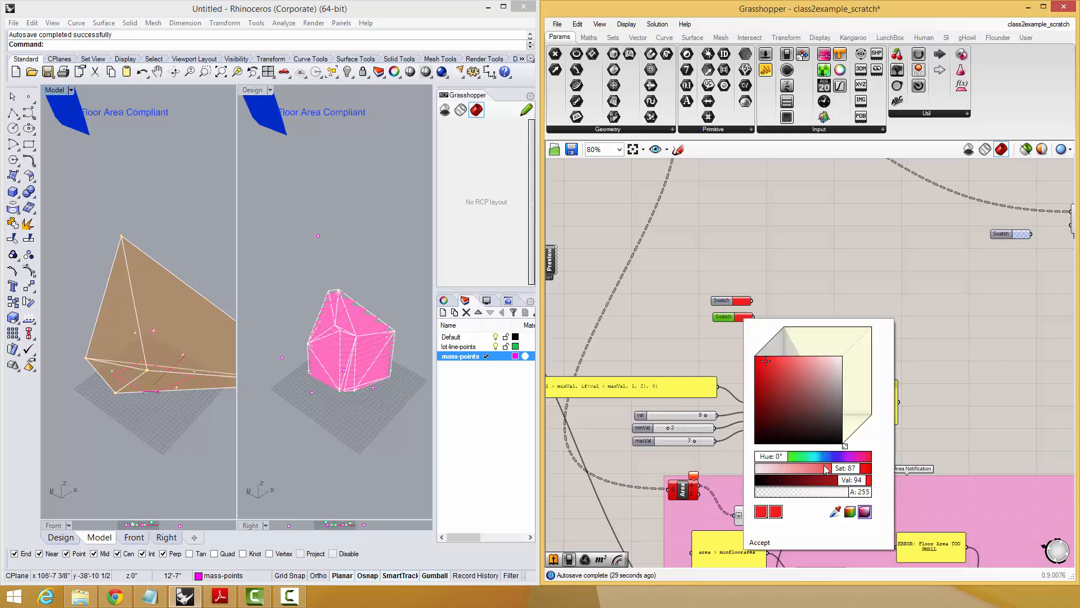
pyautogui.moveTo(787, 458); pyautogui.dragTo(810, 457)
pyautogui.moveTo(791, 376); pyautogui.dragTo(835, 350)
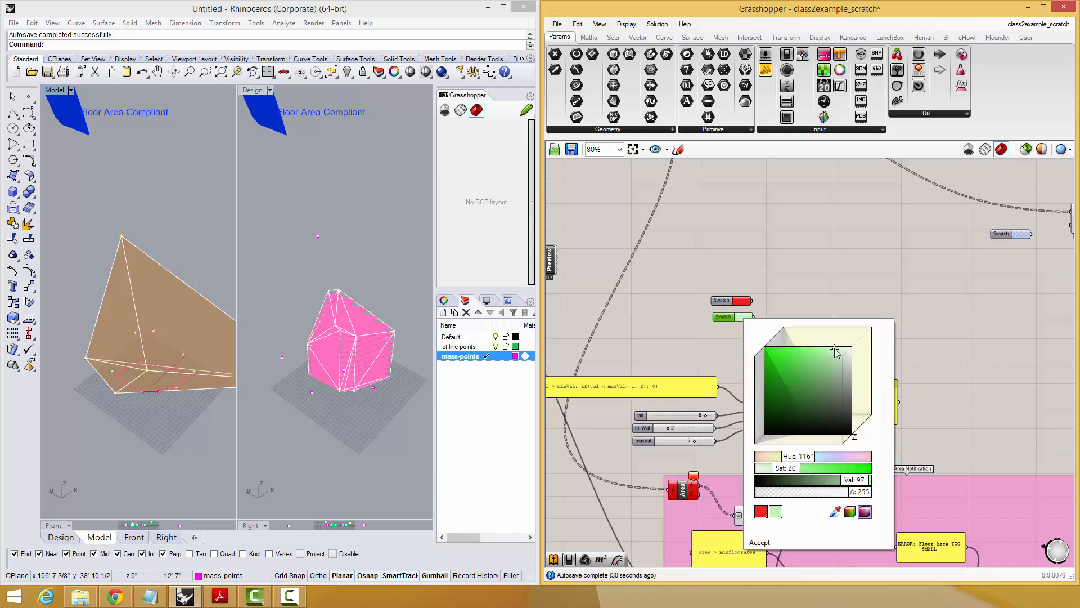
pyautogui.click(759, 543)
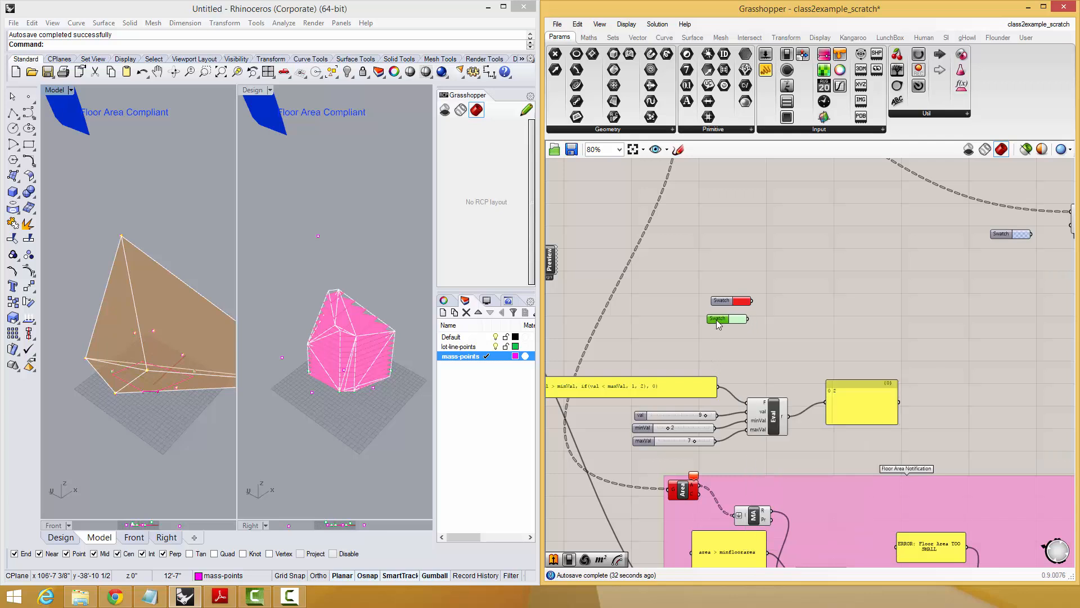
# Duplicate the light green swatch below itself and set the copy to magenta (hue 312, saturation 90, value 99).
pyautogui.keyDown('alt'); pyautogui.moveTo(716, 319); pyautogui.dragTo(720, 331); pyautogui.keyUp('alt')
pyautogui.click(742, 331)
pyautogui.moveTo(806, 470); pyautogui.dragTo(855, 471)
pyautogui.click(787, 344)
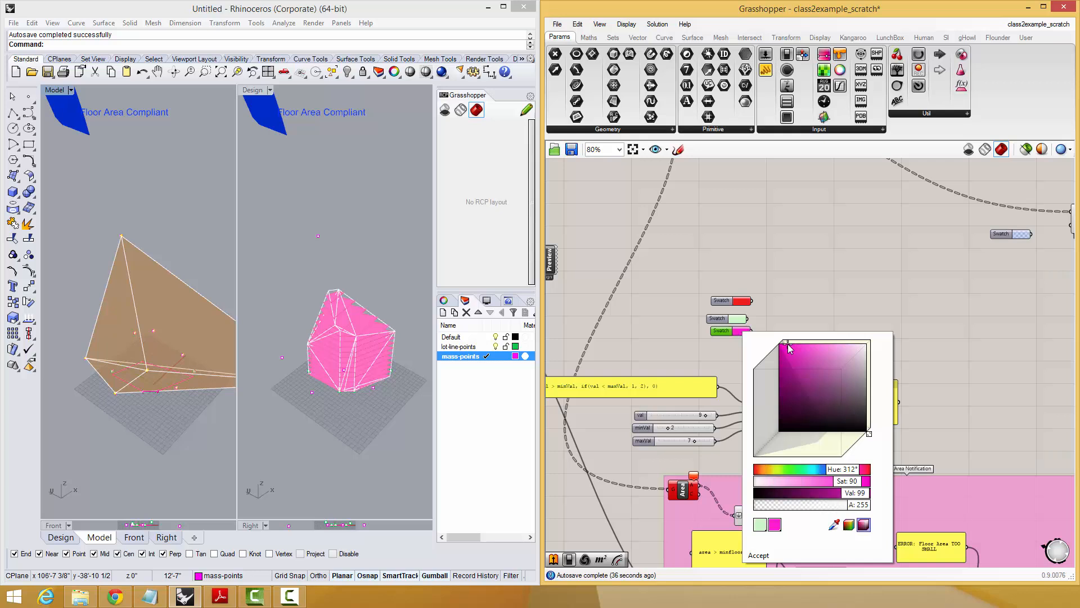
pyautogui.click(760, 557)
# Add a Merge component and connect the red, green and magenta swatches to D1, D2 and D3.
pyautogui.doubleClick(795, 332)
pyautogui.write('me')
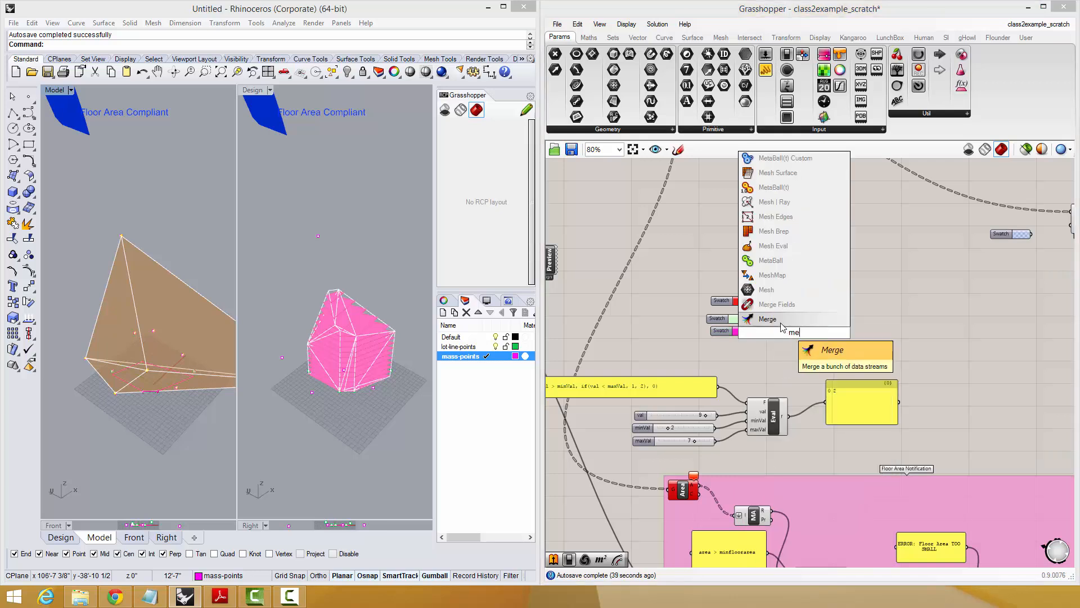
pyautogui.click(782, 324)
pyautogui.moveTo(752, 301); pyautogui.dragTo(779, 343)
# Add a panel on the Merge output to list the colours and straighten the green swatch in its column.
pyautogui.doubleClick(863, 346)
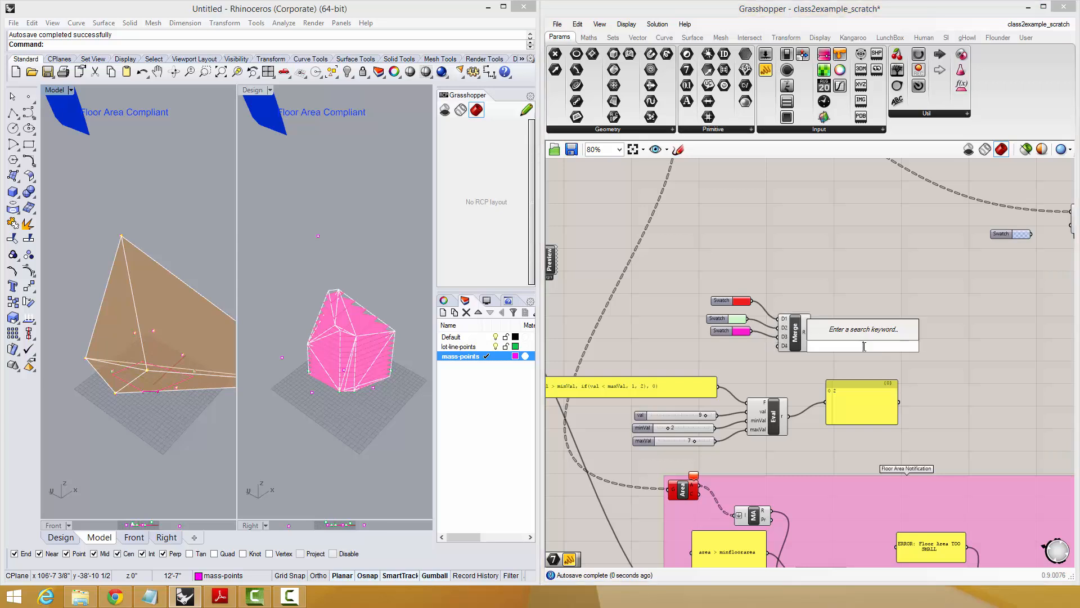
pyautogui.write('//')
pyautogui.click(860, 332)
pyautogui.moveTo(859, 332); pyautogui.dragTo(838, 336)
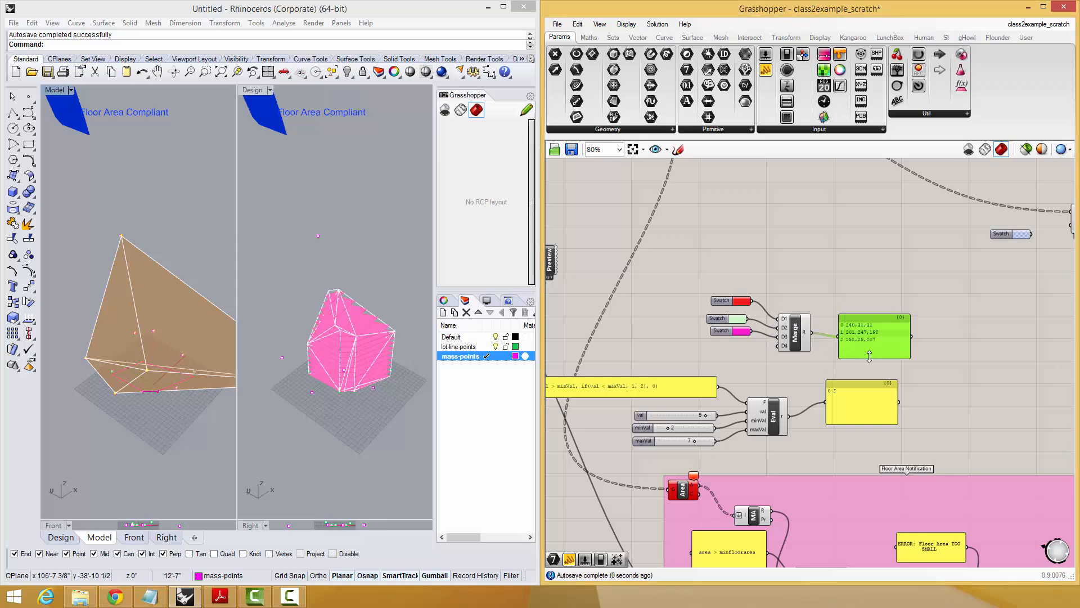
pyautogui.scroll(1, 844, 353)
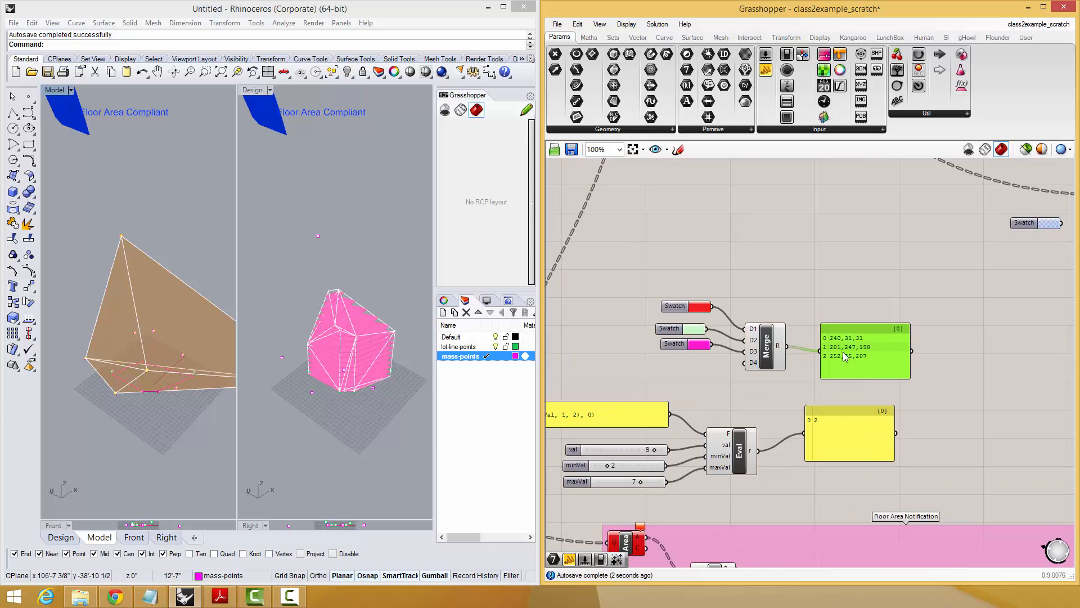
pyautogui.moveTo(836, 364); pyautogui.dragTo(819, 366)
pyautogui.moveTo(834, 363); pyautogui.dragTo(834, 332, button='right')
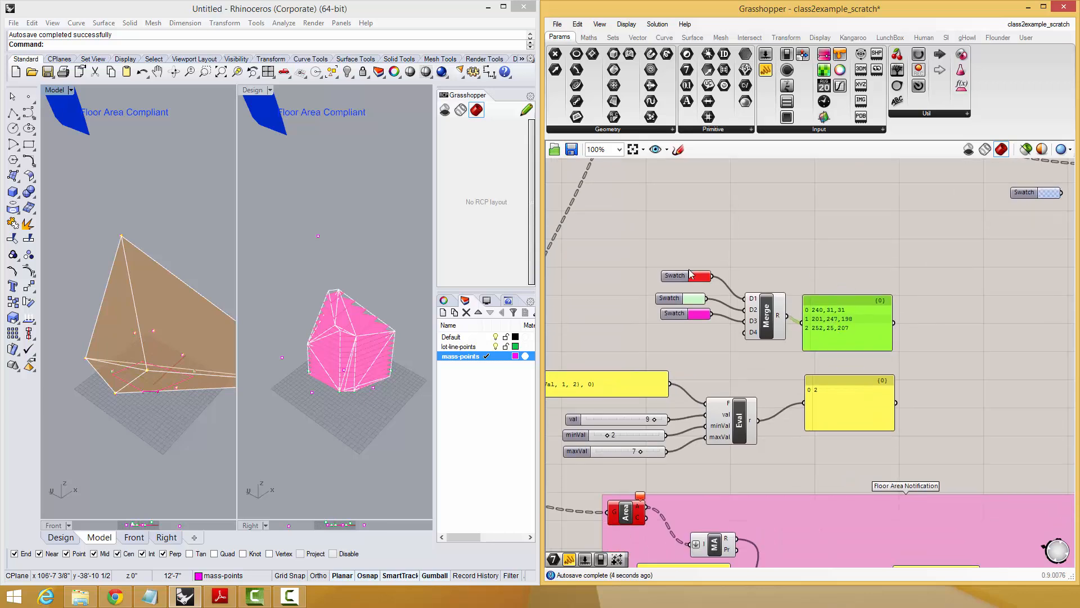
pyautogui.click(693, 300)
# Add a List Item component with Merge as its list and Eval's result as its index, moving Eval's output panel out of the way.
pyautogui.doubleClick(930, 350)
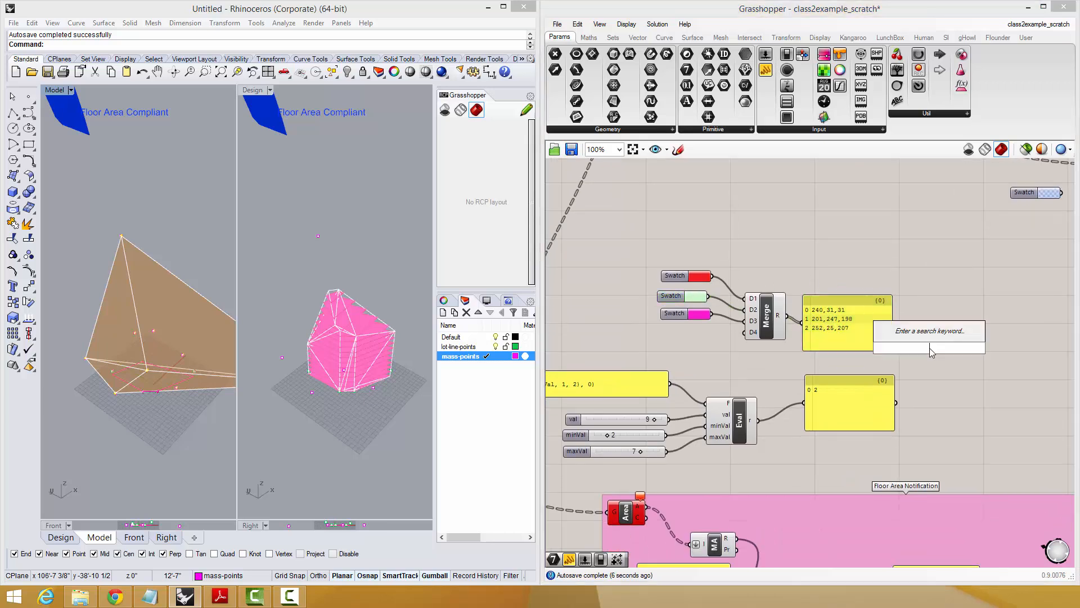
pyautogui.write('item')
pyautogui.click(928, 319)
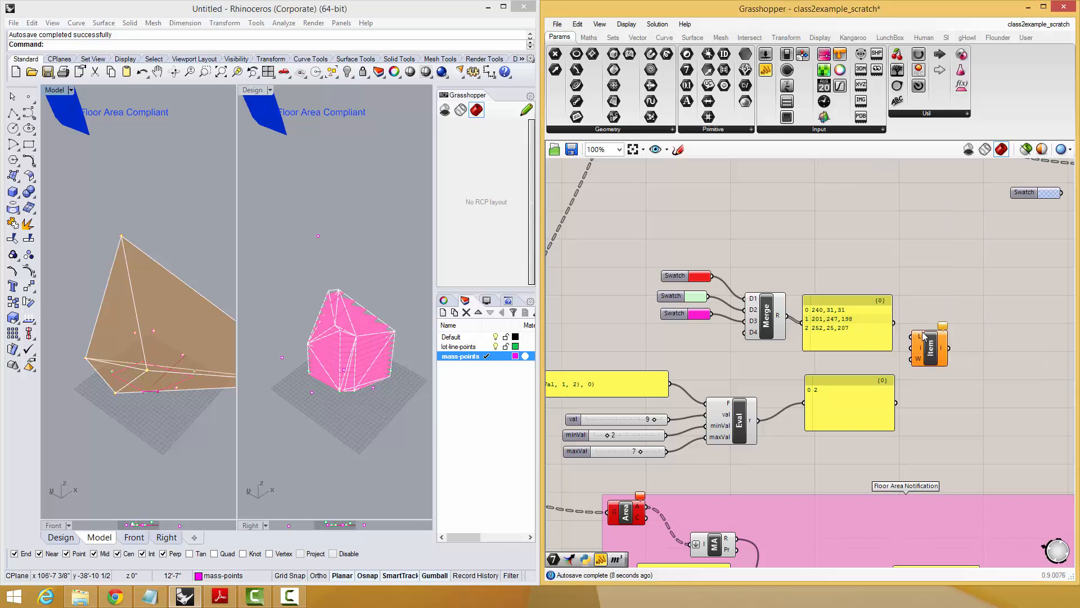
pyautogui.moveTo(787, 316); pyautogui.dragTo(760, 421)
pyautogui.click(861, 421)
pyautogui.moveTo(855, 418); pyautogui.dragTo(1025, 409)
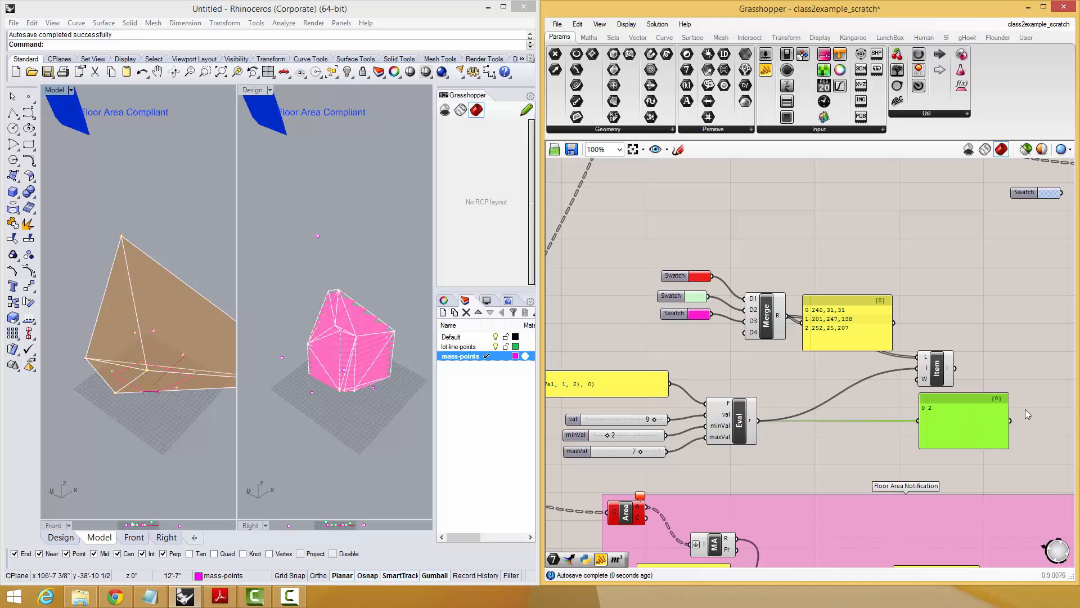
# Place List Item between Eval and Merge's panel and connect its output to a panel beside it.
pyautogui.moveTo(959, 374); pyautogui.dragTo(842, 400)
pyautogui.scroll(-2, 860, 331)
pyautogui.moveTo(842, 401); pyautogui.dragTo(912, 326, button='right')
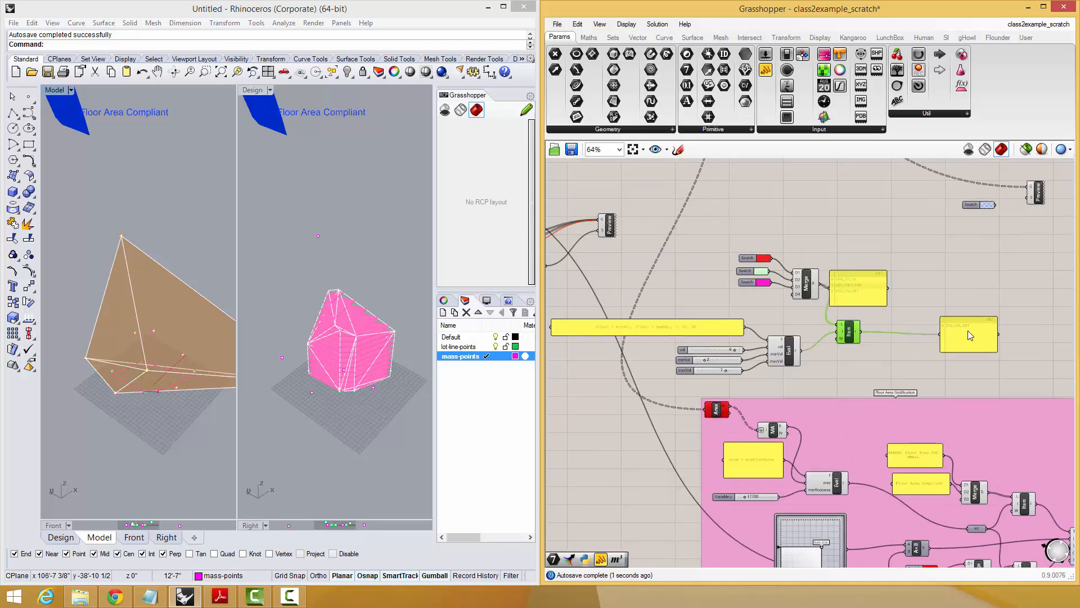
pyautogui.moveTo(952, 332); pyautogui.dragTo(923, 329)
pyautogui.scroll(1, 923, 330)
pyautogui.click(868, 369)
pyautogui.moveTo(907, 339); pyautogui.dragTo(968, 320, button='right')
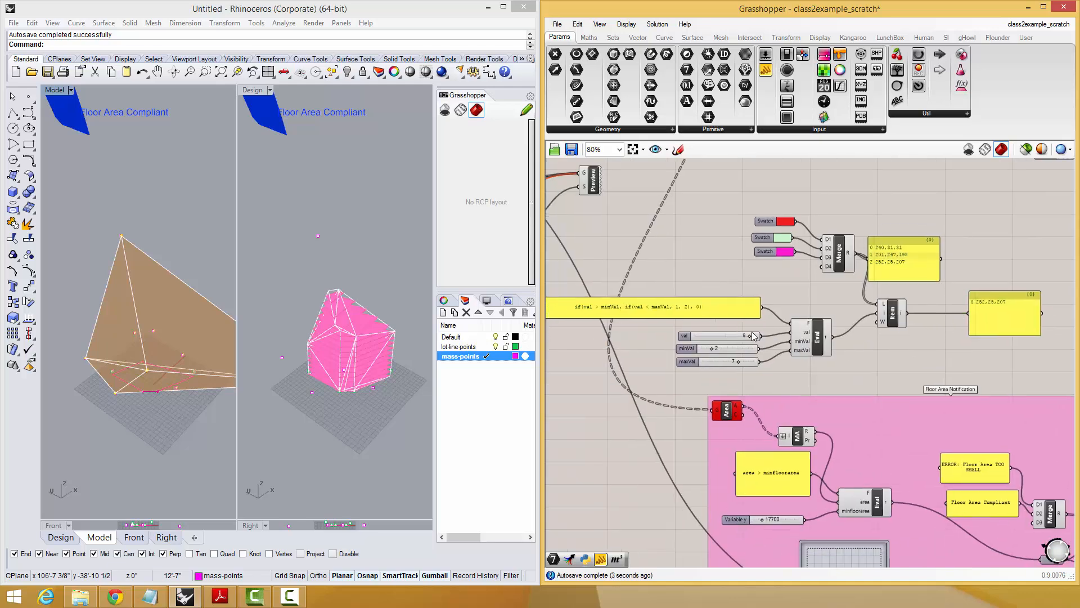
# Lower the val slider to 0 and replace it with the Area component's A output as Eval's val input.
pyautogui.moveTo(745, 337); pyautogui.dragTo(695, 341)
pyautogui.scroll(2, 740, 348)
pyautogui.moveTo(746, 438); pyautogui.dragTo(820, 323)
pyautogui.moveTo(841, 330); pyautogui.dragTo(690, 366, button='right')
pyautogui.scroll(-1, 690, 365)
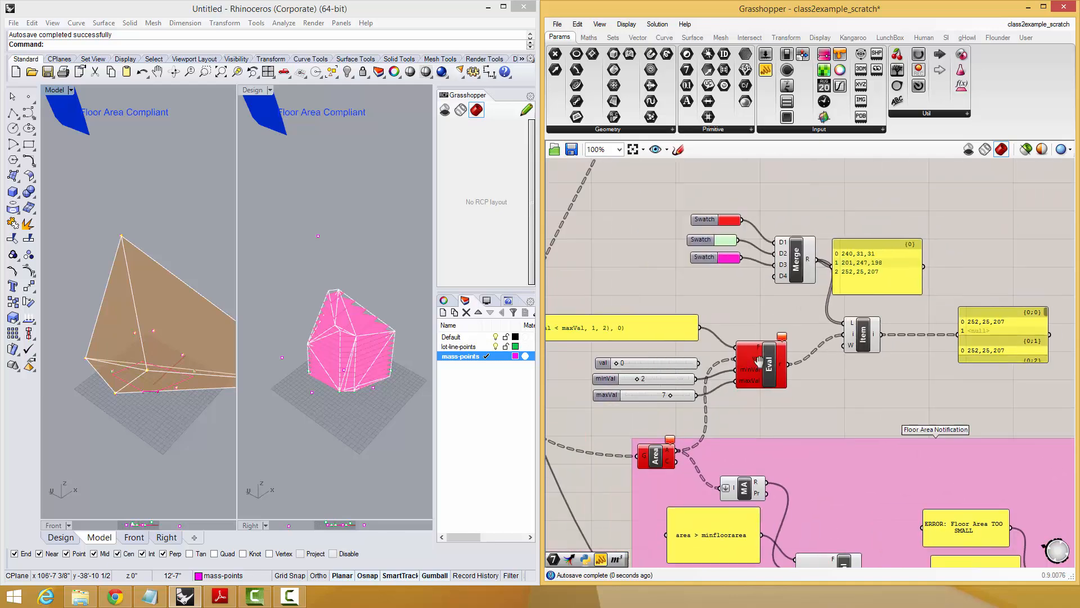
# Raise the minVal slider's maximum in its properties and set its value to 1047.
pyautogui.doubleClick(613, 379)
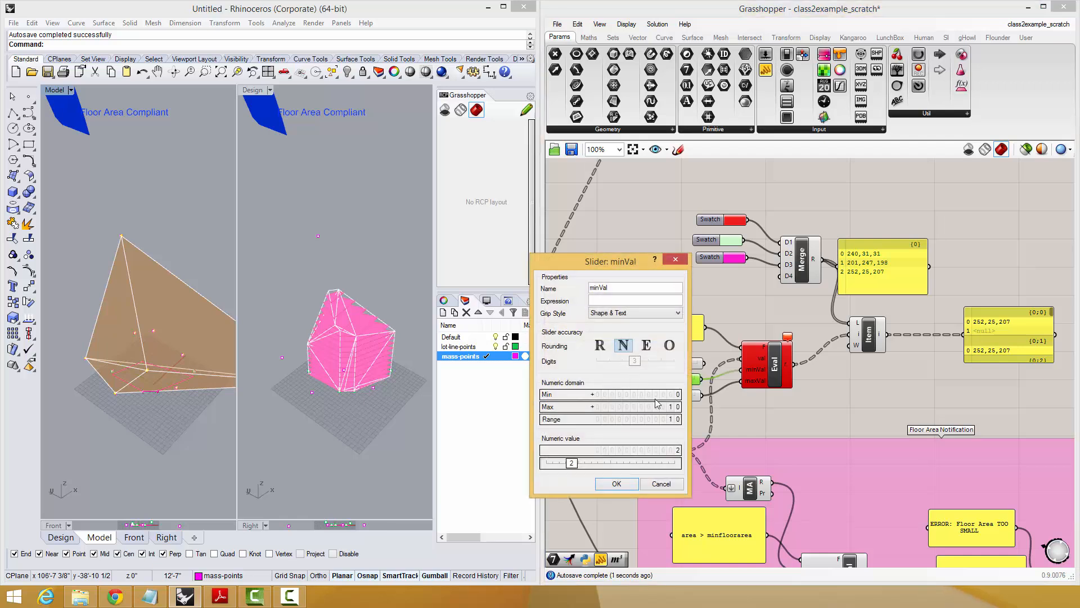
pyautogui.moveTo(649, 406); pyautogui.dragTo(638, 384)
pyautogui.click(617, 488)
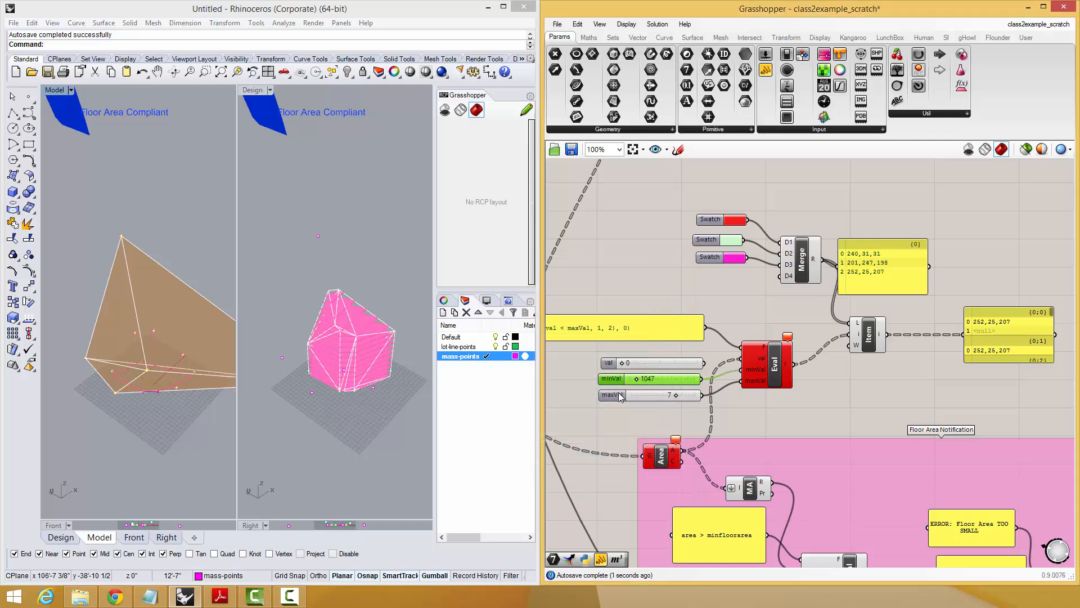
# Raise the maxVal slider's maximum in its properties and set its value to 7182.
pyautogui.doubleClick(620, 396)
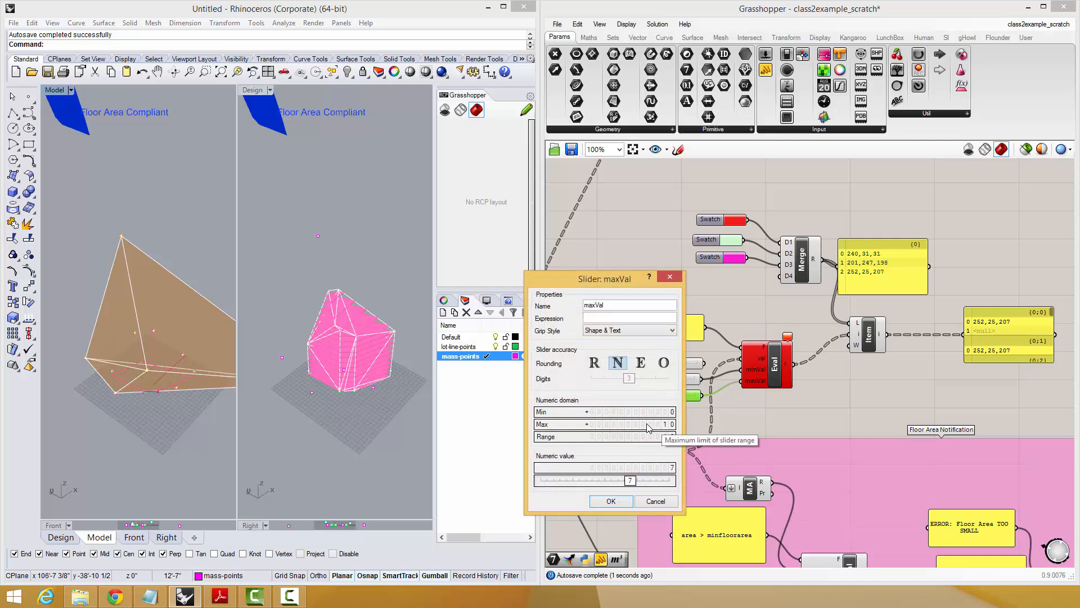
pyautogui.click(626, 502)
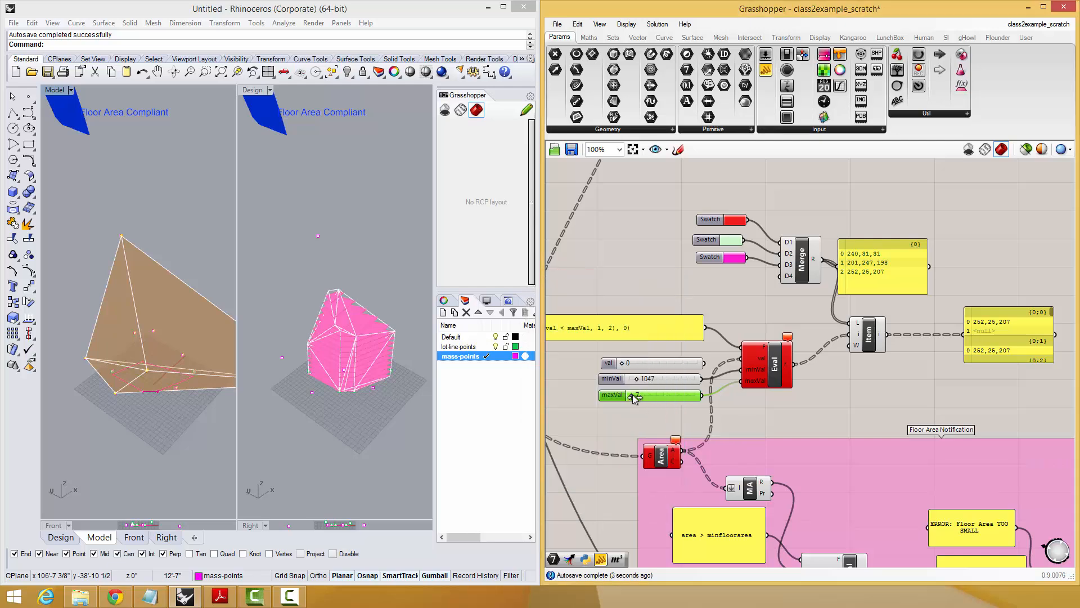
pyautogui.moveTo(633, 394); pyautogui.dragTo(720, 403)
# Enlarge the panel that shows List Item's output so that it displays more rows.
pyautogui.moveTo(826, 393); pyautogui.dragTo(803, 316, button='right')
pyautogui.scroll(-1, 802, 317)
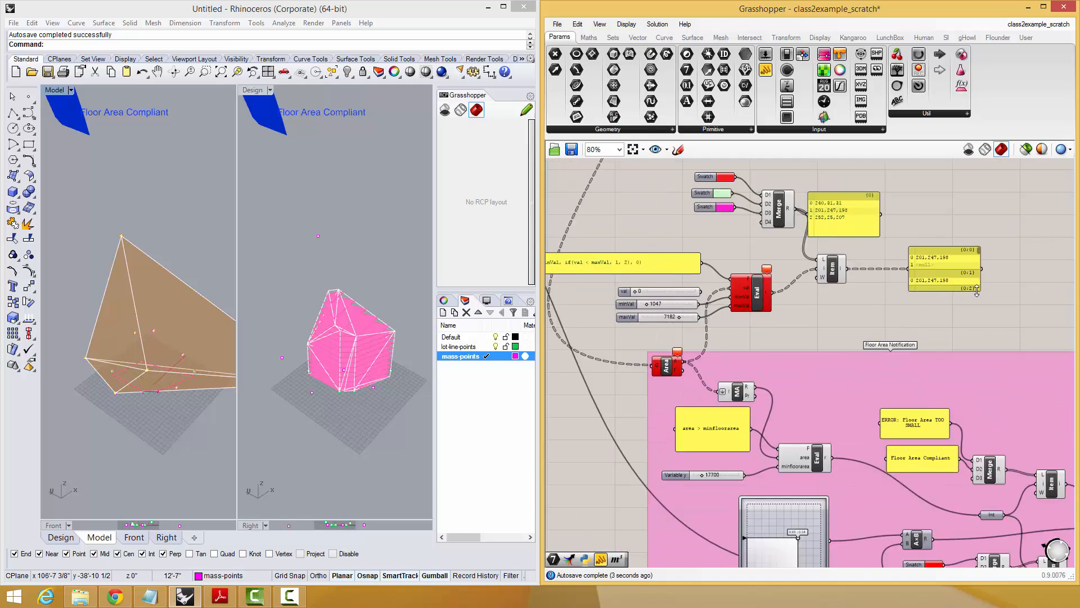
pyautogui.moveTo(976, 290); pyautogui.dragTo(993, 320)
# Reposition the floor slices' Preview component and connect List Item's output to its S input.
pyautogui.moveTo(975, 257); pyautogui.dragTo(836, 393, button='right')
pyautogui.scroll(-1, 837, 393)
pyautogui.scroll(1, 883, 273)
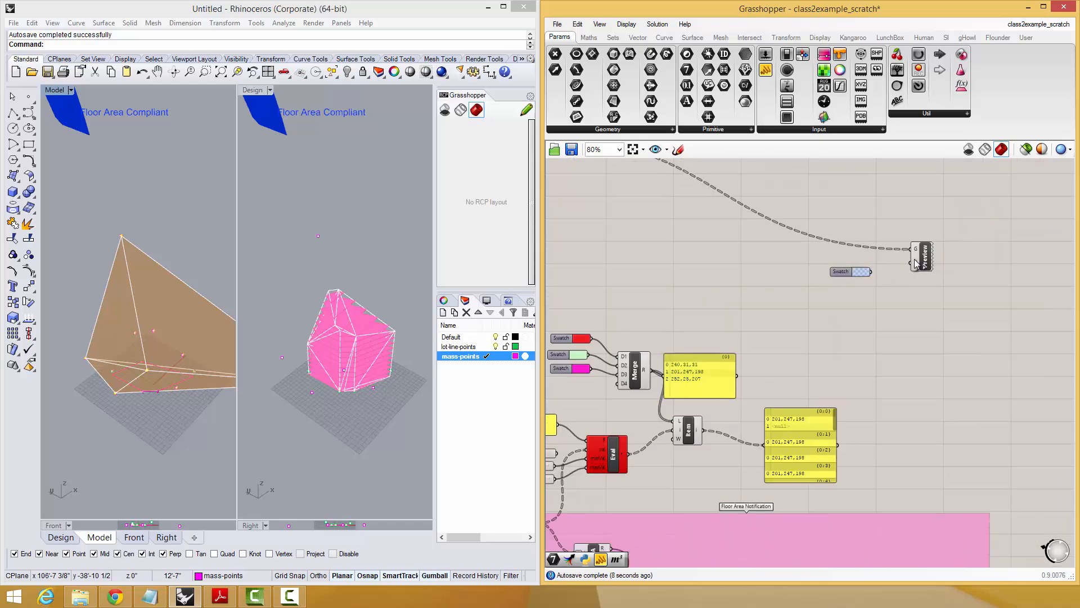
pyautogui.moveTo(915, 262); pyautogui.dragTo(847, 233)
pyautogui.moveTo(919, 264); pyautogui.dragTo(705, 431)
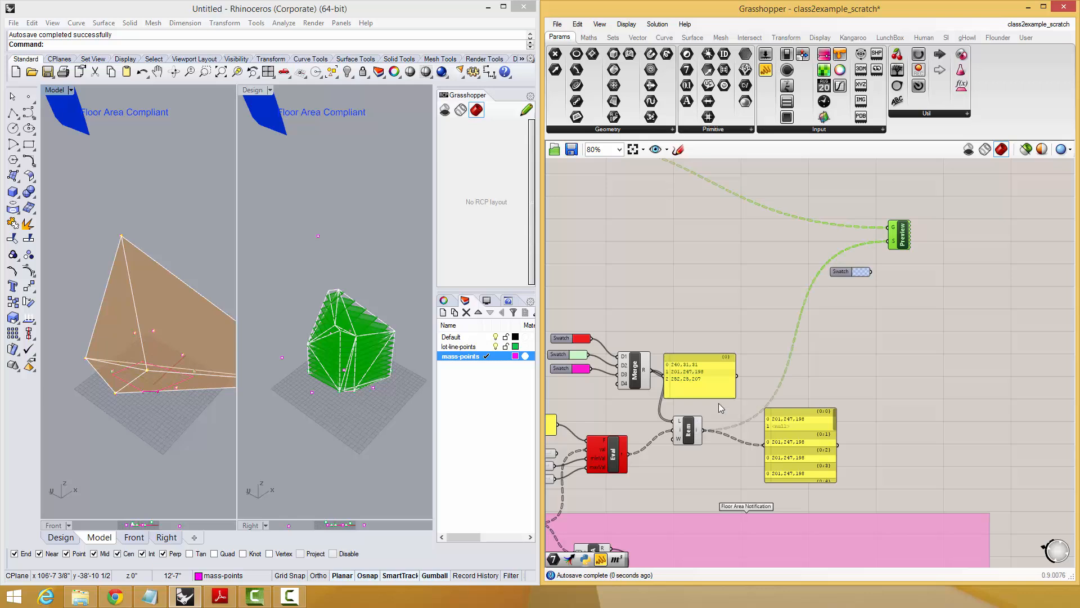
pyautogui.click(863, 333)
# Set the minVal slider to 1136 and lower the maxVal slider to 2919.
pyautogui.moveTo(203, 357); pyautogui.dragTo(164, 314, button='right')
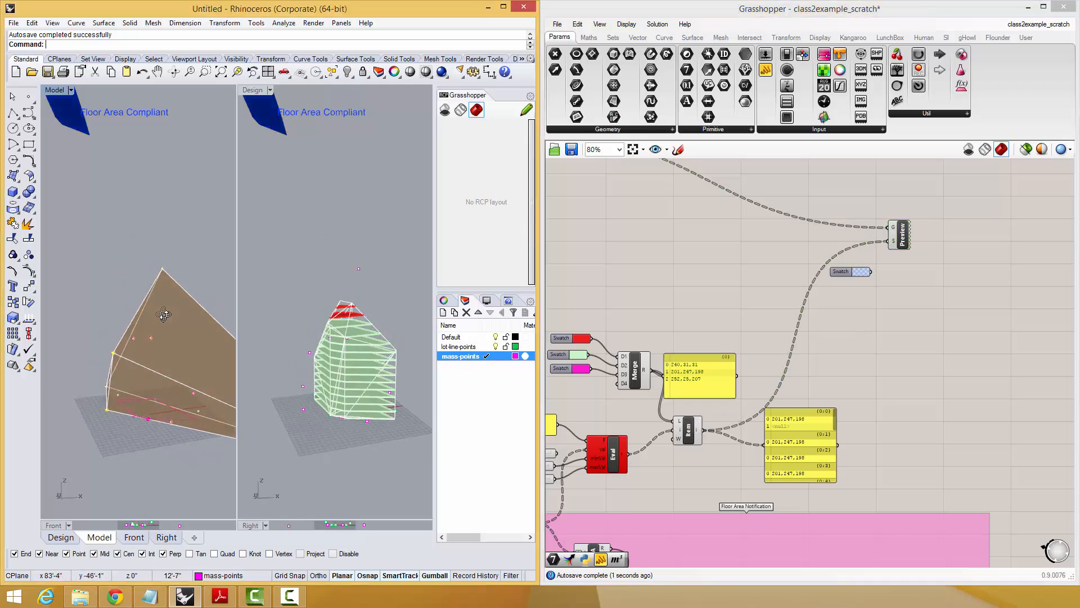
pyautogui.moveTo(728, 482); pyautogui.dragTo(833, 455, button='right')
pyautogui.moveTo(130, 361); pyautogui.dragTo(141, 335, button='right')
pyautogui.scroll(4, 132, 362)
pyautogui.moveTo(110, 286); pyautogui.dragTo(175, 330, button='right')
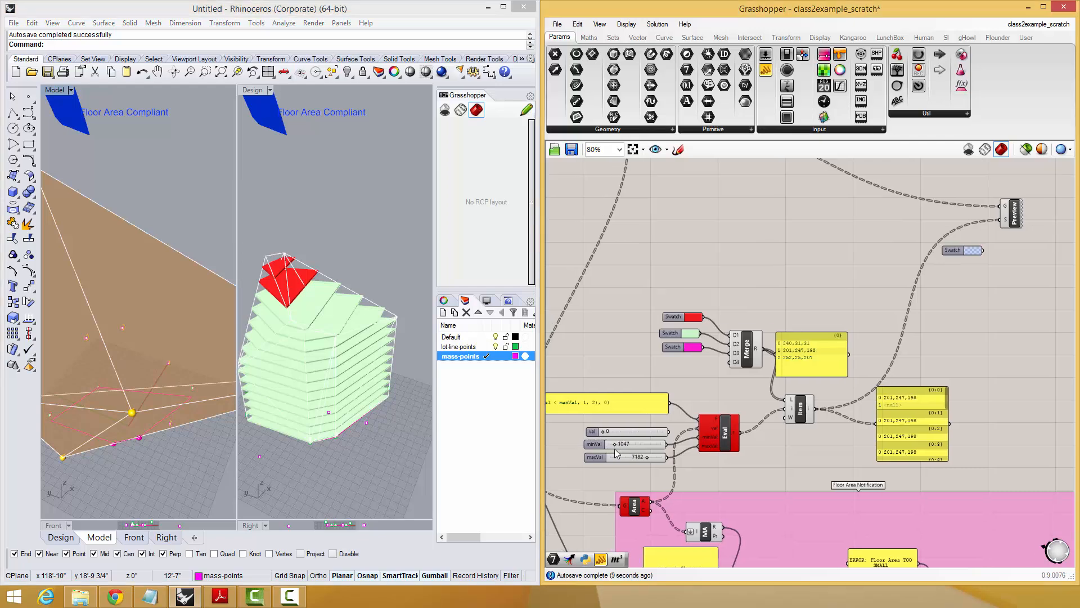
pyautogui.scroll(4, 614, 448)
pyautogui.moveTo(623, 443)
pyautogui.mouseDown()
pyautogui.moveTo(644, 444)
pyautogui.moveTo(619, 452)
pyautogui.mouseUp()
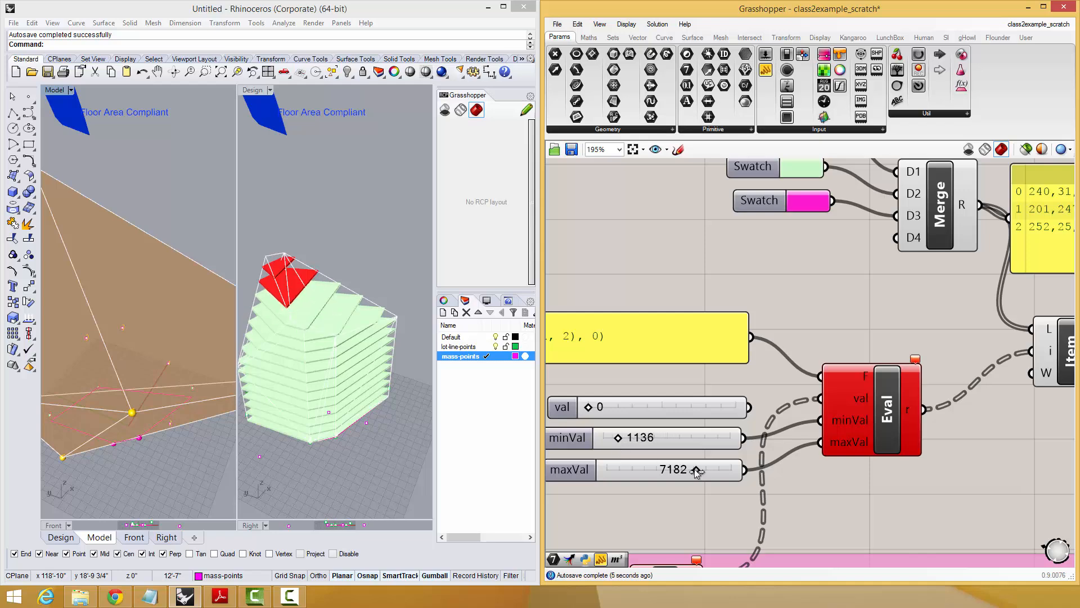
pyautogui.moveTo(696, 472); pyautogui.dragTo(648, 474)
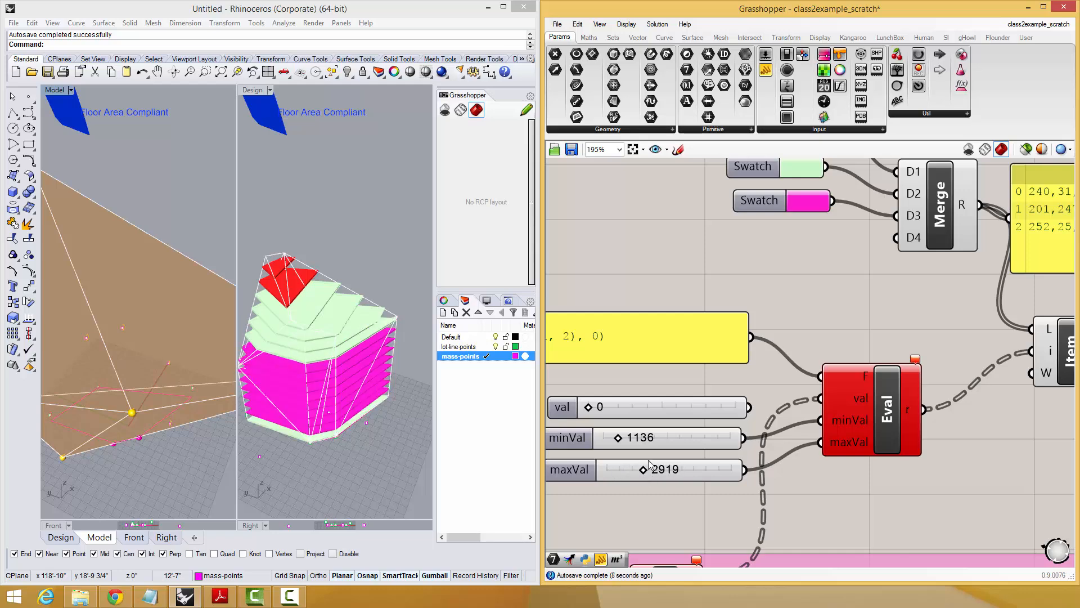
# Reshape the mass in Rhino by moving a mass point with the gumball, and lower the maxVal slider to 2284.
pyautogui.moveTo(188, 411)
pyautogui.mouseDown(button='right')
pyautogui.moveTo(123, 374)
pyautogui.moveTo(148, 410)
pyautogui.moveTo(193, 431)
pyautogui.mouseUp(button='right')
pyautogui.scroll(-6, 123, 373)
pyautogui.click(203, 433)
pyautogui.moveTo(188, 413); pyautogui.dragTo(136, 343)
pyautogui.keyDown('shift'); pyautogui.moveTo(152, 363); pyautogui.dragTo(170, 372, button='right'); pyautogui.keyUp('shift')
pyautogui.moveTo(198, 360); pyautogui.dragTo(147, 373)
pyautogui.keyDown('shift'); pyautogui.moveTo(162, 382); pyautogui.dragTo(50, 411, button='right'); pyautogui.keyUp('shift')
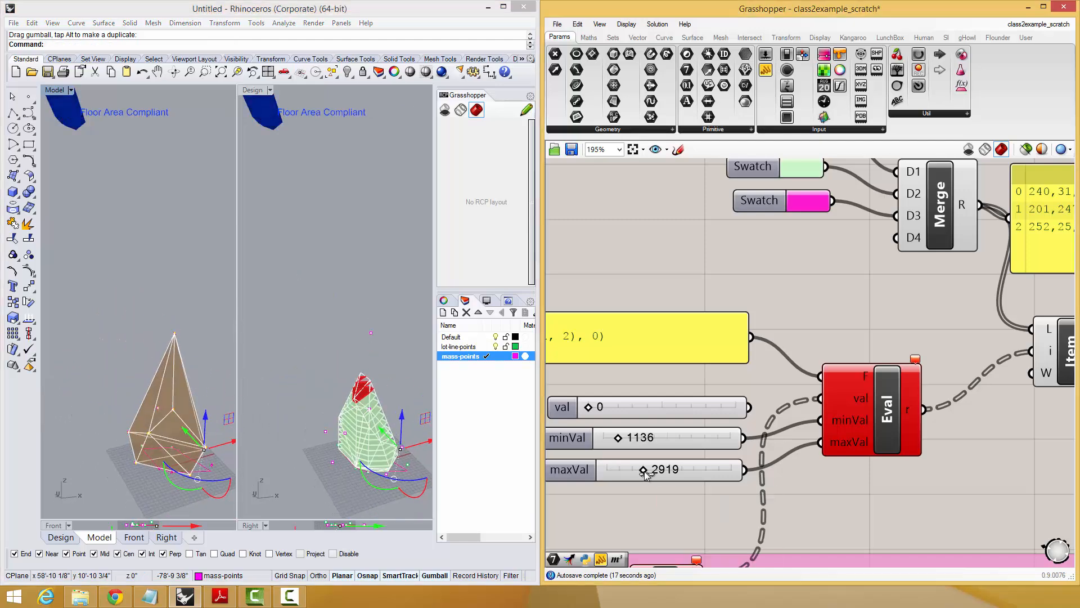
pyautogui.moveTo(643, 474)
pyautogui.mouseDown()
pyautogui.moveTo(657, 474)
pyautogui.moveTo(638, 476)
pyautogui.mouseUp()
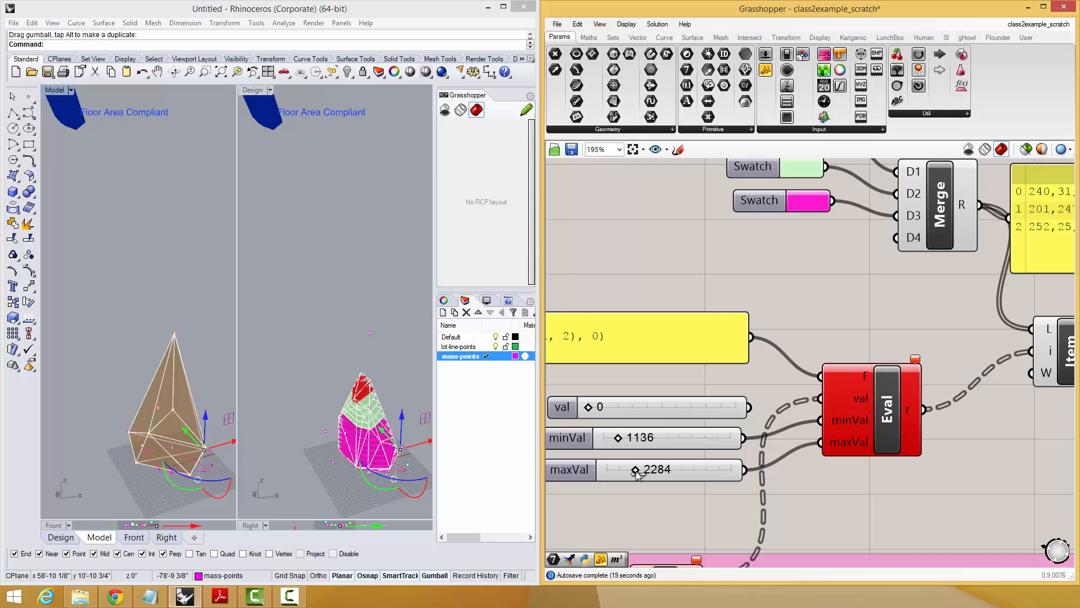
# Move the outermost mass point horizontally inward towards the rest of the mass.
pyautogui.moveTo(149, 313); pyautogui.dragTo(212, 333, button='right')
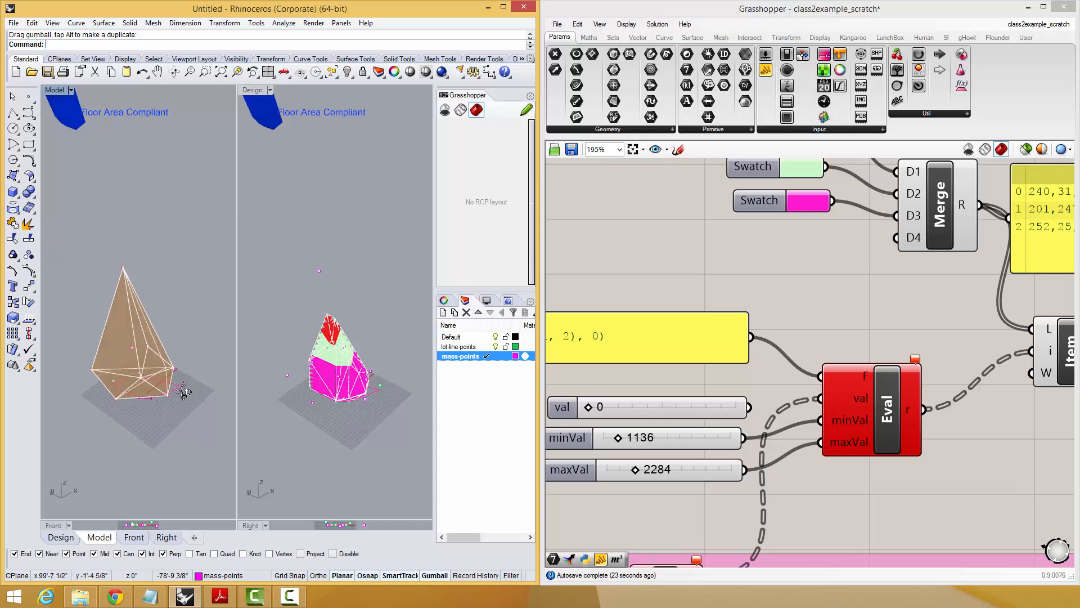
pyautogui.moveTo(184, 392); pyautogui.dragTo(77, 384, button='right')
pyautogui.scroll(6, 137, 358)
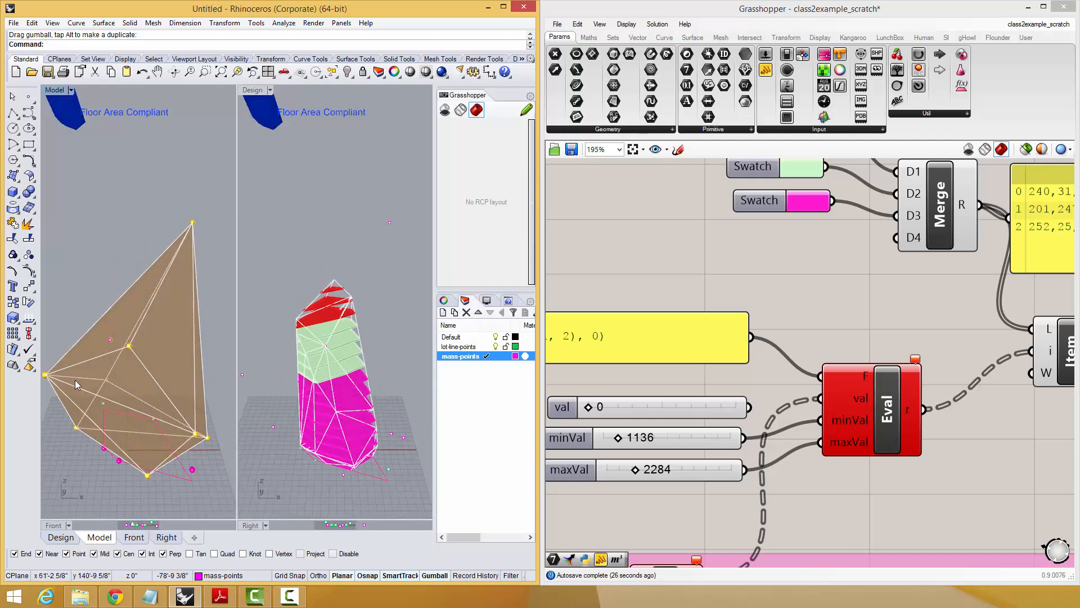
pyautogui.click(46, 375)
pyautogui.moveTo(76, 379); pyautogui.dragTo(111, 375)
# Copy the mass's apex point to a new location to extend the mass.
pyautogui.click(194, 223)
pyautogui.rightClick(194, 223)
pyautogui.click(146, 207)
pyautogui.click(106, 234)
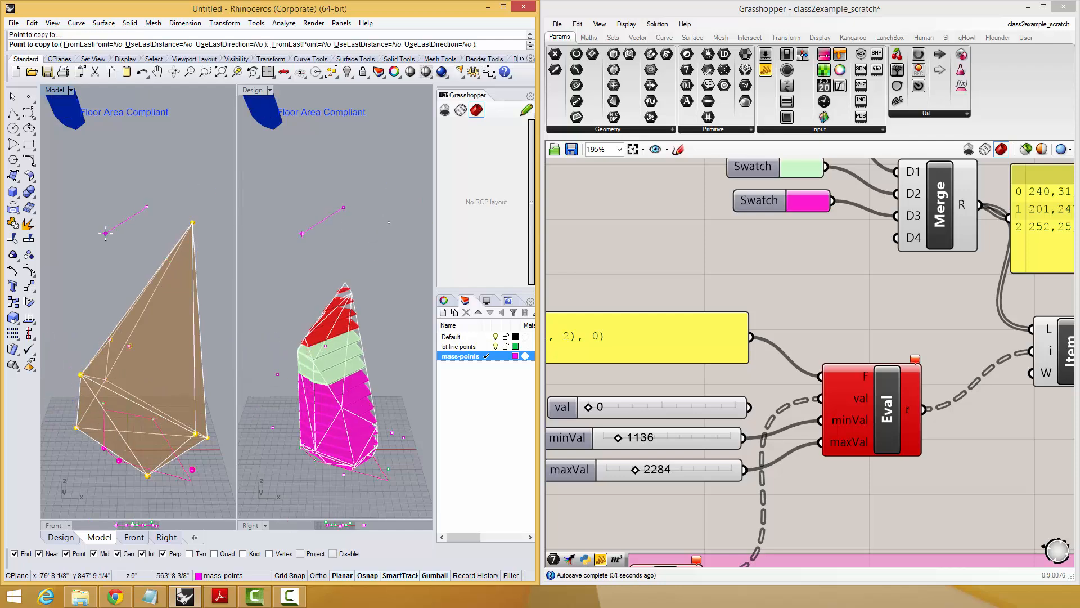
pyautogui.press('Escape')
# View the mass from another angle and make a second copy of its upper corner point.
pyautogui.moveTo(146, 270); pyautogui.dragTo(158, 242, button='right')
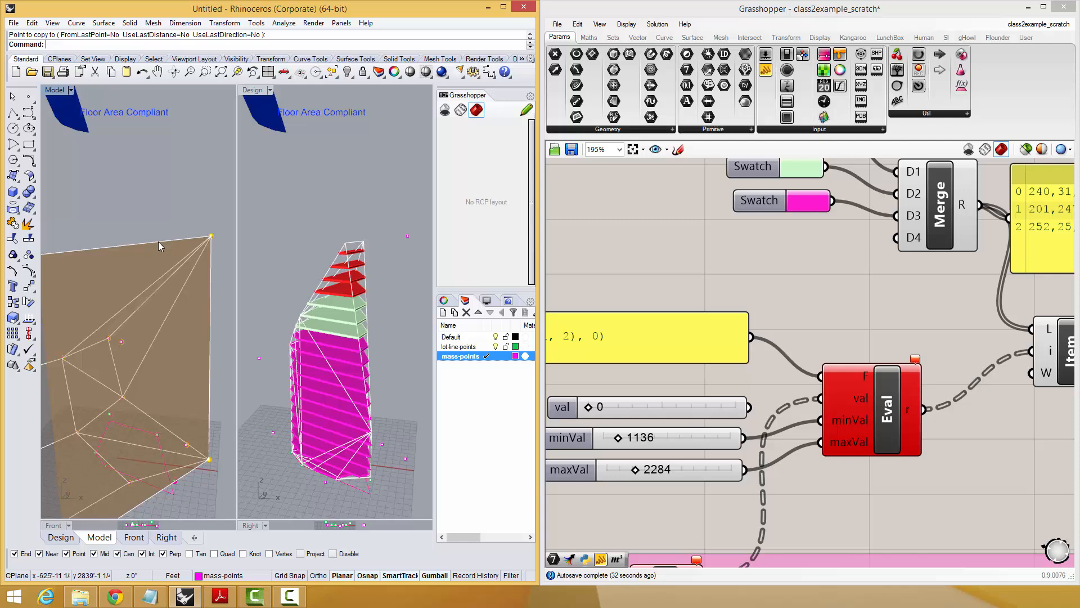
pyautogui.click(210, 235)
pyautogui.rightClick(209, 231)
pyautogui.click(144, 213)
pyautogui.click(95, 236)
pyautogui.press('Escape')
# Change the magenta swatch's colour to 255,79,220 and set its alpha to 0.
pyautogui.moveTo(90, 326); pyautogui.dragTo(114, 410, button='right')
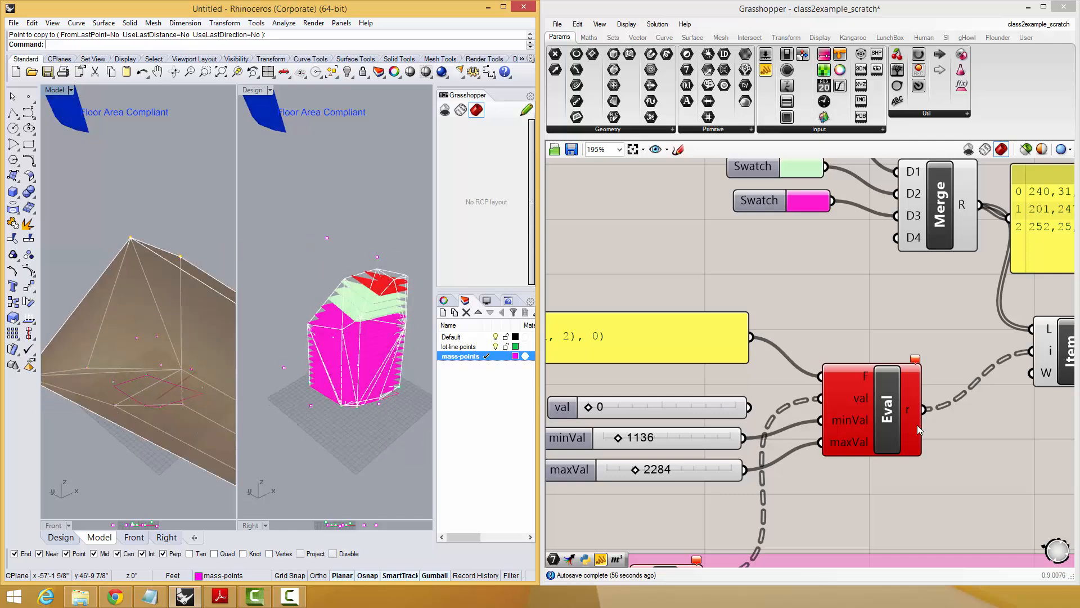
pyautogui.scroll(-2, 918, 430)
pyautogui.moveTo(860, 405); pyautogui.dragTo(803, 411, button='right')
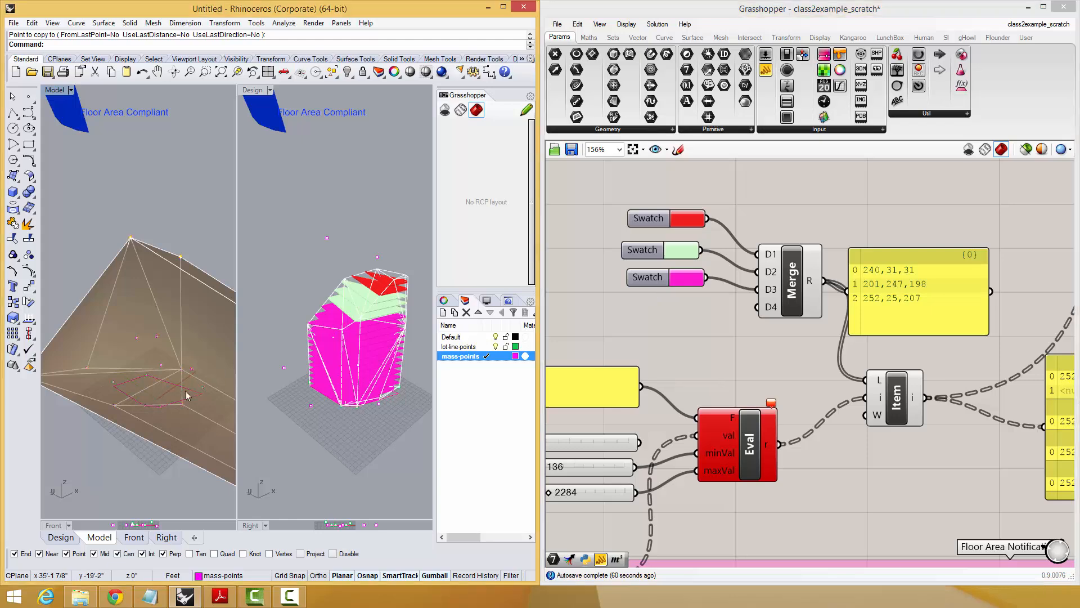
pyautogui.moveTo(185, 393); pyautogui.dragTo(370, 355, button='right')
pyautogui.click(694, 277)
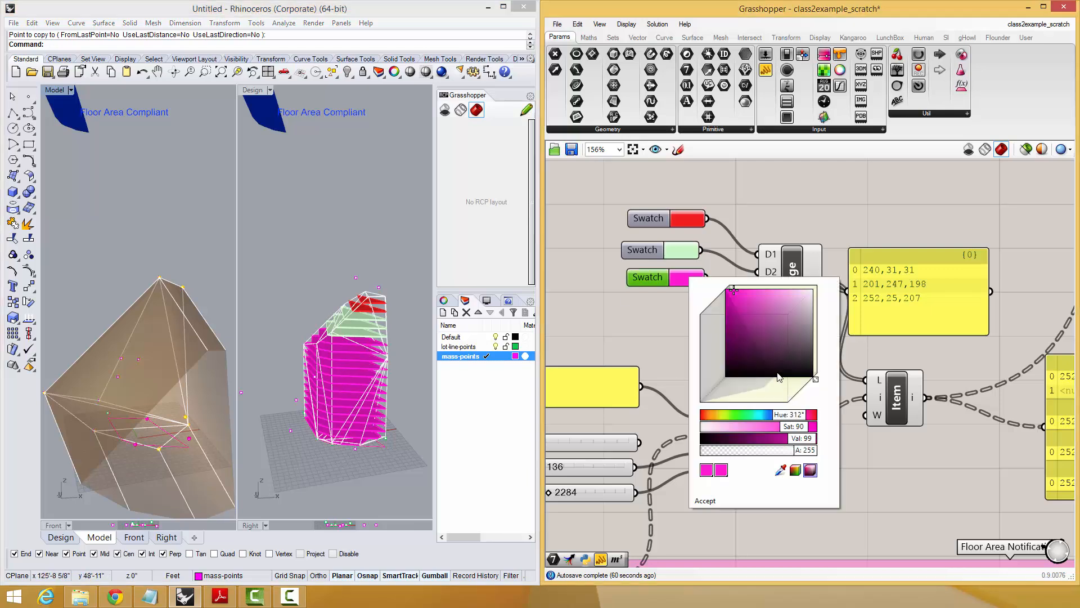
pyautogui.moveTo(805, 315); pyautogui.dragTo(751, 280)
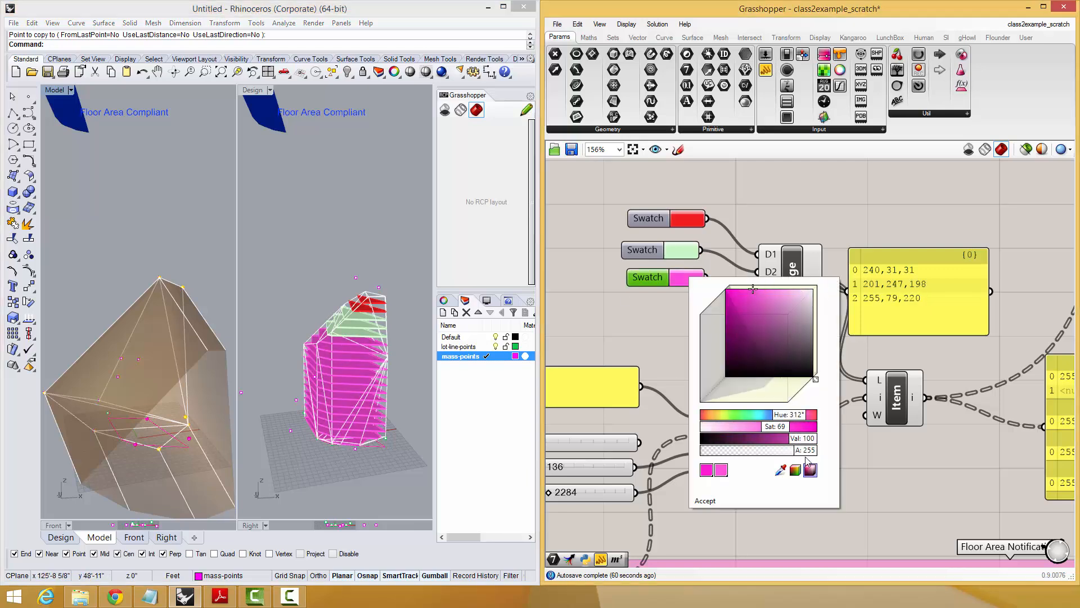
pyautogui.moveTo(805, 454); pyautogui.dragTo(682, 450)
pyautogui.click(643, 285)
# Set the red swatch's alpha to 0 and accept the colour.
pyautogui.click(687, 219)
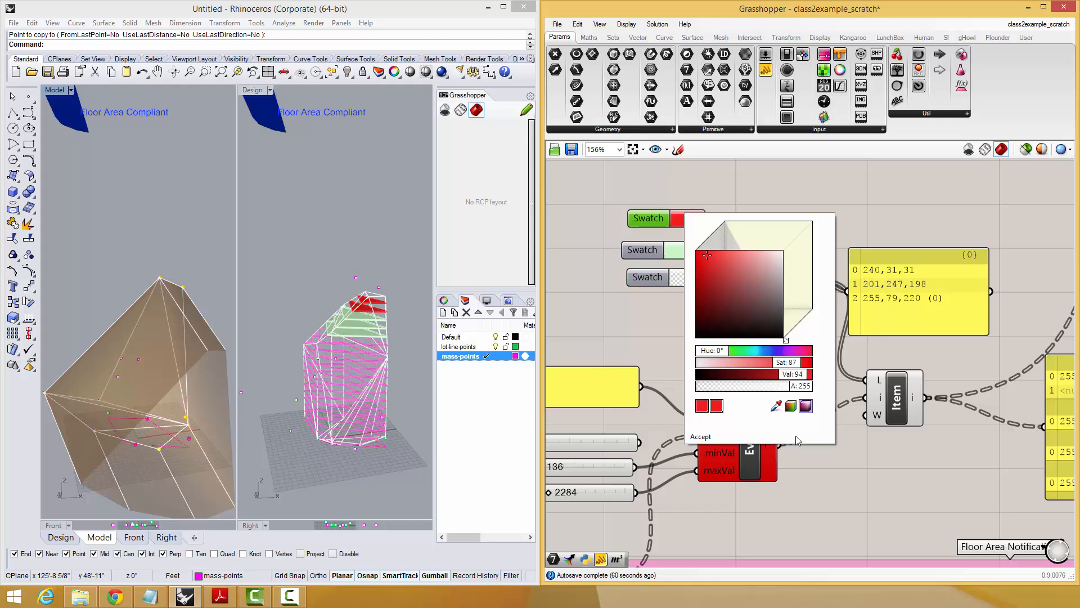
pyautogui.moveTo(794, 386); pyautogui.dragTo(679, 386)
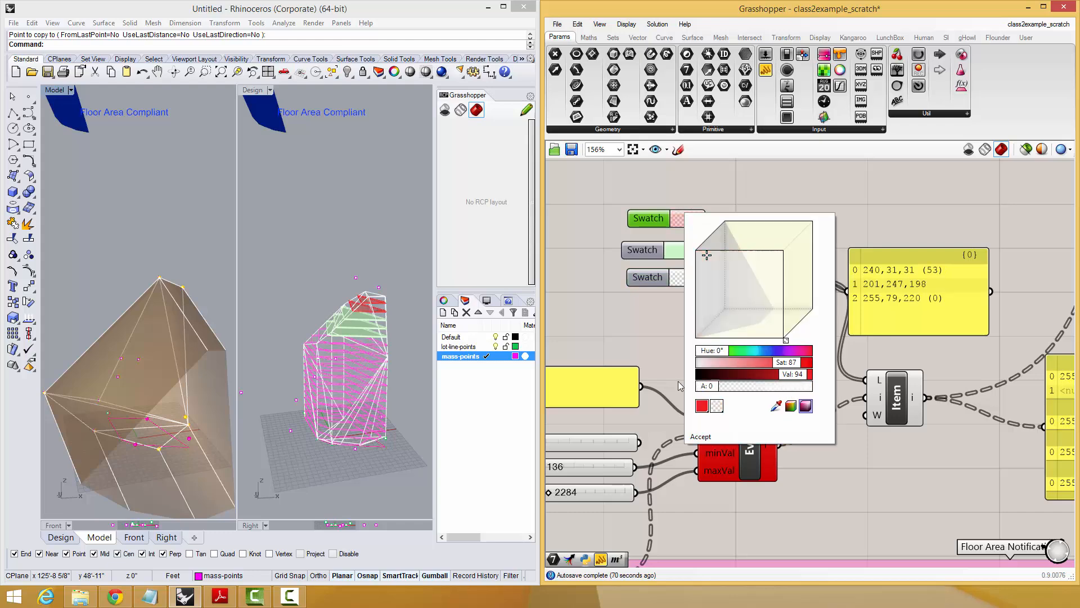
pyautogui.click(700, 436)
# Turn off the preview of the Preview component fed by the mesh edges to hide the mass's white edge lines.
pyautogui.moveTo(124, 292); pyautogui.dragTo(340, 379, button='right')
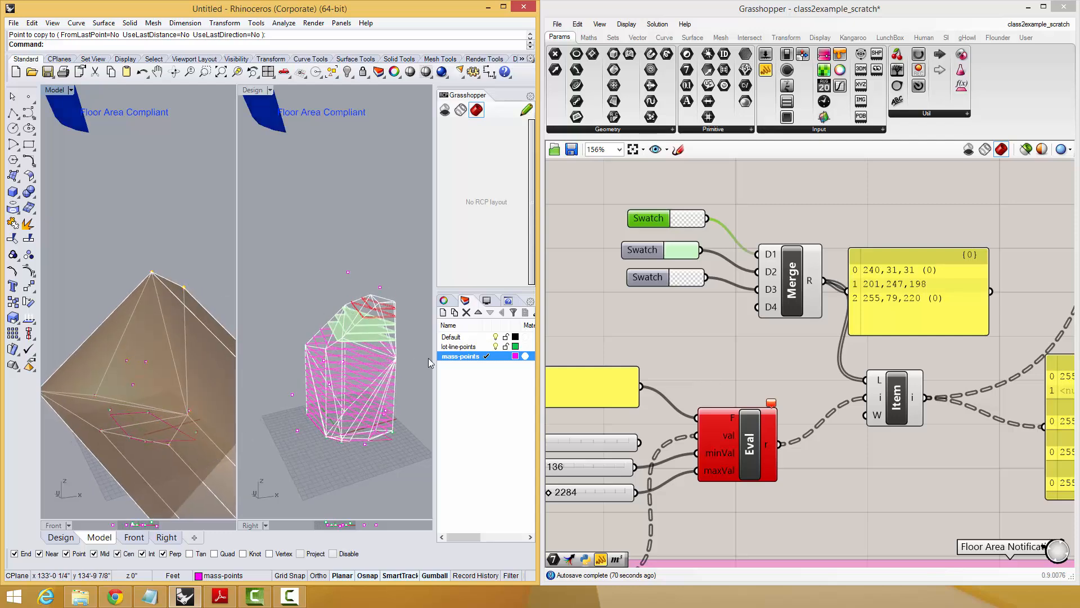
pyautogui.moveTo(690, 329); pyautogui.dragTo(923, 369, button='right')
pyautogui.scroll(-3, 829, 308)
pyautogui.click(731, 272)
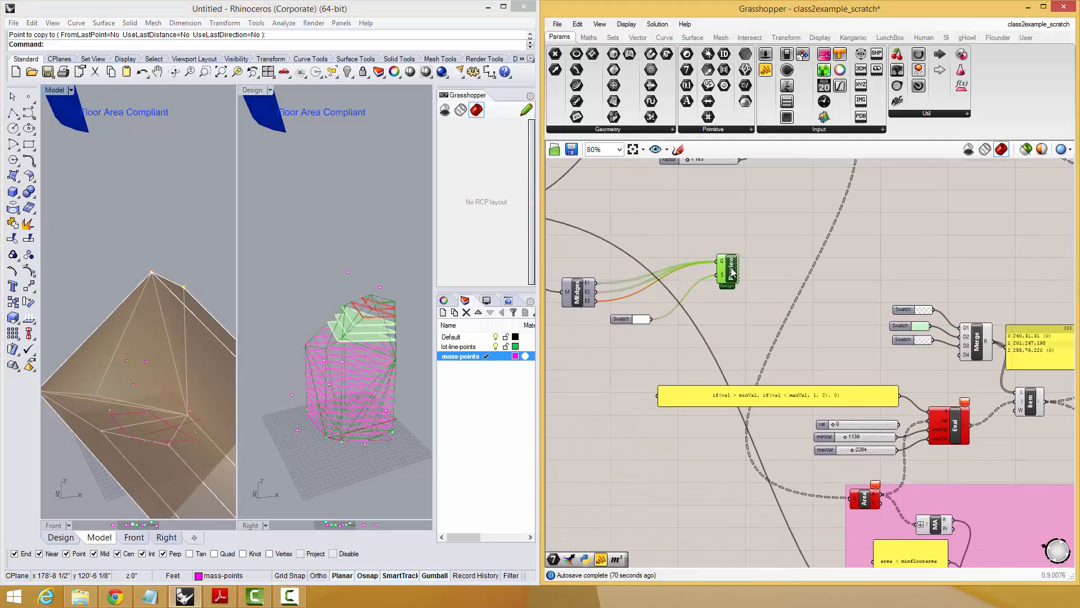
pyautogui.scroll(-1, 731, 274)
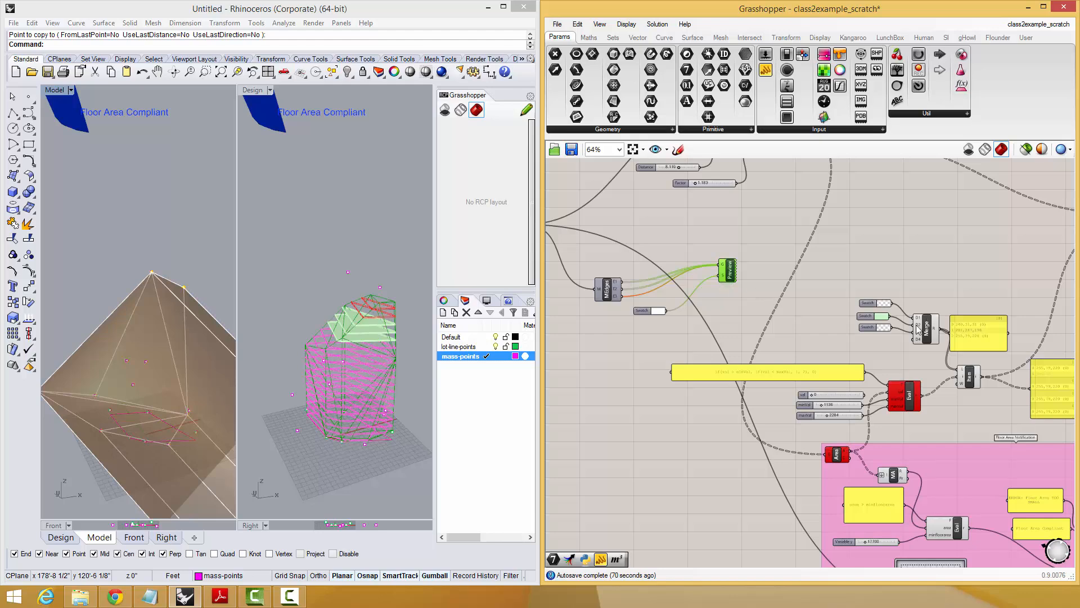
pyautogui.moveTo(917, 329); pyautogui.dragTo(842, 361, button='right')
pyautogui.scroll(2, 825, 337)
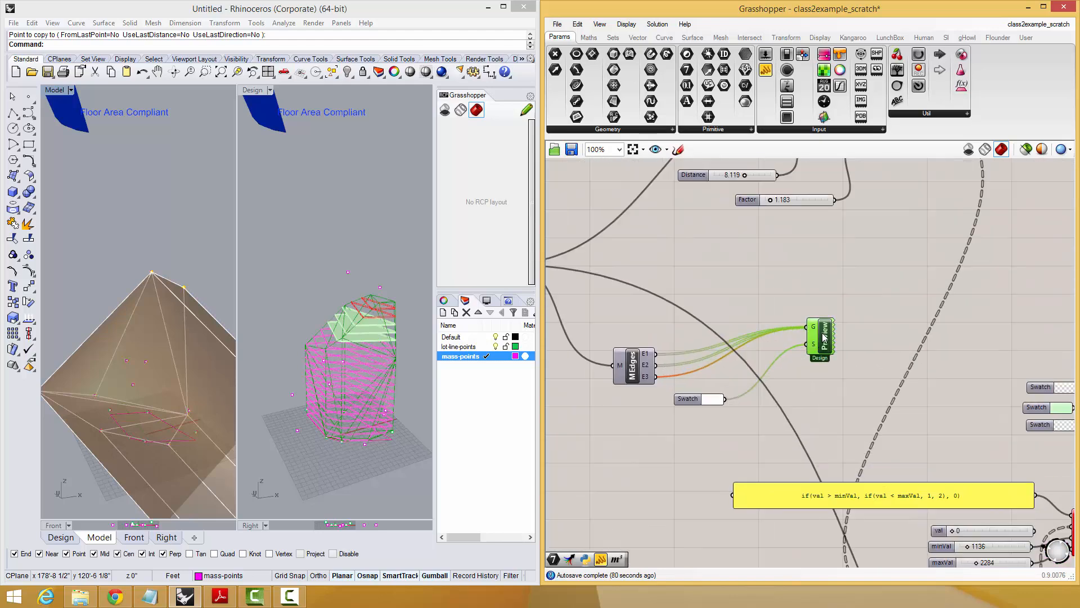
pyautogui.middleClick(823, 337)
pyautogui.click(848, 304)
pyautogui.click(882, 271)
# Examine the coloured floor slices in the Design view and trace the components that produce them, including Cap and Contour.
pyautogui.moveTo(222, 421); pyautogui.dragTo(249, 319, button='right')
pyautogui.scroll(5, 129, 355)
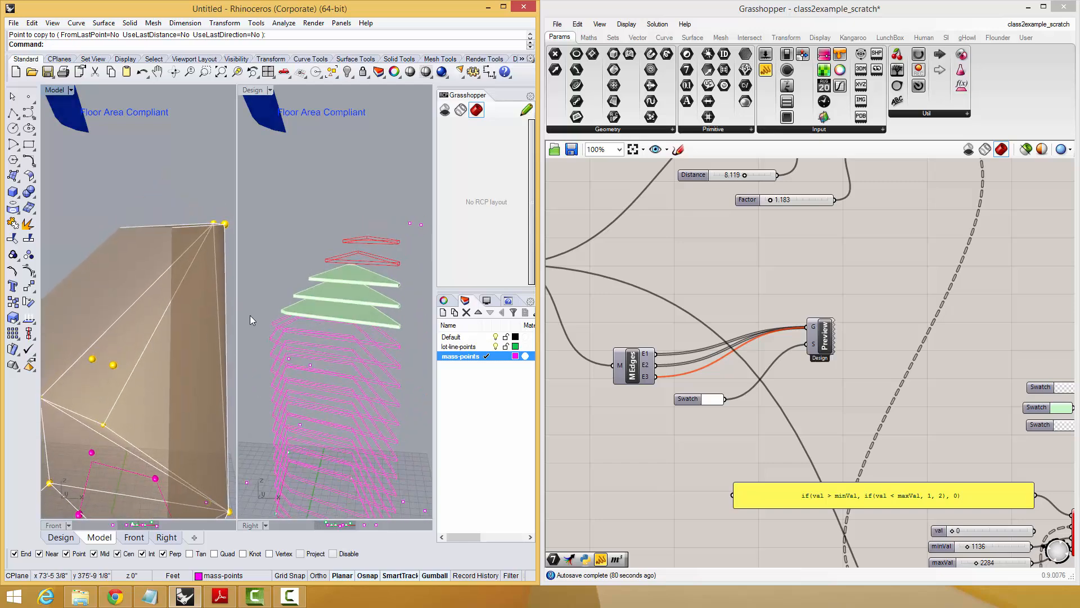
pyautogui.moveTo(808, 393); pyautogui.dragTo(664, 381, button='right')
pyautogui.scroll(-3, 664, 381)
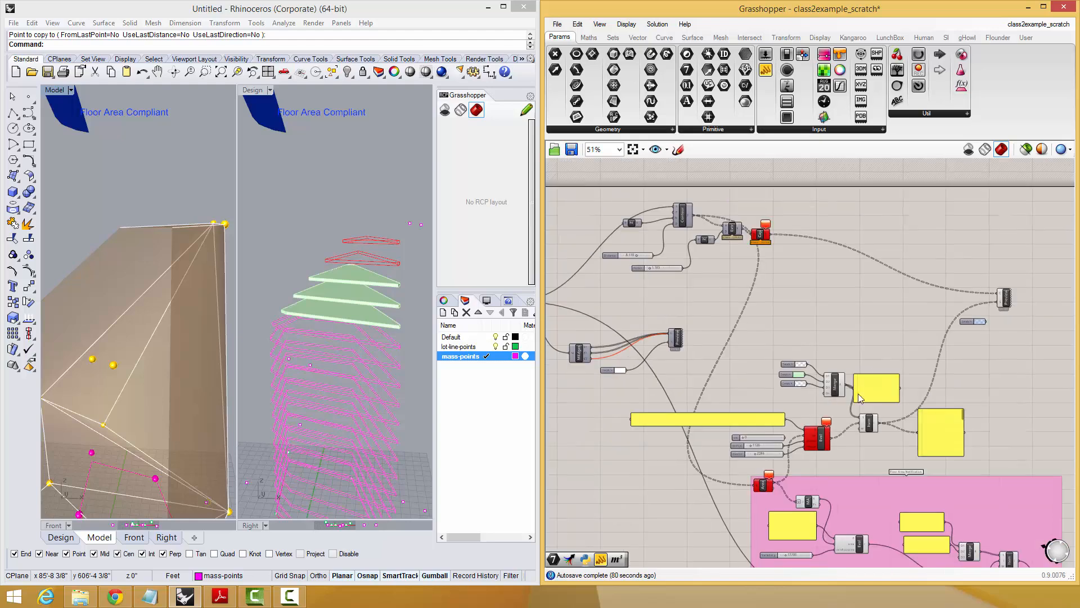
pyautogui.scroll(2, 937, 400)
pyautogui.moveTo(955, 340); pyautogui.dragTo(951, 438, button='right')
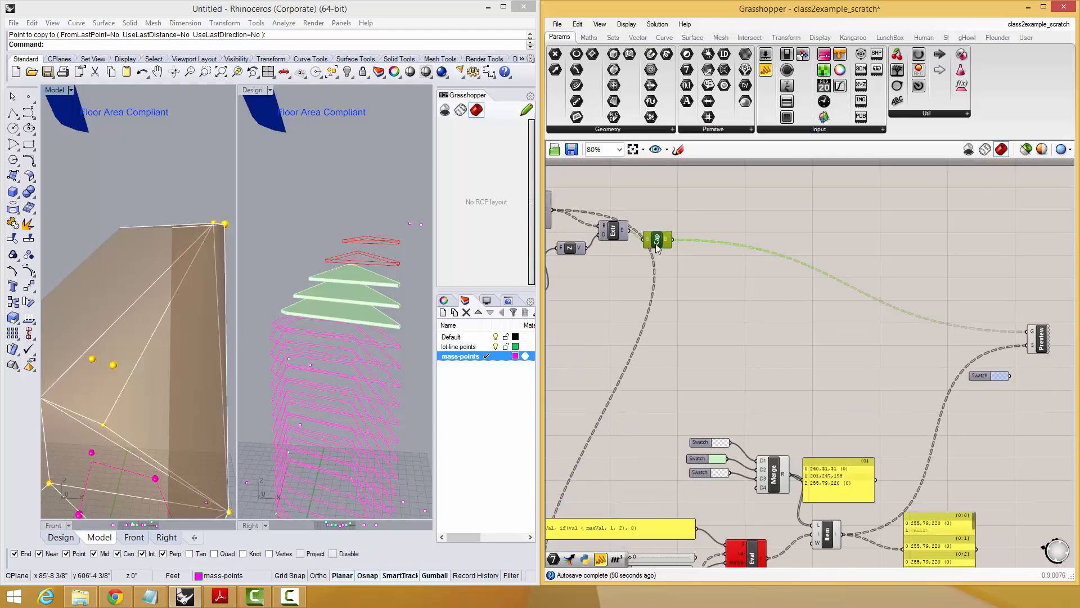
pyautogui.scroll(-2, 866, 321)
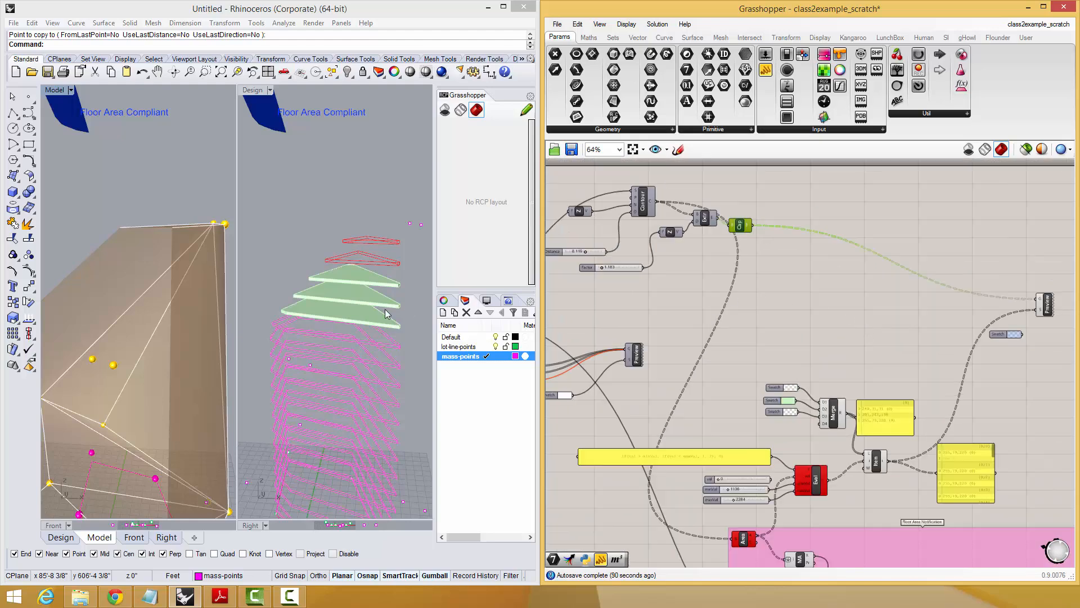
pyautogui.moveTo(324, 270); pyautogui.dragTo(350, 270, button='right')
pyautogui.moveTo(146, 306); pyautogui.dragTo(195, 281, button='right')
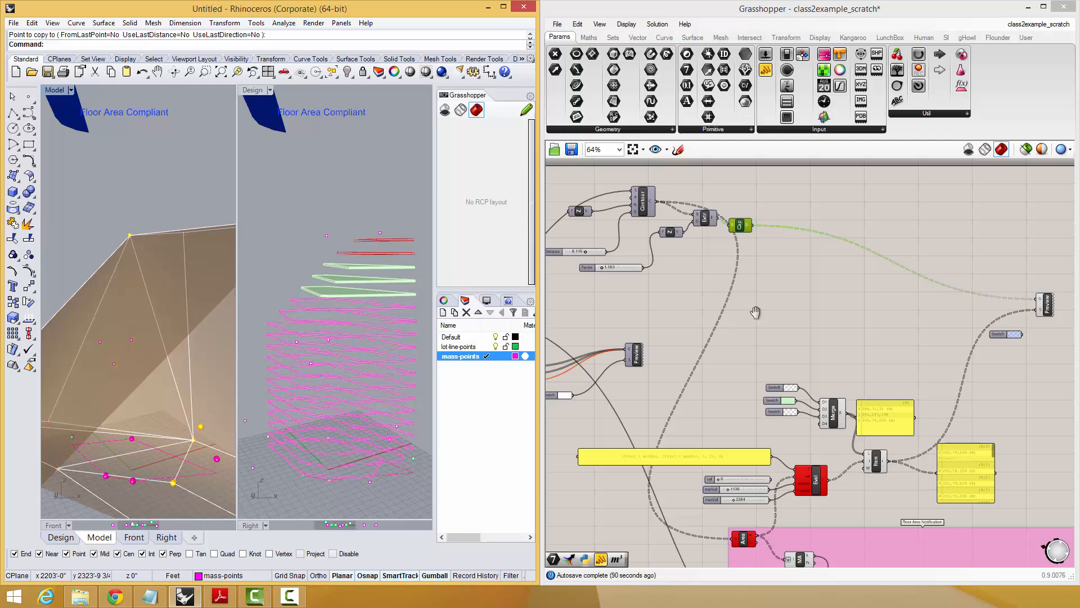
pyautogui.moveTo(755, 312); pyautogui.dragTo(895, 324, button='right')
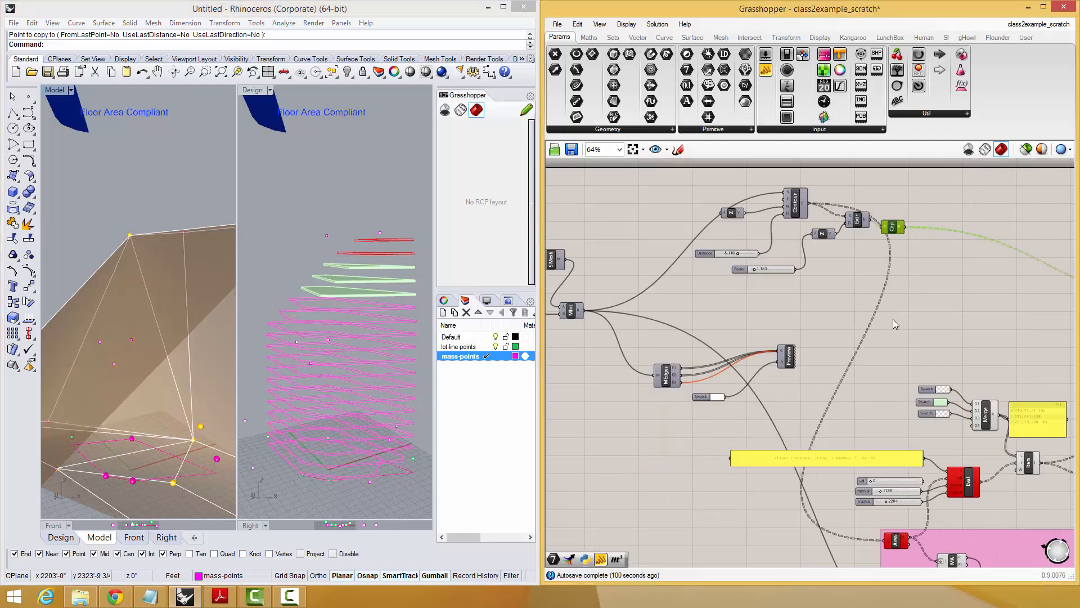
pyautogui.click(569, 312)
pyautogui.moveTo(950, 328); pyautogui.dragTo(890, 302, button='right')
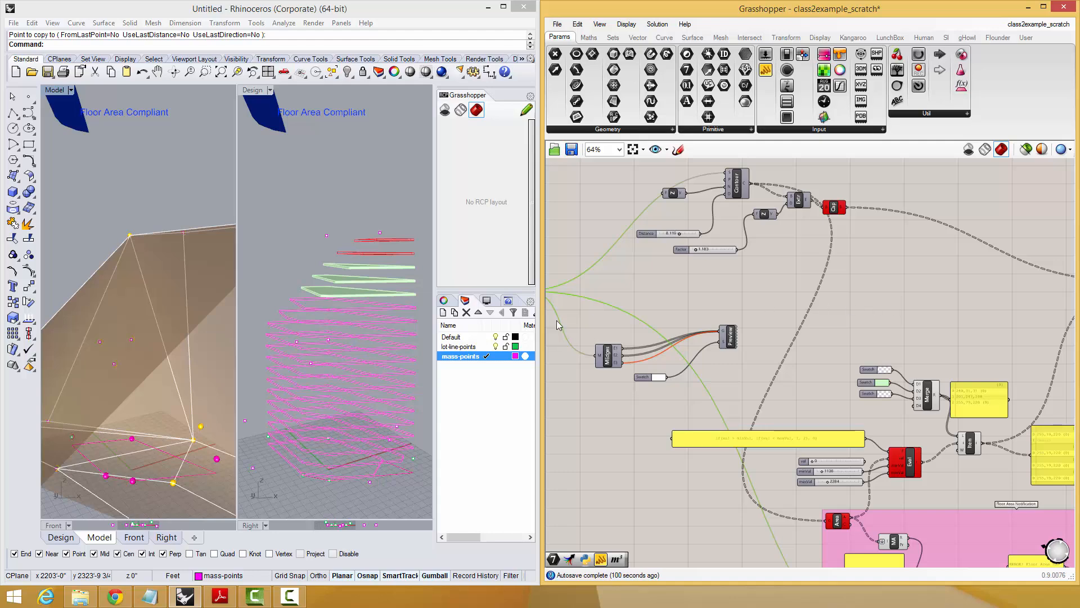
pyautogui.moveTo(206, 290); pyautogui.dragTo(181, 317, button='right')
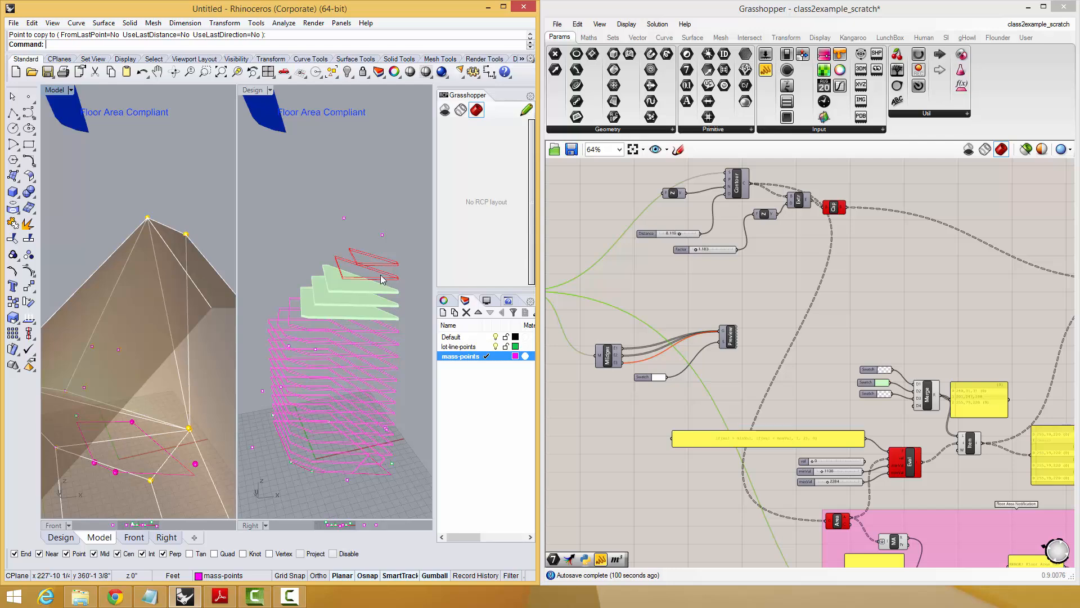
pyautogui.moveTo(825, 288); pyautogui.dragTo(836, 328, button='right')
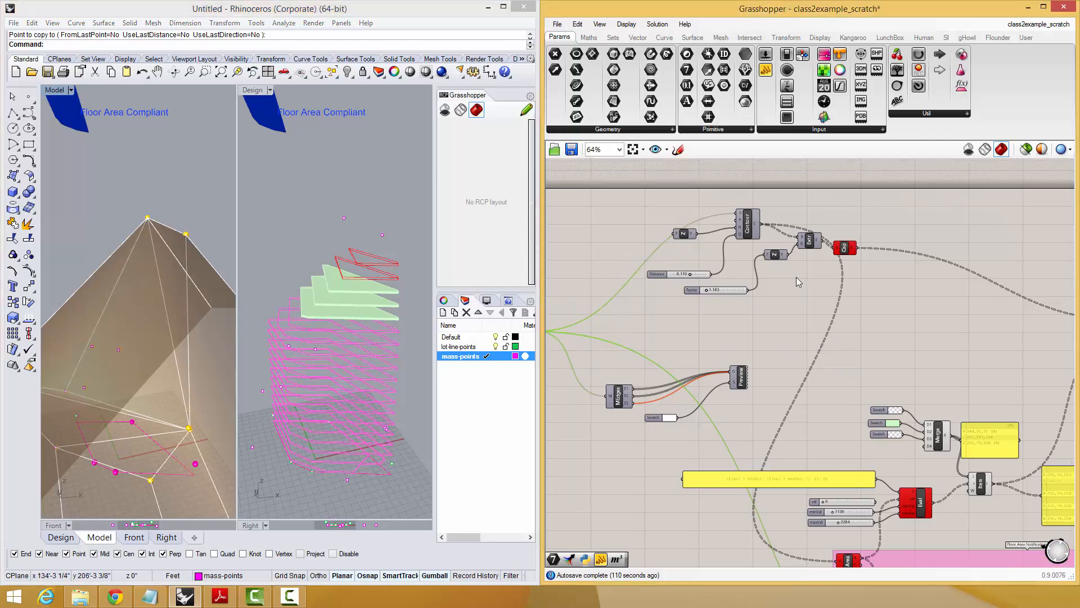
pyautogui.click(747, 229)
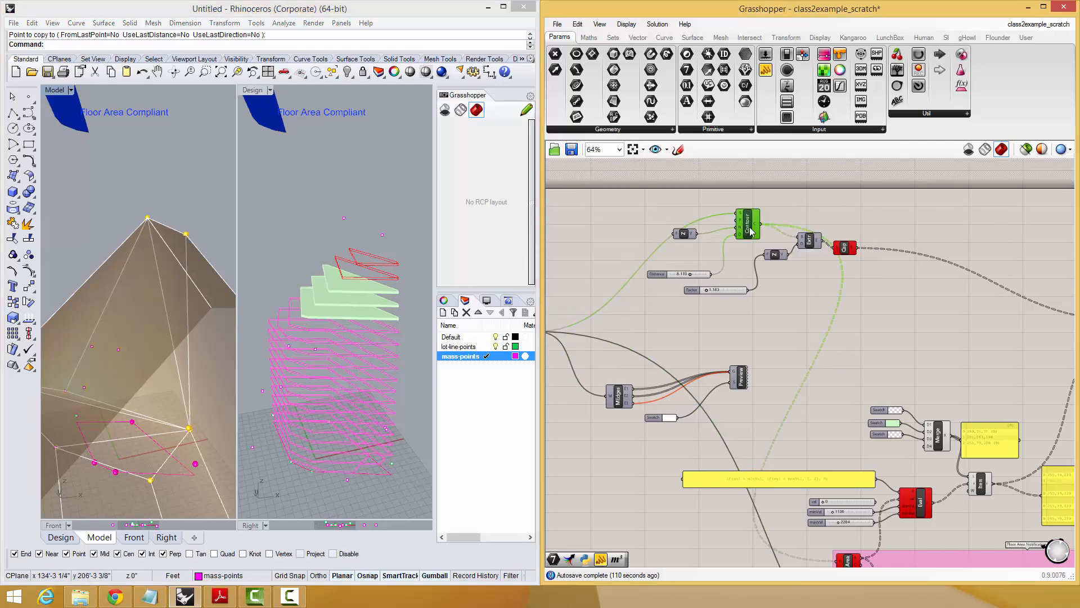
# Delete the outlying mass point that stretches the mass into a long spike in the Model view.
pyautogui.moveTo(911, 301)
pyautogui.mouseDown(button='right')
pyautogui.moveTo(893, 277)
pyautogui.moveTo(933, 328)
pyautogui.moveTo(901, 306)
pyautogui.mouseUp(button='right')
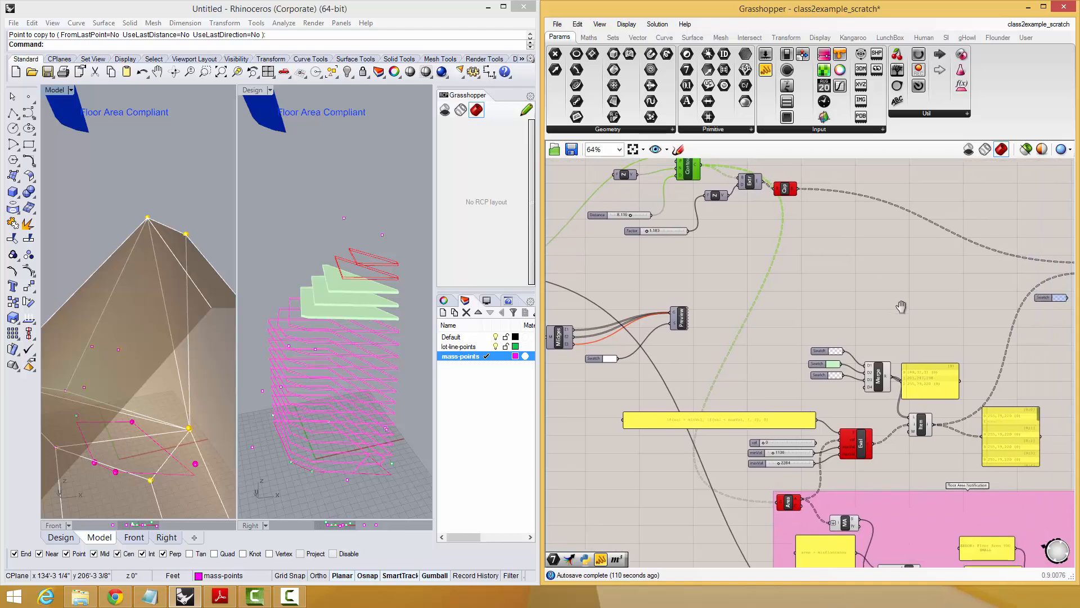
pyautogui.click(315, 333)
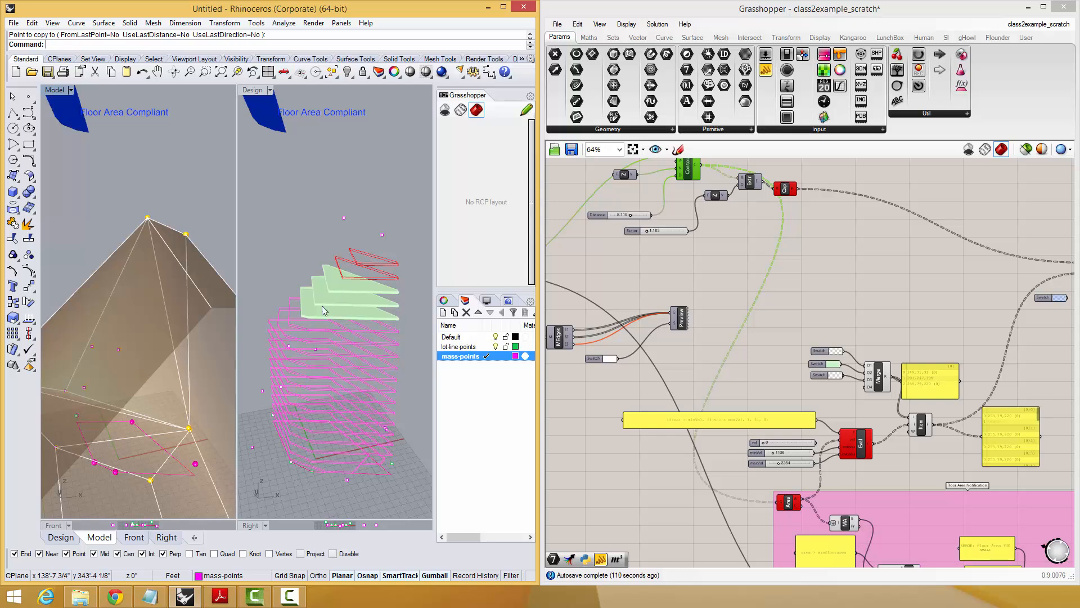
pyautogui.moveTo(145, 392); pyautogui.dragTo(91, 328, button='right')
pyautogui.scroll(-3, 187, 428)
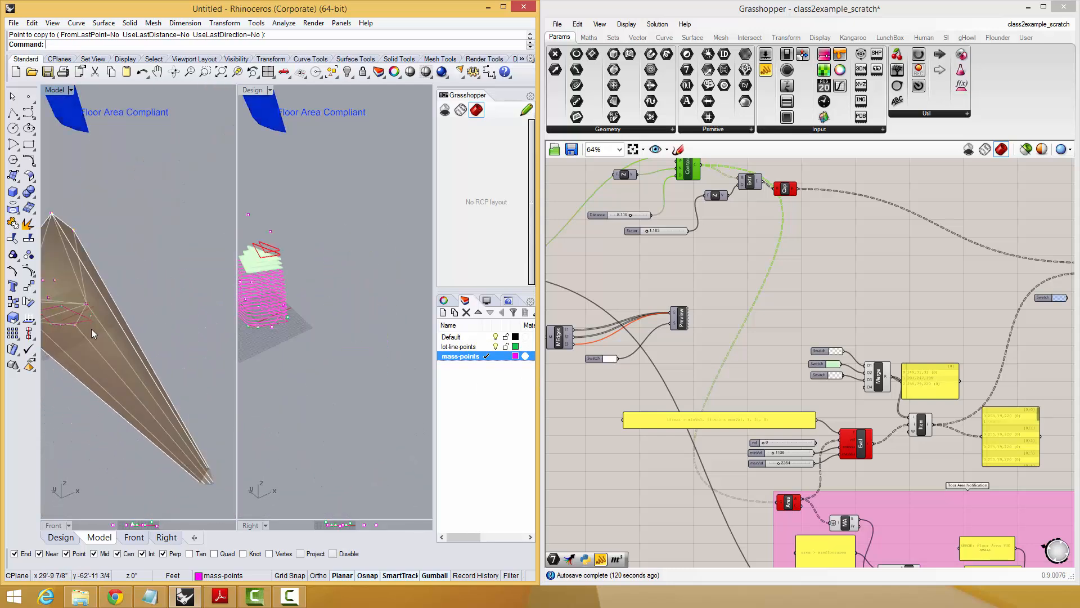
pyautogui.scroll(-3, 91, 328)
pyautogui.moveTo(137, 386); pyautogui.dragTo(215, 451)
pyautogui.write('E')
pyautogui.press('Return')
pyautogui.scroll(5, 135, 389)
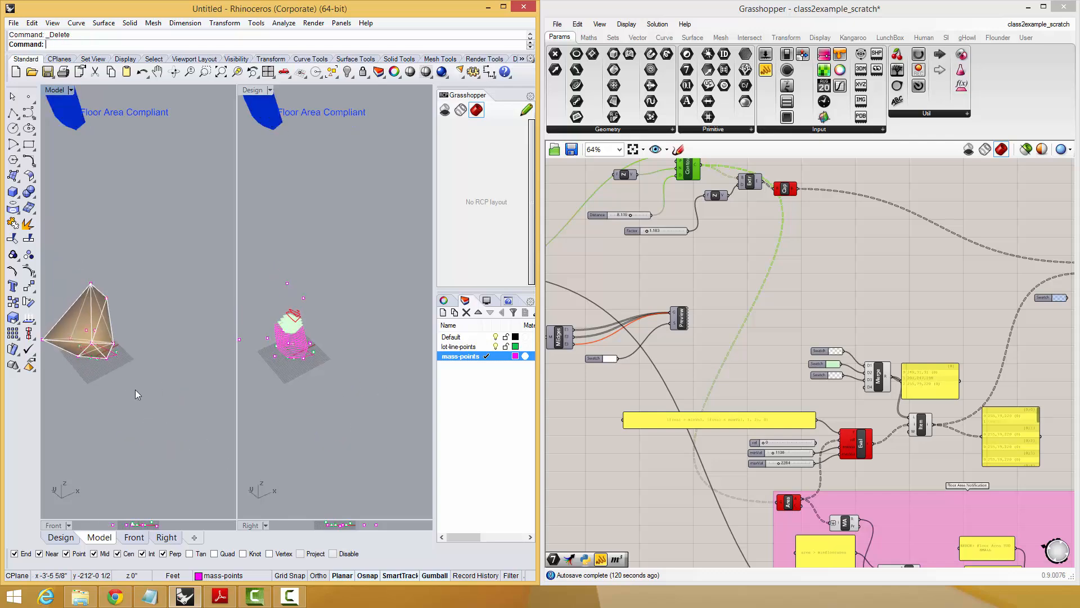
# Delete two more mass points at the mass's protruding lower corner.
pyautogui.moveTo(66, 344); pyautogui.dragTo(119, 402, button='right')
pyautogui.moveTo(108, 395); pyautogui.dragTo(100, 396)
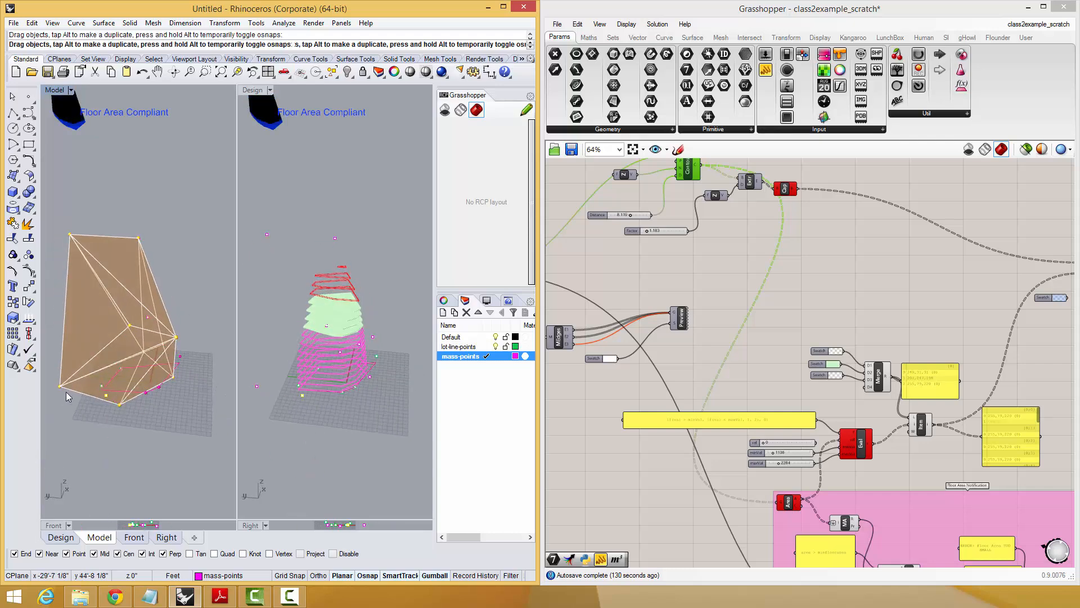
pyautogui.write('e')
pyautogui.press('Return')
pyautogui.click(60, 386)
pyautogui.write('e')
pyautogui.press('Return')
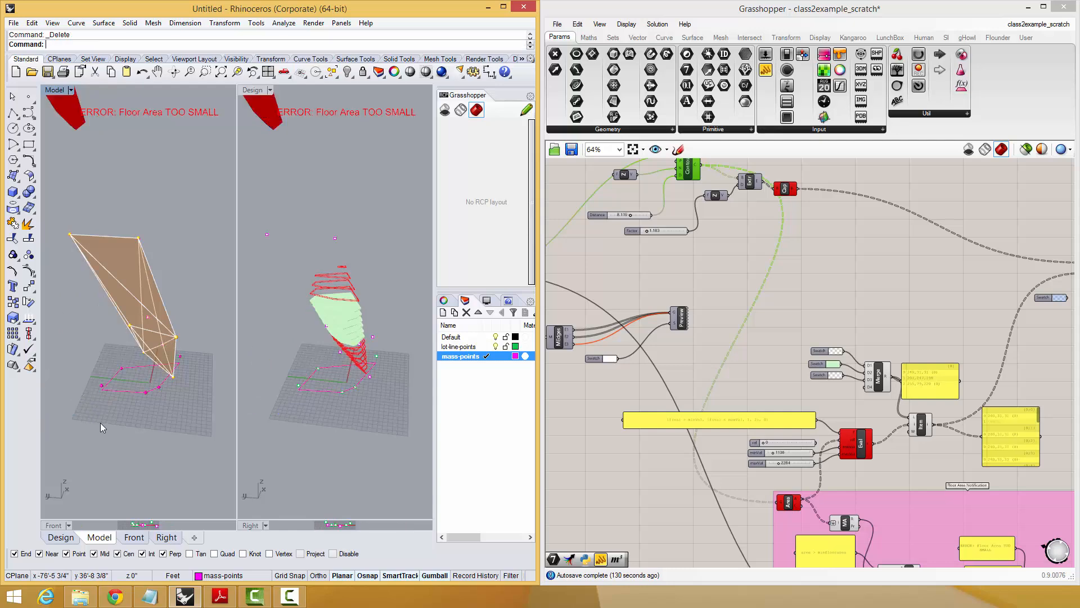
# Copy a mass point at ground level to rebuild the missing base corner of the mass.
pyautogui.moveTo(100, 423); pyautogui.dragTo(256, 401, button='right')
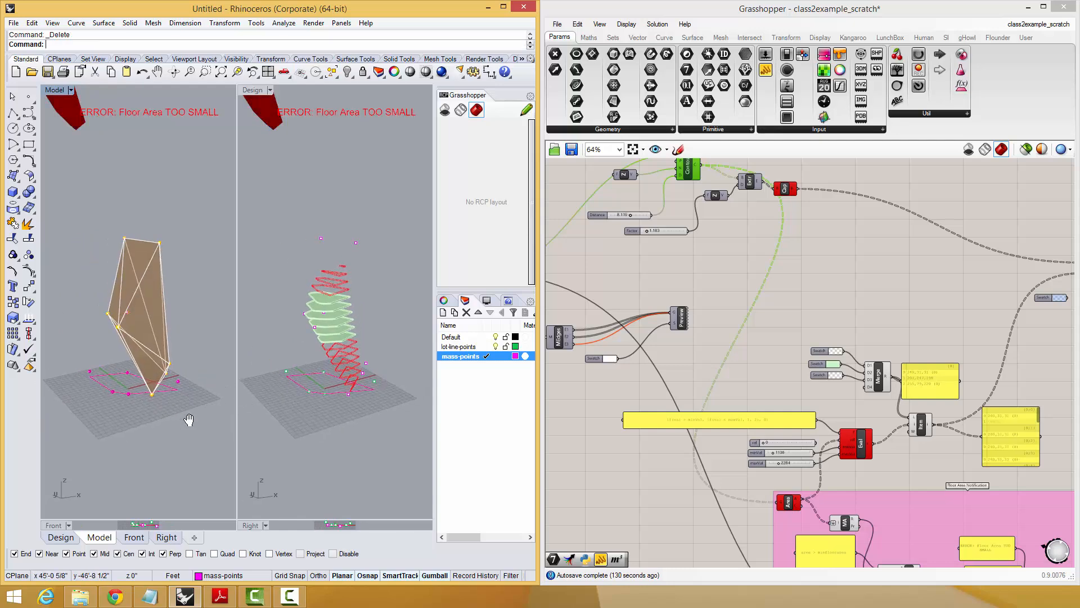
pyautogui.keyDown('shift'); pyautogui.moveTo(188, 419); pyautogui.dragTo(156, 441, button='right'); pyautogui.keyUp('shift')
pyautogui.write('co')
pyautogui.press('Return')
pyautogui.click(151, 434)
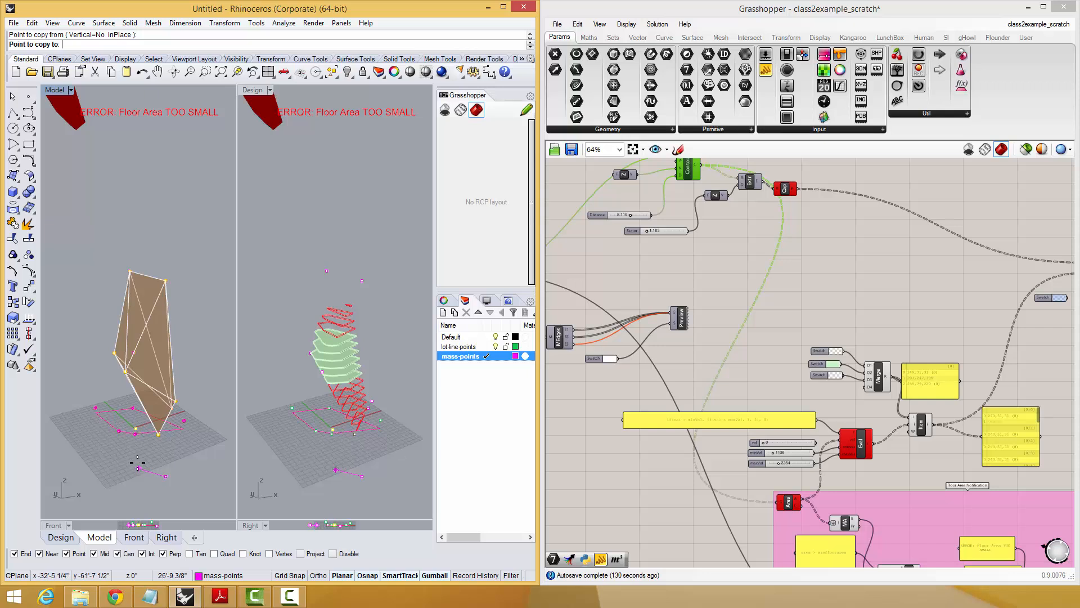
pyautogui.click(137, 462)
pyautogui.press('Return')
# Move the copied base point outward with the gumball to widen the foot of the mass.
pyautogui.keyDown('shift'); pyautogui.moveTo(109, 450); pyautogui.dragTo(116, 444, button='right'); pyautogui.keyUp('shift')
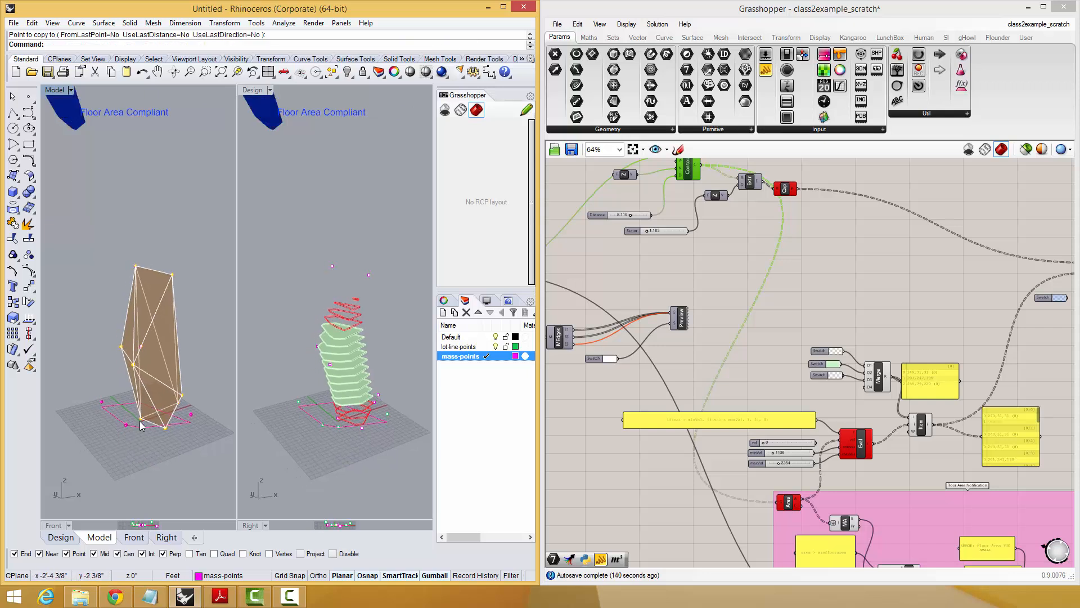
pyautogui.click(141, 421)
pyautogui.moveTo(166, 421); pyautogui.dragTo(144, 421)
pyautogui.keyDown('shift'); pyautogui.moveTo(145, 420); pyautogui.dragTo(147, 432, button='right'); pyautogui.keyUp('shift')
pyautogui.scroll(5, 138, 430)
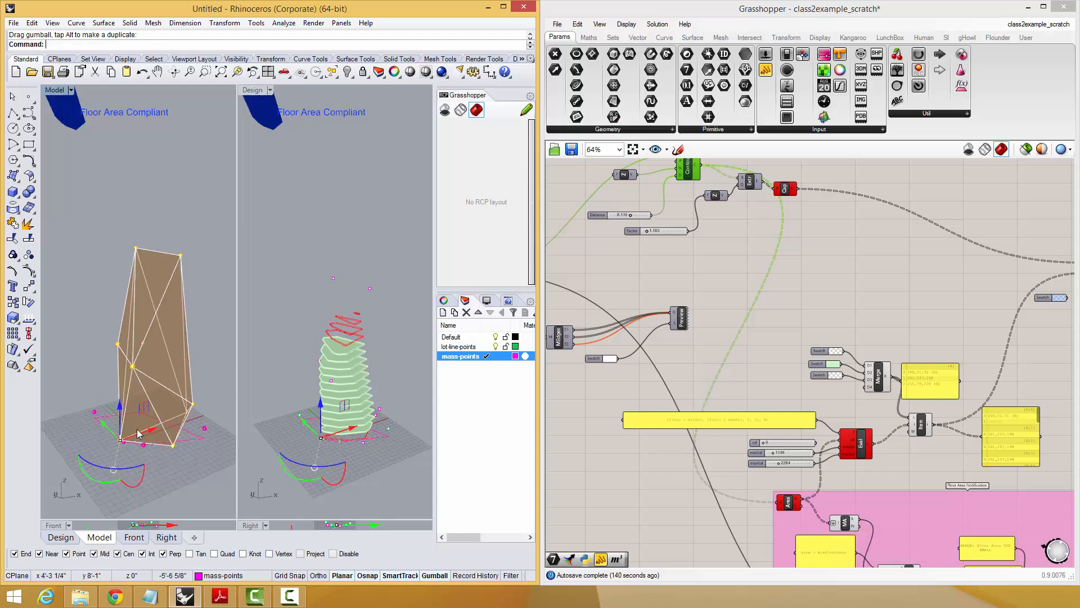
# Move further mass points with the gumball to broaden the tower and check its floor slices from several angles.
pyautogui.moveTo(100, 433); pyautogui.dragTo(90, 423)
pyautogui.click(197, 436)
pyautogui.moveTo(155, 415); pyautogui.dragTo(184, 276, button='right')
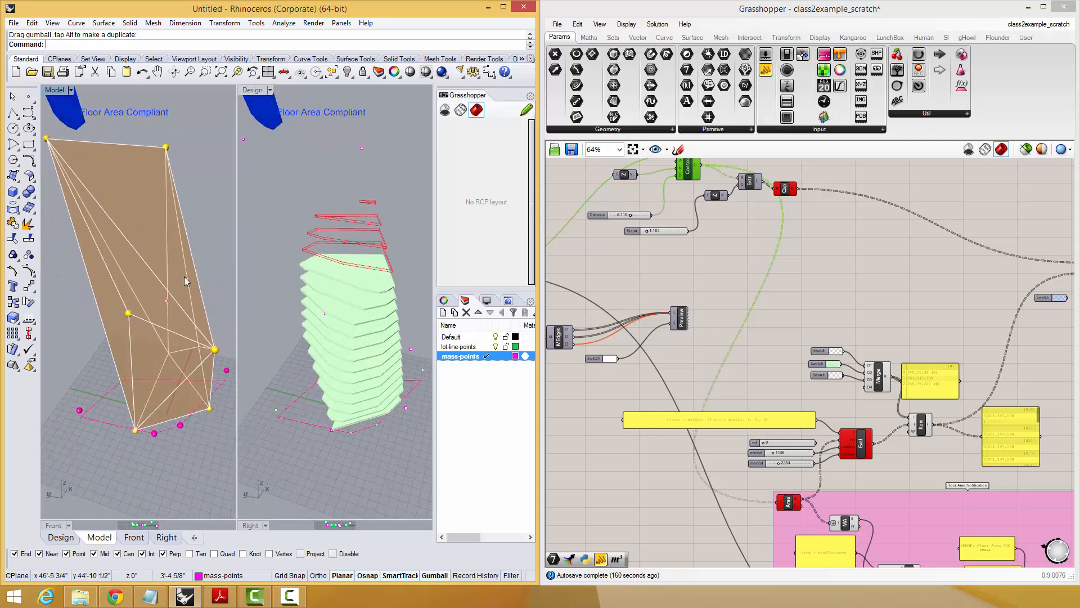
pyautogui.moveTo(107, 287); pyautogui.dragTo(396, 279, button='right')
pyautogui.moveTo(169, 329); pyautogui.dragTo(154, 399, button='right')
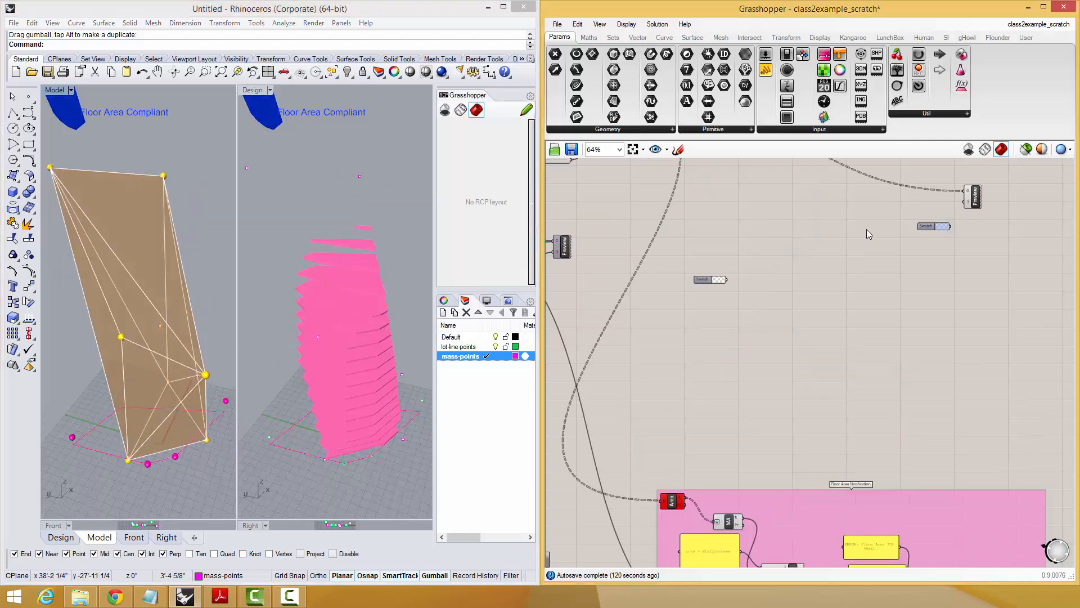
pyautogui.moveTo(158, 347); pyautogui.dragTo(153, 301, button='right')
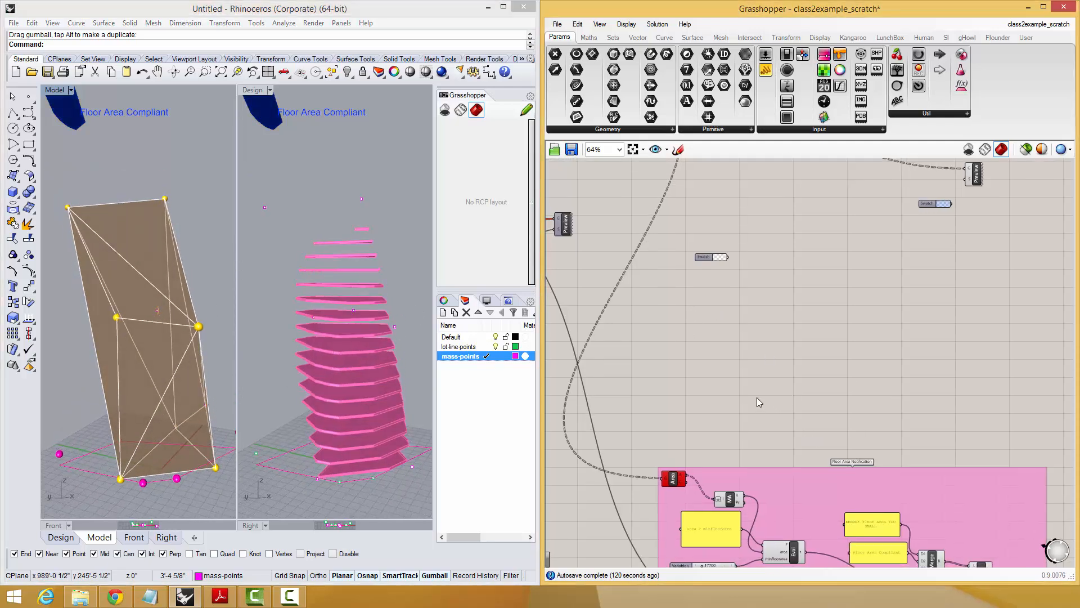
# Add a Larger Than component above the Floor Area Notification group and feed the Area component's output into its input A.
pyautogui.scroll(2, 754, 353)
pyautogui.doubleClick(758, 316)
pyautogui.write('lar')
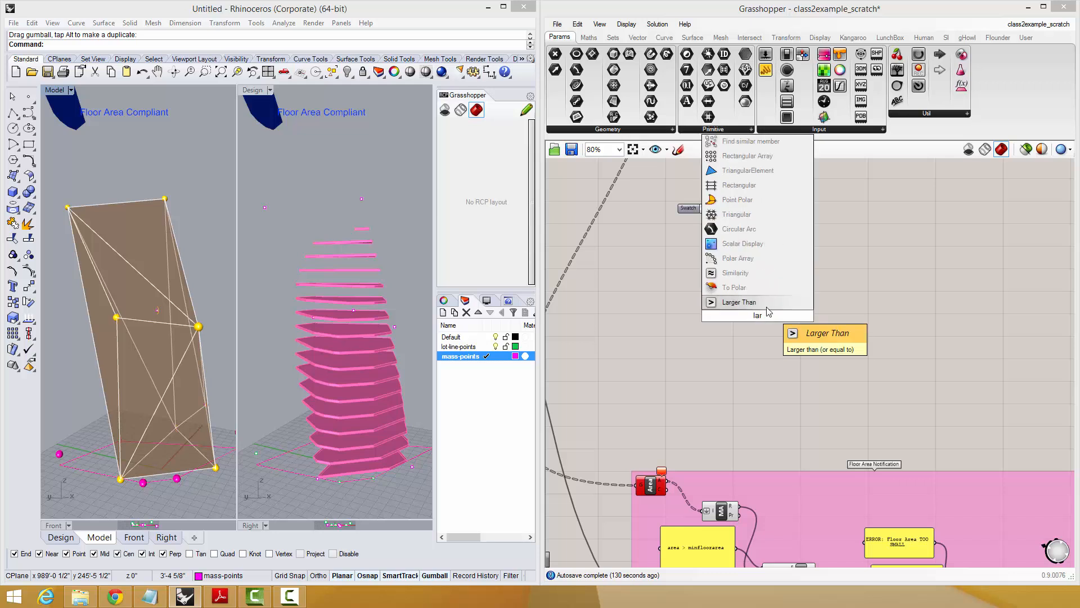
pyautogui.click(766, 306)
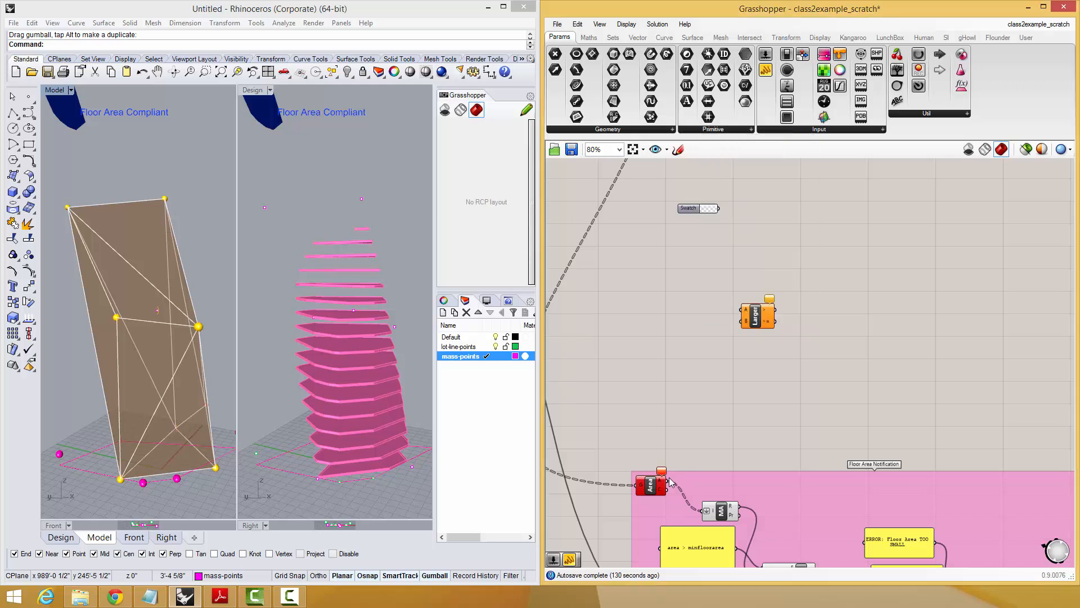
pyautogui.moveTo(768, 332); pyautogui.dragTo(783, 347)
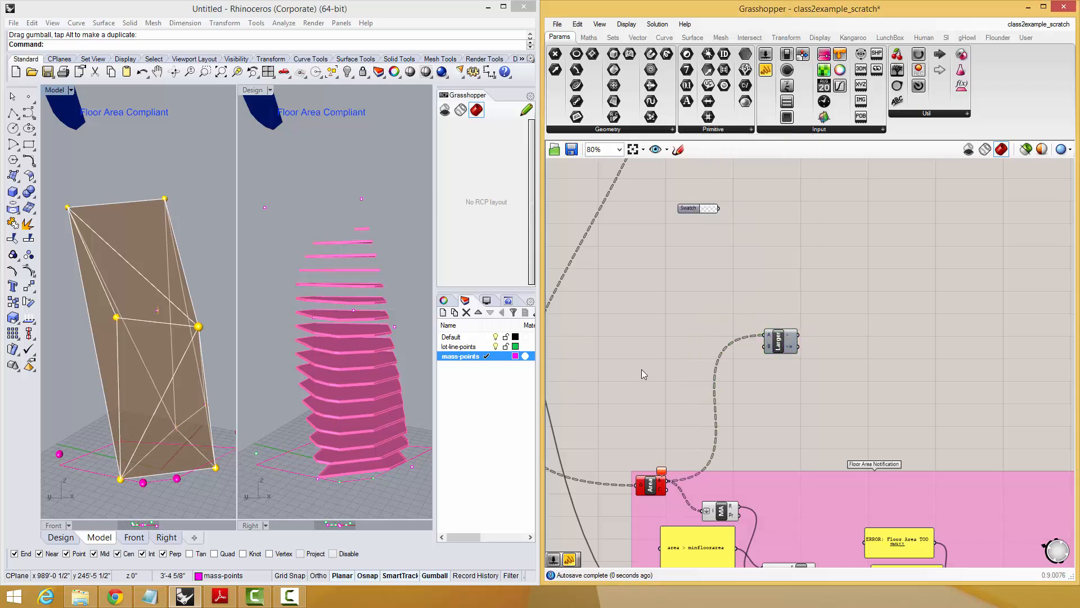
# Create a number slider set to 1500 as the comparison value for Larger Than's input B.
pyautogui.doubleClick(641, 370)
pyautogui.write('1500')
pyautogui.press('Return')
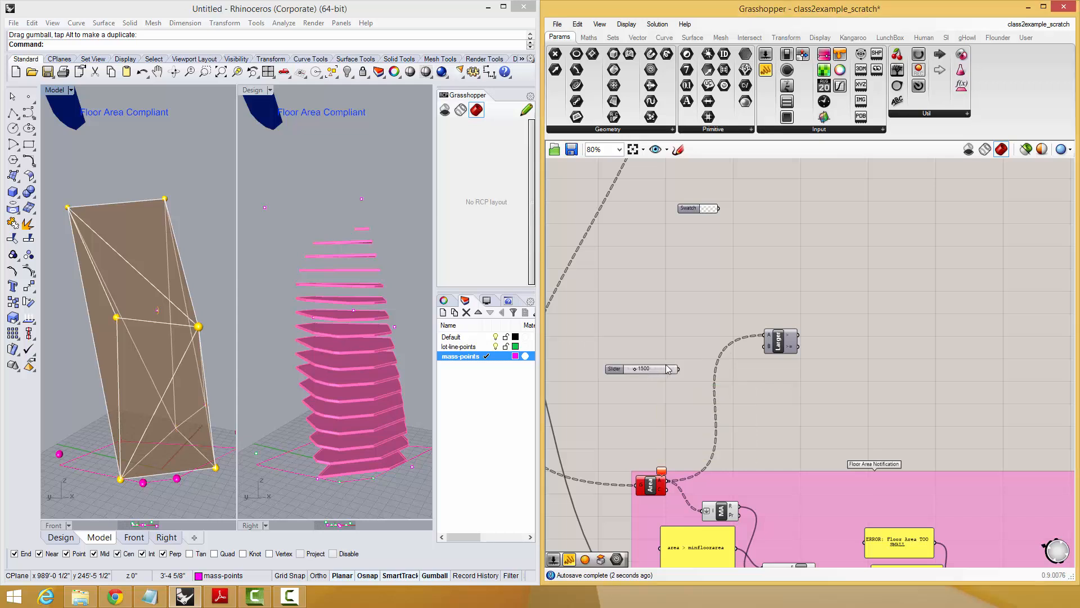
# Attach a panel to Larger Than's first output and enlarge it to list the comparison results.
pyautogui.doubleClick(851, 355)
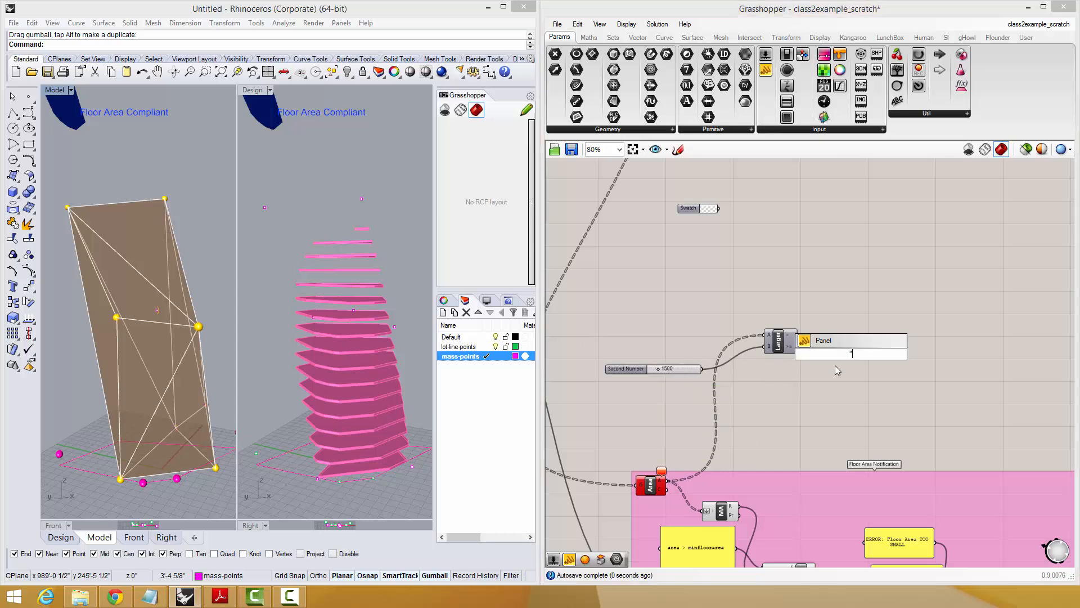
pyautogui.press('Return')
pyautogui.moveTo(821, 369); pyautogui.dragTo(820, 370)
pyautogui.scroll(3, 820, 382)
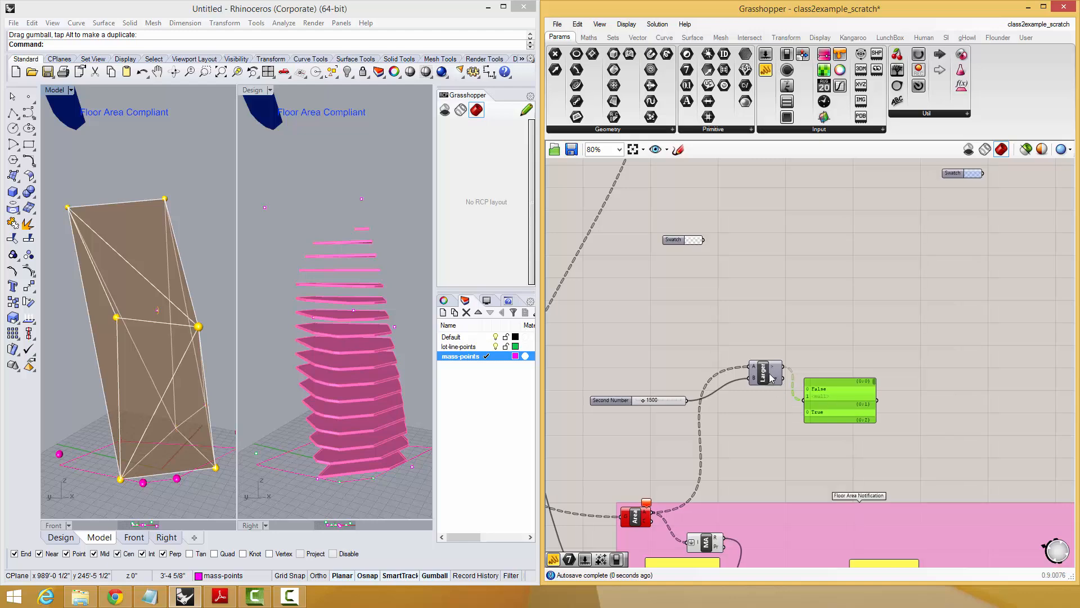
pyautogui.moveTo(896, 396); pyautogui.dragTo(1021, 506)
pyautogui.scroll(-2, 826, 437)
# Add an Integer parameter between Larger Than and the results panel to convert the true/false values to numbers.
pyautogui.doubleClick(747, 420)
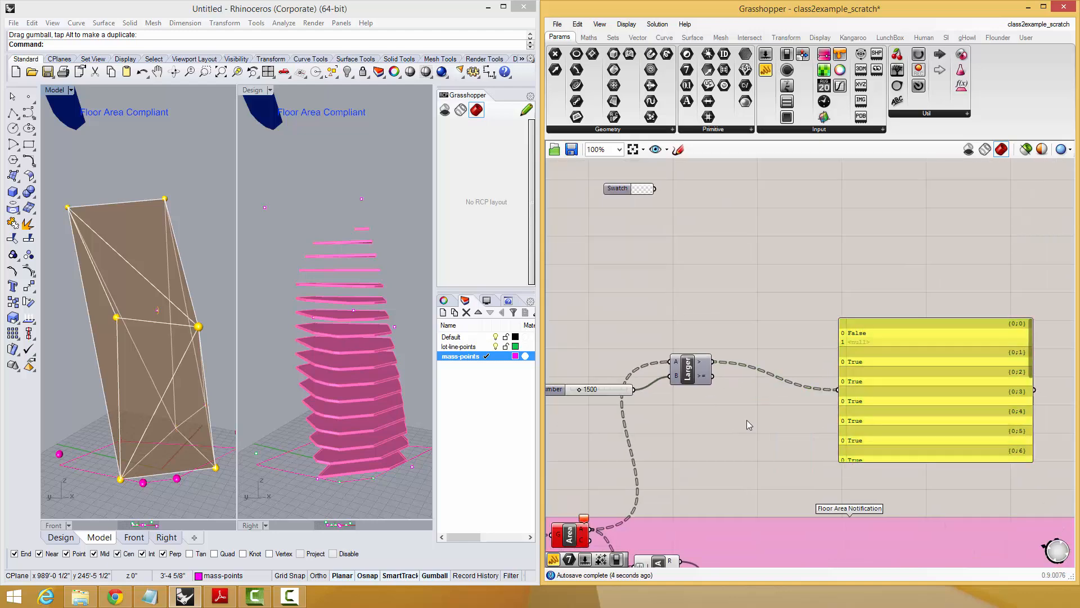
pyautogui.write('int')
pyautogui.click(721, 406)
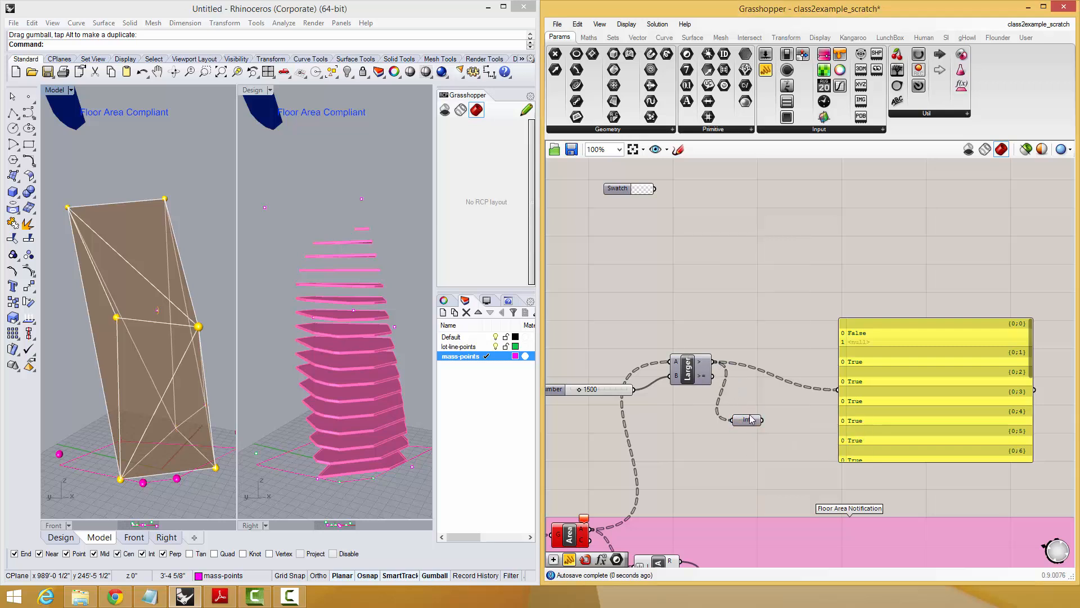
# Add a Dispatch component and position it above the Larger Than component.
pyautogui.doubleClick(808, 299)
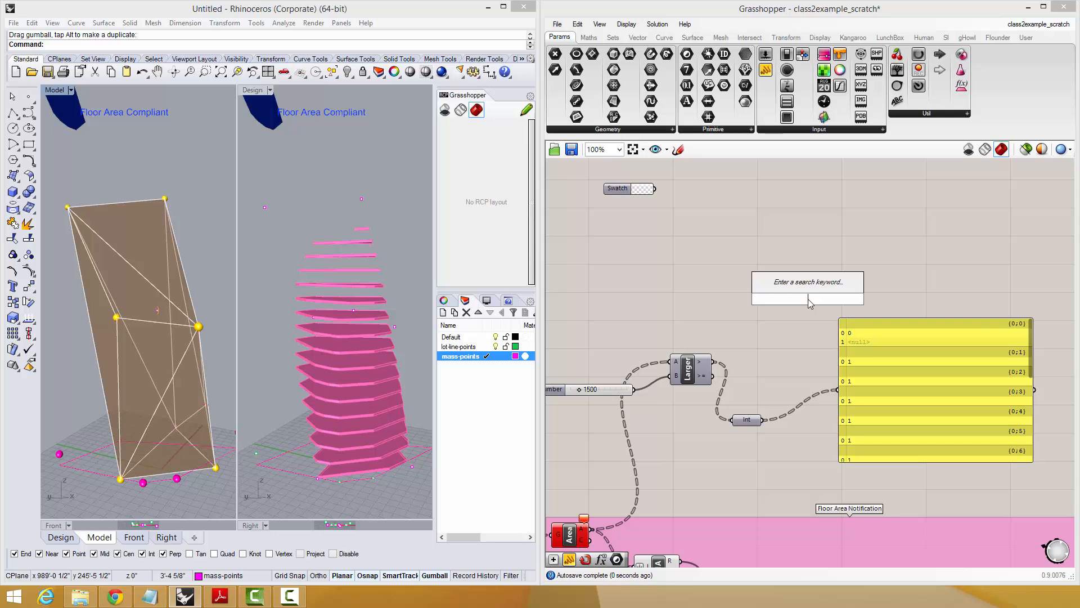
pyautogui.write('dis')
pyautogui.press('Return')
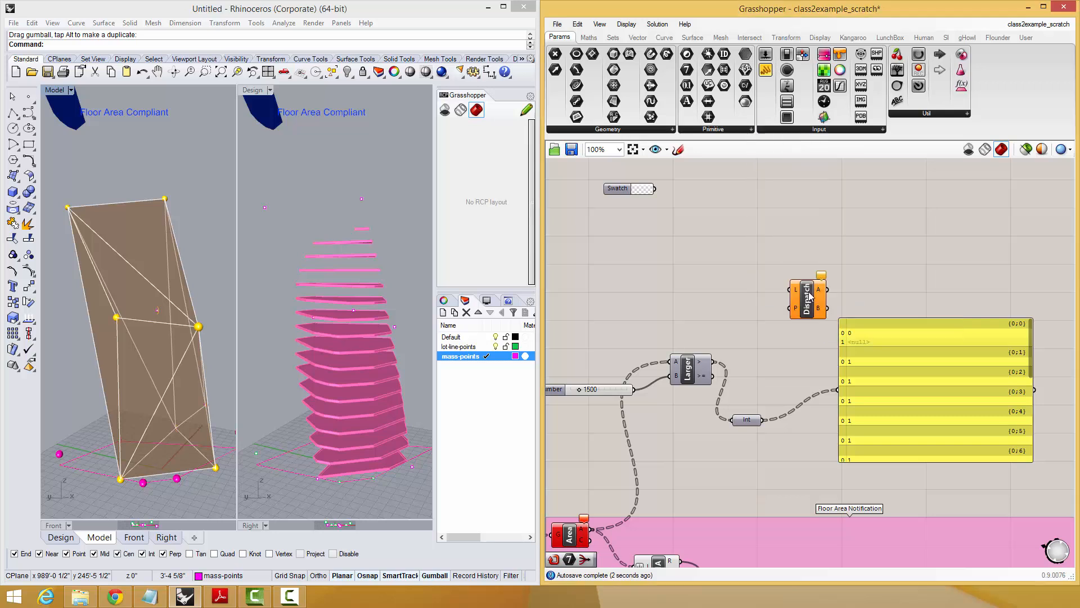
pyautogui.moveTo(692, 369); pyautogui.dragTo(684, 359)
pyautogui.moveTo(819, 310); pyautogui.dragTo(796, 319)
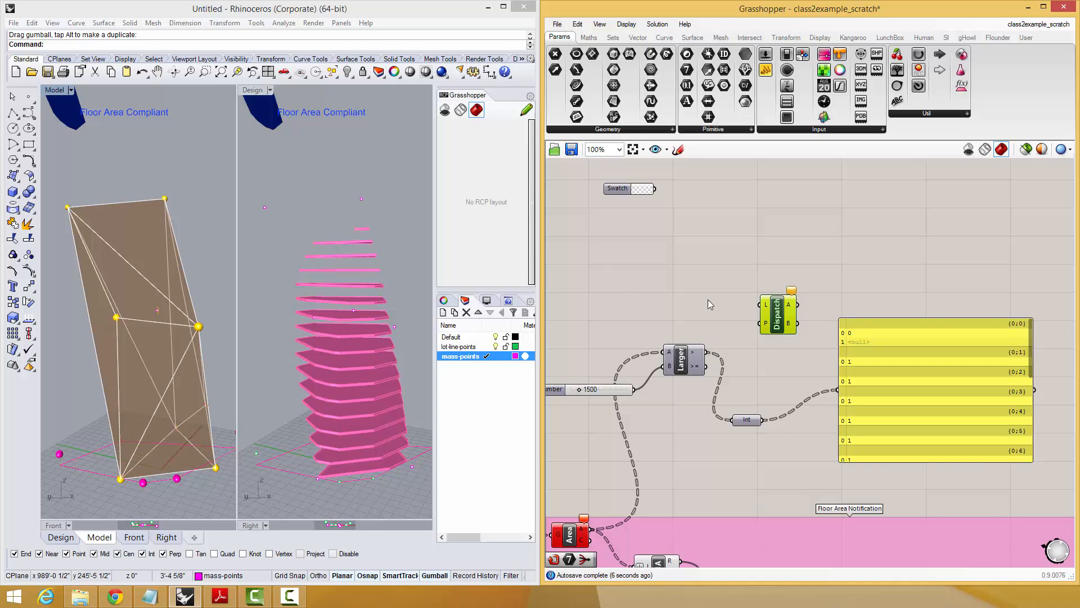
# Connect the capped floor slices to Dispatch's list input L and Larger Than's result to its pattern input P.
pyautogui.moveTo(705, 307); pyautogui.dragTo(803, 331, button='right')
pyautogui.scroll(-1, 759, 389)
pyautogui.moveTo(732, 425); pyautogui.dragTo(740, 543, button='right')
pyautogui.moveTo(688, 280); pyautogui.dragTo(692, 294, button='right')
pyautogui.moveTo(706, 185); pyautogui.dragTo(699, 203)
pyautogui.moveTo(781, 493); pyautogui.dragTo(835, 444)
pyautogui.scroll(2, 808, 448)
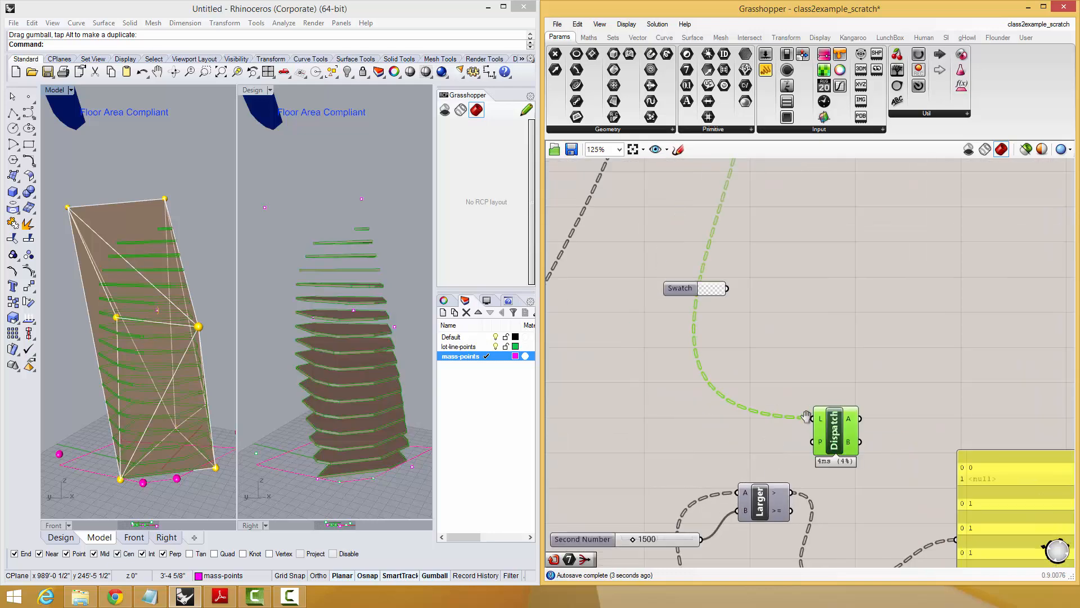
pyautogui.moveTo(793, 488); pyautogui.dragTo(764, 456, button='right')
pyautogui.moveTo(875, 413); pyautogui.dragTo(773, 441, button='right')
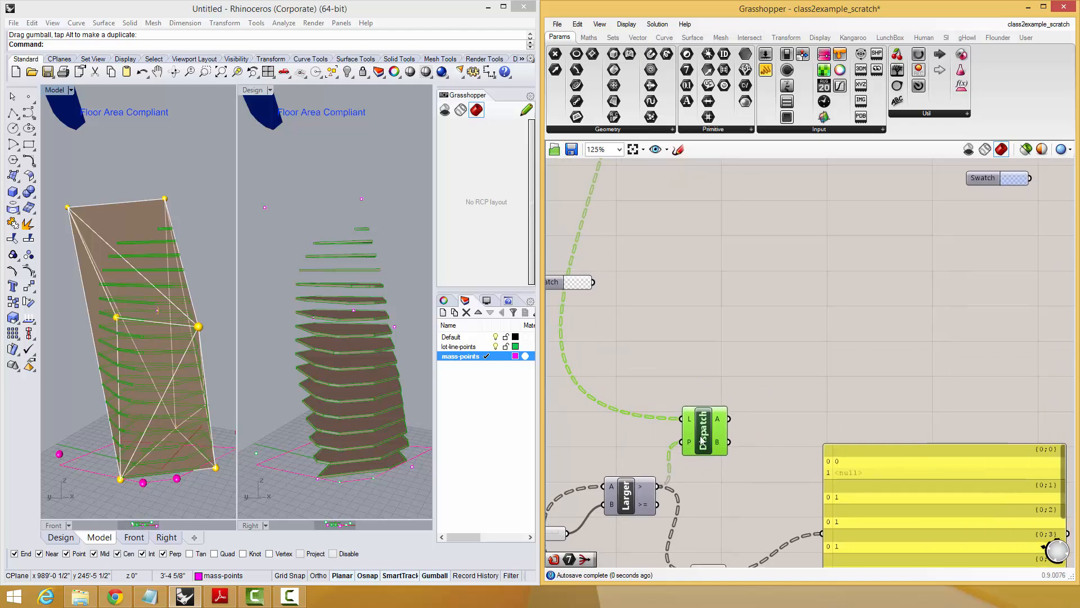
# Add two panels and connect them to Dispatch outputs A and B.
pyautogui.doubleClick(761, 374)
pyautogui.write('"')
pyautogui.press('Return')
pyautogui.moveTo(730, 417); pyautogui.dragTo(788, 305)
pyautogui.doubleClick(825, 389)
pyautogui.write('"')
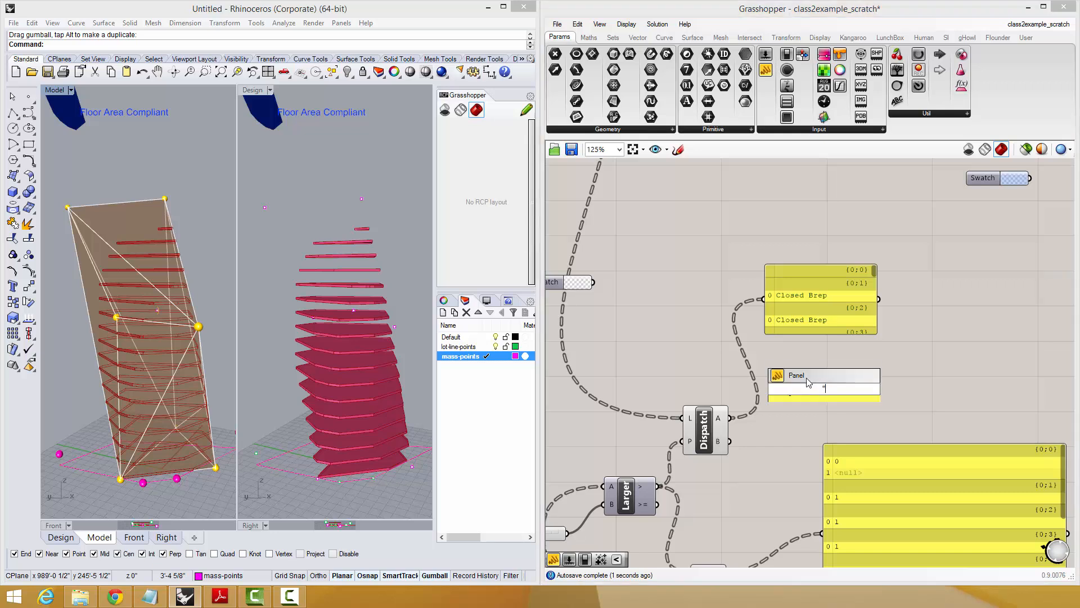
pyautogui.click(806, 378)
pyautogui.moveTo(802, 382); pyautogui.dragTo(769, 445)
# Add a Geometry parameter and connect Dispatch output A to it to highlight those floor slices.
pyautogui.doubleClick(841, 369)
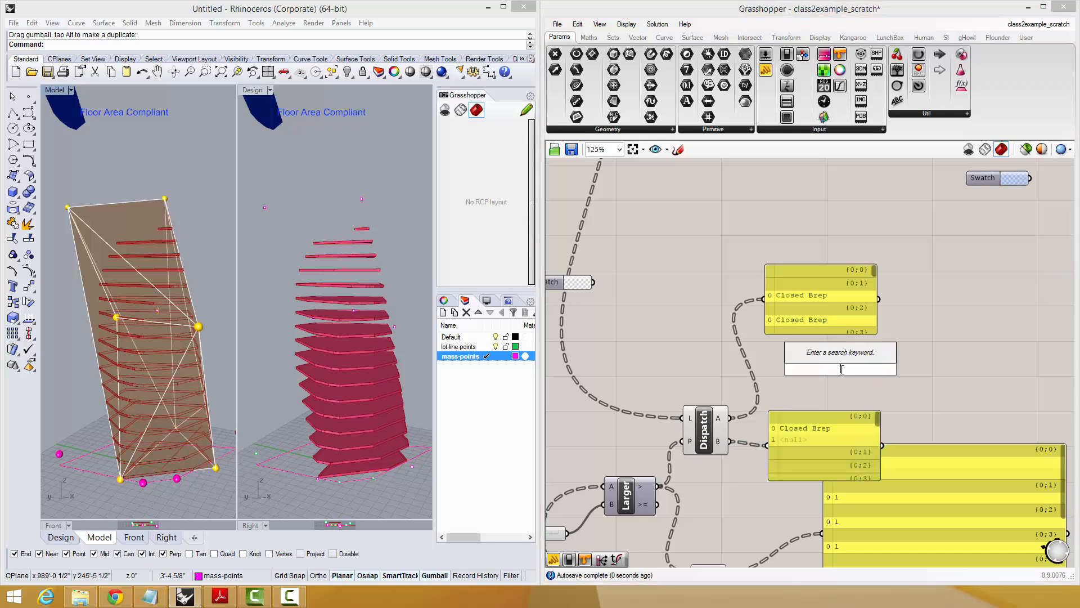
pyautogui.write('ge')
pyautogui.click(817, 343)
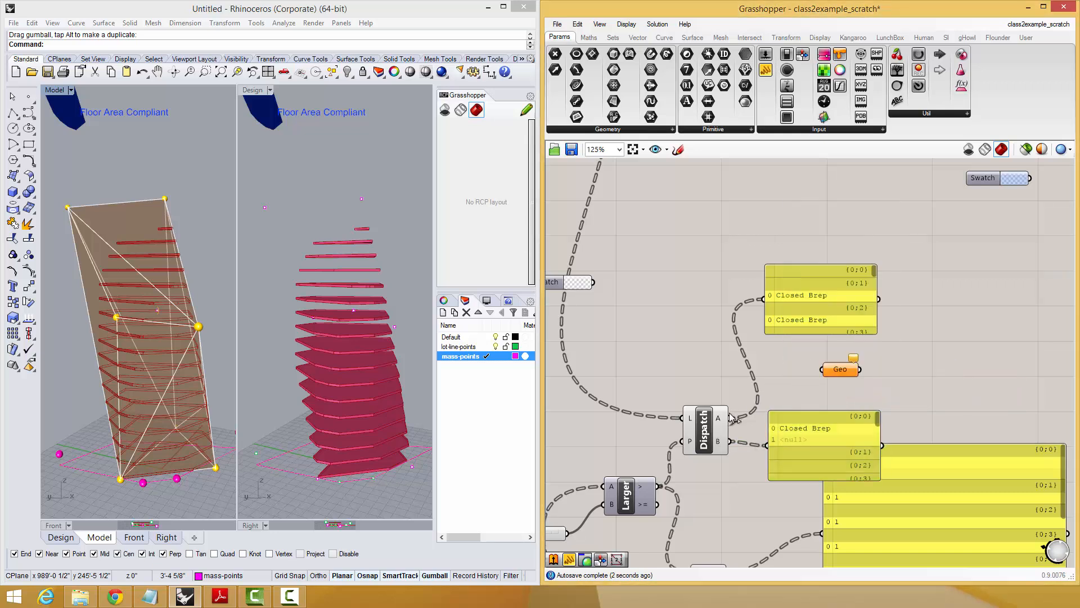
pyautogui.moveTo(819, 371); pyautogui.dragTo(822, 370)
pyautogui.click(840, 370)
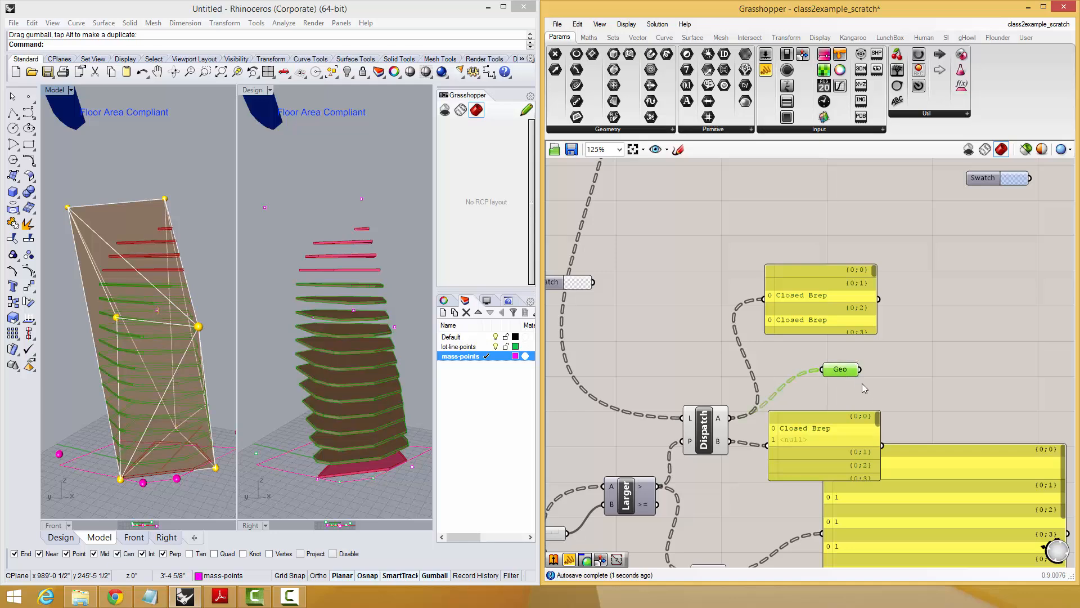
# Compare the two slice groups by rewiring the Geometry parameter to Dispatch output B and back to output A.
pyautogui.moveTo(853, 386); pyautogui.dragTo(847, 355, button='right')
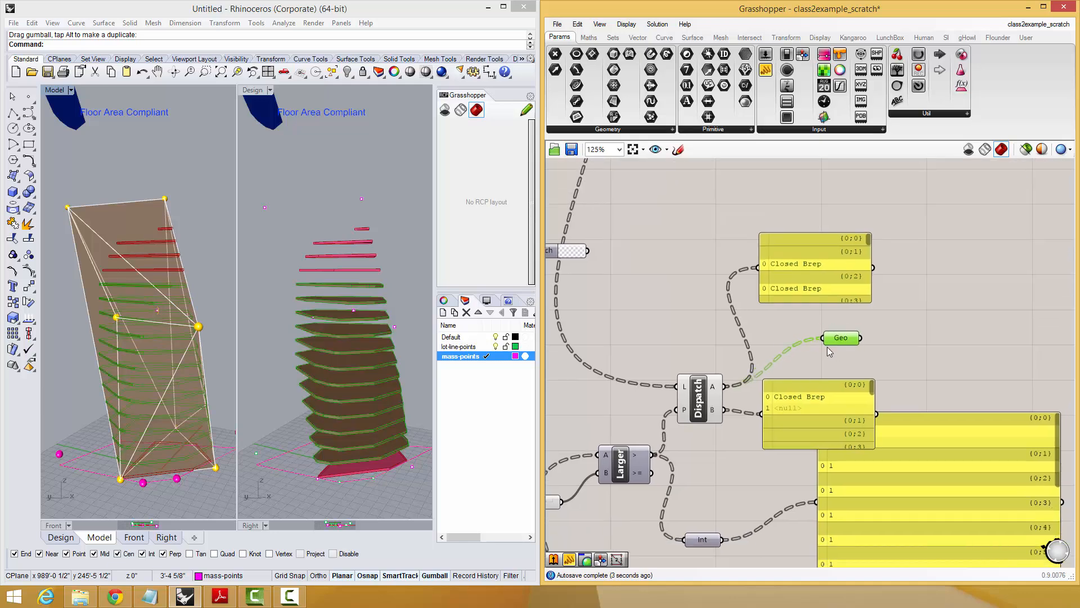
pyautogui.moveTo(783, 445); pyautogui.dragTo(830, 411, button='right')
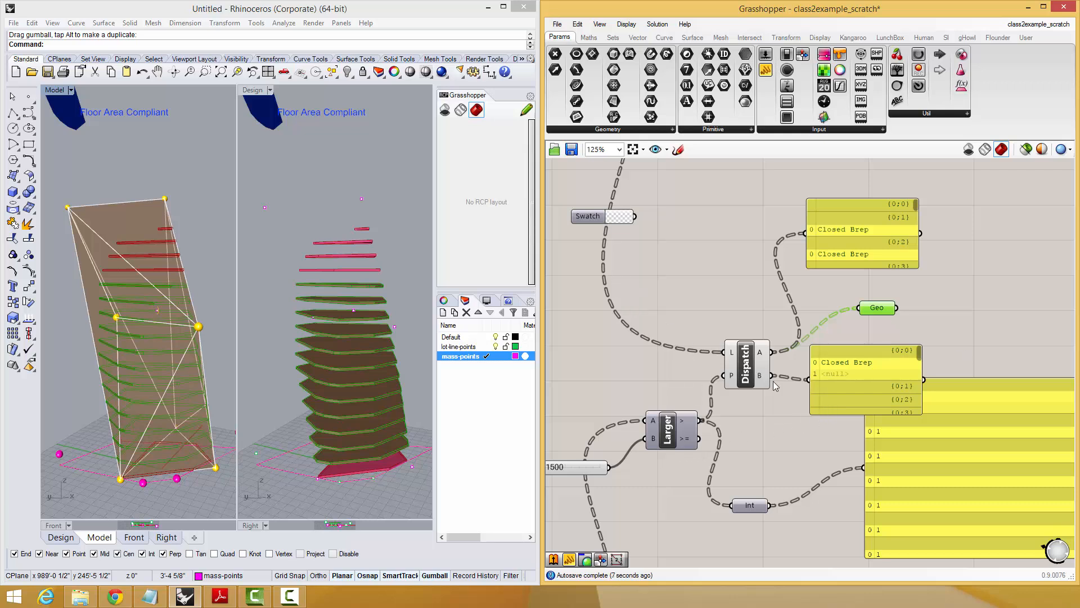
pyautogui.moveTo(773, 381); pyautogui.dragTo(836, 383, button='right')
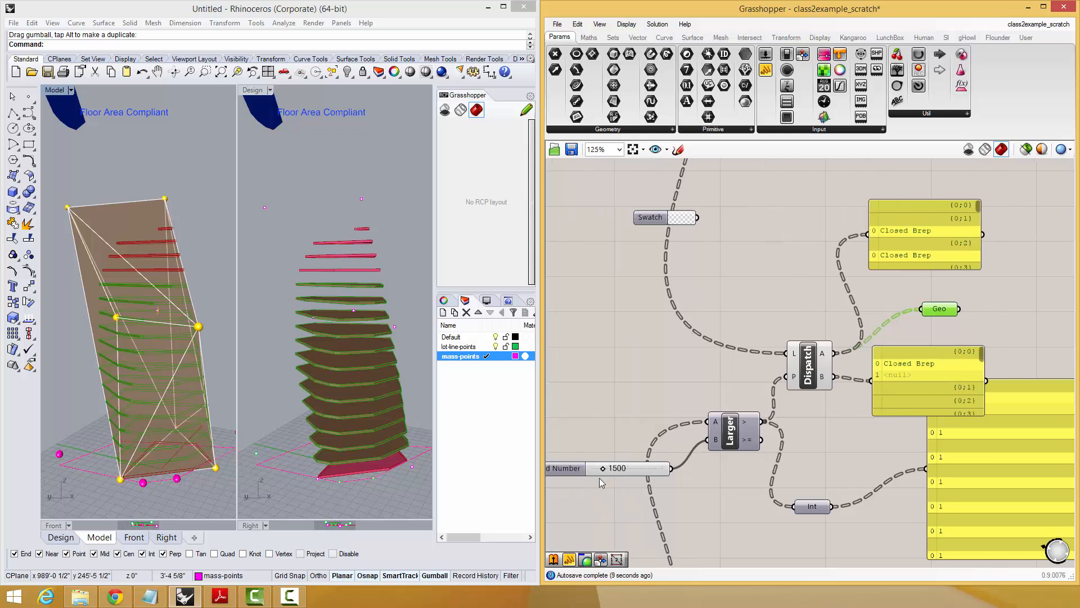
pyautogui.moveTo(915, 330); pyautogui.dragTo(929, 317)
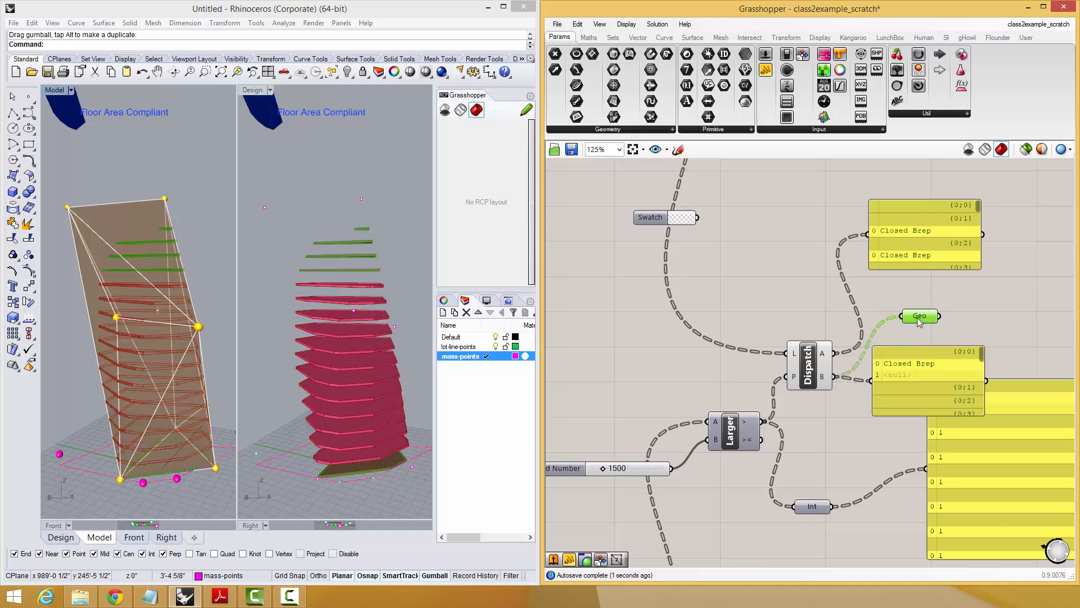
pyautogui.moveTo(874, 328); pyautogui.dragTo(902, 316)
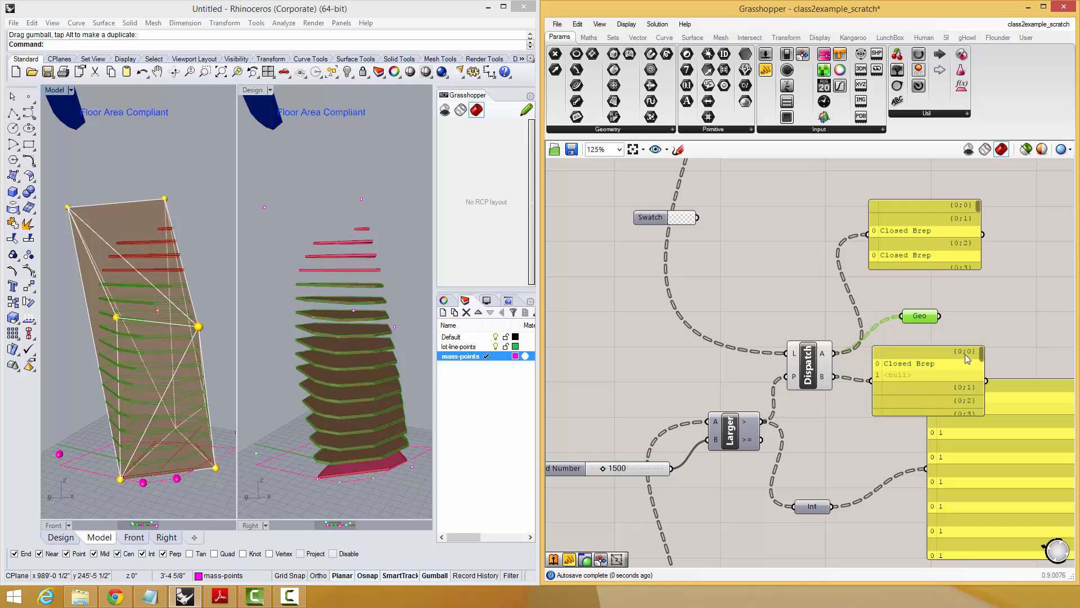
# Move the panel on Dispatch output B away from the Geometry parameter, towards the large panel of ones and zeros.
pyautogui.moveTo(964, 354); pyautogui.dragTo(814, 303, button='right')
pyautogui.moveTo(795, 327); pyautogui.dragTo(889, 367)
pyautogui.moveTo(753, 373); pyautogui.dragTo(832, 389, button='right')
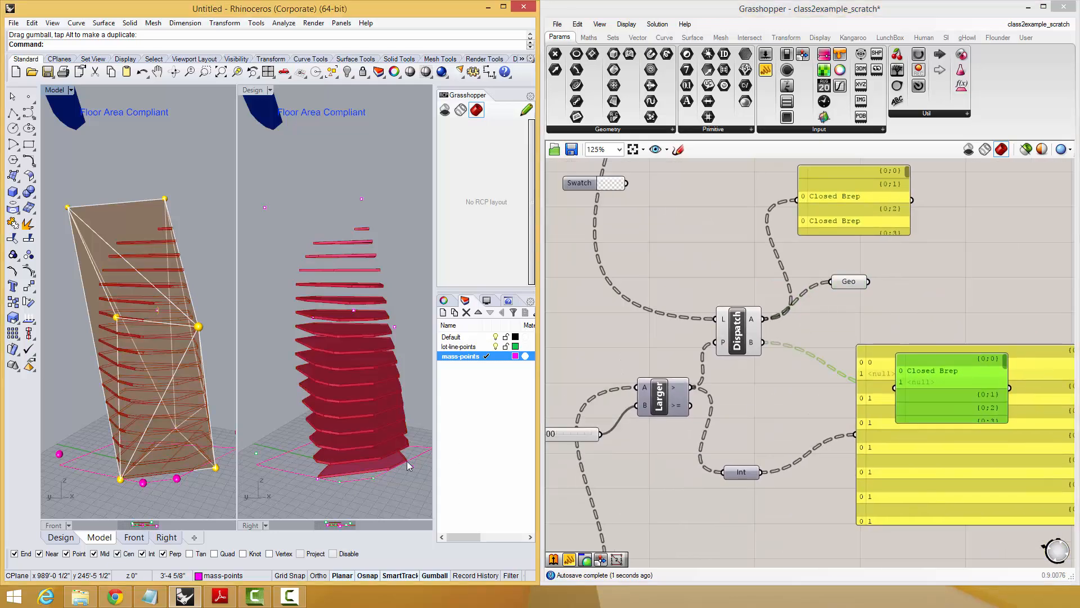
# Copy the front base corner point of the mass outward in the Design viewport to add another base point.
pyautogui.click(318, 479)
pyautogui.rightClick(318, 479)
pyautogui.click(318, 479)
pyautogui.click(277, 440)
pyautogui.rightClick(274, 449)
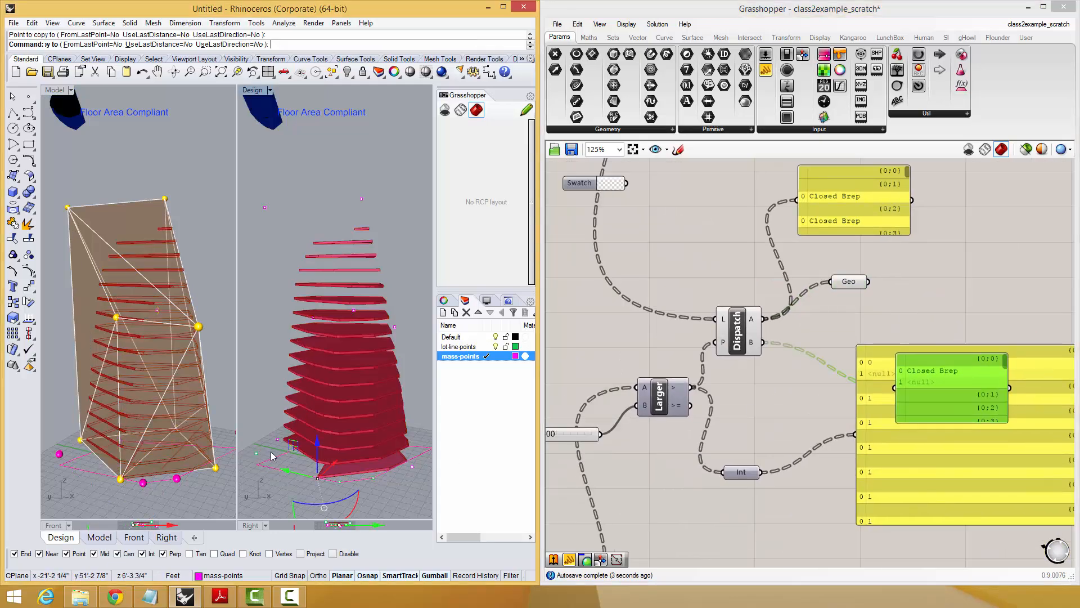
pyautogui.press('Escape')
# Copy the new base point in the Model viewport to add another corner, and move the nearby base points downward.
pyautogui.moveTo(172, 358); pyautogui.dragTo(197, 369, button='right')
pyautogui.click(85, 440)
pyautogui.rightClick(69, 454)
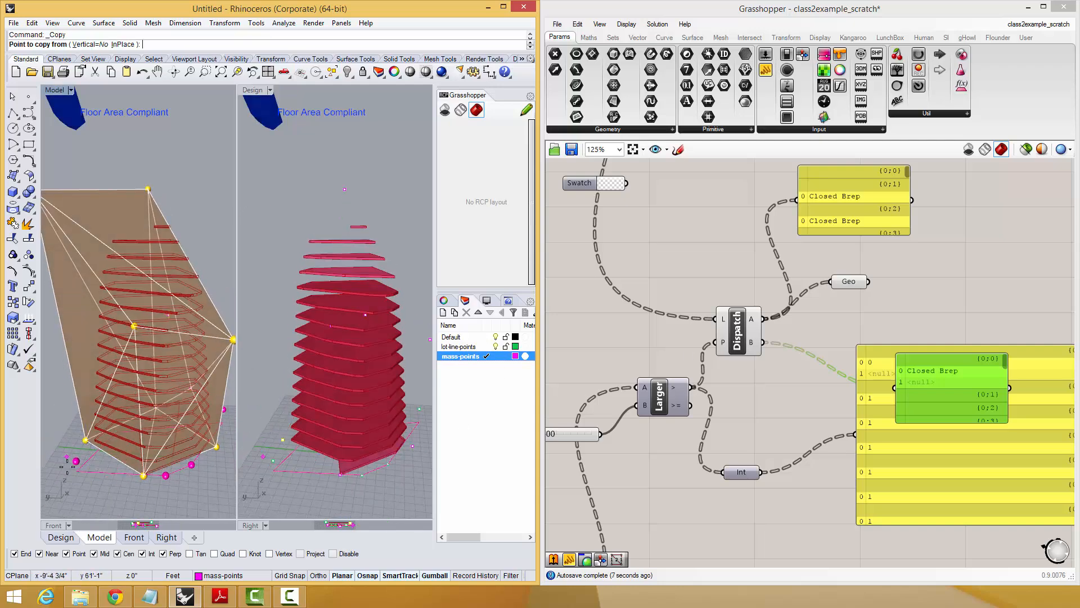
pyautogui.click(67, 466)
pyautogui.click(81, 497)
pyautogui.rightClick(80, 497)
pyautogui.moveTo(60, 431); pyautogui.dragTo(110, 472)
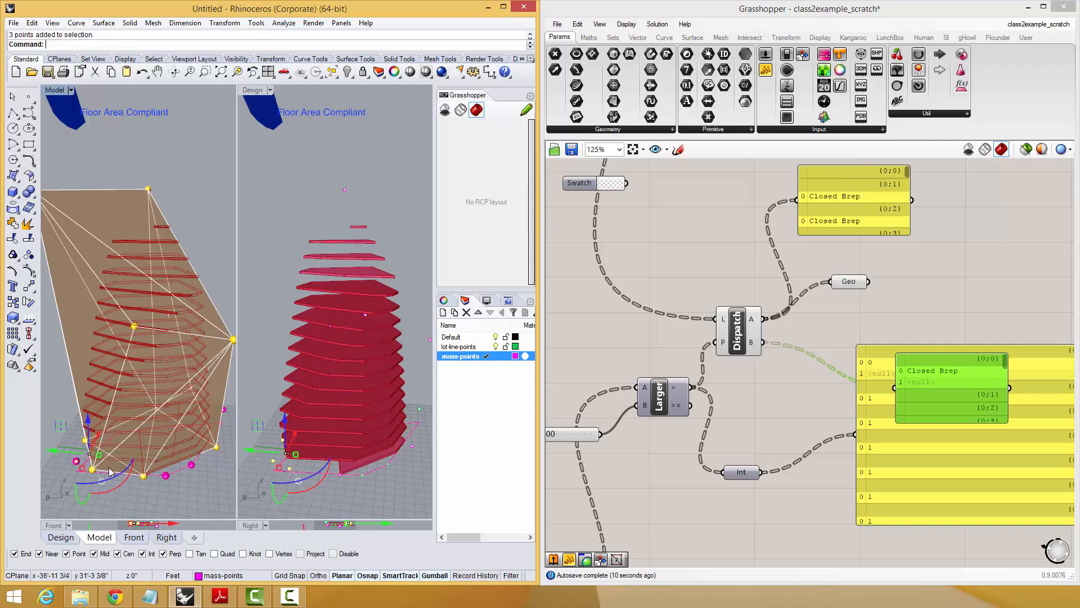
pyautogui.moveTo(89, 424); pyautogui.dragTo(90, 466)
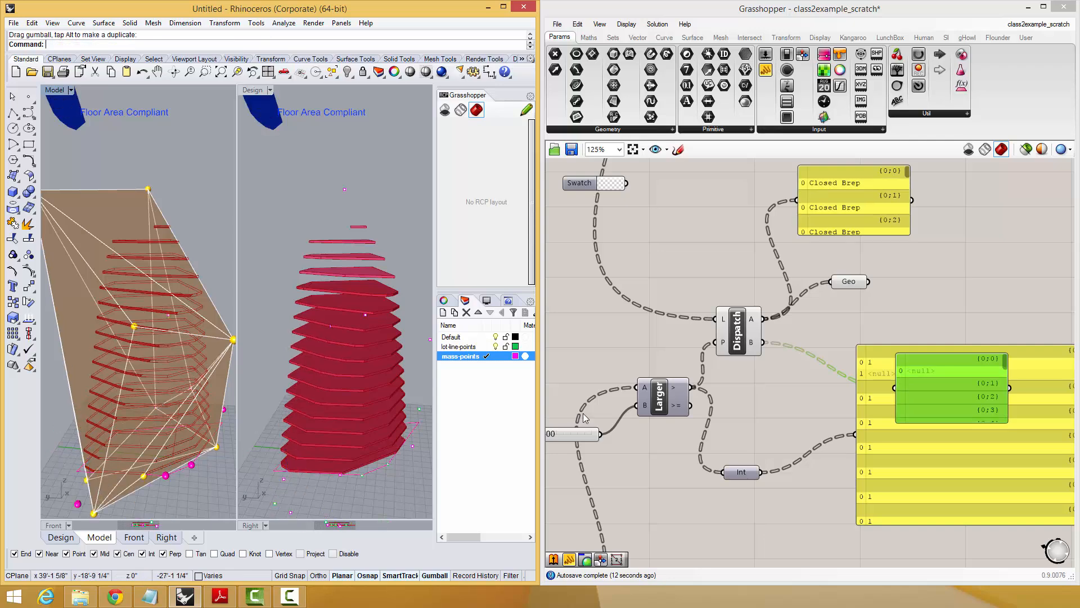
# Highlight the slices held by the Geometry parameter, and move the overlapping Dispatch B panel and large panel apart.
pyautogui.click(857, 287)
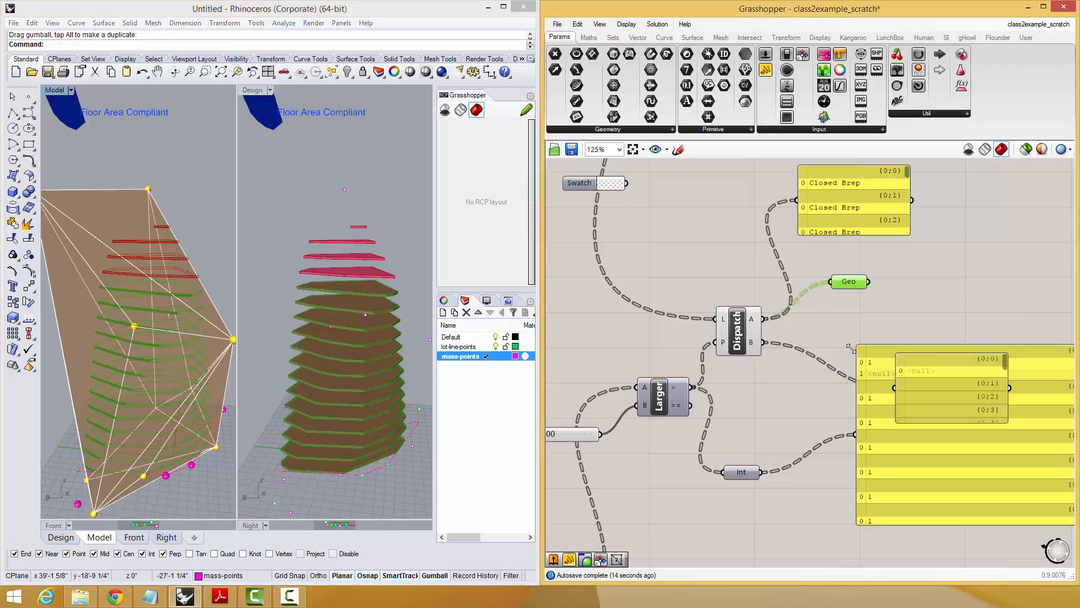
pyautogui.moveTo(822, 319); pyautogui.dragTo(796, 360, button='right')
pyautogui.moveTo(835, 327); pyautogui.dragTo(820, 280, button='right')
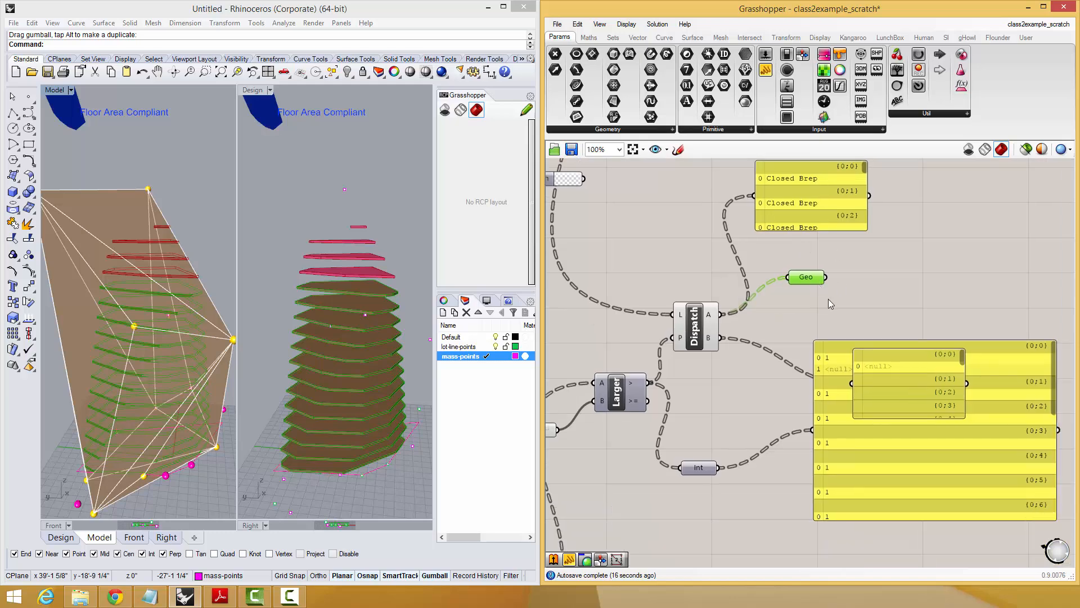
pyautogui.scroll(-1, 826, 298)
pyautogui.moveTo(882, 412); pyautogui.dragTo(927, 474)
pyautogui.moveTo(887, 356); pyautogui.dragTo(920, 320)
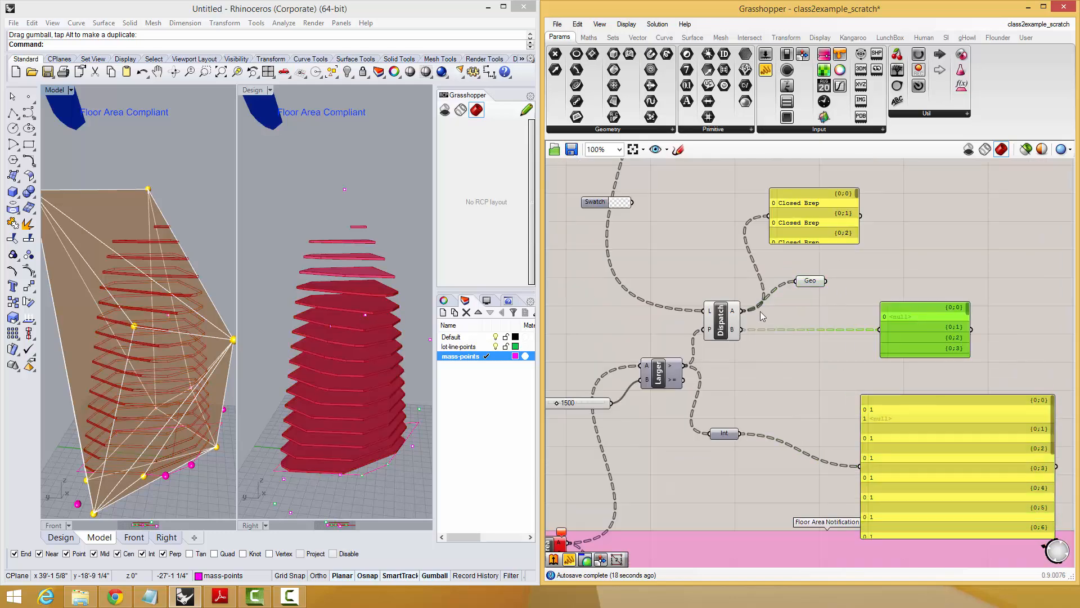
# Rewire the Geometry parameter to Dispatch output B, place it below Dispatch, and rename it "toosmall".
pyautogui.moveTo(744, 330); pyautogui.dragTo(796, 281)
pyautogui.moveTo(806, 284); pyautogui.dragTo(798, 407)
pyautogui.moveTo(806, 370); pyautogui.dragTo(764, 417, button='right')
pyautogui.rightClick(766, 449)
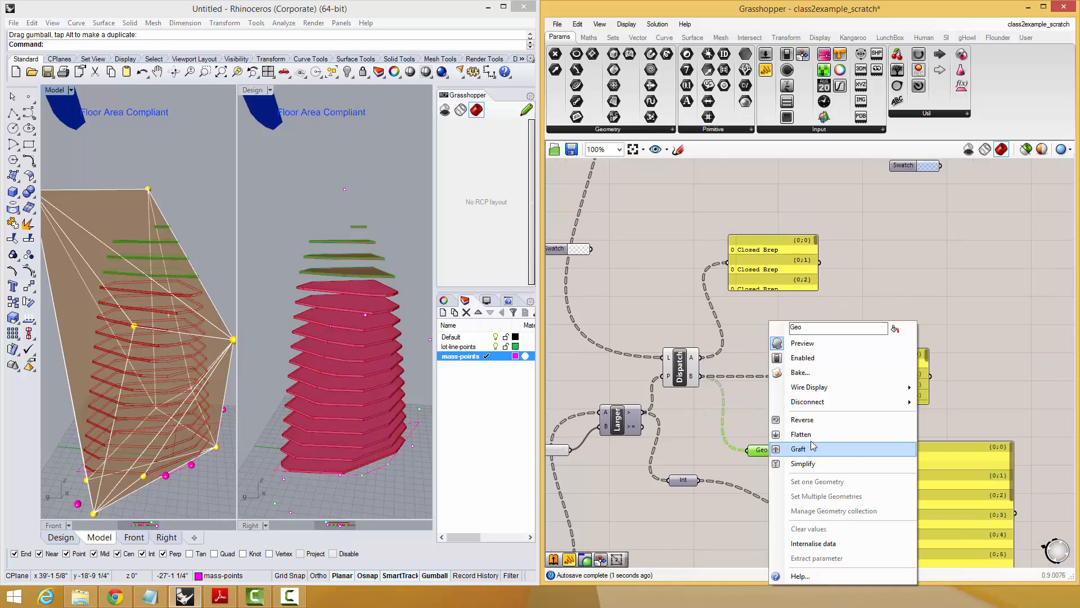
pyautogui.write('toosmall')
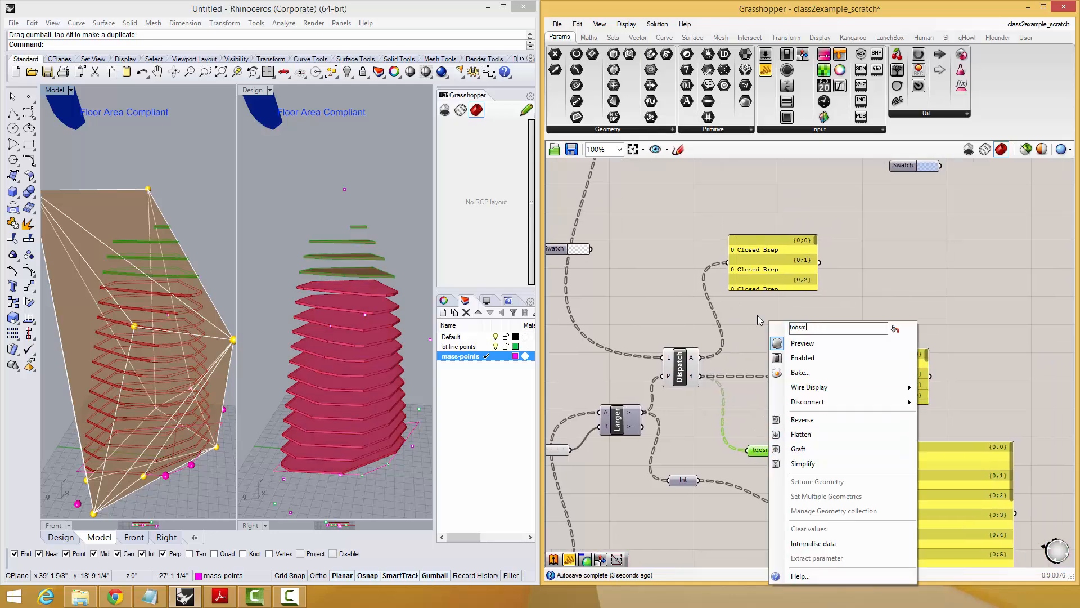
pyautogui.press('Return')
# Move the Dispatch A panel clear of the components, lower Dispatch slightly, and enlarge the panel to read its last branches.
pyautogui.moveTo(764, 448)
pyautogui.mouseDown()
pyautogui.moveTo(765, 431)
pyautogui.moveTo(769, 440)
pyautogui.mouseUp()
pyautogui.moveTo(779, 275); pyautogui.dragTo(856, 189)
pyautogui.moveTo(852, 257); pyautogui.dragTo(851, 281, button='right')
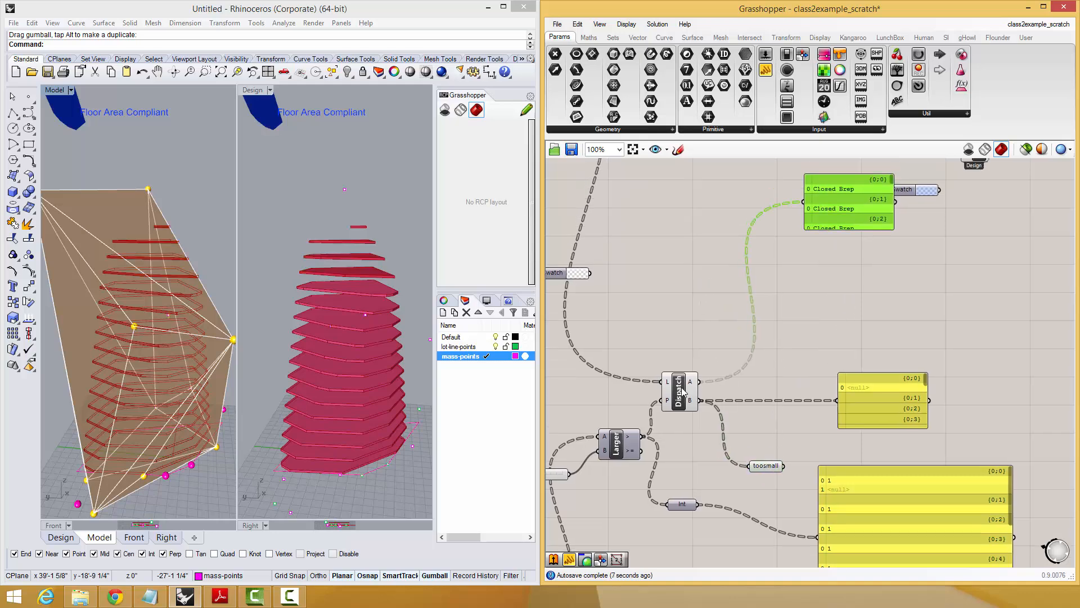
pyautogui.moveTo(682, 392); pyautogui.dragTo(683, 401)
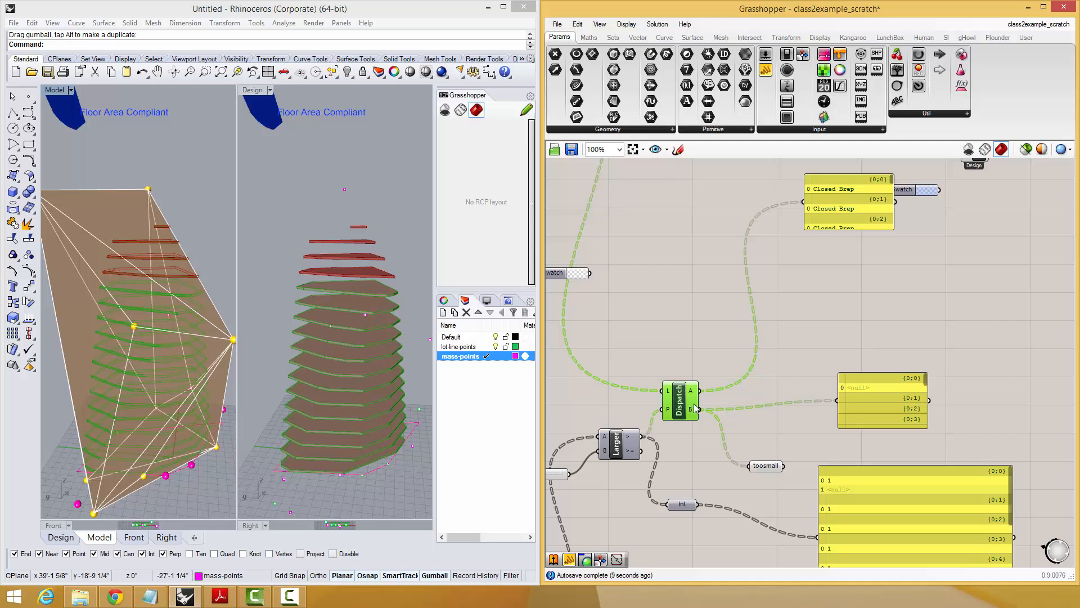
pyautogui.moveTo(896, 247); pyautogui.dragTo(900, 238, button='right')
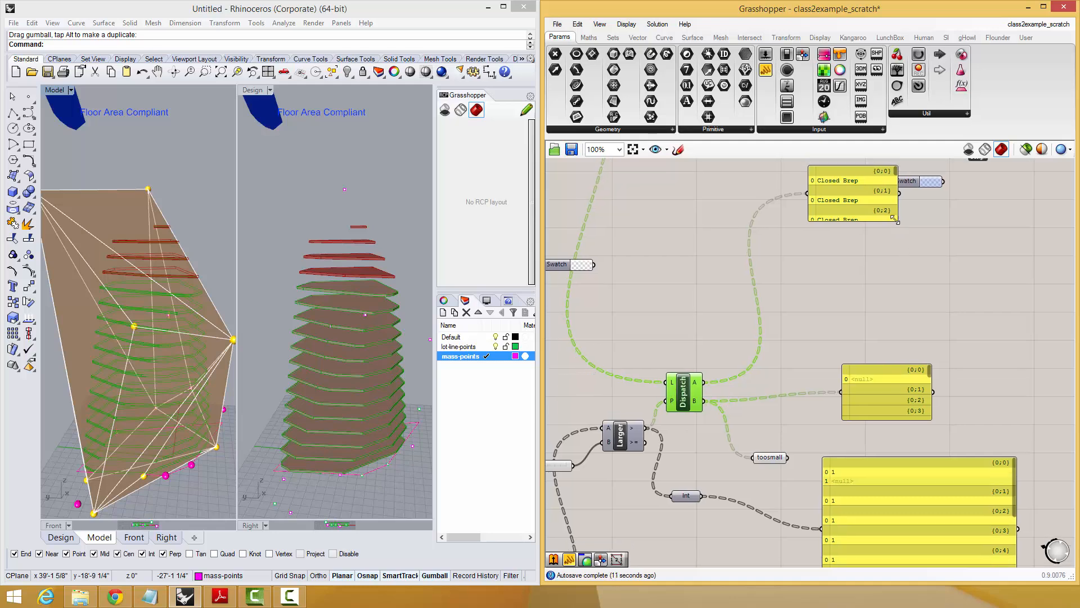
pyautogui.moveTo(895, 220); pyautogui.dragTo(896, 267)
pyautogui.moveTo(893, 194); pyautogui.dragTo(896, 272)
# Reposition the 1500 slider, Larger Than and Dispatch to free up space between them.
pyautogui.moveTo(661, 413); pyautogui.dragTo(755, 432, button='right')
pyautogui.moveTo(642, 482); pyautogui.dragTo(627, 474)
pyautogui.moveTo(706, 459); pyautogui.dragTo(685, 462)
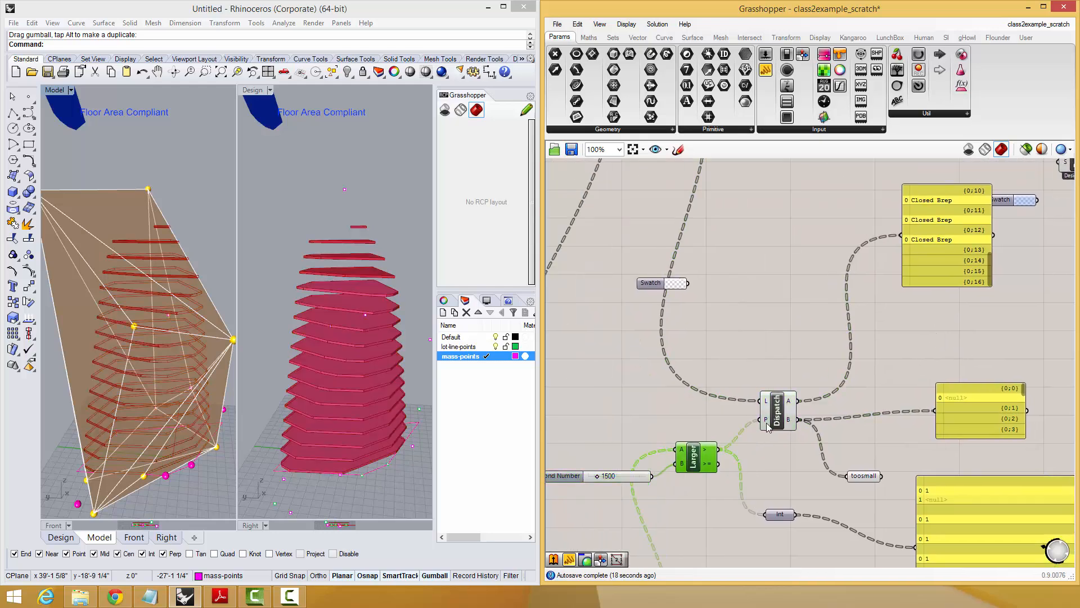
pyautogui.moveTo(768, 426); pyautogui.dragTo(790, 425)
# Add a Smaller Than component and connect the Area component's area output to its input A.
pyautogui.doubleClick(756, 332)
pyautogui.write('small')
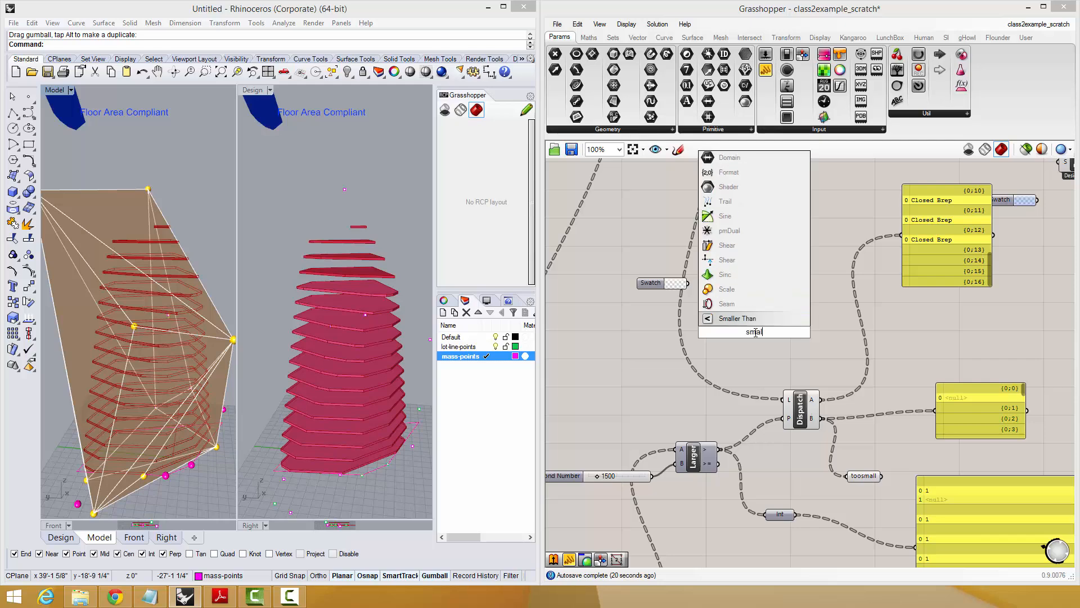
pyautogui.click(747, 319)
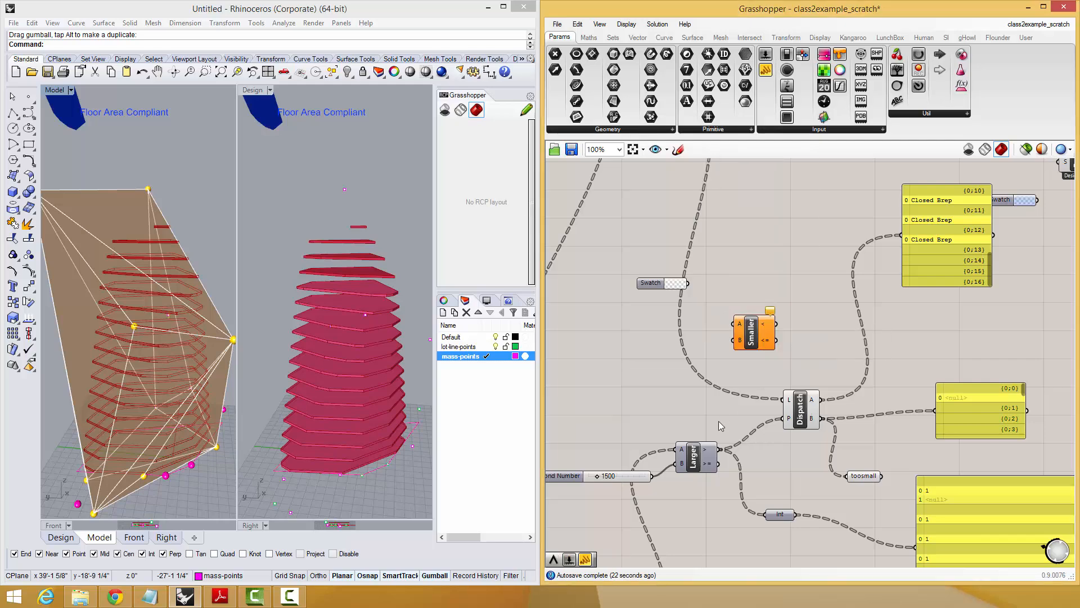
pyautogui.moveTo(700, 409); pyautogui.dragTo(760, 295, button='right')
pyautogui.moveTo(798, 210); pyautogui.dragTo(684, 508)
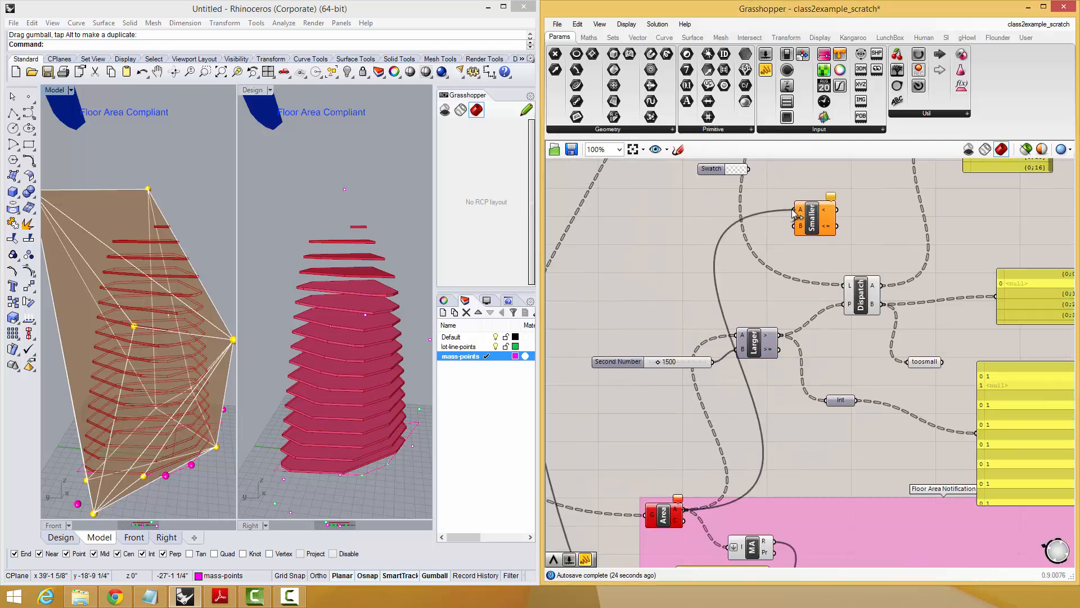
# Add a number slider set to 2500 and connect it to Smaller Than's input B.
pyautogui.doubleClick(643, 260)
pyautogui.write('2500')
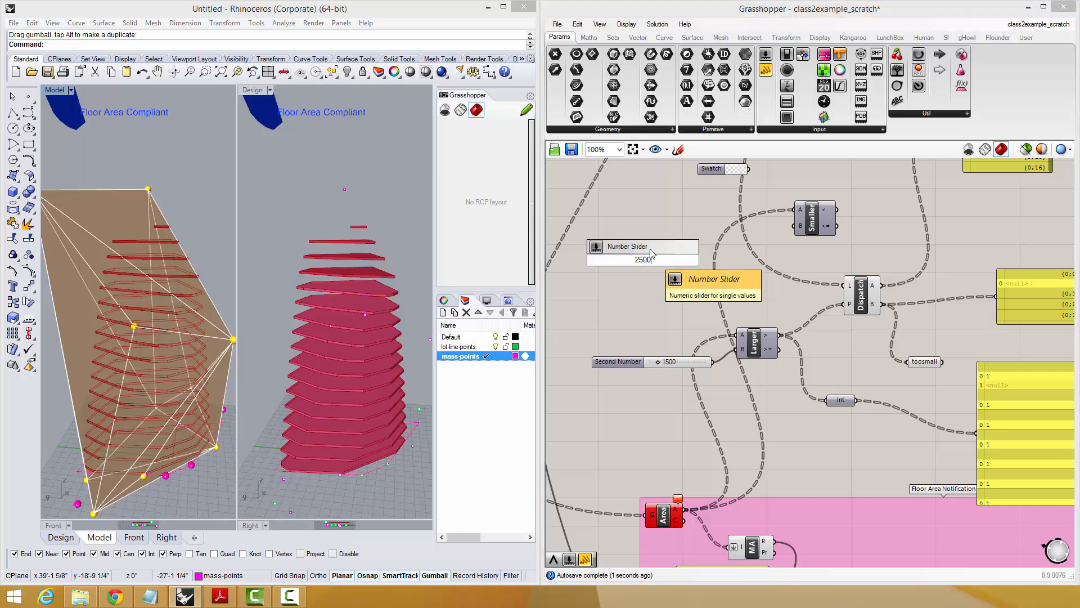
pyautogui.click(650, 250)
pyautogui.moveTo(698, 260); pyautogui.dragTo(671, 321, button='right')
pyautogui.moveTo(664, 322); pyautogui.dragTo(784, 293)
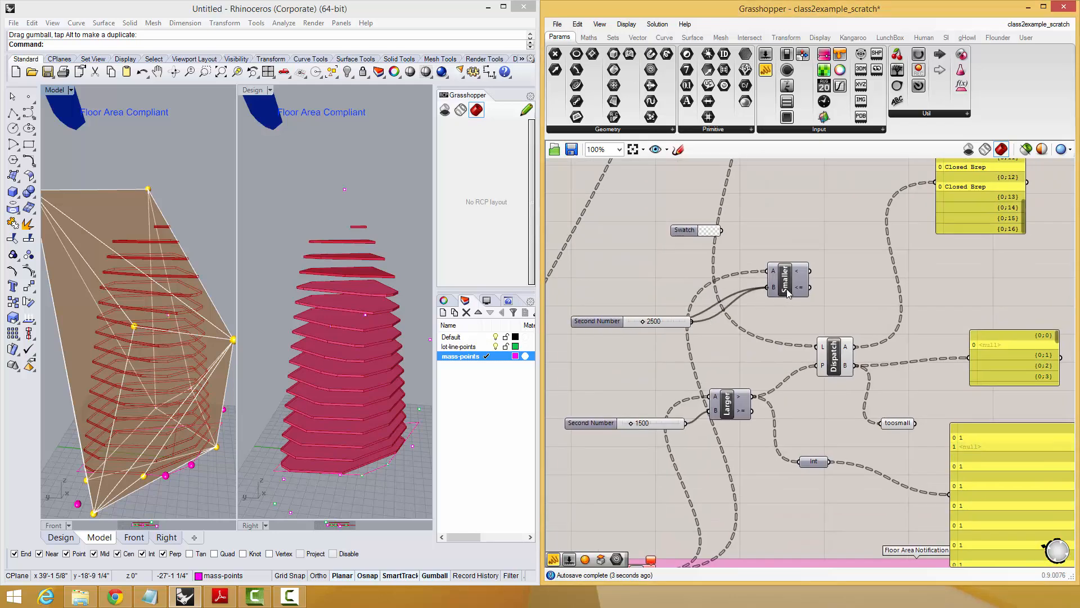
# Connect Smaller Than's result to the tall panel that was reading Dispatch output A, and look through its values.
pyautogui.moveTo(808, 284); pyautogui.dragTo(747, 347, button='right')
pyautogui.moveTo(750, 334); pyautogui.dragTo(875, 245)
pyautogui.scroll(5, 964, 238)
pyautogui.scroll(-5, 959, 262)
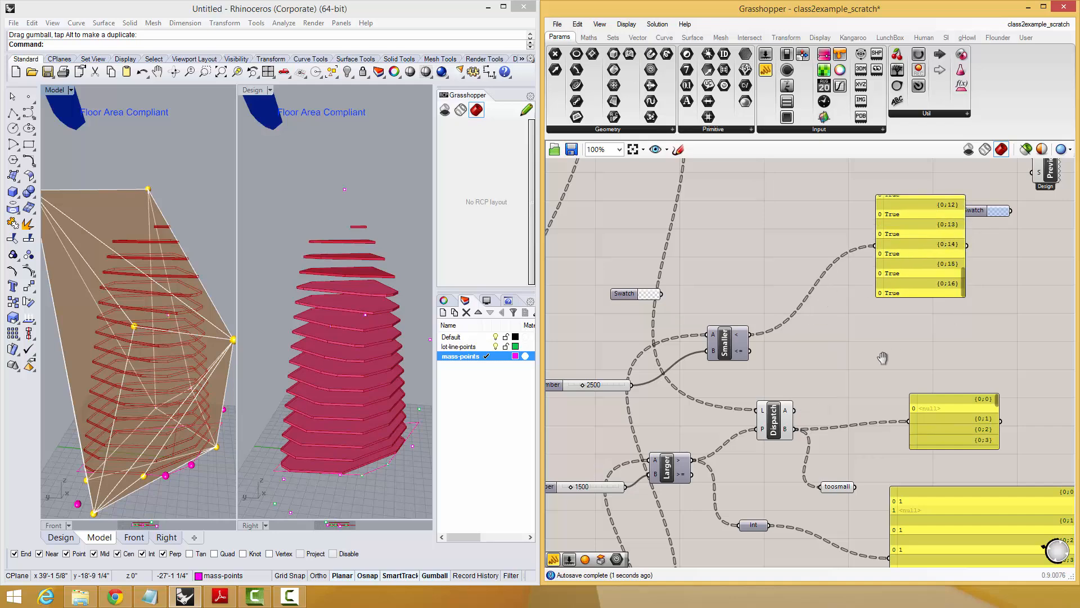
pyautogui.moveTo(883, 357); pyautogui.dragTo(868, 366, button='right')
# Duplicate Dispatch, feeding the first Dispatch's output A into the copy's input L and Smaller Than's result into its input P.
pyautogui.click(765, 436)
pyautogui.hotkey('alt', 'c')
pyautogui.hotkey('alt', 'v')
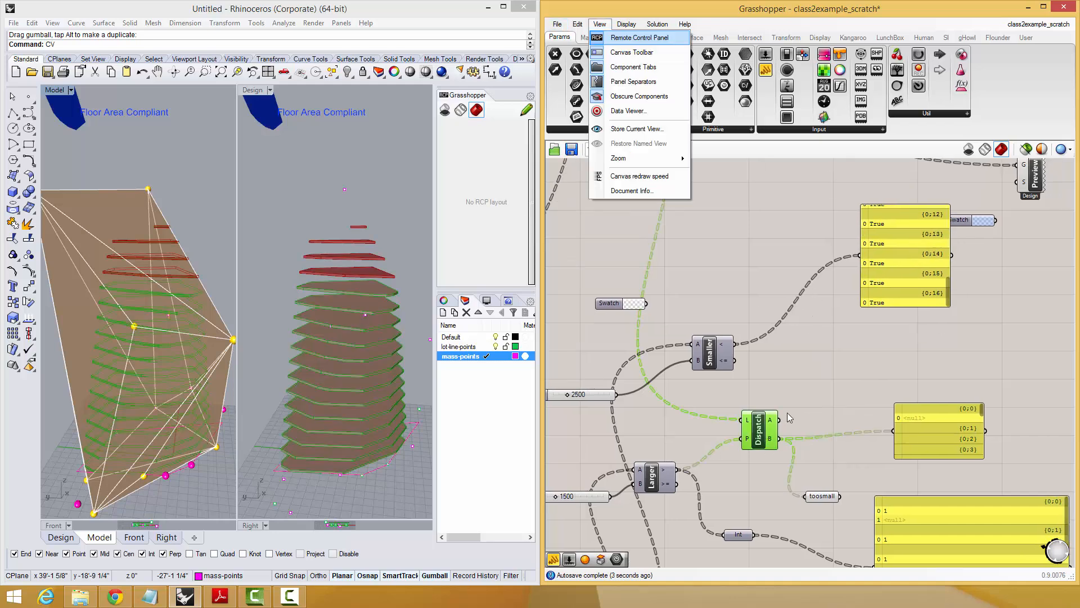
pyautogui.moveTo(759, 431)
pyautogui.mouseDown()
pyautogui.moveTo(827, 382)
pyautogui.moveTo(746, 437)
pyautogui.mouseUp()
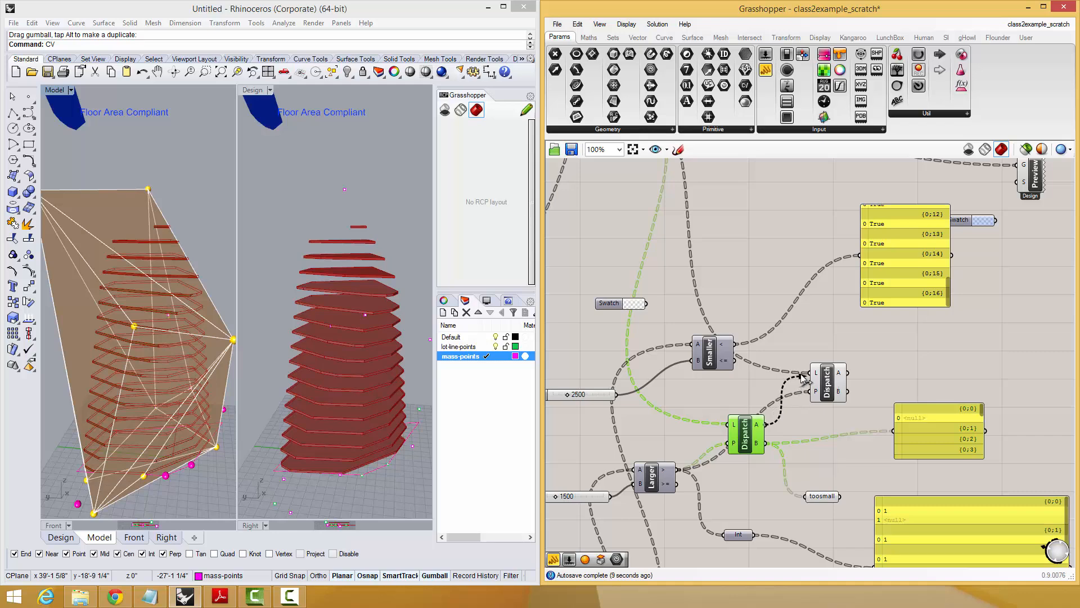
pyautogui.moveTo(826, 386); pyautogui.dragTo(829, 360)
# Add a panel and connect the second Dispatch's output A to it.
pyautogui.moveTo(875, 339); pyautogui.dragTo(743, 445, button='right')
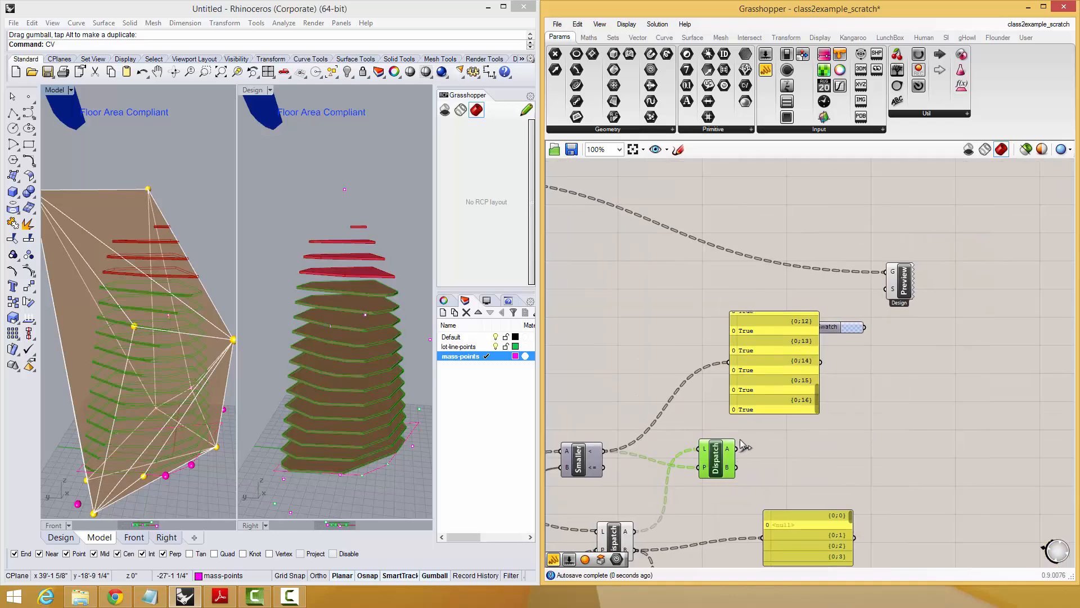
pyautogui.doubleClick(802, 439)
pyautogui.write('//')
pyautogui.press('Return')
pyautogui.moveTo(738, 450); pyautogui.dragTo(913, 402)
# Add a Geometry parameter and connect the second Dispatch's output A to it to highlight those slices.
pyautogui.doubleClick(839, 445)
pyautogui.write('ge')
pyautogui.click(804, 418)
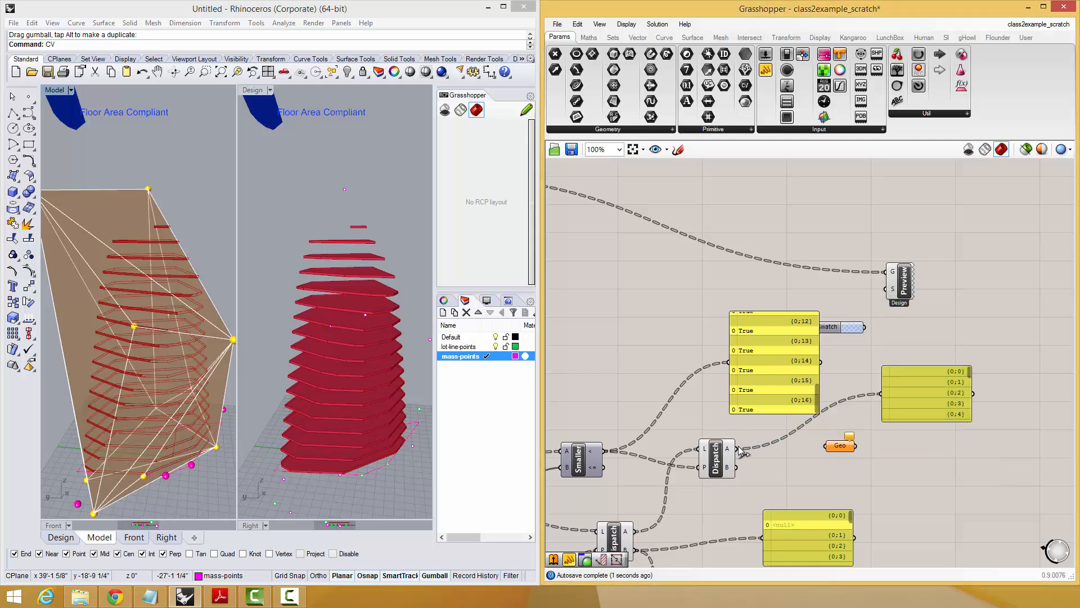
pyautogui.moveTo(810, 450)
pyautogui.mouseDown()
pyautogui.moveTo(825, 446)
pyautogui.moveTo(802, 455)
pyautogui.mouseUp()
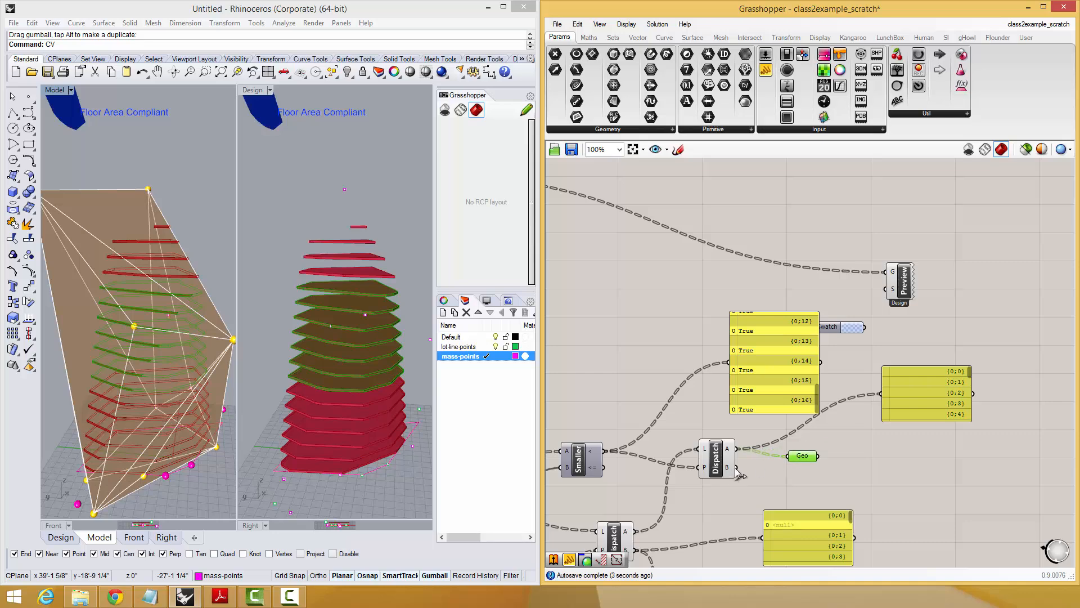
# Rewire the new Geometry parameter to the second Dispatch's output B and rename it "too big".
pyautogui.moveTo(768, 468); pyautogui.dragTo(785, 486)
pyautogui.rightClick(783, 484)
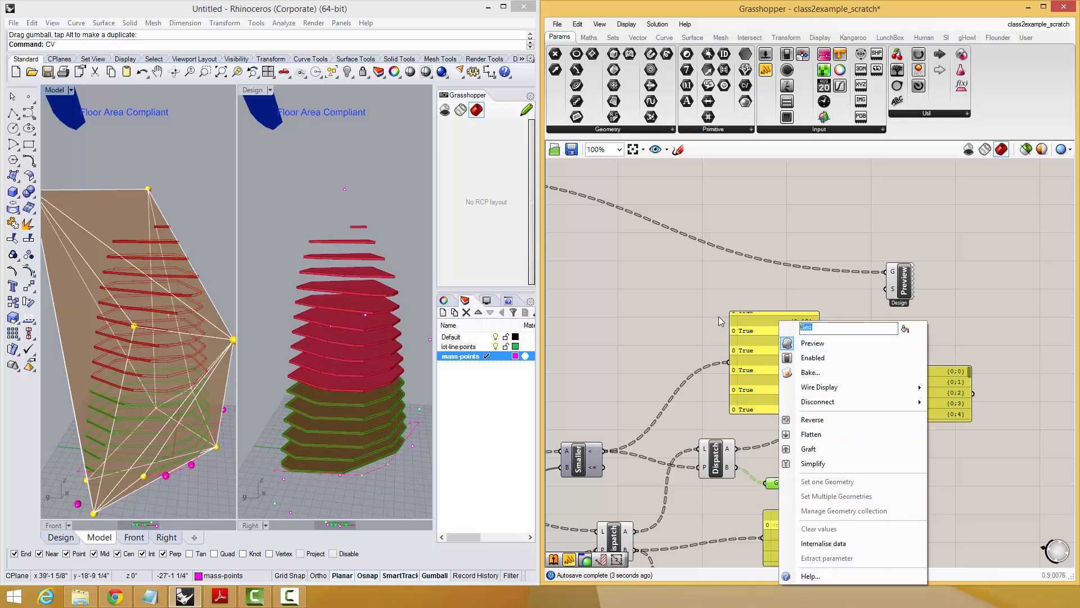
pyautogui.write('too big')
pyautogui.press('Return')
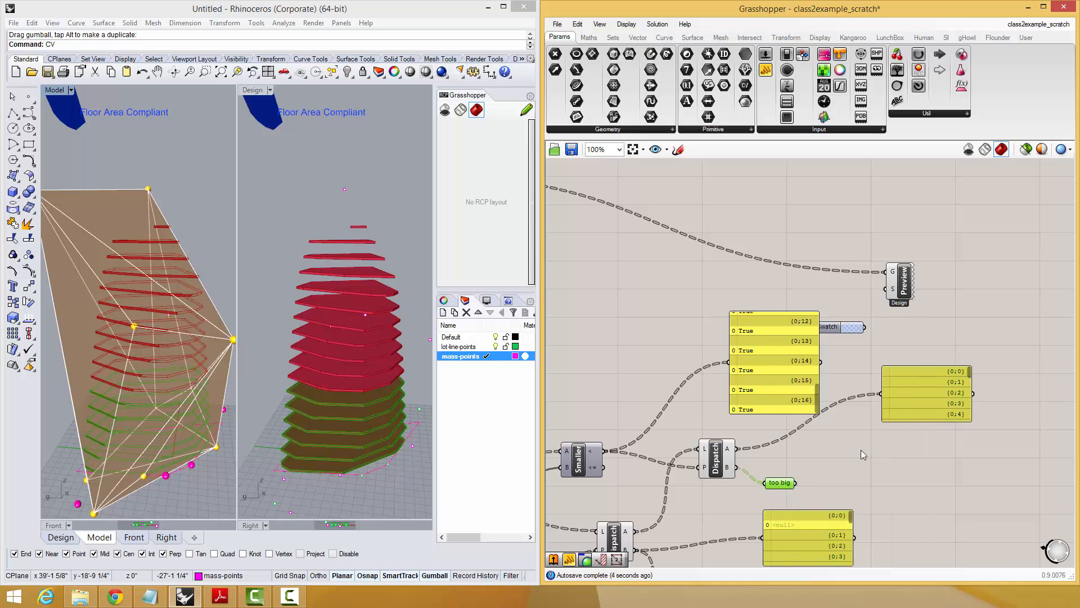
# Duplicate the "too big" parameter, connect the copy to the second Dispatch's output A, and rename it "just right".
pyautogui.hotkey('ctrl', 'c')
pyautogui.hotkey('ctrl', 'v')
pyautogui.moveTo(778, 486); pyautogui.dragTo(781, 460)
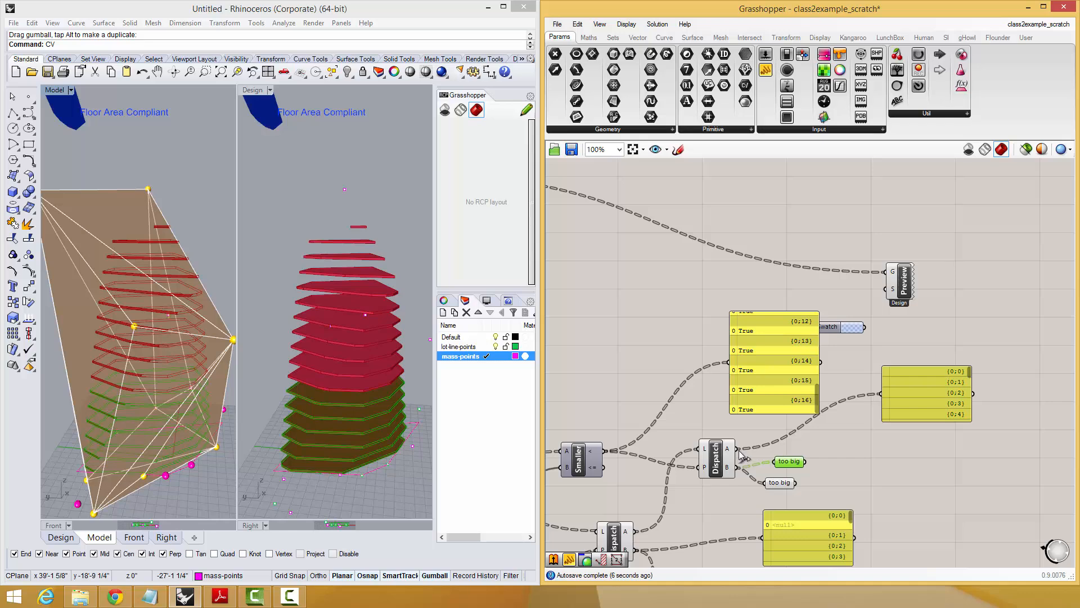
pyautogui.rightClick(784, 467)
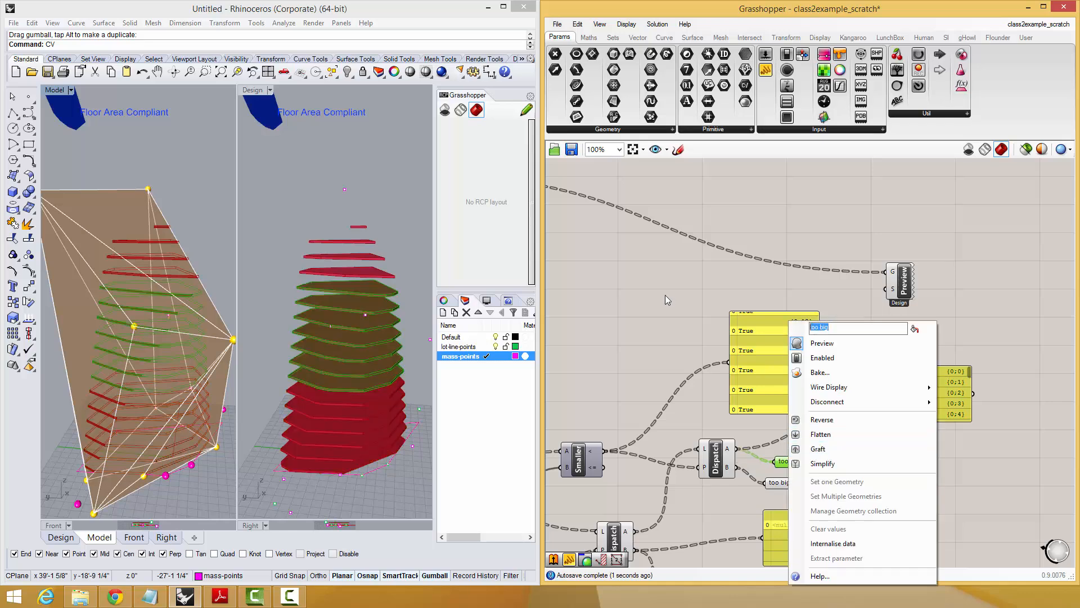
pyautogui.write('just right')
pyautogui.press('Return')
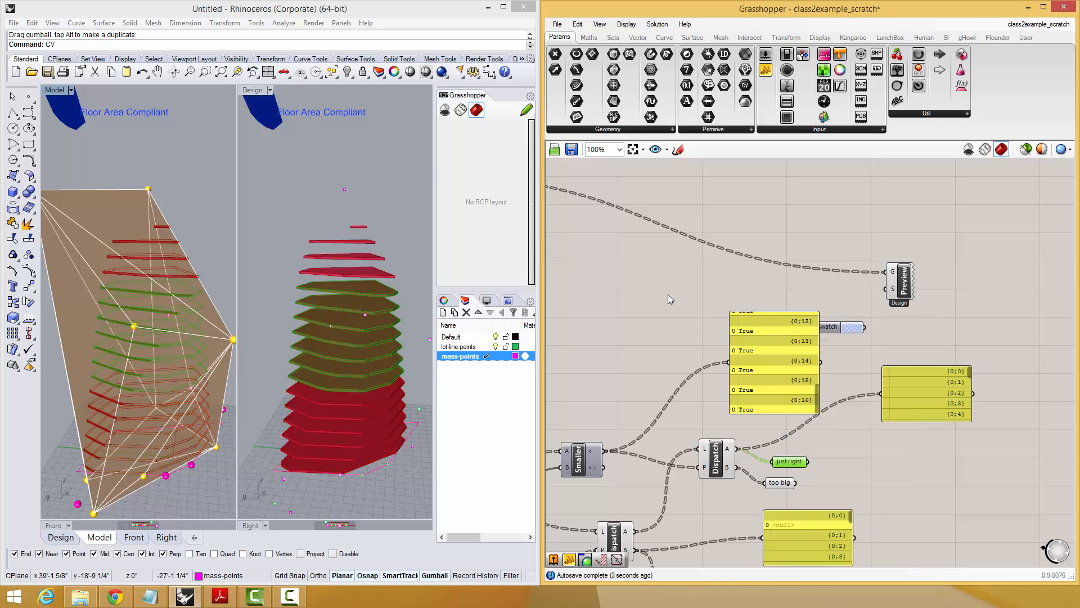
# Highlight the "just right", "too big" and "toosmall" parameters one after another to compare their slices in the viewports.
pyautogui.click(668, 295)
pyautogui.moveTo(691, 326); pyautogui.dragTo(723, 243, button='right')
pyautogui.click(828, 375)
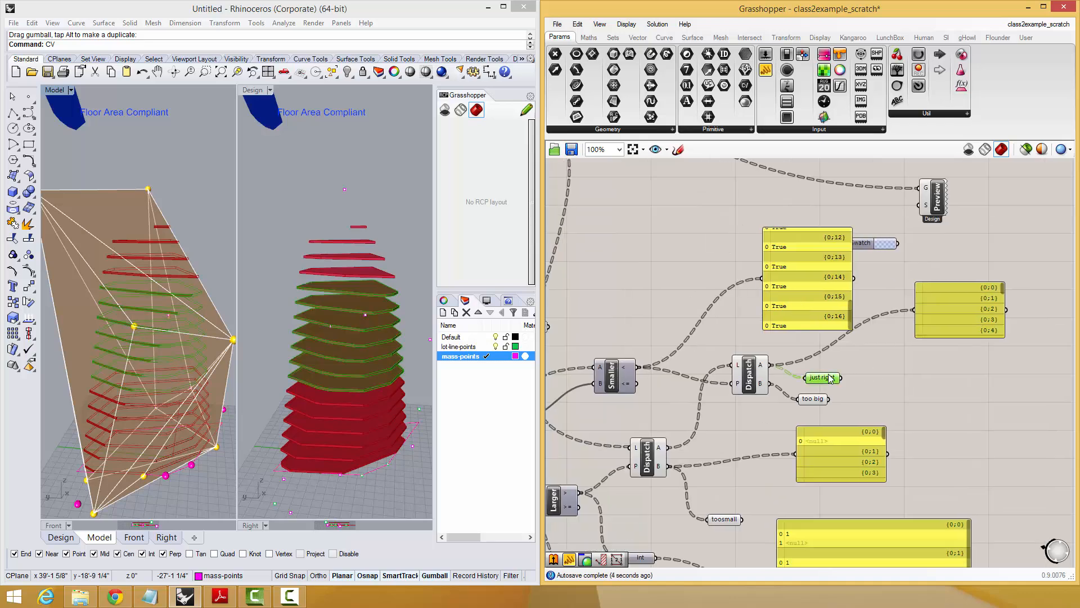
pyautogui.click(815, 400)
pyautogui.click(731, 518)
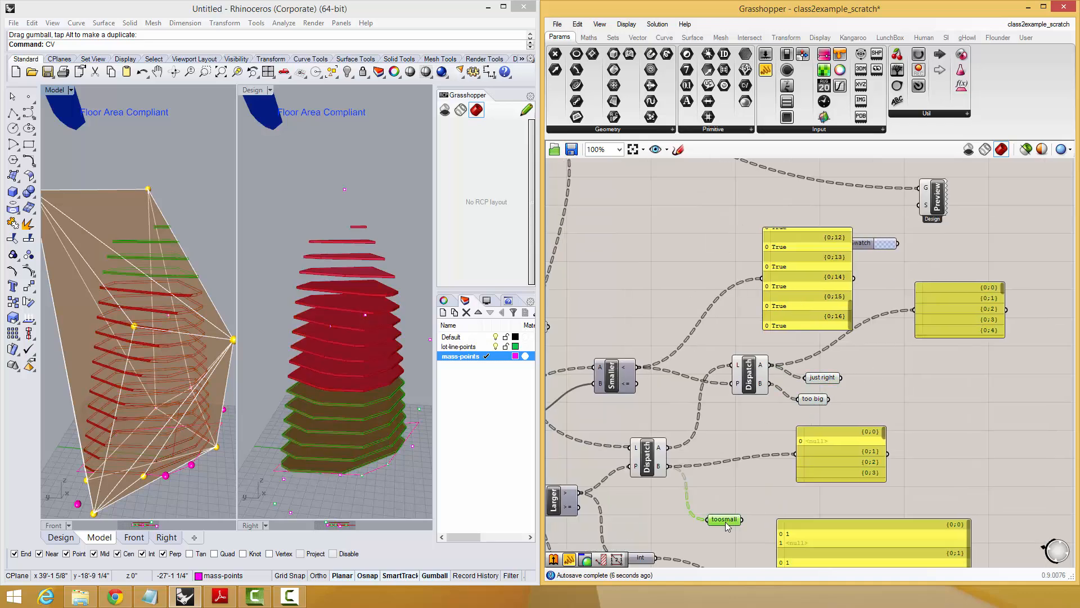
pyautogui.click(756, 498)
# Rewire the True/False panel to the red component supplying the first Dispatch's list input and examine its slice data.
pyautogui.moveTo(727, 420); pyautogui.dragTo(756, 447, button='right')
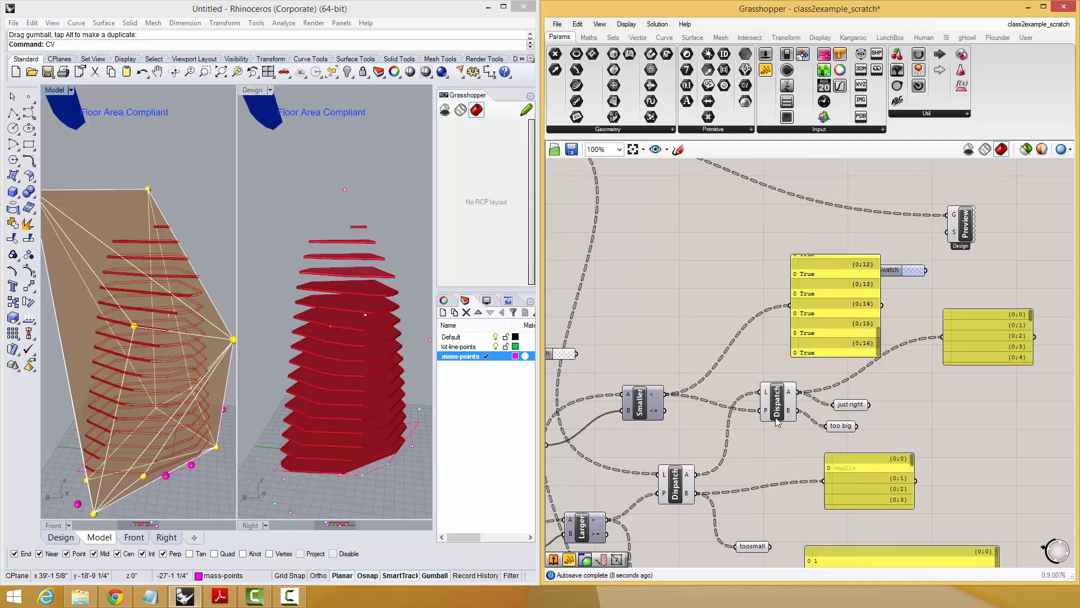
pyautogui.moveTo(780, 420); pyautogui.dragTo(759, 427)
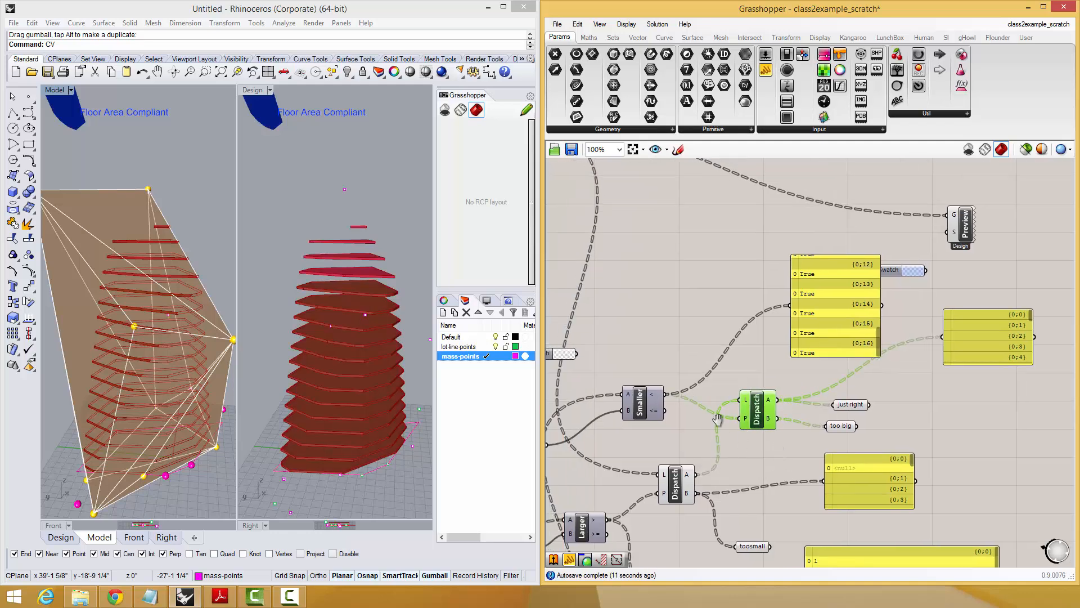
pyautogui.moveTo(718, 419); pyautogui.dragTo(764, 382, button='right')
pyautogui.scroll(-2, 737, 389)
pyautogui.moveTo(703, 315); pyautogui.dragTo(711, 352, button='right')
pyautogui.scroll(2, 642, 307)
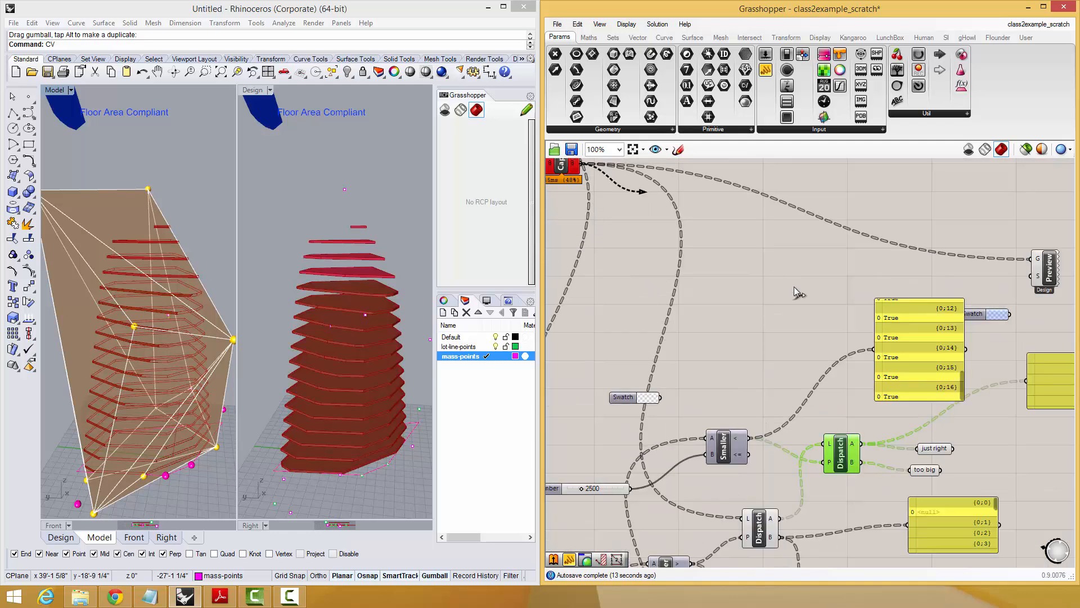
pyautogui.moveTo(795, 288); pyautogui.dragTo(870, 350)
pyautogui.moveTo(904, 352); pyautogui.dragTo(883, 321, button='right')
pyautogui.moveTo(899, 340); pyautogui.dragTo(833, 375)
pyautogui.scroll(4, 806, 345)
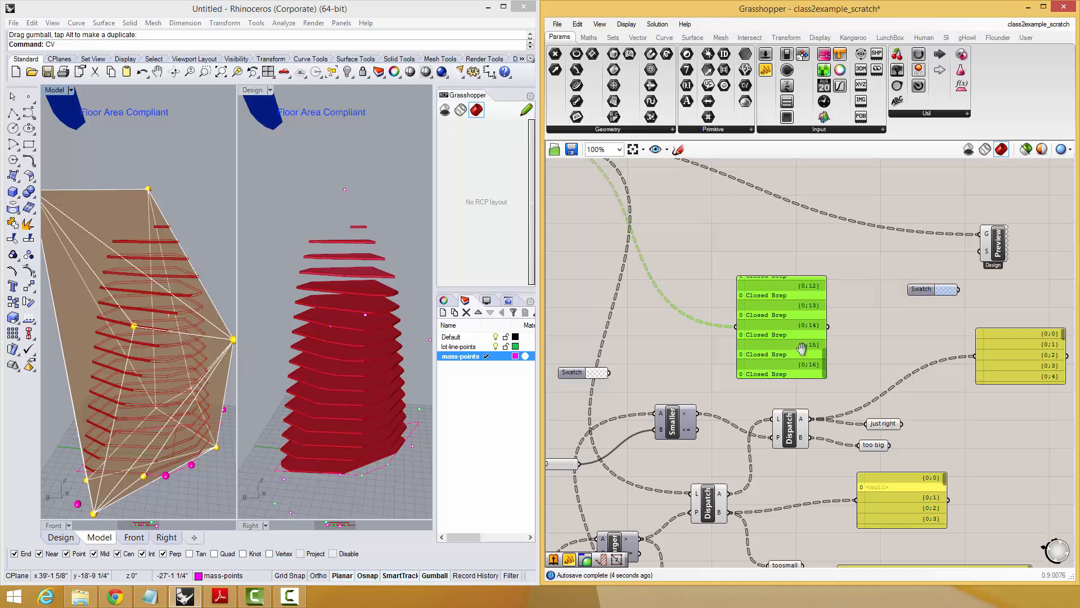
pyautogui.scroll(-2, 826, 334)
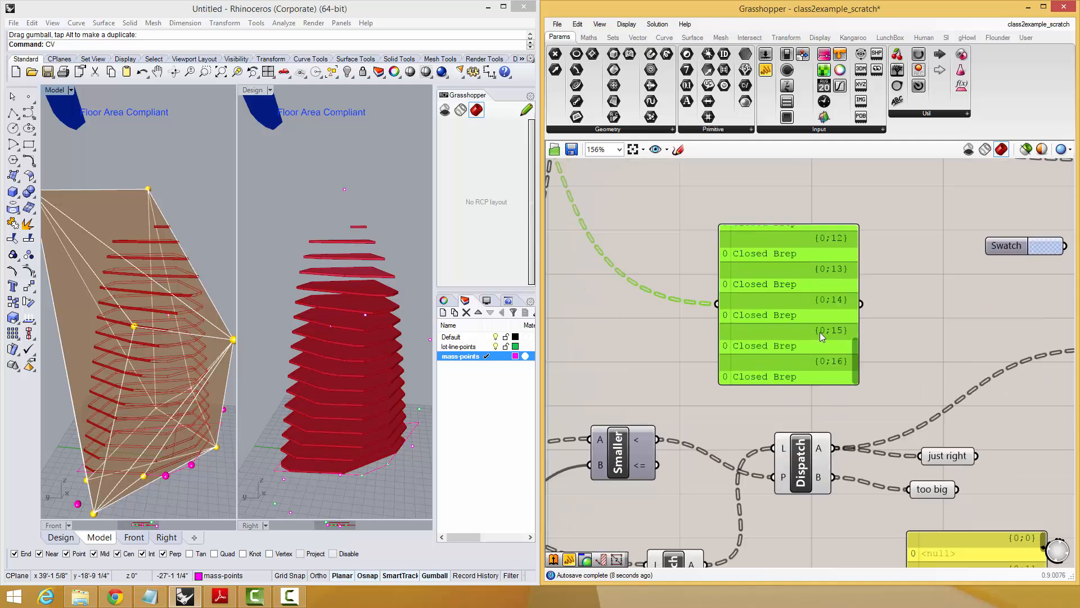
pyautogui.scroll(-2, 812, 318)
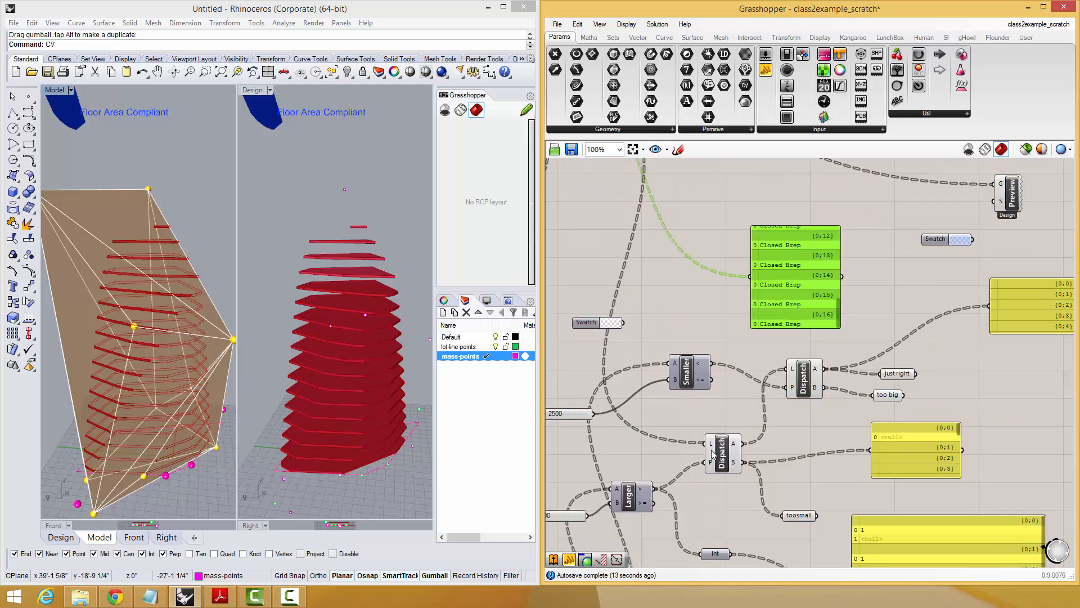
# Rewire that panel to the first Dispatch's output A and examine the end of the list.
pyautogui.scroll(2, 825, 331)
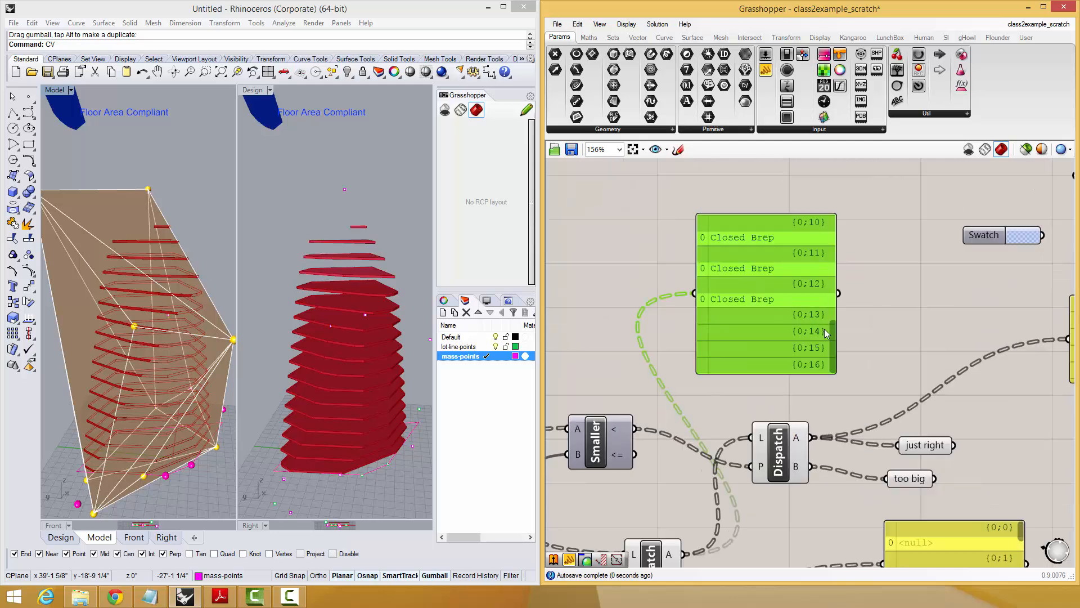
pyautogui.moveTo(834, 326); pyautogui.dragTo(826, 351)
pyautogui.scroll(-1, 812, 339)
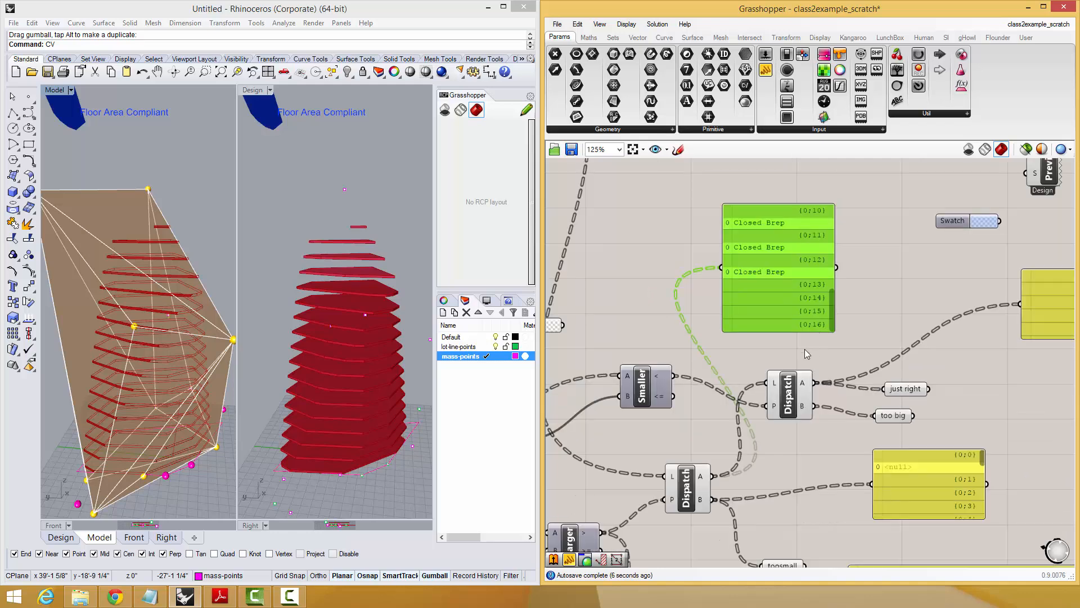
# Reconnect the panel to the Smaller Than component's "<" output and review its values from the first branch.
pyautogui.scroll(-1, 696, 383)
pyautogui.moveTo(670, 364)
pyautogui.mouseDown(button='right')
pyautogui.moveTo(752, 310)
pyautogui.moveTo(768, 287)
pyautogui.moveTo(763, 246)
pyautogui.mouseUp(button='right')
pyautogui.moveTo(714, 420)
pyautogui.mouseDown(button='right')
pyautogui.moveTo(741, 362)
pyautogui.moveTo(724, 425)
pyautogui.mouseUp(button='right')
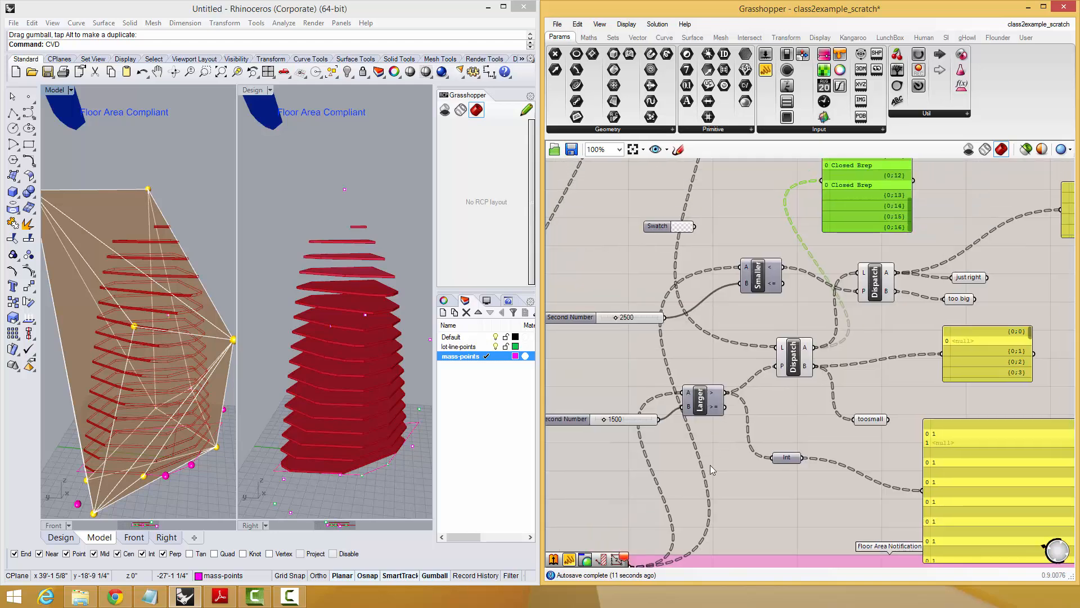
pyautogui.moveTo(629, 540); pyautogui.dragTo(650, 500, button='right')
pyautogui.moveTo(749, 374); pyautogui.dragTo(733, 448, button='right')
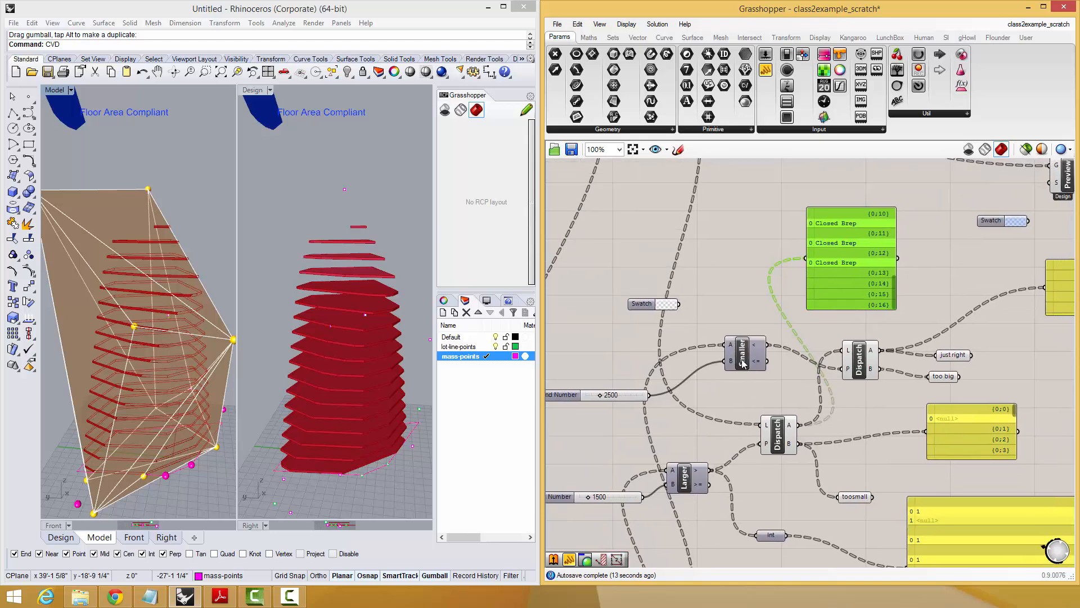
pyautogui.moveTo(743, 364); pyautogui.dragTo(736, 371)
pyautogui.moveTo(790, 279); pyautogui.dragTo(824, 260)
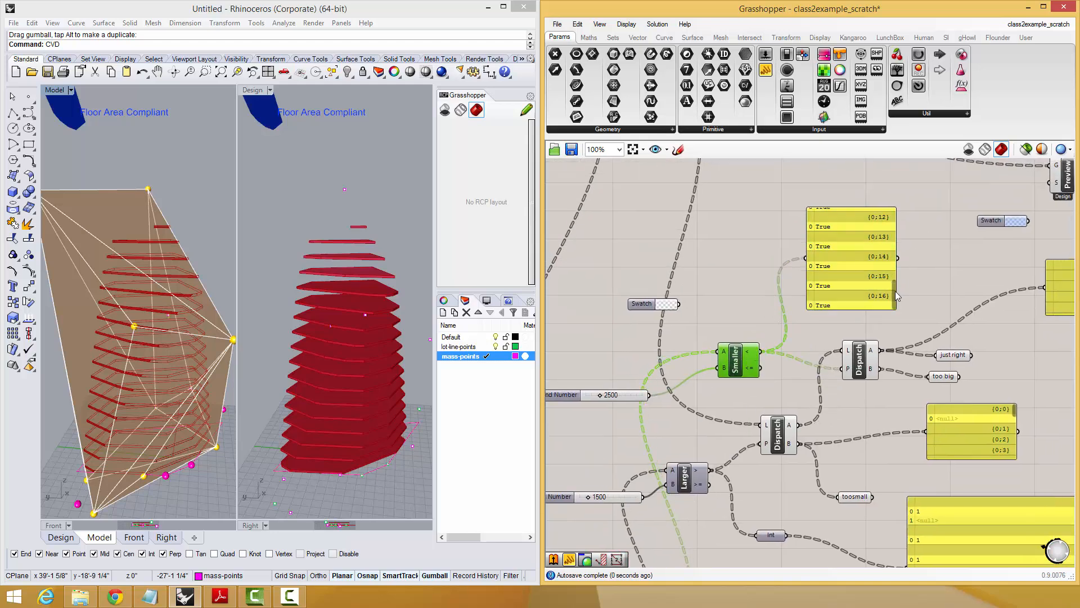
pyautogui.moveTo(894, 296); pyautogui.dragTo(891, 224)
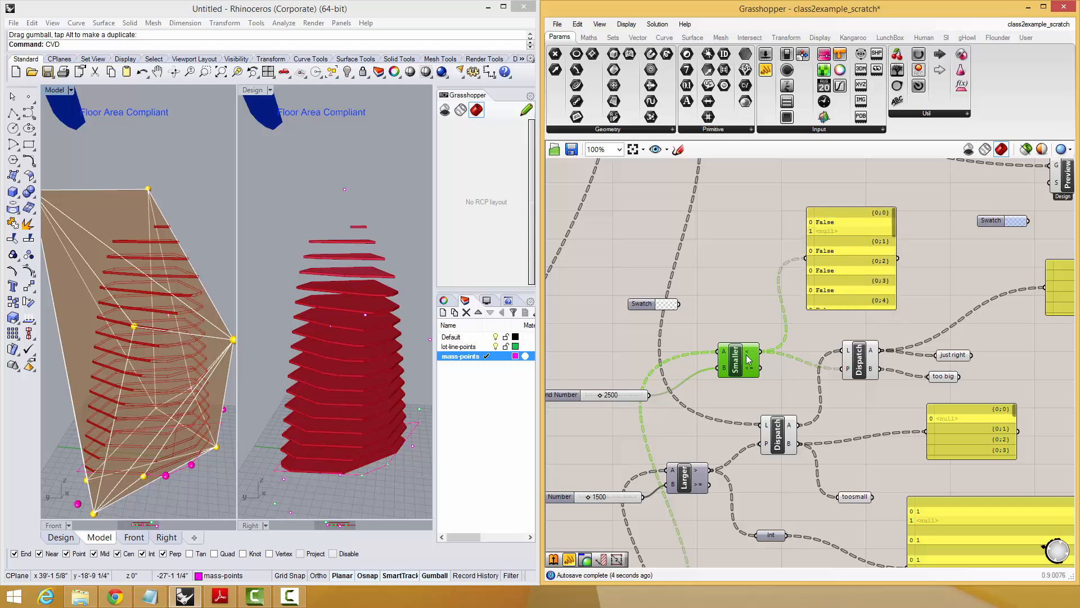
# Reposition the Smaller Than component and both Dispatch components so the wires between them read clearly.
pyautogui.moveTo(747, 355)
pyautogui.mouseDown()
pyautogui.moveTo(752, 344)
pyautogui.moveTo(748, 361)
pyautogui.mouseUp()
pyautogui.moveTo(776, 420); pyautogui.dragTo(761, 426)
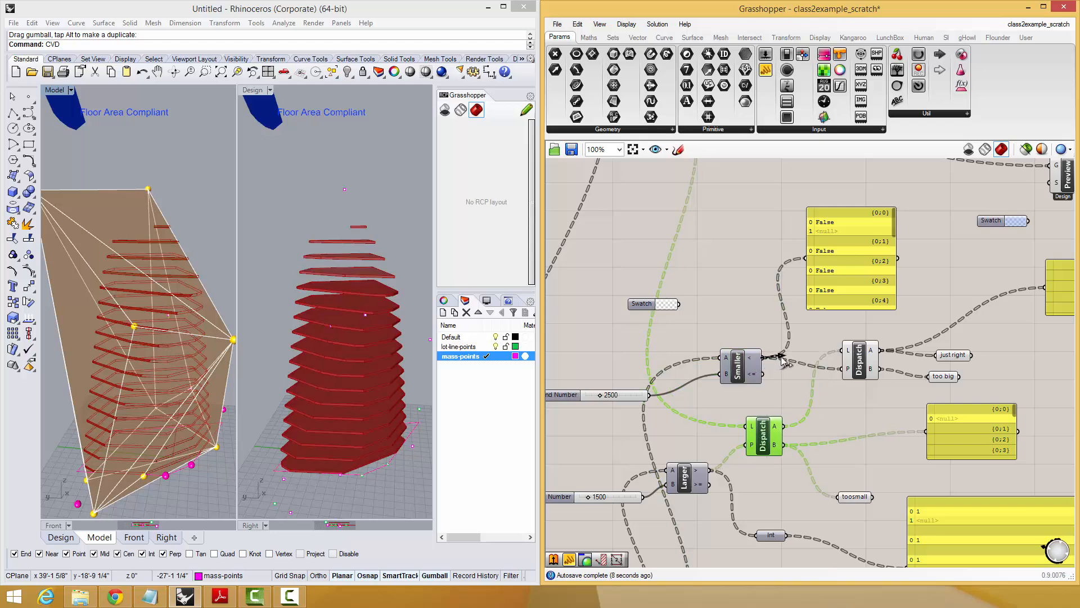
pyautogui.moveTo(859, 353); pyautogui.dragTo(868, 354)
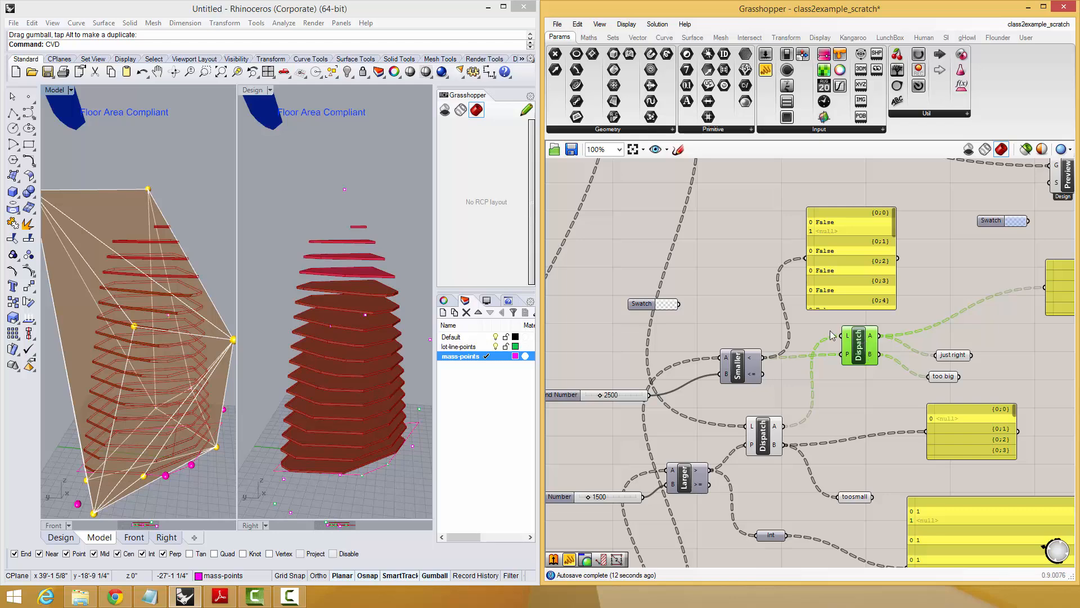
pyautogui.moveTo(762, 441); pyautogui.dragTo(756, 441)
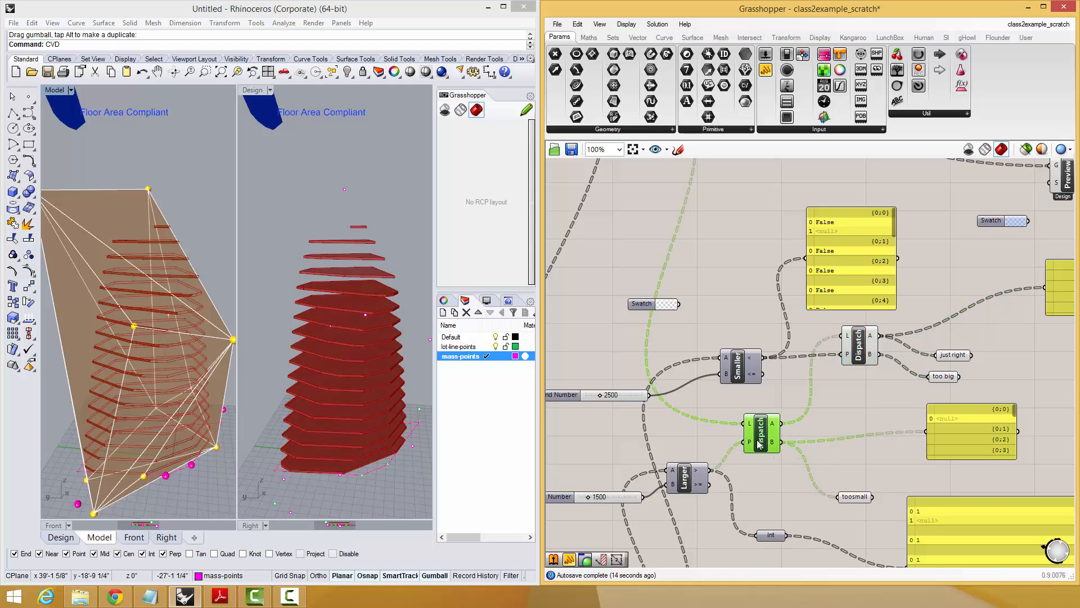
pyautogui.moveTo(847, 386); pyautogui.dragTo(840, 404, button='right')
pyautogui.moveTo(843, 360); pyautogui.dragTo(810, 379, button='right')
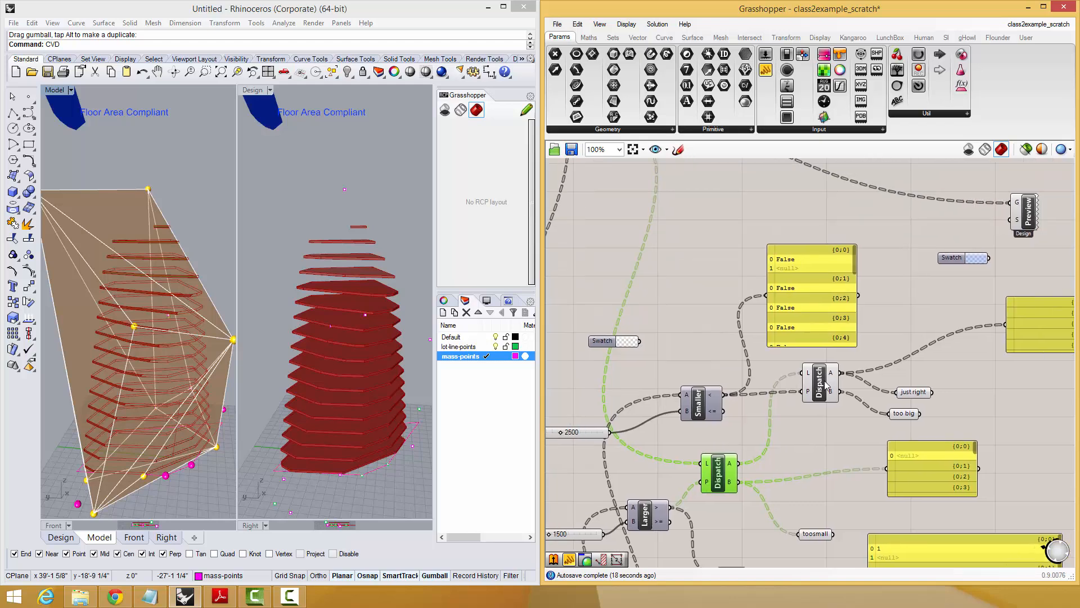
pyautogui.moveTo(824, 382); pyautogui.dragTo(805, 395)
# Move the True/False panel up and stack the "toosmall", "just right" and "too big" parameters beside the second Dispatch.
pyautogui.moveTo(808, 323); pyautogui.dragTo(860, 282)
pyautogui.moveTo(896, 396); pyautogui.dragTo(878, 364)
pyautogui.moveTo(908, 416); pyautogui.dragTo(904, 409)
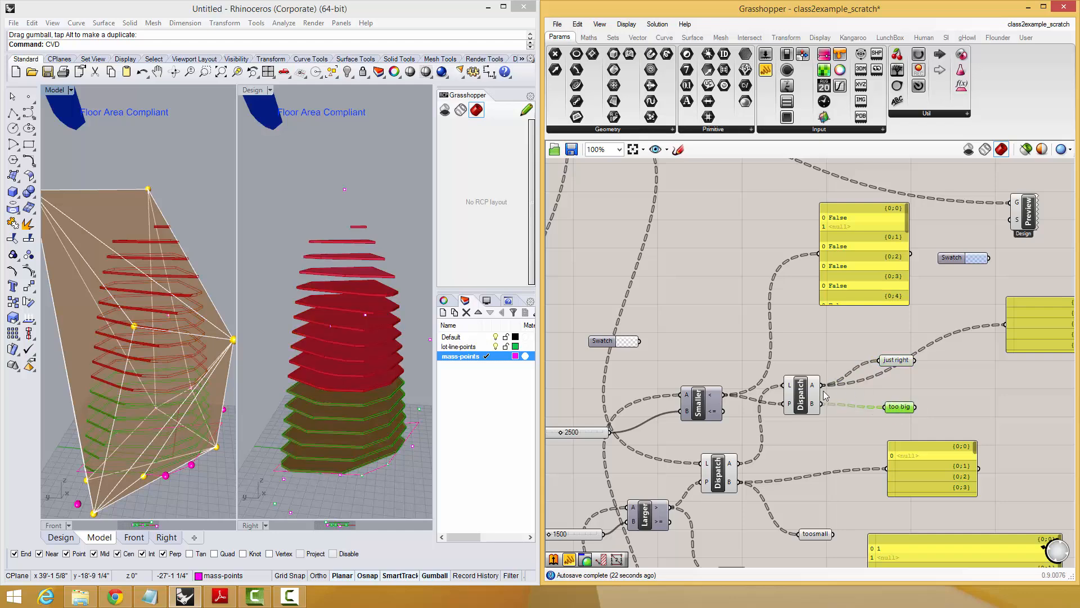
pyautogui.moveTo(904, 365); pyautogui.dragTo(902, 359)
pyautogui.click(899, 408)
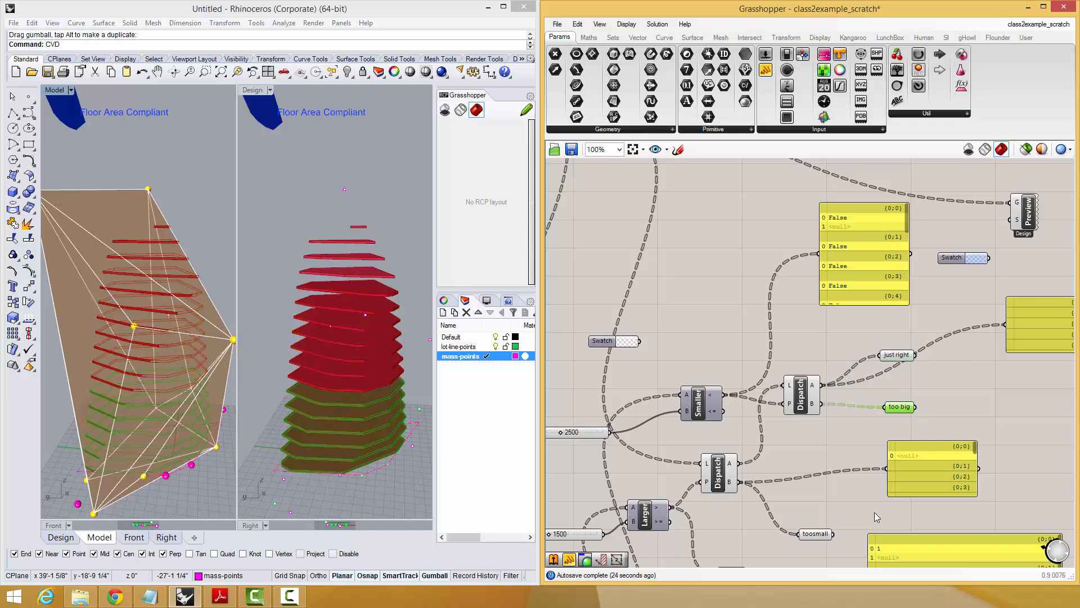
pyautogui.moveTo(821, 534); pyautogui.dragTo(903, 322)
pyautogui.click(900, 355)
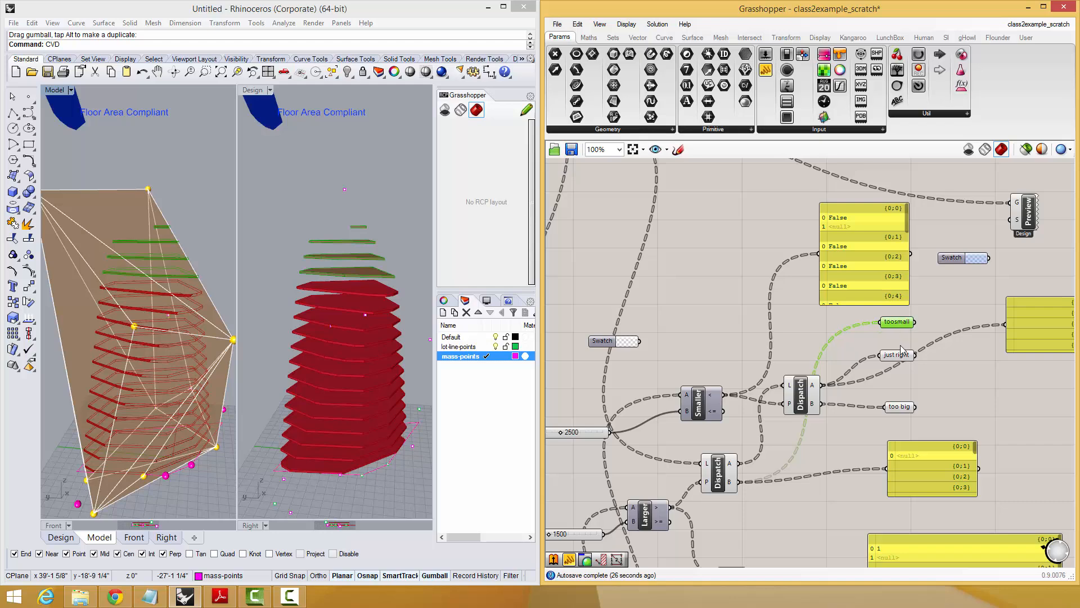
pyautogui.click(899, 408)
# Move the Custom Preview component beside the sorted parameters and connect "toosmall" to its geometry input.
pyautogui.moveTo(933, 400); pyautogui.dragTo(751, 462, button='right')
pyautogui.click(768, 400)
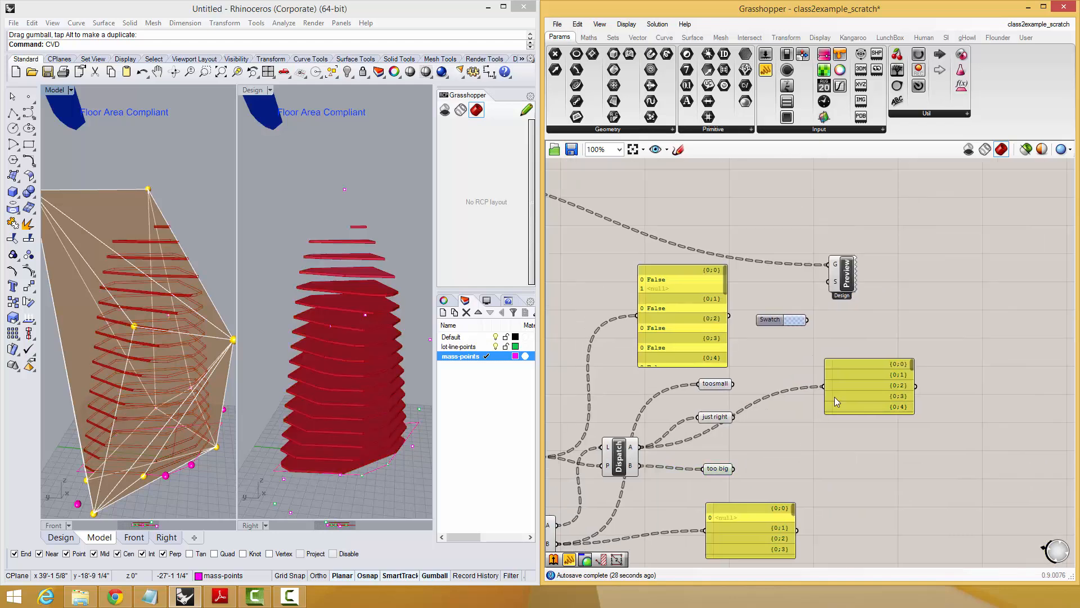
pyautogui.moveTo(835, 396); pyautogui.dragTo(889, 411)
pyautogui.click(850, 293)
pyautogui.moveTo(851, 290); pyautogui.dragTo(854, 370)
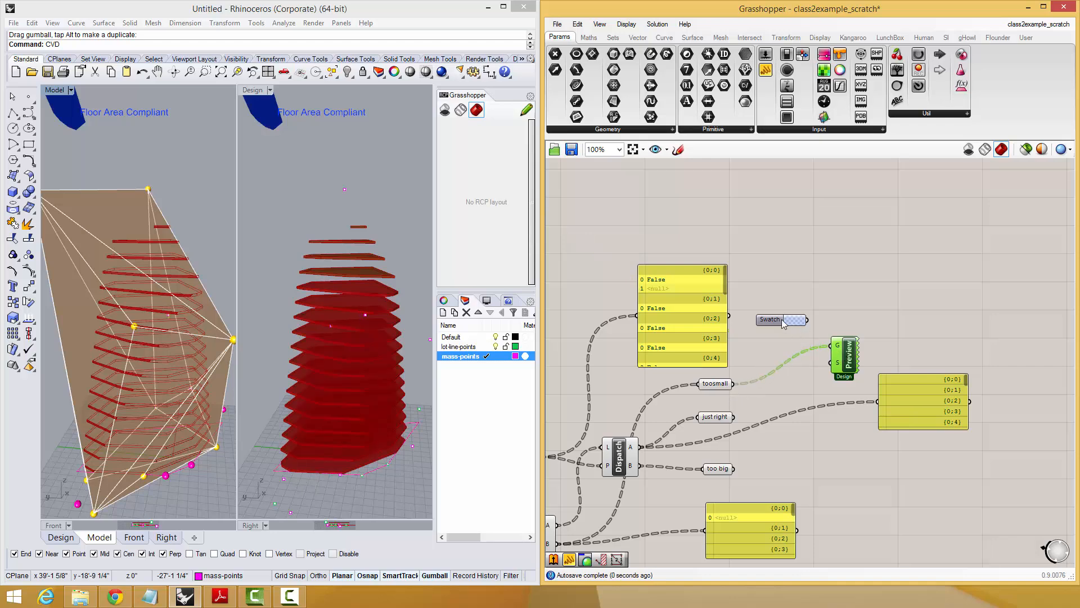
# Connect the blue colour swatch to the "toosmall" Preview's S input and set its hue to 53°.
pyautogui.moveTo(802, 319); pyautogui.dragTo(803, 385)
pyautogui.moveTo(803, 385); pyautogui.dragTo(870, 342, button='right')
pyautogui.moveTo(845, 344); pyautogui.dragTo(844, 351)
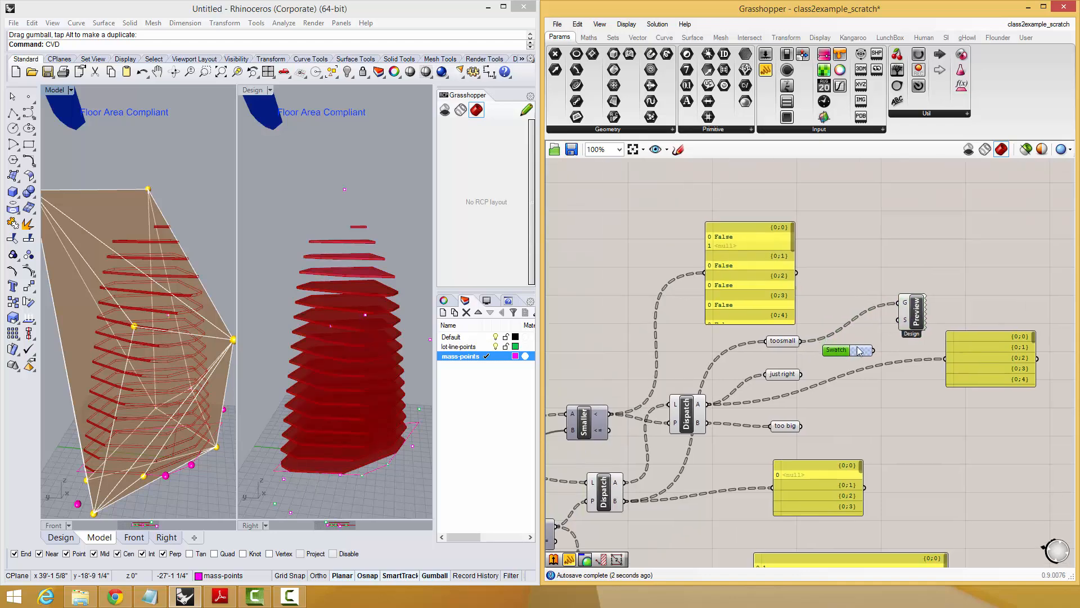
pyautogui.click(871, 345)
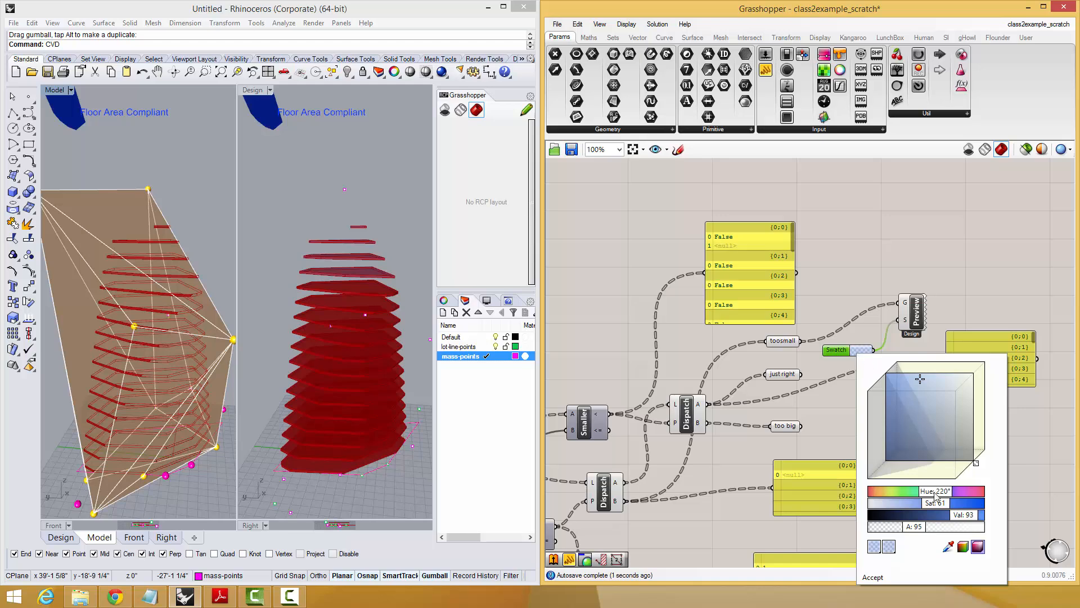
pyautogui.click(896, 492)
pyautogui.click(1024, 434)
pyautogui.moveTo(1025, 433); pyautogui.dragTo(943, 393, button='right')
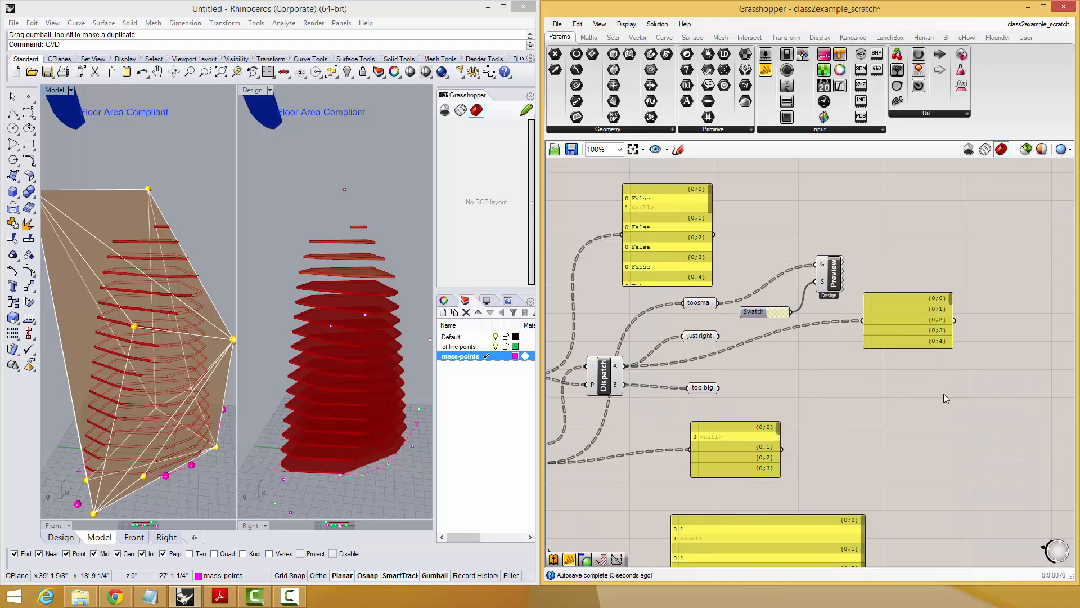
# Duplicate the Preview with its swatch below the original and connect "just right" to the copy's geometry input.
pyautogui.moveTo(856, 336); pyautogui.dragTo(758, 247)
pyautogui.keyDown('alt'); pyautogui.moveTo(821, 274); pyautogui.dragTo(829, 323); pyautogui.keyUp('alt')
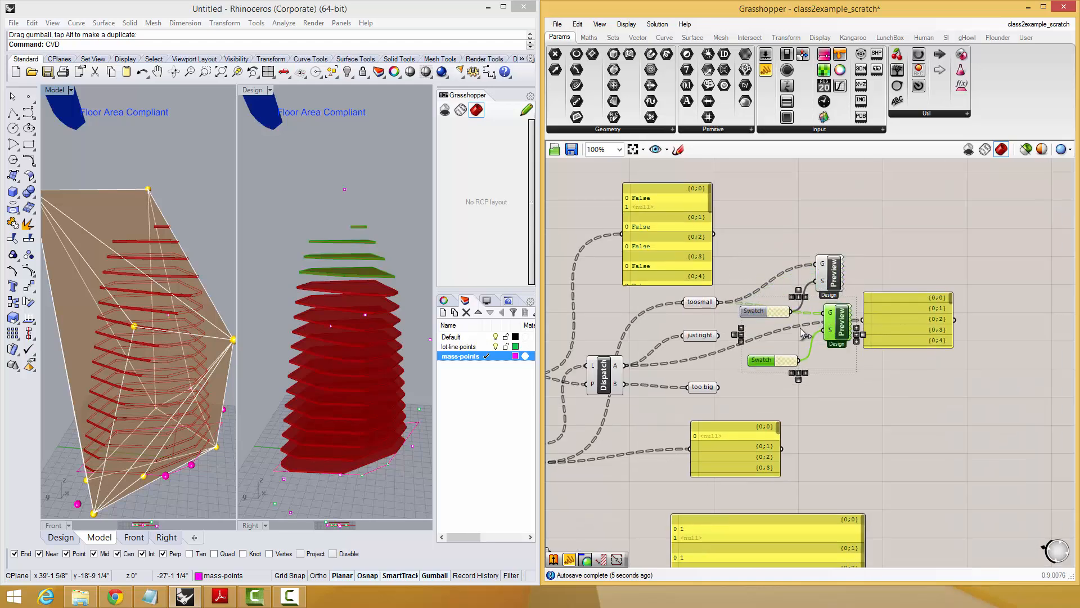
pyautogui.moveTo(719, 335); pyautogui.dragTo(824, 312)
# Set the "just right" swatch to hue 186° with alpha 255.
pyautogui.click(781, 359)
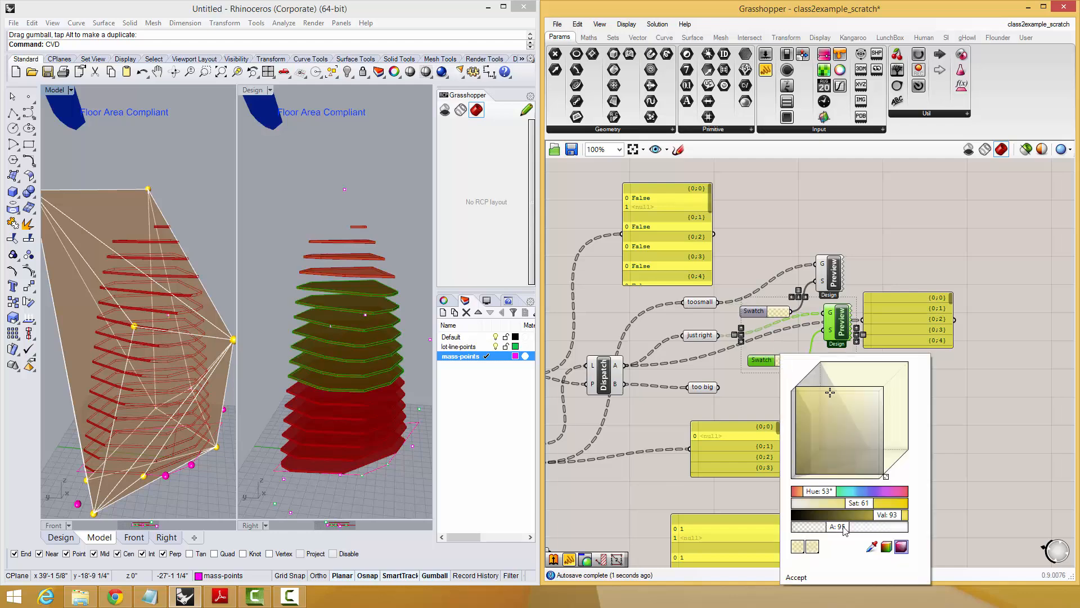
pyautogui.moveTo(844, 530); pyautogui.dragTo(912, 528)
pyautogui.moveTo(837, 495); pyautogui.dragTo(853, 492)
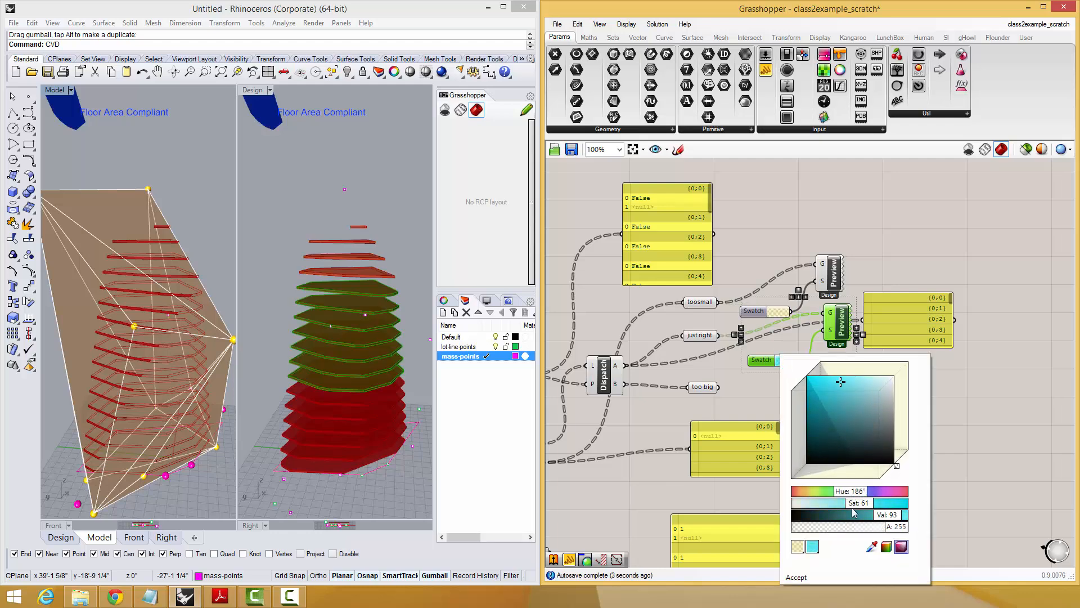
pyautogui.click(799, 582)
# Duplicate the Preview and swatch for the "too big" parameter, connect it, and set the new swatch's hue to 256°.
pyautogui.keyDown('alt'); pyautogui.moveTo(825, 318); pyautogui.dragTo(832, 397); pyautogui.keyUp('alt')
pyautogui.moveTo(718, 387); pyautogui.dragTo(831, 390)
pyautogui.click(796, 439)
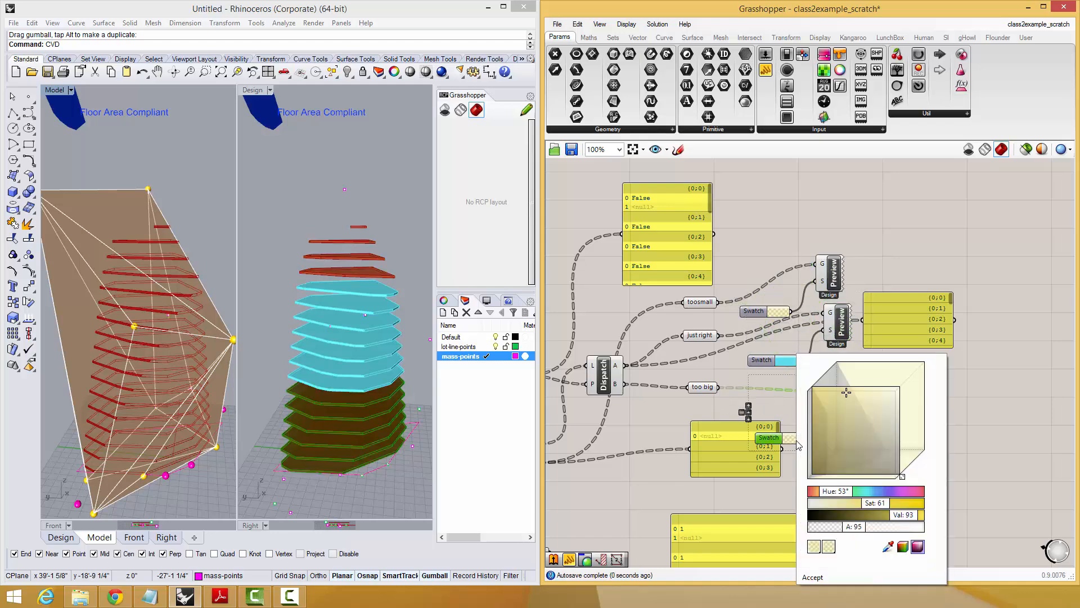
pyautogui.moveTo(867, 494); pyautogui.dragTo(884, 494)
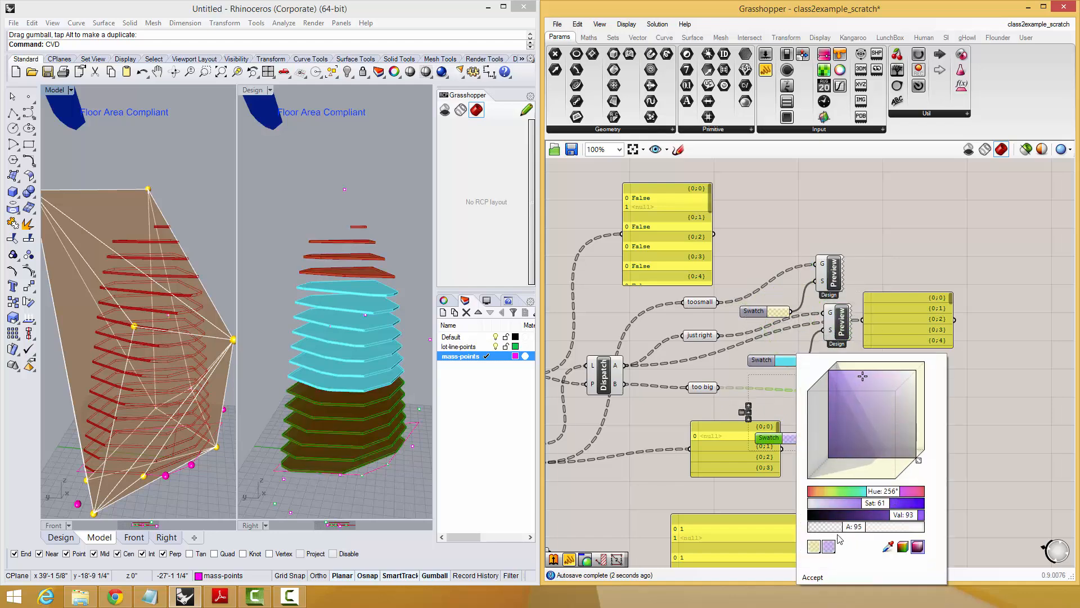
pyautogui.click(811, 577)
# Turn off the default preview of the slice-sorting components, from the slice source through the three sorted parameters.
pyautogui.scroll(-3, 896, 437)
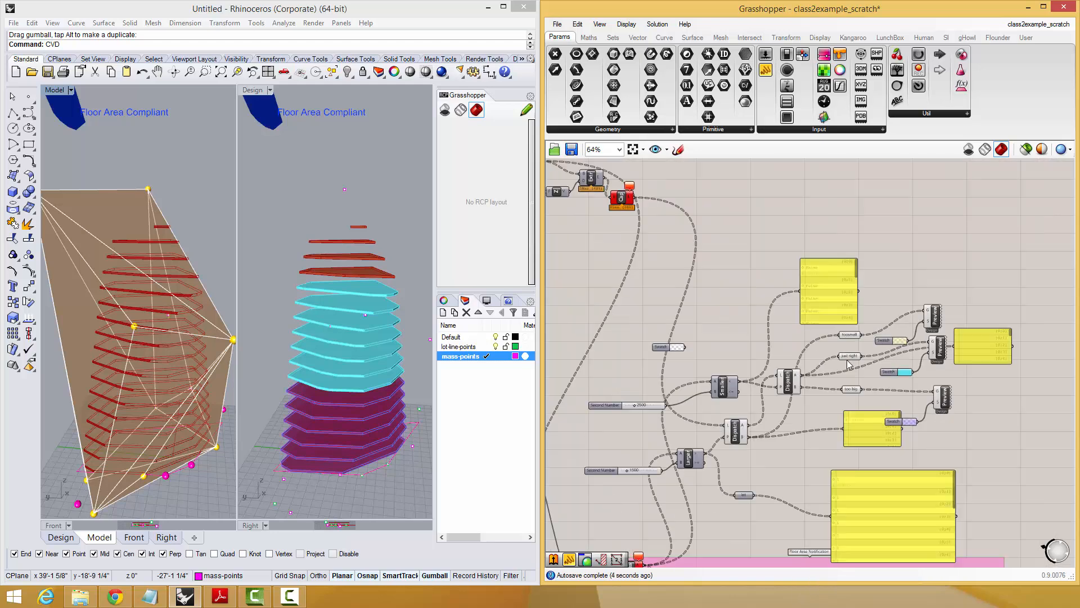
pyautogui.moveTo(859, 218); pyautogui.dragTo(579, 511)
pyautogui.middleClick(651, 386)
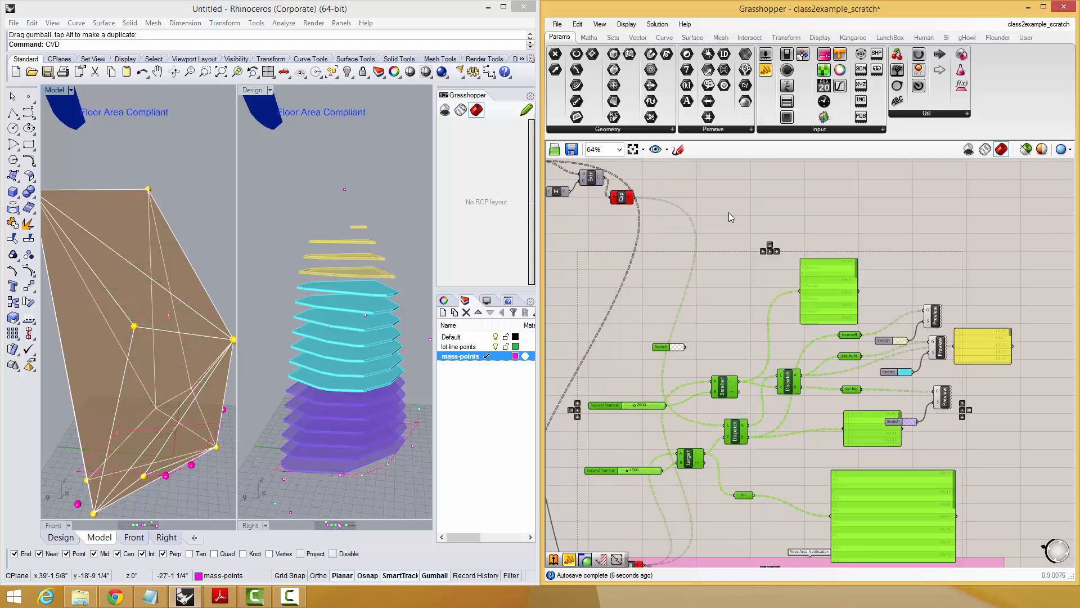
# Delete the four leftover data panels and the int parameter from the slice-sorting section.
pyautogui.click(790, 270)
pyautogui.moveTo(899, 364); pyautogui.dragTo(892, 370, button='right')
pyautogui.moveTo(859, 428); pyautogui.dragTo(995, 398)
pyautogui.keyDown('shift'); pyautogui.click(973, 359); pyautogui.keyUp('shift')
pyautogui.keyDown('shift'); pyautogui.click(798, 297); pyautogui.keyUp('shift')
pyautogui.press('Delete')
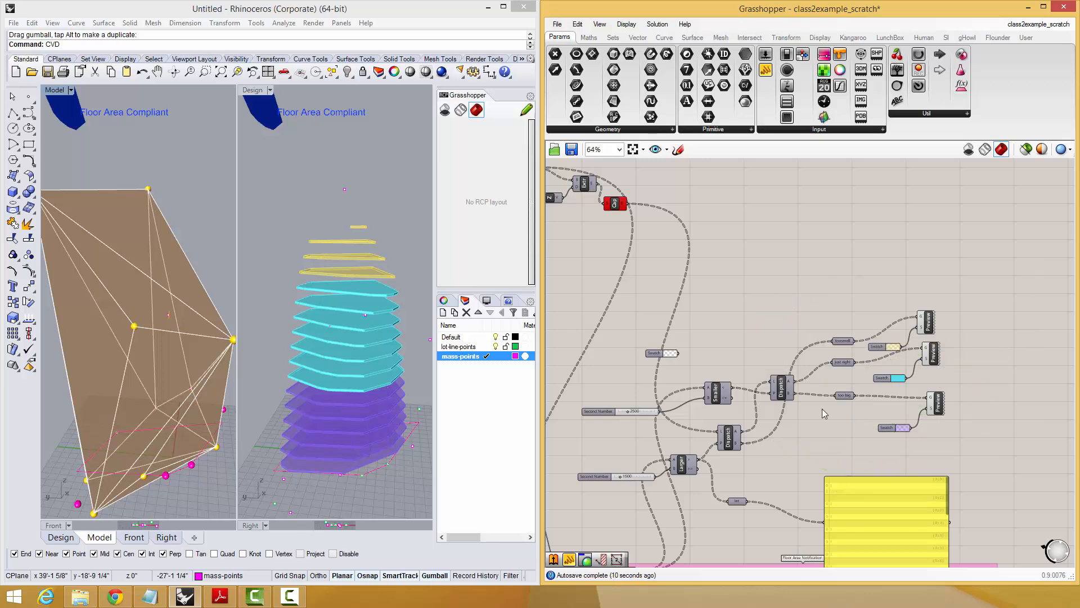
pyautogui.moveTo(876, 461); pyautogui.dragTo(755, 538)
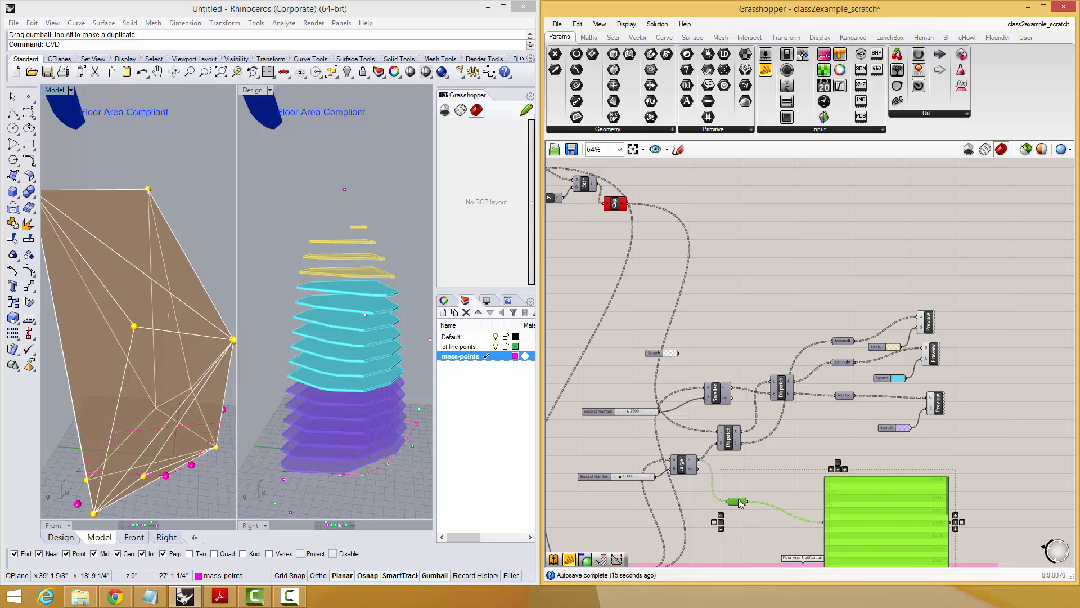
pyautogui.press('Delete')
# Move the purple swatch up and shift the "just right" Preview into line with its inputs.
pyautogui.scroll(2, 940, 405)
pyautogui.moveTo(889, 451); pyautogui.dragTo(887, 475, button='right')
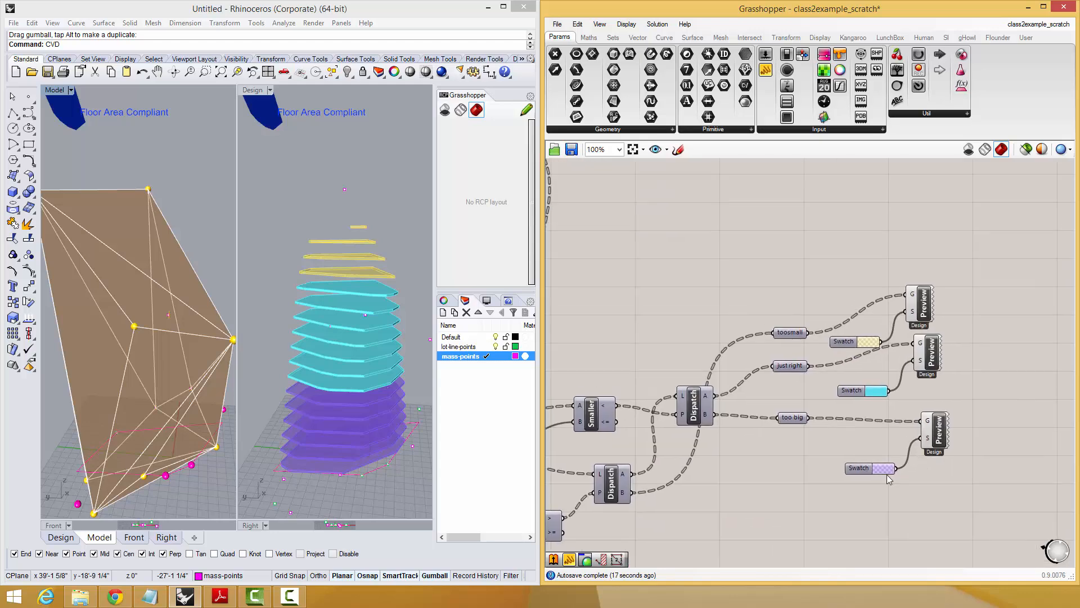
pyautogui.moveTo(865, 467); pyautogui.dragTo(863, 443)
pyautogui.moveTo(930, 351); pyautogui.dragTo(939, 364)
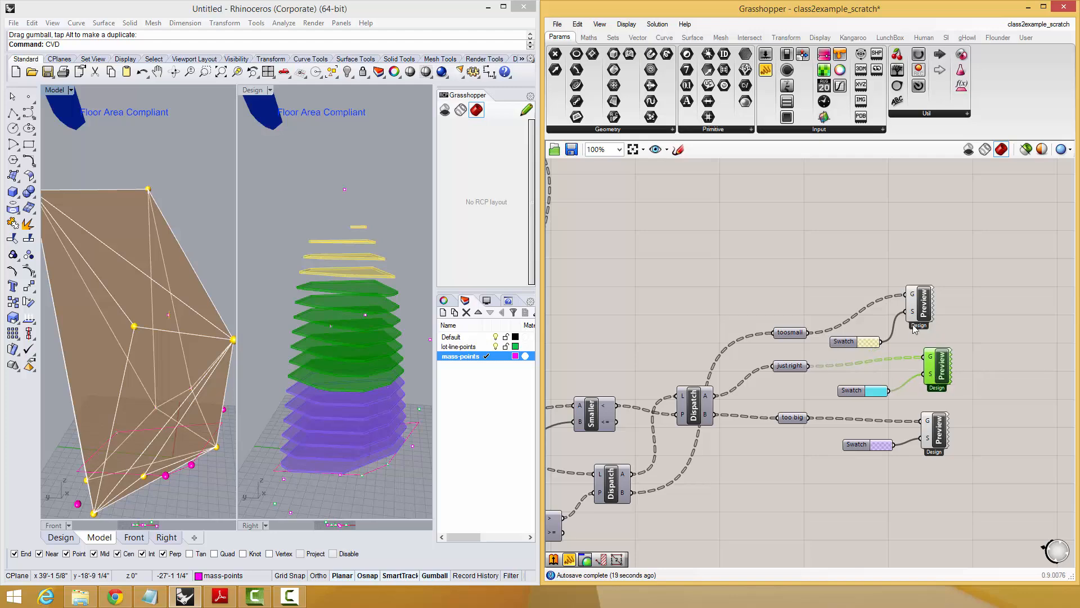
# Move the "toosmall" Preview component into line with the "just right" Preview.
pyautogui.moveTo(924, 314); pyautogui.dragTo(943, 322)
pyautogui.click(951, 306)
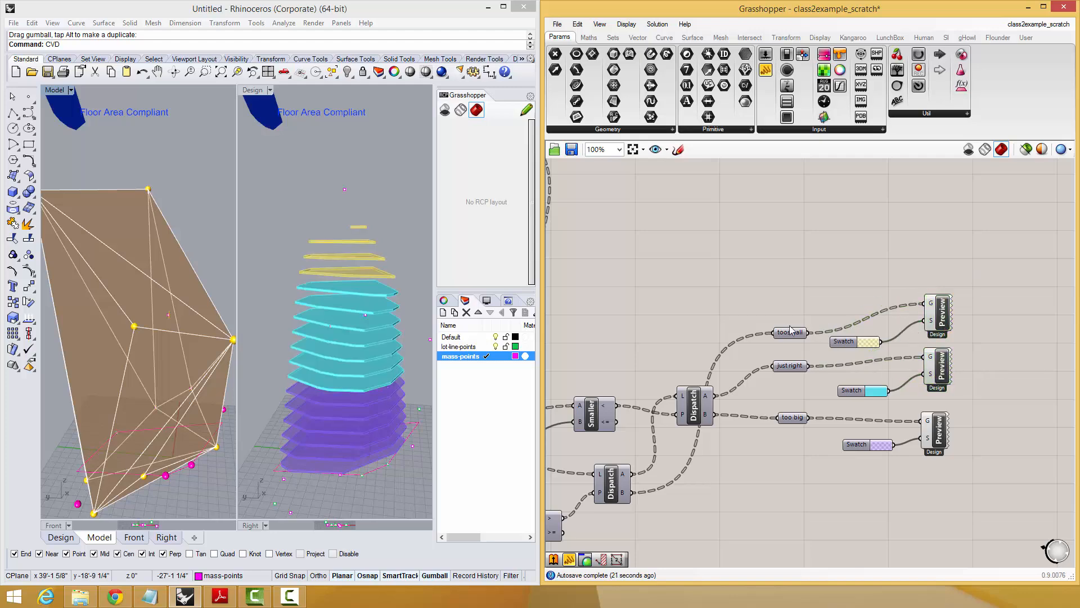
# Check the "toosmall" and "too big" parameters with selected-only preview, and restore the preview of all components.
pyautogui.moveTo(791, 330); pyautogui.dragTo(865, 393, button='right')
pyautogui.moveTo(900, 346); pyautogui.dragTo(895, 318, button='right')
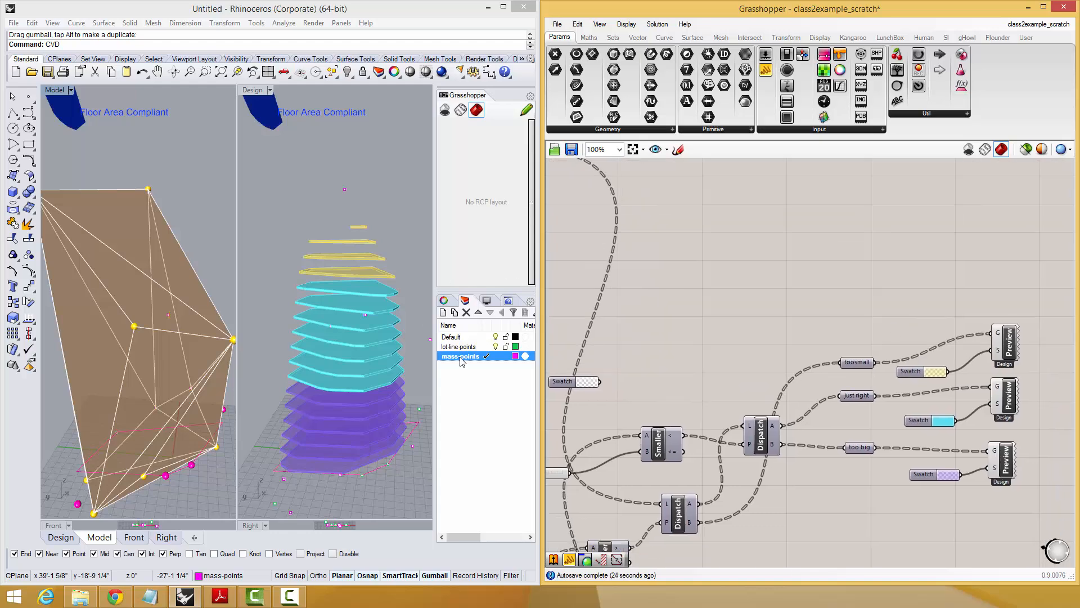
pyautogui.moveTo(846, 423); pyautogui.dragTo(840, 406, button='right')
pyautogui.click(852, 347)
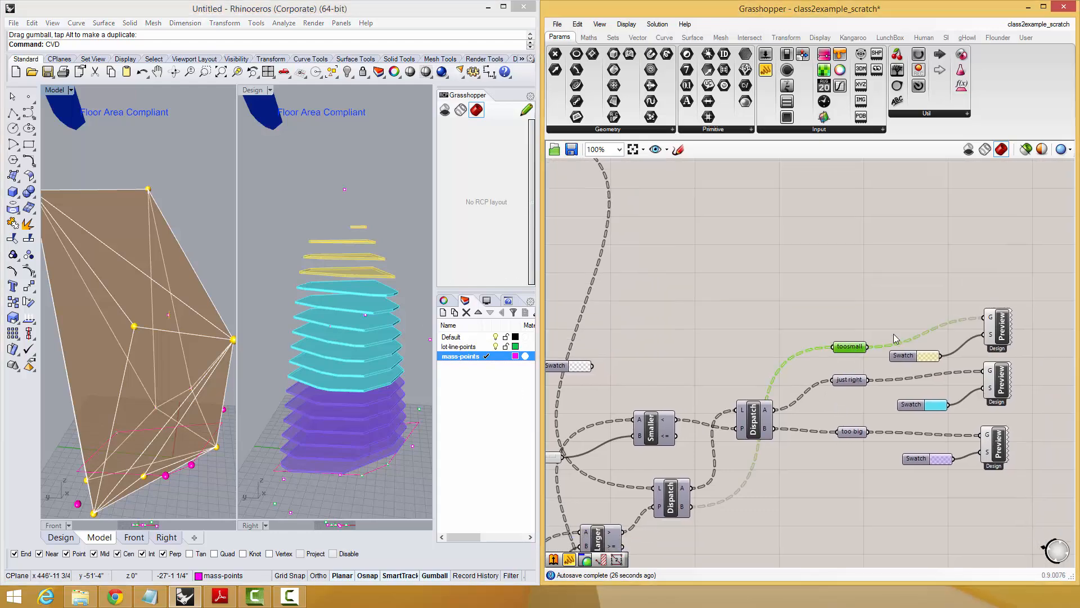
pyautogui.click(1025, 150)
pyautogui.click(855, 432)
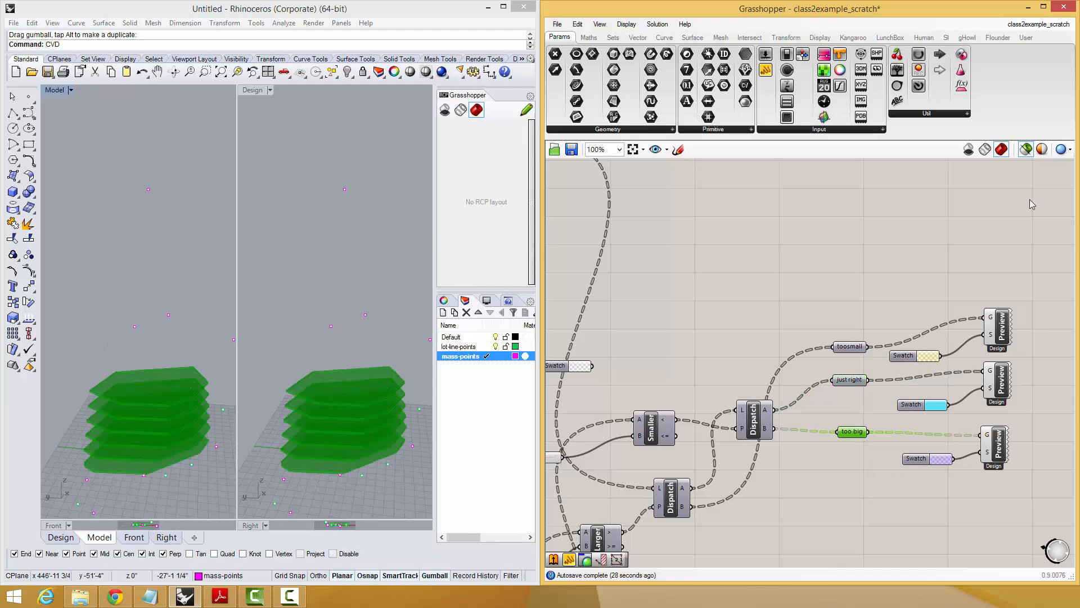
pyautogui.click(1026, 151)
pyautogui.click(978, 200)
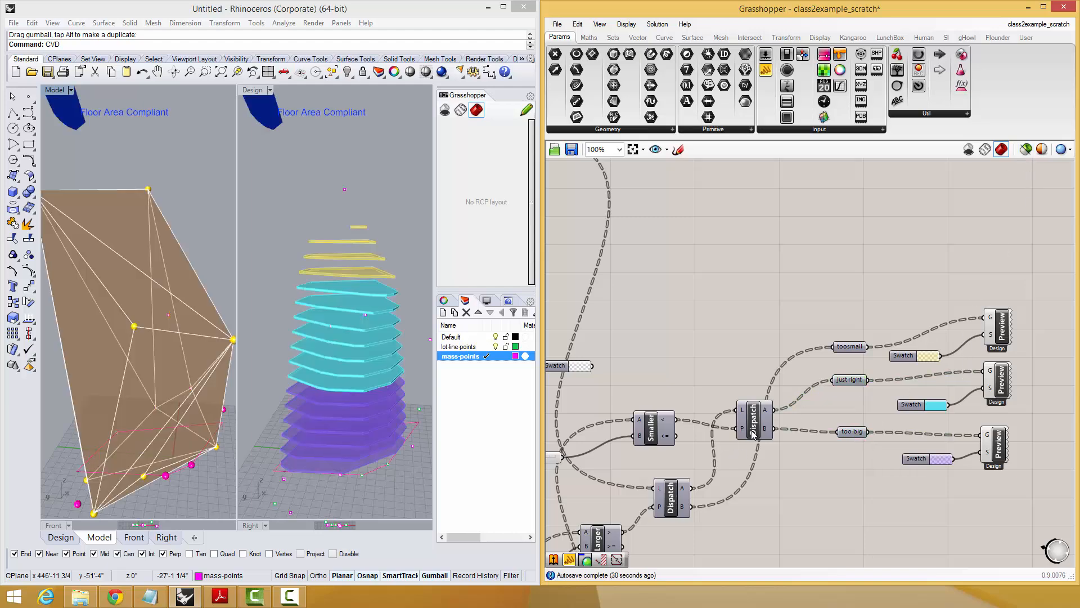
# Move the Dispatch feeding "just right" and "too big" slightly lower on the canvas.
pyautogui.moveTo(752, 435); pyautogui.dragTo(753, 455)
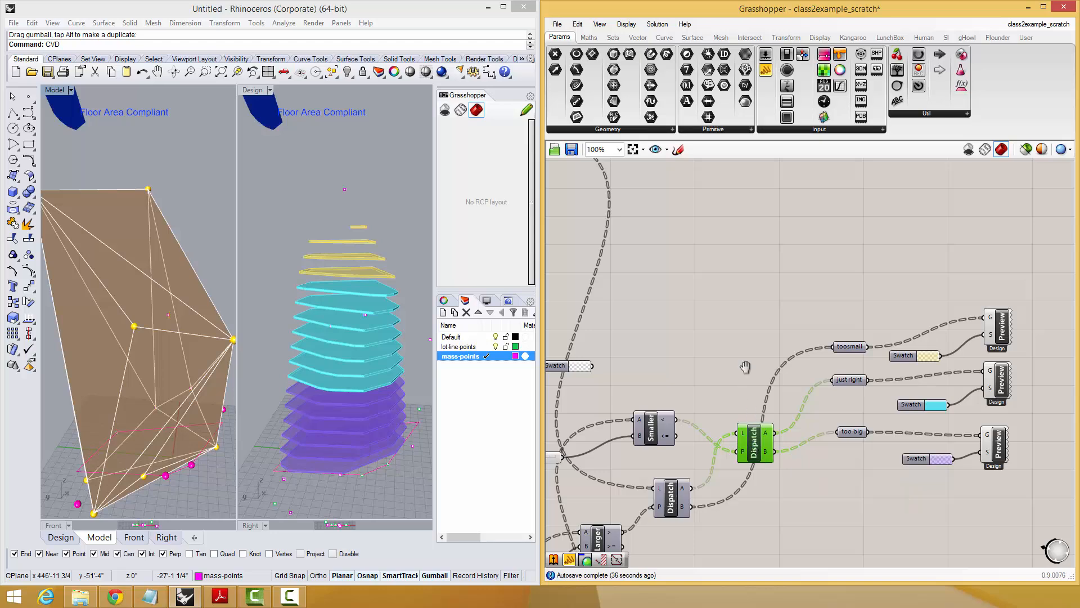
pyautogui.moveTo(740, 385); pyautogui.dragTo(756, 348, button='right')
# Make the too-small and too-big slices more transparent: set the yellow swatch's alpha to 17 and lower the purple swatch's alpha.
pyautogui.moveTo(161, 397); pyautogui.dragTo(139, 388, button='right')
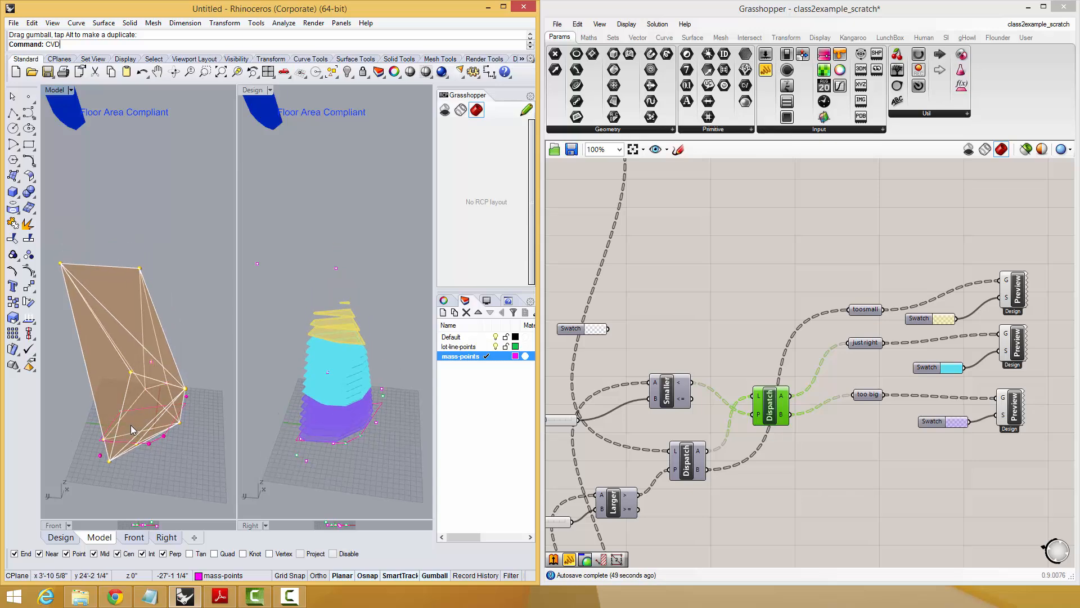
pyautogui.scroll(6, 130, 419)
pyautogui.moveTo(130, 409); pyautogui.dragTo(172, 300, button='right')
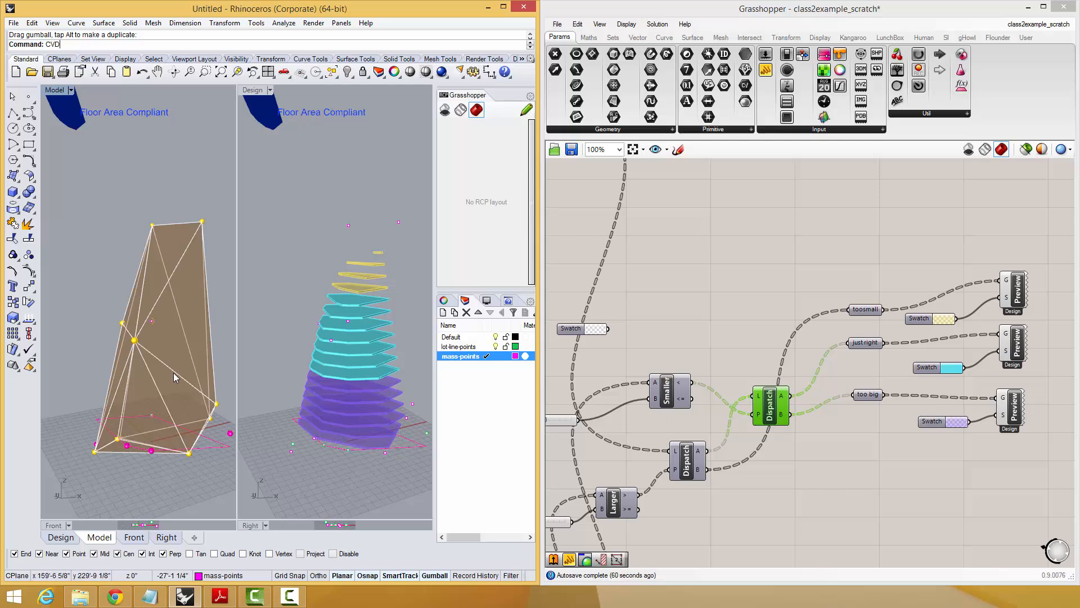
pyautogui.moveTo(112, 315); pyautogui.dragTo(208, 377, button='right')
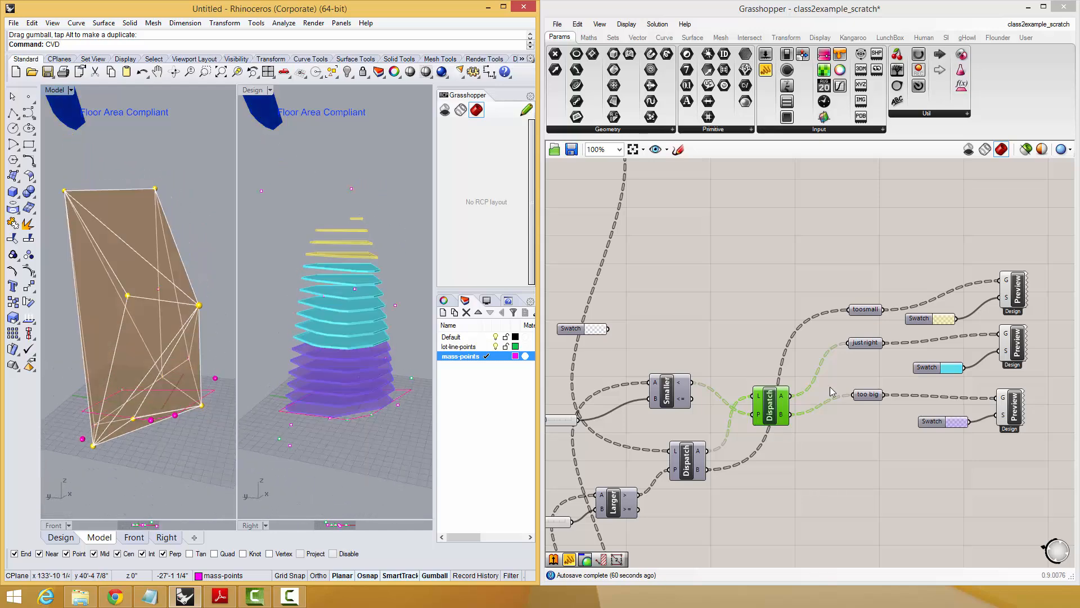
pyautogui.moveTo(863, 363); pyautogui.dragTo(794, 403, button='right')
pyautogui.click(879, 362)
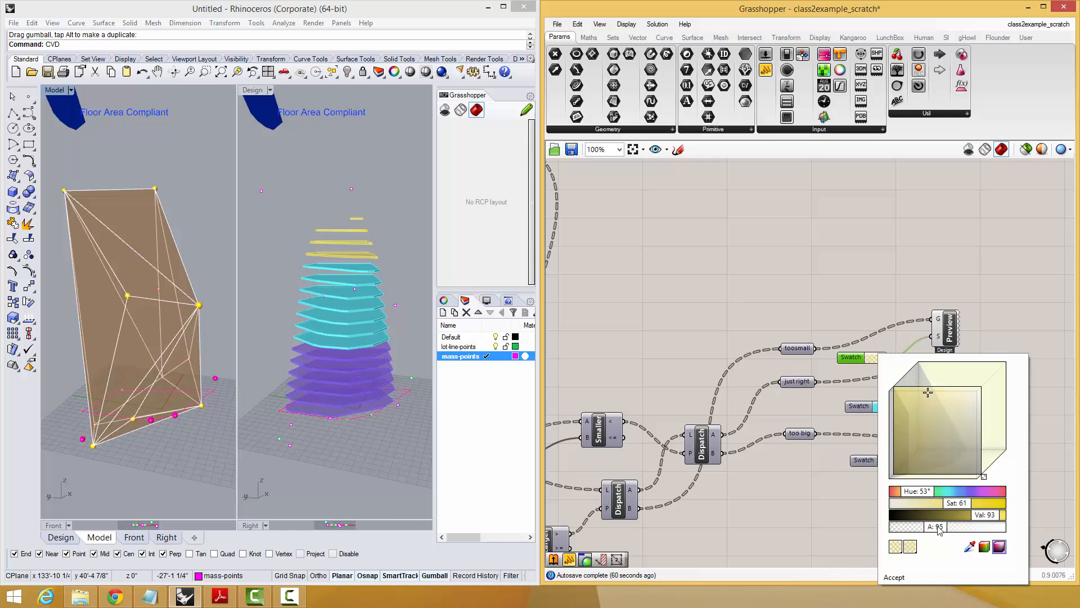
pyautogui.moveTo(939, 529); pyautogui.dragTo(910, 528)
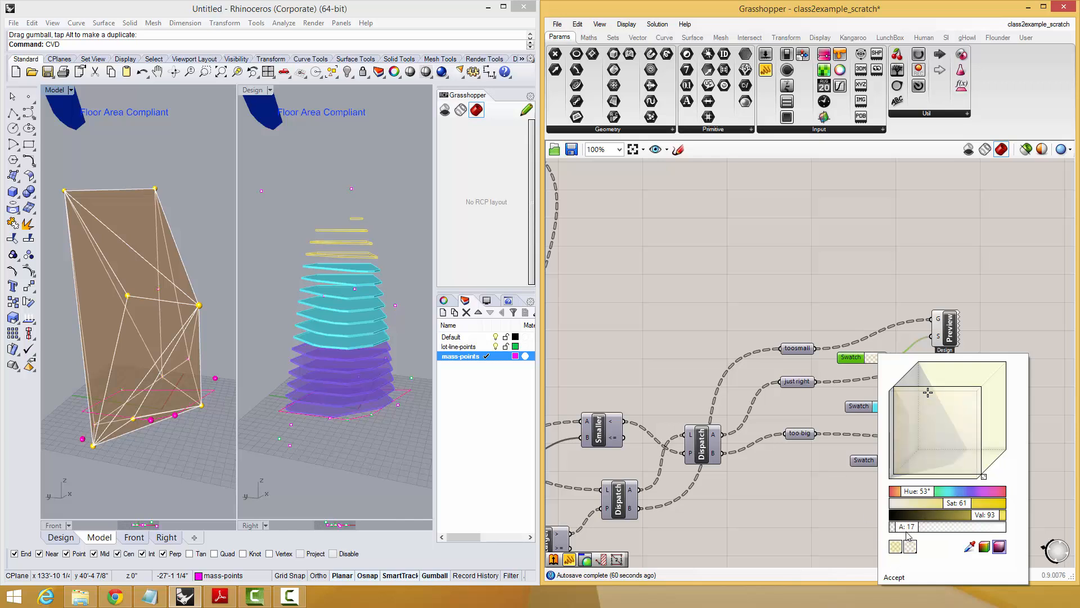
pyautogui.click(896, 577)
pyautogui.click(887, 462)
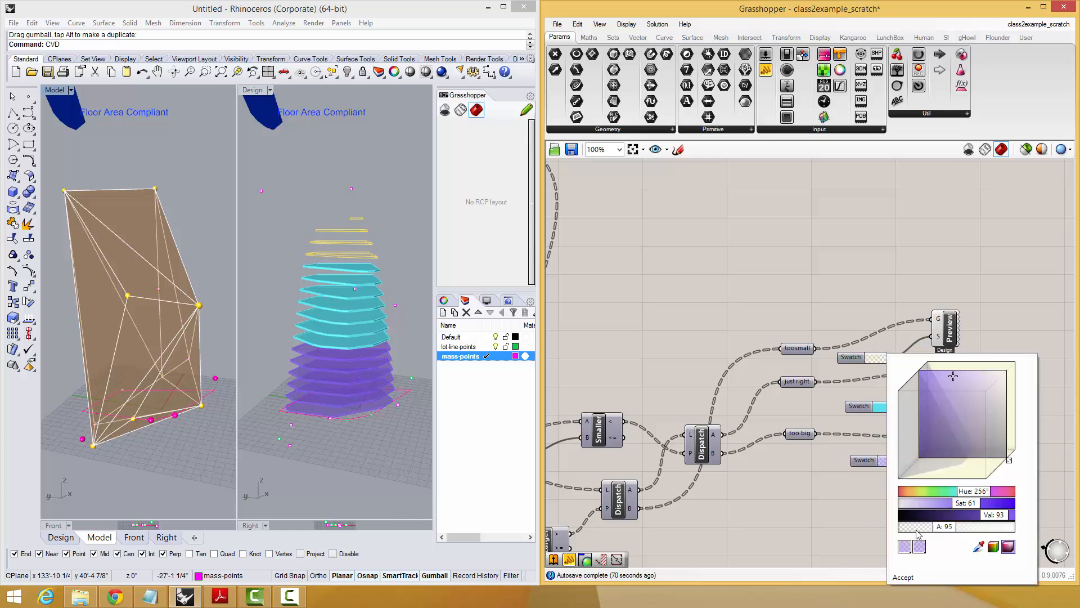
pyautogui.moveTo(918, 534); pyautogui.dragTo(899, 532)
pyautogui.click(906, 578)
pyautogui.moveTo(210, 374); pyautogui.dragTo(141, 331, button='right')
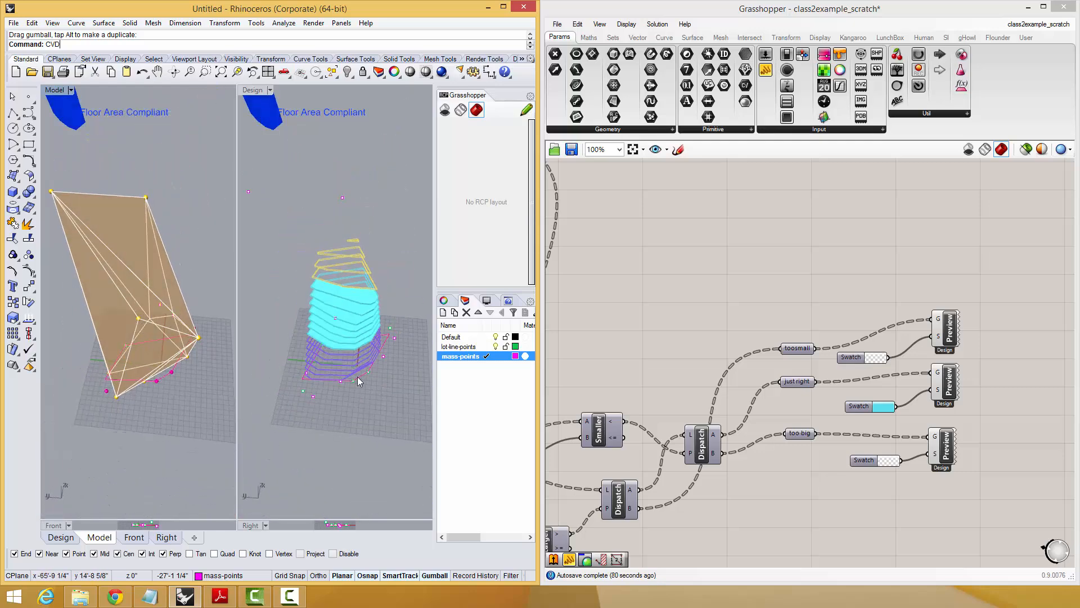
pyautogui.moveTo(145, 400); pyautogui.dragTo(356, 380, button='right')
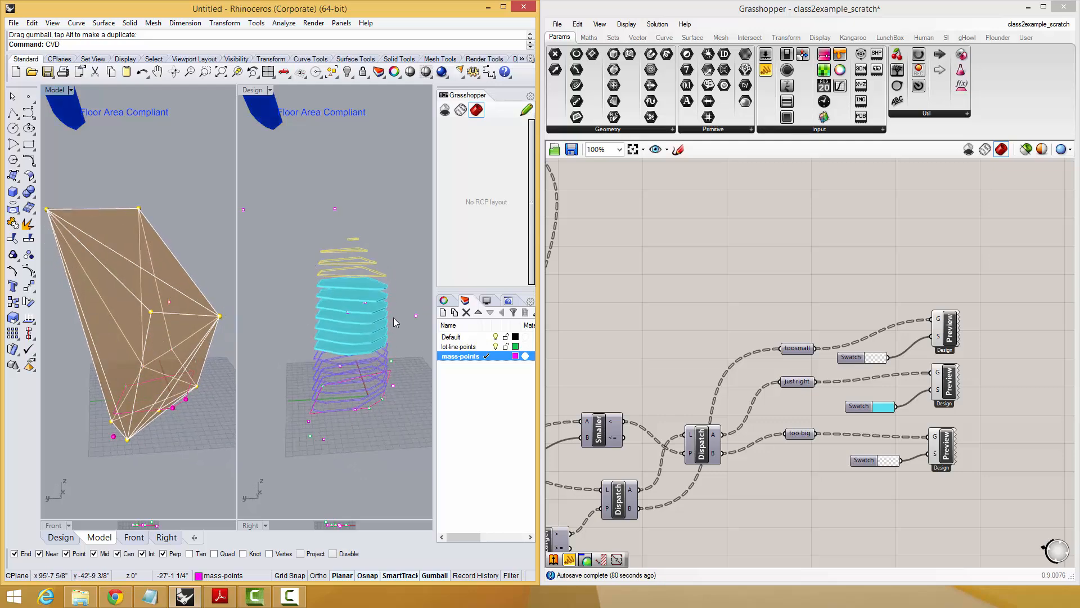
pyautogui.moveTo(194, 372); pyautogui.dragTo(180, 387, button='right')
pyautogui.click(206, 340)
pyautogui.write('c')
pyautogui.press('Return')
pyautogui.click(215, 445)
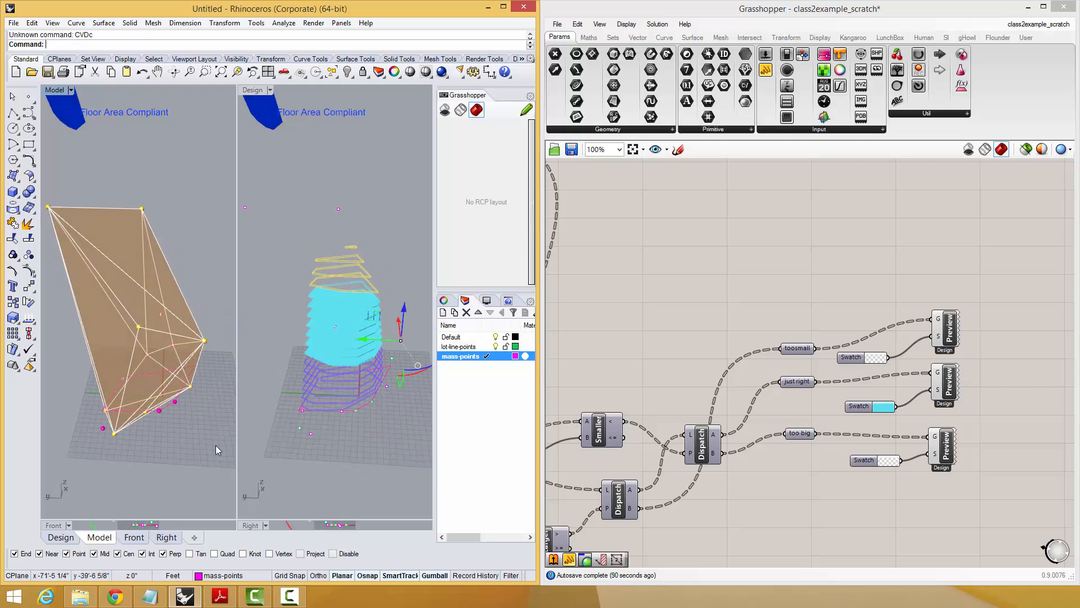
# Copy the mass point at the massing's outer mid-height corner a short distance away and inspect the changed slices from several angles.
pyautogui.click(205, 340)
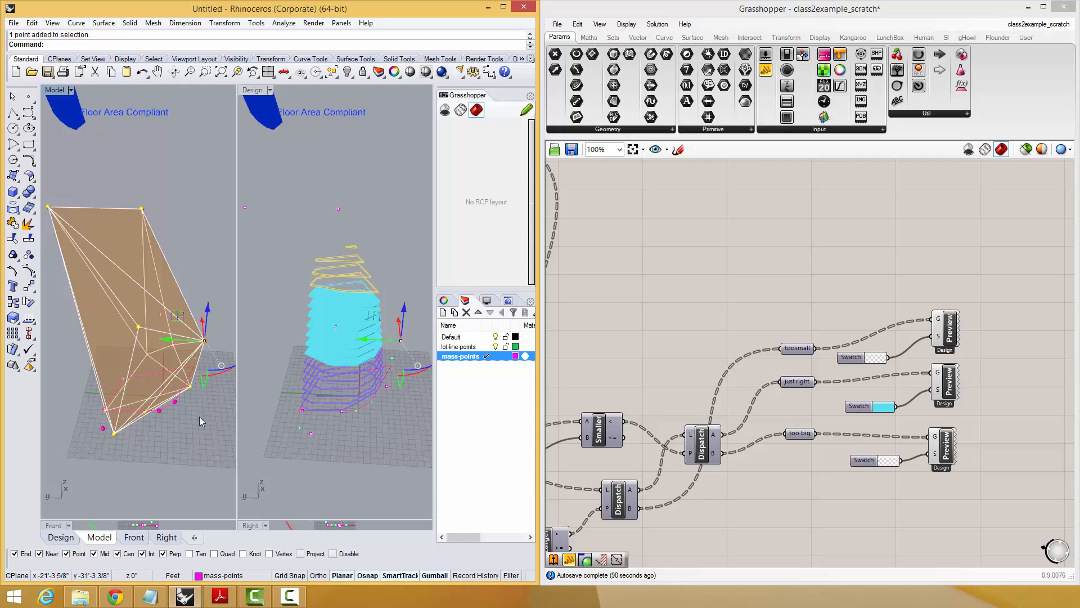
pyautogui.write('c')
pyautogui.press('Return')
pyautogui.click(201, 418)
pyautogui.click(206, 396)
pyautogui.press('Return')
pyautogui.moveTo(193, 428); pyautogui.dragTo(139, 411, button='right')
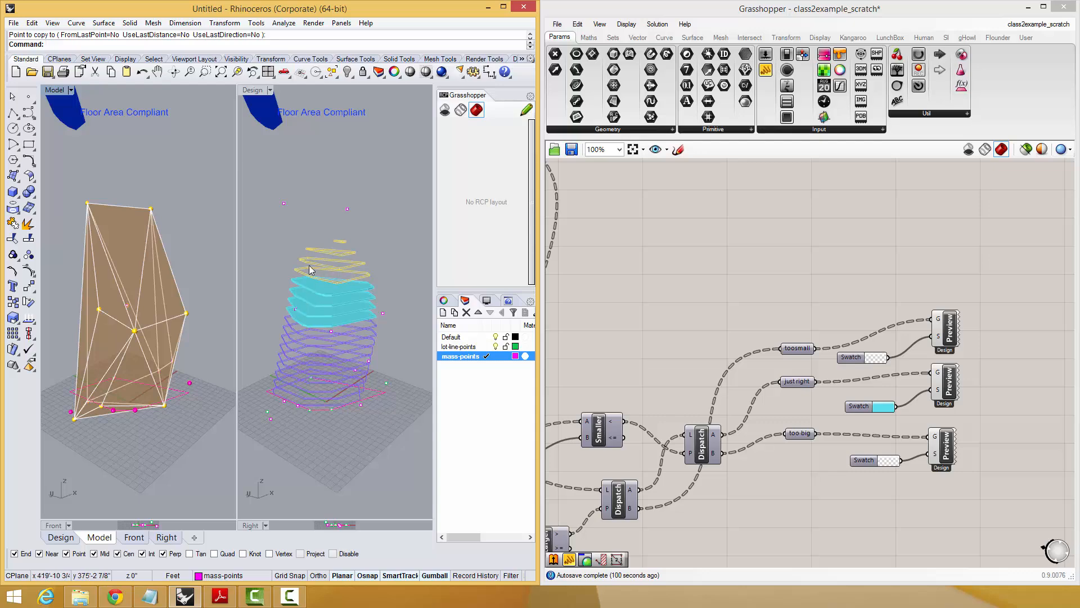
pyautogui.moveTo(89, 438); pyautogui.dragTo(142, 394, button='right')
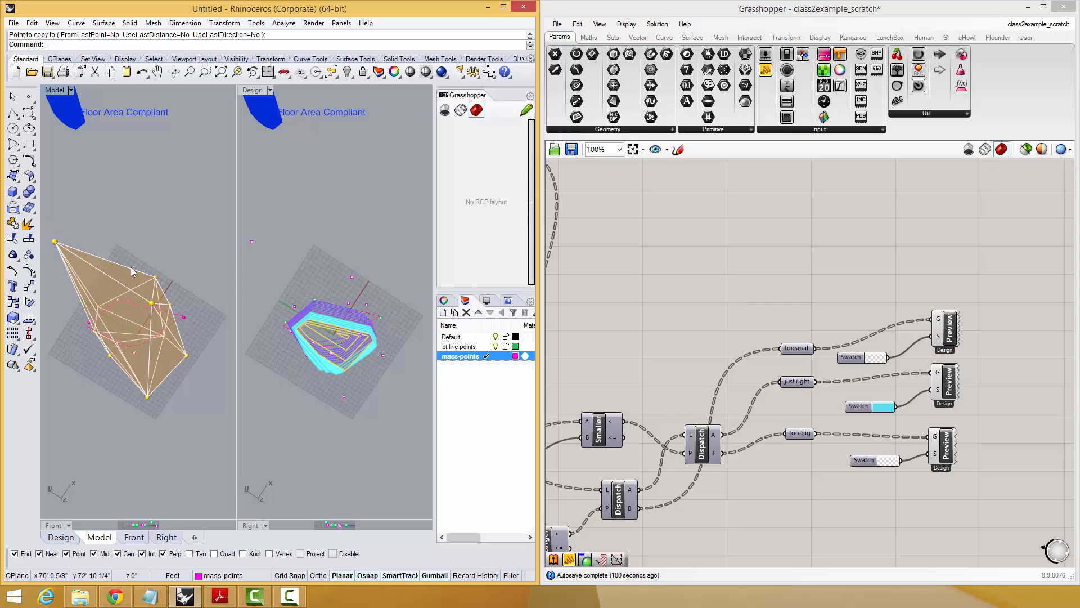
pyautogui.moveTo(160, 315); pyautogui.dragTo(151, 231, button='right')
# Show only the Extrude component that feeds Cap and SMesh, and examine its extruded volume from several sides.
pyautogui.moveTo(822, 364); pyautogui.dragTo(917, 360, button='right')
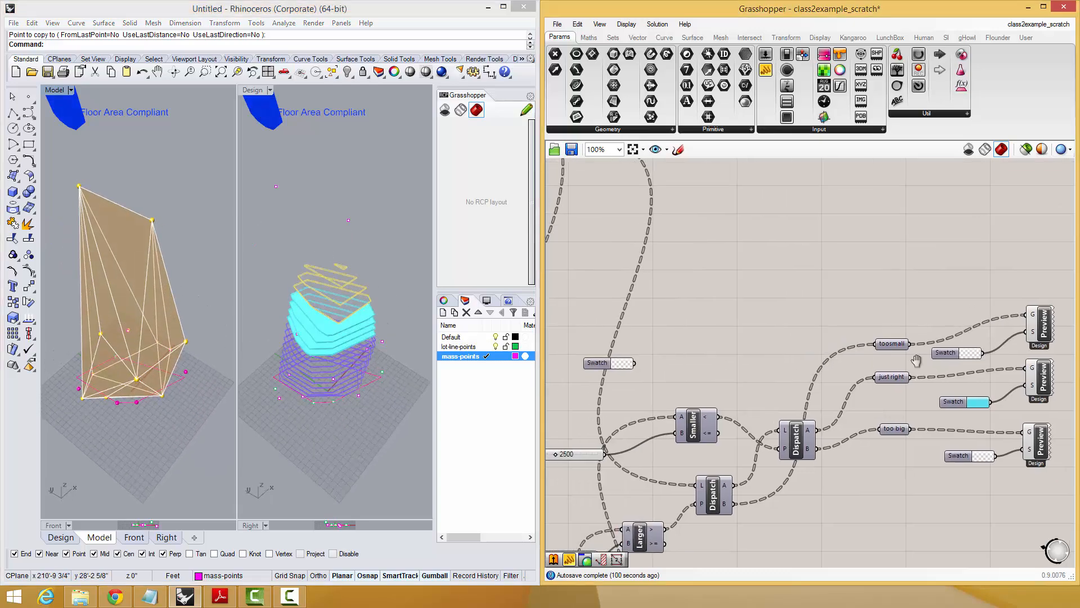
pyautogui.moveTo(736, 360); pyautogui.dragTo(970, 379, button='right')
pyautogui.scroll(-1, 932, 369)
pyautogui.moveTo(717, 332); pyautogui.dragTo(851, 426, button='right')
pyautogui.moveTo(736, 386); pyautogui.dragTo(836, 387, button='right')
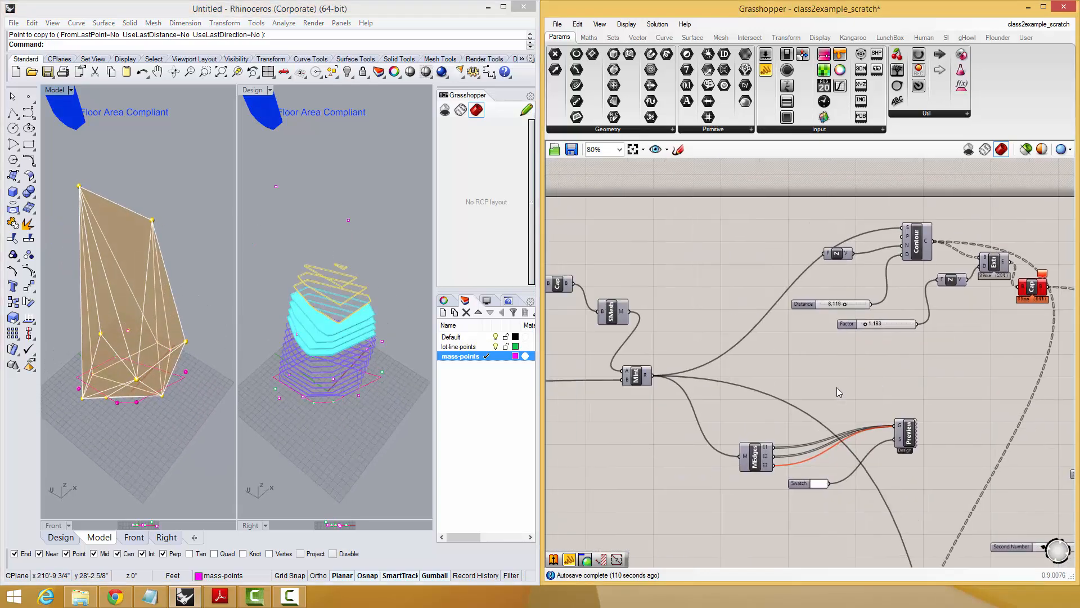
pyautogui.moveTo(691, 386); pyautogui.dragTo(866, 397, button='right')
pyautogui.moveTo(798, 367); pyautogui.dragTo(870, 386, button='right')
pyautogui.moveTo(775, 315); pyautogui.dragTo(827, 328, button='right')
pyautogui.click(816, 302)
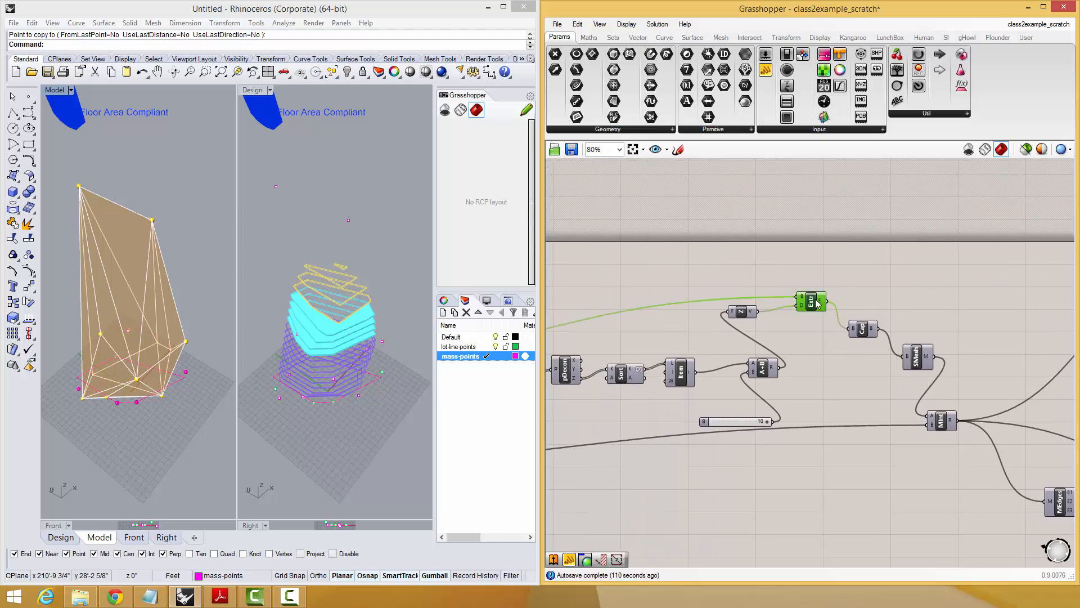
pyautogui.click(1026, 149)
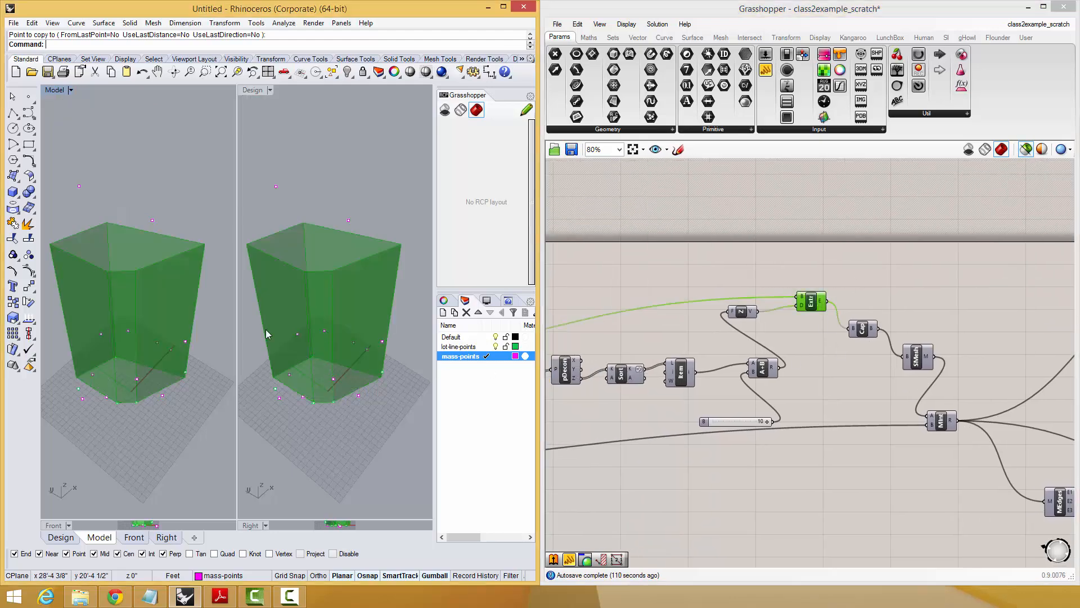
pyautogui.moveTo(265, 329); pyautogui.dragTo(122, 199, button='right')
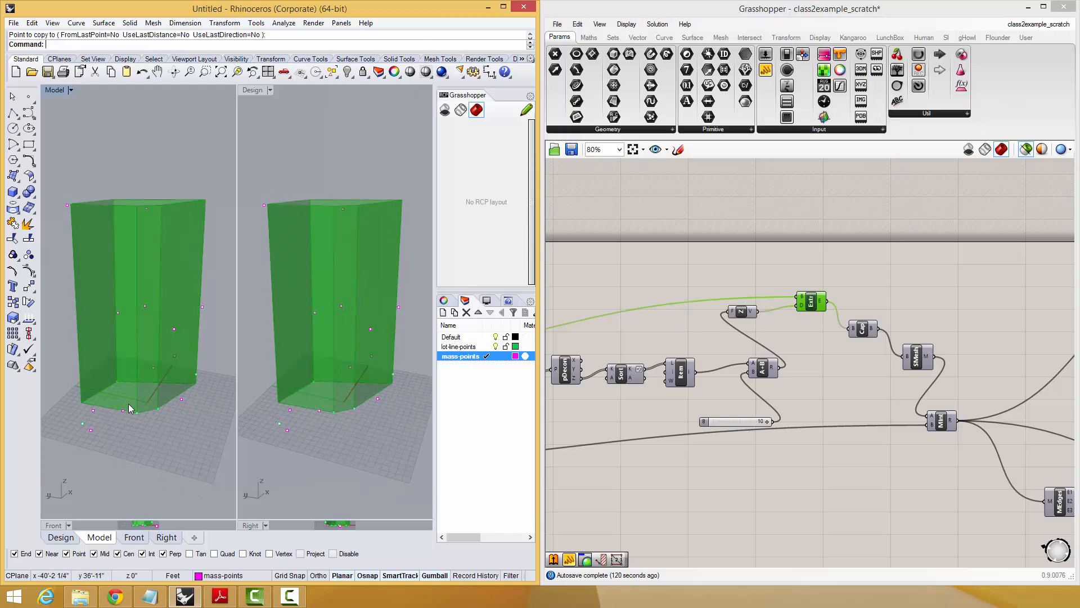
pyautogui.moveTo(133, 409); pyautogui.dragTo(169, 394, button='right')
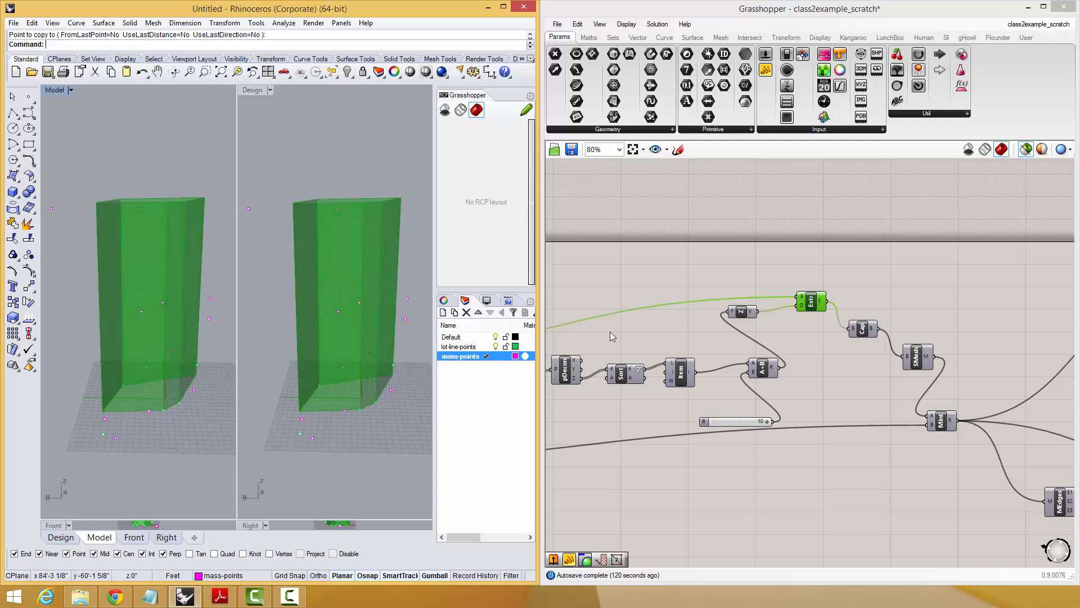
pyautogui.moveTo(190, 316); pyautogui.dragTo(234, 379, button='right')
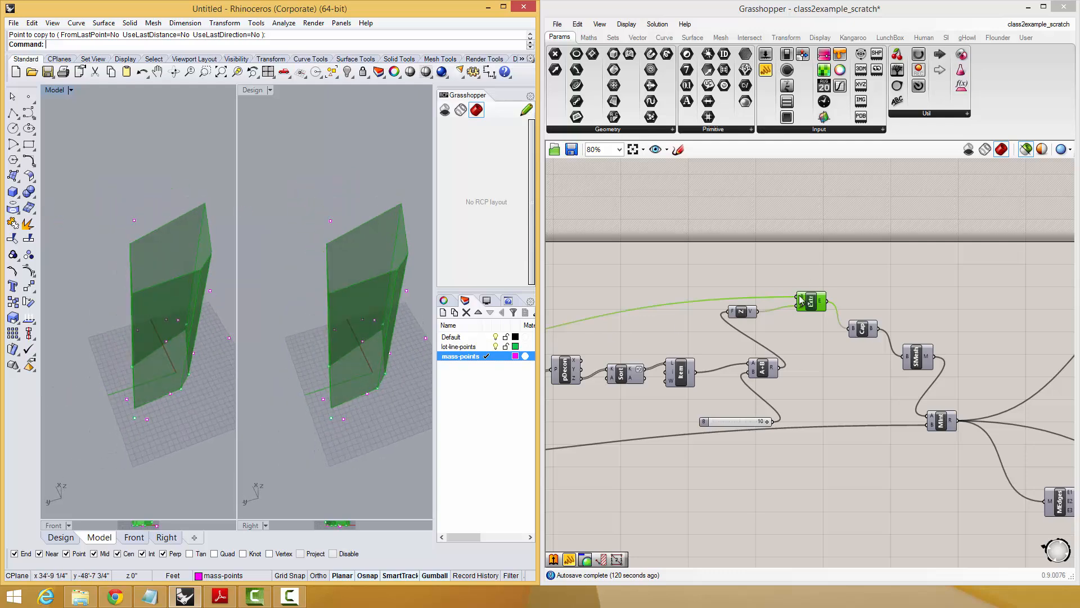
# Trace the Extrude component's base input back to the Geo parameter and check the outline it supplies.
pyautogui.scroll(3, 821, 293)
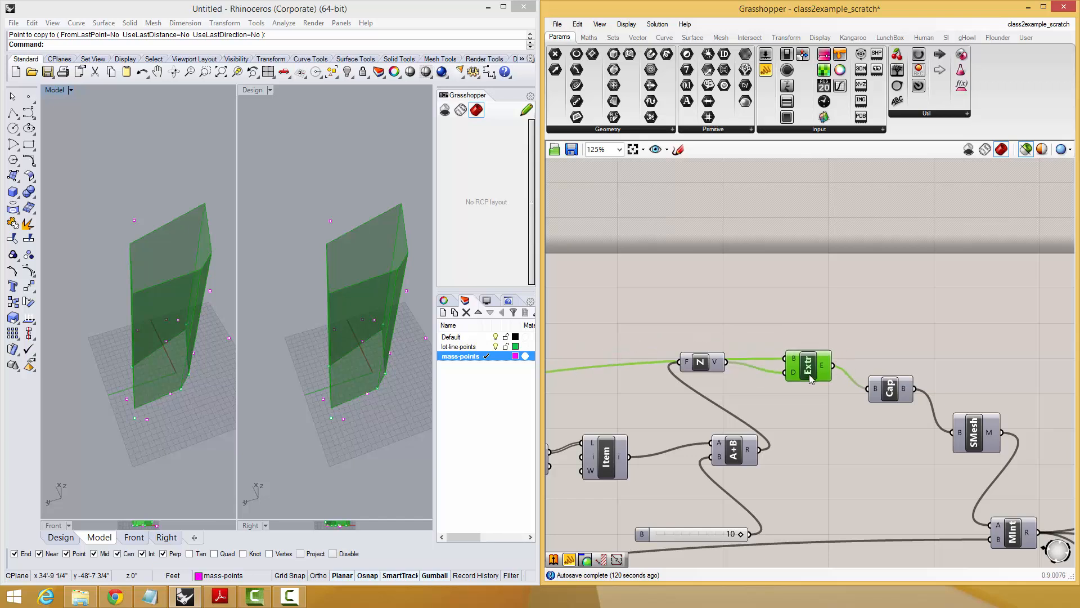
pyautogui.moveTo(815, 334)
pyautogui.mouseDown()
pyautogui.moveTo(810, 307)
pyautogui.moveTo(811, 341)
pyautogui.mouseUp()
pyautogui.click(808, 282)
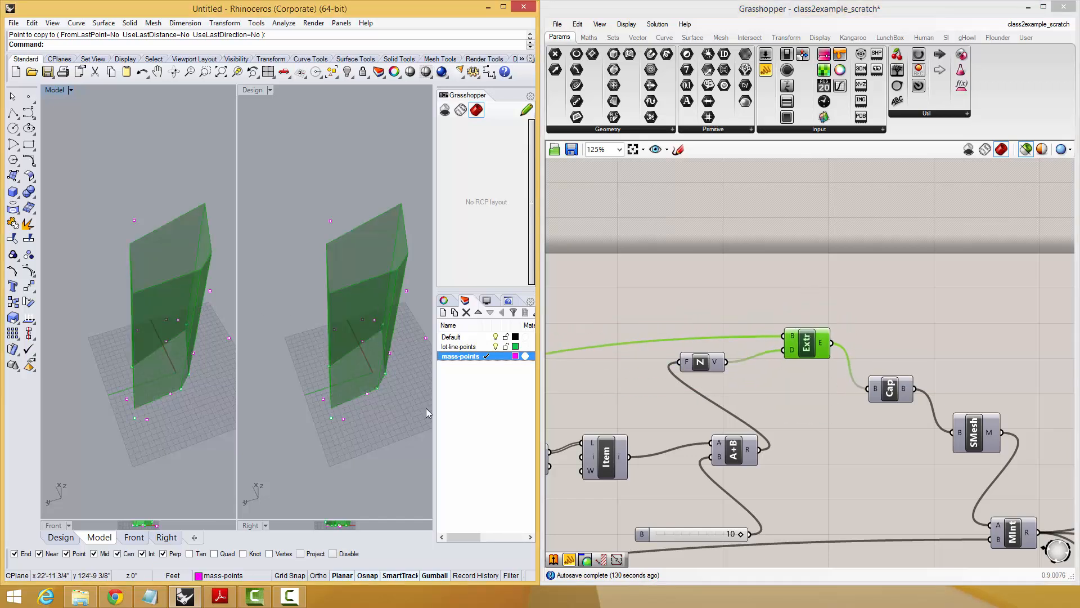
pyautogui.moveTo(722, 379); pyautogui.dragTo(927, 390, button='right')
pyautogui.scroll(-2, 927, 390)
pyautogui.moveTo(693, 407); pyautogui.dragTo(818, 415, button='right')
pyautogui.click(605, 428)
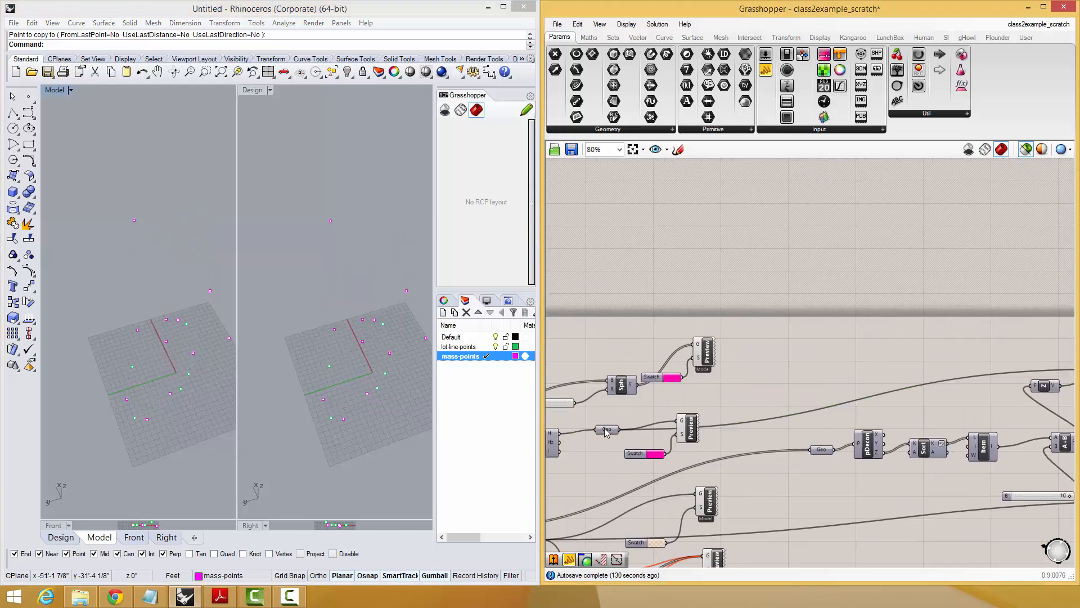
pyautogui.moveTo(1052, 386); pyautogui.dragTo(868, 397, button='right')
pyautogui.click(928, 387)
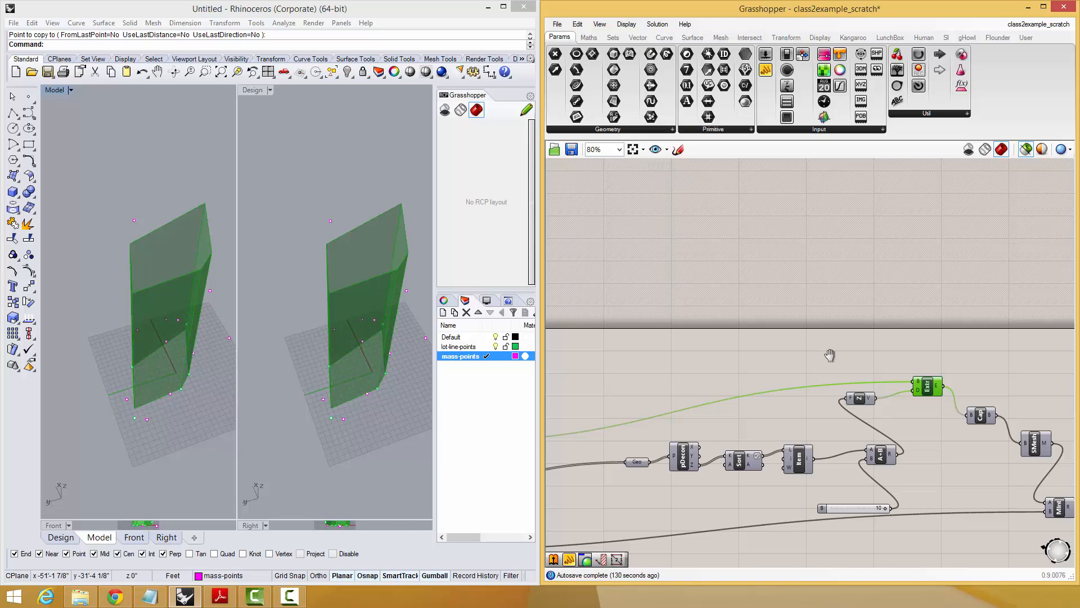
# Duplicate the Extrude component and its Z vector above the originals, keeping their input connections.
pyautogui.moveTo(831, 356); pyautogui.dragTo(914, 347, button='right')
pyautogui.moveTo(1025, 341)
pyautogui.mouseDown()
pyautogui.moveTo(956, 399)
pyautogui.moveTo(1008, 373)
pyautogui.moveTo(1008, 353)
pyautogui.mouseUp()
pyautogui.click(1000, 319)
pyautogui.moveTo(812, 330); pyautogui.dragTo(850, 309, button='right')
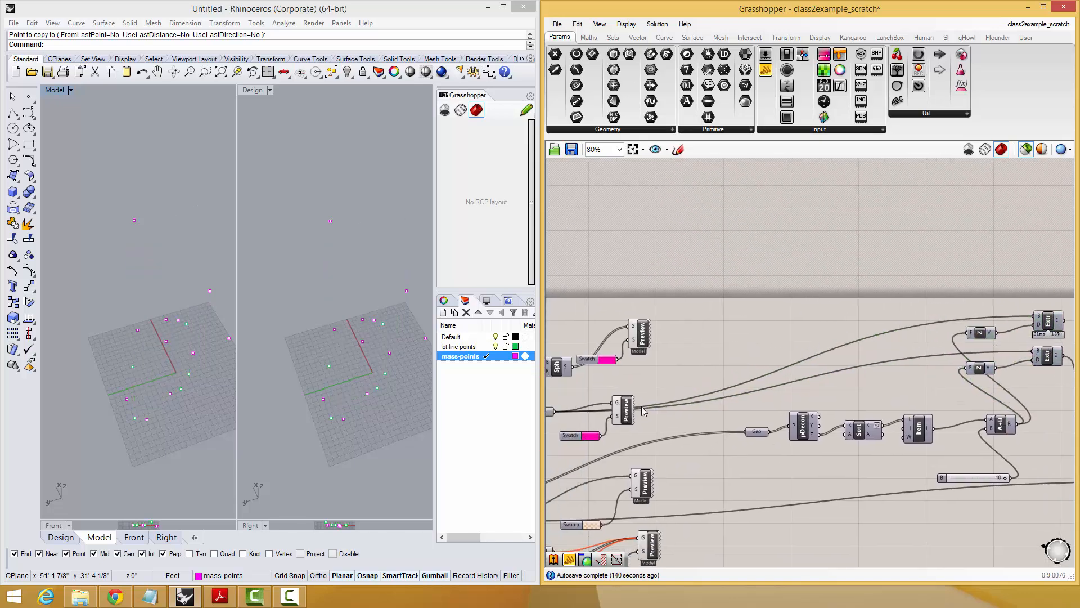
pyautogui.moveTo(962, 321); pyautogui.dragTo(914, 380, button='right')
pyautogui.click(931, 388)
# Add a number slider set to 50 above the duplicated Extrude and Z vector components.
pyautogui.doubleClick(851, 347)
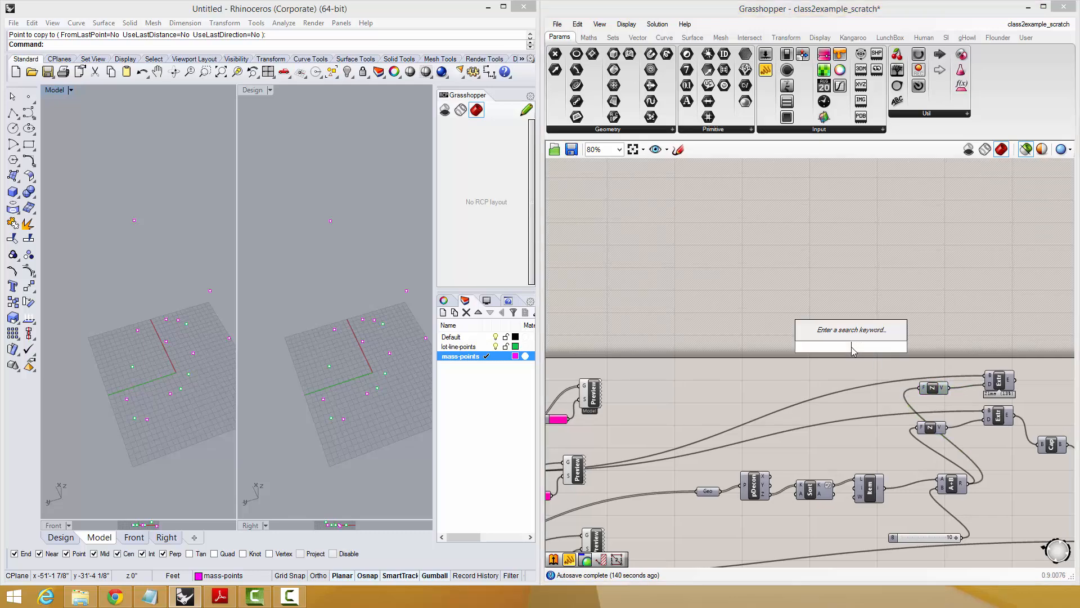
pyautogui.write('50')
pyautogui.press('Return')
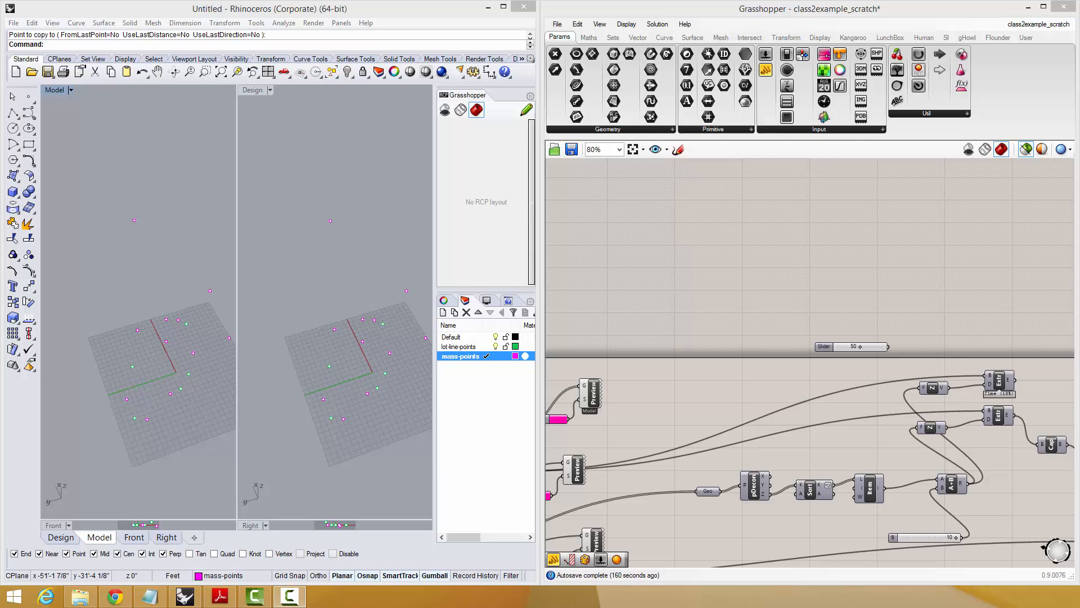
# Switch to Chrome to study the NYC zoning setback principle diagram, close it and return to the Grasshopper definition.
pyautogui.click(115, 596)
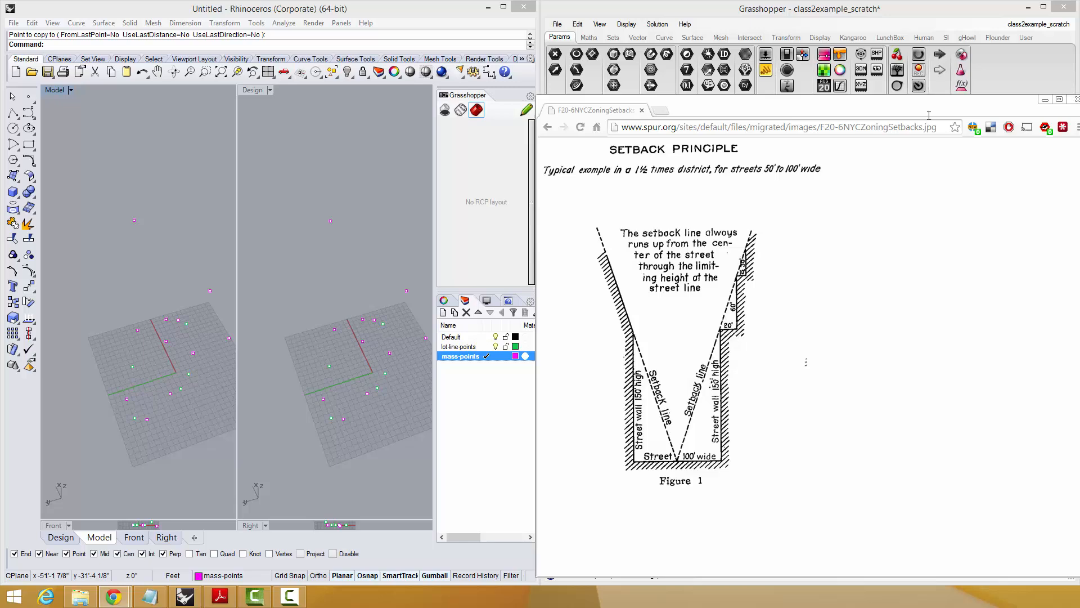
pyautogui.click(1076, 99)
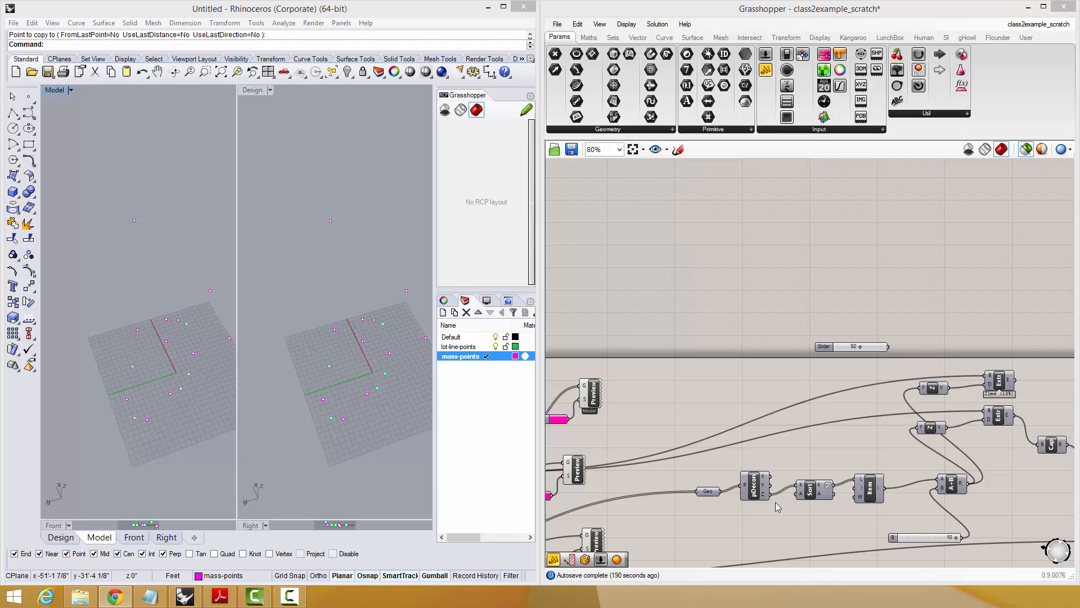
pyautogui.moveTo(775, 502); pyautogui.dragTo(827, 397, button='right')
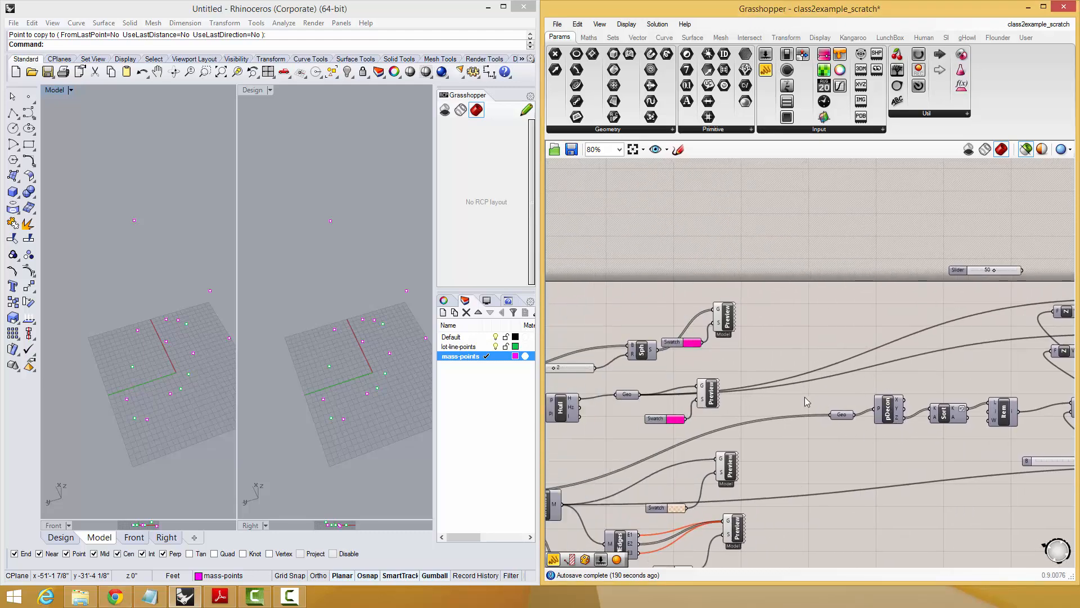
# Add a number slider set to 150 and move the duplicated Extrude and Z vector up beside it.
pyautogui.moveTo(999, 386); pyautogui.dragTo(794, 457, button='right')
pyautogui.moveTo(949, 357); pyautogui.dragTo(845, 405)
pyautogui.click(919, 350)
pyautogui.moveTo(932, 365); pyautogui.dragTo(859, 395)
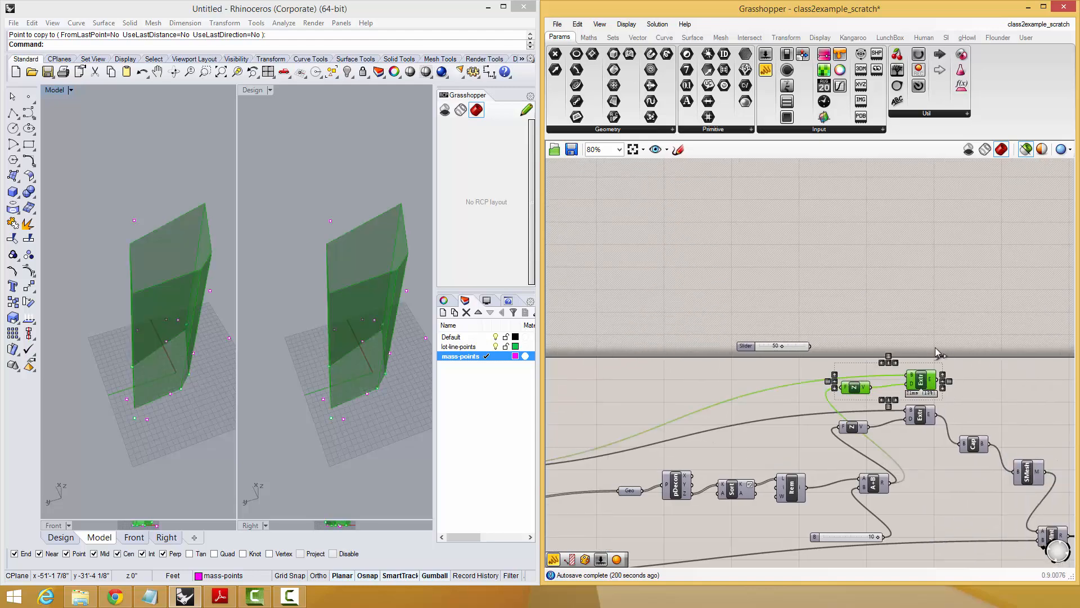
pyautogui.doubleClick(817, 263)
pyautogui.write('150')
pyautogui.press('Return')
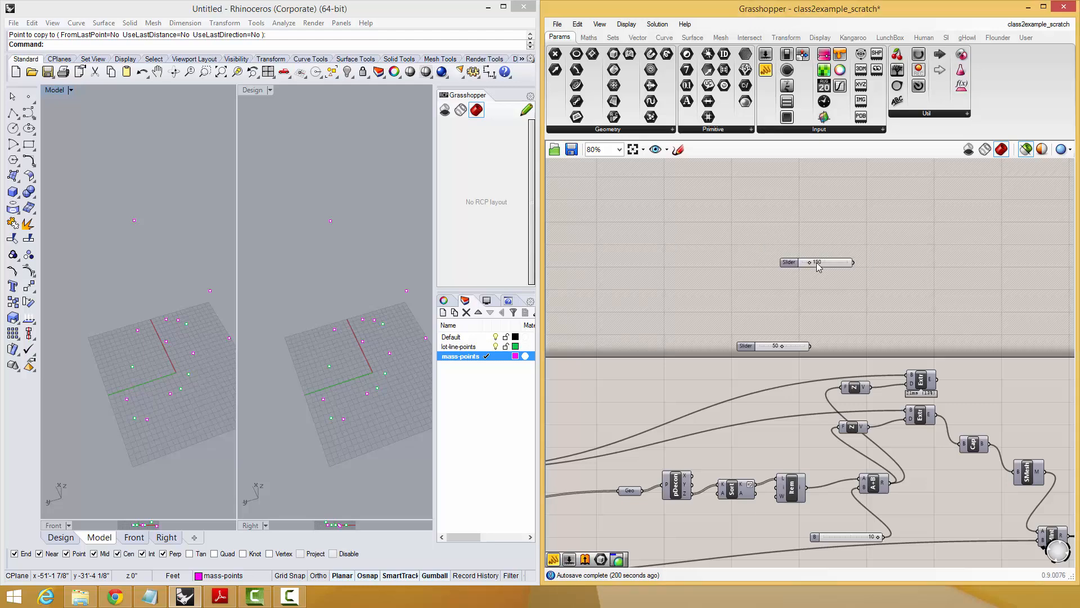
pyautogui.moveTo(934, 357); pyautogui.dragTo(859, 331)
pyautogui.click(917, 259)
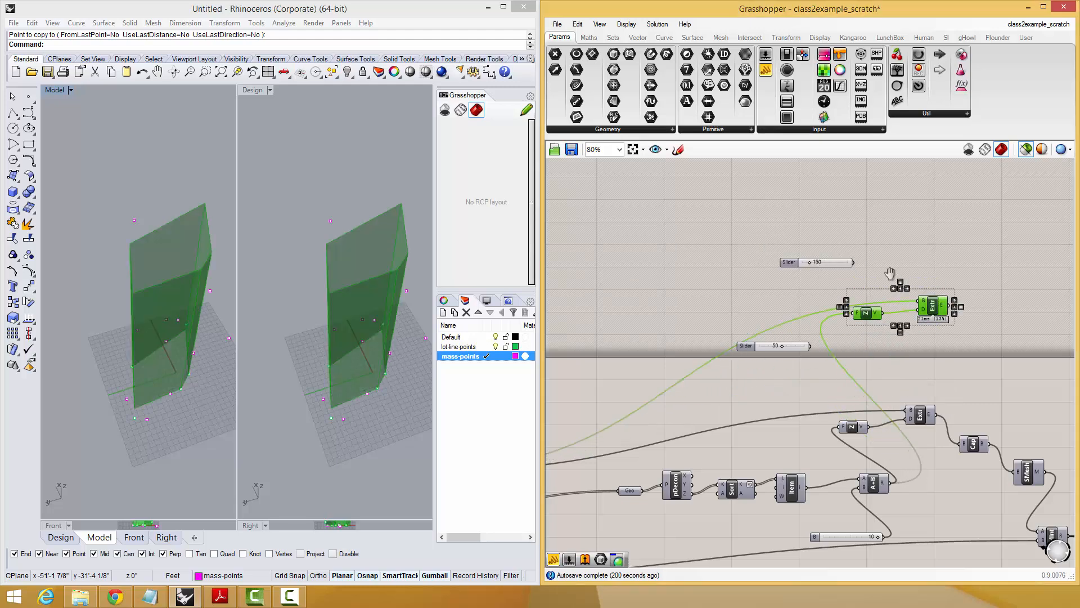
pyautogui.scroll(3, 889, 273)
pyautogui.moveTo(787, 302); pyautogui.dragTo(914, 376)
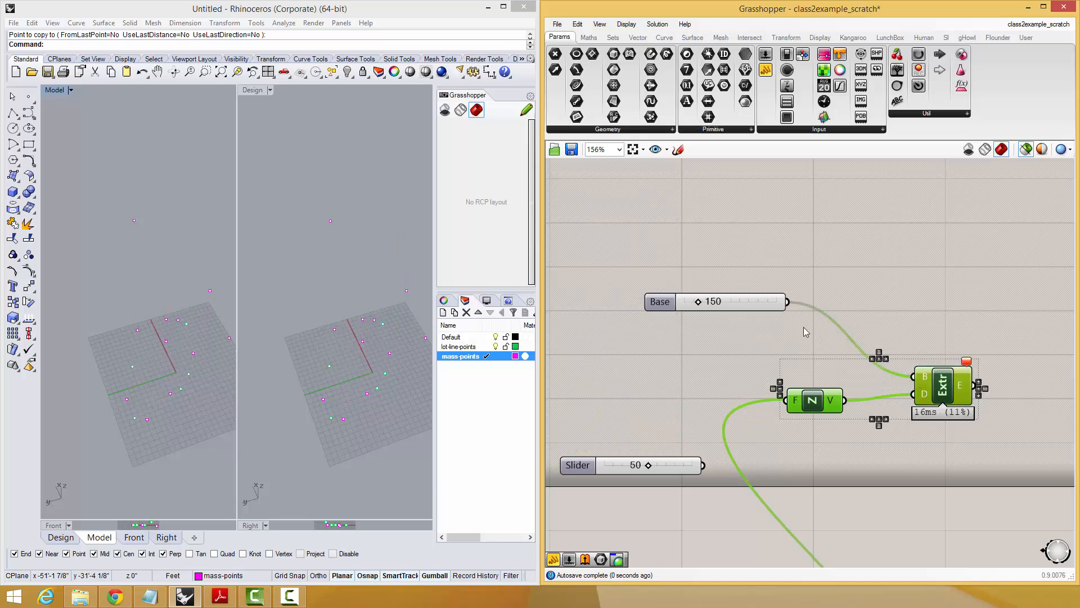
pyautogui.hotkey('ctrl', 'z')
pyautogui.hotkey('ctrl', 'z')
pyautogui.hotkey('ctrl', 'z')
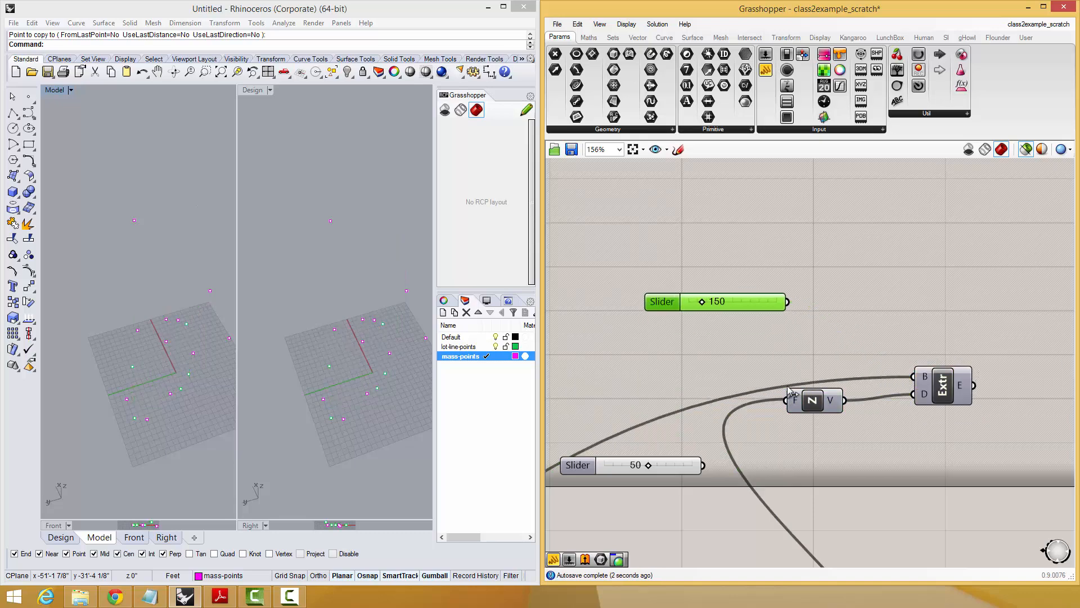
# Connect the 150 slider to the duplicated Z vector's factor and examine the resulting extrusion in the Rhino viewport.
pyautogui.moveTo(786, 396); pyautogui.dragTo(722, 433)
pyautogui.click(943, 394)
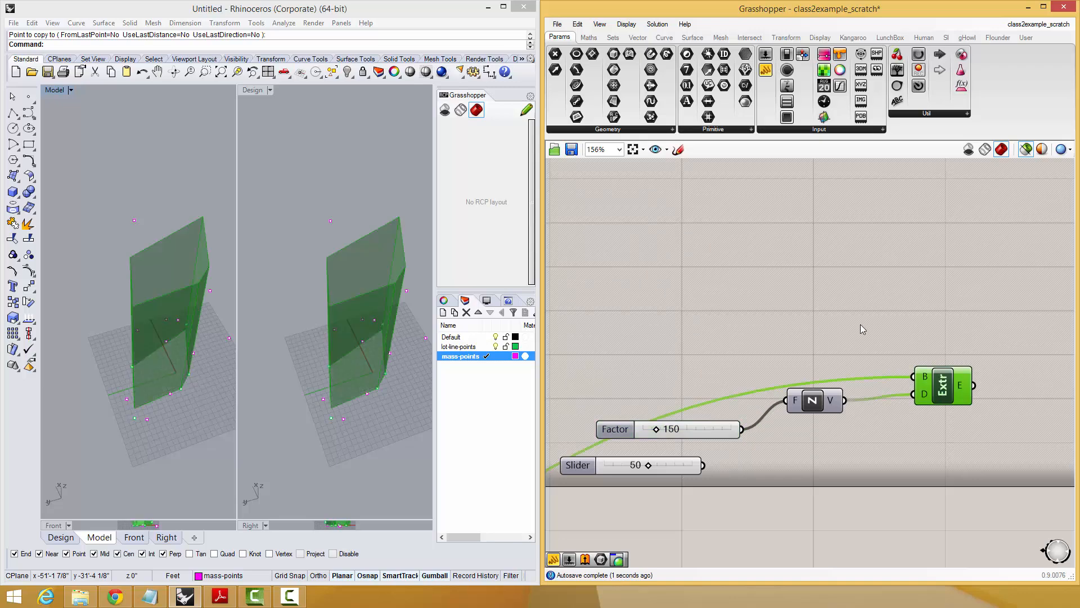
pyautogui.moveTo(184, 268); pyautogui.dragTo(128, 283, button='right')
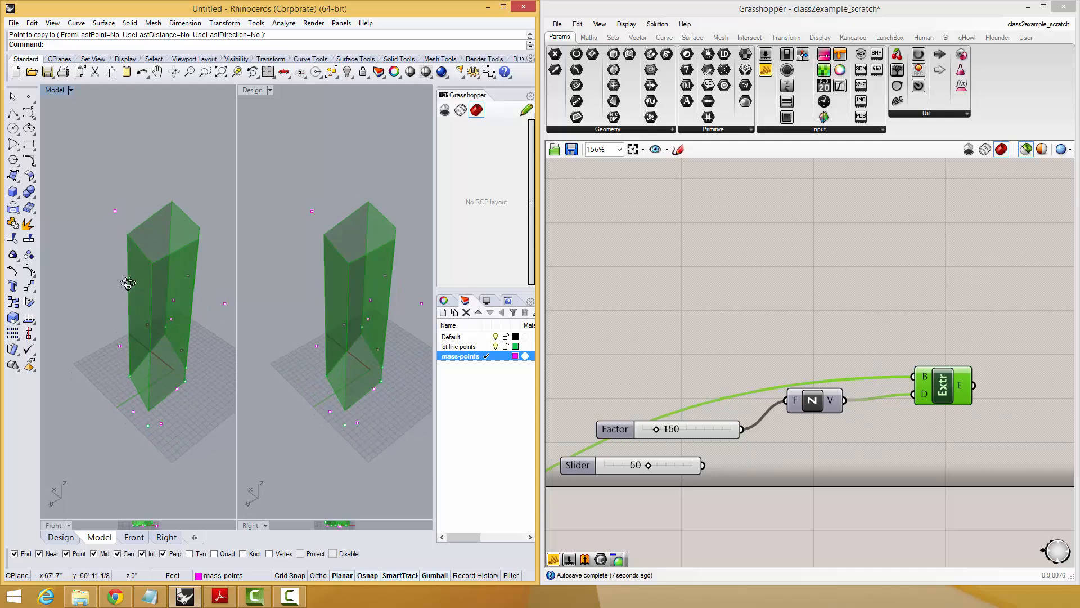
pyautogui.keyDown('shift'); pyautogui.moveTo(139, 243); pyautogui.dragTo(103, 315, button='right'); pyautogui.keyUp('shift')
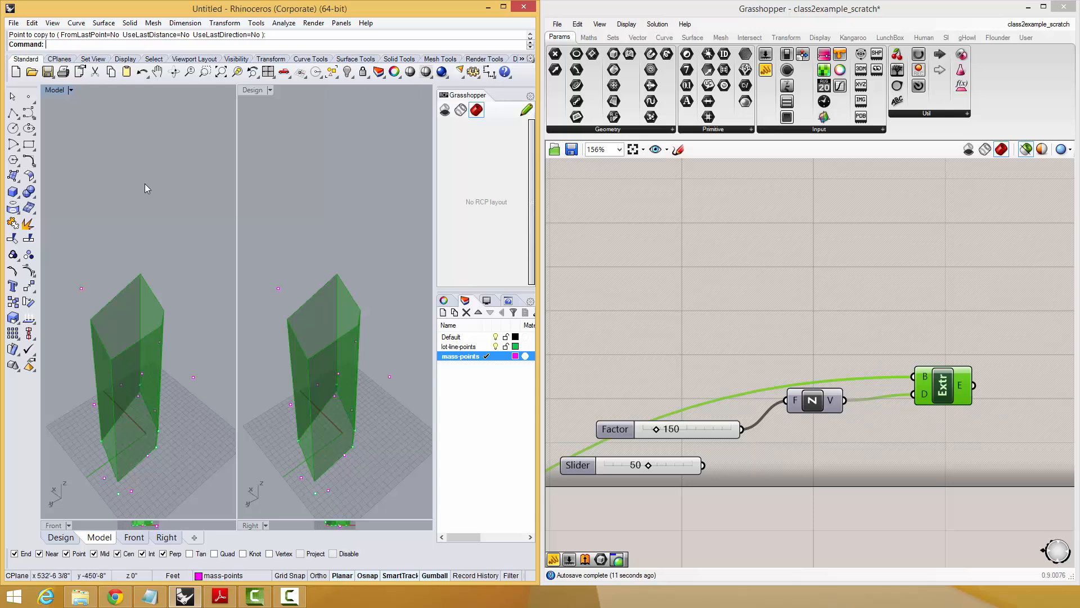
pyautogui.moveTo(116, 180); pyautogui.dragTo(127, 276, button='right')
# Delete the unused 50 slider and turn off the preview restriction to selected objects.
pyautogui.click(742, 289)
pyautogui.scroll(-3, 764, 280)
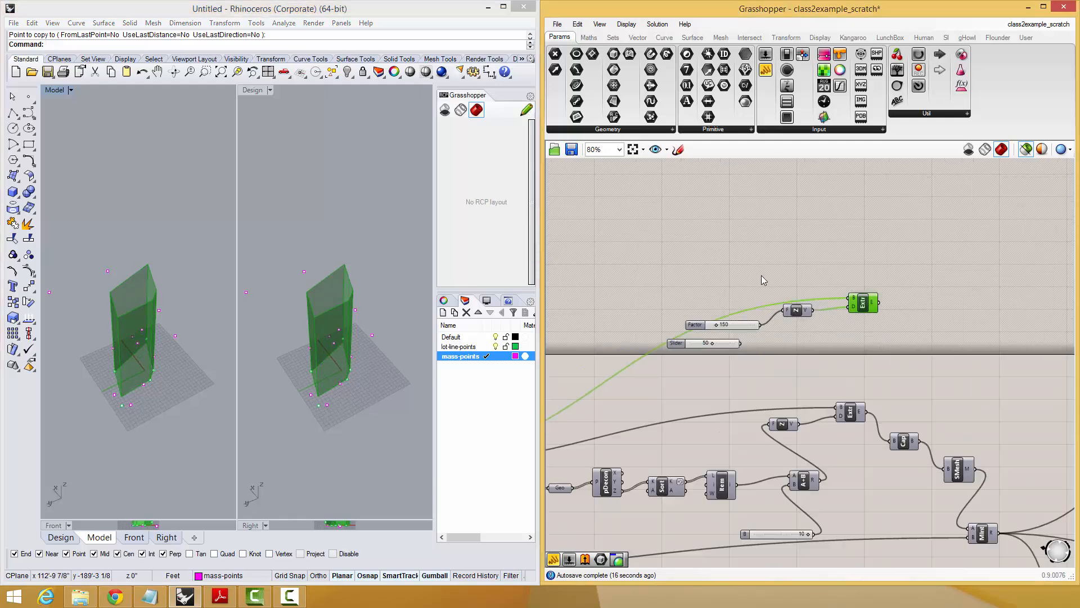
pyautogui.click(723, 341)
pyautogui.press('Delete')
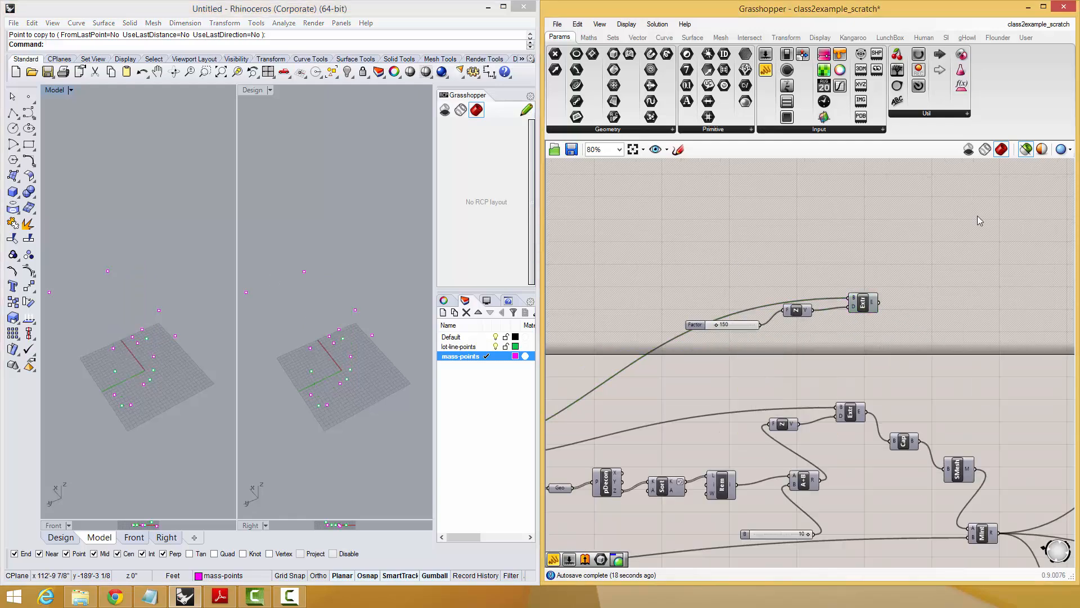
pyautogui.click(1025, 148)
# Add a Move component above the 150 slider and shift the duplicated Extrude out of the way.
pyautogui.moveTo(561, 431); pyautogui.dragTo(639, 414, button='right')
pyautogui.doubleClick(815, 258)
pyautogui.write('m')
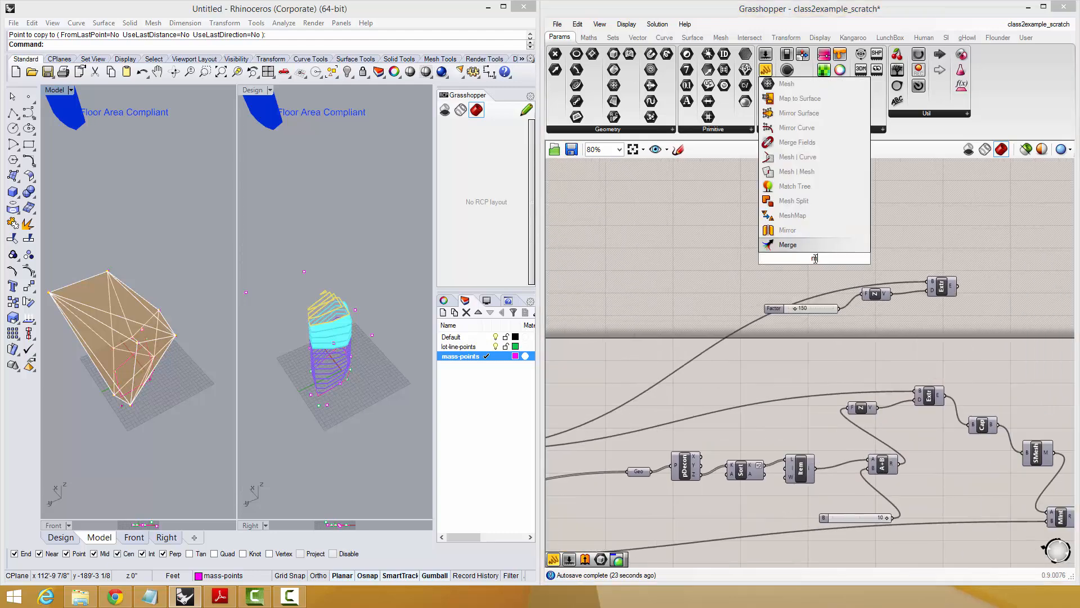
pyautogui.write('ove')
pyautogui.press('Return')
pyautogui.moveTo(941, 287); pyautogui.dragTo(870, 311)
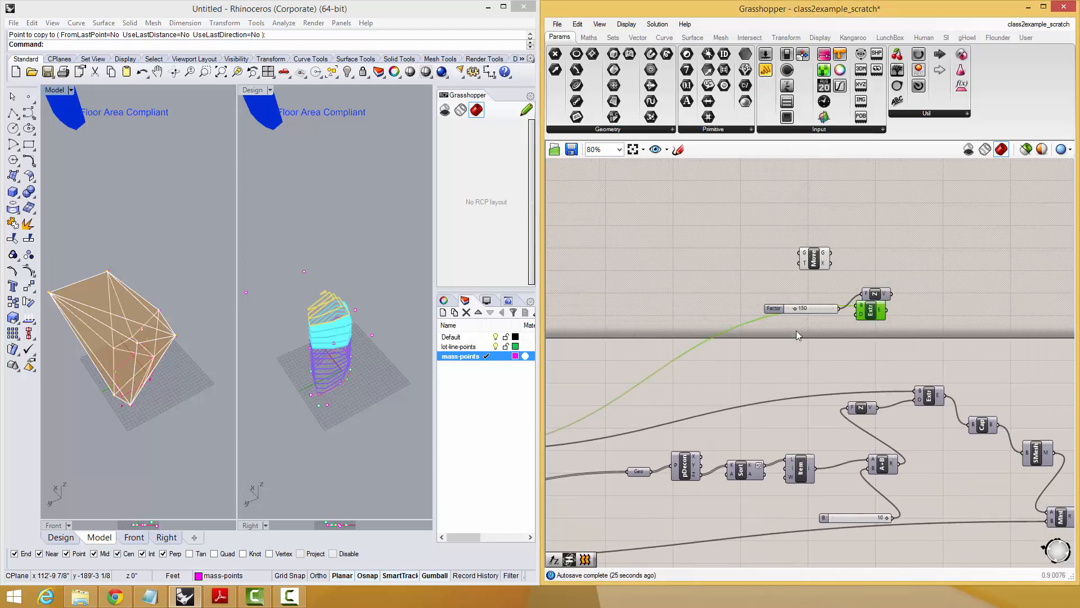
pyautogui.moveTo(796, 331); pyautogui.dragTo(837, 343)
# Add a second Geometry parameter to the upper canvas, fed by the outline's existing Geo parameter.
pyautogui.moveTo(660, 322); pyautogui.dragTo(859, 285, button='right')
pyautogui.doubleClick(857, 281)
pyautogui.write('g')
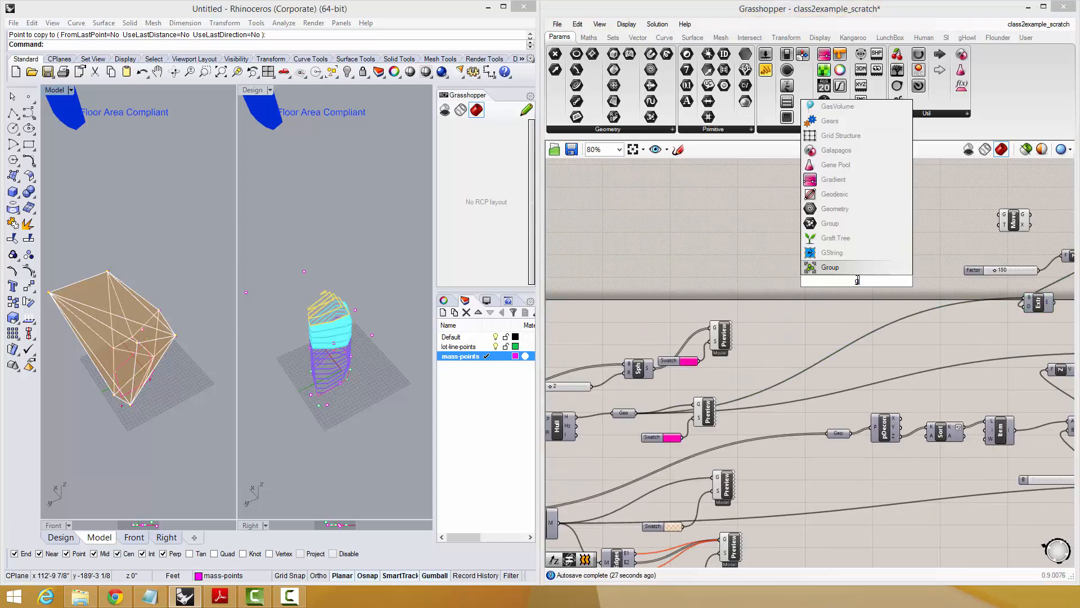
pyautogui.write('eo')
pyautogui.press('Return')
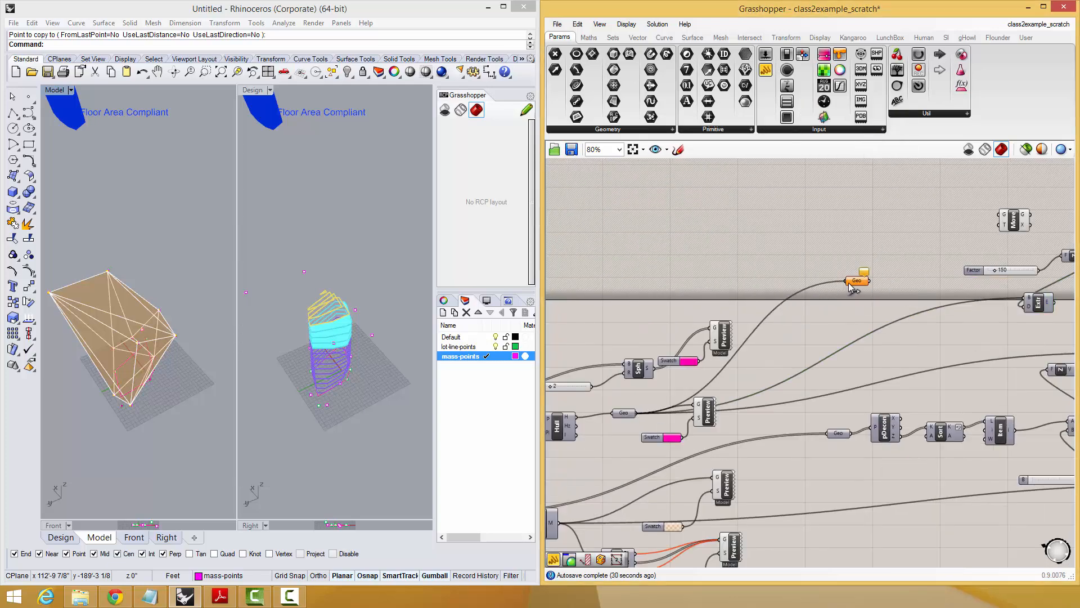
# Wire the new Geo parameter and the Z vector into Move's geometry and motion inputs, and delete the duplicated Extrude.
pyautogui.moveTo(851, 286); pyautogui.dragTo(936, 227)
pyautogui.moveTo(935, 226); pyautogui.dragTo(780, 296, button='right')
pyautogui.moveTo(927, 255); pyautogui.dragTo(861, 267, button='right')
pyautogui.moveTo(731, 310); pyautogui.dragTo(955, 290)
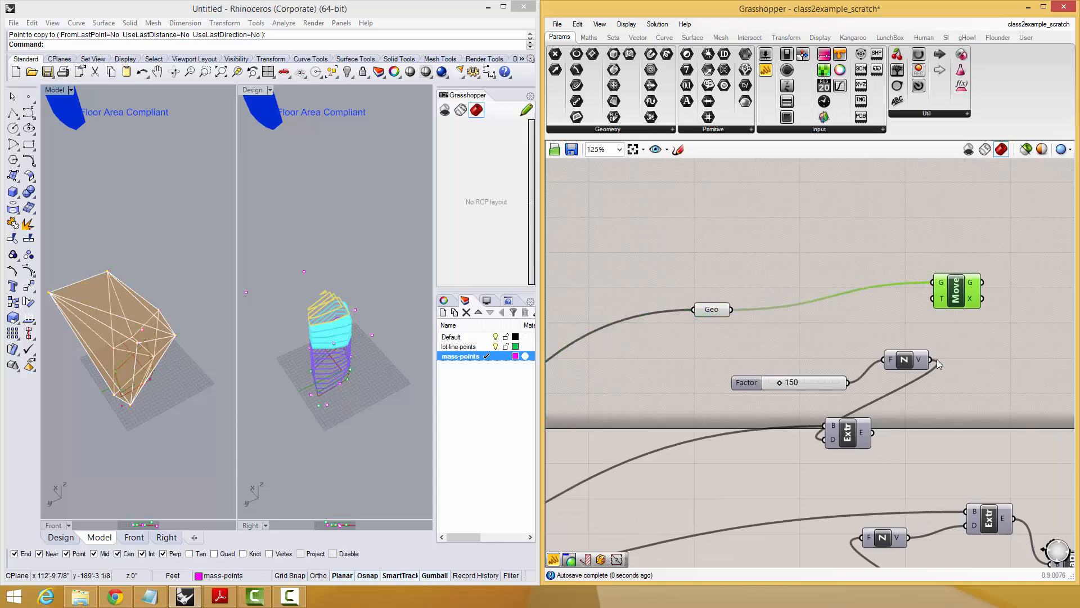
pyautogui.moveTo(946, 299); pyautogui.dragTo(895, 315, button='right')
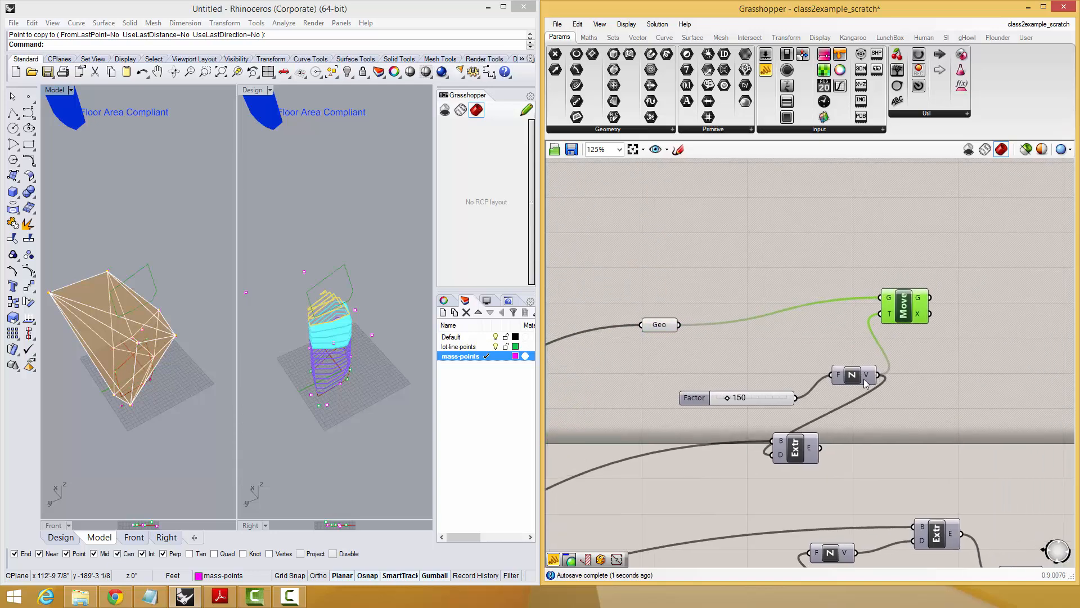
pyautogui.moveTo(857, 431); pyautogui.dragTo(792, 451)
pyautogui.press('Delete')
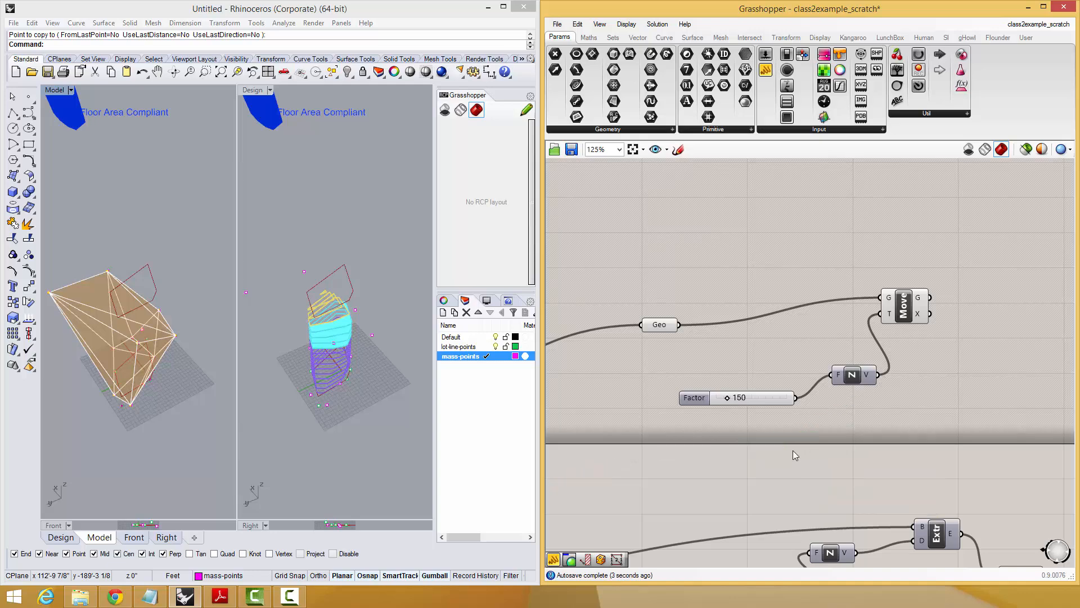
# Add a panel above the original Extrude, connect it to the A+B result and shrink it to a compact size.
pyautogui.moveTo(863, 408); pyautogui.dragTo(791, 346)
pyautogui.click(877, 417)
pyautogui.scroll(-1, 878, 418)
pyautogui.moveTo(879, 421); pyautogui.dragTo(837, 322, button='right')
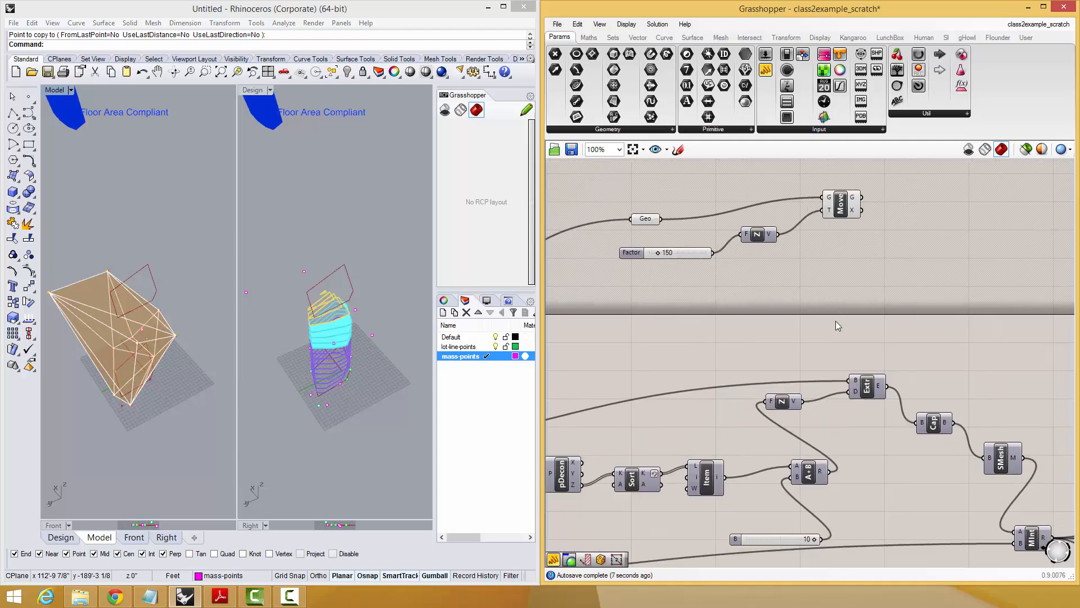
pyautogui.moveTo(856, 385); pyautogui.dragTo(802, 406, button='right')
pyautogui.moveTo(886, 298); pyautogui.dragTo(880, 315, button='right')
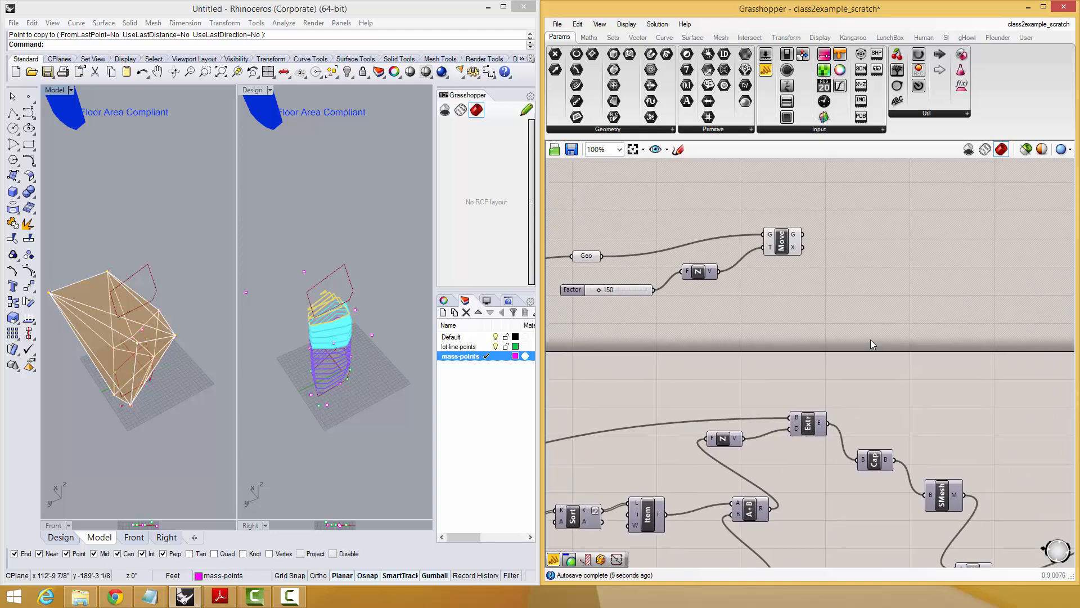
pyautogui.moveTo(856, 403); pyautogui.dragTo(854, 339, button='right')
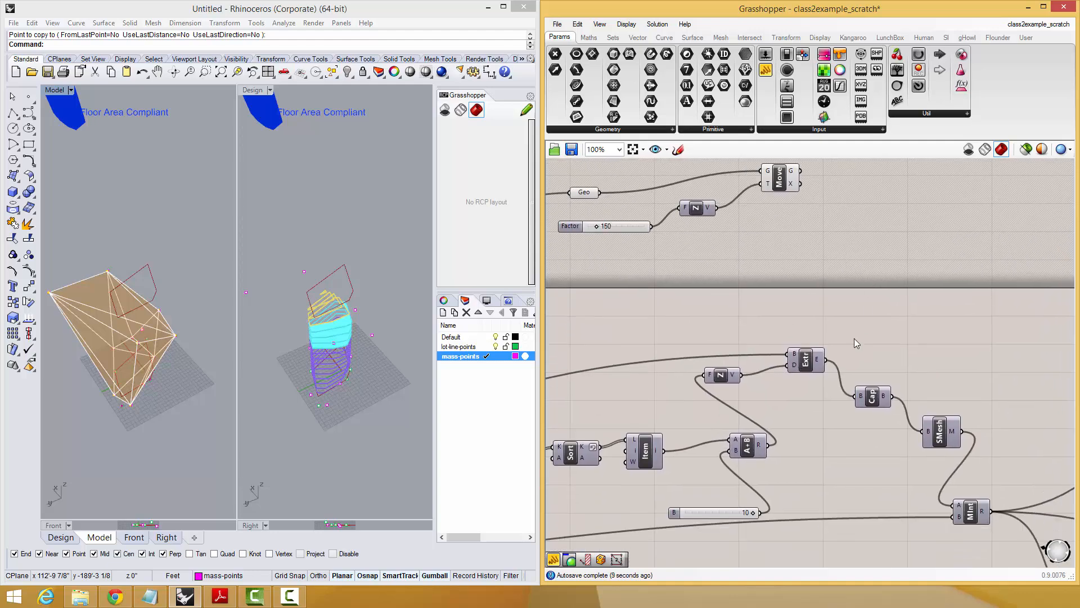
pyautogui.doubleClick(778, 297)
pyautogui.write('panel')
pyautogui.press('Return')
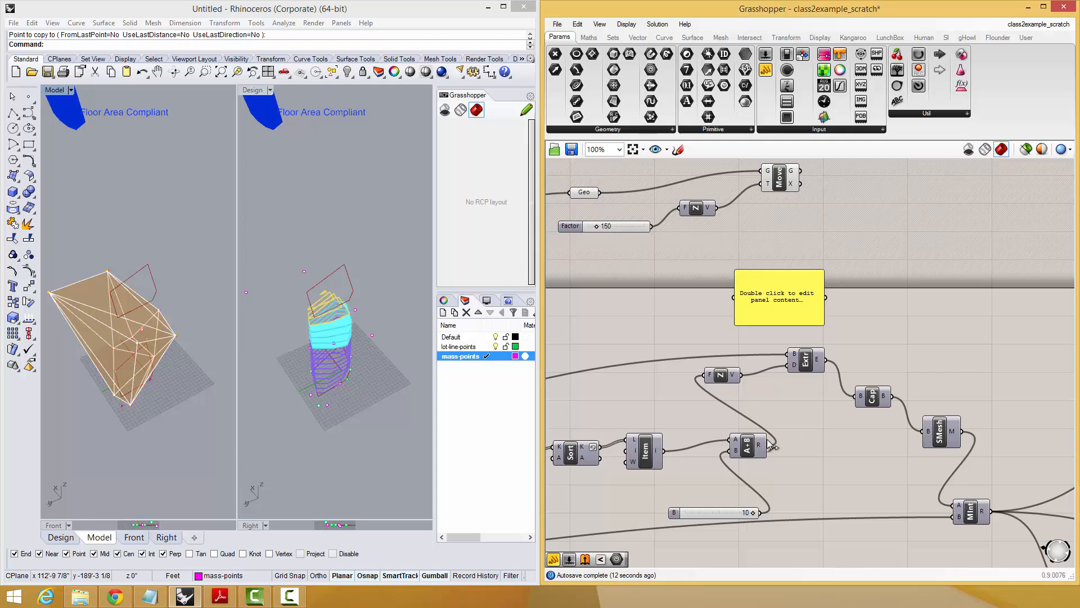
pyautogui.moveTo(772, 447); pyautogui.dragTo(734, 297)
pyautogui.moveTo(782, 324); pyautogui.dragTo(783, 374, button='right')
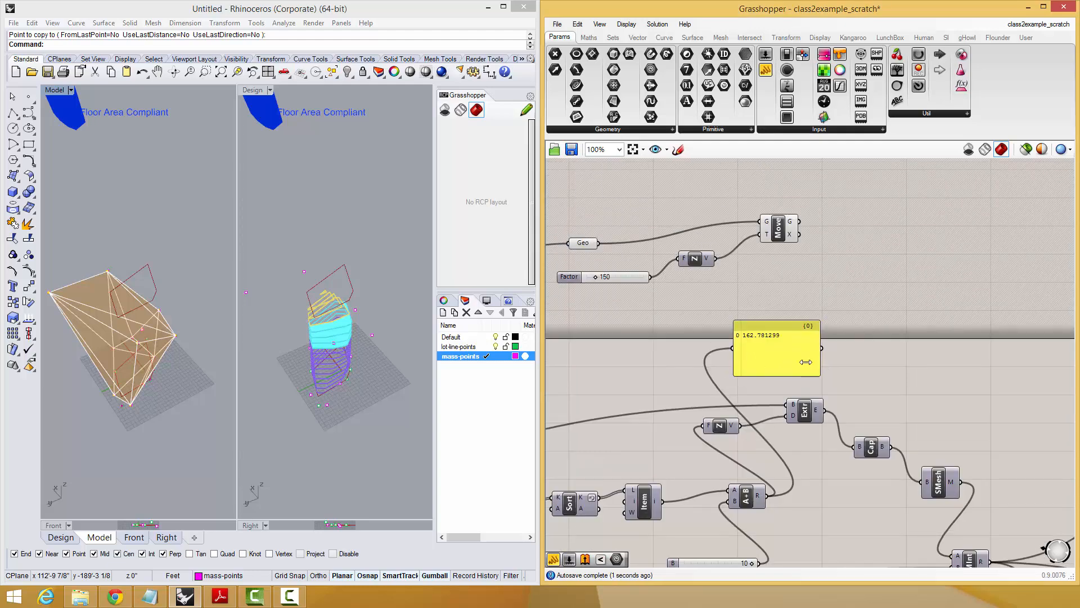
pyautogui.moveTo(805, 362); pyautogui.dragTo(736, 315)
# Add a Subtraction component that takes the 150 slider from the A+B result, and feed its result to the panel.
pyautogui.doubleClick(795, 291)
pyautogui.write('-')
pyautogui.click(779, 277)
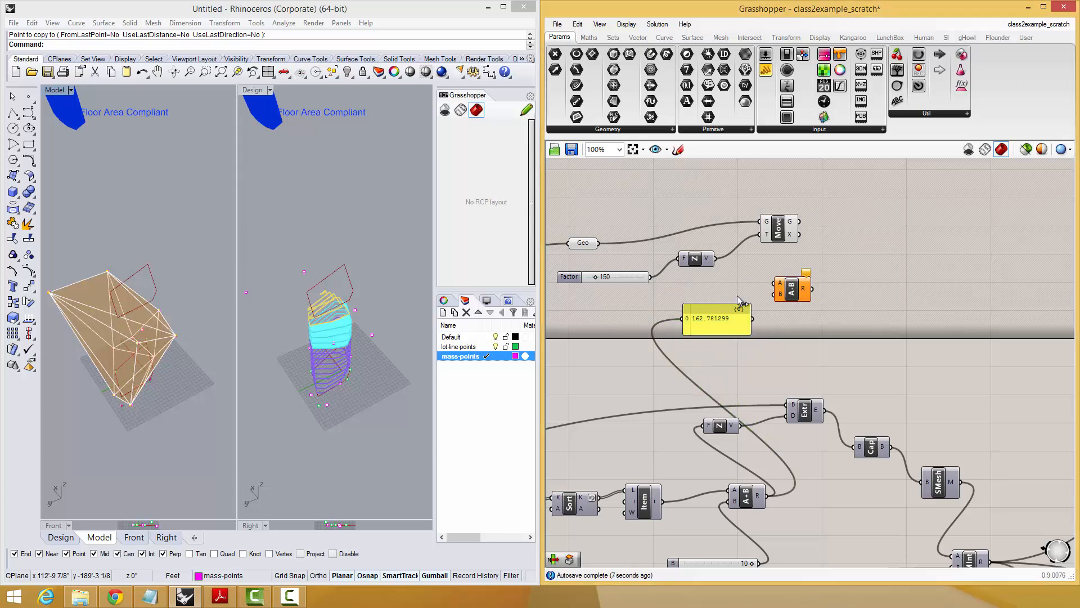
pyautogui.moveTo(651, 277); pyautogui.dragTo(775, 294)
pyautogui.moveTo(766, 495); pyautogui.dragTo(774, 282)
pyautogui.moveTo(712, 325); pyautogui.dragTo(773, 312)
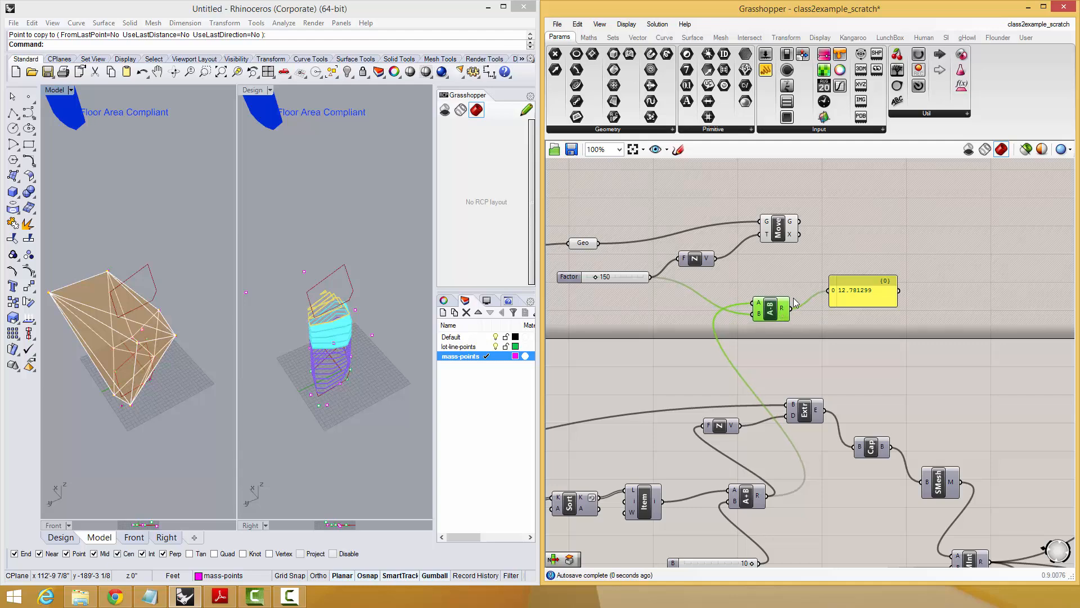
pyautogui.moveTo(794, 275); pyautogui.dragTo(771, 341, button='right')
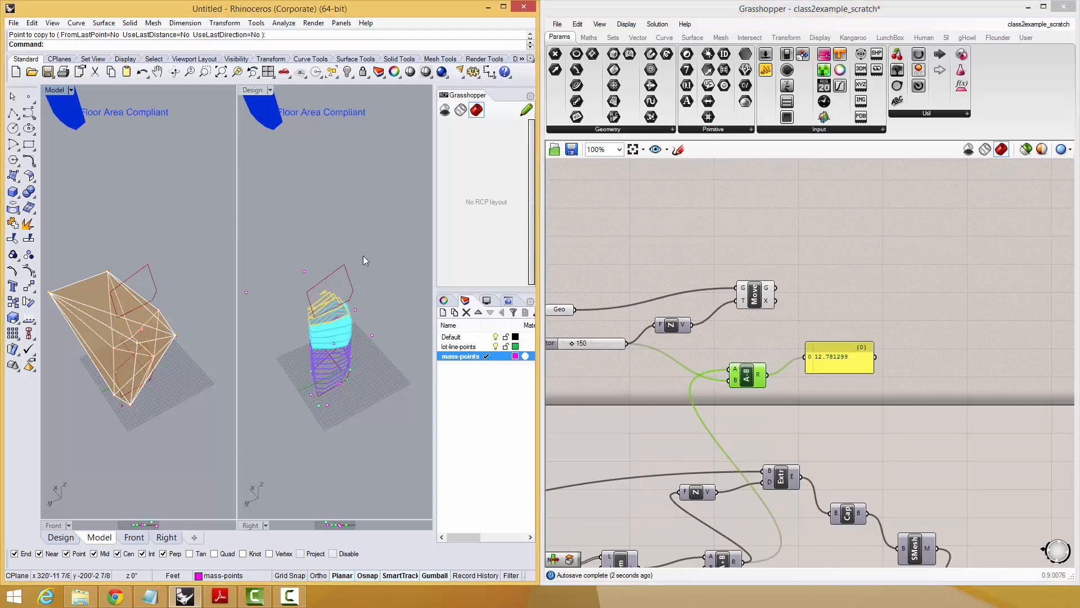
# Duplicate the Move and Z vector, feeding the copy with the first Move's geometry and the subtraction result.
pyautogui.moveTo(790, 272); pyautogui.dragTo(658, 341)
pyautogui.keyDown('alt'); pyautogui.moveTo(763, 307); pyautogui.dragTo(927, 288); pyautogui.keyUp('alt')
pyautogui.moveTo(774, 290); pyautogui.dragTo(774, 289)
pyautogui.moveTo(760, 299); pyautogui.dragTo(757, 292)
pyautogui.moveTo(776, 368); pyautogui.dragTo(820, 308)
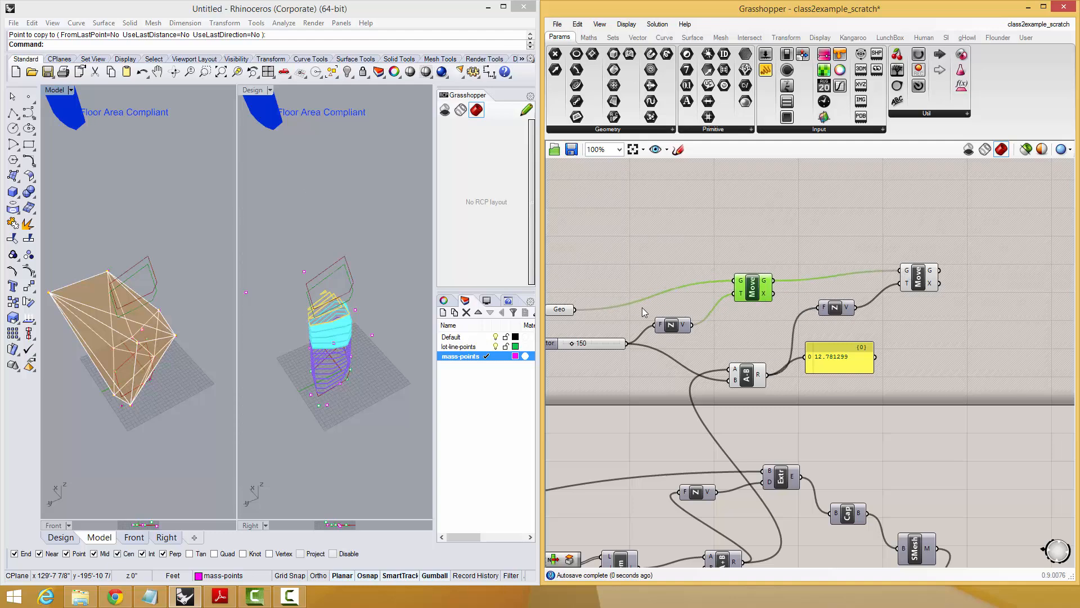
# Raise the mass model's upper point vertically by about 80'-6" in the Model viewport.
pyautogui.moveTo(131, 242); pyautogui.dragTo(130, 237, button='right')
pyautogui.click(110, 259)
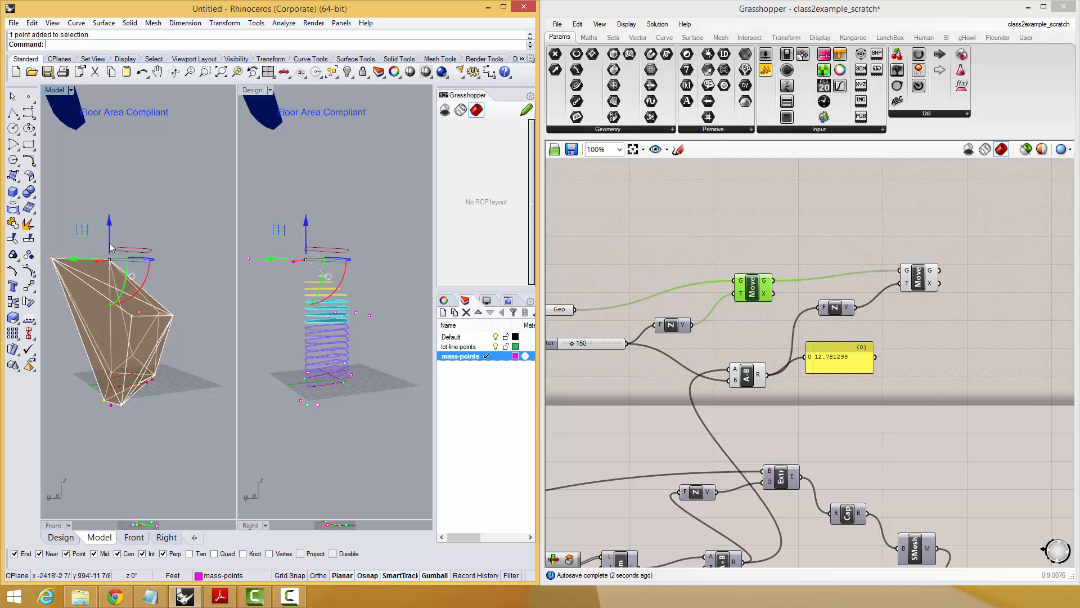
pyautogui.moveTo(110, 239); pyautogui.dragTo(113, 177)
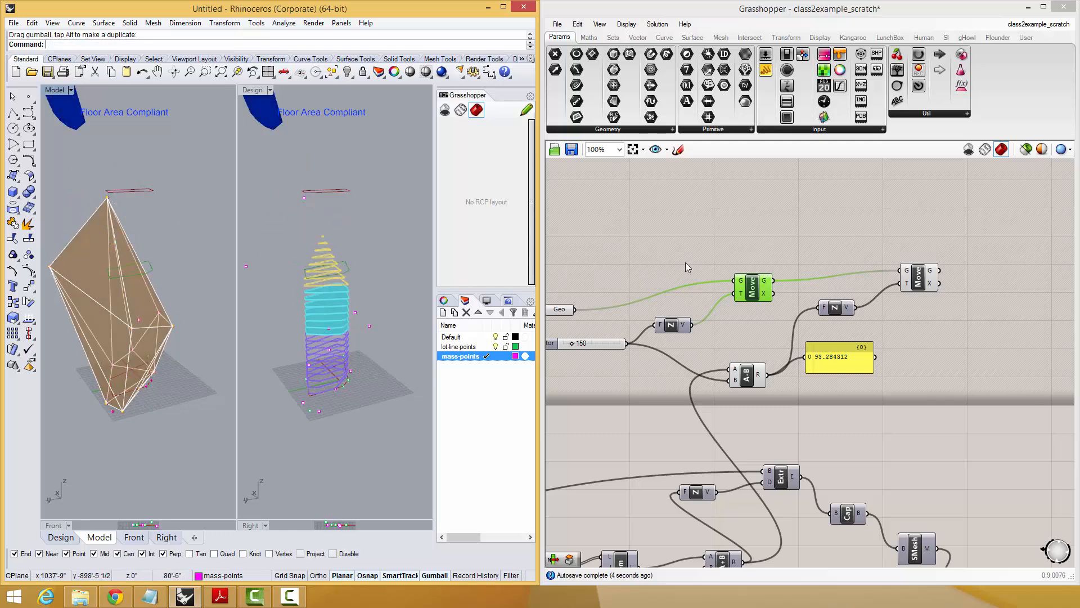
# Shift the panel slightly down and highlight the second Move to examine its outline relative to the mass.
pyautogui.moveTo(866, 364); pyautogui.dragTo(874, 375)
pyautogui.moveTo(877, 344); pyautogui.dragTo(866, 389, button='right')
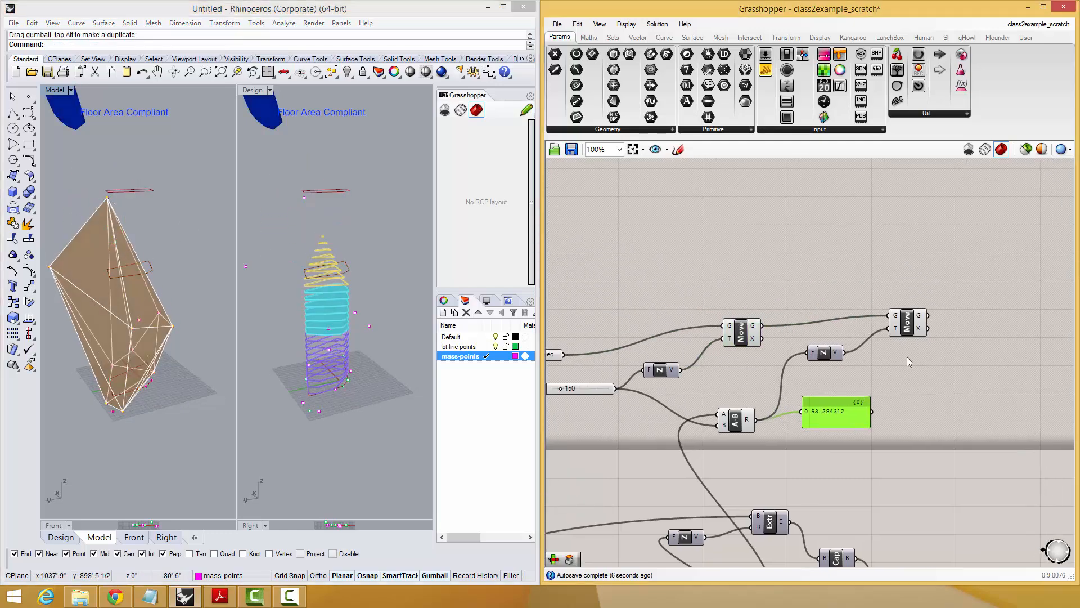
pyautogui.moveTo(911, 323); pyautogui.dragTo(907, 333)
pyautogui.moveTo(907, 336); pyautogui.dragTo(839, 390, button='right')
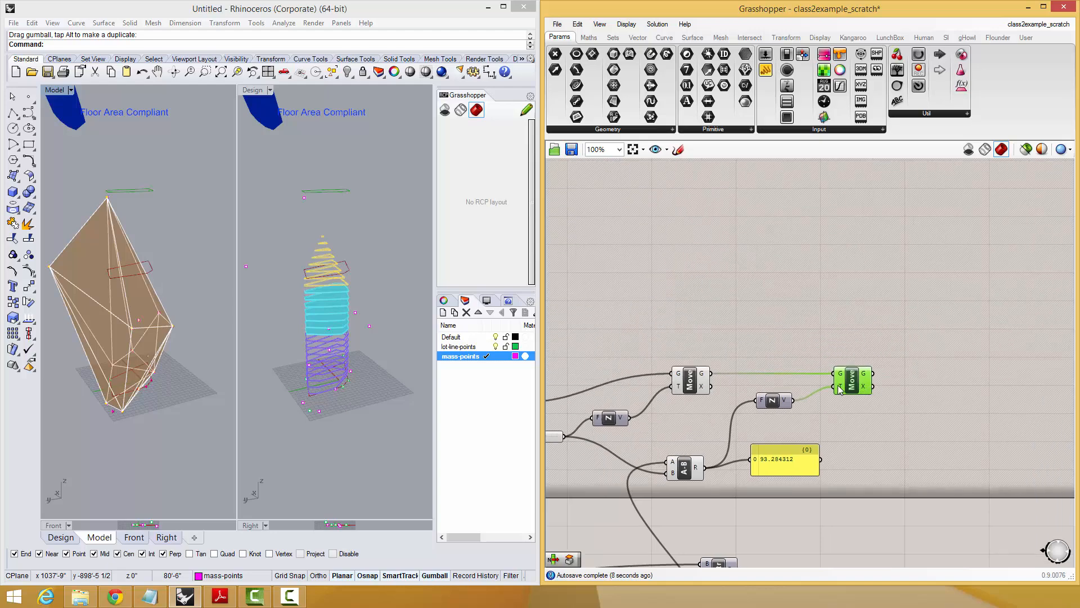
pyautogui.click(335, 277)
pyautogui.moveTo(72, 249); pyautogui.dragTo(163, 263, button='right')
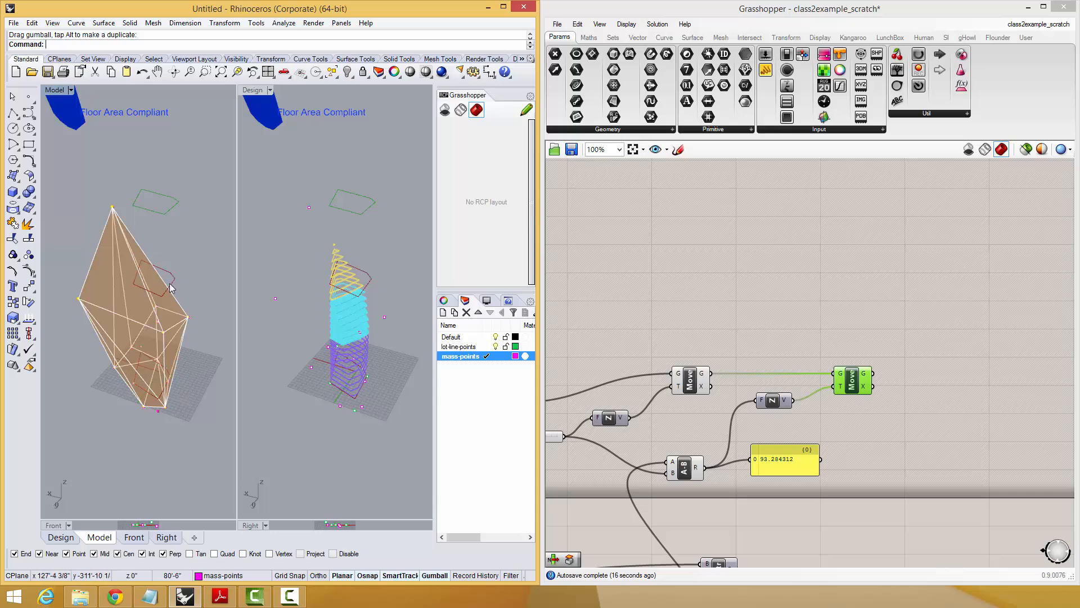
# Set the Model viewport to the Top view and centre it on empty space beside the lot.
pyautogui.click(70, 90)
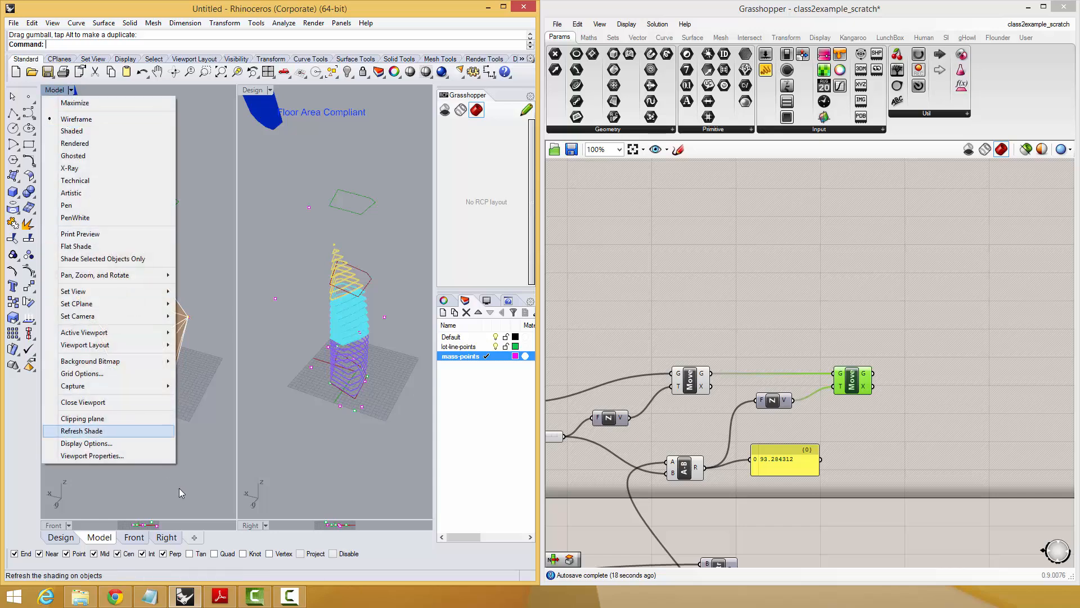
pyautogui.click(238, 521)
pyautogui.click(71, 90)
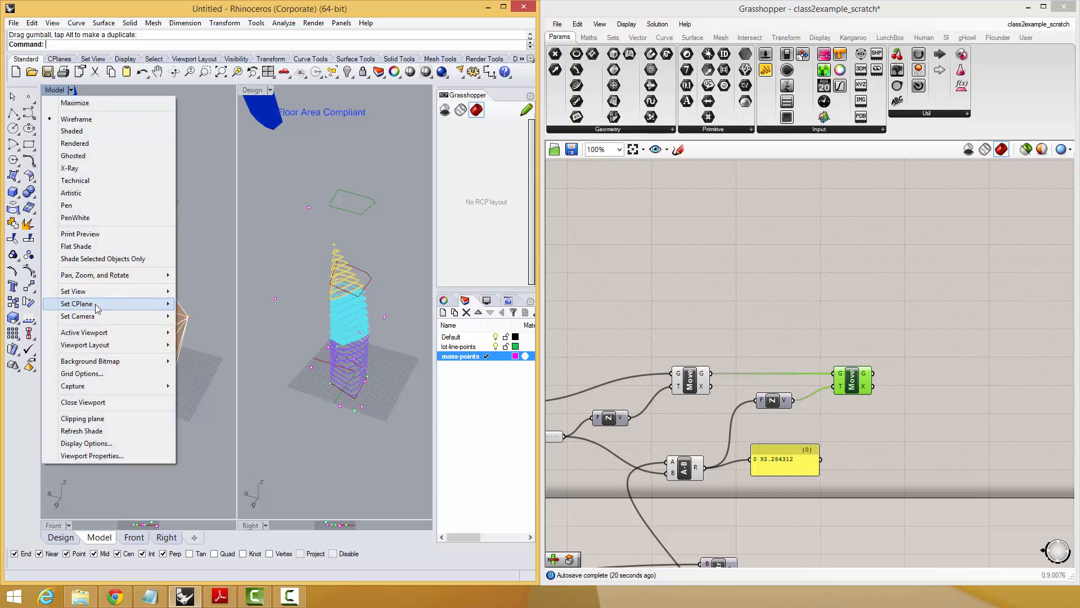
pyautogui.moveTo(96, 295)
pyautogui.click(206, 305)
pyautogui.moveTo(170, 289); pyautogui.dragTo(135, 297, button='right')
# Draw a closed right-triangle polyline in the empty space of the Top view, with a 1-foot horizontal base and a 3-foot vertical side.
pyautogui.write('pl')
pyautogui.press('Return')
pyautogui.moveTo(157, 361); pyautogui.dragTo(112, 344, button='right')
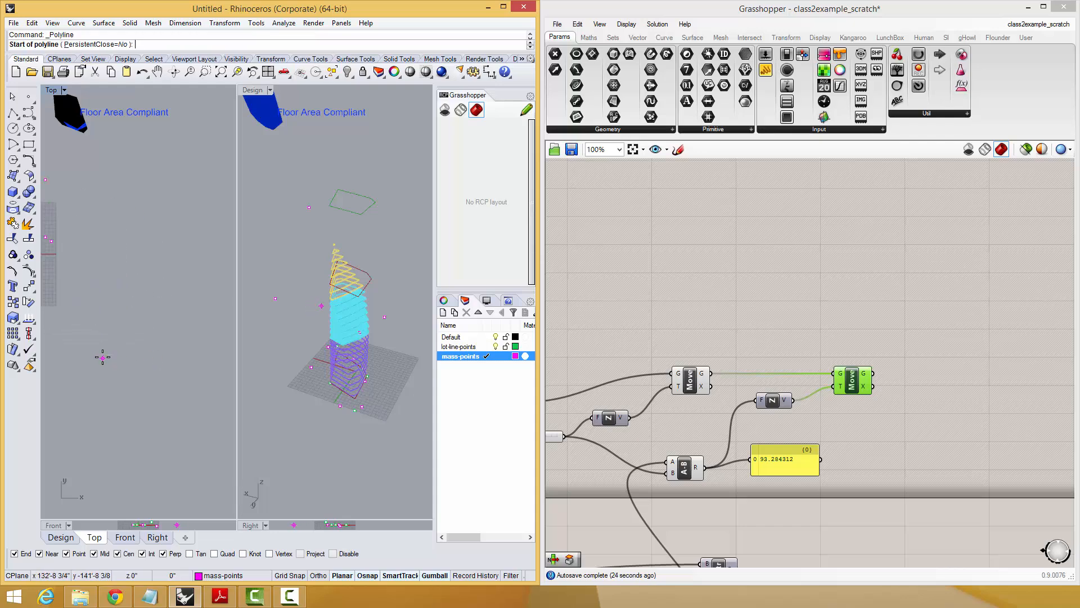
pyautogui.click(103, 356)
pyautogui.write('1')
pyautogui.press('Return')
pyautogui.click(204, 350)
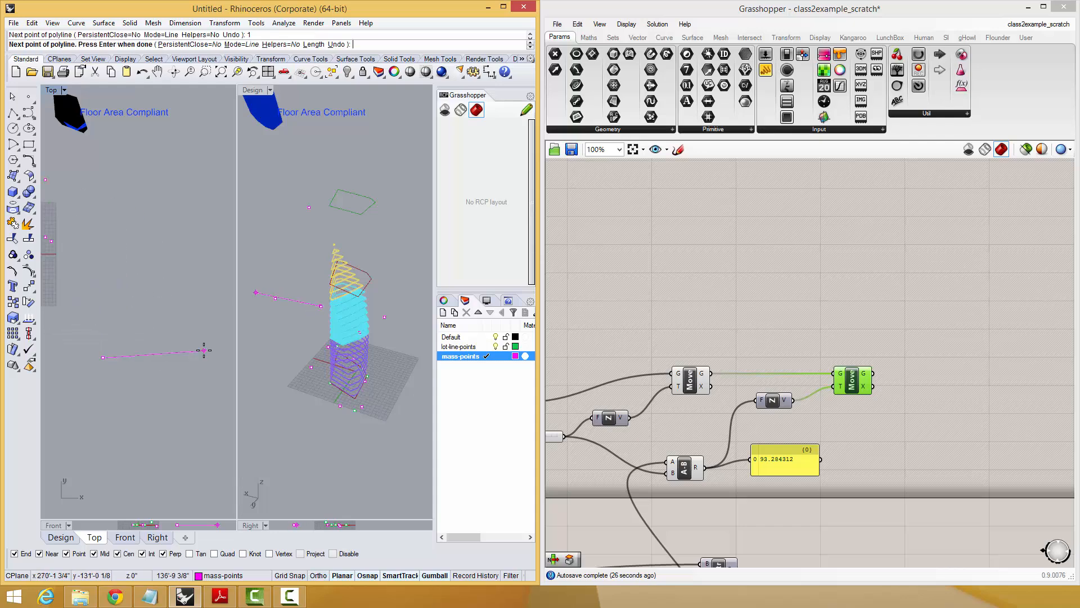
pyautogui.scroll(20, 102, 359)
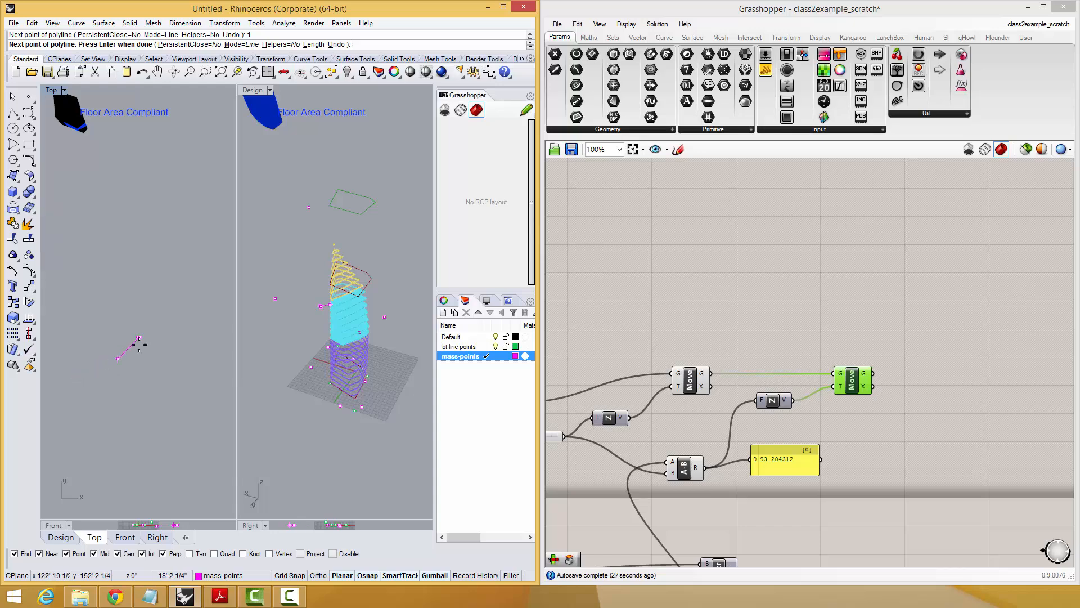
pyautogui.write('3')
pyautogui.press('Return')
pyautogui.click(150, 212)
pyautogui.click(120, 331)
pyautogui.scroll(15, 126, 324)
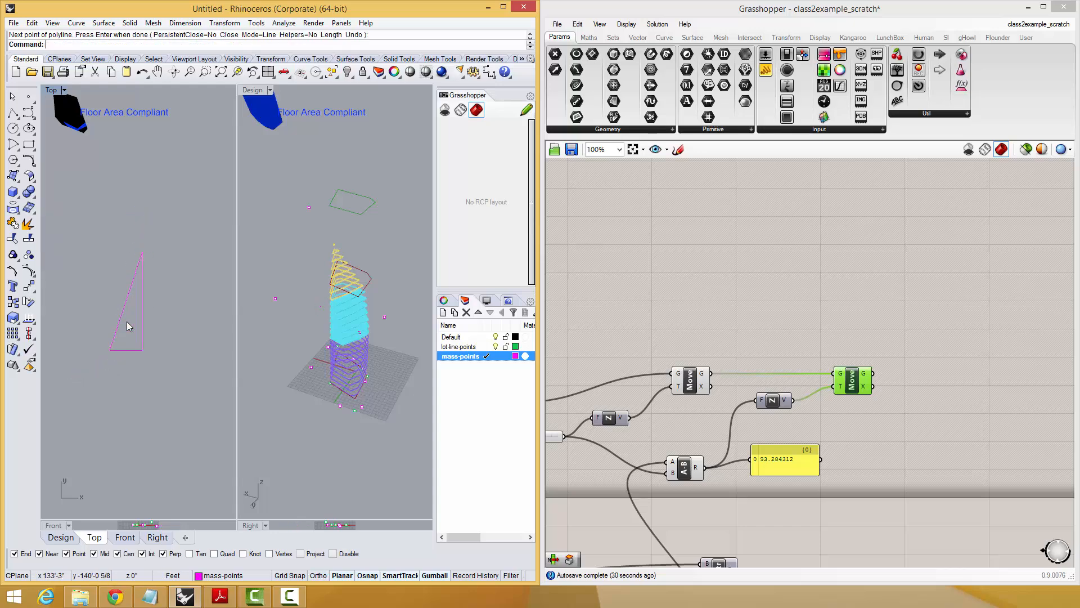
pyautogui.scroll(2, 128, 346)
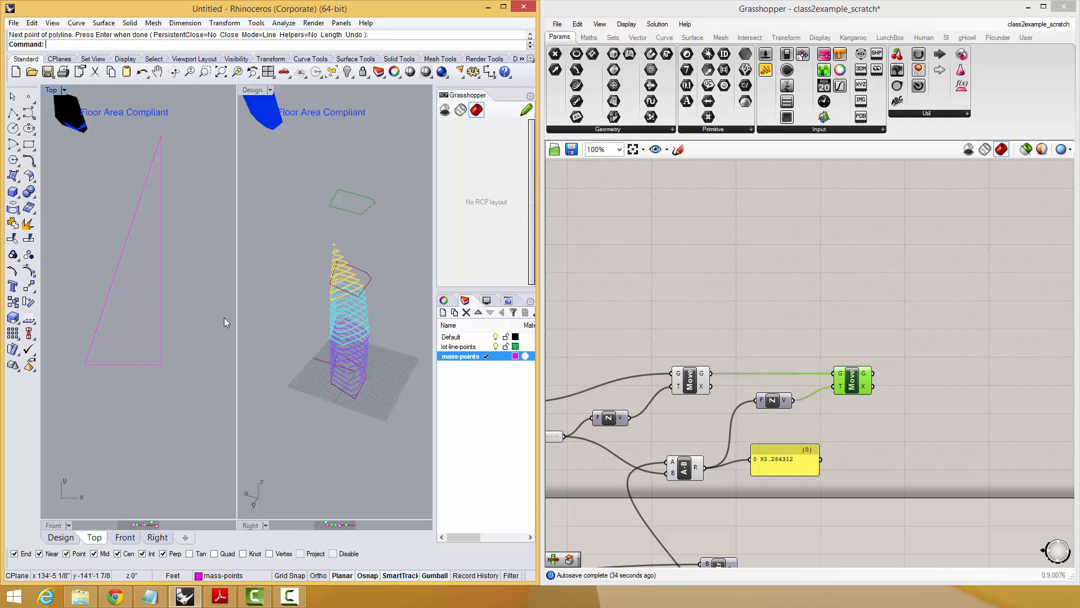
pyautogui.moveTo(190, 407); pyautogui.dragTo(170, 360, button='right')
pyautogui.scroll(-2, 149, 383)
pyautogui.moveTo(170, 370); pyautogui.dragTo(158, 351, button='right')
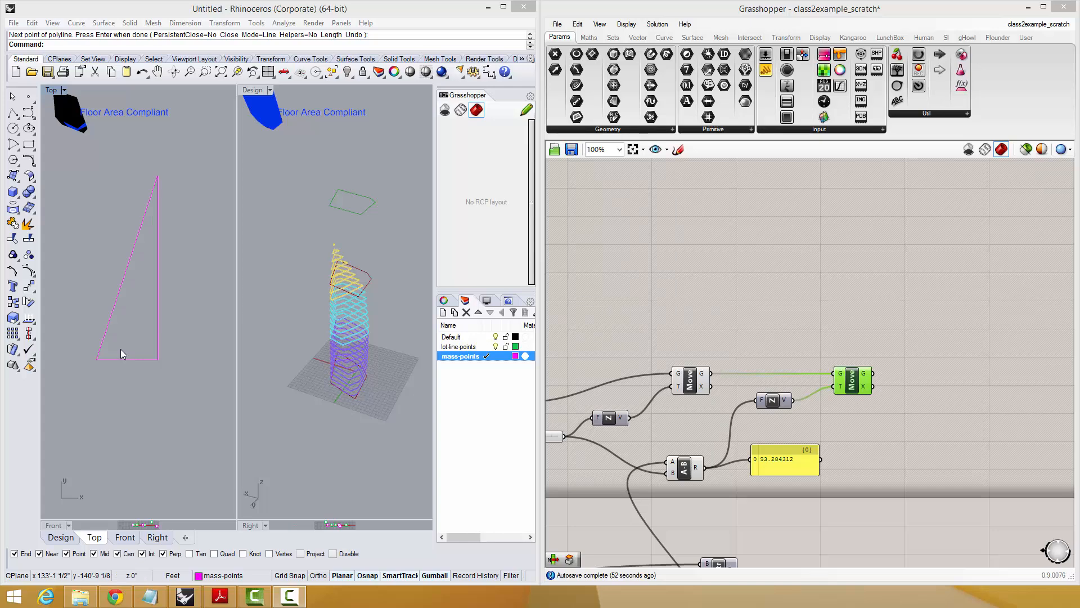
pyautogui.moveTo(121, 350); pyautogui.dragTo(121, 372)
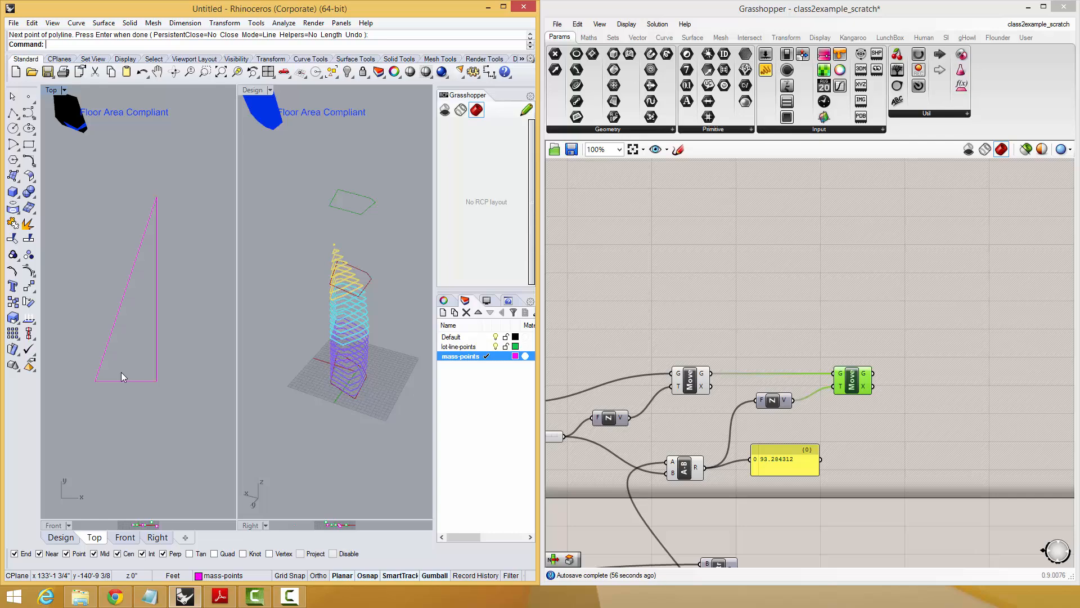
pyautogui.write('dimangle')
pyautogui.press('Return')
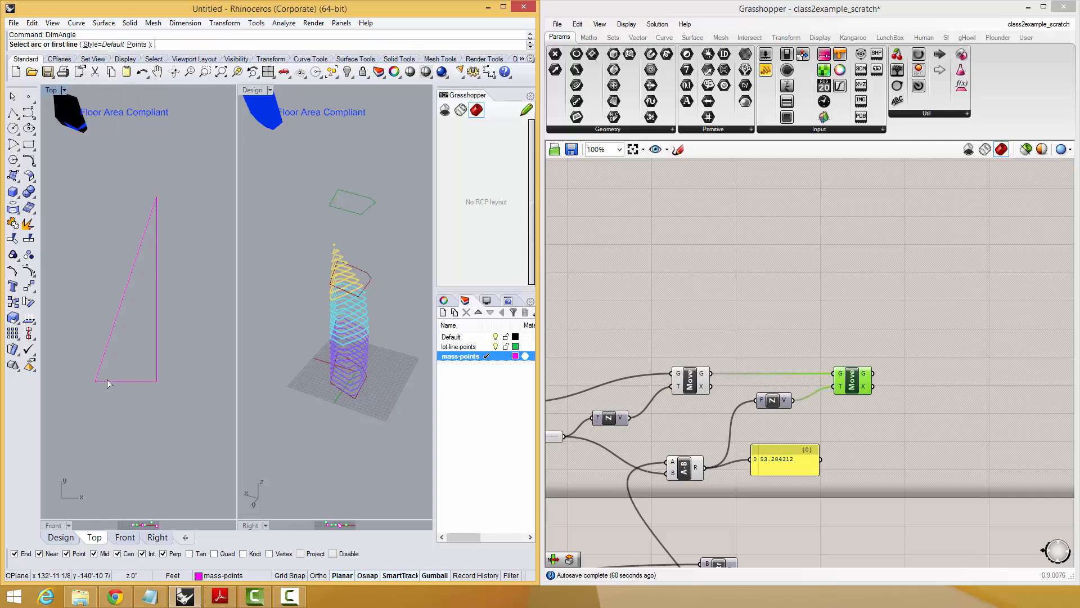
pyautogui.click(109, 380)
pyautogui.click(103, 368)
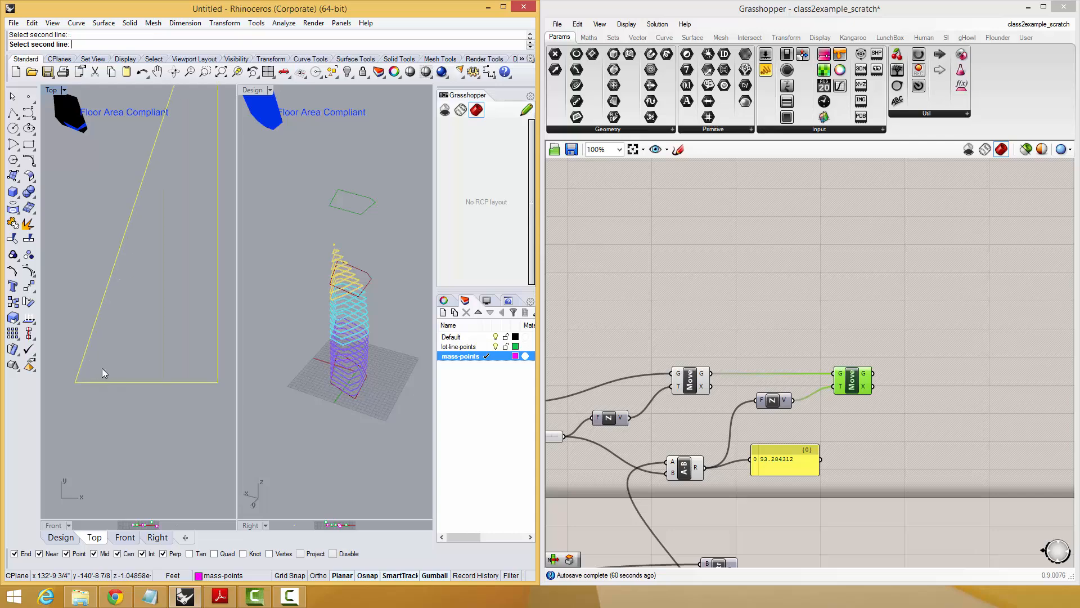
pyautogui.press('Escape')
# Explode the triangle polyline into separate line segments.
pyautogui.click(117, 382)
pyautogui.write('Explde')
pyautogui.press('Return')
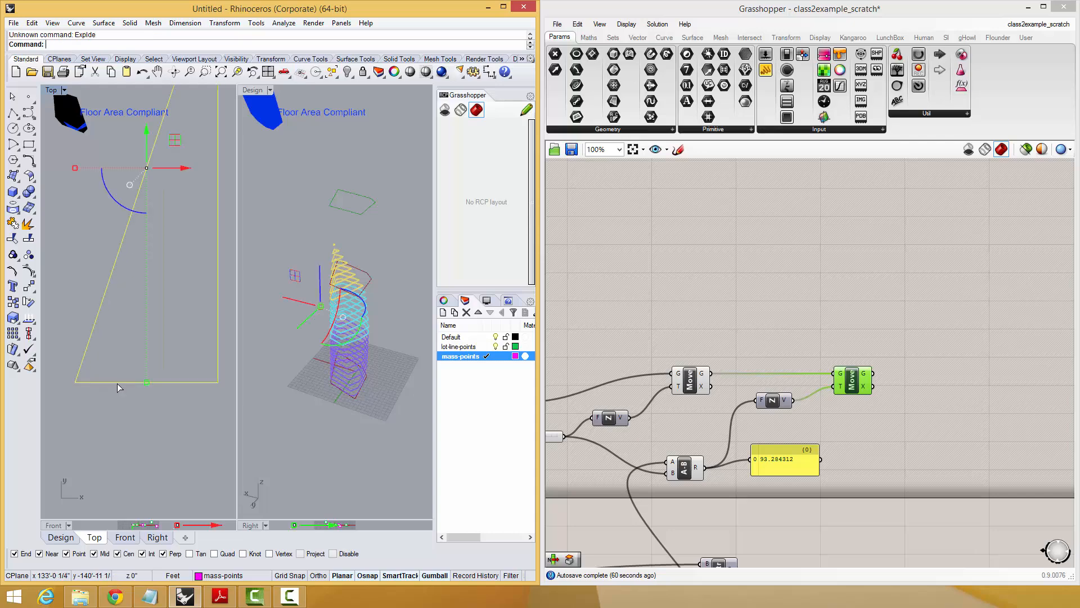
pyautogui.write('Explode')
pyautogui.press('Return')
# Dimension the angle between the triangle's base and its sloped side, placing the dimension inside the triangle.
pyautogui.write('DimAngle')
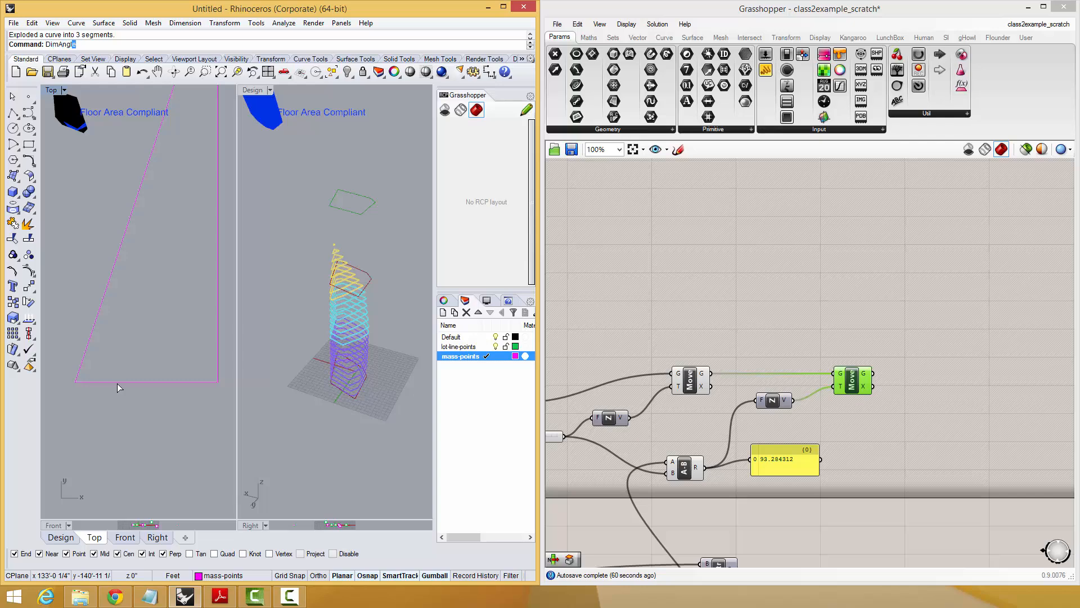
pyautogui.press('Return')
pyautogui.click(117, 383)
pyautogui.click(92, 339)
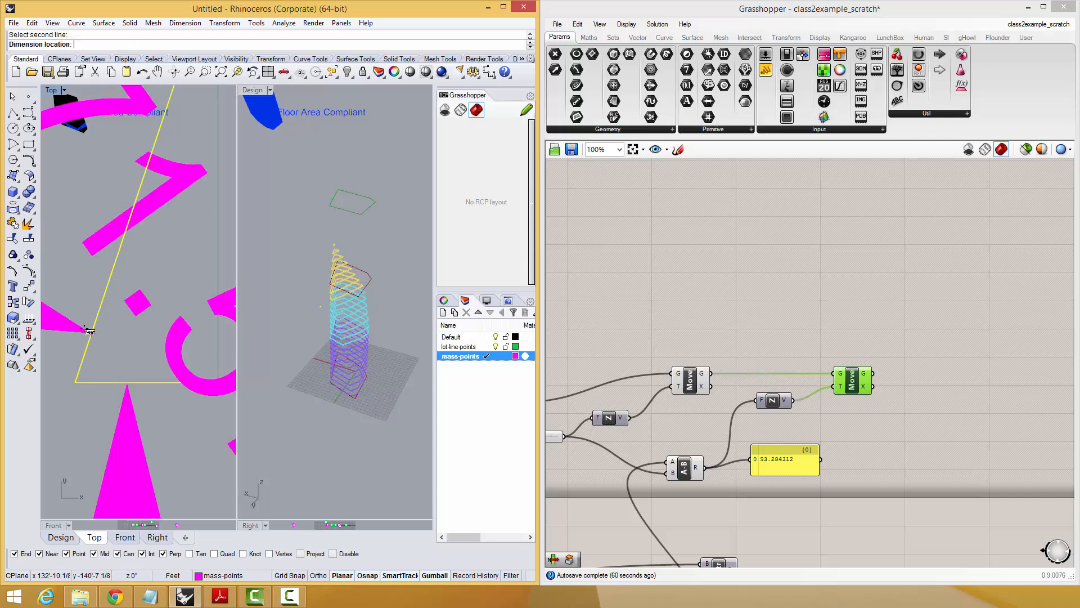
pyautogui.scroll(-5, 121, 343)
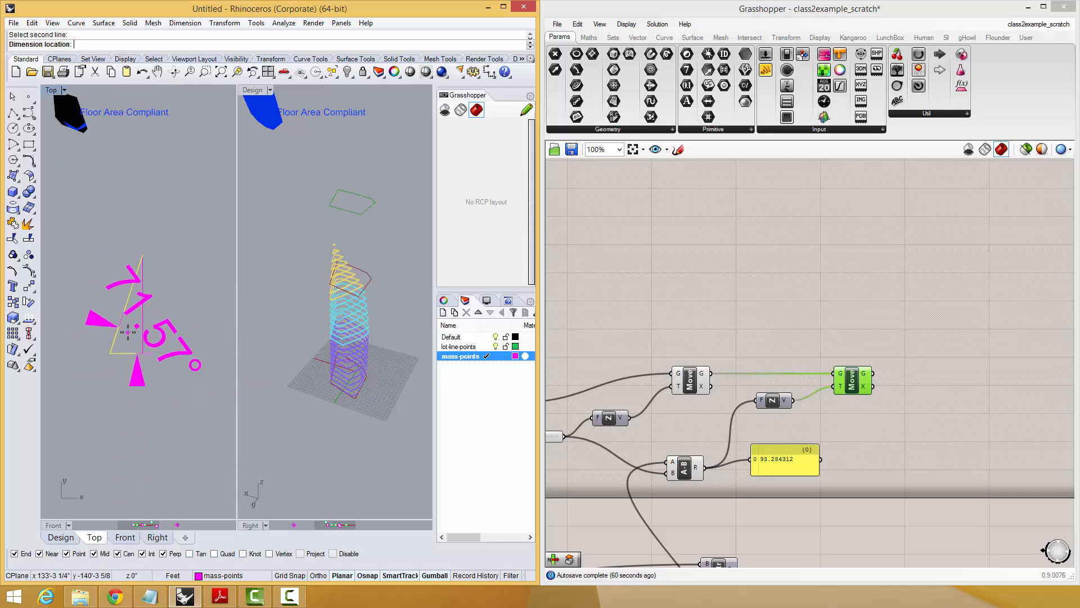
pyautogui.click(130, 343)
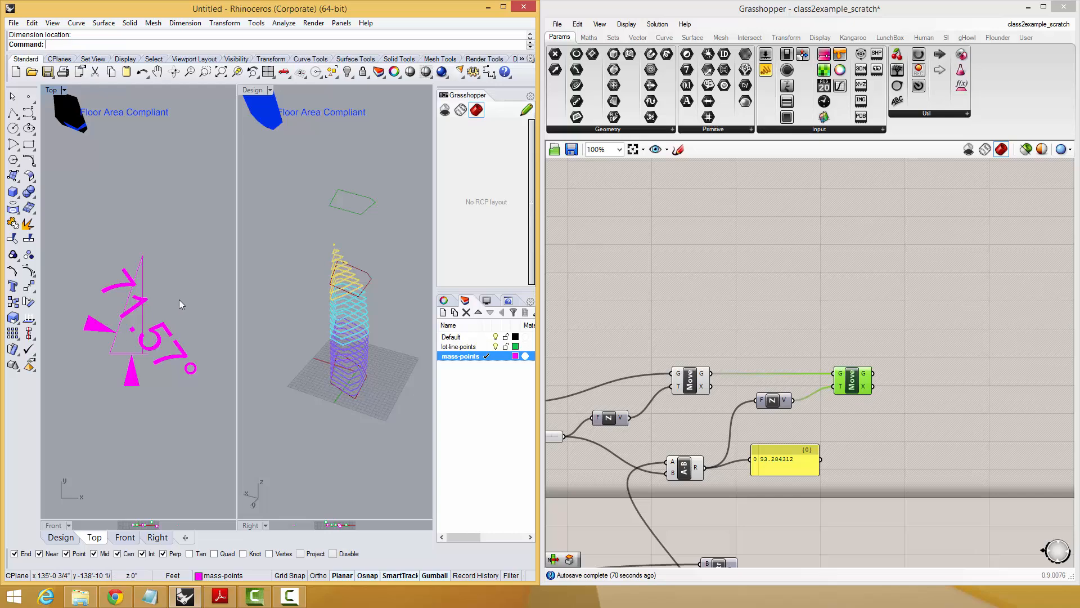
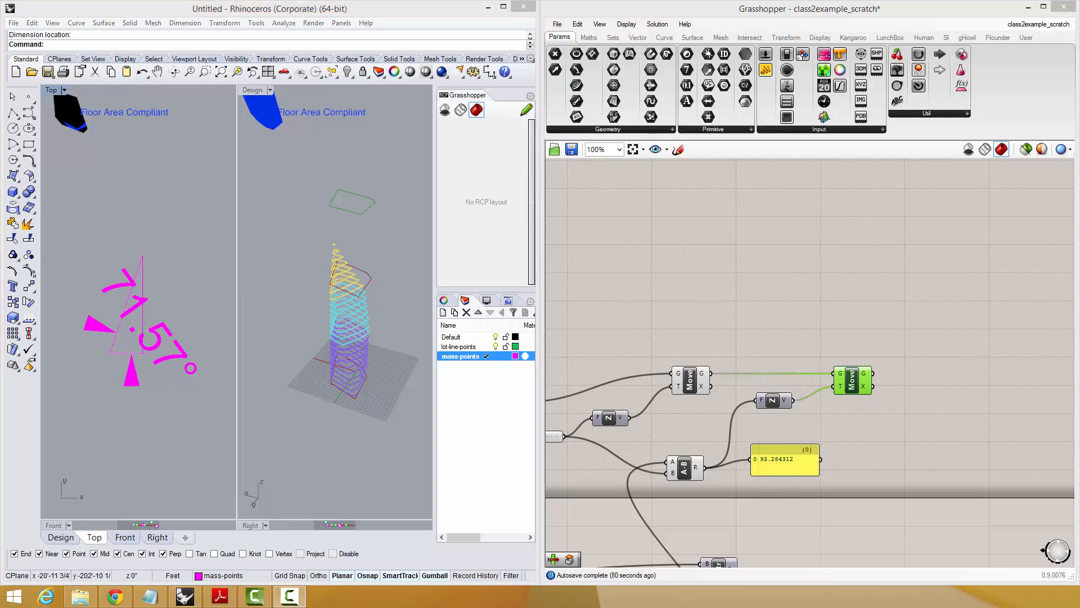
# Delete the angle dimension drawn in the Top view.
pyautogui.moveTo(177, 250); pyautogui.dragTo(76, 416)
pyautogui.press('Delete')
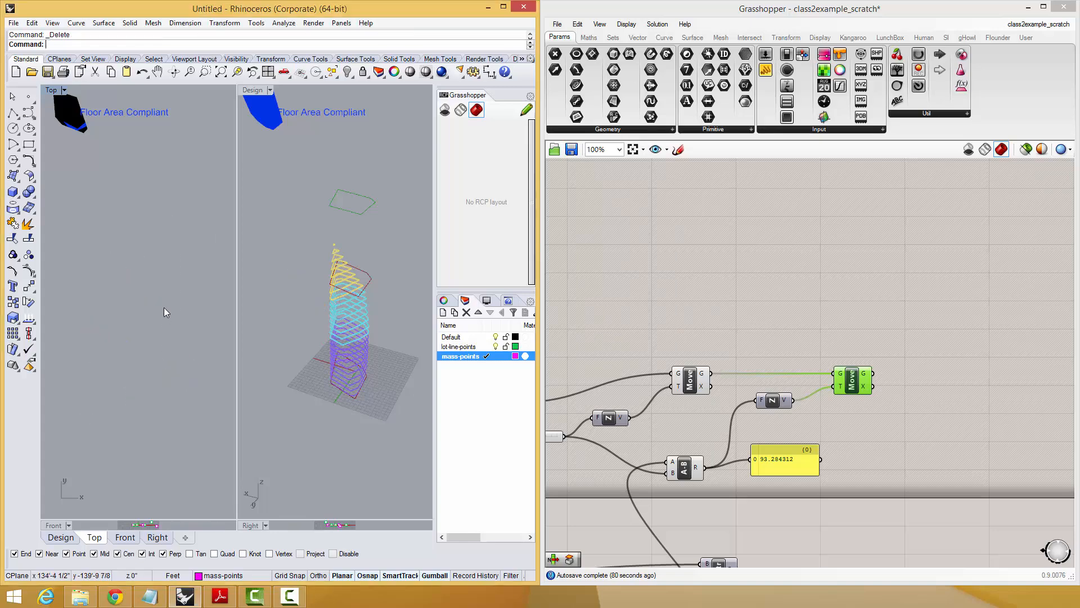
pyautogui.moveTo(771, 506); pyautogui.dragTo(763, 456, button='right')
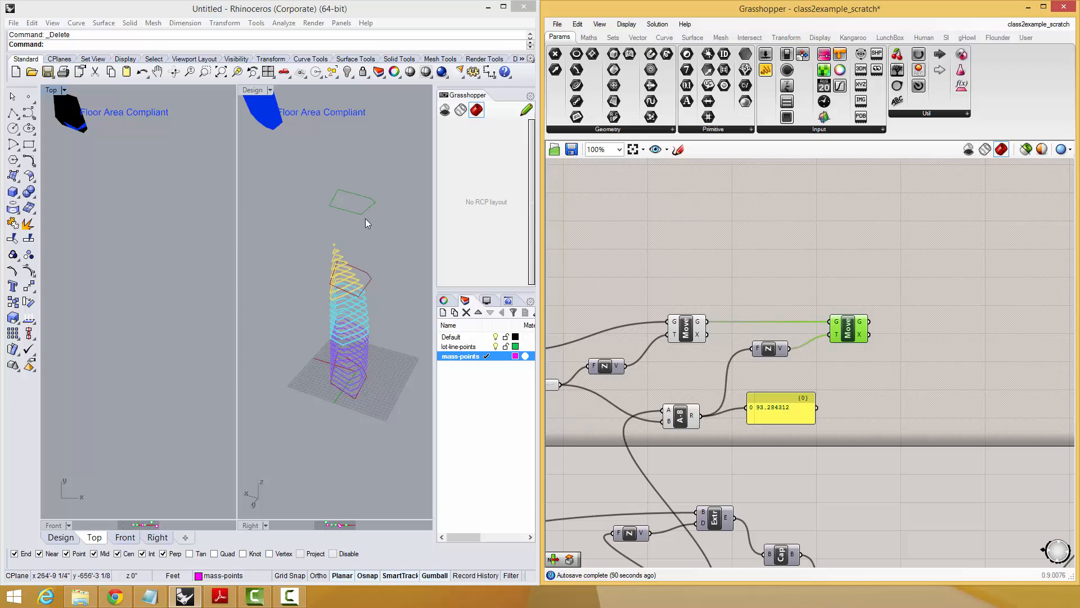
pyautogui.moveTo(811, 450); pyautogui.dragTo(809, 467, button='right')
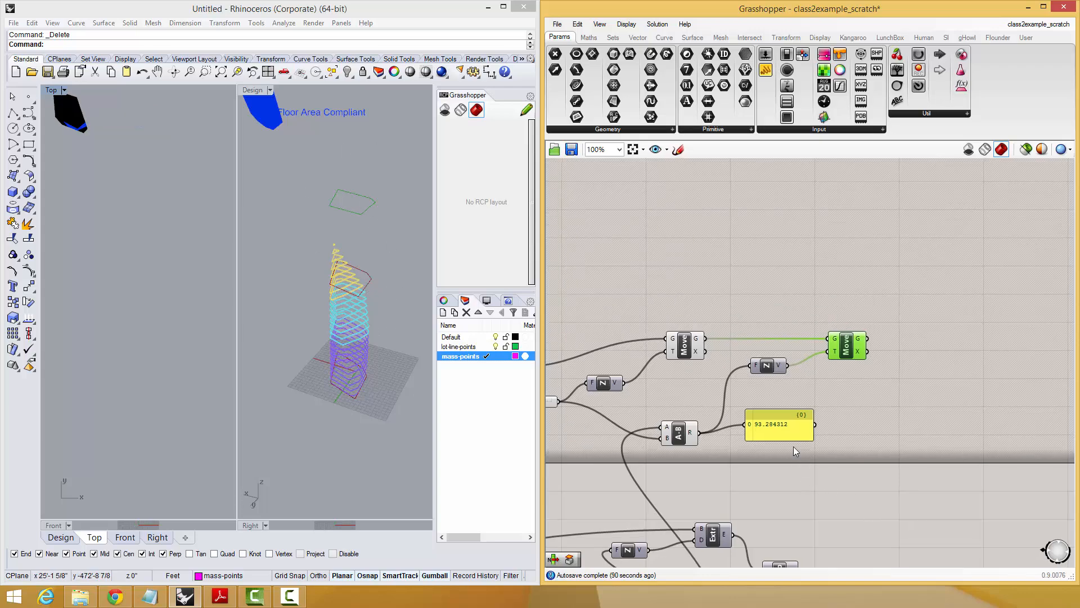
# Shift the subtraction result panel aside and add a Division component next to the A-B component.
pyautogui.moveTo(791, 426); pyautogui.dragTo(809, 426)
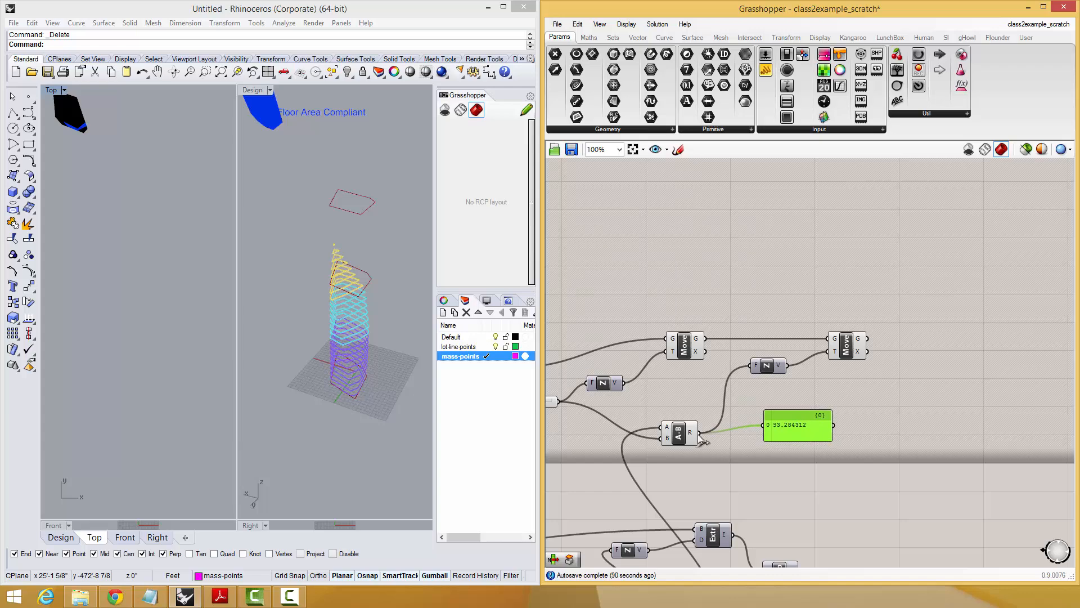
pyautogui.scroll(5, 702, 440)
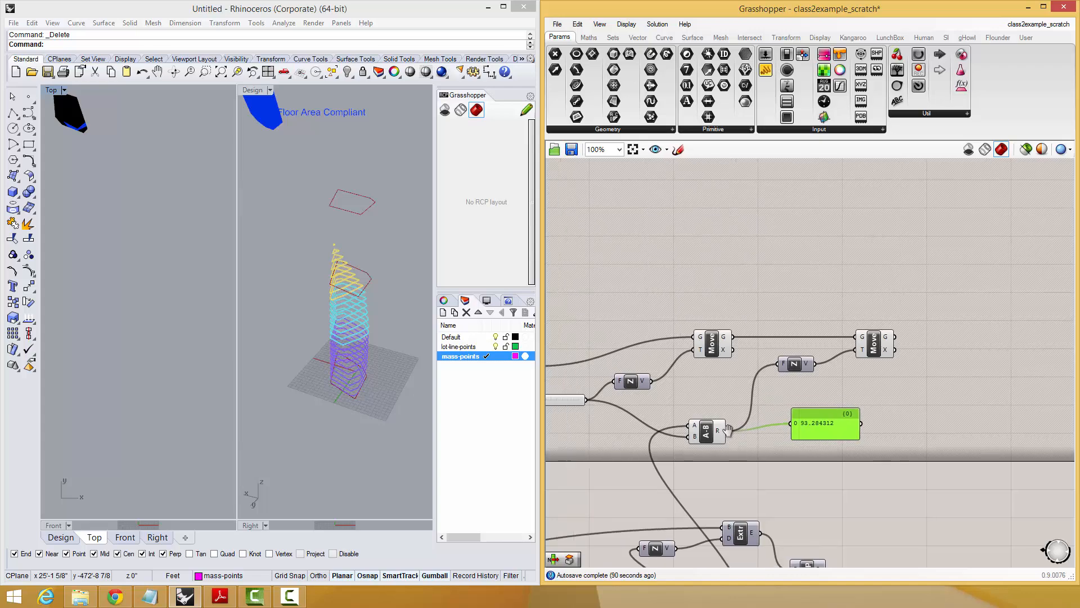
pyautogui.doubleClick(763, 394)
pyautogui.write('division')
pyautogui.press('Return')
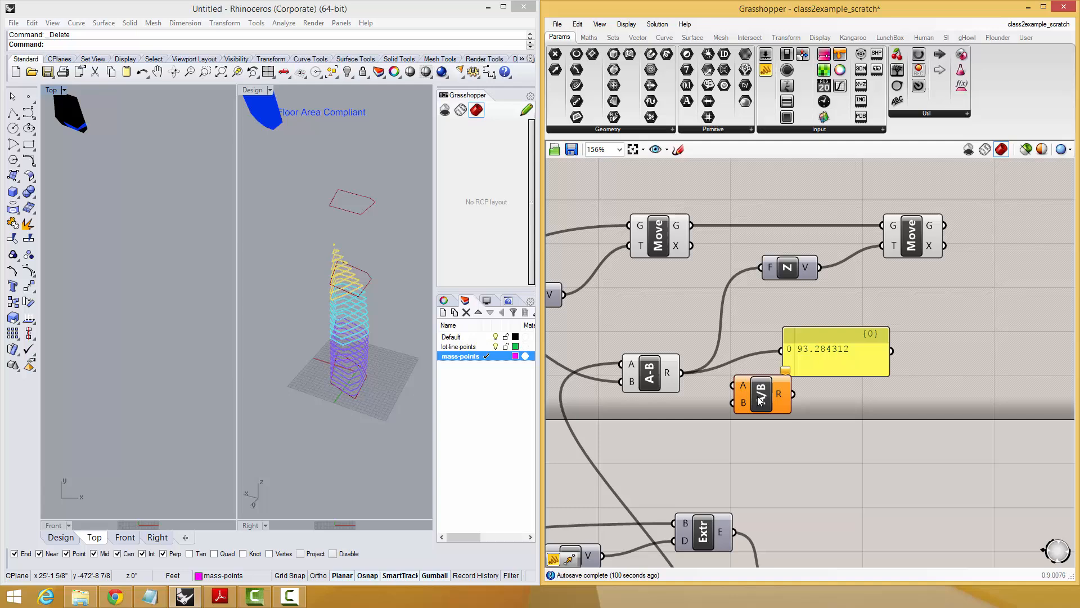
# Divide the subtraction result by a number slider set to 3 and feed the quotient into the panel.
pyautogui.doubleClick(713, 423)
pyautogui.write('3')
pyautogui.press('Return')
pyautogui.moveTo(683, 373); pyautogui.dragTo(937, 356)
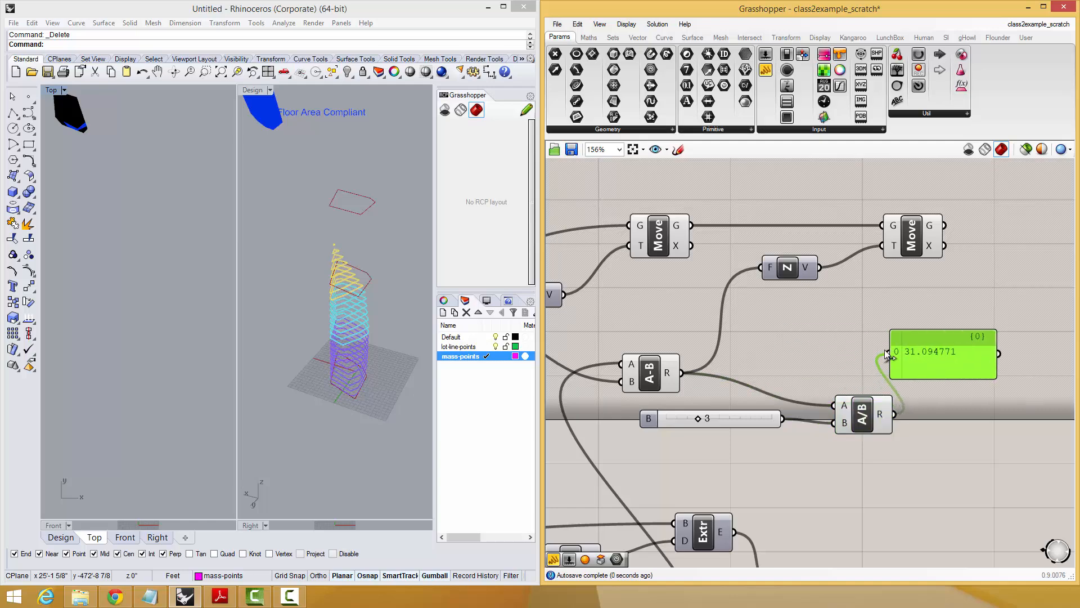
pyautogui.moveTo(928, 348); pyautogui.dragTo(867, 403, button='right')
# Add a curve Offset component beyond the second Move component and reposition the quotient panel.
pyautogui.doubleClick(964, 323)
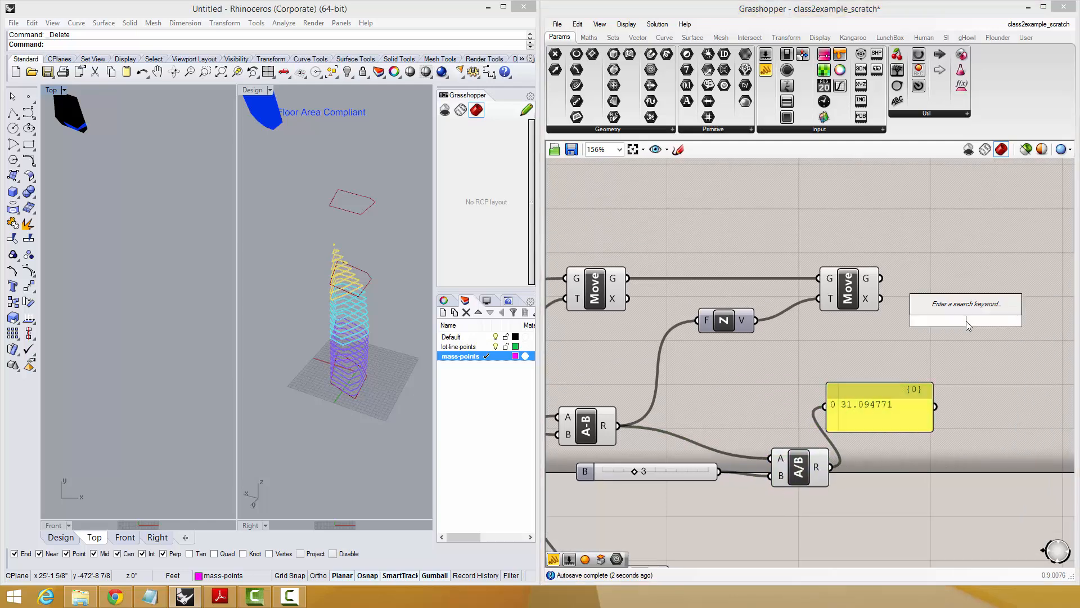
pyautogui.write('off')
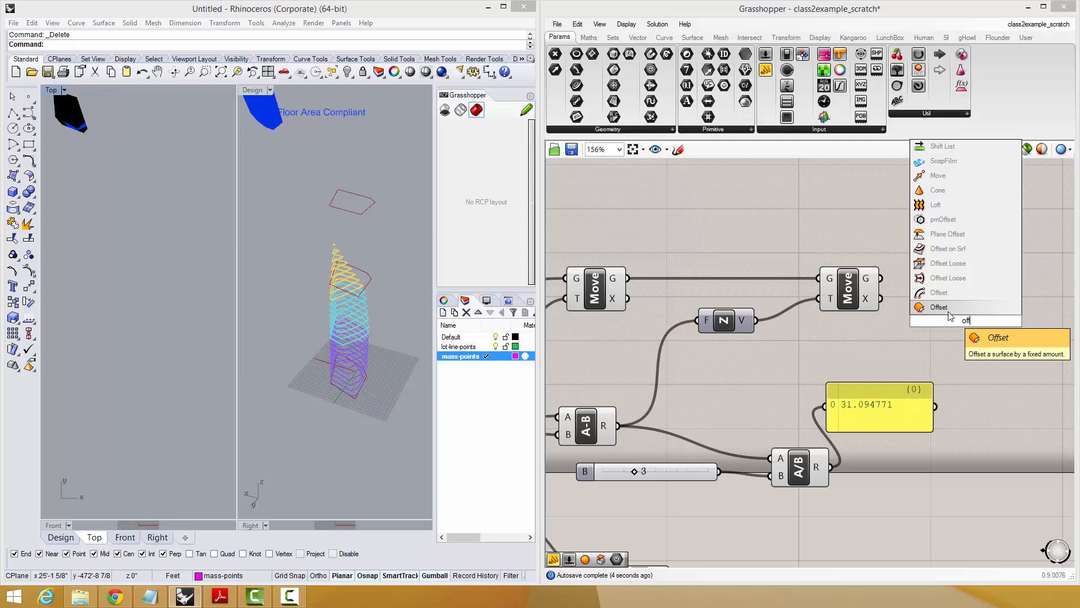
pyautogui.click(948, 308)
pyautogui.moveTo(735, 284); pyautogui.dragTo(743, 253, button='right')
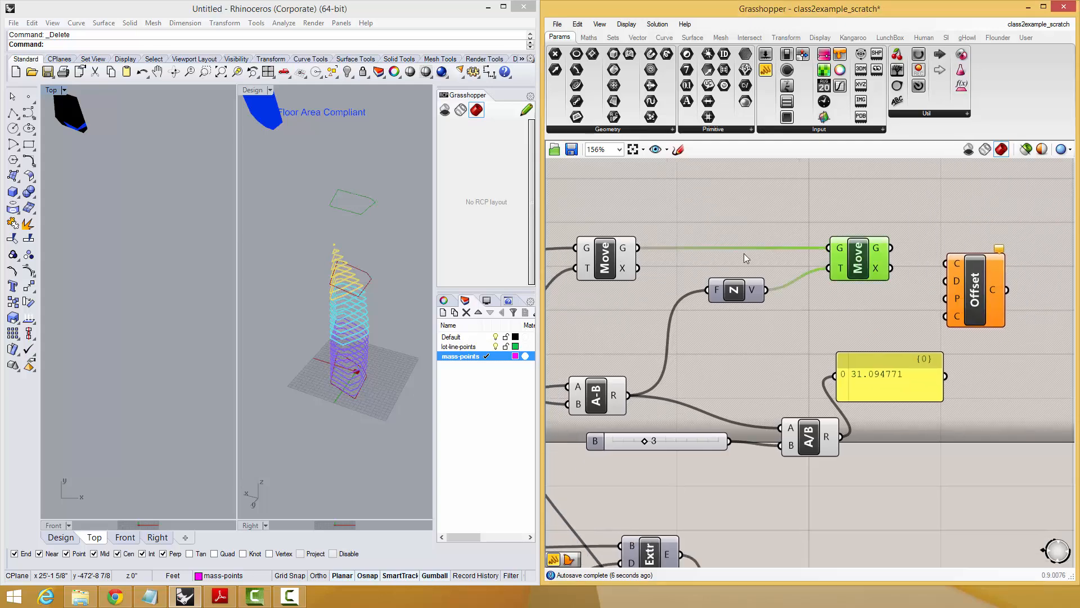
pyautogui.moveTo(992, 323); pyautogui.dragTo(839, 340, button='right')
pyautogui.moveTo(837, 315); pyautogui.dragTo(917, 341)
pyautogui.moveTo(754, 410); pyautogui.dragTo(779, 393)
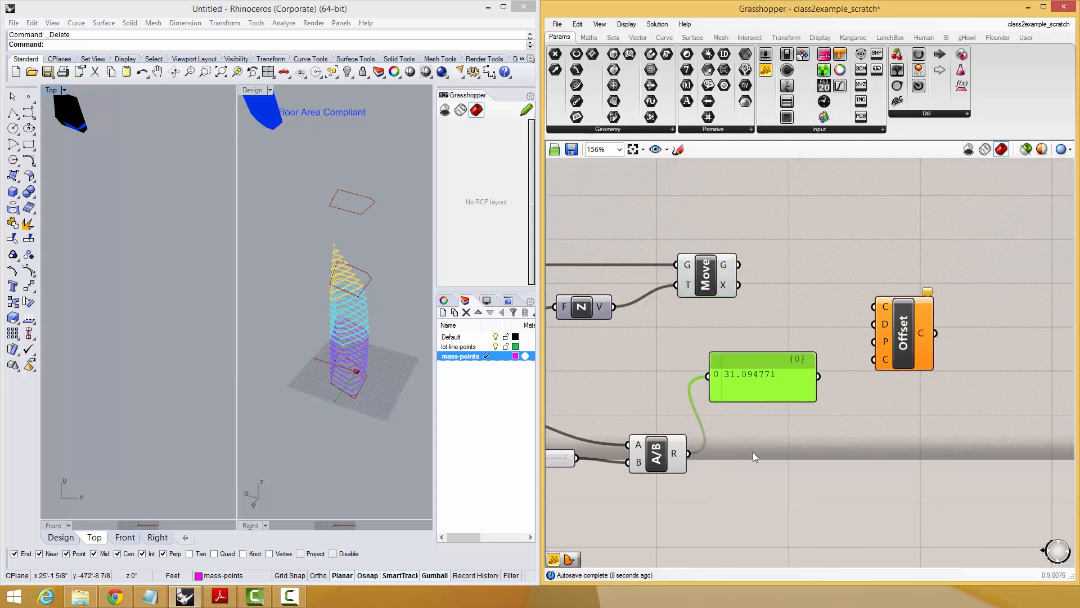
pyautogui.doubleClick(752, 452)
pyautogui.write('mesh')
pyautogui.press('Return')
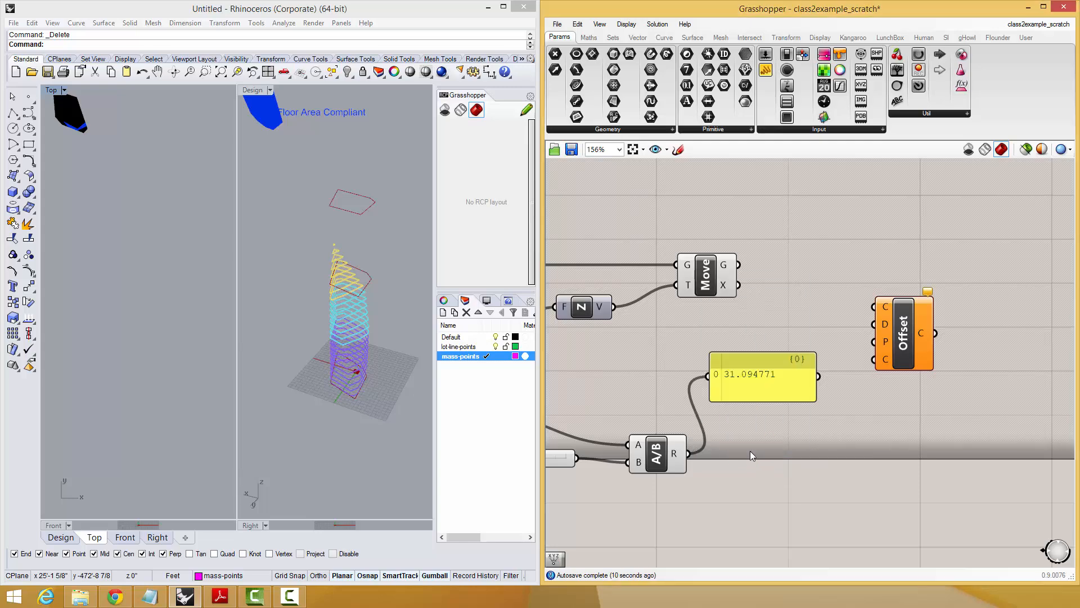
# Add a Negative component beside the Division and connect the quotient to it.
pyautogui.doubleClick(751, 455)
pyautogui.write('neg')
pyautogui.press('Return')
pyautogui.moveTo(688, 453); pyautogui.dragTo(723, 452)
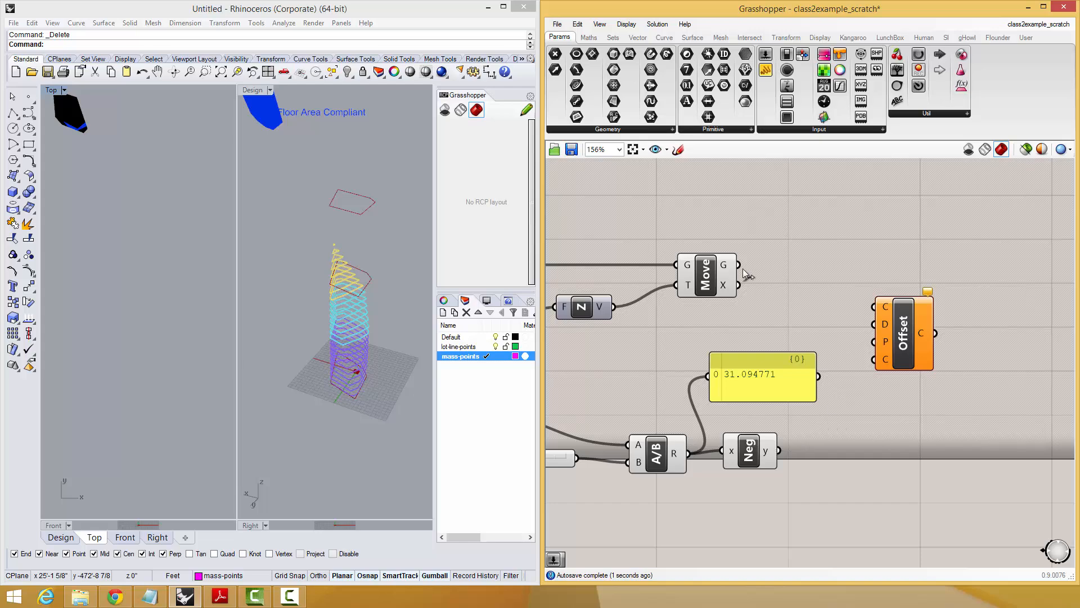
# Connect the second Move's geometry to the Offset's curve input and the negated quotient to its distance input.
pyautogui.moveTo(739, 264); pyautogui.dragTo(878, 307)
pyautogui.moveTo(815, 413); pyautogui.dragTo(778, 450)
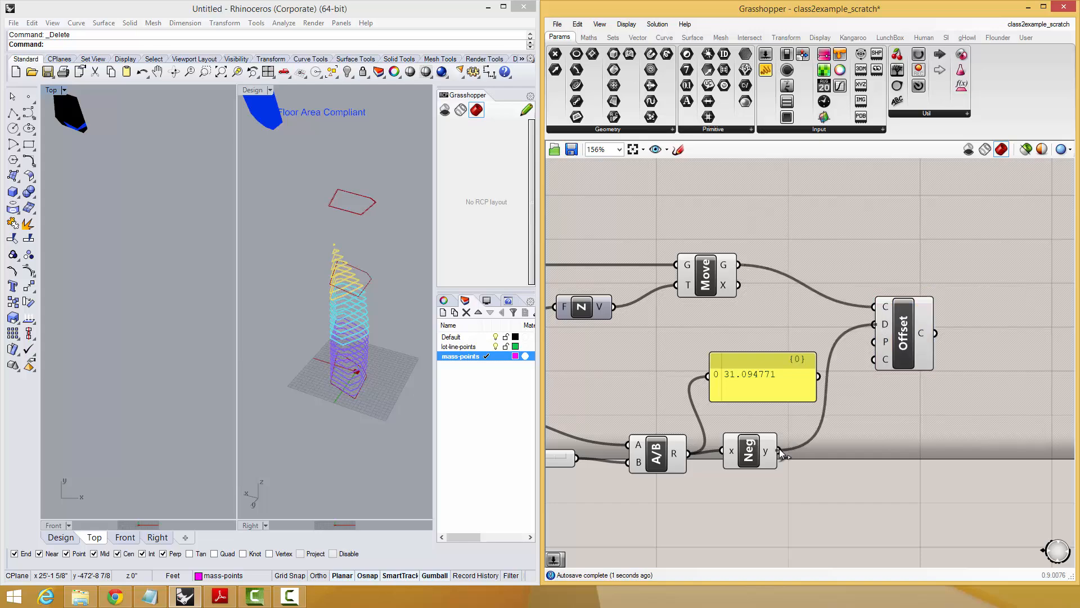
pyautogui.click(897, 362)
pyautogui.moveTo(885, 341); pyautogui.dragTo(884, 361, button='right')
pyautogui.scroll(1, 883, 361)
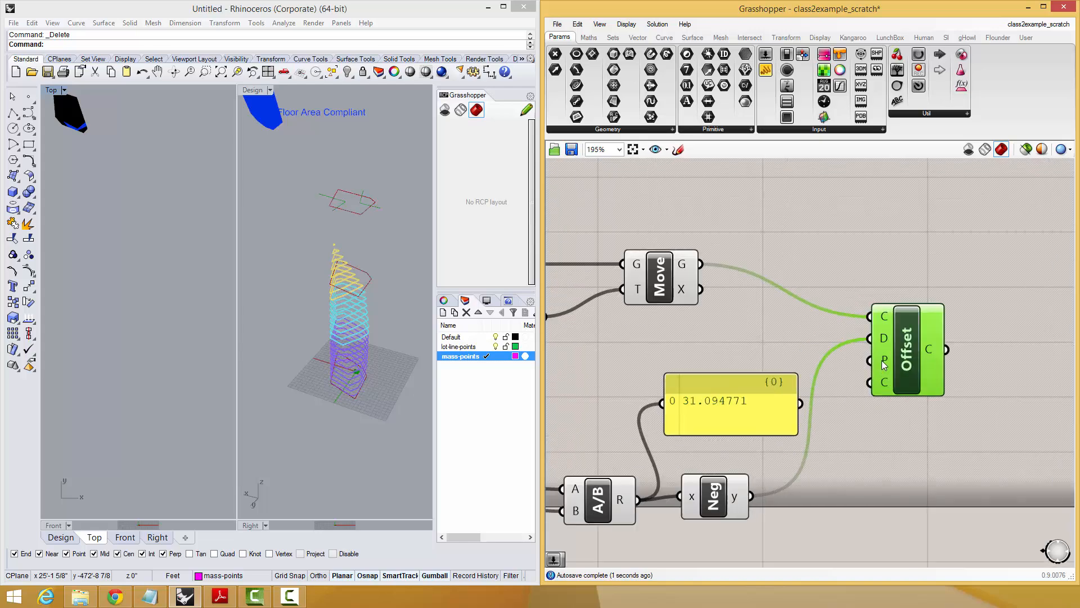
# Add an XY Plane component and connect it to the Offset's plane input.
pyautogui.doubleClick(786, 352)
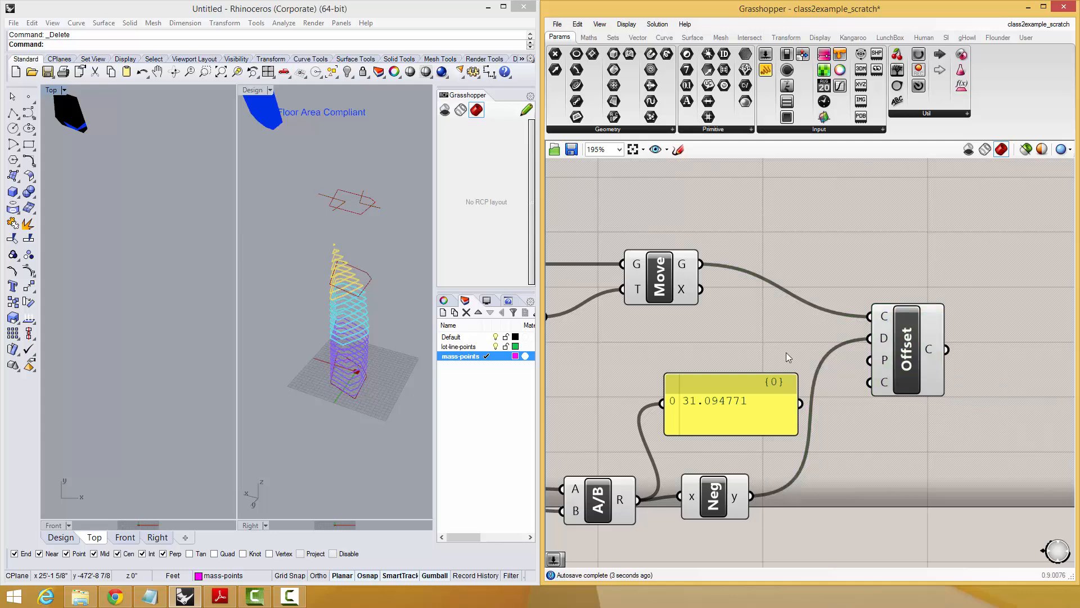
pyautogui.write('xy')
pyautogui.click(780, 340)
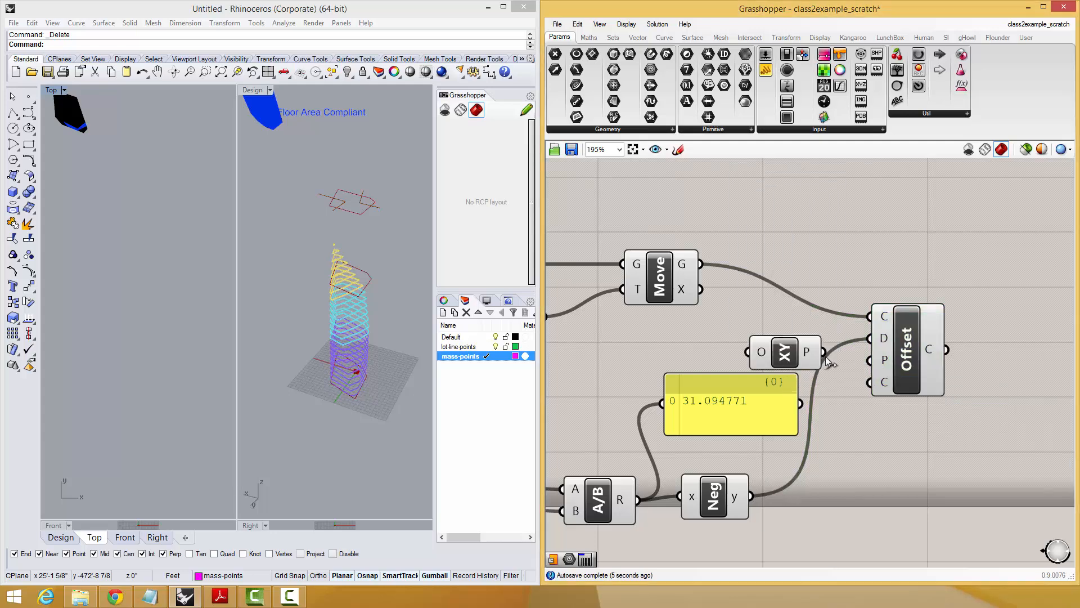
pyautogui.click(885, 365)
# Reposition the Negative component and delete the quotient panel.
pyautogui.moveTo(730, 489); pyautogui.dragTo(747, 468)
pyautogui.click(734, 413)
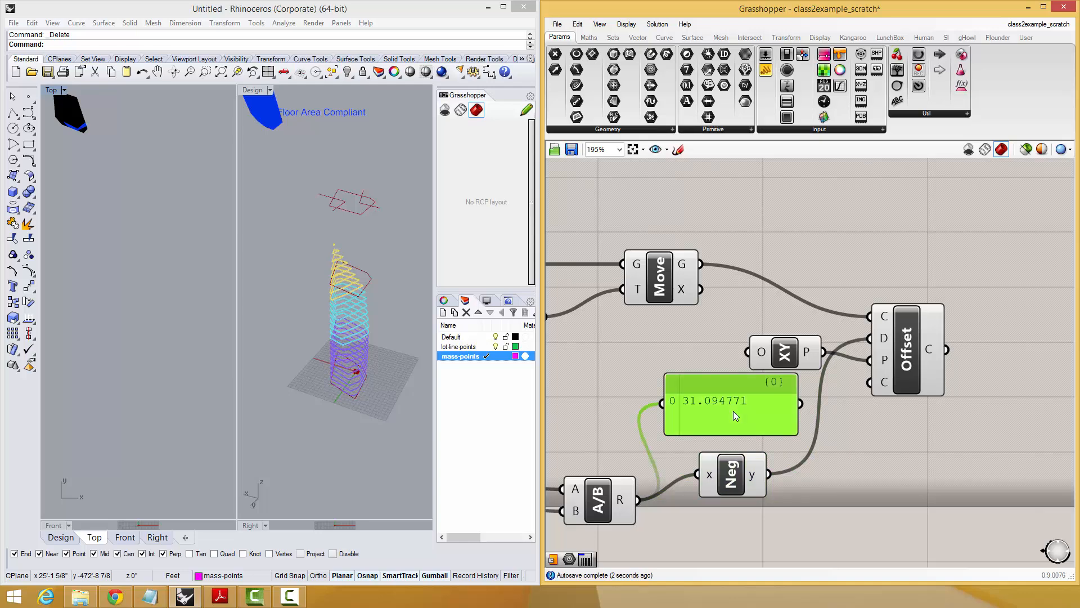
pyautogui.press('Delete')
# Examine the curves produced by the Offset component from several angles in the Design view.
pyautogui.click(898, 367)
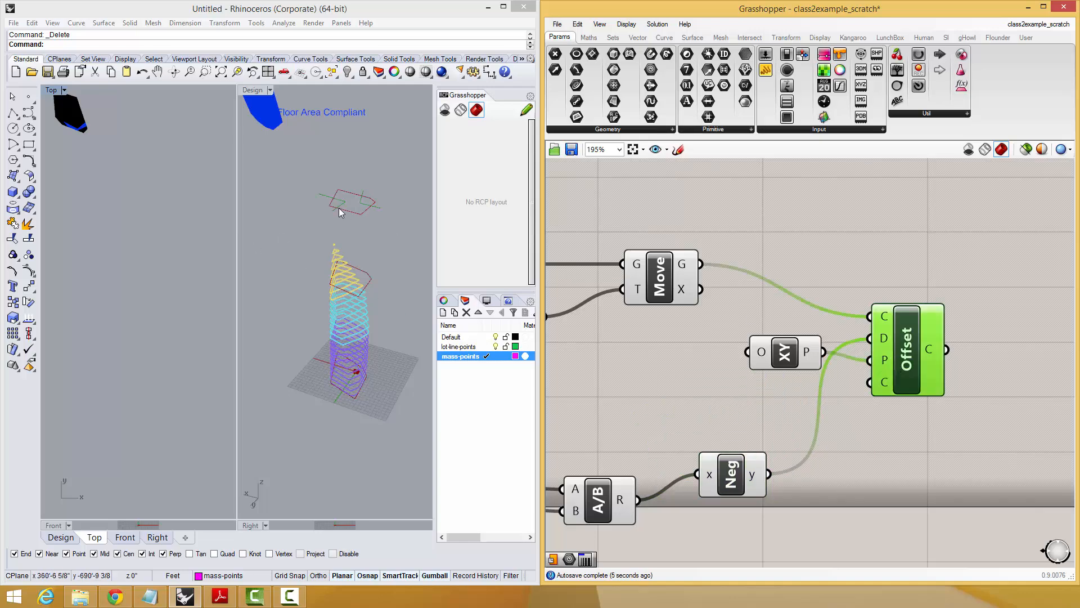
pyautogui.scroll(-3, 805, 335)
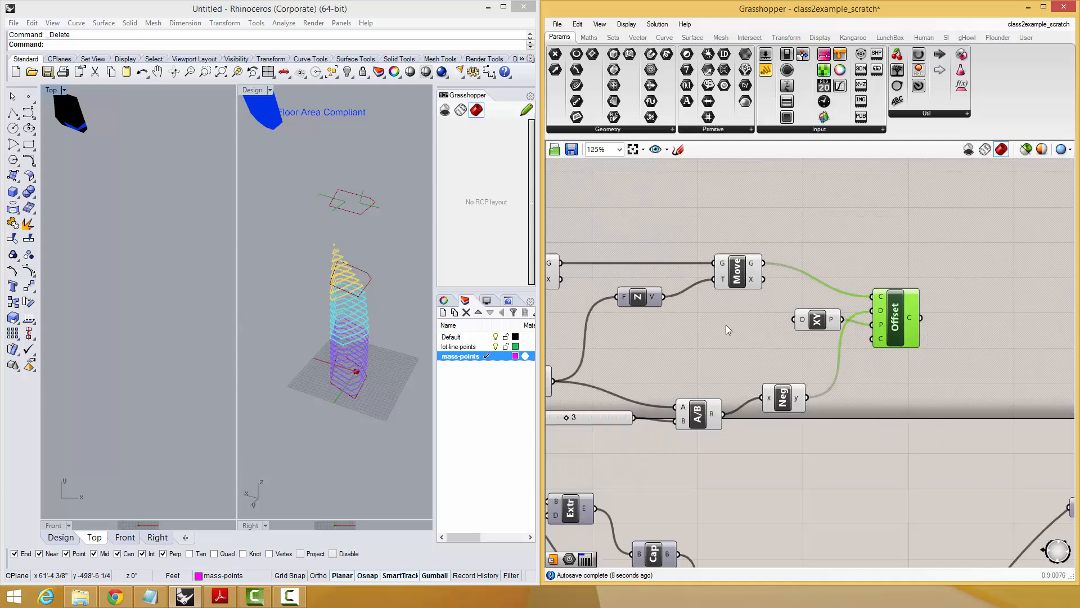
pyautogui.moveTo(315, 264); pyautogui.dragTo(350, 187, button='right')
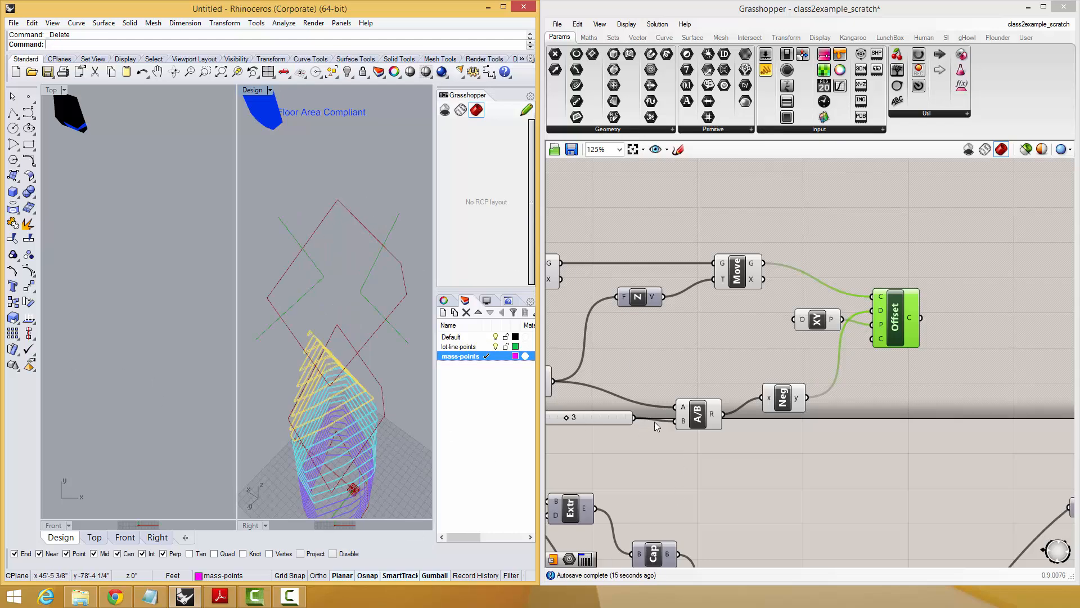
pyautogui.moveTo(674, 415); pyautogui.dragTo(730, 380, button='right')
pyautogui.click(259, 348)
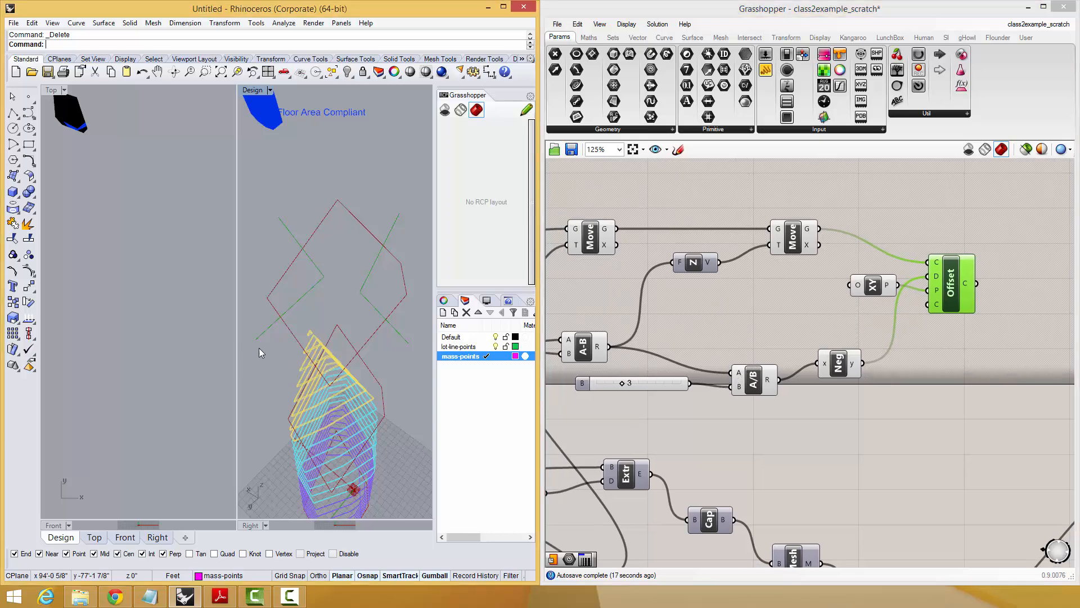
pyautogui.click(132, 243)
pyautogui.moveTo(375, 340); pyautogui.dragTo(380, 298, button='right')
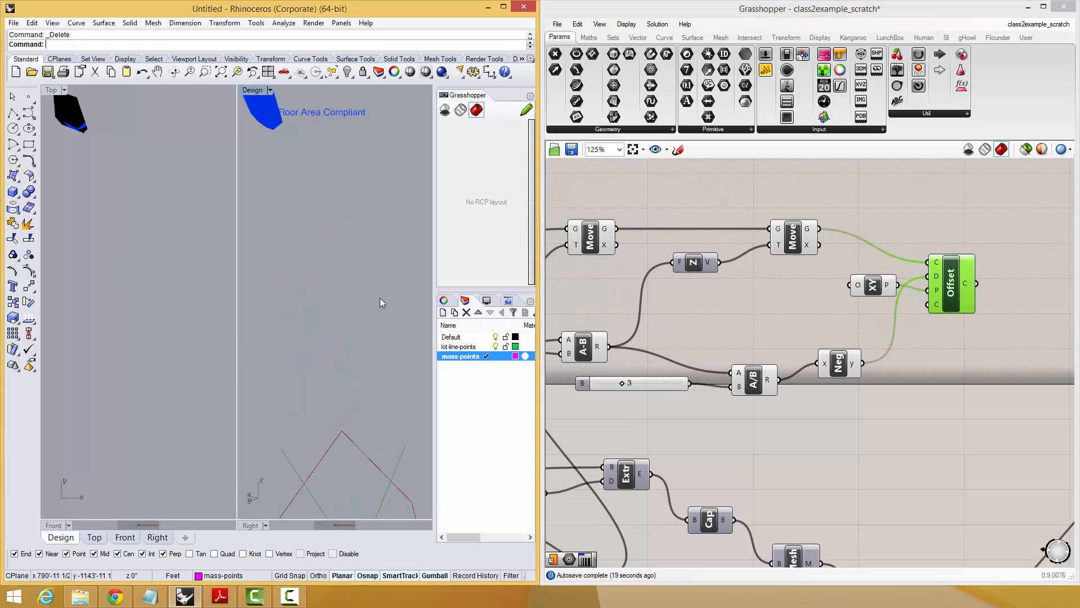
pyautogui.click(206, 363)
pyautogui.moveTo(323, 410); pyautogui.dragTo(326, 427, button='right')
pyautogui.hotkey('ctrl', 'a')
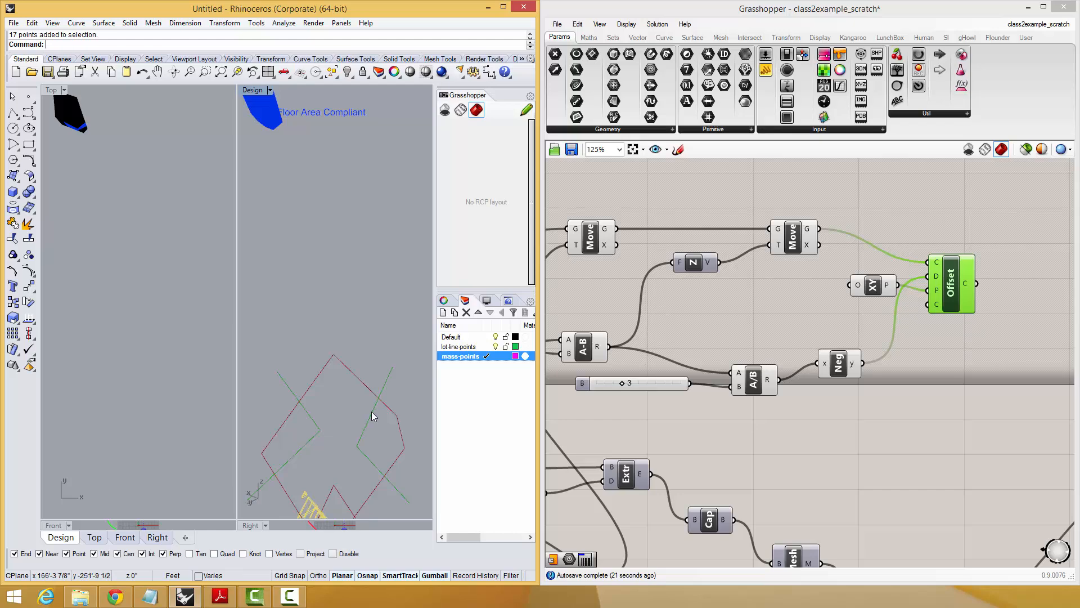
pyautogui.press('Return')
# Switch the Top viewport to the Model view and zoom all viewports to the scene's objects.
pyautogui.click(161, 410)
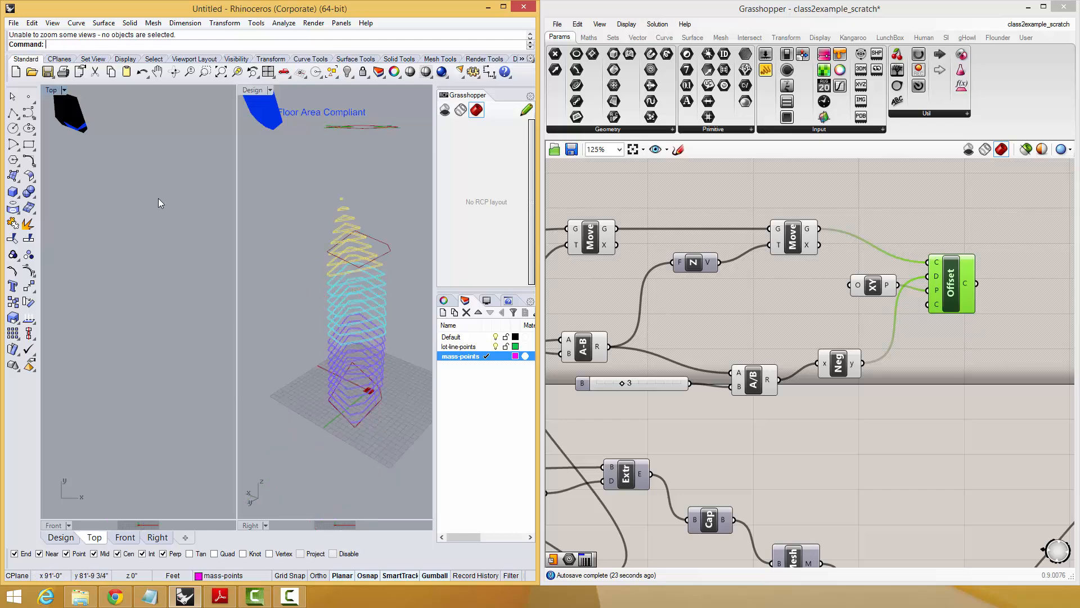
pyautogui.click(64, 90)
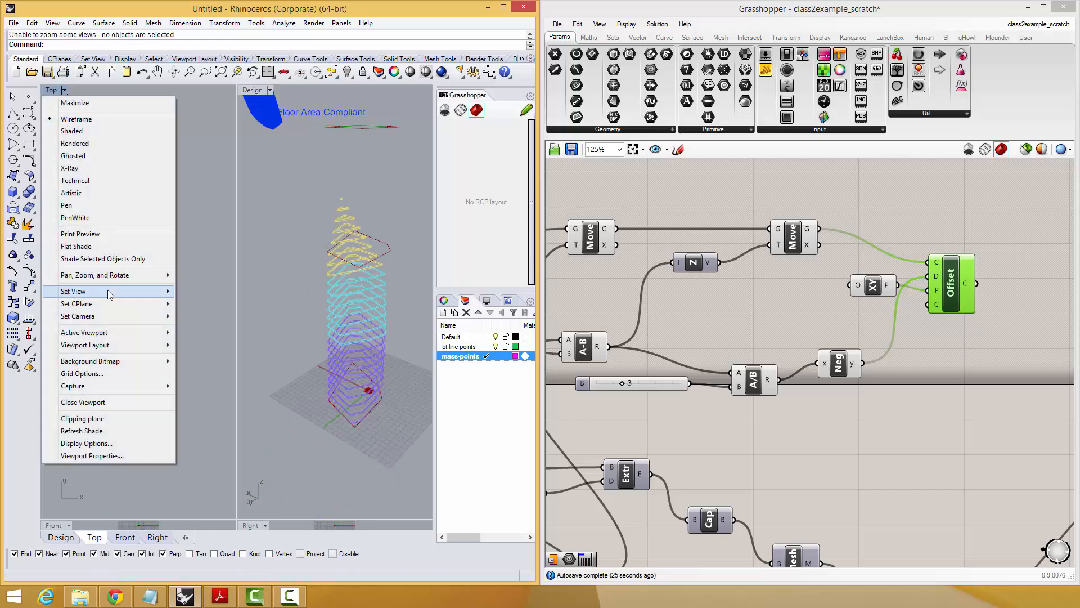
pyautogui.moveTo(106, 291)
pyautogui.click(202, 438)
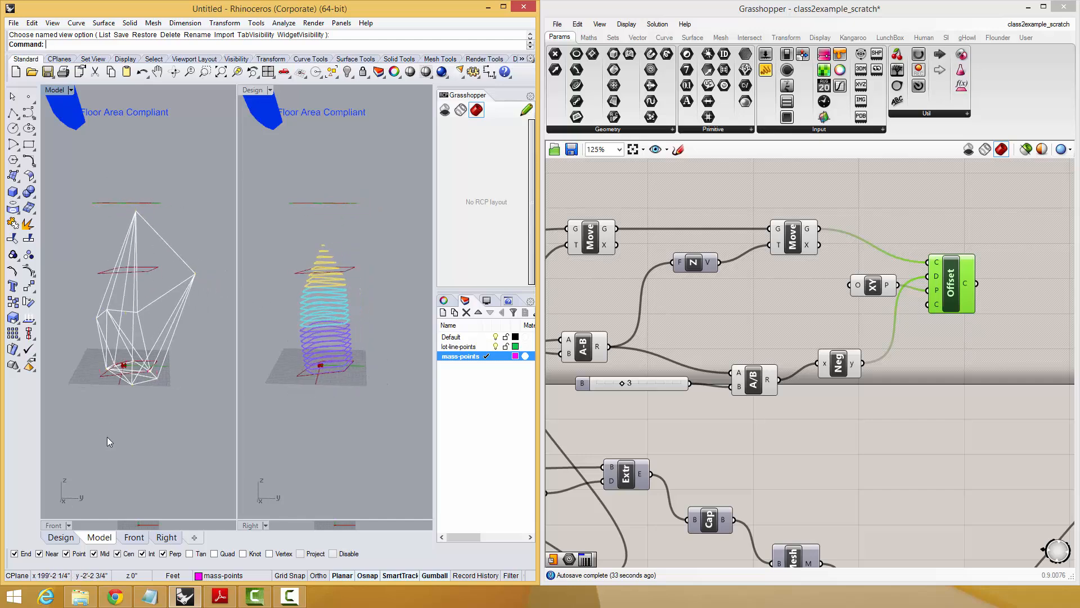
pyautogui.hotkey('ctrl', 'a')
pyautogui.write('zsa')
pyautogui.press('Return')
pyautogui.press('Escape')
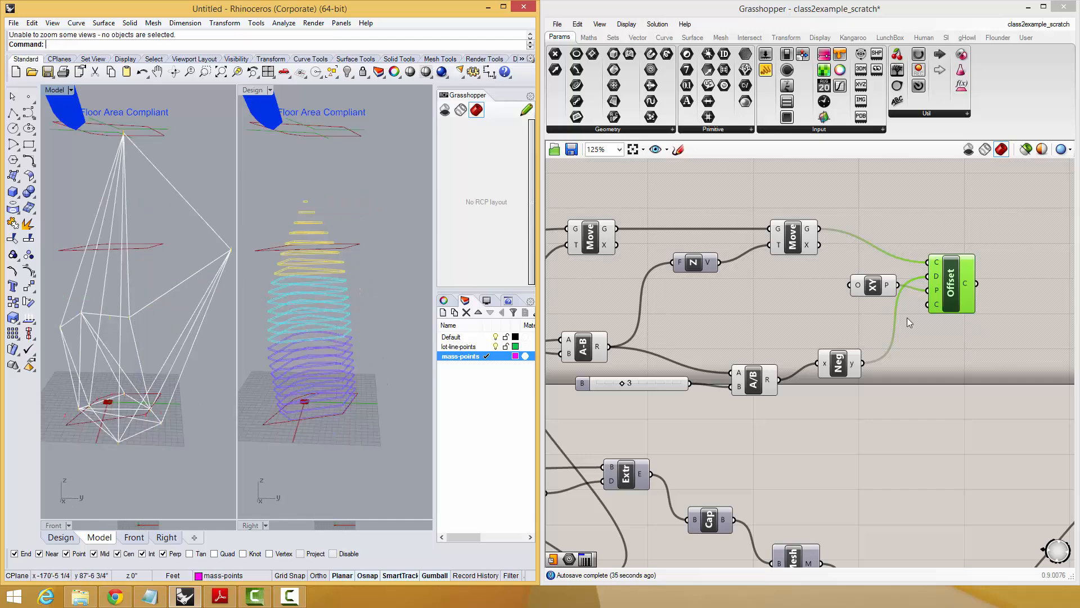
# Deselect the Offset component and save the definition.
pyautogui.click(907, 317)
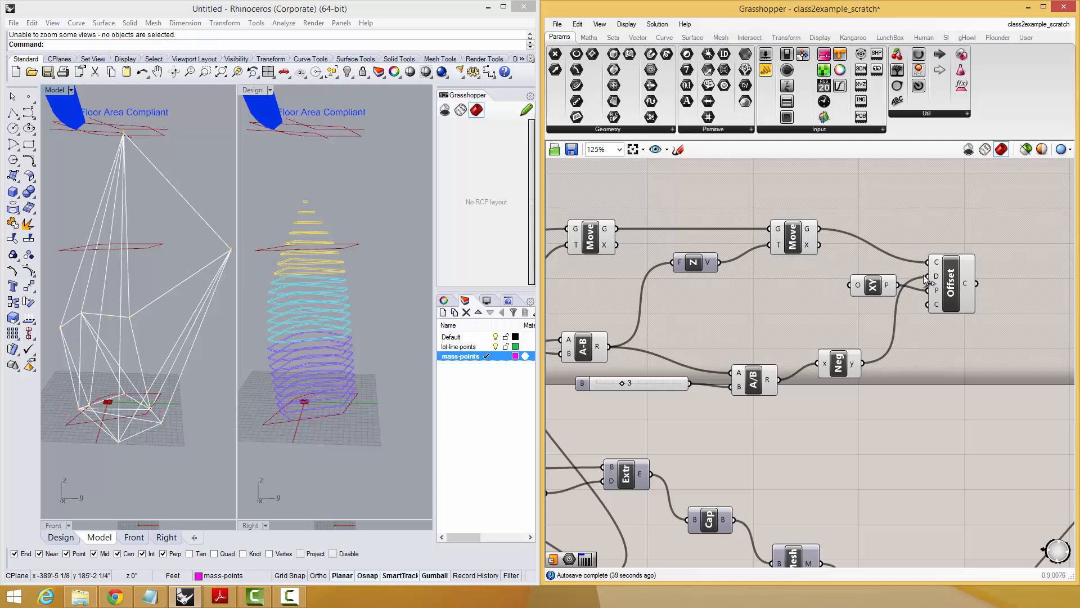
pyautogui.hotkey('ctrl', 's')
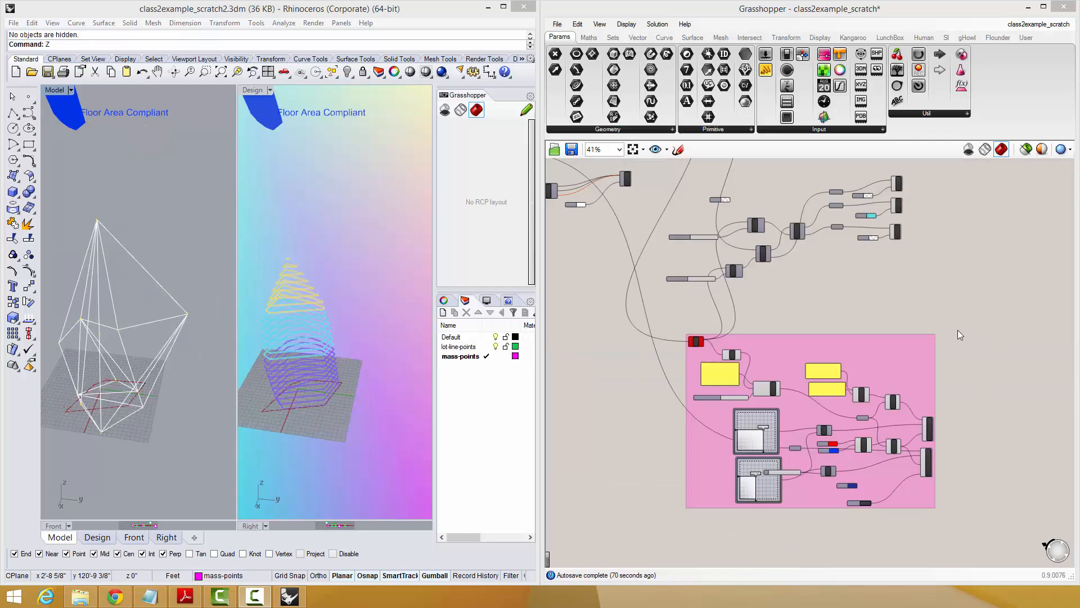
# Disable all components inside the pink group of the definition.
pyautogui.scroll(3, 964, 423)
pyautogui.moveTo(1009, 333); pyautogui.dragTo(660, 538)
pyautogui.click(1019, 307)
pyautogui.moveTo(1020, 307); pyautogui.dragTo(691, 527)
pyautogui.middleClick(674, 319)
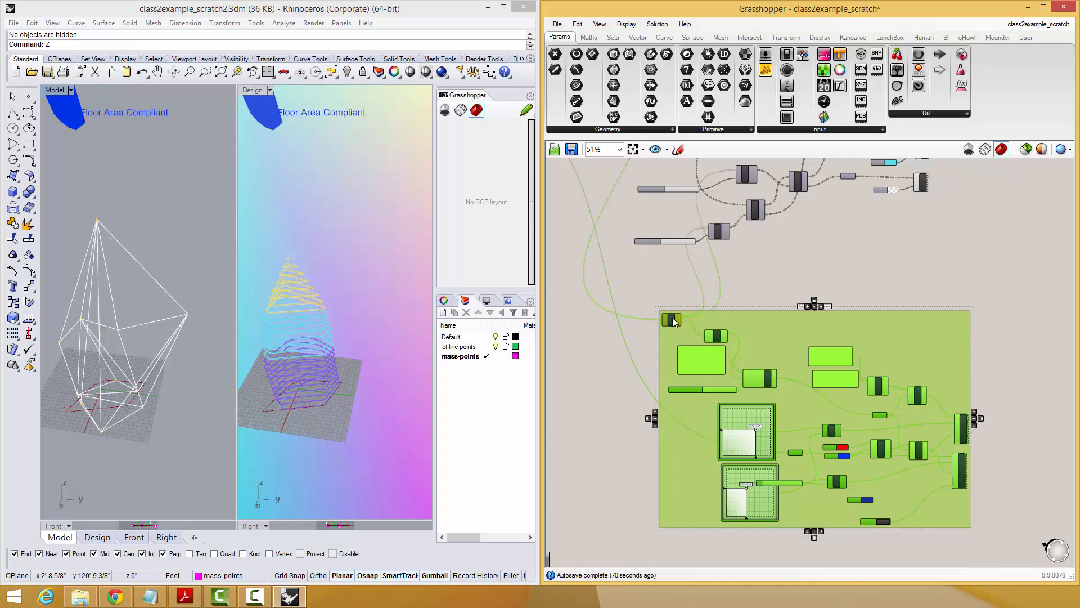
pyautogui.click(724, 317)
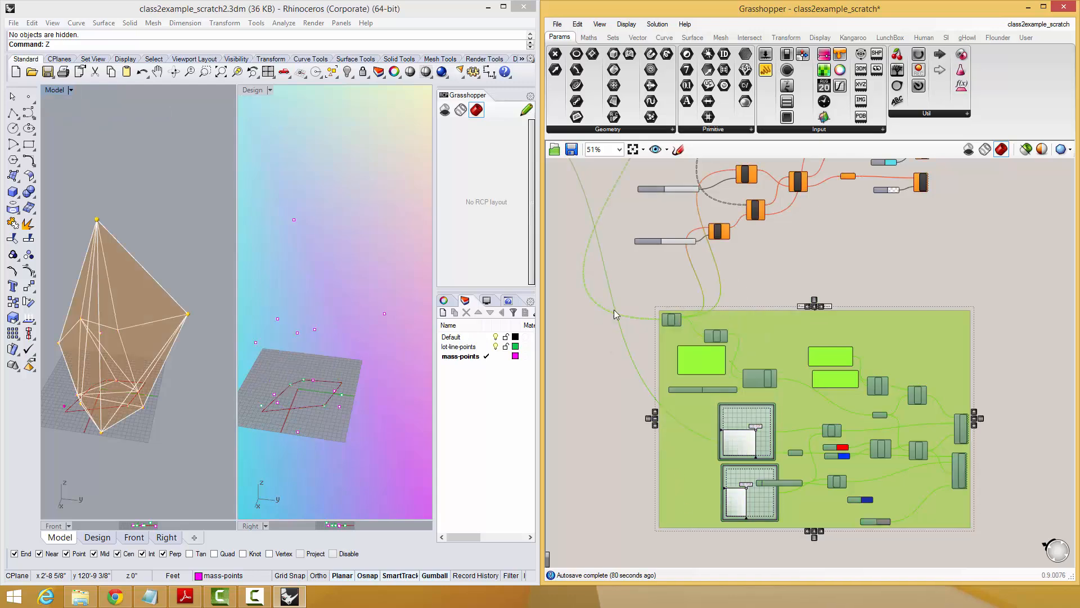
# Examine the mass and the raised points from several angles, and trace the definition to its preview and Move components.
pyautogui.moveTo(96, 285); pyautogui.dragTo(183, 329, button='right')
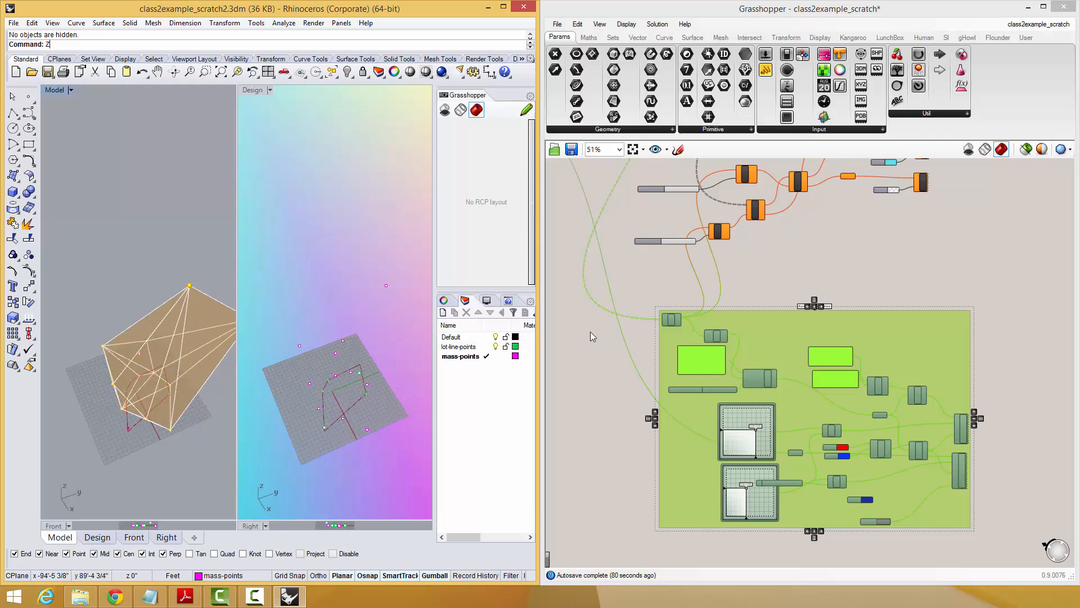
pyautogui.click(838, 275)
pyautogui.moveTo(819, 234); pyautogui.dragTo(947, 393, button='right')
pyautogui.moveTo(132, 360); pyautogui.dragTo(101, 311, button='right')
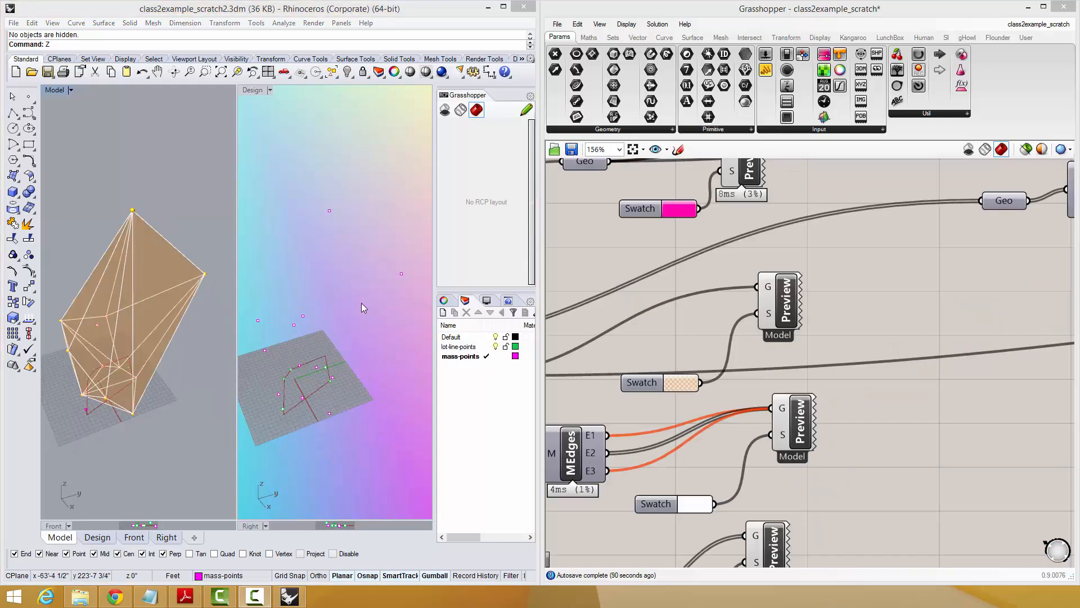
pyautogui.moveTo(147, 326)
pyautogui.mouseDown(button='right')
pyautogui.moveTo(168, 314)
pyautogui.moveTo(164, 328)
pyautogui.moveTo(155, 313)
pyautogui.mouseUp(button='right')
pyautogui.moveTo(713, 296); pyautogui.dragTo(712, 352, button='right')
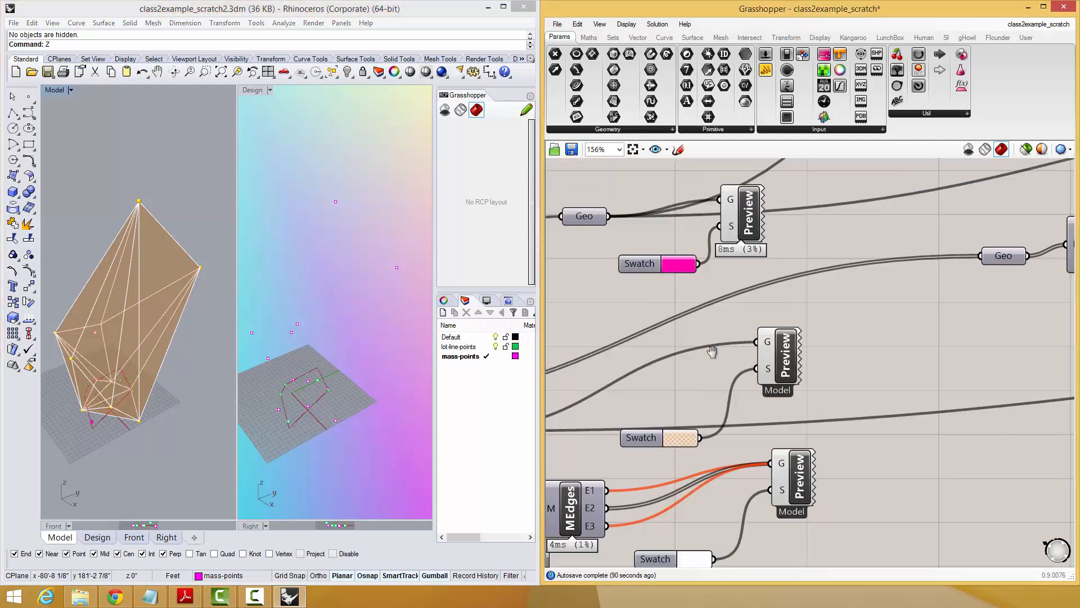
pyautogui.scroll(-10, 712, 352)
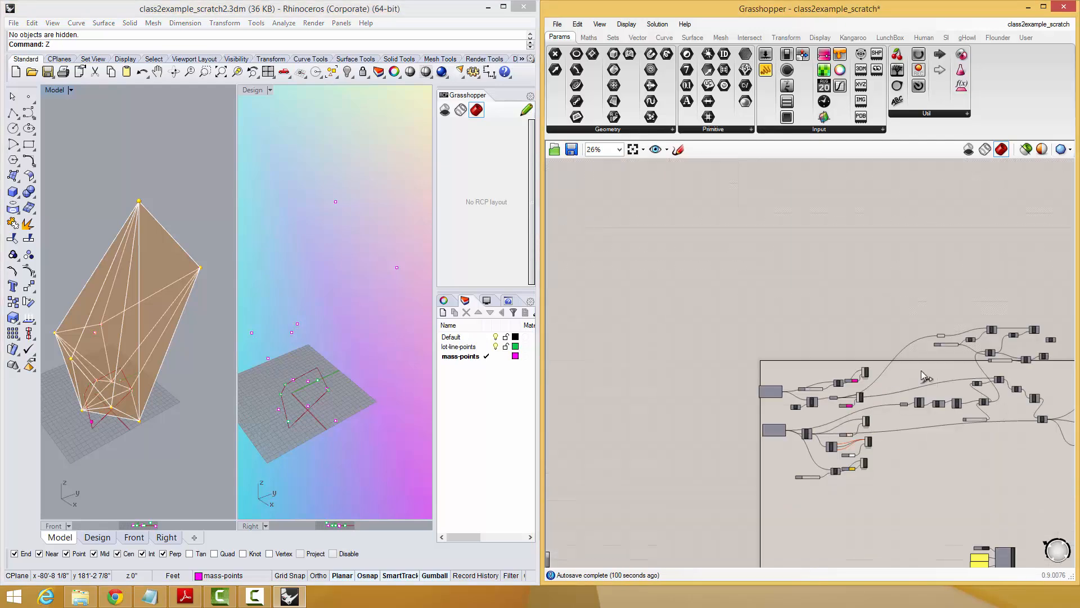
pyautogui.scroll(6, 922, 372)
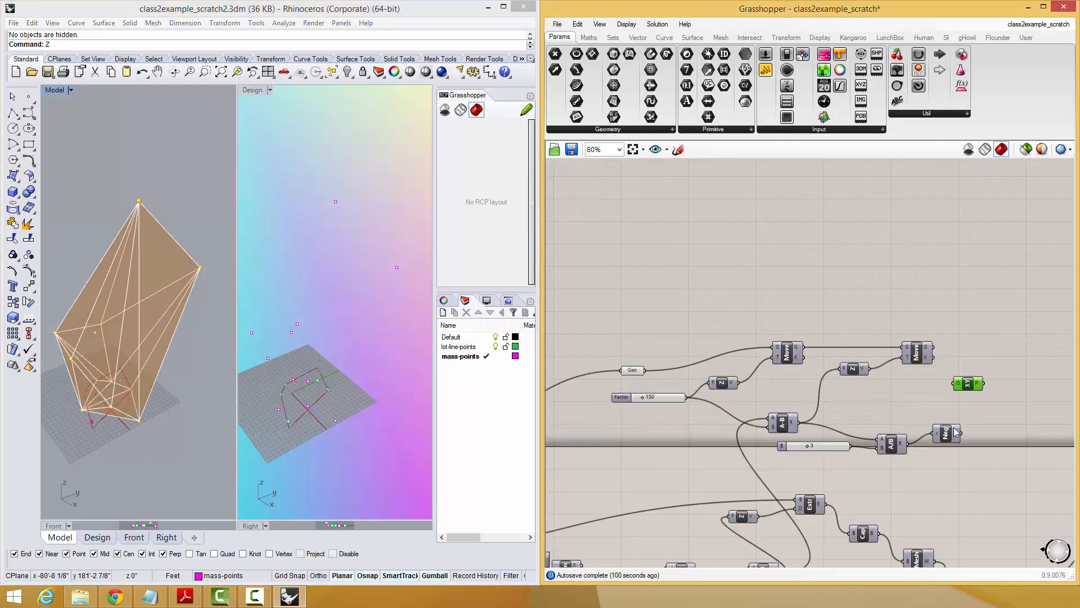
# Try an Offset component with the second Move's geometry as curve and the Negative component's output as distance.
pyautogui.click(955, 432)
pyautogui.moveTo(954, 432); pyautogui.dragTo(829, 340, button='right')
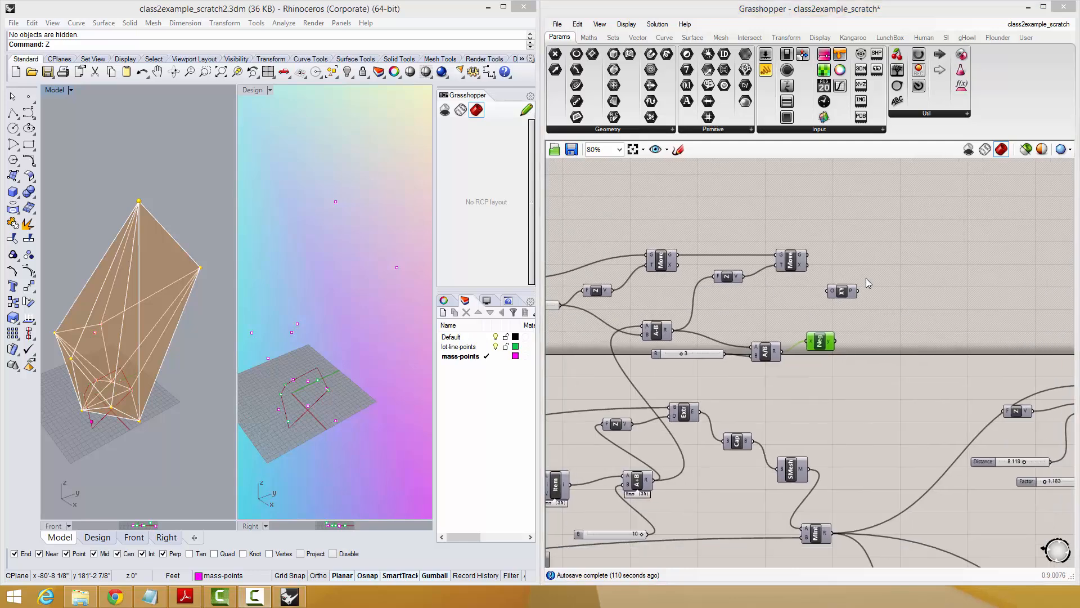
pyautogui.scroll(2, 839, 292)
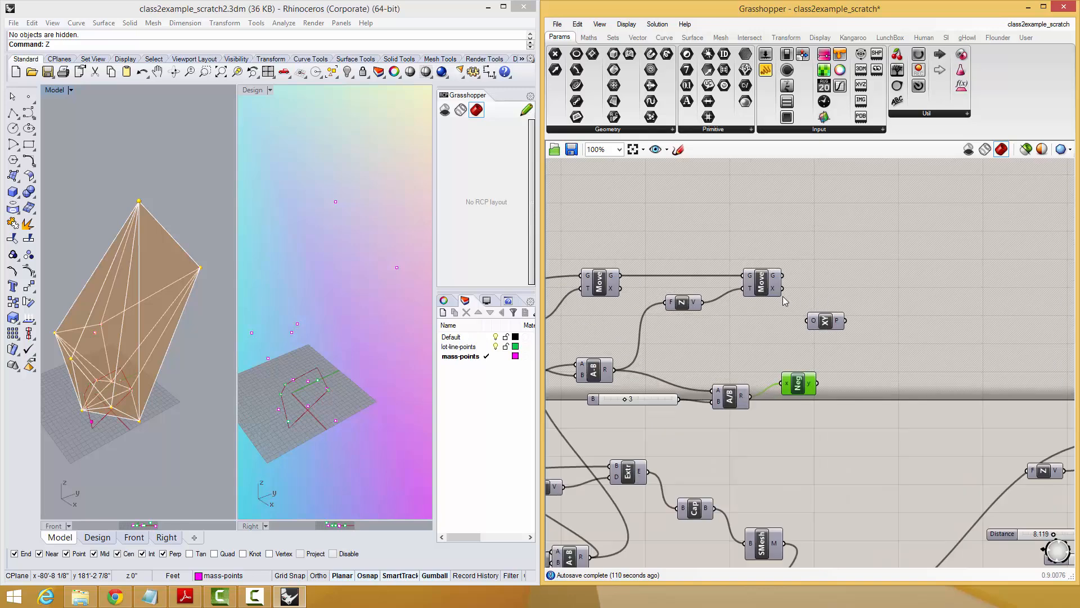
pyautogui.click(764, 287)
pyautogui.click(862, 272)
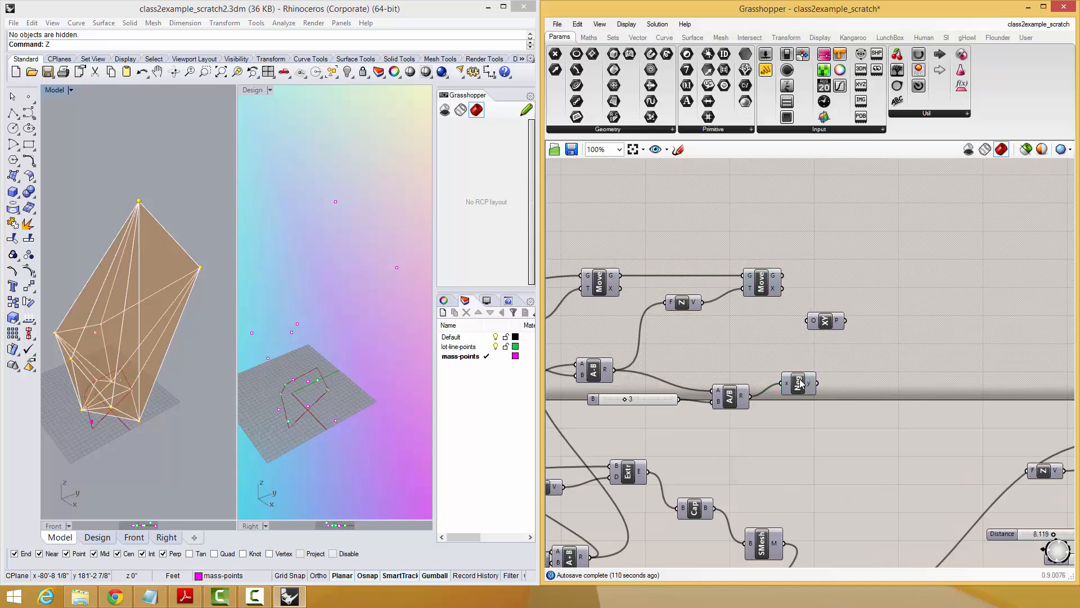
pyautogui.moveTo(801, 382); pyautogui.dragTo(797, 376)
pyautogui.click(918, 272)
pyautogui.doubleClick(919, 272)
pyautogui.write('offs')
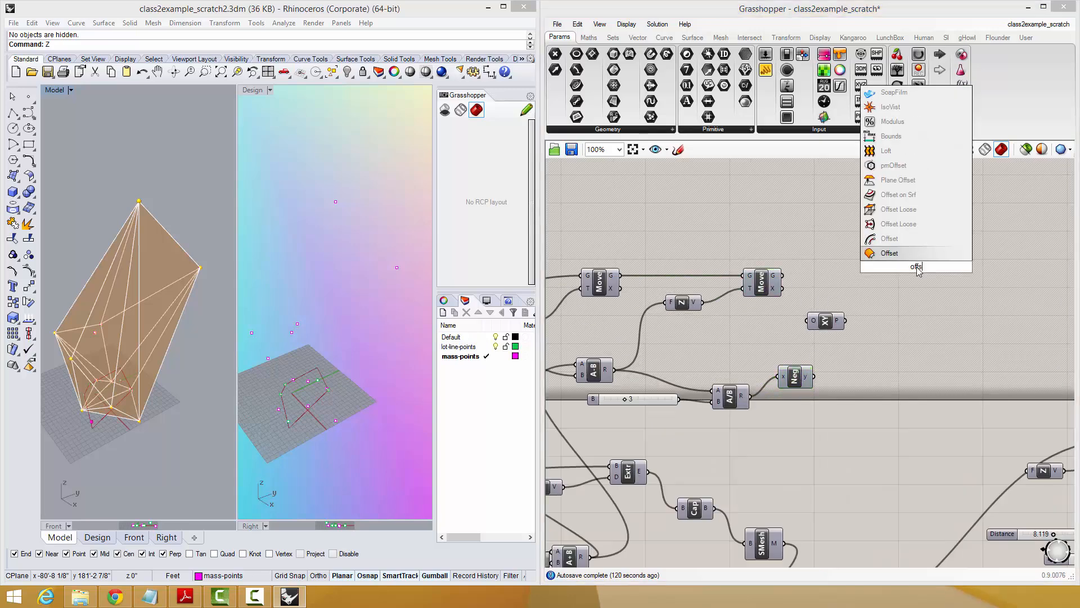
pyautogui.click(895, 253)
pyautogui.moveTo(782, 275); pyautogui.dragTo(818, 382)
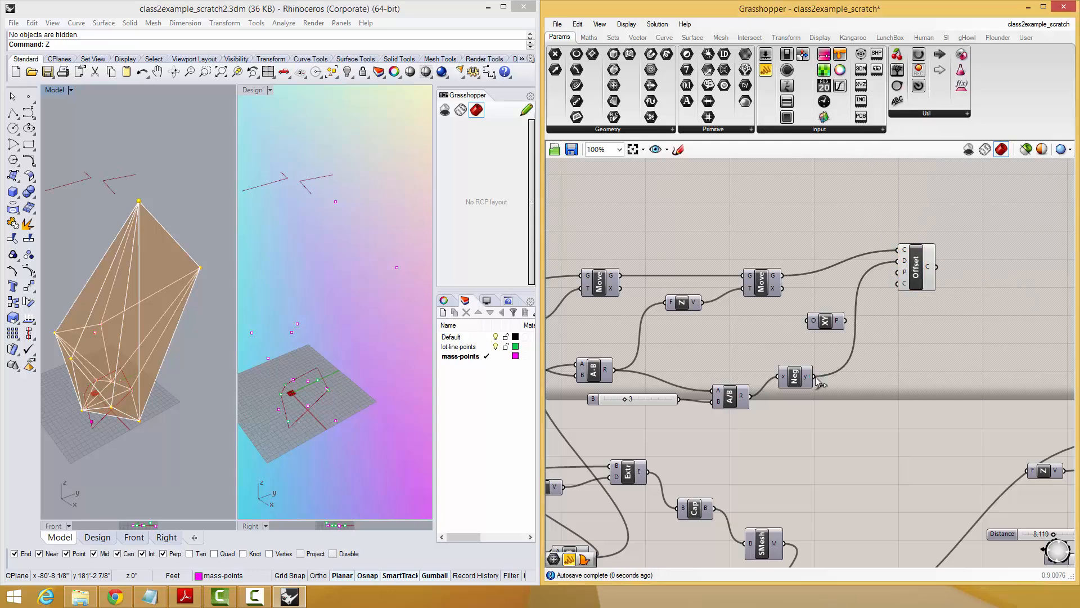
pyautogui.moveTo(913, 269); pyautogui.dragTo(905, 319)
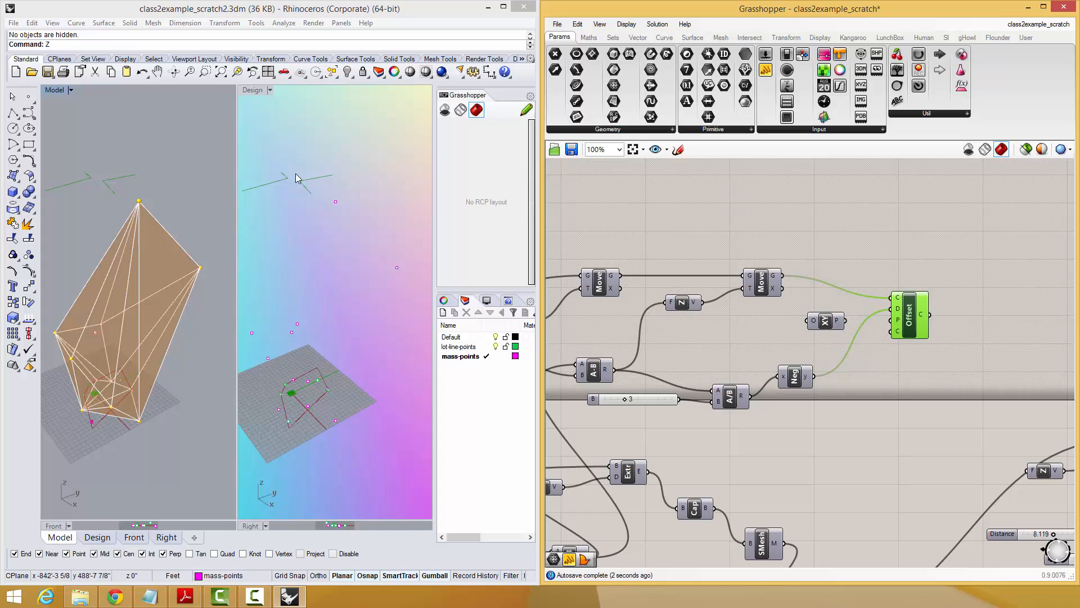
# Turn on the preview of both Move components to compare the raised outlines with the offset curve.
pyautogui.moveTo(163, 251)
pyautogui.mouseDown(button='right')
pyautogui.moveTo(156, 272)
pyautogui.moveTo(172, 251)
pyautogui.mouseUp(button='right')
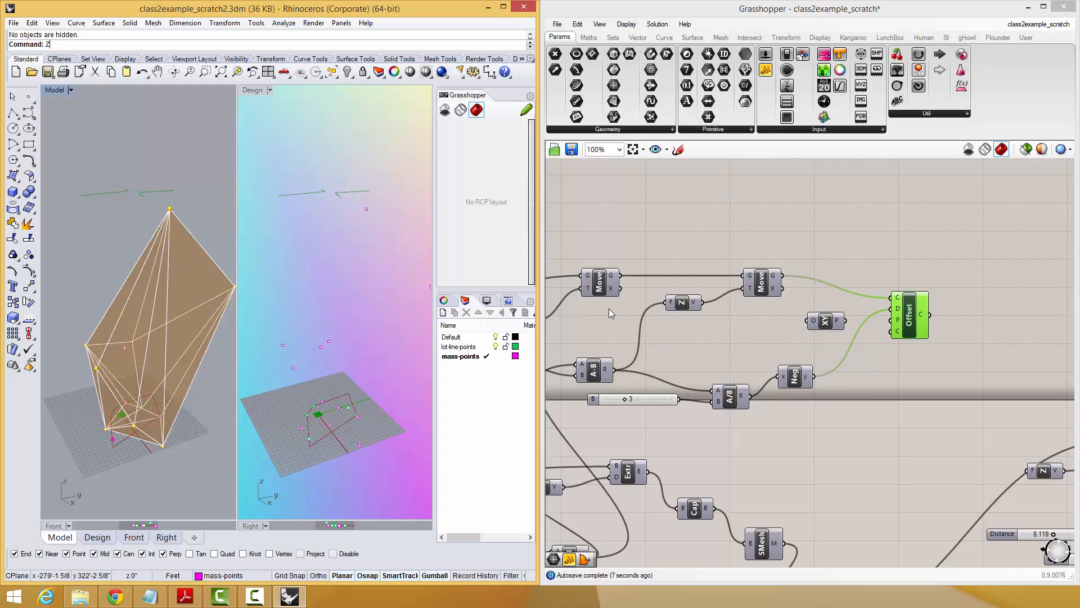
pyautogui.click(598, 286)
pyautogui.keyDown('shift'); pyautogui.click(765, 283); pyautogui.keyUp('shift')
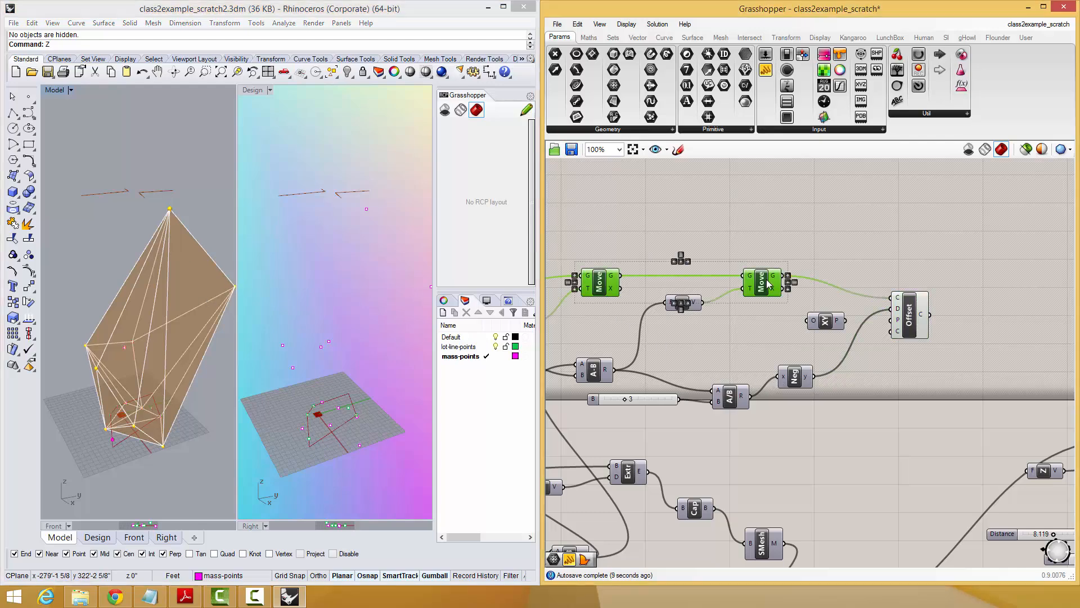
pyautogui.click(697, 248)
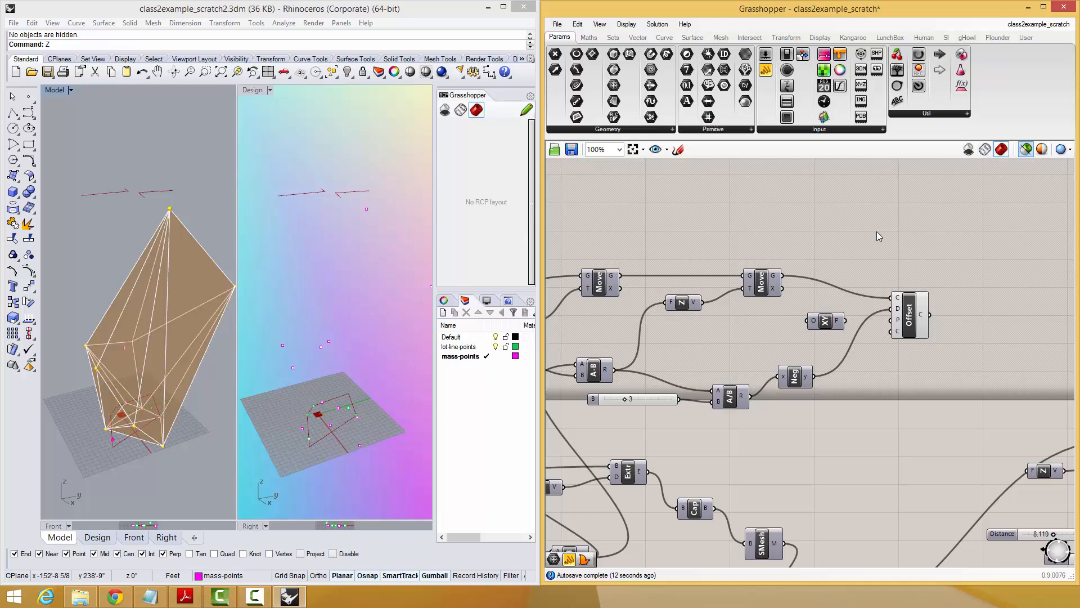
pyautogui.moveTo(785, 250); pyautogui.dragTo(608, 329)
pyautogui.middleClick(611, 316)
pyautogui.click(633, 293)
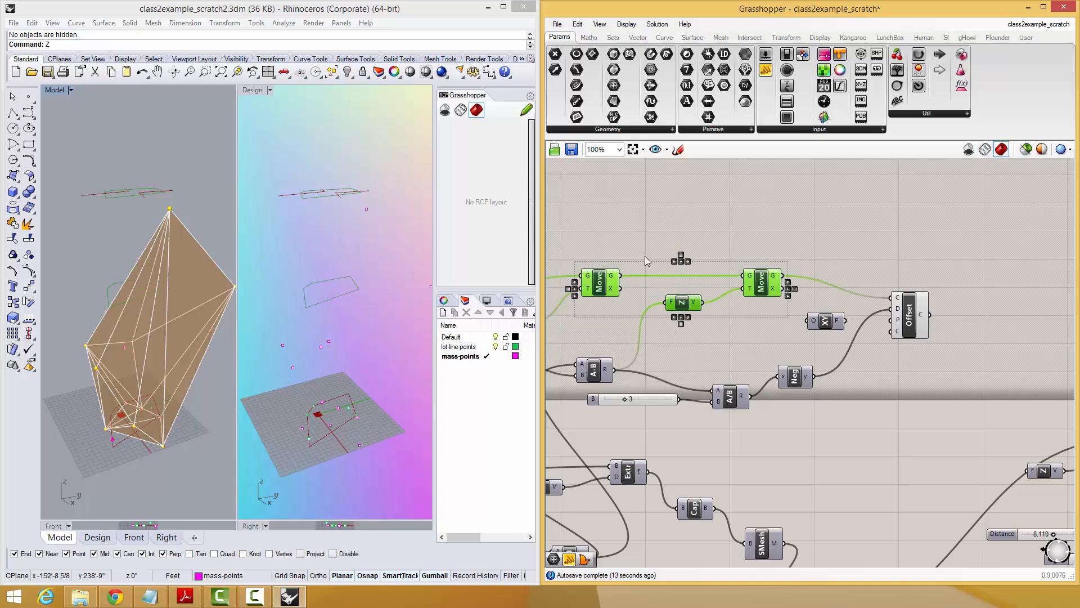
pyautogui.moveTo(178, 266); pyautogui.dragTo(177, 282, button='right')
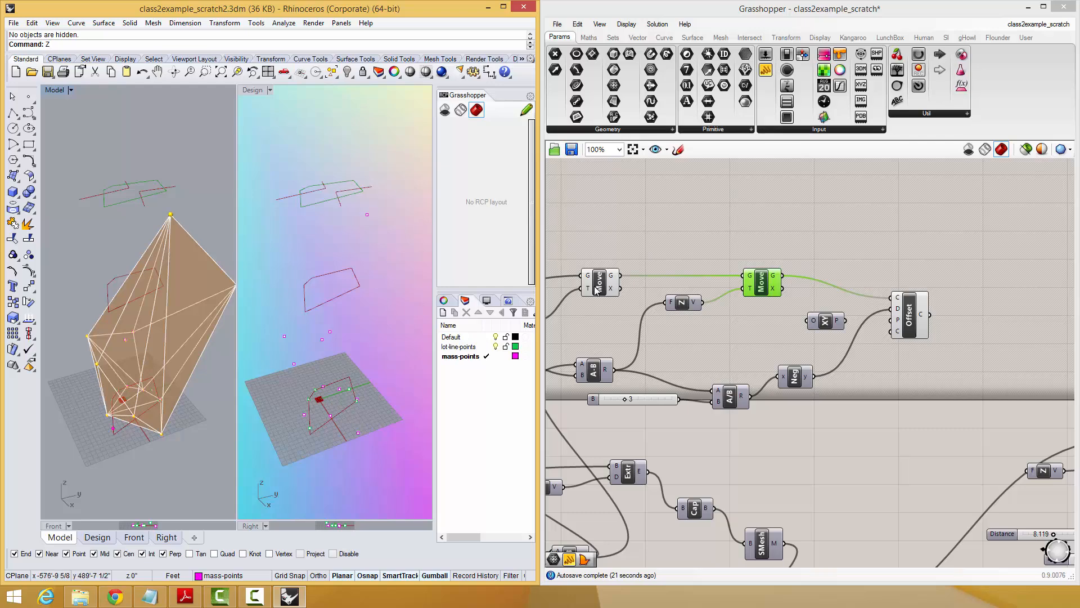
pyautogui.moveTo(188, 271); pyautogui.dragTo(183, 338, button='right')
pyautogui.doubleClick(837, 228)
pyautogui.write('rea')
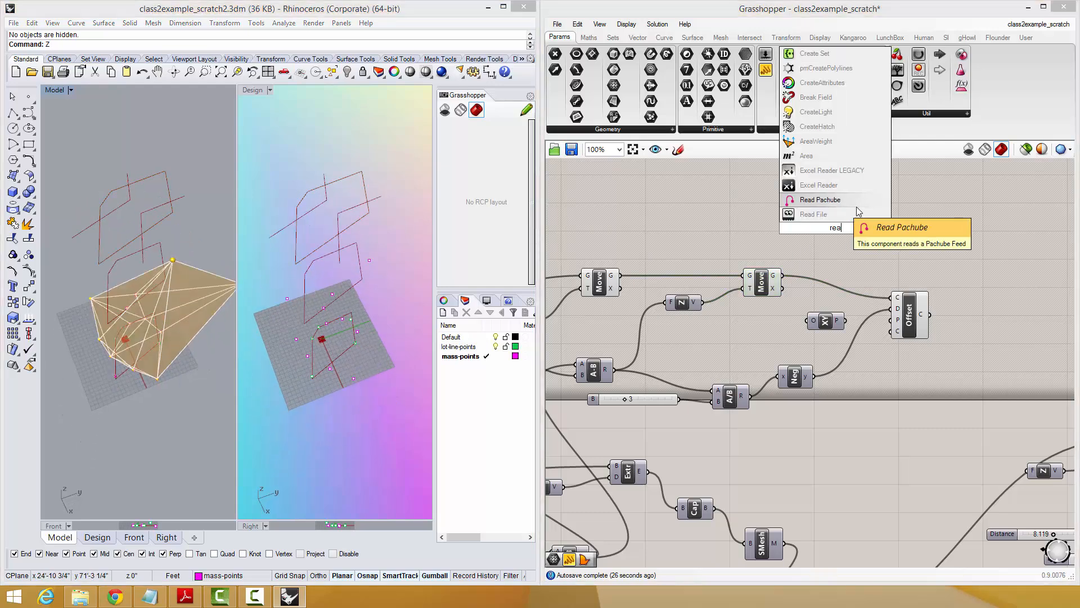
pyautogui.press('Escape')
# Add an Area component and feed it the second Move component's geometry.
pyautogui.moveTo(173, 314); pyautogui.dragTo(207, 269, button='right')
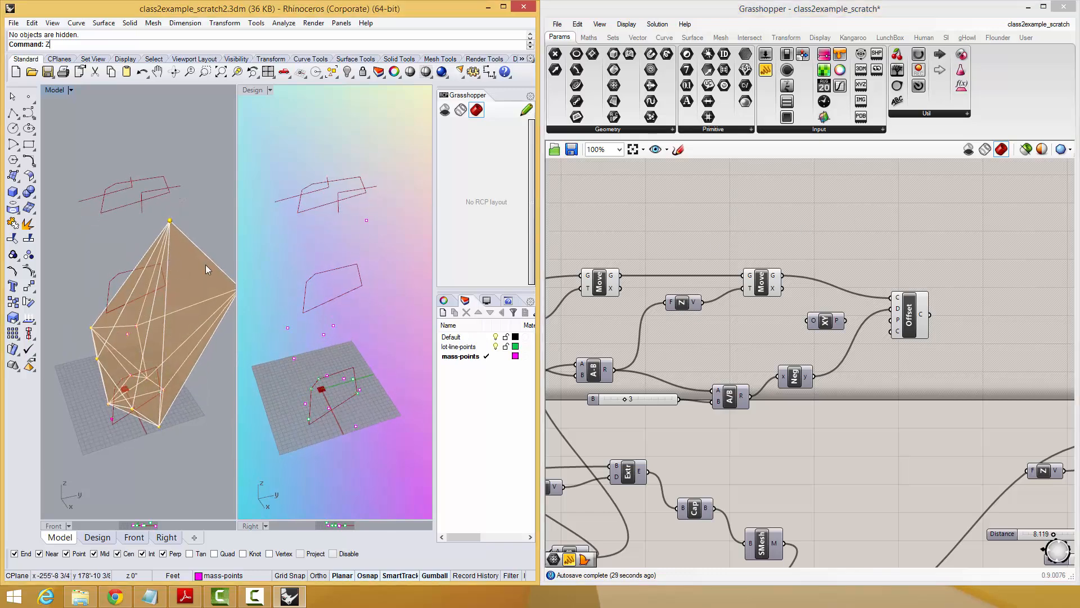
pyautogui.doubleClick(885, 200)
pyautogui.write('area')
pyautogui.press('Return')
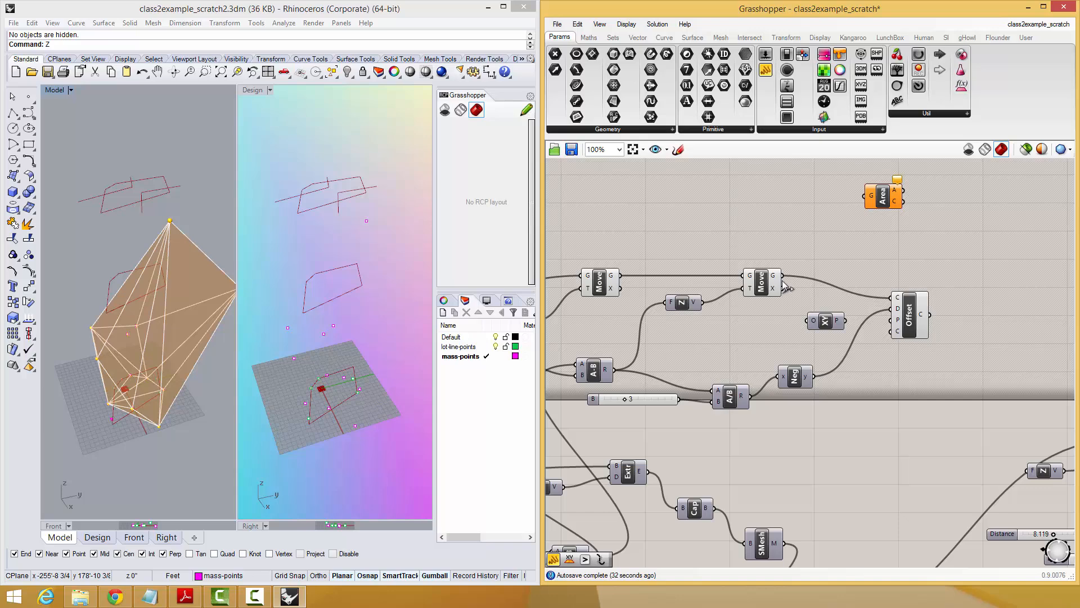
pyautogui.moveTo(782, 275); pyautogui.dragTo(838, 248)
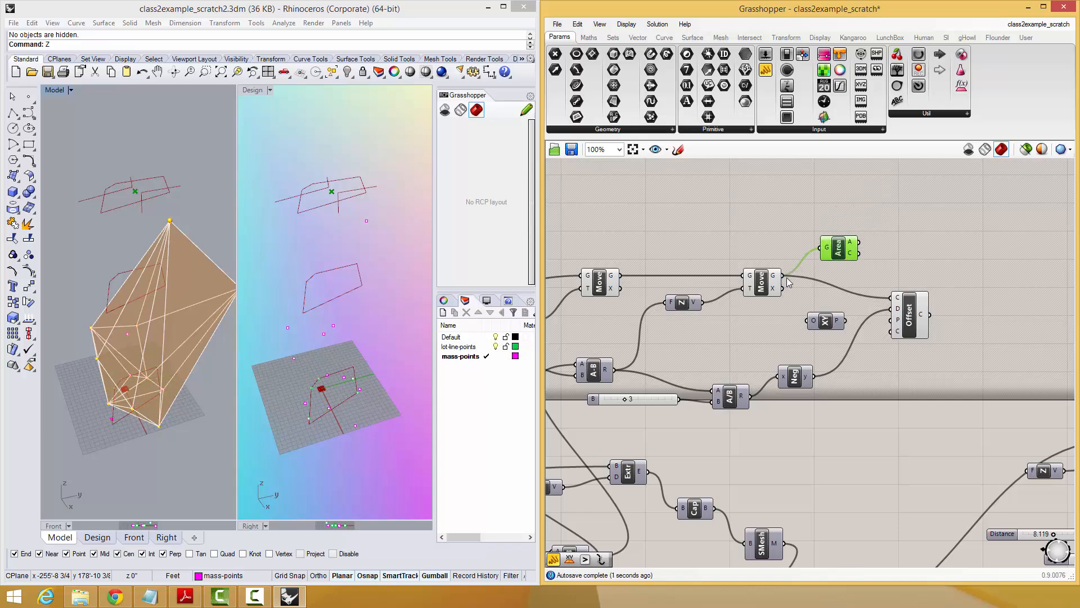
pyautogui.keyDown('shift'); pyautogui.moveTo(654, 271); pyautogui.dragTo(765, 247); pyautogui.keyUp('shift')
# Delete the Offset component.
pyautogui.moveTo(204, 194); pyautogui.dragTo(147, 201, button='right')
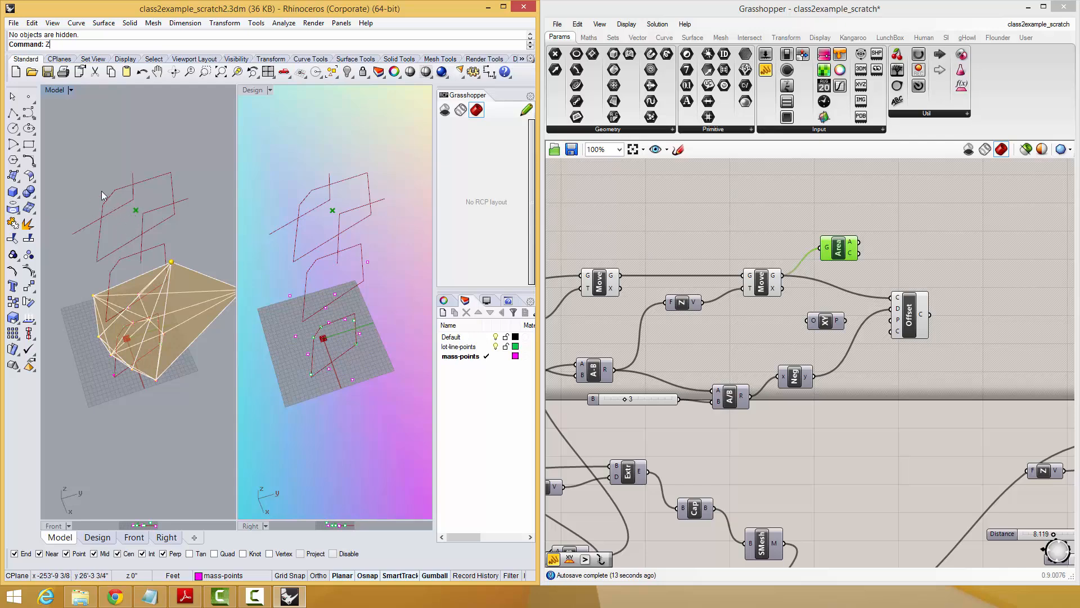
pyautogui.click(908, 331)
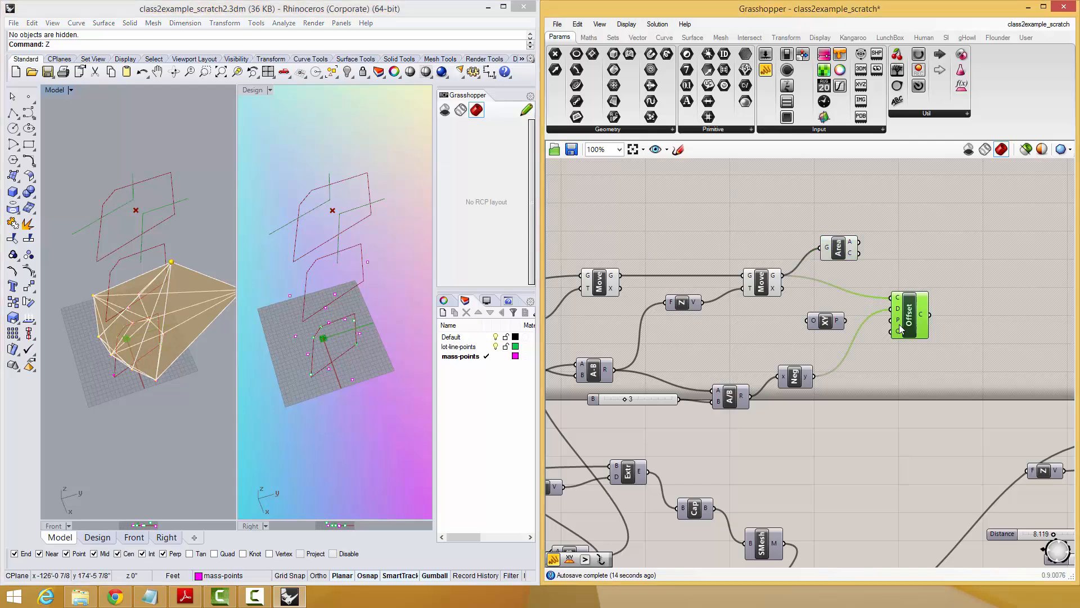
pyautogui.press('Delete')
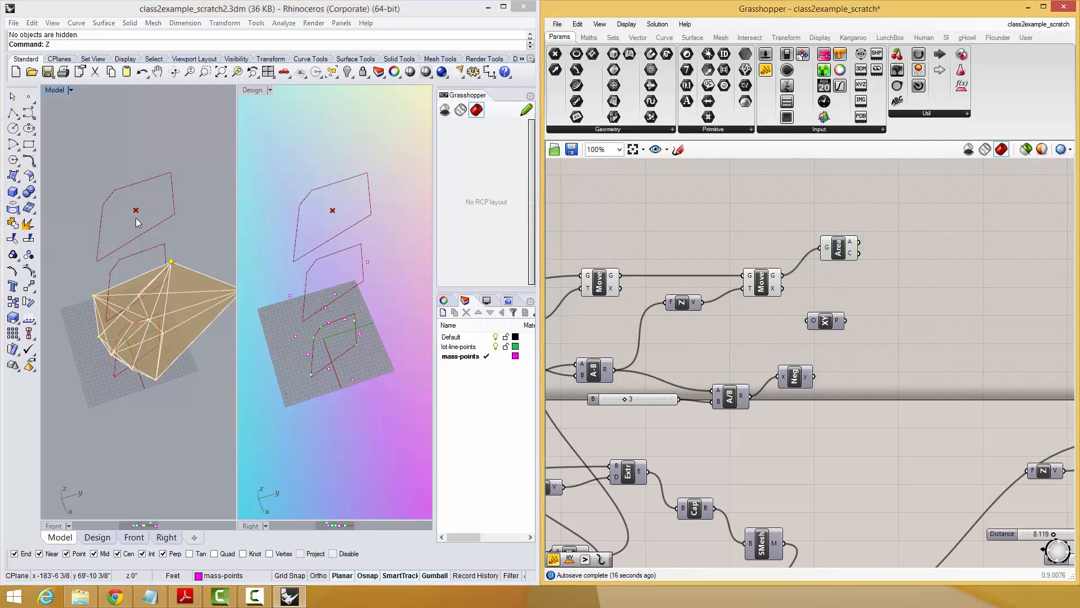
# Add a Control Points component above the Area component and feed it the second Move's geometry.
pyautogui.doubleClick(952, 247)
pyautogui.write('control')
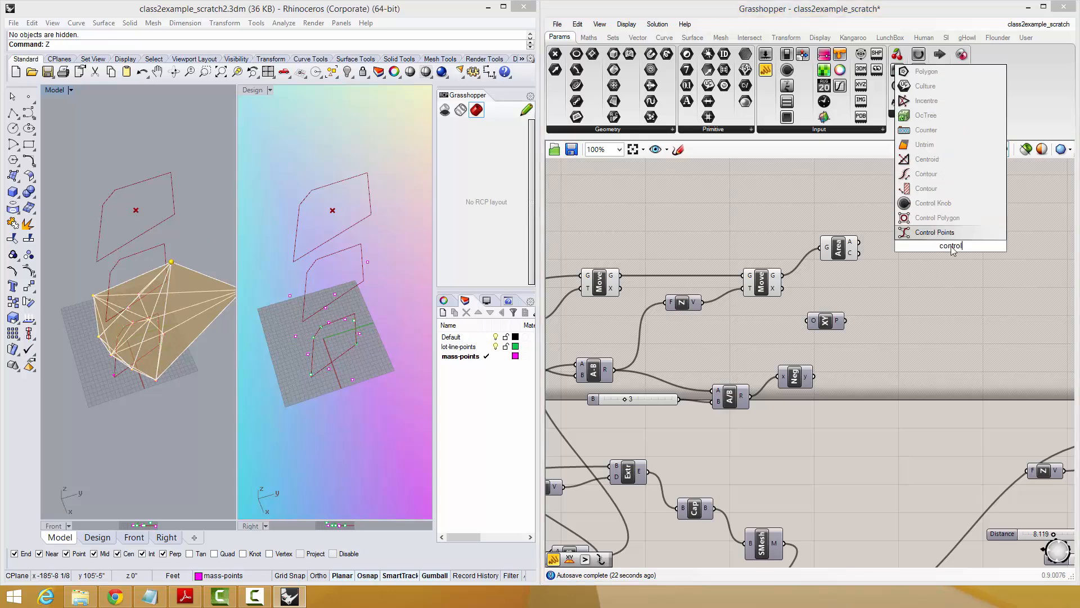
pyautogui.click(917, 231)
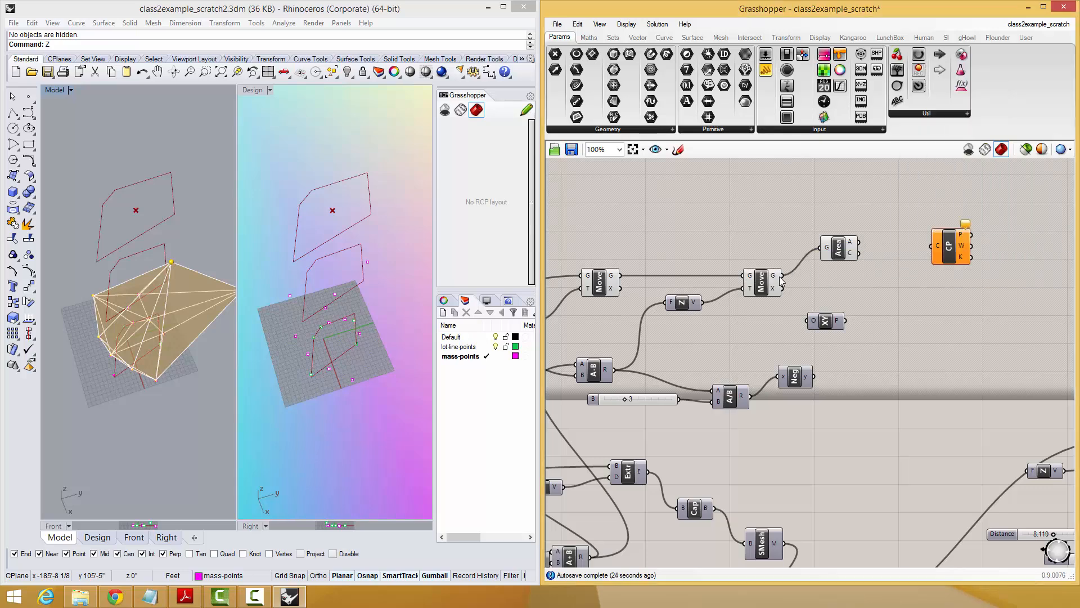
pyautogui.moveTo(781, 275); pyautogui.dragTo(850, 215)
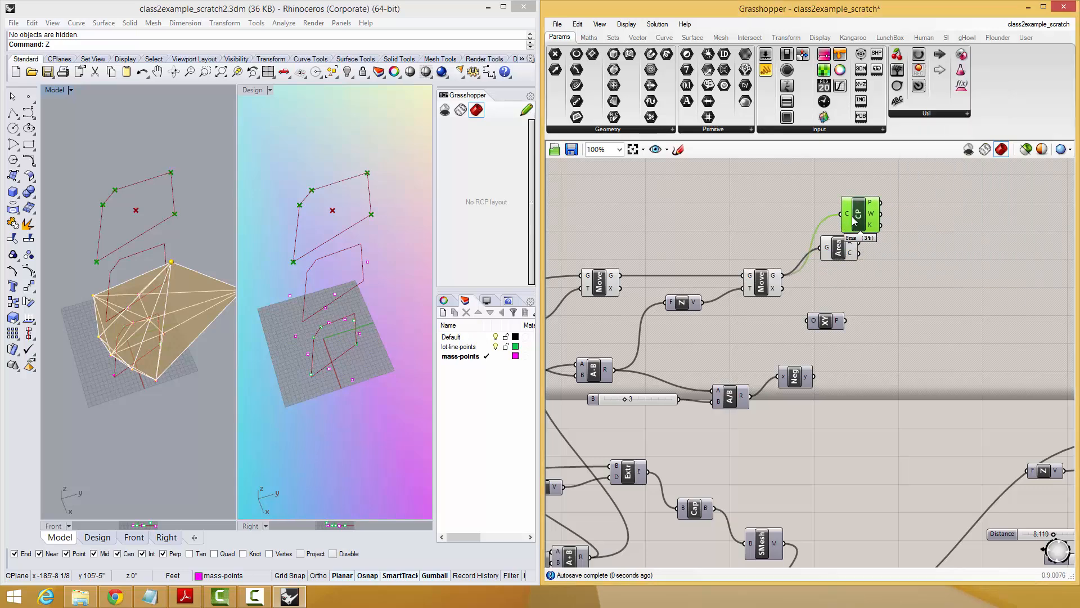
# Add a Distance component measuring from the outline's control points to its area centroid.
pyautogui.doubleClick(887, 215)
pyautogui.write('dist')
pyautogui.press('Return')
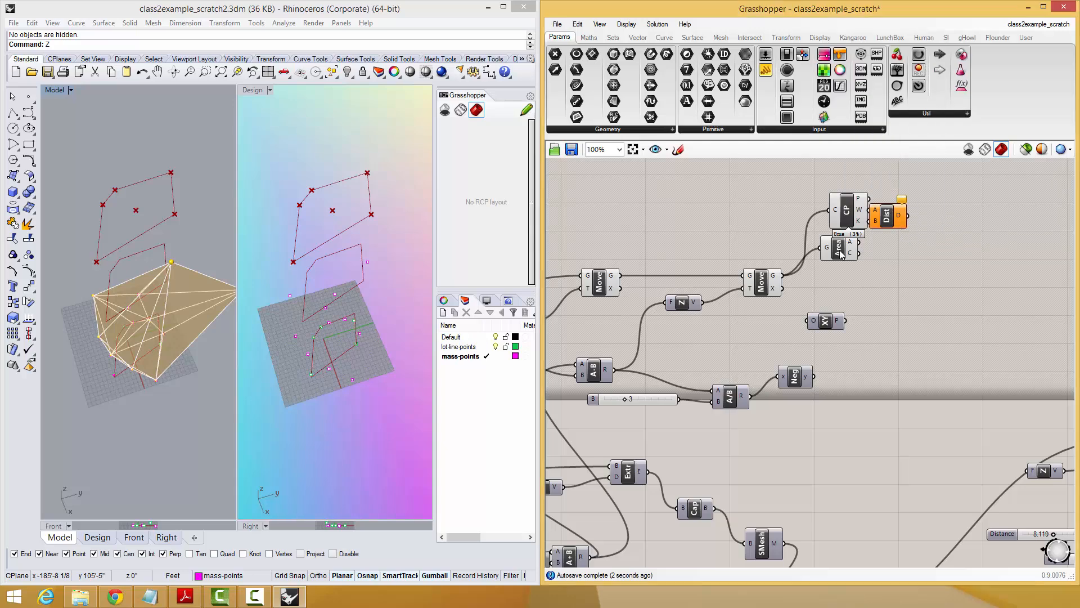
pyautogui.moveTo(870, 263); pyautogui.dragTo(906, 232)
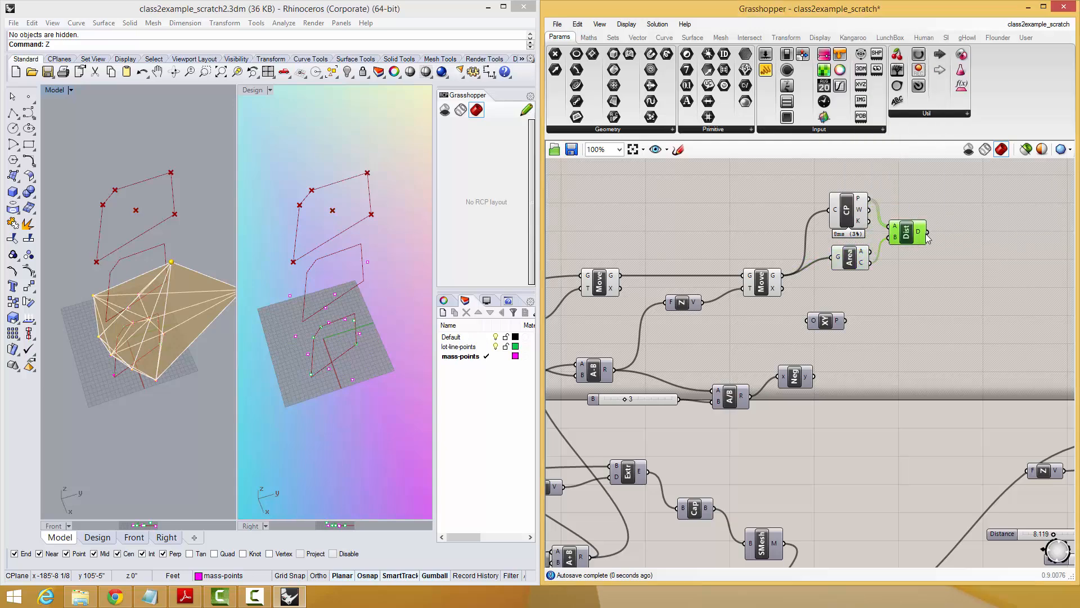
# Add a Sort List component and use the Distance output as its sorting keys.
pyautogui.doubleClick(973, 233)
pyautogui.write('sort')
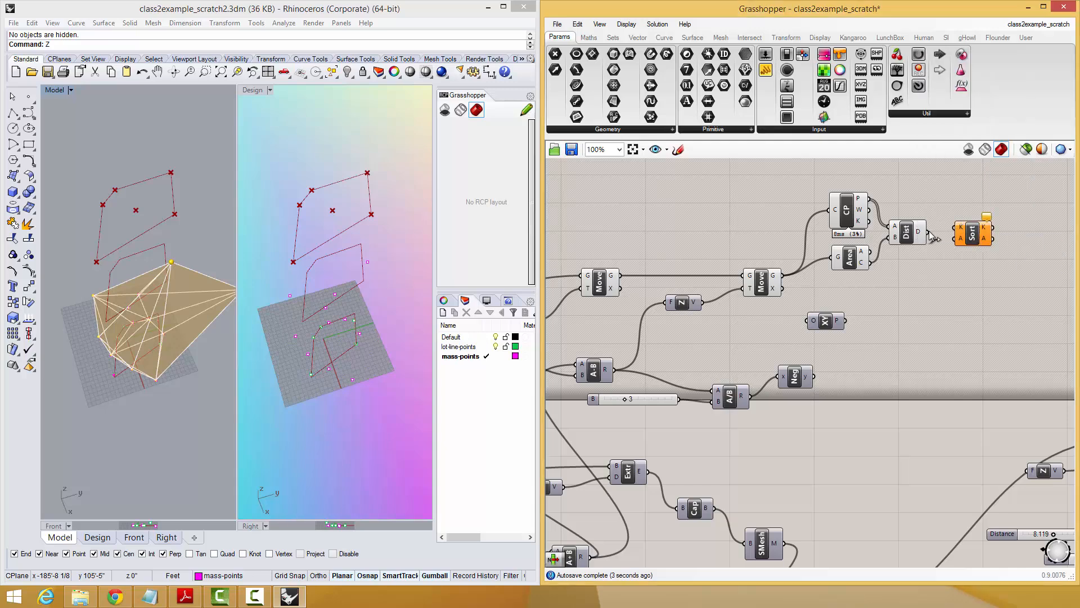
pyautogui.press('Return')
pyautogui.moveTo(936, 251); pyautogui.dragTo(861, 266, button='right')
pyautogui.moveTo(924, 263); pyautogui.dragTo(898, 262)
# Add a List Item component that takes the sorted distances as its list.
pyautogui.doubleClick(942, 287)
pyautogui.write('item')
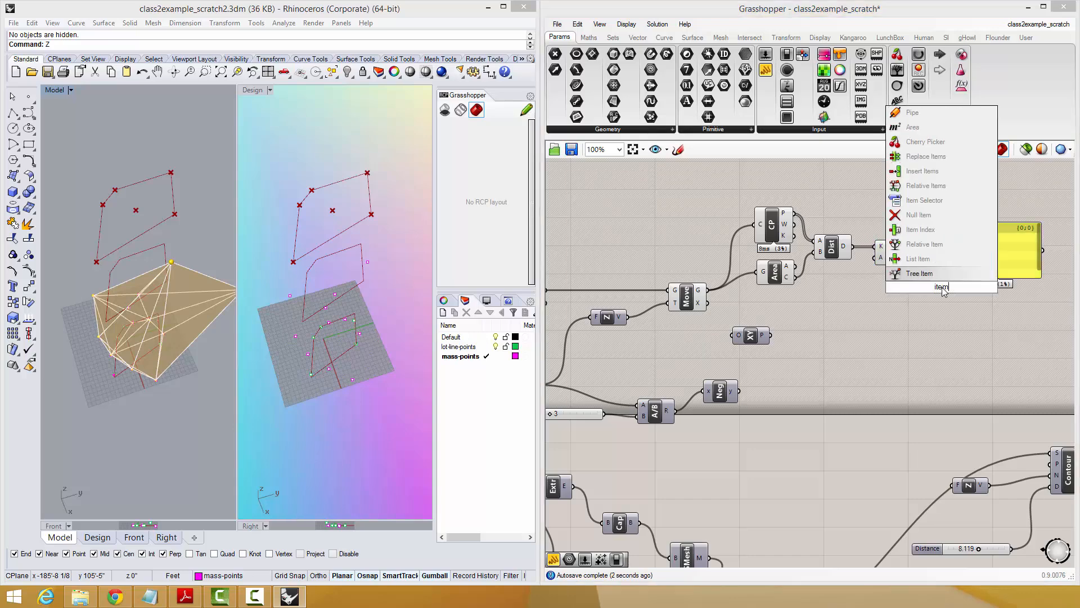
pyautogui.click(908, 261)
pyautogui.moveTo(913, 247); pyautogui.dragTo(924, 277)
pyautogui.moveTo(943, 289); pyautogui.dragTo(999, 280)
# Replace the old panel with a new one that displays the List Item output.
pyautogui.click(998, 240)
pyautogui.press('Delete')
pyautogui.doubleClick(998, 240)
pyautogui.write('//')
pyautogui.press('Return')
pyautogui.click(131, 160)
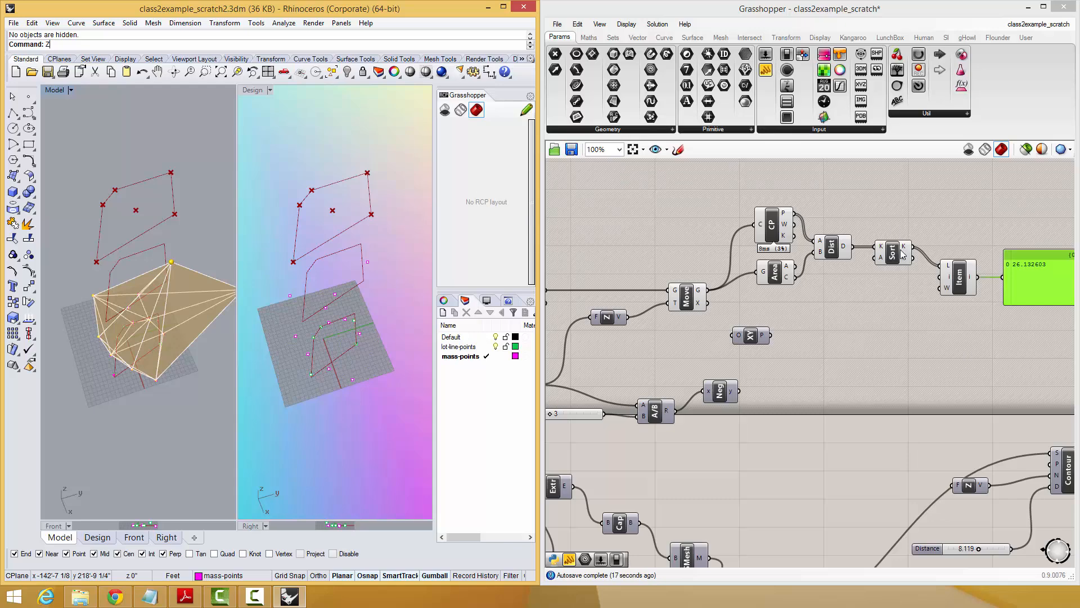
# Bring the browser window with the Setback Principle diagram into view, study the diagram and move the window away again.
pyautogui.moveTo(900, 248); pyautogui.dragTo(853, 243, button='right')
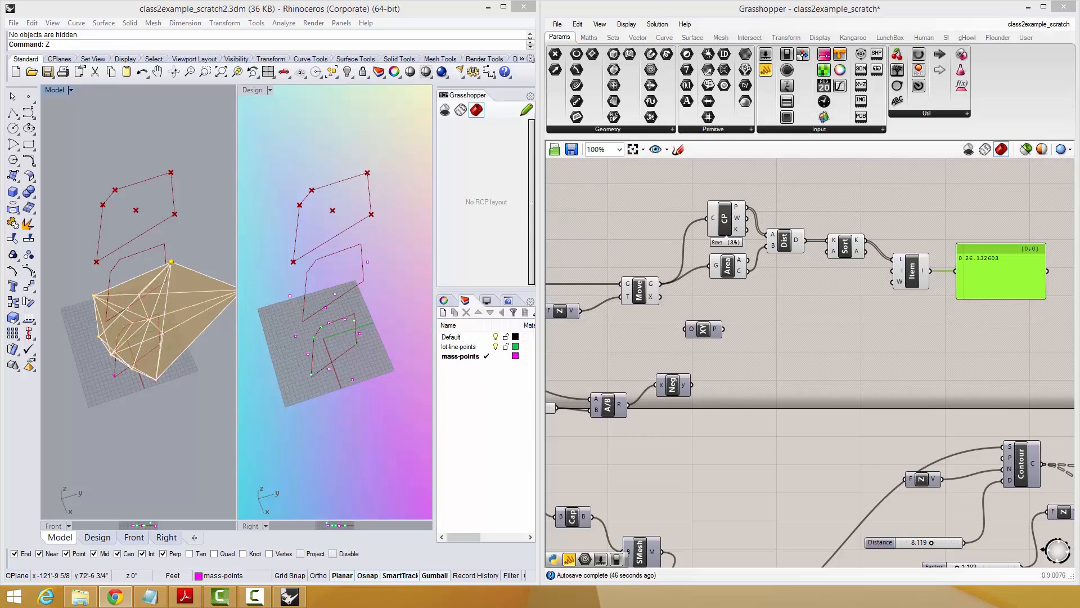
pyautogui.moveTo(1079, 51); pyautogui.dragTo(1079, 140)
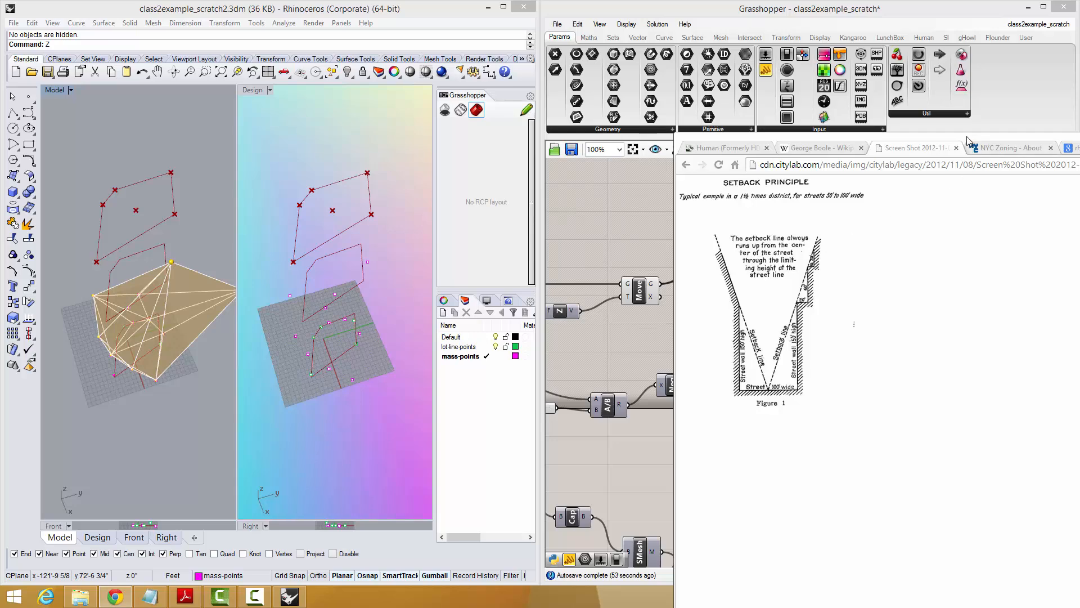
pyautogui.moveTo(968, 141); pyautogui.dragTo(1079, 140)
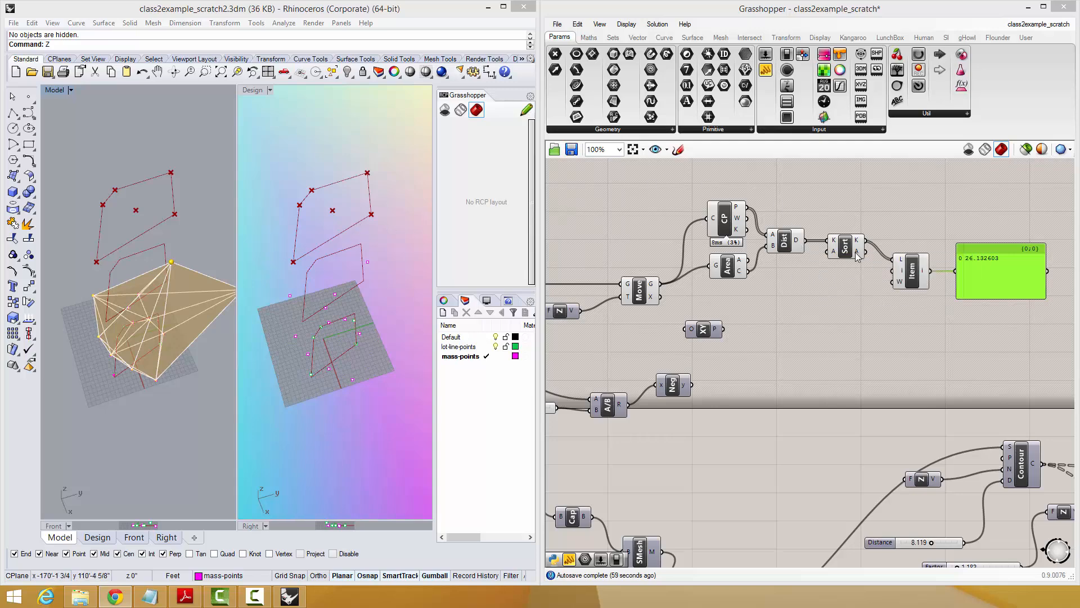
# Multiply the List Item output by a new slider set to 3 and feed the Multiplication result to the panel.
pyautogui.moveTo(984, 279); pyautogui.dragTo(981, 276)
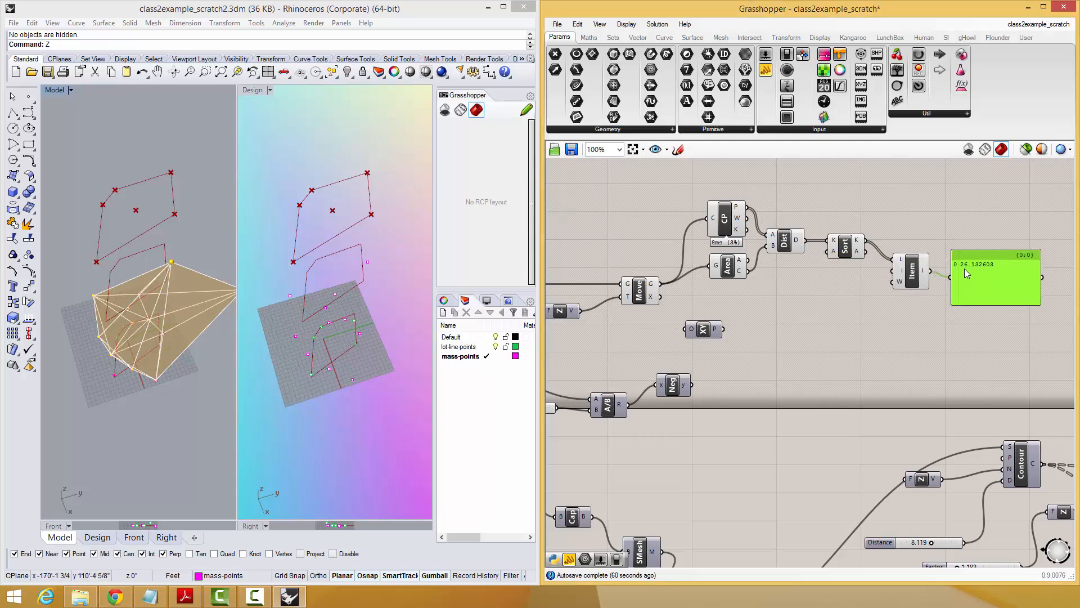
pyautogui.doubleClick(931, 337)
pyautogui.write('*')
pyautogui.press('Return')
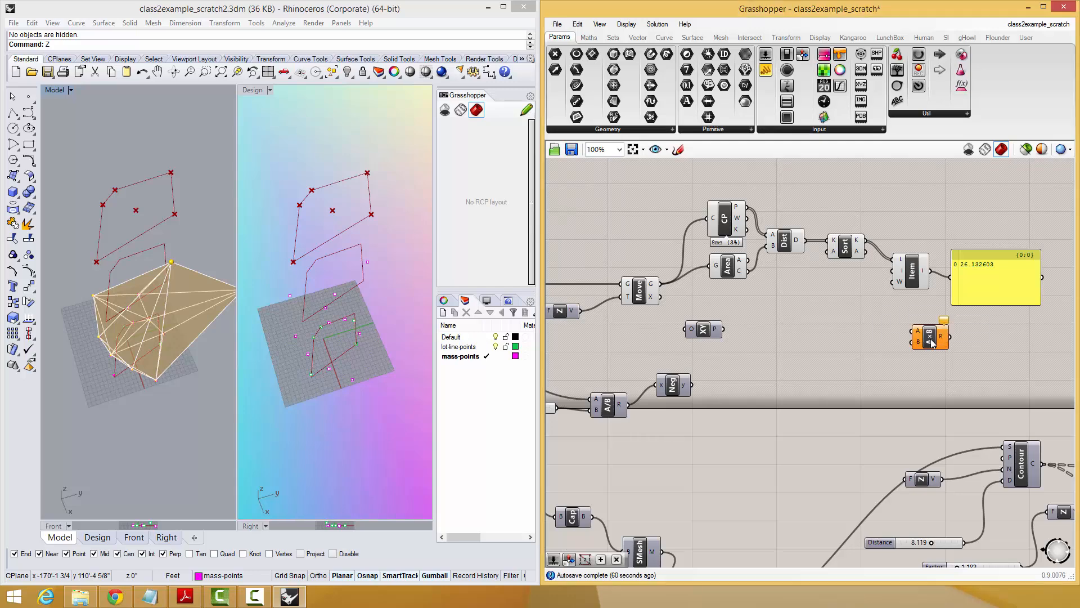
pyautogui.doubleClick(875, 345)
pyautogui.write('3')
pyautogui.press('Return')
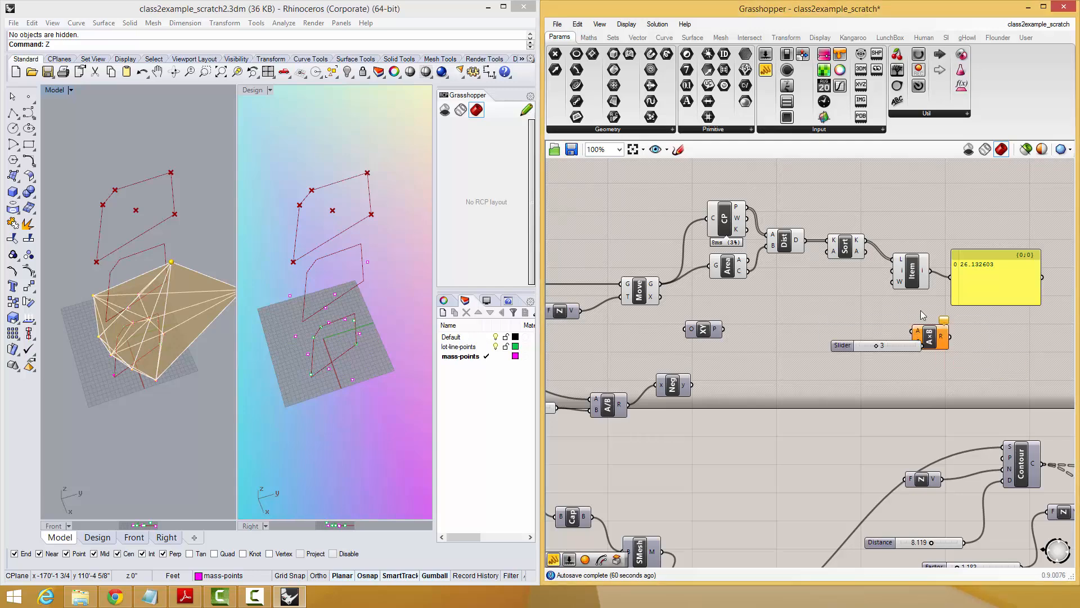
pyautogui.moveTo(931, 271)
pyautogui.mouseDown()
pyautogui.moveTo(912, 331)
pyautogui.moveTo(953, 334)
pyautogui.moveTo(923, 346)
pyautogui.moveTo(959, 293)
pyautogui.moveTo(951, 277)
pyautogui.mouseUp()
pyautogui.moveTo(984, 292); pyautogui.dragTo(850, 326, button='right')
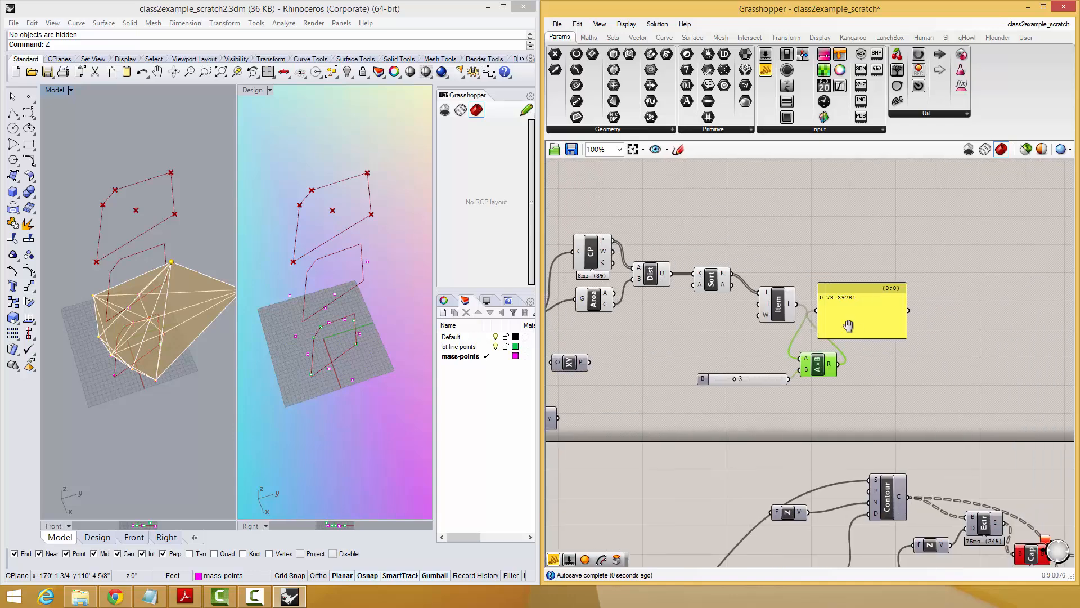
# Rearrange the panel, the slider set to 3 and the Multiplication component into a clear row after List Item.
pyautogui.moveTo(856, 324); pyautogui.dragTo(935, 313)
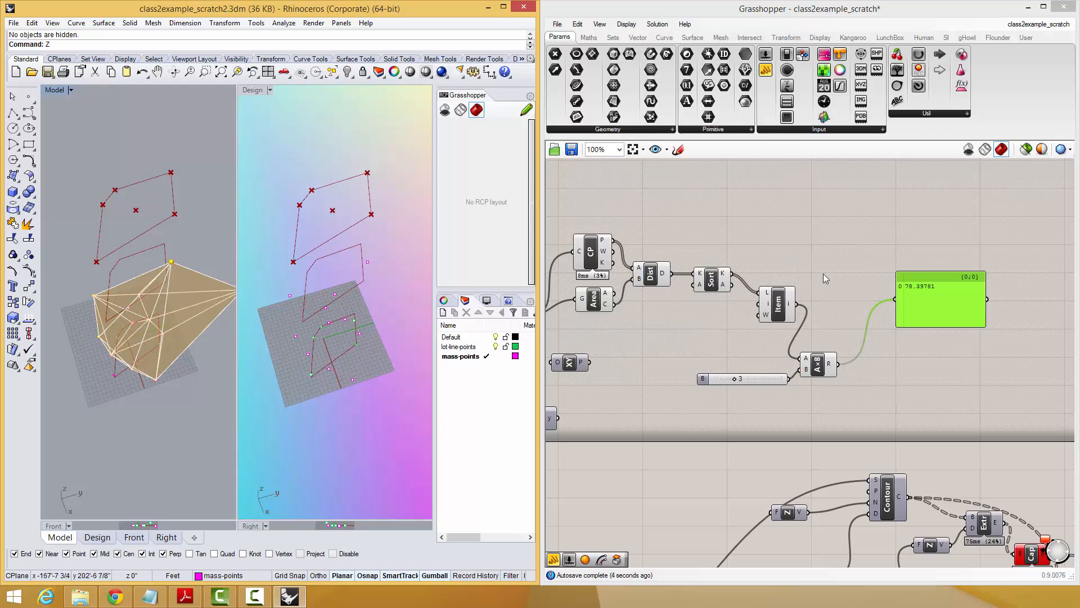
pyautogui.moveTo(940, 323); pyautogui.dragTo(981, 301, button='right')
pyautogui.click(906, 319)
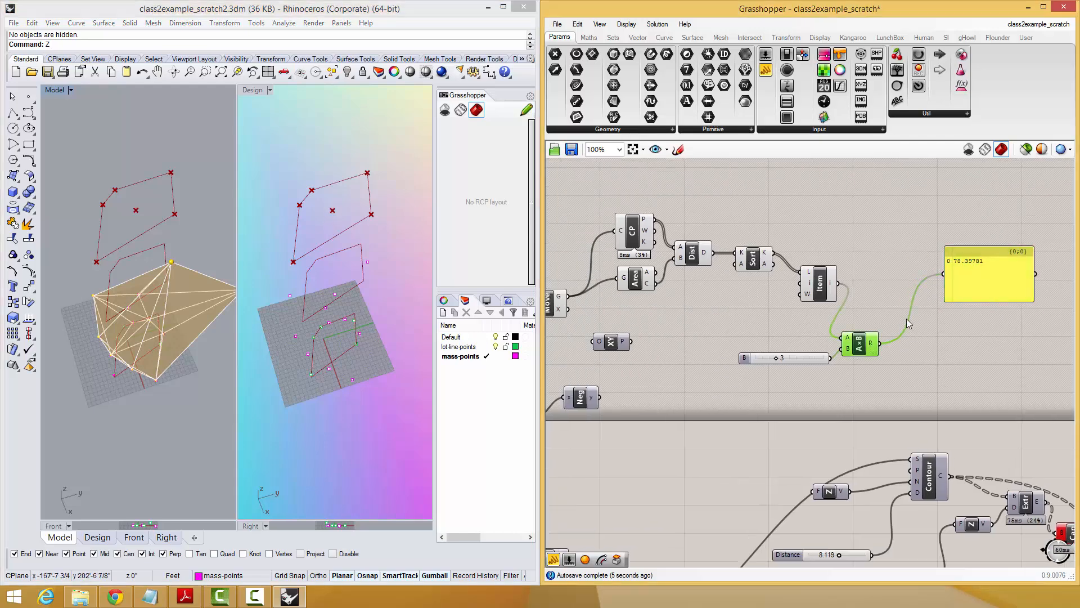
pyautogui.scroll(-2, 907, 321)
pyautogui.moveTo(841, 350); pyautogui.dragTo(870, 330)
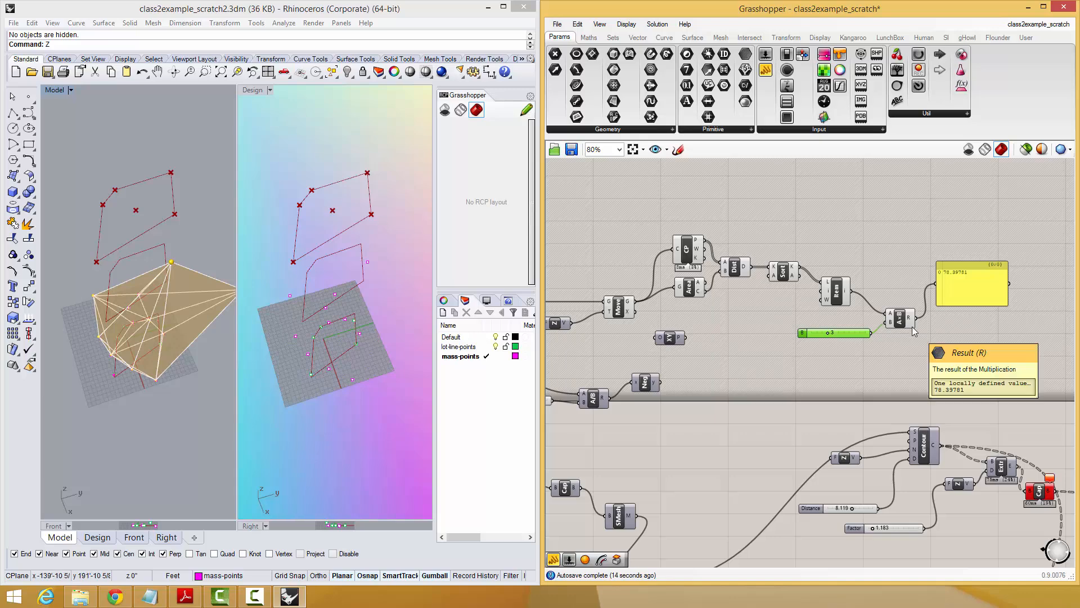
pyautogui.moveTo(903, 319); pyautogui.dragTo(904, 307)
pyautogui.click(955, 298)
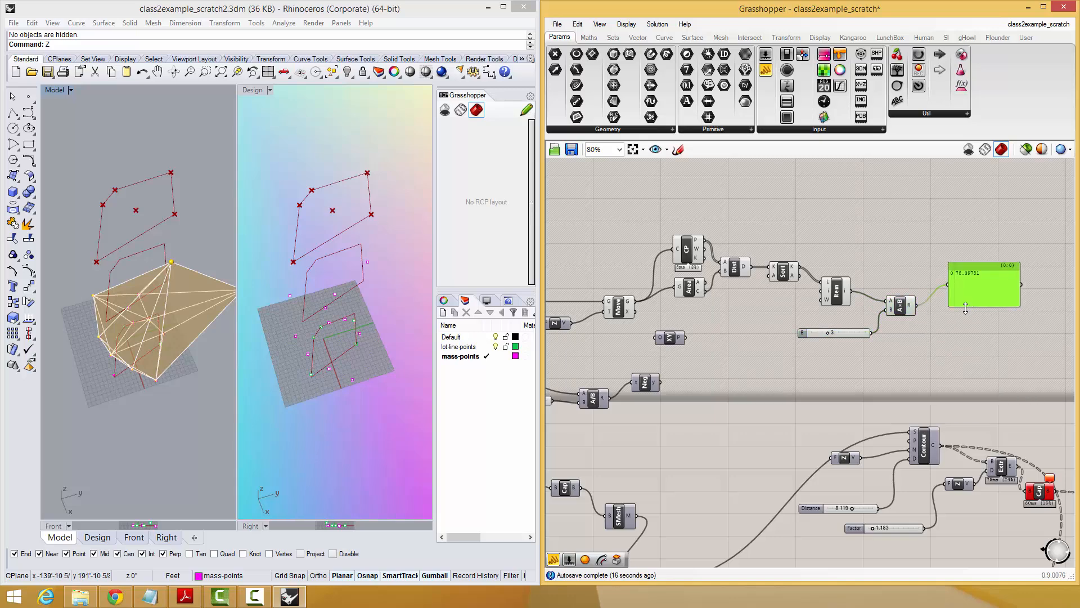
pyautogui.scroll(2, 947, 333)
pyautogui.scroll(-2, 929, 332)
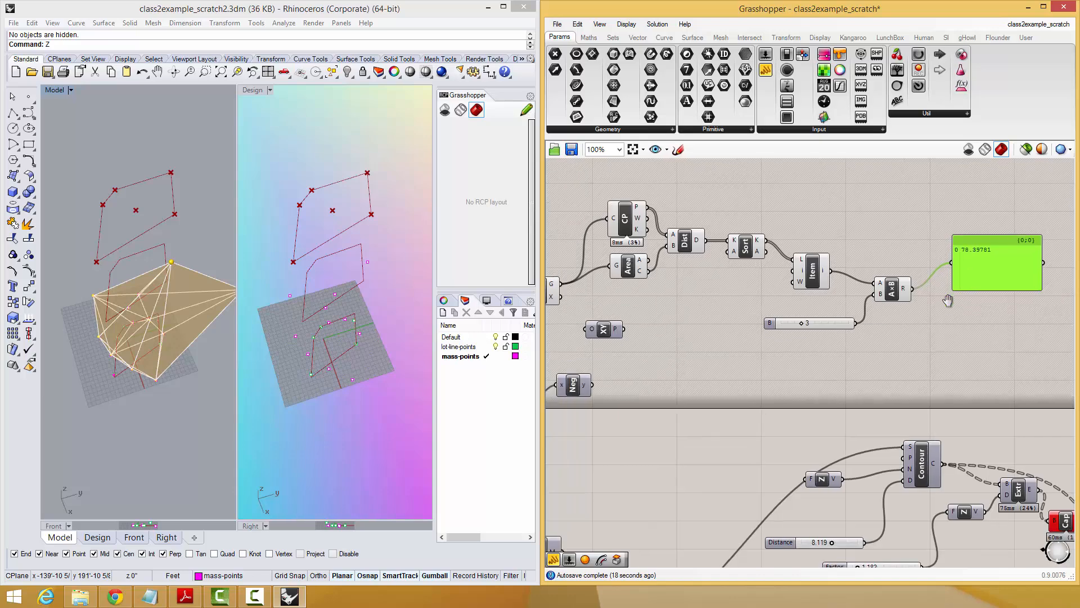
pyautogui.moveTo(945, 301); pyautogui.dragTo(920, 319, button='right')
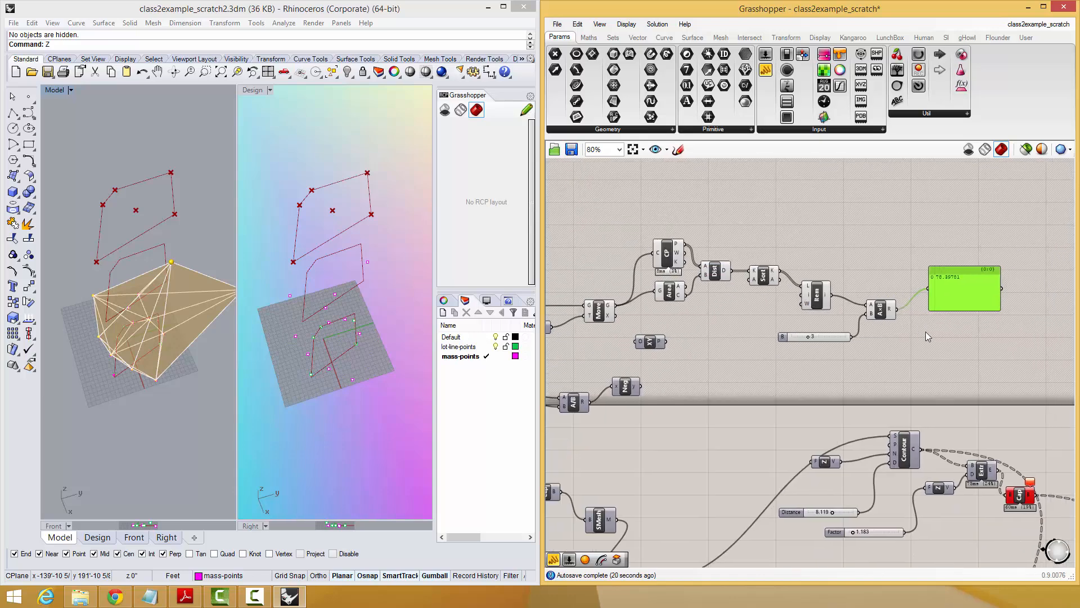
# Add a Rectangle component and connect the Multiplication result to its plane input.
pyautogui.doubleClick(931, 333)
pyautogui.rightClick(930, 333)
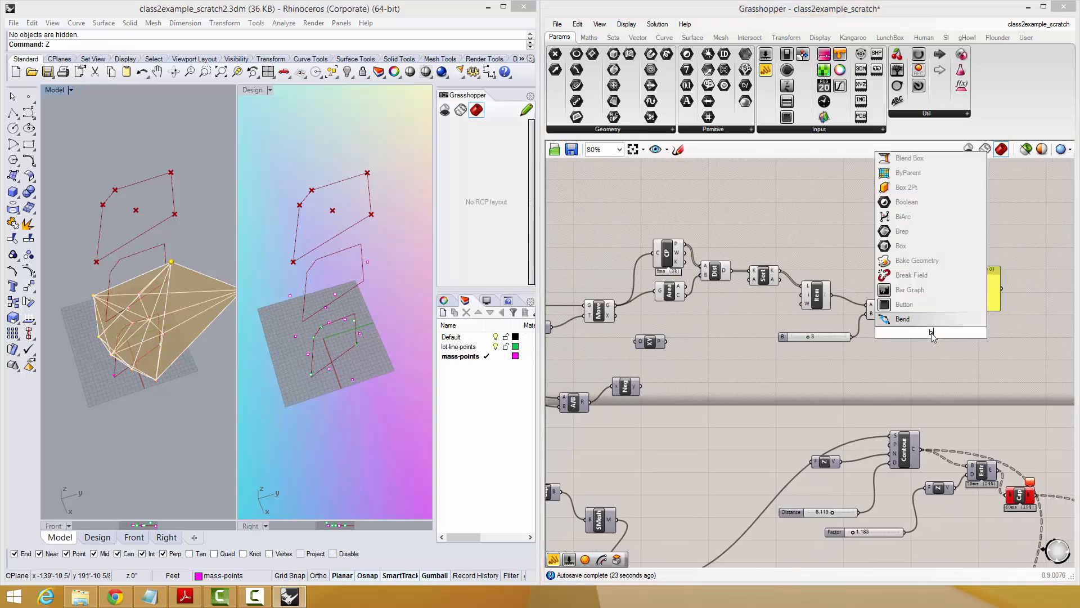
pyautogui.press('Escape')
pyautogui.doubleClick(932, 334)
pyautogui.write('rec')
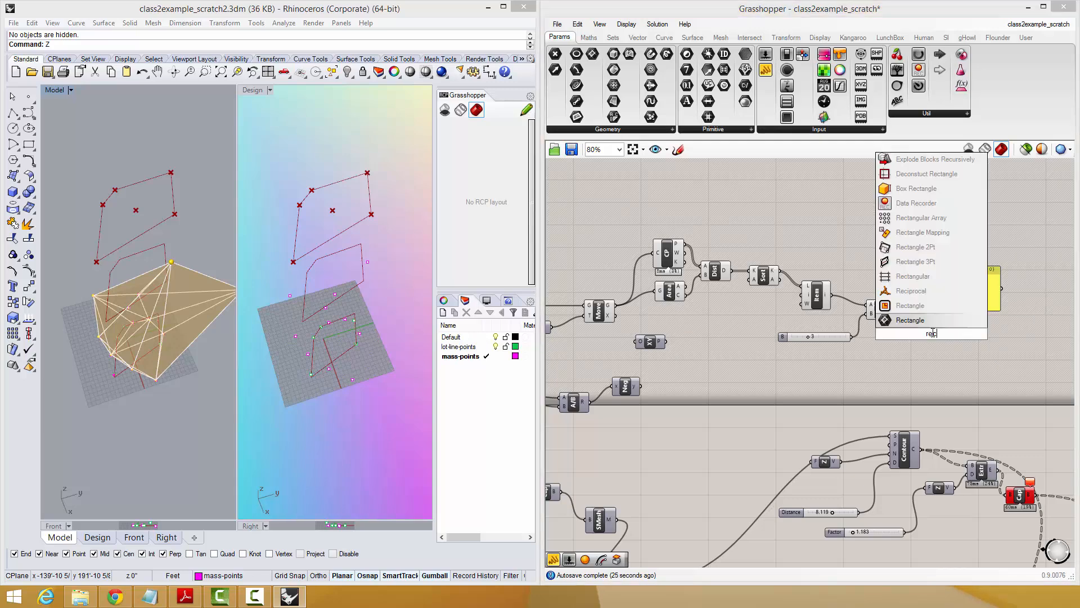
pyautogui.click(915, 307)
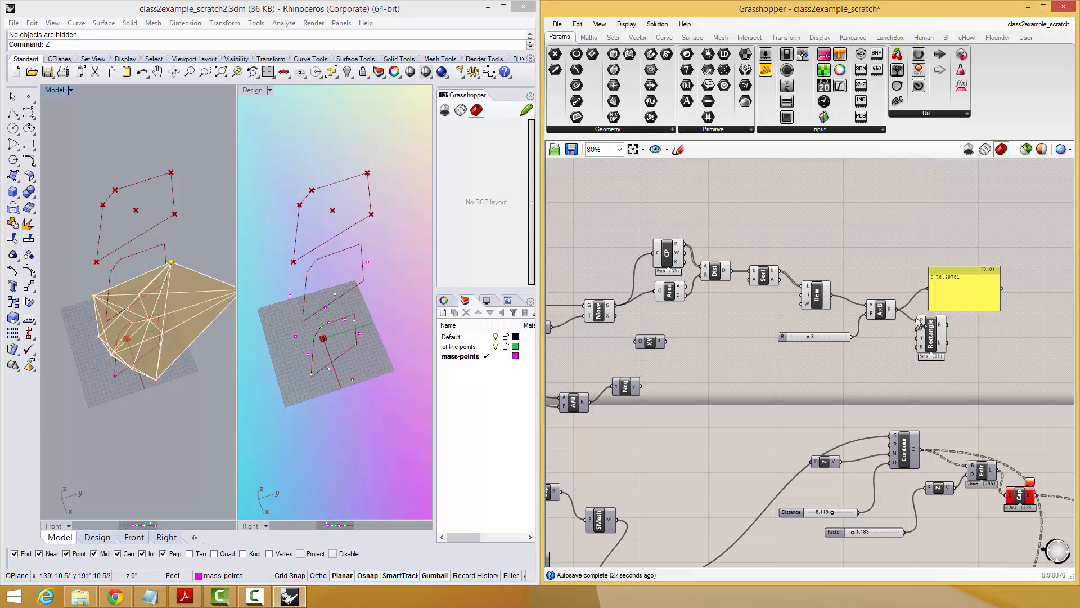
pyautogui.moveTo(920, 322); pyautogui.dragTo(920, 322)
pyautogui.scroll(3, 903, 342)
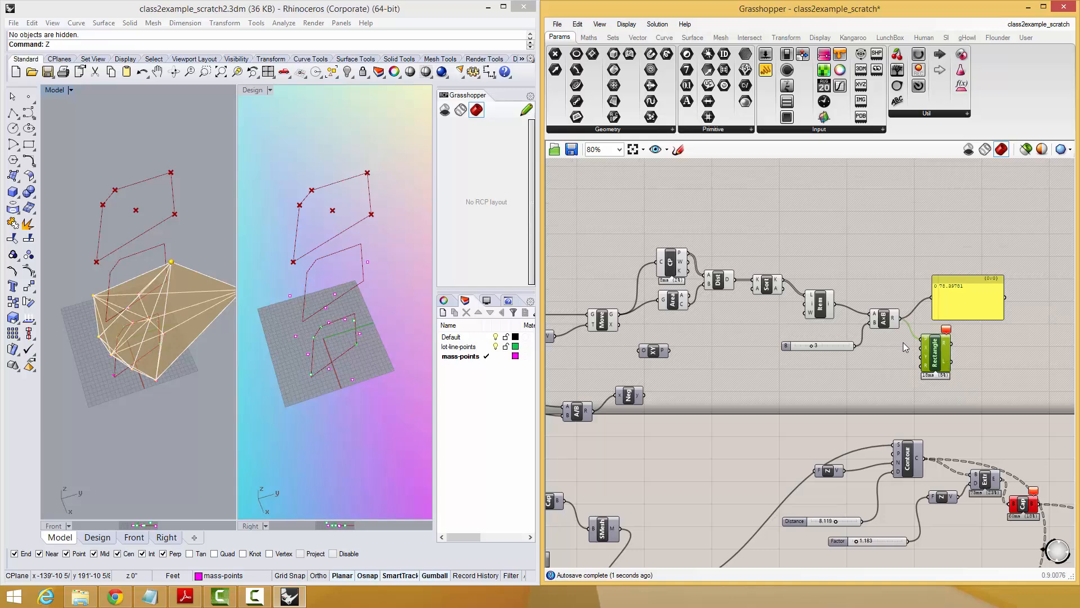
pyautogui.moveTo(907, 362); pyautogui.dragTo(869, 370, button='right')
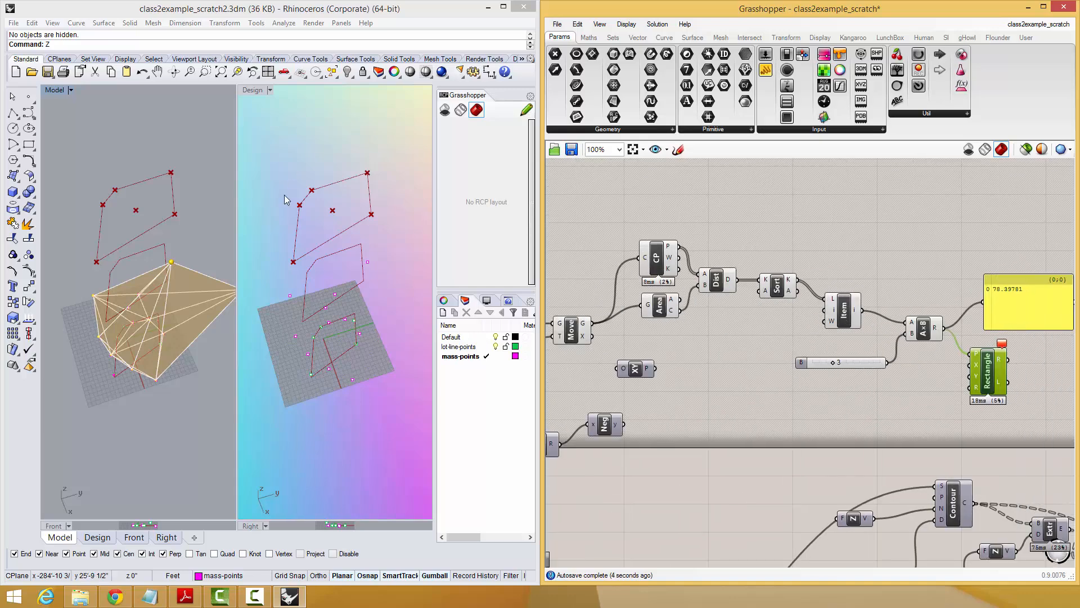
# Add a Deconstruct point component below the Multiplication and connect the Area centroid to its point input.
pyautogui.click(654, 274)
pyautogui.click(662, 311)
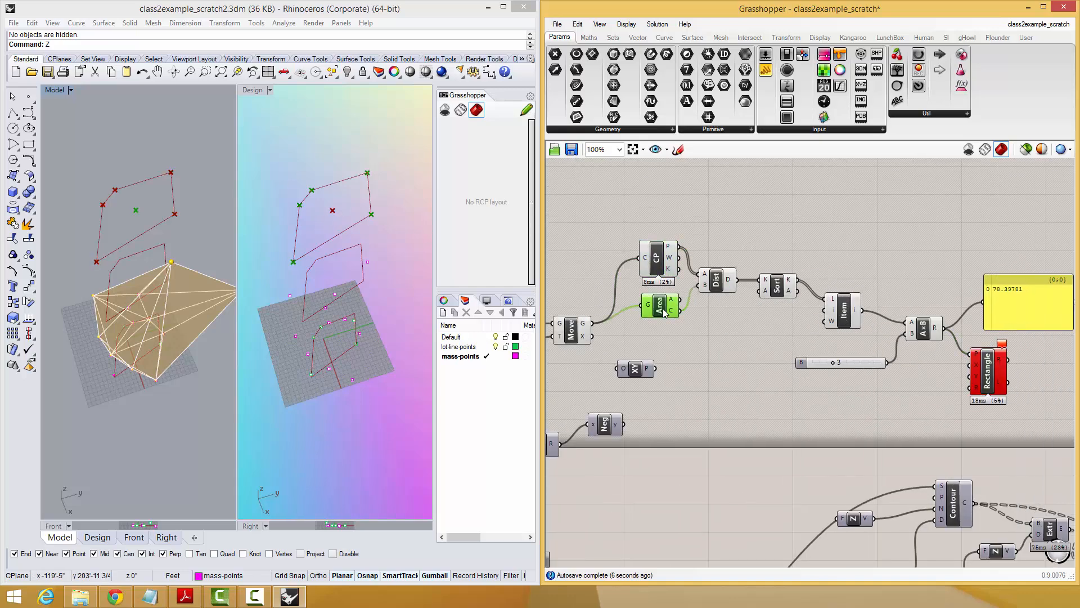
pyautogui.click(657, 271)
pyautogui.click(661, 309)
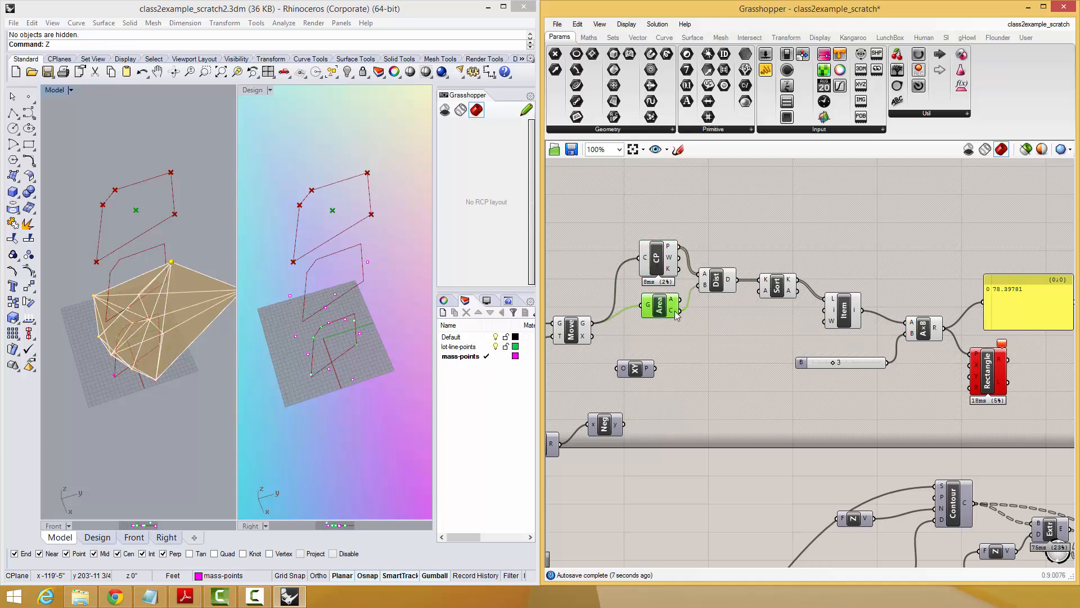
pyautogui.doubleClick(872, 243)
pyautogui.write('pdec')
pyautogui.press('Return')
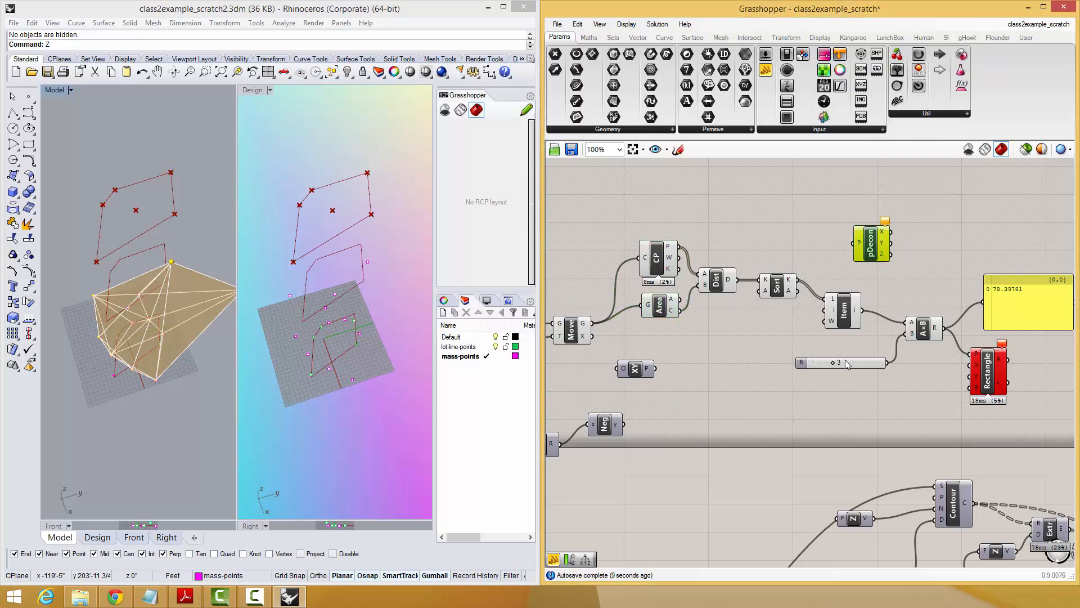
pyautogui.moveTo(866, 239); pyautogui.dragTo(865, 368)
pyautogui.moveTo(679, 312); pyautogui.dragTo(895, 381)
# Add a Construct Point component taking X and Y from the deconstructed centroid and Z from the Multiplication result.
pyautogui.moveTo(990, 382); pyautogui.dragTo(867, 374, button='right')
pyautogui.moveTo(867, 374); pyautogui.dragTo(928, 378)
pyautogui.moveTo(892, 306); pyautogui.dragTo(919, 279)
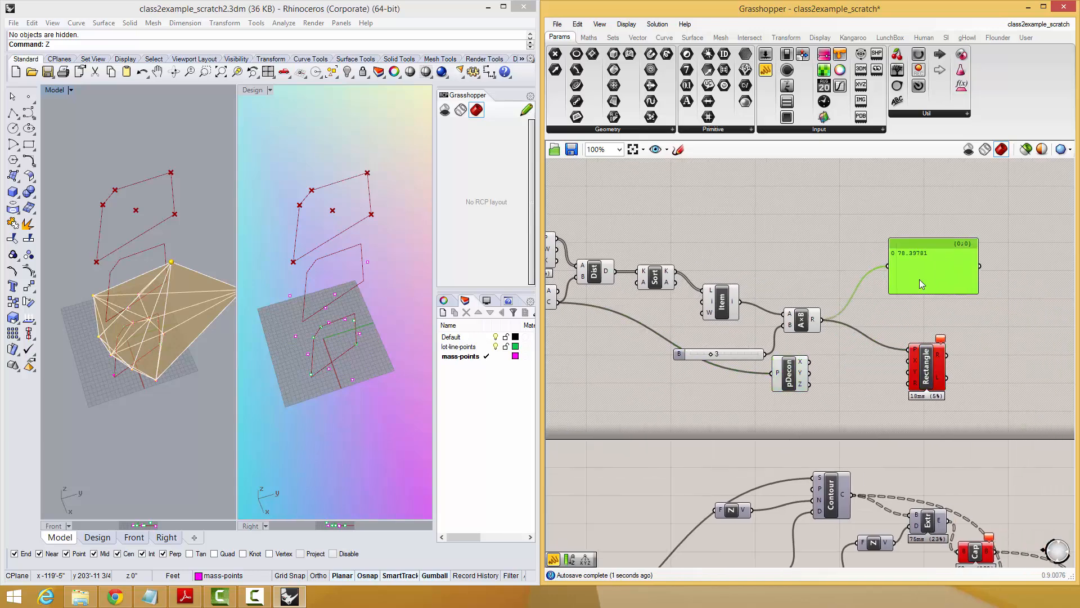
pyautogui.doubleClick(906, 312)
pyautogui.write('xyz')
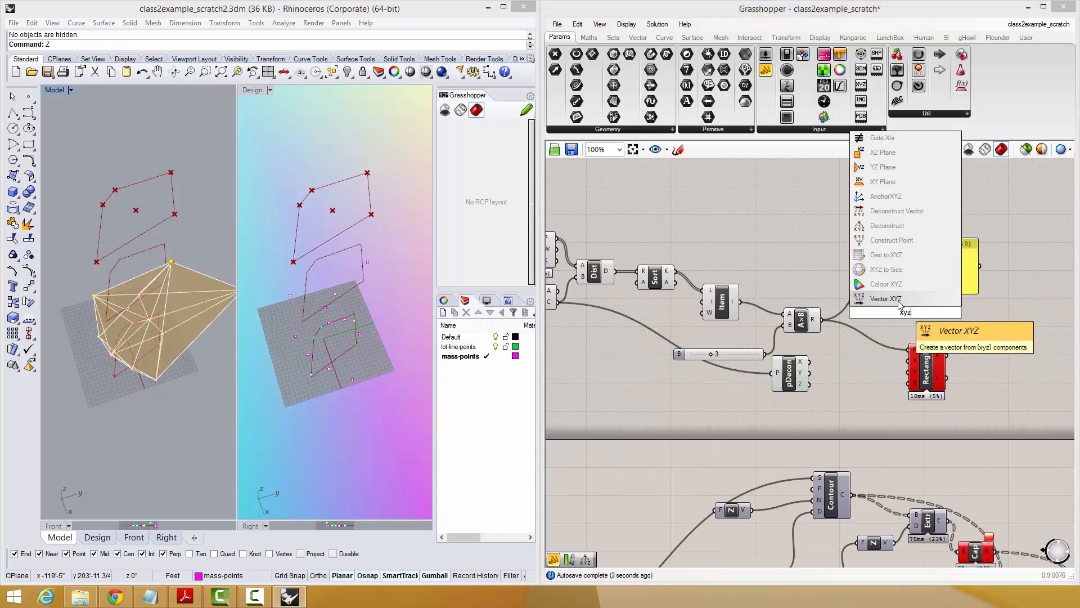
pyautogui.click(886, 225)
pyautogui.moveTo(903, 315); pyautogui.dragTo(863, 378)
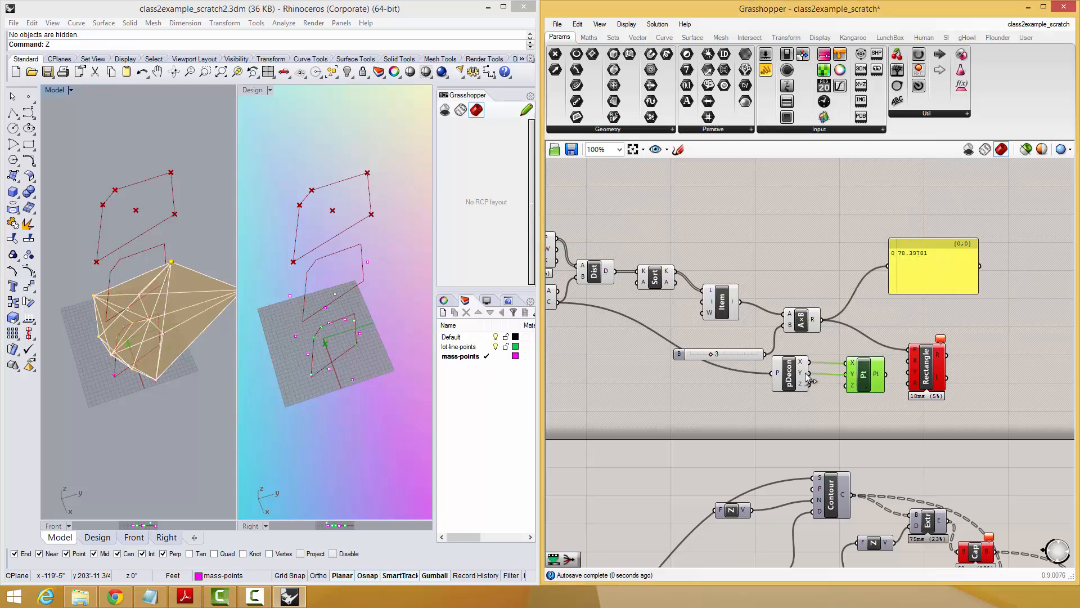
pyautogui.moveTo(822, 320); pyautogui.dragTo(845, 386)
pyautogui.moveTo(915, 259); pyautogui.dragTo(960, 241, button='right')
pyautogui.moveTo(829, 370); pyautogui.dragTo(825, 394)
pyautogui.moveTo(825, 377); pyautogui.dragTo(889, 343, button='right')
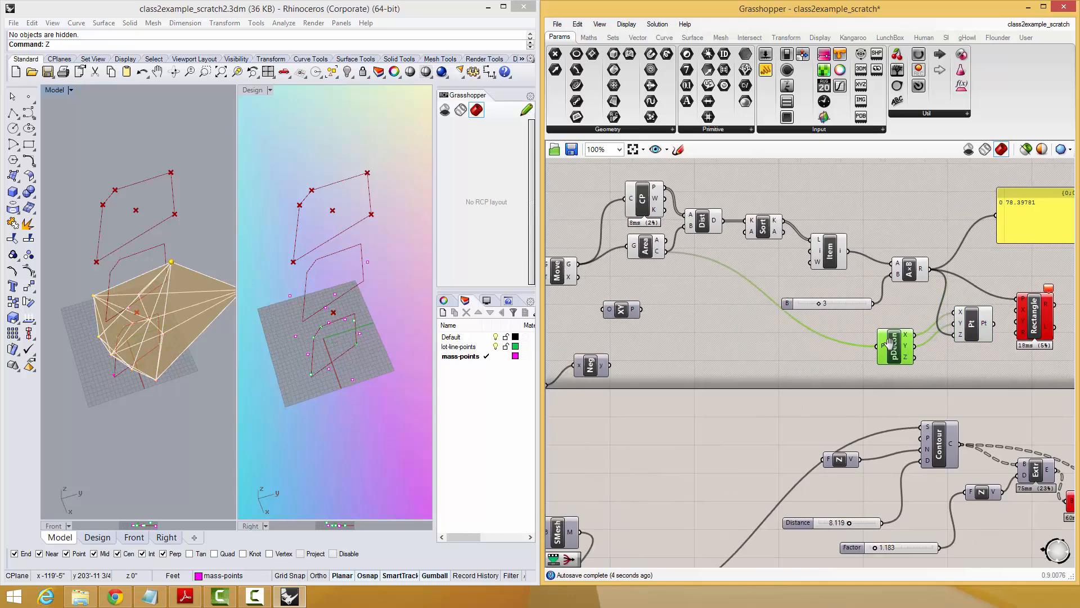
# Review the move and height parts of the definition and add an Addition component above the Multiplication.
pyautogui.scroll(-1, 889, 343)
pyautogui.moveTo(651, 299); pyautogui.dragTo(775, 306, button='right')
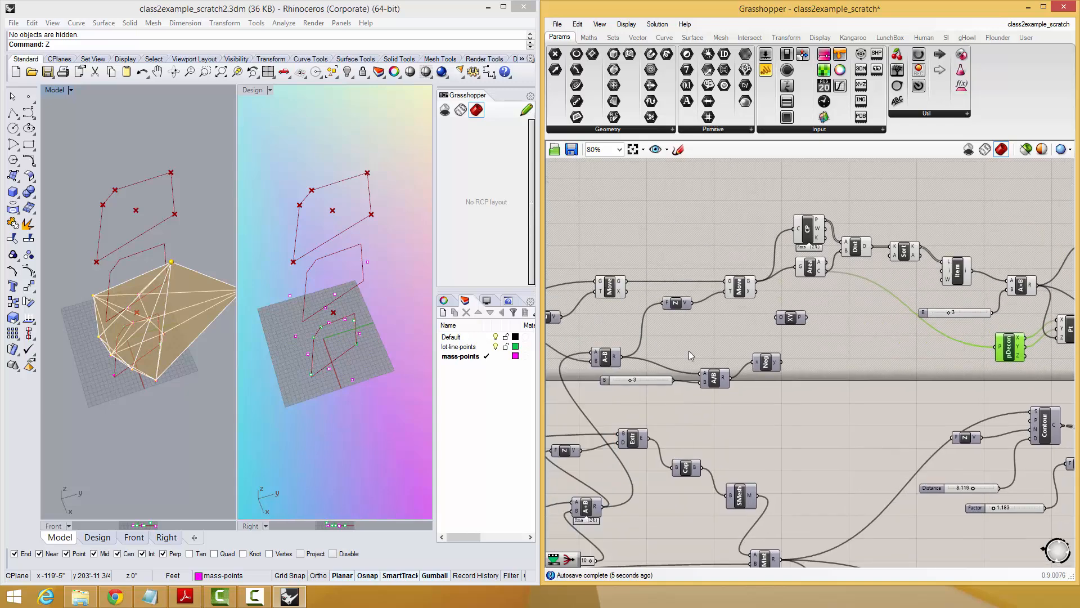
pyautogui.moveTo(689, 350); pyautogui.dragTo(695, 349, button='right')
pyautogui.moveTo(569, 366); pyautogui.dragTo(595, 367, button='right')
pyautogui.moveTo(333, 320); pyautogui.dragTo(323, 294, button='right')
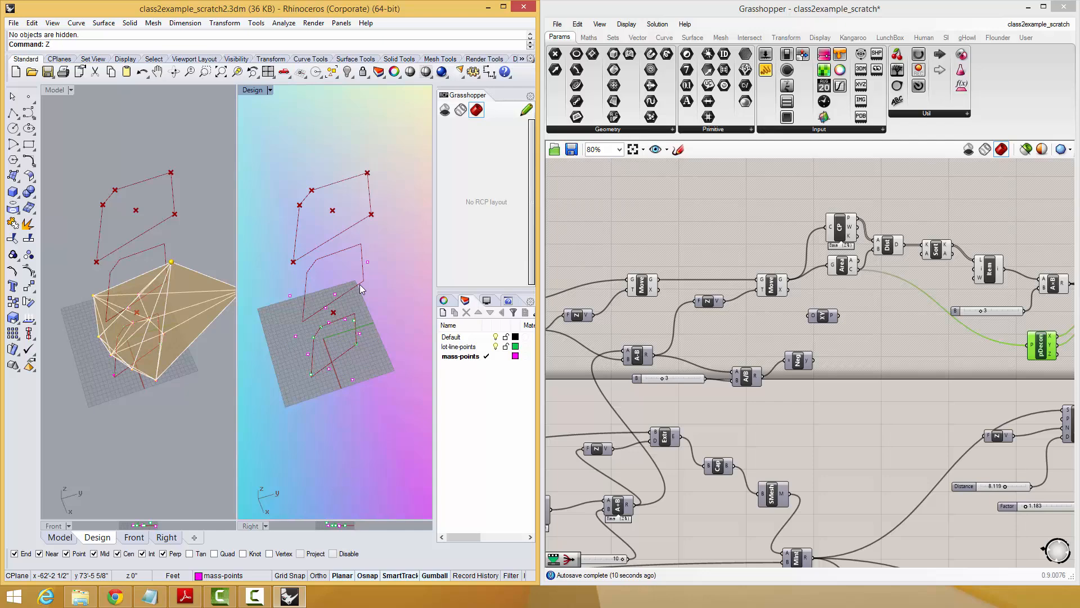
pyautogui.moveTo(879, 285); pyautogui.dragTo(714, 336, button='right')
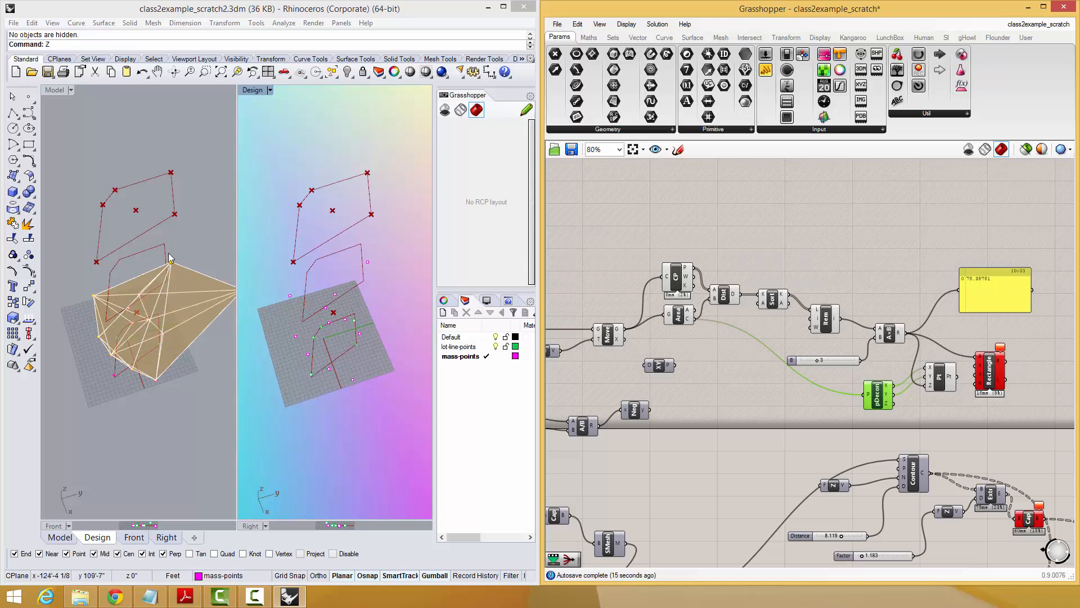
pyautogui.click(886, 277)
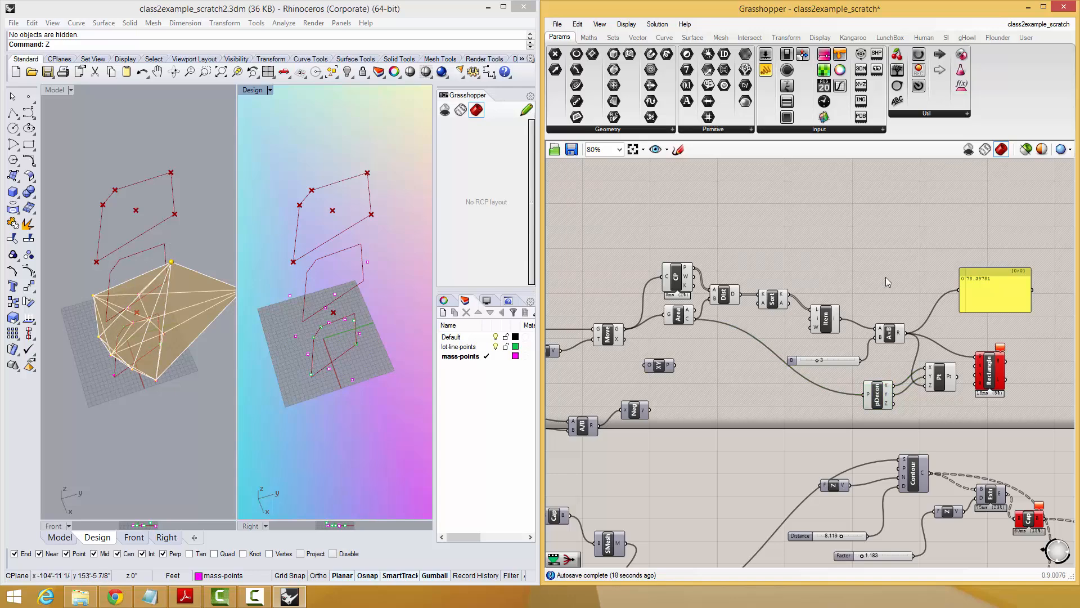
pyautogui.doubleClick(886, 277)
pyautogui.write('+15')
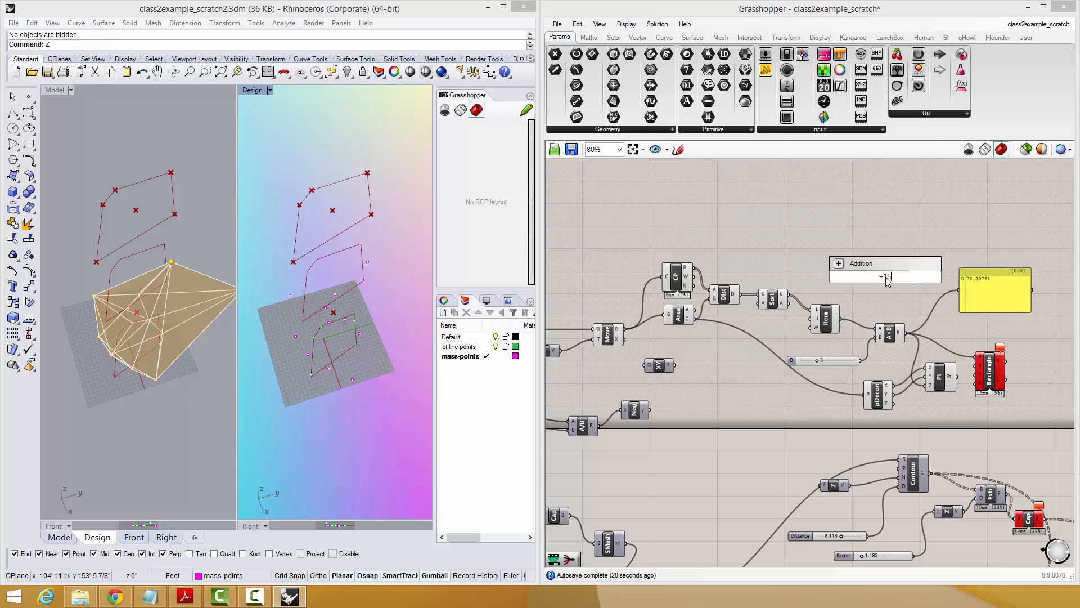
pyautogui.press('Return')
# Connect the Multiplication result to the Addition's A input and the 150 slider to its B input.
pyautogui.moveTo(945, 364); pyautogui.dragTo(883, 359, button='right')
pyautogui.moveTo(823, 389); pyautogui.dragTo(779, 382)
pyautogui.moveTo(830, 325); pyautogui.dragTo(826, 325)
pyautogui.moveTo(808, 266); pyautogui.dragTo(840, 325)
pyautogui.moveTo(812, 232); pyautogui.dragTo(974, 229, button='right')
pyautogui.moveTo(758, 377); pyautogui.dragTo(892, 362, button='right')
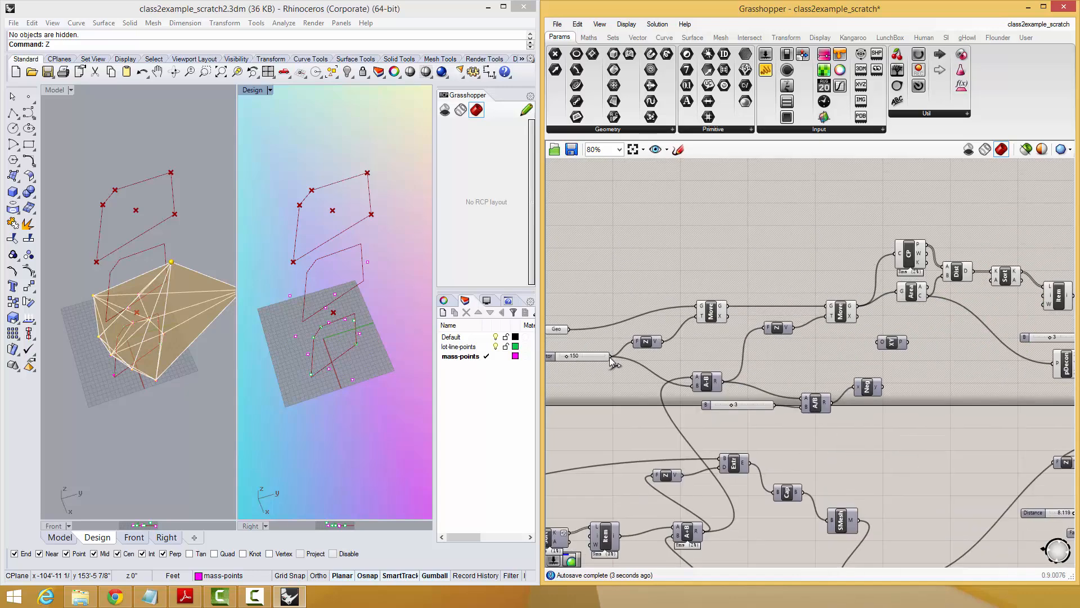
pyautogui.scroll(-1, 589, 360)
pyautogui.moveTo(589, 360); pyautogui.dragTo(1026, 244)
pyautogui.scroll(2, 958, 339)
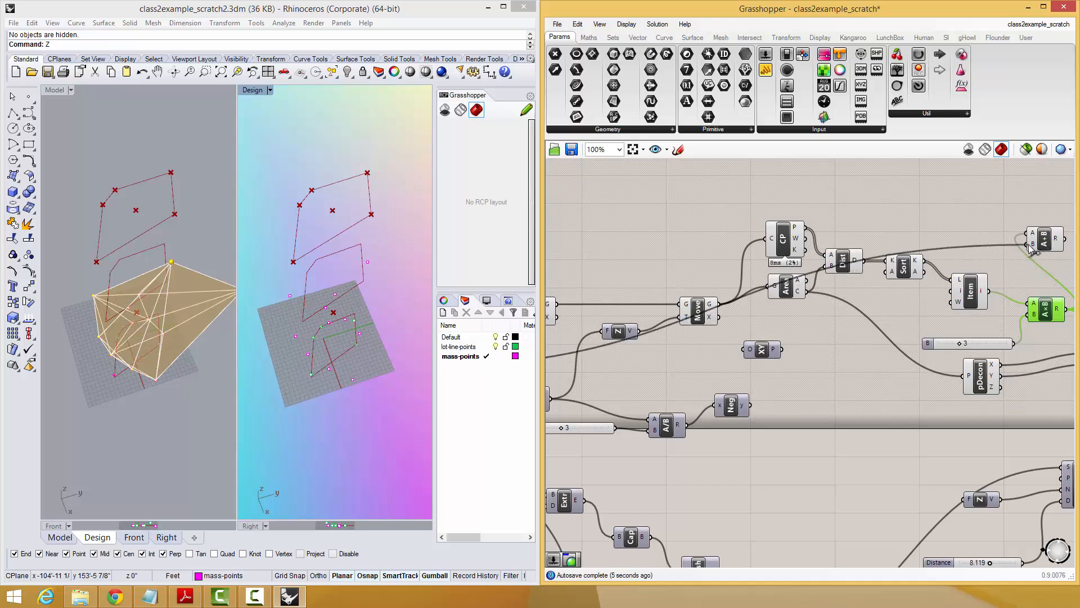
# Reroute the Addition result to the panel and the Construct Point's Z input in place of the Multiplication result.
pyautogui.moveTo(1004, 267); pyautogui.dragTo(671, 316, button='right')
pyautogui.moveTo(730, 286); pyautogui.dragTo(784, 352)
pyautogui.moveTo(803, 307); pyautogui.dragTo(802, 306)
pyautogui.moveTo(786, 352); pyautogui.dragTo(907, 424)
pyautogui.click(789, 419)
pyautogui.moveTo(90, 231); pyautogui.dragTo(126, 217, button='right')
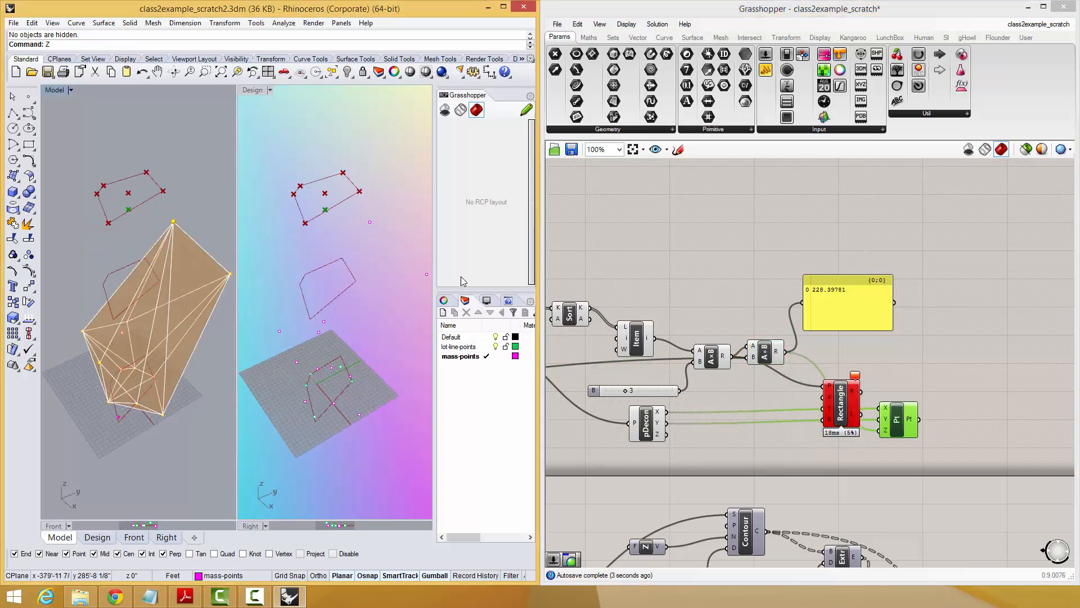
# Connect the constructed point to the Rectangle's plane input and inspect the rectangle in the Model viewport.
pyautogui.moveTo(841, 370); pyautogui.dragTo(728, 380, button='right')
pyautogui.moveTo(730, 417); pyautogui.dragTo(870, 417)
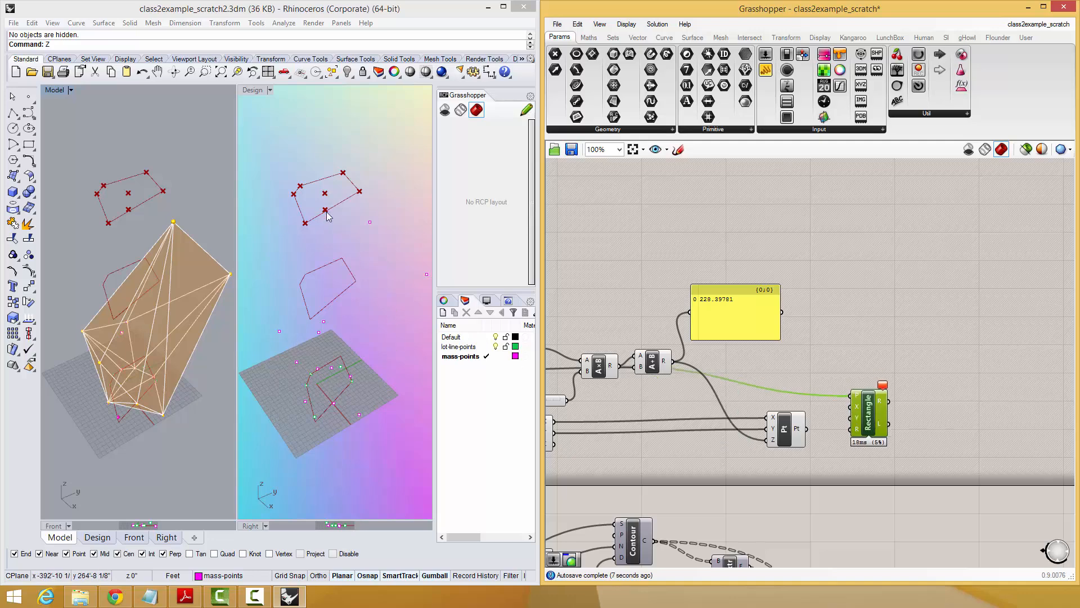
pyautogui.scroll(3, 677, 402)
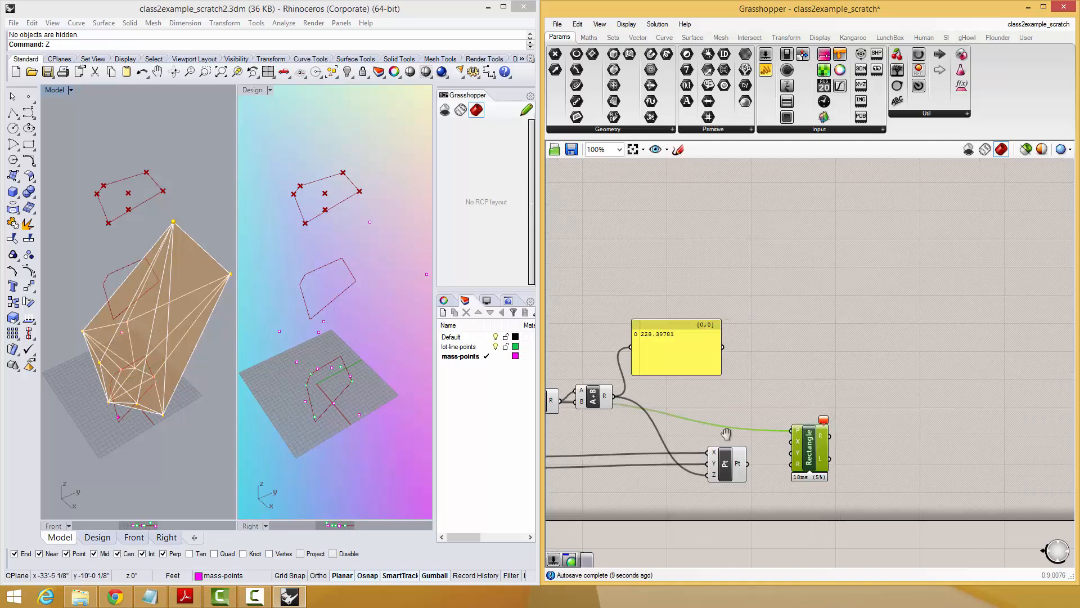
pyautogui.moveTo(744, 472); pyautogui.dragTo(811, 421)
pyautogui.moveTo(853, 453); pyautogui.dragTo(818, 468)
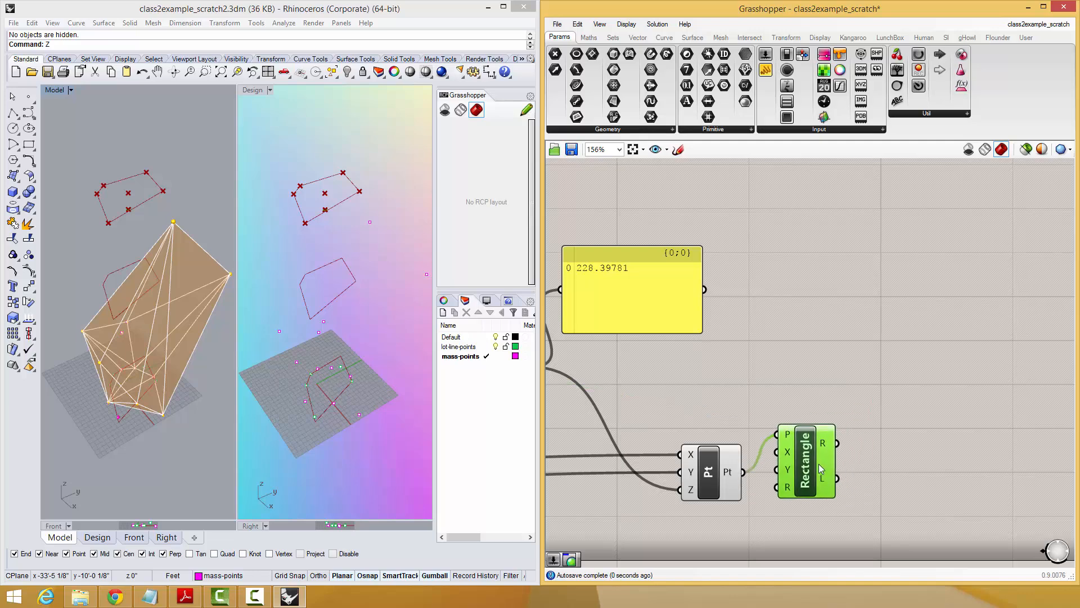
pyautogui.scroll(6, 126, 221)
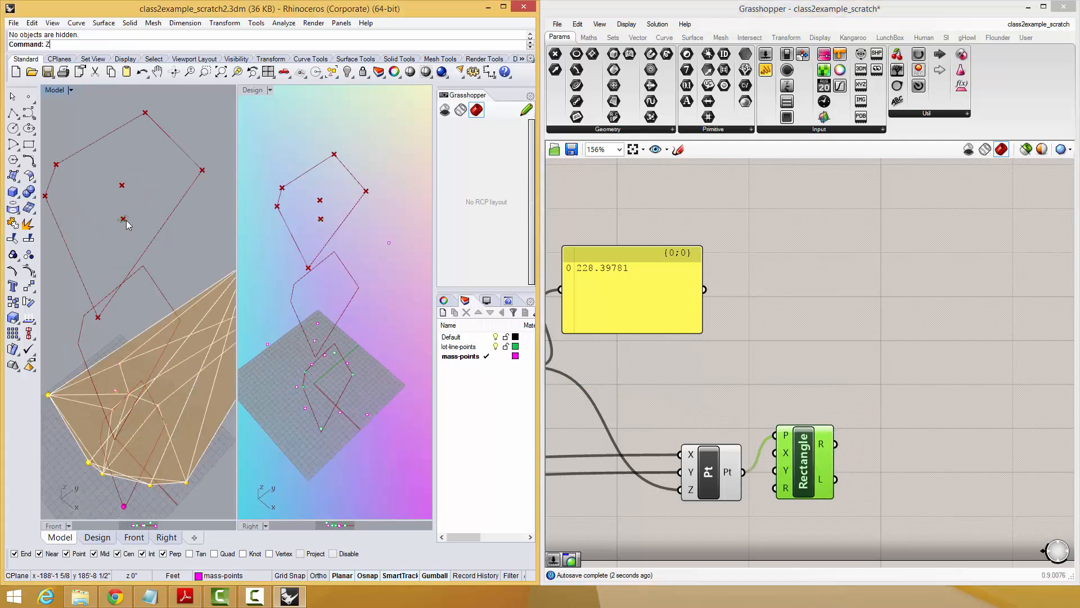
pyautogui.scroll(-3, 126, 220)
pyautogui.moveTo(113, 237); pyautogui.dragTo(253, 247, button='right')
pyautogui.scroll(4, 122, 207)
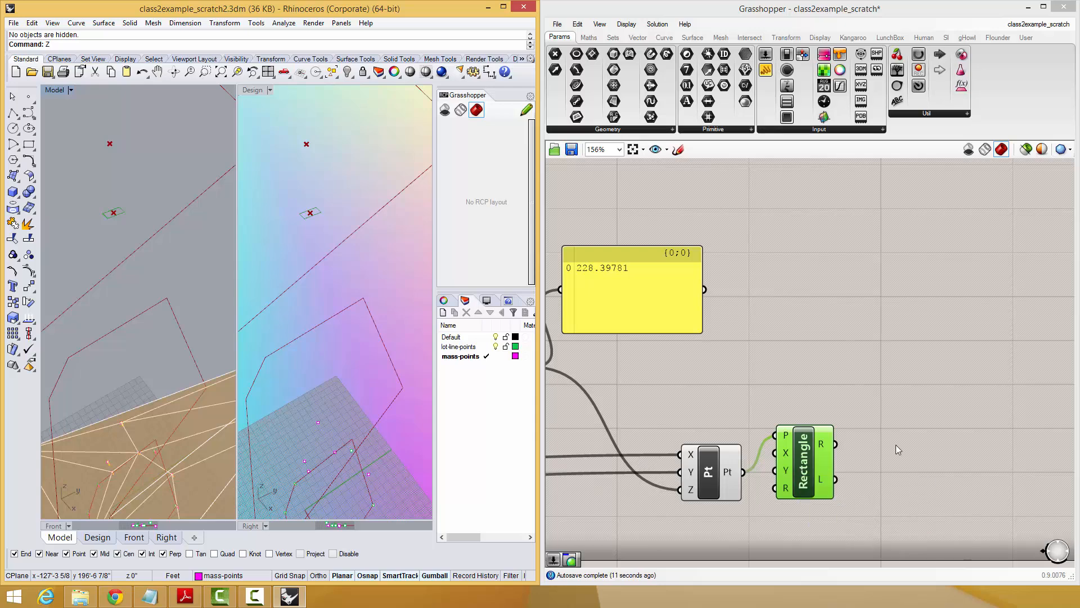
# Add a 0.5 number slider for the Rectangle's X input and duplicate it for the Y input.
pyautogui.moveTo(794, 460); pyautogui.dragTo(899, 444)
pyautogui.doubleClick(796, 413)
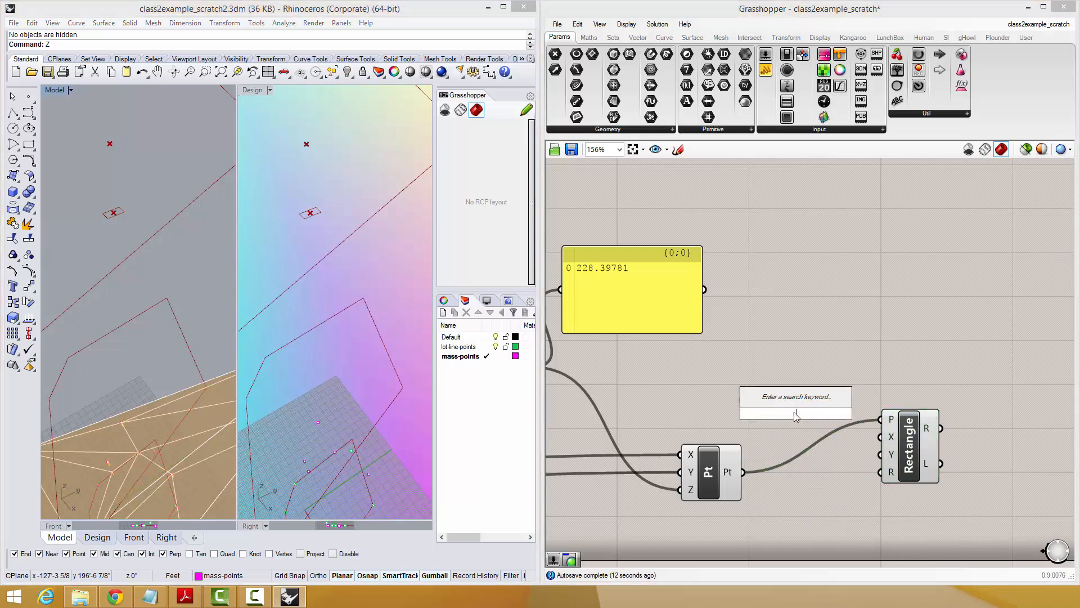
pyautogui.write('0.5')
pyautogui.press('Return')
pyautogui.moveTo(869, 413); pyautogui.dragTo(816, 426)
pyautogui.hotkey('ctrl', 'c')
pyautogui.hotkey('ctrl', 'v')
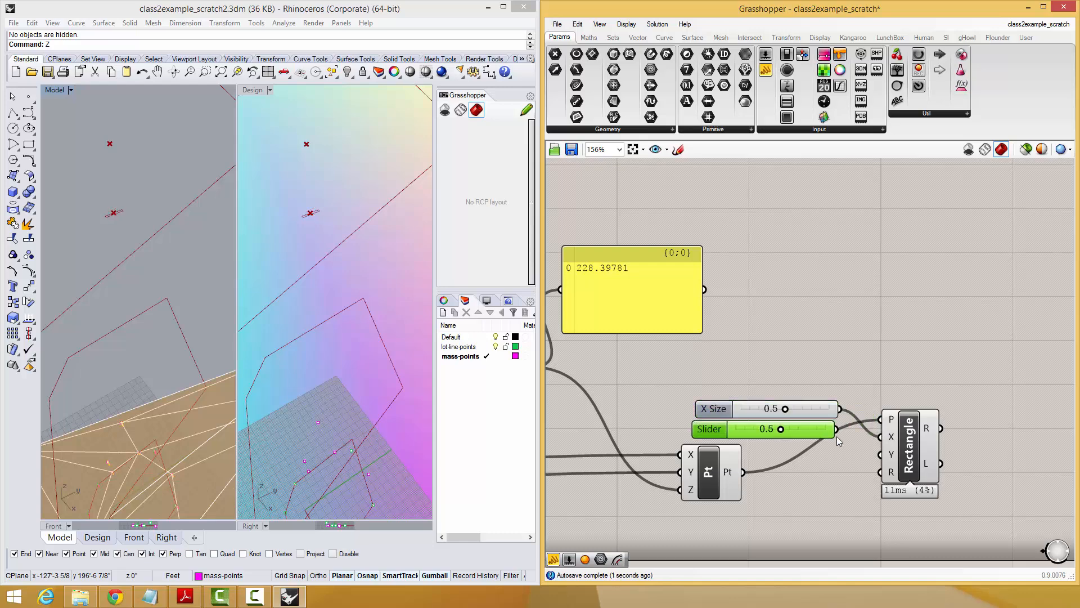
pyautogui.moveTo(881, 459); pyautogui.dragTo(881, 454)
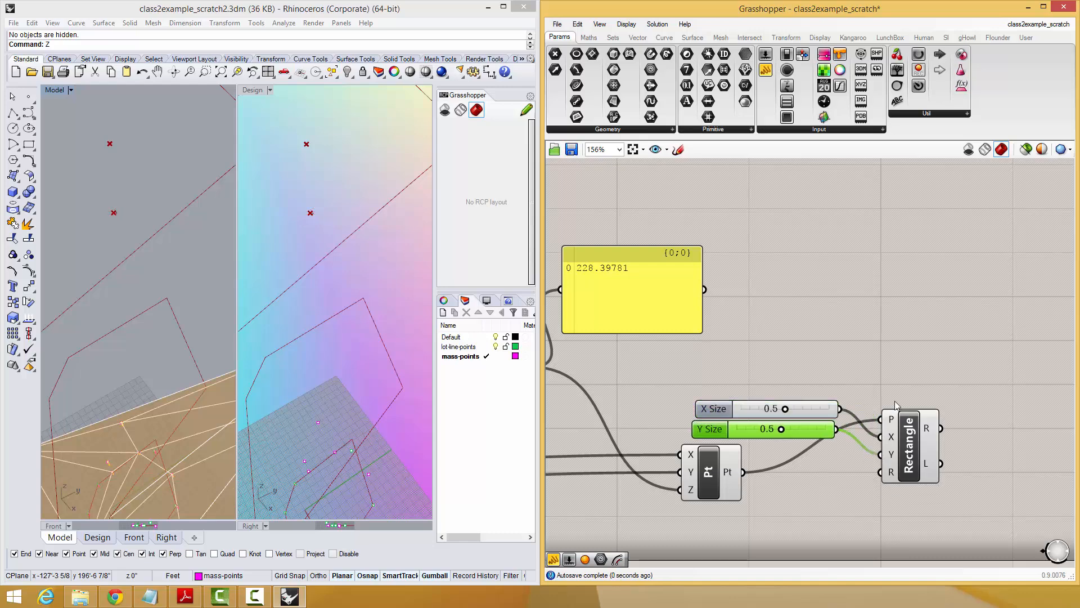
pyautogui.scroll(-3, 879, 342)
pyautogui.moveTo(174, 247); pyautogui.dragTo(131, 255, button='right')
pyautogui.scroll(-5, 164, 241)
pyautogui.moveTo(819, 435); pyautogui.dragTo(843, 409, button='right')
pyautogui.scroll(-1, 846, 407)
pyautogui.doubleClick(977, 409)
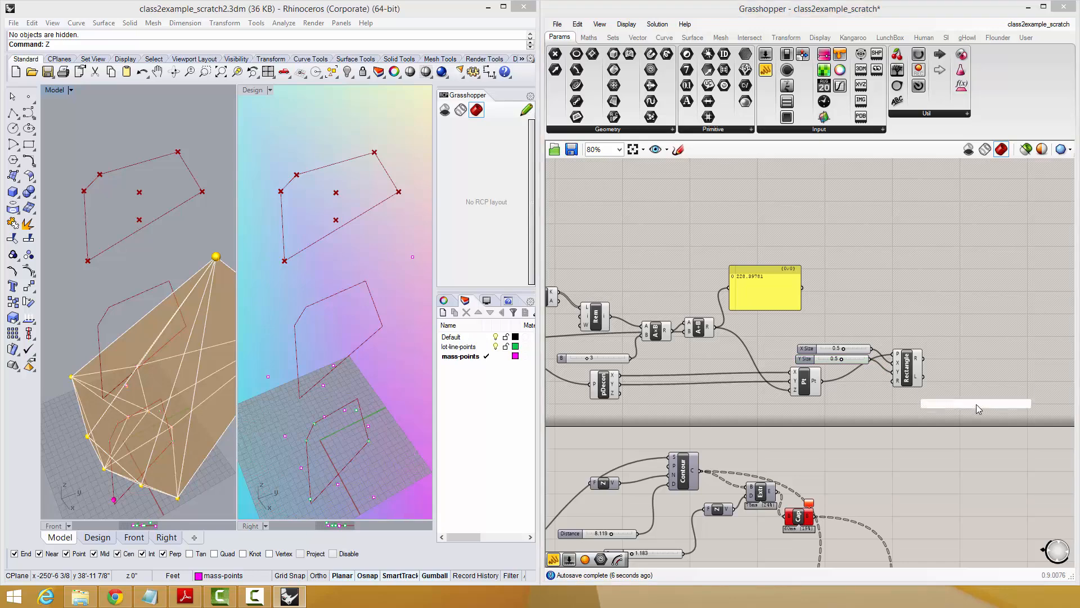
pyautogui.write('merge')
pyautogui.click(954, 386)
pyautogui.press('Delete')
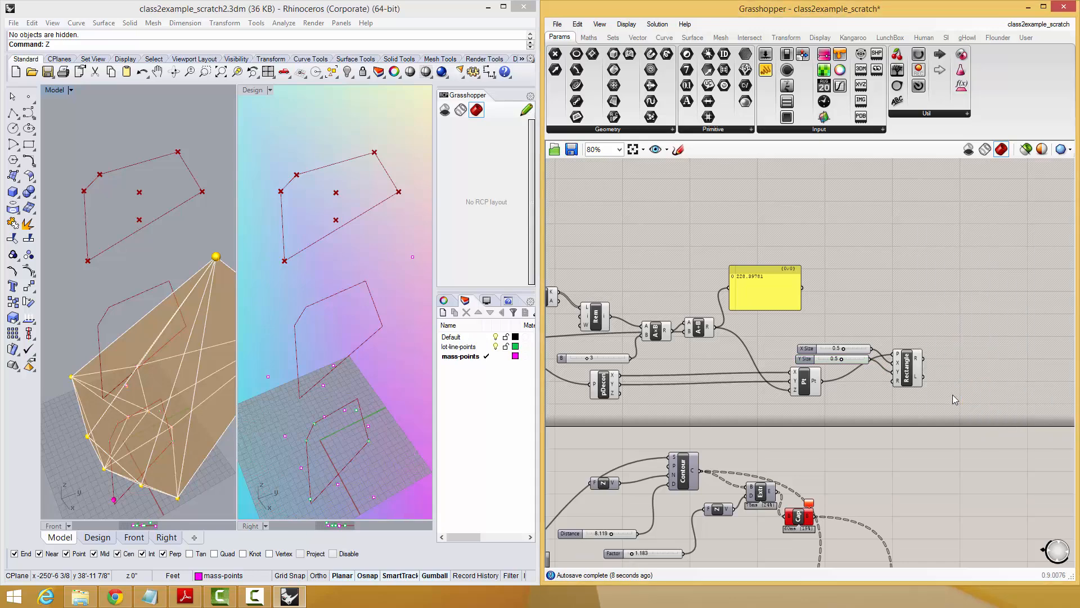
# Add a Merge component beside the Rectangle and connect the Rectangle's R output to its D1 input.
pyautogui.doubleClick(952, 395)
pyautogui.write('merg')
pyautogui.press('Return')
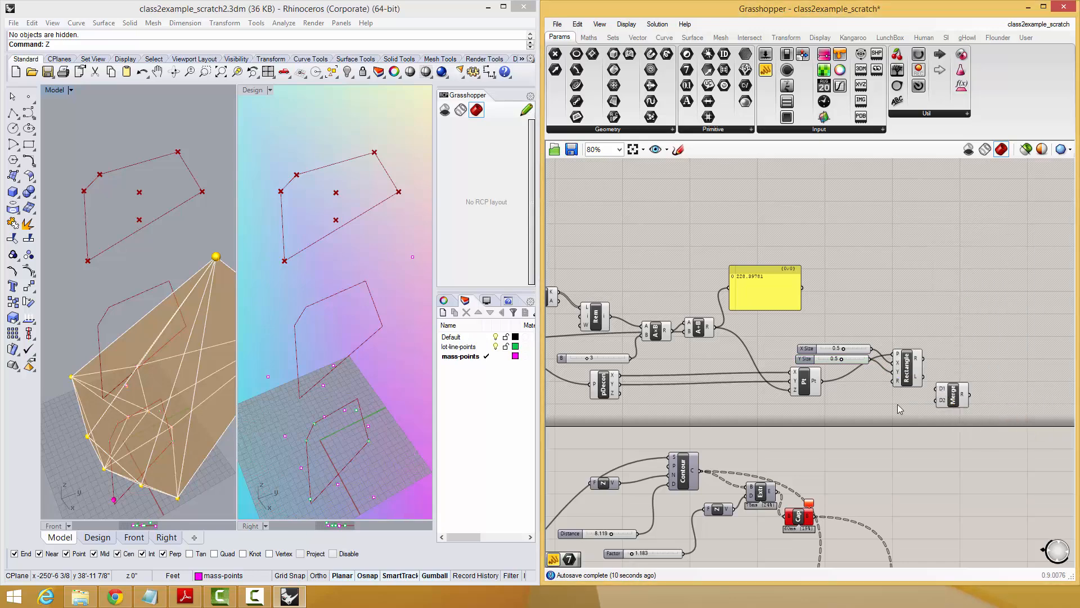
pyautogui.moveTo(926, 364); pyautogui.dragTo(1011, 346, button='right')
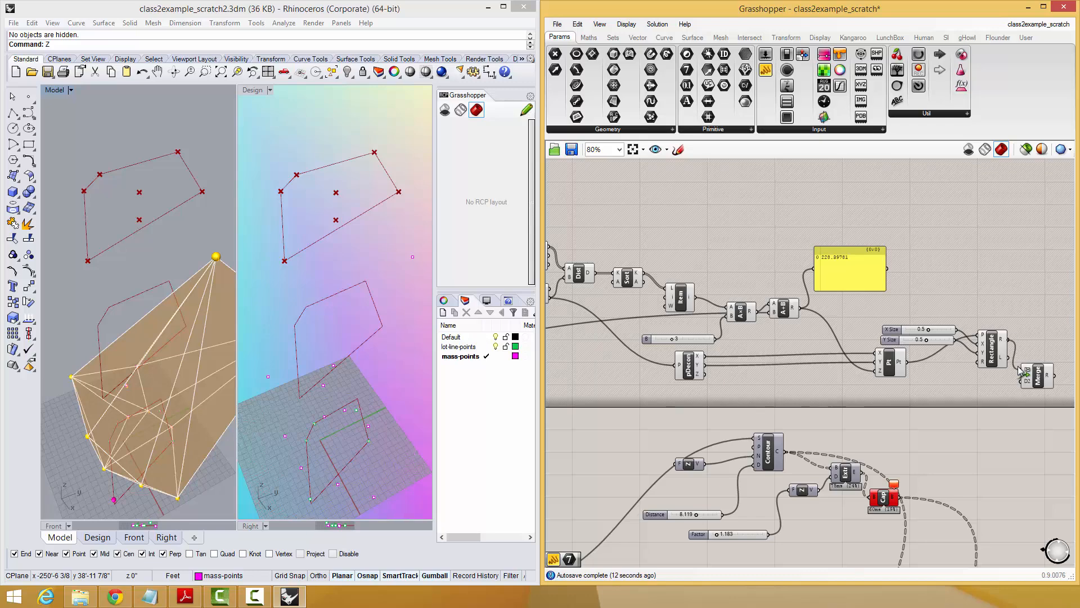
pyautogui.moveTo(1018, 368); pyautogui.dragTo(1022, 372)
pyautogui.moveTo(1038, 381); pyautogui.dragTo(1041, 400)
# Connect the geometry output of the first Move component to the Merge component's D2 input.
pyautogui.moveTo(673, 354); pyautogui.dragTo(734, 347, button='right')
pyautogui.scroll(-1, 598, 277)
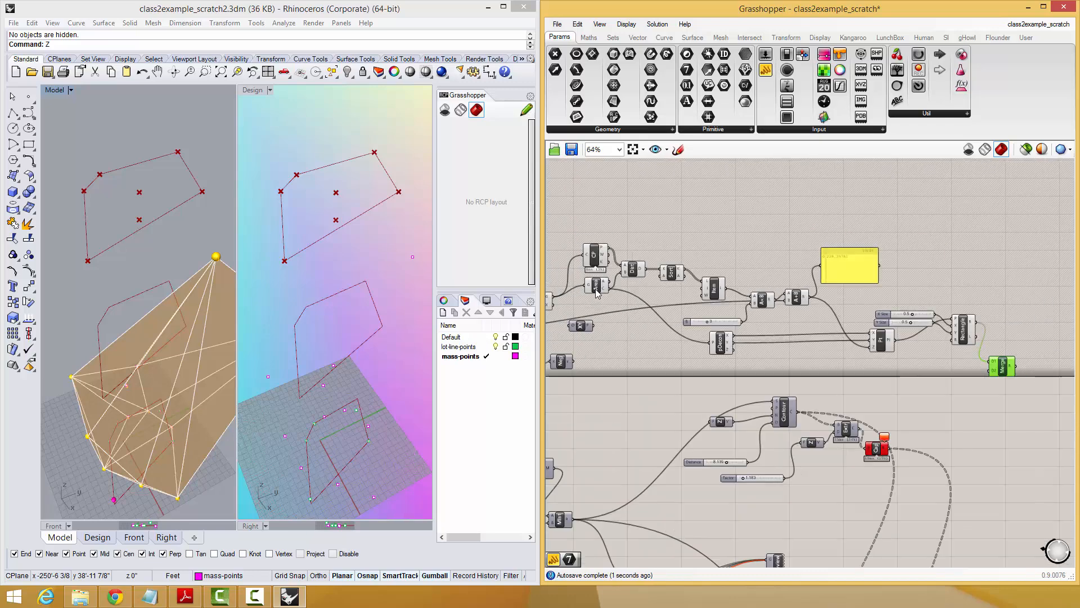
pyautogui.moveTo(598, 277); pyautogui.dragTo(714, 299, button='right')
pyautogui.click(597, 298)
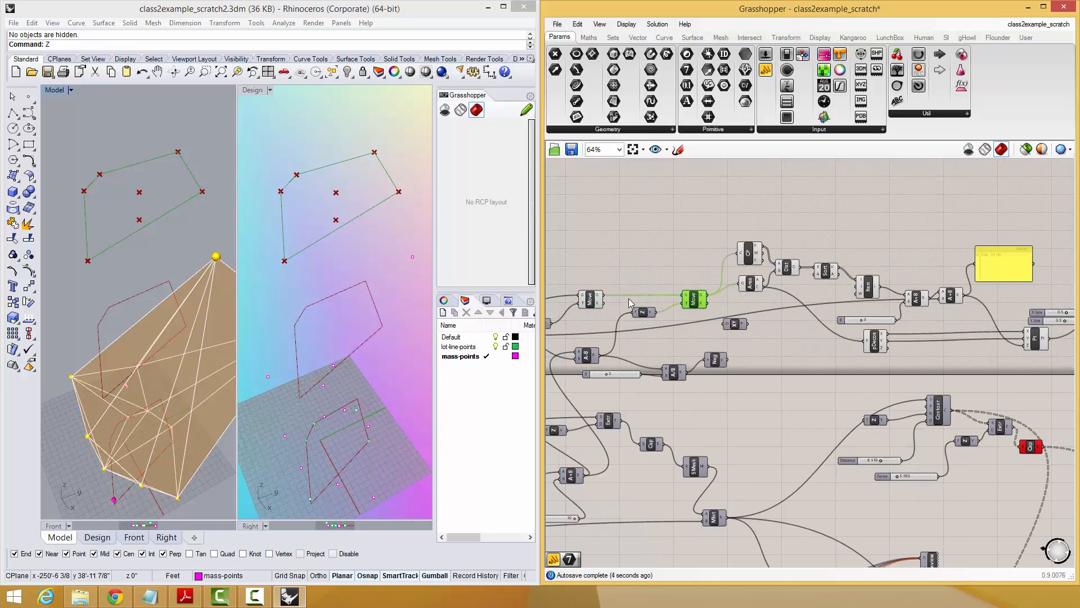
pyautogui.click(598, 301)
pyautogui.scroll(-1, 674, 306)
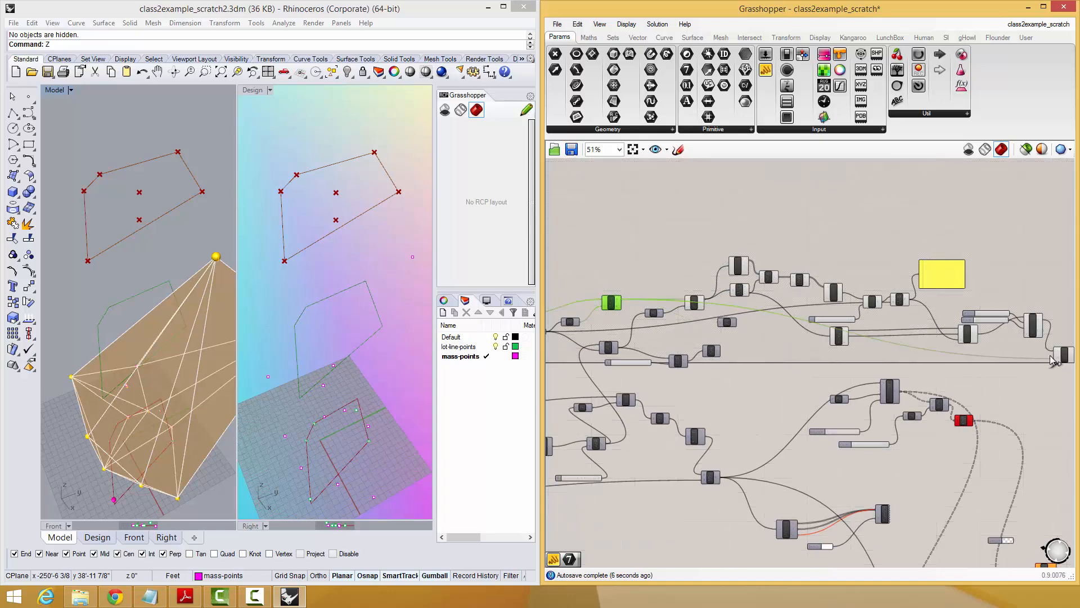
# Connect the original Geo curve parameter to the Merge component's D3 input.
pyautogui.moveTo(774, 328); pyautogui.dragTo(991, 329, button='right')
pyautogui.scroll(2, 726, 321)
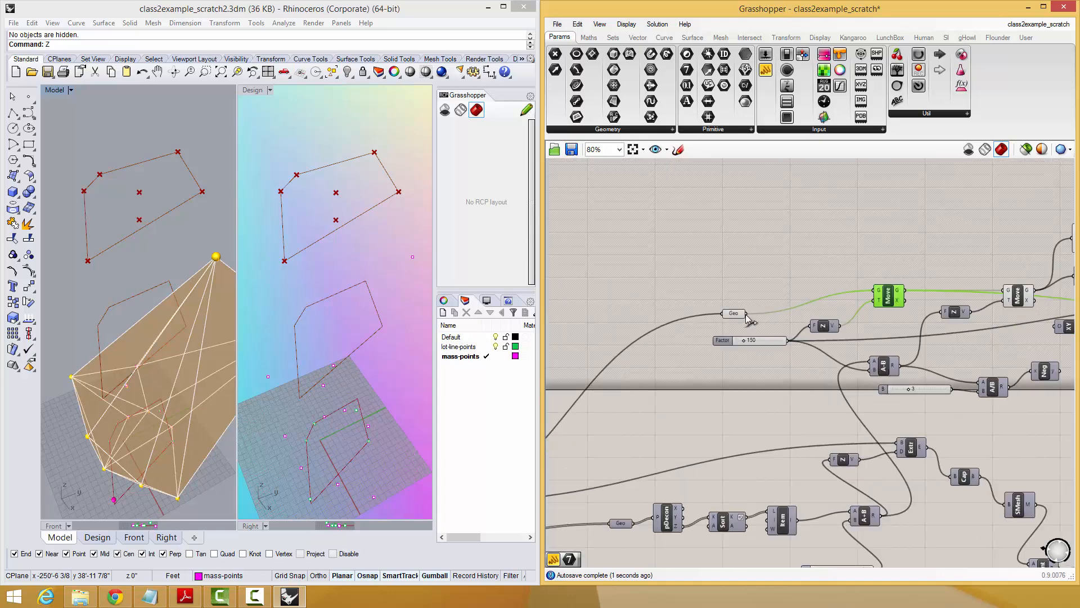
pyautogui.scroll(-3, 651, 285)
pyautogui.moveTo(745, 314); pyautogui.dragTo(1000, 321)
pyautogui.scroll(-4, 962, 333)
pyautogui.scroll(4, 959, 319)
pyautogui.moveTo(1031, 313); pyautogui.dragTo(798, 376, button='right')
pyautogui.click(786, 381)
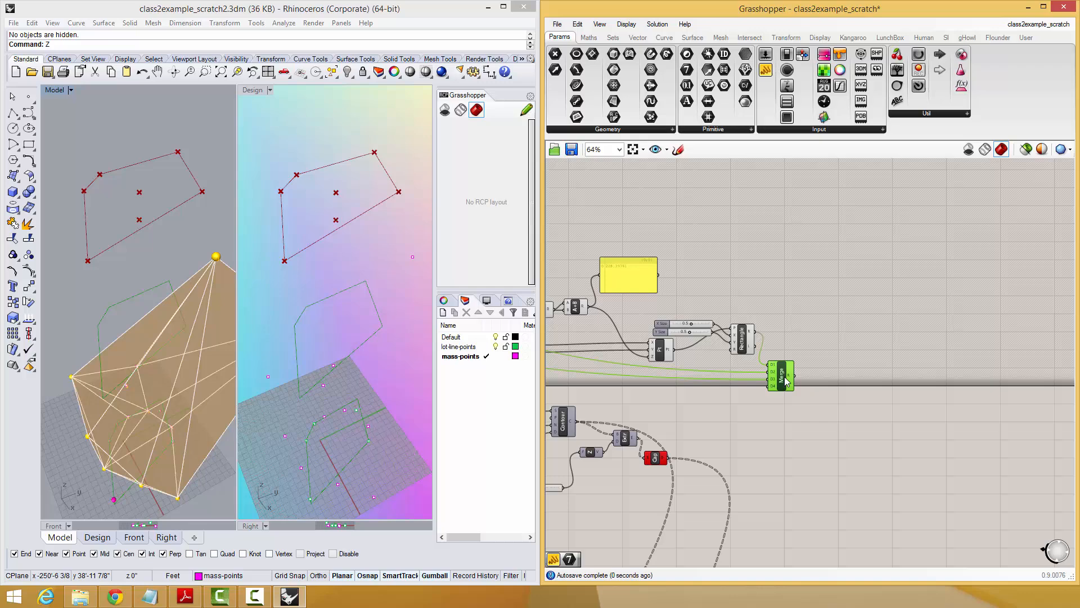
# Add a Loft component and connect the Merge result to its C input.
pyautogui.doubleClick(842, 343)
pyautogui.write('loft')
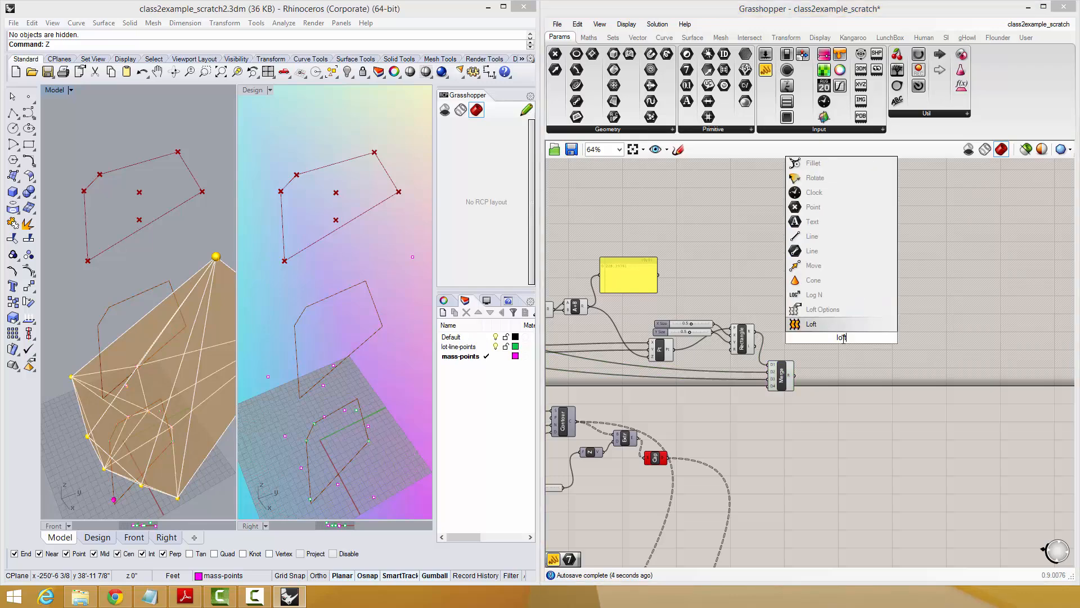
pyautogui.press('Return')
pyautogui.moveTo(794, 375); pyautogui.dragTo(832, 335)
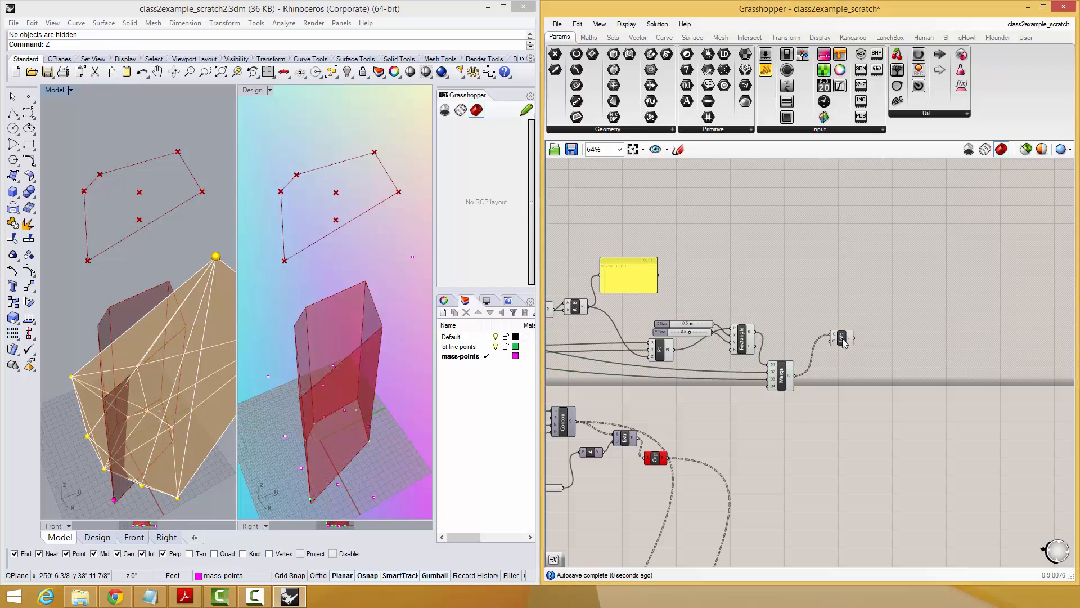
# Raise both Rectangle size sliders to 1.0.
pyautogui.scroll(5, 774, 372)
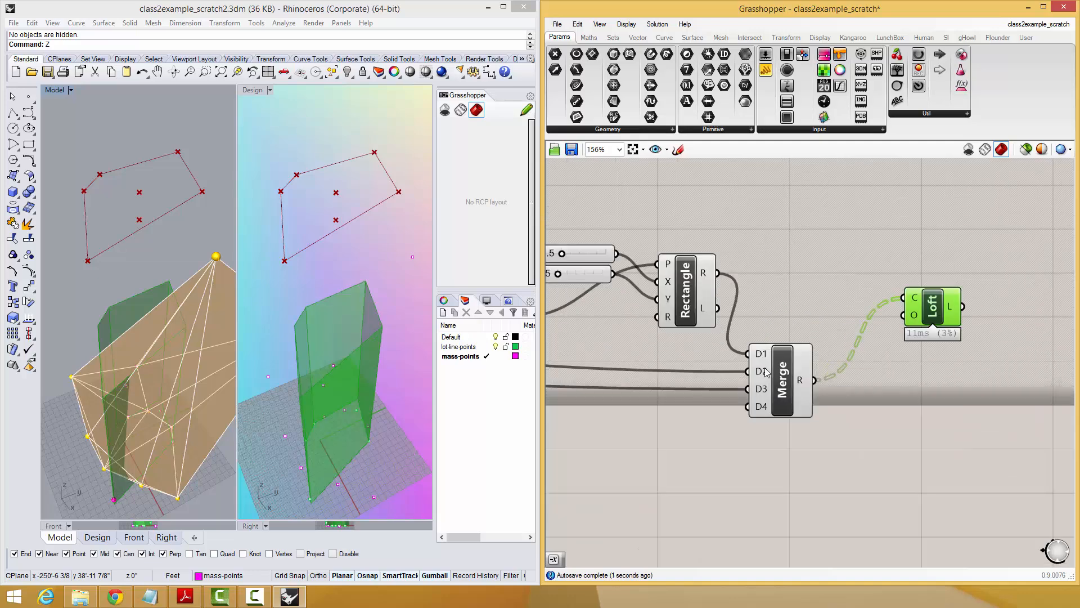
pyautogui.click(690, 290)
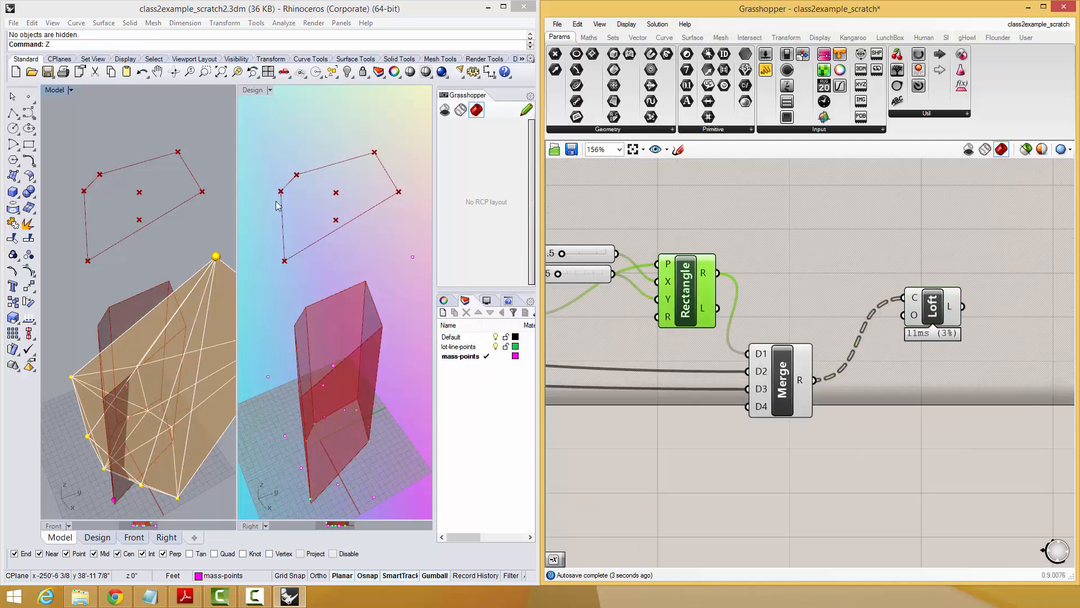
pyautogui.moveTo(161, 220); pyautogui.dragTo(160, 247, button='right')
pyautogui.moveTo(572, 260); pyautogui.dragTo(608, 267, button='right')
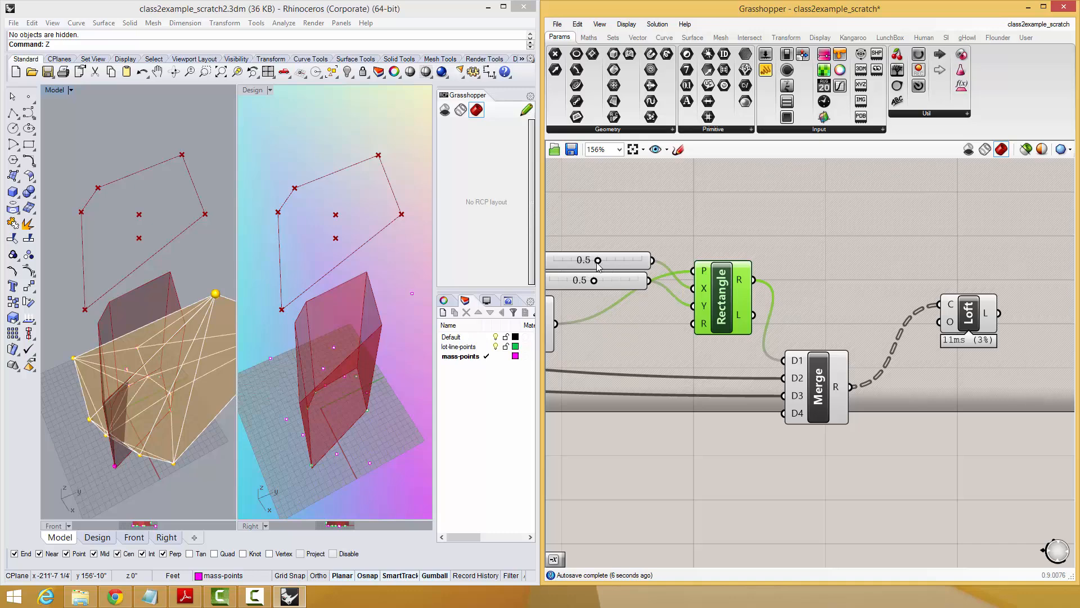
pyautogui.moveTo(597, 261); pyautogui.dragTo(642, 261)
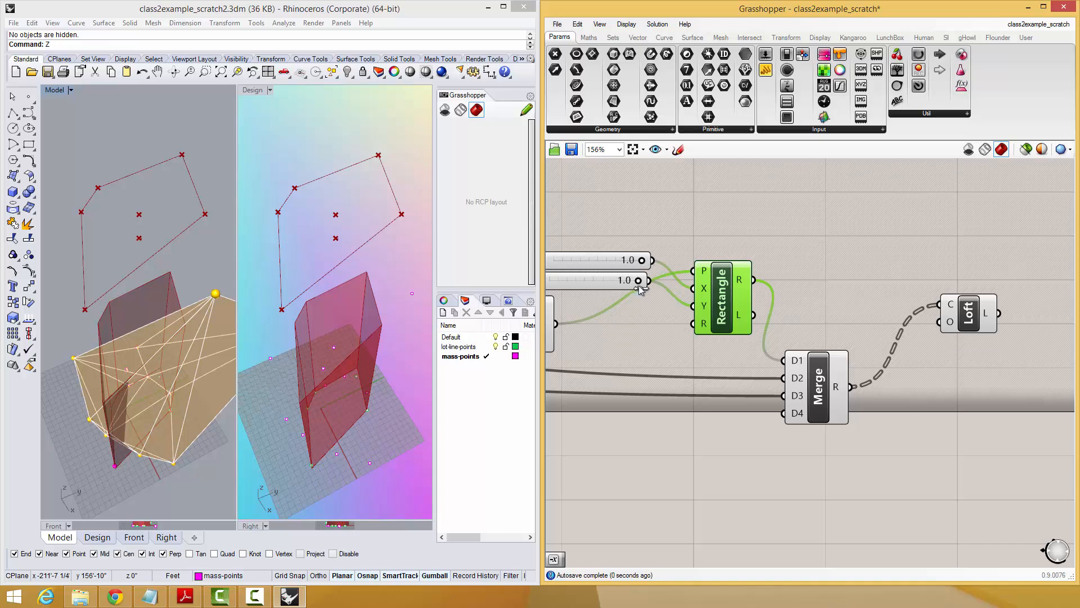
# Add a number slider of 44 and connect it to the Rectangle's X and Y inputs in place of the existing sliders.
pyautogui.click(624, 218)
pyautogui.doubleClick(623, 218)
pyautogui.write('44')
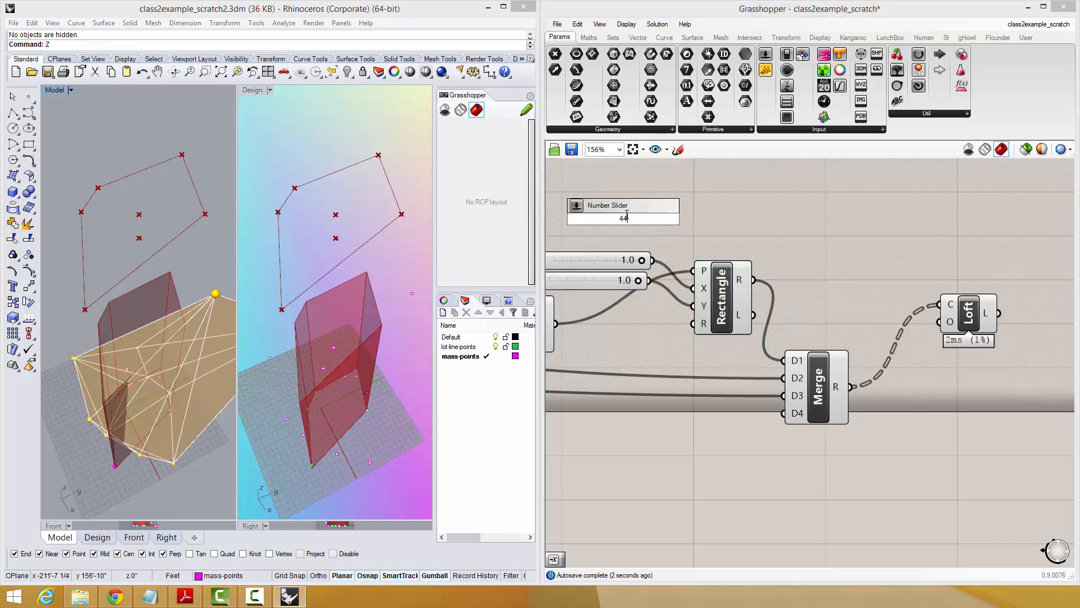
pyautogui.press('Return')
pyautogui.moveTo(696, 220); pyautogui.dragTo(693, 288)
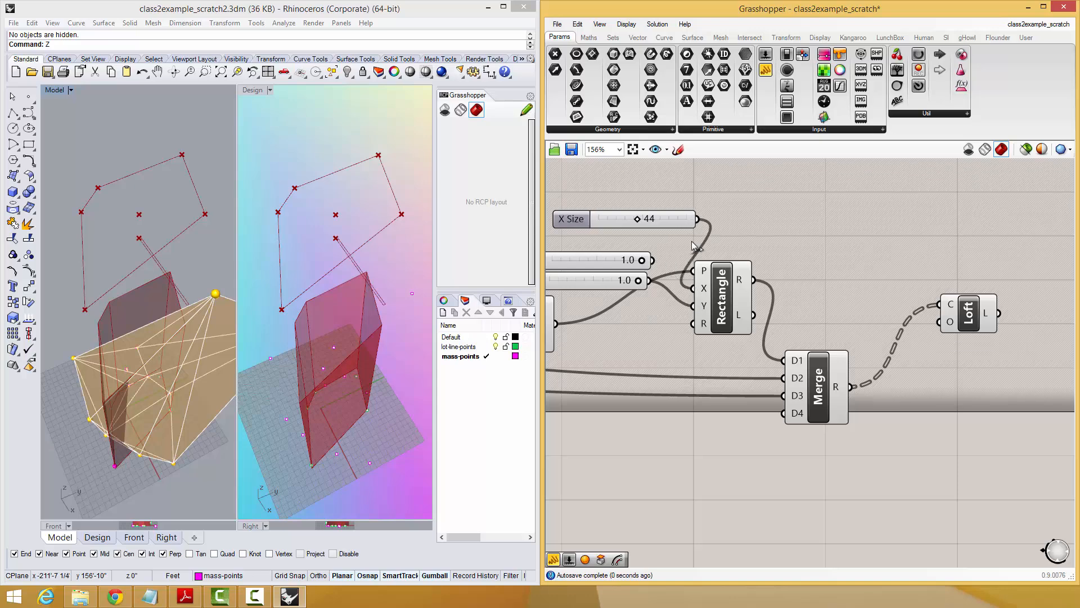
# Inspect the Merge result in a new panel and flatten the Merge component's D1 input.
pyautogui.click(976, 299)
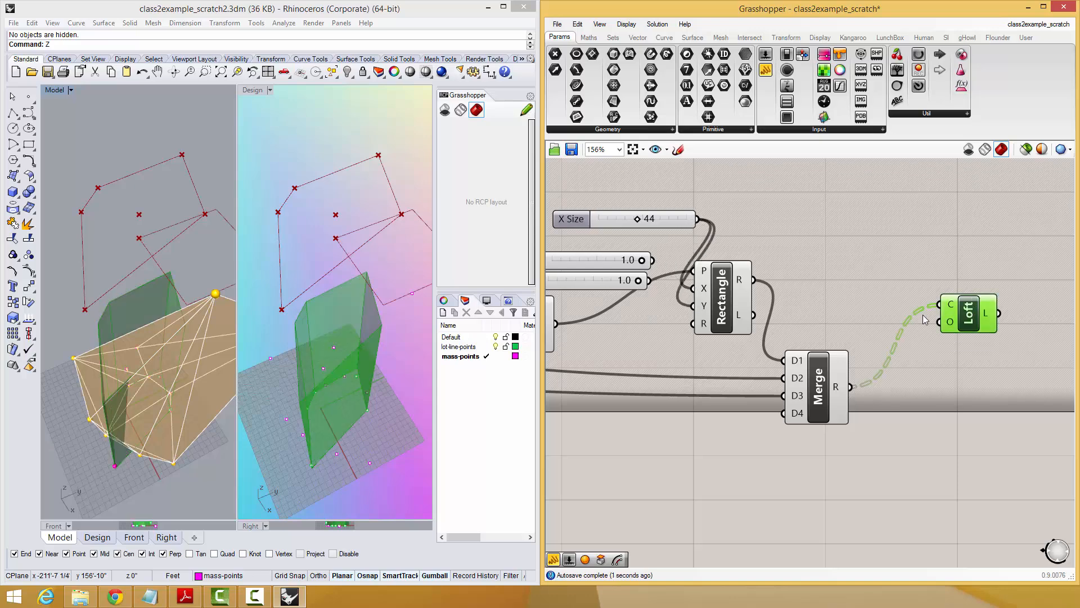
pyautogui.click(725, 308)
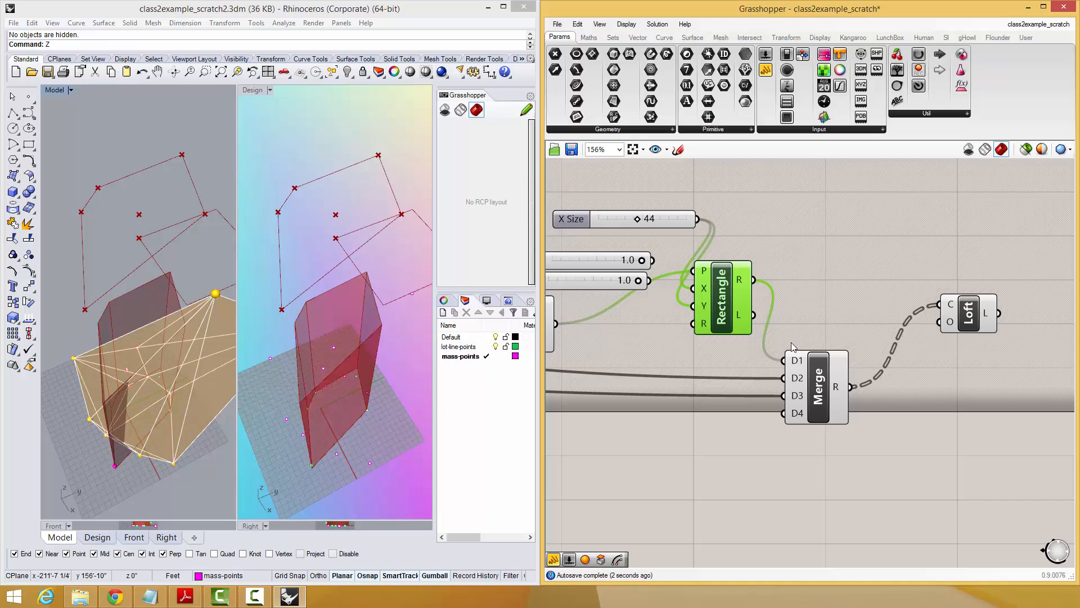
pyautogui.moveTo(794, 366)
pyautogui.click(882, 296)
pyautogui.doubleClick(881, 292)
pyautogui.write('//')
pyautogui.press('Return')
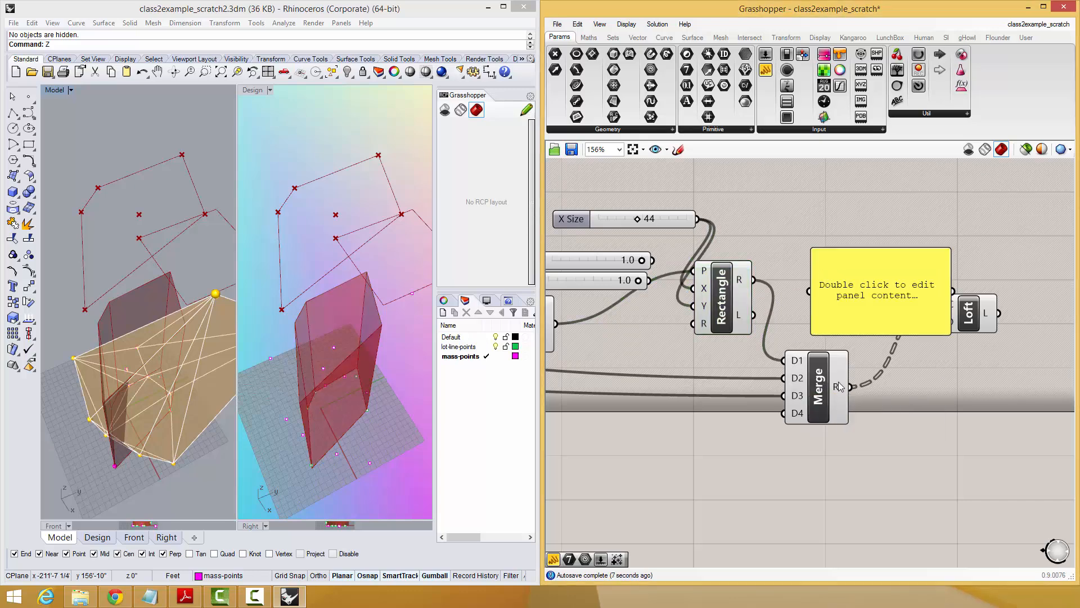
pyautogui.moveTo(850, 386); pyautogui.dragTo(809, 292)
pyautogui.click(878, 253)
pyautogui.moveTo(881, 257); pyautogui.dragTo(890, 214)
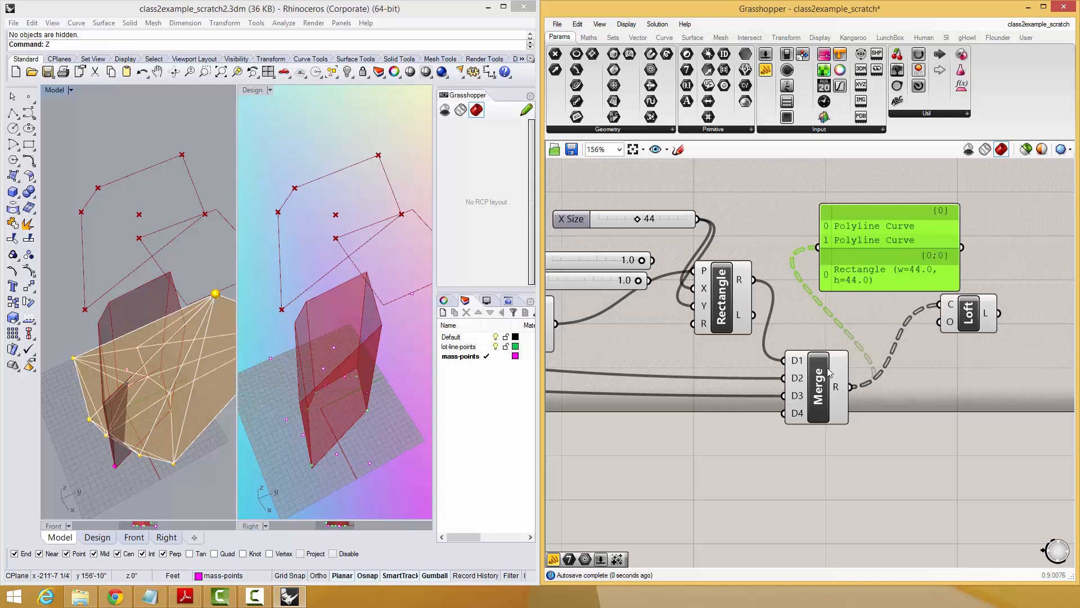
pyautogui.rightClick(798, 363)
pyautogui.click(829, 436)
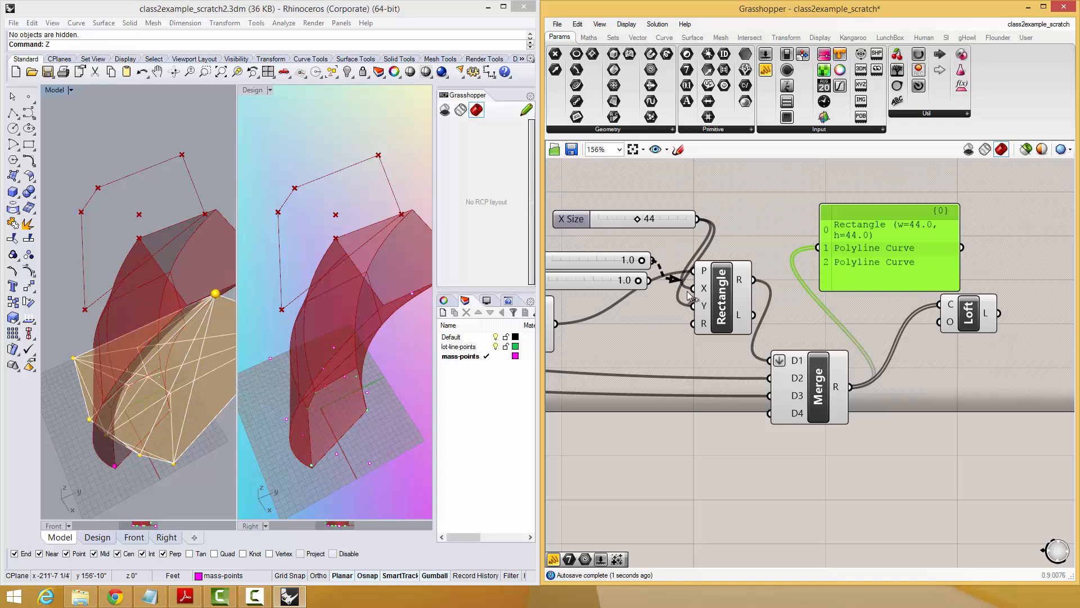
# Reconnect the two 1.0 sliders to the Rectangle's X and Y inputs and delete the panel showing the Merge result.
pyautogui.moveTo(687, 292); pyautogui.dragTo(702, 326)
pyautogui.click(705, 302)
pyautogui.click(877, 259)
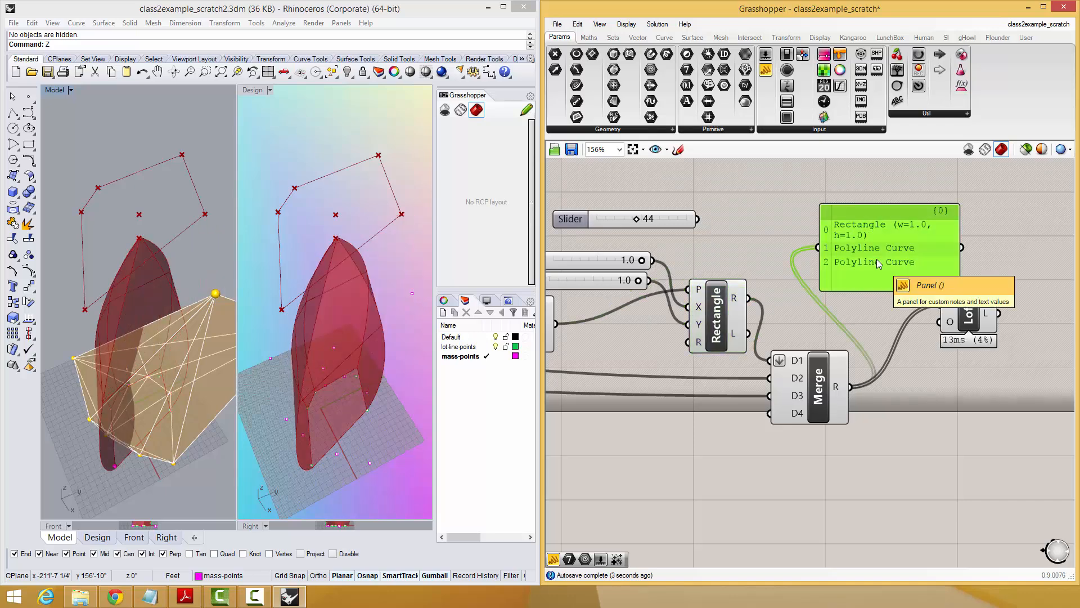
pyautogui.press('Delete')
# Add a Loft Options component and connect its output to the Loft's O input.
pyautogui.moveTo(876, 258); pyautogui.dragTo(808, 256, button='right')
pyautogui.doubleClick(808, 258)
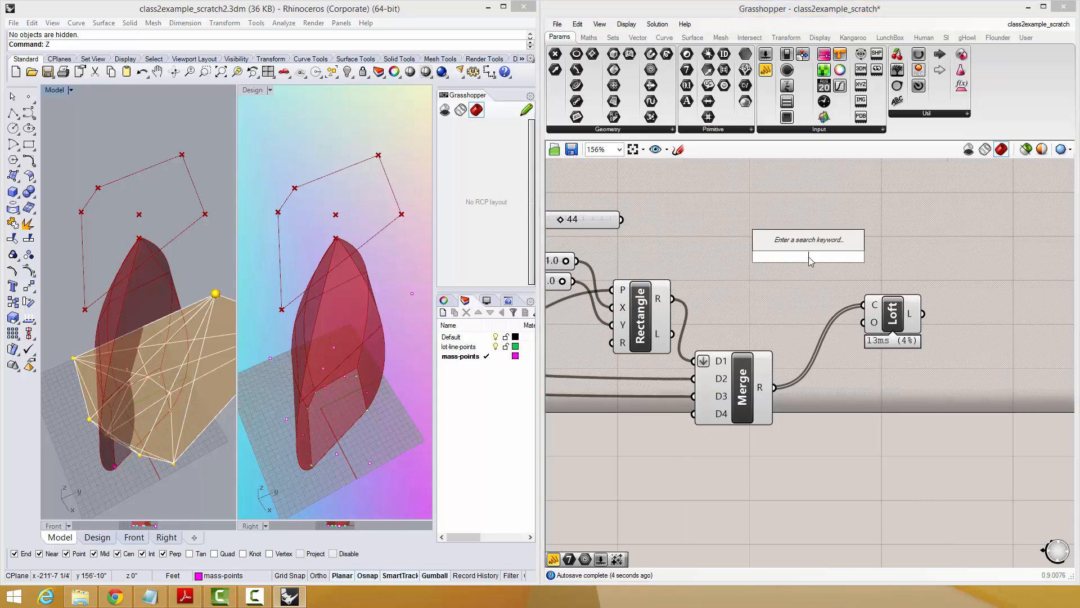
pyautogui.write('loft')
pyautogui.click(805, 229)
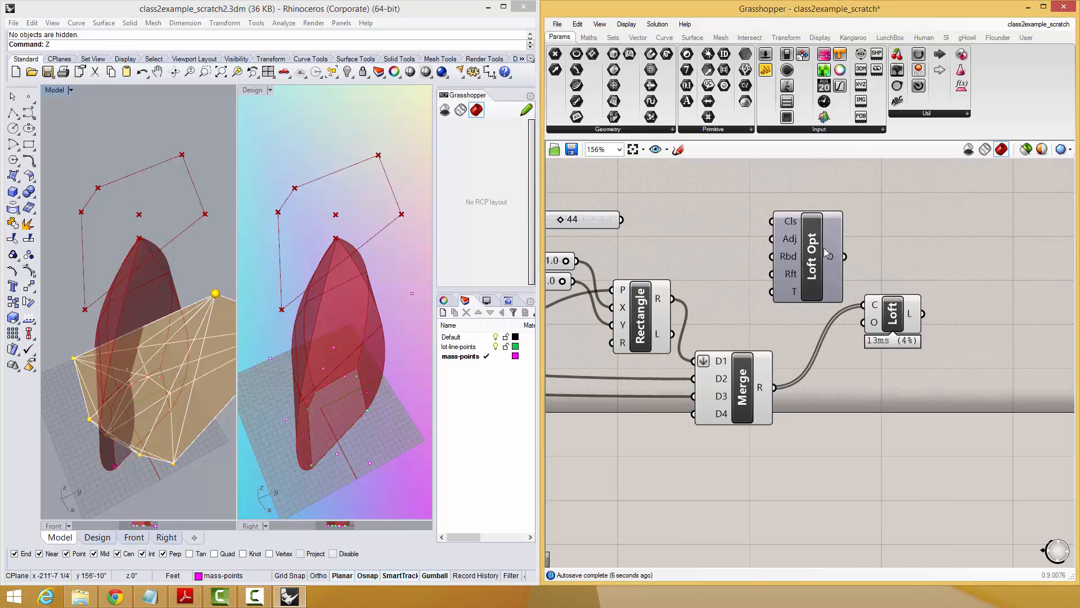
pyautogui.moveTo(844, 257); pyautogui.dragTo(944, 312)
pyautogui.moveTo(792, 212); pyautogui.dragTo(795, 236)
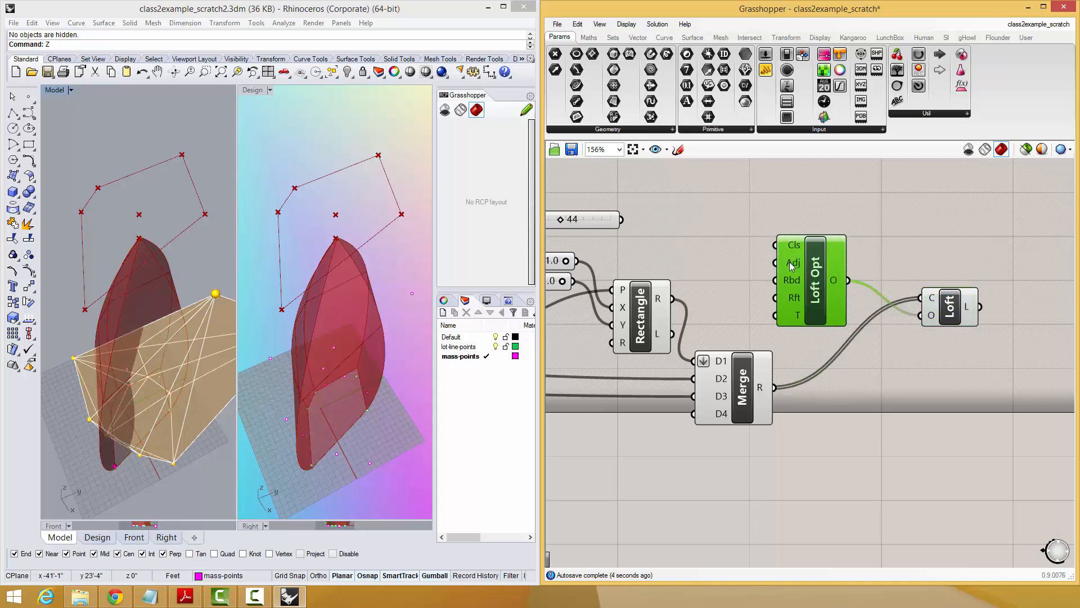
# Add a number slider of 3 and connect it to the Loft Options T input for a straight loft.
pyautogui.rightClick(790, 249)
pyautogui.click(788, 263)
pyautogui.moveTo(788, 315)
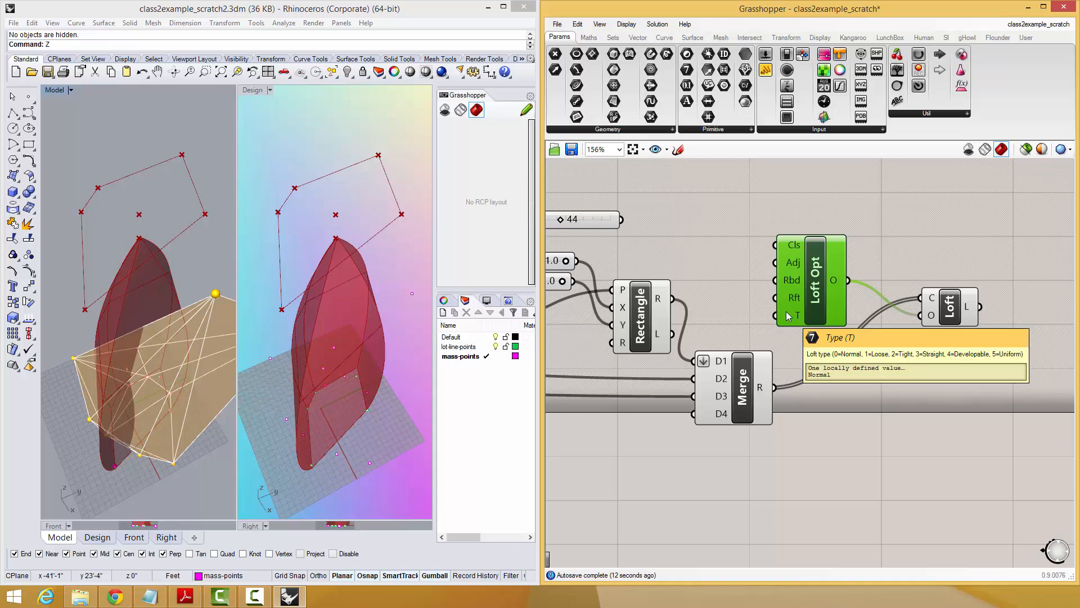
pyautogui.doubleClick(728, 309)
pyautogui.write('3')
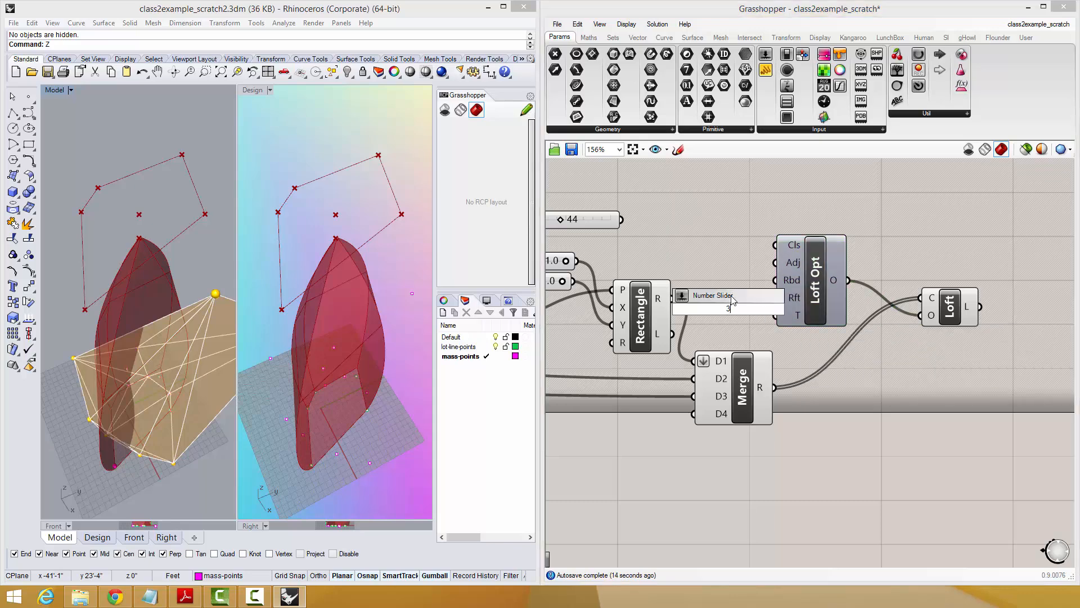
pyautogui.click(731, 297)
pyautogui.moveTo(807, 299)
pyautogui.mouseDown()
pyautogui.moveTo(842, 286)
pyautogui.moveTo(810, 302)
pyautogui.mouseUp()
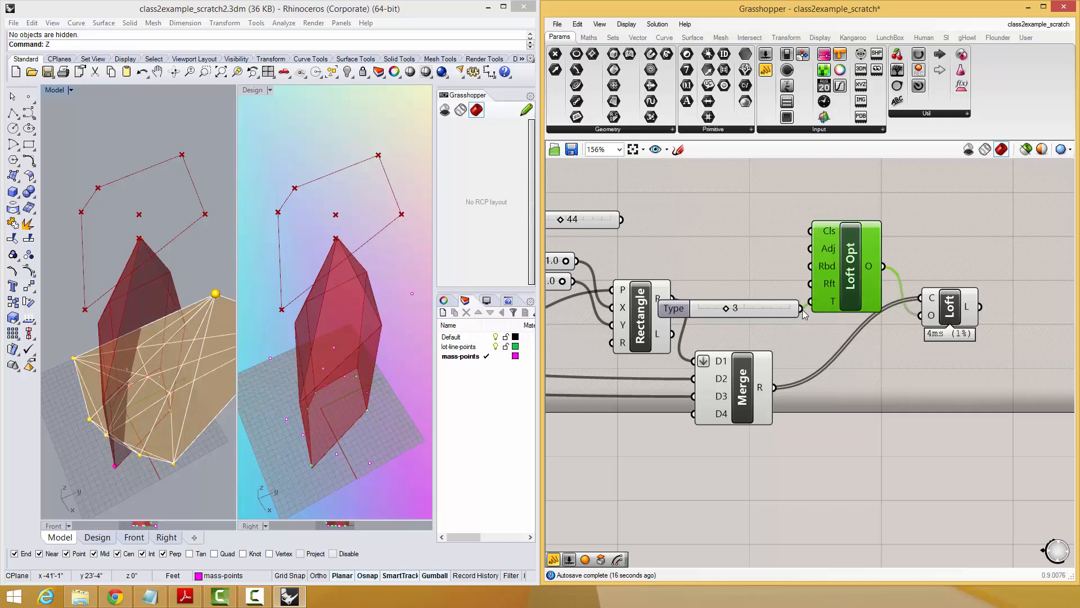
# Add a Cap Holes component, connect the Loft output to it, and inspect the capped mass in the Model viewport.
pyautogui.moveTo(130, 338); pyautogui.dragTo(129, 294, button='right')
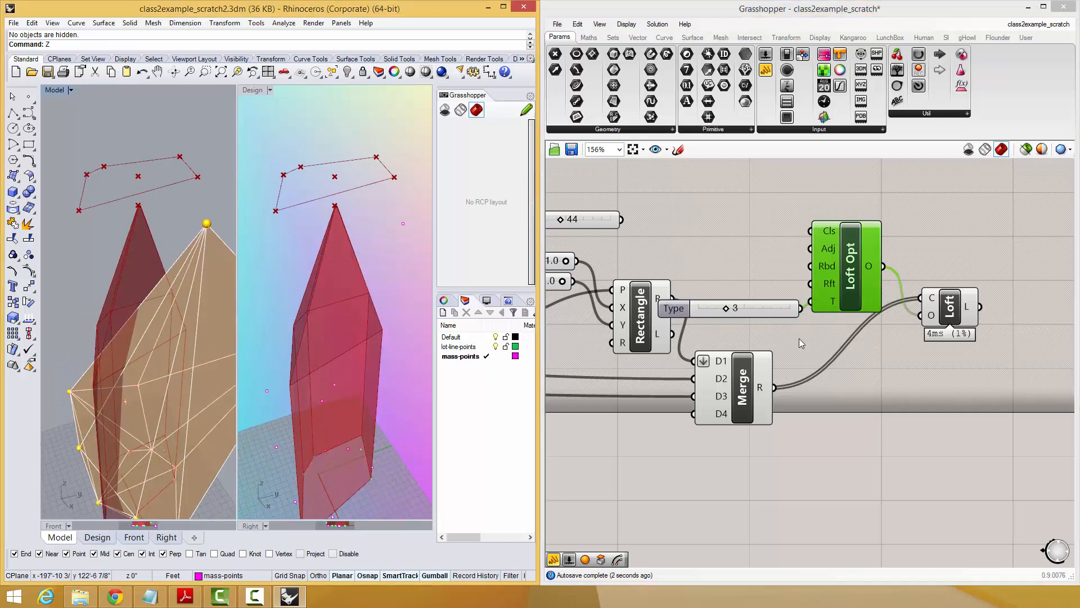
pyautogui.moveTo(1028, 305); pyautogui.dragTo(917, 327, button='right')
pyautogui.doubleClick(936, 313)
pyautogui.write('cap')
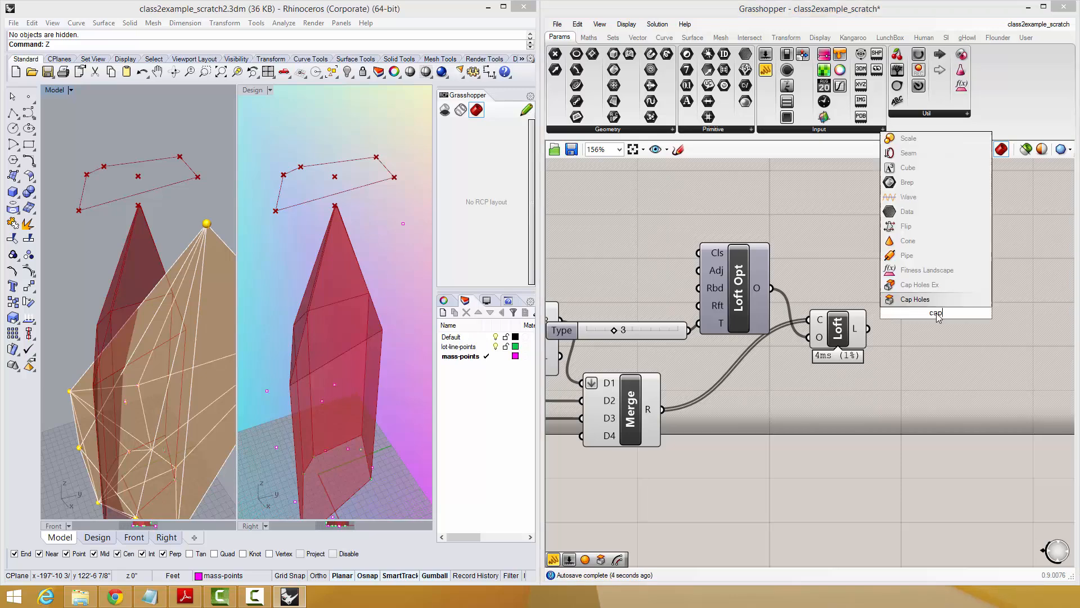
pyautogui.click(928, 299)
pyautogui.moveTo(914, 314); pyautogui.dragTo(910, 336)
pyautogui.click(795, 455)
pyautogui.moveTo(137, 346); pyautogui.dragTo(140, 336, button='right')
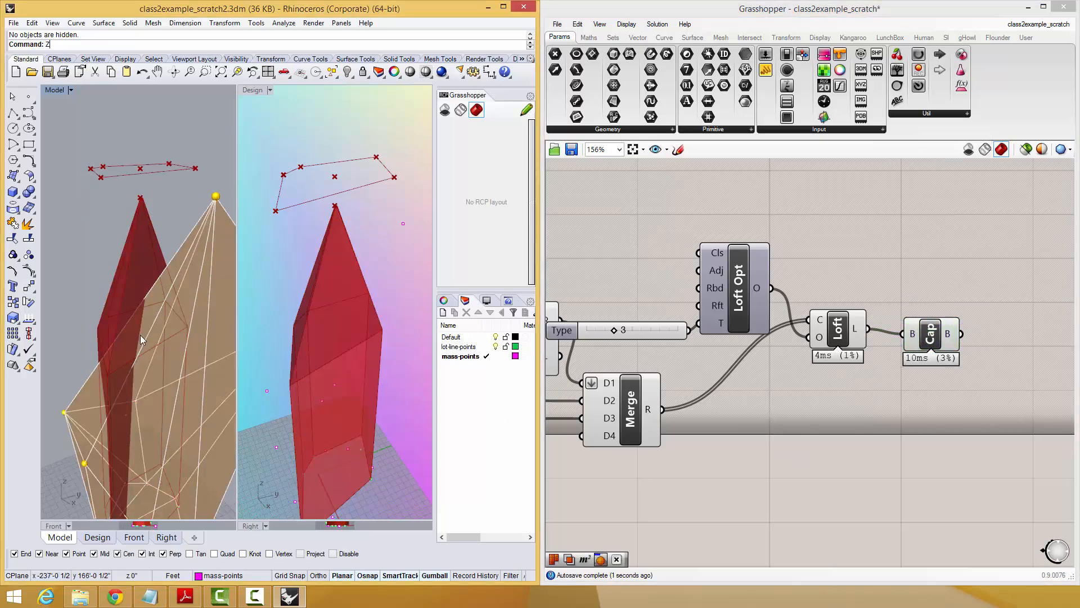
# Move the Cap Holes component after the contour Extrude farther away from it to open space in the lower definition.
pyautogui.scroll(-7, 140, 333)
pyautogui.moveTo(799, 401); pyautogui.dragTo(892, 406, button='right')
pyautogui.scroll(-2, 878, 406)
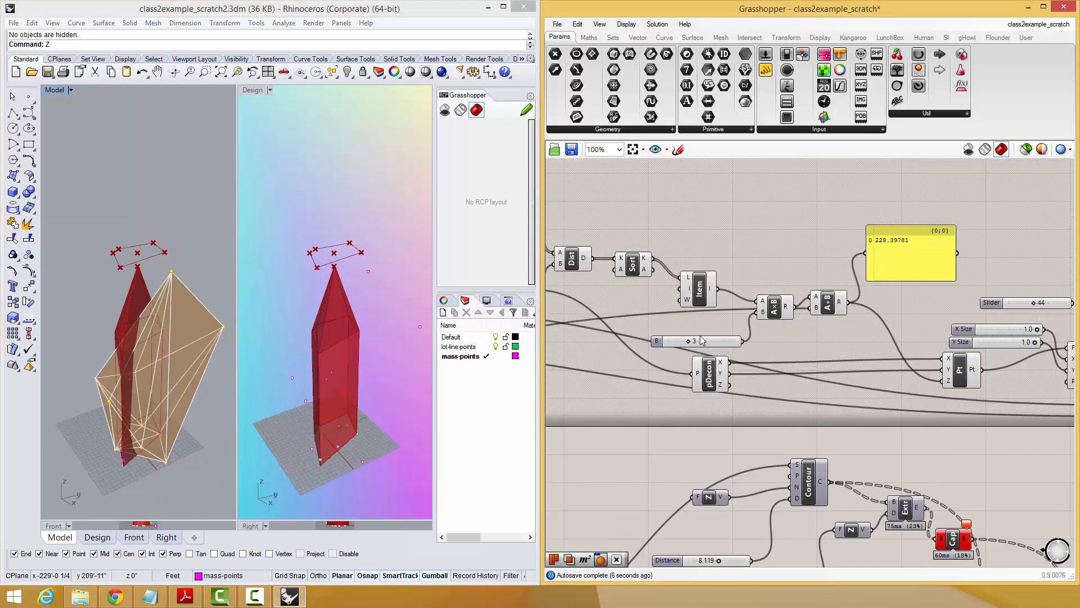
pyautogui.moveTo(688, 344)
pyautogui.mouseDown()
pyautogui.moveTo(703, 345)
pyautogui.moveTo(690, 347)
pyautogui.mouseUp()
pyautogui.moveTo(919, 401); pyautogui.dragTo(648, 394, button='right')
pyautogui.moveTo(925, 426); pyautogui.dragTo(887, 244, button='right')
pyautogui.scroll(-1, 776, 302)
pyautogui.scroll(-1, 886, 244)
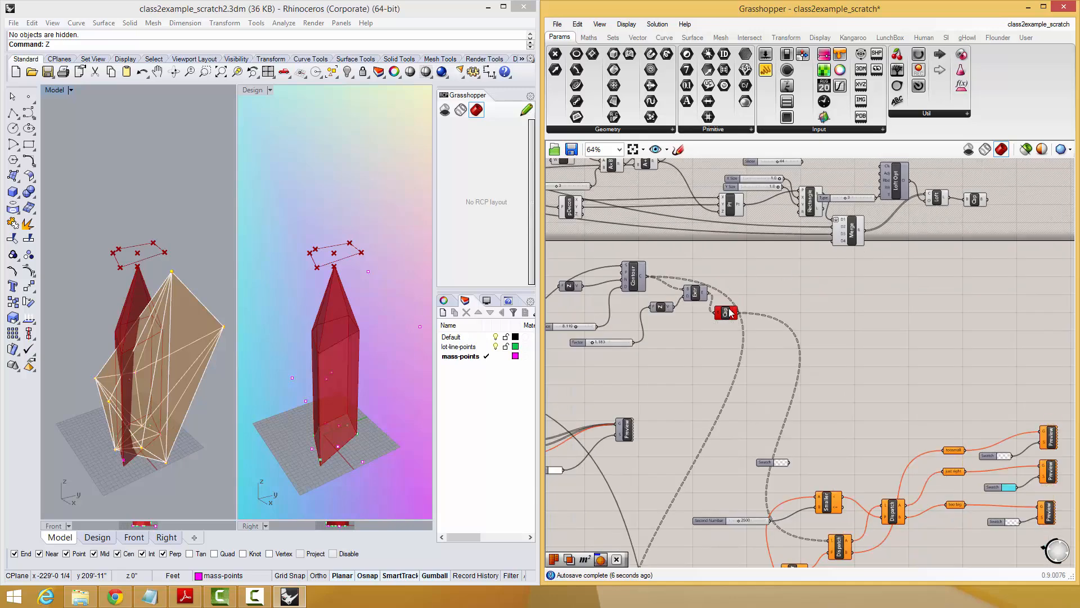
pyautogui.moveTo(730, 314); pyautogui.dragTo(768, 310)
pyautogui.moveTo(768, 310); pyautogui.dragTo(871, 271, button='right')
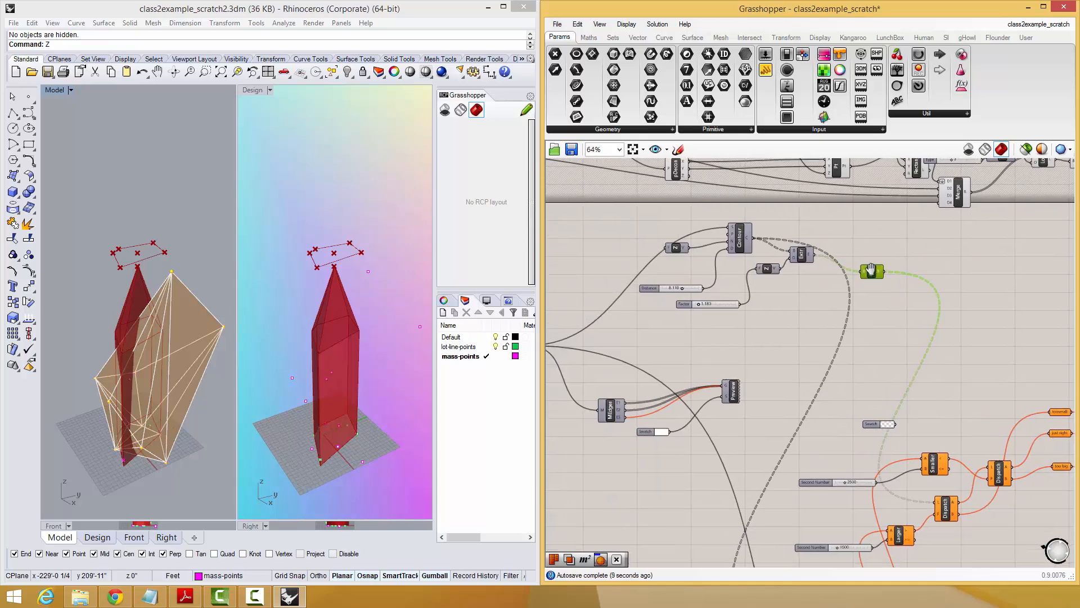
# Connect the new massing's Cap Holes output to the B input of the SMesh component in the lower definition.
pyautogui.moveTo(800, 311); pyautogui.dragTo(932, 306, button='right')
pyautogui.scroll(-1, 931, 307)
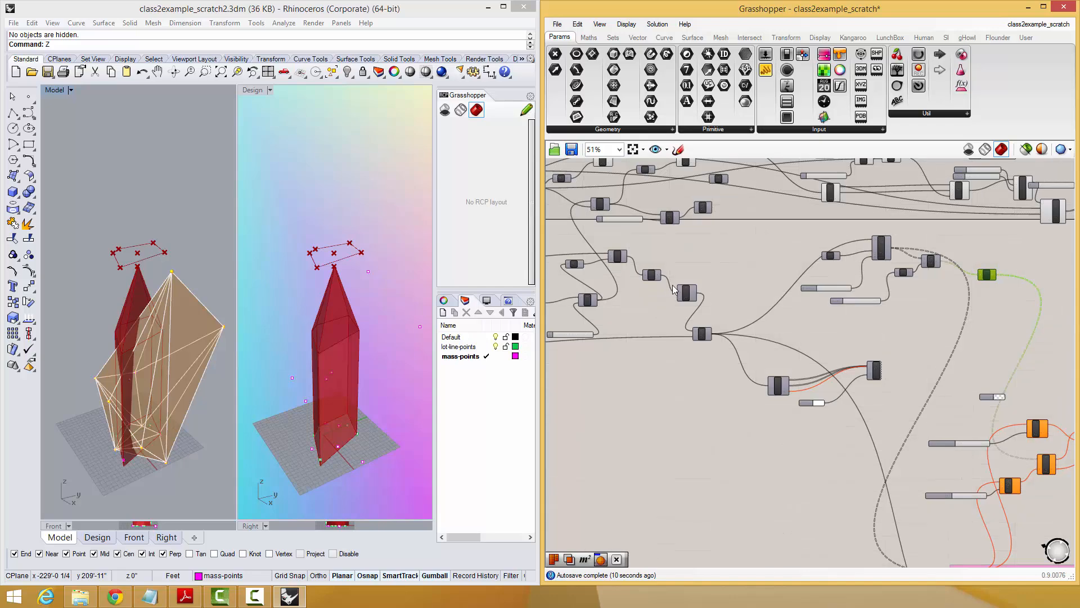
pyautogui.scroll(1, 675, 287)
pyautogui.scroll(-3, 658, 249)
pyautogui.moveTo(657, 249); pyautogui.dragTo(981, 204)
pyautogui.scroll(3, 974, 217)
pyautogui.scroll(1, 981, 205)
pyautogui.moveTo(852, 321); pyautogui.dragTo(950, 340, button='right')
pyautogui.scroll(-4, 948, 340)
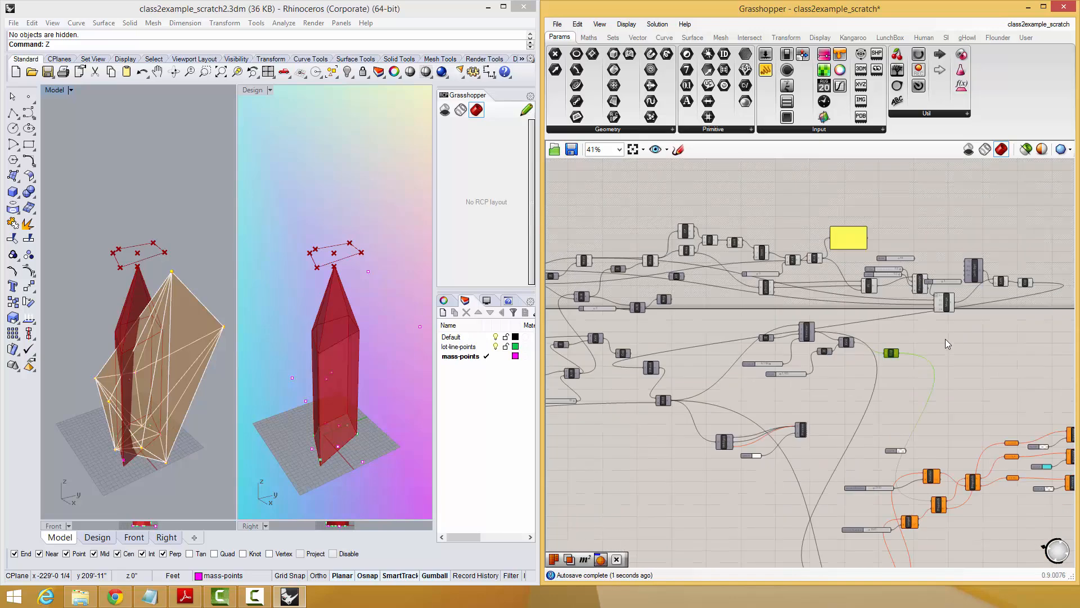
# Select the entire upper massing definition and move it up and to the left, clear of the dividing line.
pyautogui.moveTo(1014, 233); pyautogui.dragTo(557, 328)
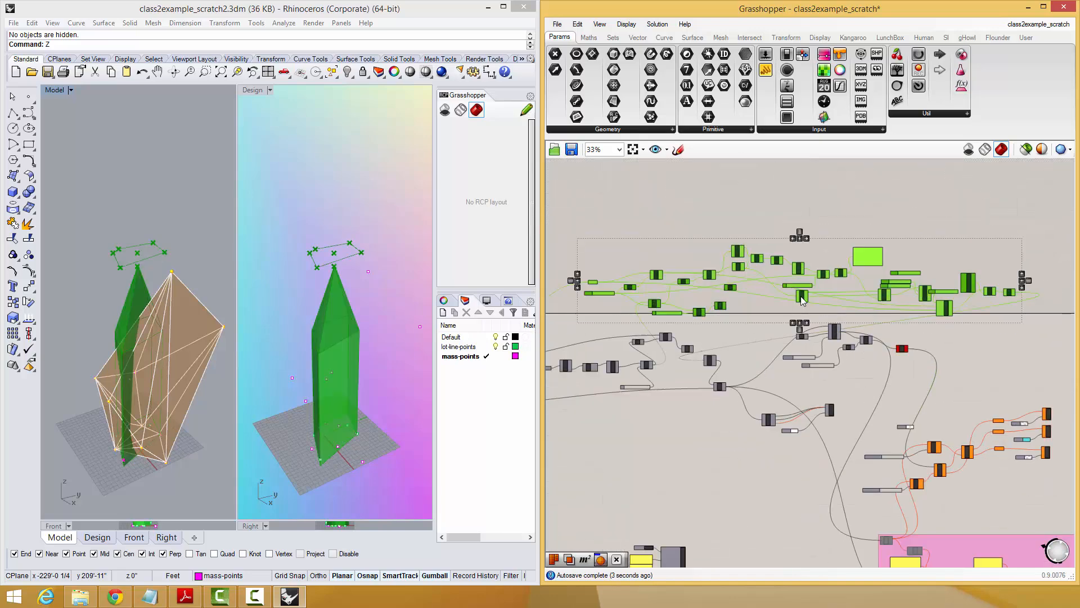
pyautogui.moveTo(793, 299); pyautogui.dragTo(689, 225)
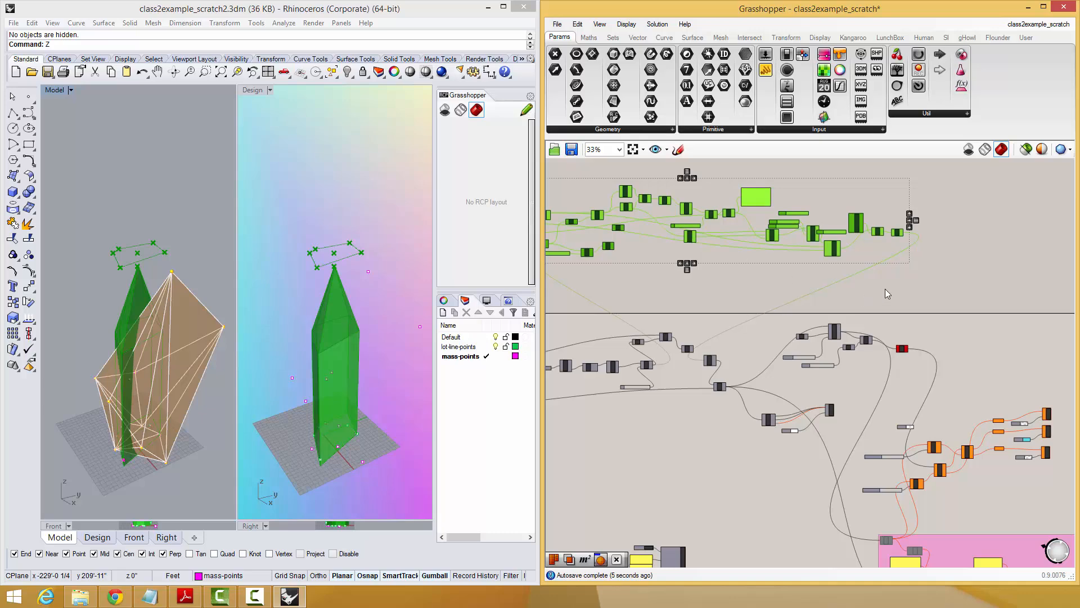
pyautogui.click(754, 391)
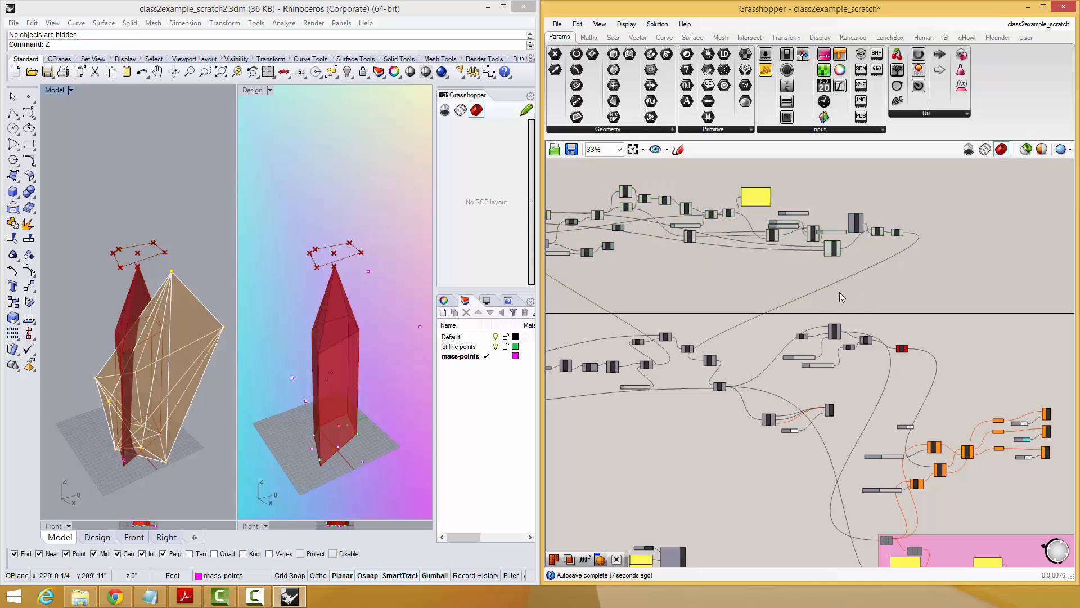
# Preview only selected components and inspect the SMesh, mesh intersection and Contour outputs, restoring the full preview when done.
pyautogui.moveTo(839, 292); pyautogui.dragTo(940, 294, button='right')
pyautogui.scroll(3, 864, 379)
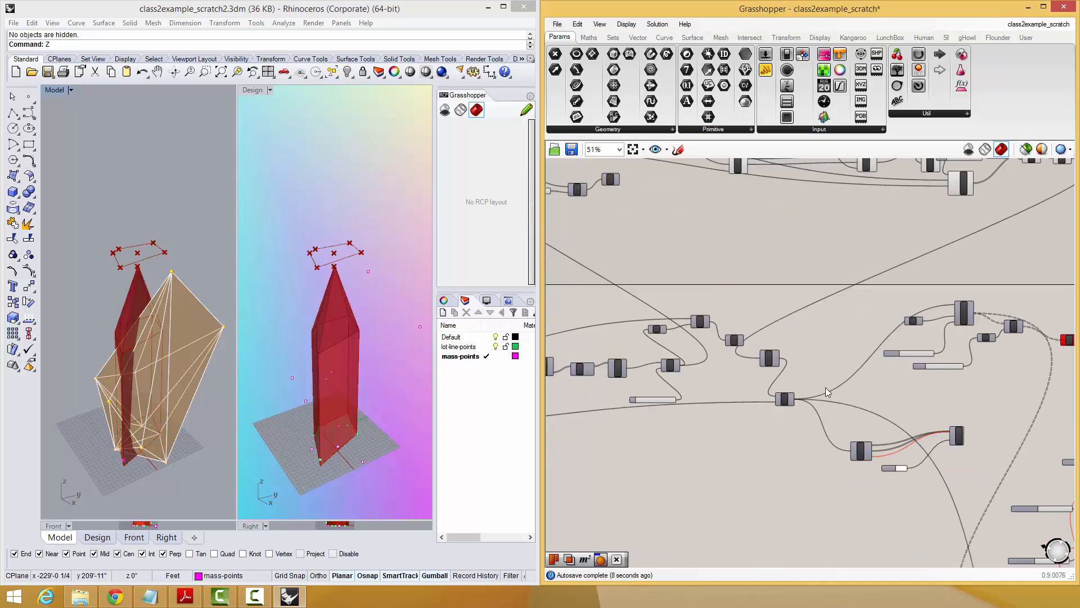
pyautogui.click(1030, 151)
pyautogui.click(754, 350)
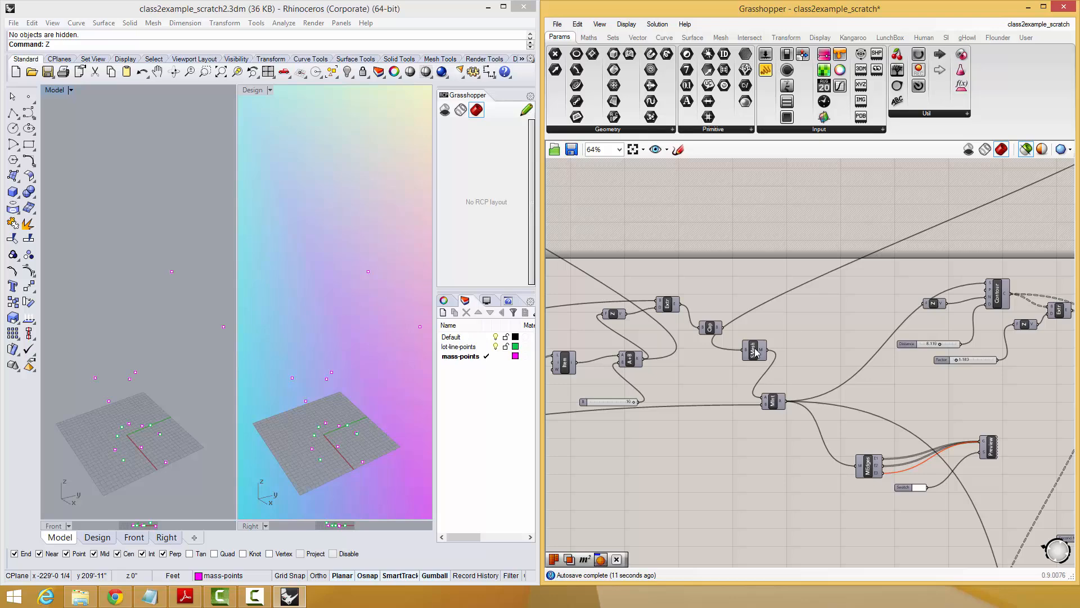
pyautogui.click(774, 401)
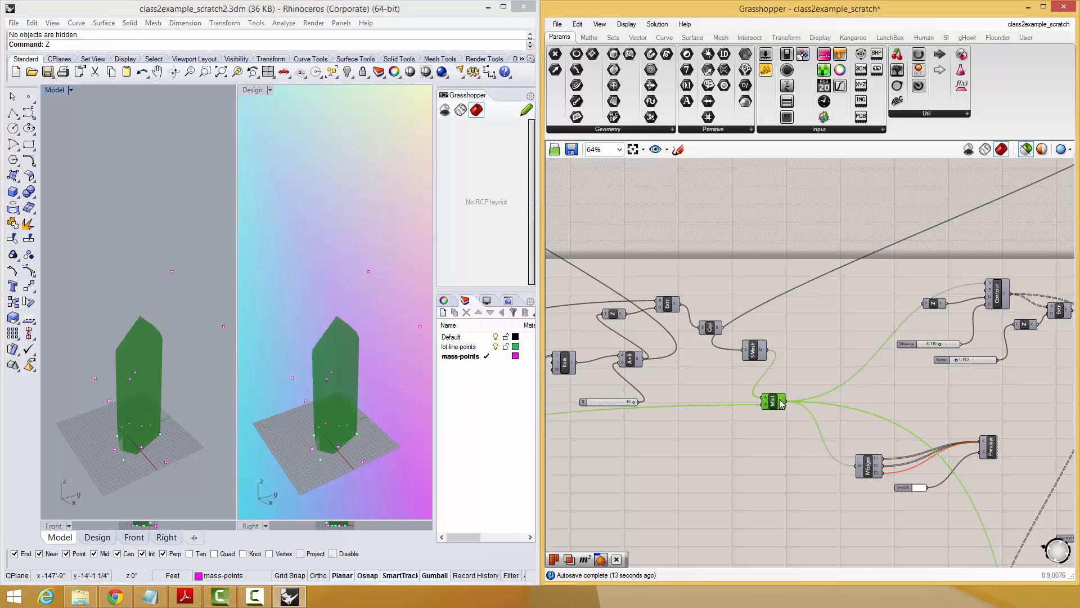
pyautogui.moveTo(136, 360); pyautogui.dragTo(112, 340, button='right')
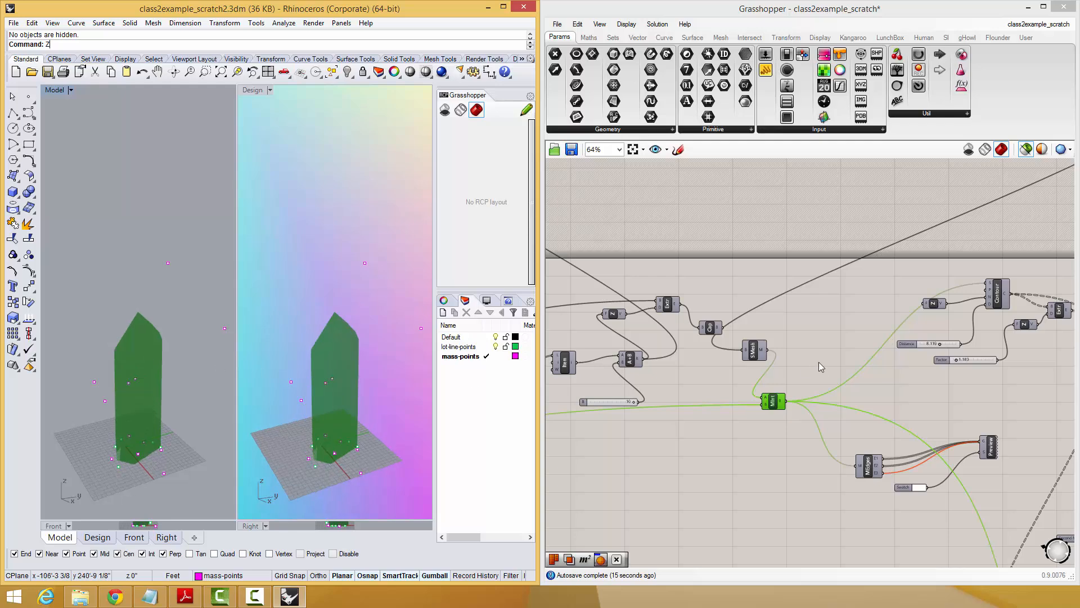
pyautogui.moveTo(944, 326); pyautogui.dragTo(837, 343, button='right')
pyautogui.click(891, 318)
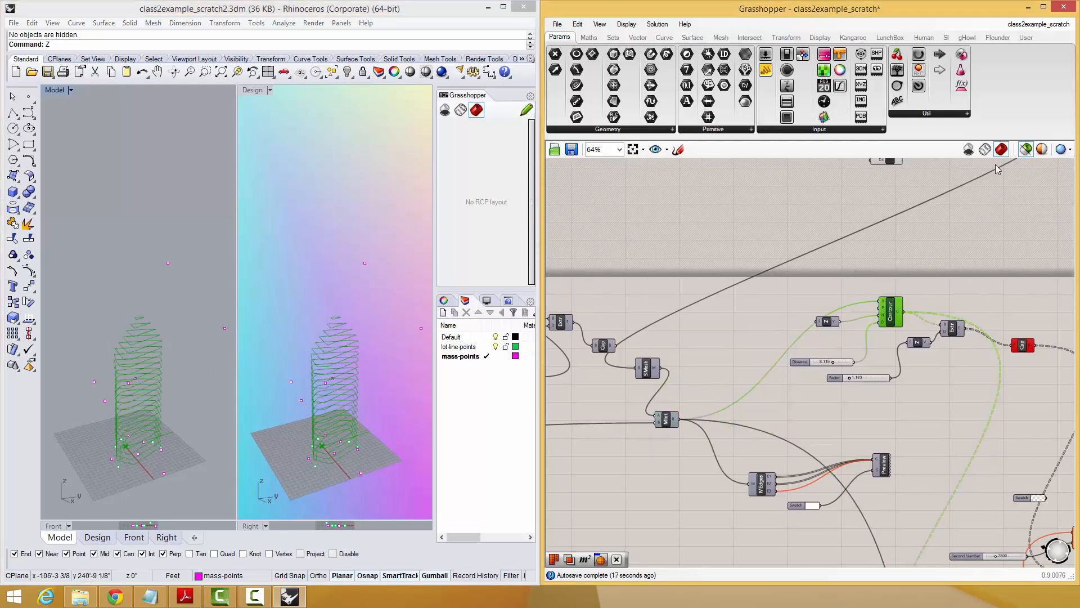
pyautogui.click(1025, 149)
# Select all components of the upper massing definition and hide their preview.
pyautogui.scroll(-5, 1024, 243)
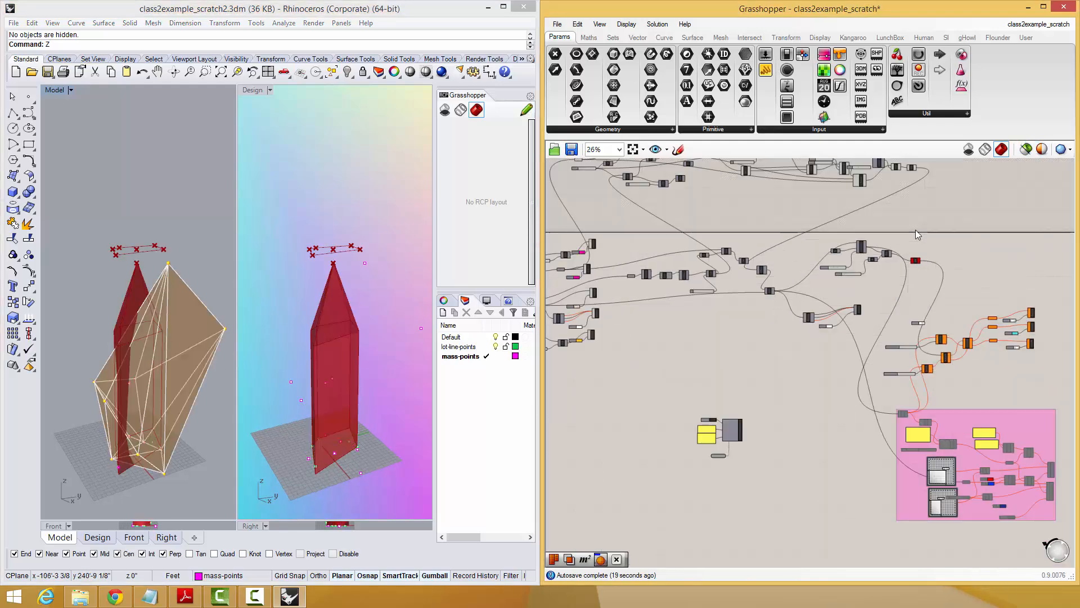
pyautogui.moveTo(916, 230); pyautogui.dragTo(908, 297, button='right')
pyautogui.moveTo(934, 181); pyautogui.dragTo(552, 299)
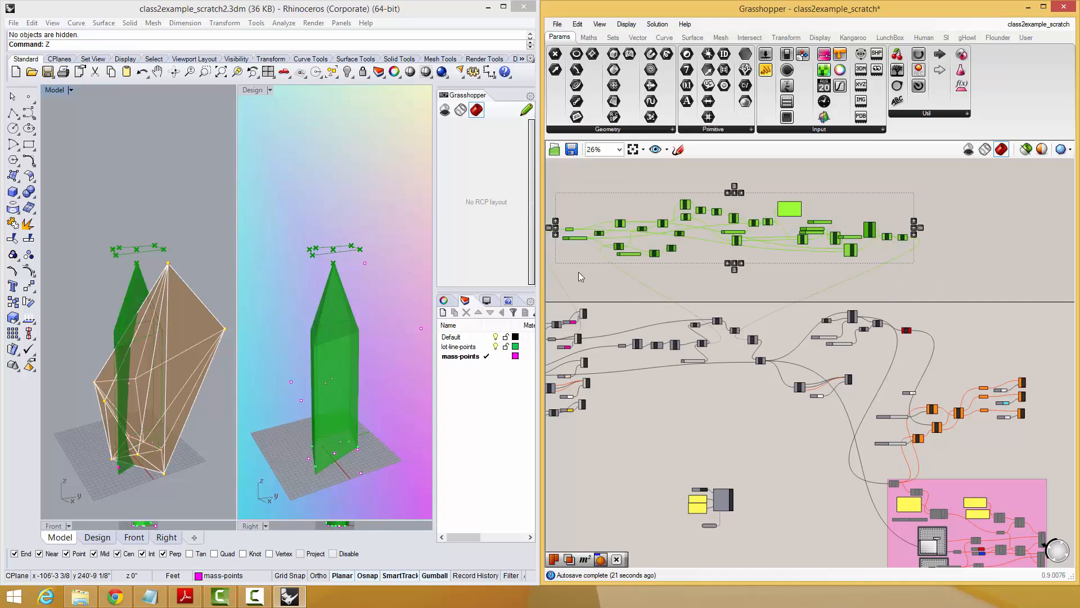
pyautogui.middleClick(605, 273)
pyautogui.click(630, 244)
# Preview only selected components, inspect the mesh intersection, Contour and Extrude outputs, and read the error on the Cap Holes component.
pyautogui.scroll(6, 902, 265)
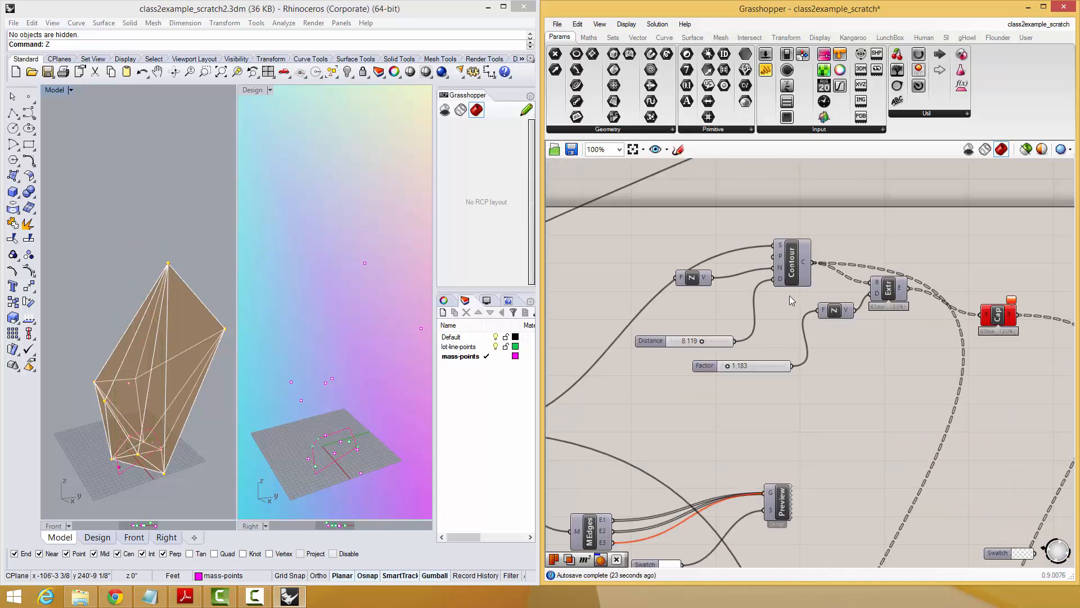
pyautogui.moveTo(869, 299); pyautogui.dragTo(1027, 248, button='right')
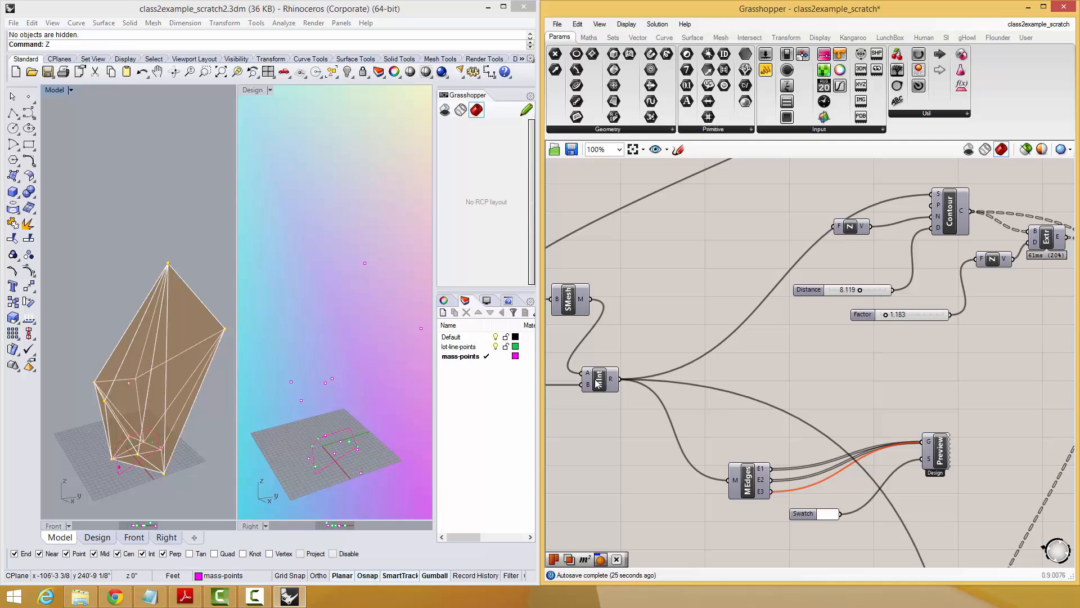
pyautogui.click(597, 384)
pyautogui.click(1026, 149)
pyautogui.moveTo(951, 214); pyautogui.dragTo(878, 274, button='right')
pyautogui.click(877, 274)
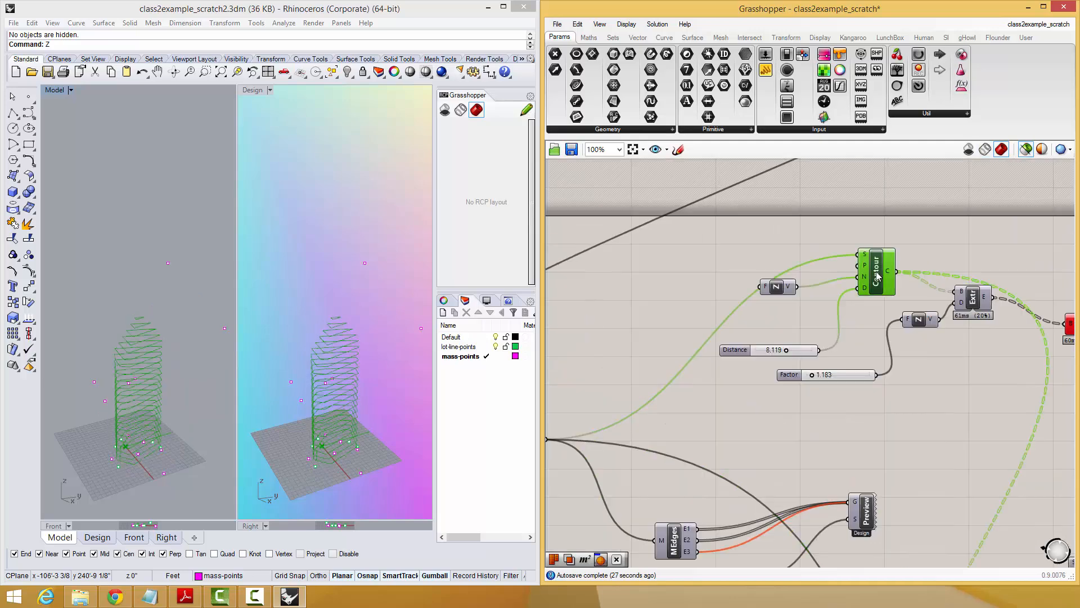
pyautogui.click(974, 304)
pyautogui.moveTo(974, 304); pyautogui.dragTo(881, 311, button='right')
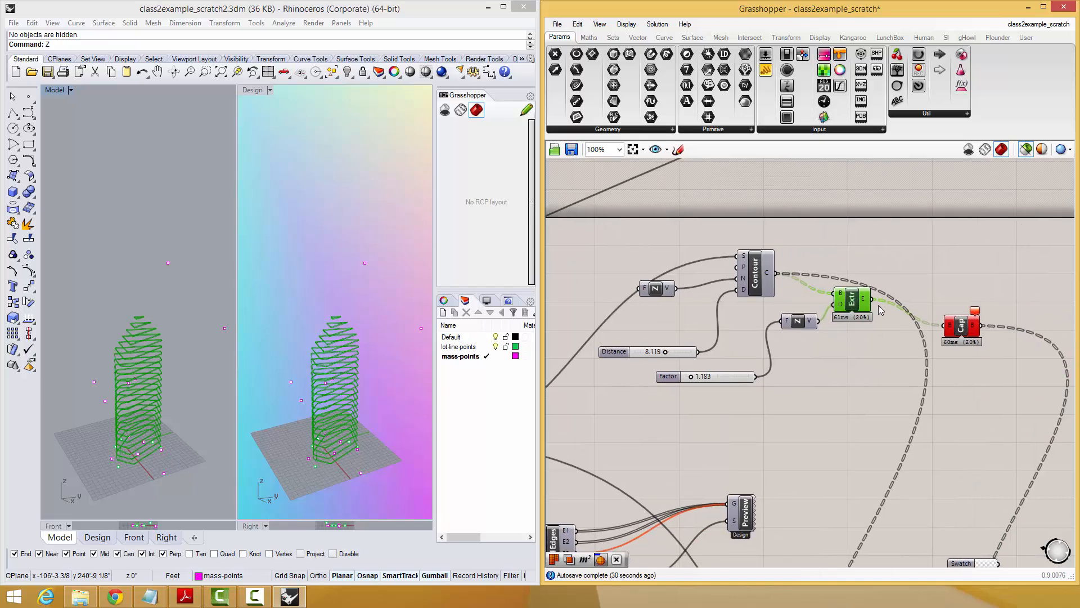
pyautogui.click(974, 313)
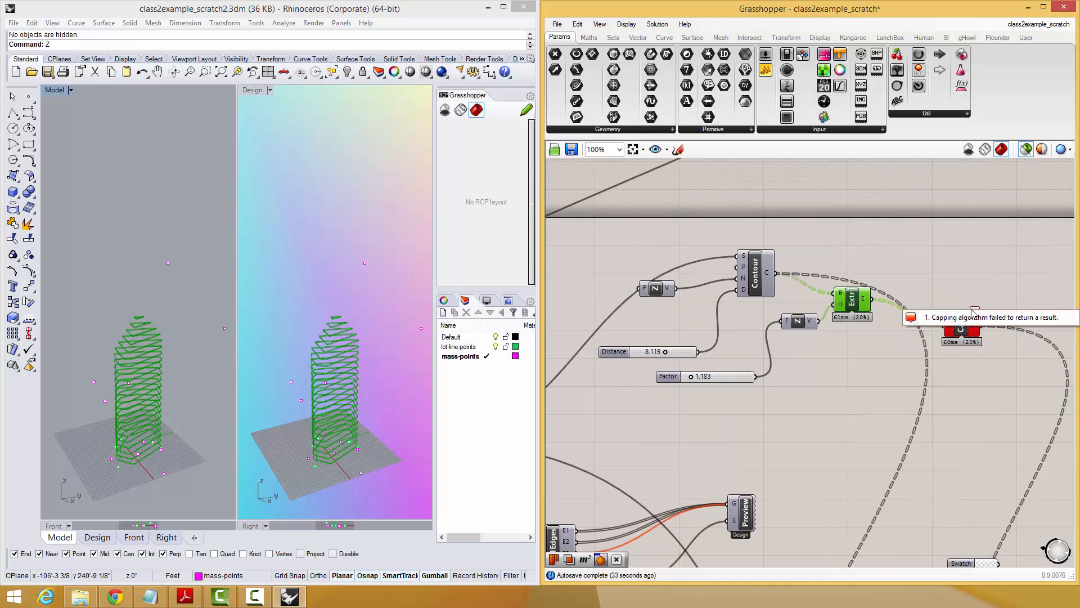
pyautogui.scroll(3, 849, 237)
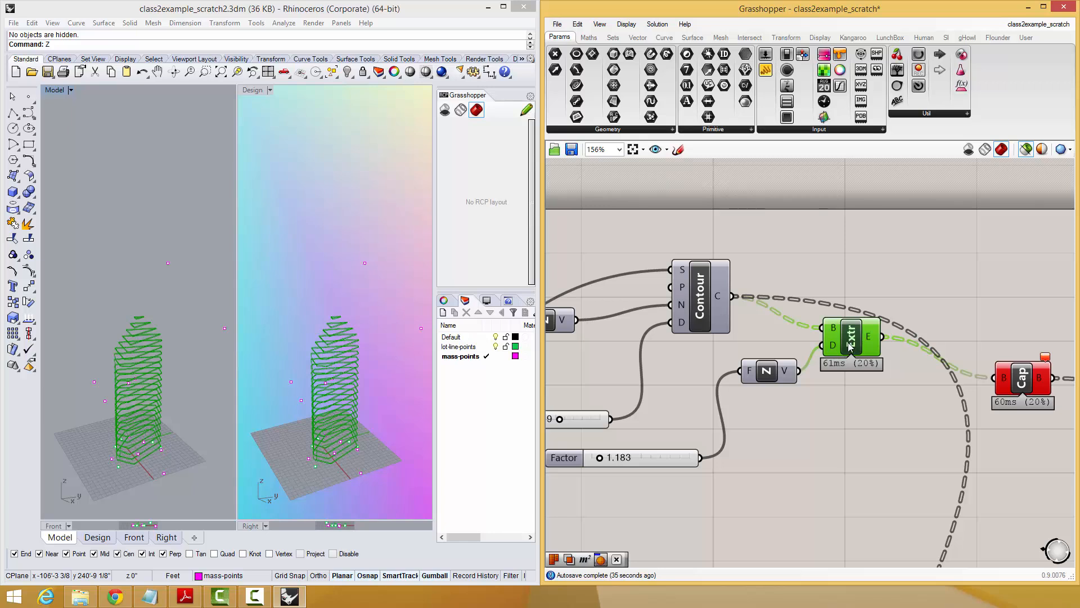
# Add a Boundary Surfaces component between Contour and Extrude, wiring Contour's C output to its E input and its S output to Extrude's B input.
pyautogui.click(812, 228)
pyautogui.doubleClick(811, 224)
pyautogui.write('Boun')
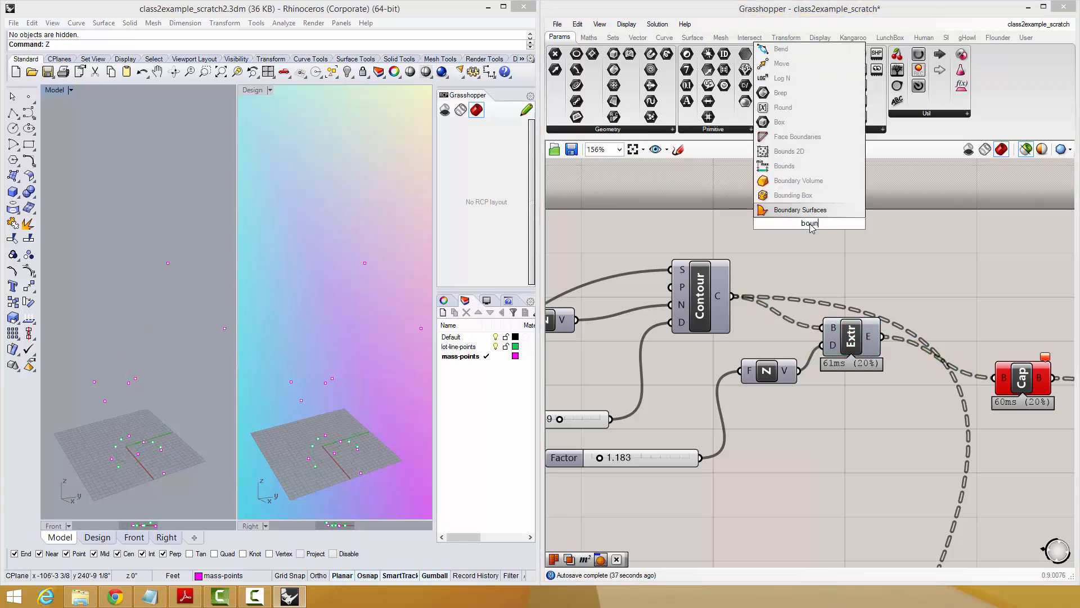
pyautogui.click(800, 211)
pyautogui.moveTo(707, 297); pyautogui.dragTo(688, 289)
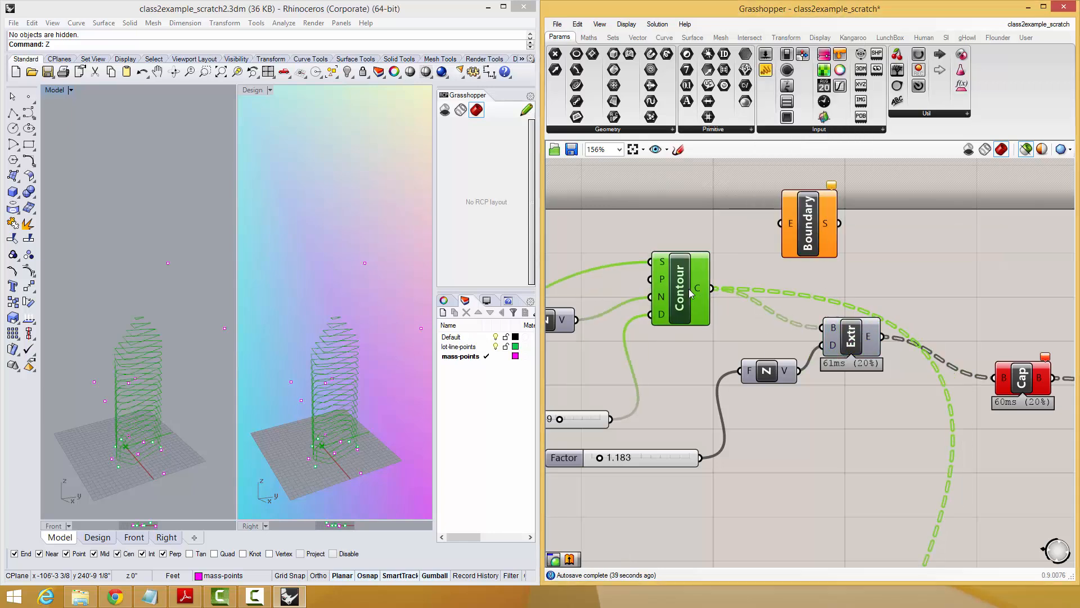
pyautogui.click(798, 279)
pyautogui.moveTo(779, 225); pyautogui.dragTo(709, 294)
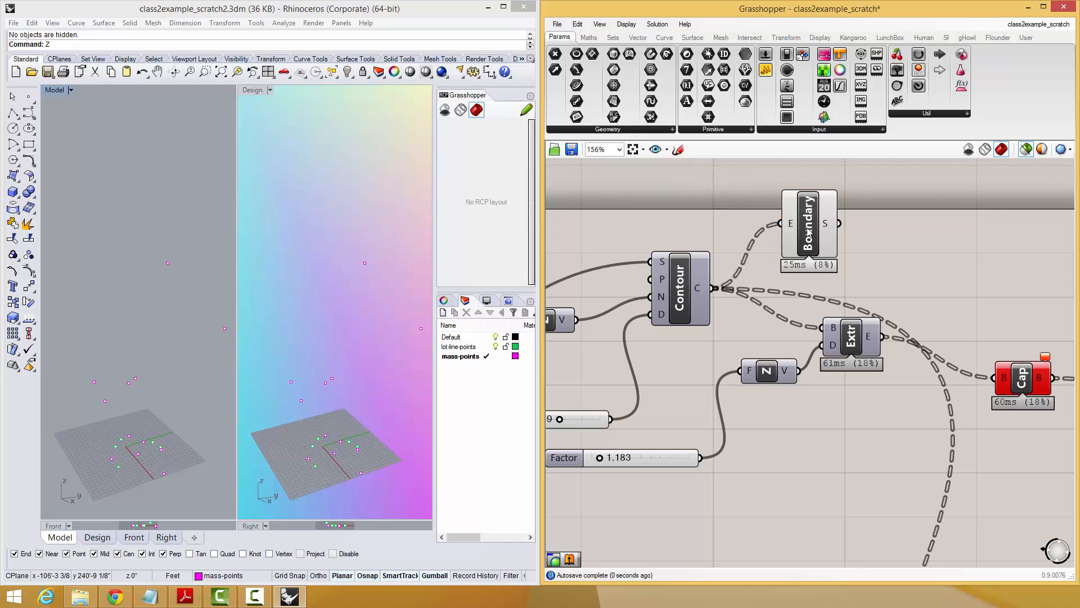
pyautogui.moveTo(809, 242); pyautogui.dragTo(823, 329)
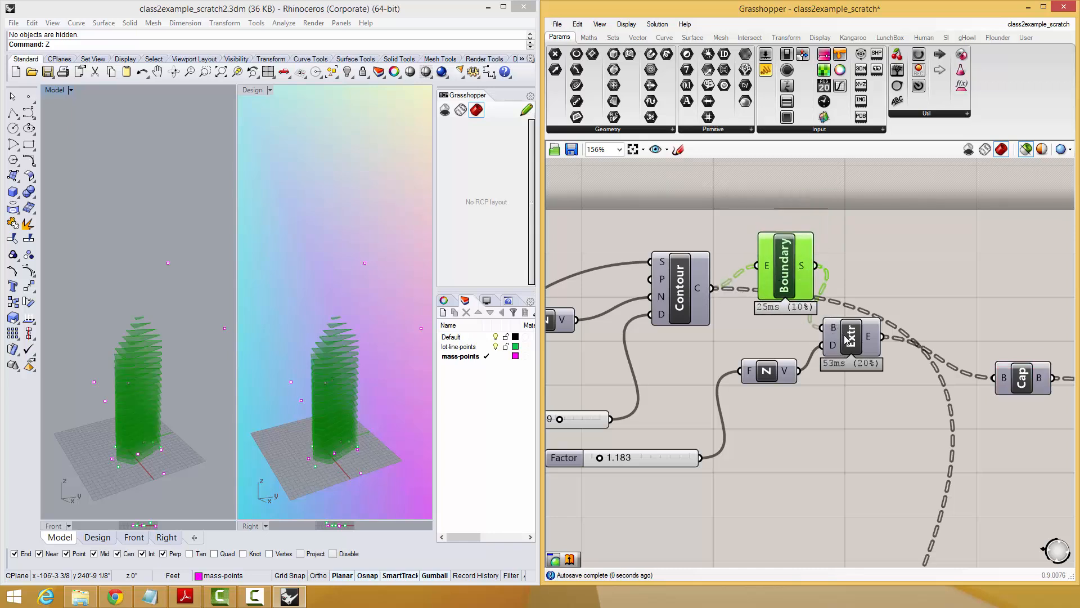
pyautogui.click(850, 340)
# Rewire the Dispatch L input to Extrude's E output and delete the Cap Holes component.
pyautogui.moveTo(1064, 388); pyautogui.dragTo(993, 399, button='right')
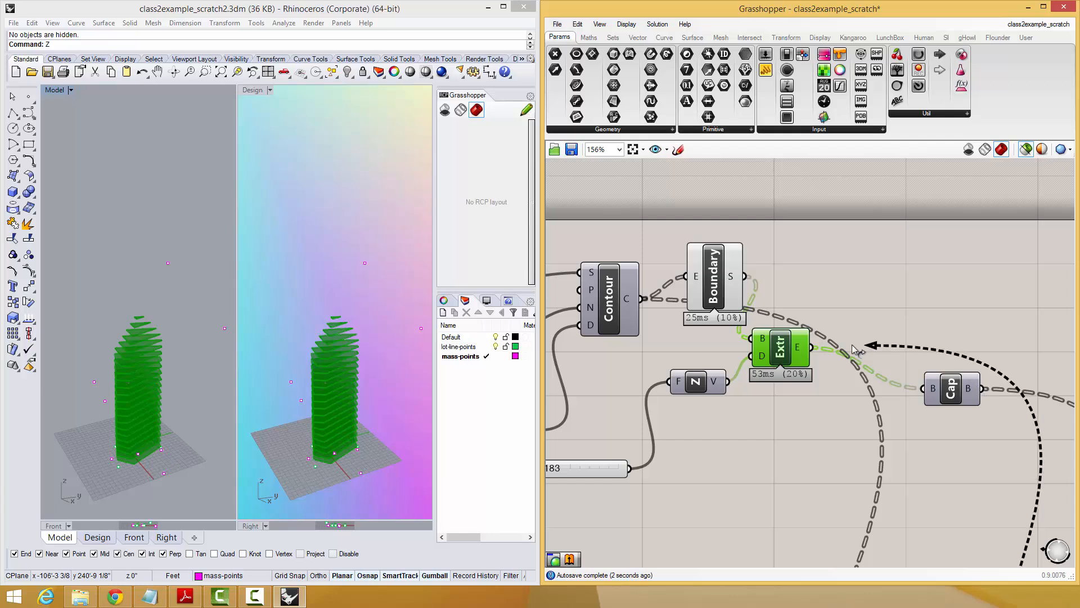
pyautogui.click(965, 395)
pyautogui.press('Delete')
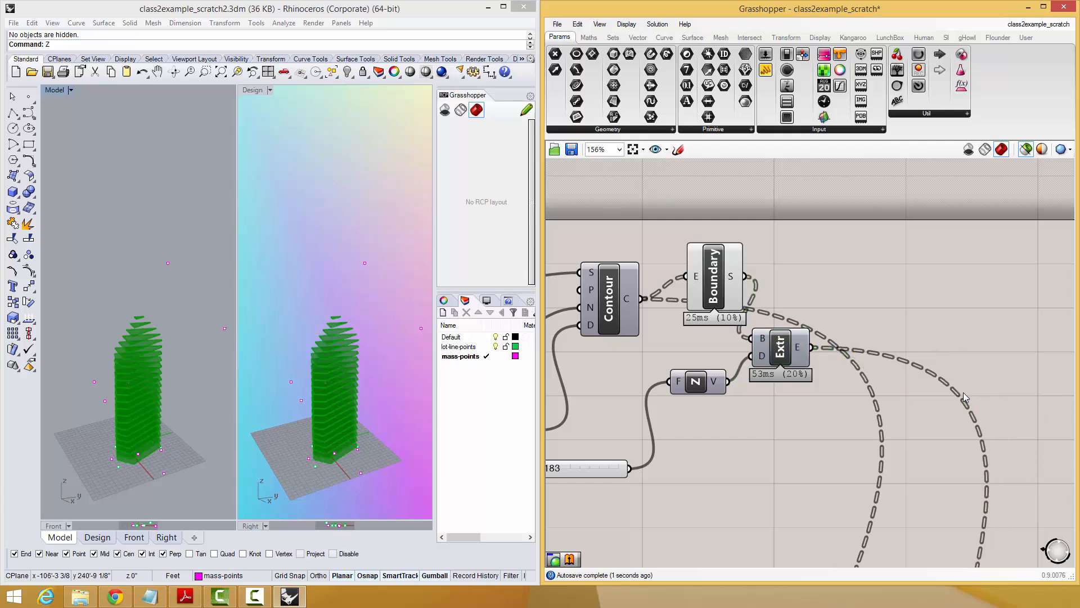
# Turn off the selected-only preview and hide the preview of the Boundary Surfaces component.
pyautogui.click(735, 291)
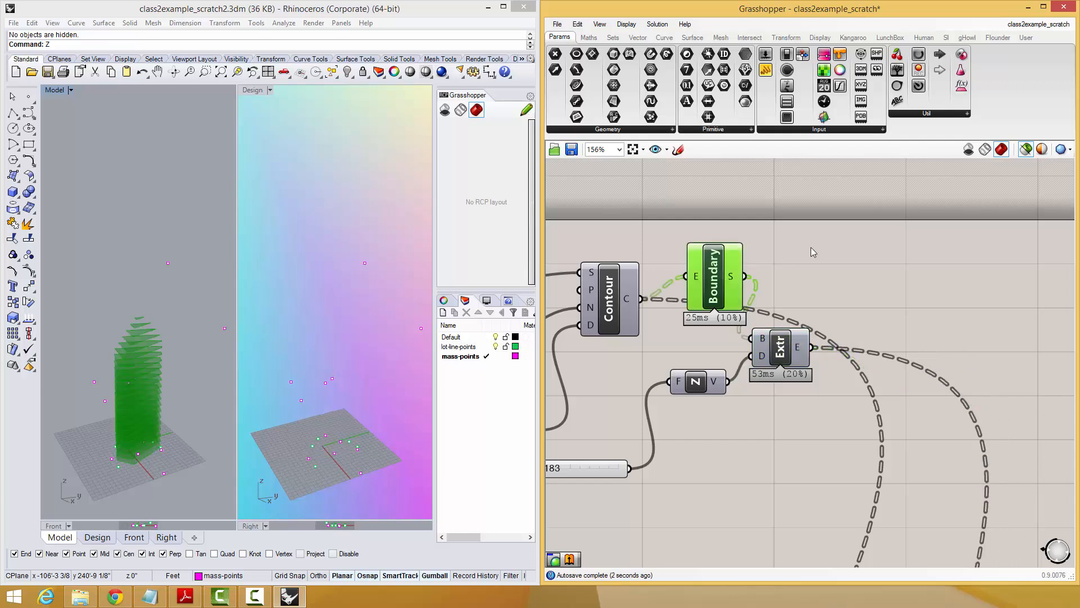
pyautogui.click(1026, 150)
pyautogui.click(864, 256)
pyautogui.click(699, 289)
pyautogui.middleClick(699, 291)
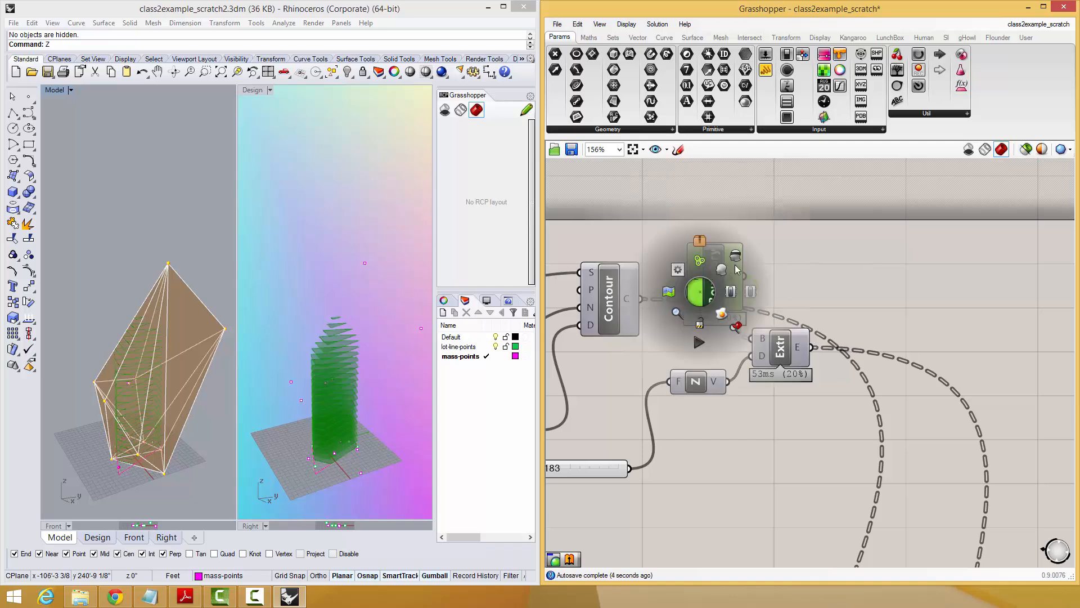
pyautogui.click(735, 264)
pyautogui.click(898, 284)
# Enable the Area component in the Floor Area Notification group that feeds the Smaller and Larger comparisons.
pyautogui.scroll(-2, 899, 284)
pyautogui.moveTo(931, 402); pyautogui.dragTo(878, 289, button='right')
pyautogui.scroll(-4, 877, 292)
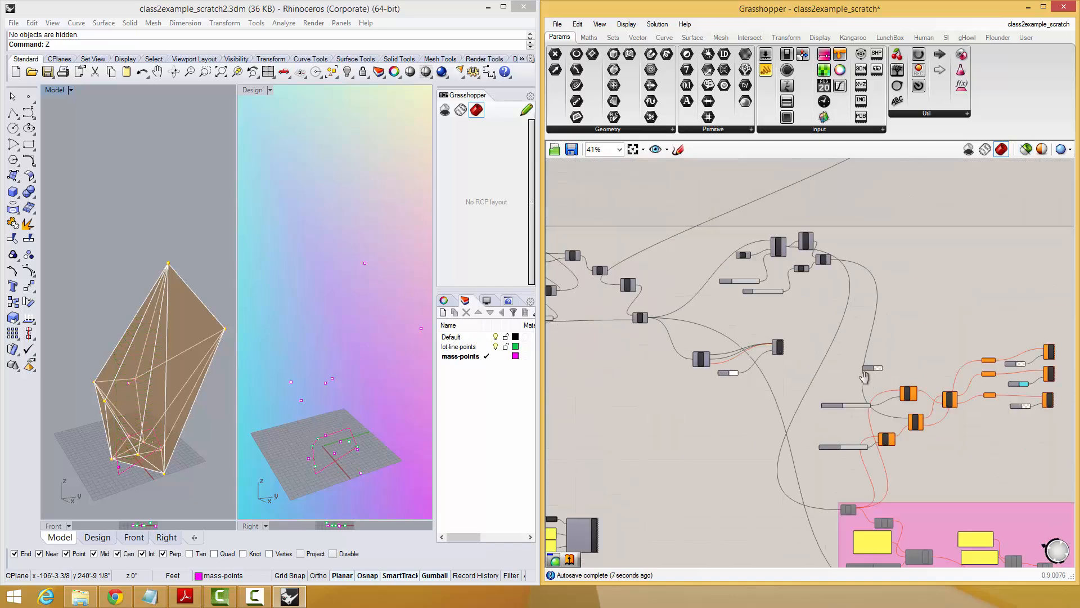
pyautogui.moveTo(866, 369); pyautogui.dragTo(852, 340, button='right')
pyautogui.scroll(3, 866, 429)
pyautogui.click(805, 527)
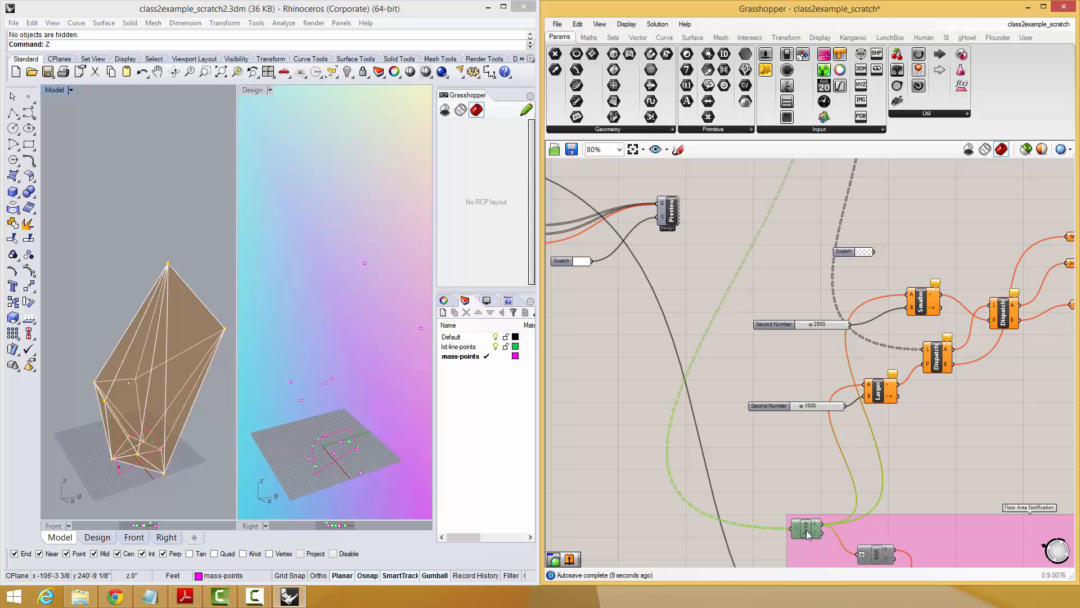
pyautogui.middleClick(806, 509)
pyautogui.click(837, 508)
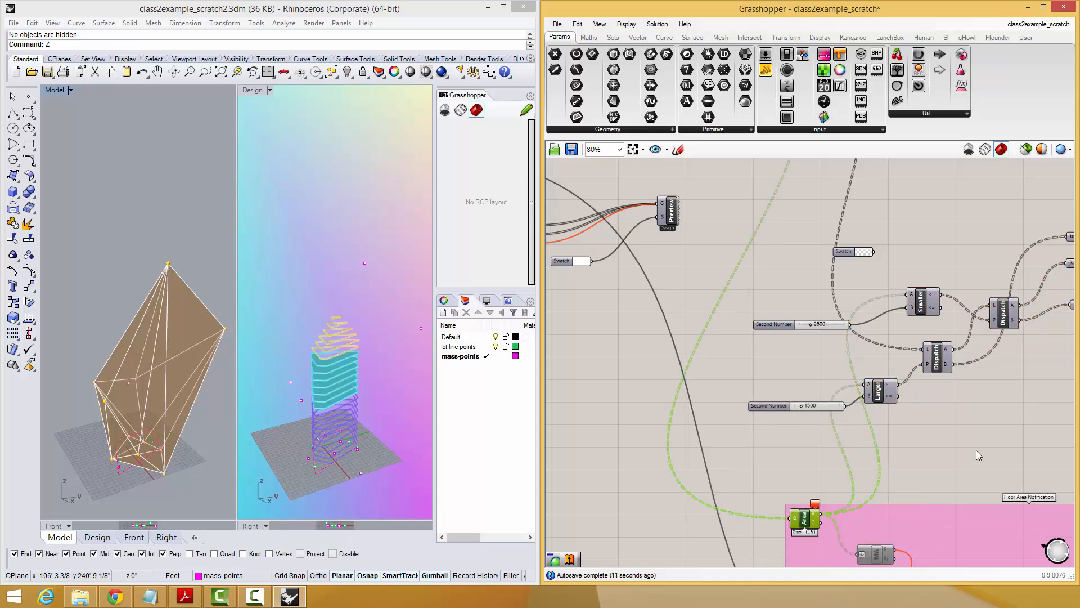
# Select the topmost mass point in the Model viewport and move it over the lot and higher with the gumball.
pyautogui.moveTo(103, 344); pyautogui.dragTo(159, 271, button='right')
pyautogui.click(177, 273)
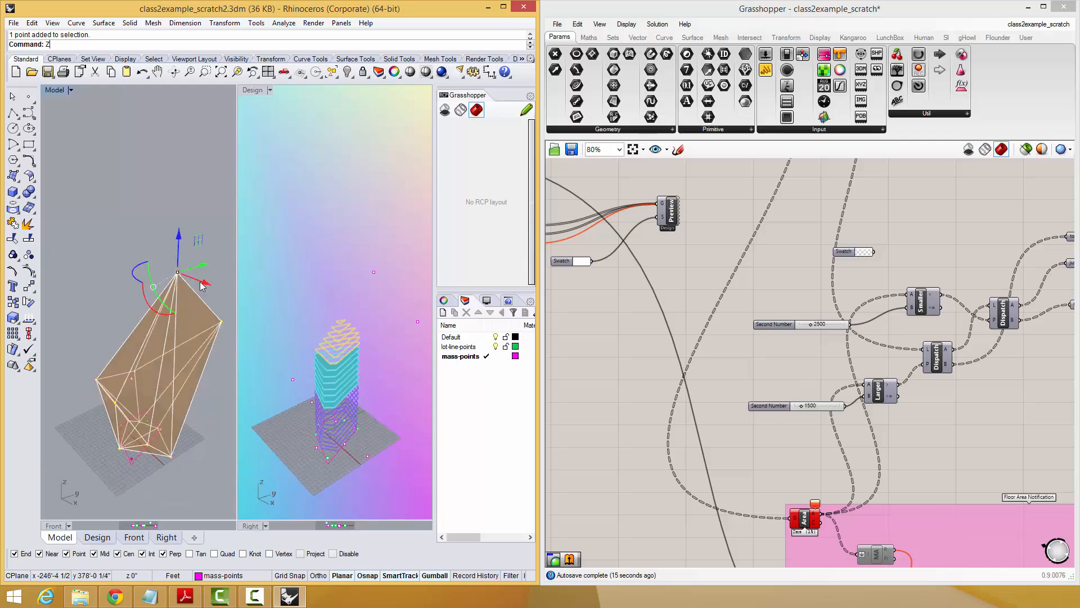
pyautogui.moveTo(170, 281); pyautogui.dragTo(142, 206)
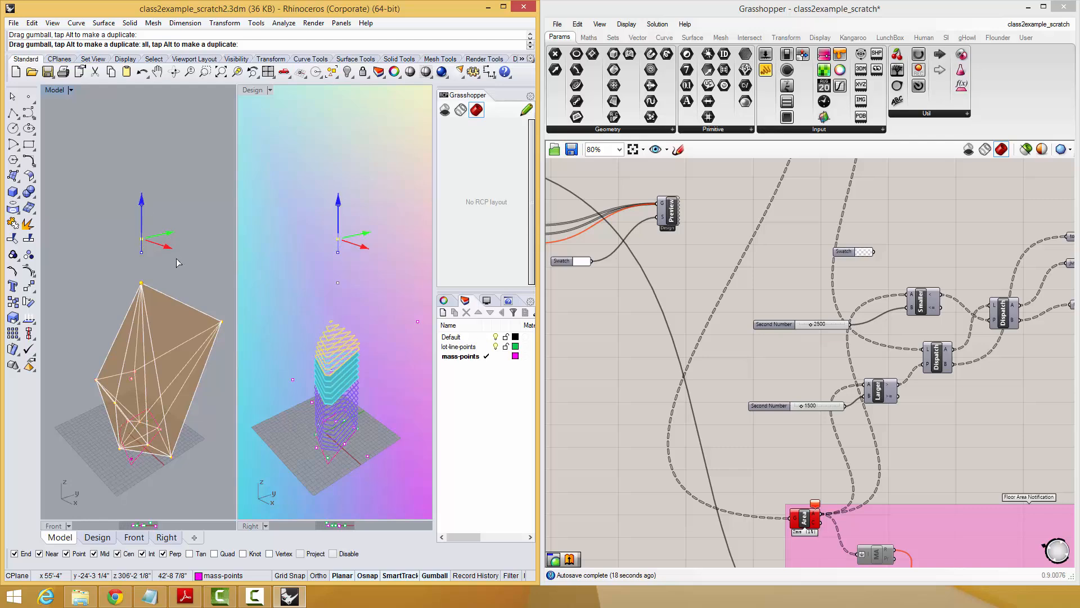
pyautogui.moveTo(179, 337); pyautogui.dragTo(171, 306, button='right')
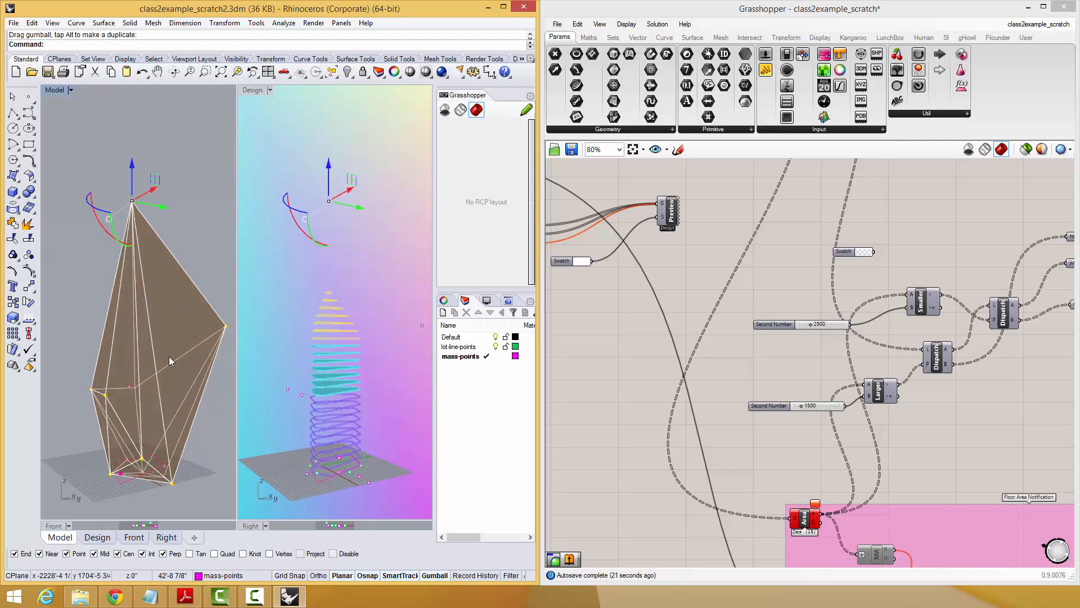
# Copy a mass point at the base of the mesh to a spot outside the lot to widen the mesh's footprint.
pyautogui.moveTo(169, 357); pyautogui.dragTo(161, 400, button='right')
pyautogui.click(123, 460)
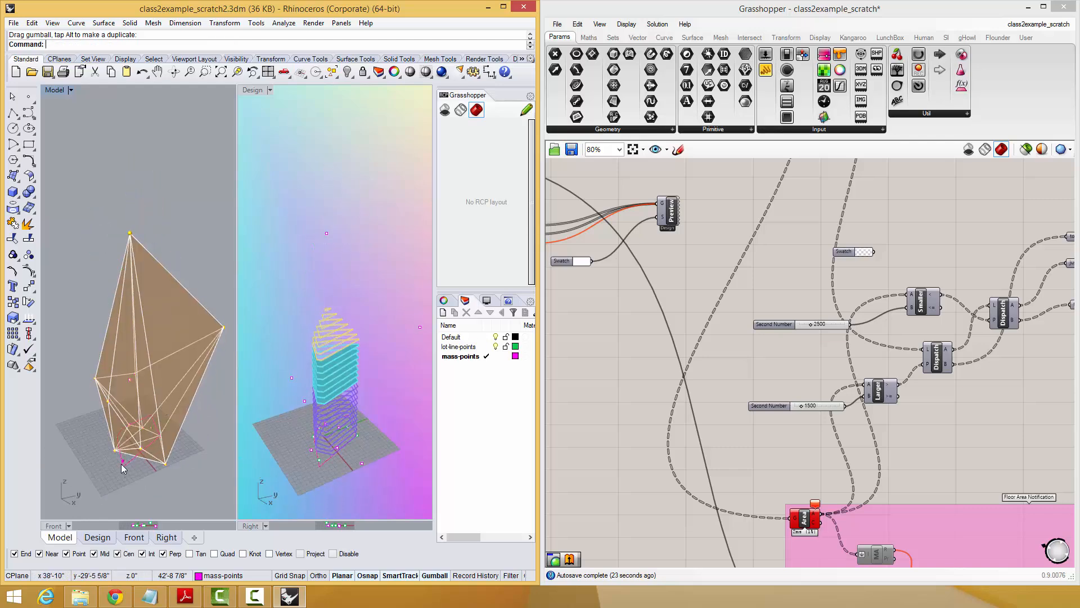
pyautogui.moveTo(141, 485); pyautogui.dragTo(177, 507)
pyautogui.click(188, 480)
pyautogui.moveTo(185, 450); pyautogui.dragTo(127, 453, button='right')
pyautogui.click(111, 443)
pyautogui.write('m')
pyautogui.press('Return')
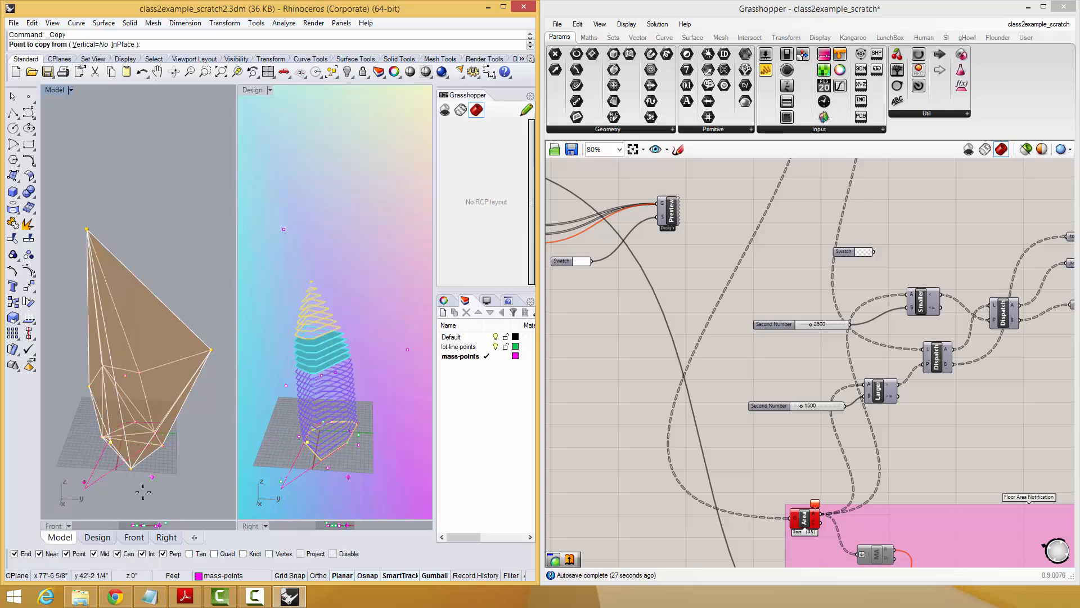
pyautogui.click(97, 509)
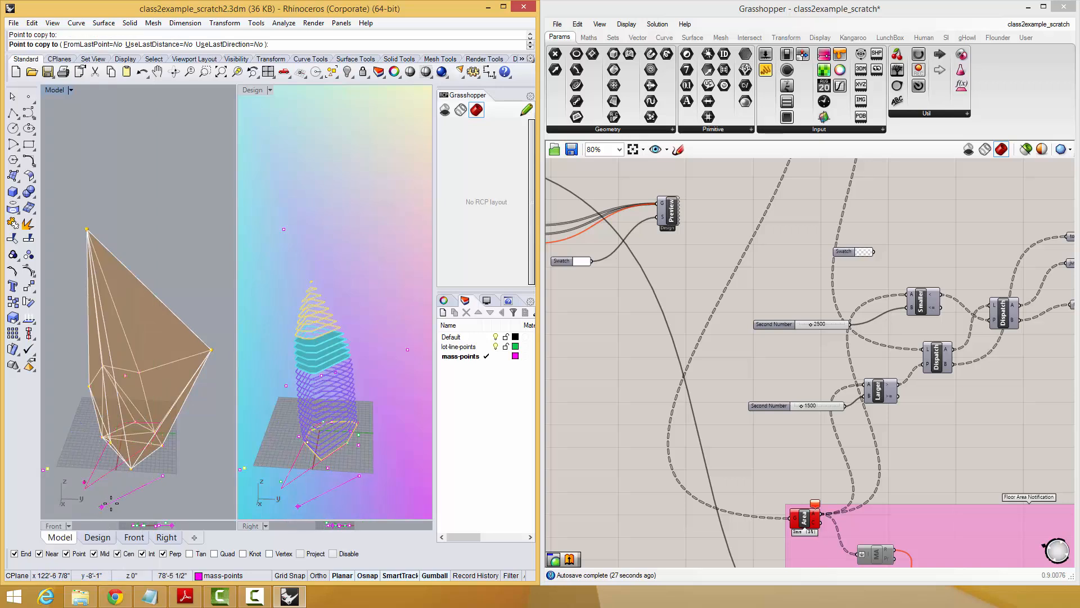
pyautogui.click(111, 502)
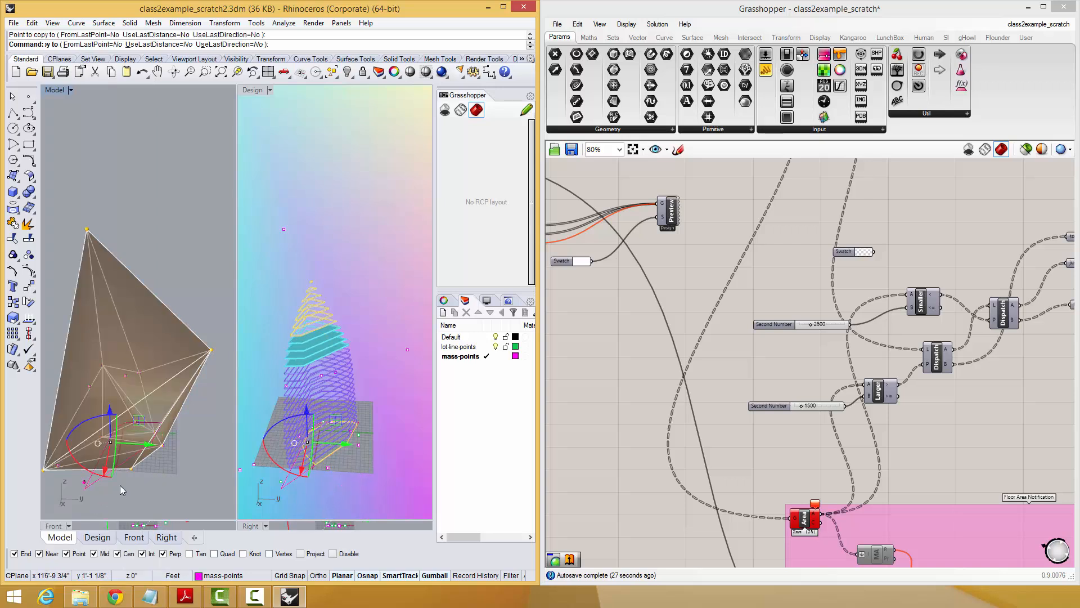
pyautogui.press('Return')
# Select the two neighbouring points at the lot's near corner and move them outward to enlarge the lot.
pyautogui.moveTo(124, 377); pyautogui.dragTo(208, 270, button='right')
pyautogui.click(152, 477)
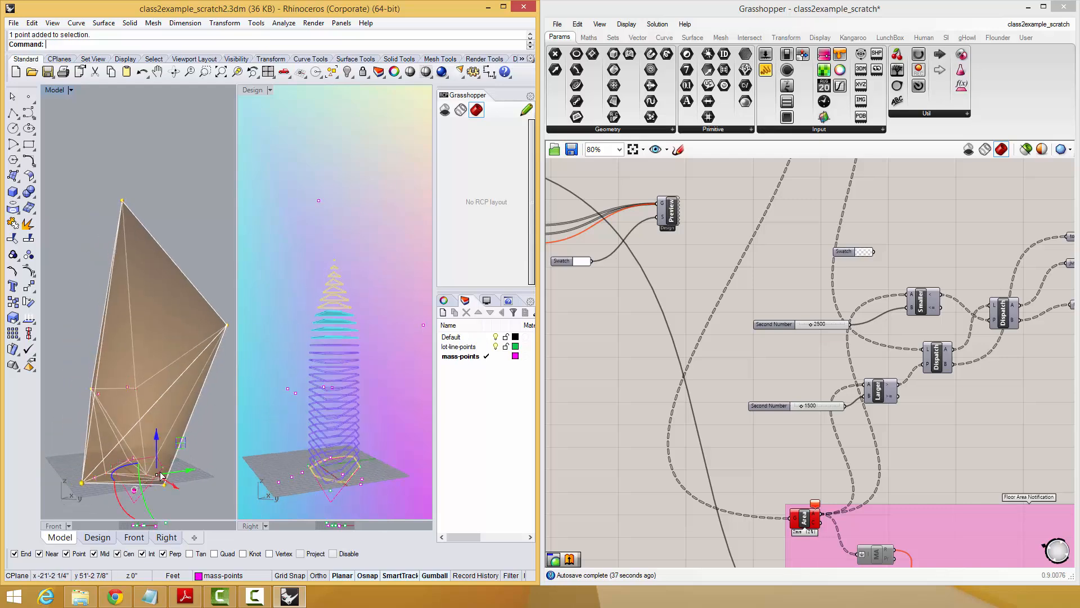
pyautogui.moveTo(144, 438); pyautogui.dragTo(128, 461, button='right')
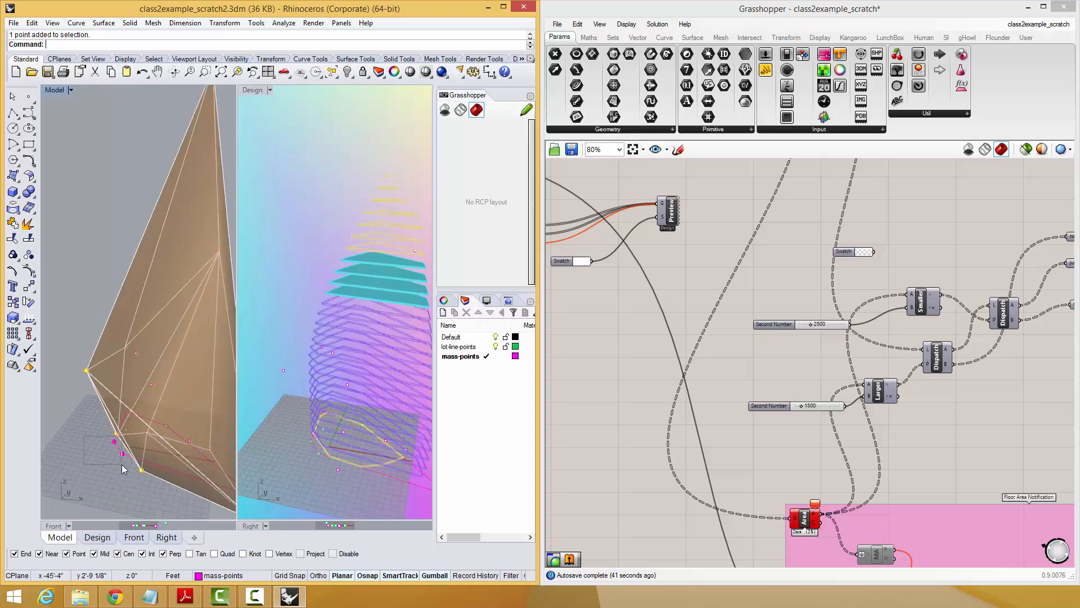
pyautogui.click(122, 454)
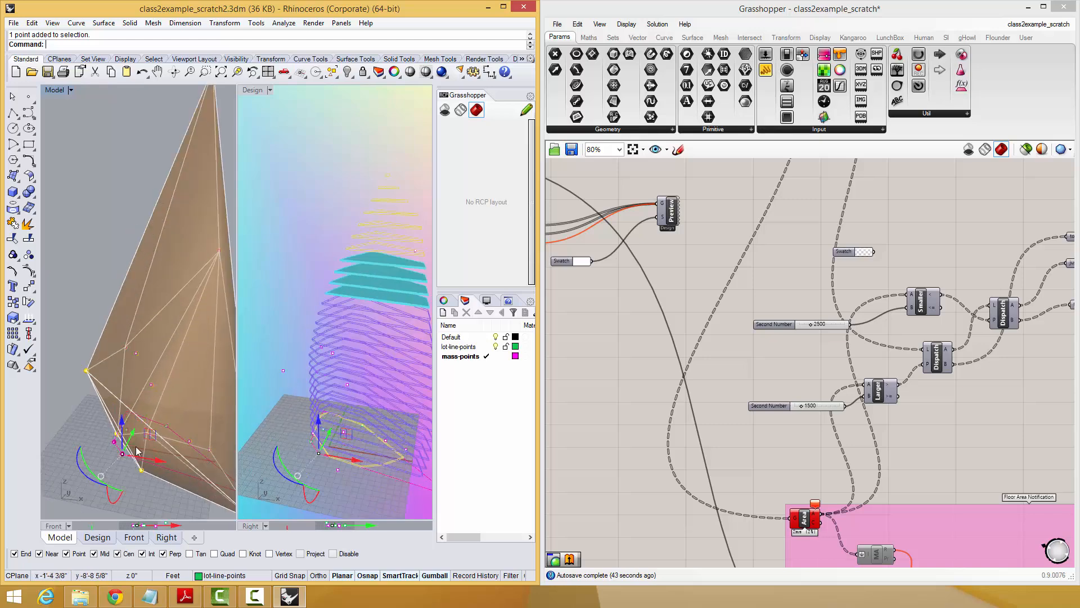
pyautogui.keyDown('shift'); pyautogui.click(114, 442); pyautogui.keyUp('shift')
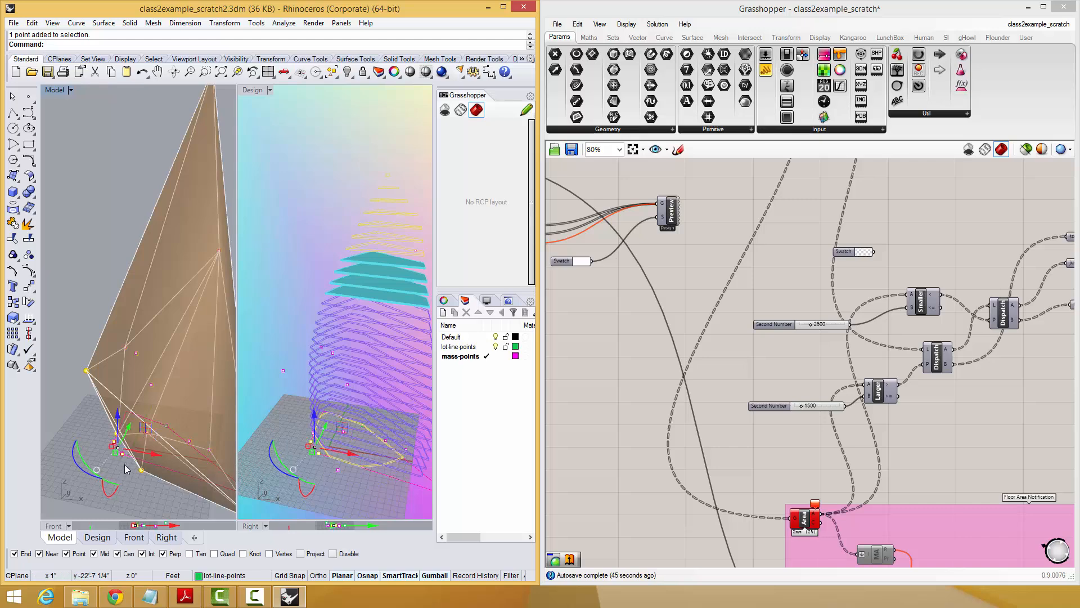
pyautogui.moveTo(125, 469); pyautogui.dragTo(78, 500)
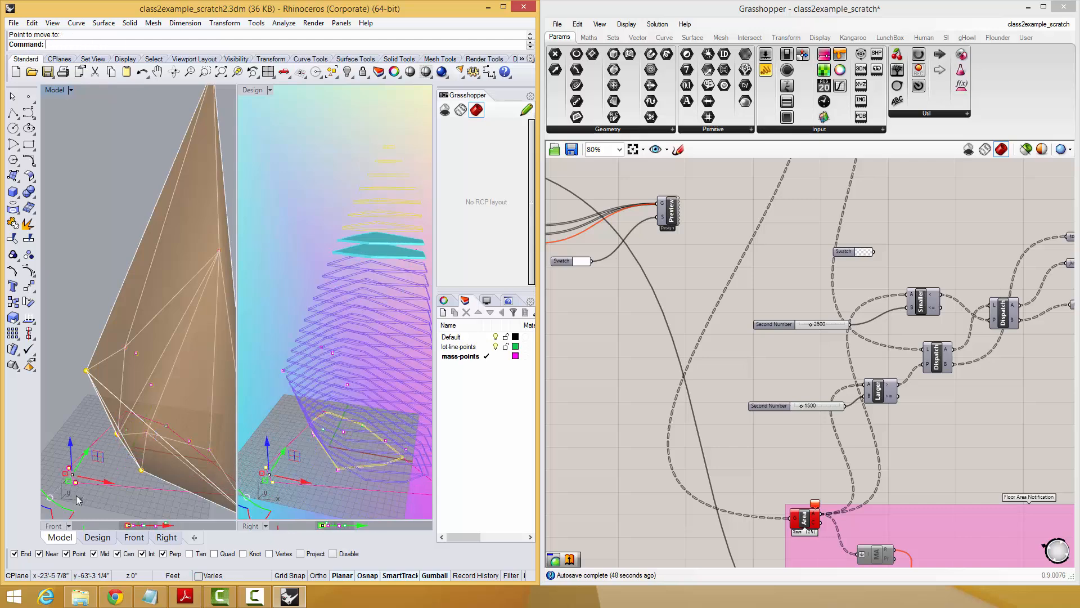
pyautogui.click(369, 187)
pyautogui.moveTo(205, 292); pyautogui.dragTo(96, 306, button='right')
pyautogui.scroll(-5, 176, 311)
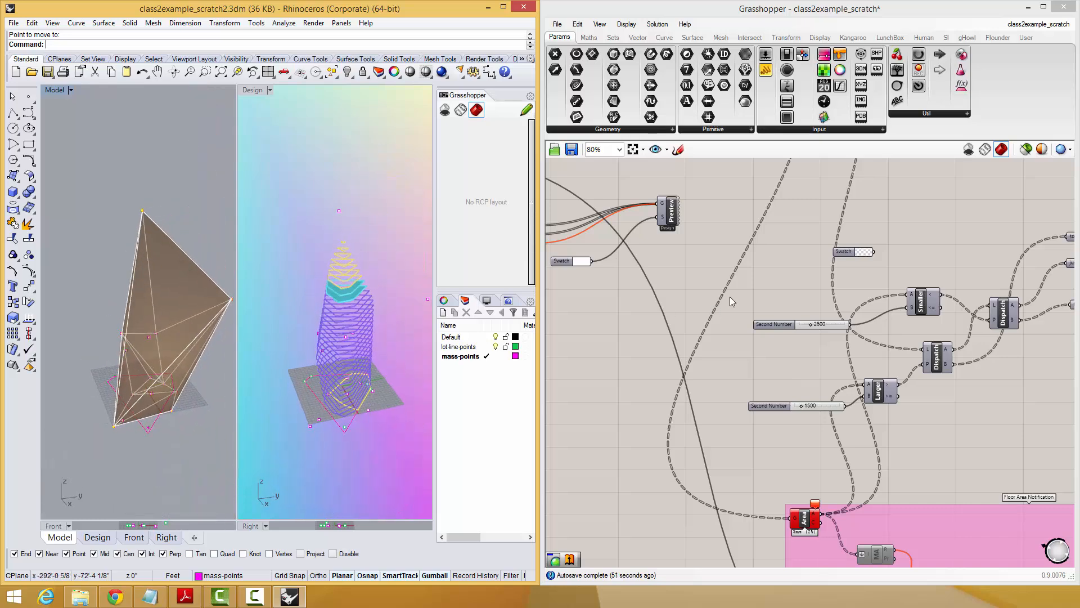
# Delete the unconnected number slider set to 44 above the Rectangle's X Size and Y Size sliders.
pyautogui.moveTo(736, 316); pyautogui.dragTo(761, 399, button='right')
pyautogui.scroll(-5, 704, 282)
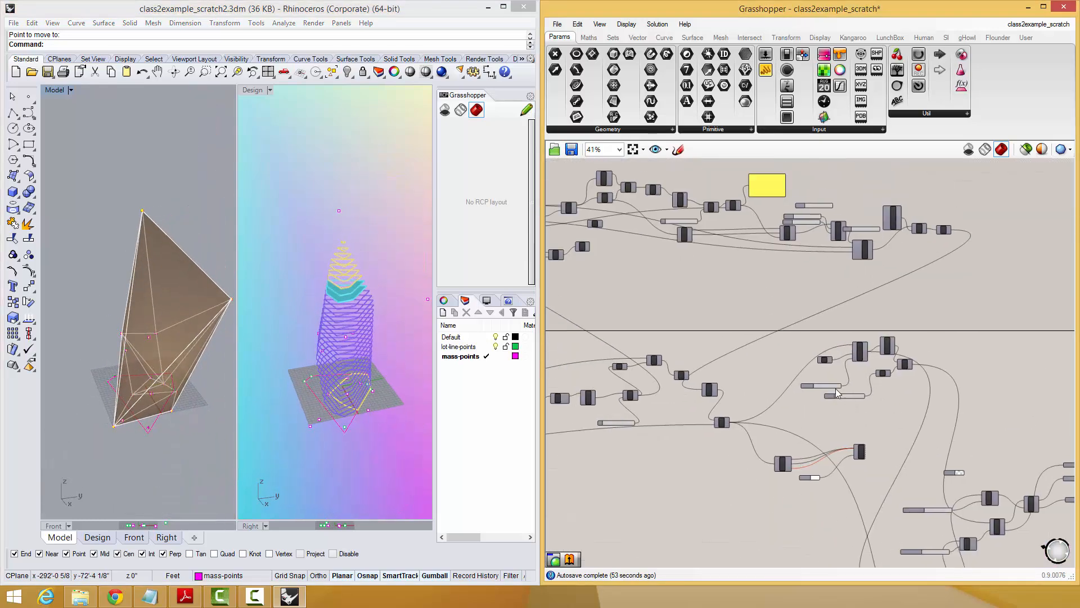
pyautogui.moveTo(828, 277); pyautogui.dragTo(925, 299, button='right')
pyautogui.scroll(3, 616, 258)
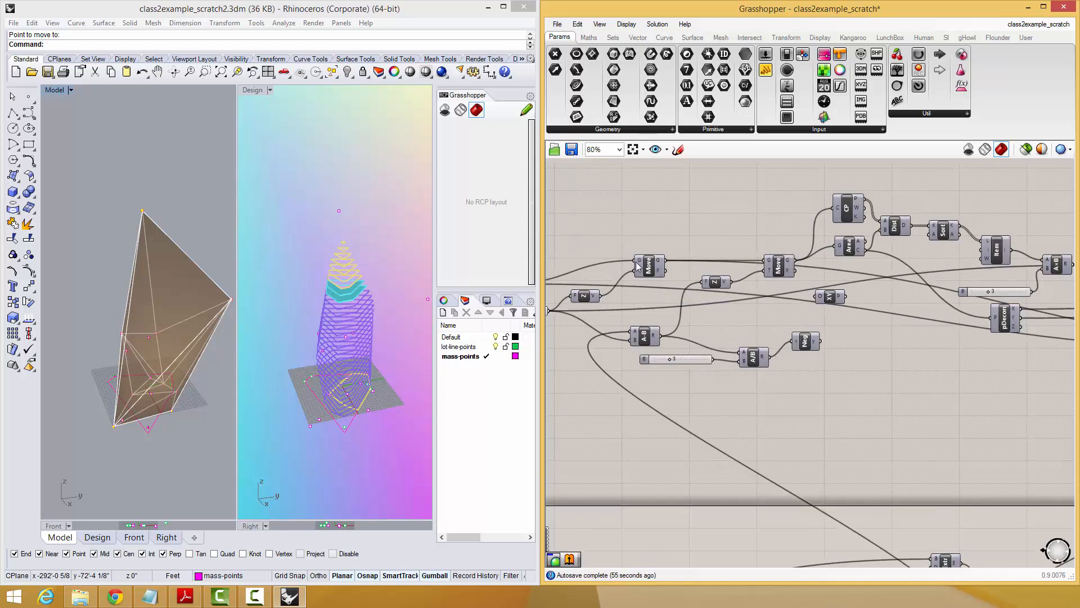
pyautogui.moveTo(657, 266); pyautogui.dragTo(669, 288, button='right')
pyautogui.moveTo(665, 288); pyautogui.dragTo(661, 267)
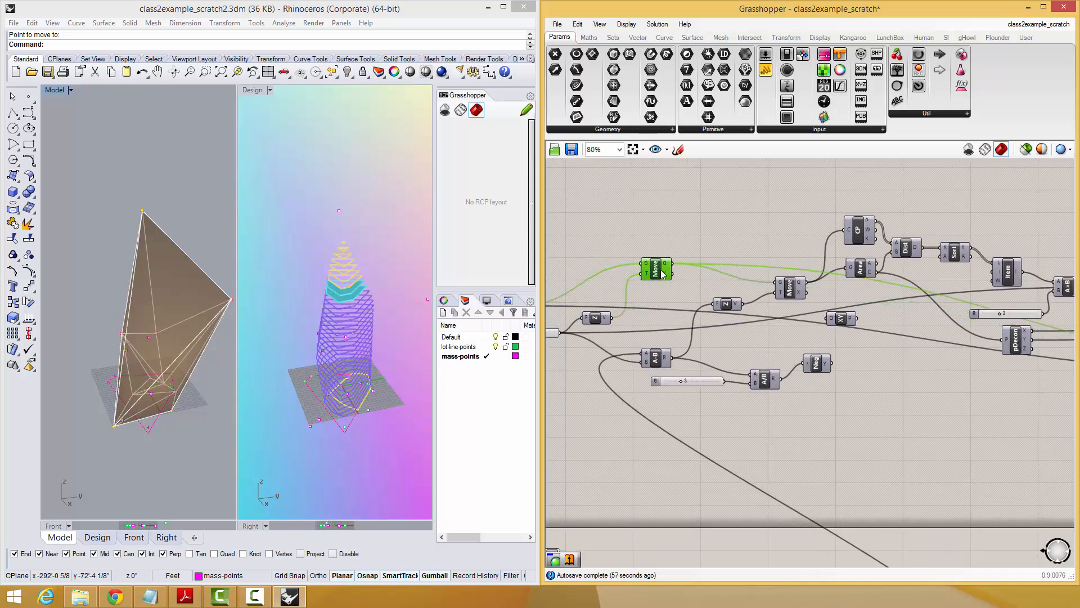
pyautogui.moveTo(844, 307); pyautogui.dragTo(651, 312, button='right')
pyautogui.moveTo(789, 326); pyautogui.dragTo(594, 336, button='right')
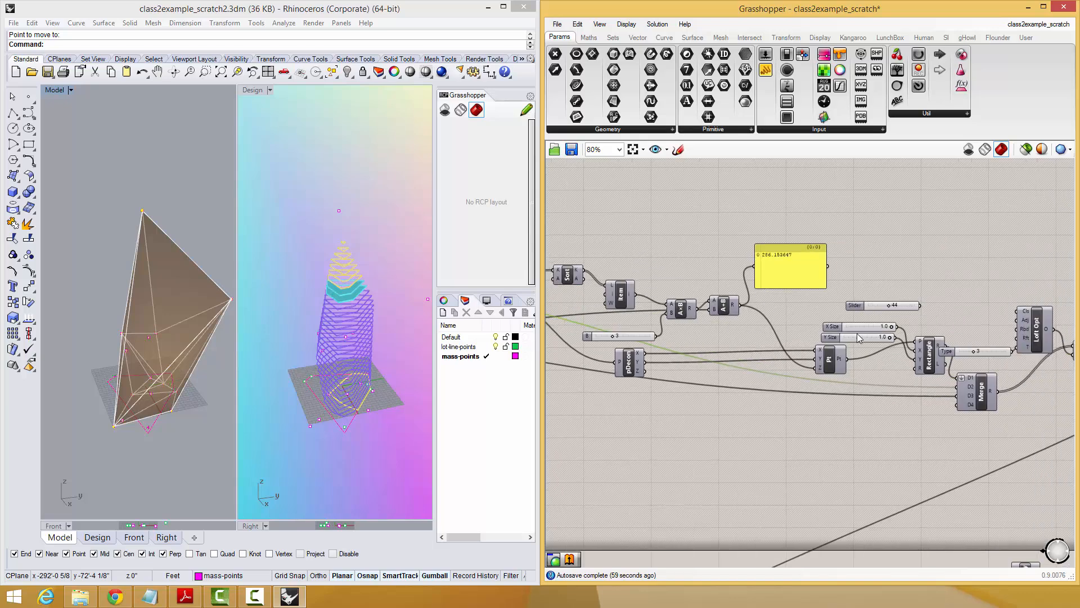
pyautogui.moveTo(875, 321); pyautogui.dragTo(815, 335, button='right')
pyautogui.click(794, 315)
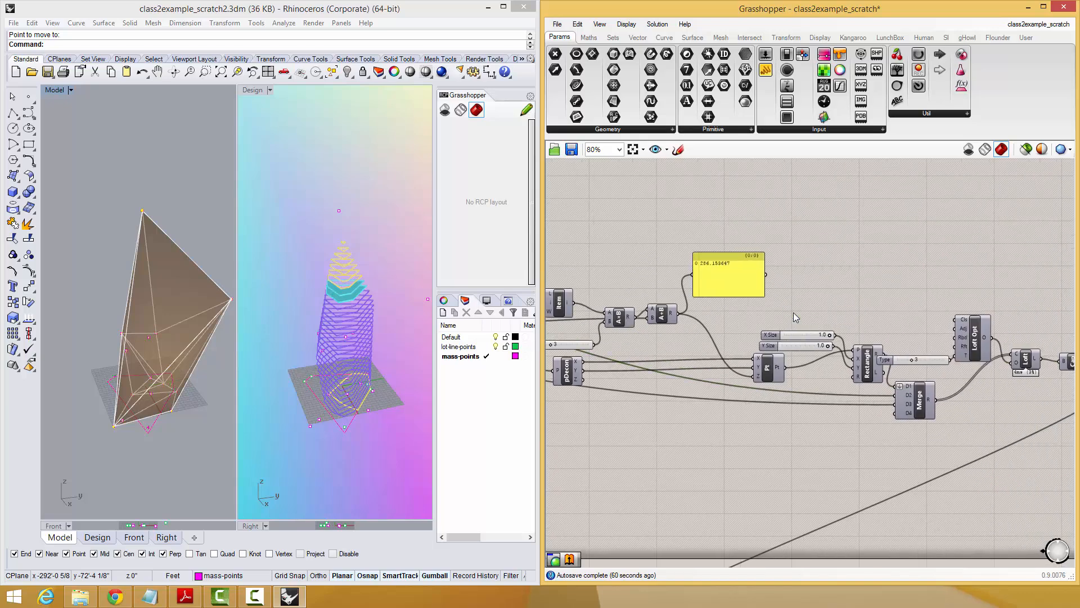
# Reposition the Rectangle component and the loft Type slider so that they no longer overlap.
pyautogui.moveTo(865, 364); pyautogui.dragTo(871, 340)
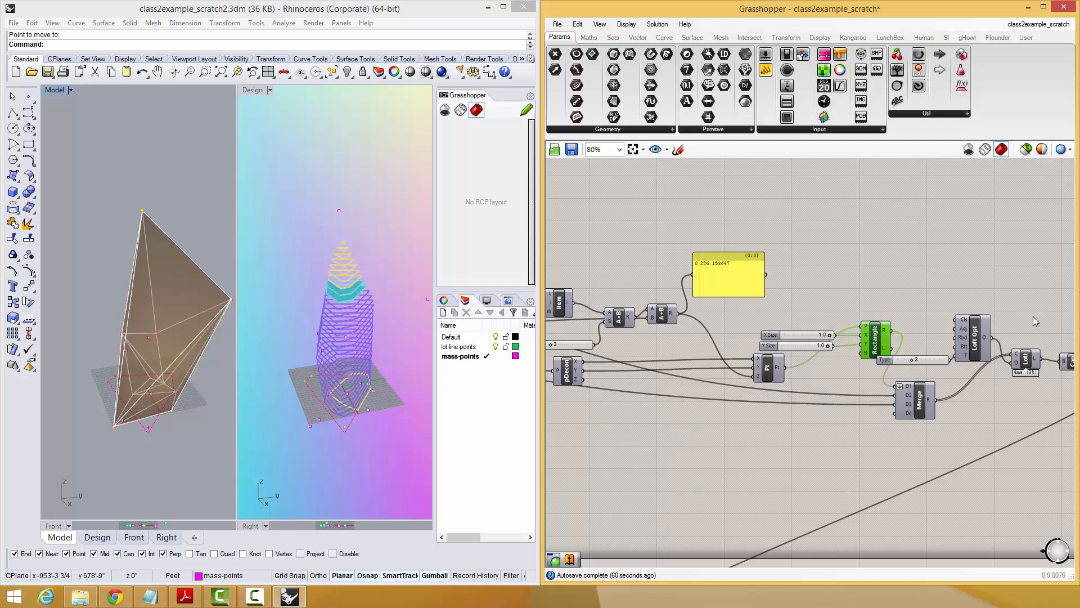
pyautogui.scroll(-1, 812, 328)
pyautogui.moveTo(813, 328); pyautogui.dragTo(906, 318, button='right')
pyautogui.moveTo(729, 300); pyautogui.dragTo(748, 300)
pyautogui.moveTo(785, 297); pyautogui.dragTo(895, 289, button='right')
pyautogui.moveTo(963, 332); pyautogui.dragTo(877, 339, button='right')
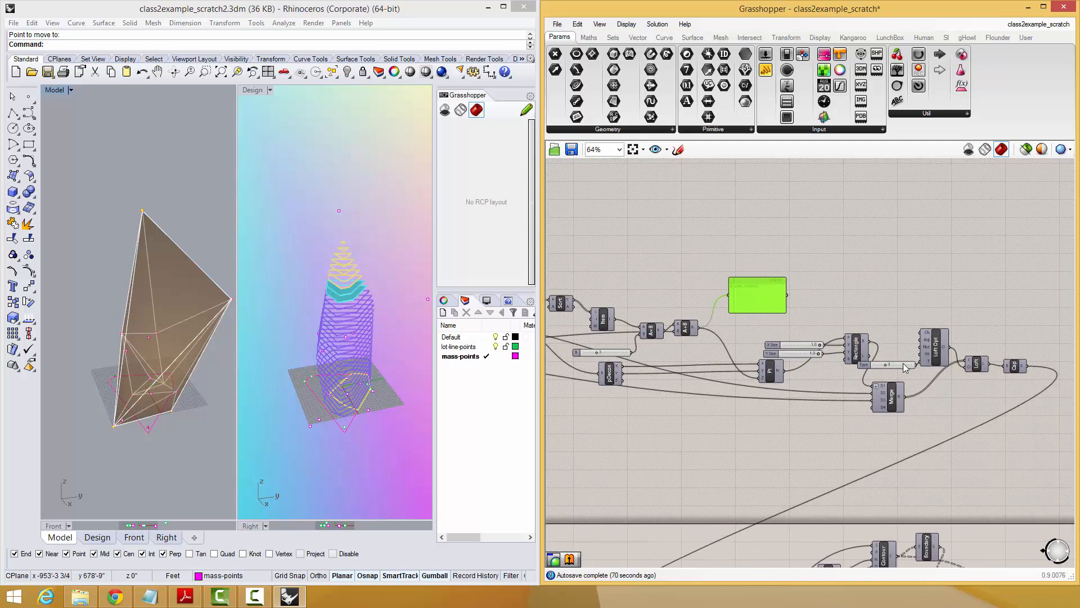
pyautogui.moveTo(903, 364); pyautogui.dragTo(827, 390)
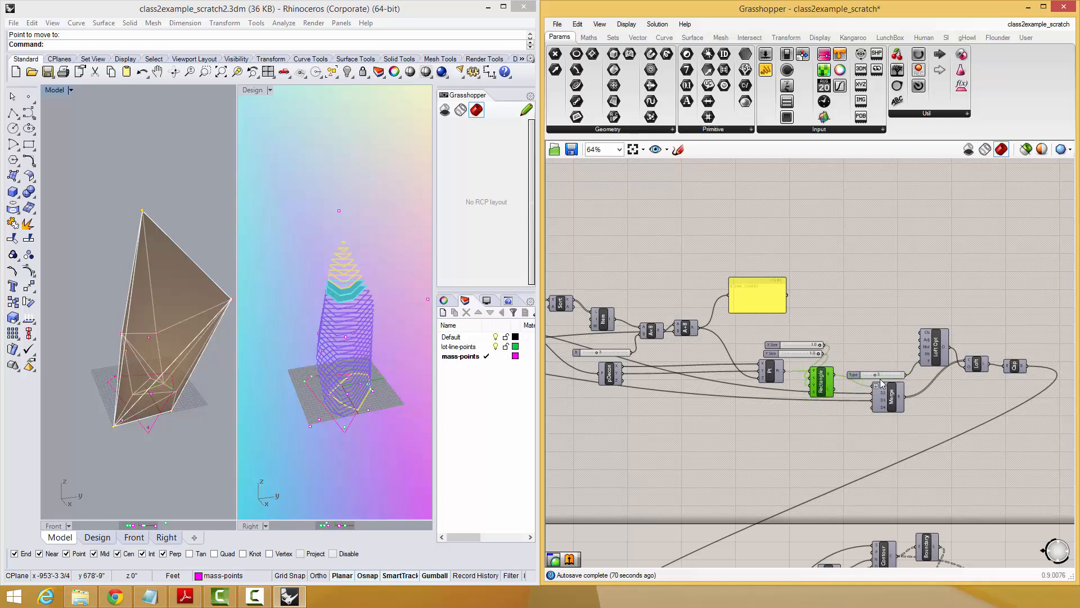
pyautogui.scroll(-1, 880, 379)
pyautogui.moveTo(847, 369); pyautogui.dragTo(914, 367, button='right')
pyautogui.scroll(2, 914, 367)
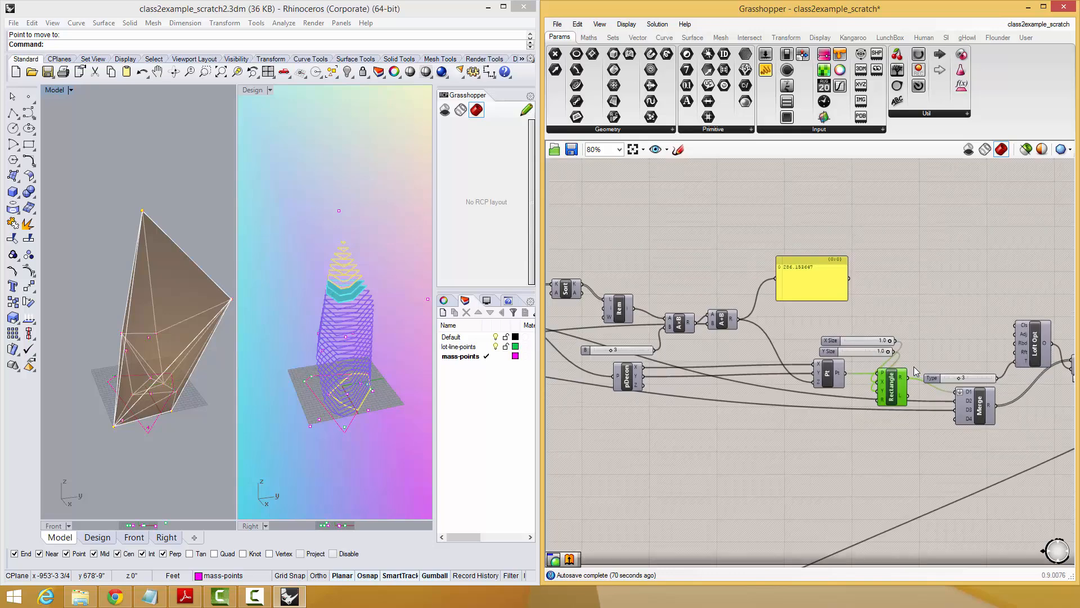
pyautogui.scroll(-4, 914, 368)
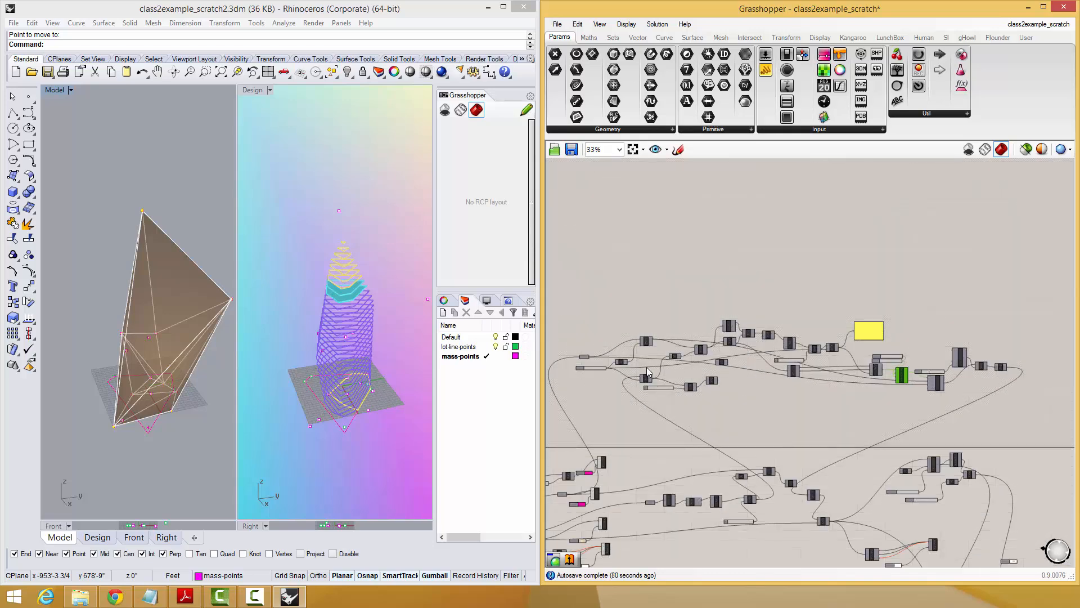
pyautogui.moveTo(740, 394); pyautogui.dragTo(566, 399)
pyautogui.scroll(4, 586, 376)
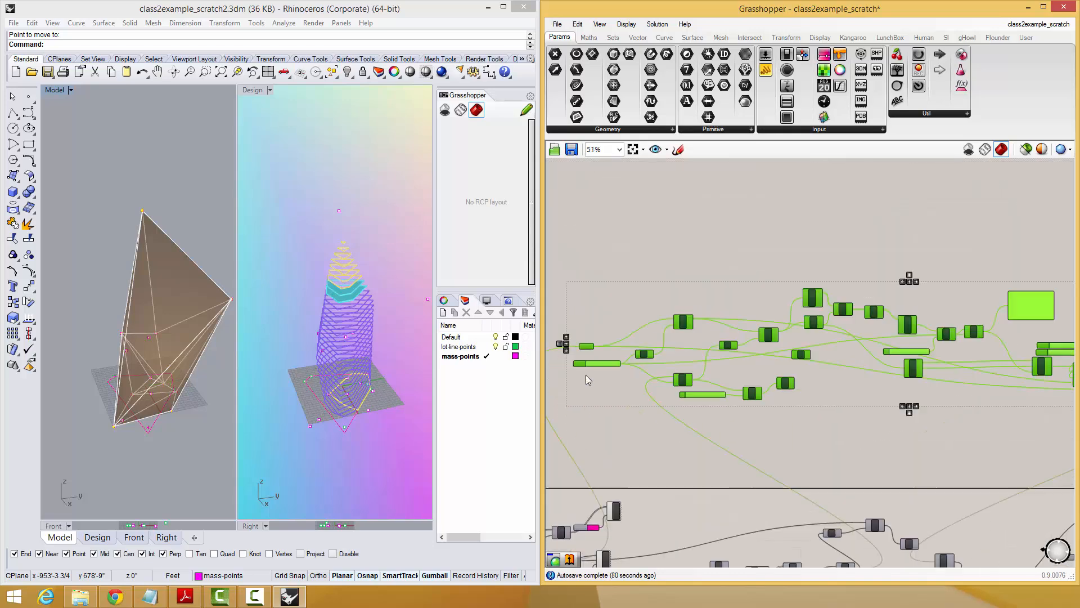
pyautogui.click(749, 274)
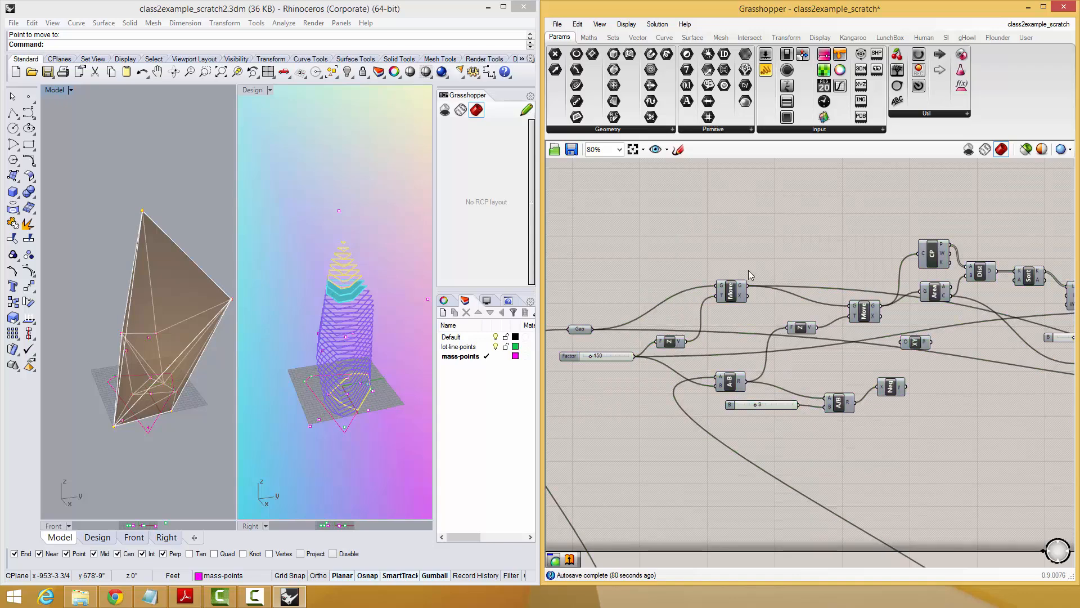
# Group all components of the setback definition above the boxed area and name the group SetbackEnvelope.
pyautogui.scroll(-5, 749, 275)
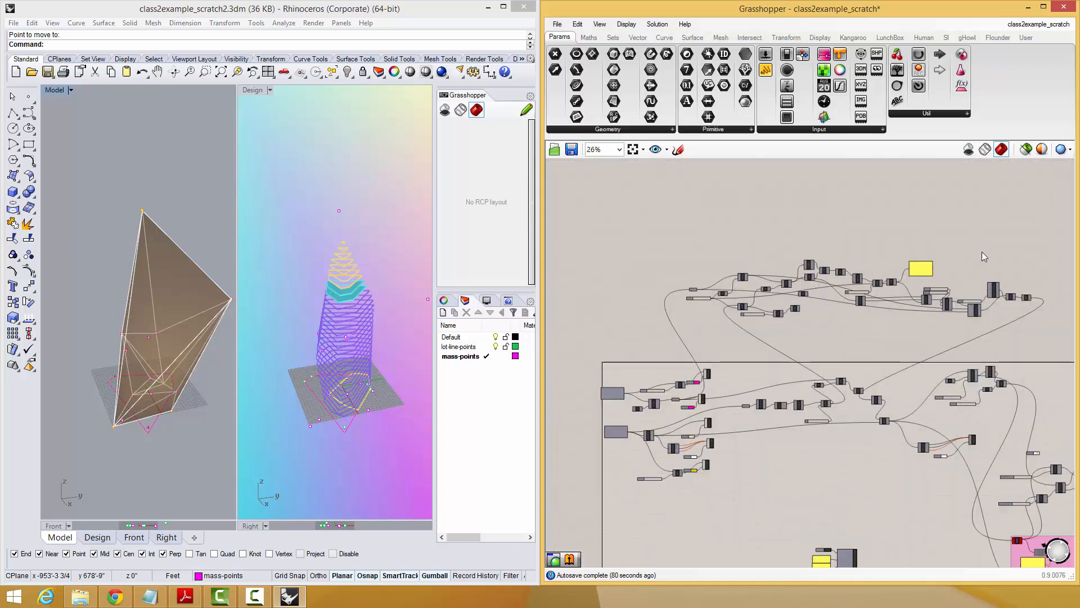
pyautogui.moveTo(1047, 237); pyautogui.dragTo(665, 334)
pyautogui.hotkey('ctrl', 'g')
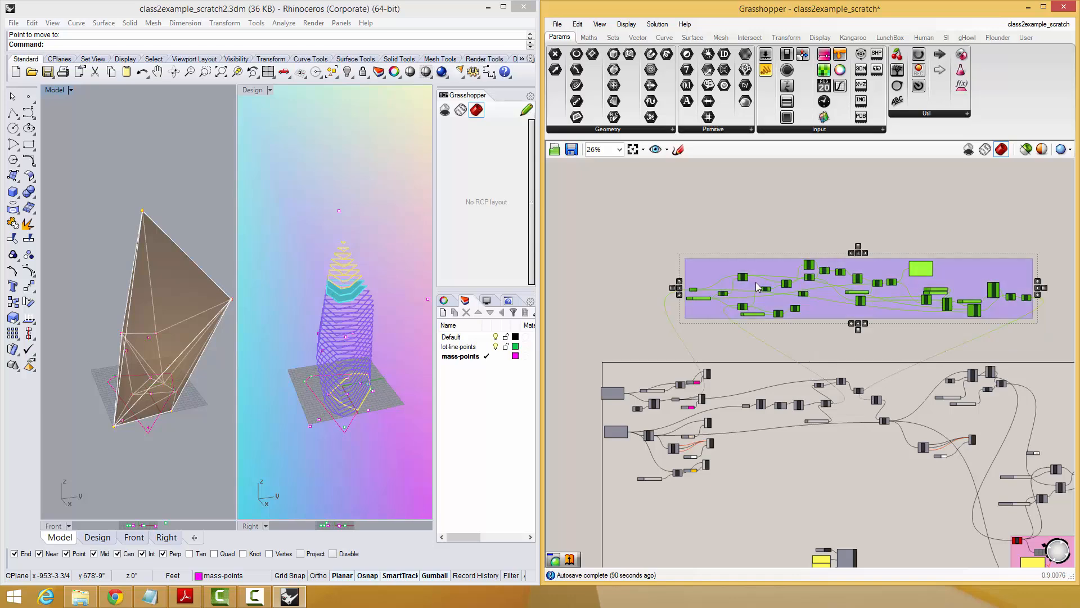
pyautogui.scroll(4, 777, 306)
pyautogui.rightClick(838, 325)
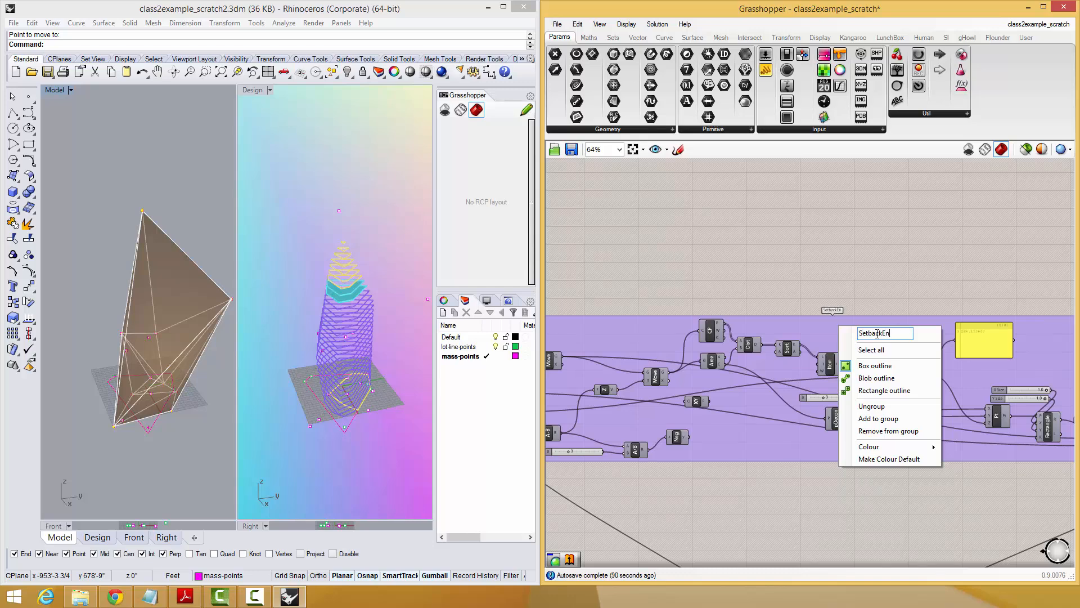
pyautogui.write('SetbackEnvelope')
pyautogui.press('Return')
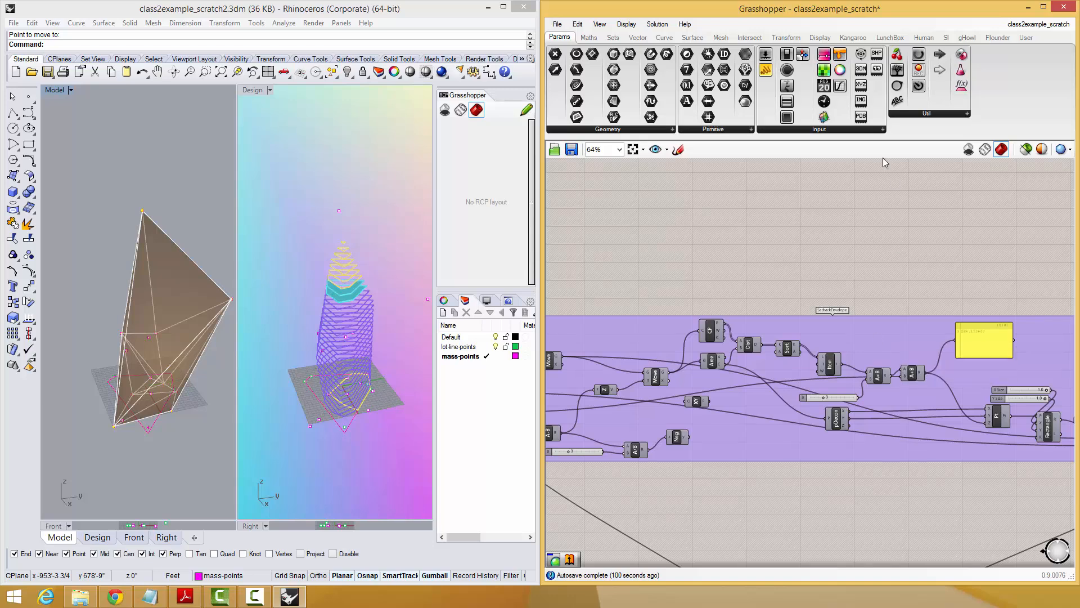
# Select all components in the pink Floor Area Notification group and enable them.
pyautogui.moveTo(93, 365); pyautogui.dragTo(184, 367, button='right')
pyautogui.scroll(-7, 908, 455)
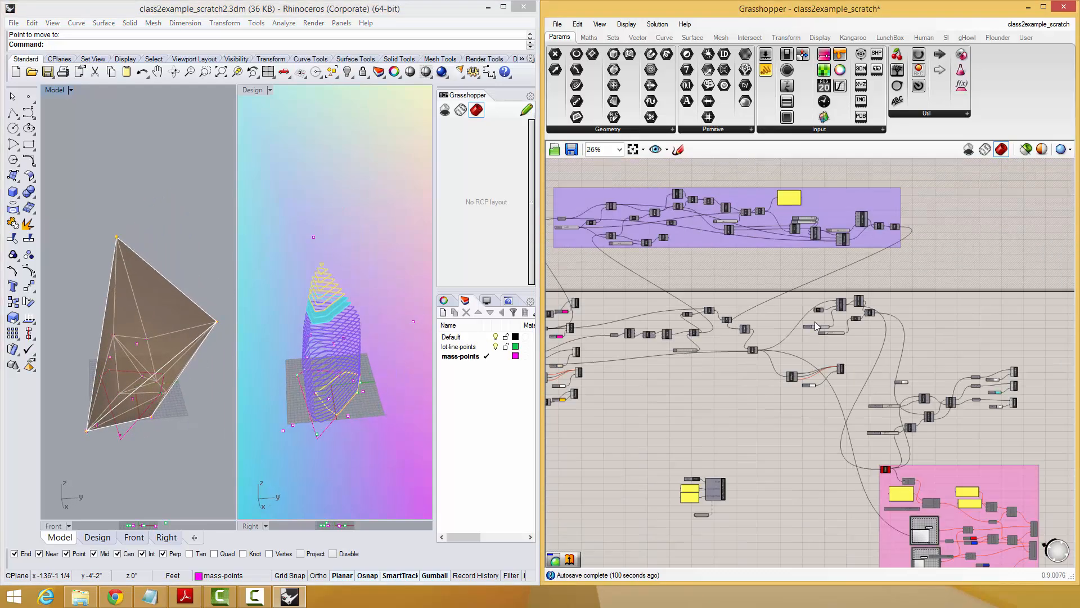
pyautogui.moveTo(912, 409); pyautogui.dragTo(885, 369, button='right')
pyautogui.moveTo(956, 336); pyautogui.dragTo(786, 428)
pyautogui.middleClick(819, 410)
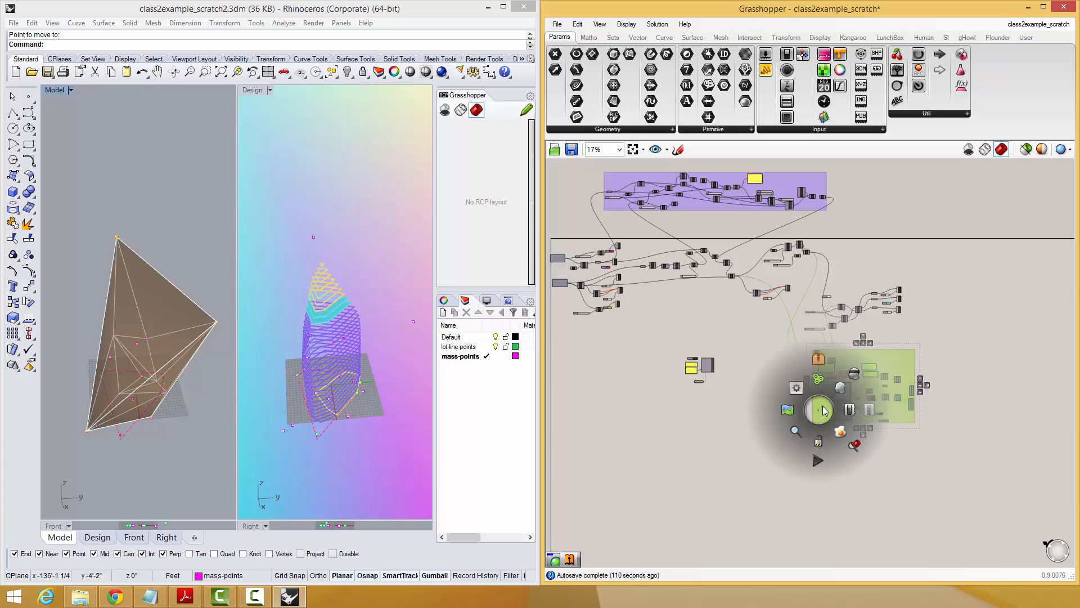
pyautogui.click(851, 409)
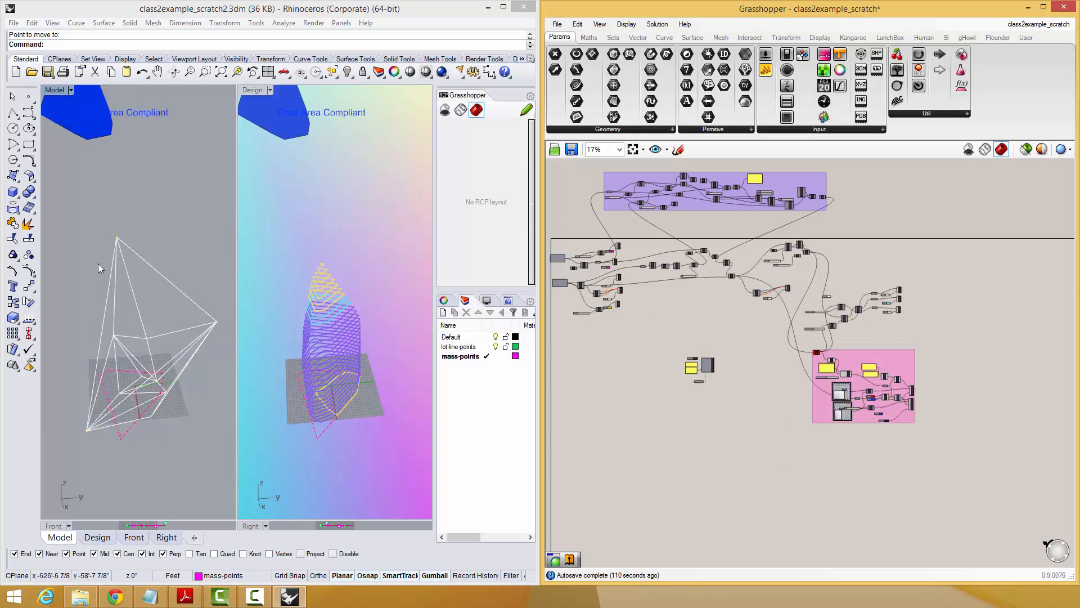
pyautogui.keyDown('shift'); pyautogui.moveTo(98, 268); pyautogui.dragTo(134, 224, button='right'); pyautogui.keyUp('shift')
pyautogui.moveTo(156, 316); pyautogui.dragTo(191, 310, button='right')
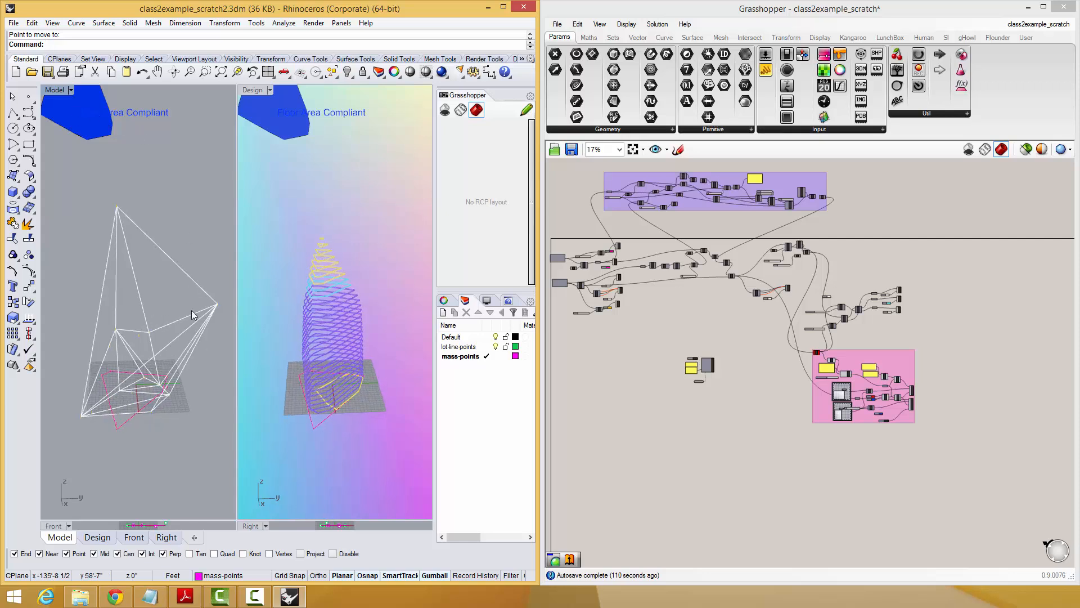
pyautogui.moveTo(140, 374); pyautogui.dragTo(216, 460, button='right')
pyautogui.moveTo(95, 361); pyautogui.dragTo(237, 325, button='right')
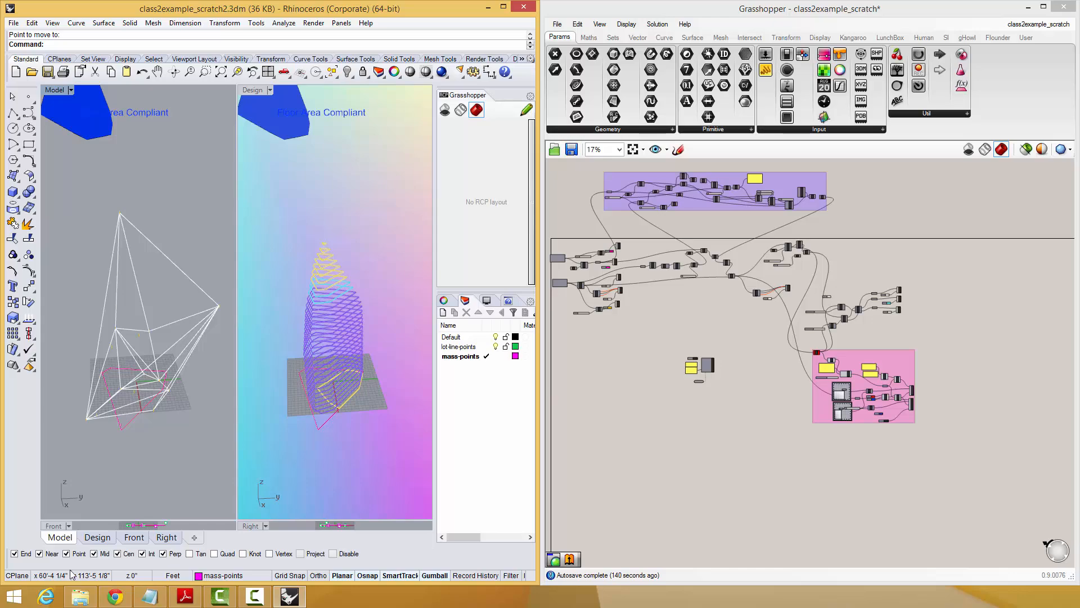
pyautogui.click(104, 392)
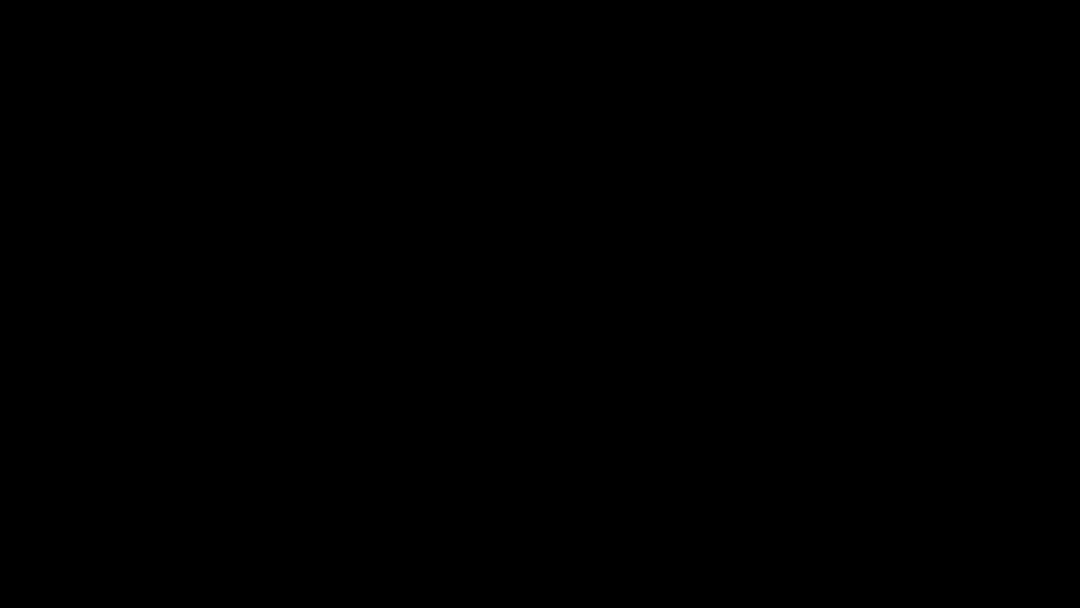